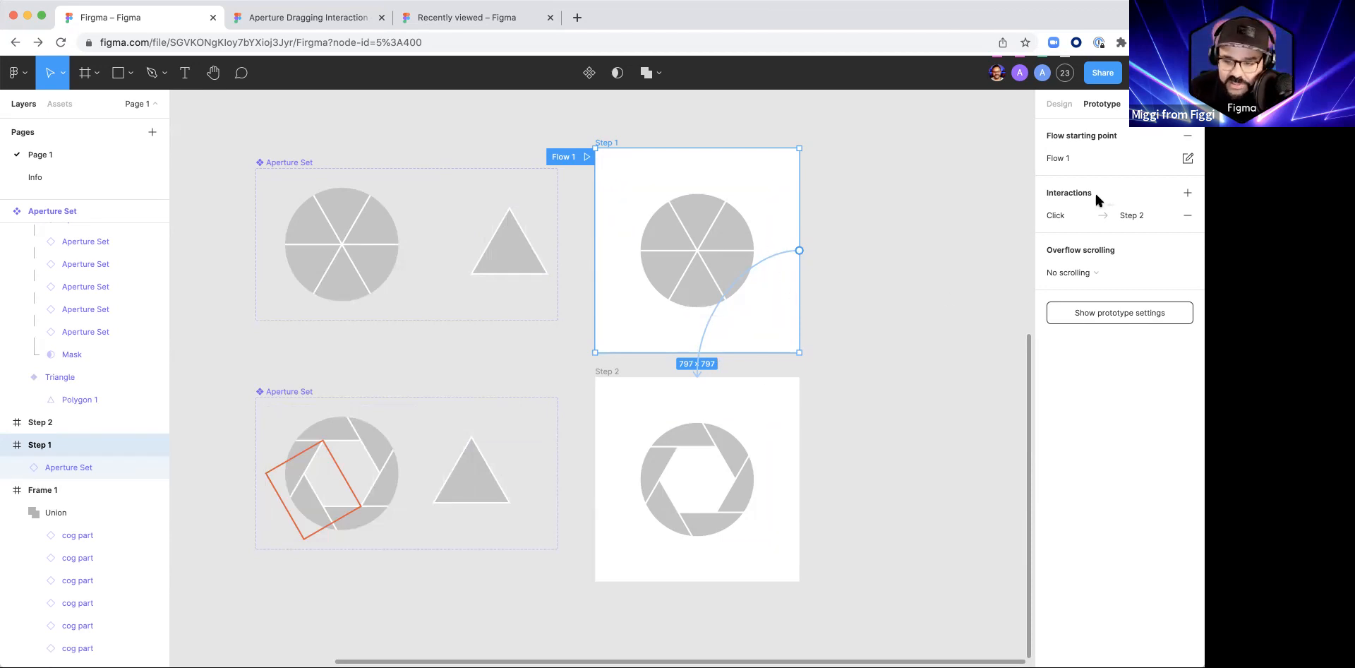
Step: Set the animation of Step 1's click interaction leading to Step 2 to Smart animate
click(1055, 216)
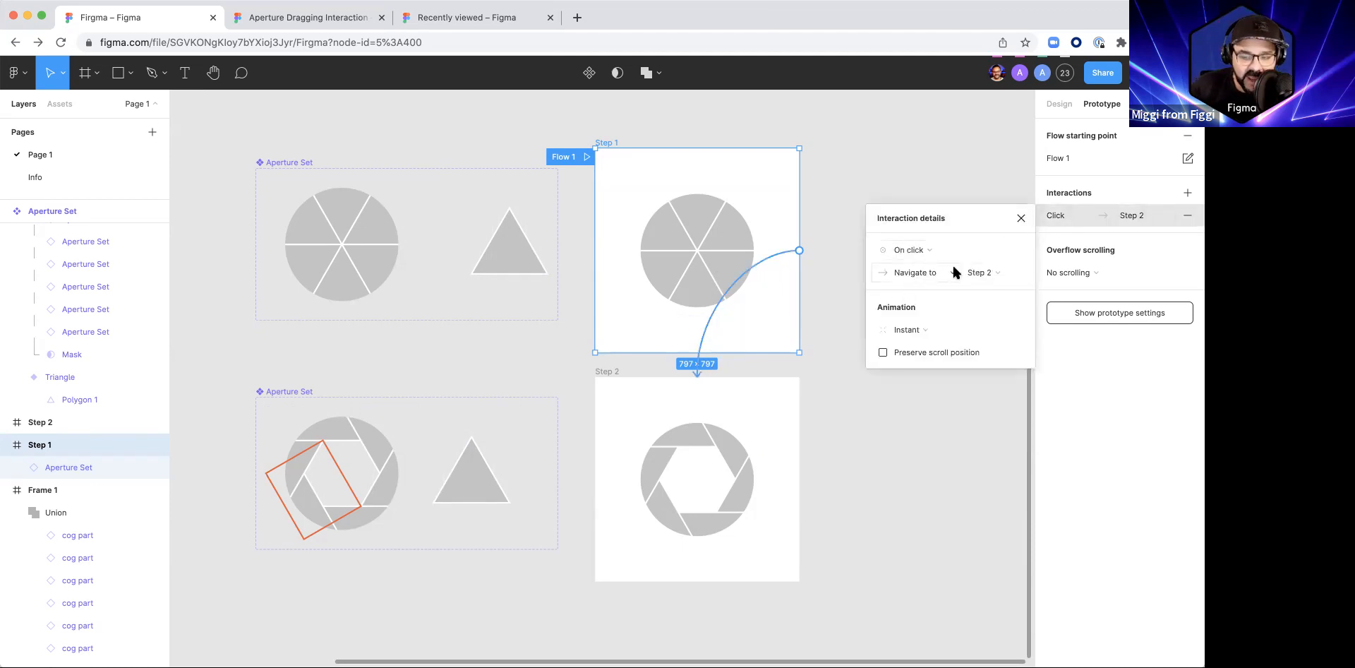
click(926, 329)
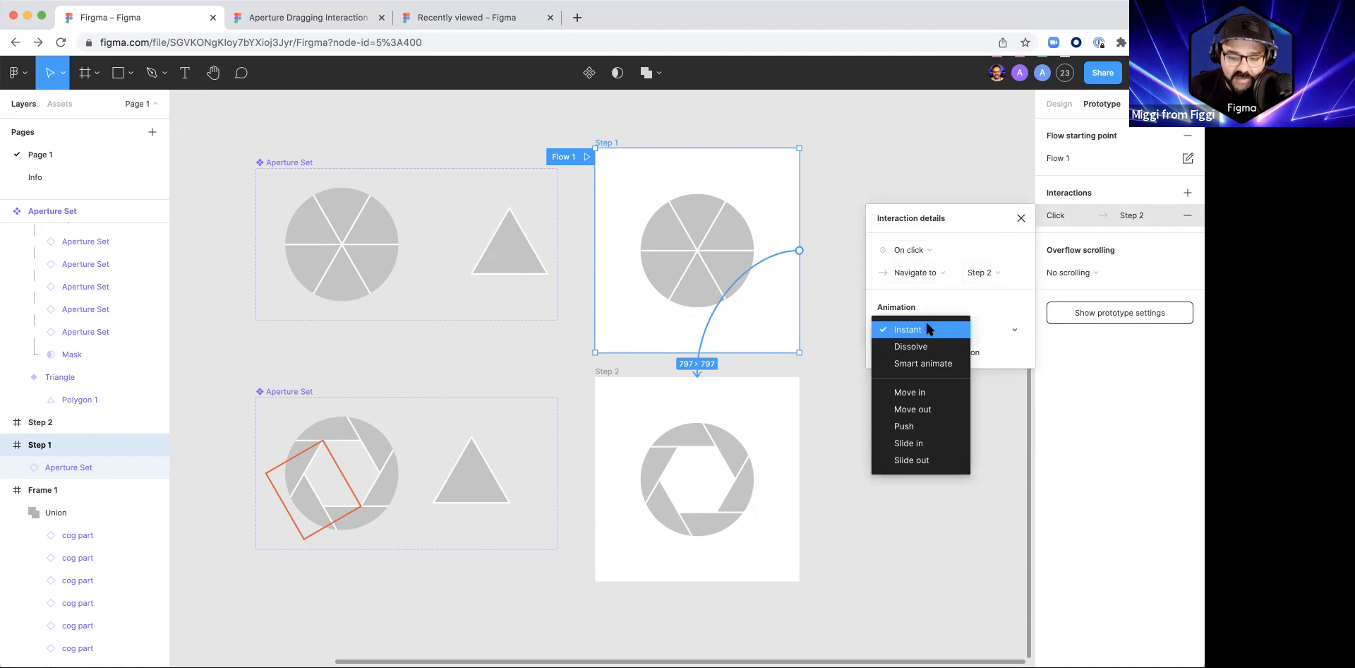
click(925, 362)
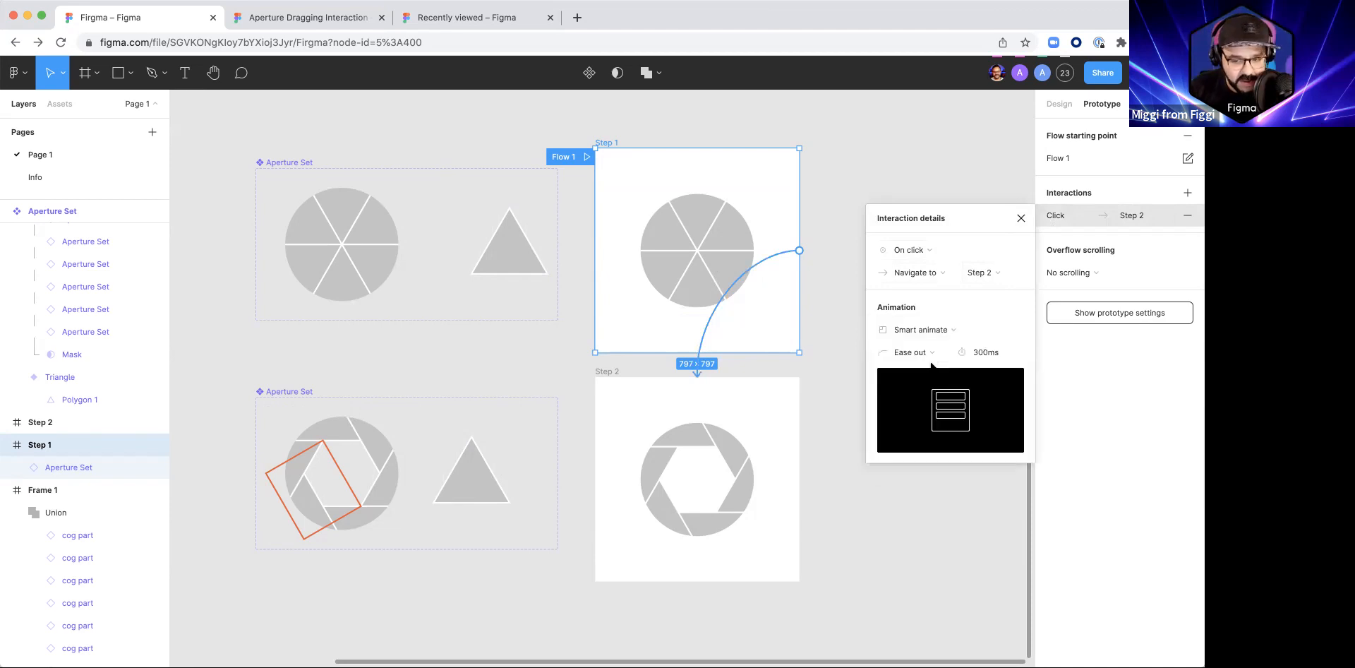
Step: Give the Smart animate transition a custom S-shaped easing curve of about 0.82, 0, 0.17, 1
click(933, 352)
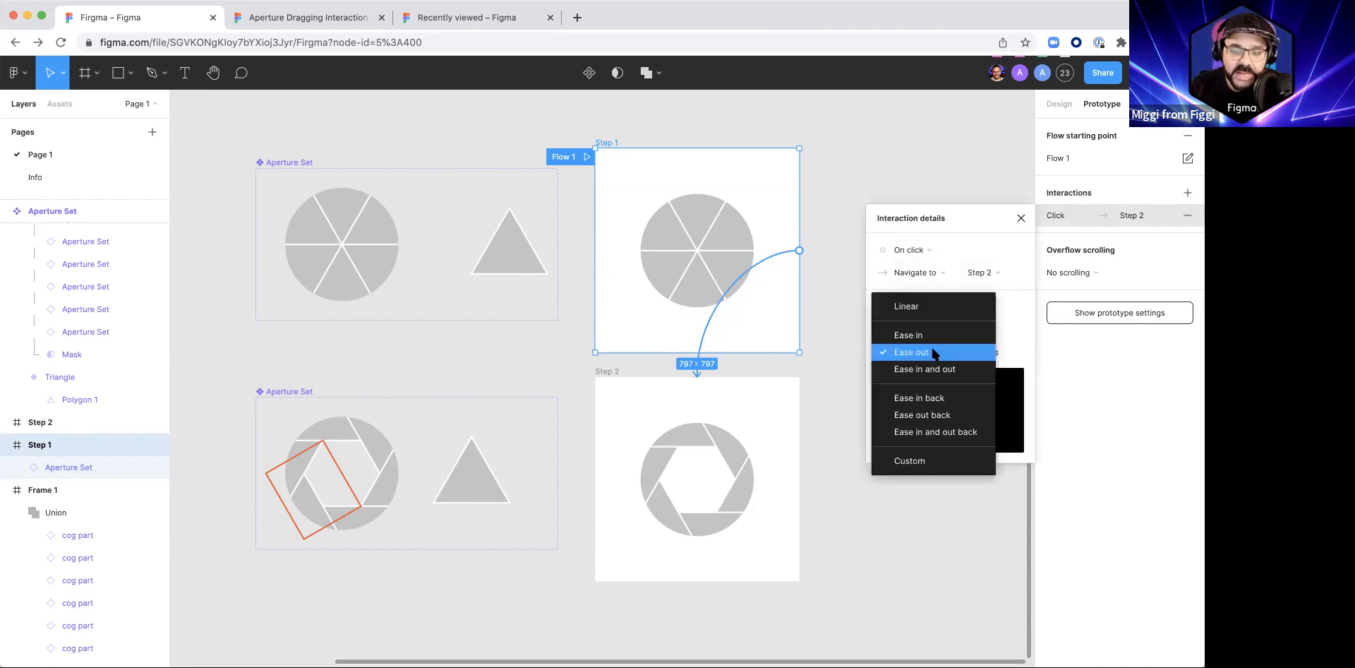
click(938, 463)
drag(915, 477, 985, 479)
drag(959, 410, 927, 408)
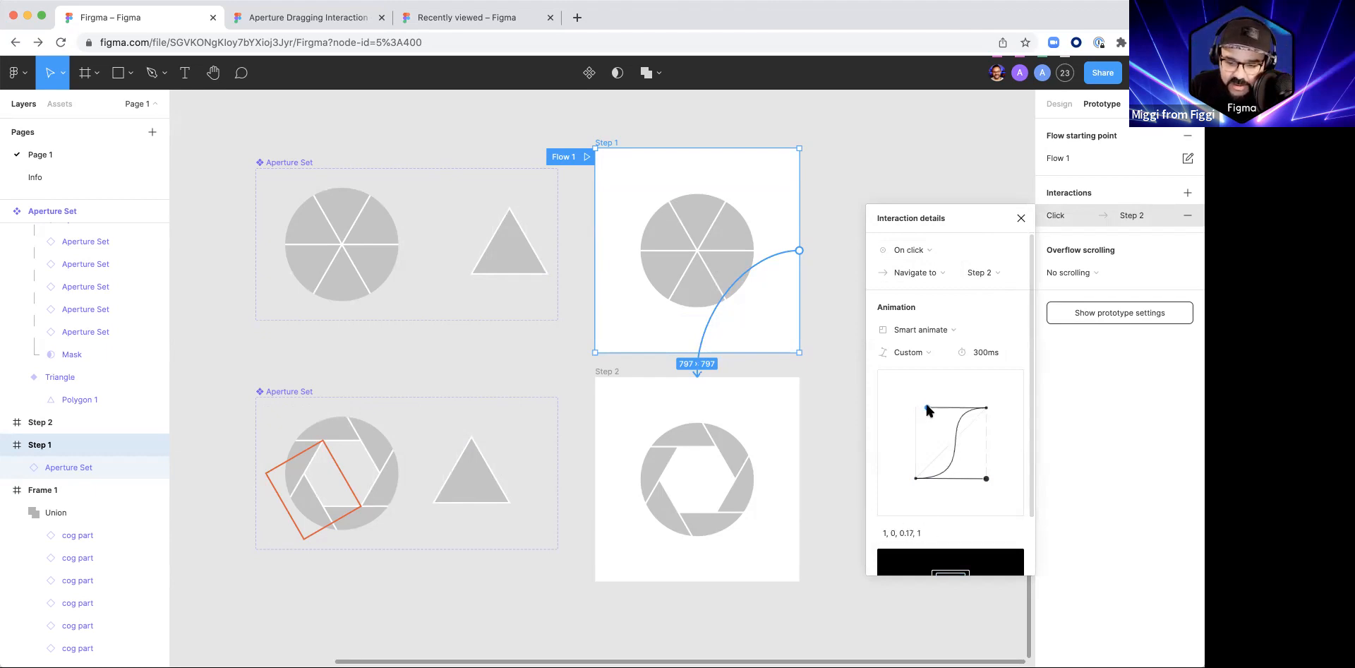
mouse_move(989, 484)
mouse_down()
mouse_move(966, 476)
mouse_move(976, 477)
mouse_up()
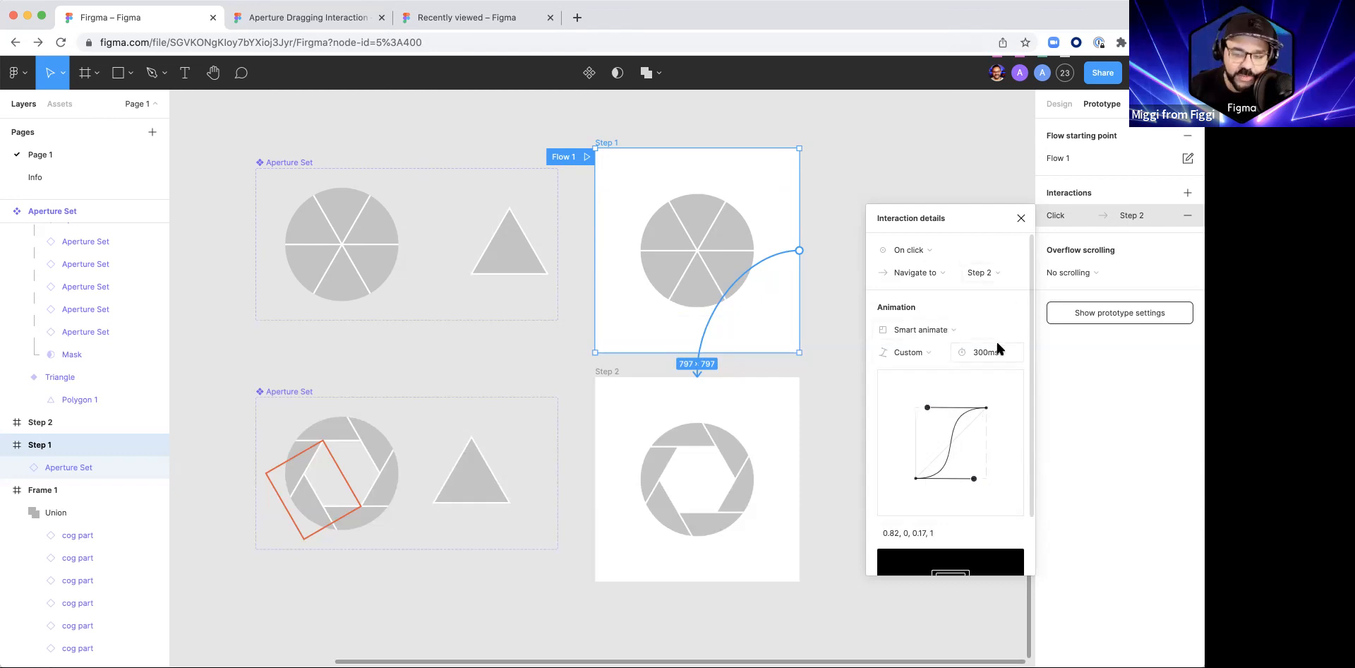
Step: Set the transition's duration to 500 ms and its easing curve values to 0.8, 0, 0.2, 1
text(500)
key(Return)
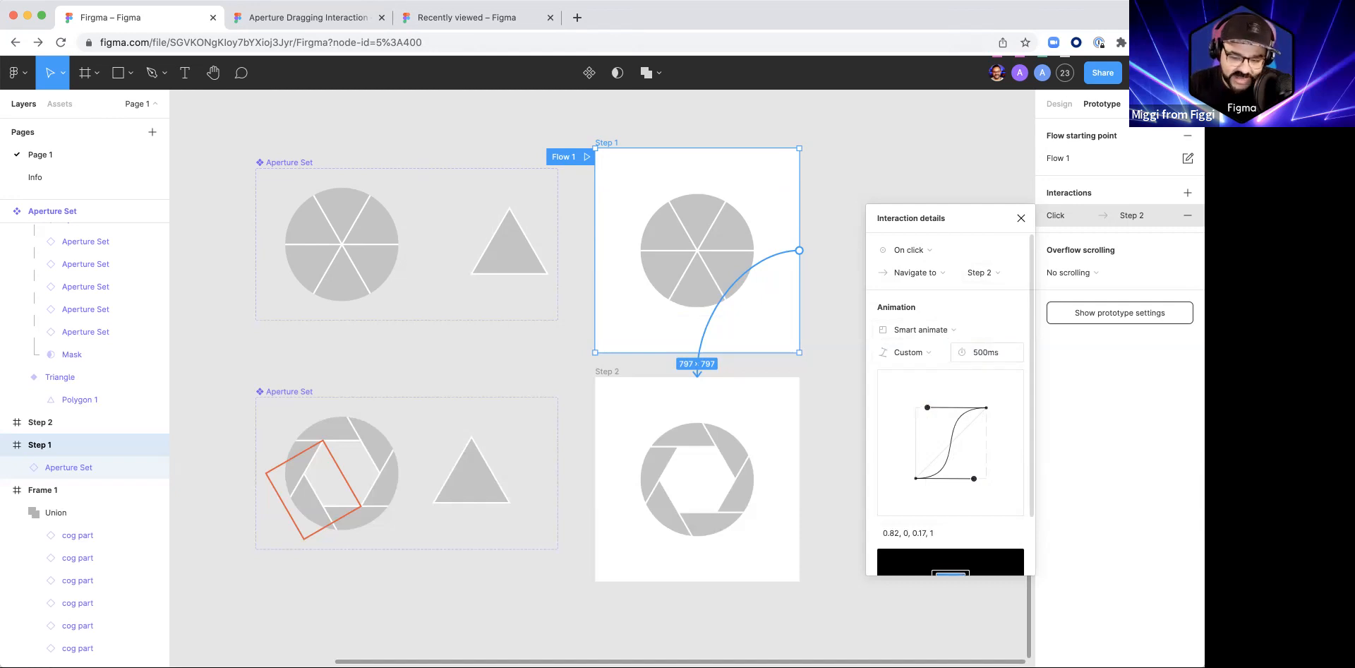
scroll(997, 387, down, 2)
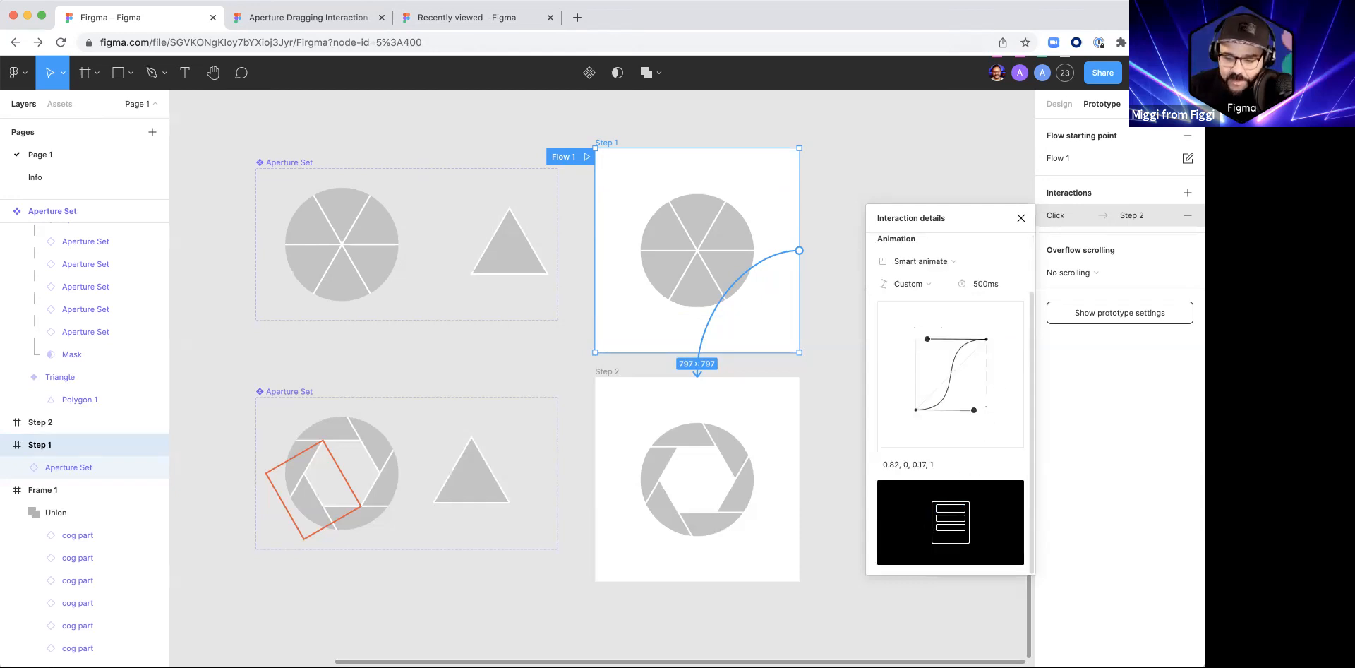
click(896, 464)
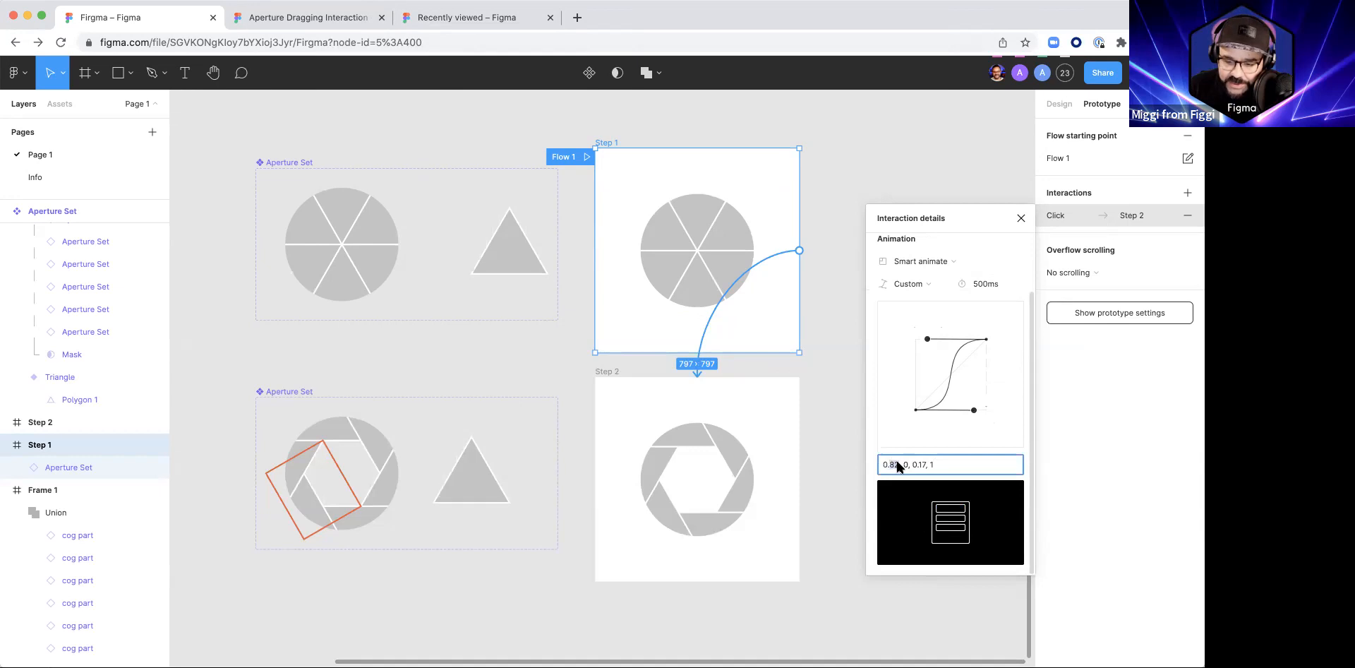
key(BackSpace)
drag(913, 464, 920, 466)
text(2)
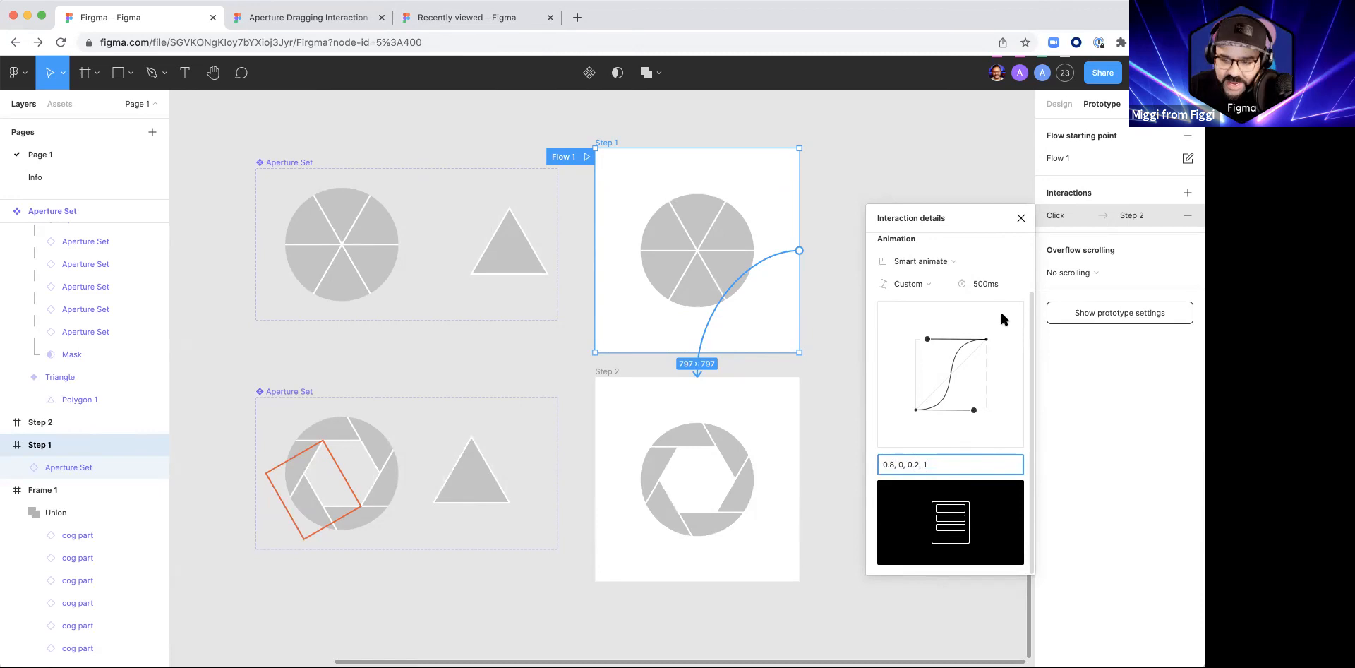
click(1021, 218)
Step: Connect the Step 2 frame back to Step 1 with an on-click Navigate to interaction using Smart animate
click(612, 373)
drag(799, 479, 727, 334)
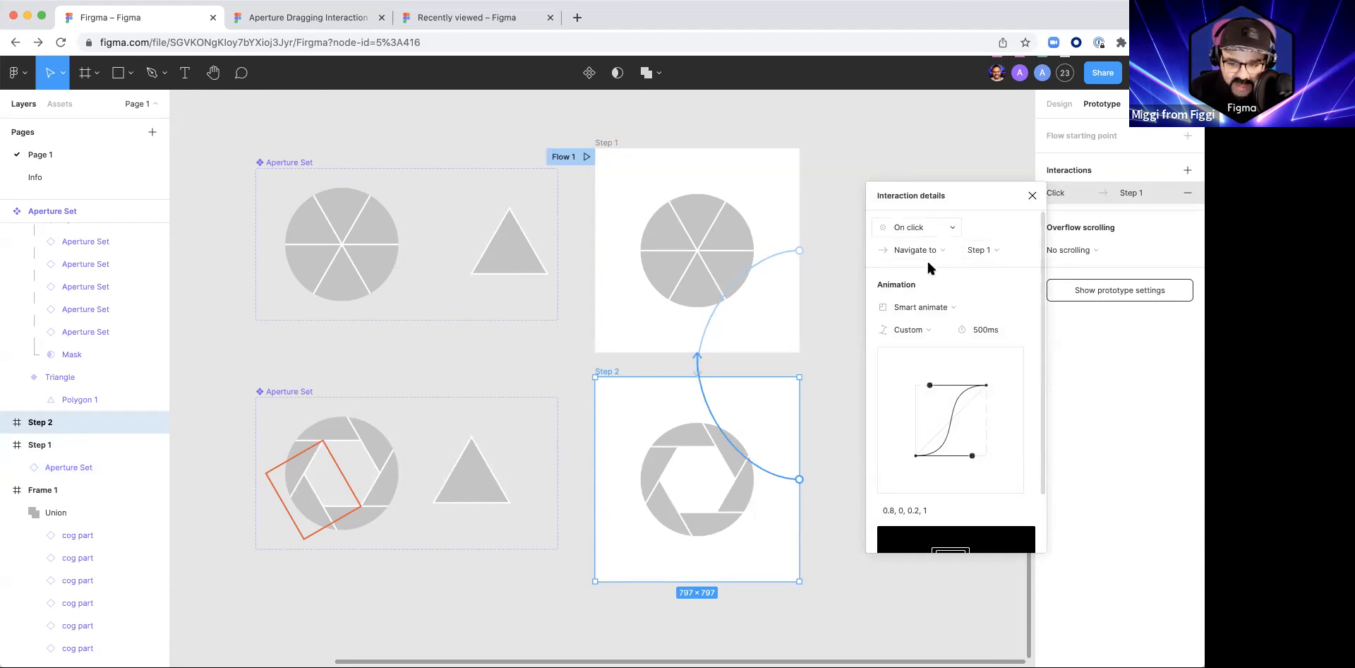
click(1032, 195)
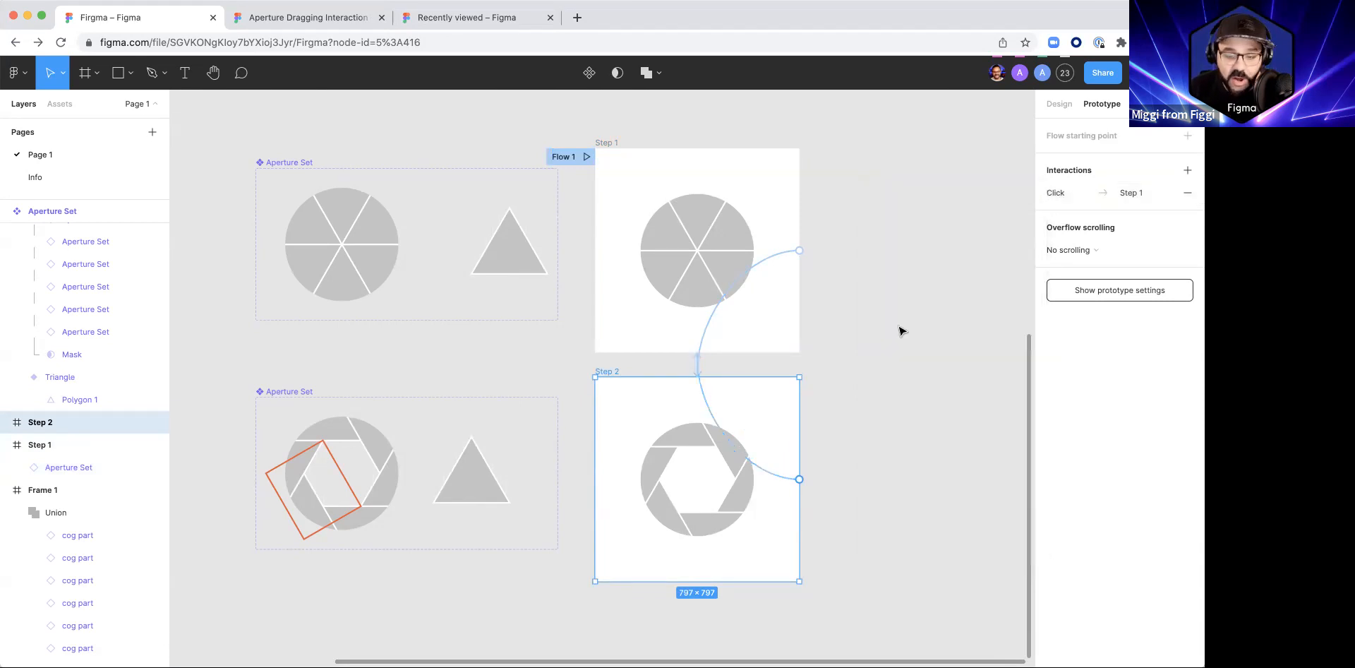
Step: Preview Flow 1, play the aperture opening and closing several times, and return to the design file
click(586, 158)
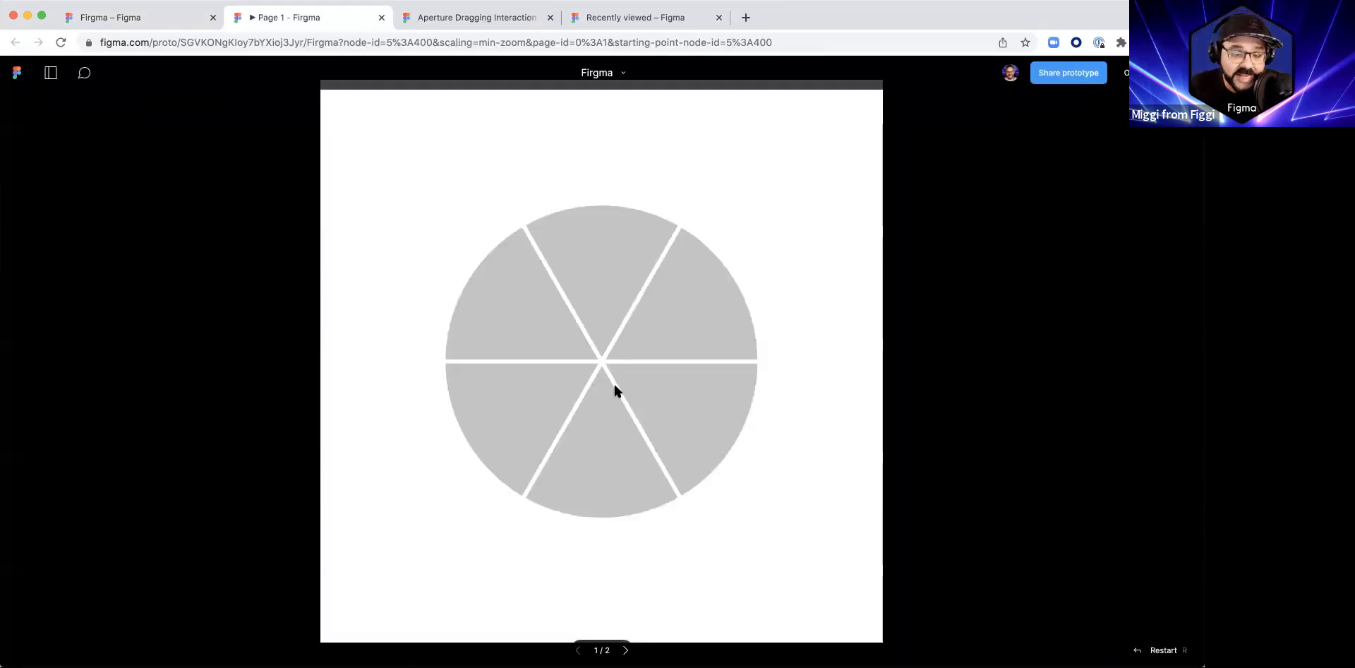
click(637, 431)
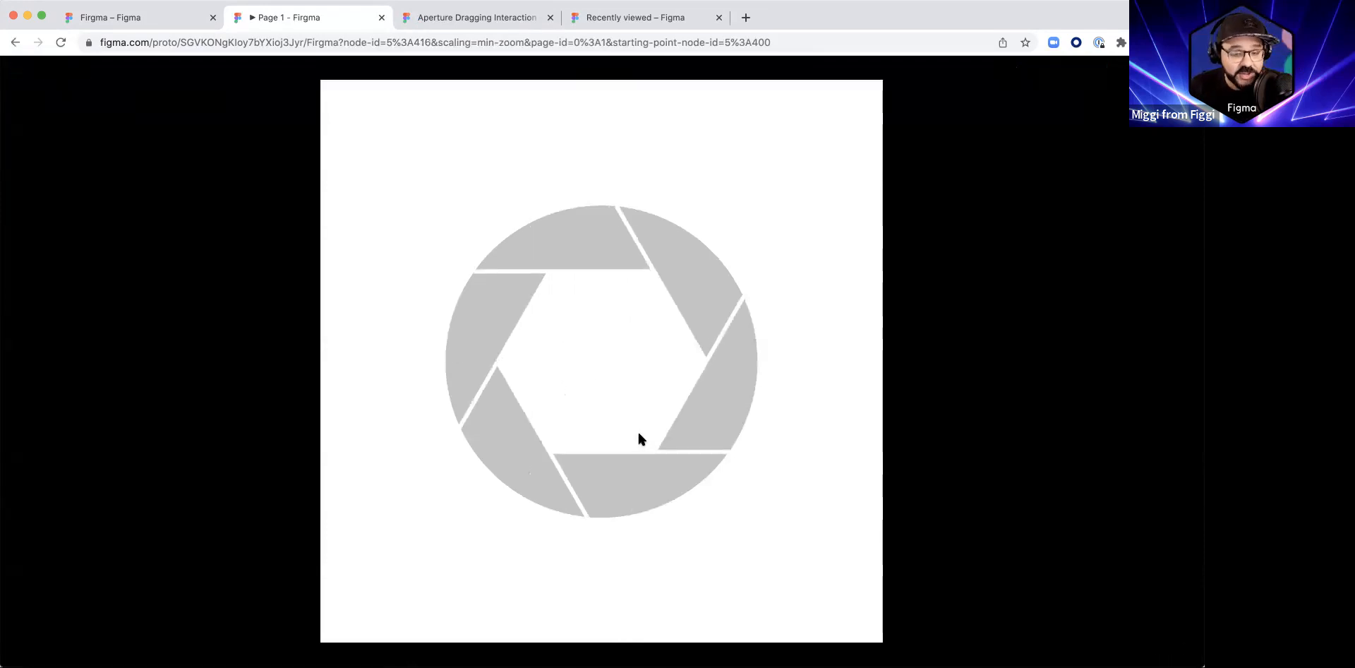
click(636, 435)
click(637, 436)
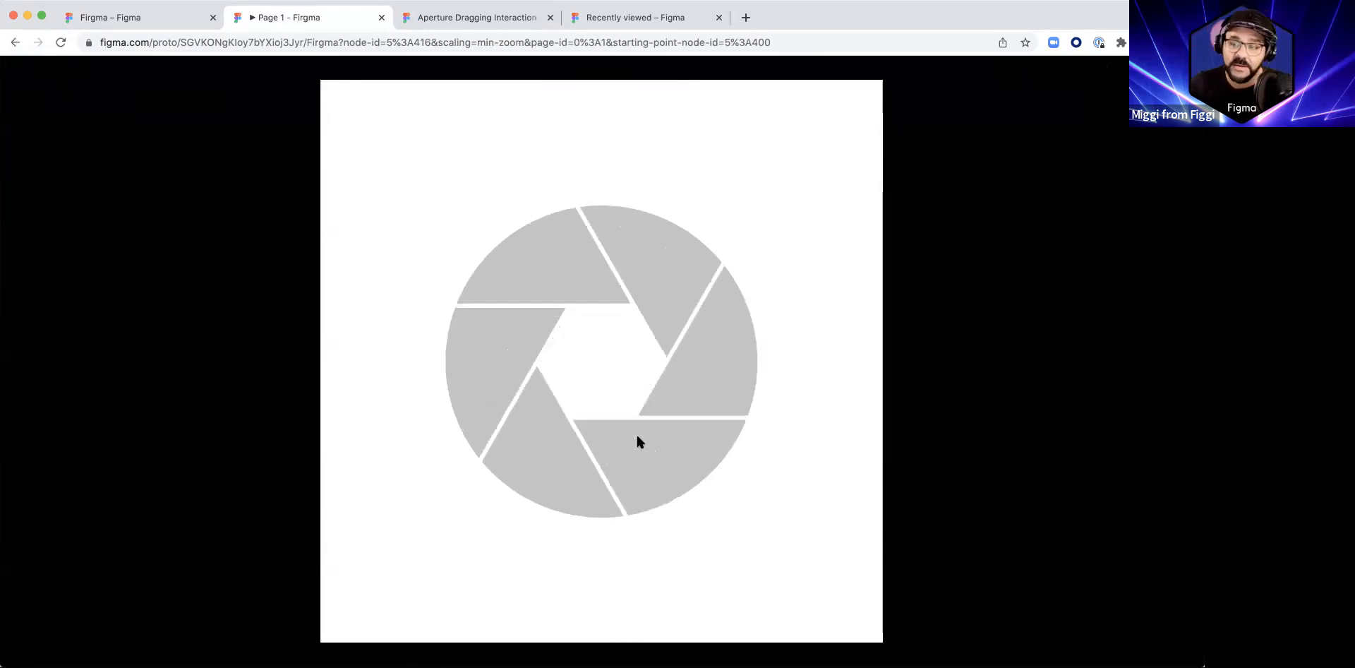
click(636, 435)
click(637, 435)
click(637, 435)
key(ctrl+shift+Tab)
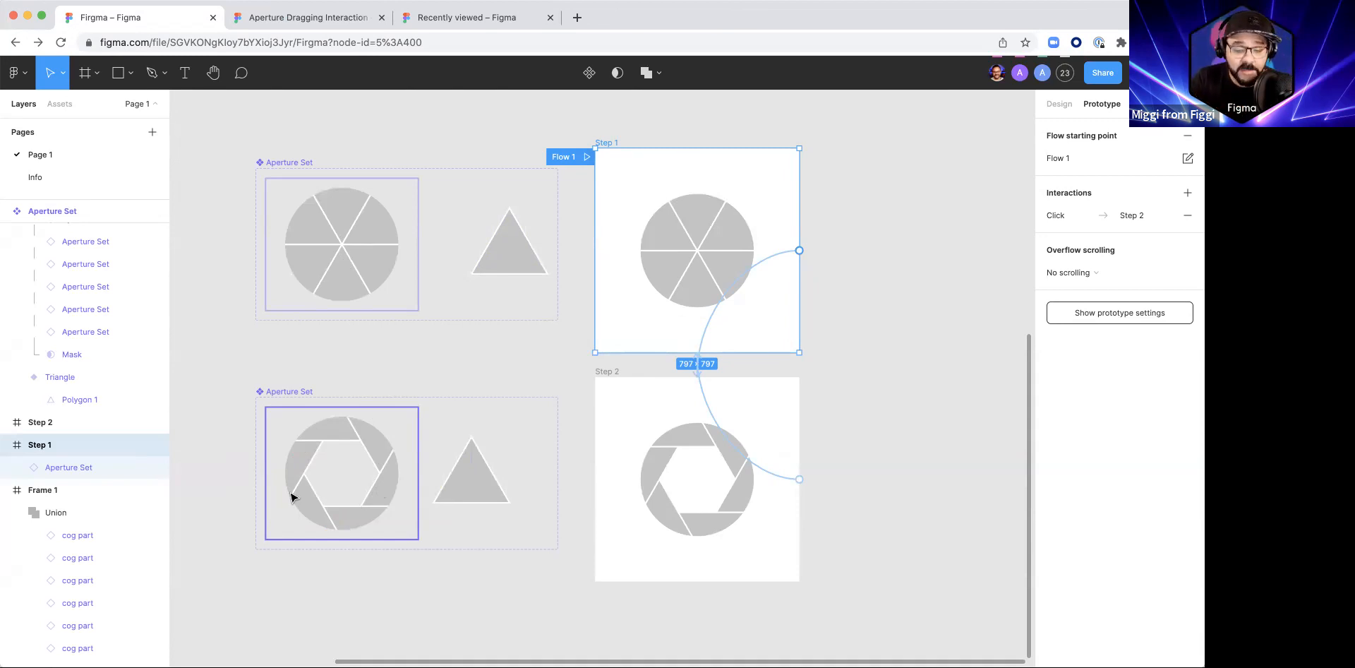
Step: Rotate the aperture in the Step 2 frame a quarter turn and enlarge it to about 790 × 684
click(704, 450)
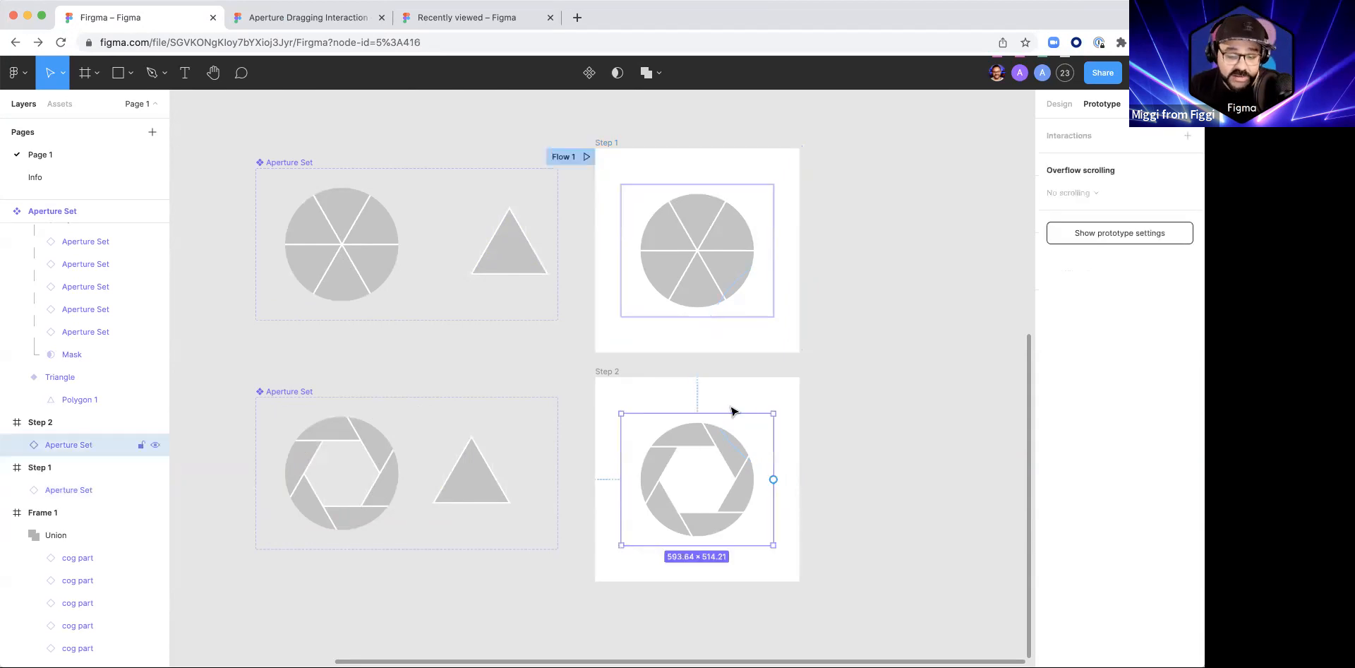
drag(779, 406, 606, 386)
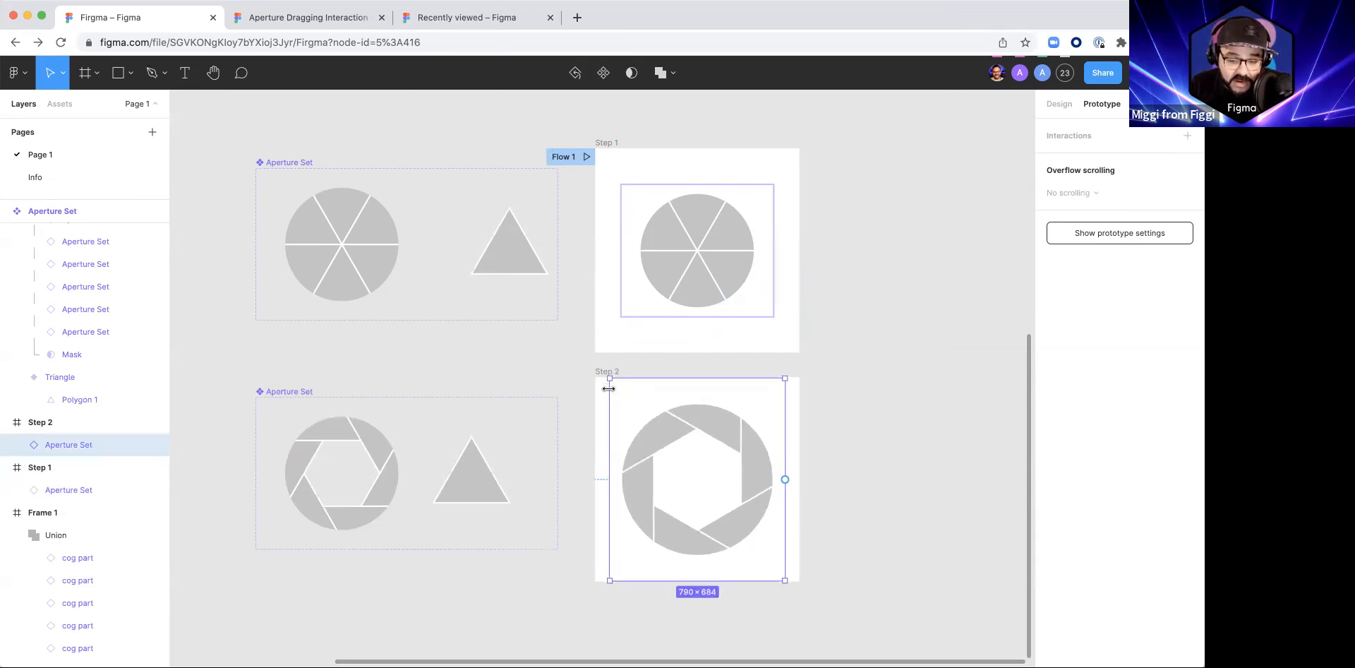
click(757, 331)
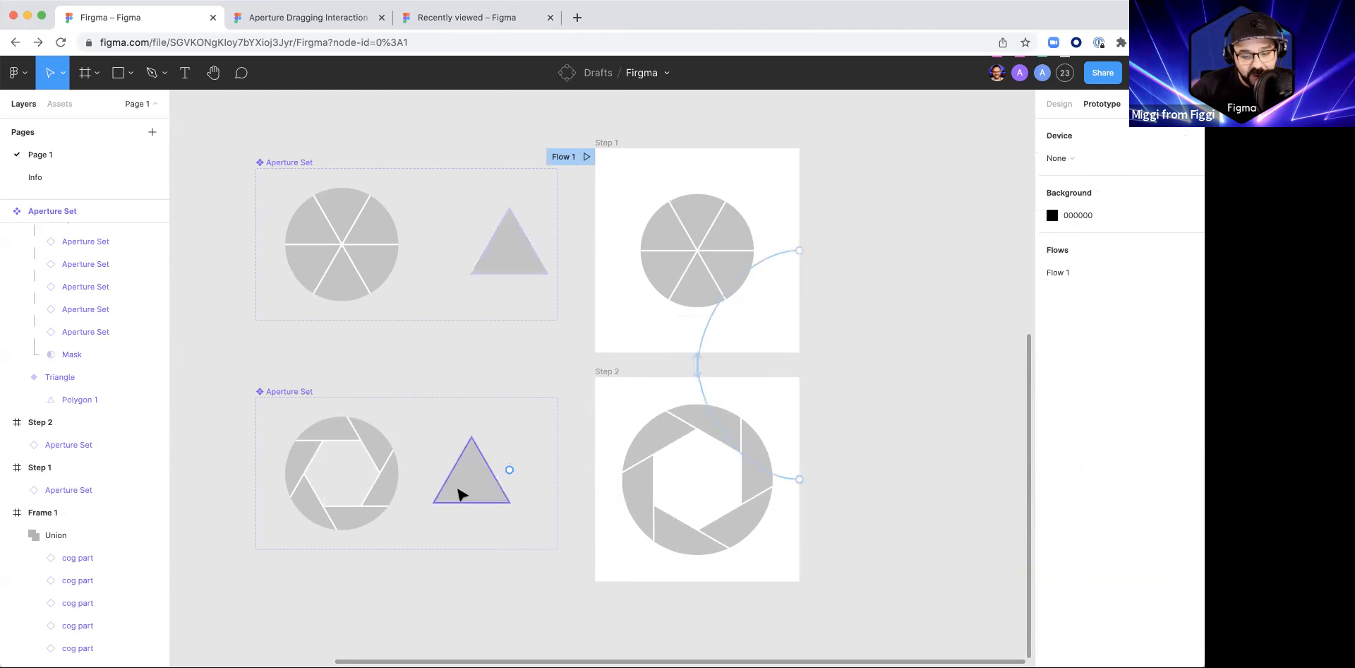
click(630, 521)
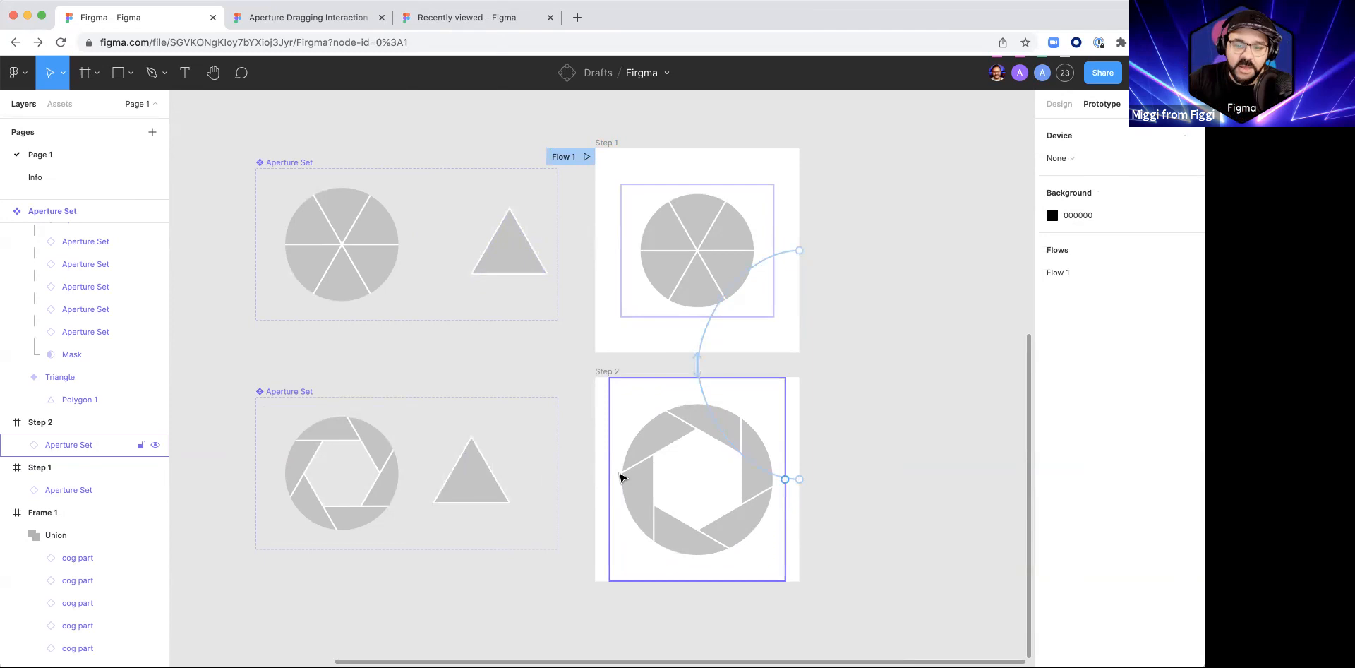
Step: Preview Flow 1 again and play the transition between Step 1 and the rotated, enlarged aperture in Step 2
click(585, 156)
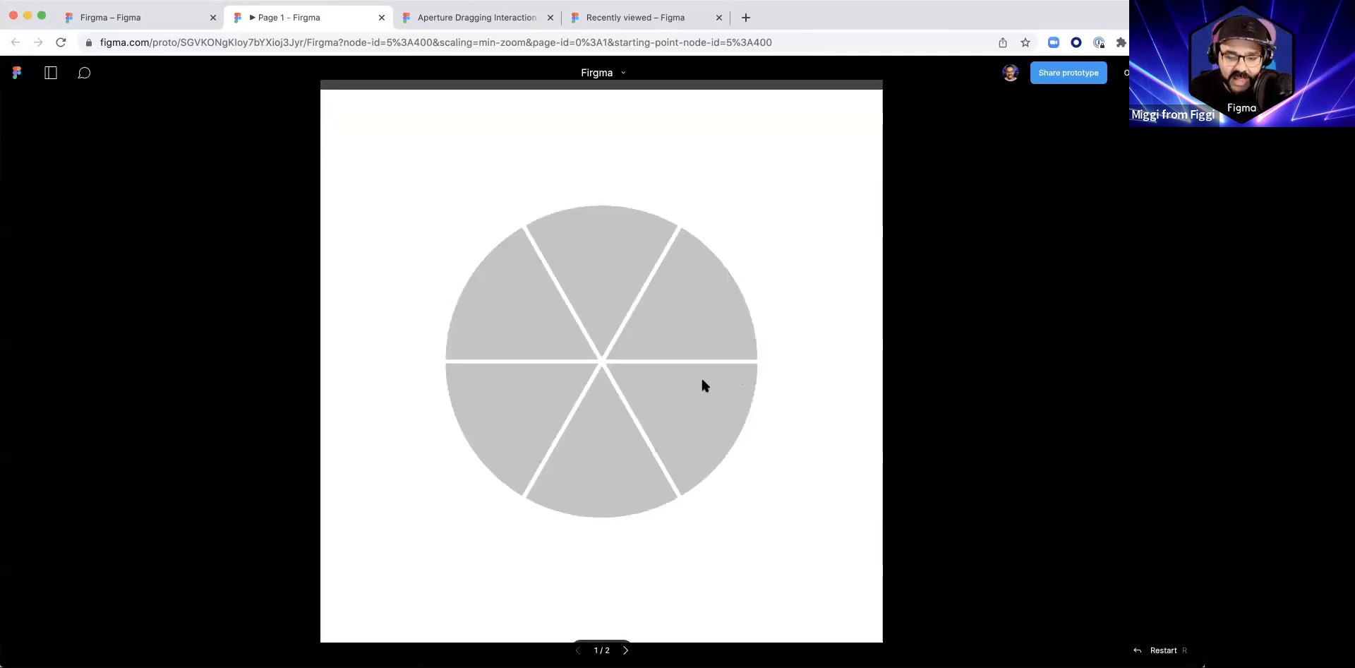
drag(701, 376, 691, 415)
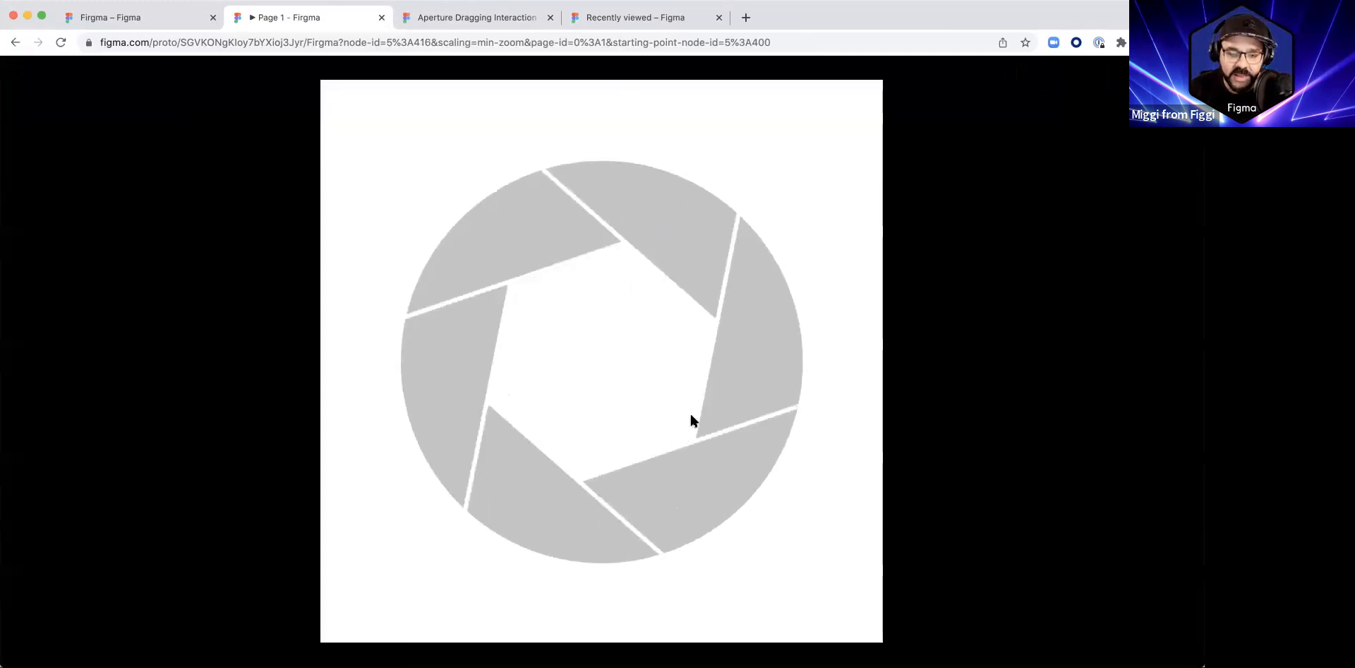
click(700, 476)
click(670, 443)
click(668, 445)
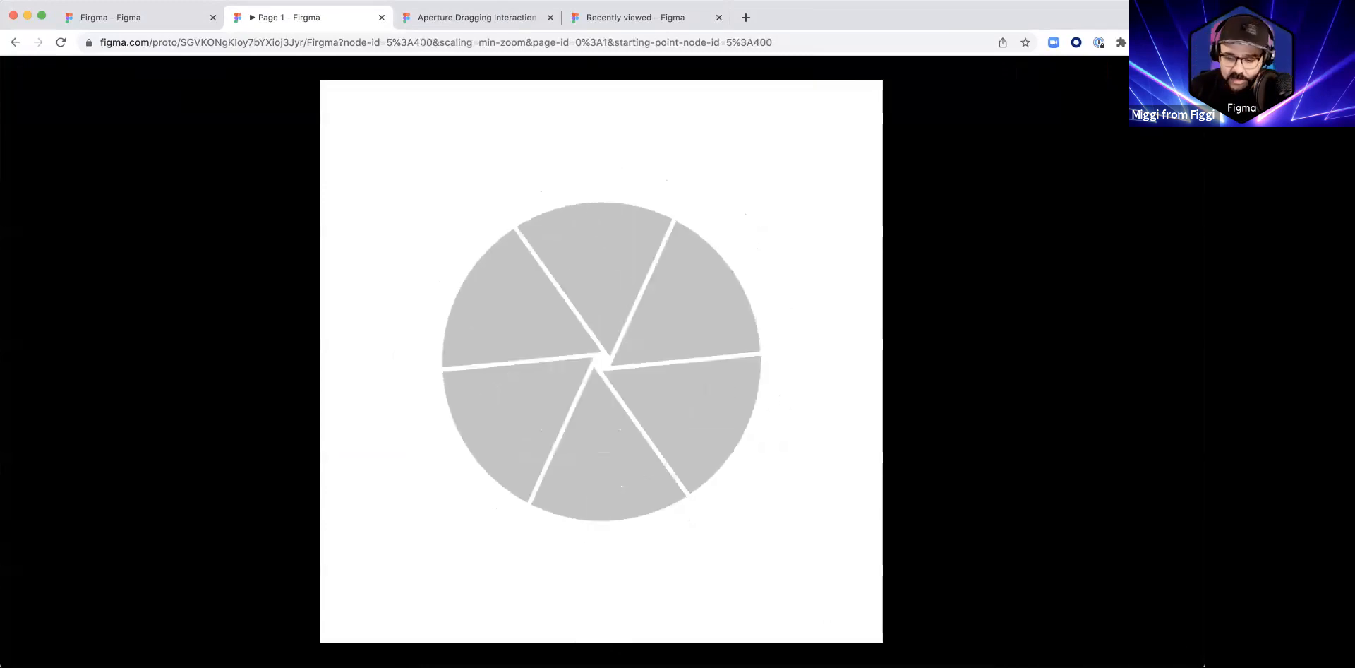
Step: Cycle through the preview's scaling modes, replay the aperture transition several times, and close the preview
key(z)
key(z)
key(z)
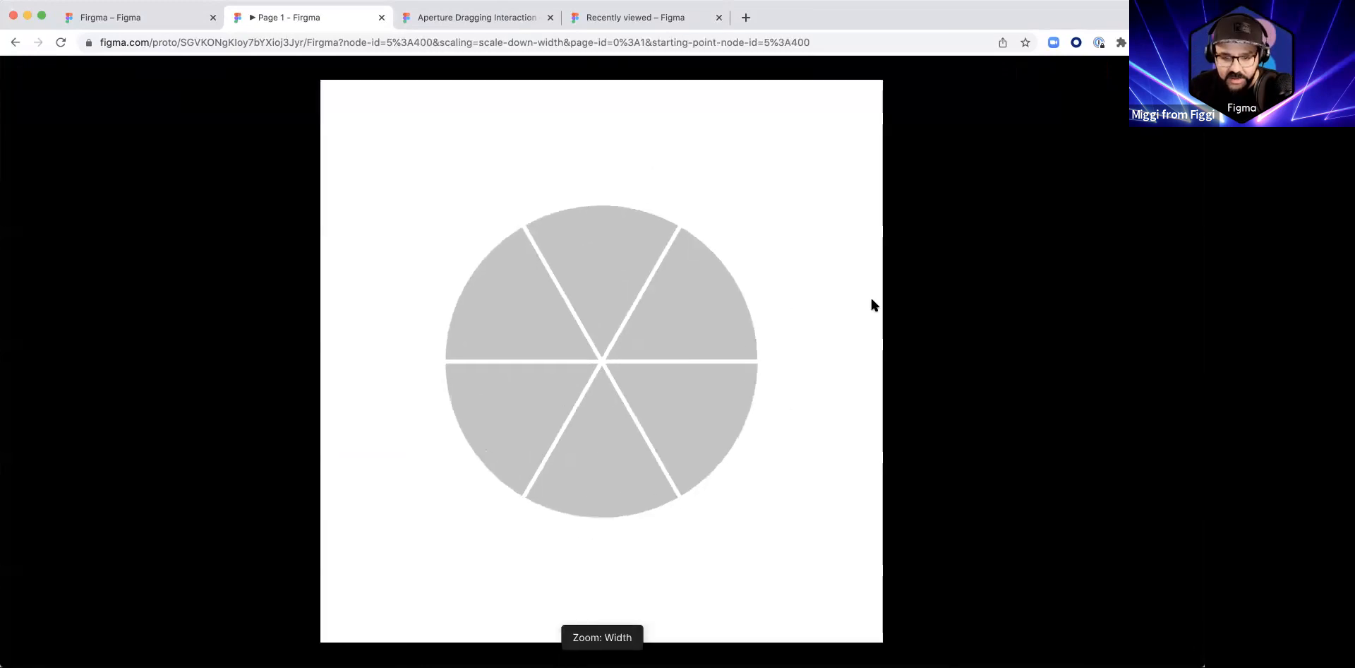
click(714, 418)
click(713, 417)
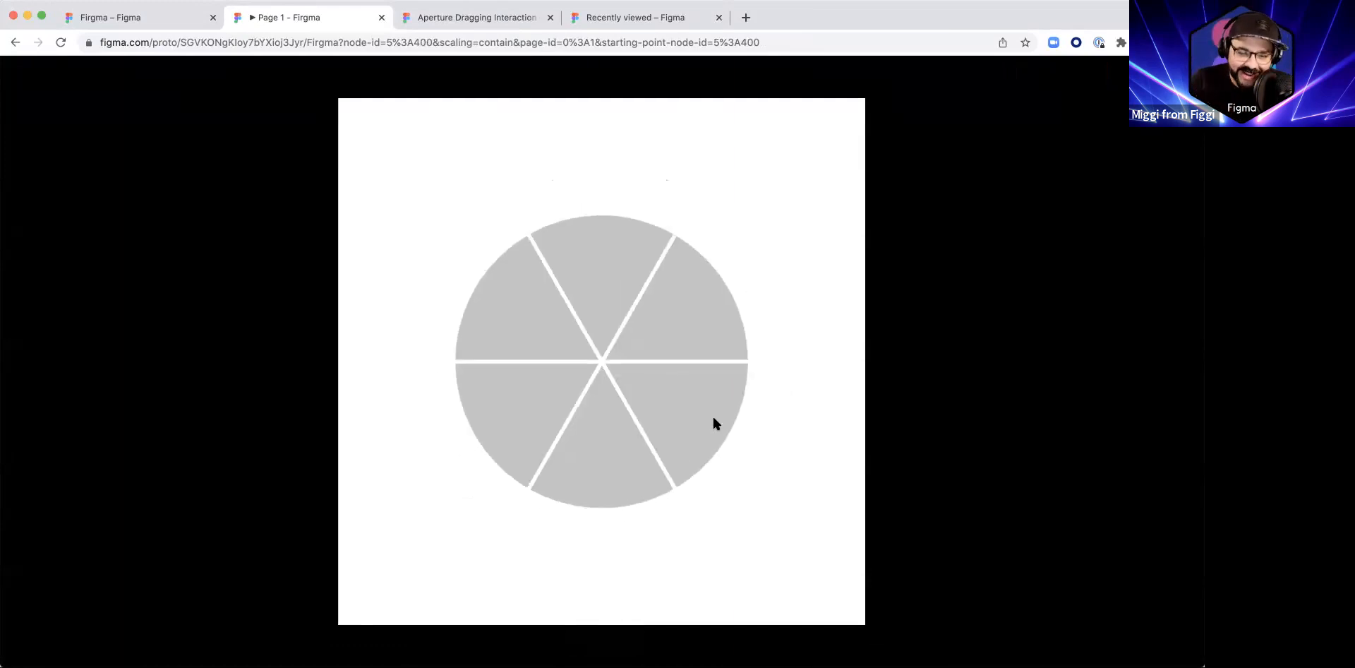
click(704, 417)
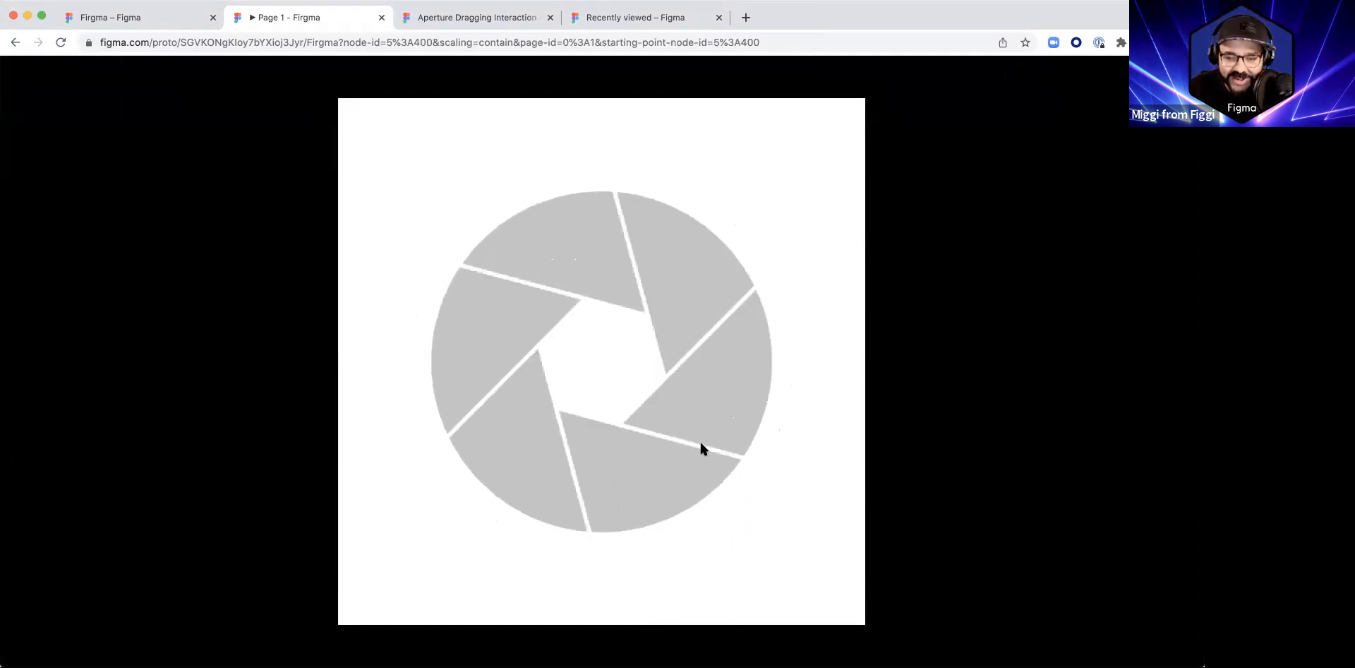
click(701, 443)
click(701, 443)
click(700, 444)
key(super+w)
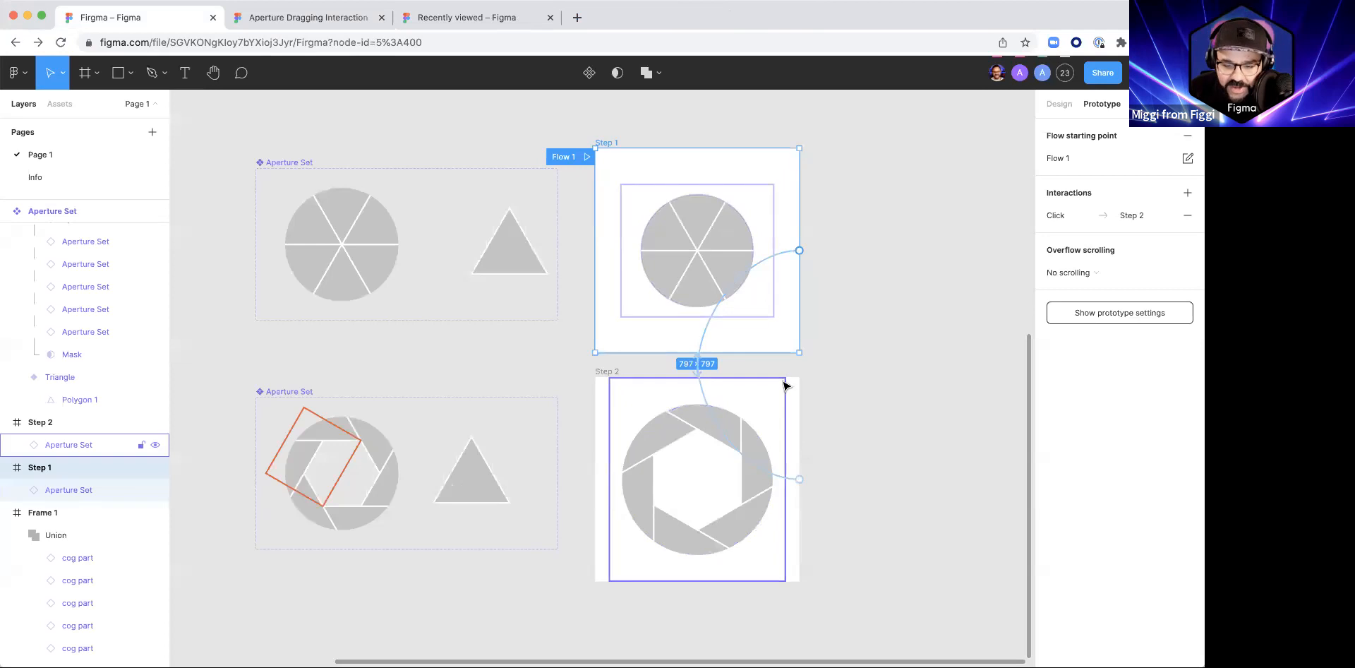
Step: Try to recolour the Step 2 aperture by changing its C4C4C4 selection colour to green 3FEC46
click(907, 327)
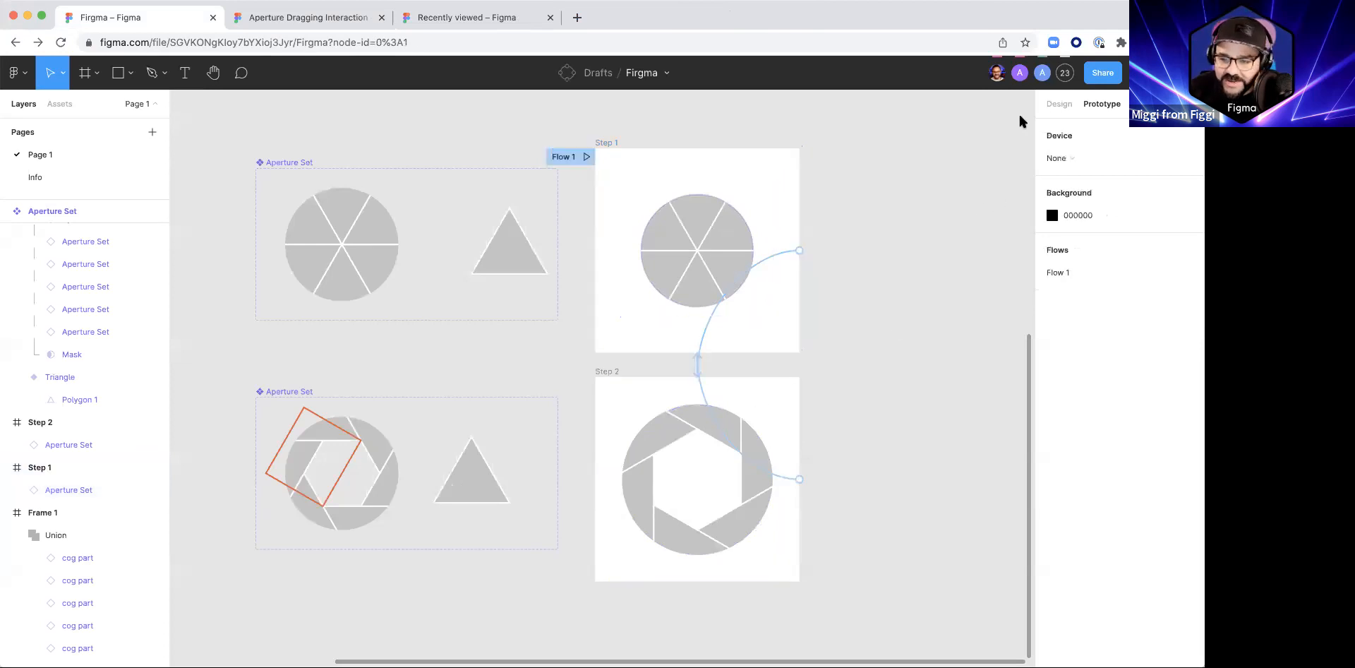
click(681, 438)
scroll(988, 498, down, 1)
scroll(1044, 521, down, 3)
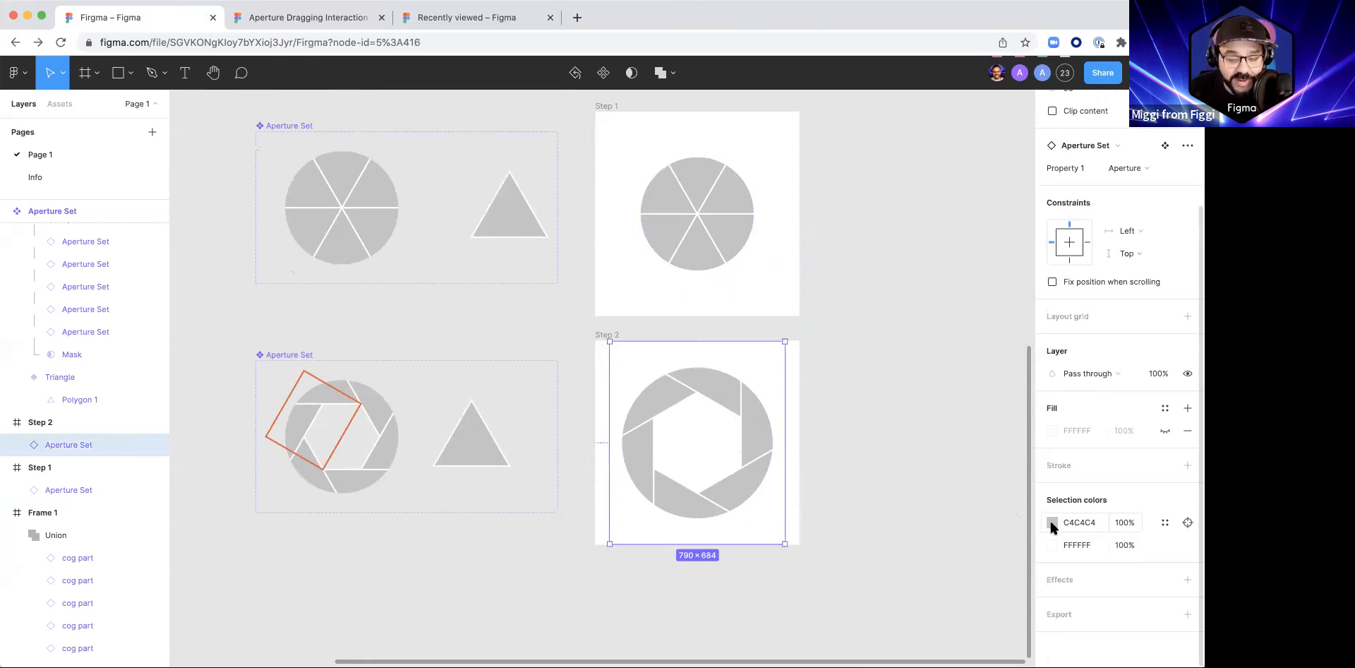
click(1051, 523)
click(945, 498)
click(1013, 330)
click(988, 327)
click(1021, 300)
click(887, 430)
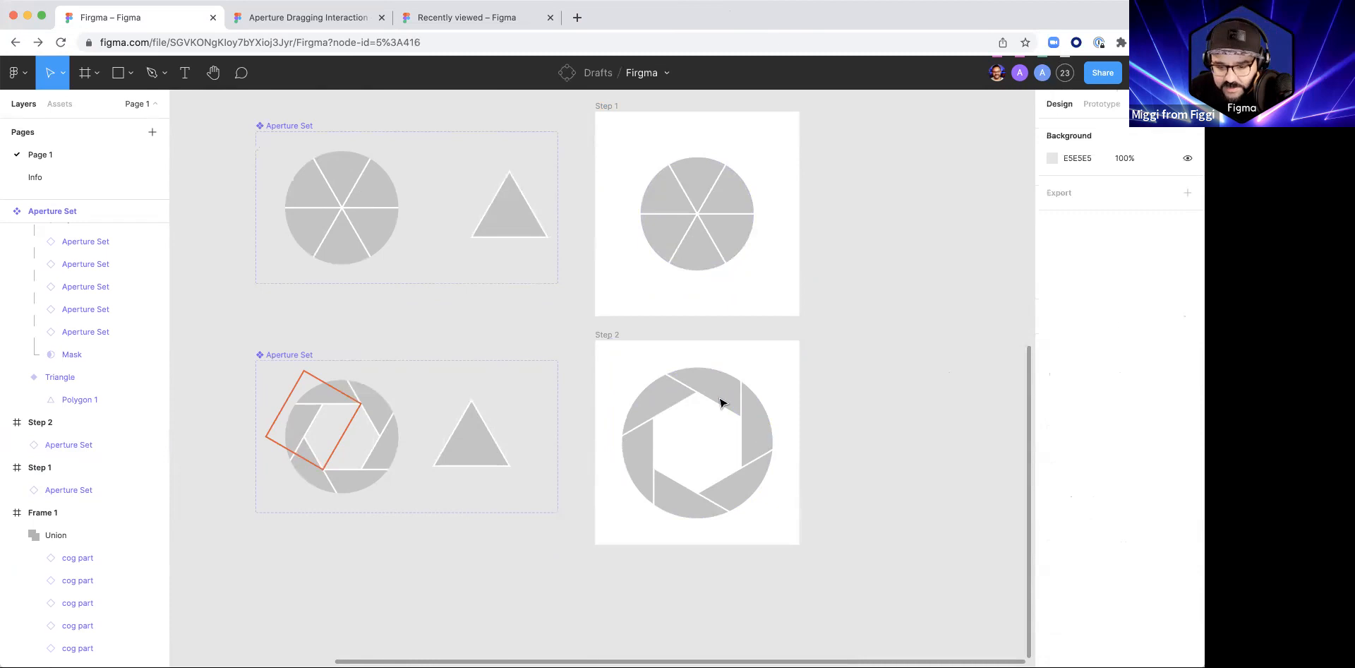
click(721, 403)
scroll(1051, 567, down, 3)
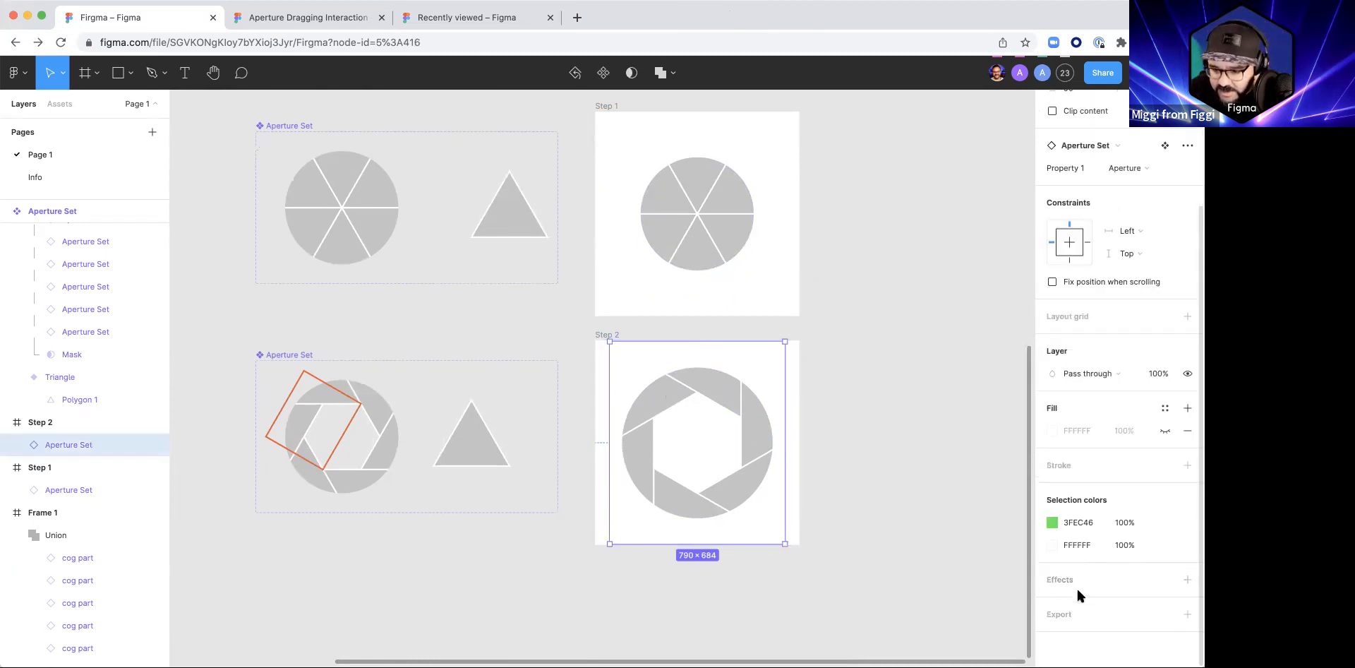
click(919, 492)
Step: Change the fill of all six blade polygons in the Step 2 aperture to turquoise 35F4E9
super+click(653, 405)
shift+super+click(650, 446)
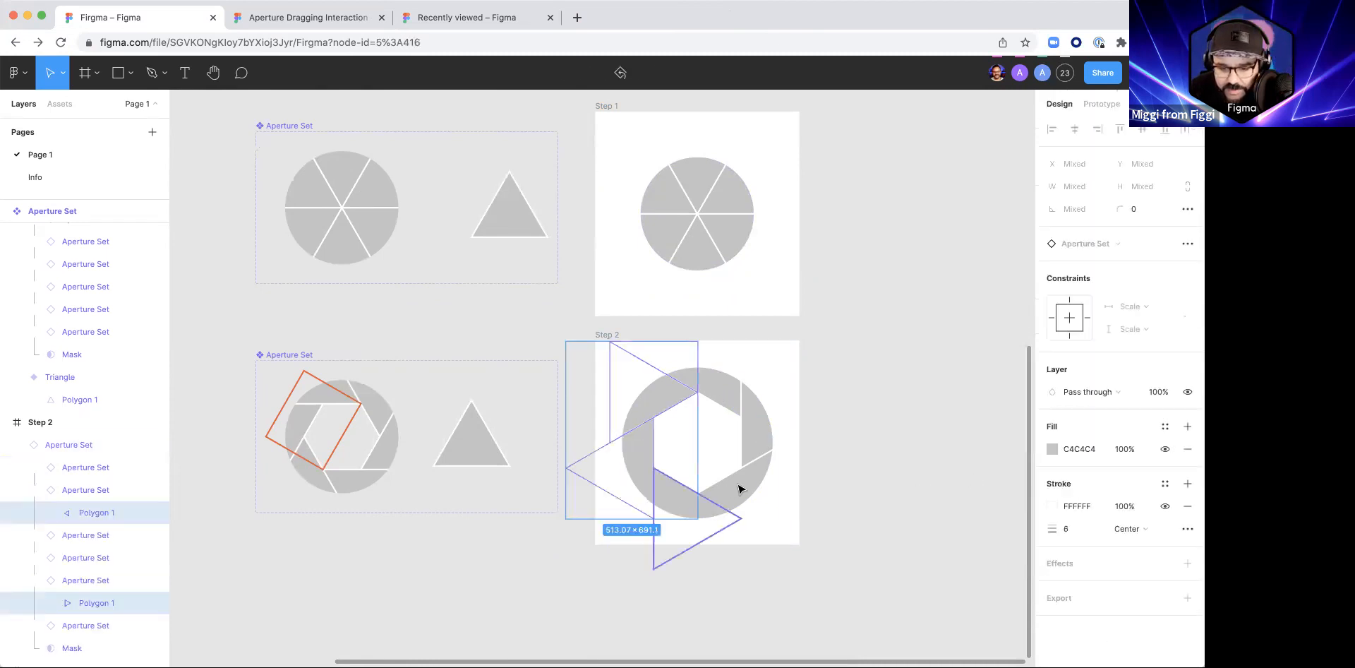
shift+super+click(686, 503)
shift+super+click(740, 487)
shift+super+click(762, 423)
shift+super+click(718, 397)
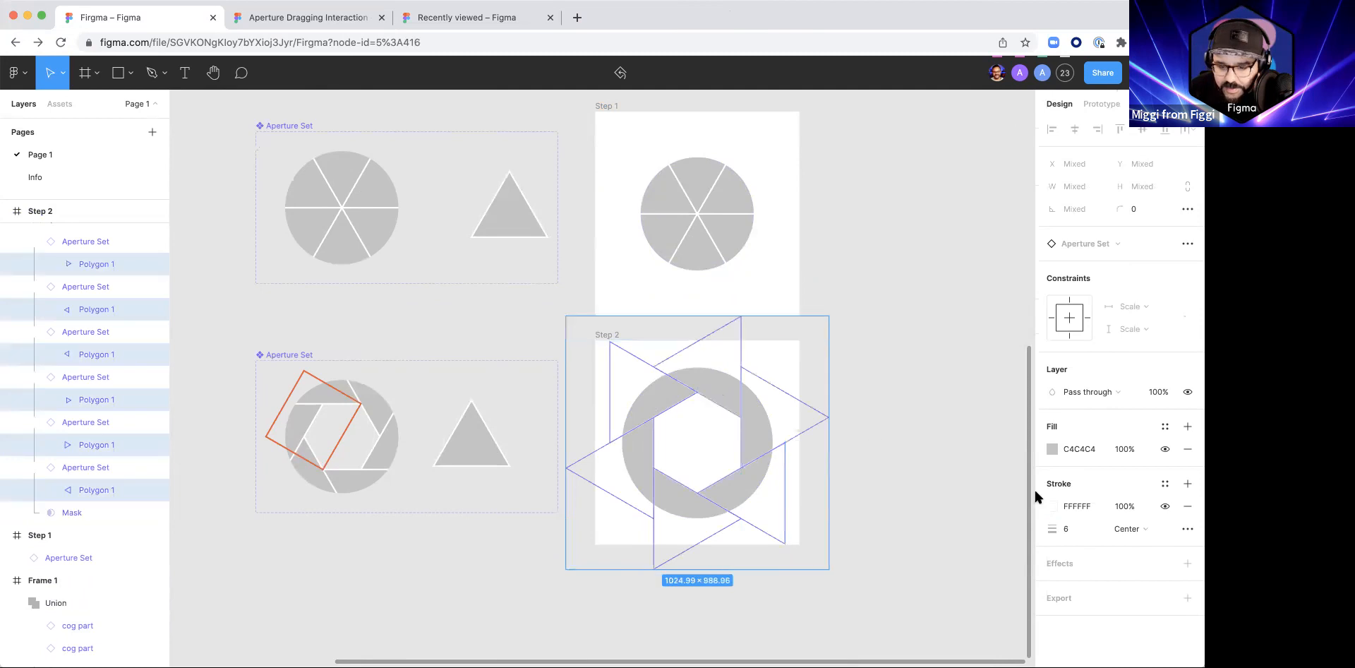
click(1052, 449)
drag(960, 499, 952, 500)
click(993, 340)
drag(994, 344, 998, 320)
click(964, 500)
click(1021, 298)
click(877, 409)
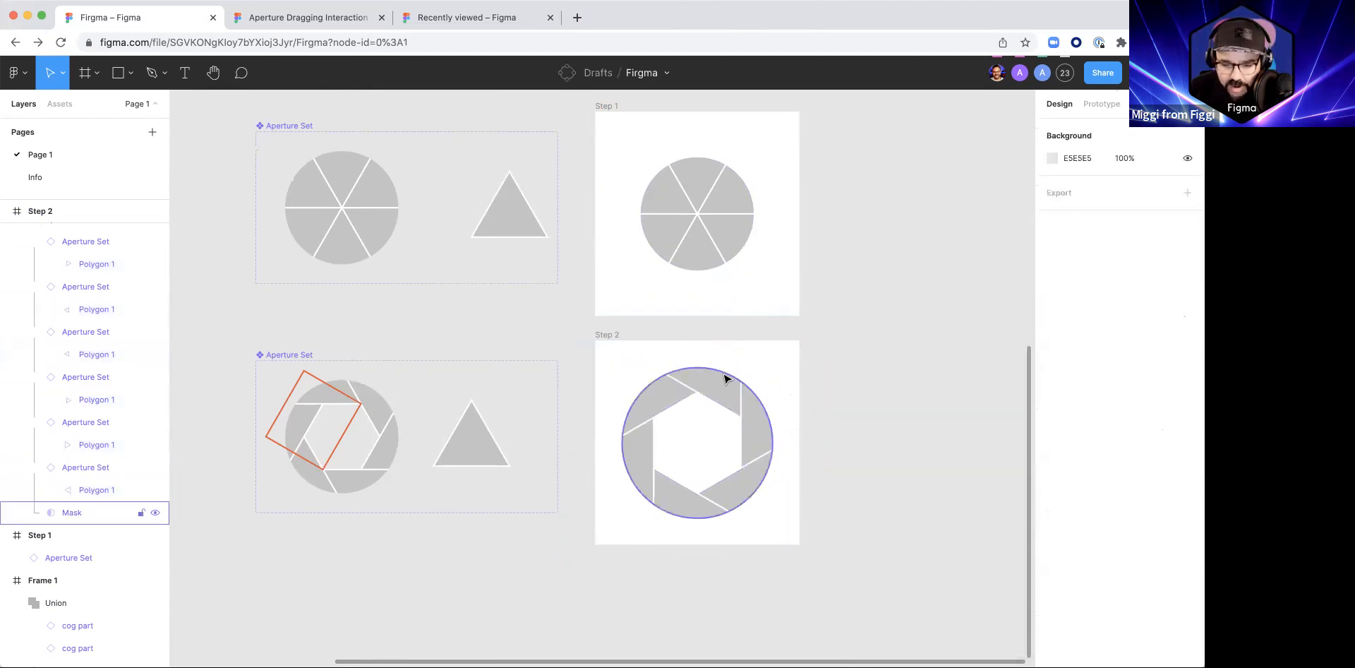
Step: Change the fill of all six blade polygons in the Step 2 aperture to dark indigo 2C1B70
click(604, 337)
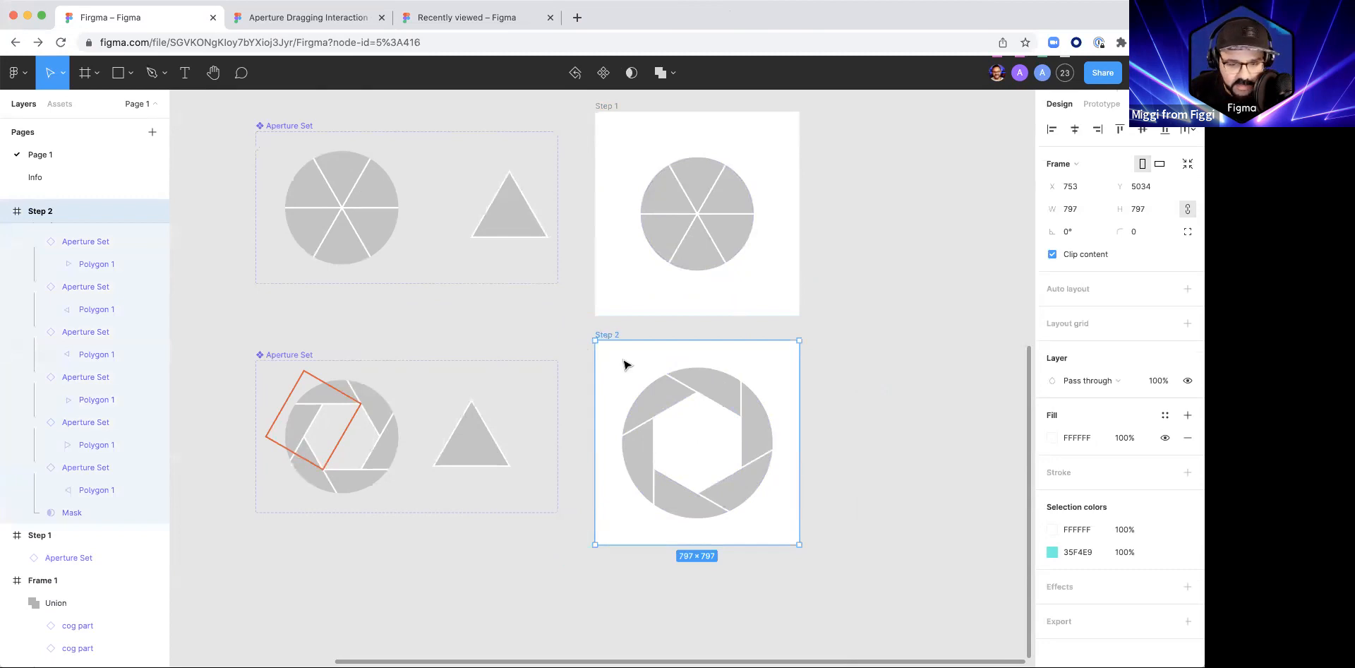
super+click(665, 397)
shift+super+click(705, 387)
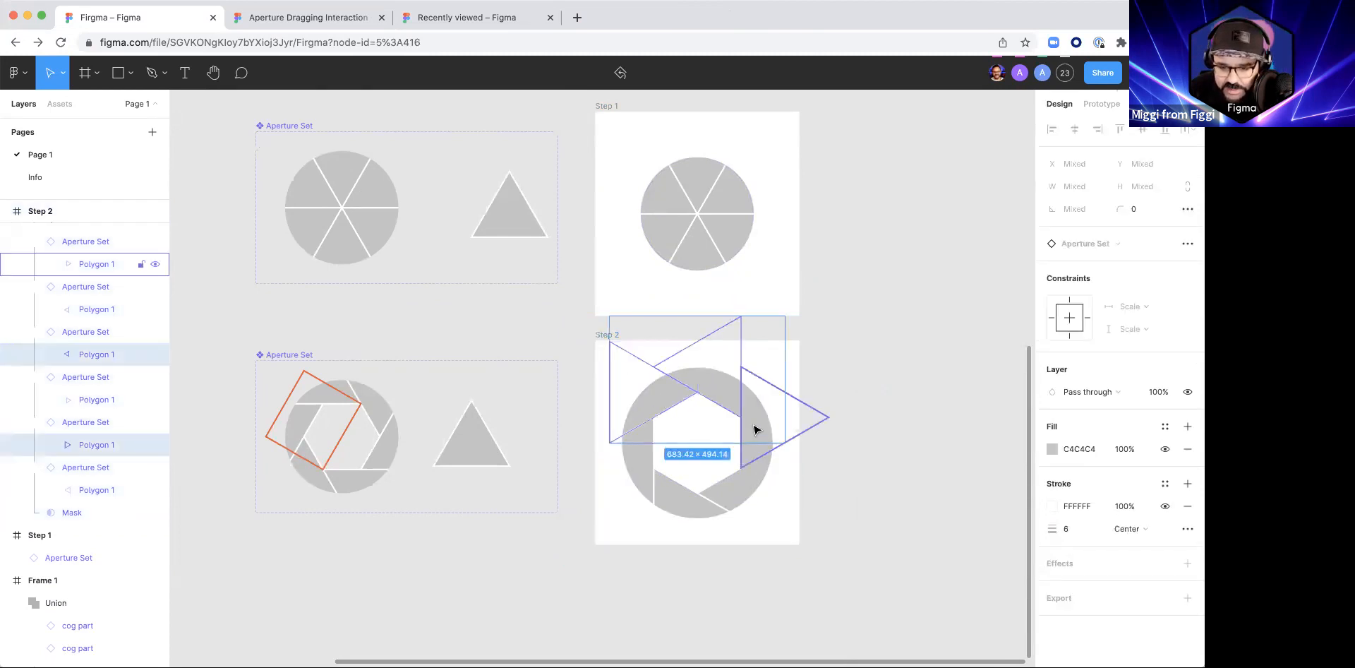
shift+super+click(755, 428)
shift+super+click(712, 506)
shift+super+click(655, 487)
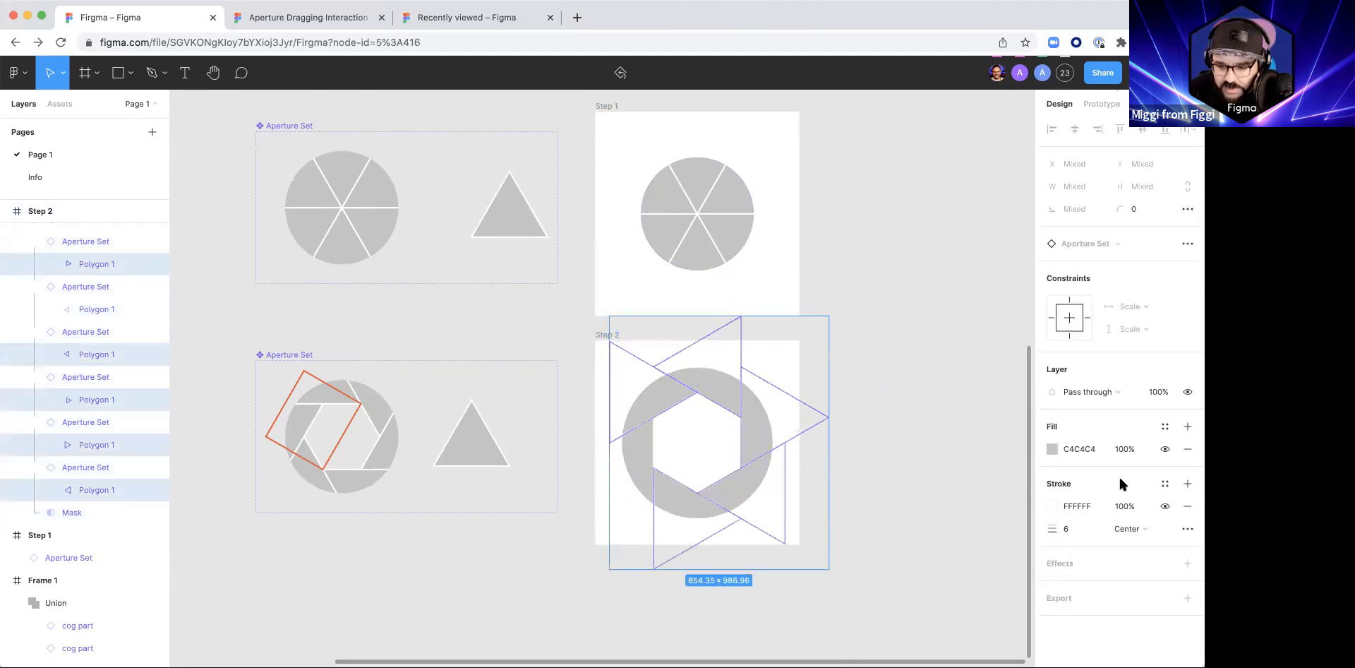
click(1053, 448)
drag(1003, 382, 1002, 330)
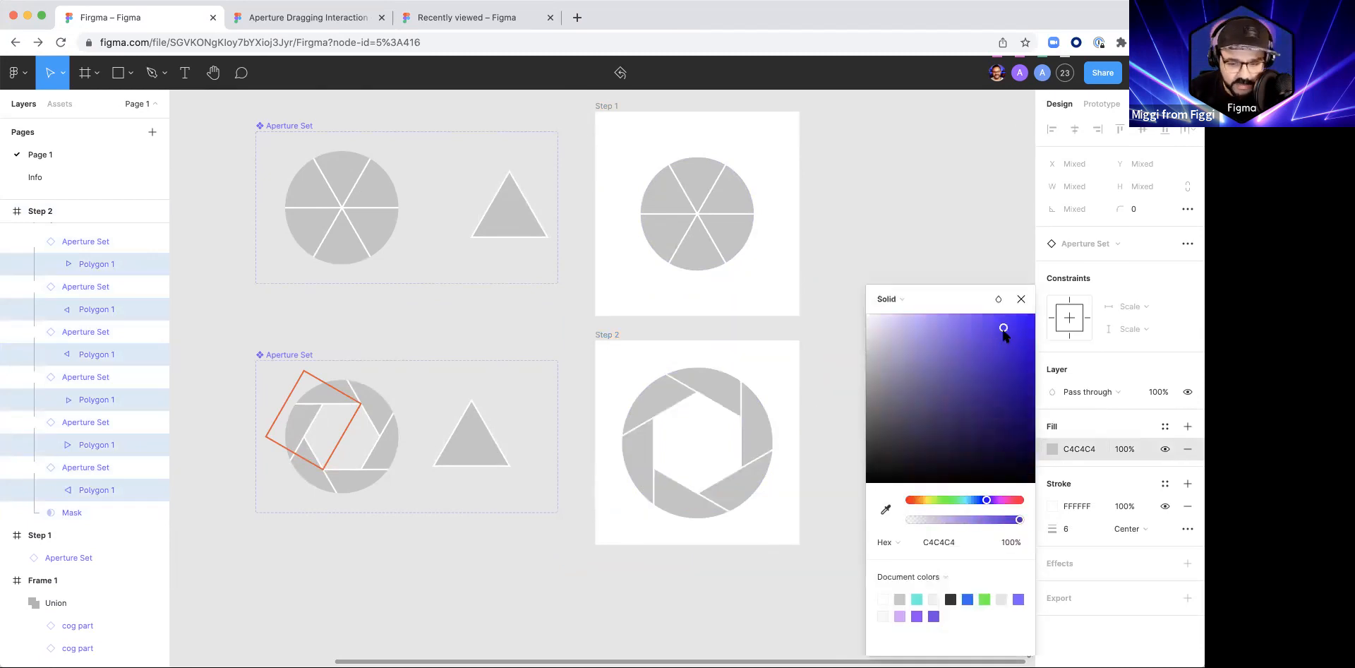
click(1020, 300)
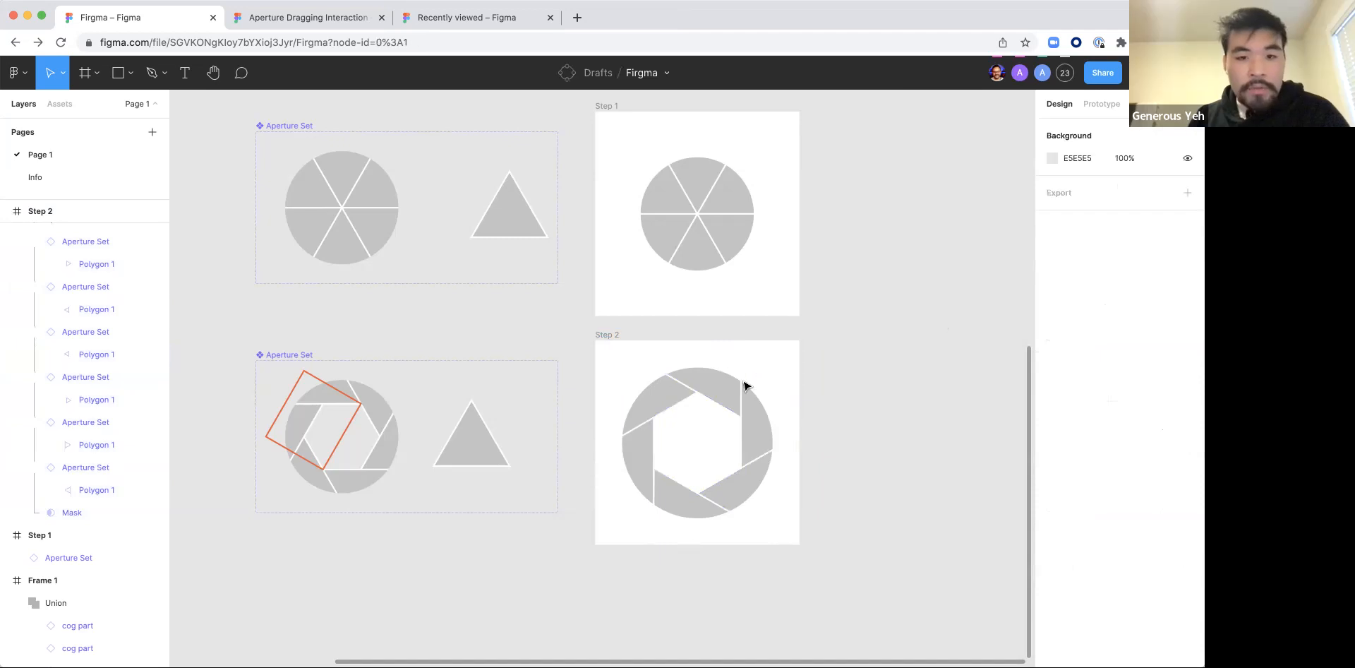
Step: Shrink the aperture in Step 2 to 606 × 524 about its centre
click(712, 389)
scroll(1150, 551, down, 3)
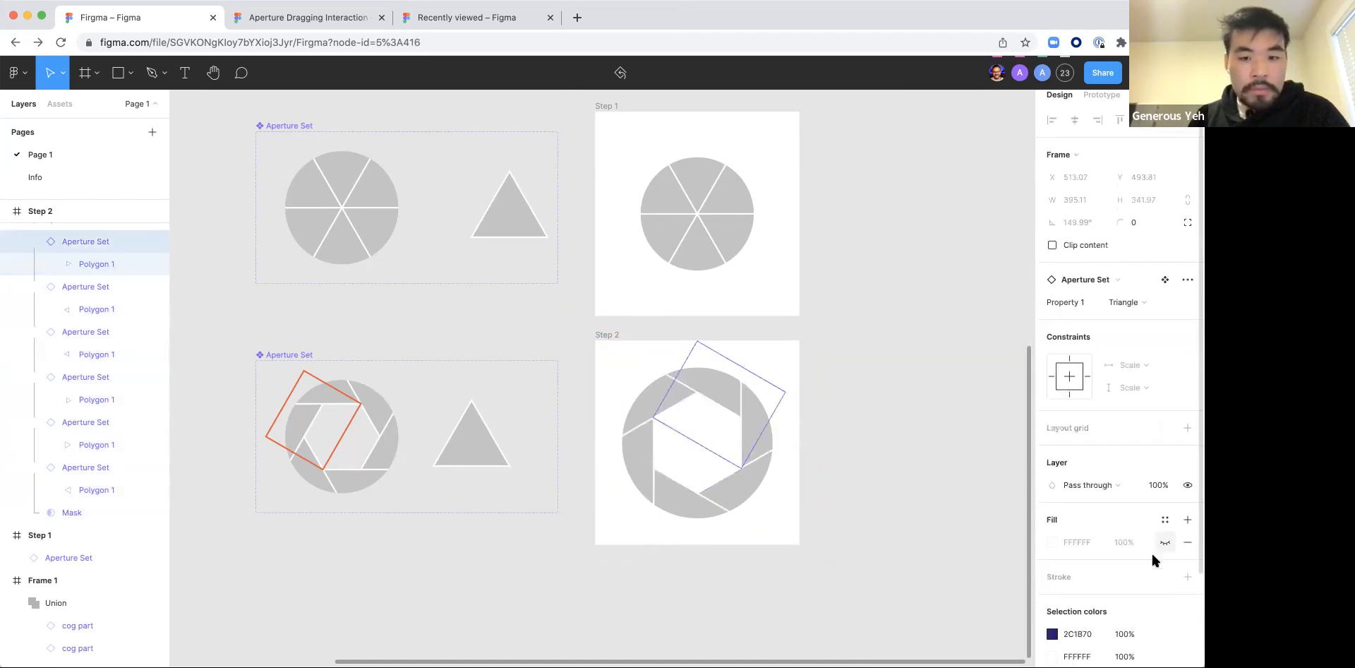
click(962, 422)
click(776, 373)
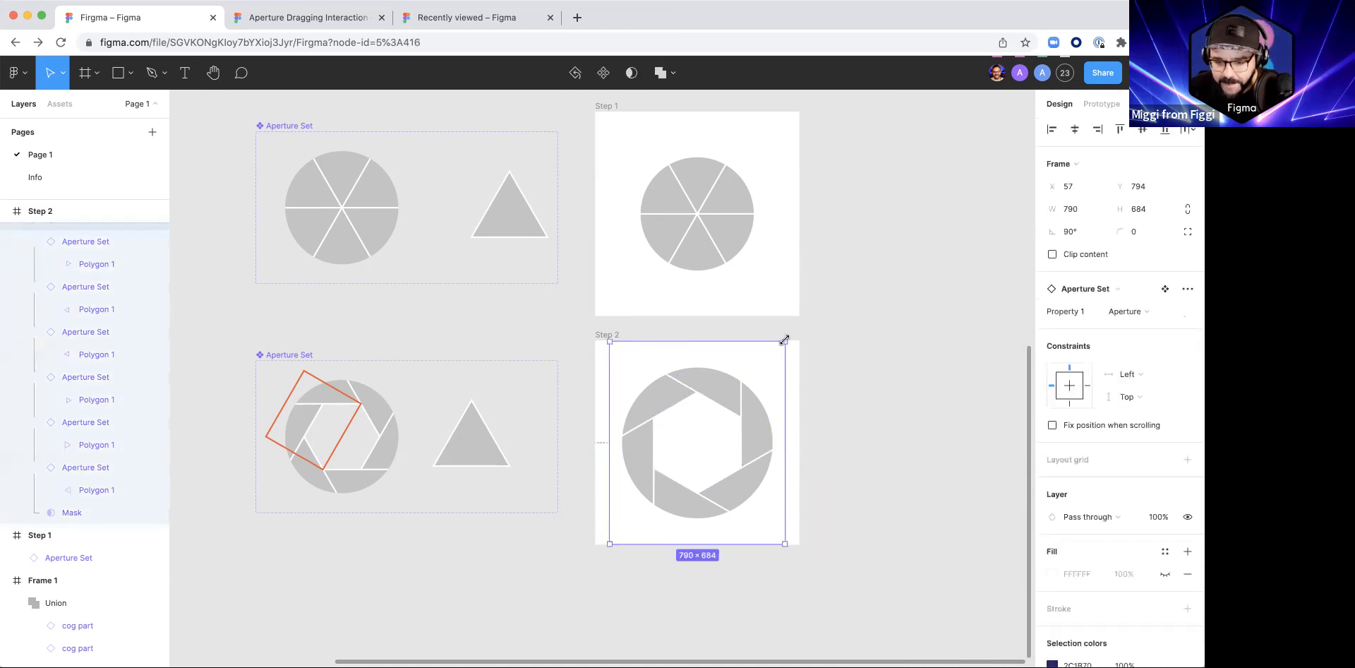
drag(785, 342, 765, 364)
click(955, 456)
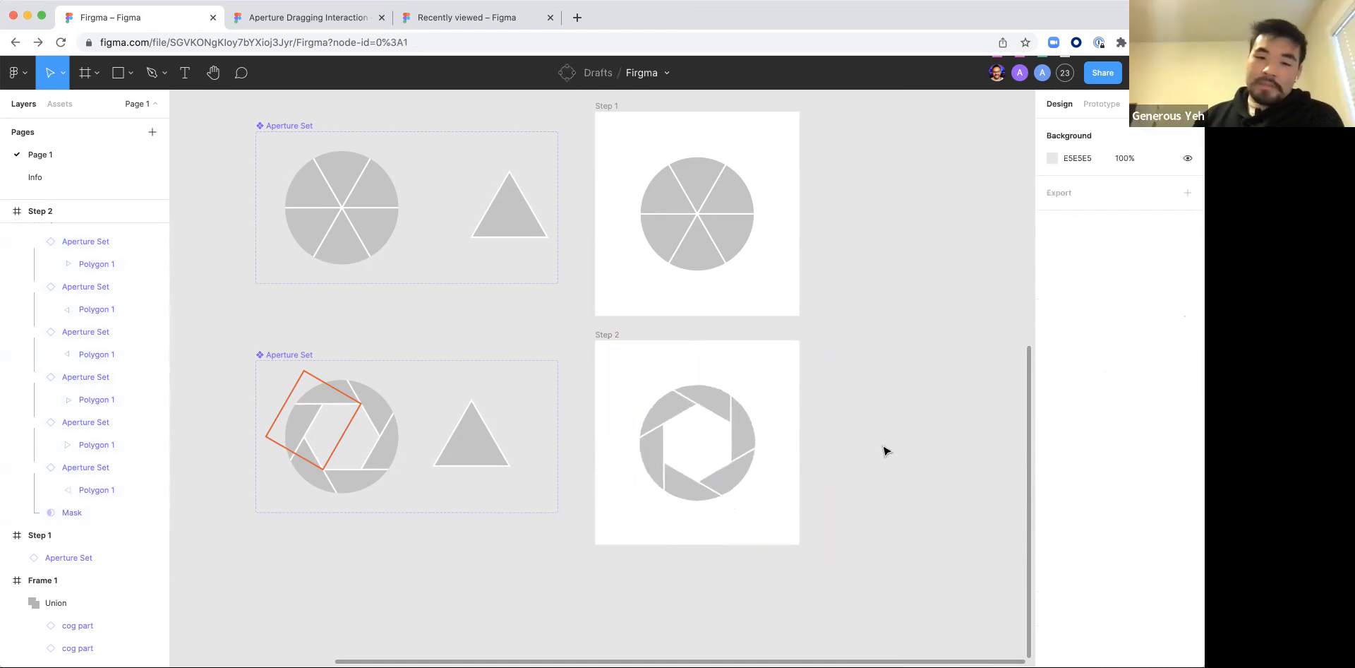
Step: Select all six Step 2 blades through their 2C1B70 selection colour and try removing their white stroke
click(689, 400)
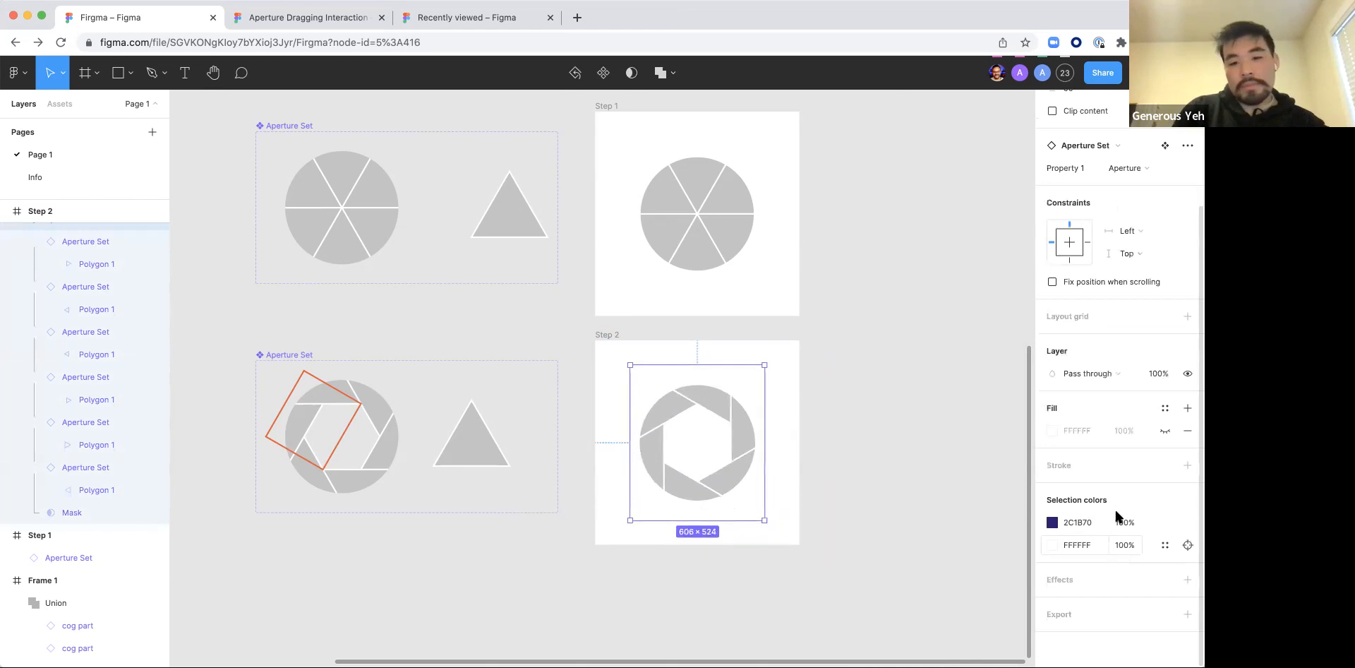
click(1186, 523)
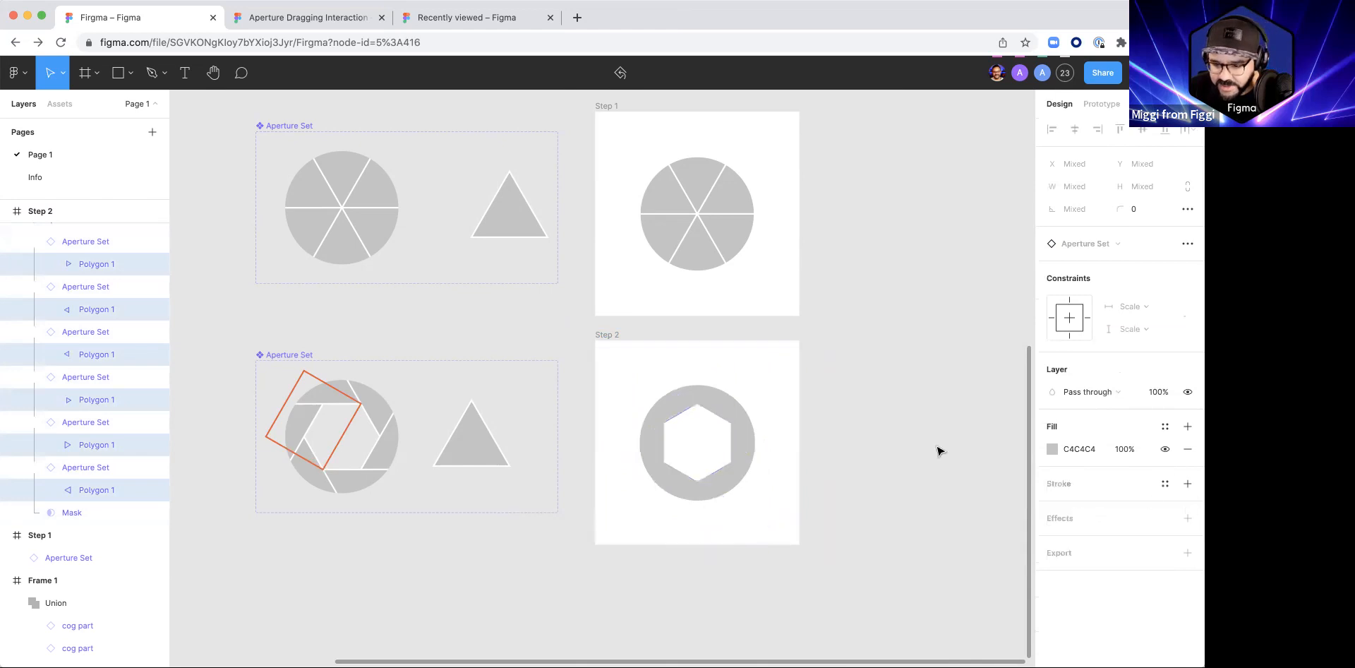
key(Escape)
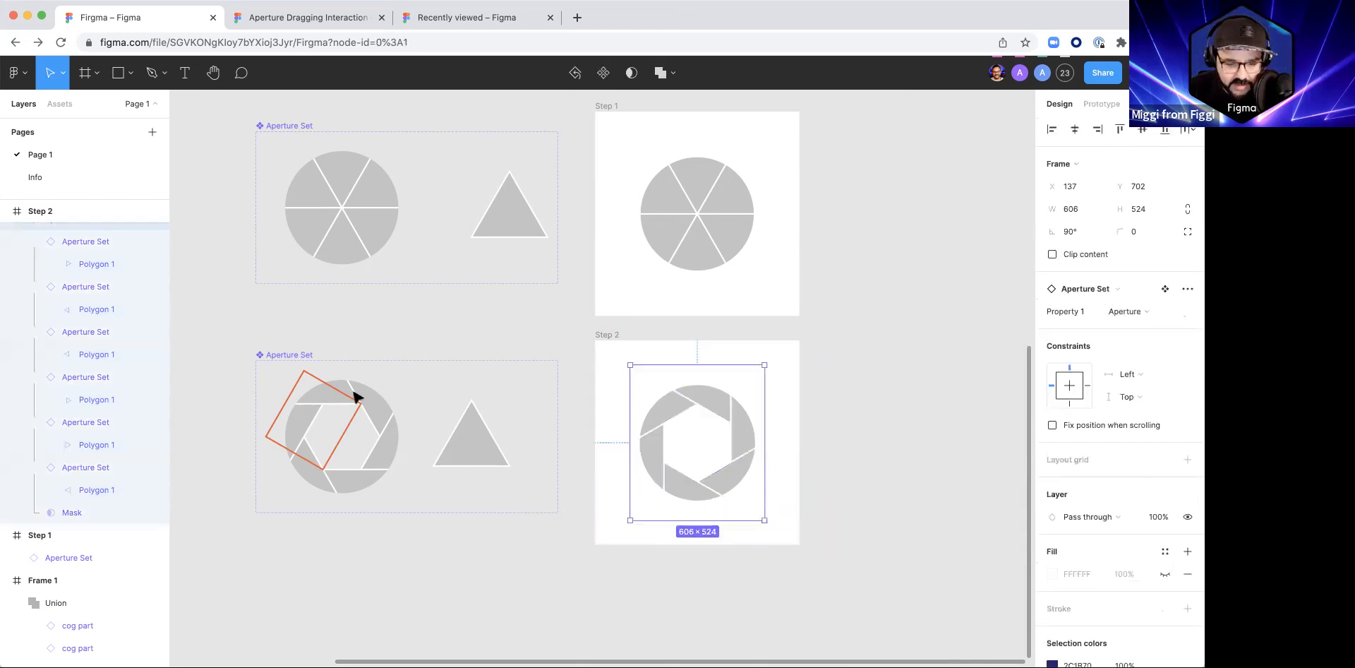
key(Escape)
Step: Set the fill of the triangle in the lower Aperture Set component to blue 5075F4
super+click(469, 452)
click(1052, 414)
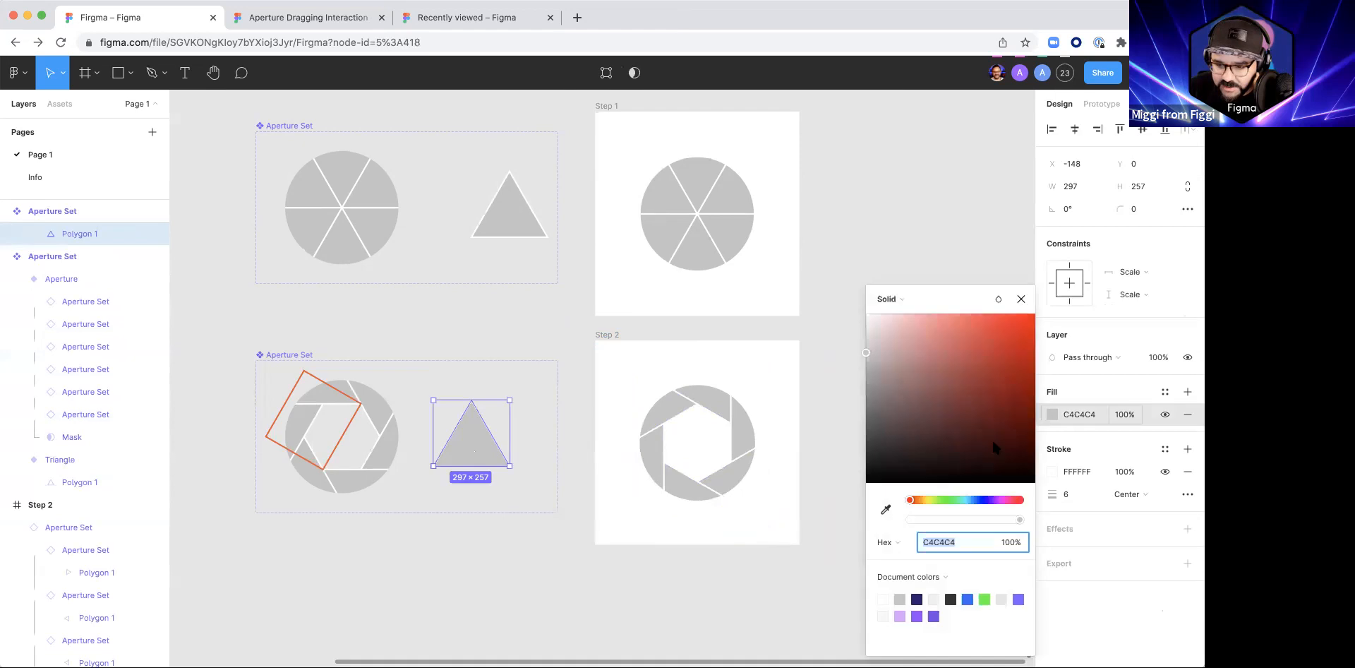
click(980, 500)
drag(986, 411, 959, 315)
click(980, 326)
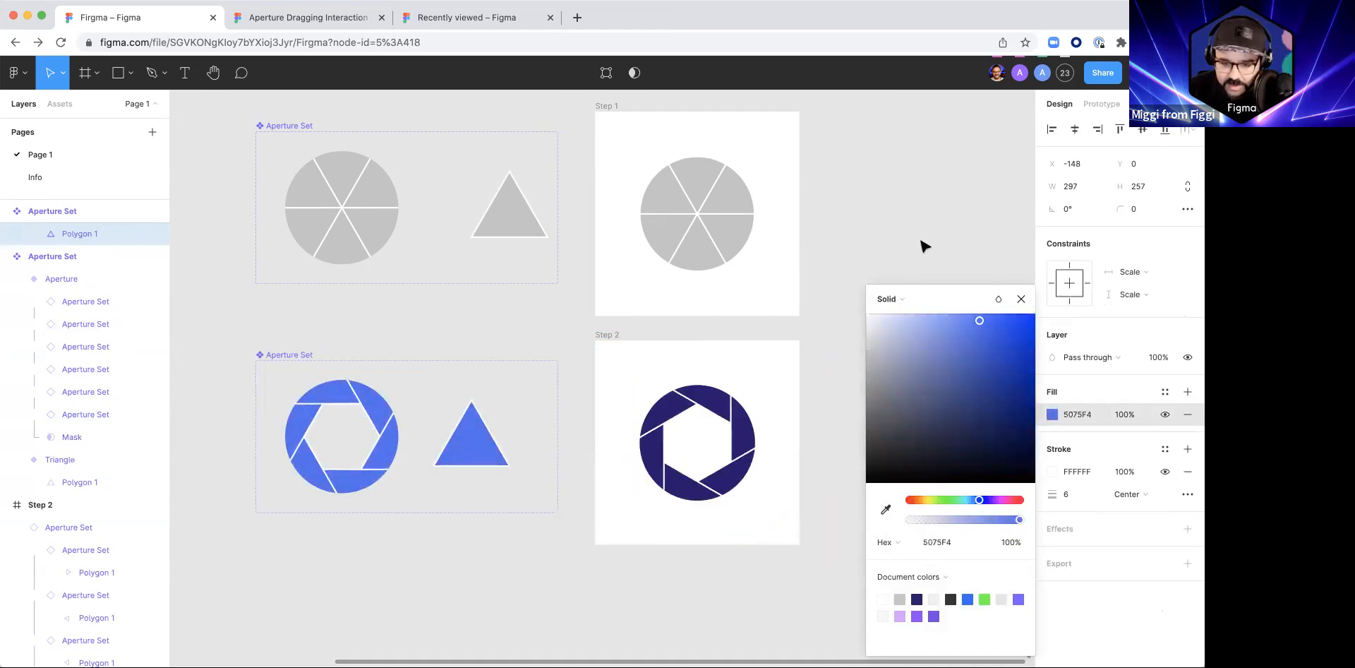
click(921, 243)
Step: Select the six blade polygons of the Step 2 aperture and change their fill to purple 8367F2
scroll(868, 301, down, 1)
scroll(869, 302, right, 1)
super+click(643, 432)
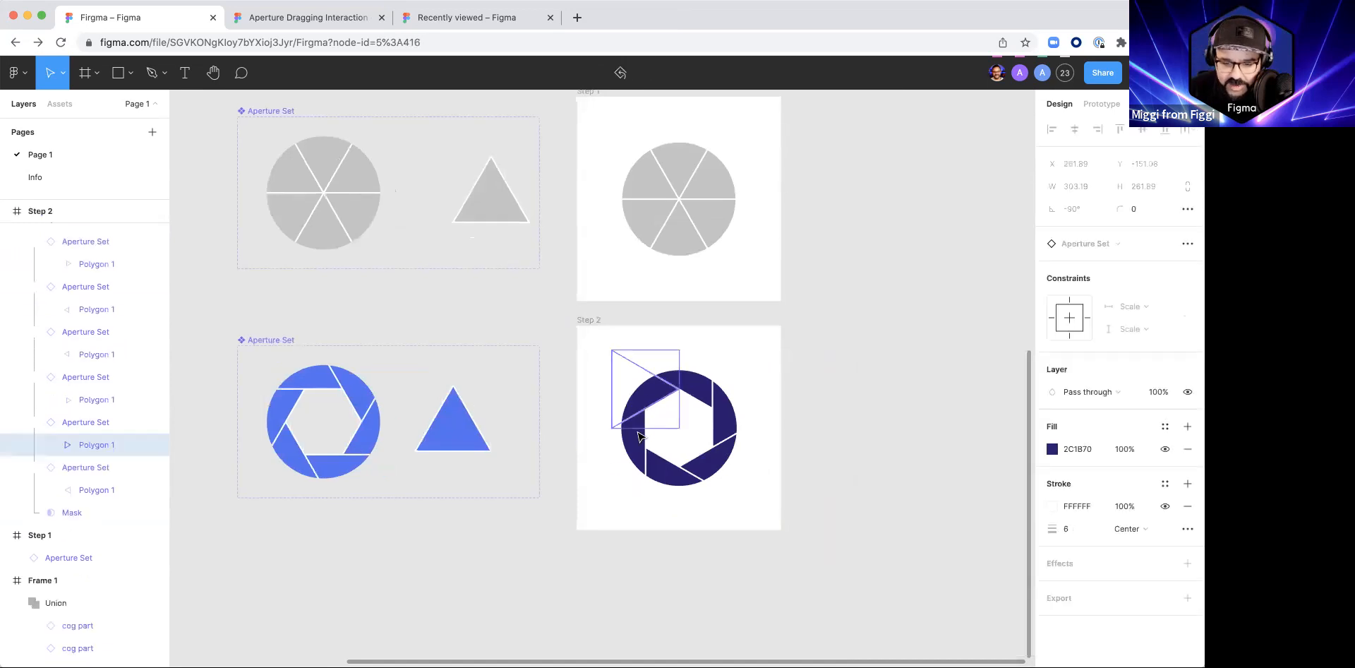
shift+super+click(670, 465)
shift+super+click(670, 464)
shift+super+click(713, 459)
shift+super+click(724, 415)
shift+super+click(699, 389)
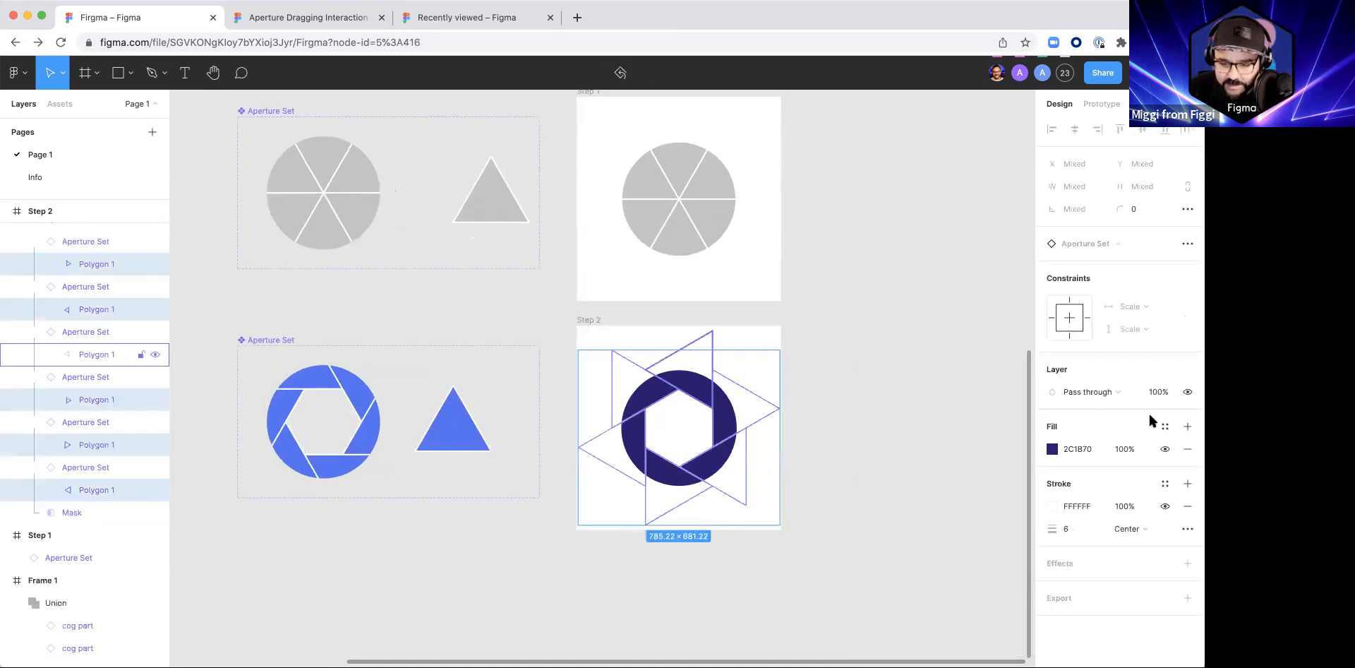
click(1052, 449)
drag(950, 384, 964, 288)
click(953, 259)
click(880, 376)
drag(887, 333, 885, 342)
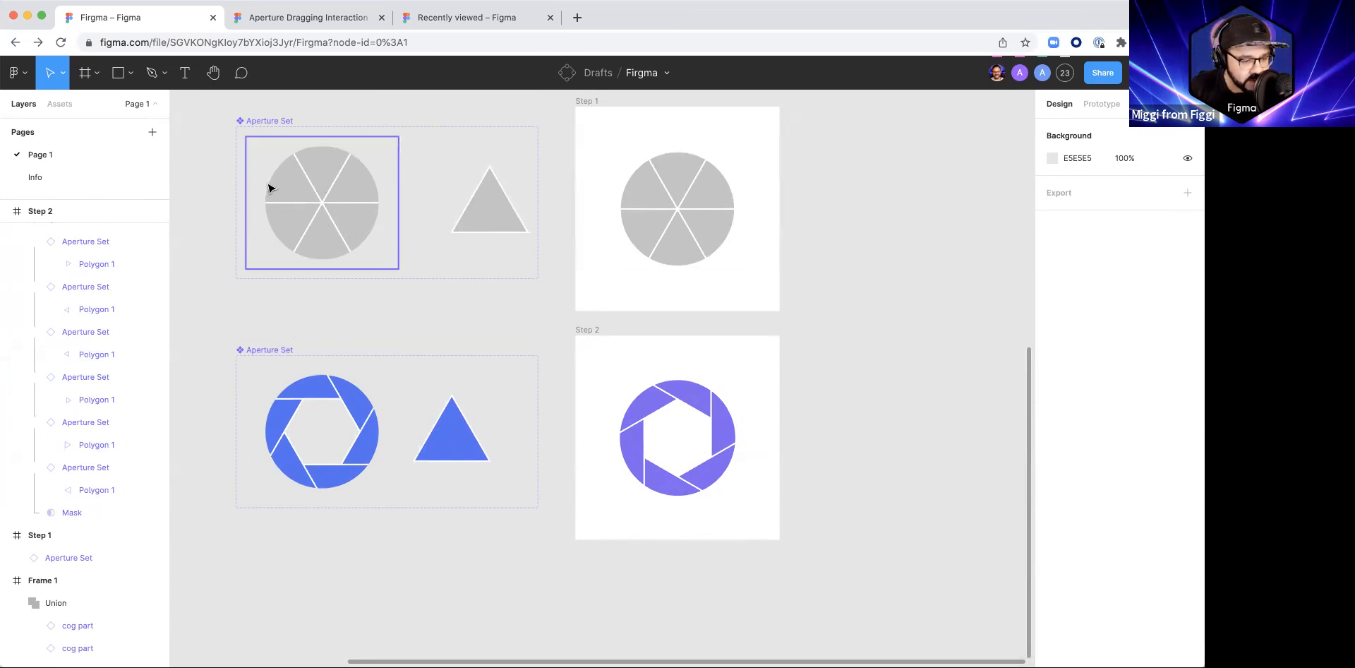
Step: Preview the prototype scaled to fit, play the transition to the purple aperture, and close the preview
super+click(697, 398)
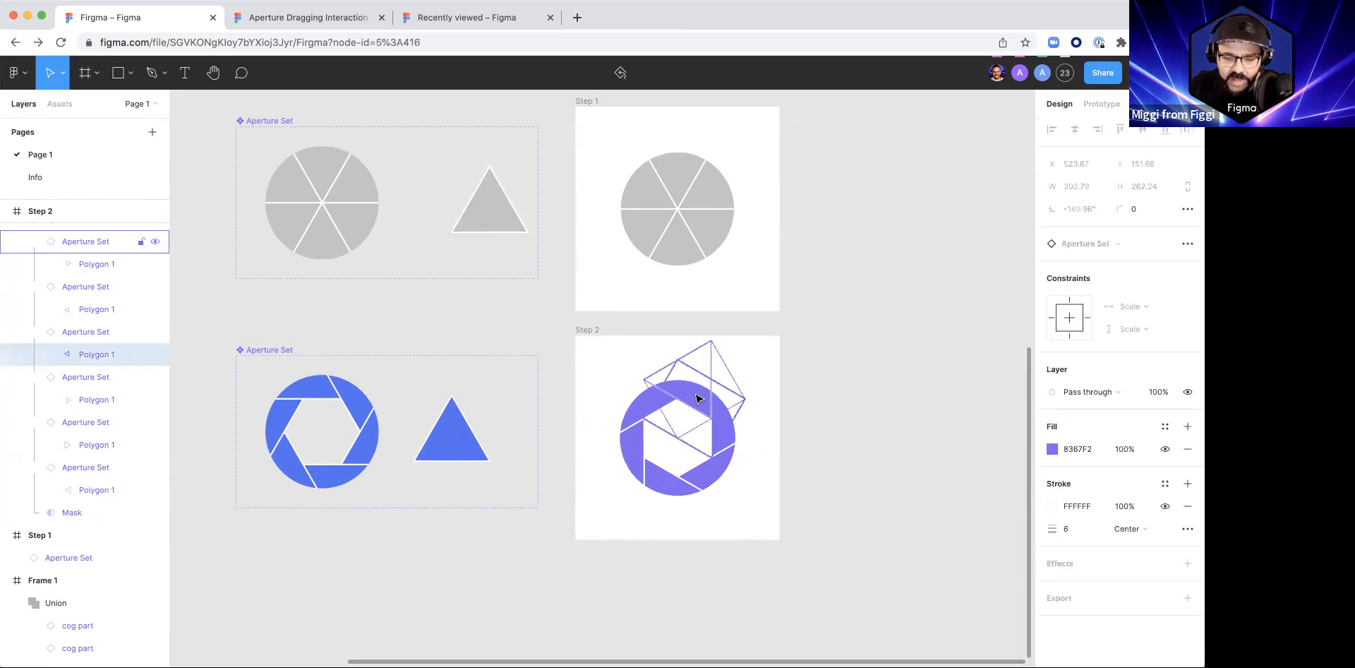
click(829, 388)
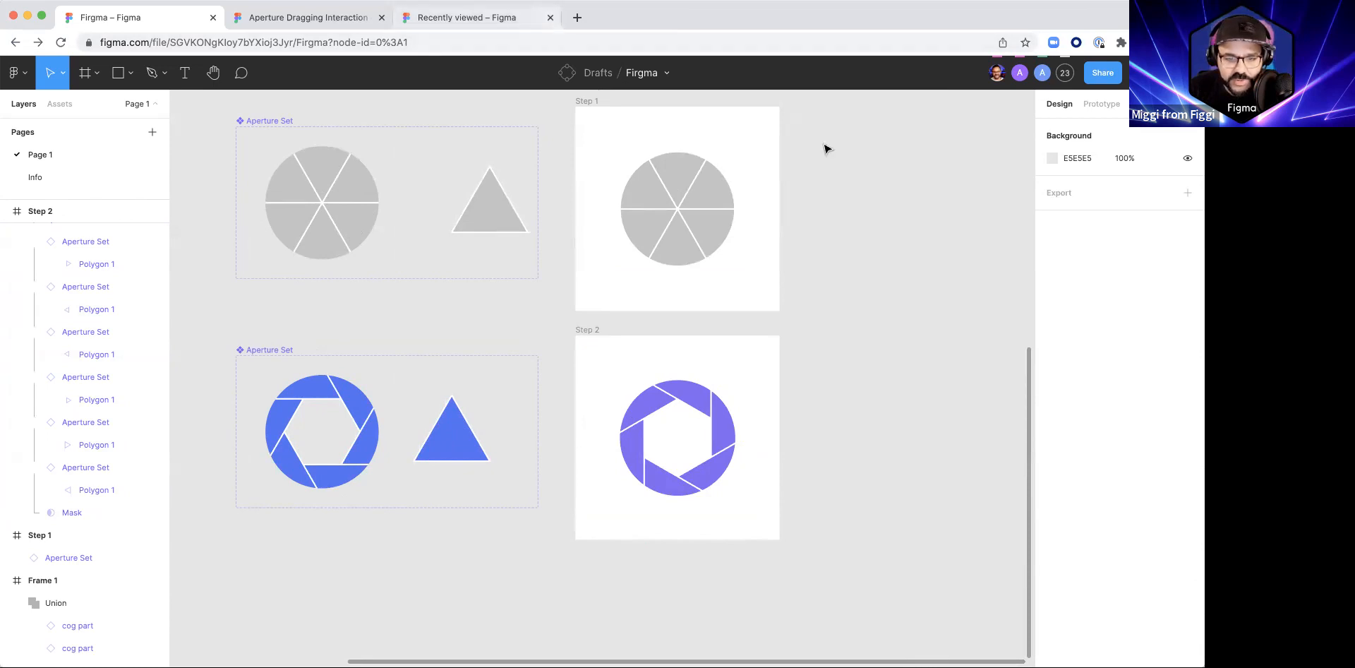
key(super+alt+Return)
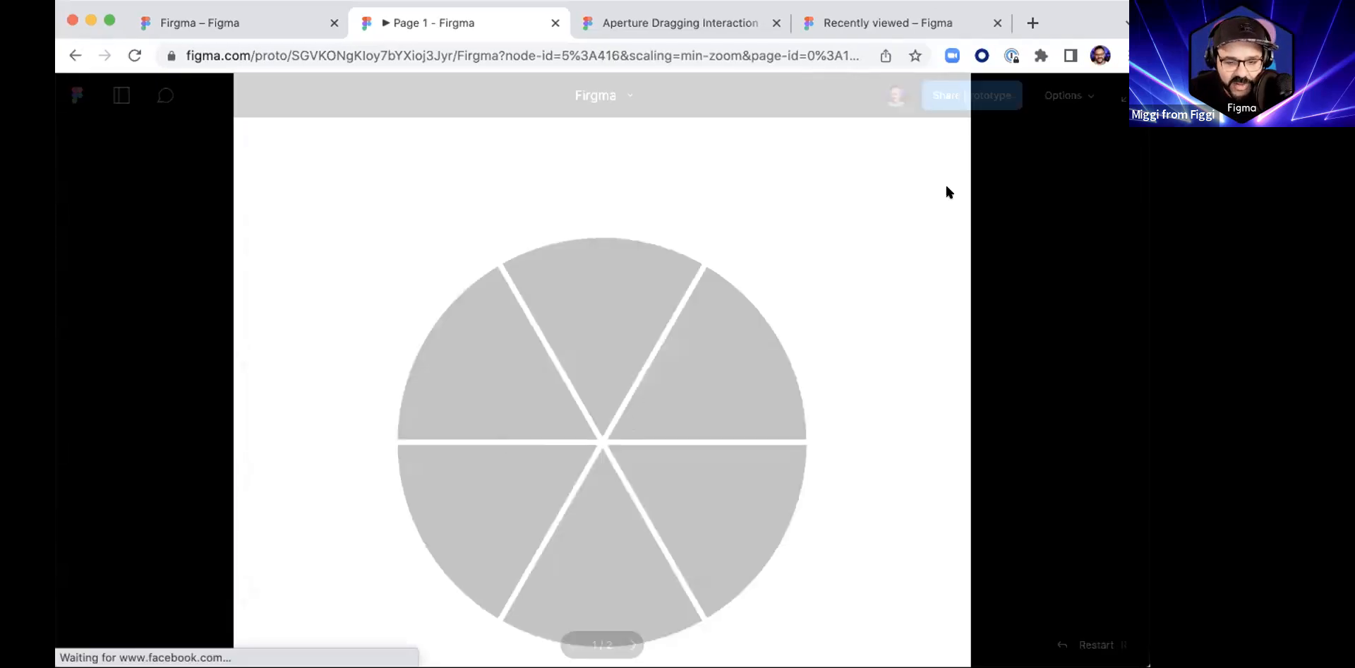
key(shift+1)
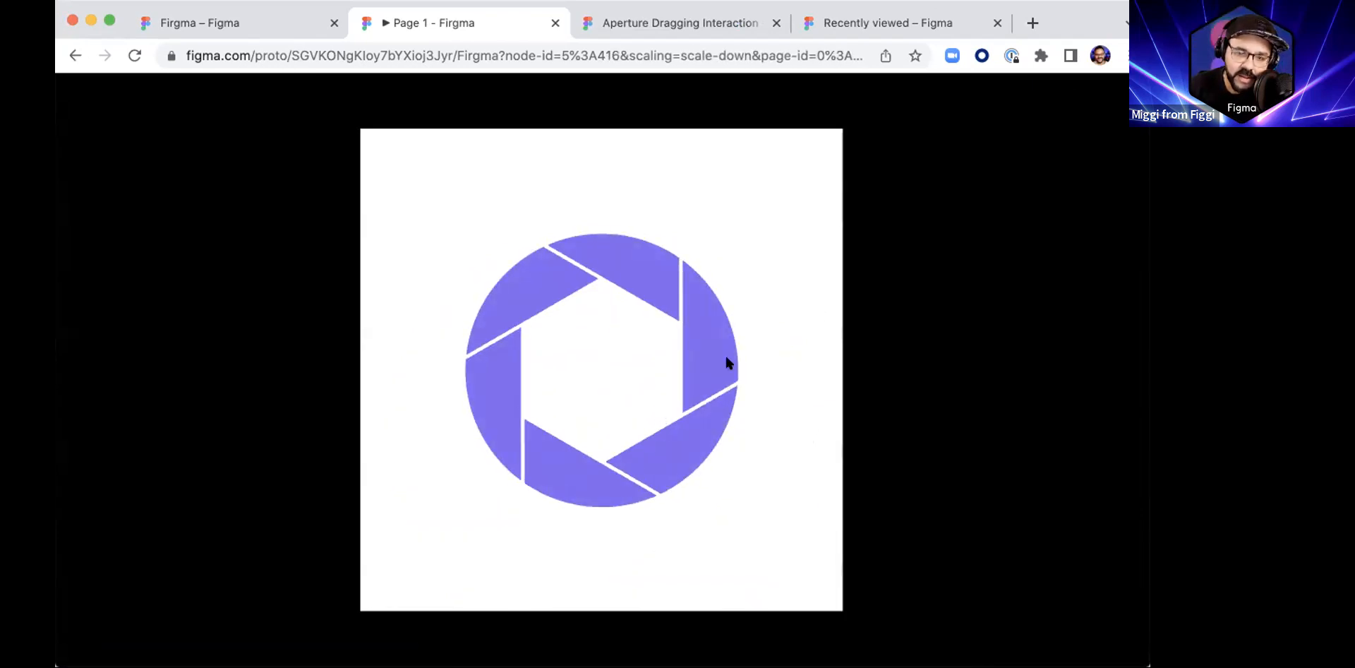
key(super+w)
Step: Rotate the purple aperture in Step 2 to -180°
drag(877, 502, 528, 348)
click(755, 369)
drag(768, 339, 583, 357)
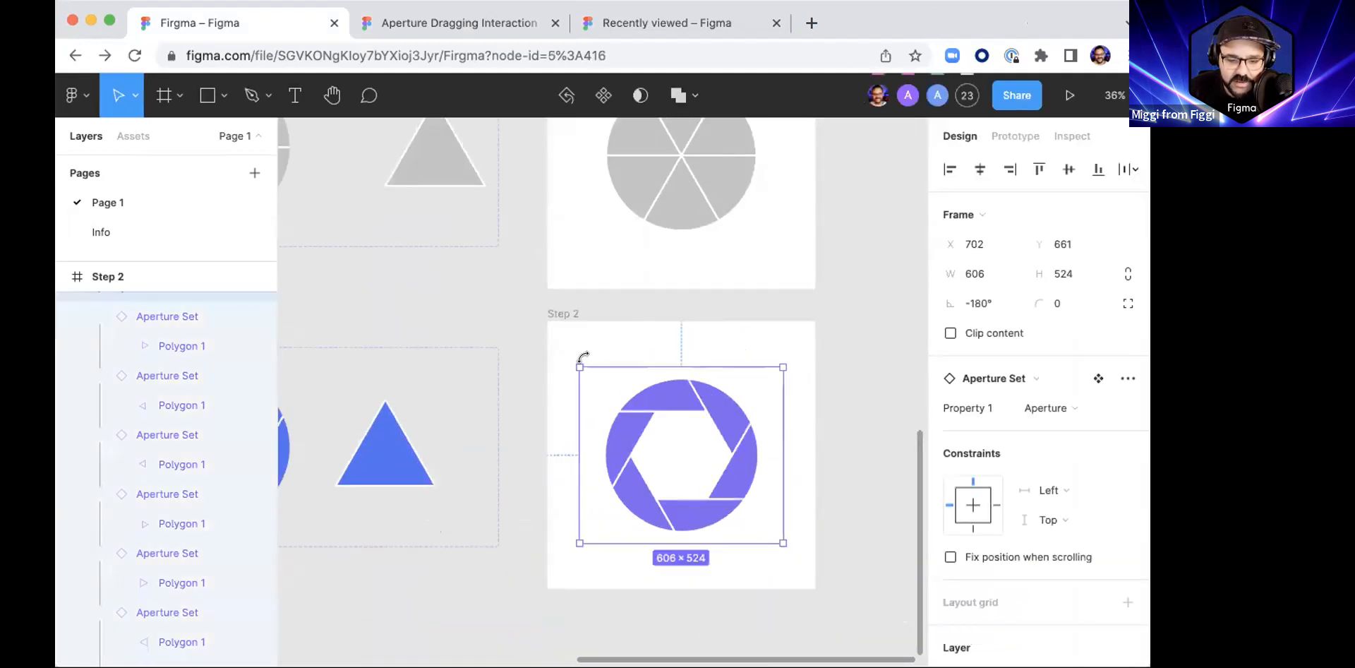
click(687, 24)
click(318, 24)
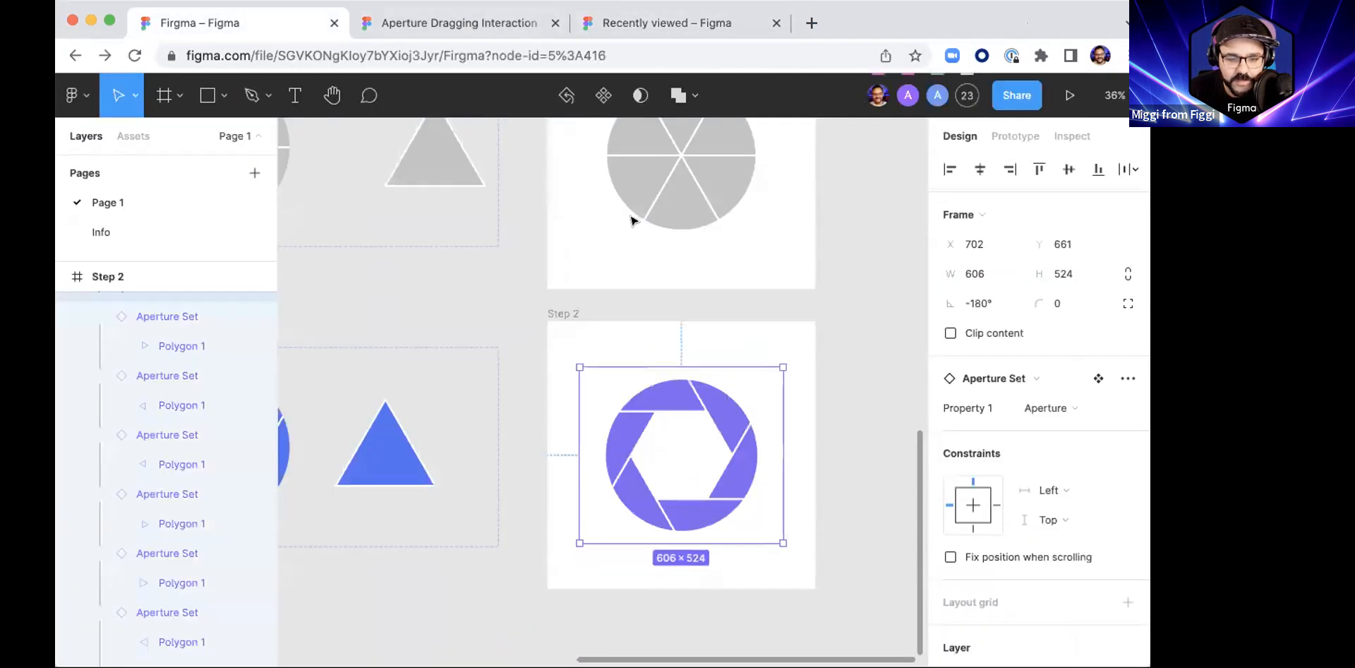
Step: Preview the prototype zoomed to fit, replay the rotated aperture's transition several times, and close the preview
click(1070, 94)
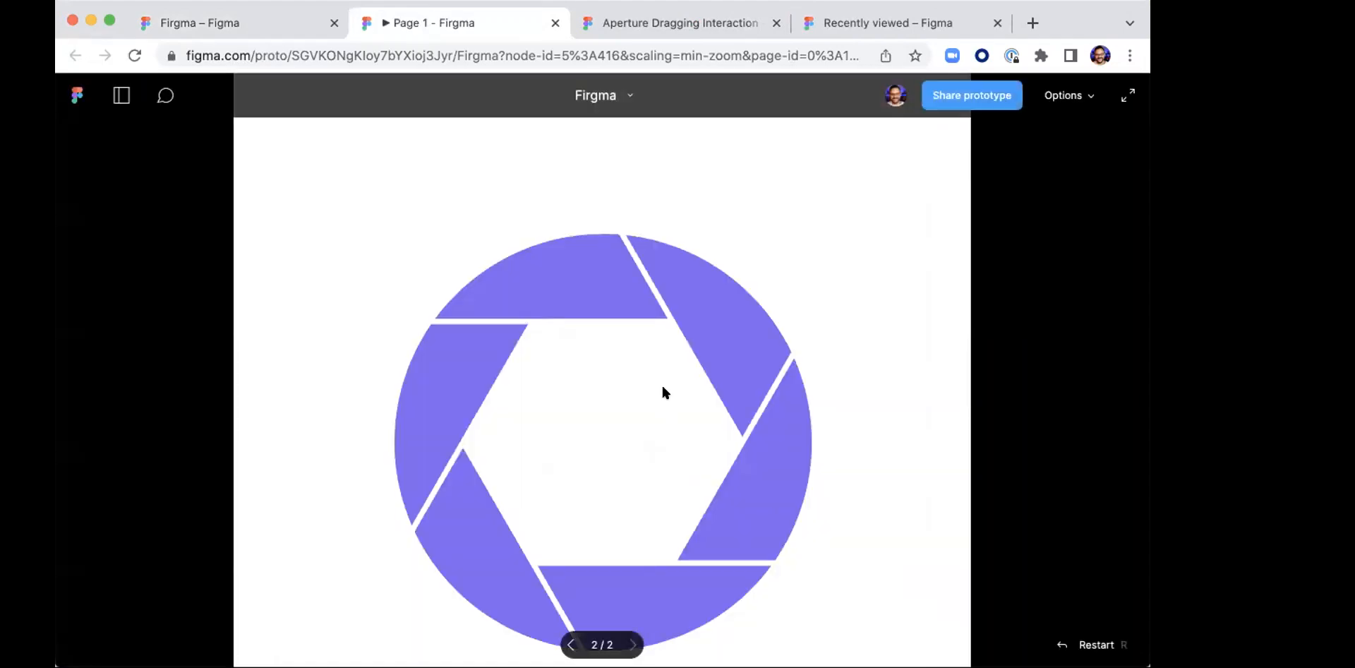
click(666, 433)
key(z)
click(667, 405)
click(667, 405)
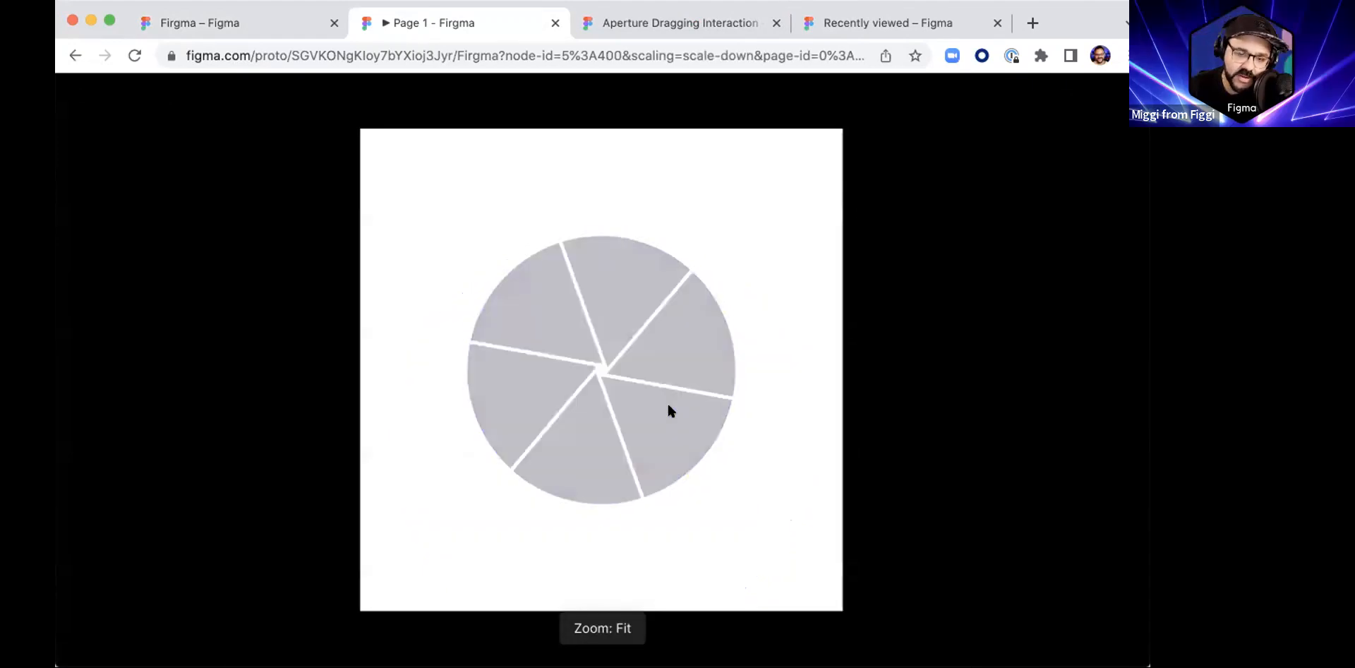
click(668, 402)
click(670, 407)
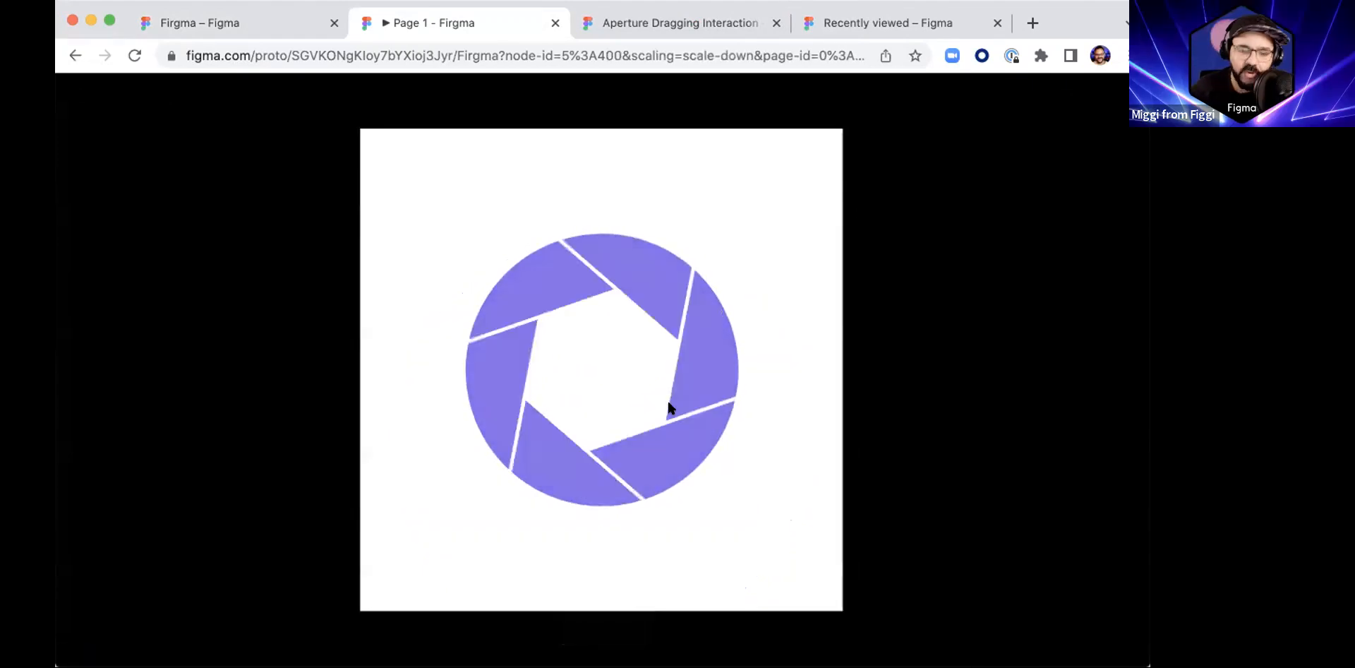
key(super+w)
click(922, 414)
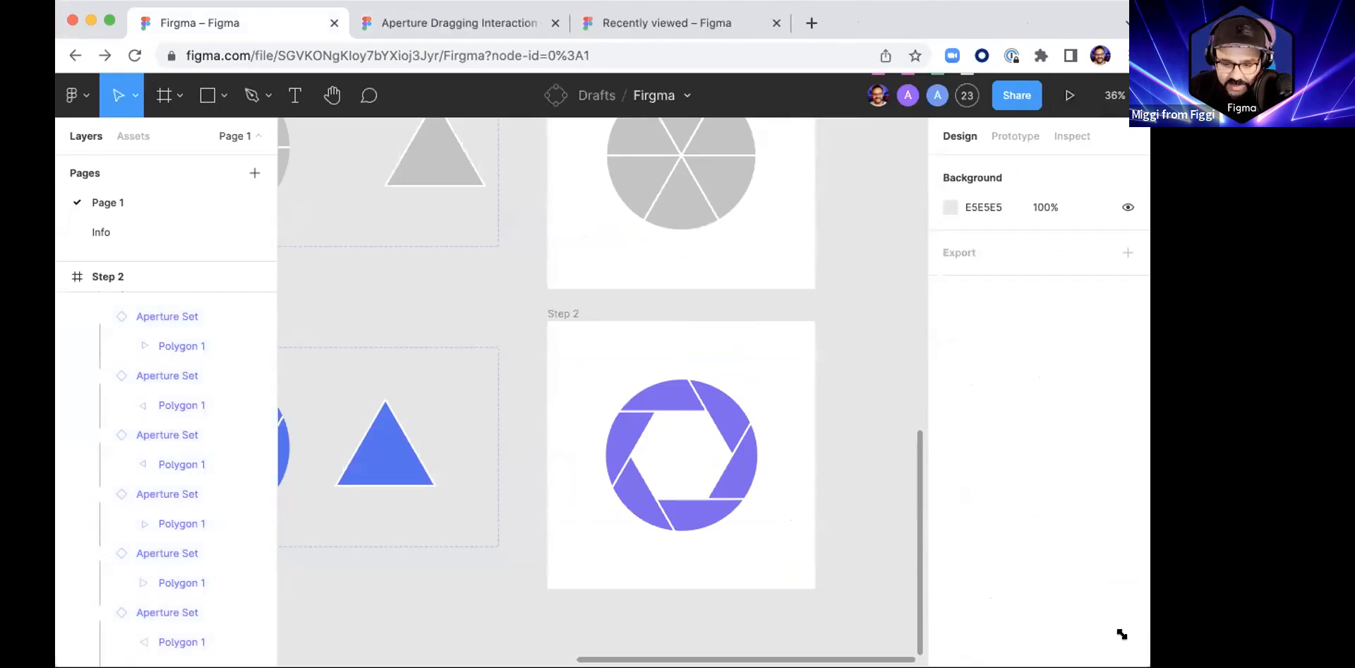
Step: Enlarge the window and select both Aperture Set components with the Step 1 and Step 2 frames to review the setup
drag(1148, 665, 1204, 654)
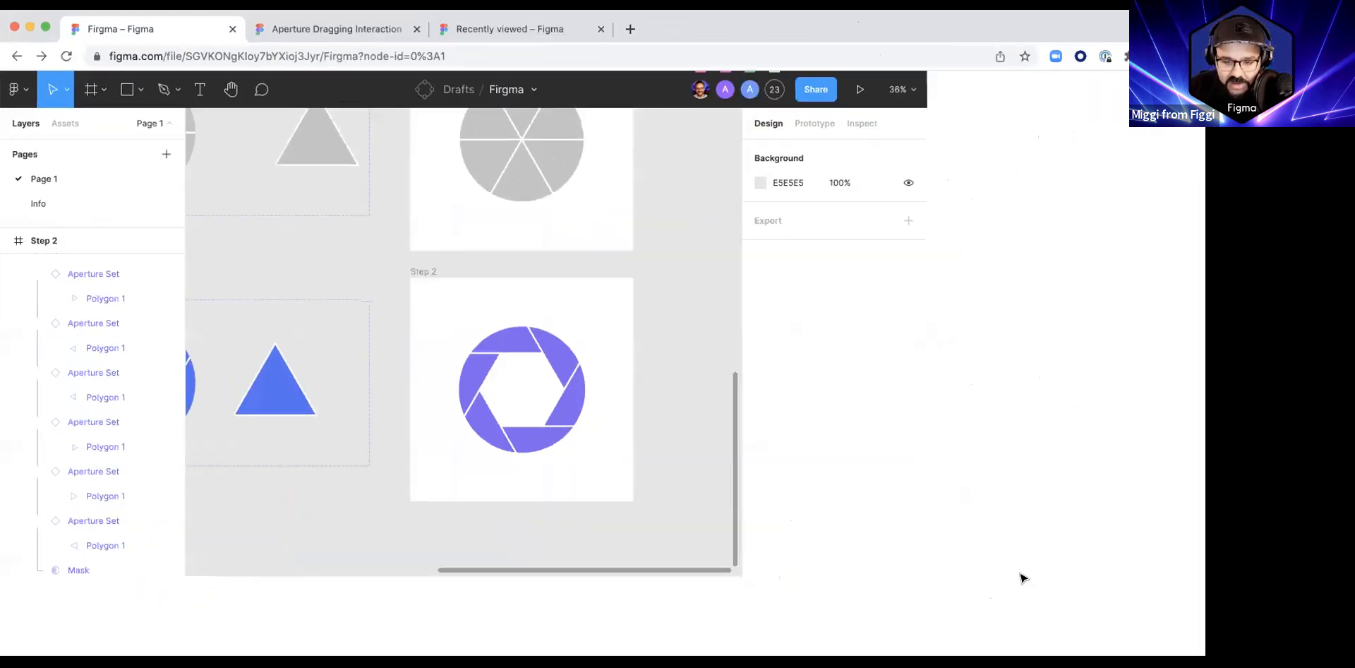
scroll(741, 490, left, 6)
scroll(741, 490, up, 2)
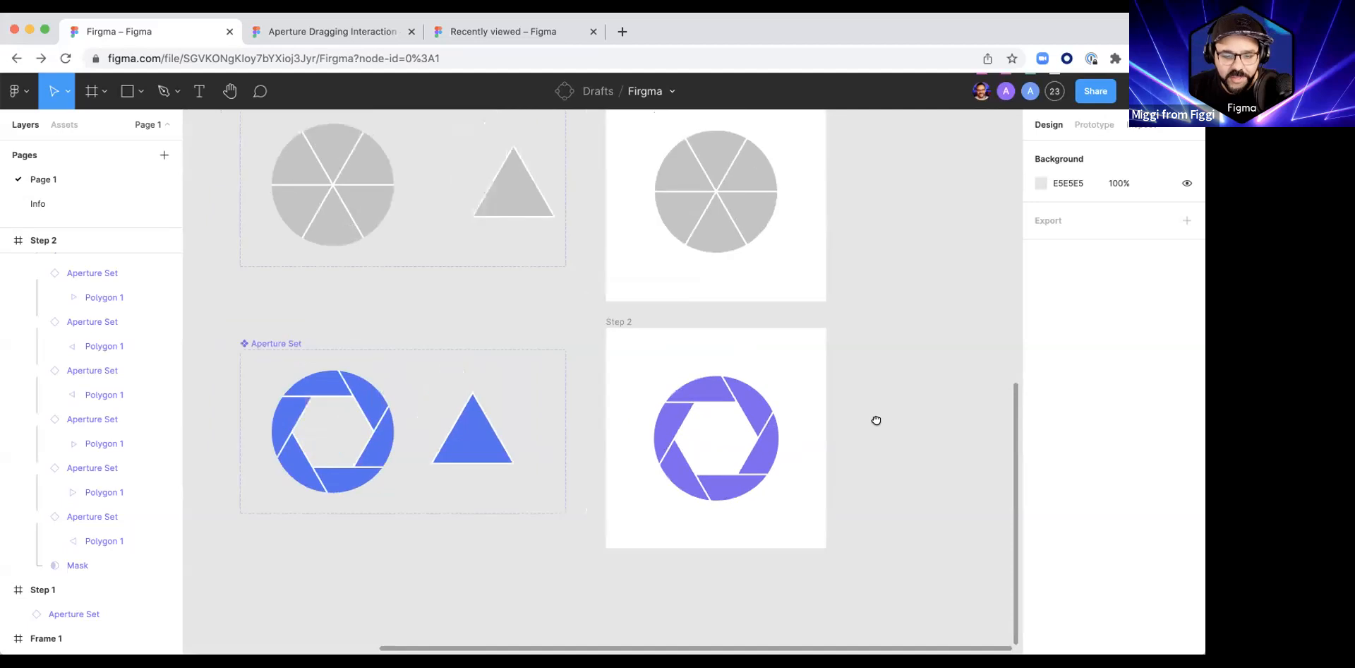
scroll(873, 439, down, 3)
scroll(901, 429, up, 1)
scroll(901, 429, right, 1)
drag(319, 155, 950, 565)
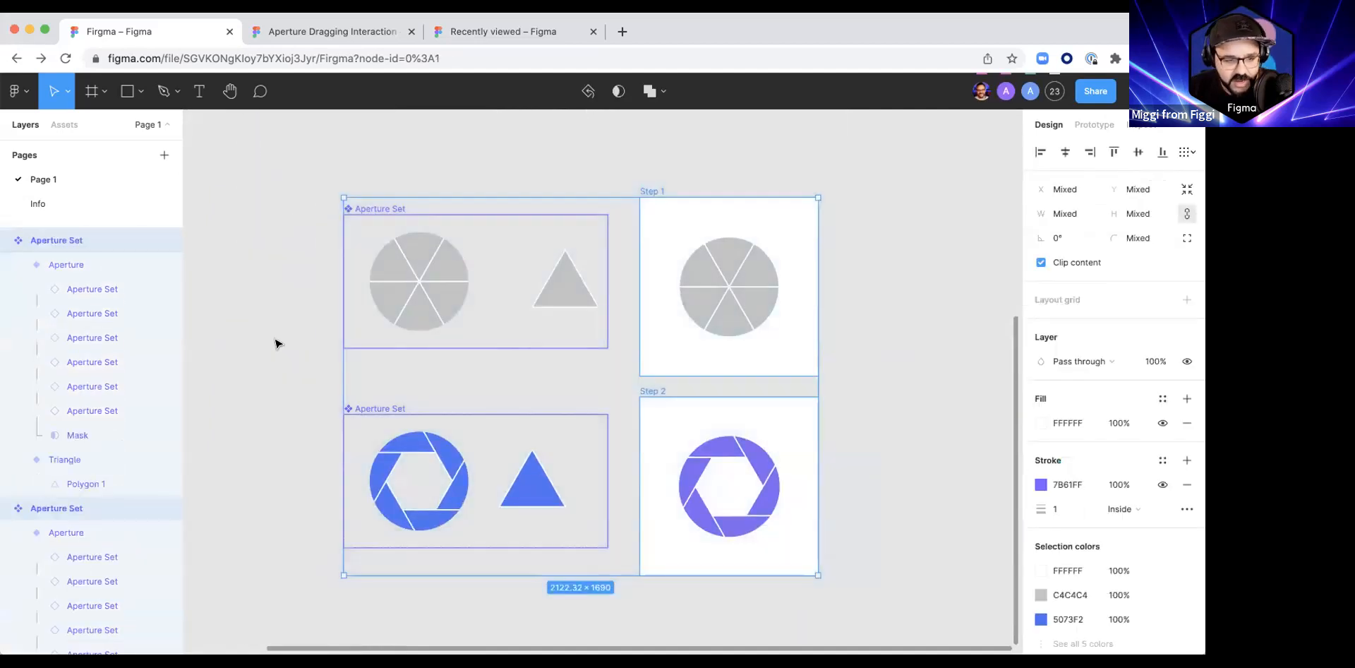
Step: Add a new blank page to the file and switch to it
click(163, 154)
key(Return)
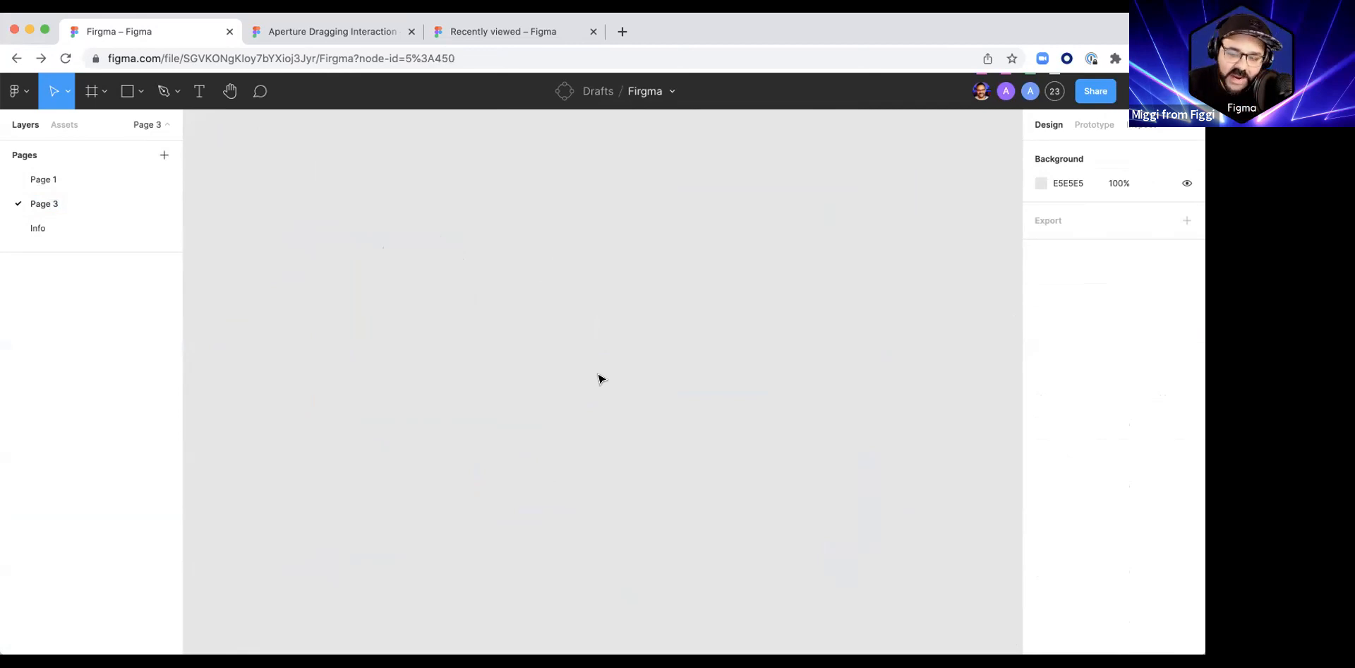
click(117, 181)
click(96, 204)
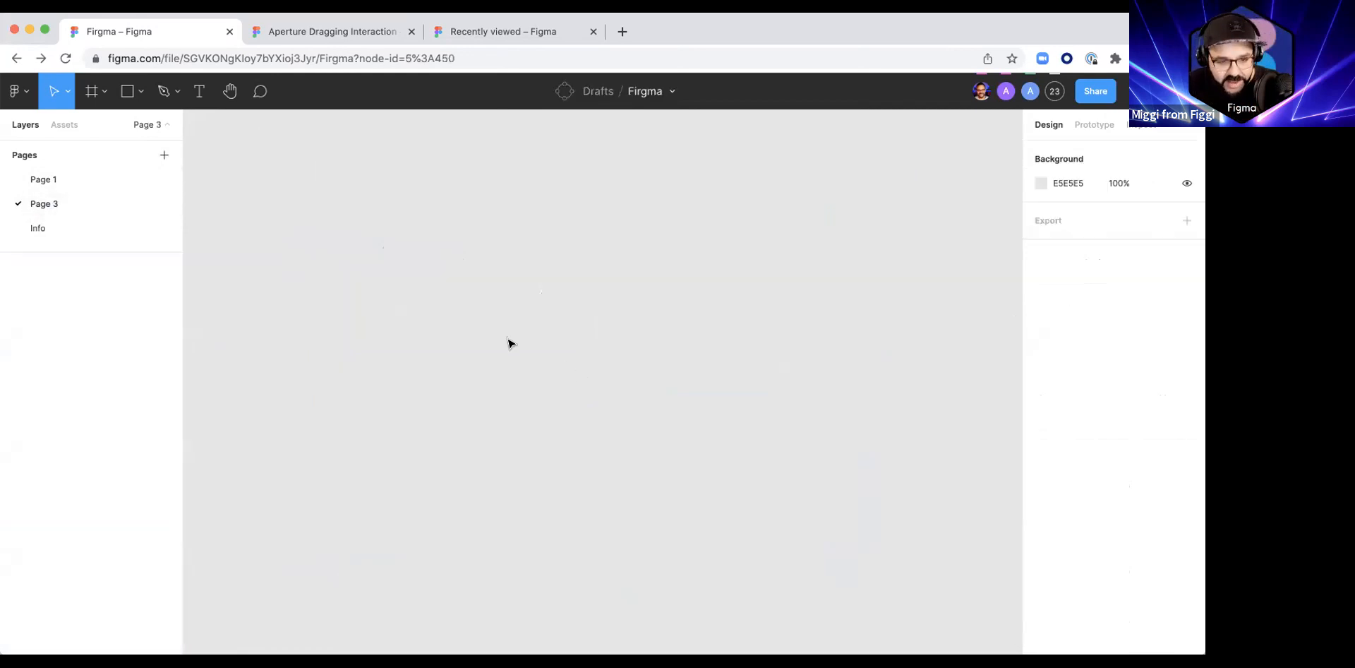
Step: Draw a triangular polygon in the middle of the blank page and flatten it to 183.6 × 159
click(137, 91)
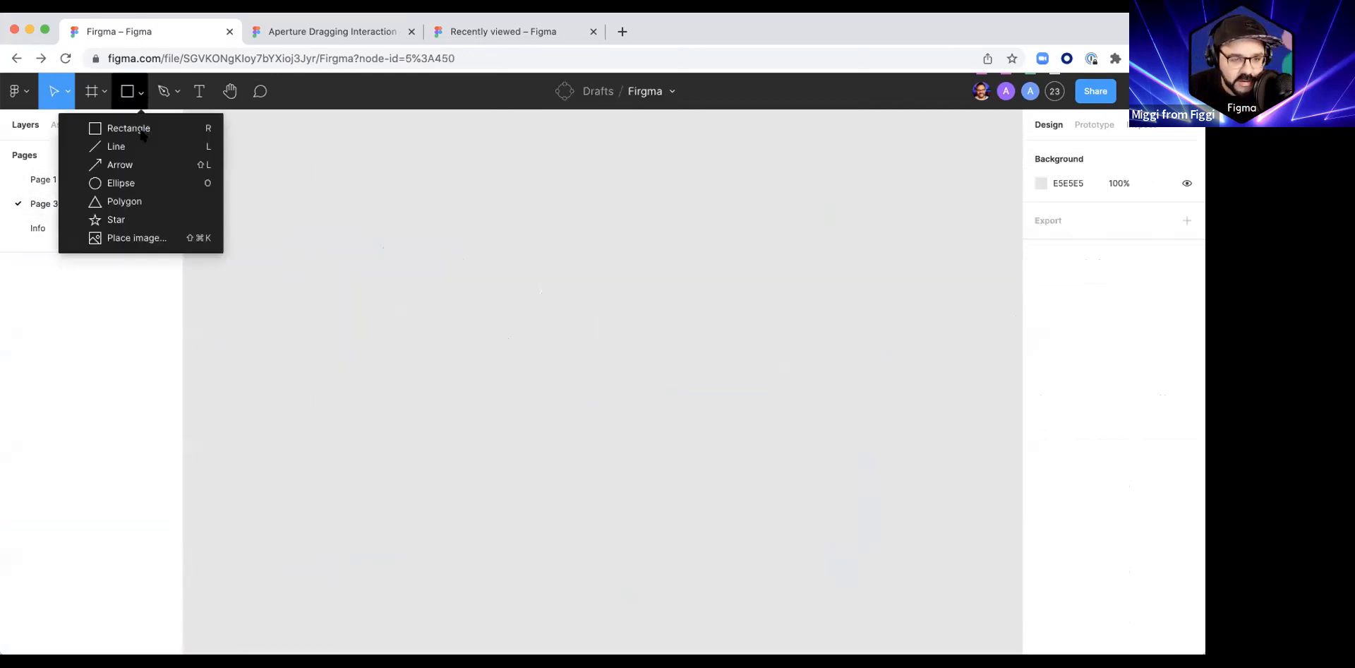
click(127, 201)
drag(606, 373, 769, 536)
drag(705, 459, 636, 394)
key(super+e)
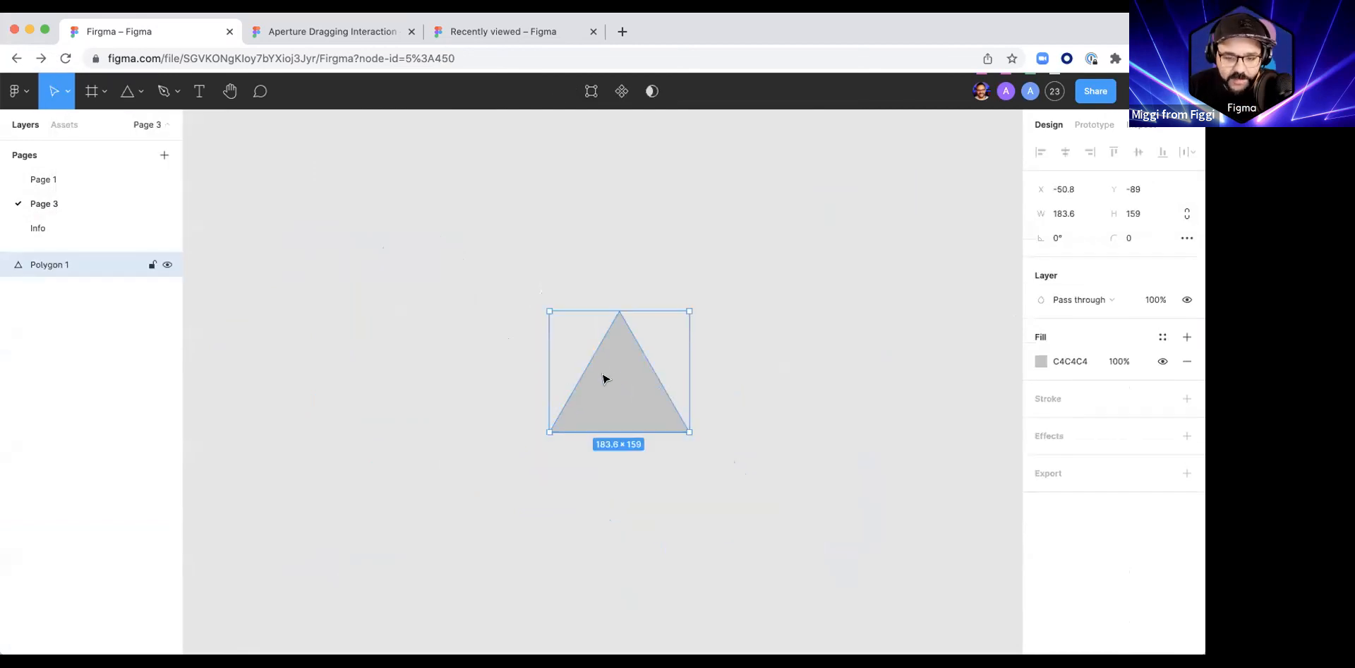
Step: Turn the triangle into a component and place an upside-down instance directly above it with the tips touching
key(super+alt+k)
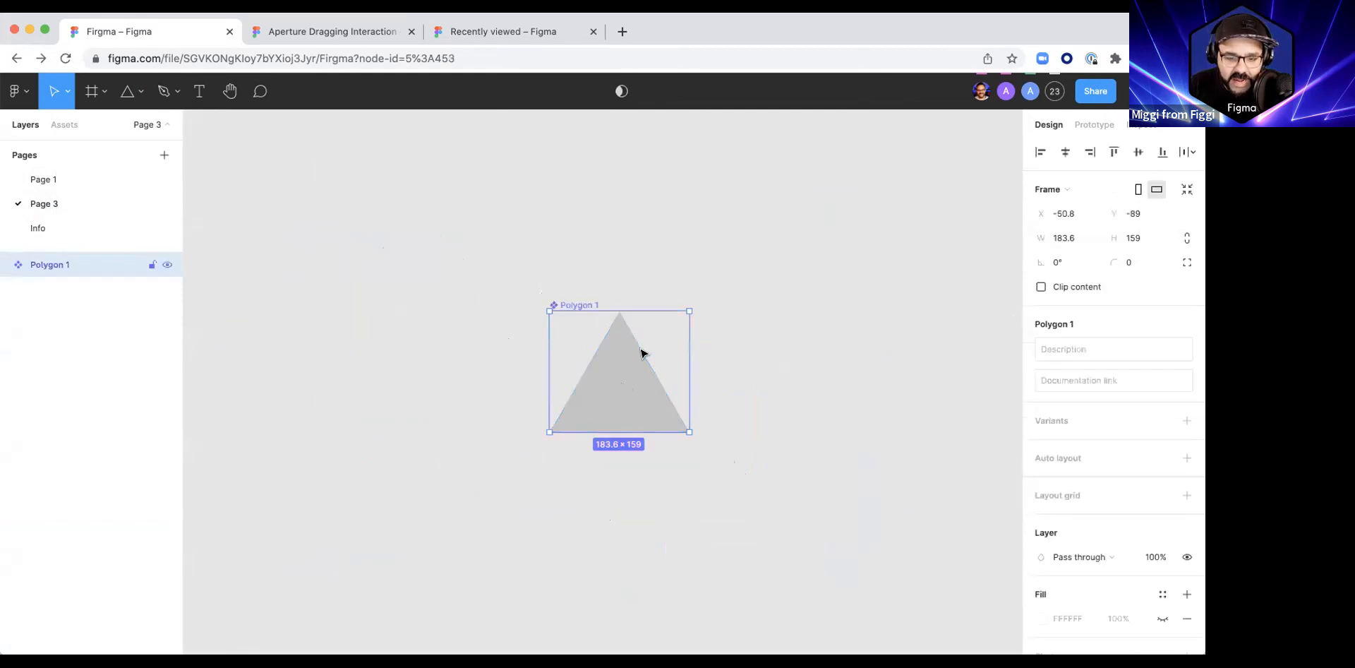
drag(622, 400, 623, 263)
drag(693, 172, 517, 346)
drag(641, 226, 642, 249)
shift+click(617, 348)
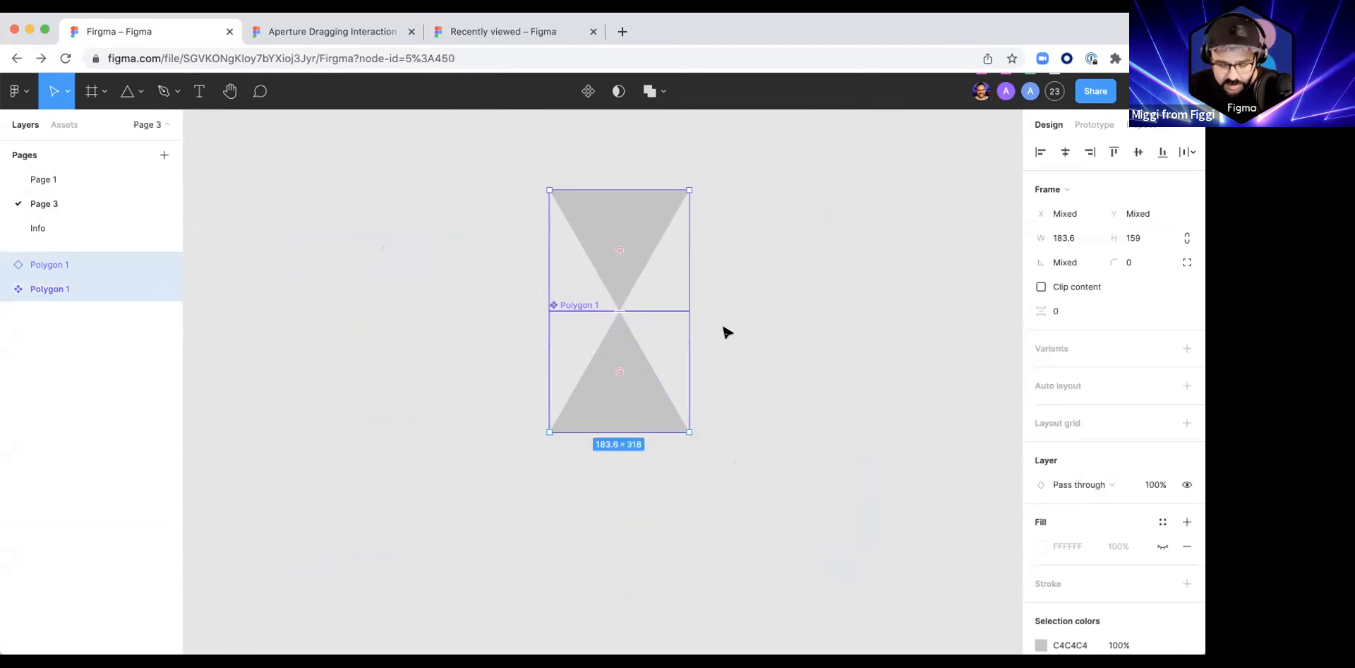
Step: Paste two more copies of the triangle pair and rotate them about the shared centre point to complete a six-triangle hexagon
key(super+v)
drag(708, 202, 768, 336)
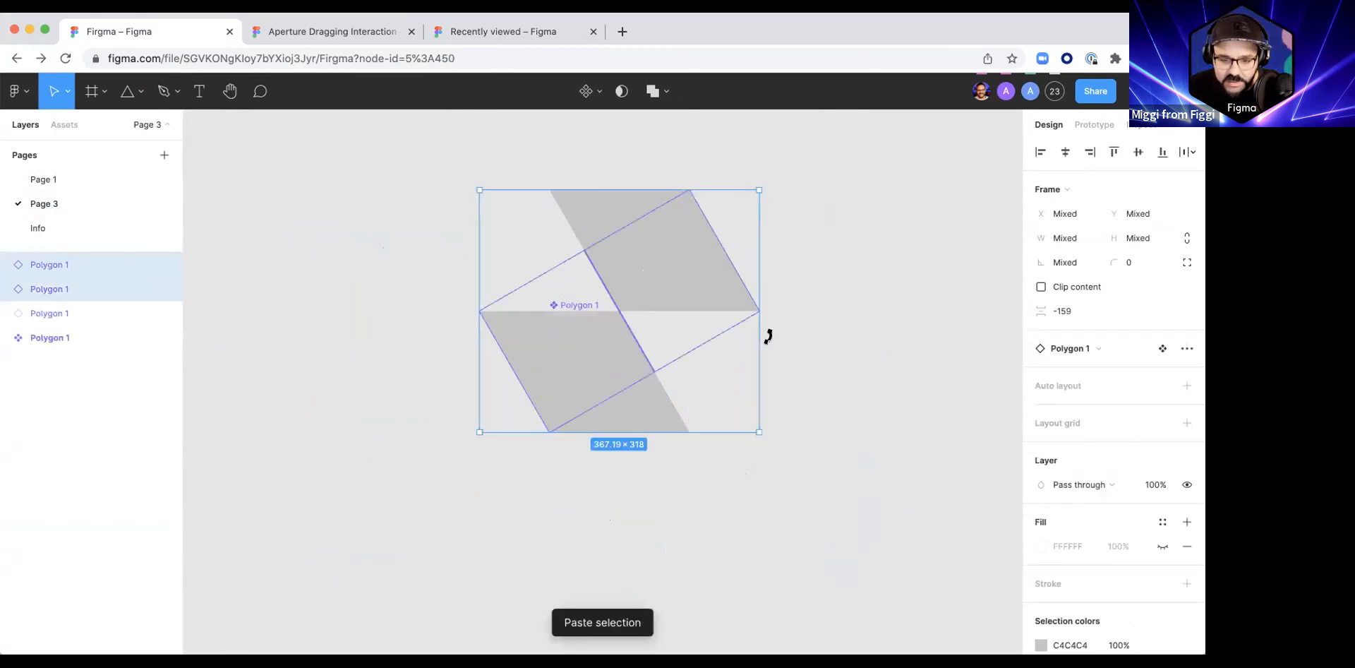
key(super+v)
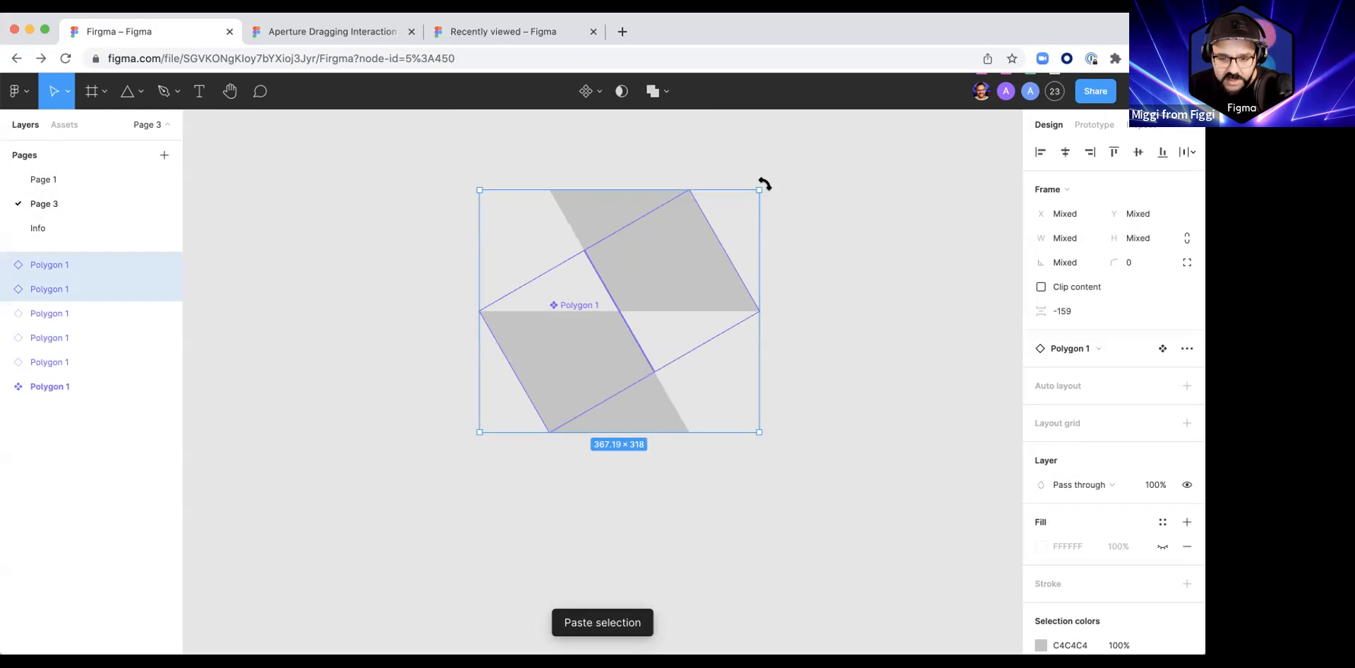
drag(765, 184, 793, 366)
Step: Try shifting all vector points of the main component's triangle to the left to open the aperture
double_click(622, 370)
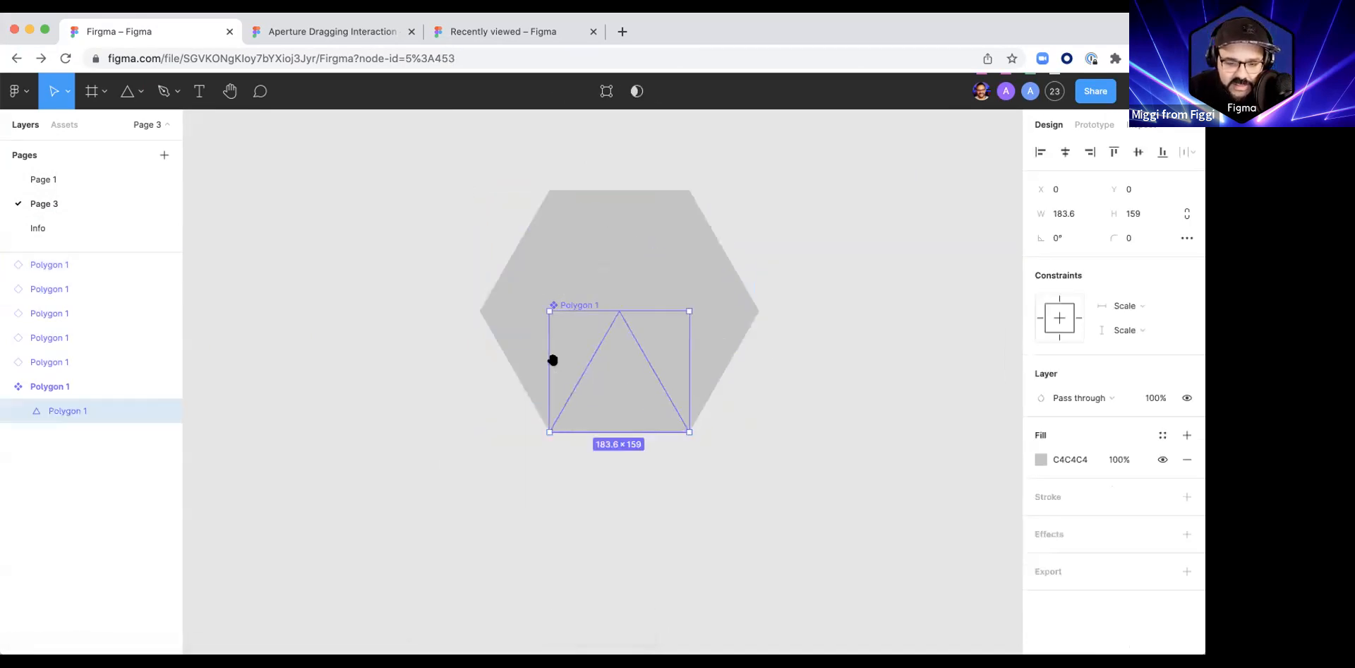
key(Escape)
click(622, 388)
click(612, 408)
drag(611, 406, 548, 406)
double_click(594, 403)
drag(469, 296, 781, 559)
key(shift+Left)
key(shift+Left)
key(shift+Left)
key(shift+Left)
key(shift+Left)
key(shift+Left)
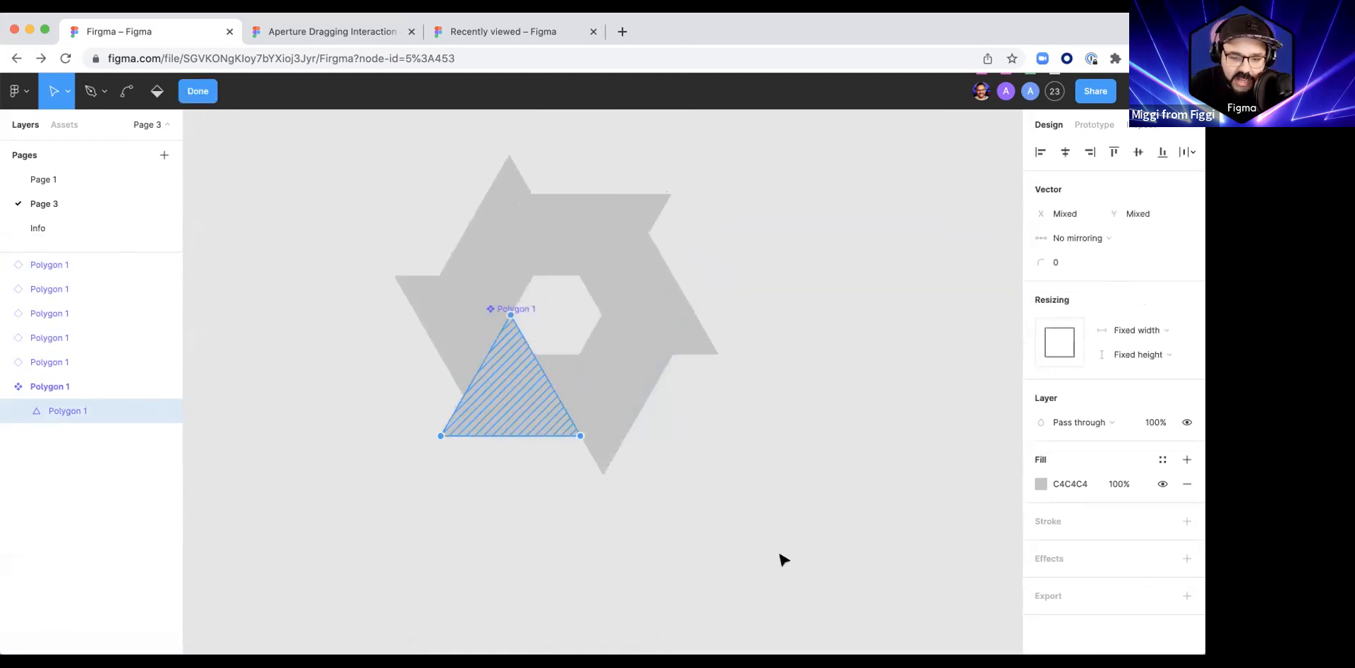
Step: Try shifting the triangle's vector points to the right, undo the shifts and leave vector editing
key(shift+Right)
key(shift+Right)
key(shift+Right)
key(shift+Right)
key(shift+Right)
key(shift+Right)
key(shift+Right)
key(shift+Right)
key(shift+Right)
key(shift+Right)
key(shift+Right)
key(shift+Right)
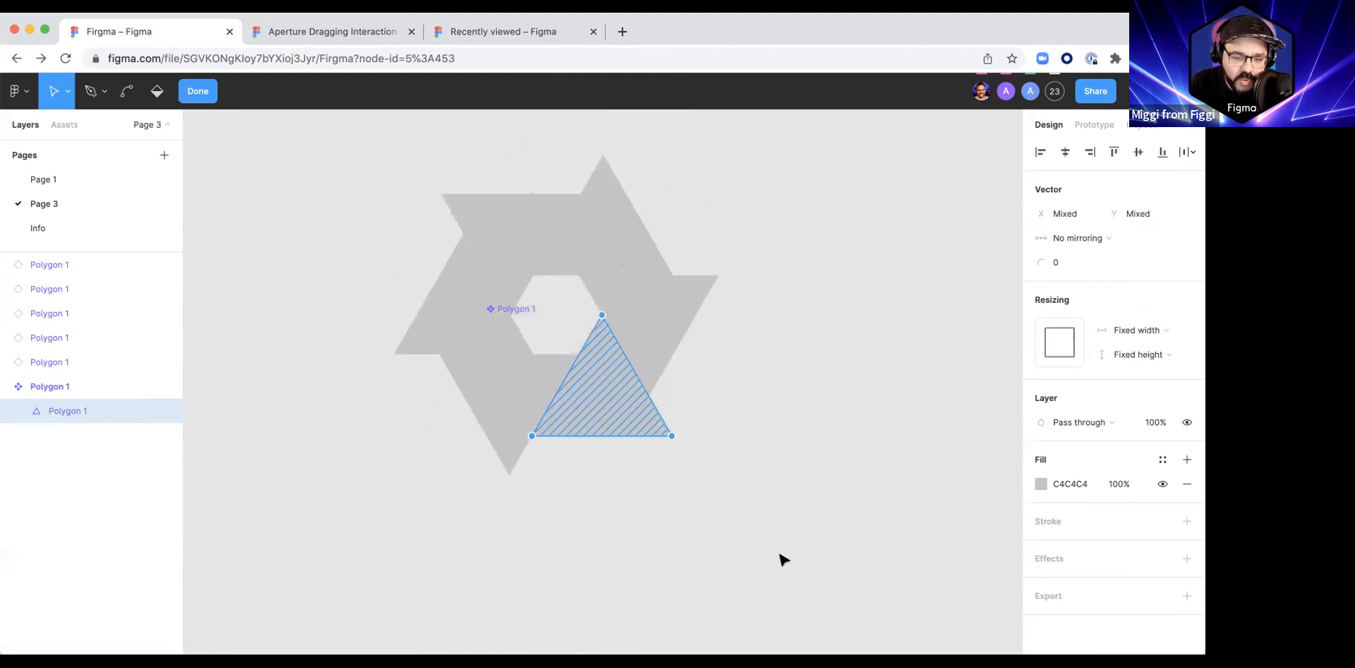
key(shift+Right)
key(shift+Right)
key(super+z)
key(super+z)
key(super+z)
key(super+z)
key(super+z)
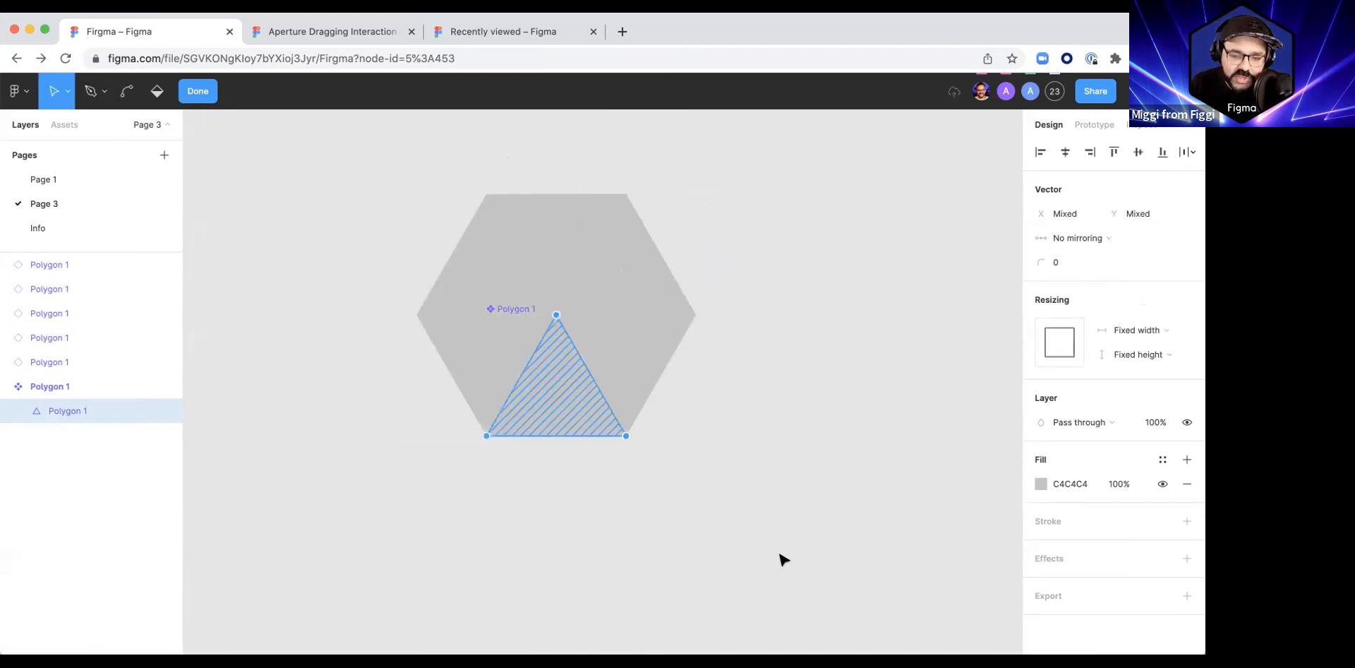
key(Escape)
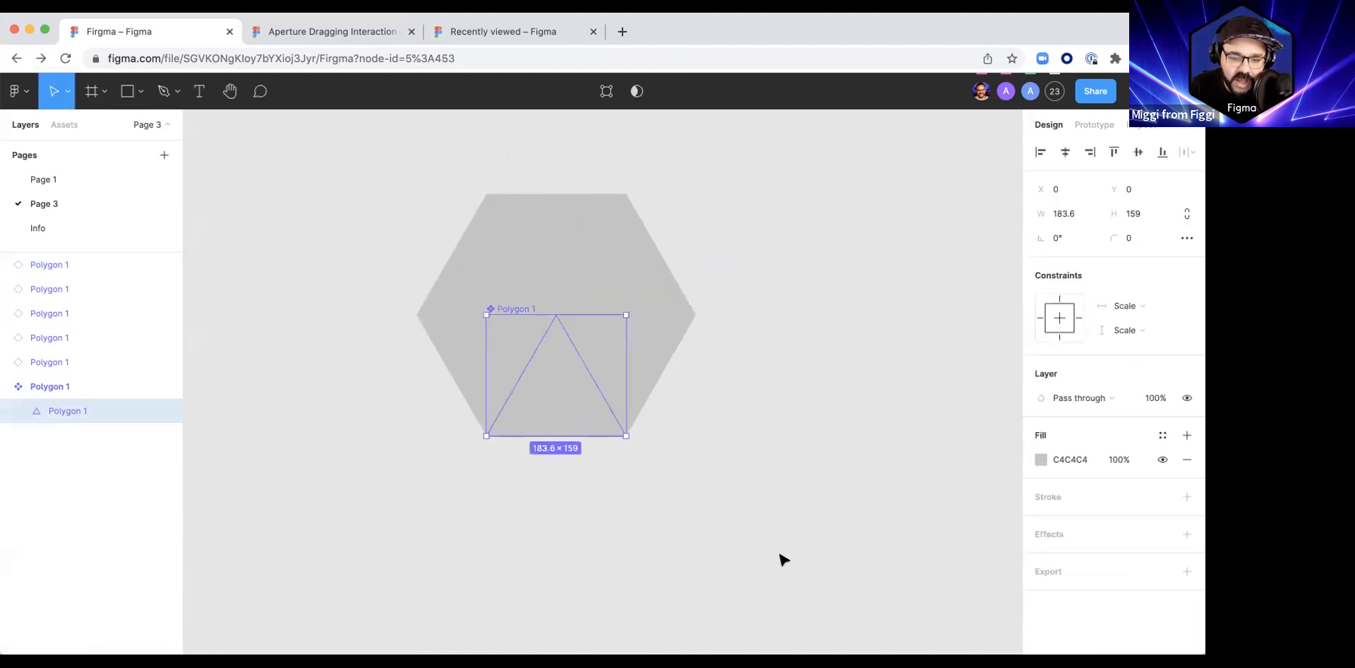
Step: Rename the main Polygon 1 component as Triangle
click(543, 248)
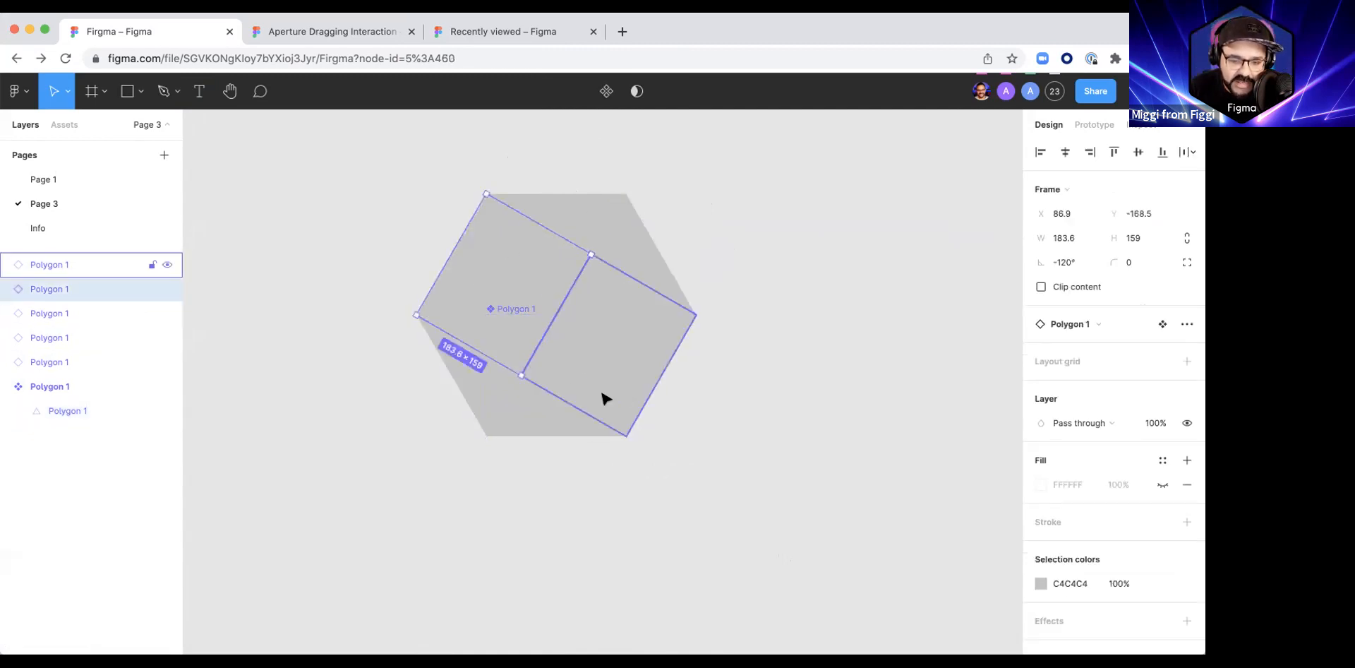
double_click(51, 386)
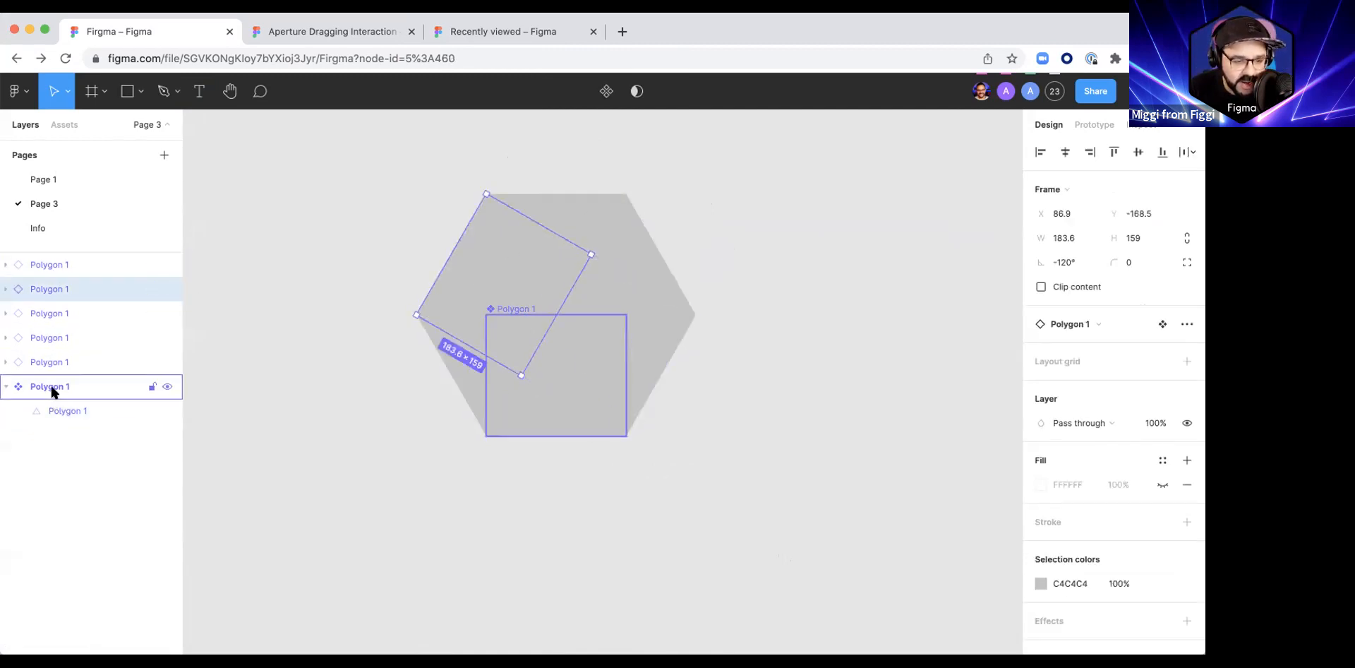
text(Triangle)
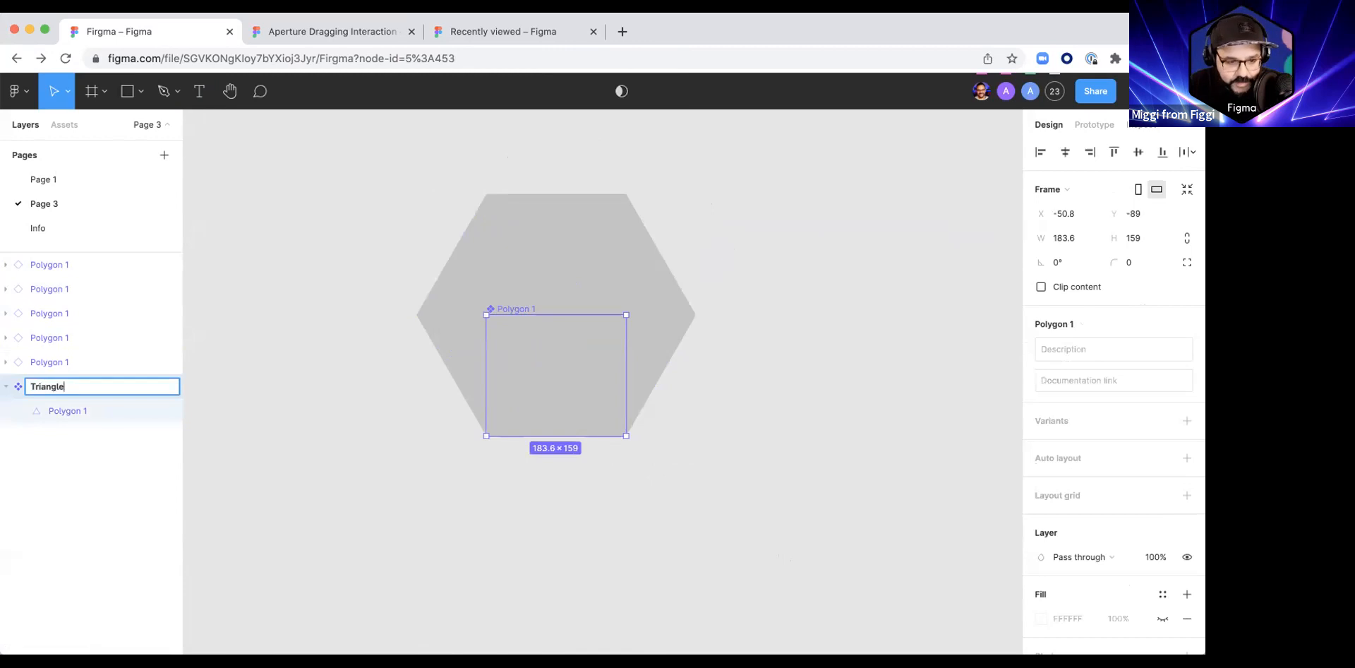
key(Return)
click(514, 511)
Step: Combine all six triangles of the hexagon into one new component
scroll(523, 544, left, 3)
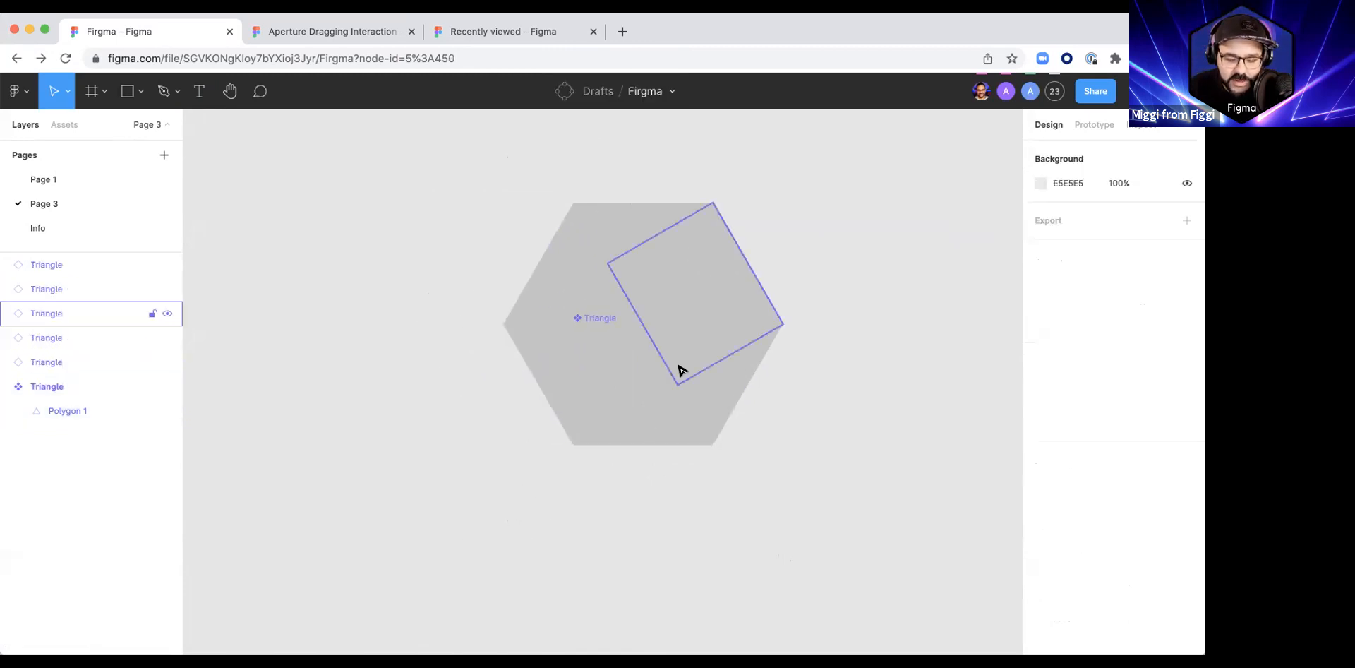
drag(421, 157, 900, 518)
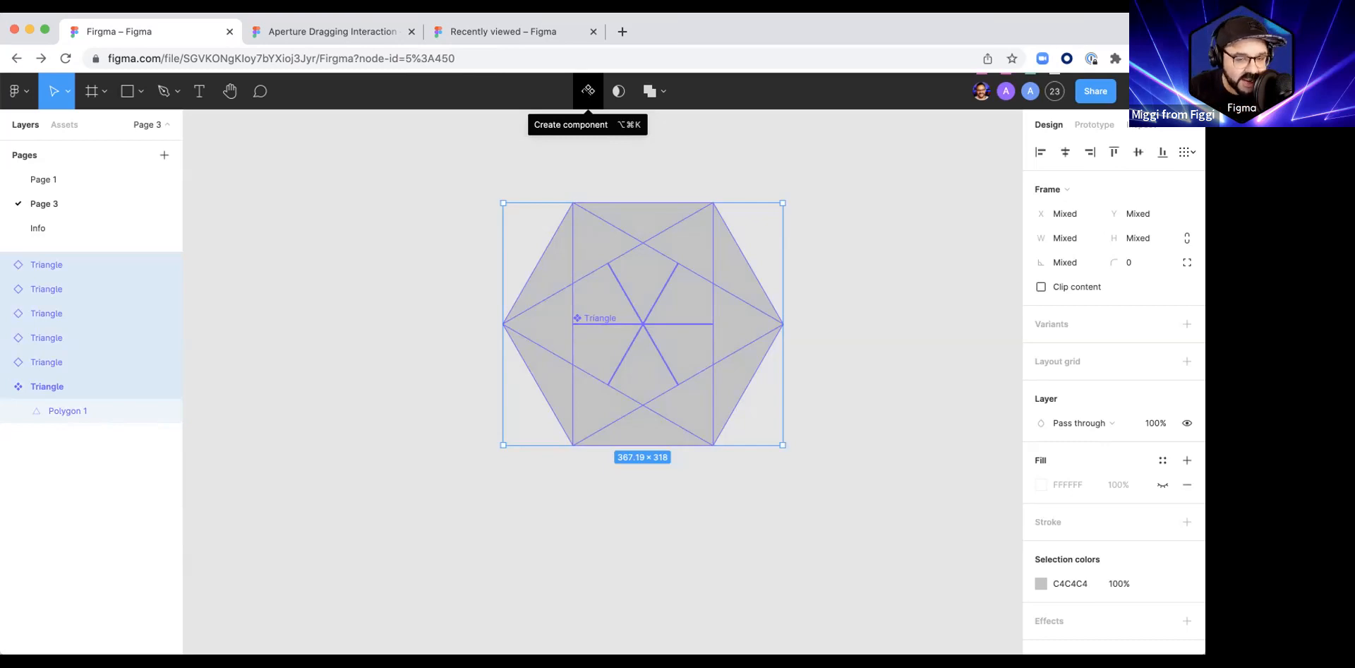
click(588, 90)
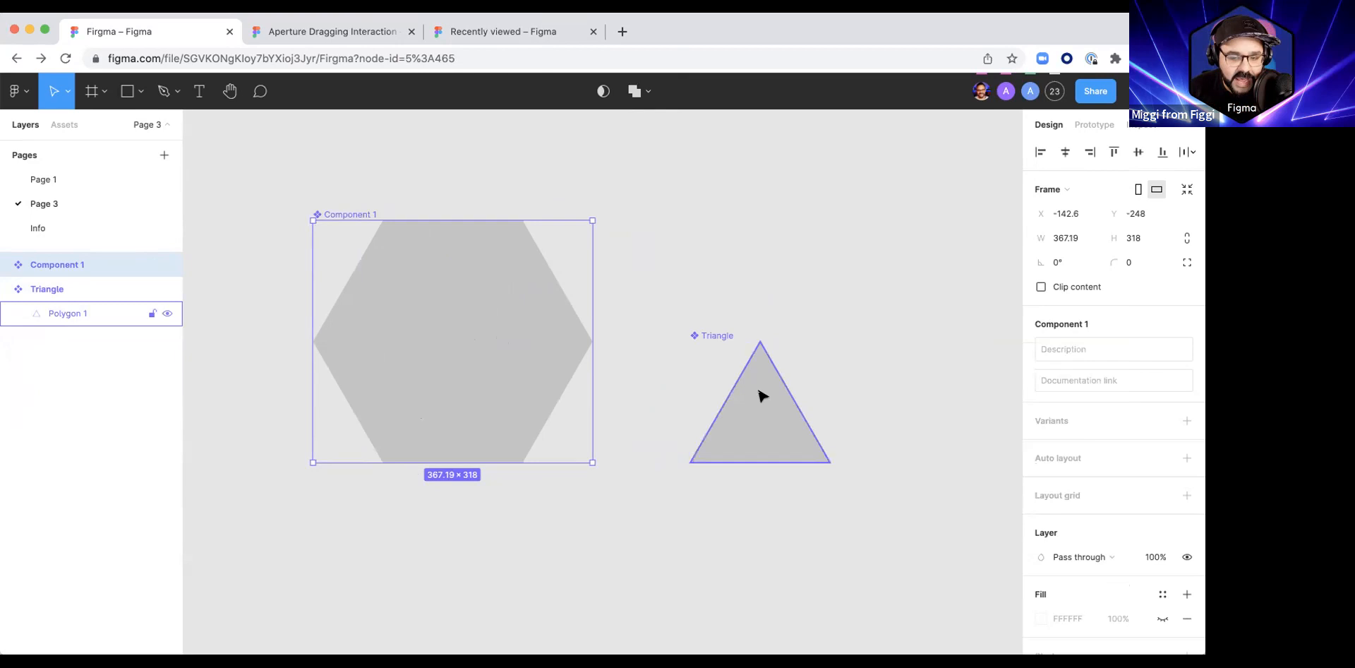
Step: Try moving the polygon inside the Triangle component sideways and then 60 down, undoing each move
super+click(762, 415)
drag(762, 415, 799, 424)
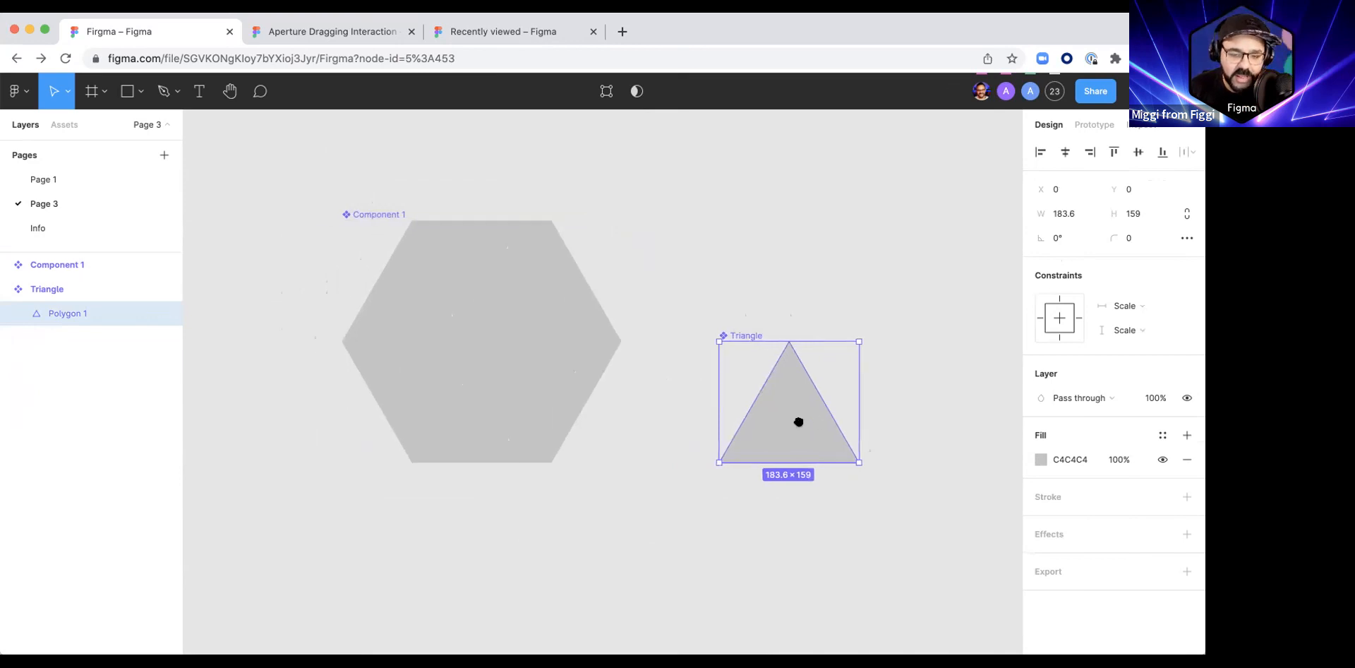
key(super+z)
click(773, 401)
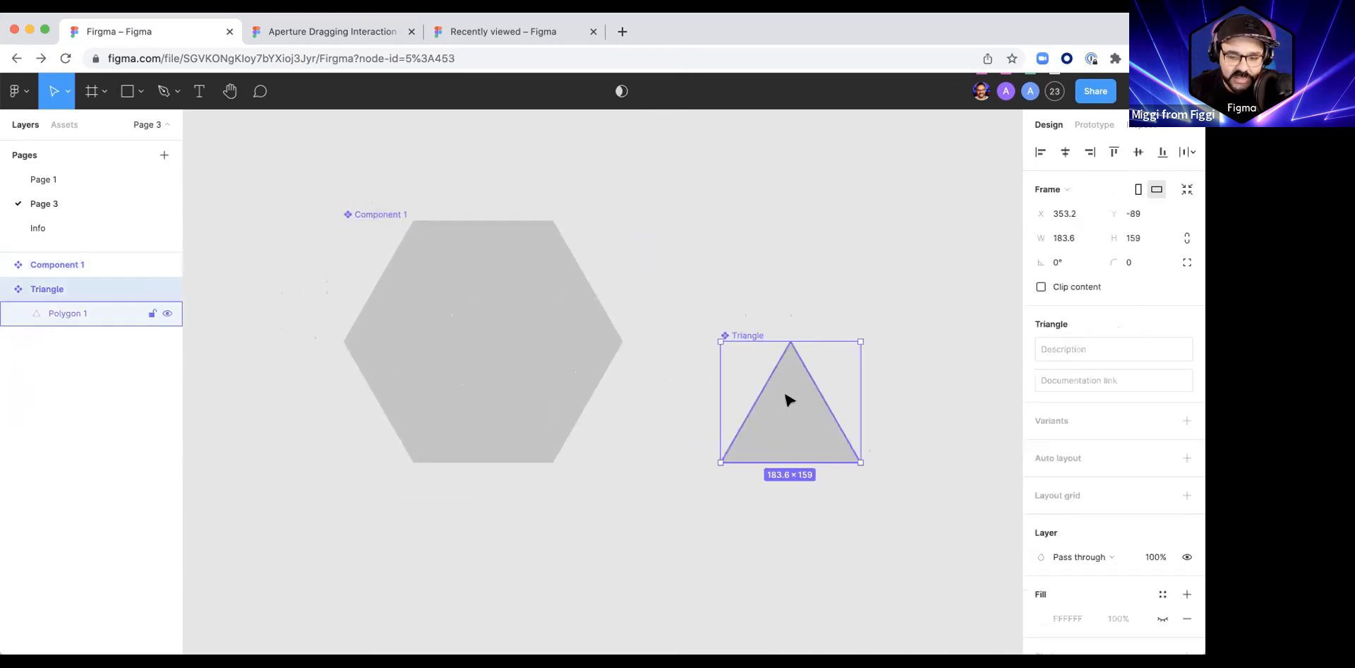
super+click(786, 397)
drag(787, 415, 788, 452)
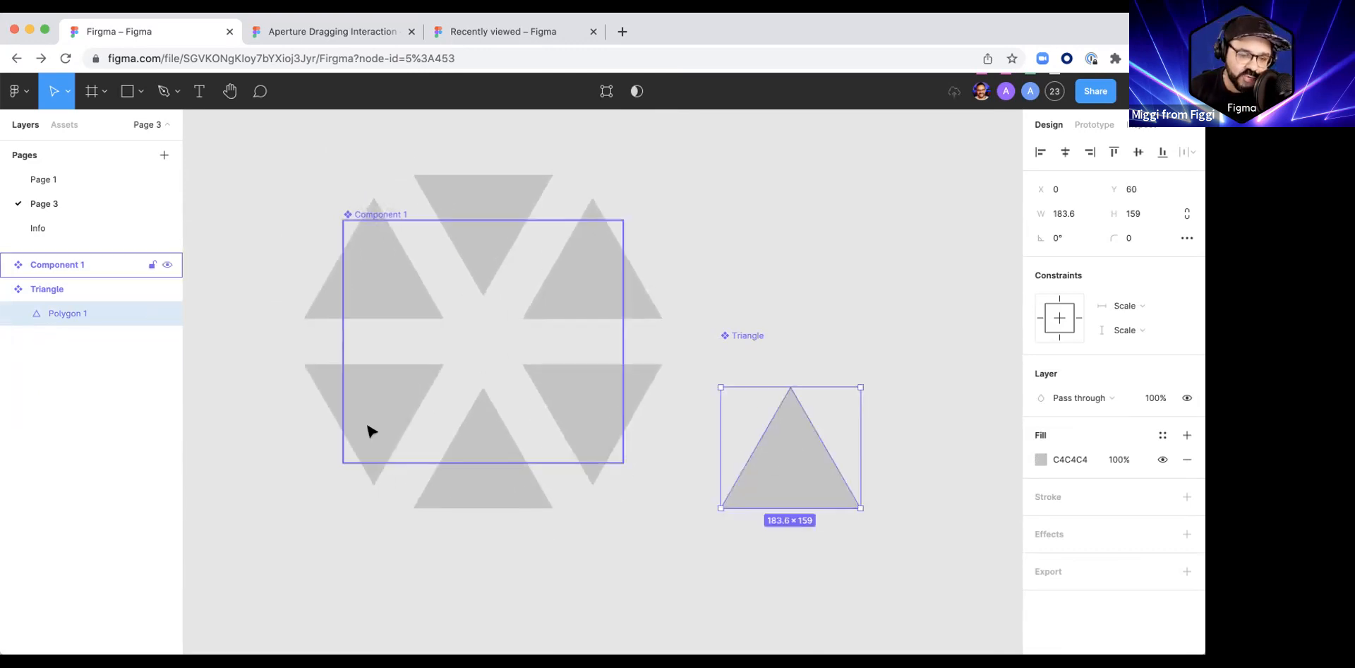
key(super+z)
click(619, 489)
Step: Draw a square frame of 483 × 483 beside the Triangle component
scroll(562, 484, down, 4)
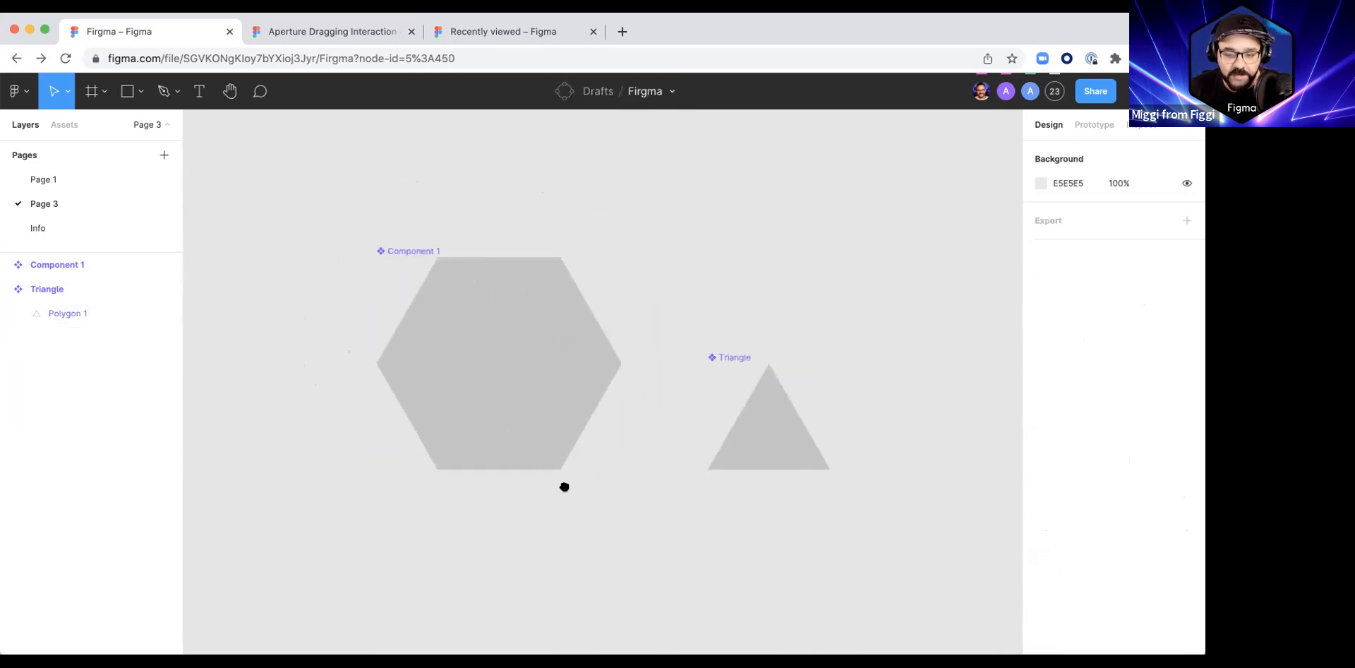
key(f)
mouse_move(671, 275)
mouse_down()
mouse_move(896, 460)
mouse_move(898, 501)
mouse_up()
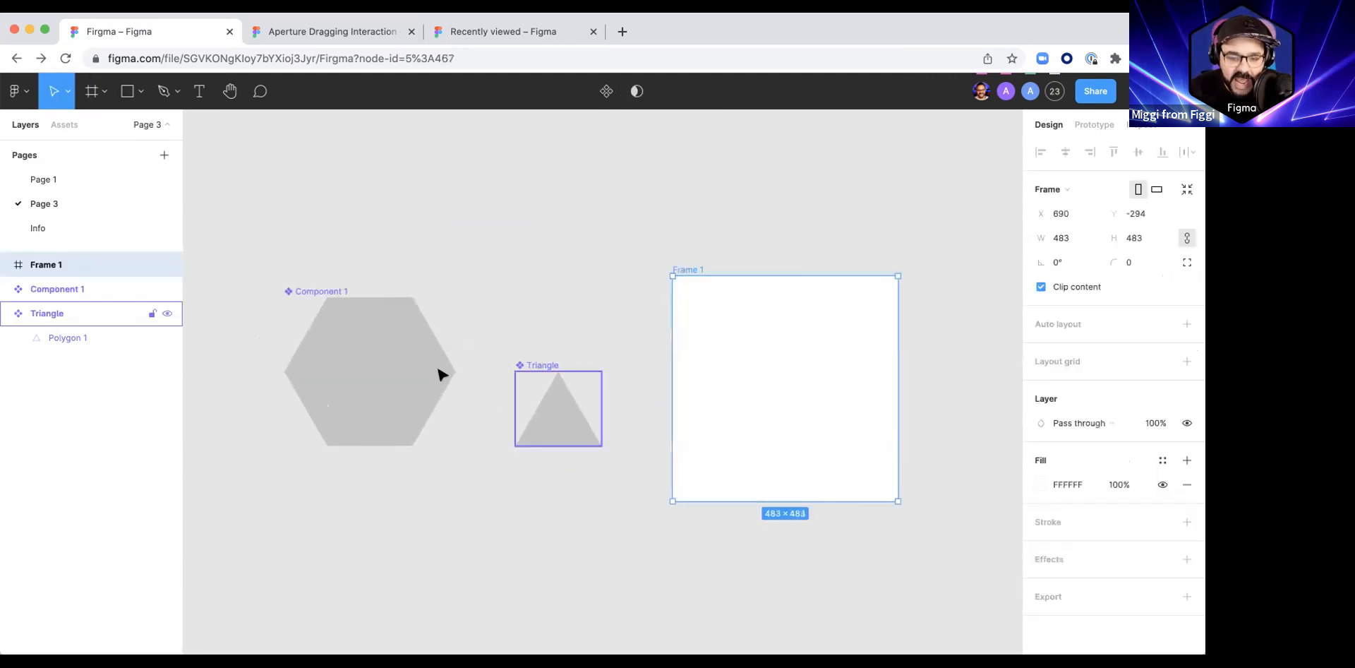
Step: Try placing a copy of the hexagon component towards the empty frame, and undo it
click(376, 381)
drag(326, 366, 589, 372)
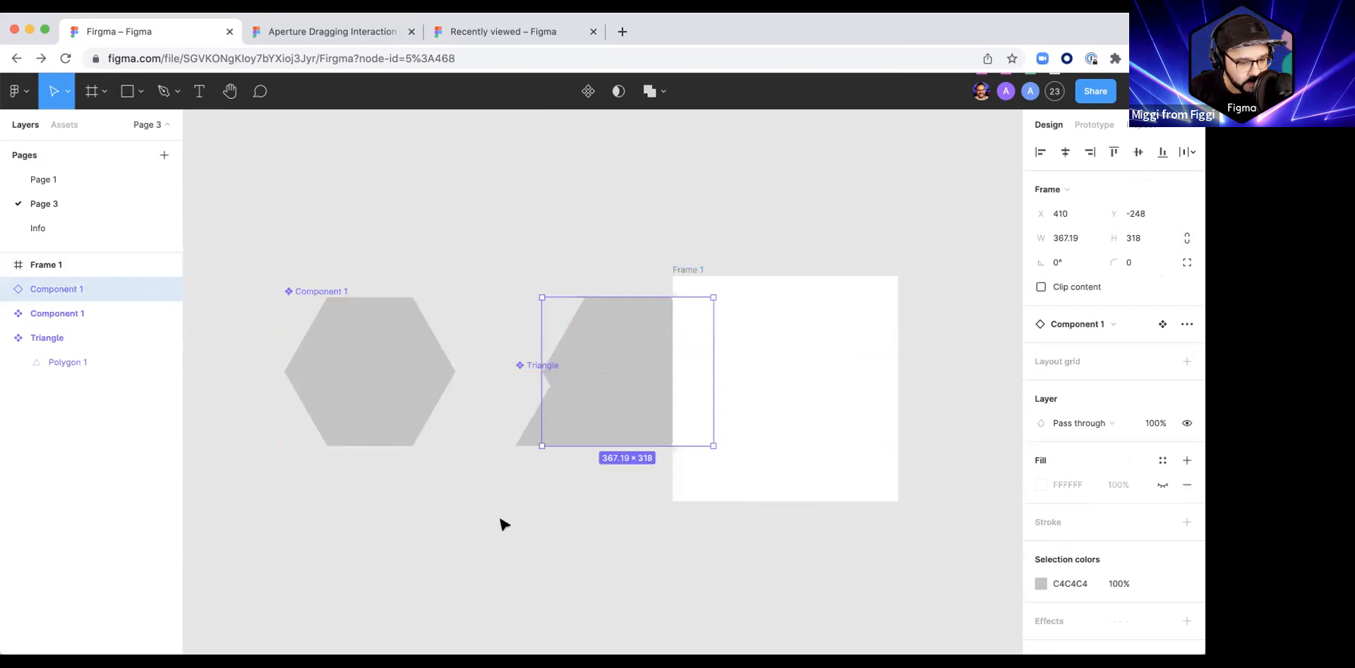
key(super+z)
drag(450, 525, 518, 507)
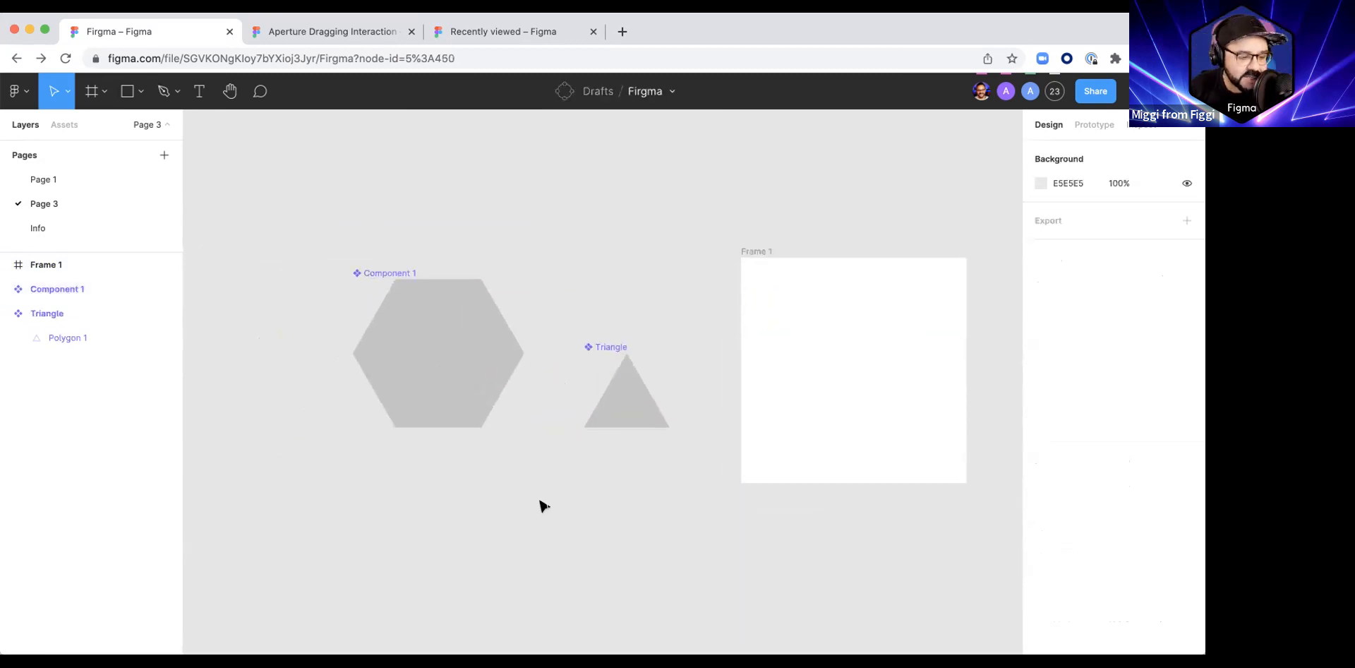
drag(646, 487, 610, 454)
Step: Move the Triangle component up so that it sits level with the middle of the hexagon component
click(600, 367)
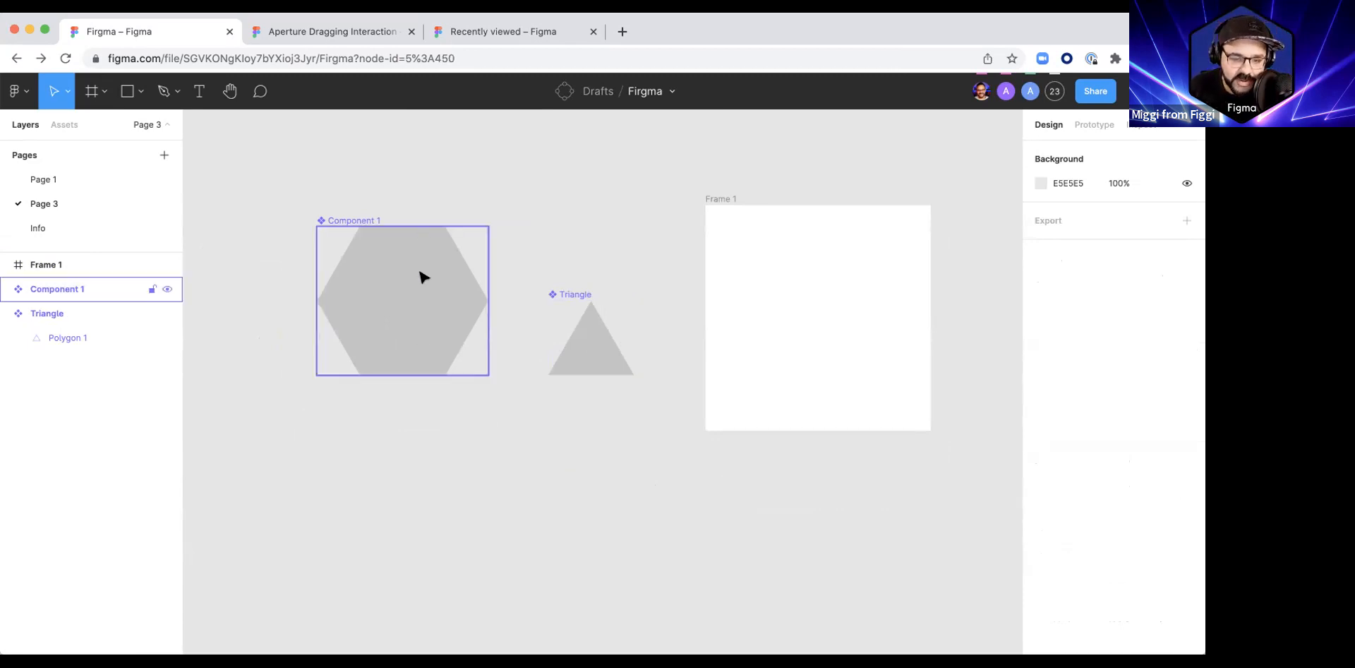
click(590, 362)
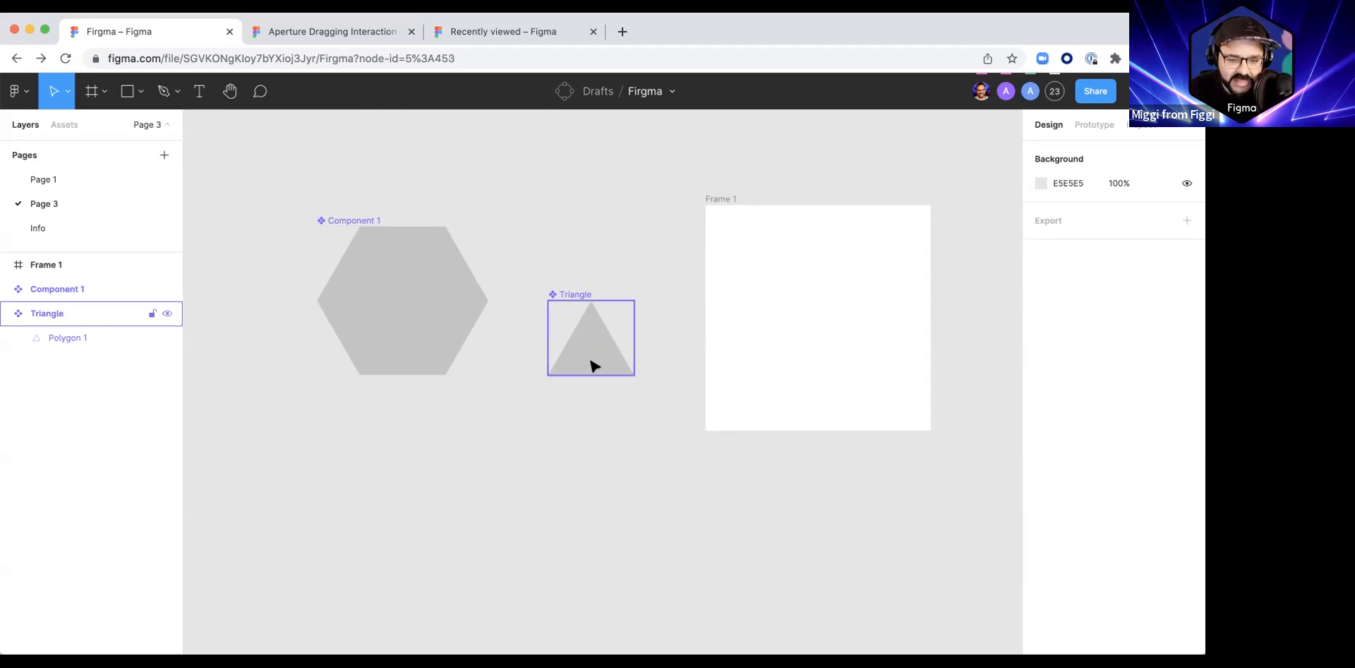
drag(593, 356, 551, 525)
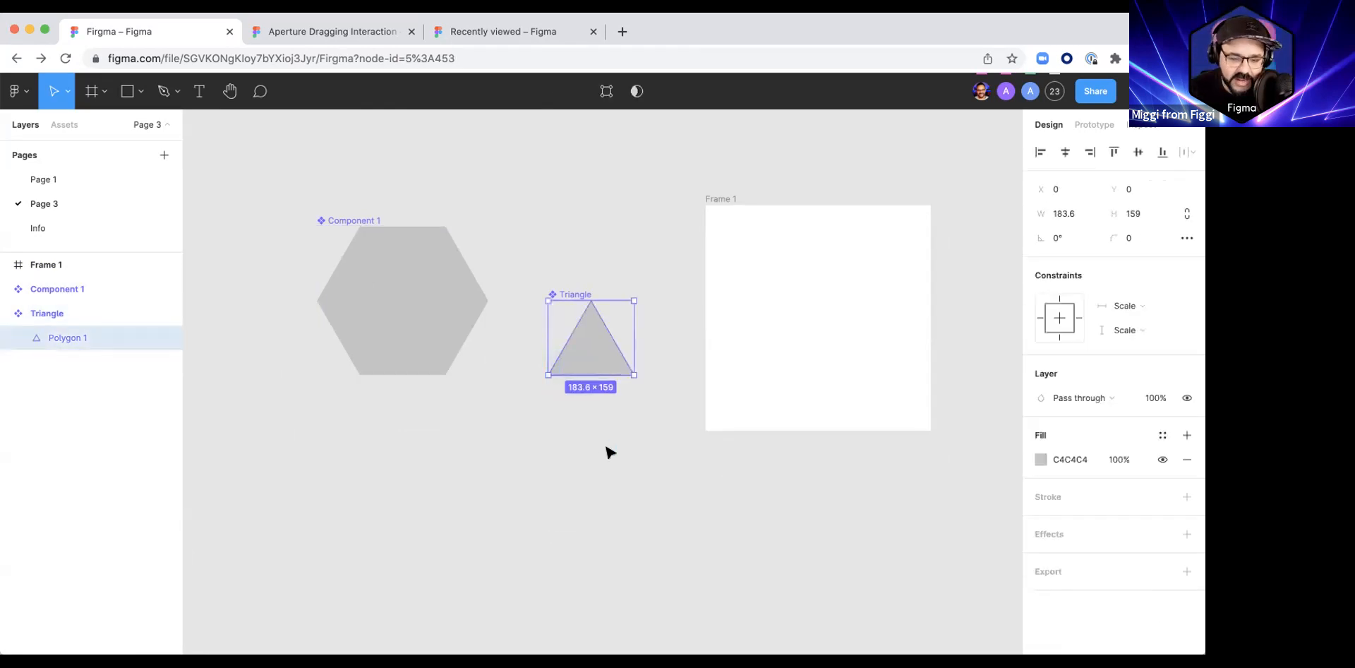
click(609, 452)
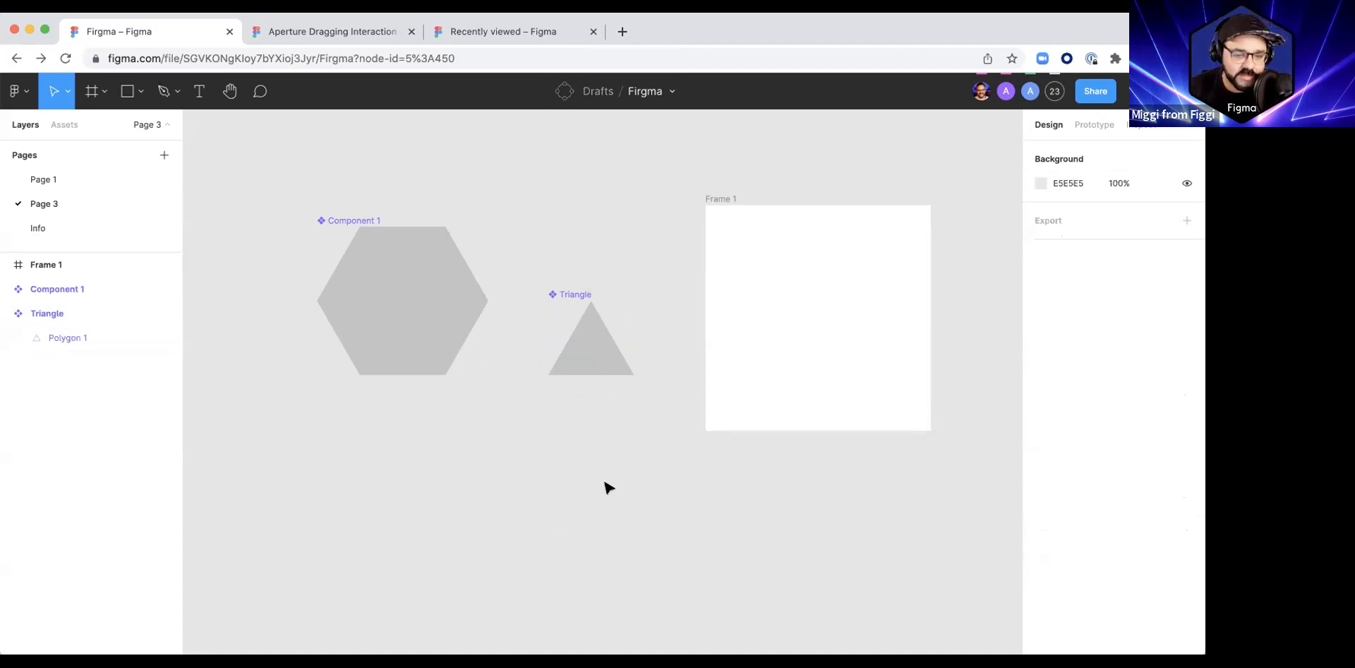
scroll(600, 488, up, 2)
scroll(600, 488, right, 2)
click(555, 337)
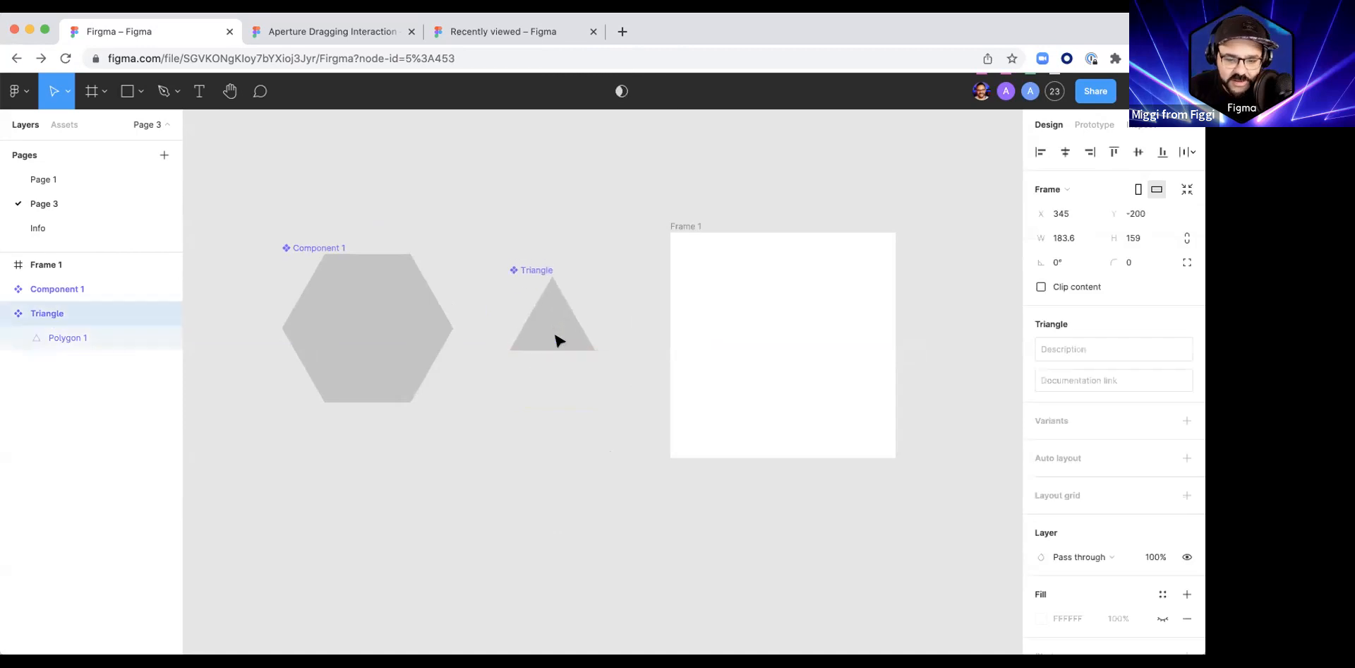
click(647, 474)
scroll(627, 381, left, 2)
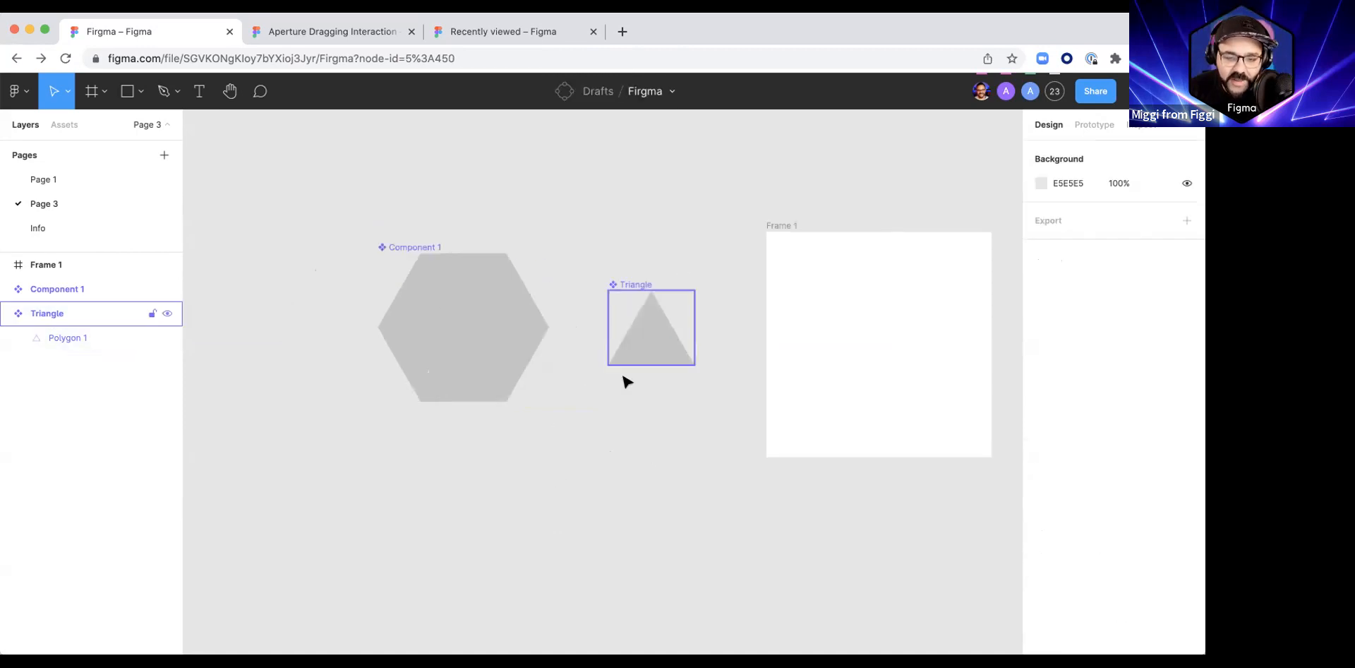
Step: Rename the Component 1 component as Hexagon
double_click(387, 245)
text(Hex)
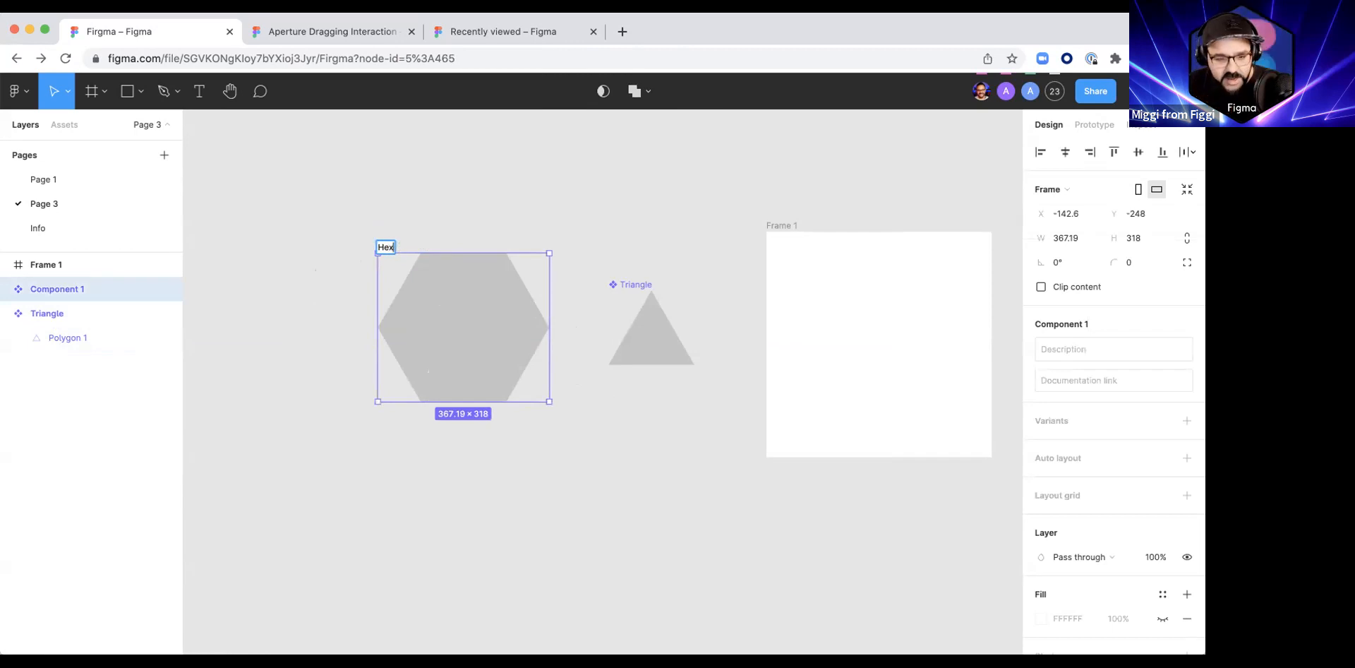
key(Return)
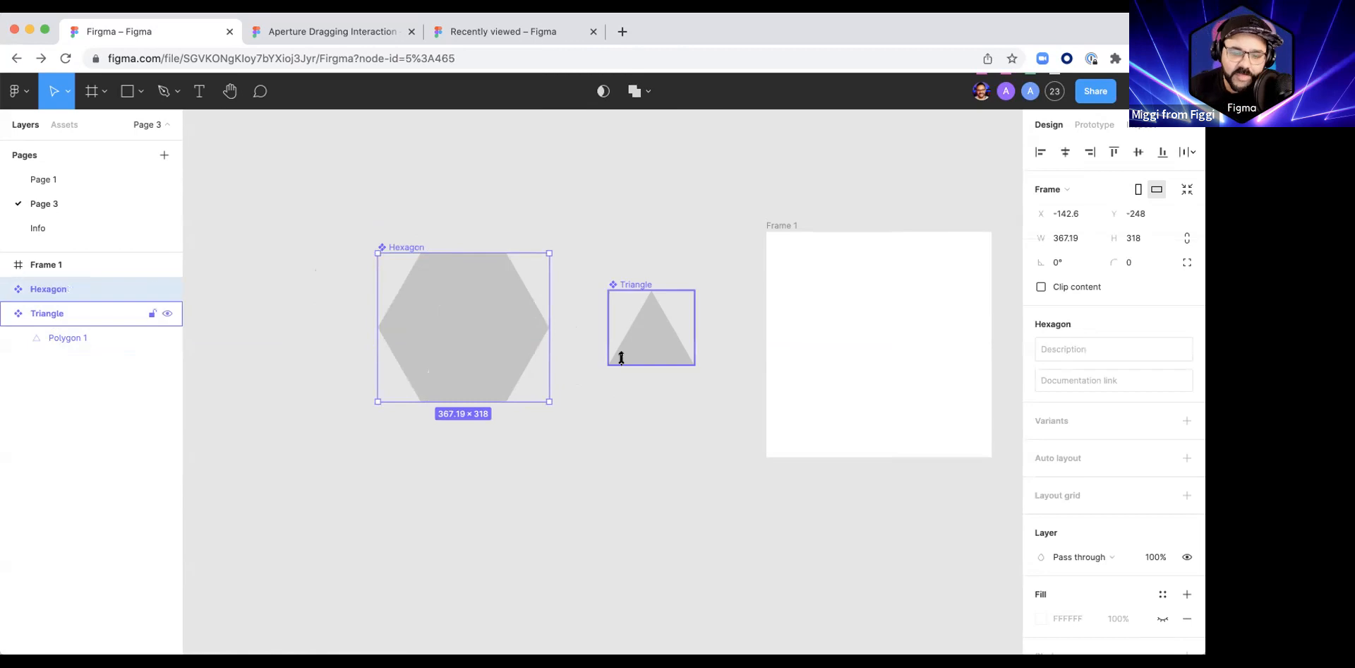
Step: Try moving the polygon slightly sideways inside the Triangle component, and undo the move
double_click(659, 324)
drag(663, 346, 650, 345)
key(ctrl+z)
click(741, 506)
drag(761, 507, 693, 504)
Step: Place an instance of the Hexagon component in the centre of Frame 1 and duplicate the frame directly below
click(412, 287)
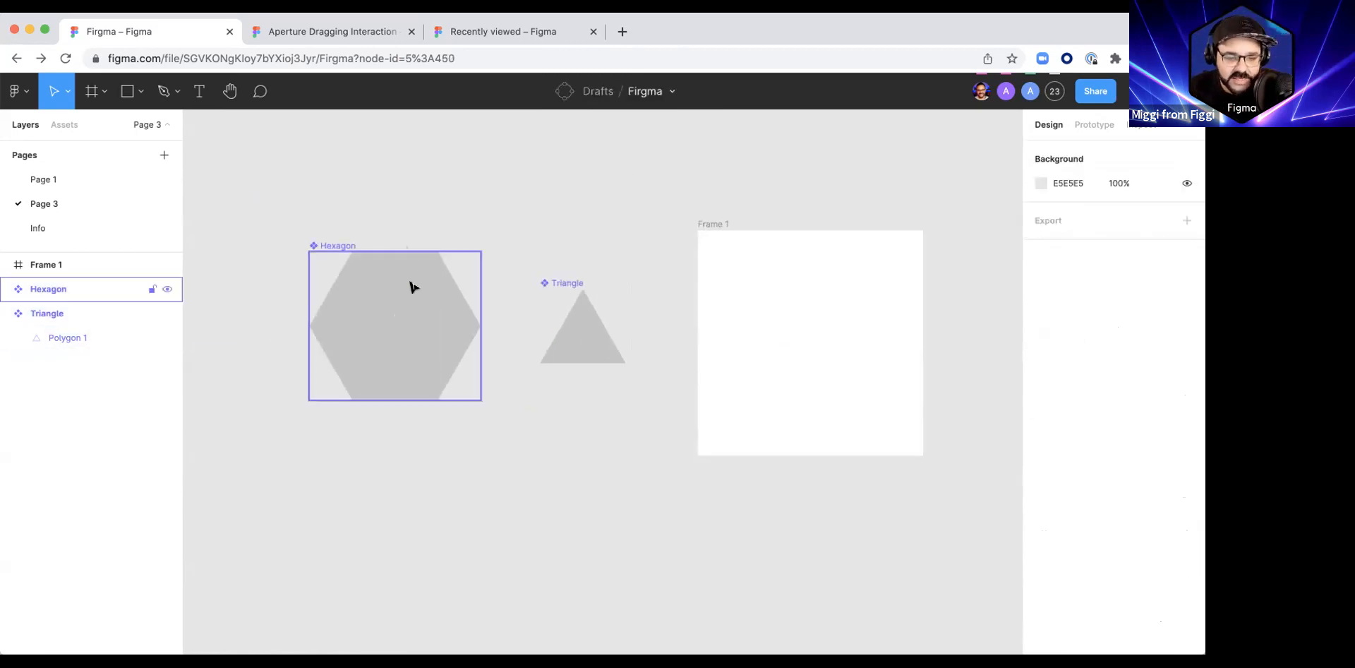
drag(442, 402, 774, 328)
drag(762, 430, 714, 378)
drag(664, 233, 650, 505)
scroll(548, 439, down, 3)
Step: Try moving the polygon inside the Triangle component 52 to the right to open the apertures, and undo the move
click(526, 189)
scroll(537, 191, left, 2)
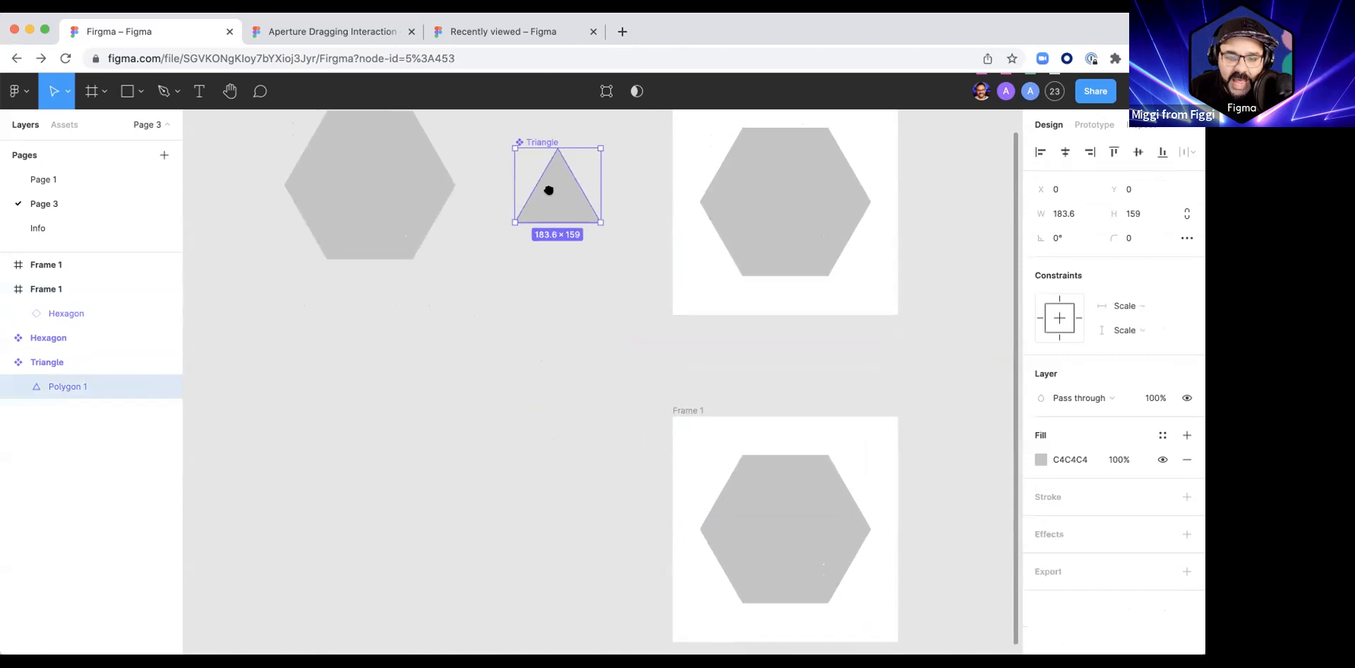
drag(556, 194, 581, 196)
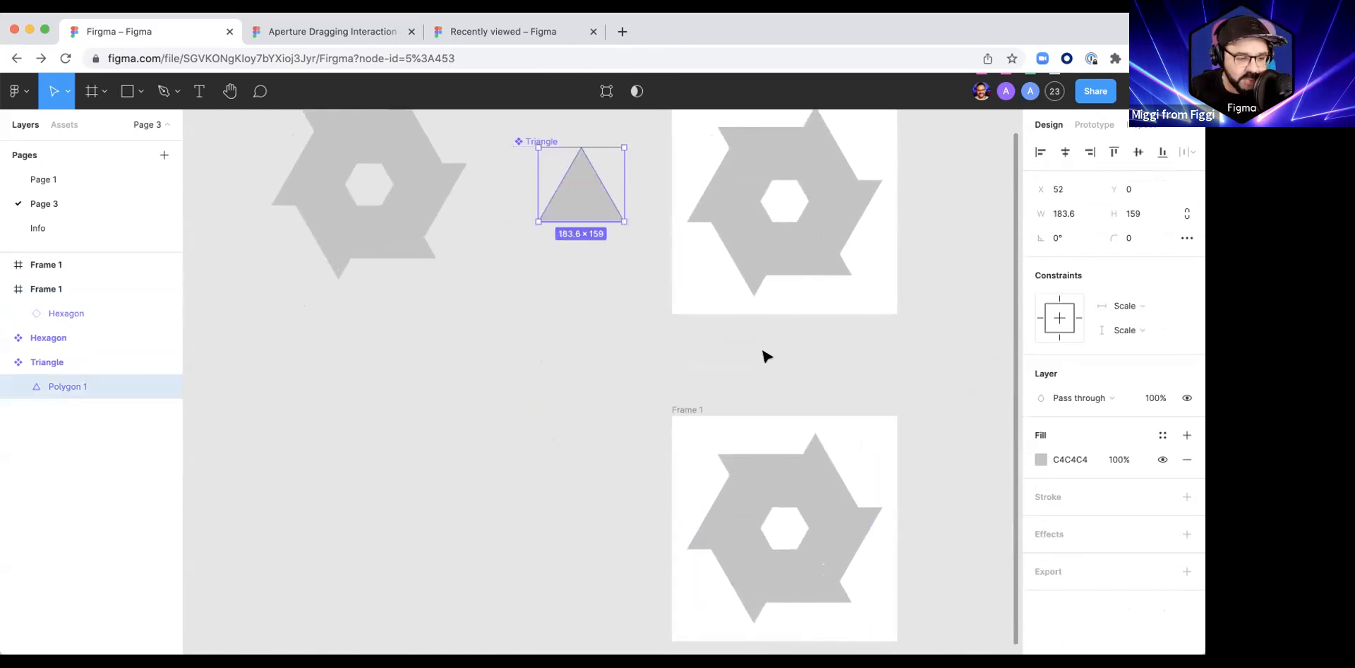
scroll(786, 327, up, 2)
ctrl+scroll(787, 327, down, 2)
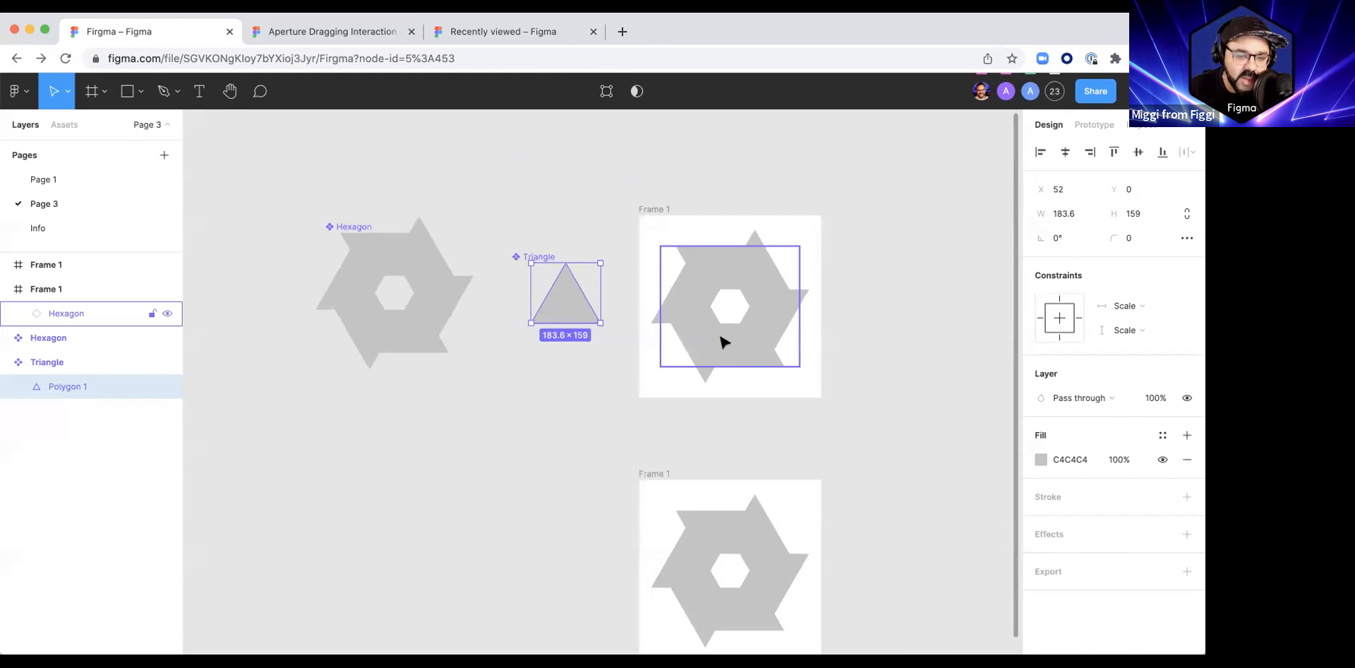
key(super+z)
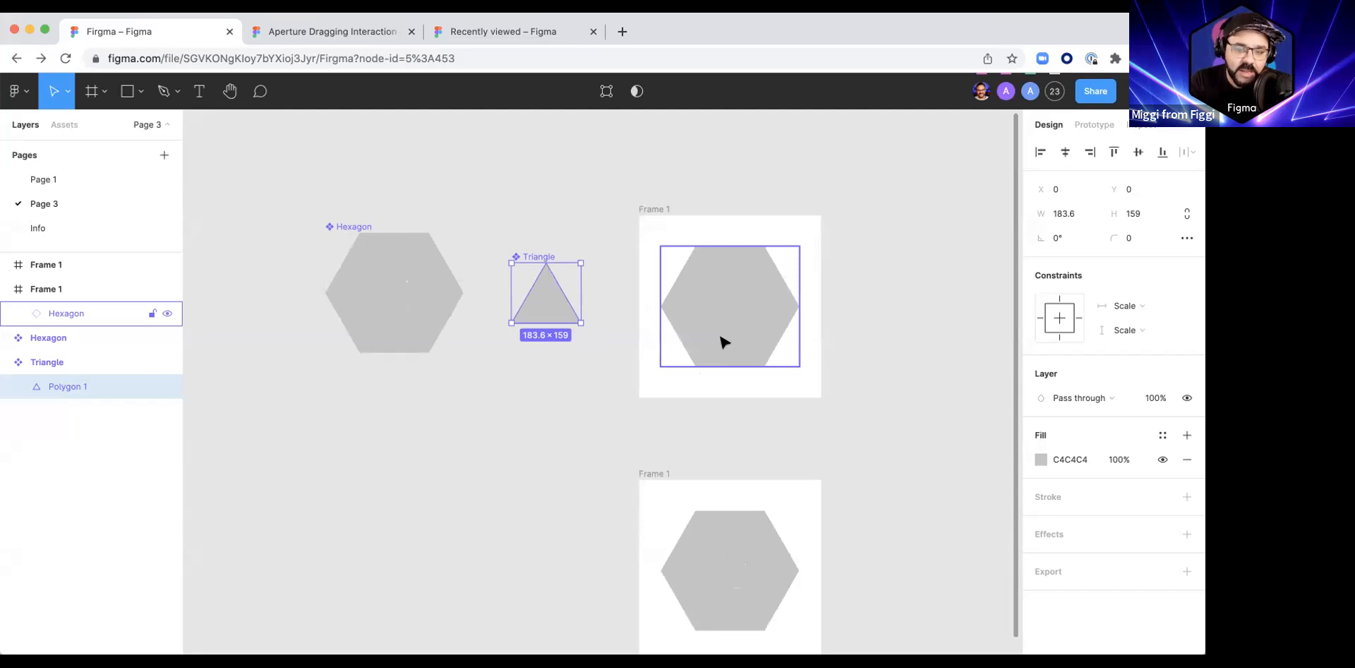
Step: Duplicate the hexagon instance in the upper frame into four diagonal neighbours so they tile the frame like a honeycomb
drag(713, 367, 746, 329)
alt+drag(747, 328, 748, 365)
shift+click(650, 248)
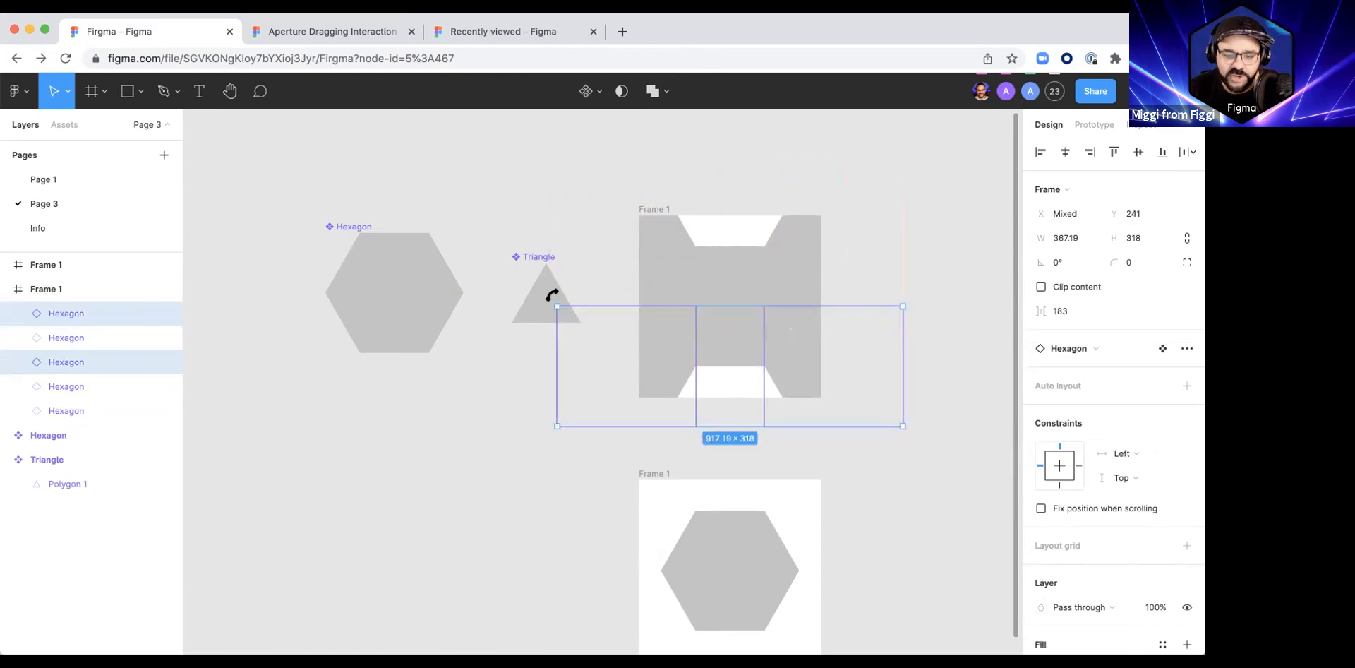
Step: Try moving the polygon inside the Triangle component while the hexagons tile the upper frame, and undo the move
click(548, 305)
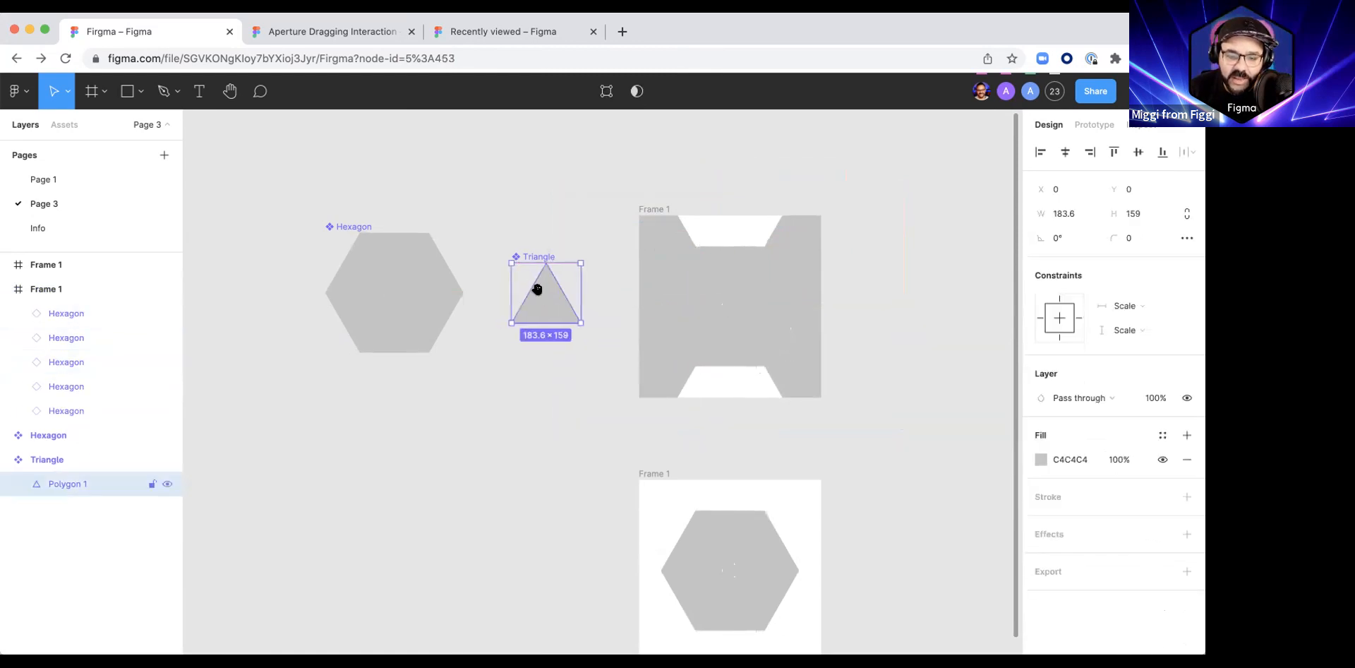
scroll(545, 311, up, 2)
mouse_move(544, 323)
mouse_down()
mouse_move(544, 342)
mouse_move(546, 322)
mouse_up()
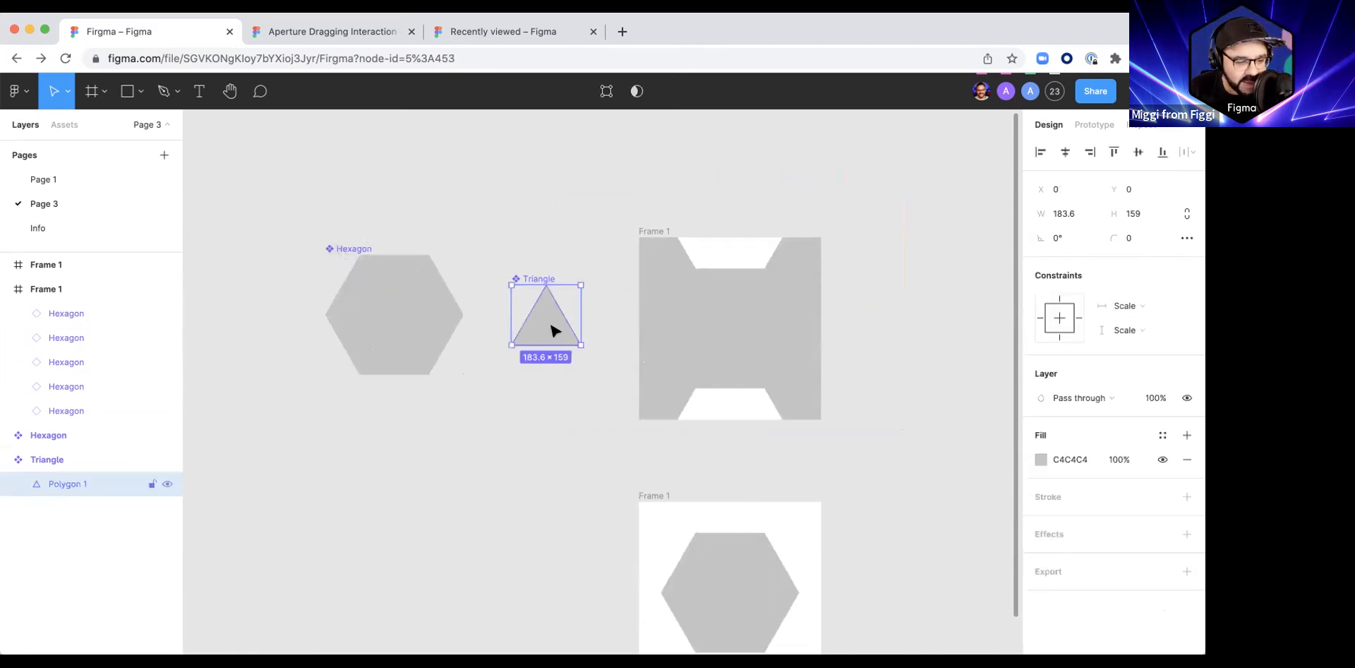
key(super+z)
click(494, 449)
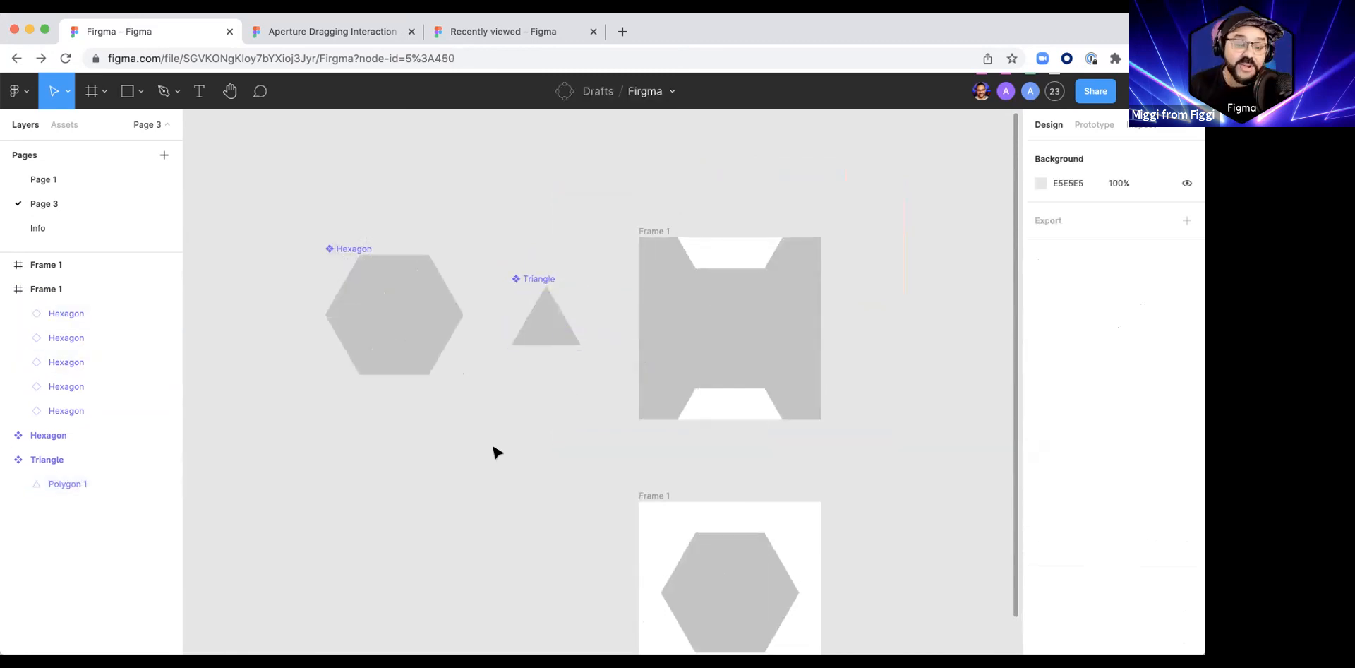
Step: Undo the duplication of the hexagon instances in the upper frame, back to the single centred instance
key(super+z)
key(super+z)
key(super+z)
key(super+z)
key(super+z)
key(super+z)
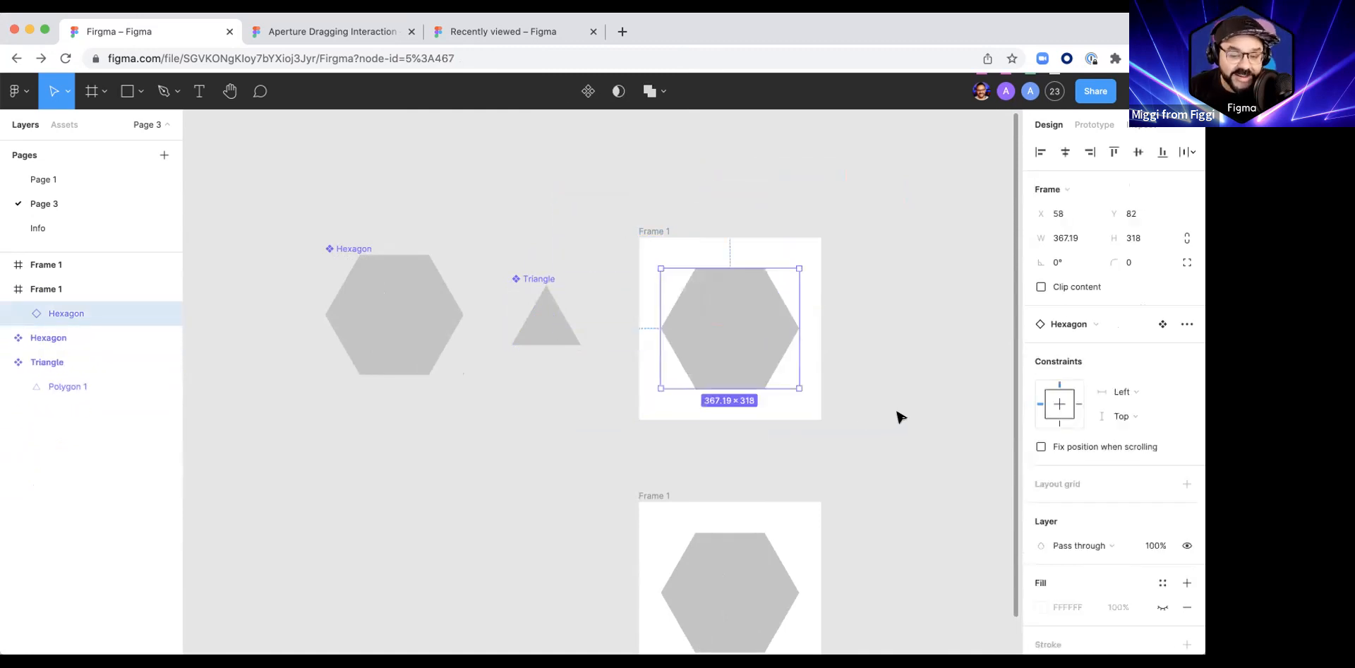
scroll(885, 416, down, 2)
scroll(885, 416, left, 1)
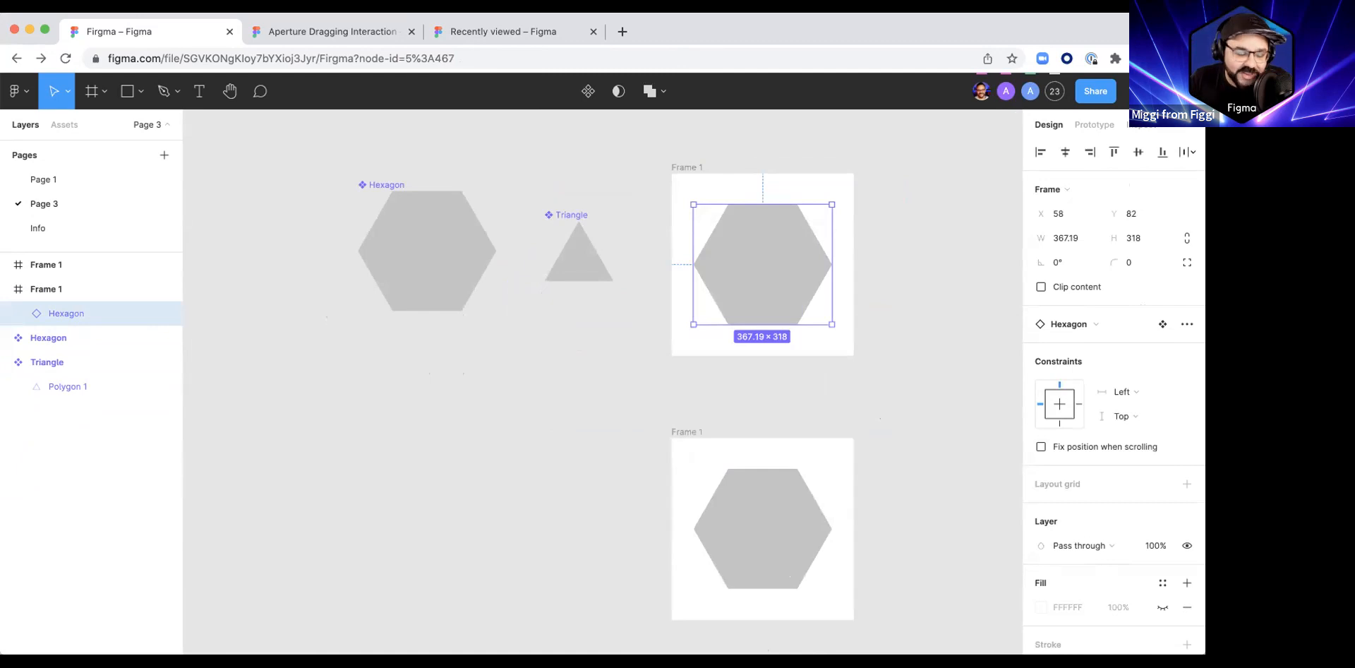
Step: Detach the Hexagon instances in both frames from their main component
double_click(584, 257)
click(748, 249)
right_click(749, 242)
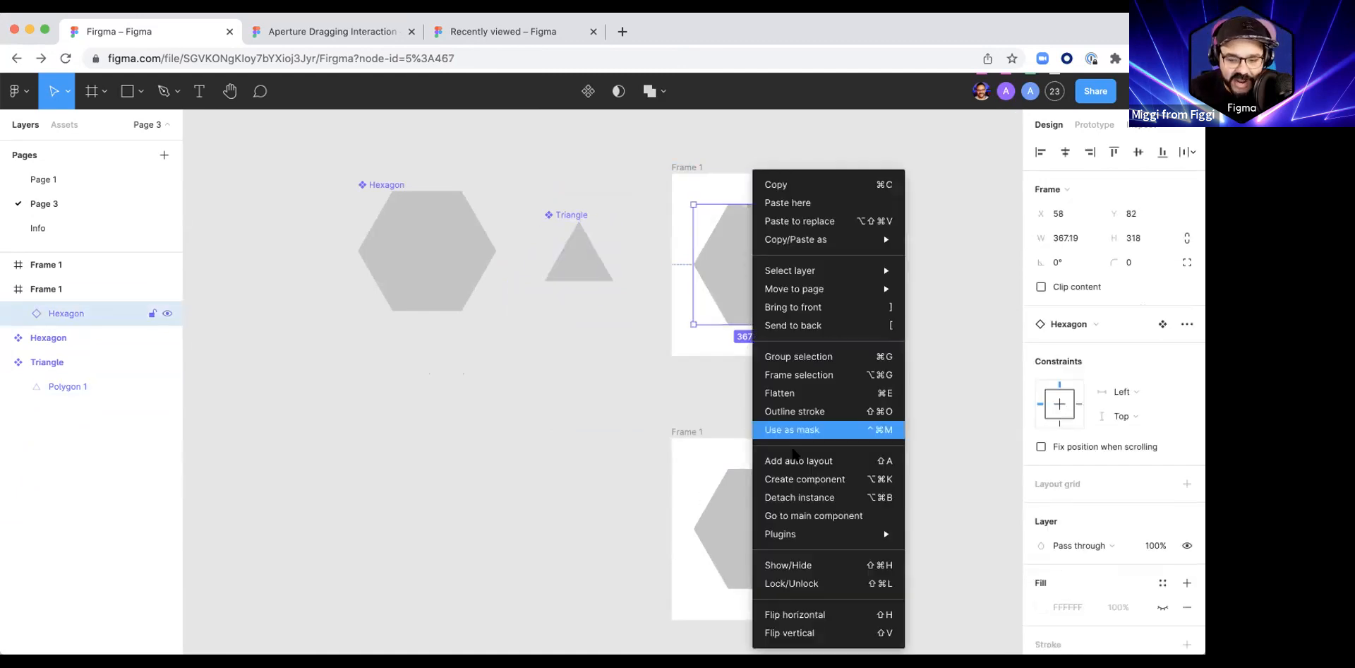
click(797, 498)
right_click(746, 508)
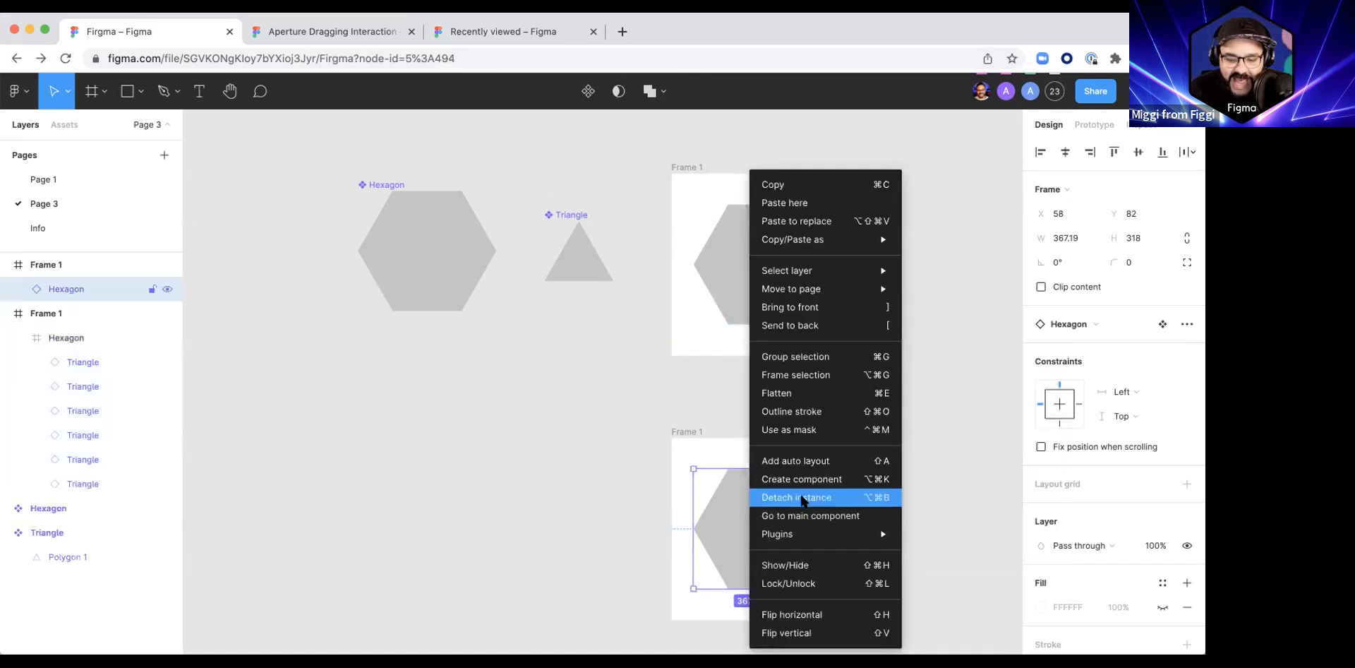
key(Return)
Step: Try moving the polygon inside the Triangle component to X -28, and undo the move and both detachments
double_click(565, 259)
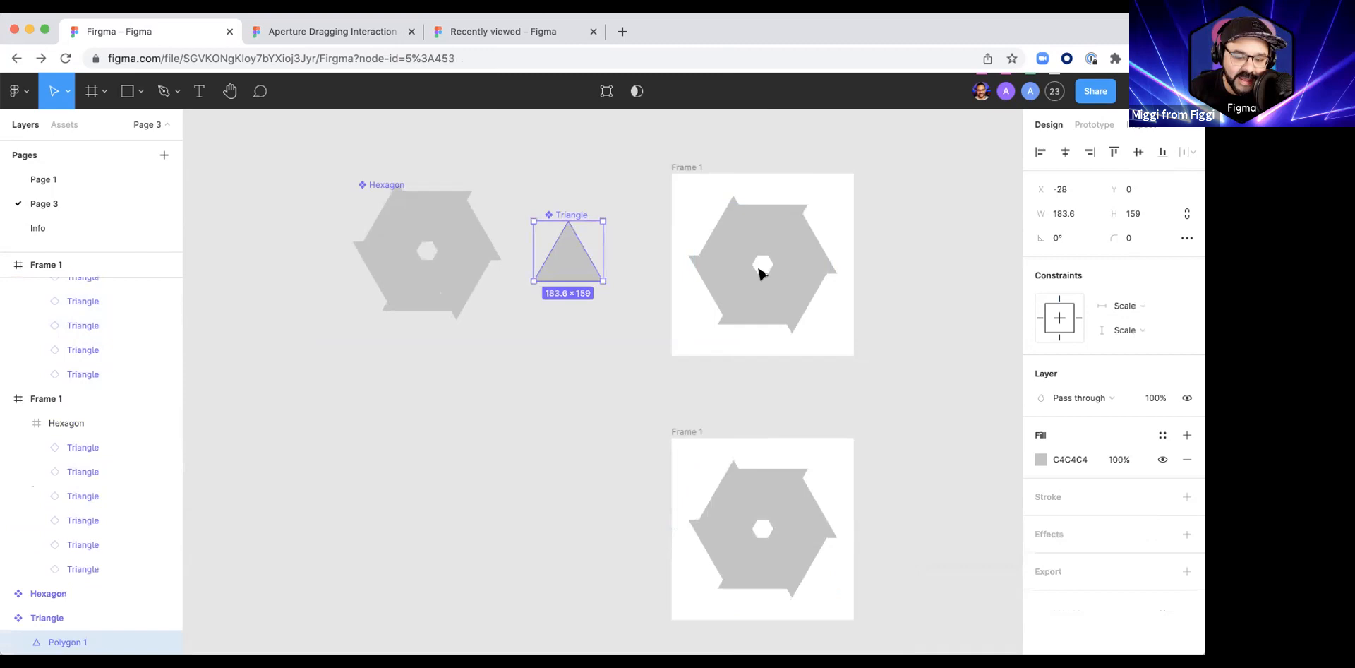
key(super+z)
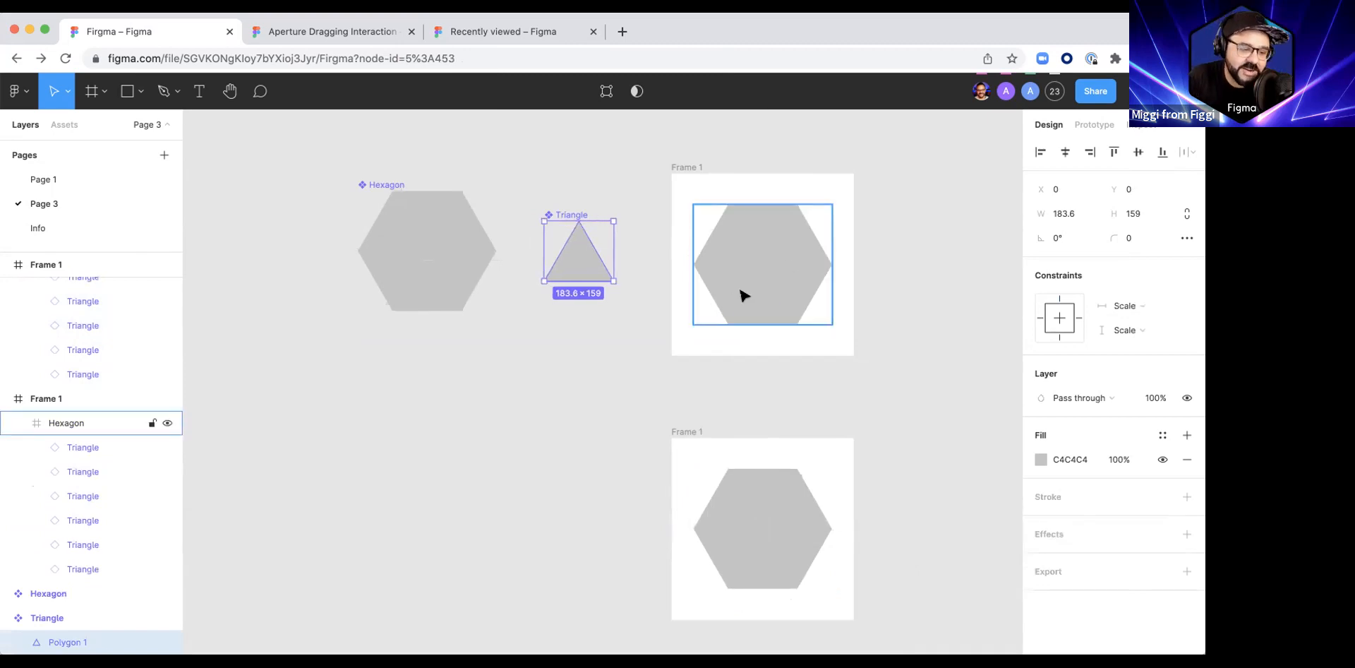
drag(581, 272, 586, 281)
key(super+z)
key(super+z)
key(super+z)
key(super+z)
key(super+z)
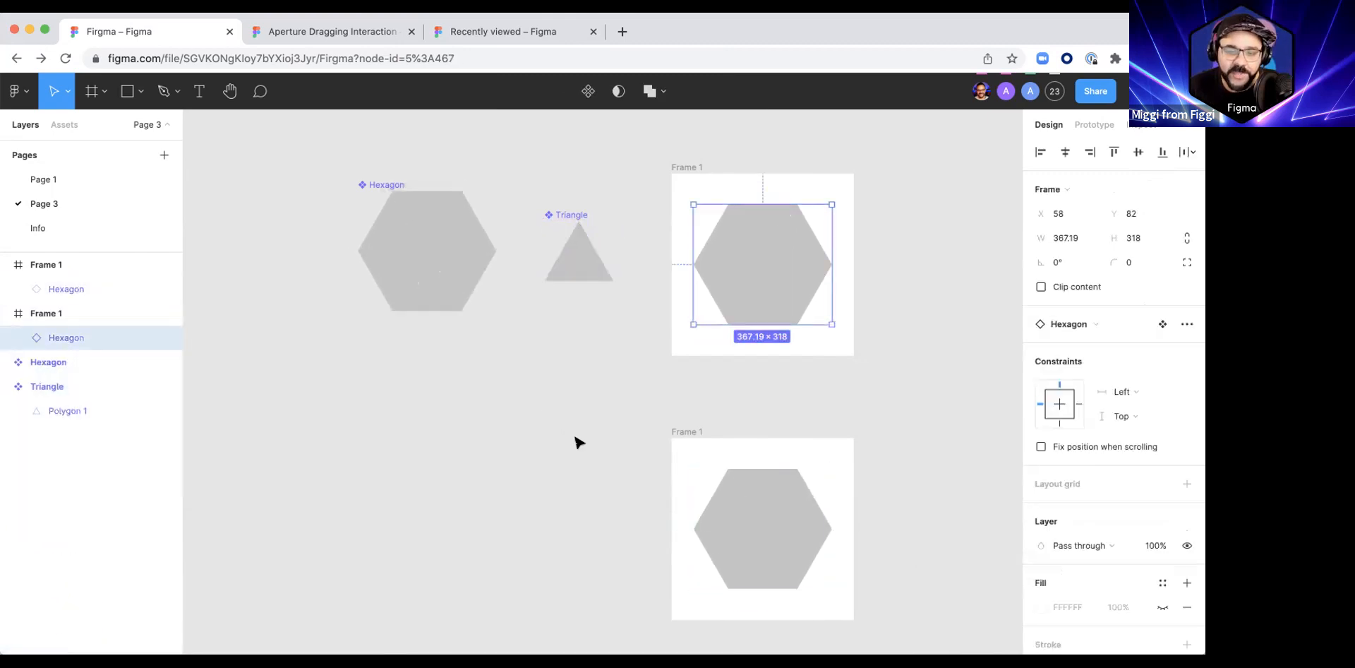
Step: Delete the lower Frame 1 and the hexagon instance inside the remaining Frame 1
scroll(575, 438, down, 5)
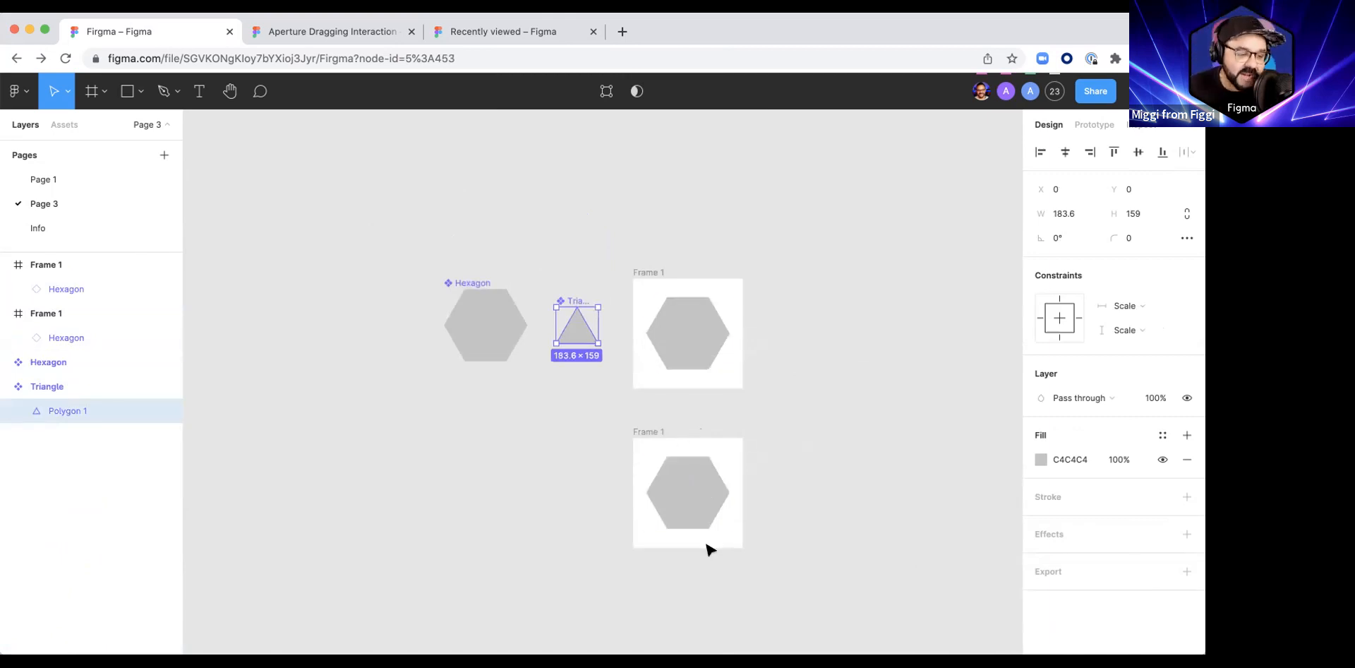
click(649, 432)
key(Delete)
click(683, 324)
key(Delete)
Step: Combine the Hexagon and Triangle components as variants of one component set
click(495, 342)
drag(409, 251, 605, 406)
click(1074, 375)
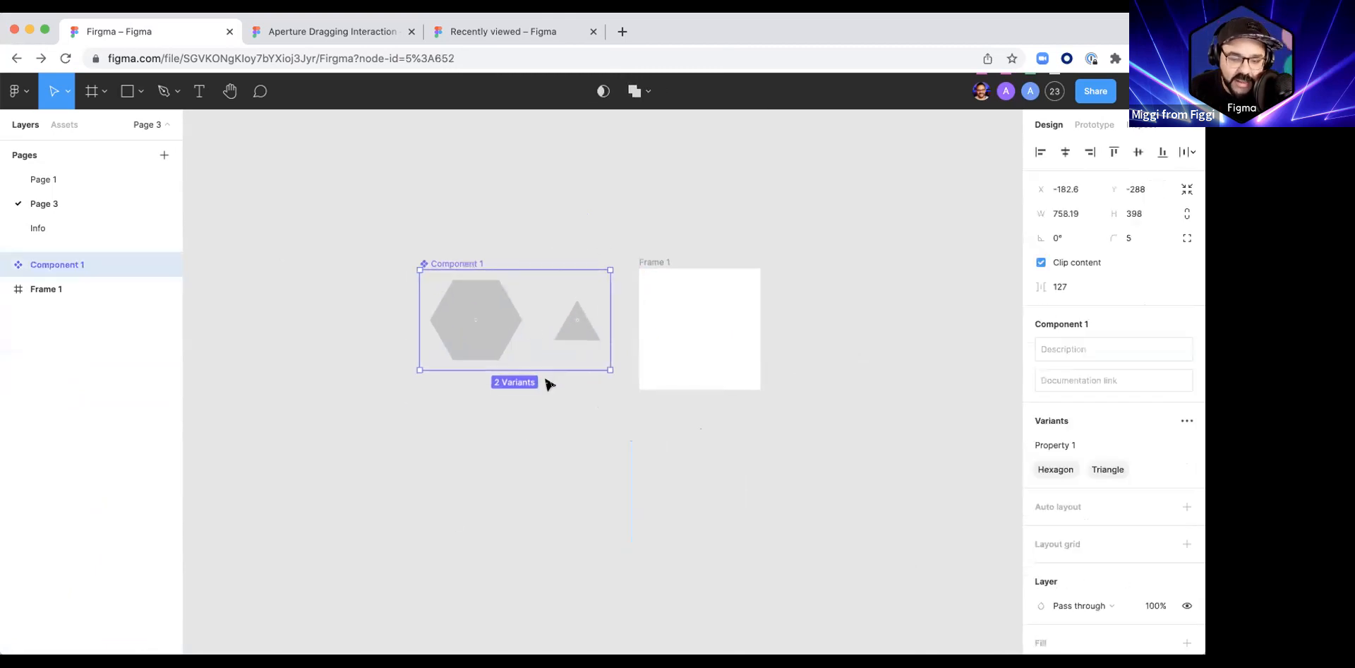
Step: Copy the Hexagon variant and paste it as an instance into Frame 1
click(668, 322)
click(490, 323)
key(ctrl+c)
click(666, 324)
key(ctrl+v)
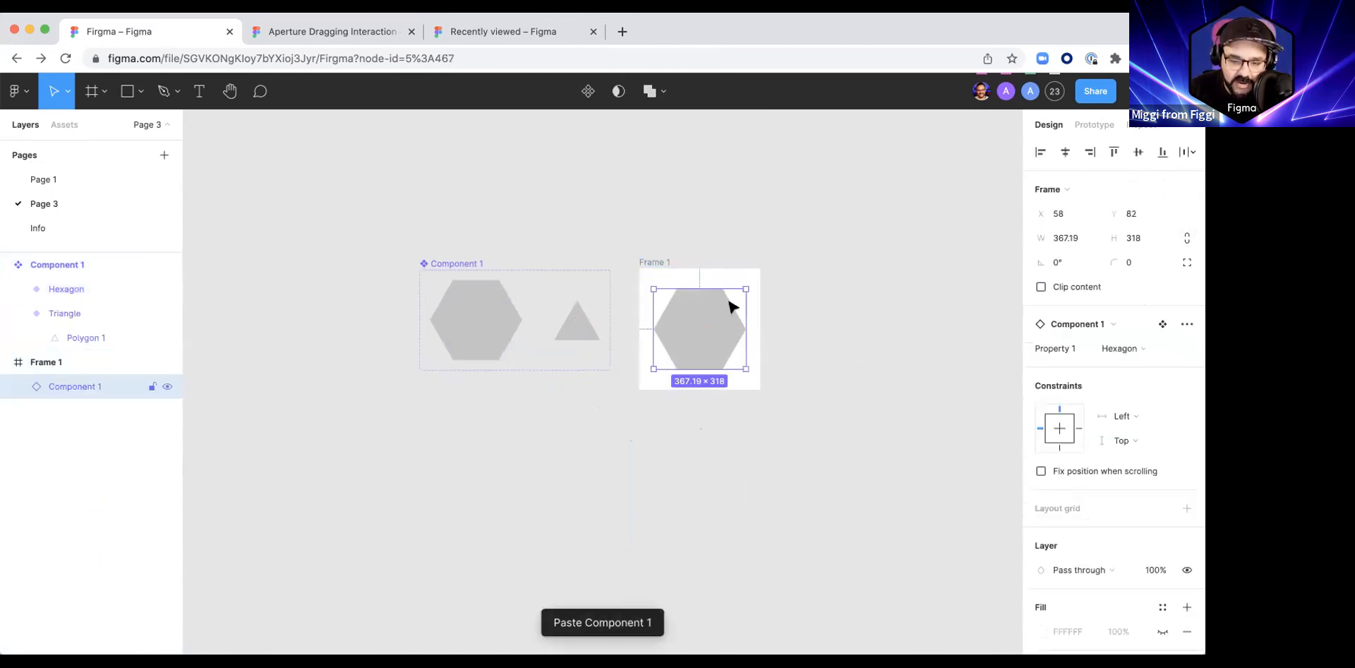
scroll(514, 362, left, 1)
scroll(557, 361, up, 5)
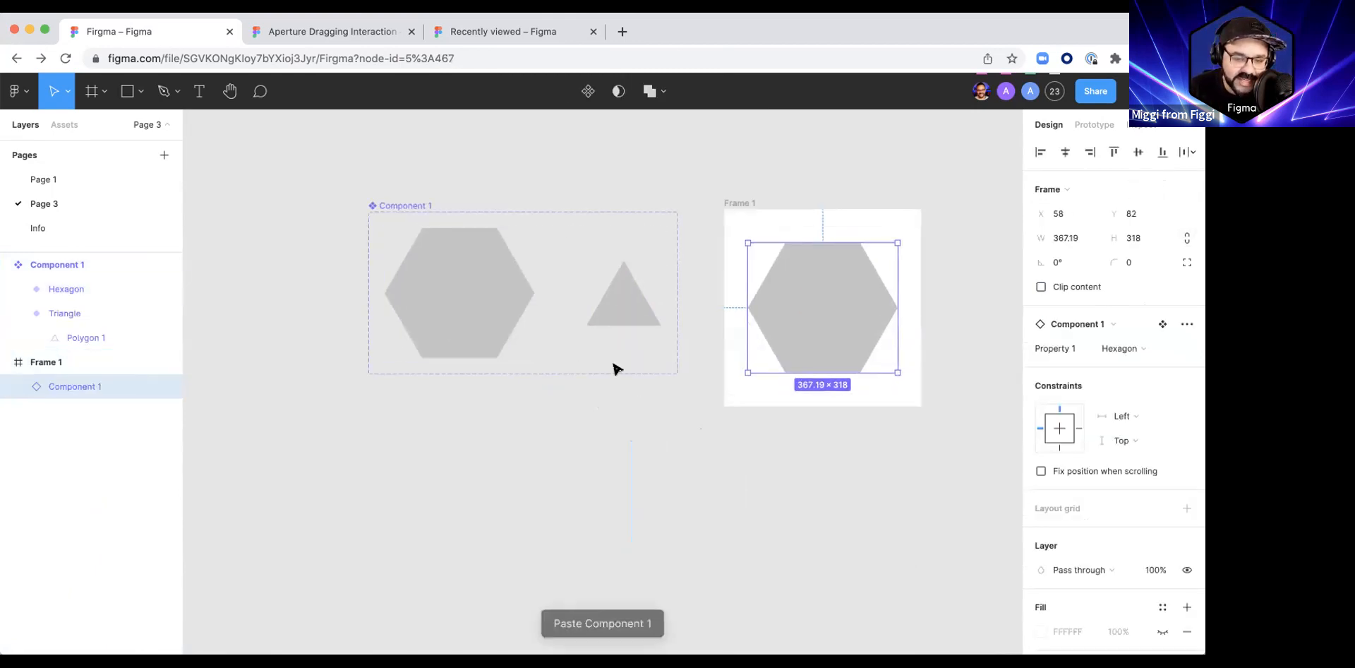
Step: Rename the component set as Set
double_click(414, 205)
text(Set)
key(Return)
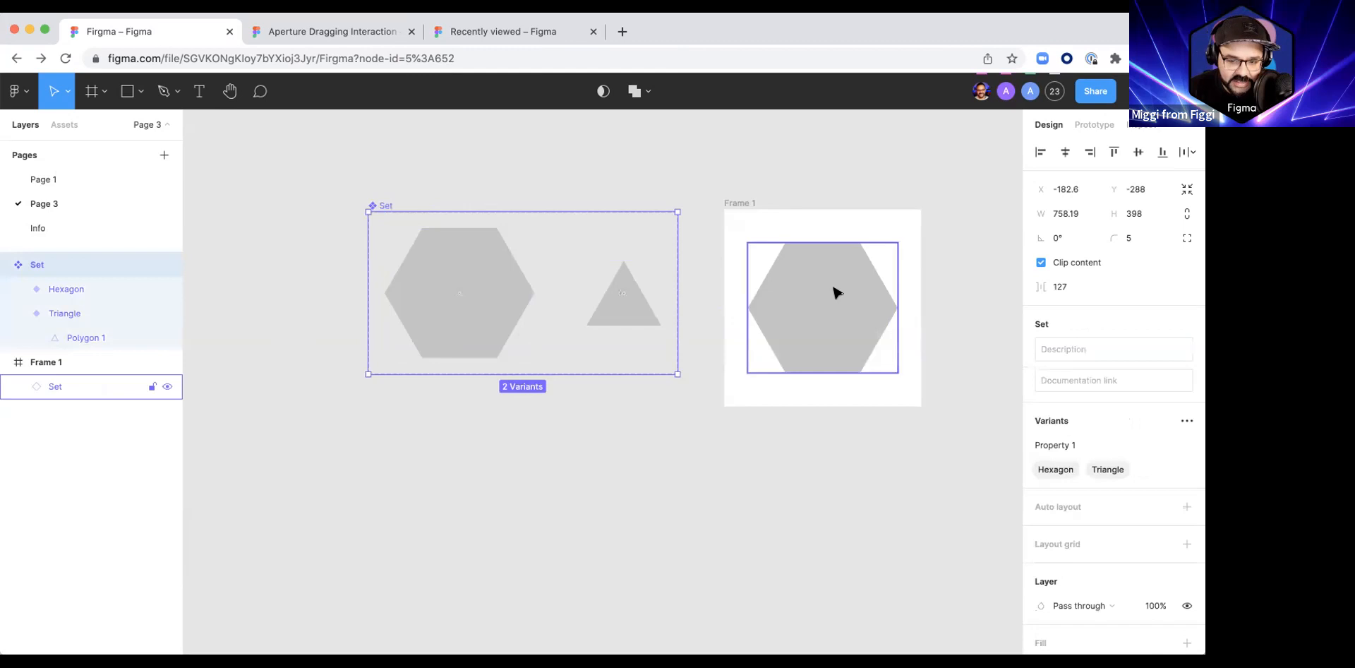
Step: Duplicate the Set component set together with Frame 1 directly below the originals
scroll(723, 384, down, 4)
drag(677, 480, 623, 430)
drag(378, 190, 880, 430)
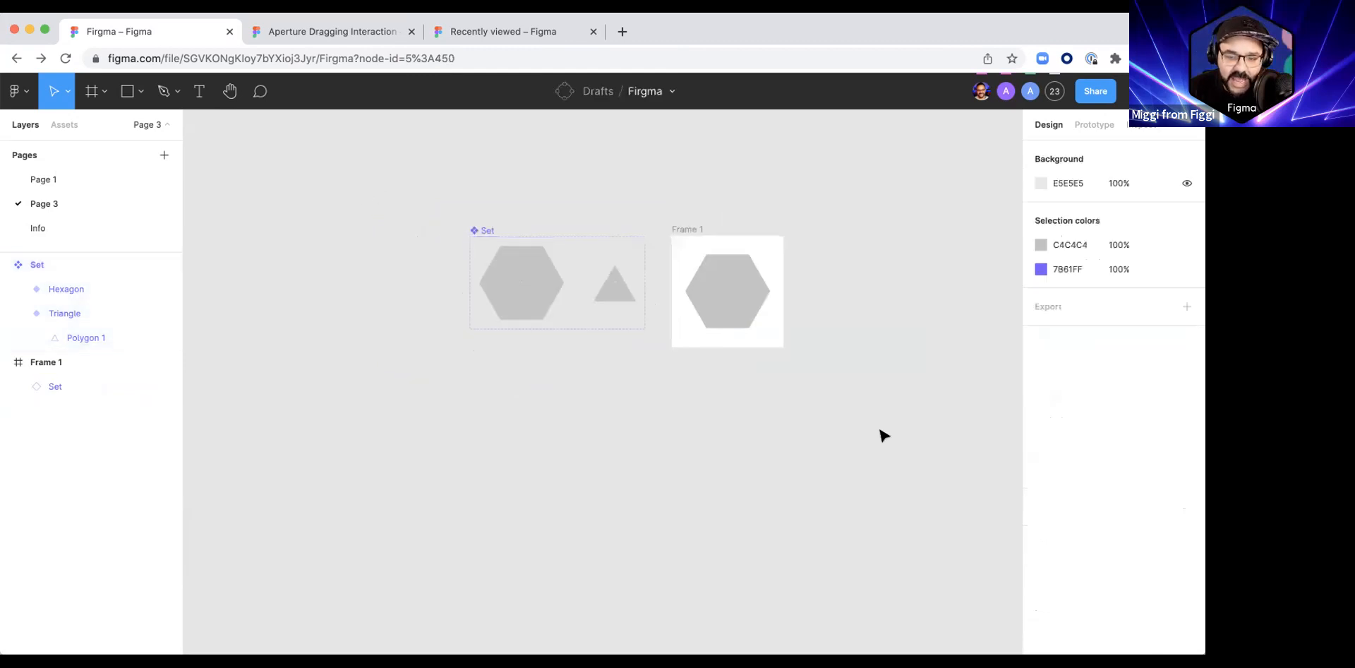
drag(532, 254, 523, 417)
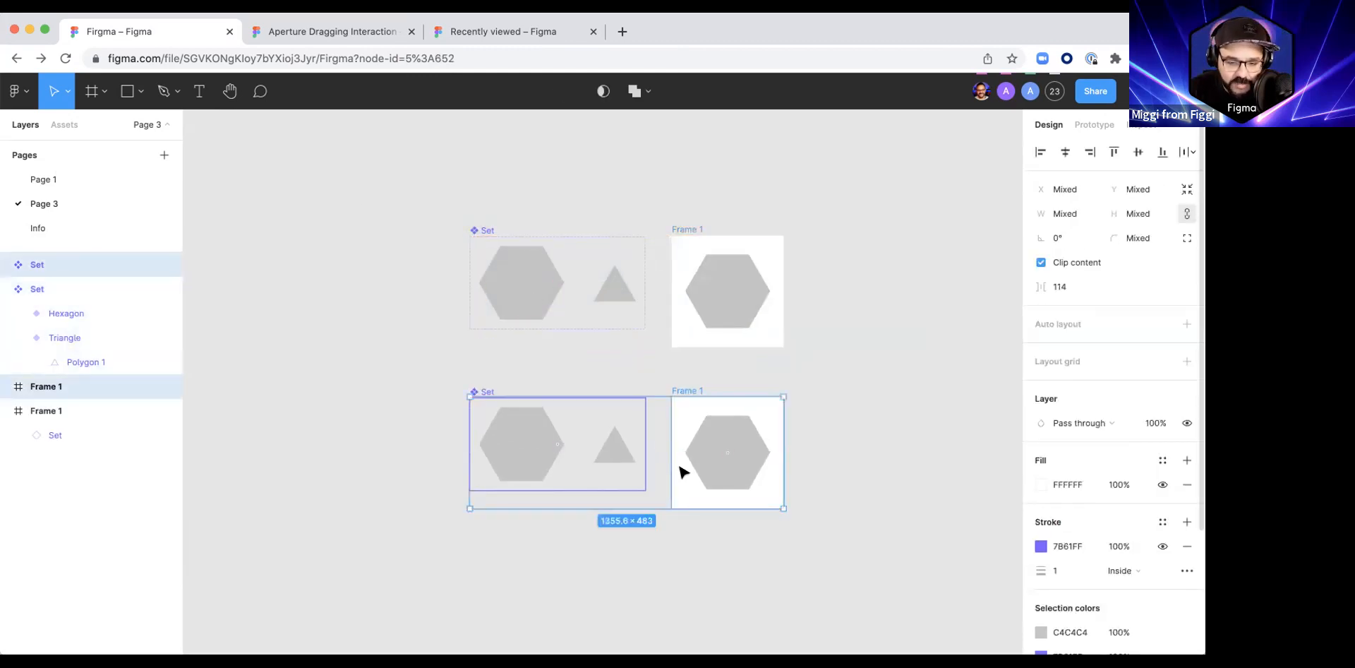
Step: Move the polygon in the duplicated set's Triangle variant to X -92, and duplicate that set and its frame below
super+click(612, 457)
drag(613, 458, 592, 456)
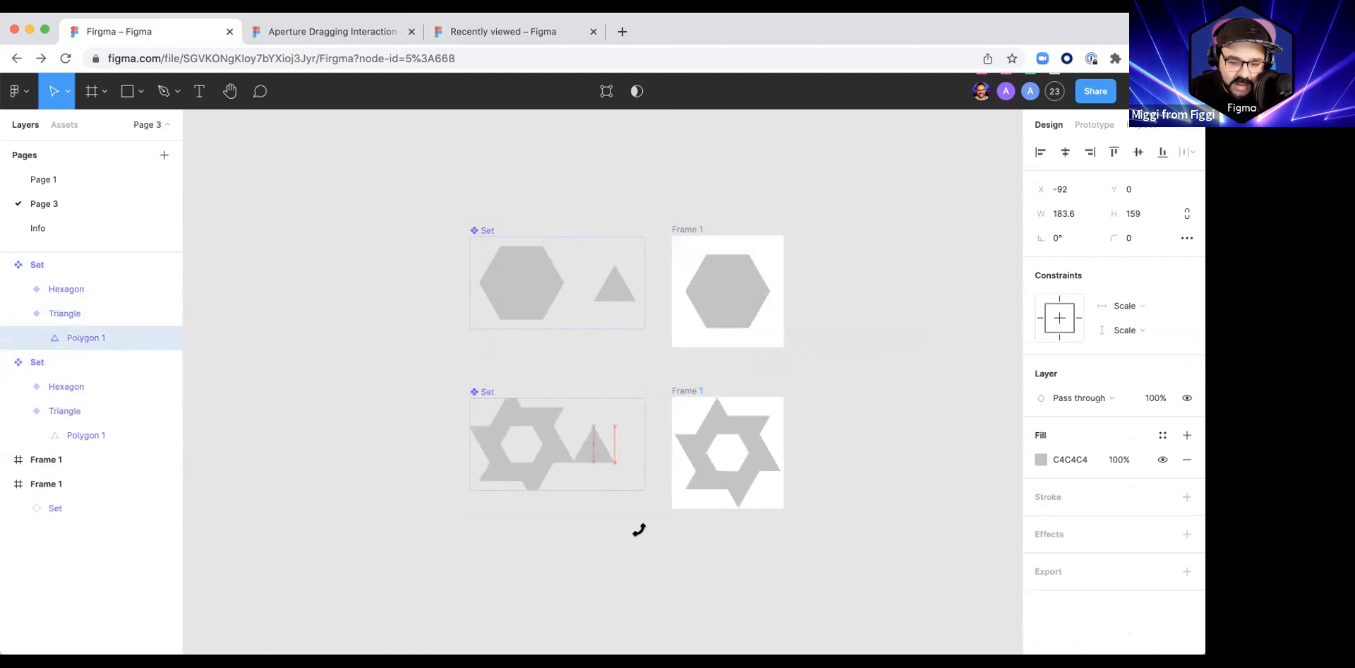
drag(443, 364, 841, 570)
drag(597, 528, 658, 578)
scroll(563, 473, down, 2)
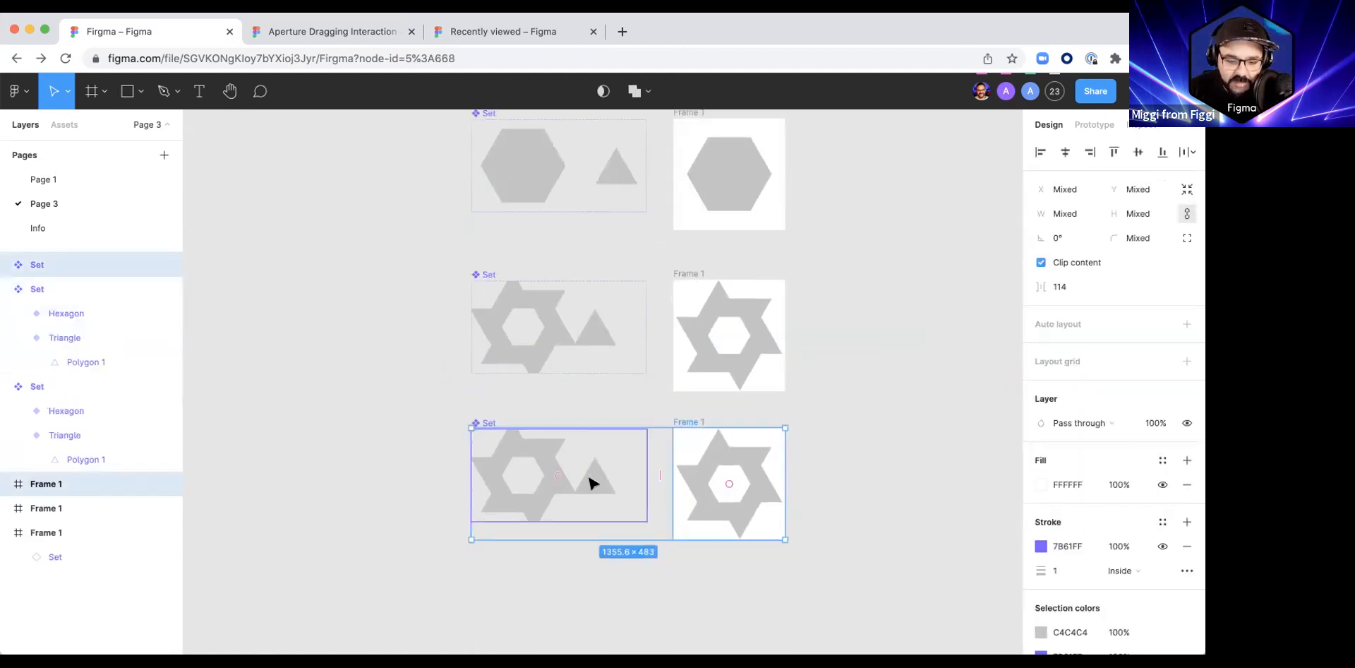
Step: Try moving the third set's polygon to X 53, Y 56, and undo everything back to the two identical set-and-frame rows
super+click(591, 482)
drag(599, 477, 635, 499)
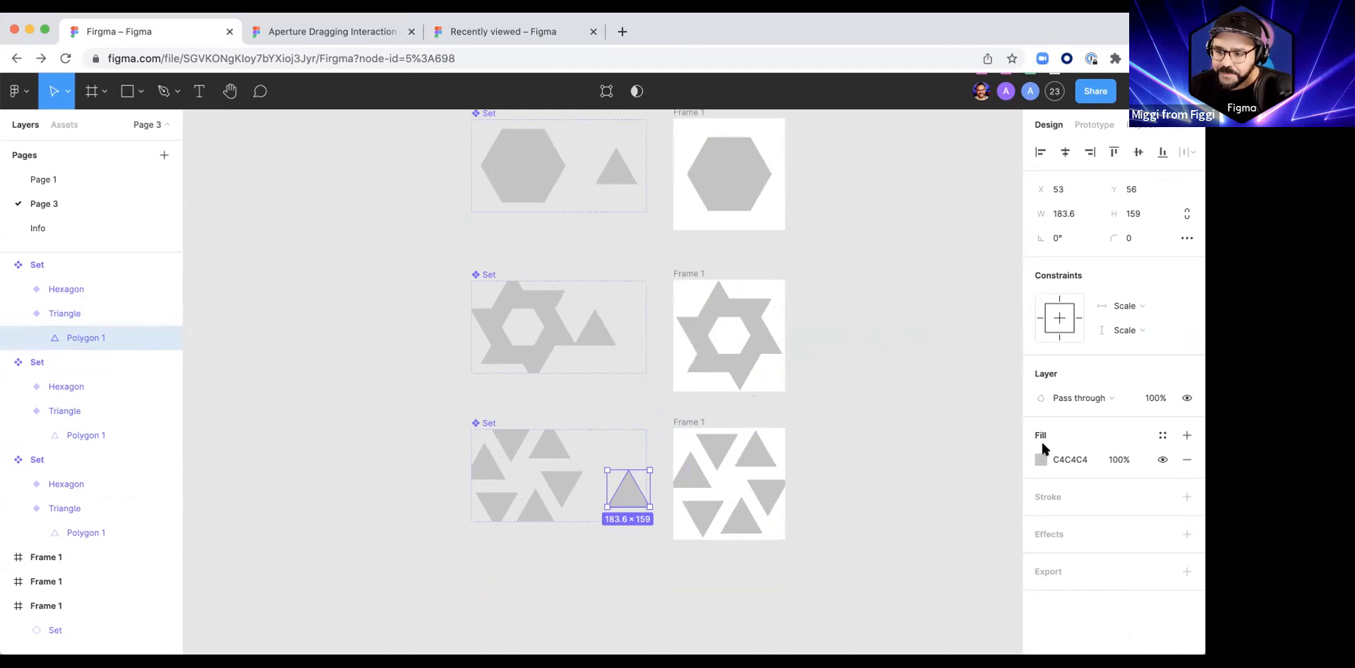
scroll(862, 444, down, 3)
scroll(862, 444, right, 2)
key(super+z)
key(super+z)
key(super+z)
key(super+z)
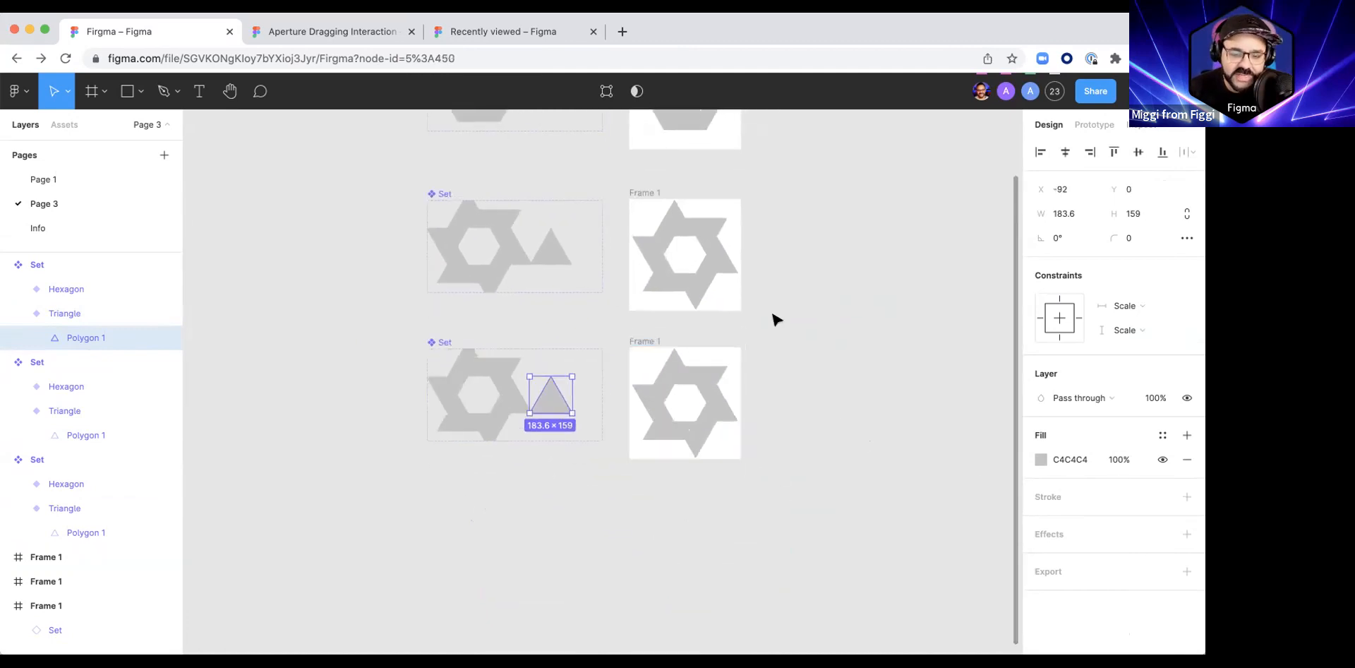
scroll(795, 448, up, 5)
key(super+z)
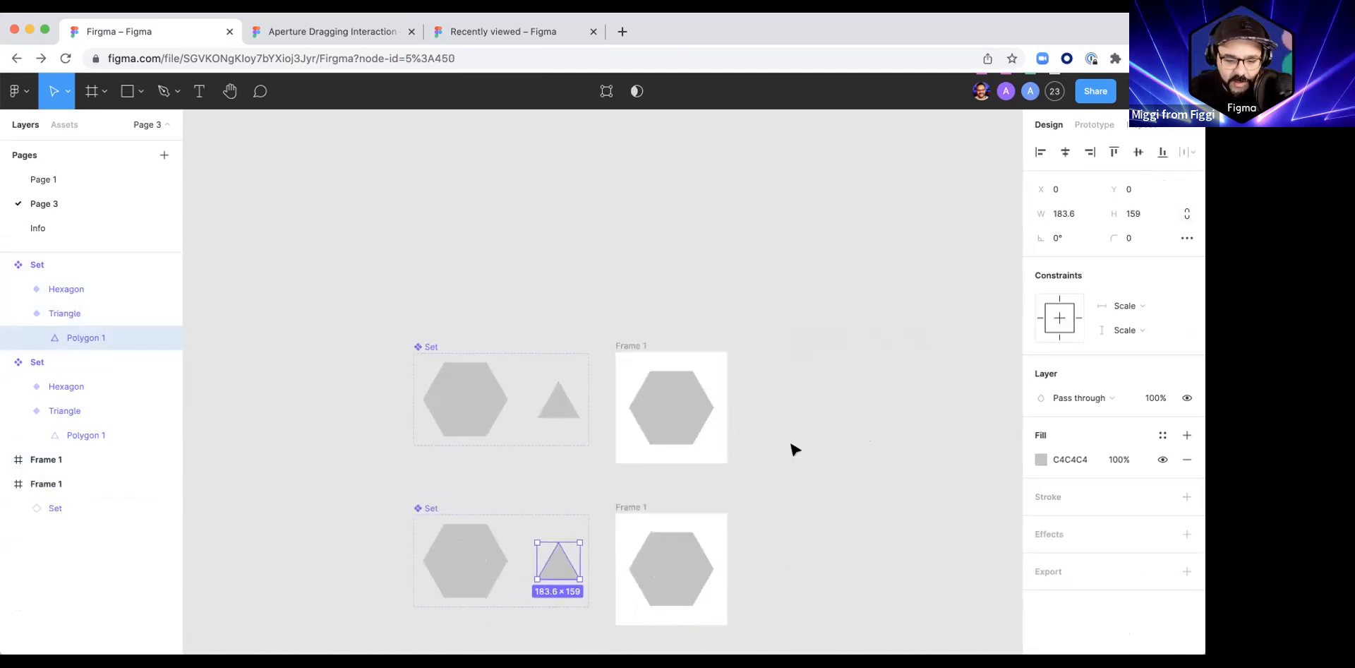
key(super+z)
scroll(798, 458, down, 3)
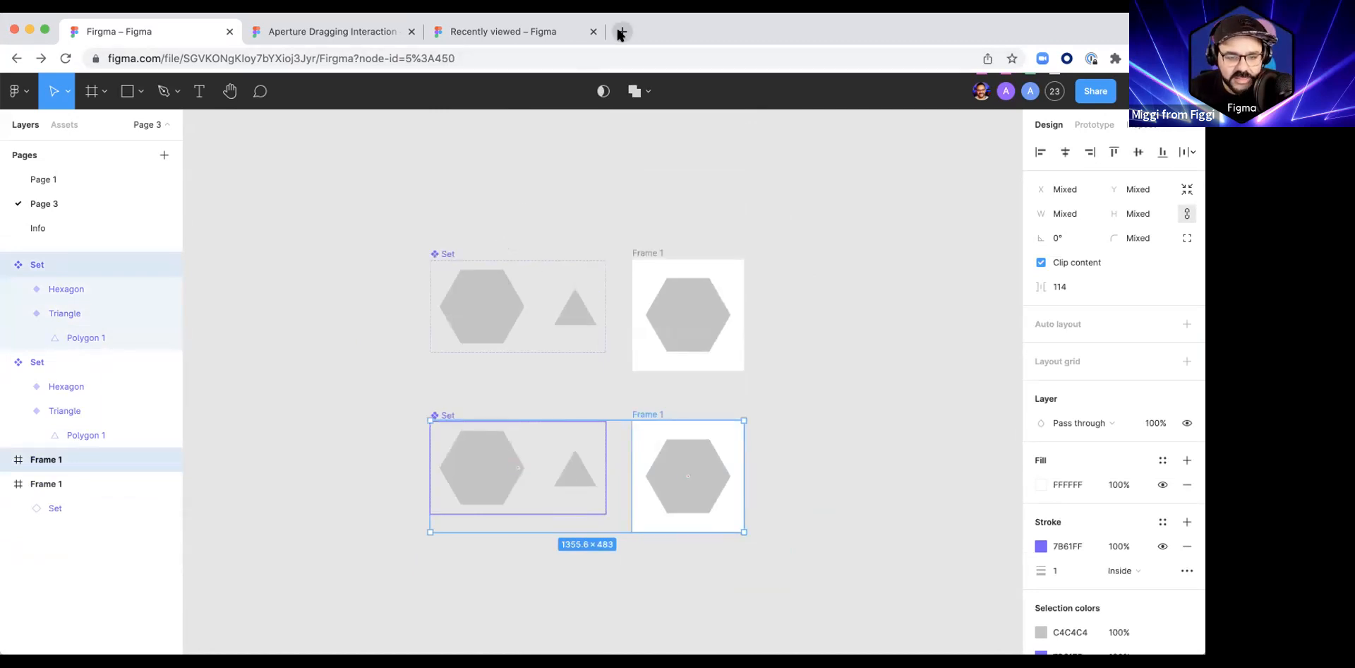
Step: Fetch the link to the Instagram post about bug walk cycles from another app and open it in a new browser tab
key(super+Tab)
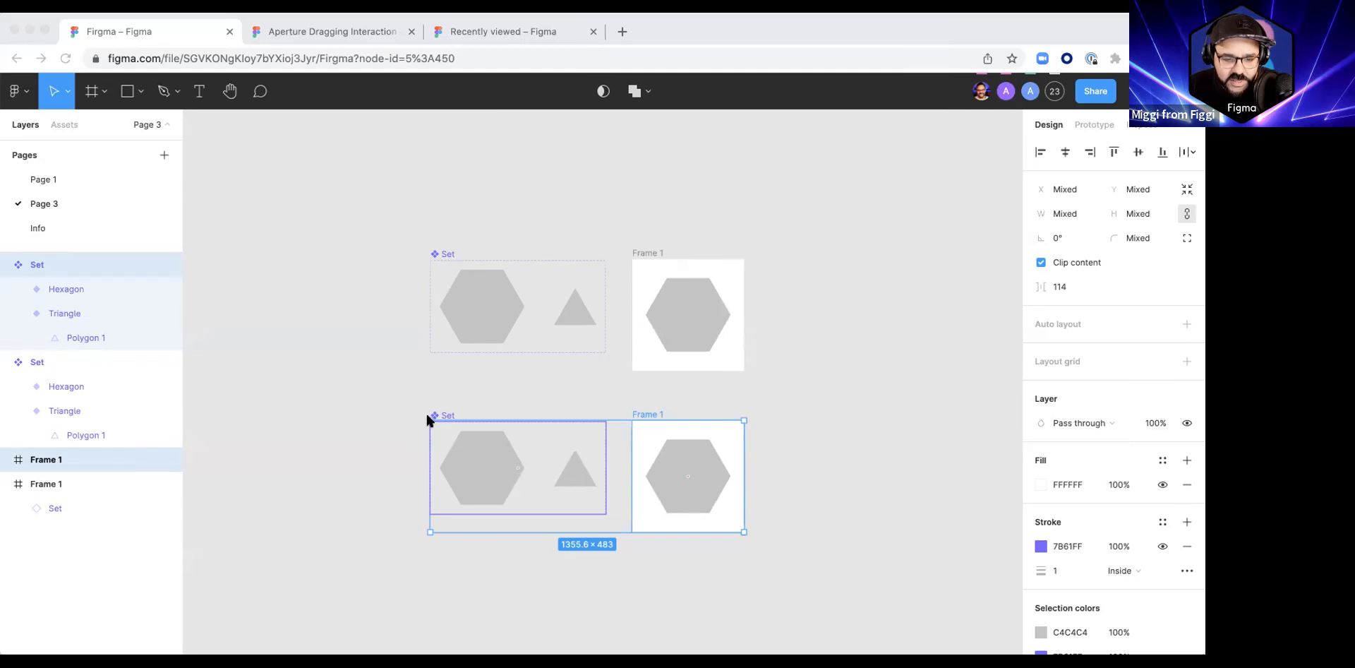
click(469, 58)
key(super+v)
key(Escape)
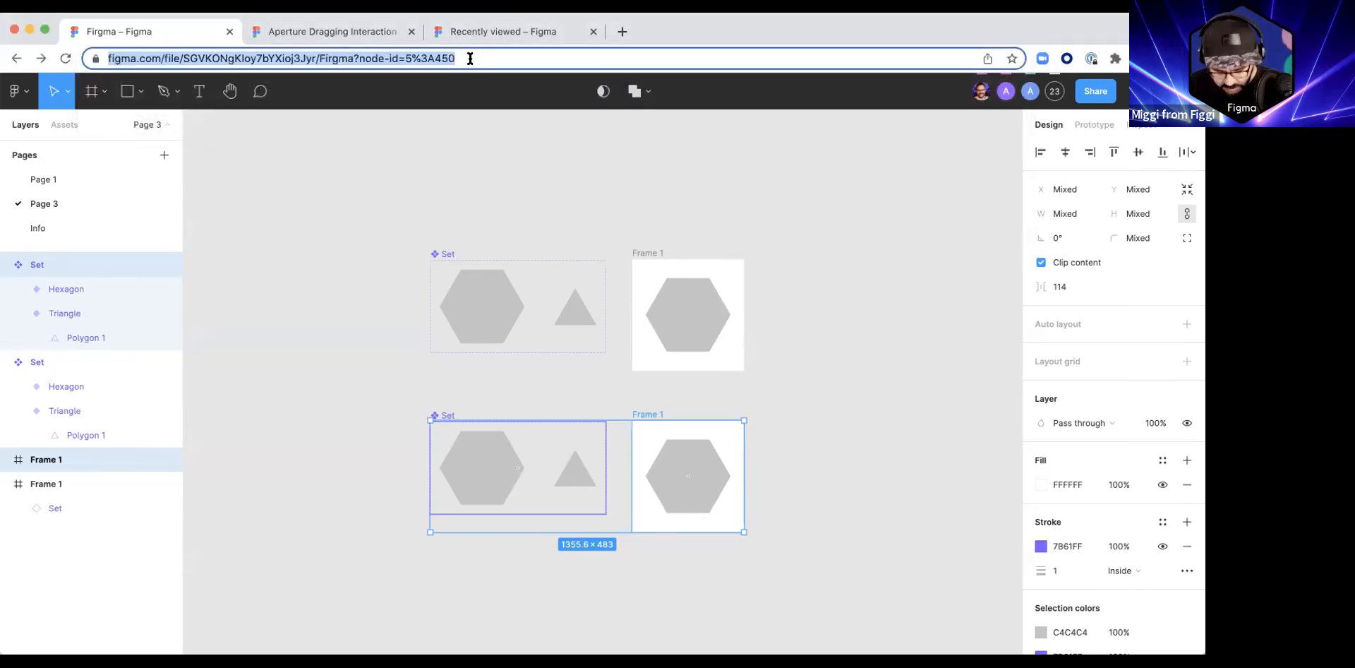
key(super+t)
key(super+v)
key(Return)
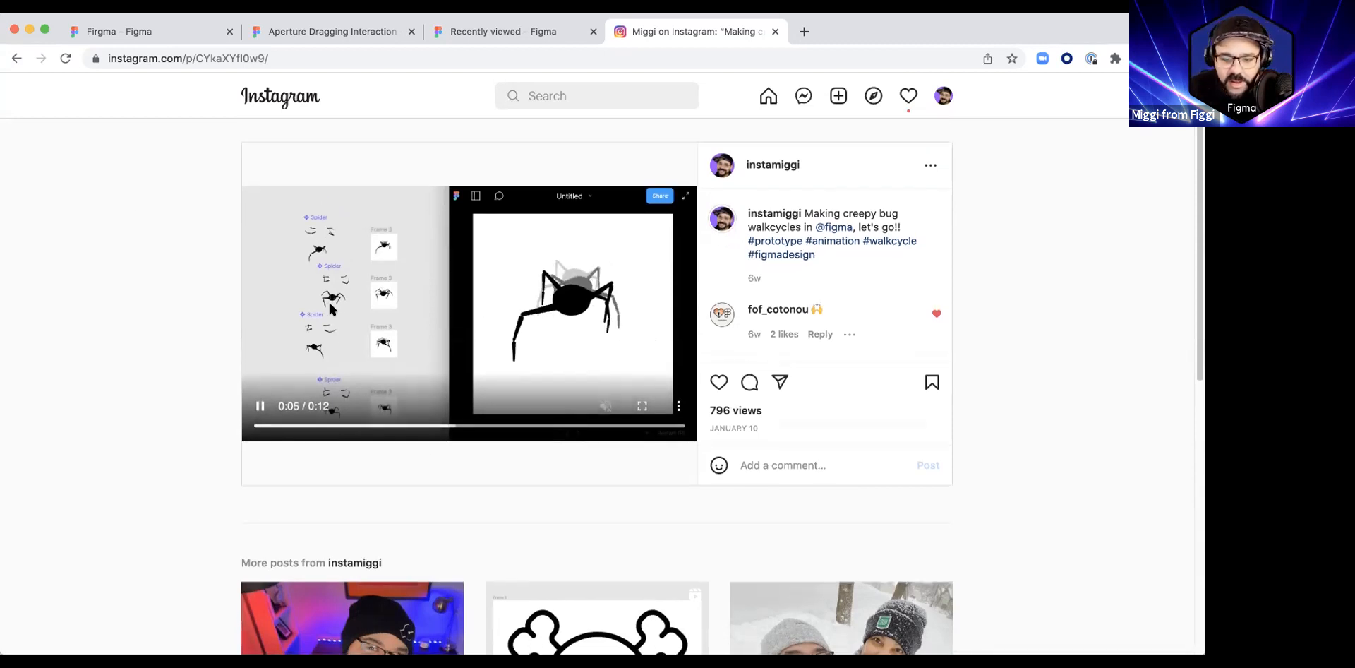
Step: Leave the Instagram post, switch to the other app for the next post's link, and close the blank browser tab
click(16, 58)
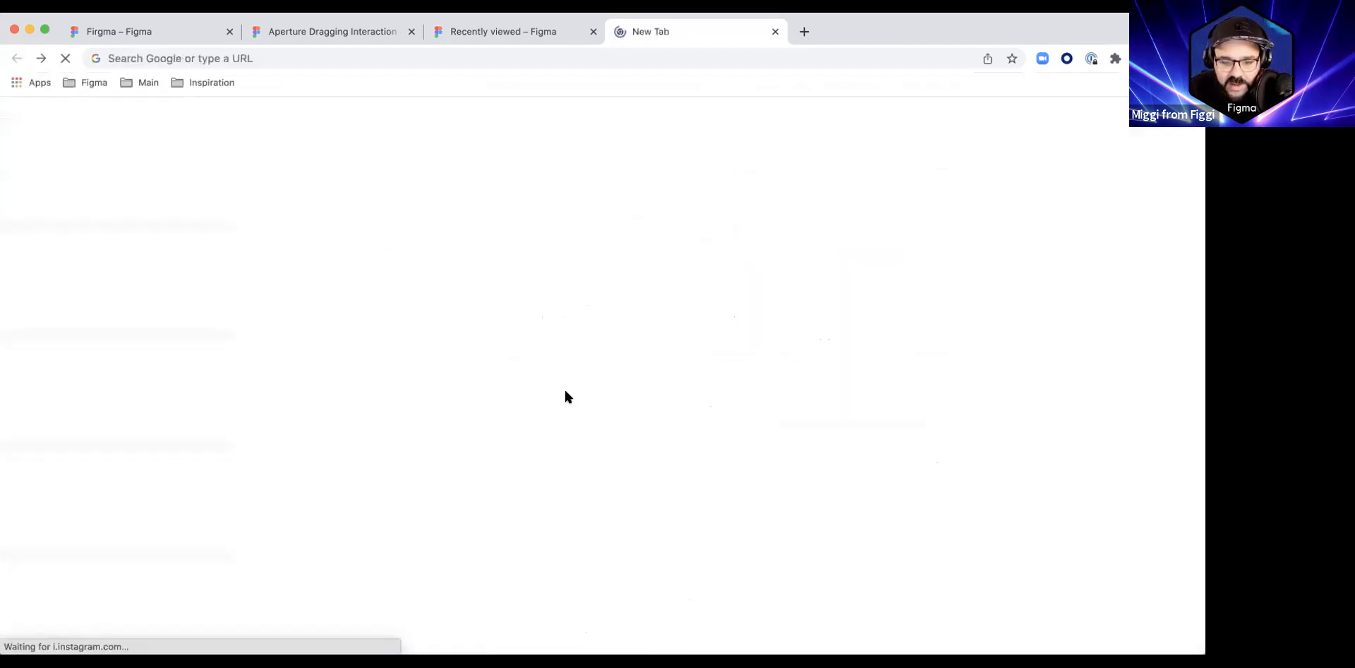
key(super+Tab)
click(396, 202)
key(super+Tab)
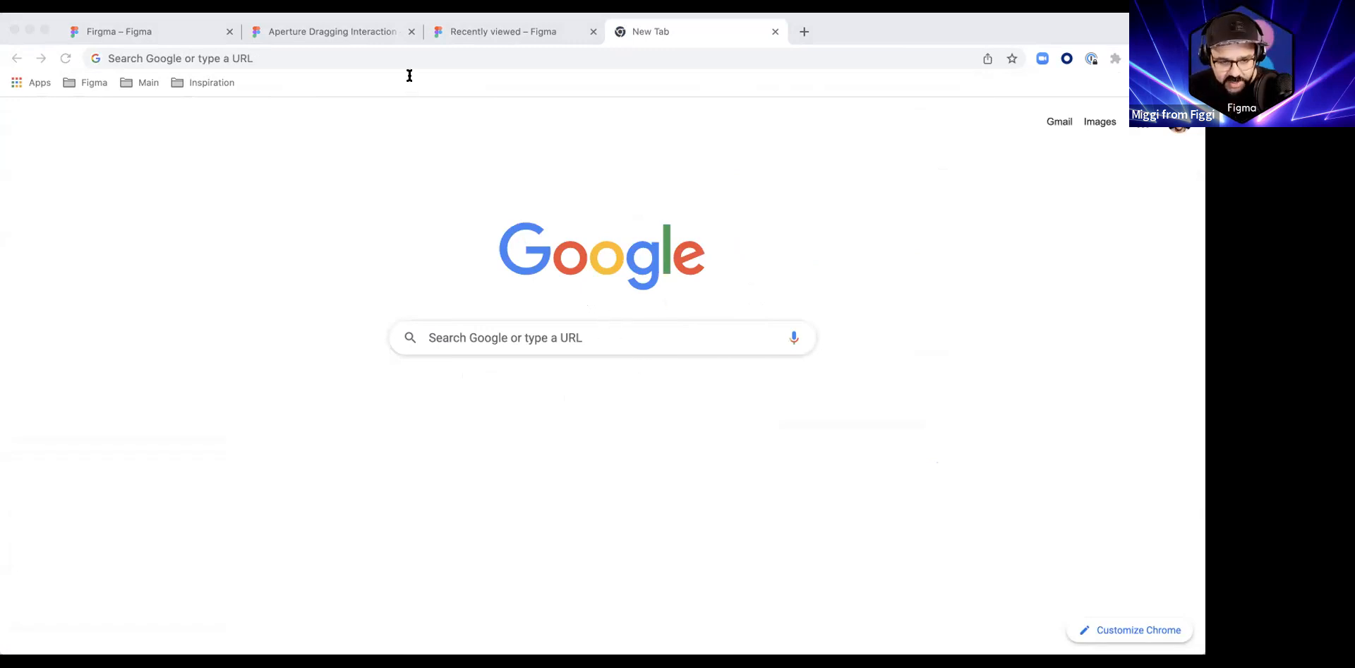
click(810, 24)
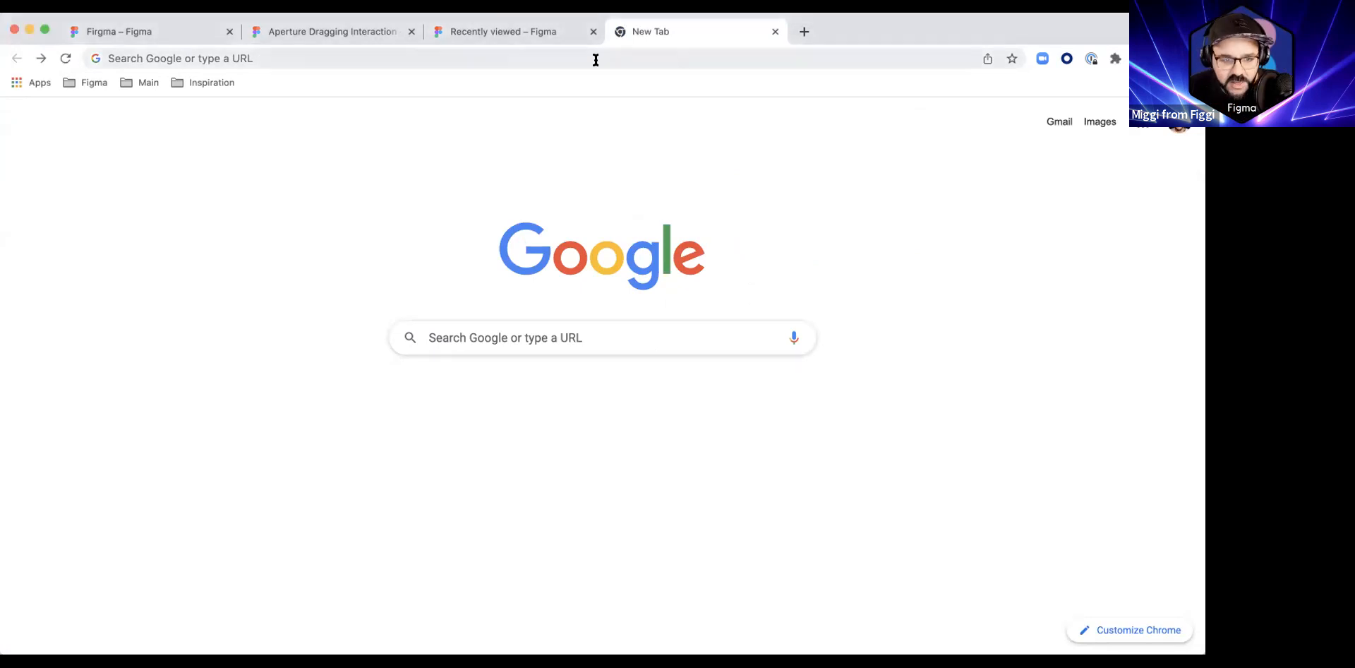
key(super+w)
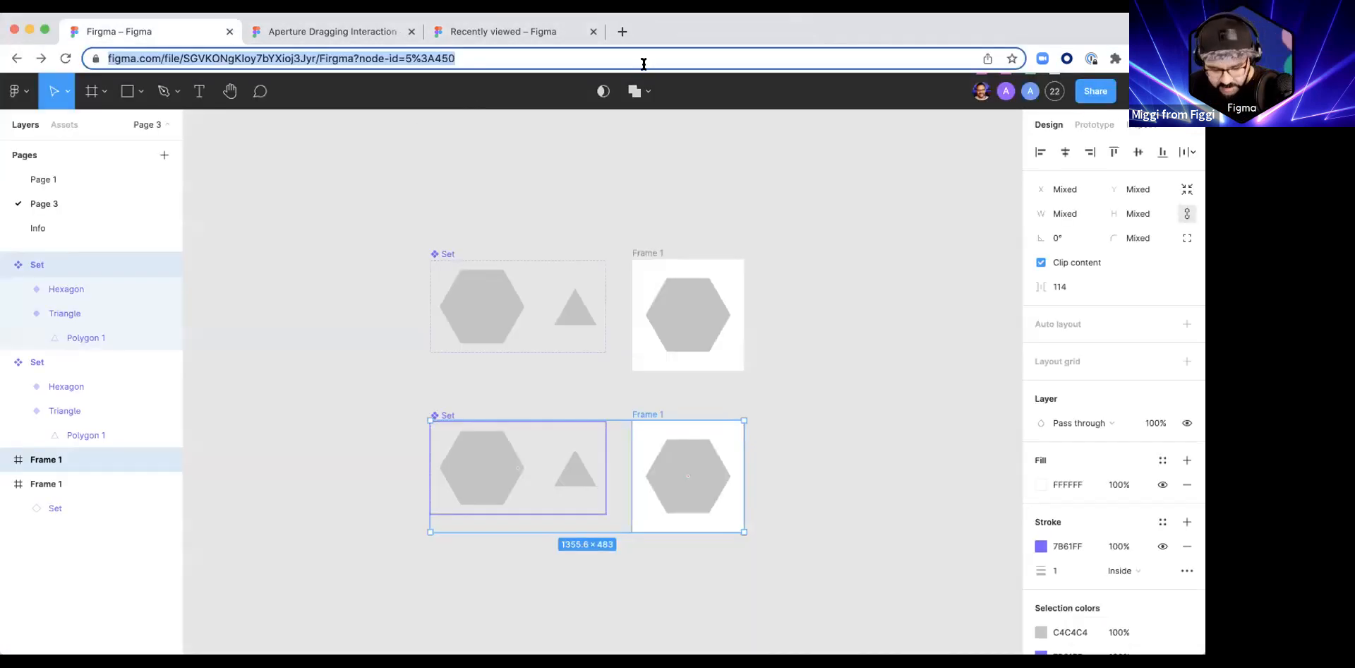
Step: Open the Instagram post about spider calisthenics in a new tab to view it, and close the tab again
key(super+t)
key(super+v)
key(Return)
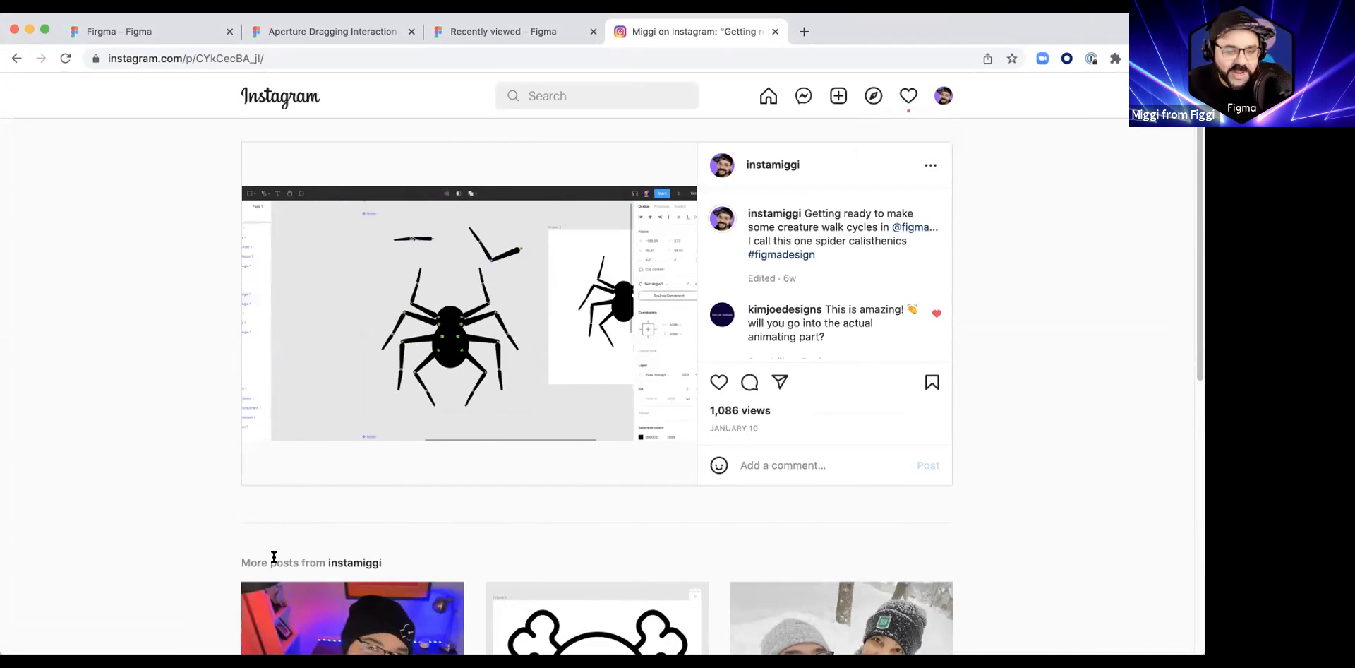
key(super+w)
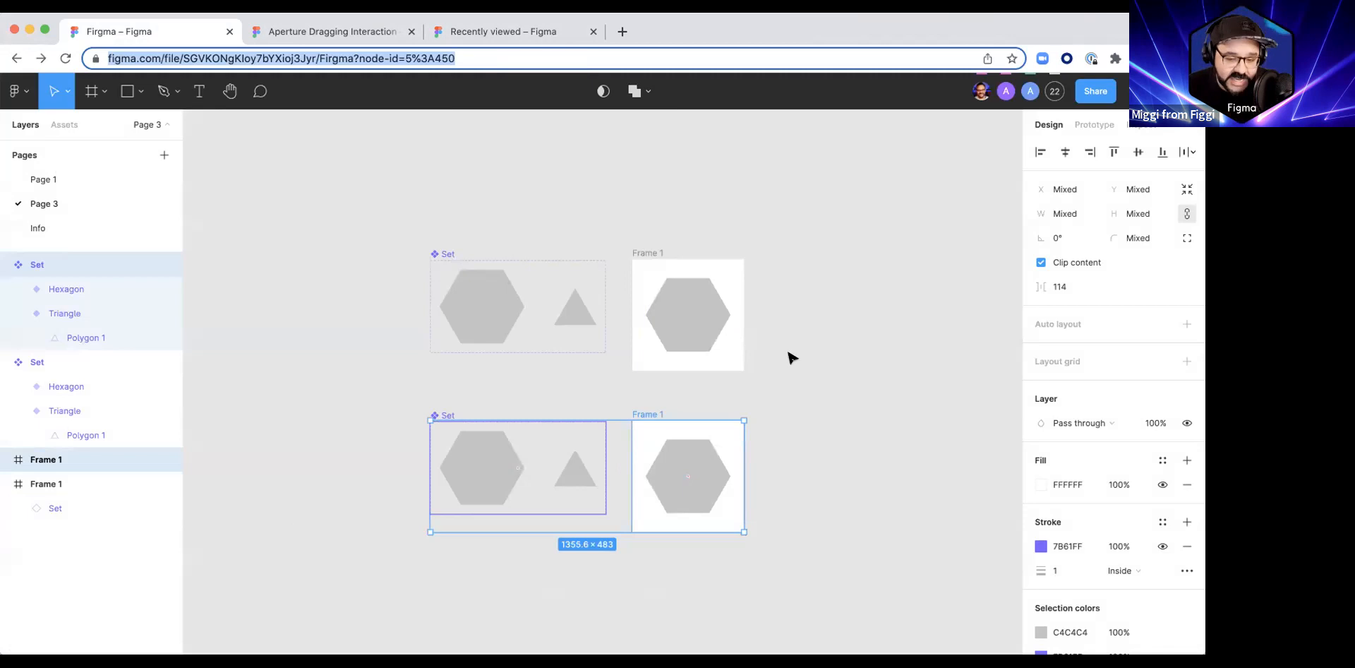
key(BackSpace)
Step: Add a black 000000 inside stroke of width 1 to the polygons in both sets' Triangle variants
click(756, 361)
drag(805, 387, 747, 345)
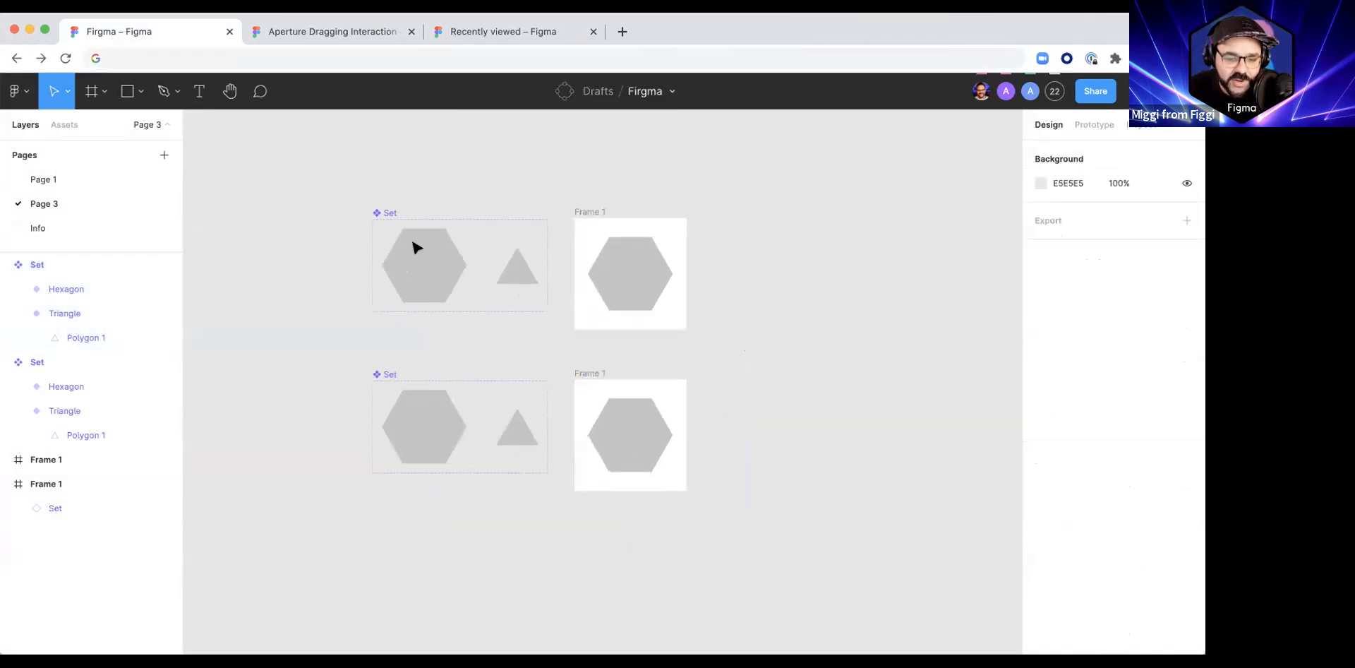
click(416, 247)
click(526, 272)
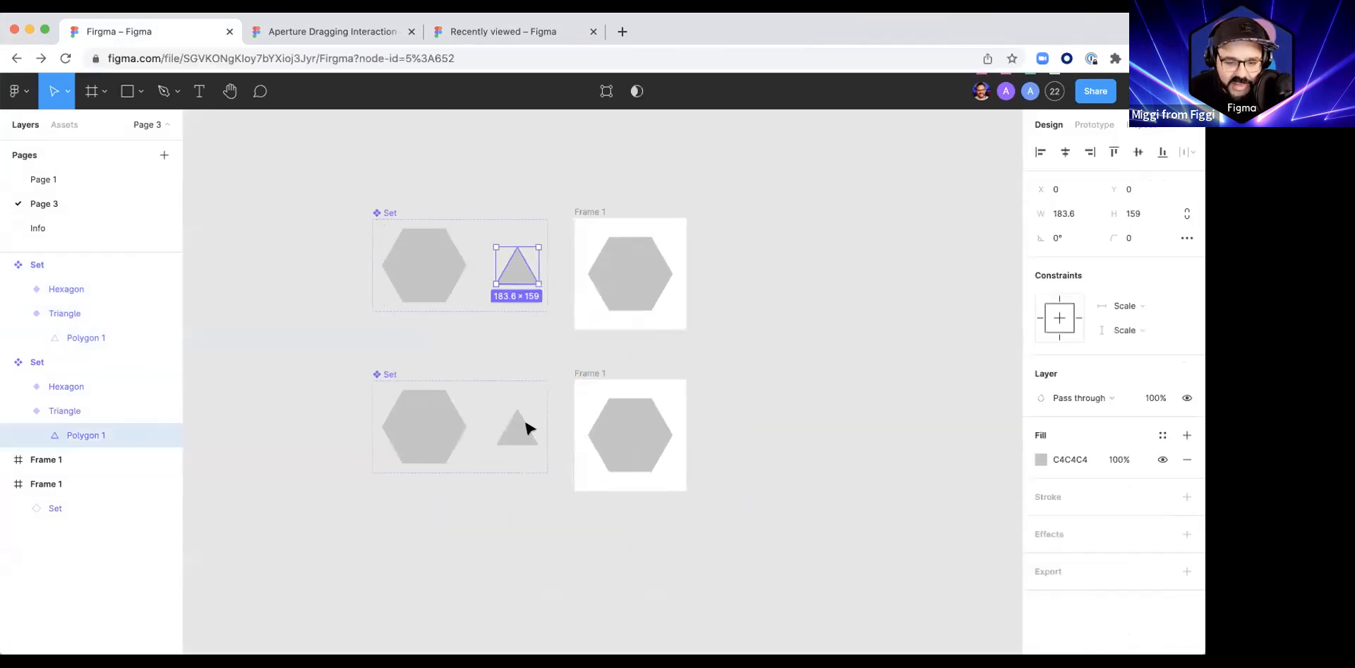
shift+click(526, 427)
click(1039, 497)
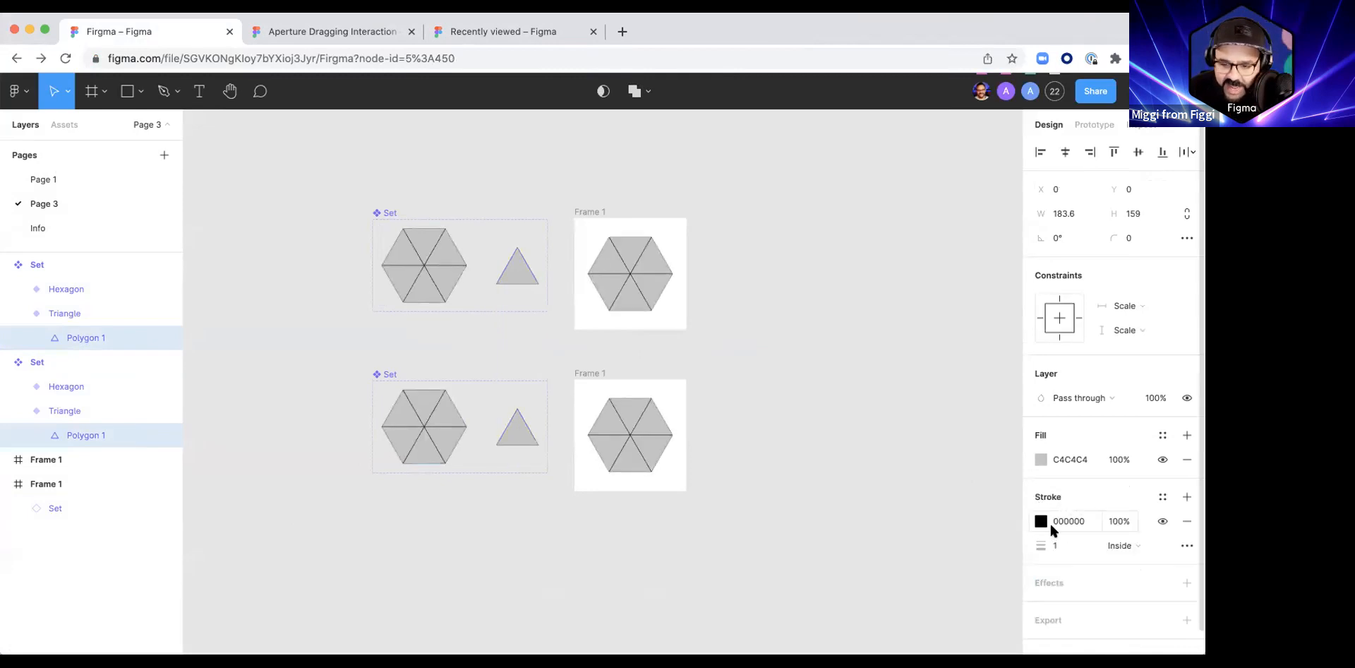
Step: Change the stroke of the polygons in both Triangle variants to centered, white FFFFFF, with a width of 10
click(1127, 547)
click(1140, 527)
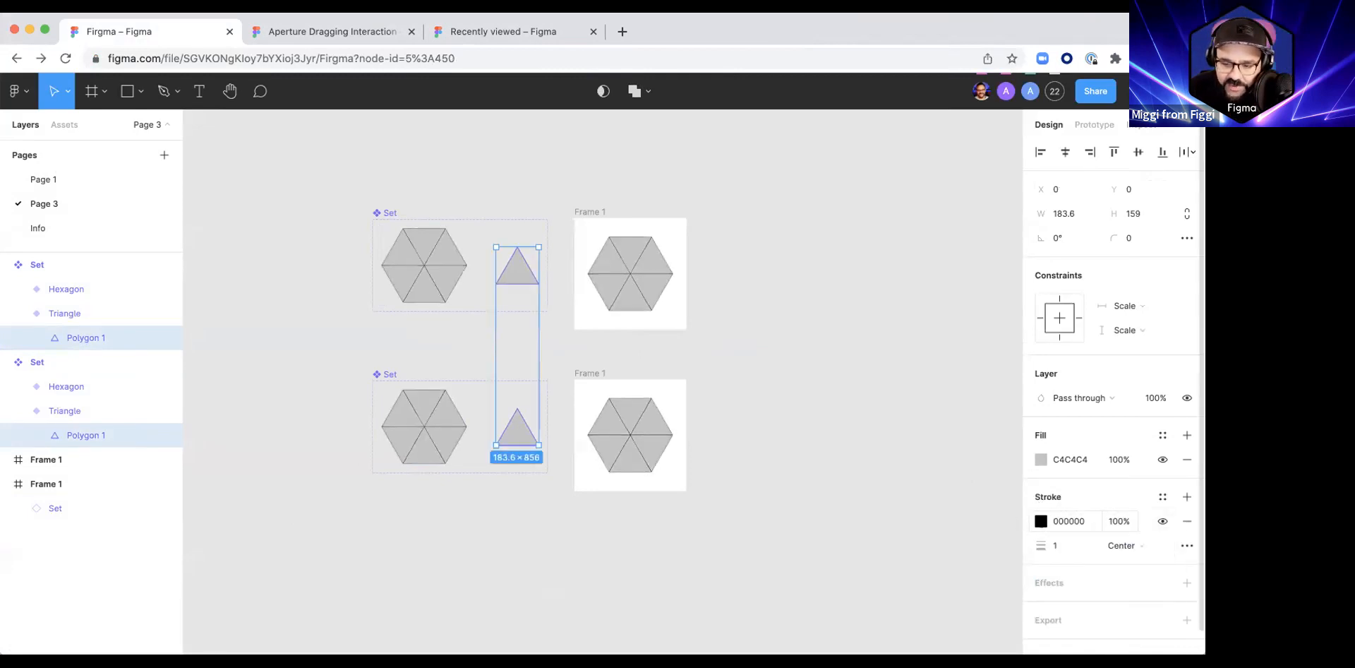
click(1041, 521)
click(893, 289)
drag(875, 276, 835, 266)
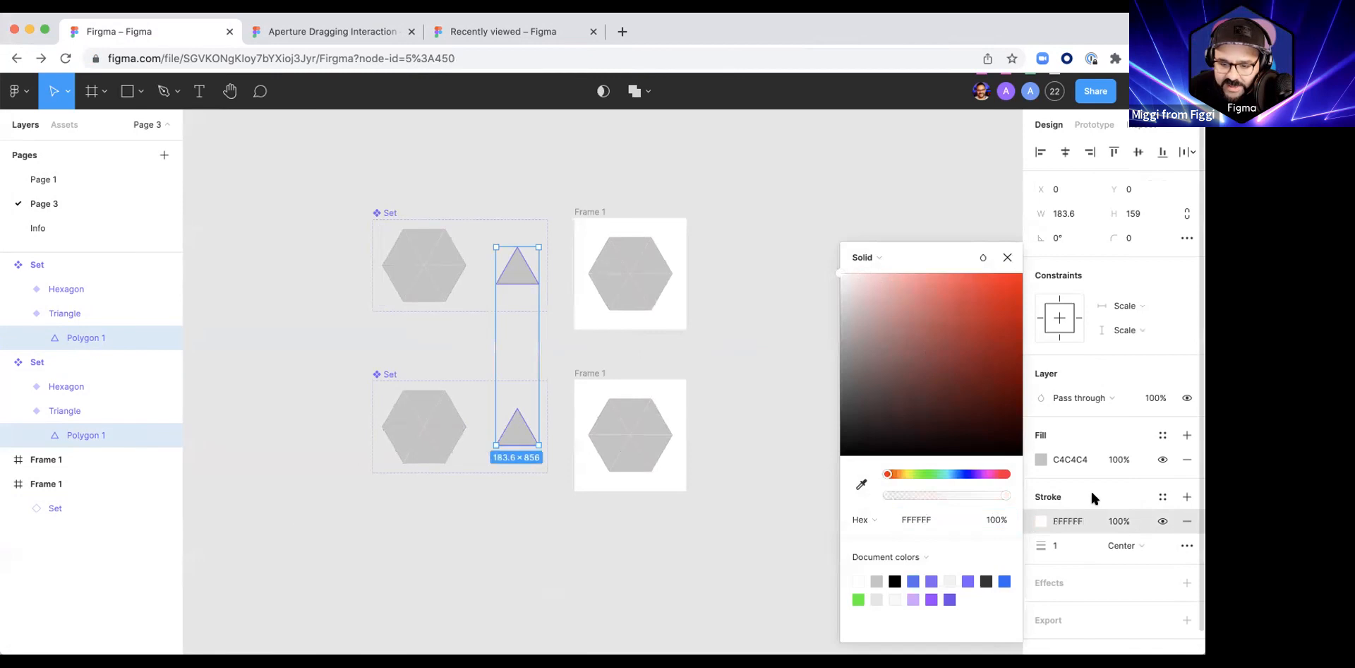
drag(1049, 544, 1053, 546)
click(669, 462)
click(754, 391)
Step: Delete the lower copy of the component set together with its frame
scroll(705, 389, left, 4)
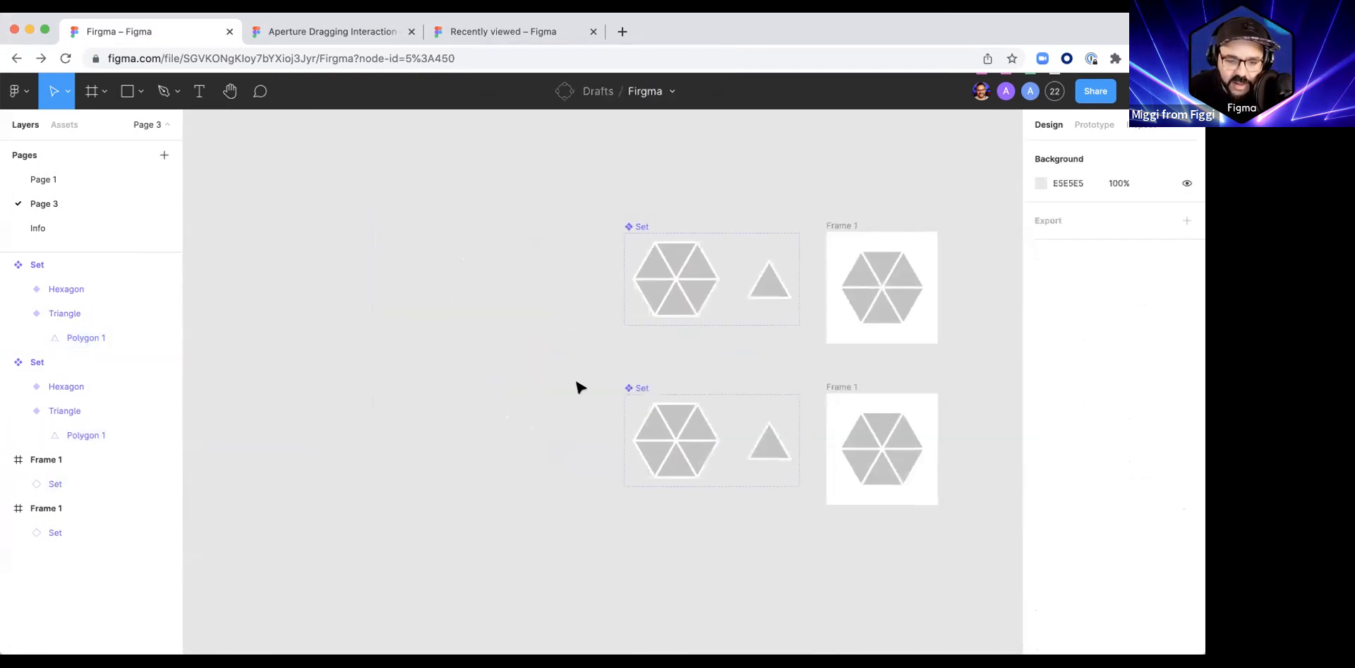
drag(588, 354, 961, 541)
key(Delete)
Step: Draw a 266 by 266 circle over the hexagon inside the Hexagon variant
drag(887, 435, 727, 539)
scroll(468, 457, down, 1)
scroll(471, 459, up, 5)
scroll(469, 458, right, 3)
scroll(469, 457, up, 2)
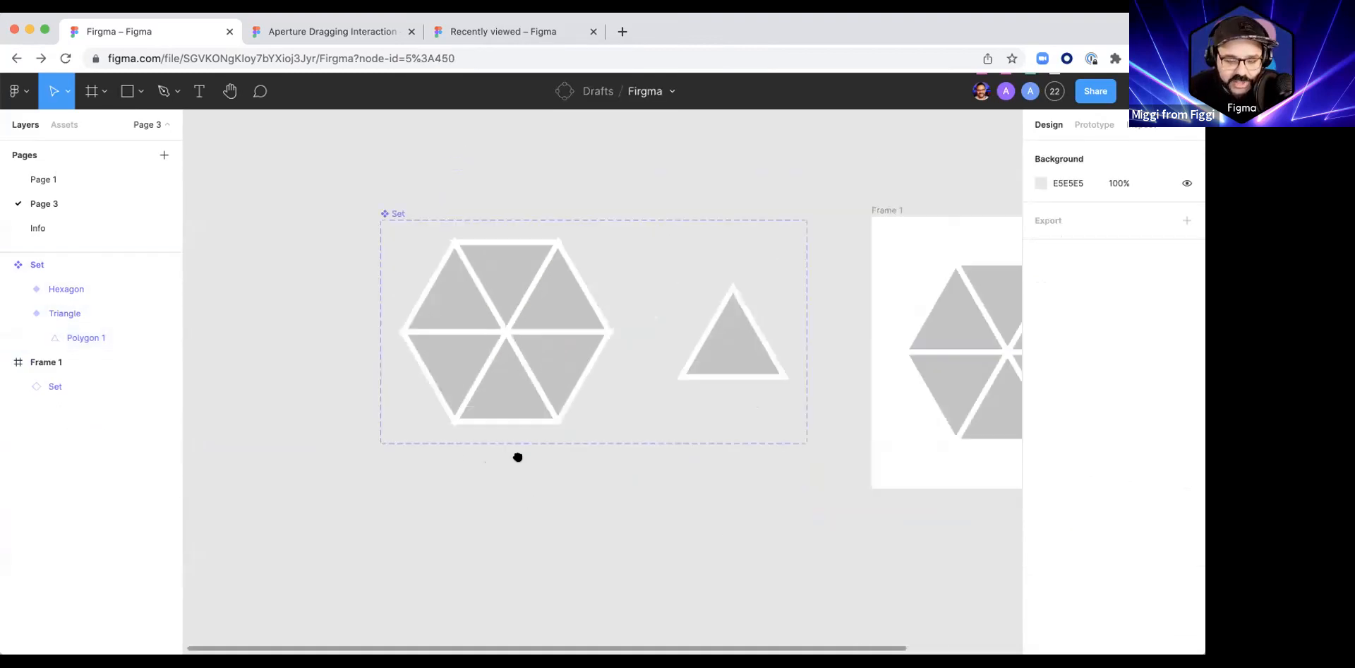
key(o)
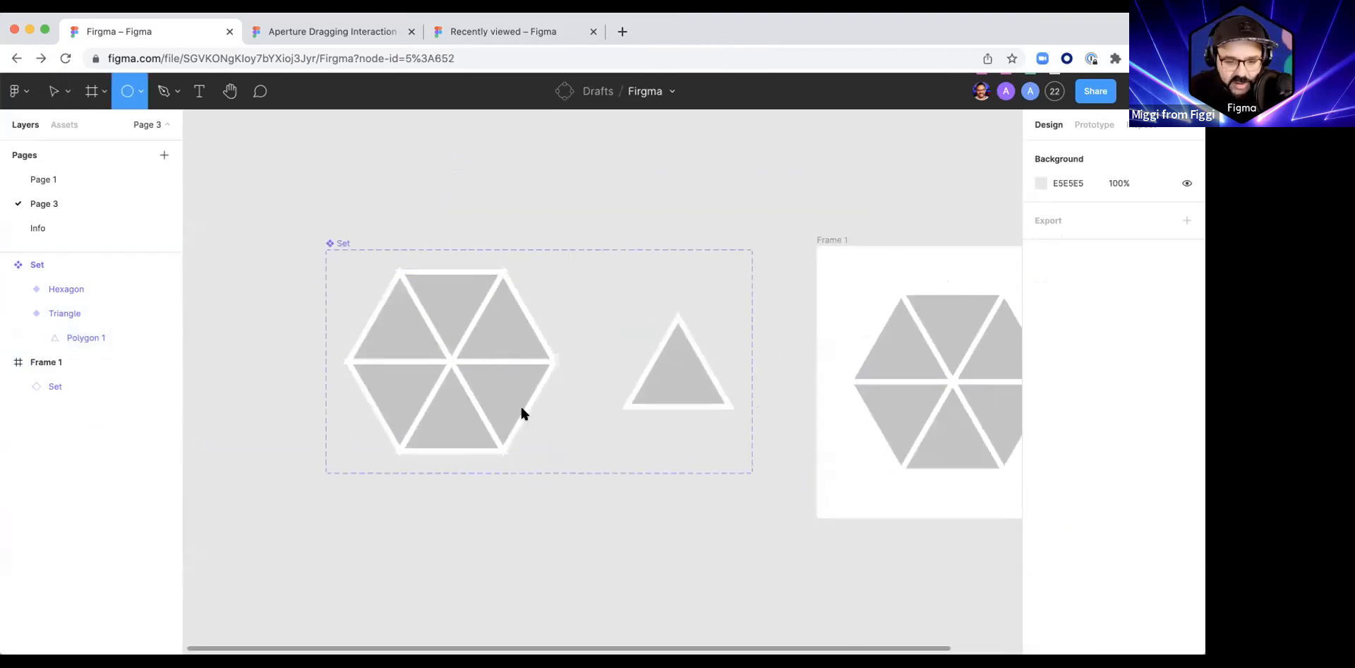
drag(377, 290, 527, 439)
Step: Fill the circle with green 0CFFA7 and center it on the hexagon at X 51, Y 26
click(1040, 459)
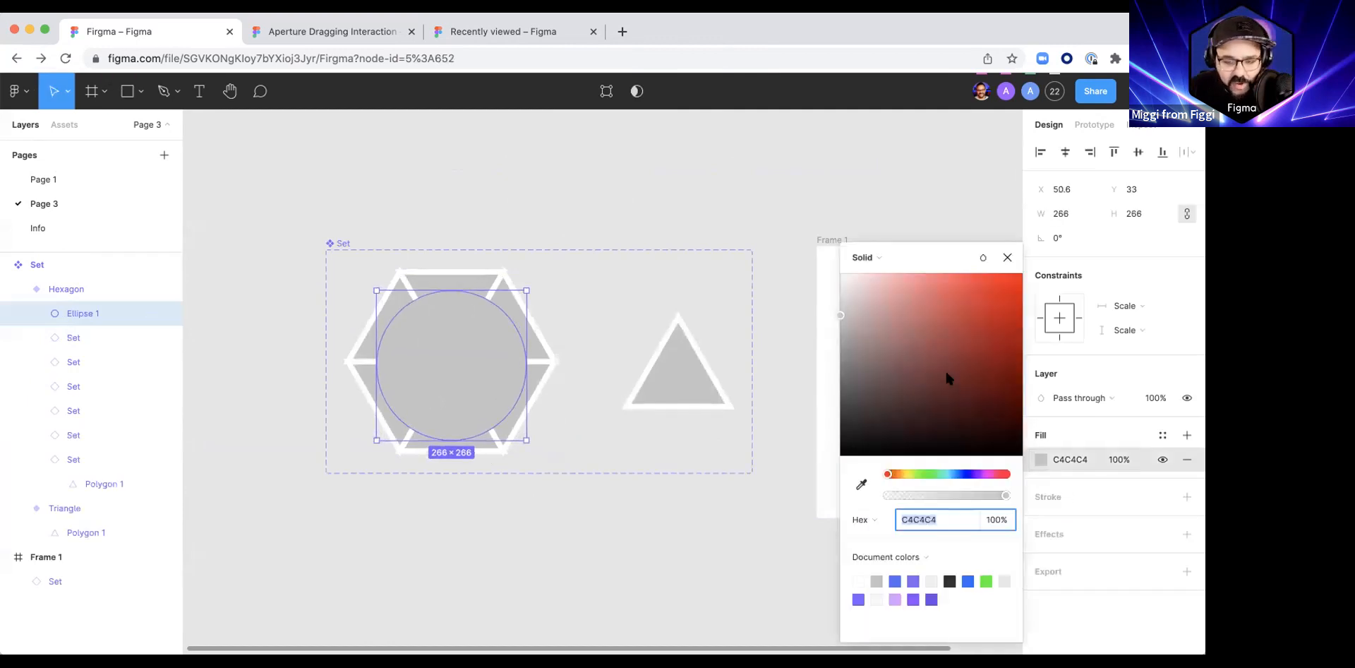
drag(927, 476, 939, 475)
click(987, 286)
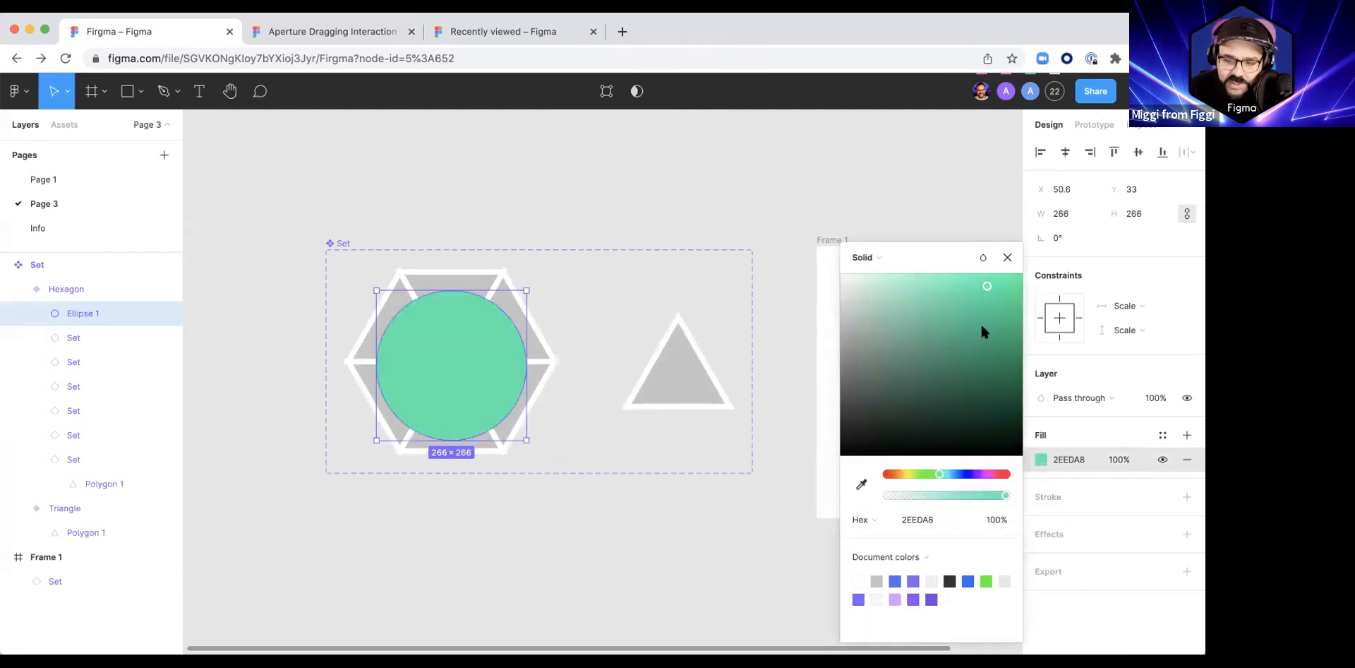
click(444, 363)
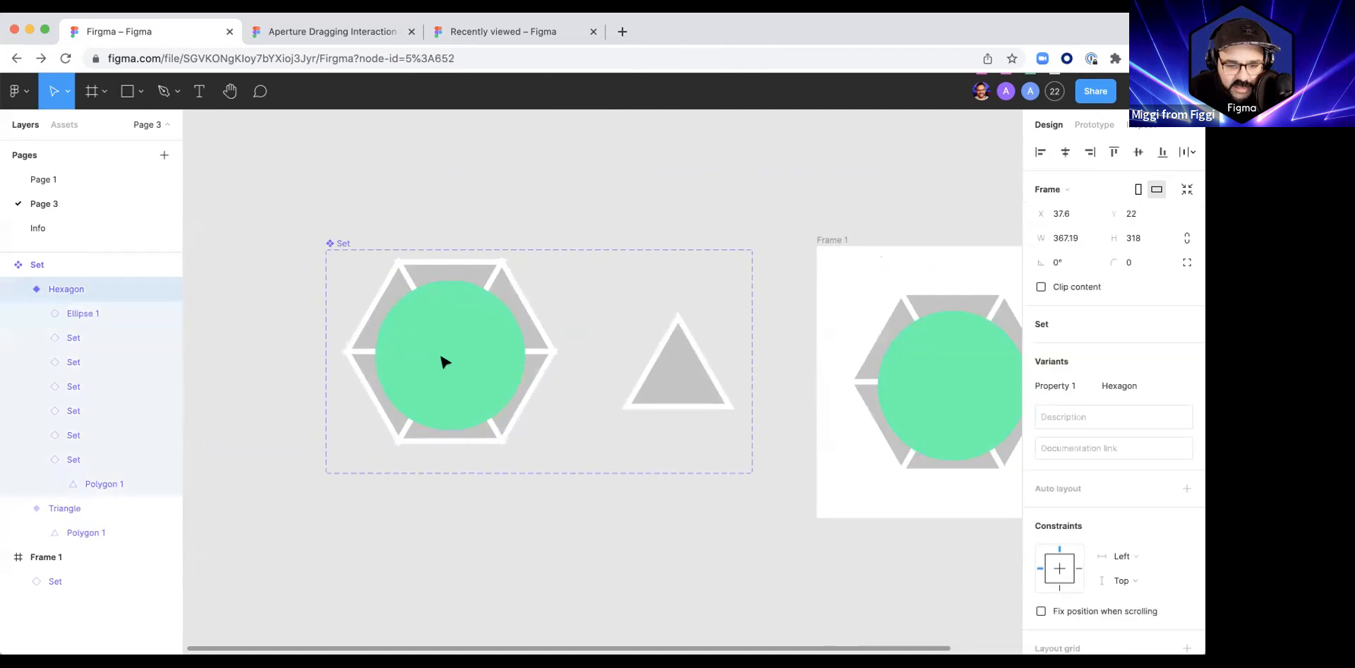
double_click(444, 369)
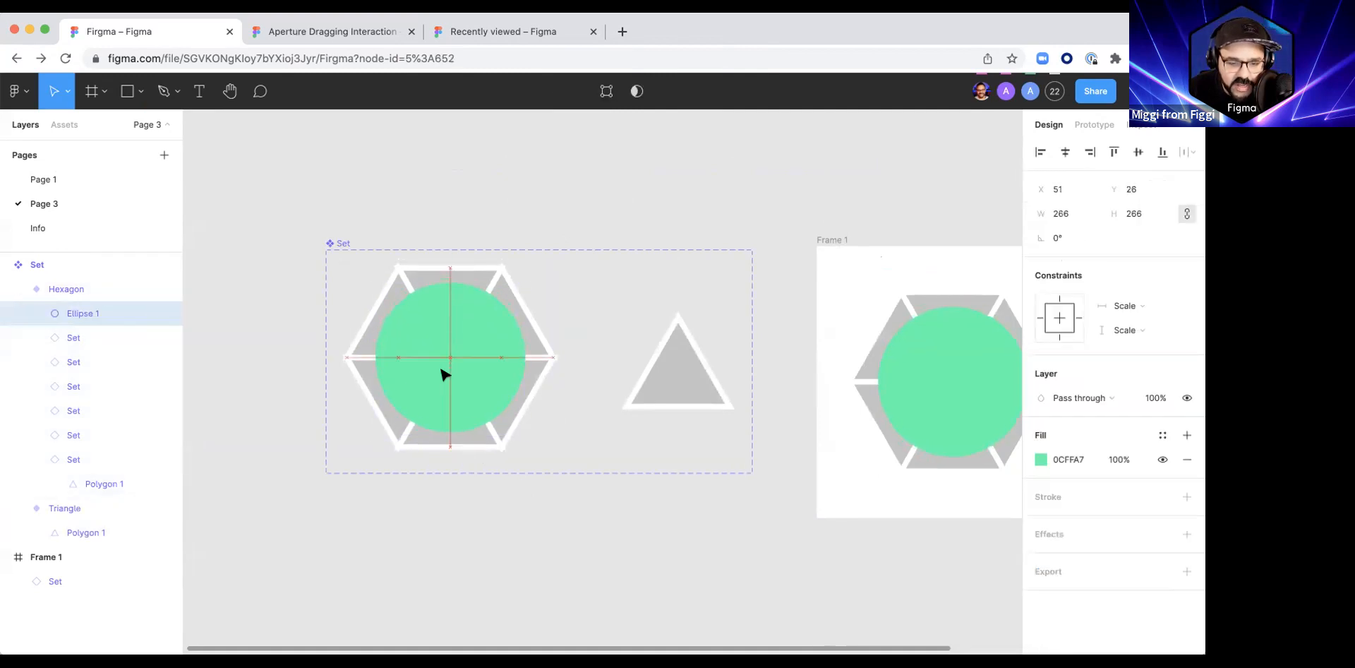
Step: Send the circle to the back of the Hexagon variant, behind all the triangle instances
drag(82, 312, 68, 495)
click(36, 458)
click(36, 459)
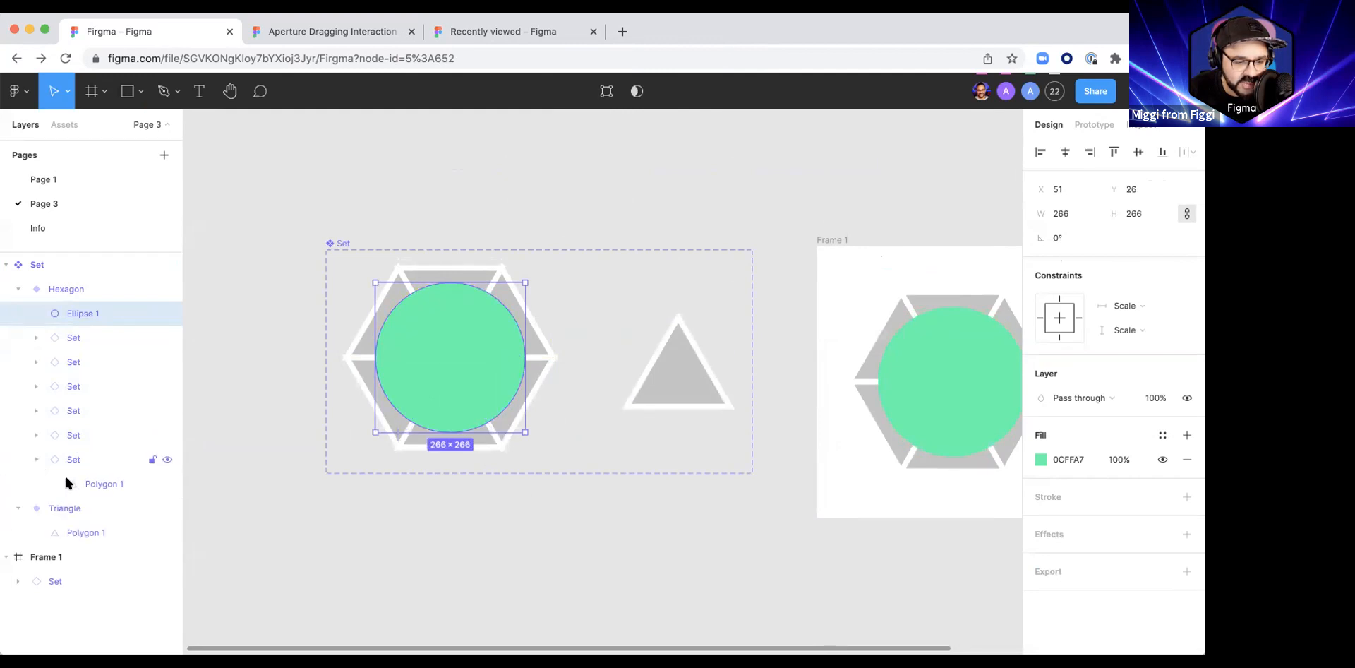
click(36, 459)
drag(73, 312, 60, 477)
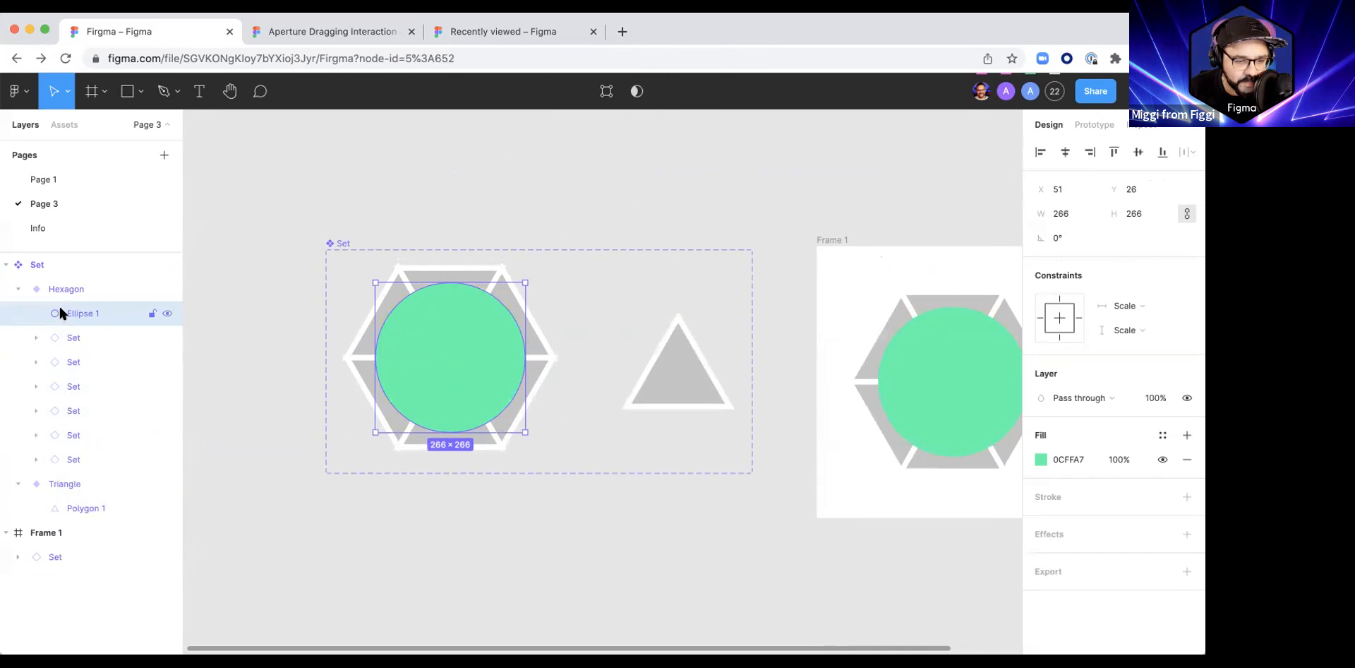
key(alt+super+[)
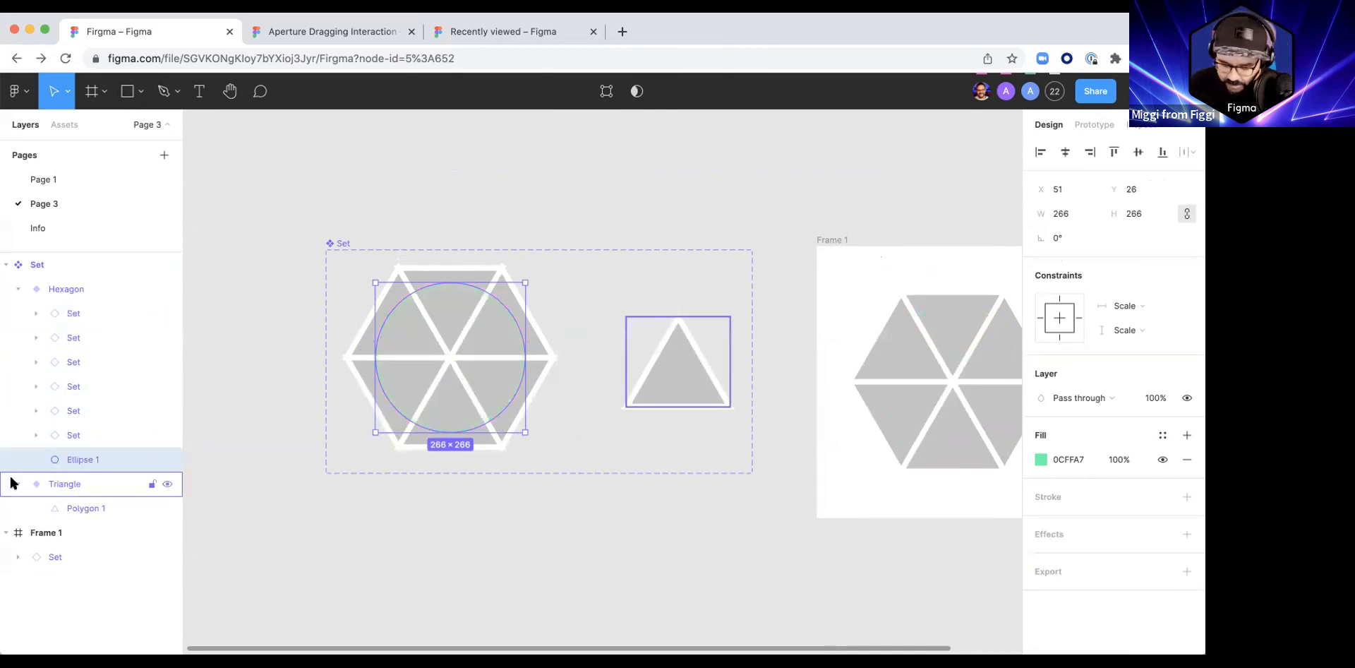
key(alt+super+])
key(alt+super+[)
key(alt+super+])
key(alt+super+[)
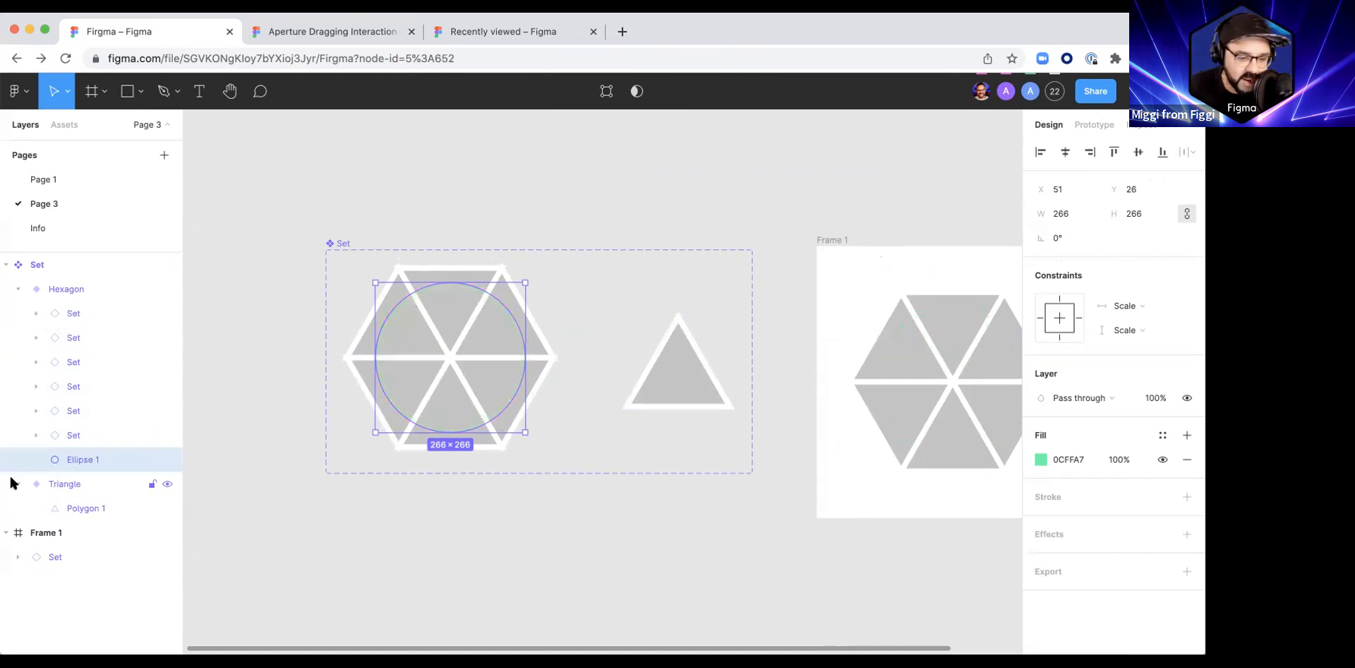
Step: Use the circle as a mask for the triangle instances in the Hexagon variant
right_click(73, 463)
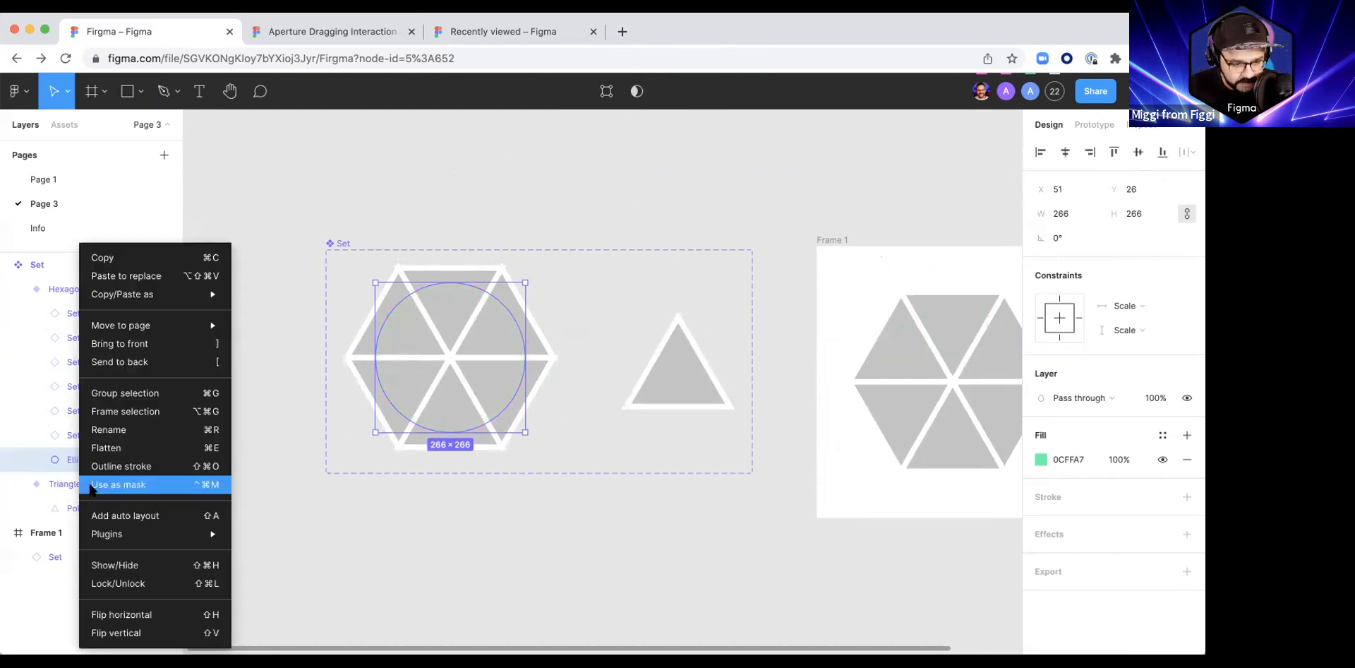
click(132, 483)
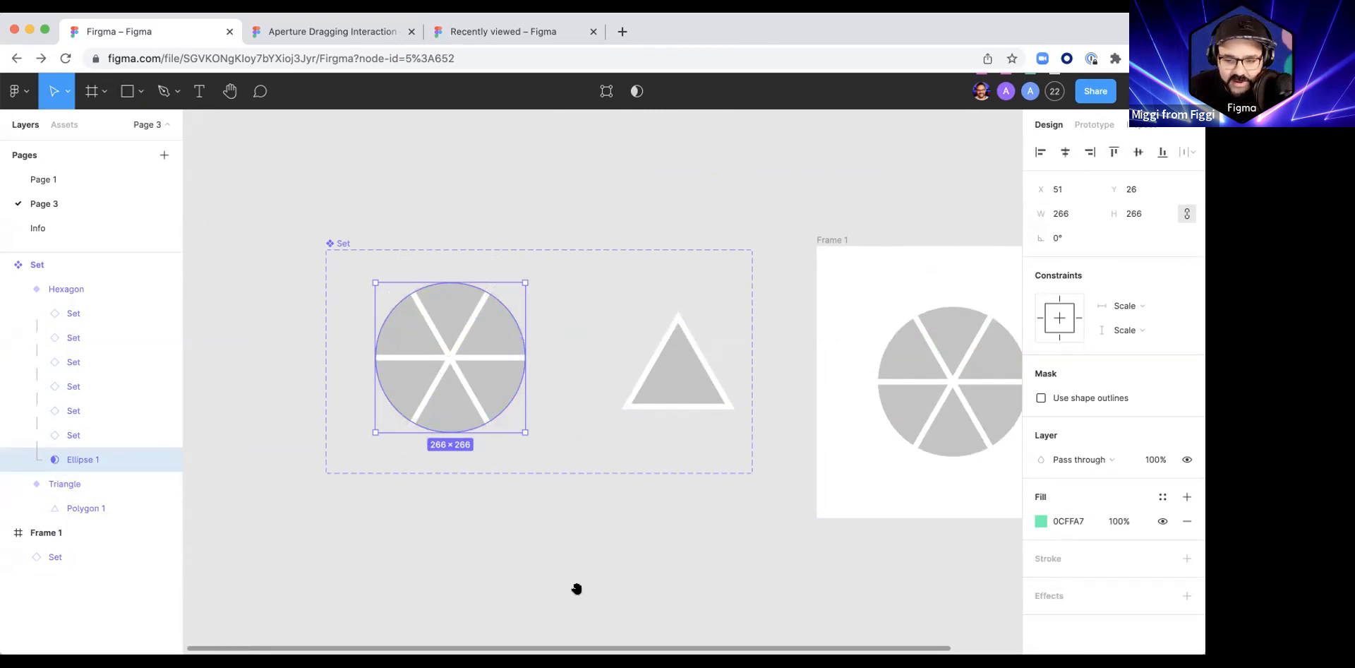
scroll(575, 590, right, 4)
scroll(574, 590, down, 1)
Step: Center the aperture instance within Frame 1 and move the frame so it lines up beside the component set
click(544, 359)
scroll(539, 494, down, 3)
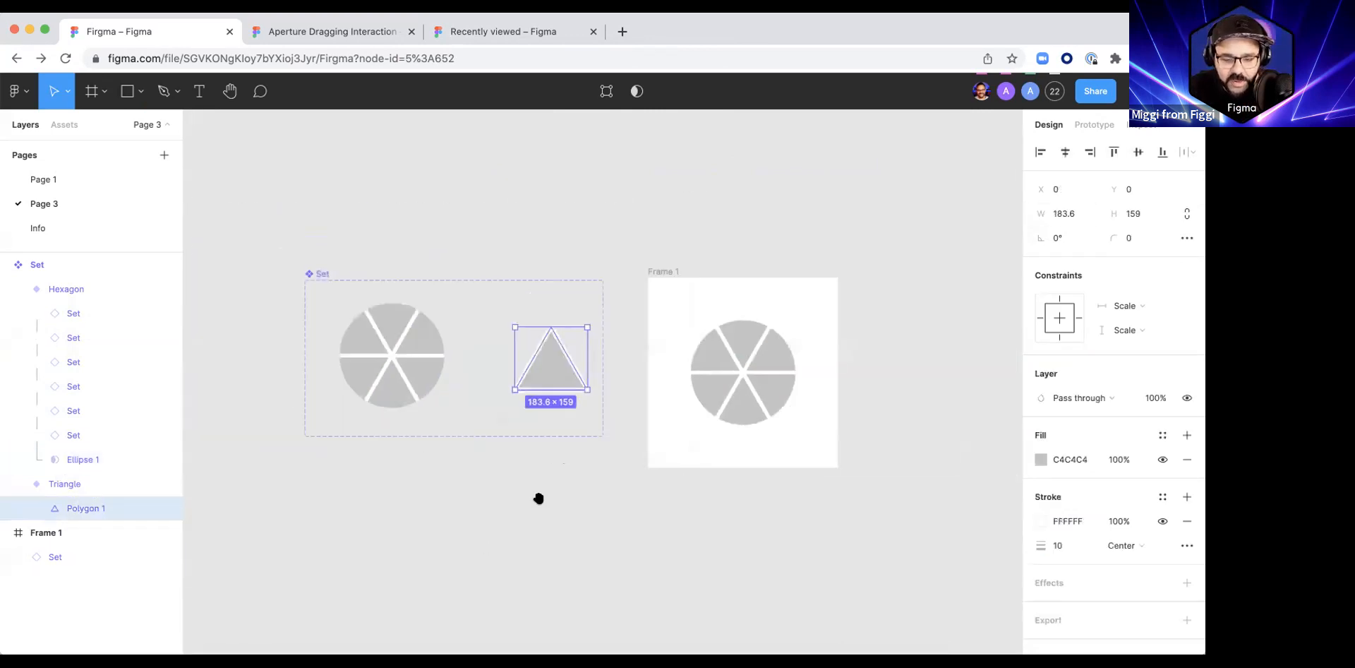
drag(709, 331, 708, 330)
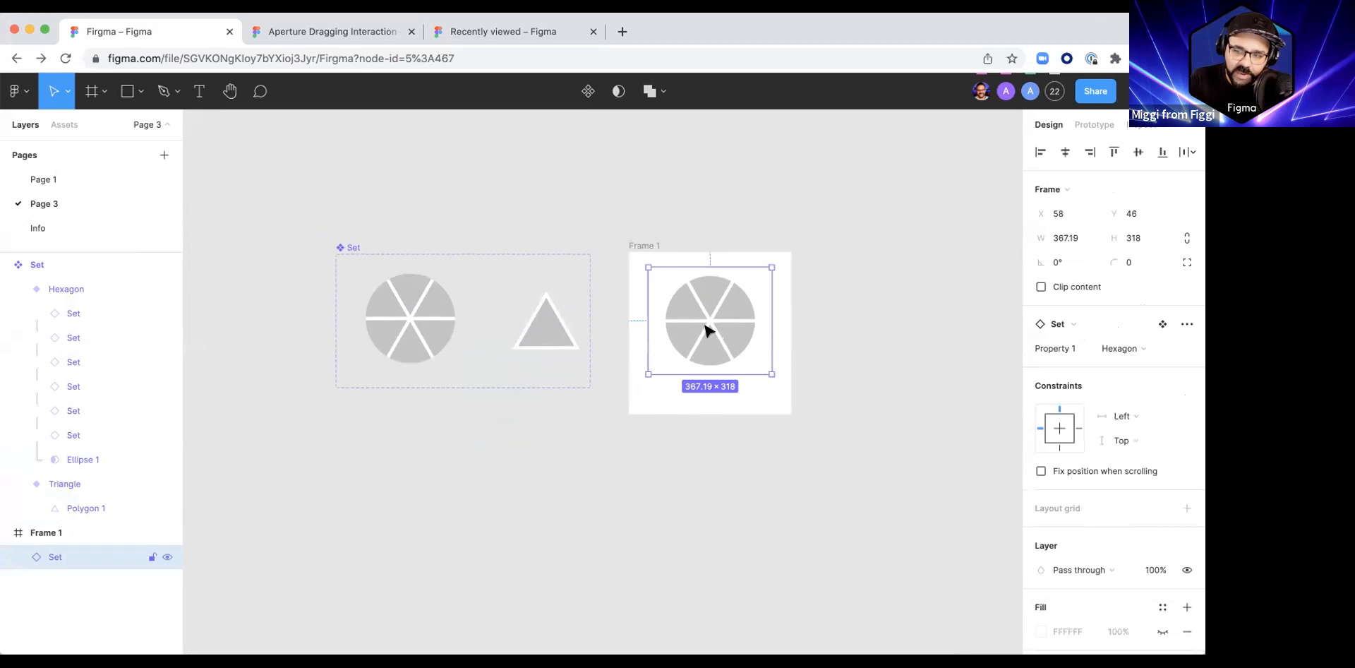
mouse_move(707, 330)
mouse_down()
mouse_move(711, 357)
mouse_move(709, 346)
mouse_up()
drag(639, 249, 646, 240)
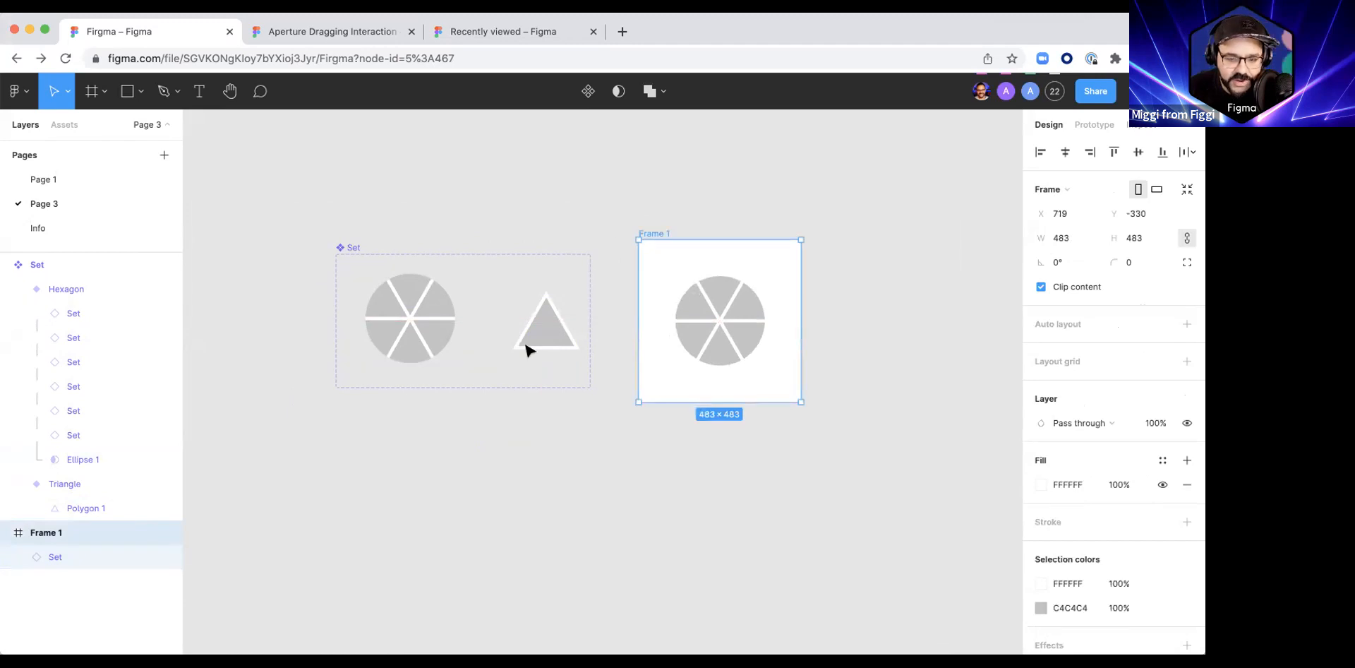
Step: Duplicate the component set and its frame below the originals and select the polygon in the copy's Triangle variant
drag(286, 198, 793, 454)
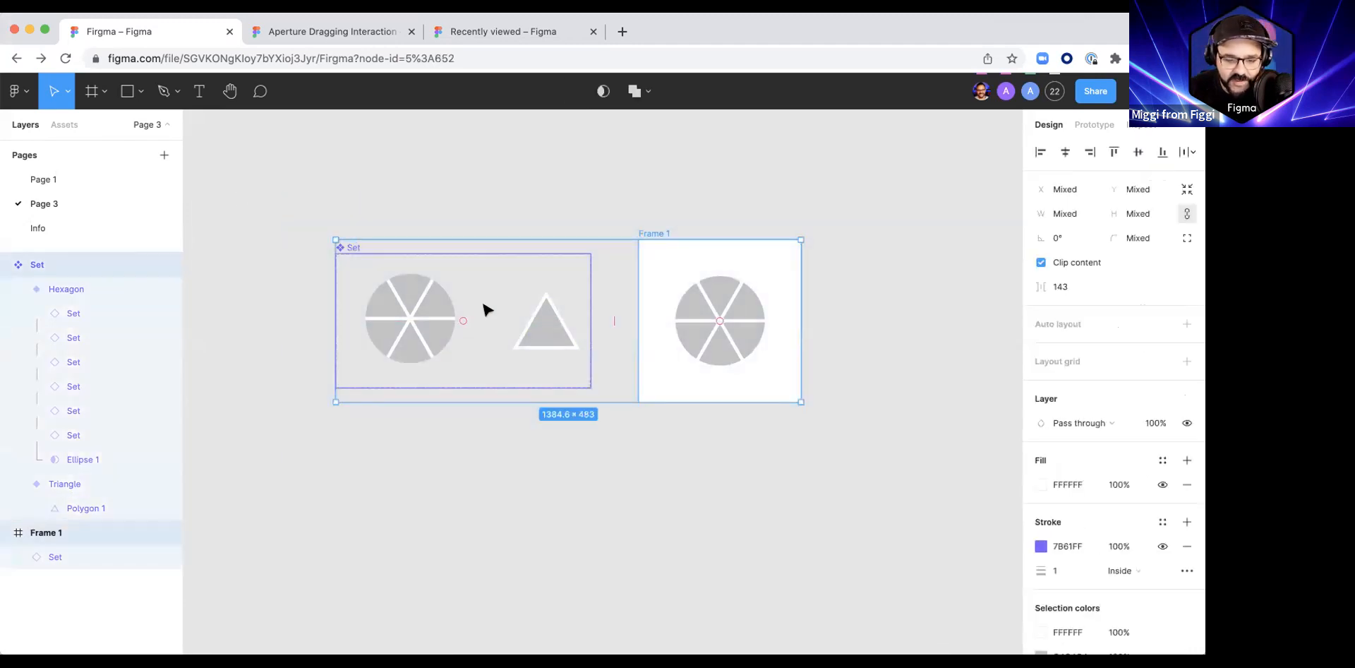
alt+drag(490, 299, 496, 482)
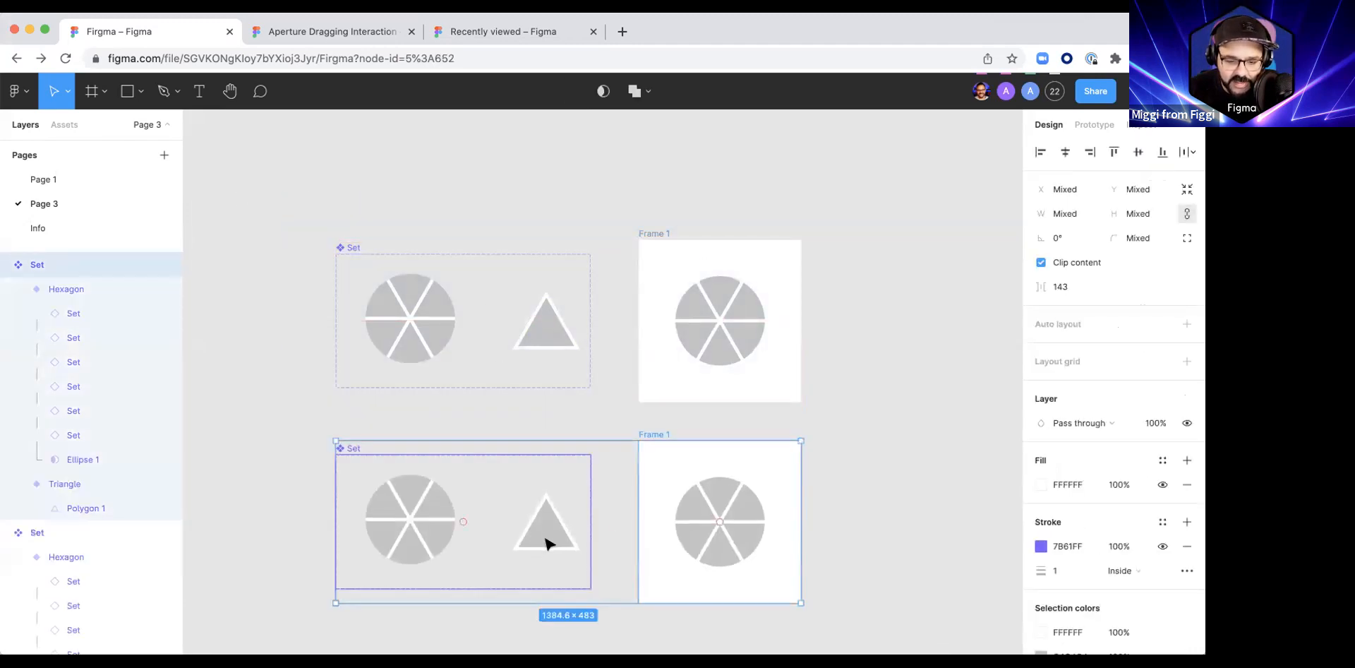
super+click(545, 536)
drag(545, 535, 535, 534)
mouse_move(537, 538)
mouse_down()
mouse_move(506, 542)
mouse_move(537, 519)
mouse_up()
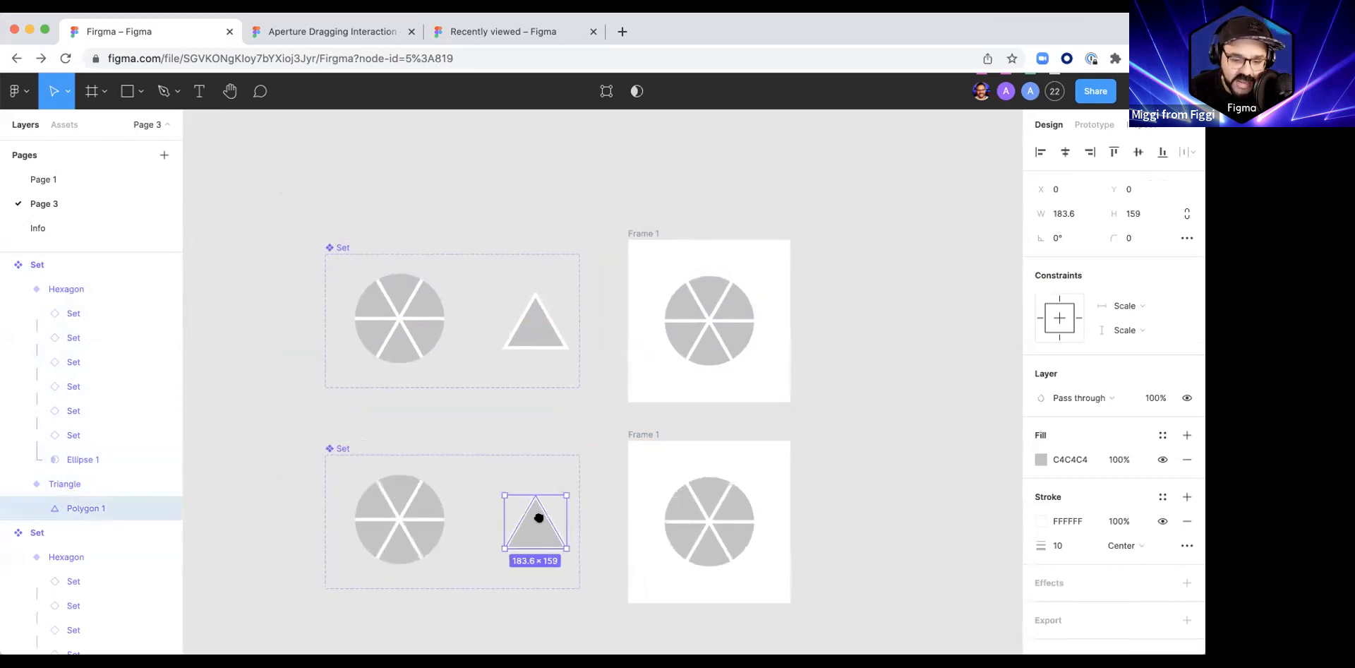
scroll(566, 402, up, 4)
drag(548, 422, 548, 505)
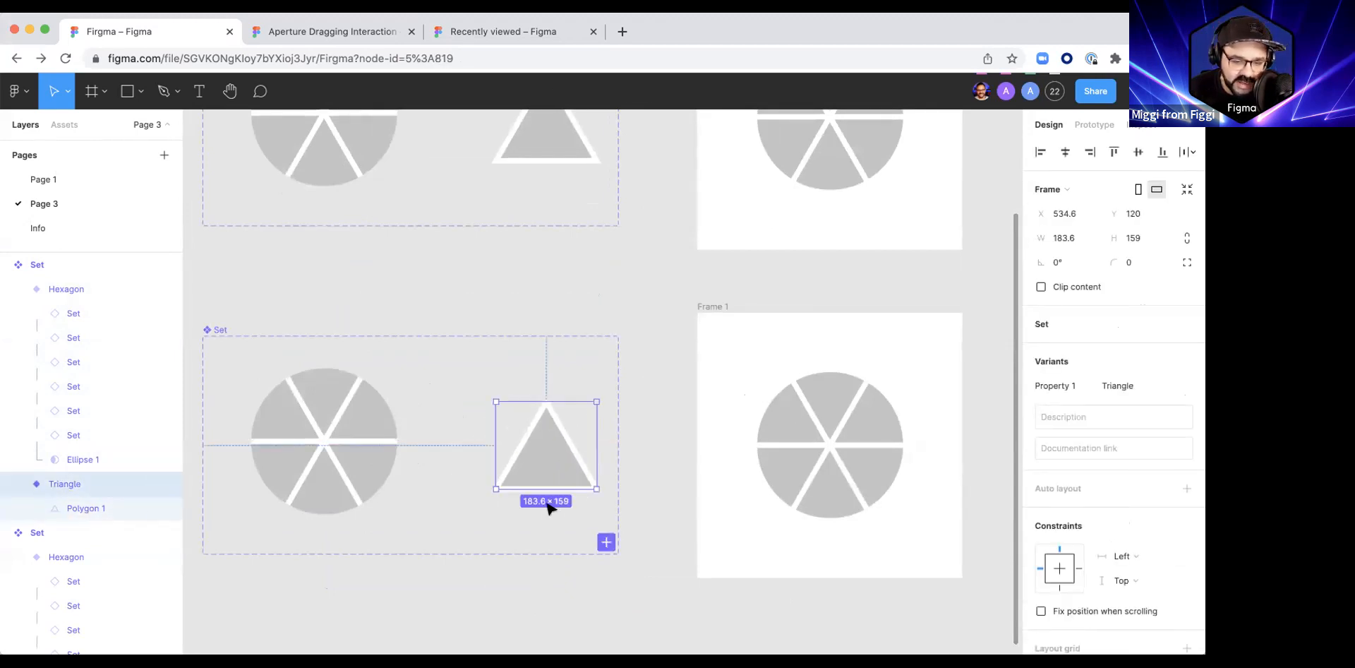
double_click(548, 466)
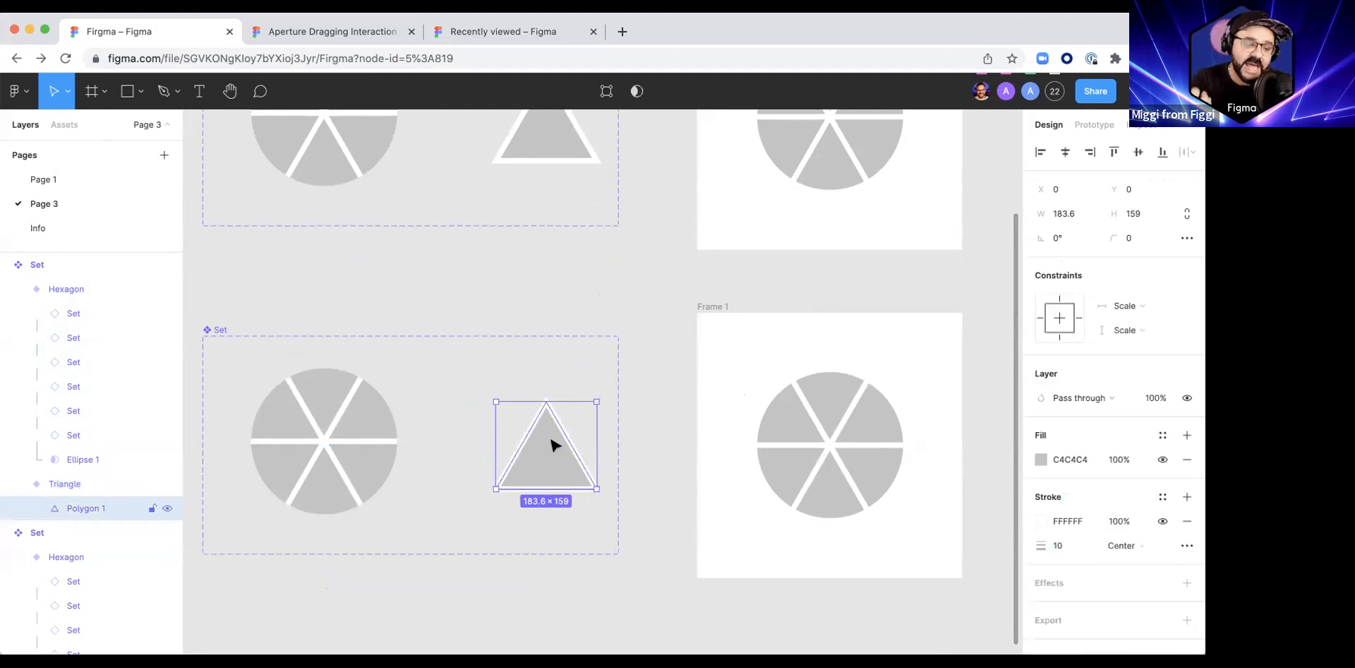
Step: Try out the aperture opening by nudging the polygon left and right in large increments and back to X 0
key(shift+Left)
key(shift+Left)
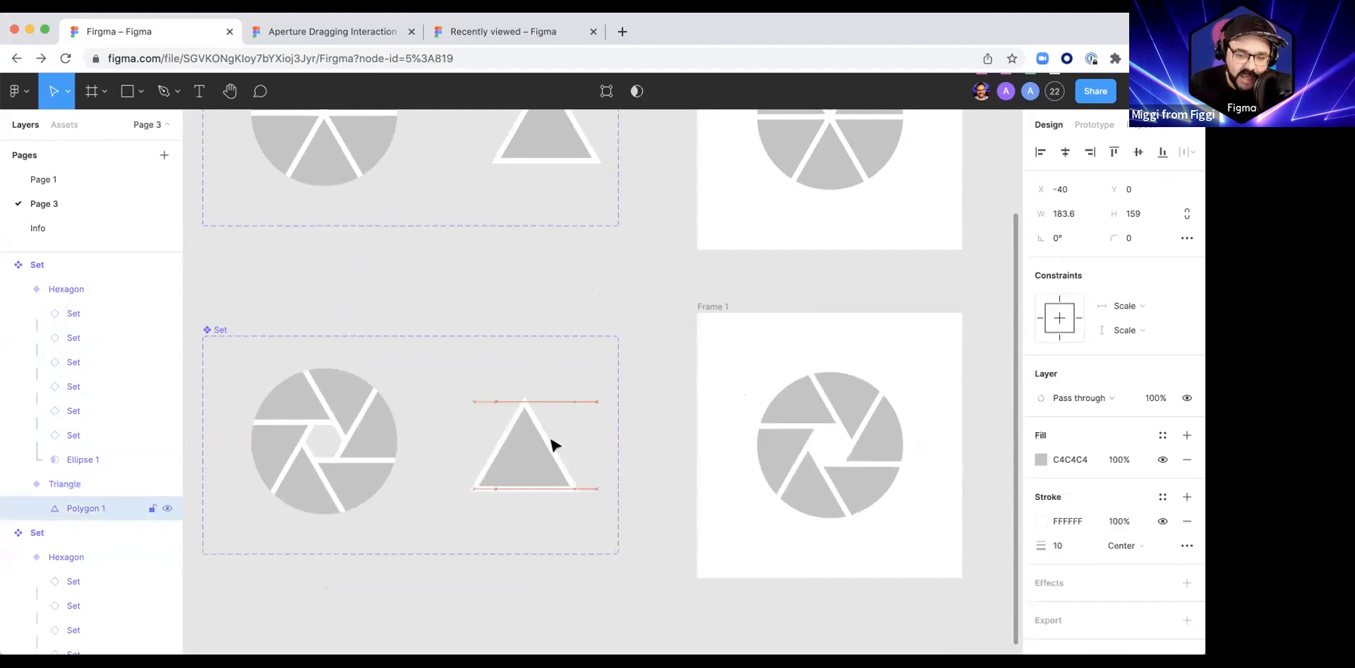
key(shift+Right)
key(shift+Right)
key(shift+Right)
key(shift+Right)
key(shift+Right)
key(shift+Right)
key(shift+Right)
key(shift+Right)
key(shift+Right)
key(shift+Right)
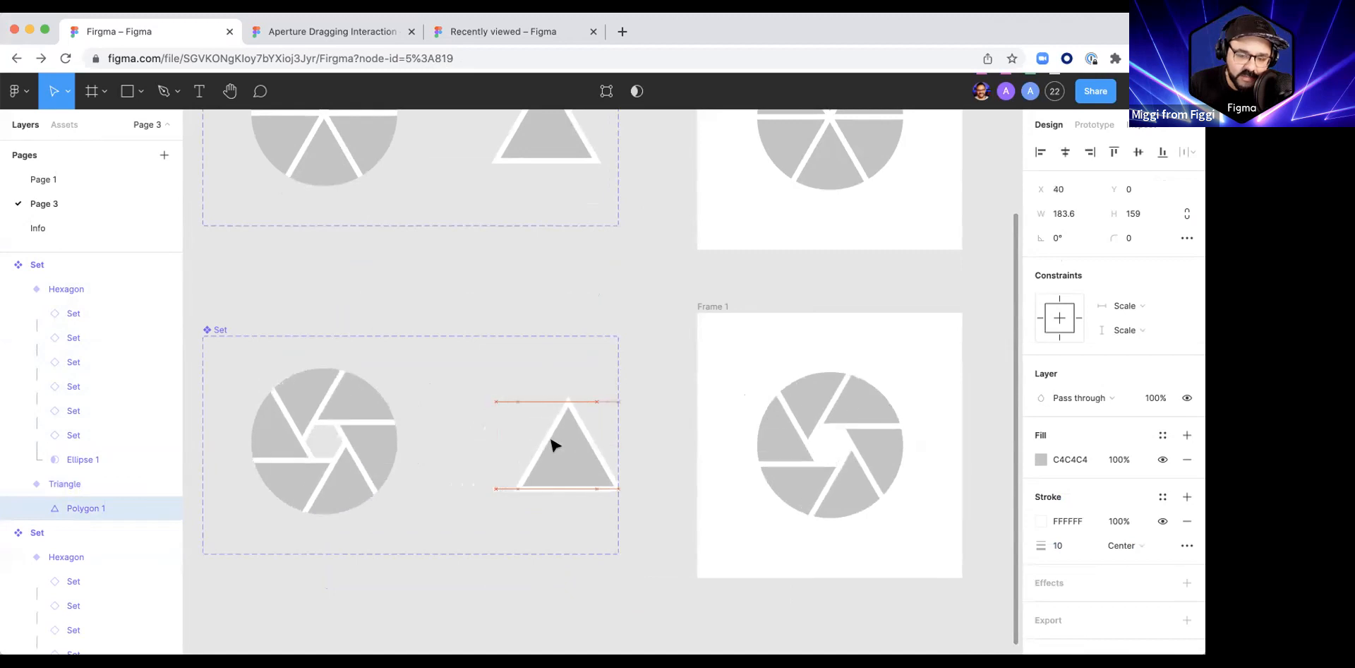
key(shift+Left)
key(shift+Left)
key(shift+Left)
key(shift+Left)
key(shift+Left)
key(shift+Left)
key(shift+Left)
key(shift+Left)
key(shift+Left)
key(shift+Left)
key(shift+Left)
key(shift+Left)
key(shift+Left)
key(shift+Left)
key(shift+Left)
key(shift+Left)
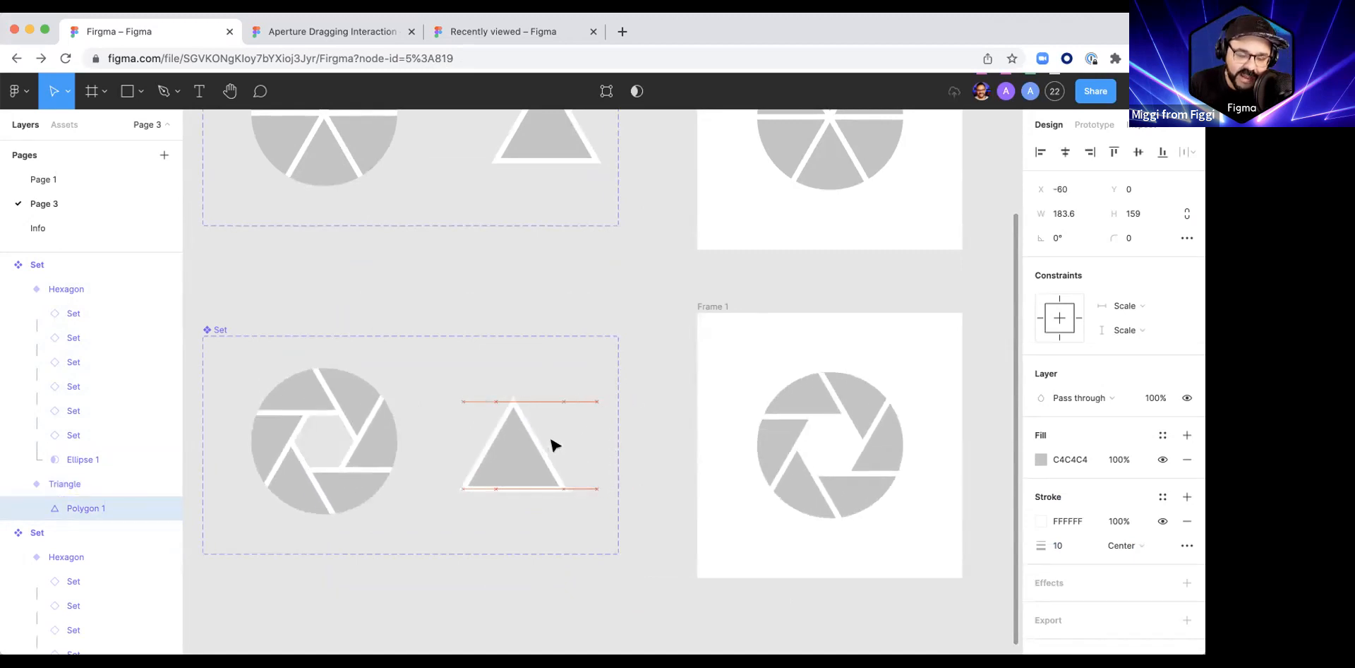
key(shift+Right)
key(shift+Right)
key(shift+Right)
key(shift+Right)
key(shift+Right)
key(shift+Right)
key(shift+Right)
key(shift+Right)
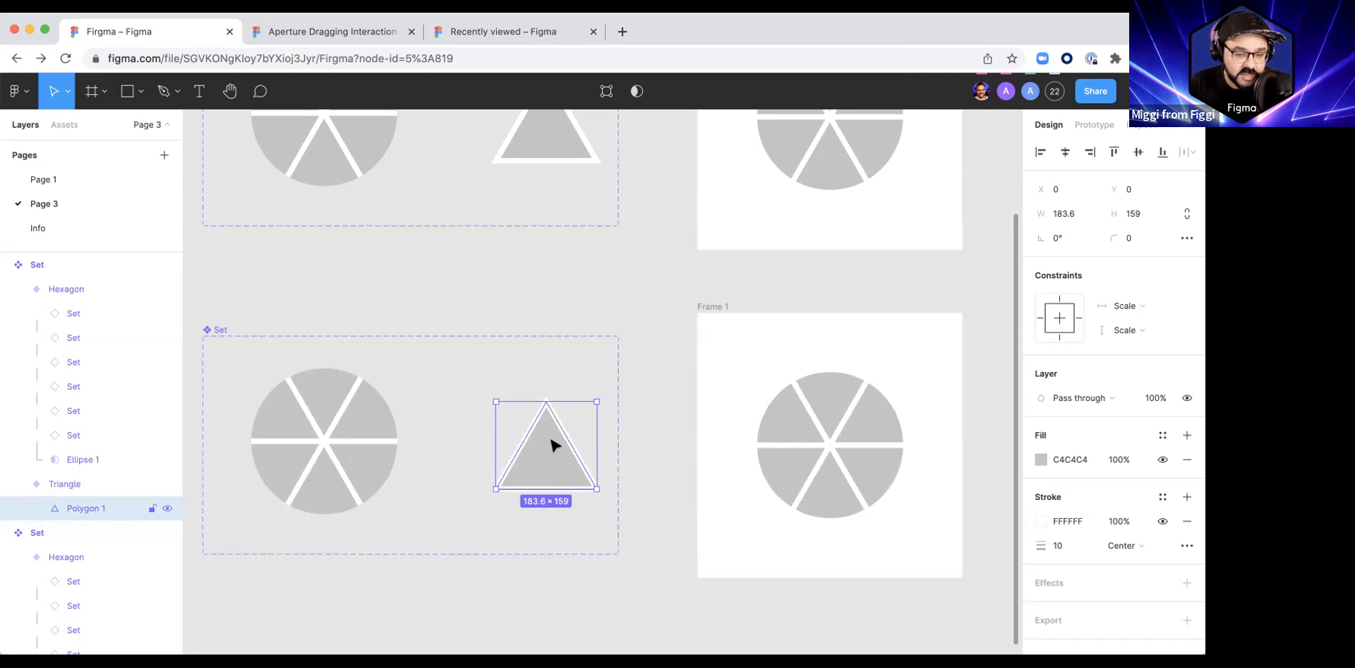
Step: Set the big nudge amount to 24
key(super+slash)
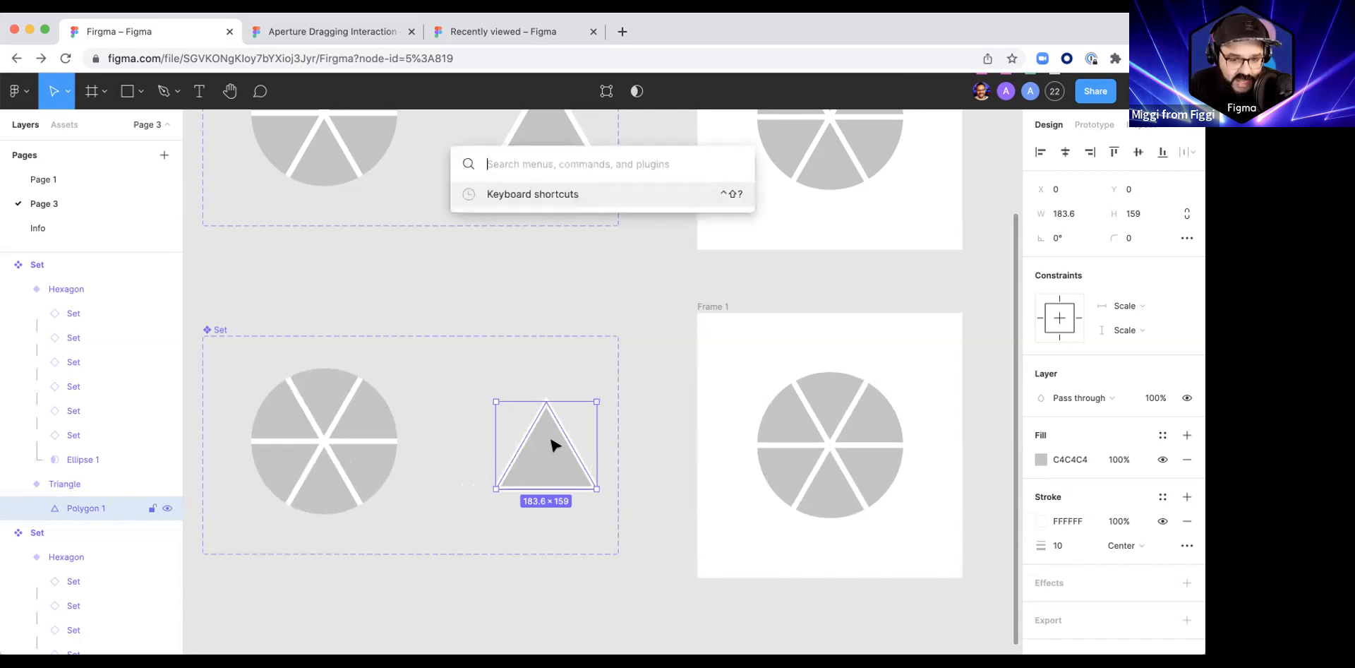
text(nud)
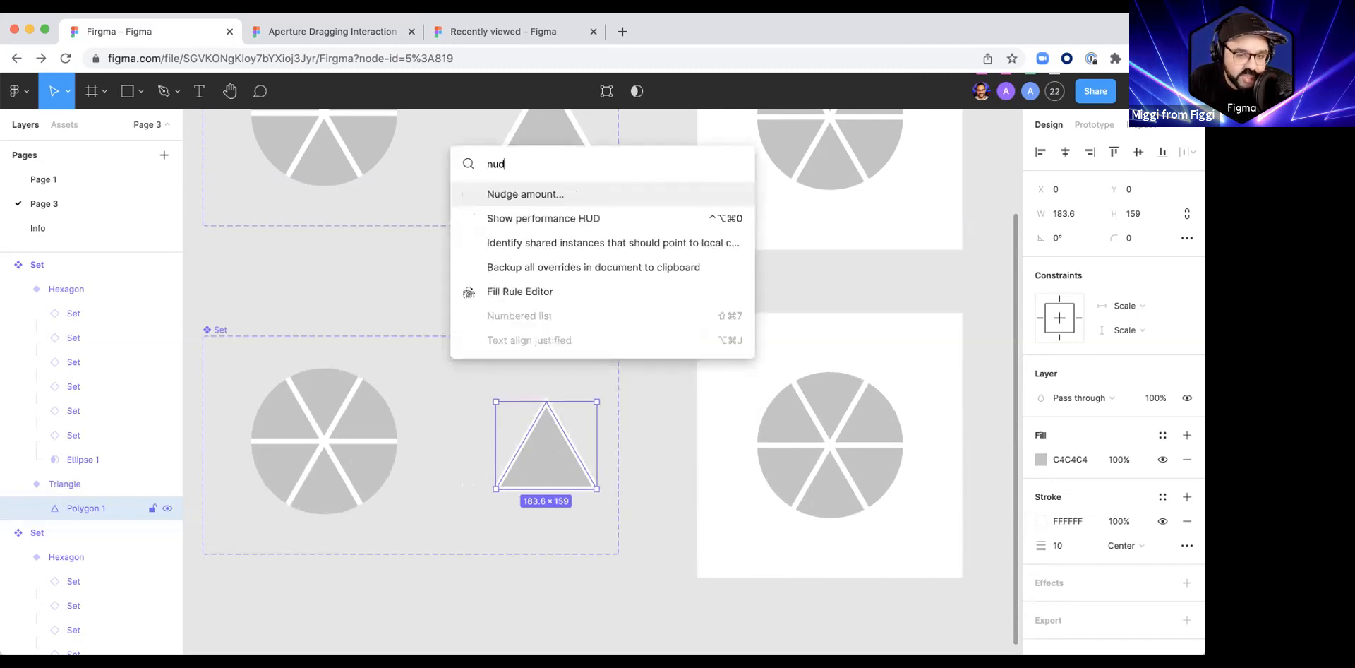
key(Return)
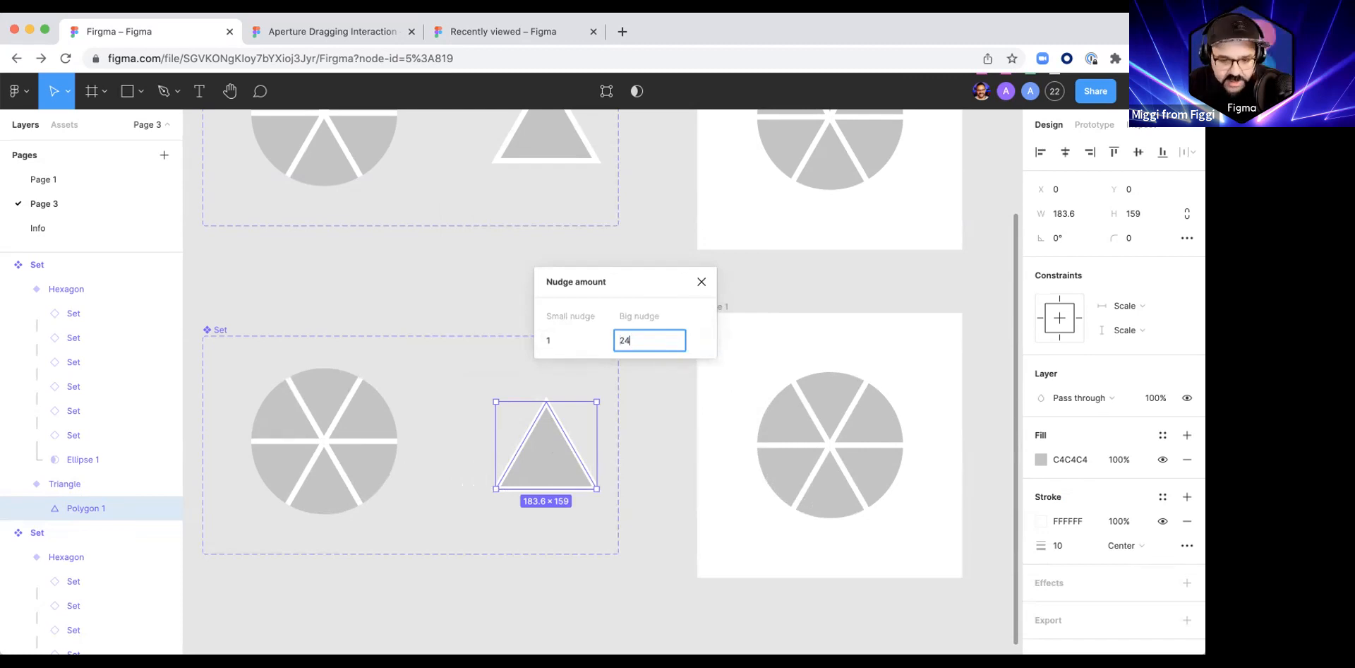
key(Return)
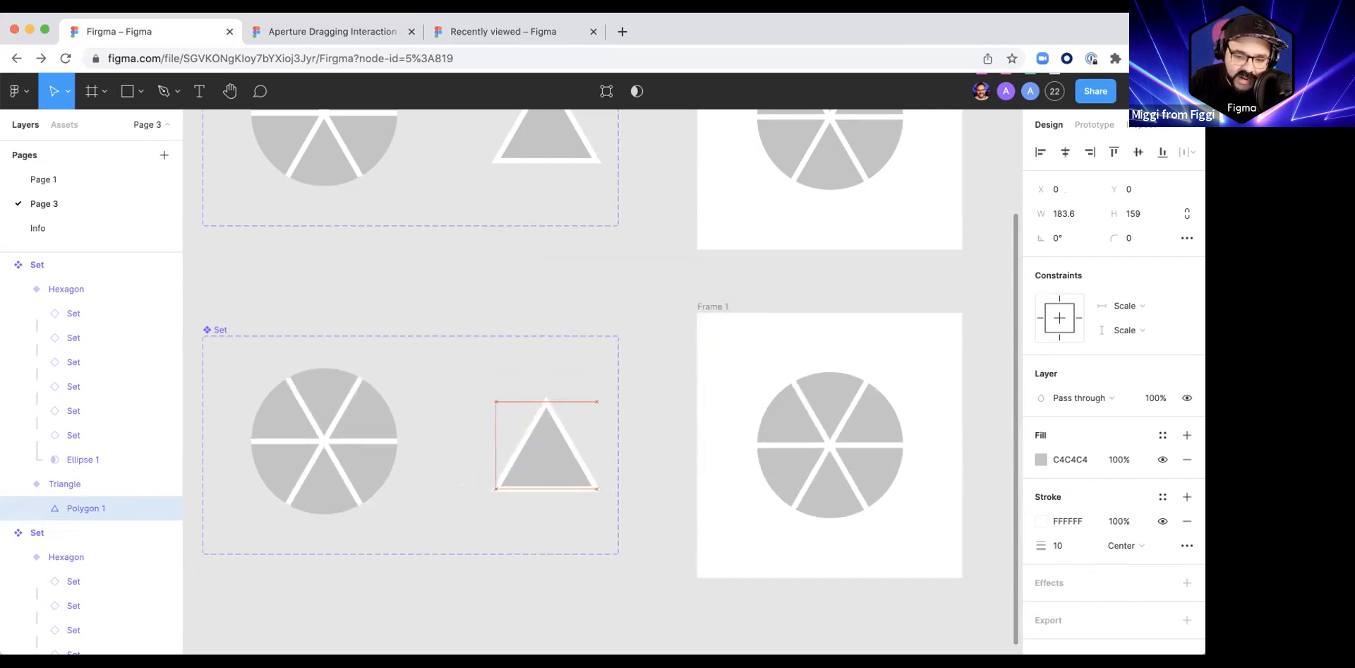
Step: Open the lower aperture by nudging the polygon in its Triangle variant left to X -96
key(shift+Left)
key(shift+Left)
key(shift+Left)
key(shift+Left)
key(shift+Left)
key(shift+Left)
key(shift+Left)
key(shift+Left)
key(shift+Left)
key(shift+Left)
key(shift+Left)
key(shift+Left)
key(shift+Right)
key(shift+Right)
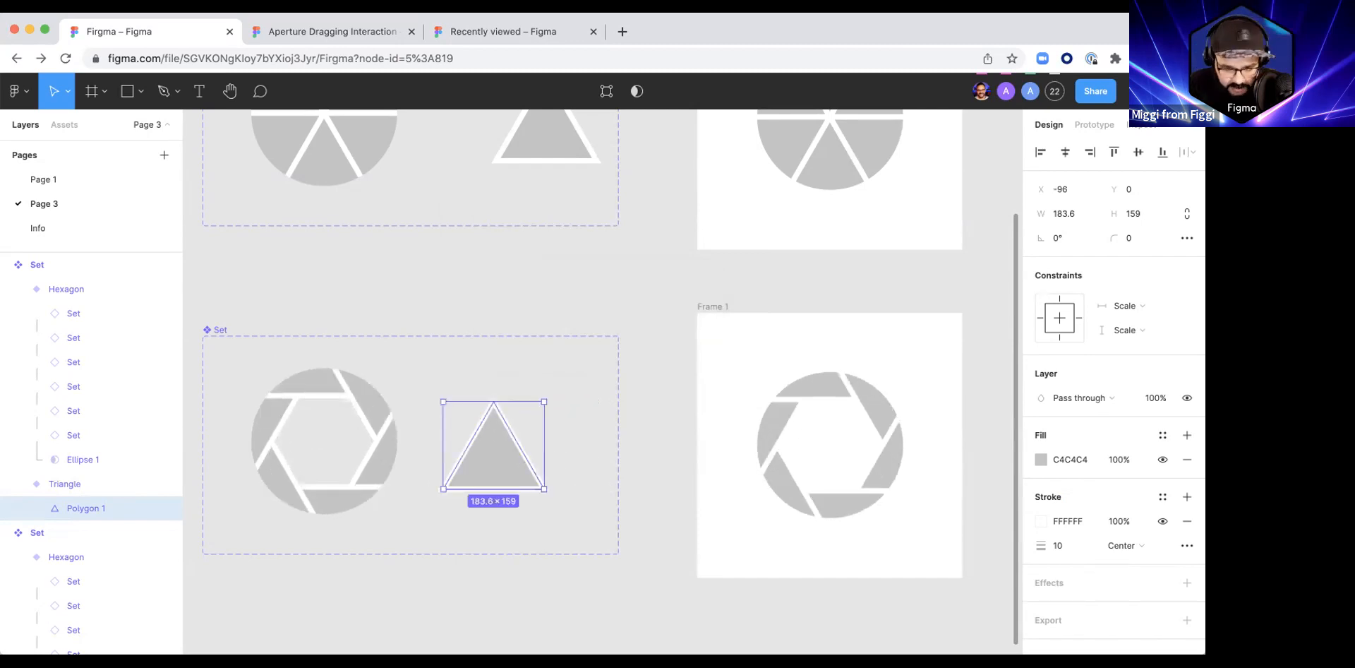
click(682, 500)
drag(626, 433, 512, 477)
scroll(667, 308, down, 2)
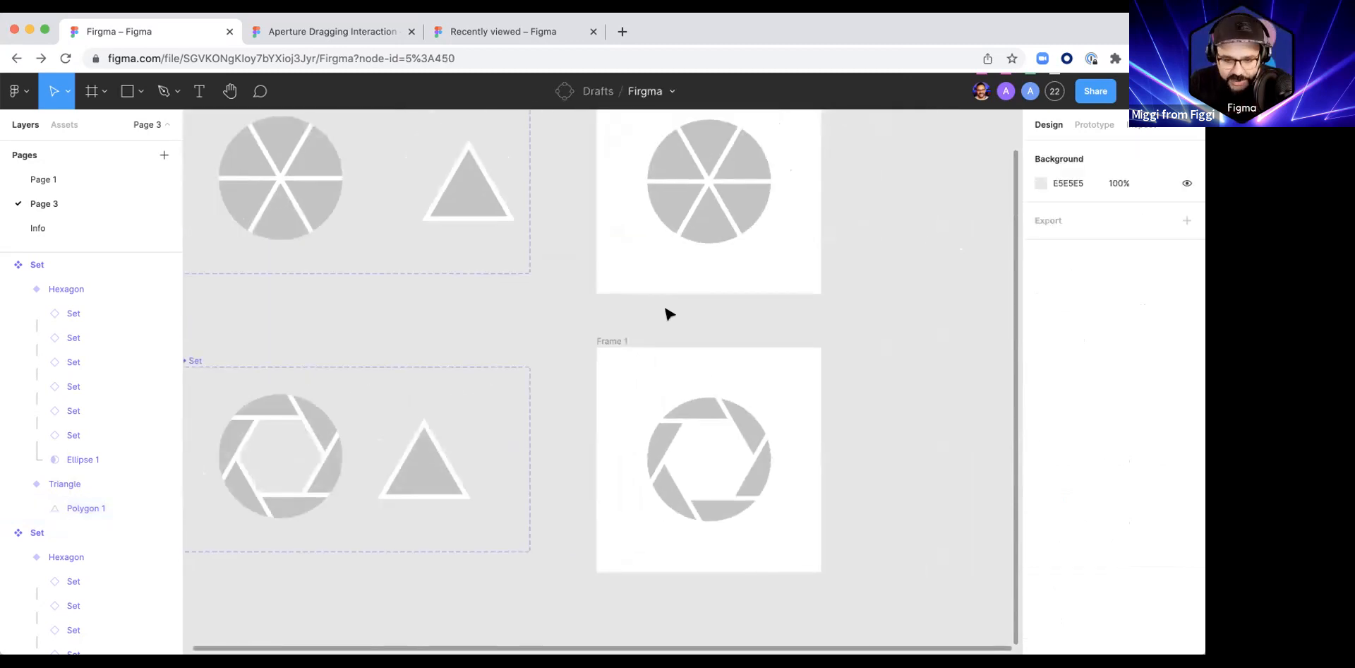
drag(648, 226, 595, 301)
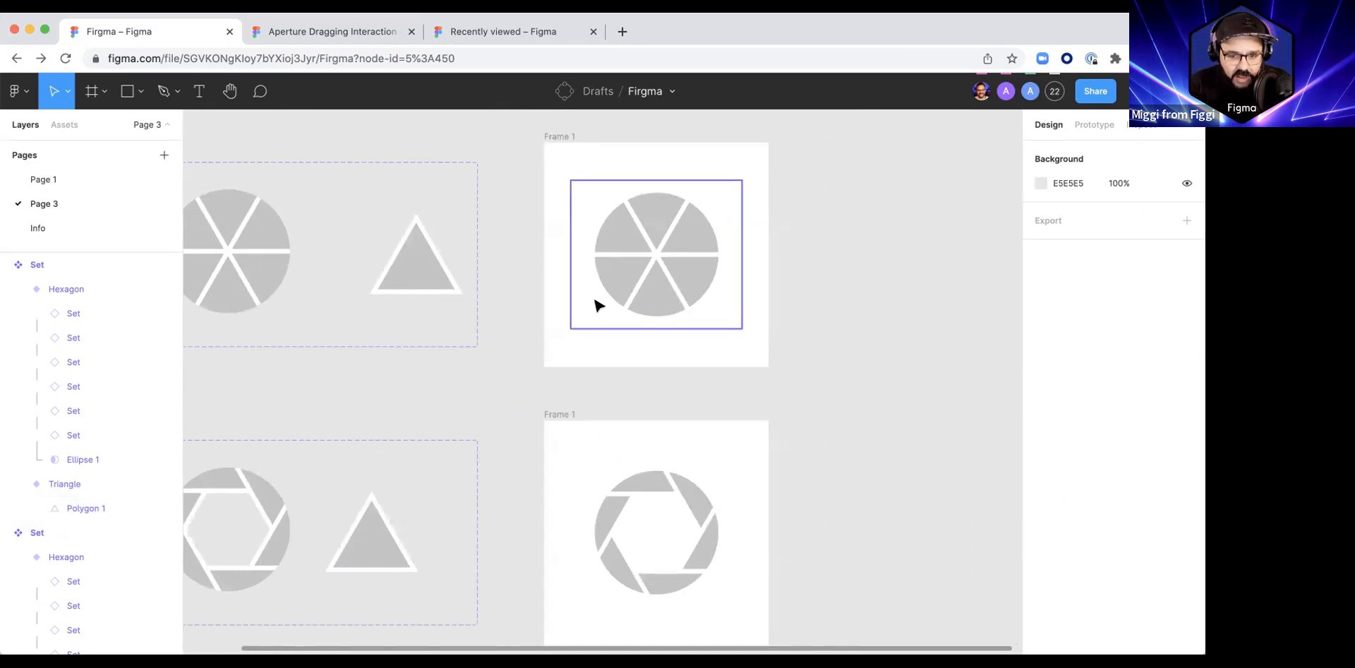
drag(661, 279, 660, 252)
key(super+z)
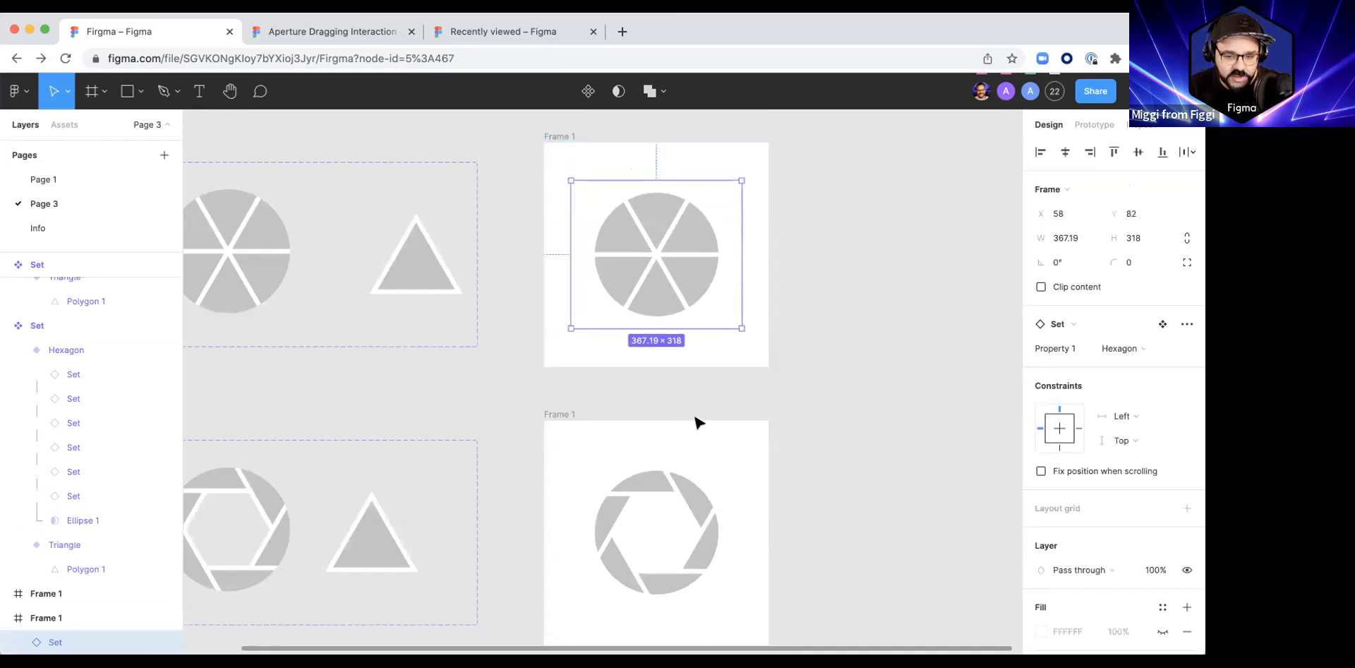
Step: Draw a circle about 38 × 38 below the aperture in the upper frame
click(647, 363)
scroll(639, 371, up, 5)
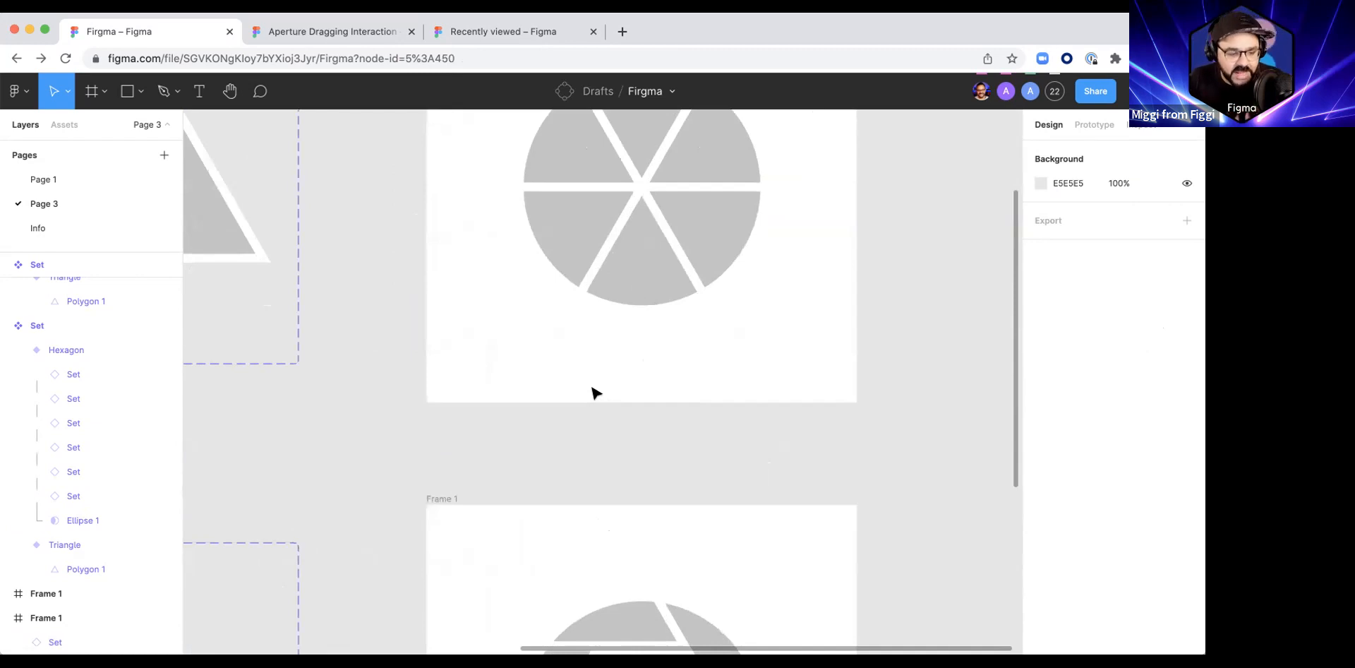
key(o)
mouse_move(735, 360)
mouse_down()
mouse_move(741, 372)
mouse_move(734, 363)
mouse_up()
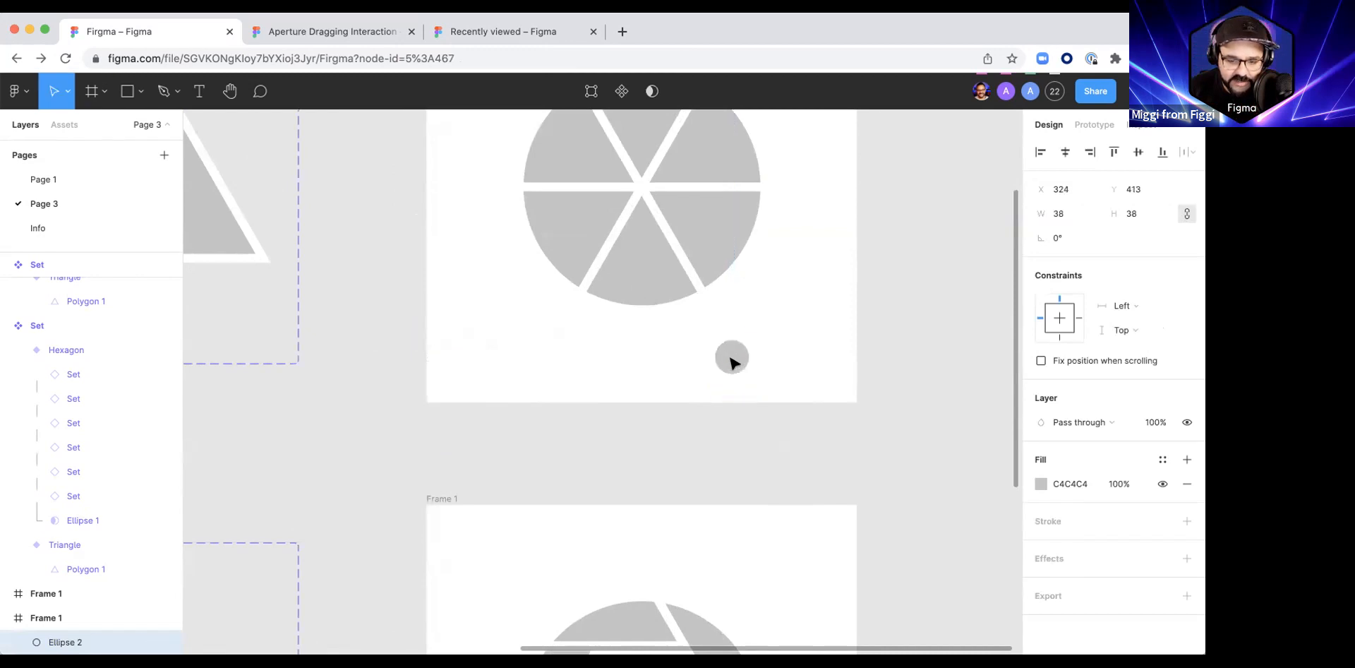
Step: Add a 196 × 56 rectangle with corner radius 74, centred below the upper aperture, and send it to the back as the slider track
key(o)
drag(770, 330, 507, 381)
click(1117, 238)
drag(1117, 238, 1168, 237)
drag(501, 354, 650, 355)
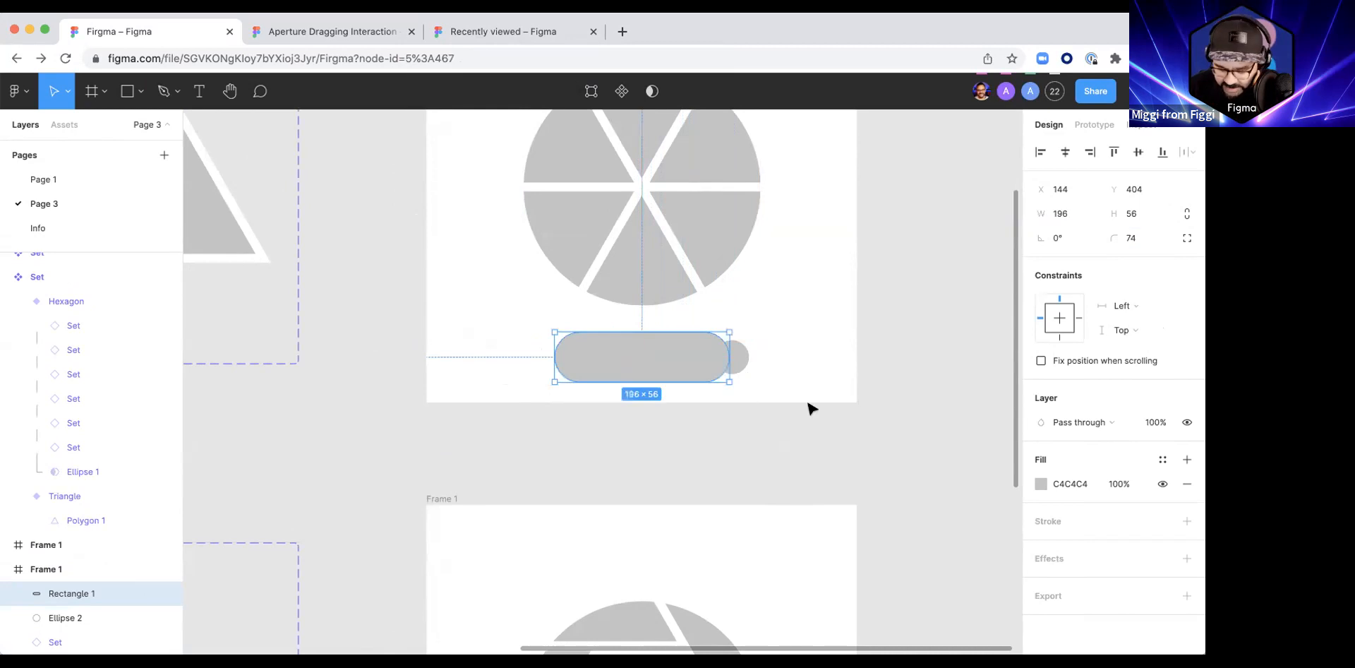
key(super+alt+[)
Step: Move the small circle onto the right end of the track and fill it with white FFFFFF
click(753, 363)
click(740, 359)
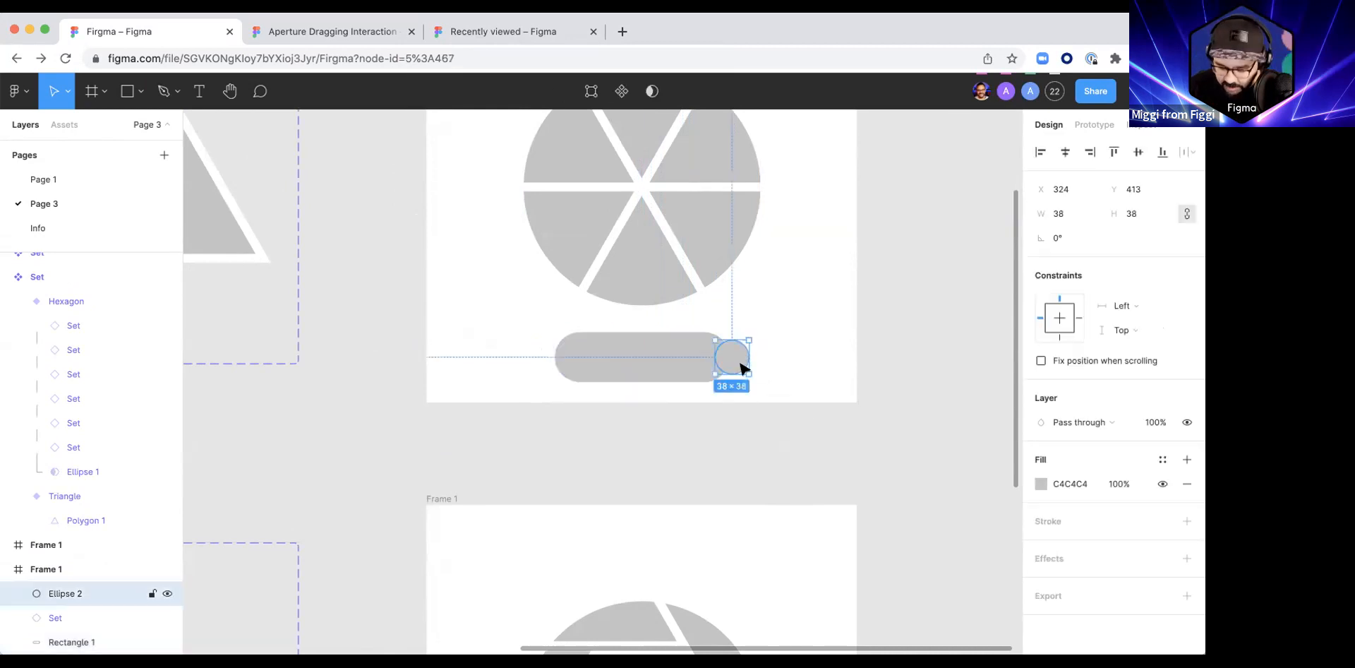
drag(723, 364, 696, 365)
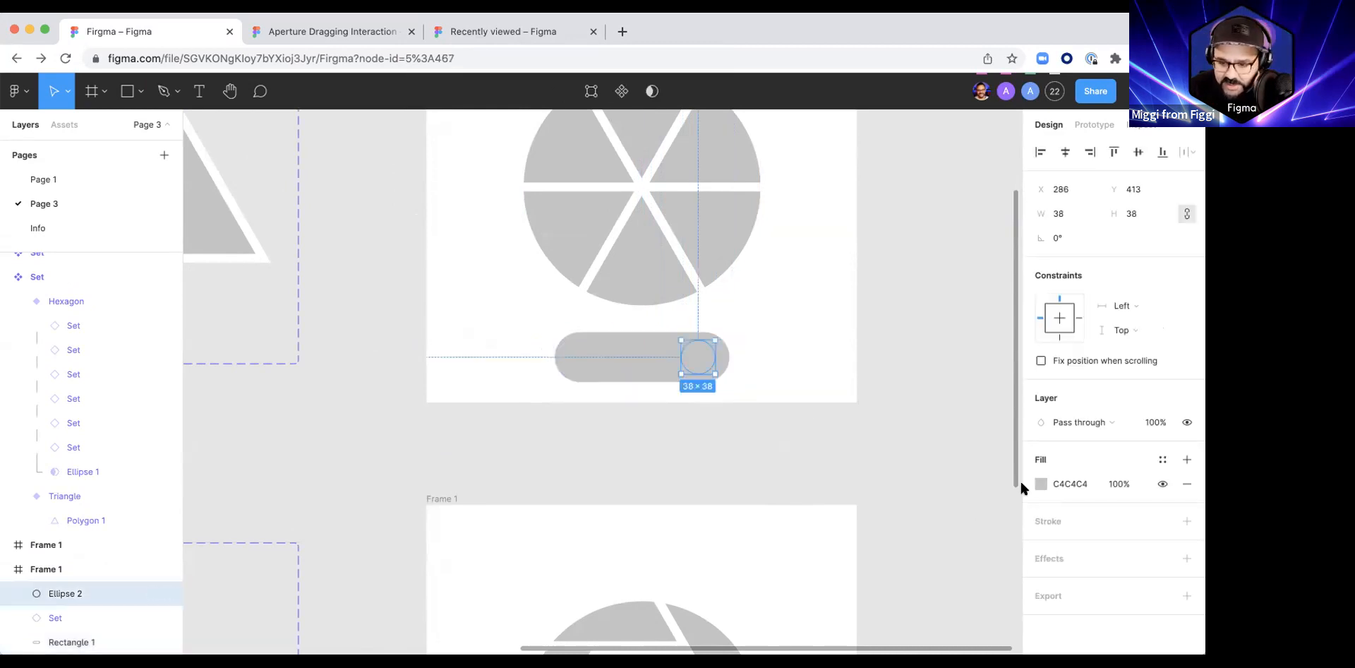
click(1041, 484)
drag(881, 351, 823, 240)
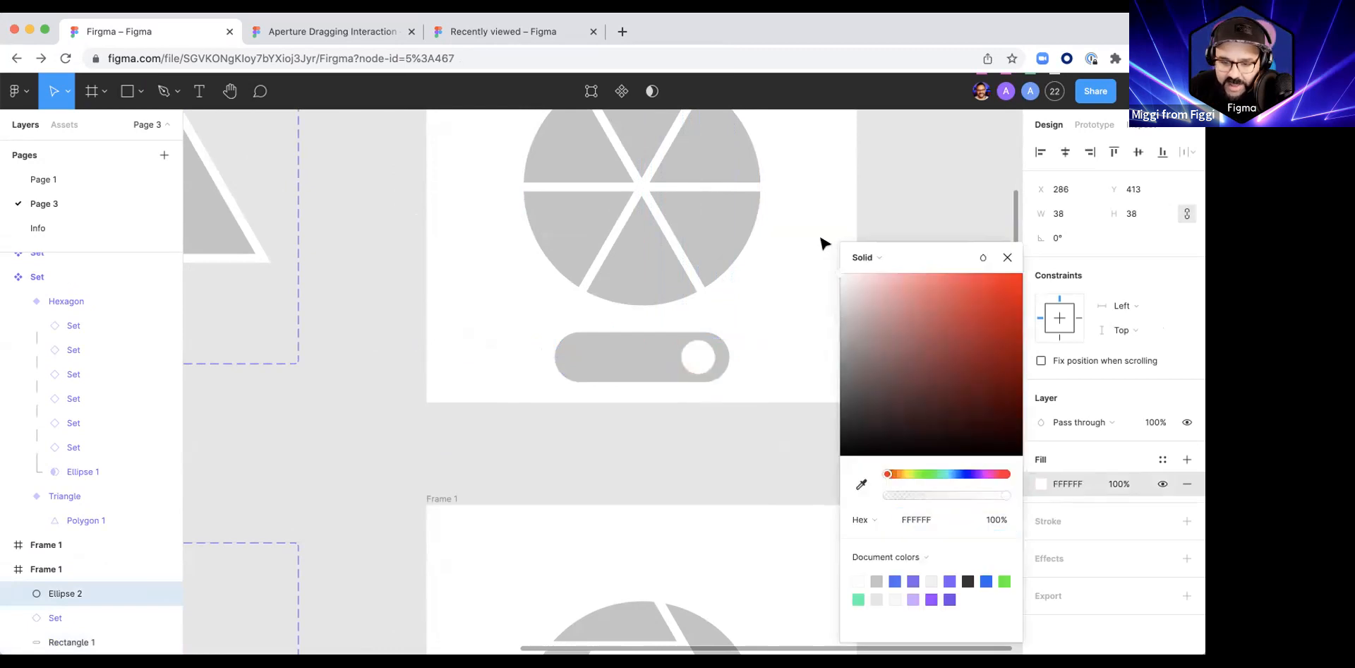
click(768, 309)
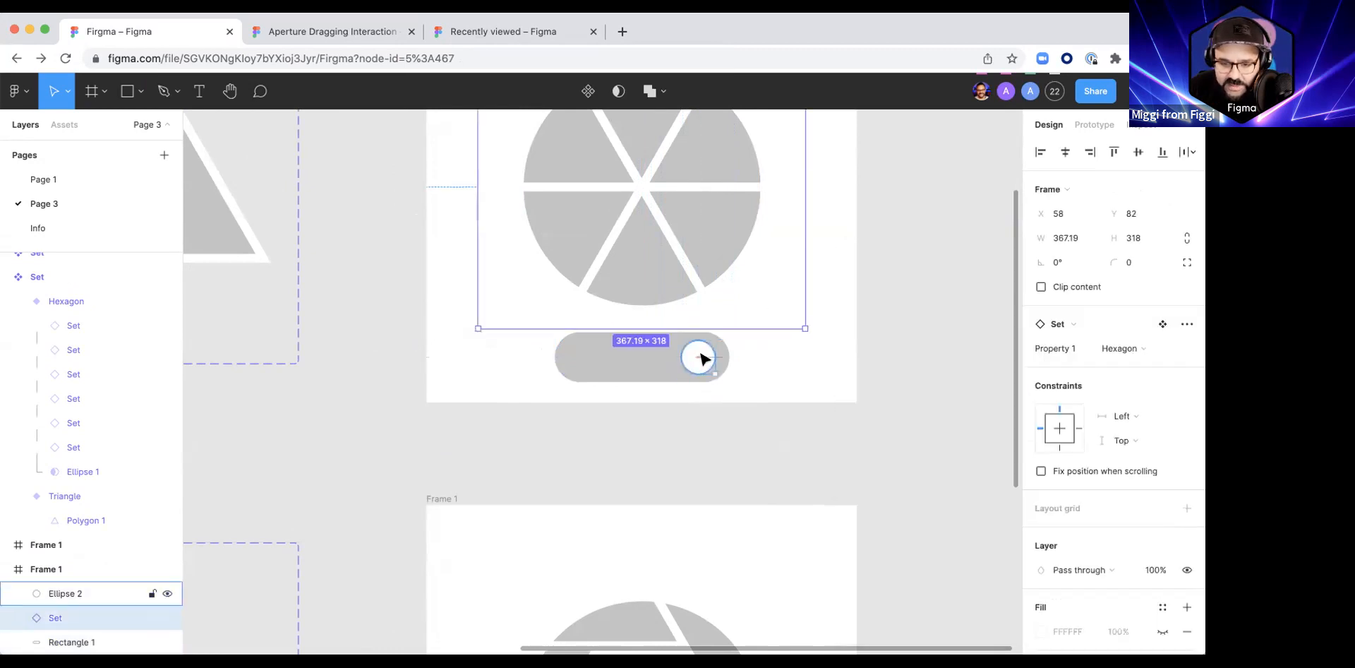
Step: Fine-tune the white knob's position inside the right end of the track to X 294
click(829, 369)
scroll(723, 374, up, 5)
click(711, 351)
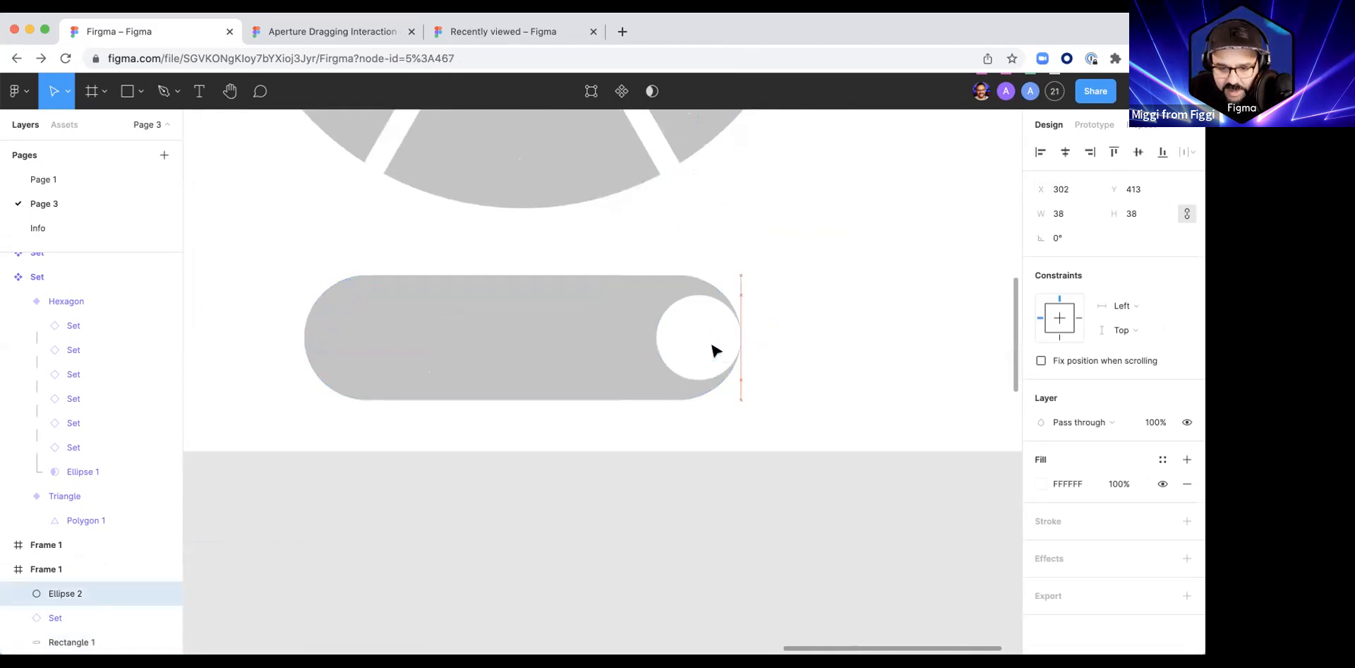
key(shift+Left)
key(shift+Right)
key(Left)
key(Left)
key(Left)
key(Left)
key(Left)
key(Left)
key(Left)
key(Left)
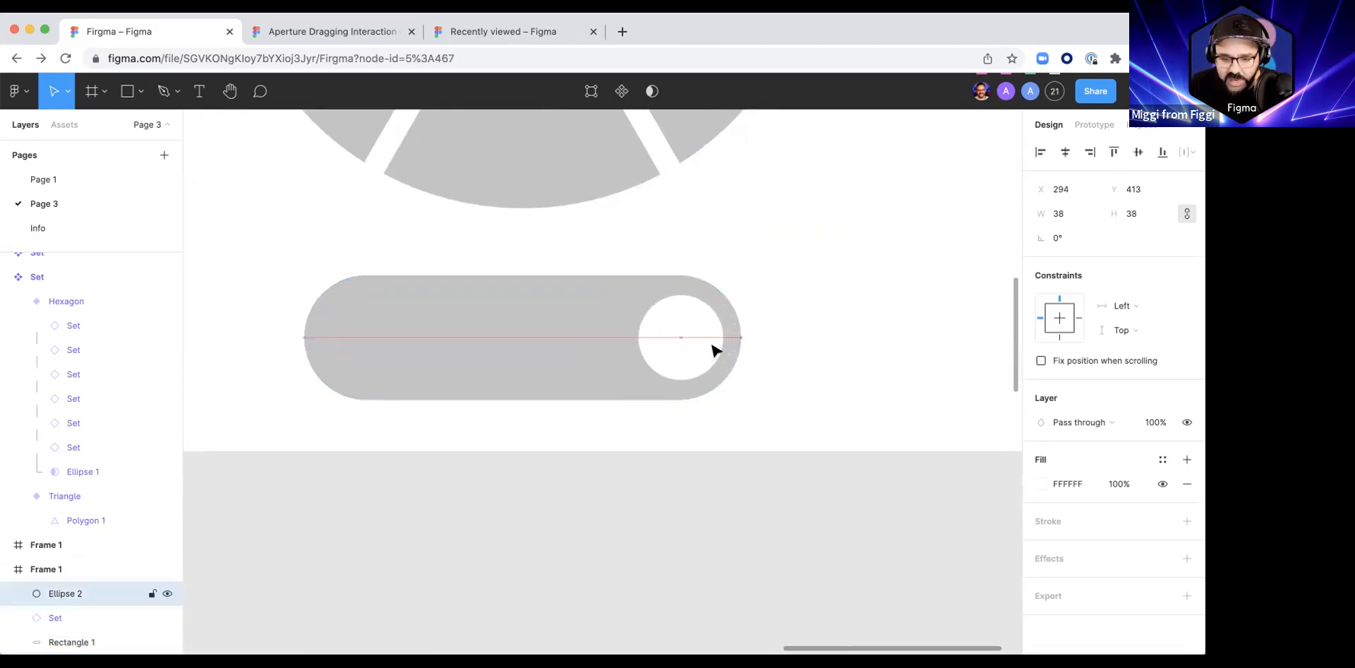
click(774, 398)
scroll(791, 399, down, 5)
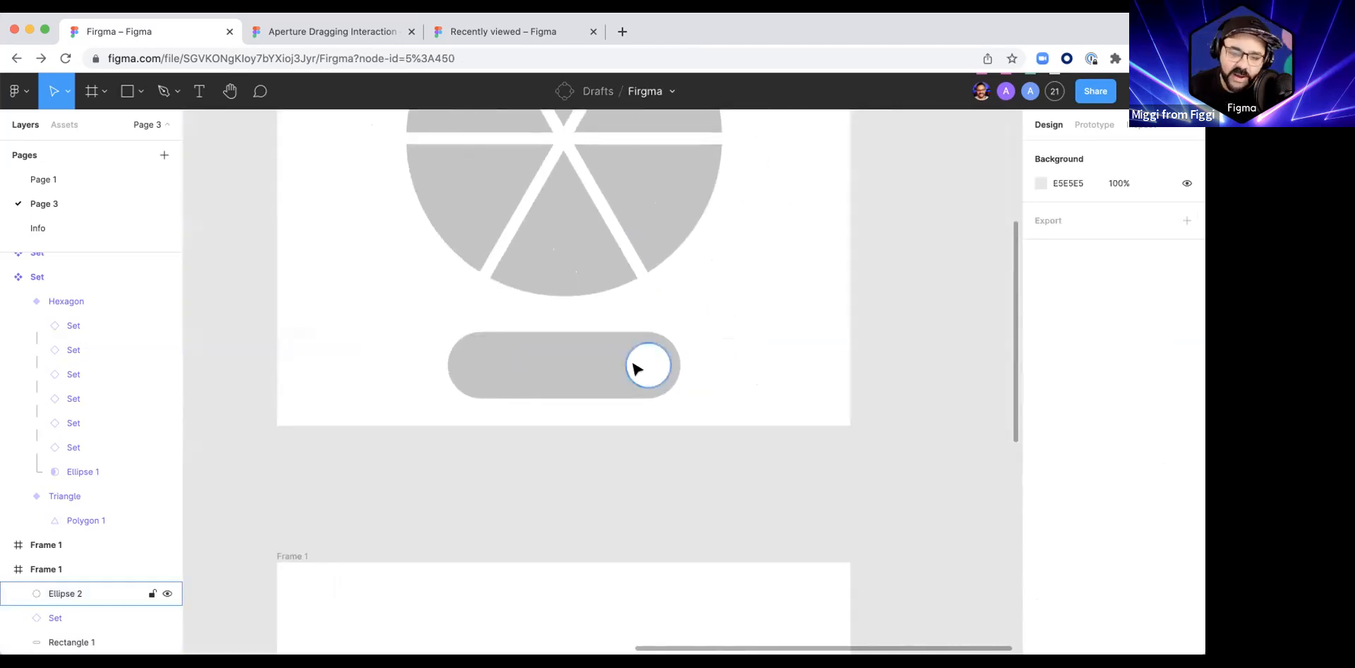
Step: Copy the knob and track from the upper frame into the lower frame at the same position
click(637, 368)
scroll(708, 360, down, 5)
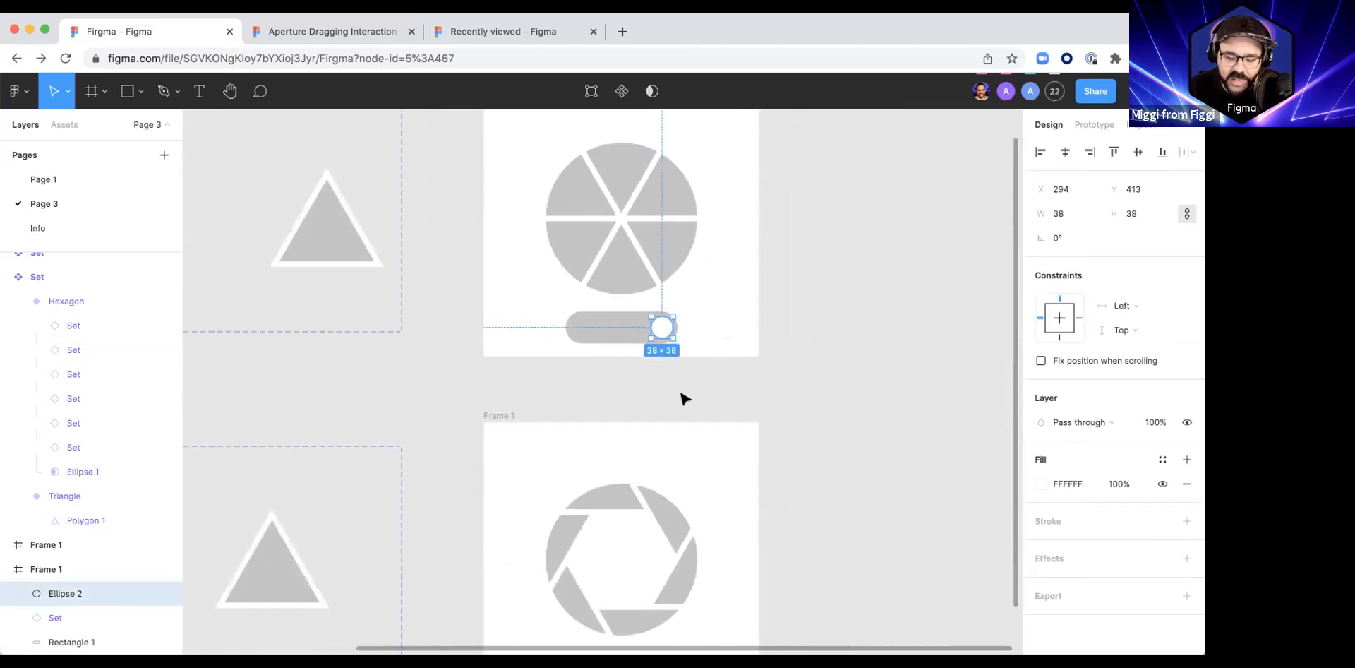
click(688, 377)
click(614, 326)
shift+click(662, 326)
scroll(678, 360, down, 3)
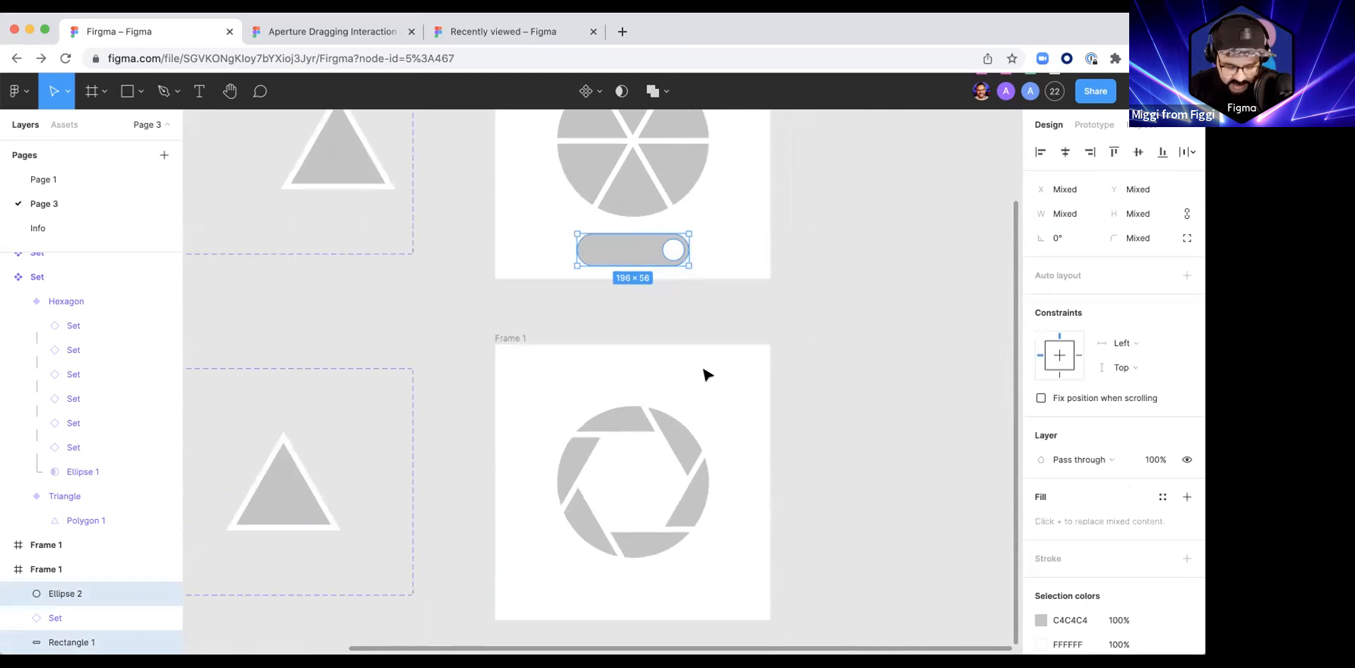
click(516, 340)
key(super+v)
scroll(790, 494, down, 3)
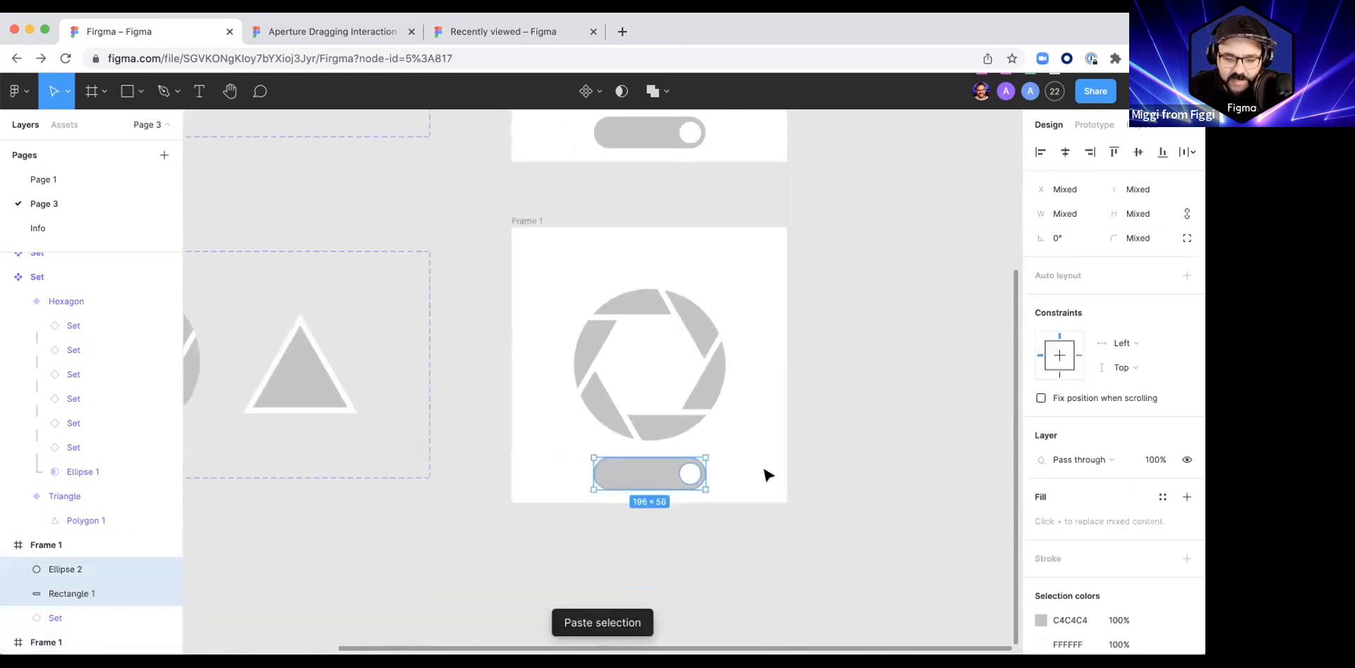
Step: Move the aperture in the lower frame up to Y 43
click(660, 412)
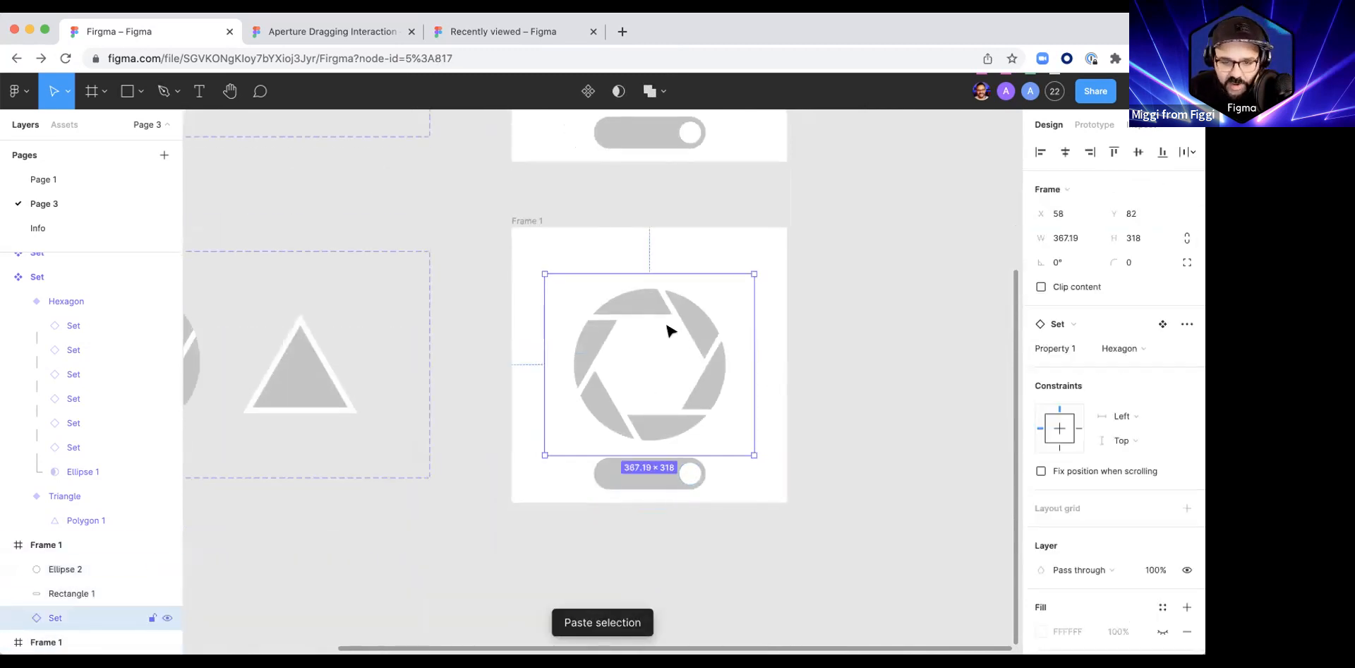
scroll(698, 437, up, 3)
drag(663, 466, 661, 446)
scroll(660, 446, down, 3)
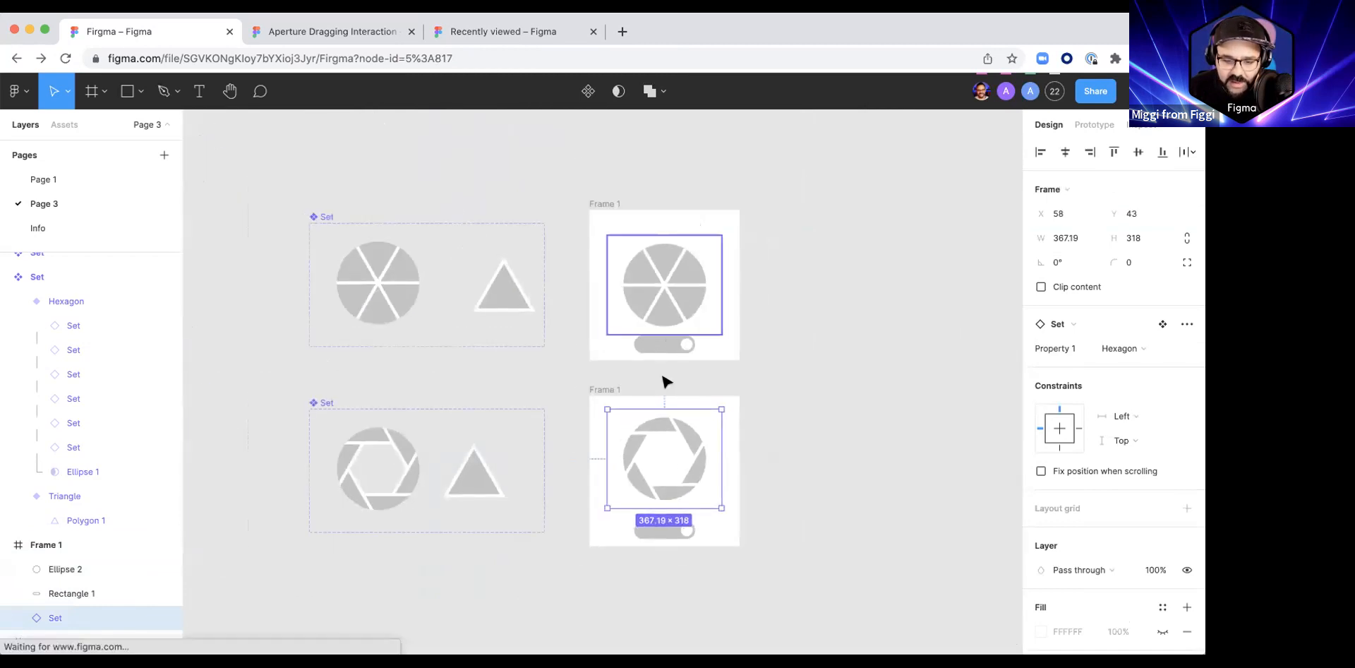
Step: Move the upper frame's aperture up to Y 0 and put a copy of it in the lower frame in place of the existing aperture
key(BackSpace)
drag(659, 290, 661, 270)
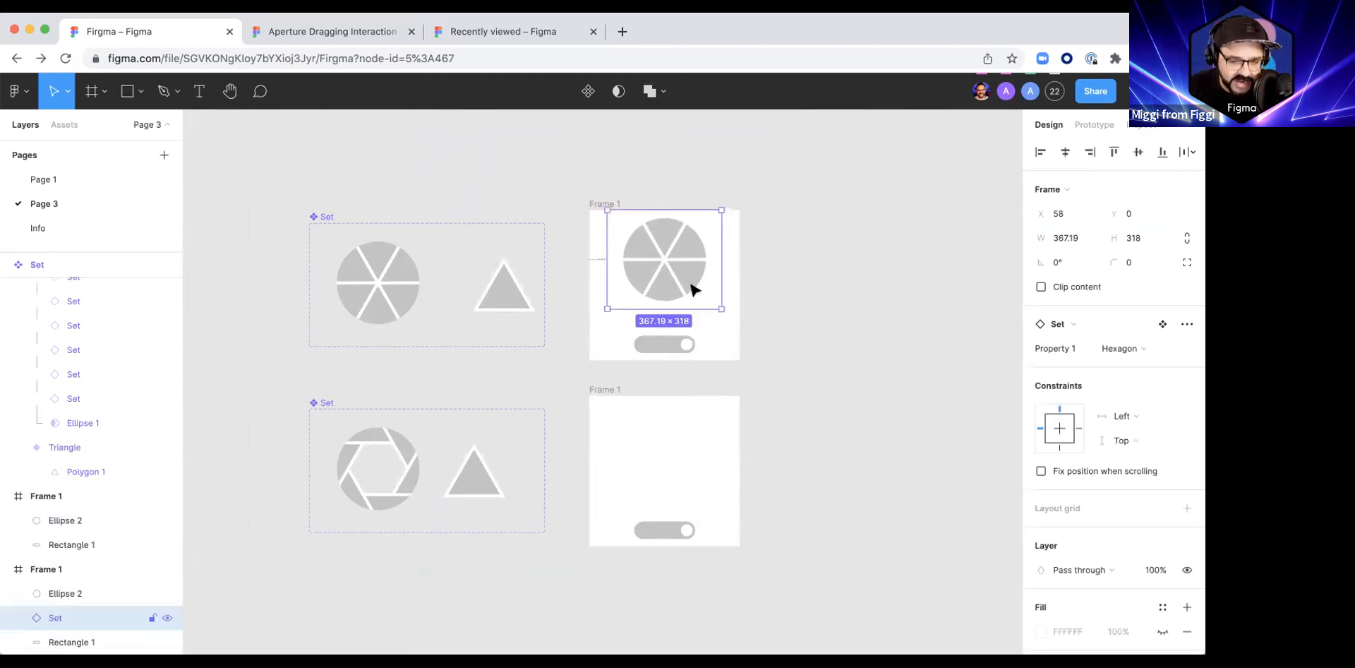
click(621, 387)
key(super+v)
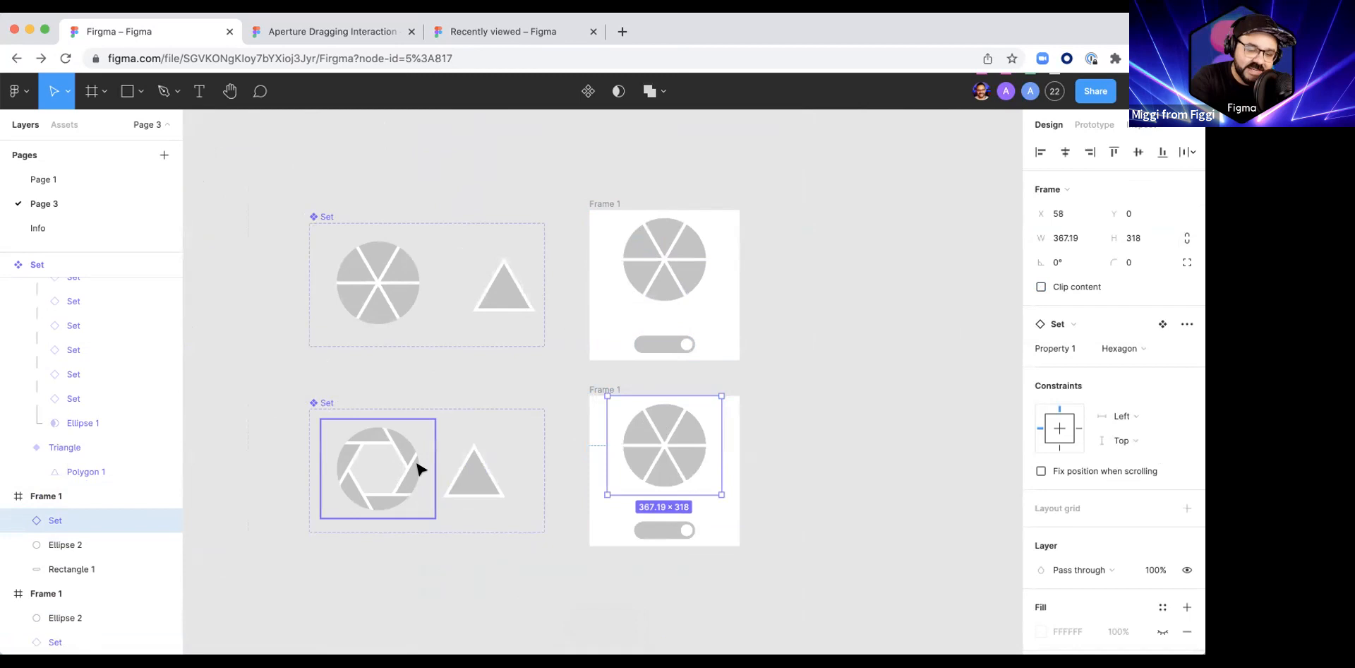
Step: Replace the lower frame's aperture with a copy of the opened Hexagon variant from the lower set, using Paste to replace
click(384, 443)
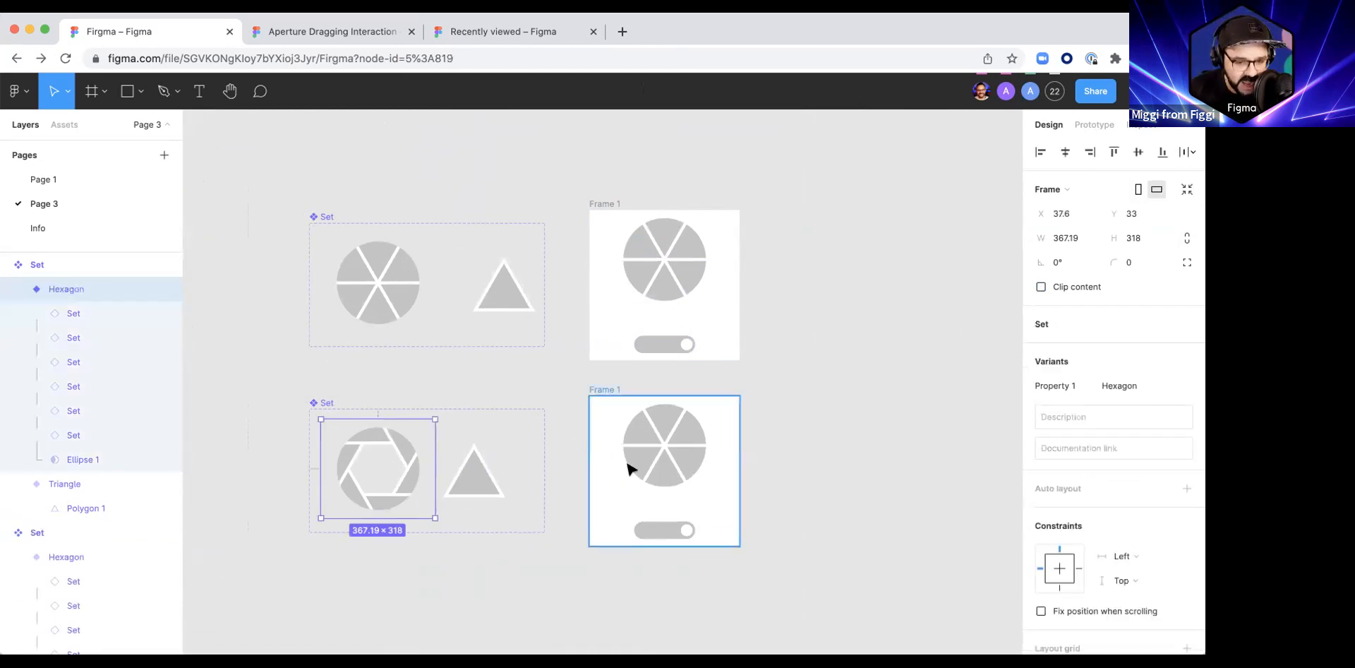
click(662, 427)
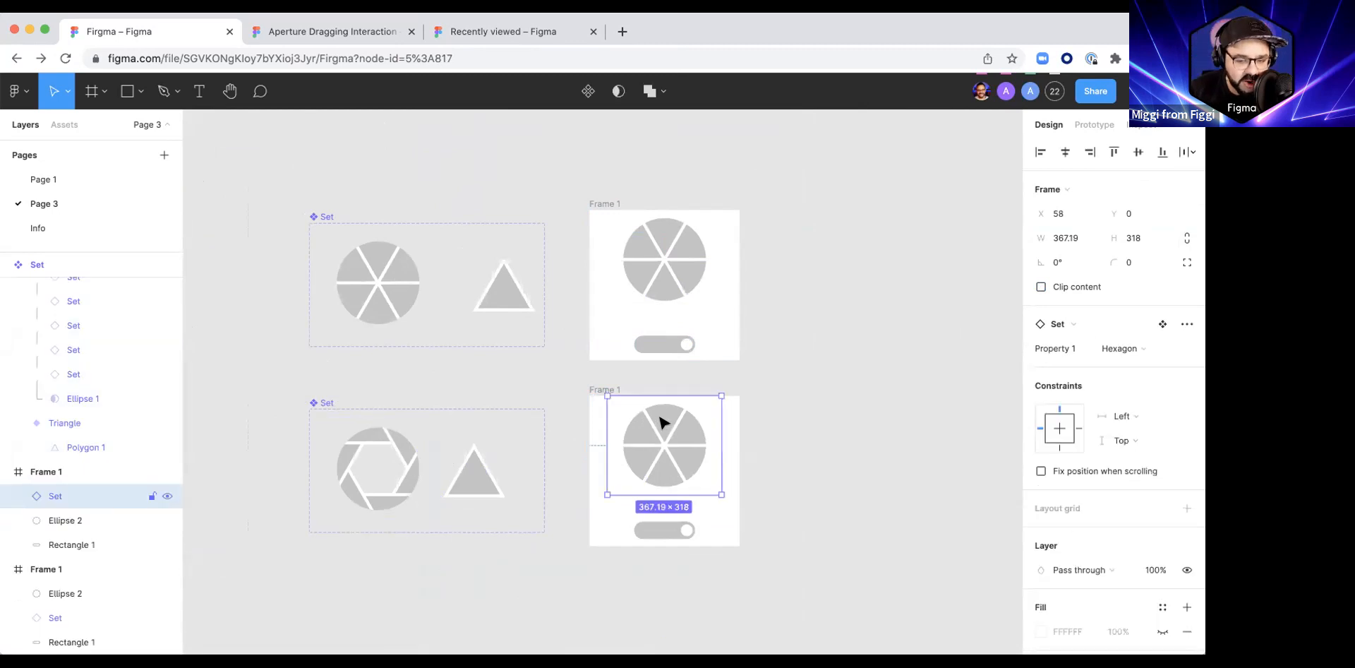
right_click(659, 421)
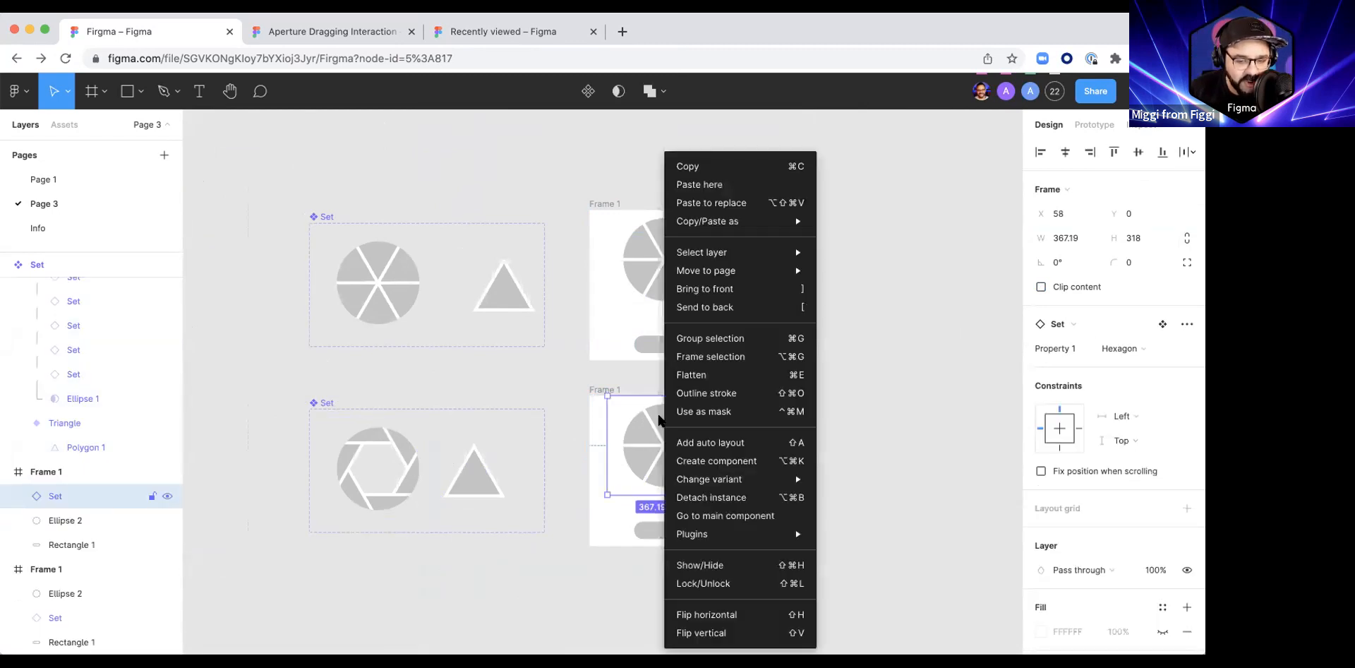
click(712, 203)
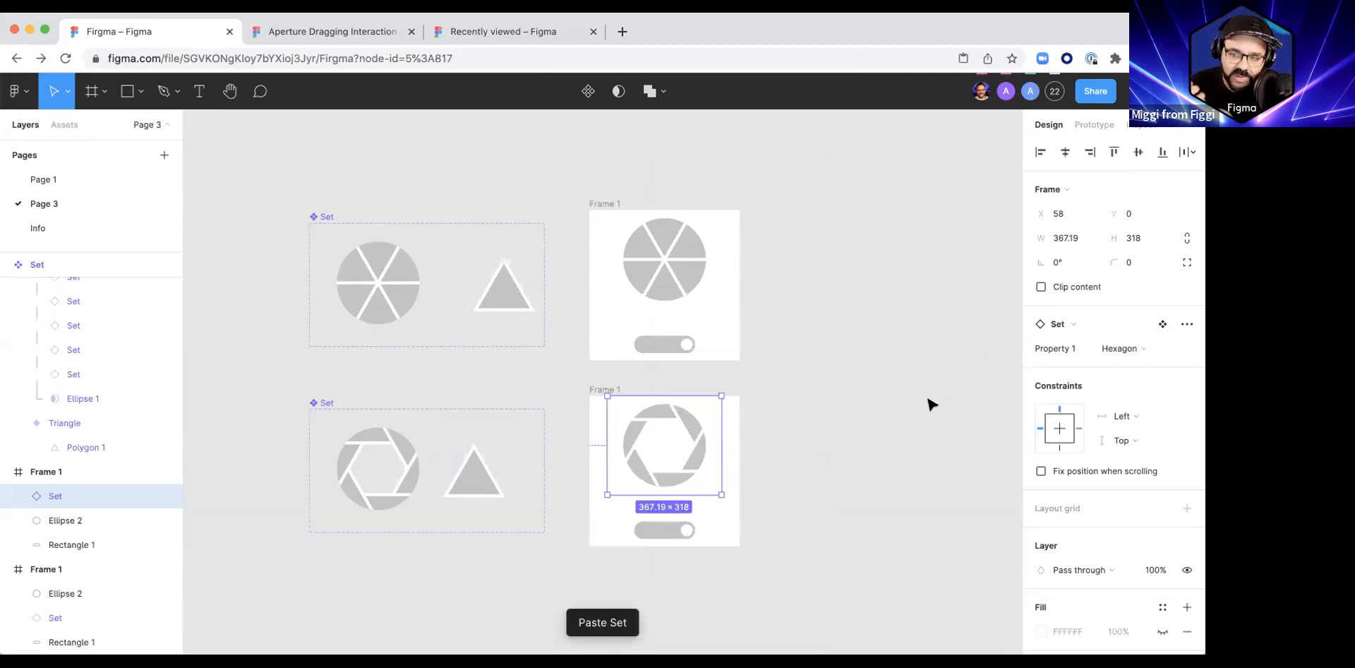
Step: Move the knob in the upper frame to the left end of its track
click(832, 453)
drag(808, 463, 793, 367)
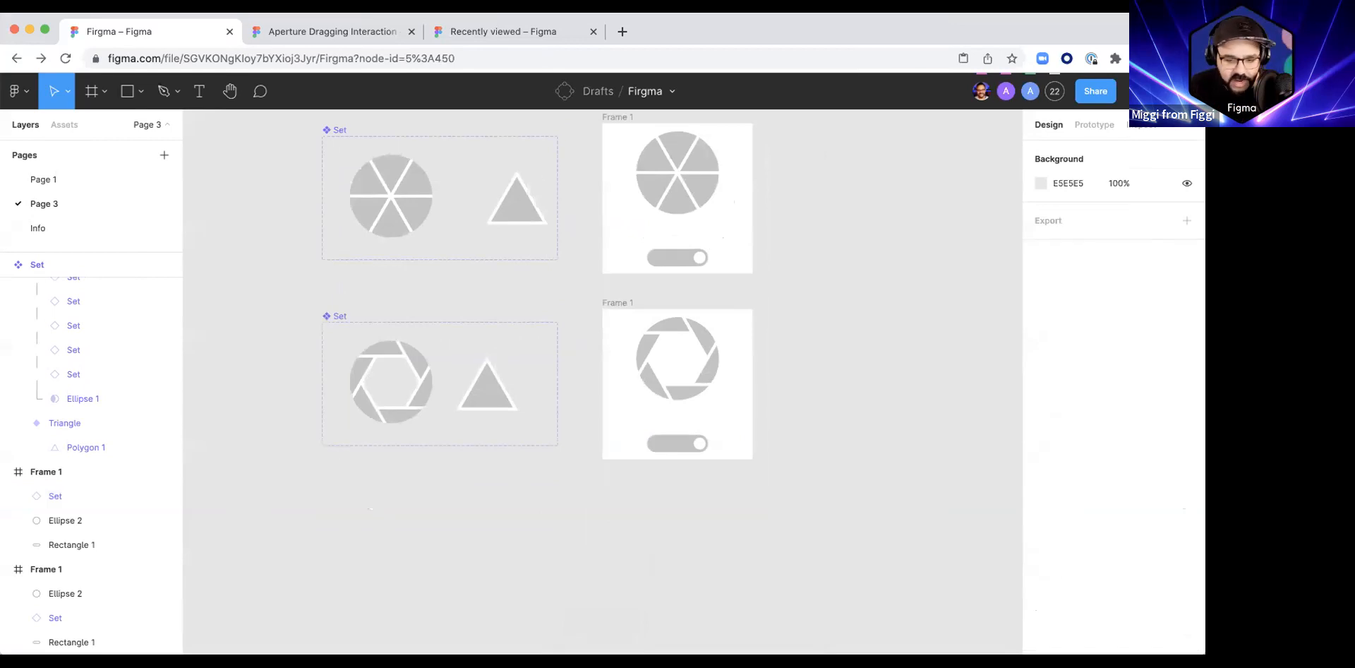
scroll(706, 395, up, 1)
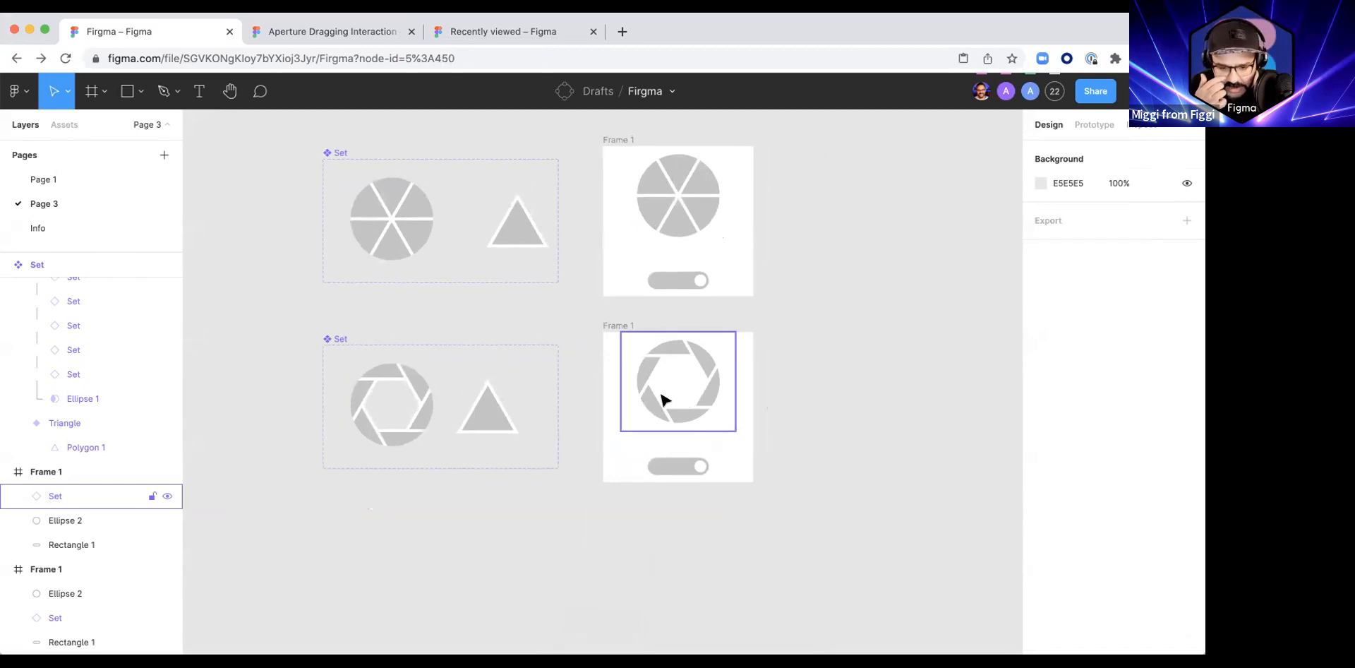
scroll(712, 487, up, 1)
scroll(695, 511, up, 4)
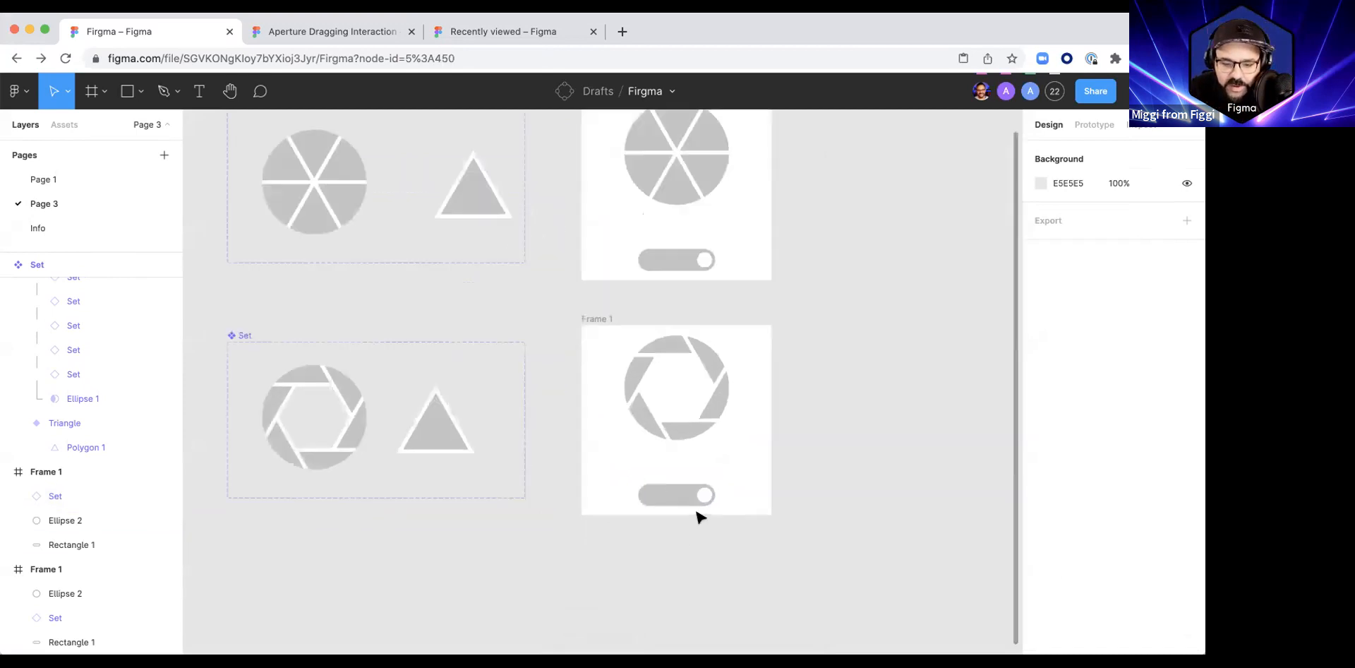
drag(692, 225, 639, 225)
click(794, 242)
scroll(794, 244, up, 3)
Step: Change the fill of the track in the lower frame to blue
click(666, 594)
click(1033, 494)
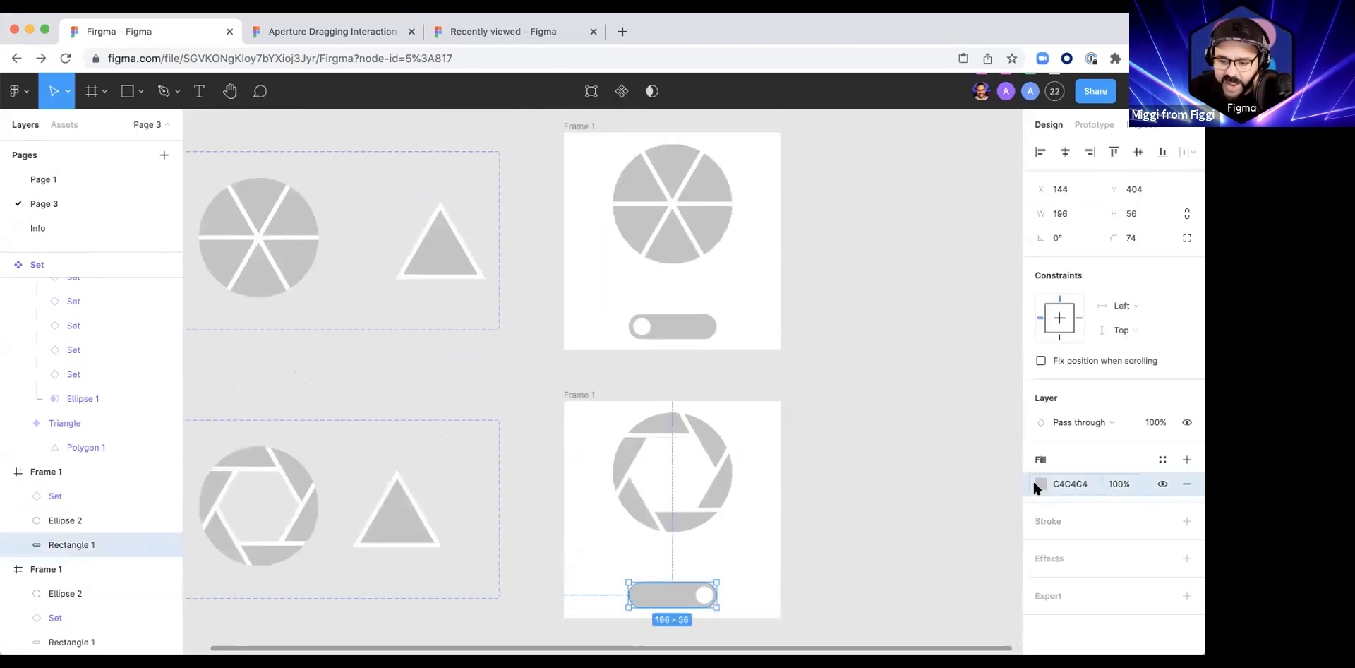
click(1038, 484)
click(957, 299)
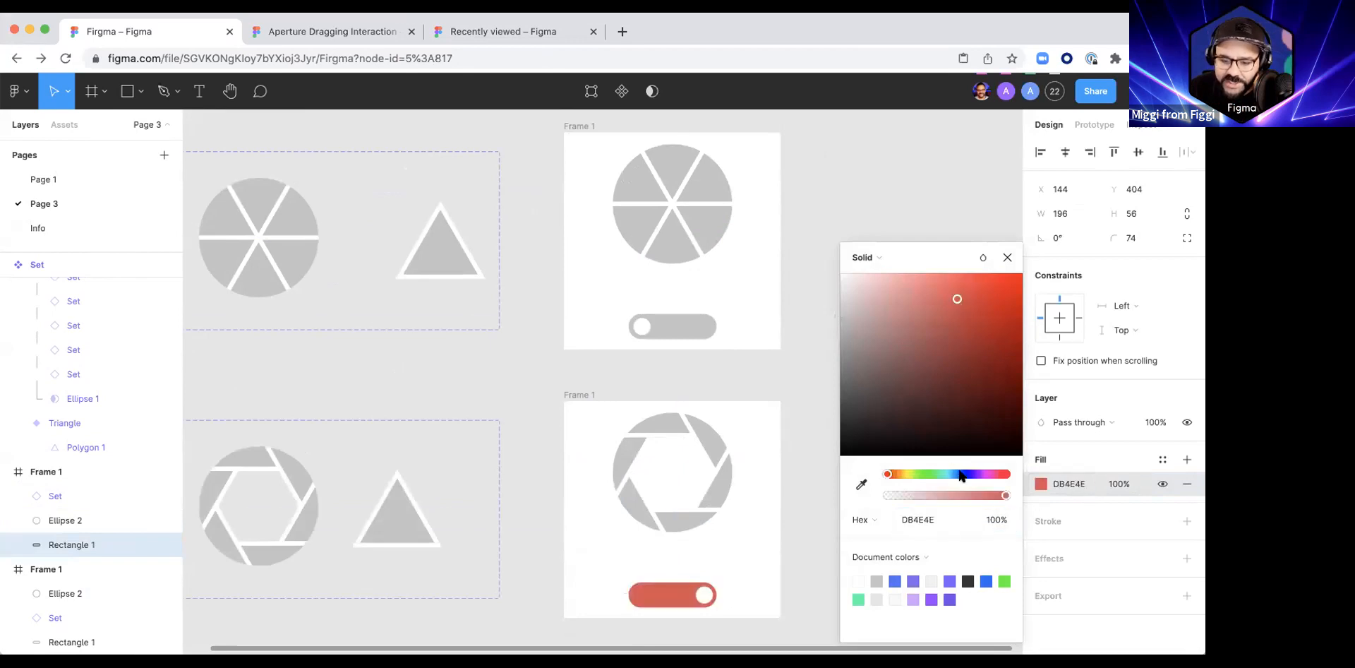
click(959, 471)
click(826, 319)
Step: Connect the upper frame's knob to the lower frame with a prototype interaction triggered On drag
scroll(811, 374, down, 2)
scroll(812, 374, right, 1)
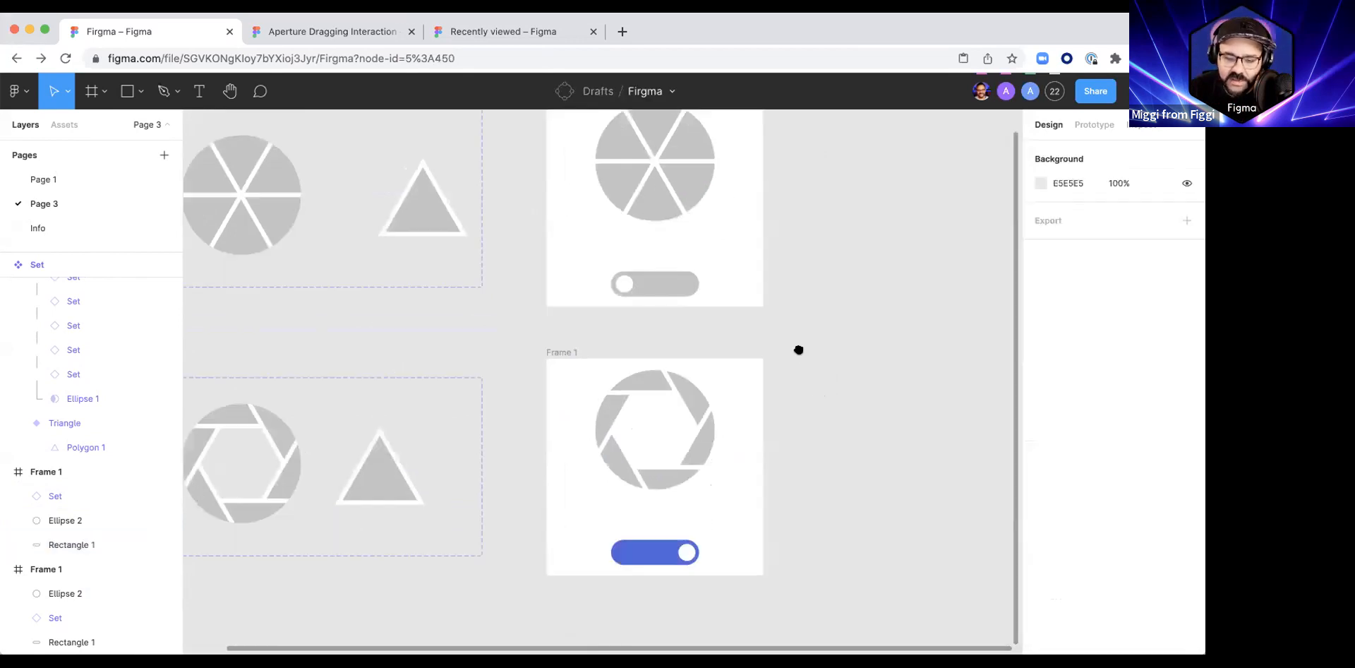
click(1083, 128)
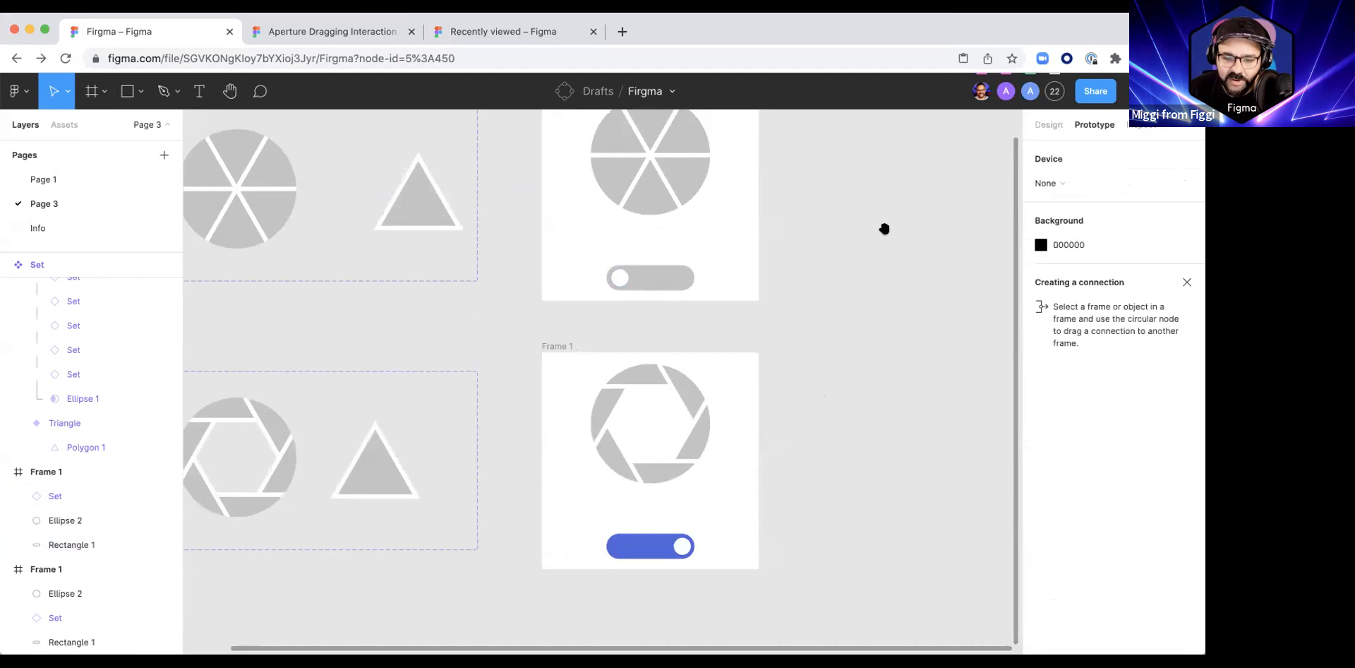
scroll(882, 233, up, 4)
scroll(812, 395, down, 2)
scroll(812, 395, right, 1)
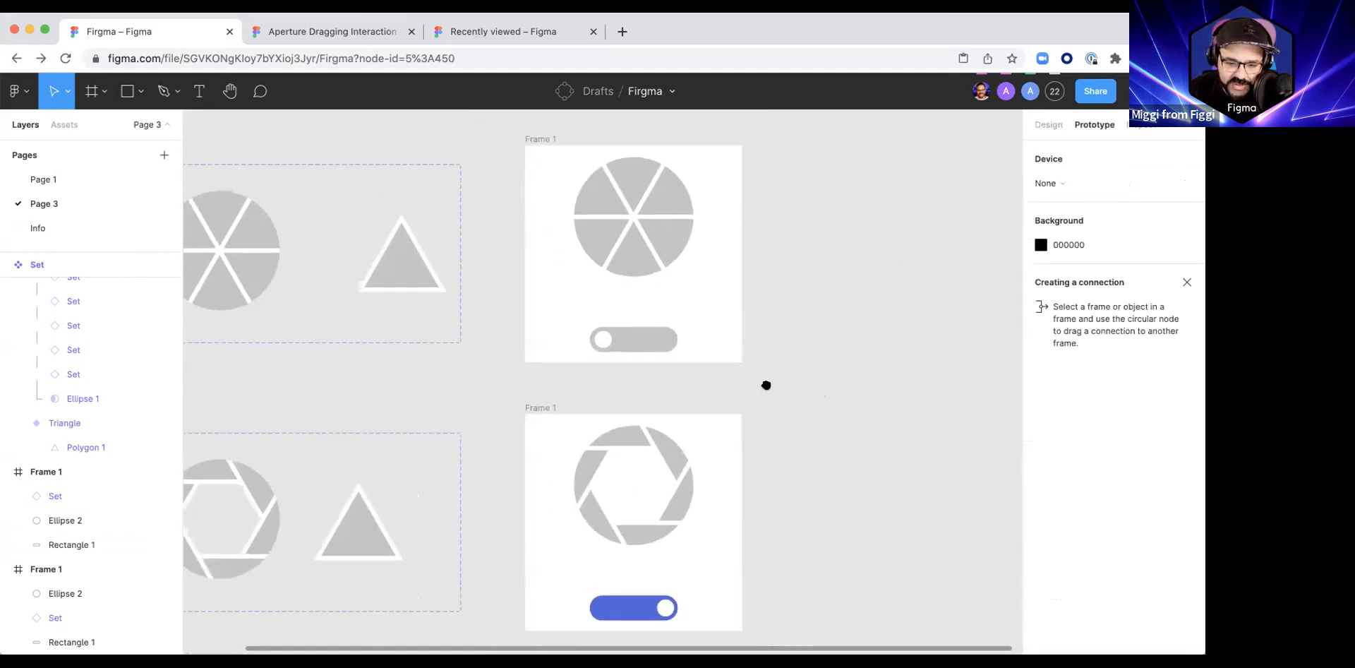
click(608, 342)
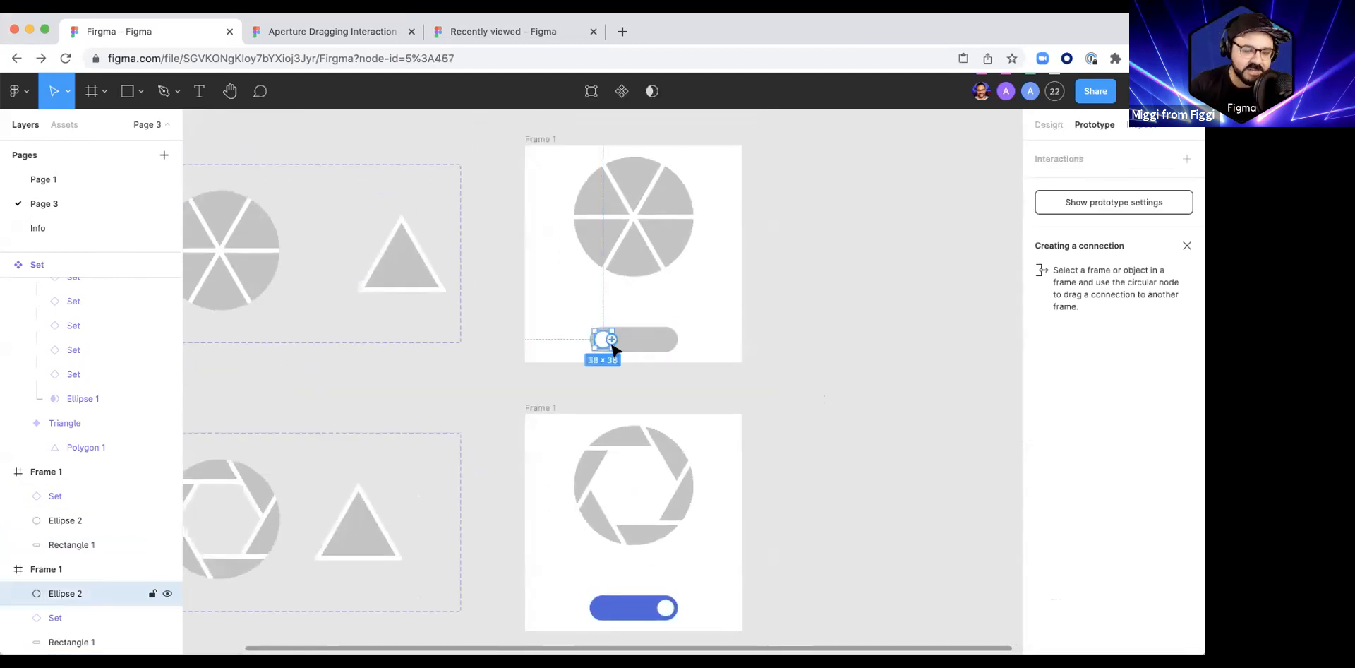
drag(612, 340, 659, 425)
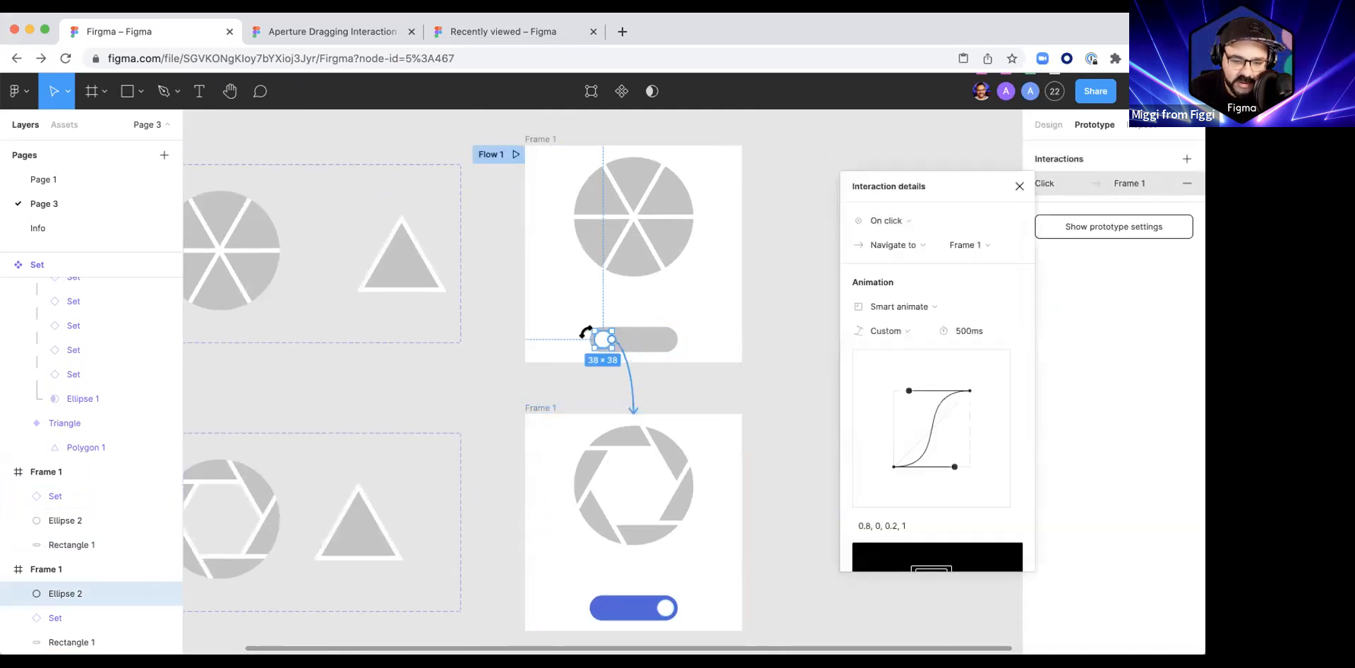
click(901, 219)
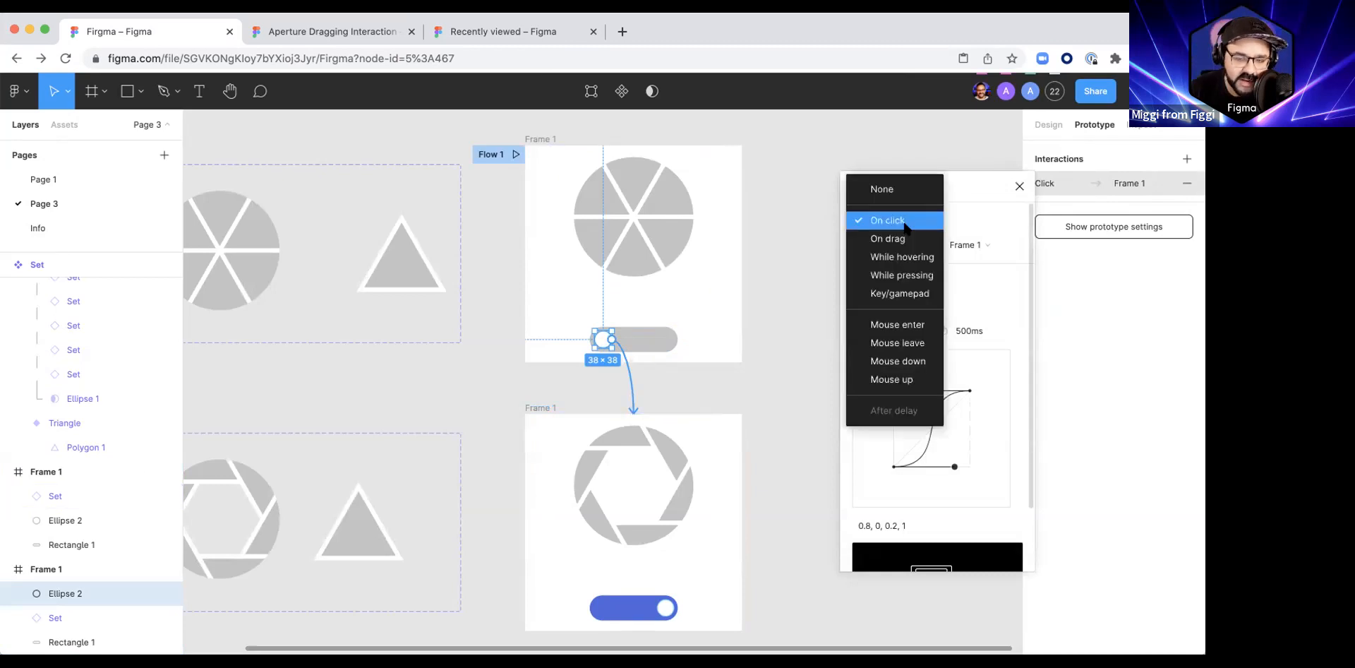
click(906, 239)
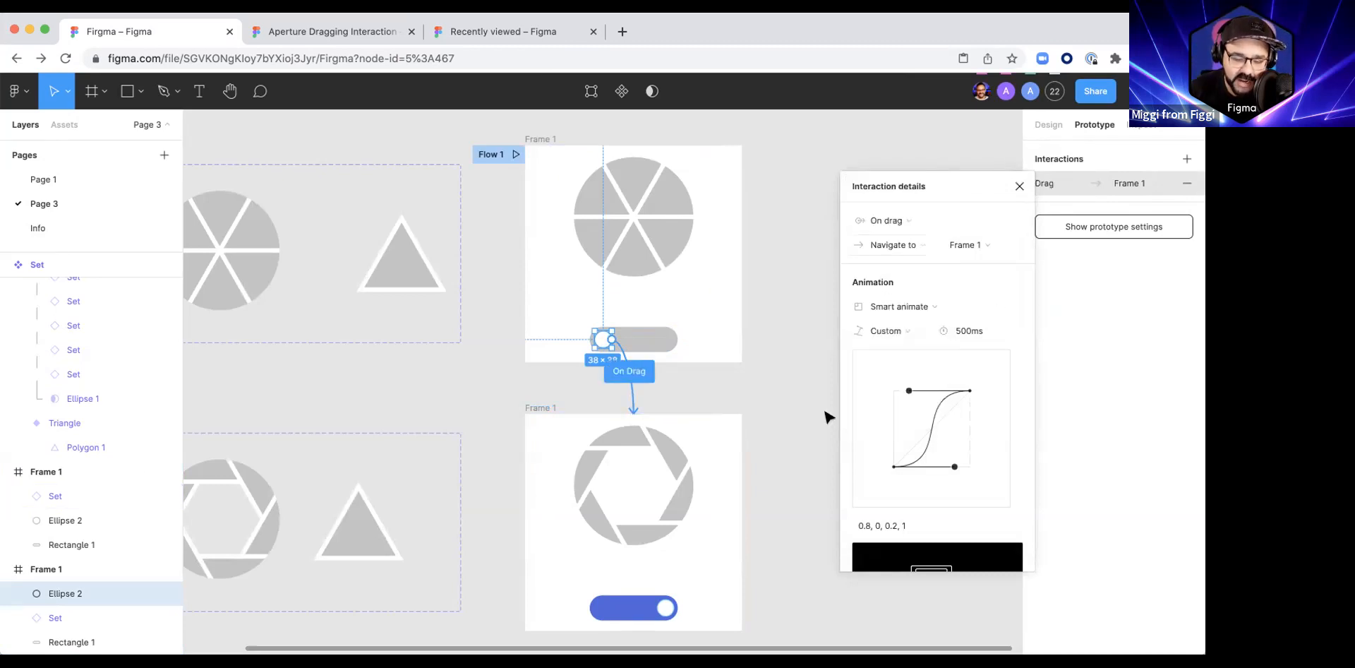
scroll(827, 417, down, 1)
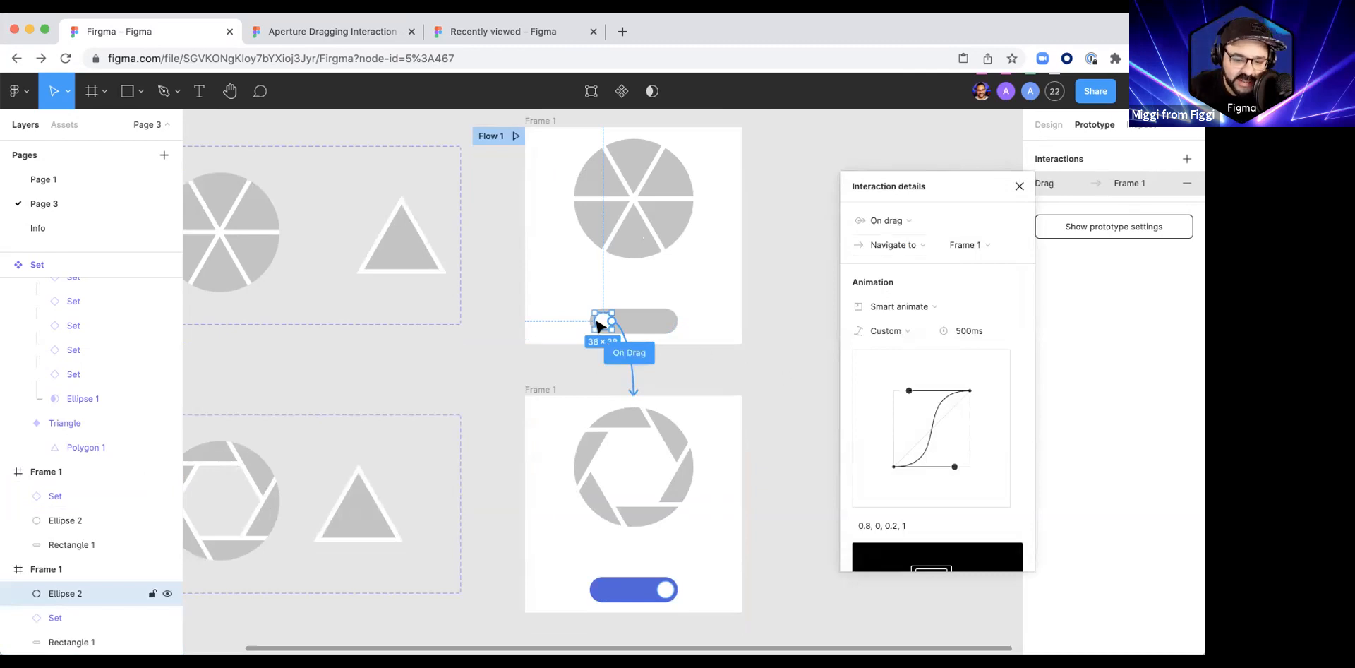
scroll(659, 485, down, 3)
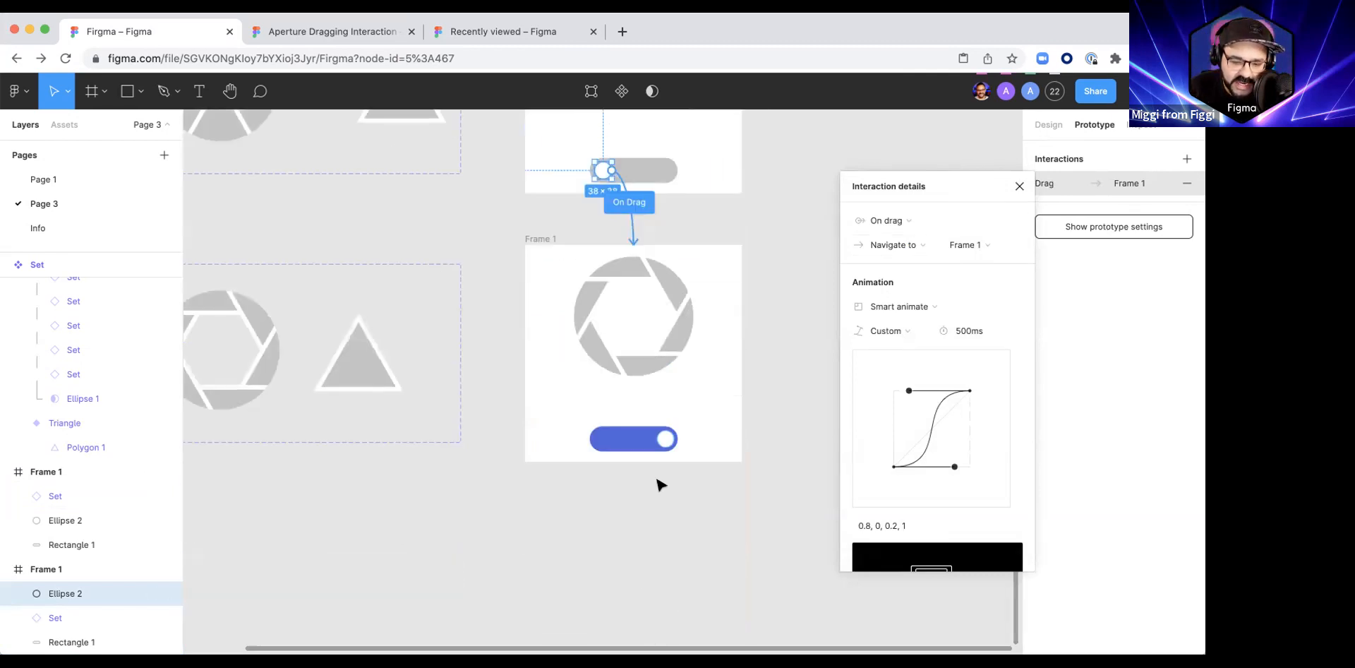
Step: Try sending the lower frame's knob one layer behind the blue track and bring it back in front
scroll(664, 466, up, 5)
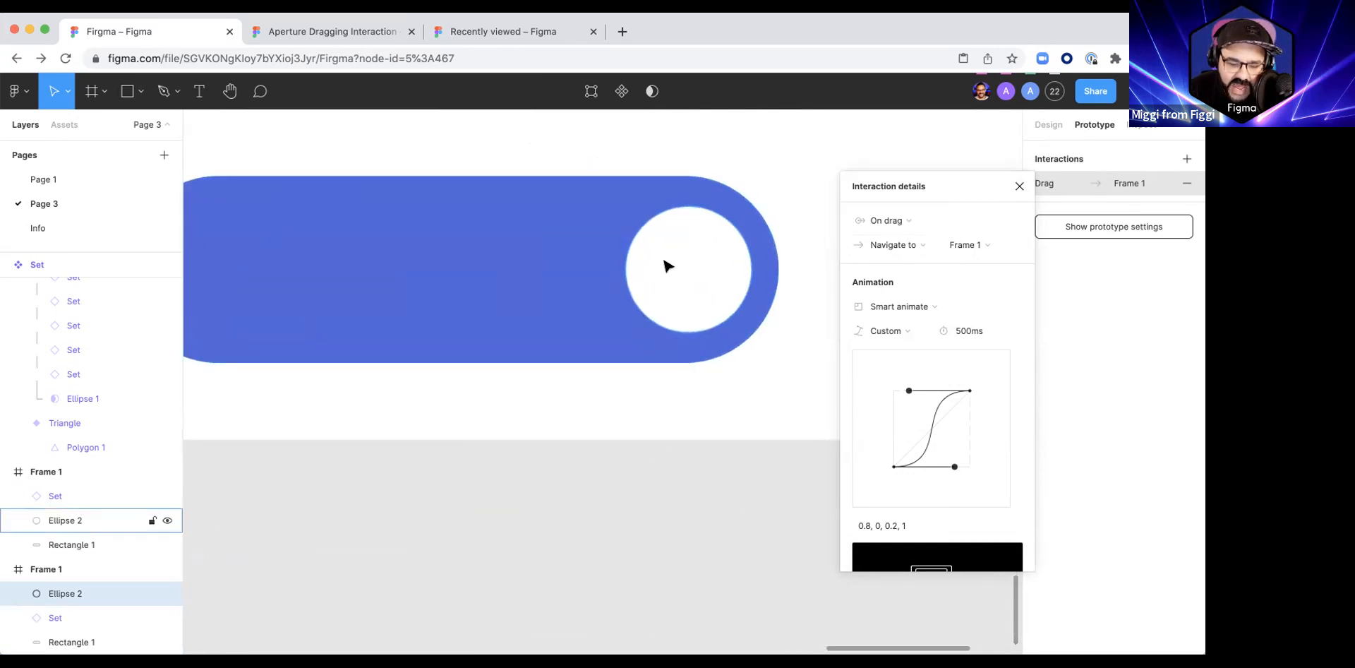
scroll(667, 310, down, 5)
scroll(667, 322, up, 4)
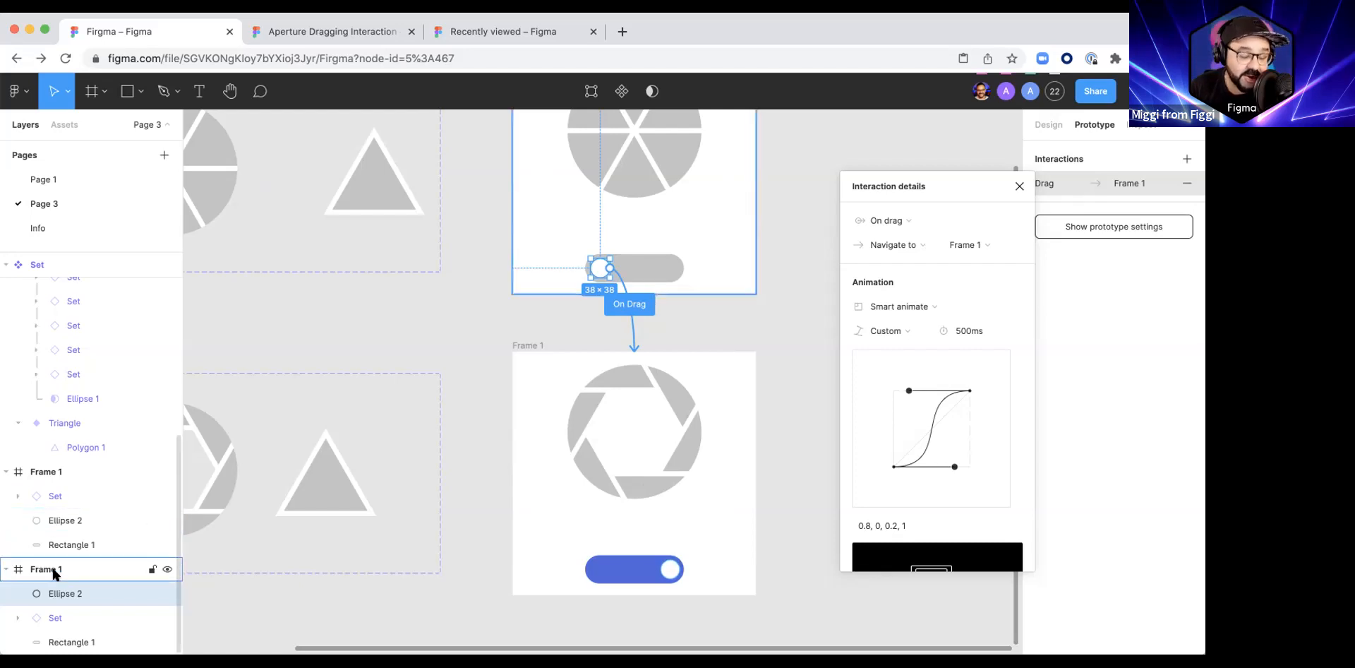
scroll(452, 364, up, 1)
click(467, 455)
scroll(468, 479, down, 2)
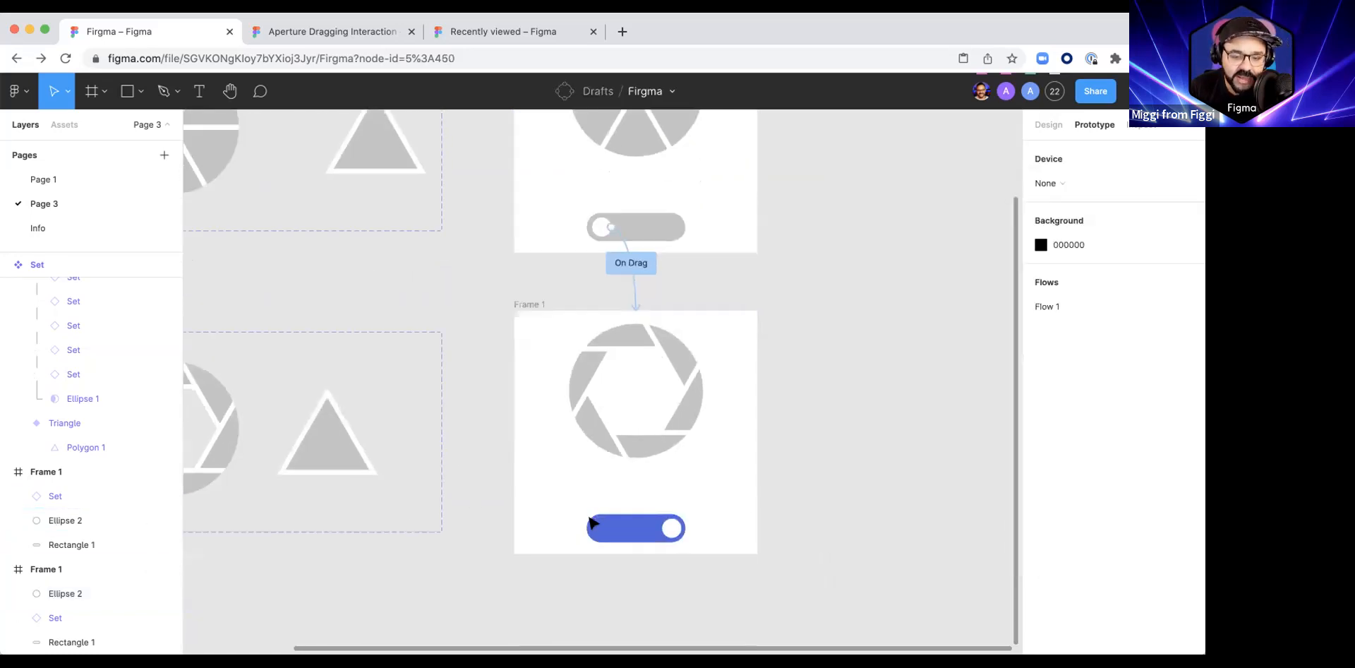
click(599, 531)
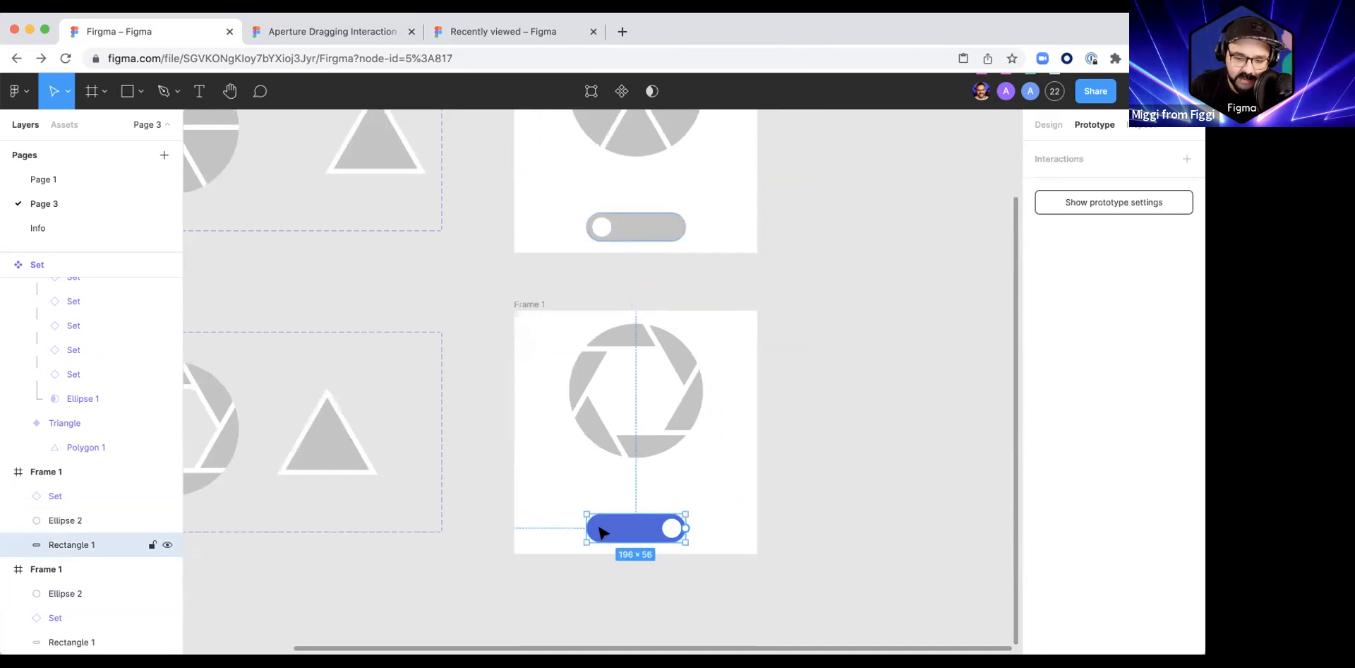
click(663, 529)
key(super+bracketleft)
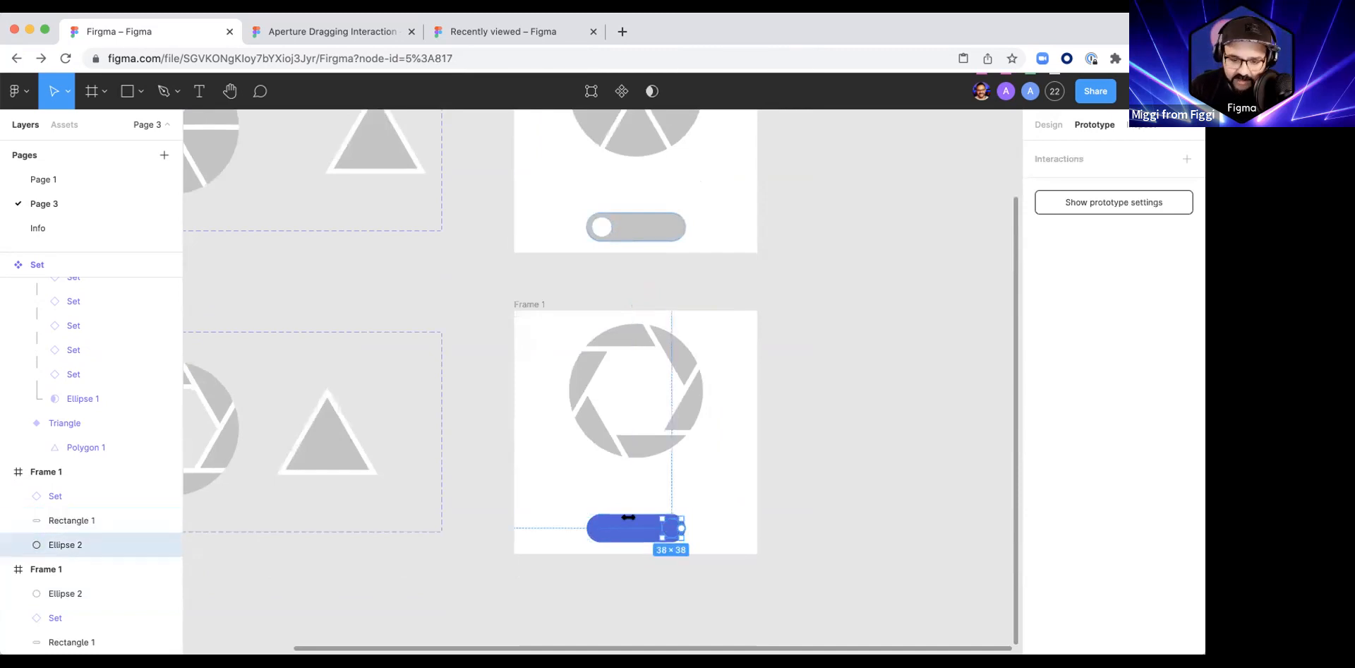
key(super+bracketright)
Step: Reorder the upper frame's knob to sit below the aperture instance and above the track, matching the lower frame's layer order
click(645, 227)
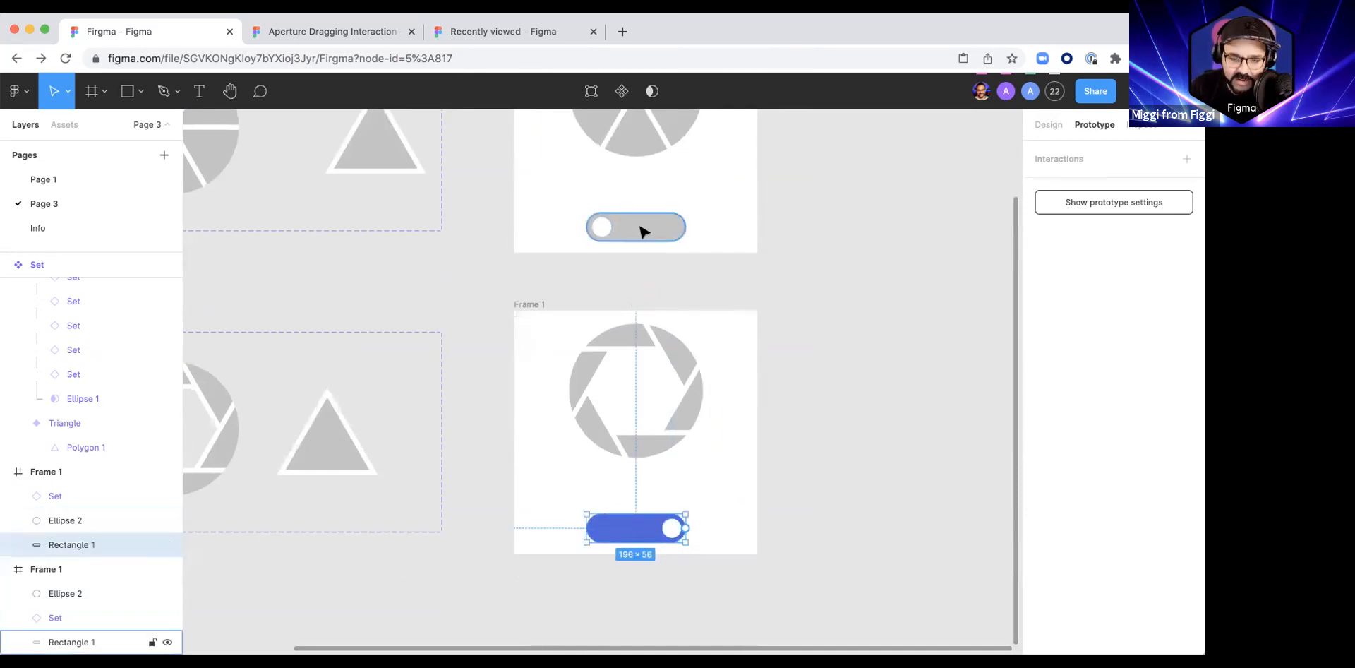
click(599, 226)
key(super+bracketleft)
key(super+bracketleft)
click(656, 228)
key(super+bracketleft)
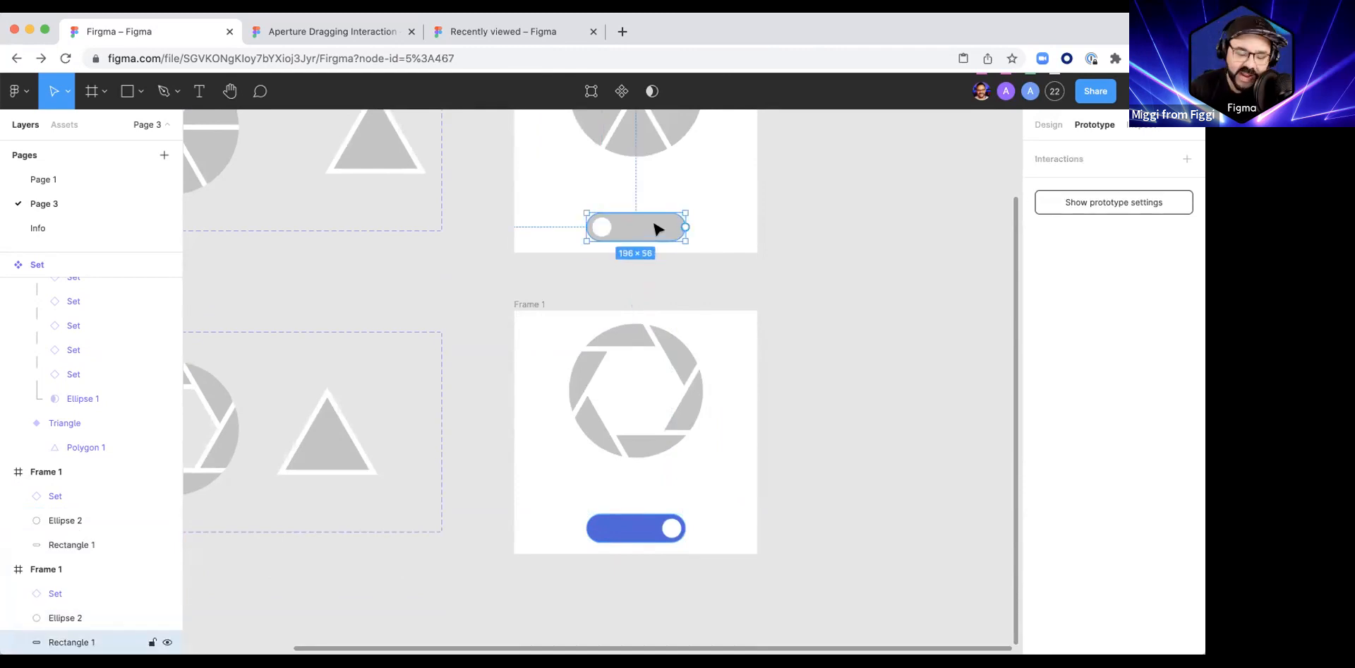
Step: Compare the layer order of the aperture, knob and track in the two frames
click(774, 279)
drag(774, 278, 796, 254)
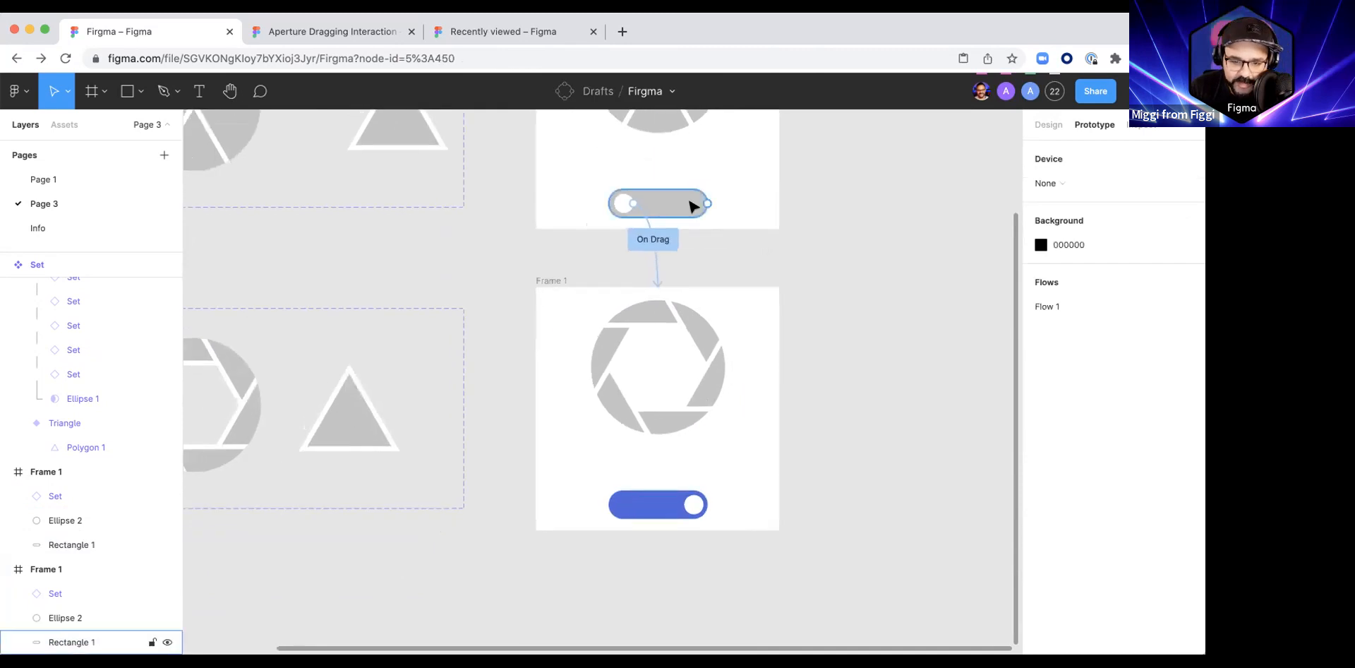
click(690, 204)
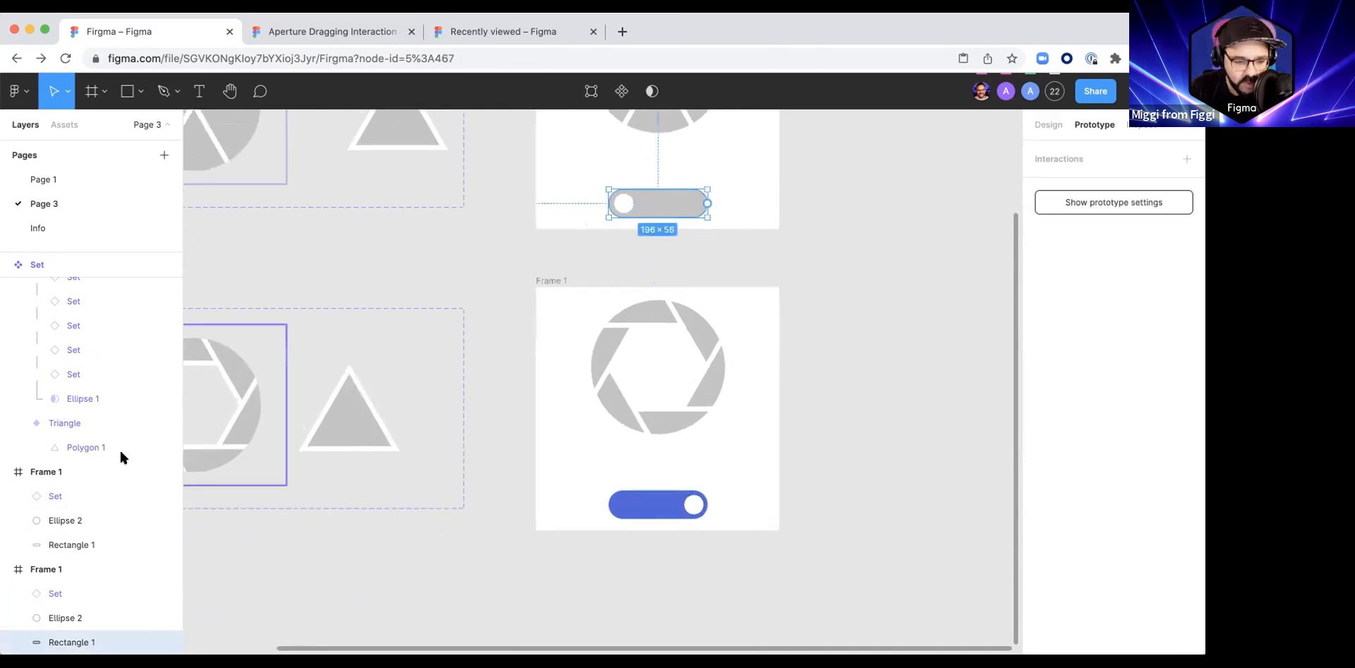
click(75, 619)
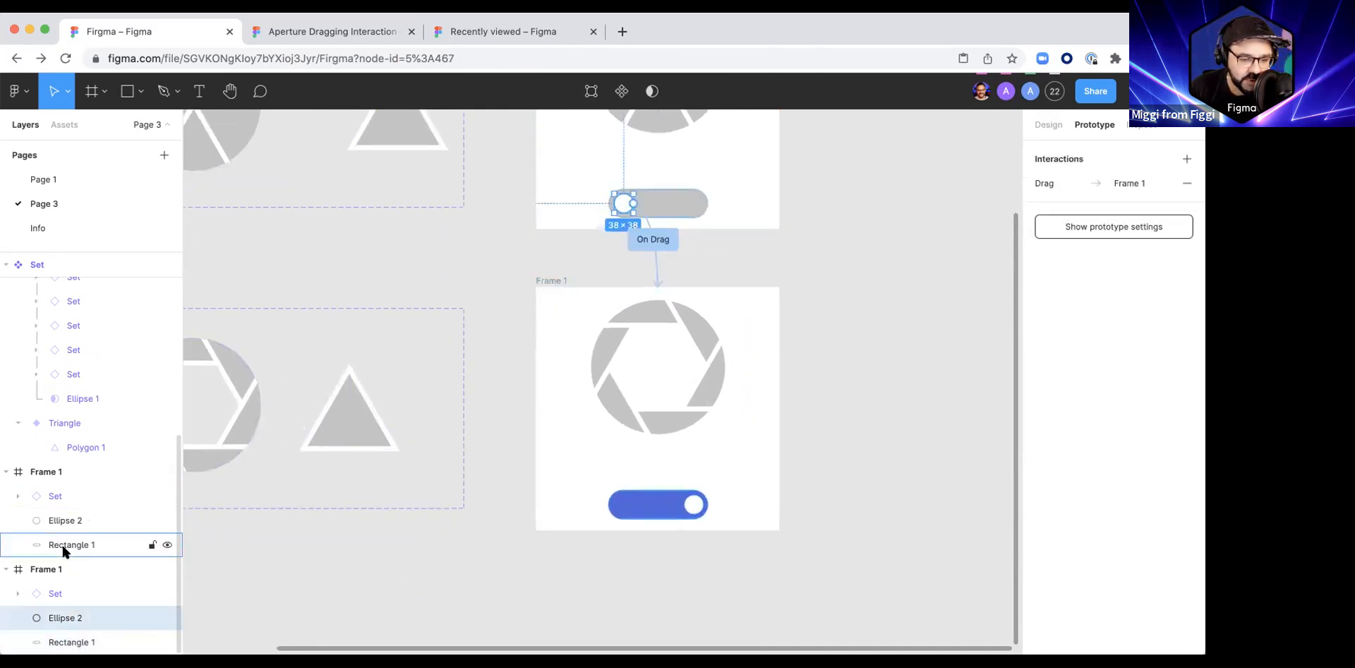
click(71, 641)
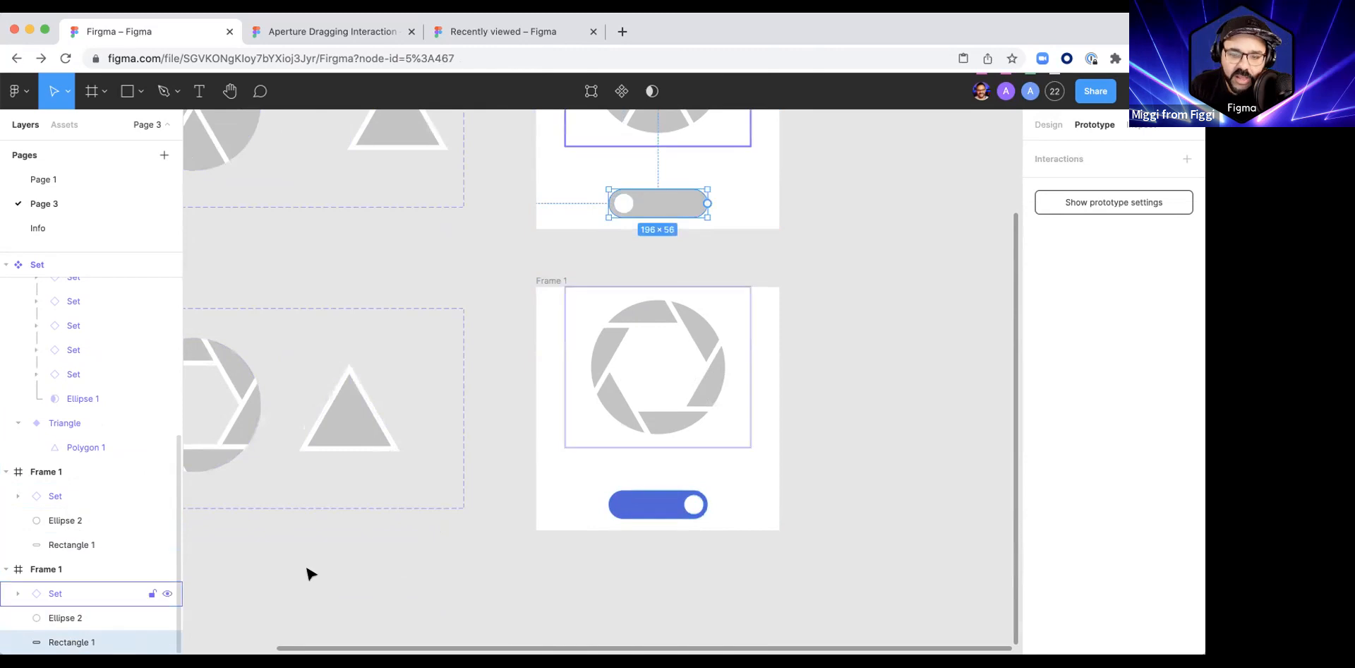
click(544, 550)
scroll(559, 549, up, 2)
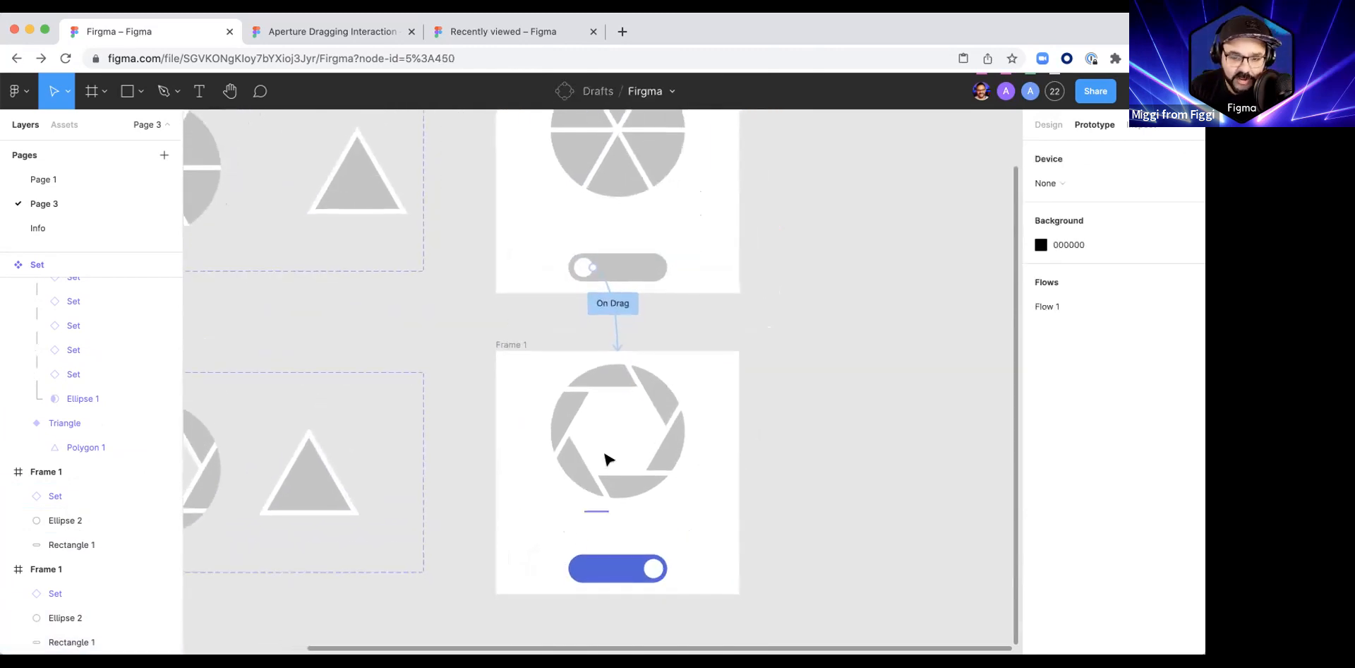
scroll(605, 459, down, 2)
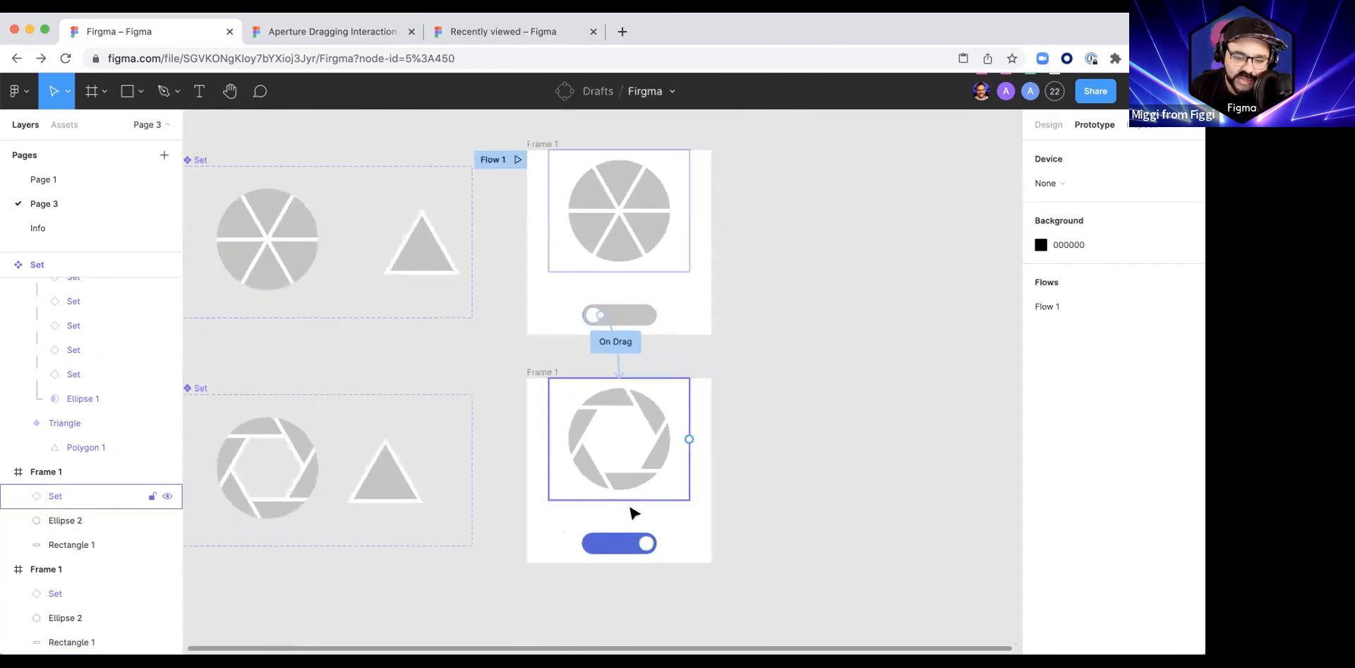
Step: Change the fill of the lower frame's knob to light blue 12E3FF
click(644, 545)
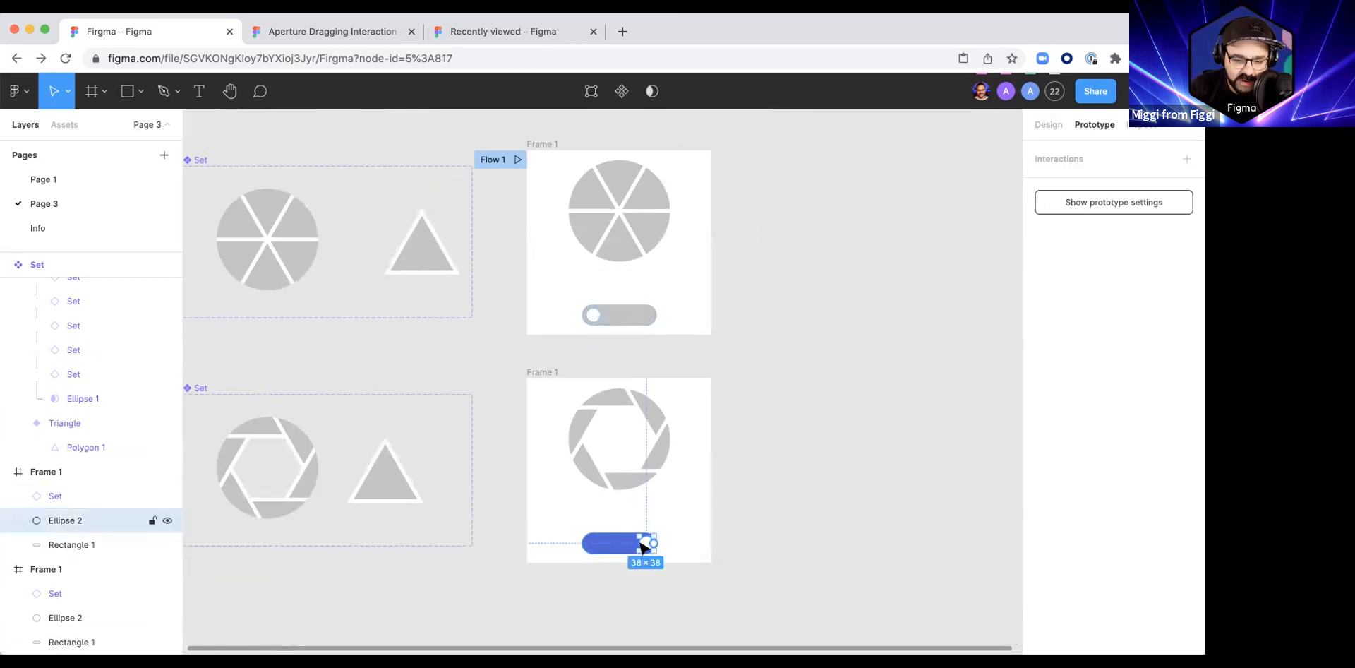
click(1039, 127)
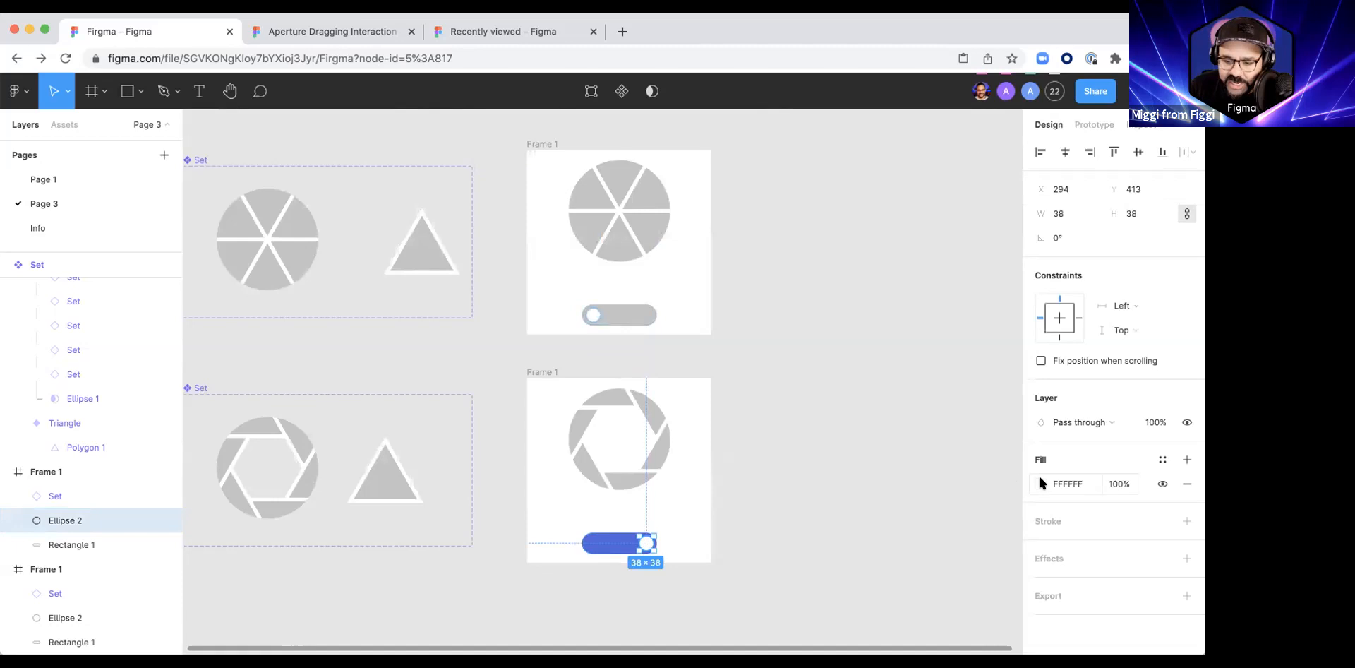
click(1041, 483)
click(950, 474)
click(1006, 275)
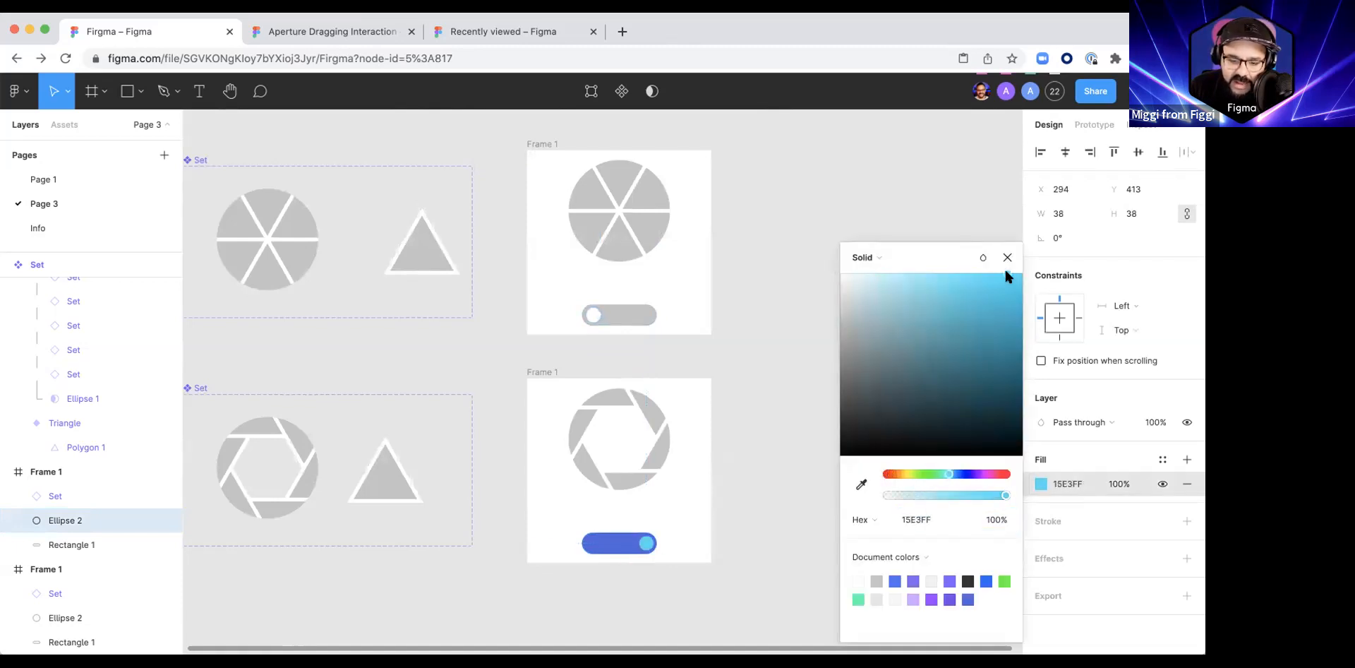
click(766, 510)
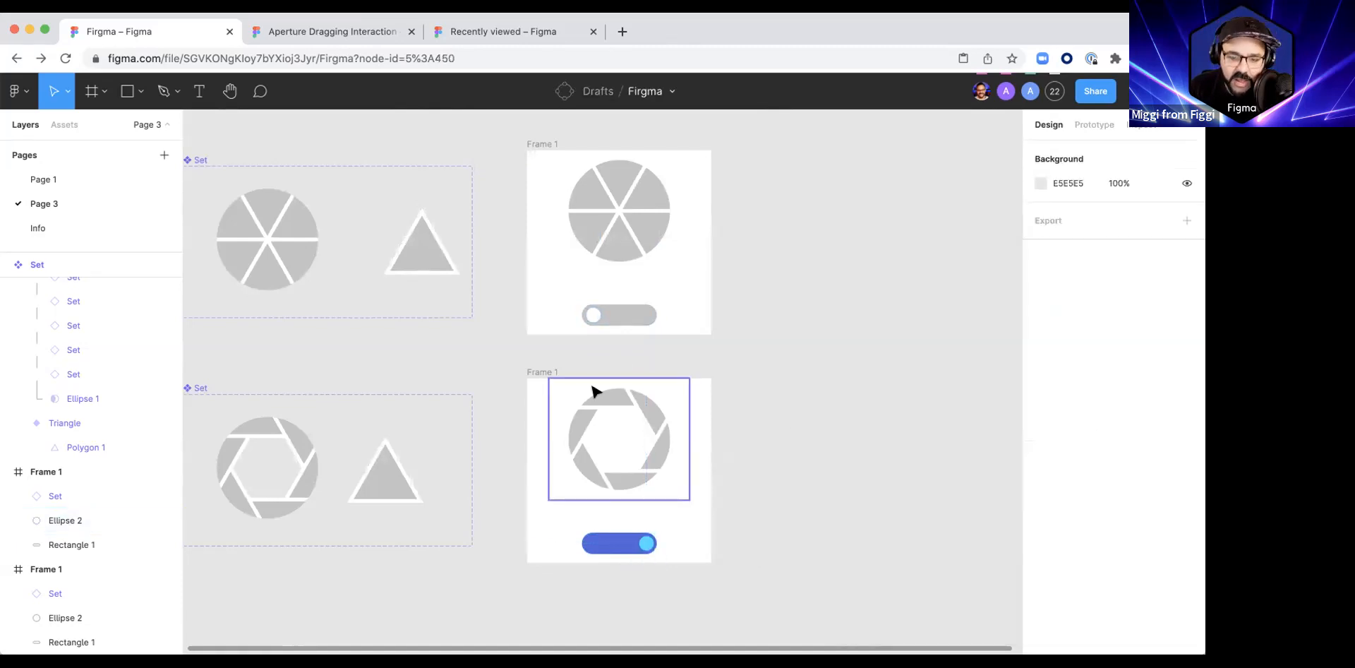
Step: Connect the lower frame's knob back to the upper frame with an On drag interaction using Smart animate
click(536, 373)
click(646, 545)
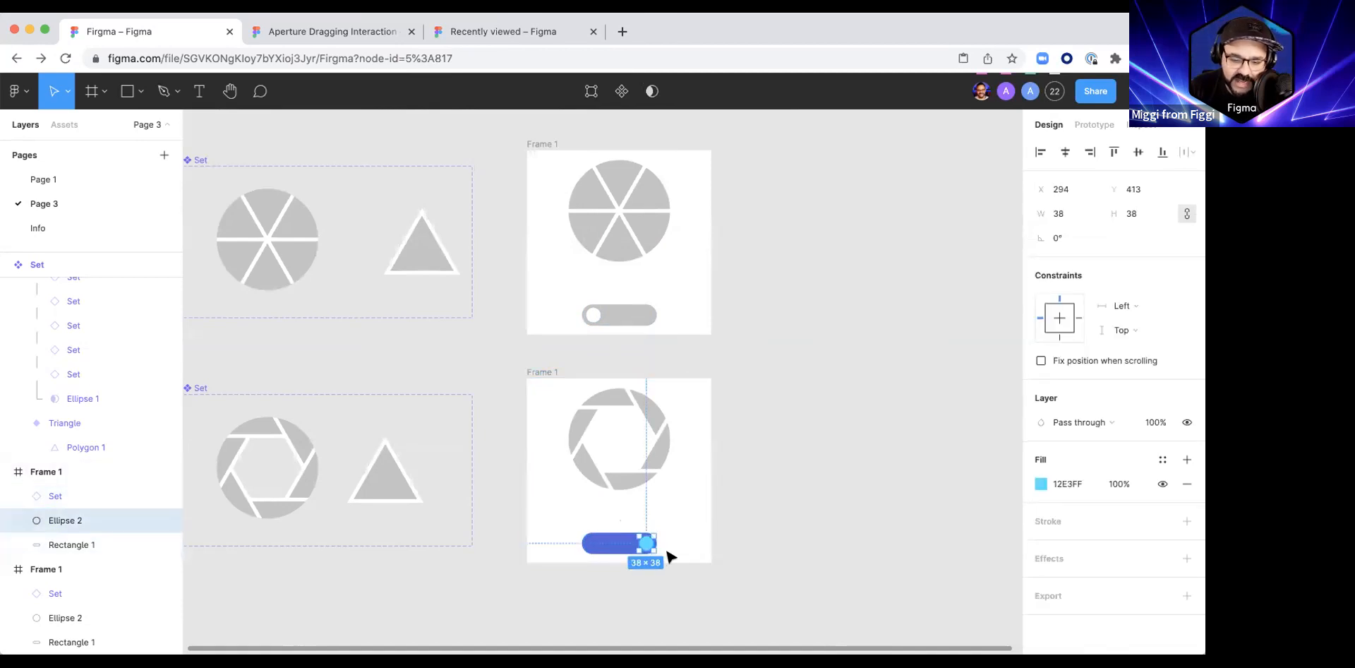
click(1086, 126)
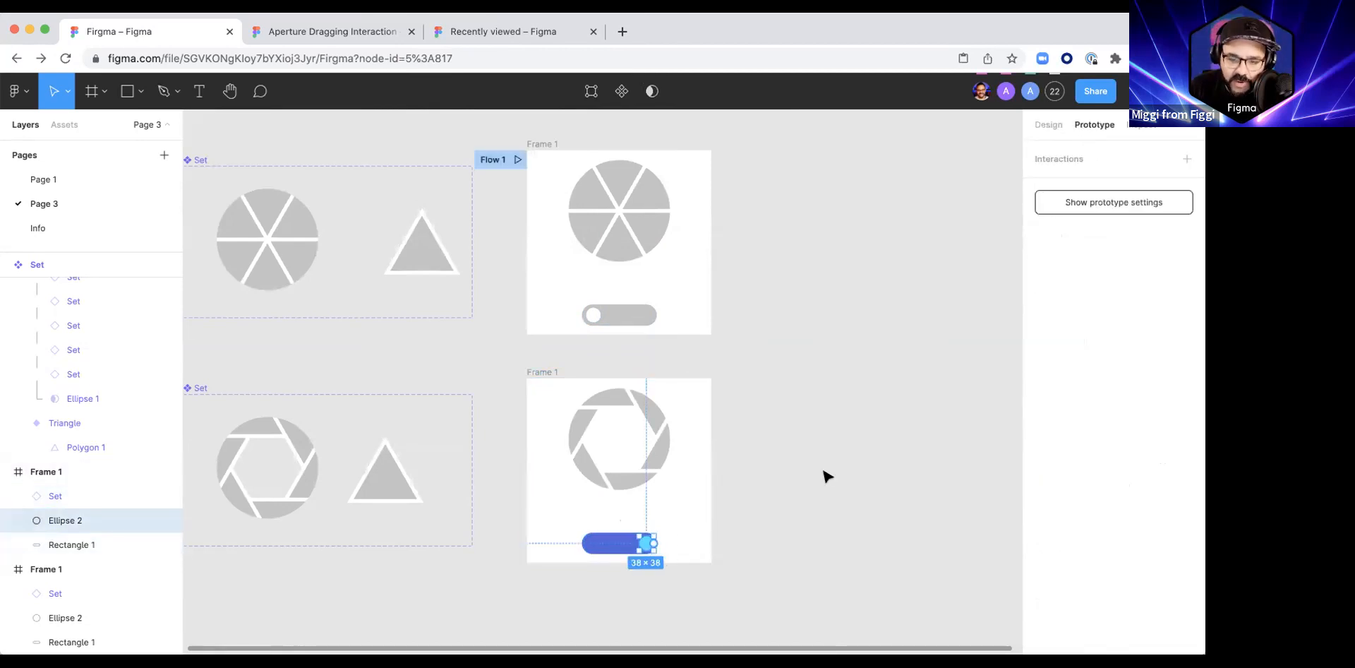
drag(654, 543, 629, 334)
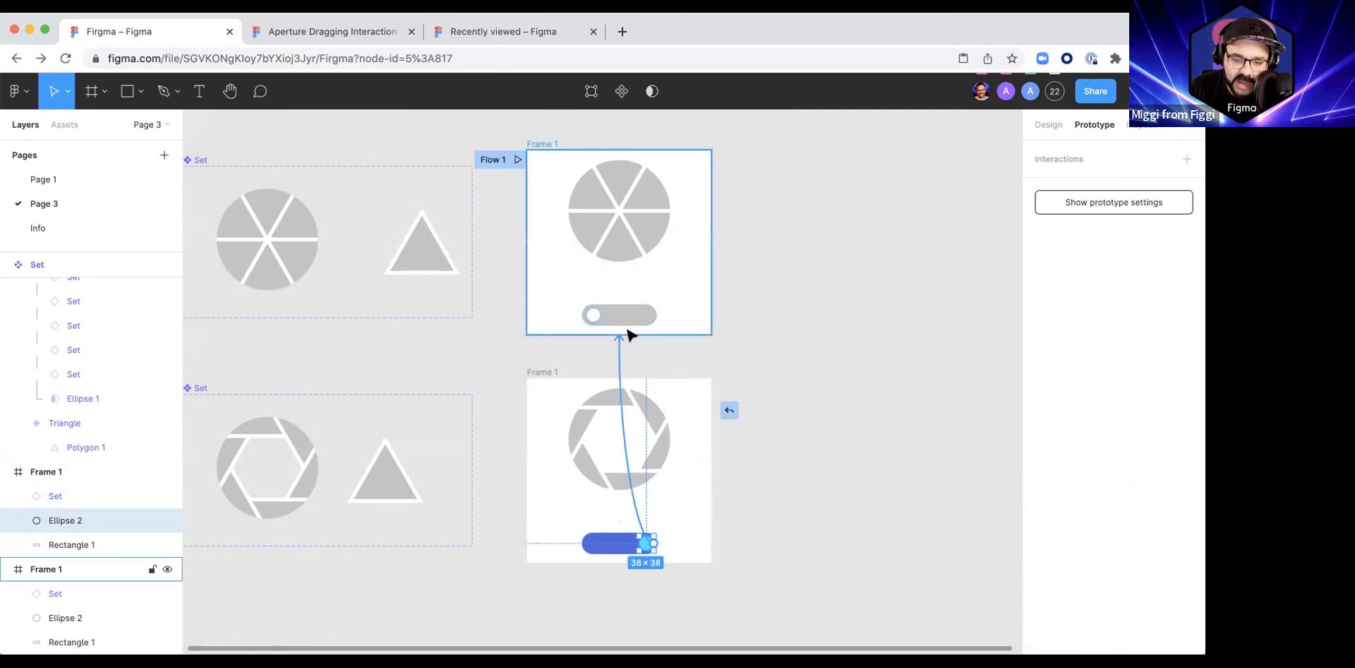
click(870, 223)
click(886, 242)
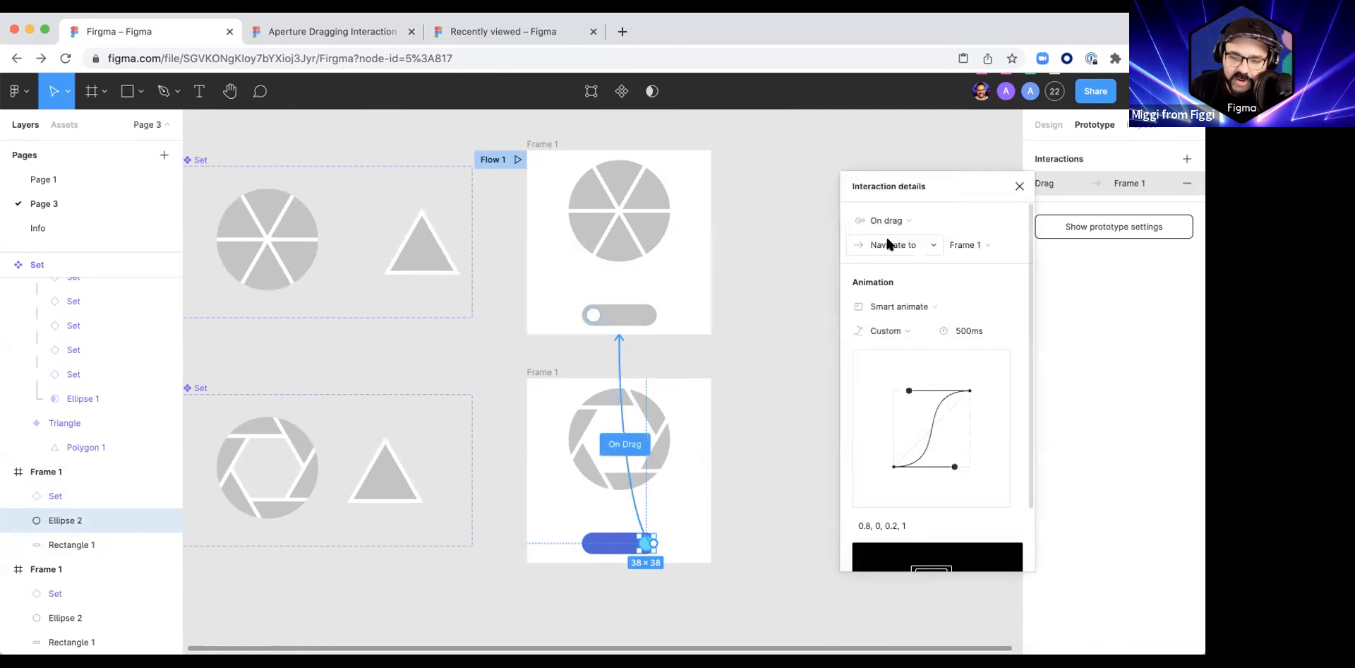
Step: Rename the lower frame to Frame 2 and check the details of its knob's On drag interaction
click(551, 372)
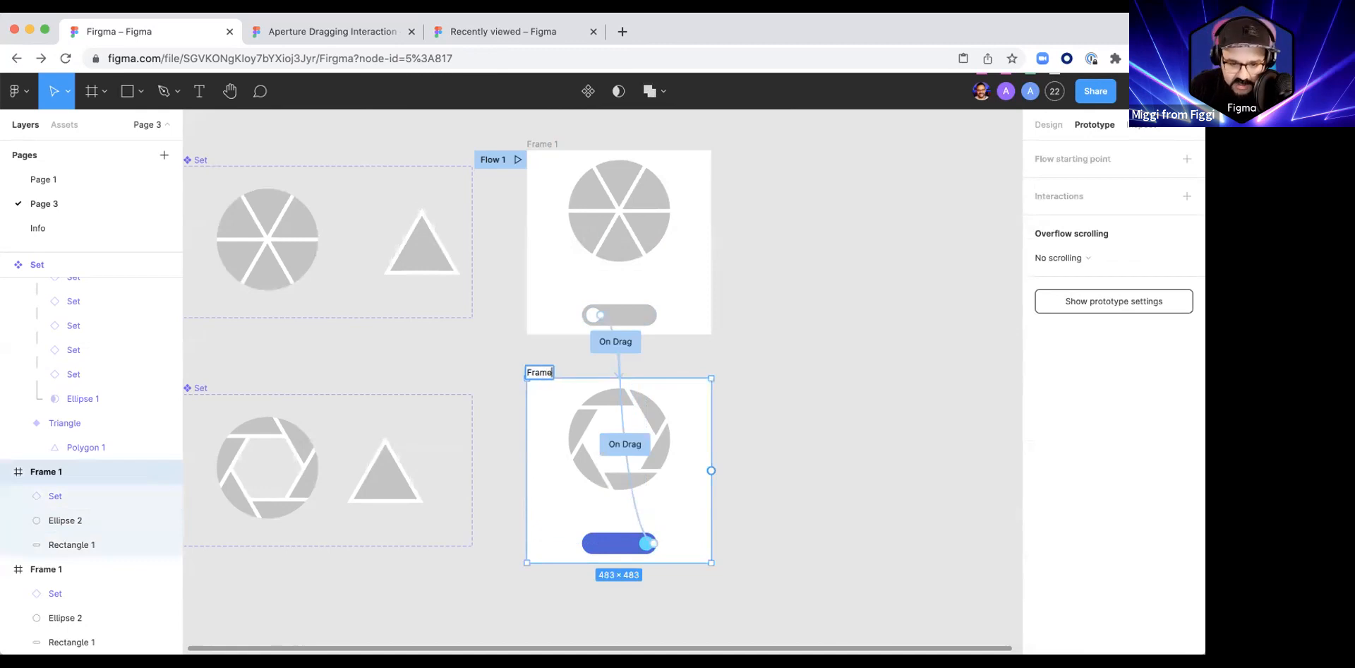
click(622, 444)
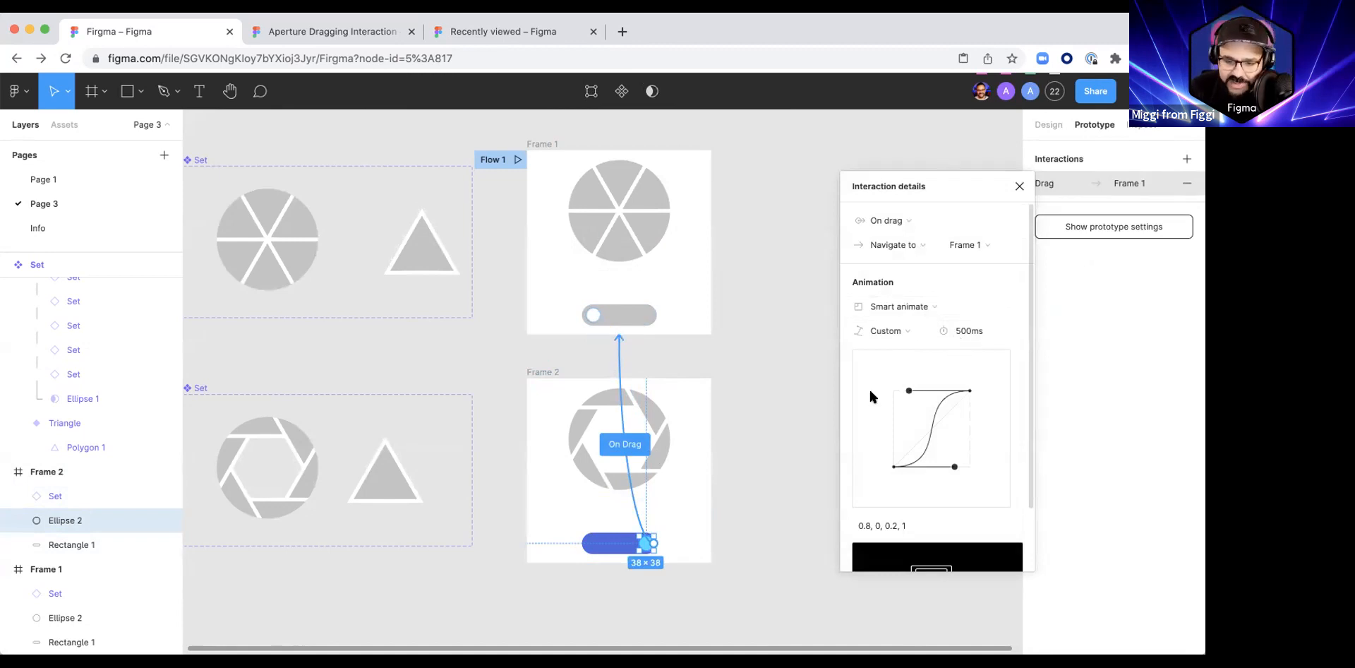
click(782, 399)
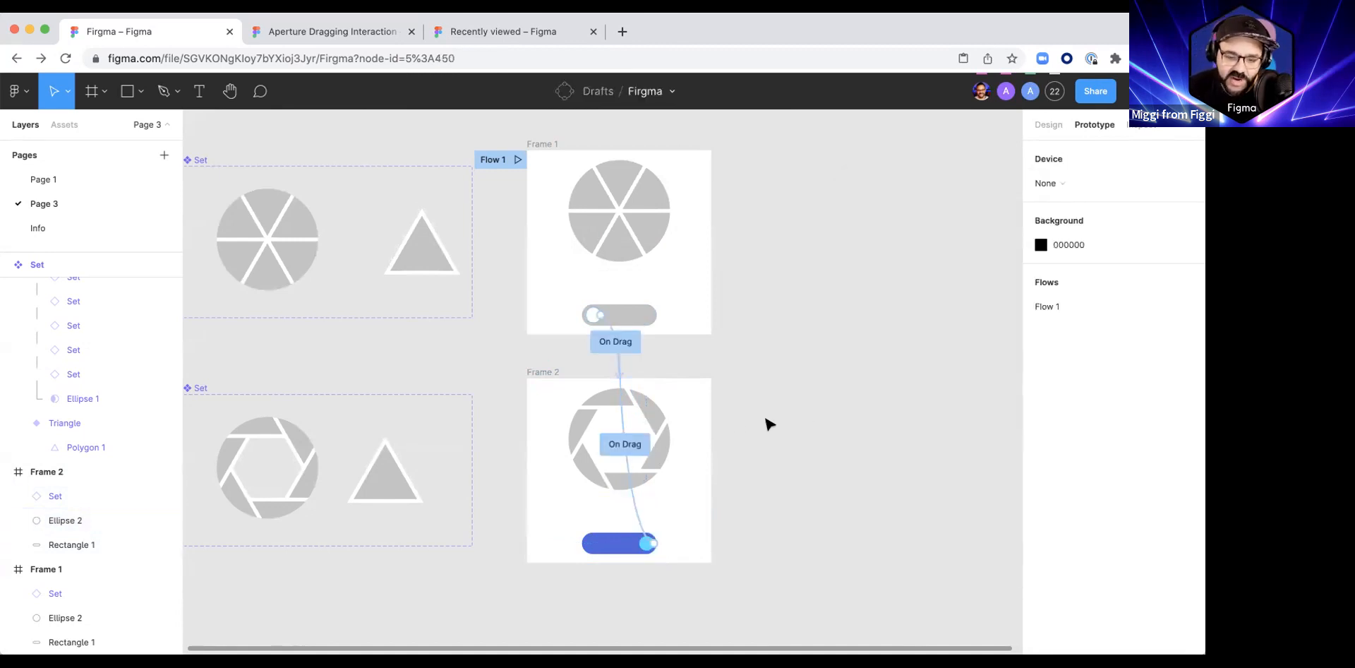
Step: Play Flow 1 and test sliding the knob back and forth along the track, closing the preview when finished
scroll(776, 410, left, 3)
scroll(776, 409, down, 2)
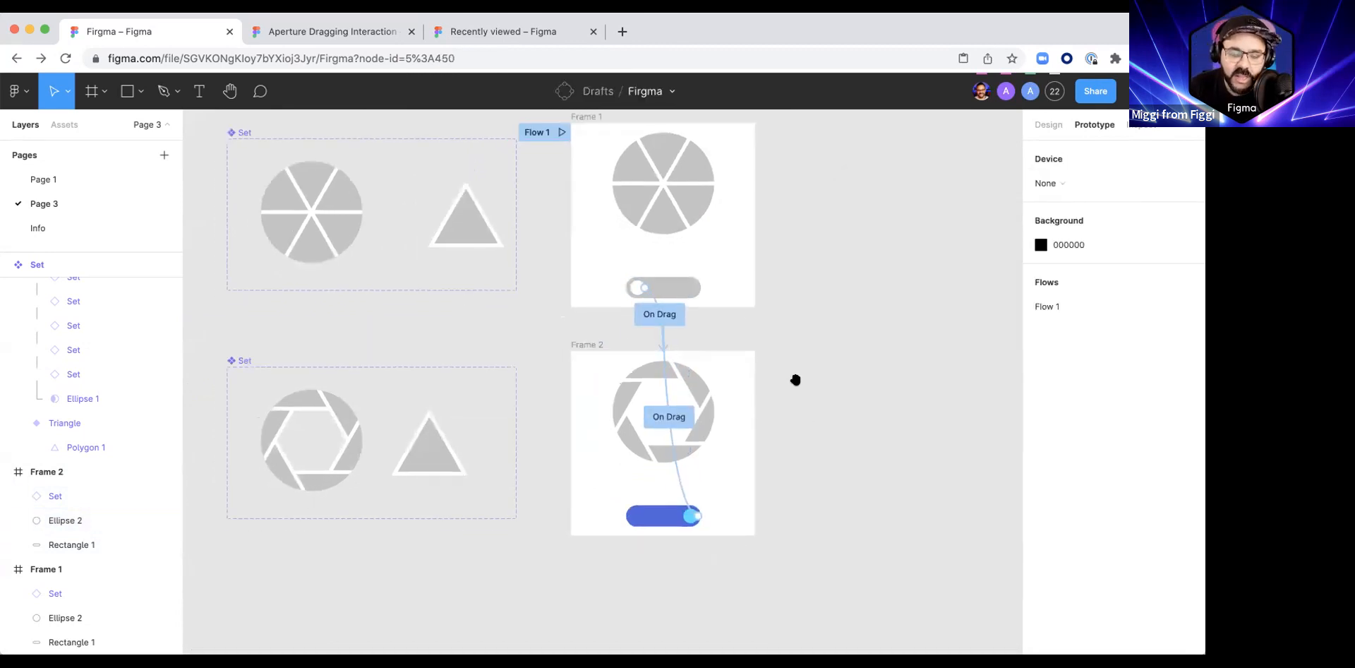
click(557, 121)
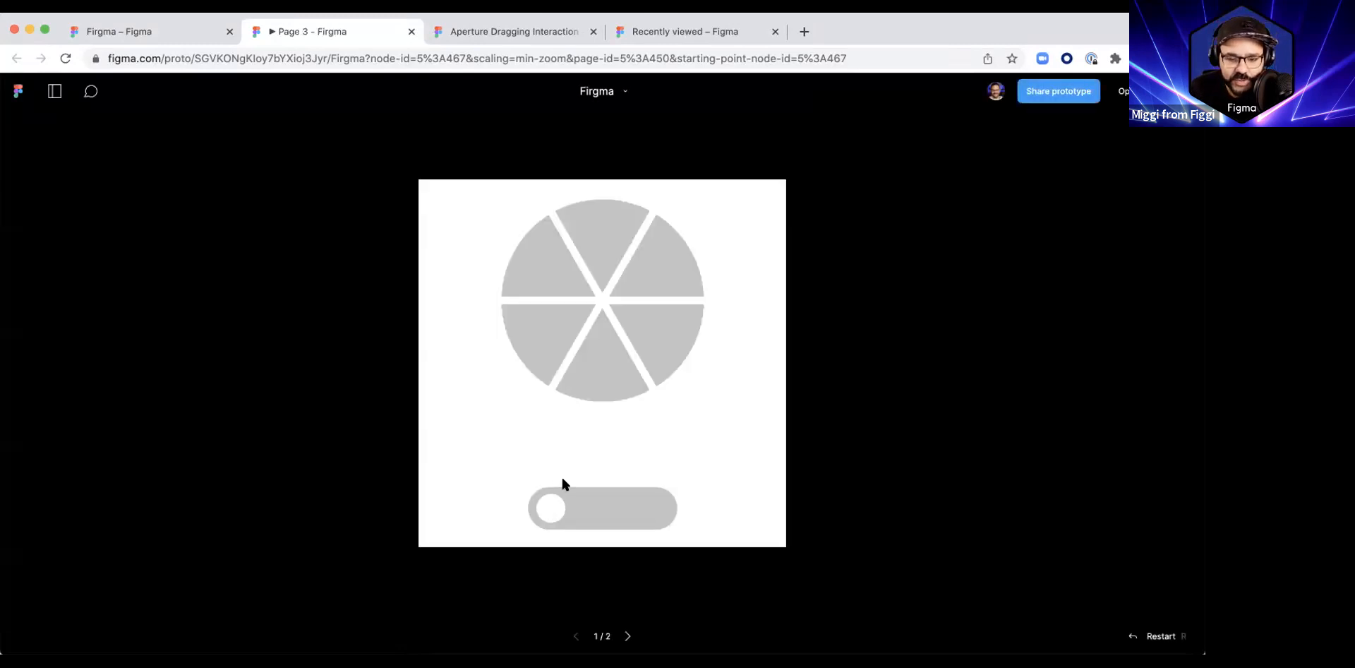
drag(561, 512, 608, 517)
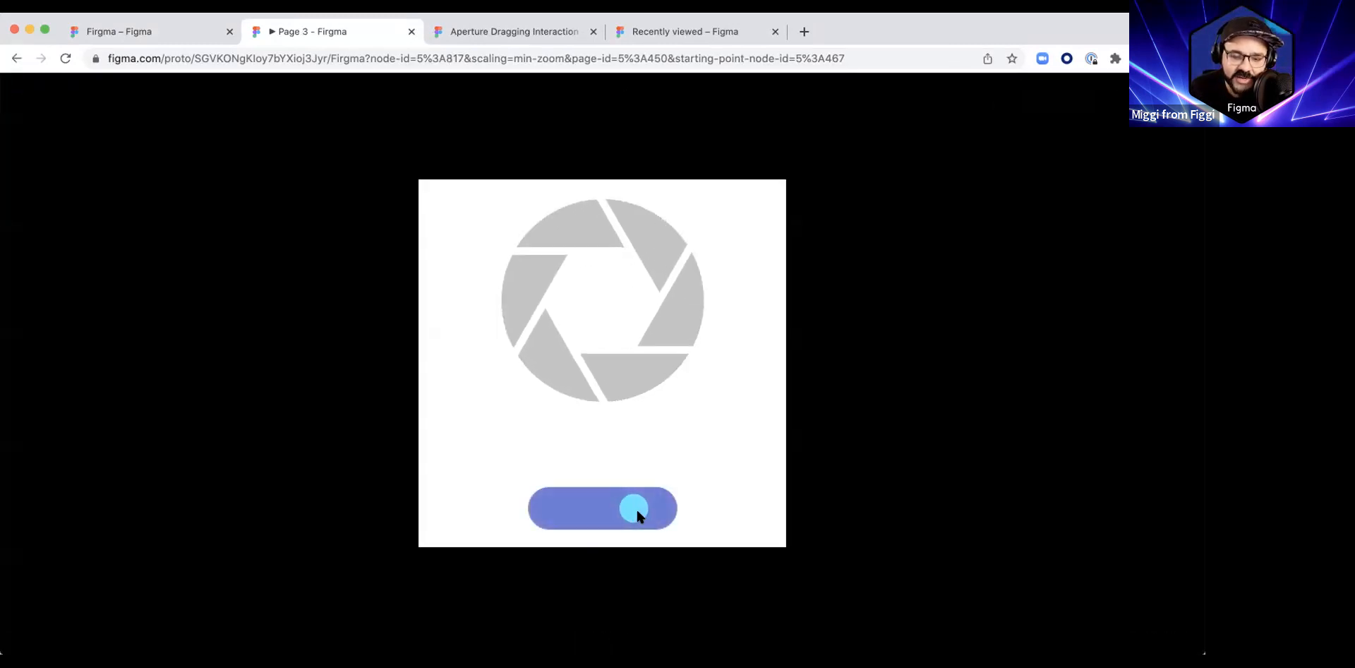
click(606, 504)
click(591, 507)
click(581, 504)
drag(586, 504, 702, 520)
key(super+w)
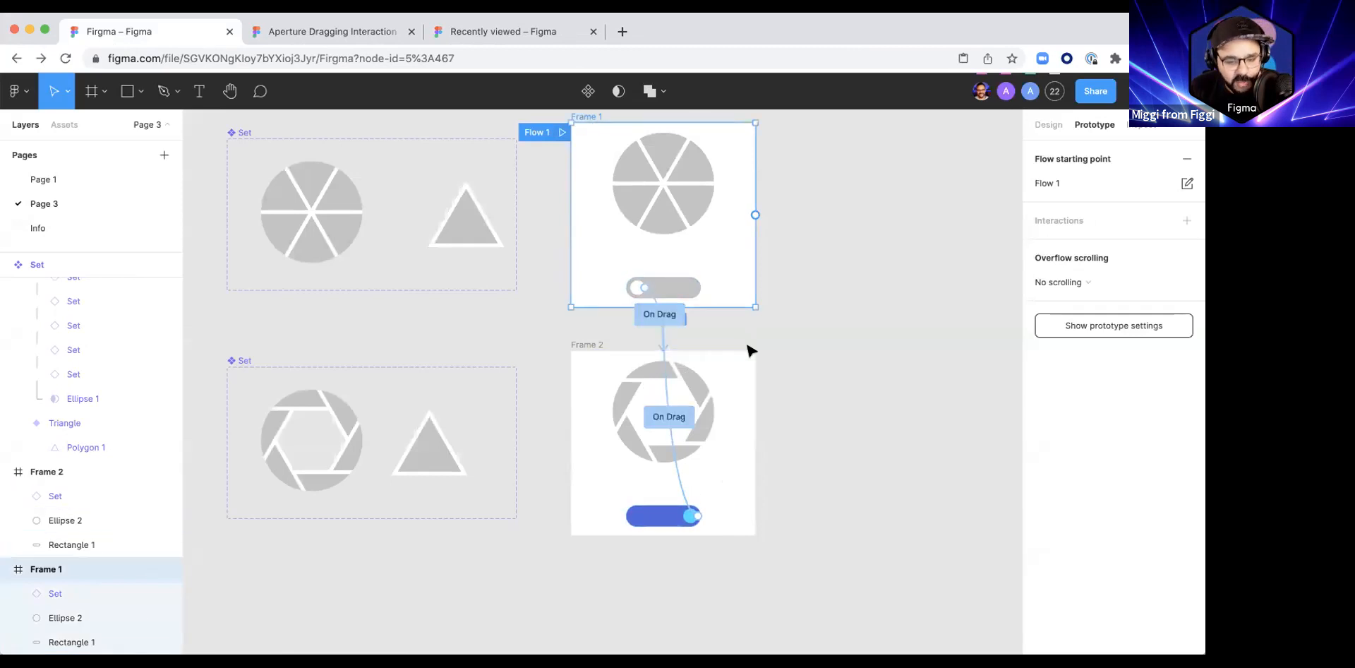
Step: Try moving Frame 2's knob off the track to just beneath the aperture and preview dragging it along that diagonal path
drag(688, 515, 633, 470)
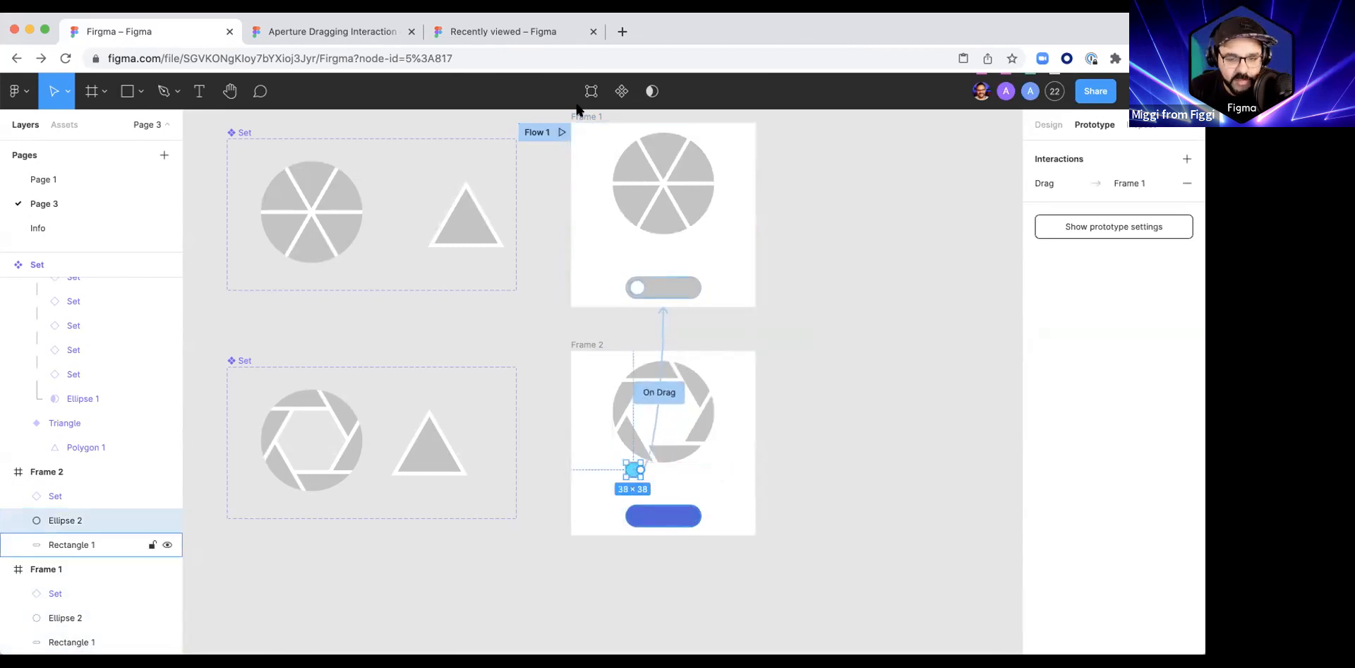
click(535, 34)
click(342, 30)
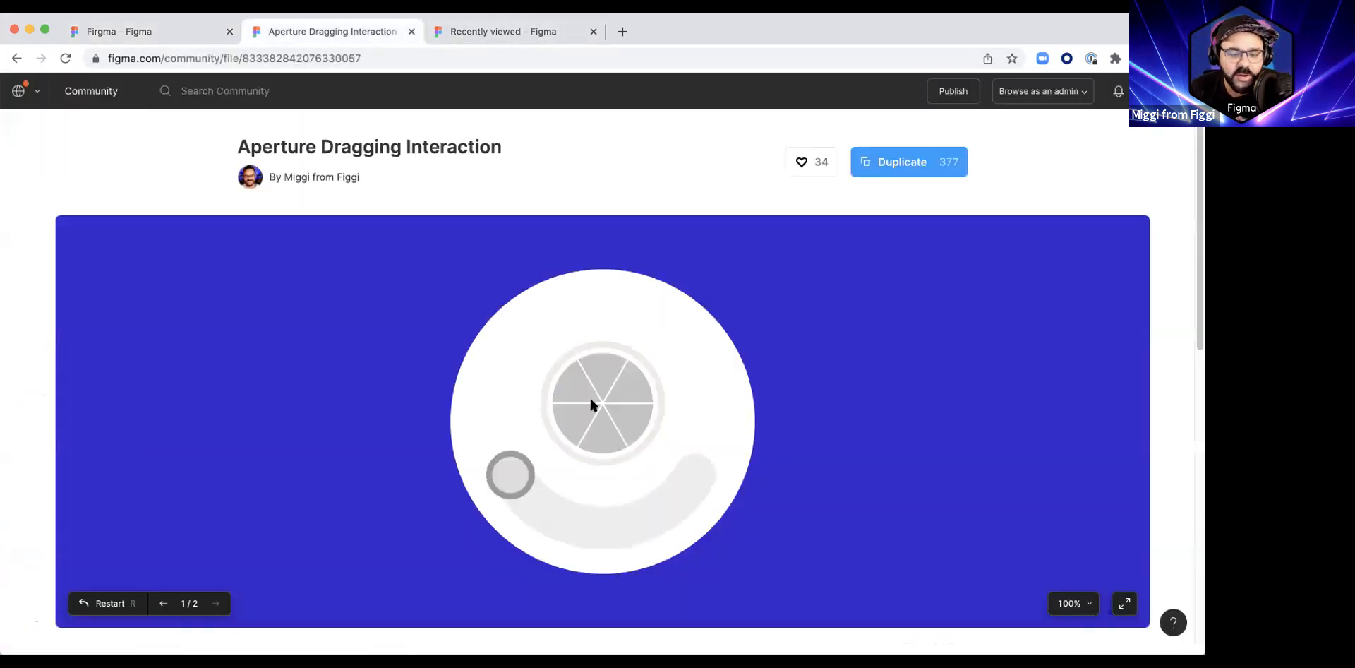
click(163, 31)
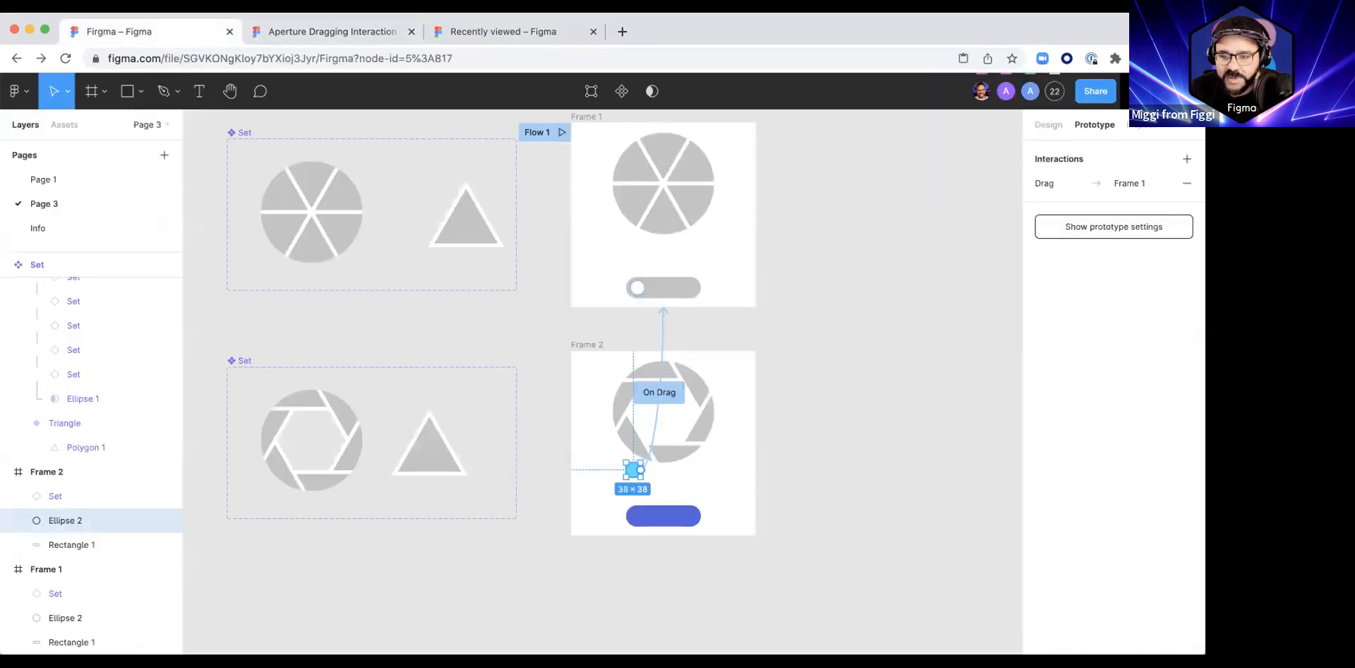
click(1111, 89)
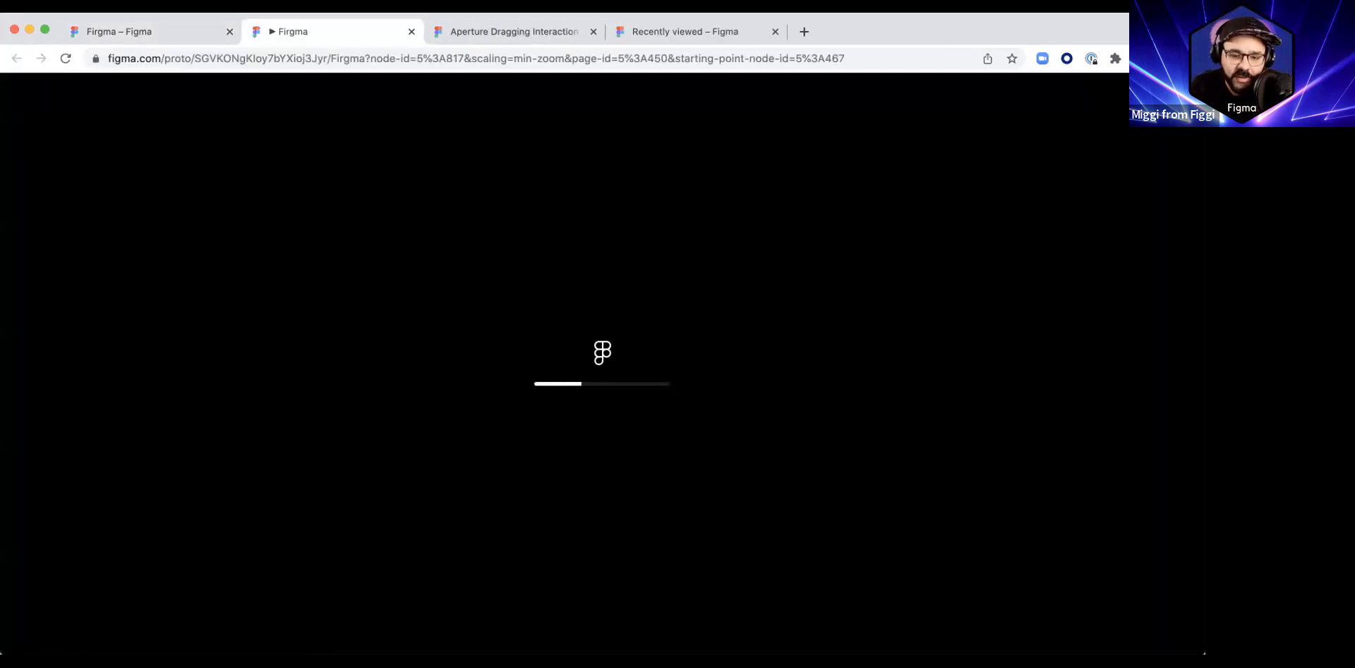
drag(536, 447, 543, 395)
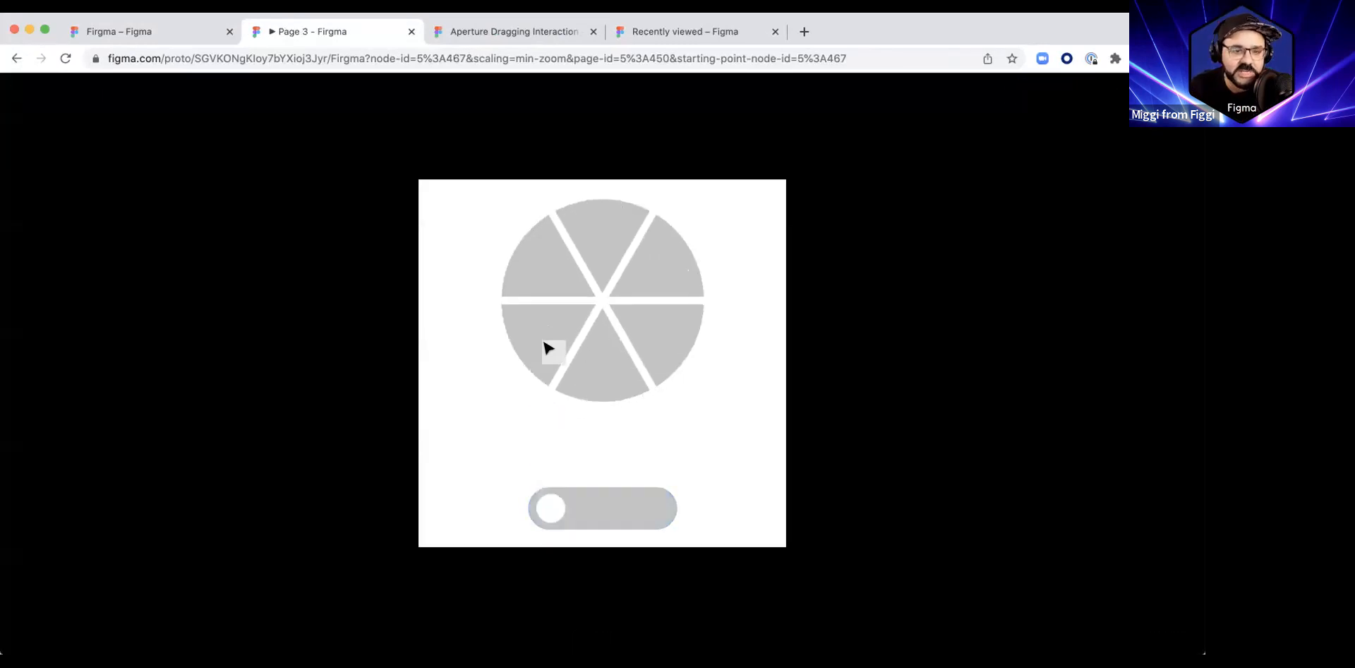
key(super+w)
Step: Move Frame 2's knob back to the right end of the blue track and align it vertically with the track
drag(631, 475, 687, 515)
scroll(691, 558, up, 3)
scroll(691, 559, up, 3)
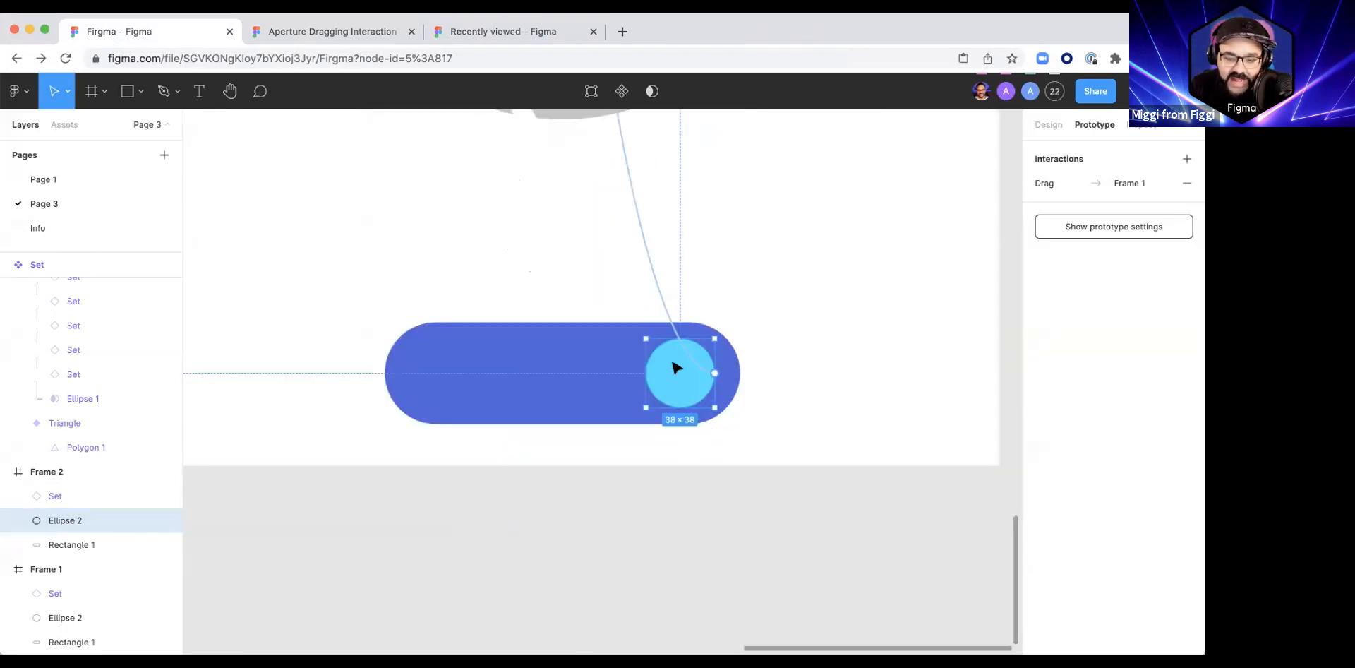
drag(683, 399, 685, 393)
click(752, 505)
scroll(750, 503, down, 5)
scroll(843, 415, up, 5)
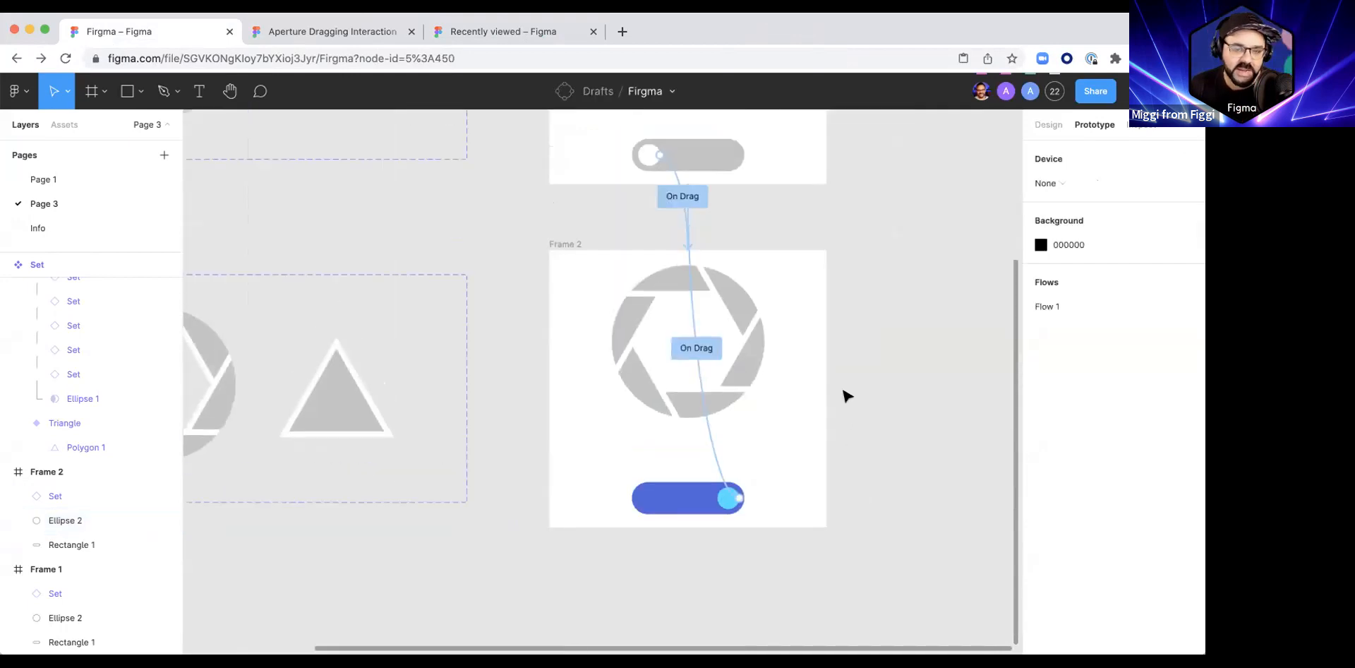
Step: Move Frame 1's knob along the grey track to the track's horizontal centre
scroll(844, 394, down, 6)
scroll(840, 384, up, 1)
scroll(832, 308, up, 2)
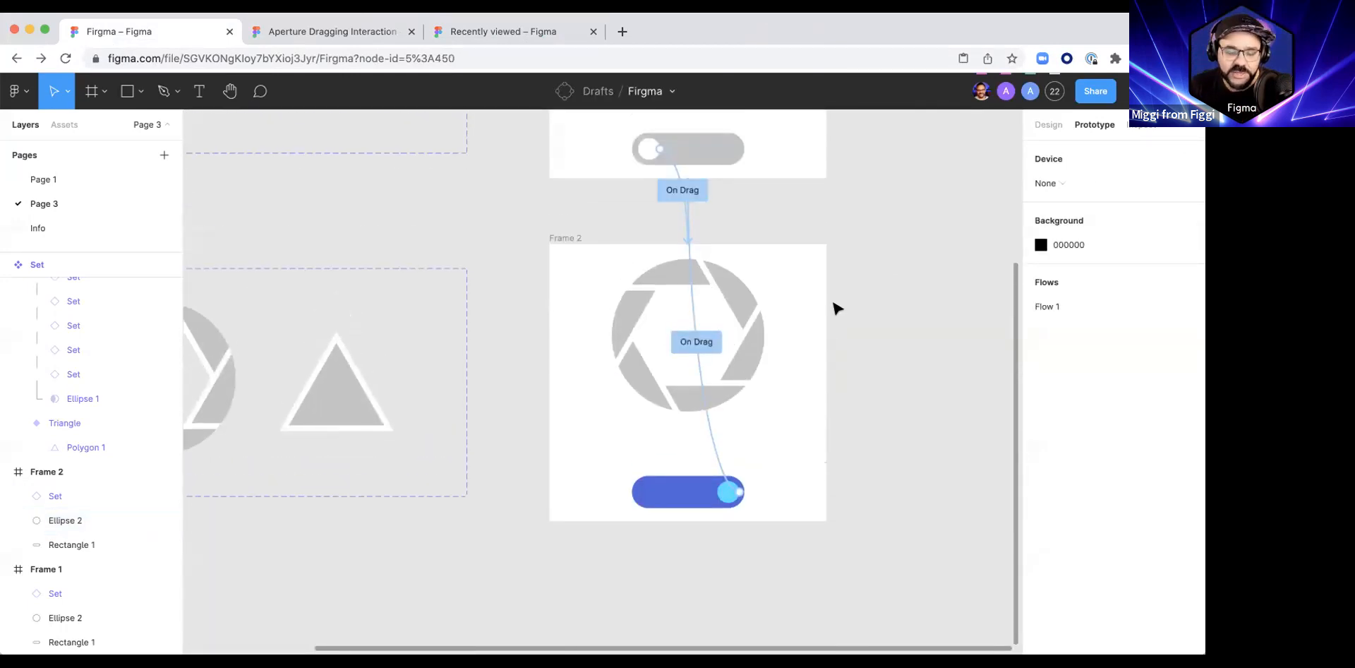
scroll(833, 307, down, 4)
scroll(687, 380, up, 4)
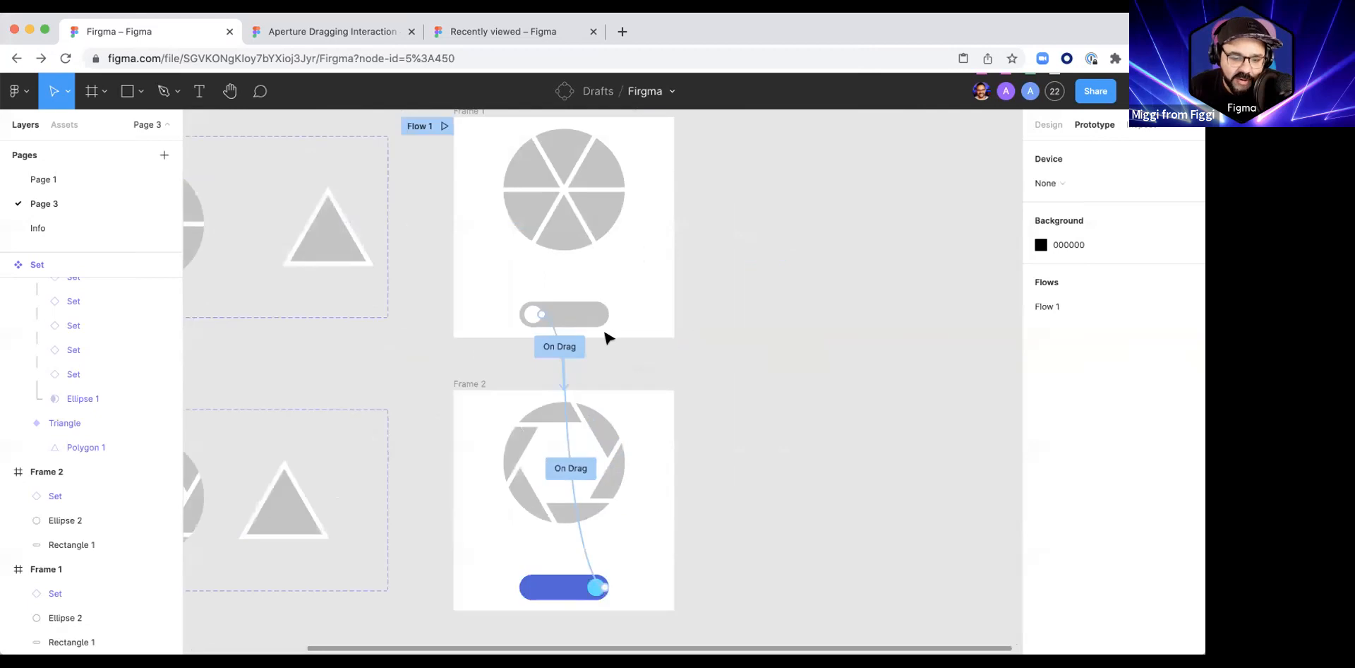
scroll(607, 337, up, 4)
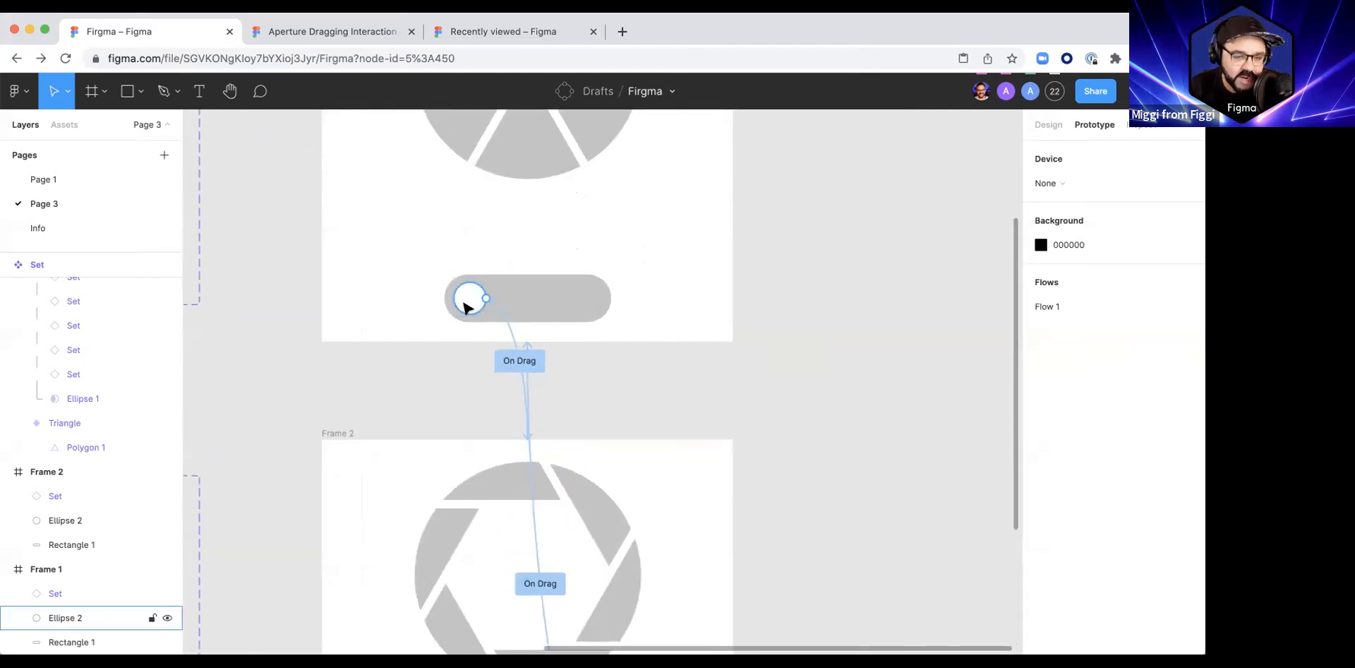
drag(468, 307, 525, 306)
scroll(498, 305, down, 3)
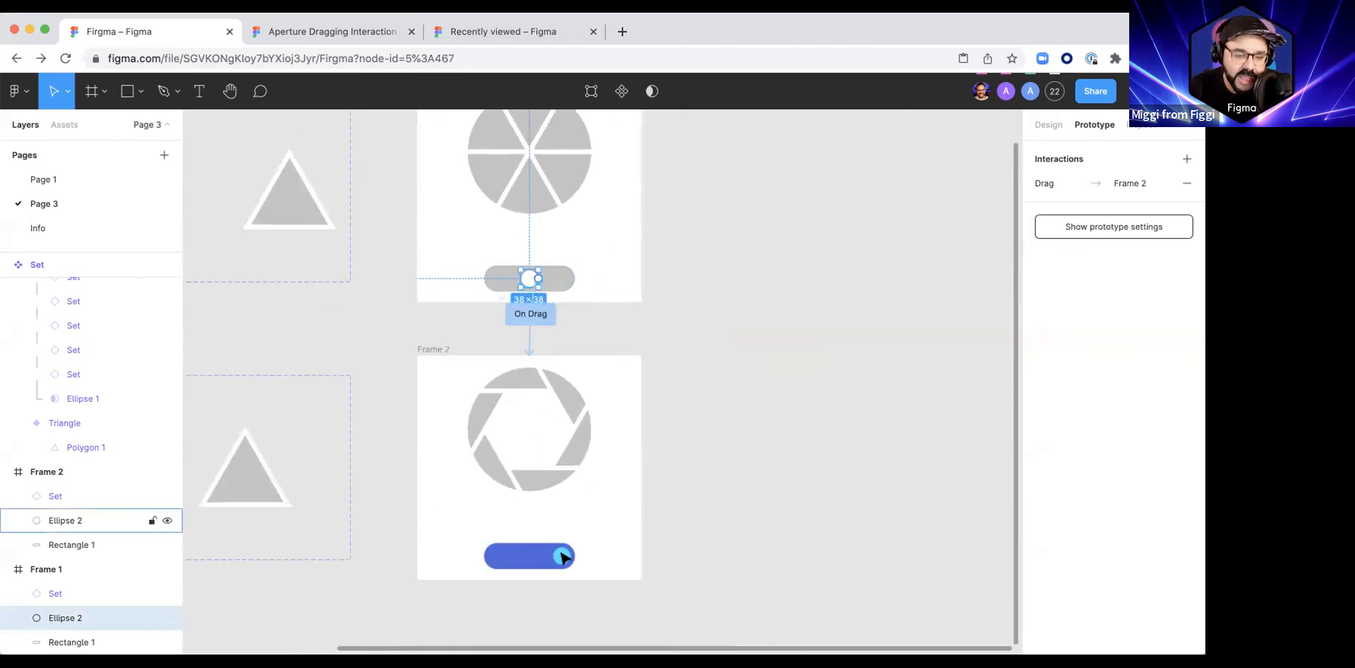
Step: Duplicate the lower Set and Frame 2 above Frame 1, and move the copied frame's knob to the left end of its track
scroll(564, 556, down, 5)
drag(300, 457, 704, 624)
drag(530, 334, 539, 298)
click(651, 323)
scroll(556, 303, up, 10)
drag(590, 380, 408, 386)
scroll(408, 386, down, 8)
Step: Change the fill of the knob in the upper Frame 2 copy to yellow
click(1035, 125)
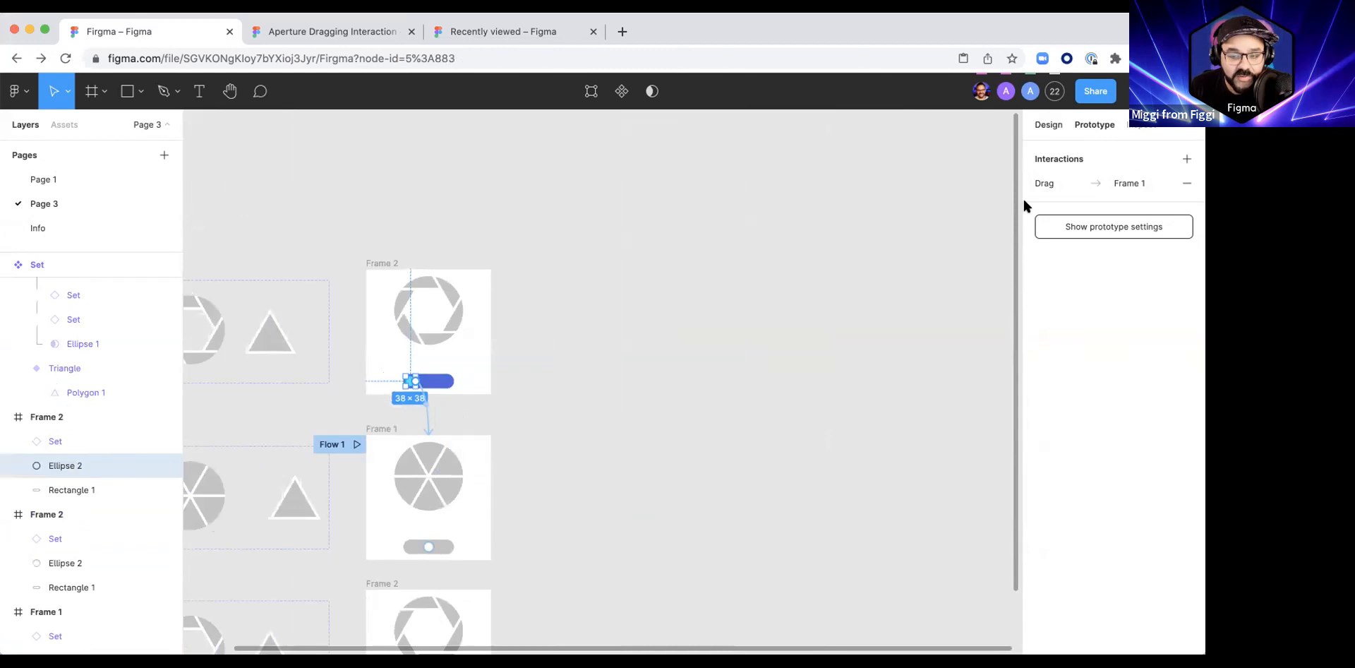
click(1041, 484)
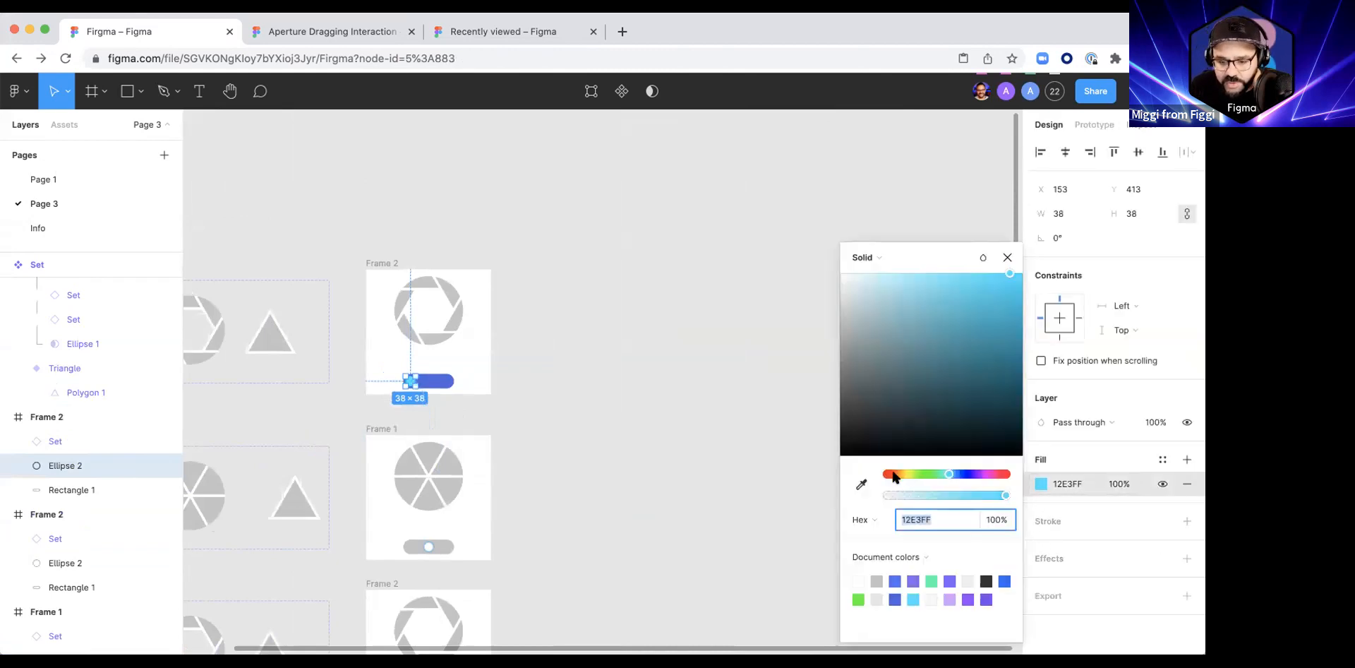
click(894, 474)
drag(895, 474, 907, 473)
Step: Change the fill of the upper Frame 2 copy's track to orange, DB684E
click(448, 381)
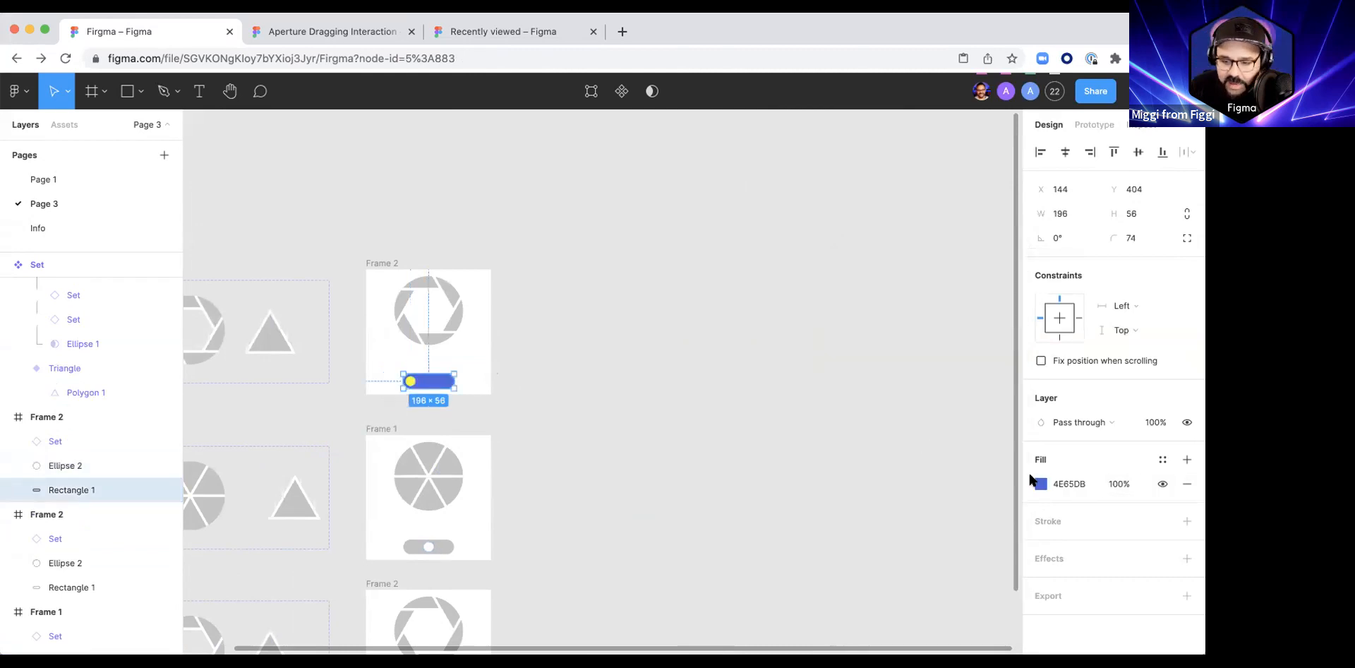
click(1040, 484)
drag(918, 473, 890, 475)
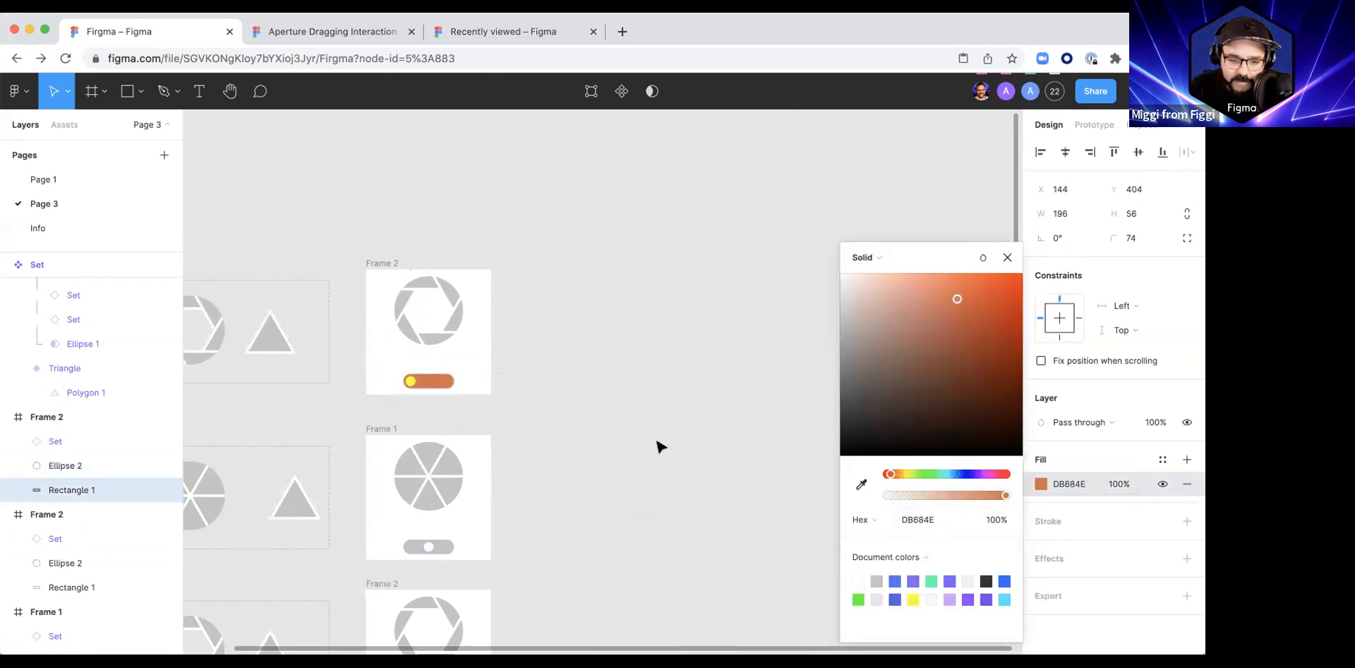
click(659, 446)
Step: Add a second prototype interaction to Frame 1's knob and set its trigger to On drag
scroll(678, 347, down, 4)
scroll(678, 347, left, 4)
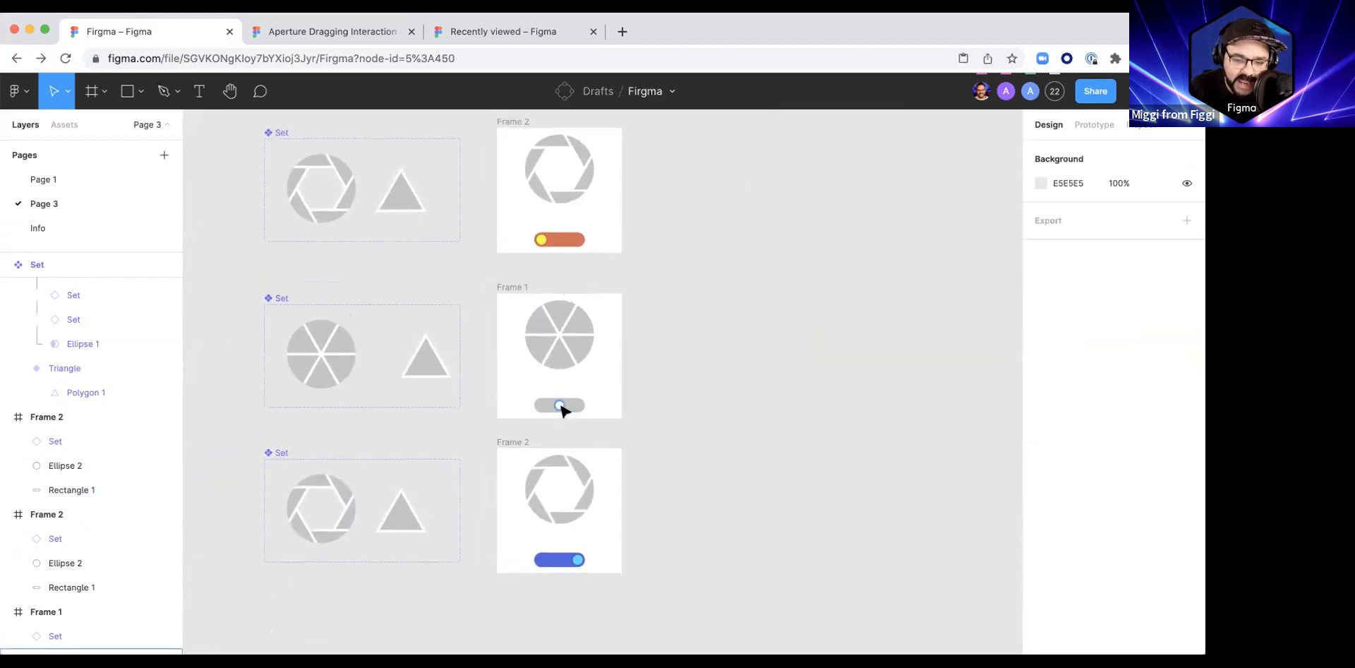
click(521, 297)
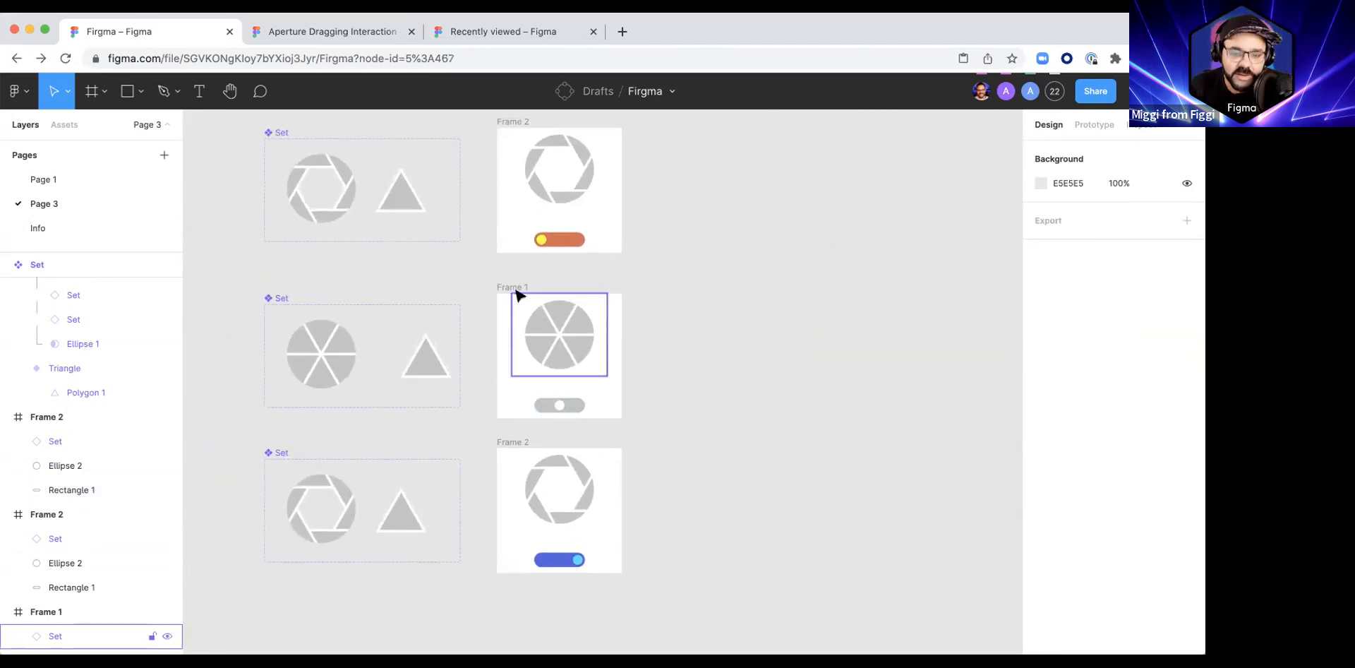
click(1096, 127)
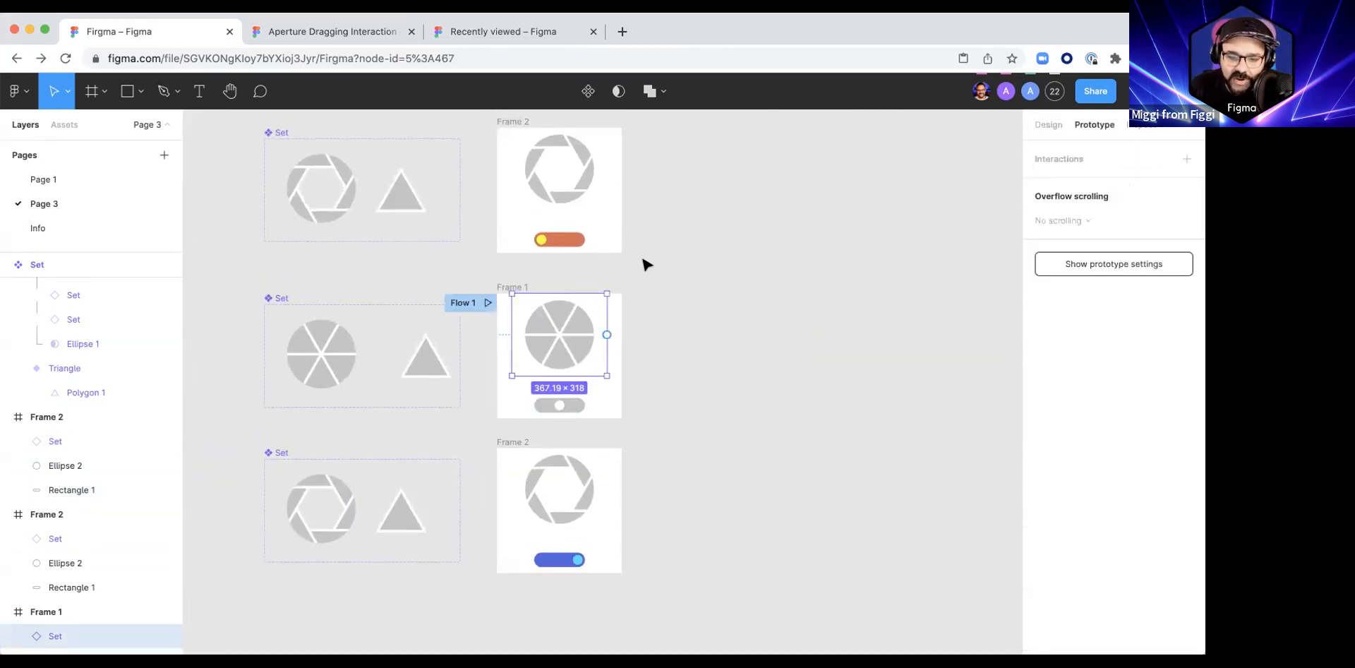
click(526, 286)
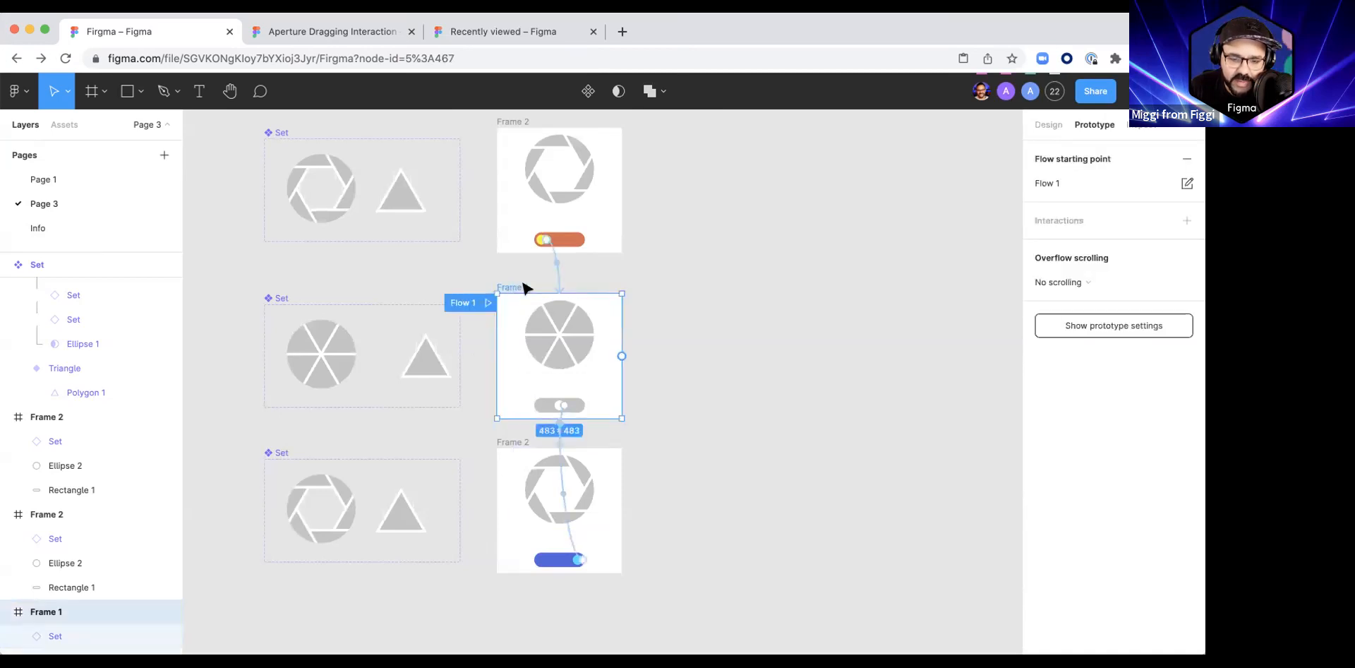
scroll(571, 401, up, 5)
scroll(574, 402, up, 2)
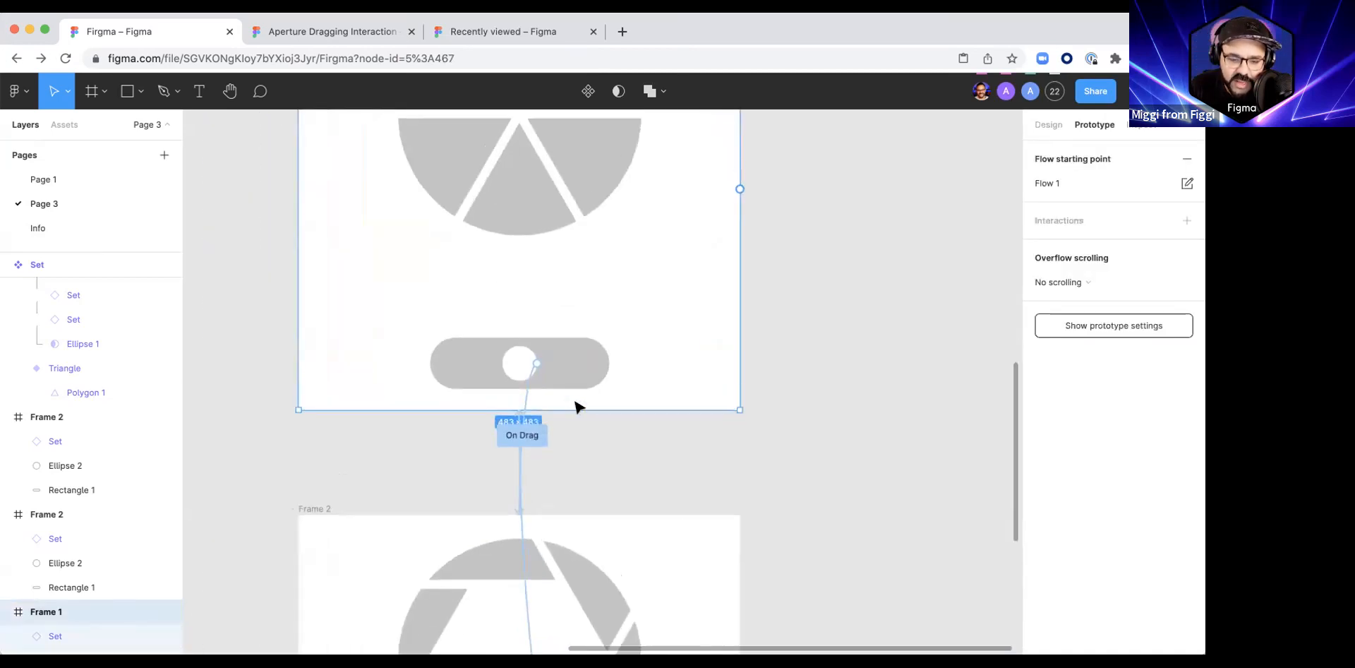
click(528, 383)
scroll(528, 384, down, 5)
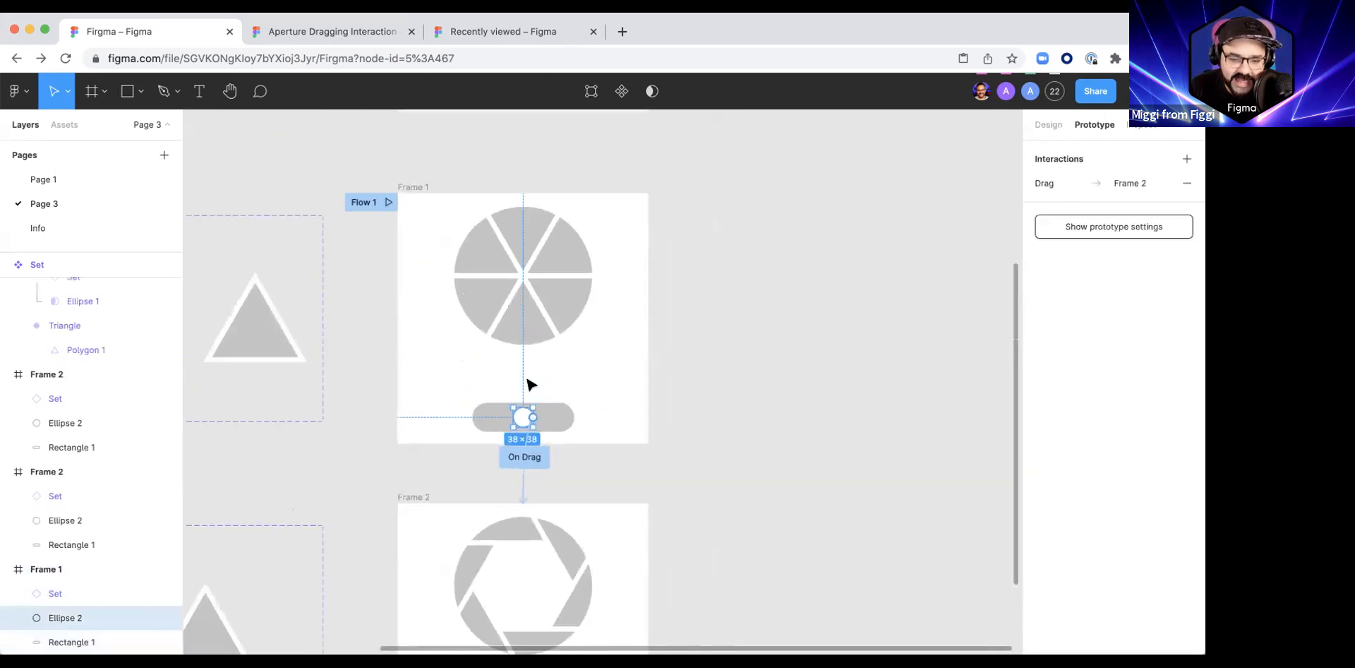
scroll(528, 383, down, 3)
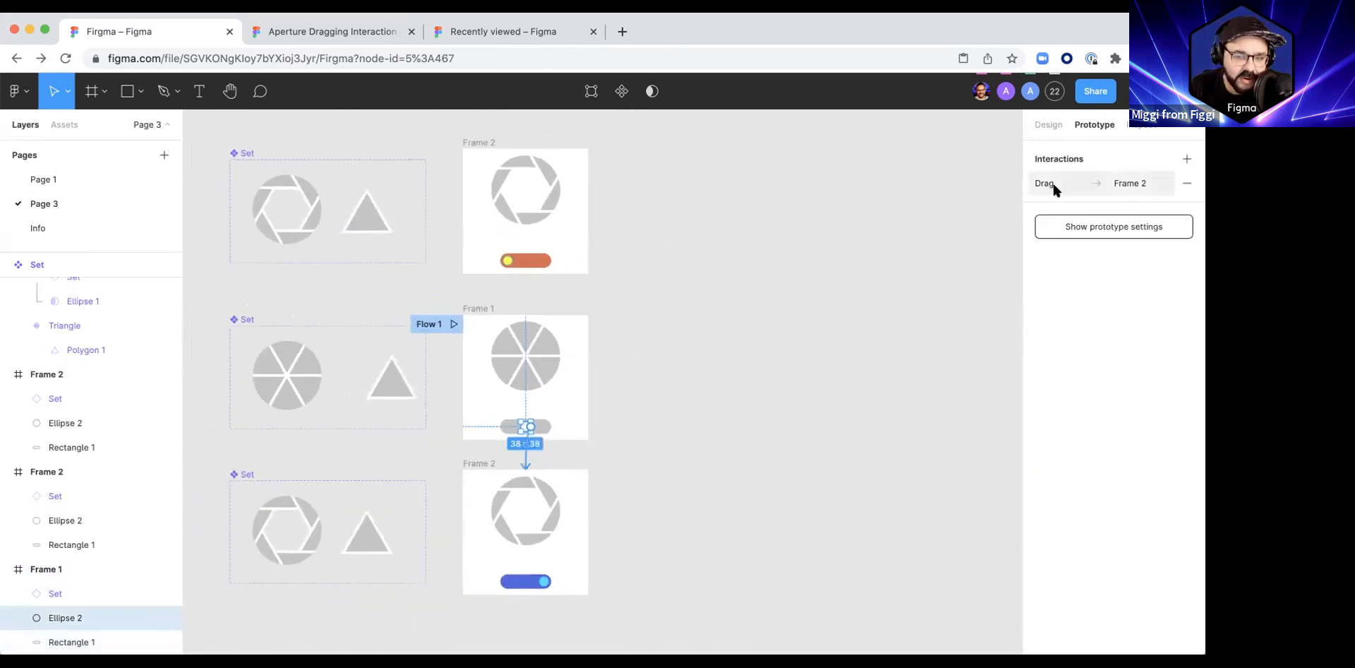
click(1186, 158)
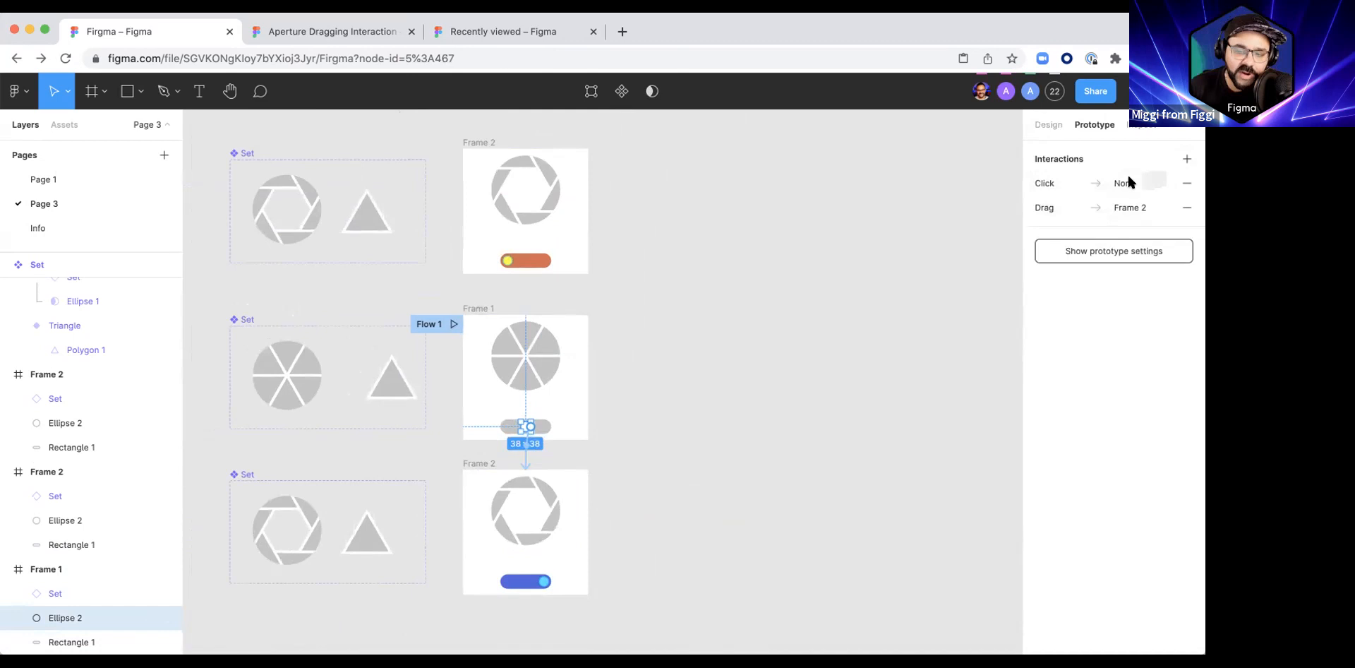
click(1044, 183)
click(913, 218)
click(907, 238)
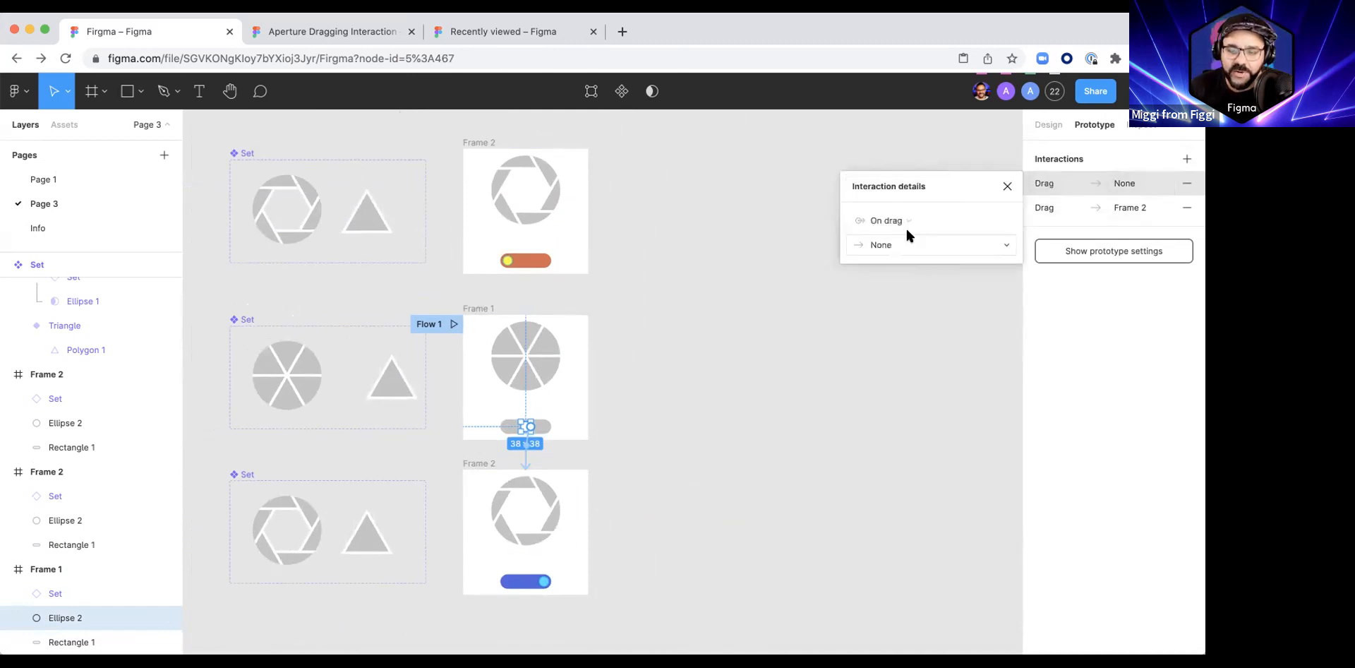
click(1120, 185)
click(1045, 183)
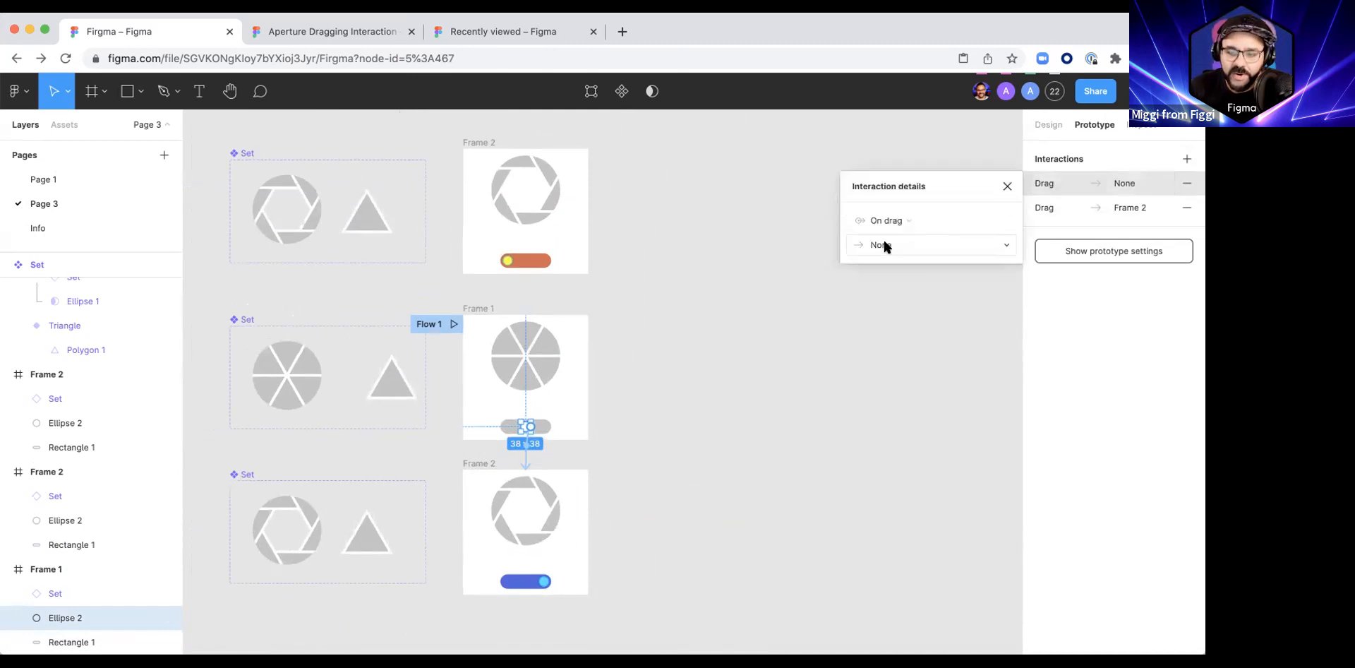
click(882, 244)
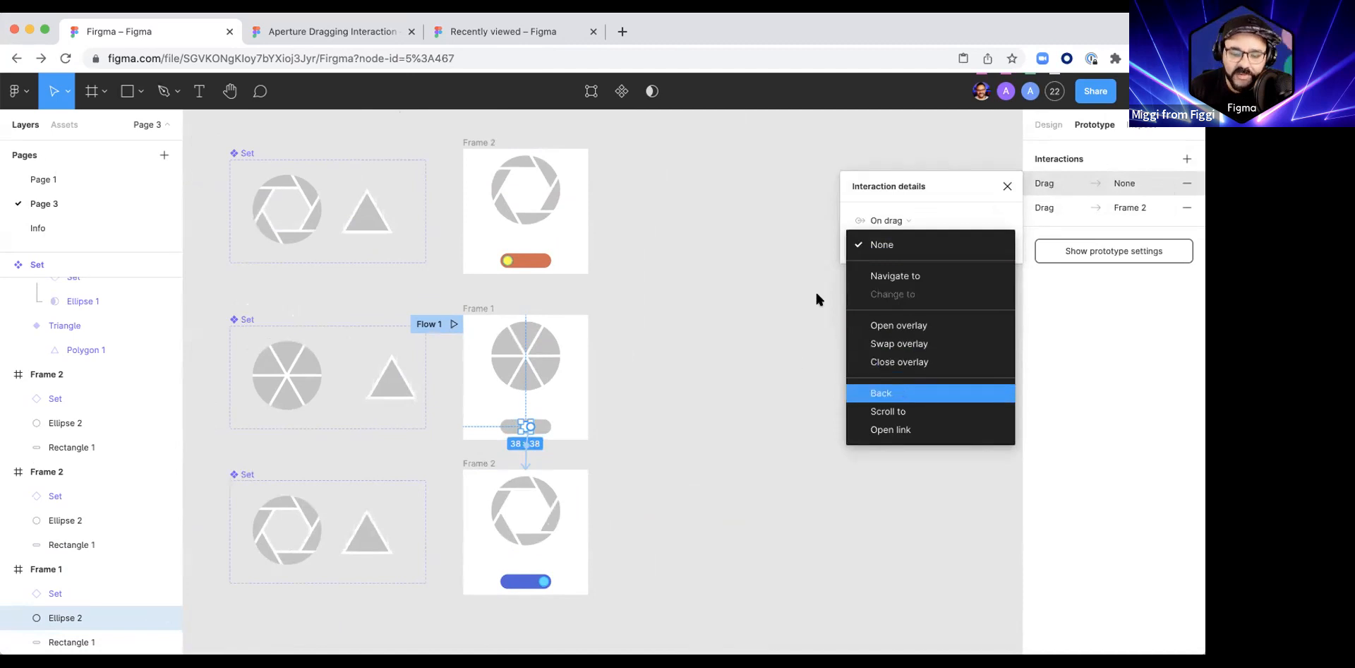
key(Escape)
Step: Rename the upper frame with the orange track to Left and the lower frame with the blue track to Right
click(484, 145)
double_click(485, 145)
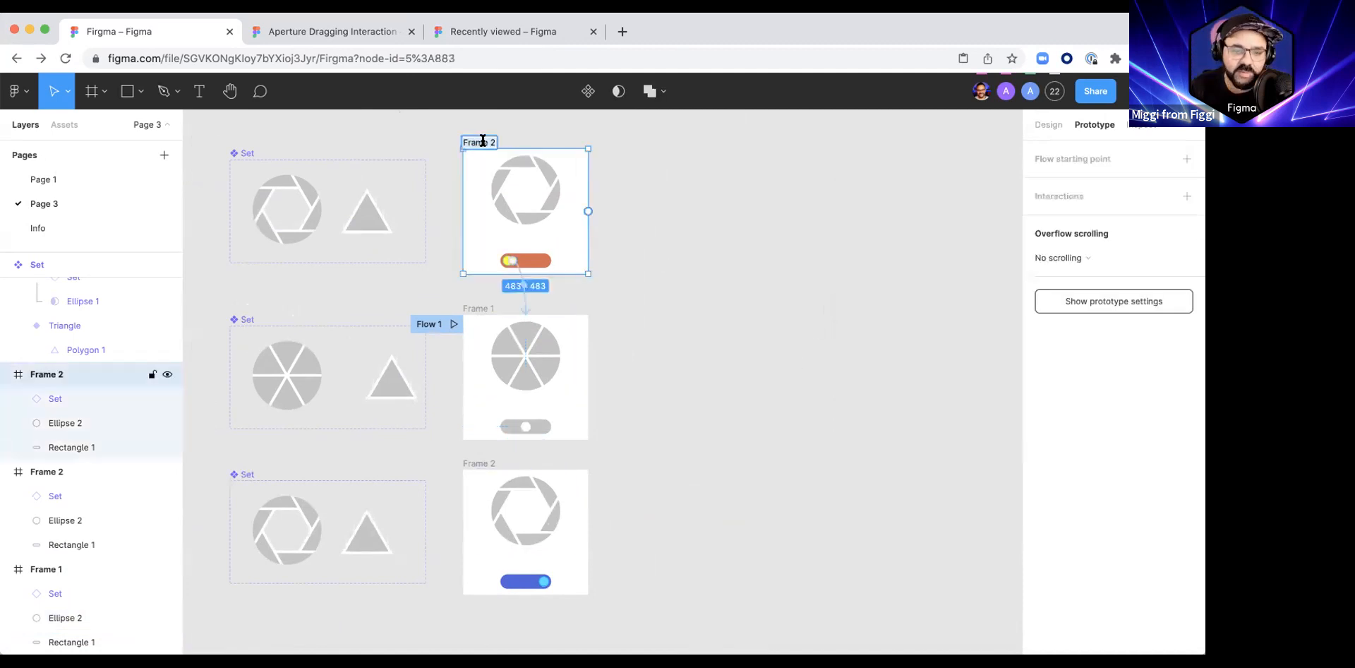
text(Left)
key(Return)
click(479, 464)
double_click(478, 463)
text(Right)
key(Return)
Step: Rename the middle frame with the closed aperture to Center
click(471, 308)
double_click(470, 305)
text(Center)
key(Return)
click(677, 287)
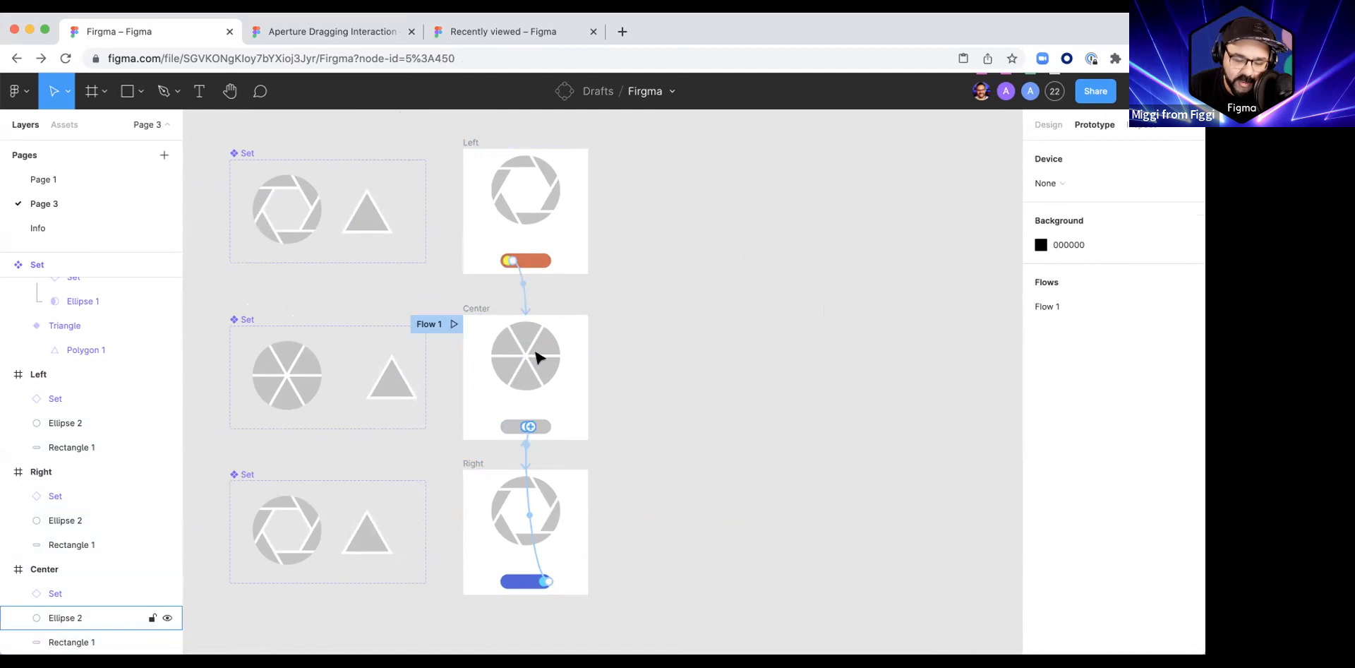
Step: Set the Center knob's empty On drag interaction to Navigate to the Left frame
click(476, 308)
scroll(621, 403, down, 1)
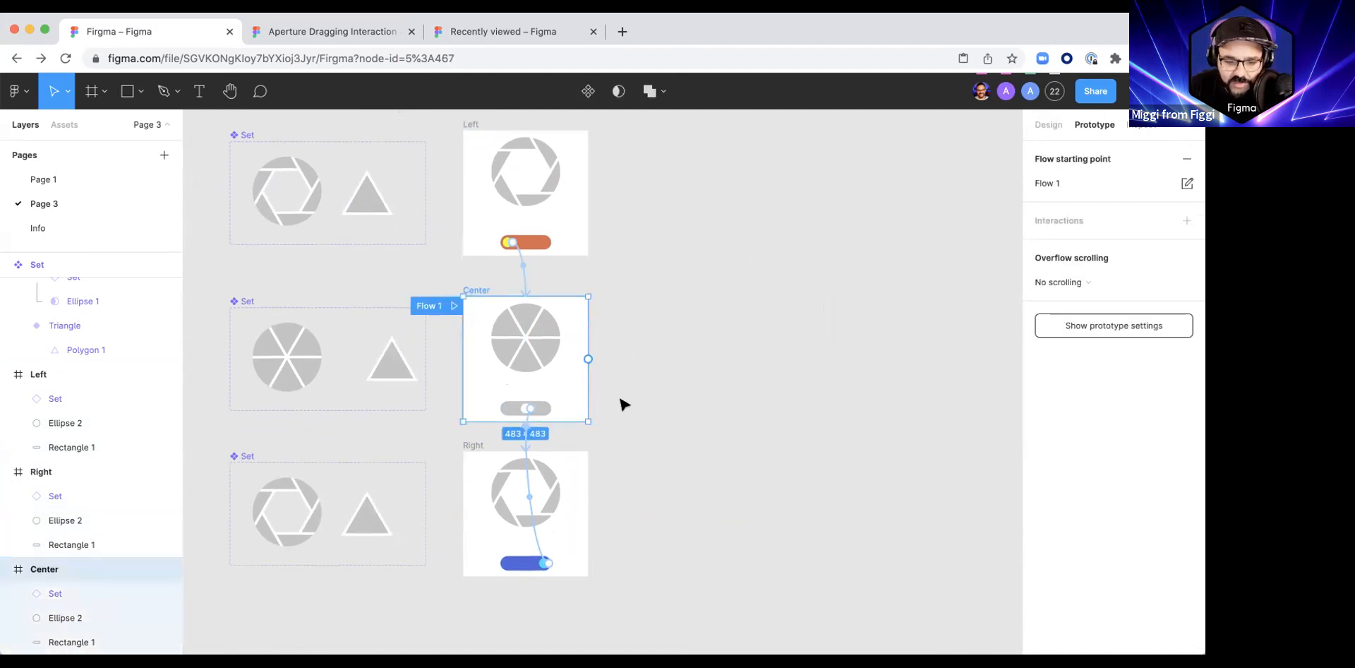
scroll(505, 413, up, 5)
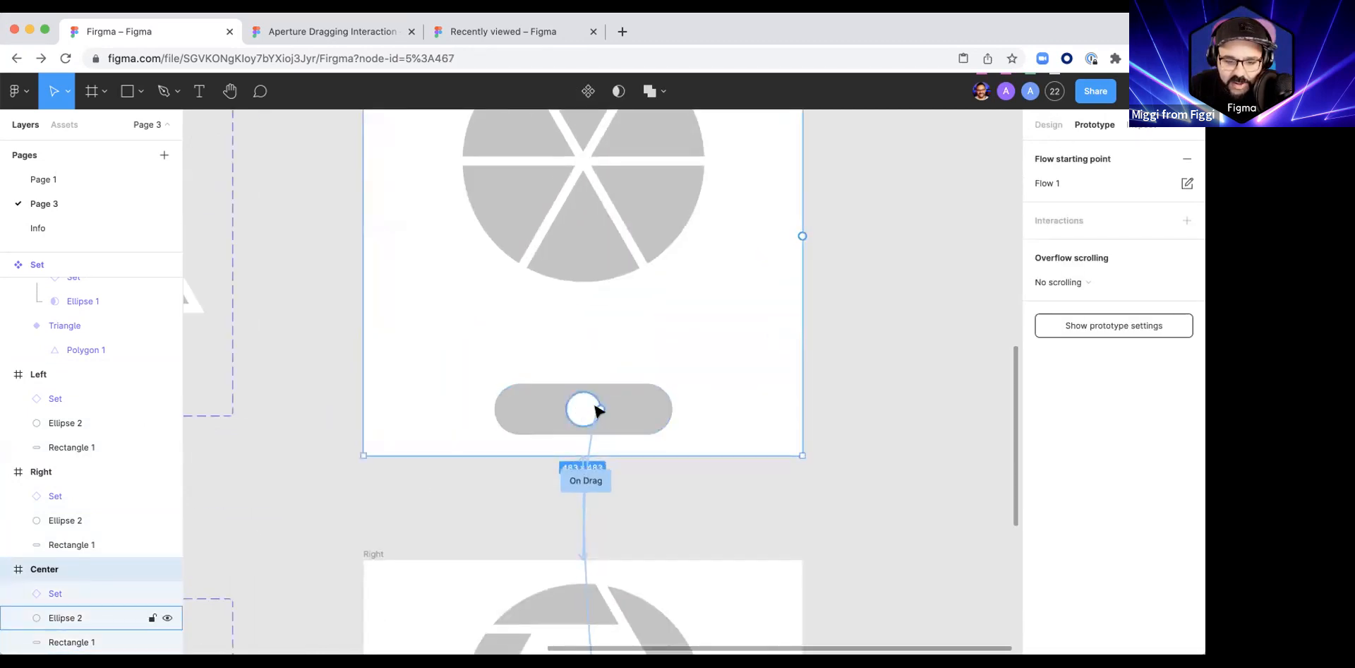
click(596, 407)
scroll(617, 402, down, 5)
click(1046, 185)
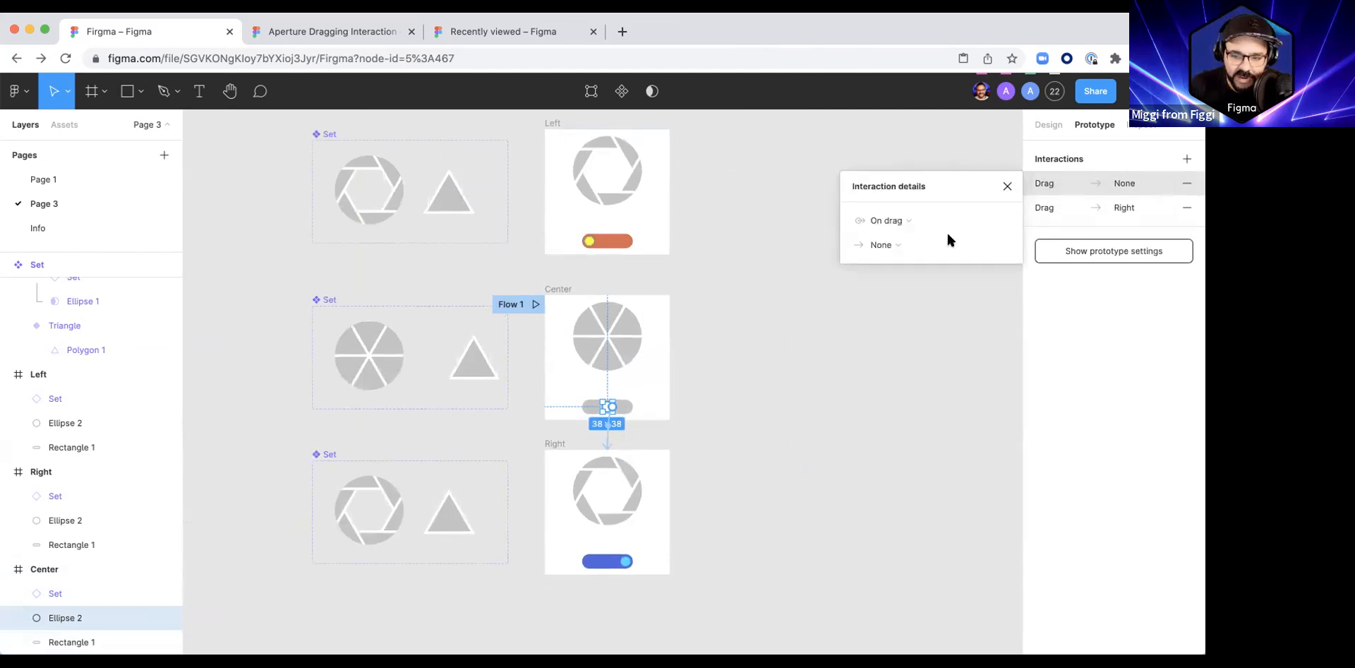
click(892, 244)
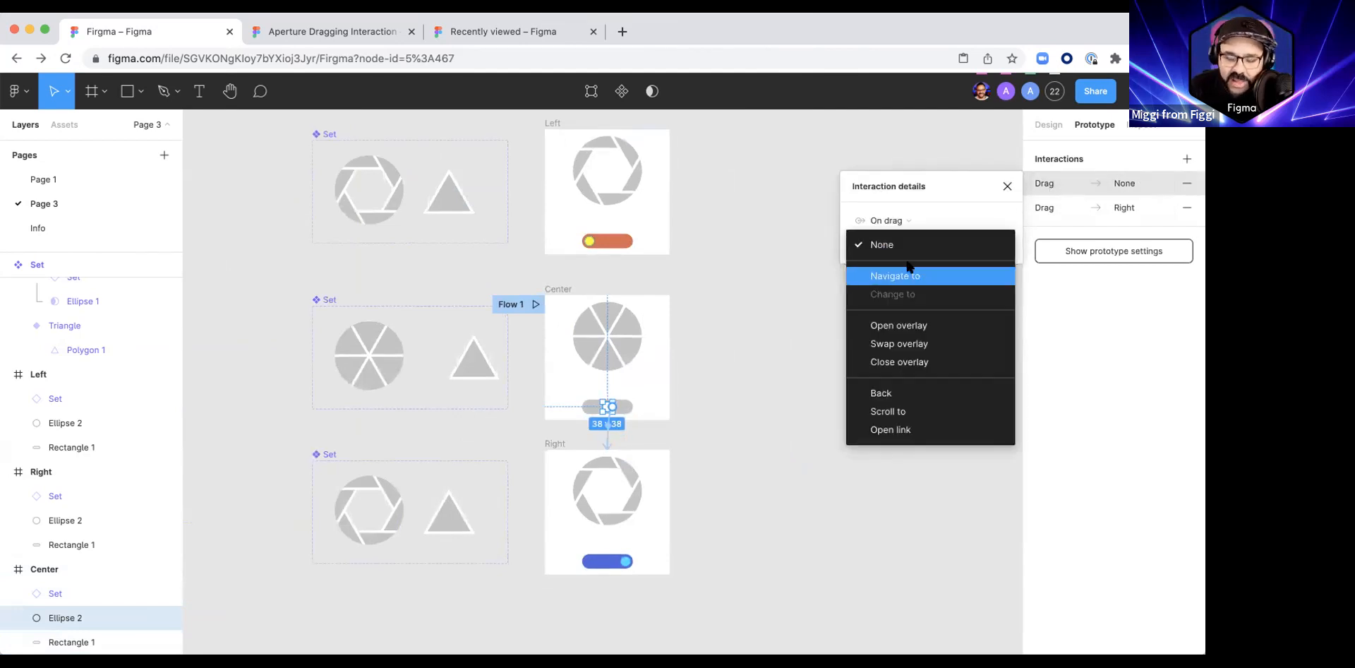
click(895, 275)
click(958, 245)
click(961, 244)
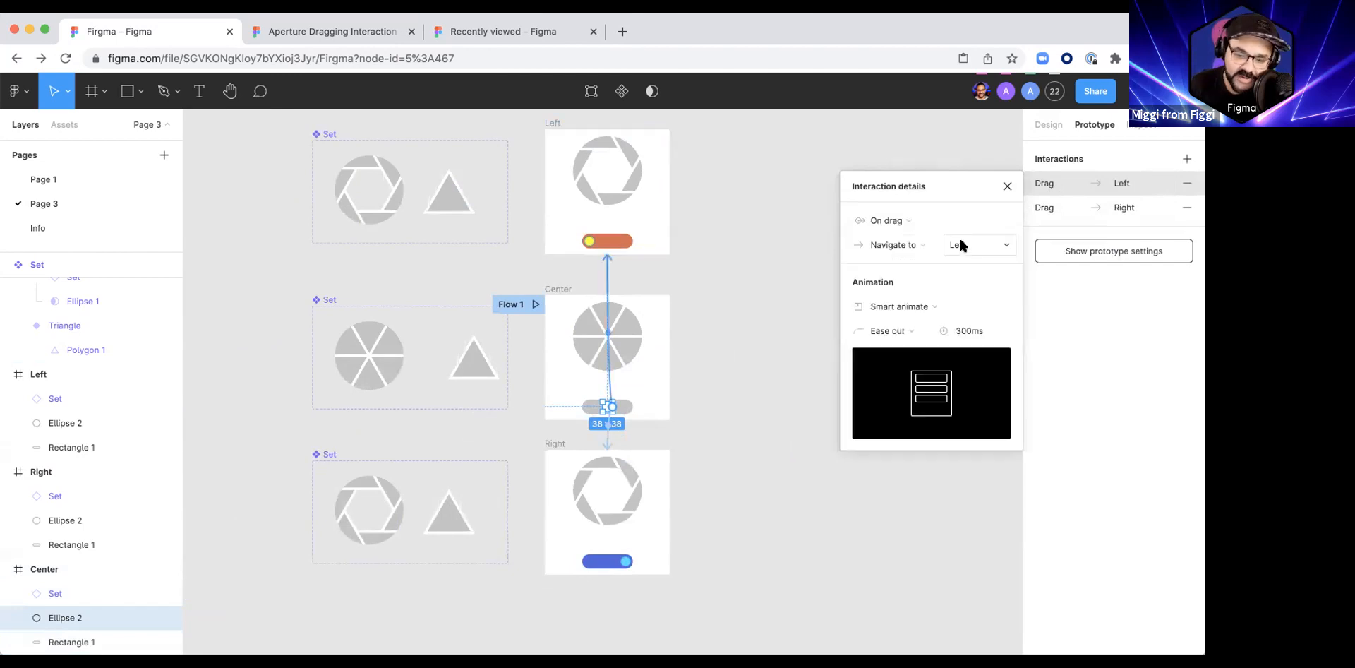
Step: Give the Center-to-Left animation a custom easing curve of 0.8, 0, 0.2, 1
click(893, 330)
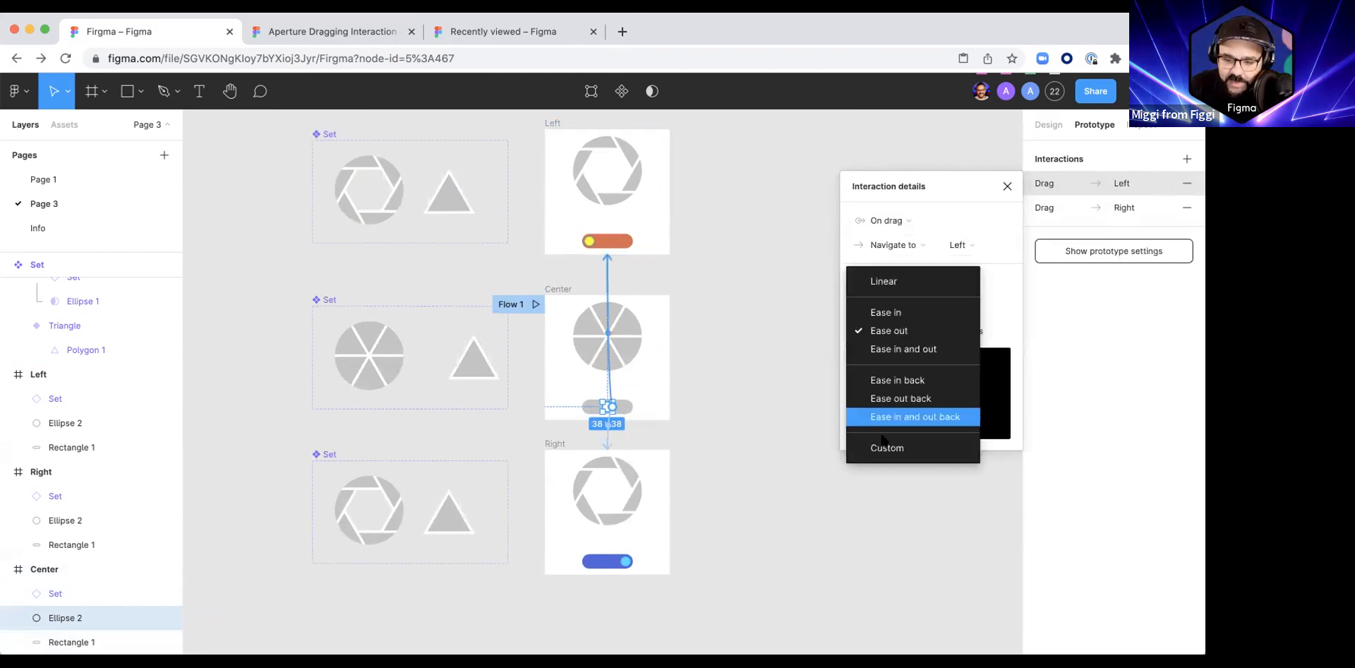
click(882, 449)
click(866, 527)
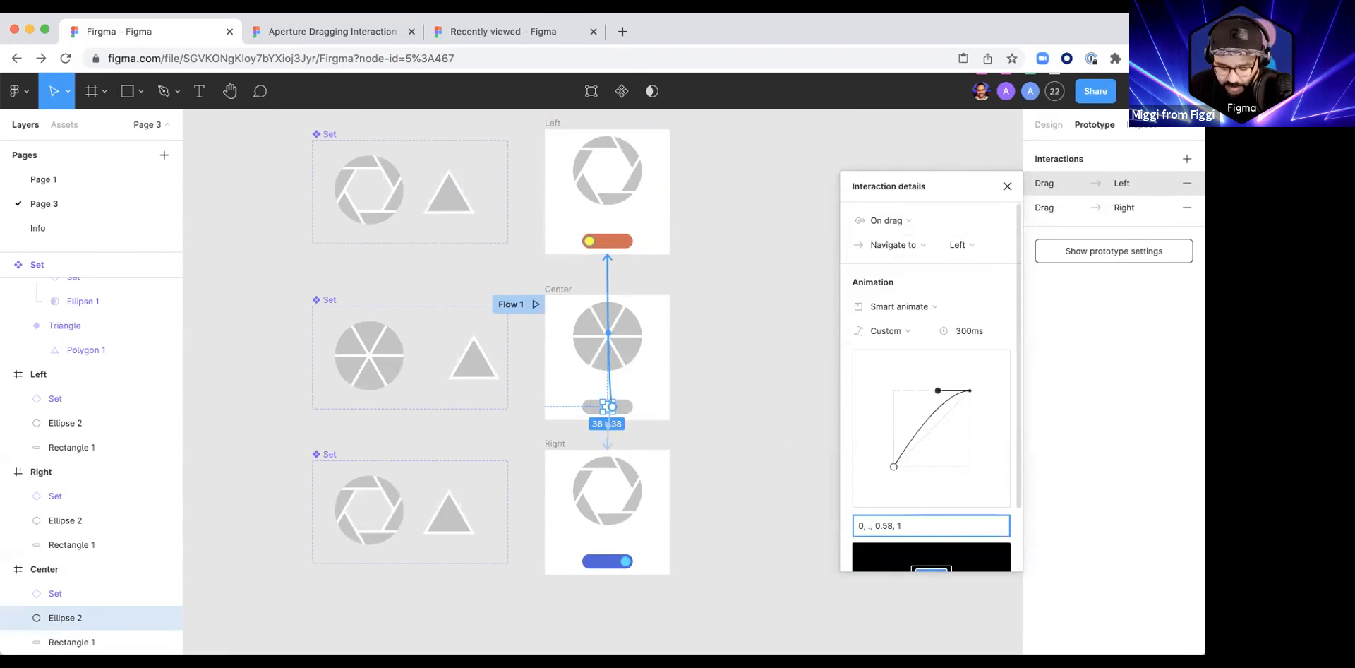
key(Return)
drag(946, 449, 950, 460)
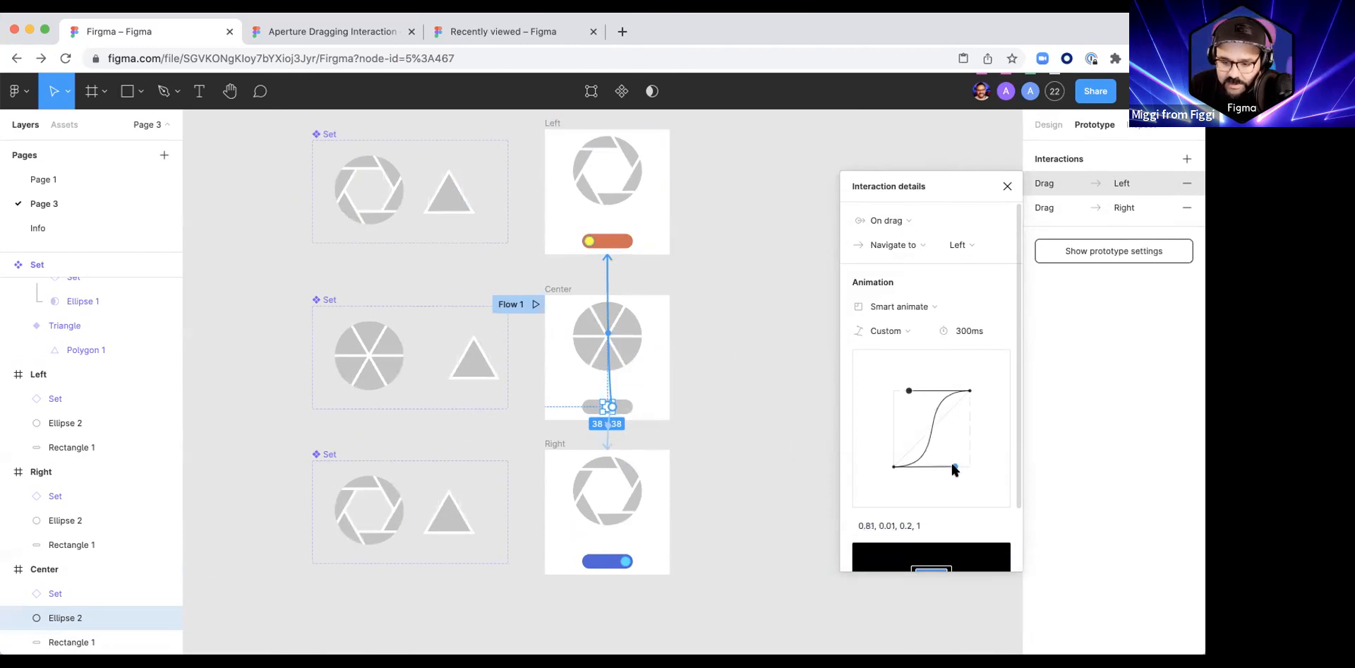
click(873, 526)
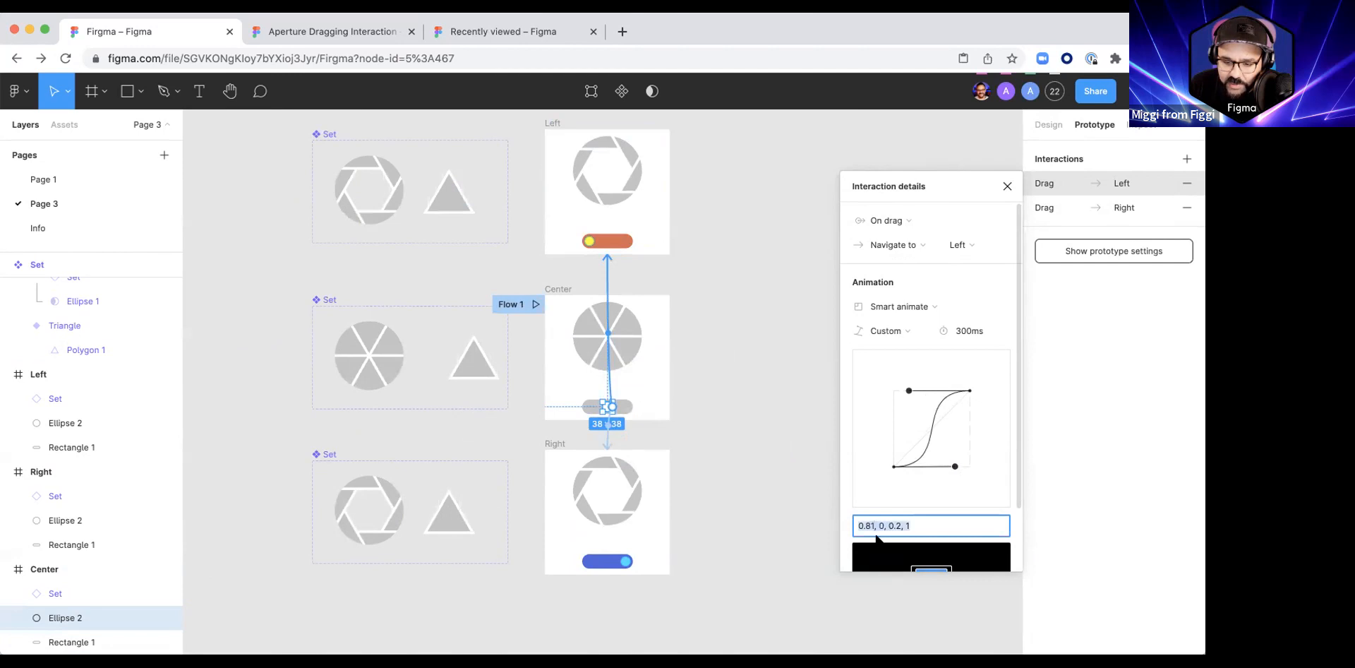
key(BackSpace)
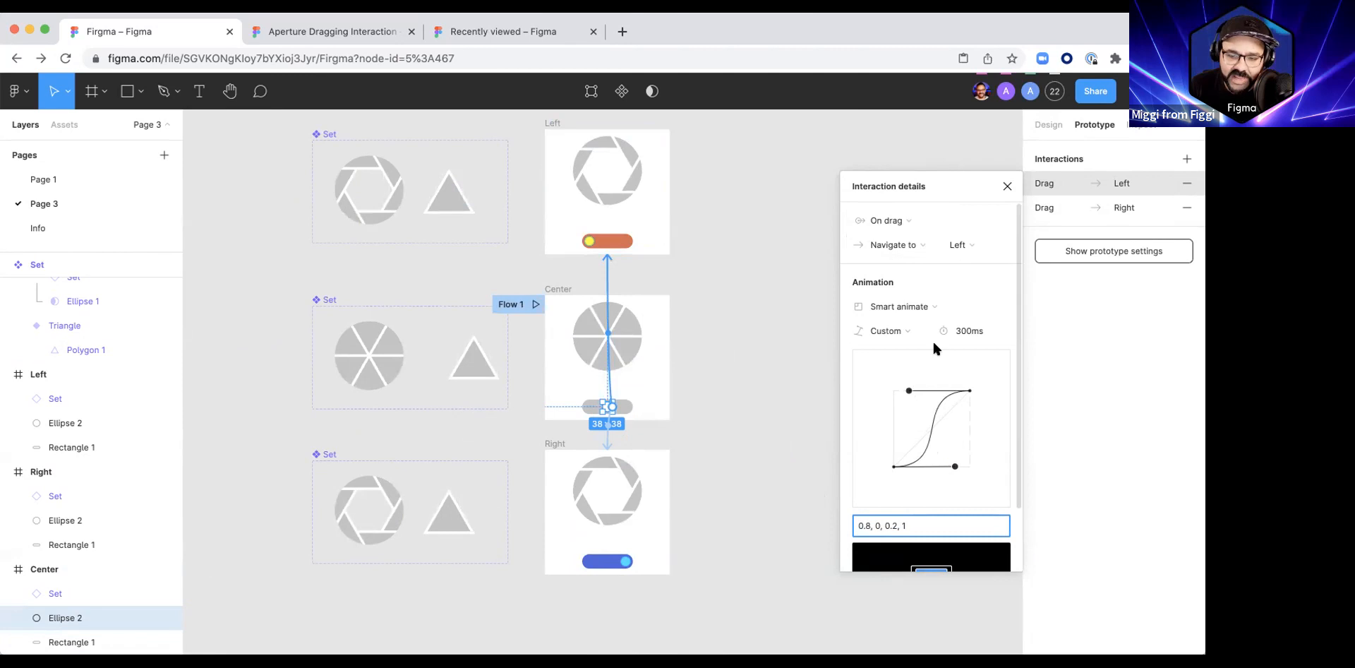
Step: Set the Center-to-Left animation's duration to 500 ms and close the interaction details
click(961, 330)
text(500)
key(Return)
click(1007, 186)
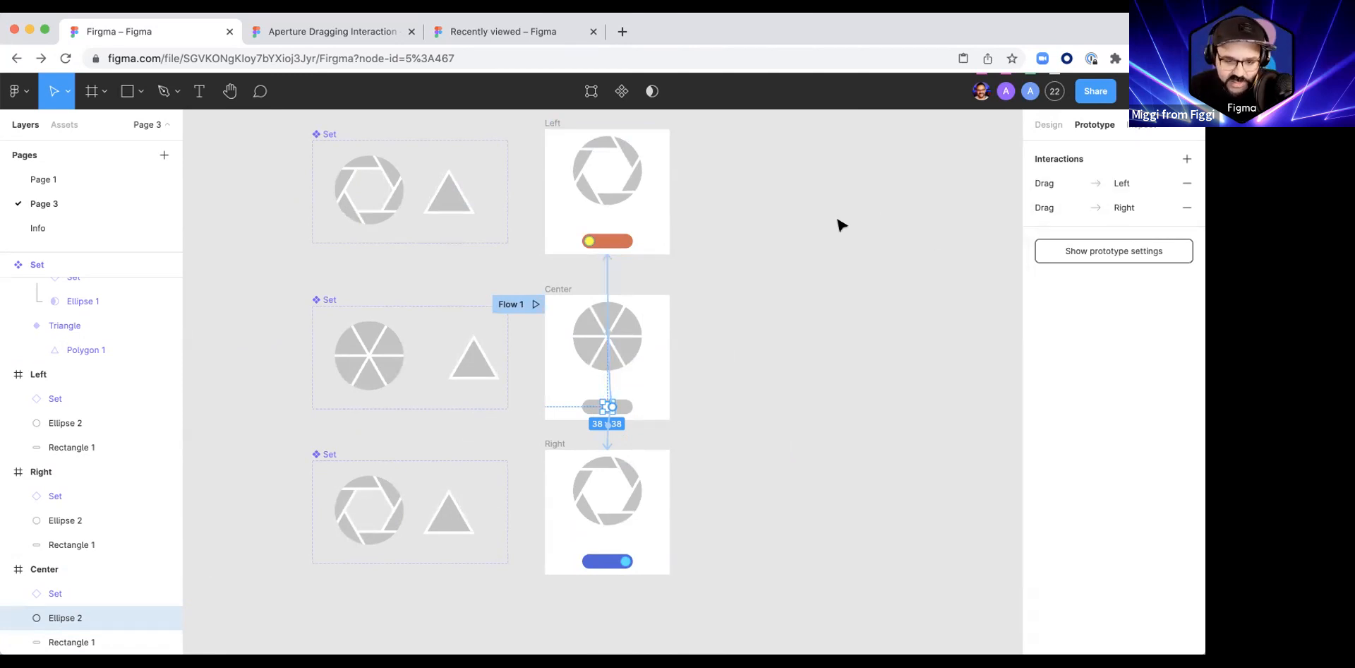
click(796, 248)
scroll(649, 353, down, 1)
ctrl+scroll(626, 381, up, 10)
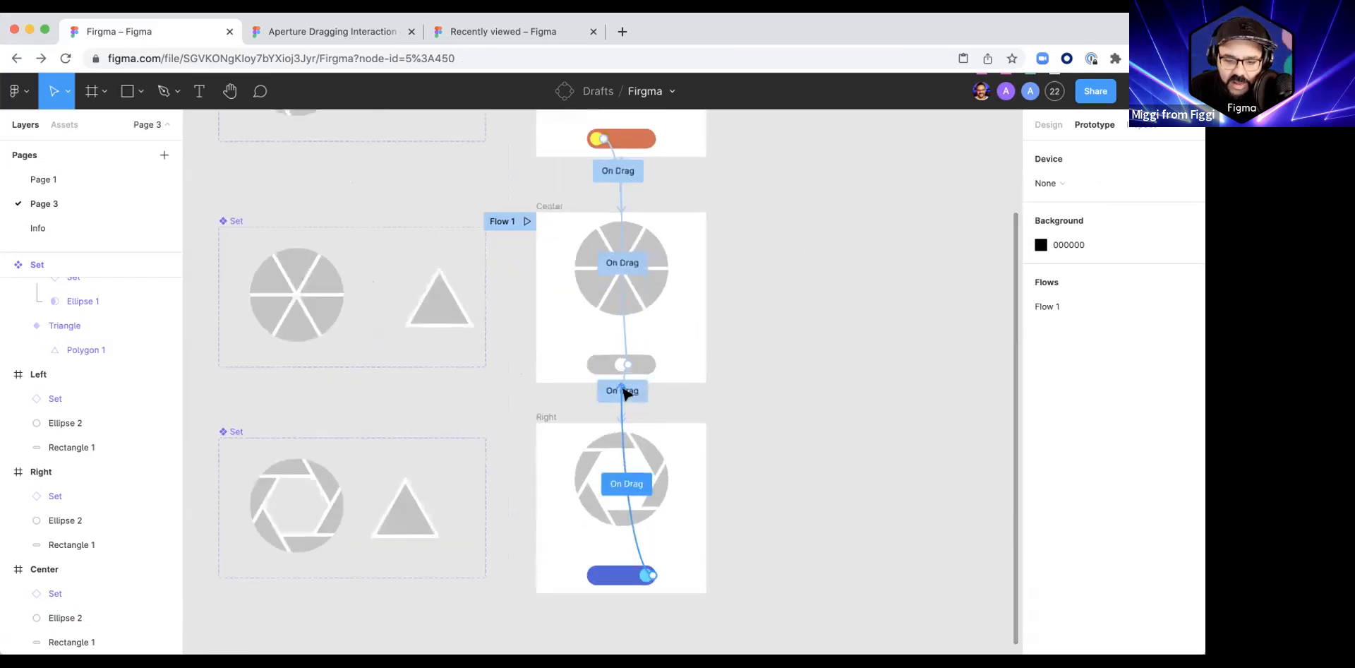
ctrl+scroll(624, 316, down, 8)
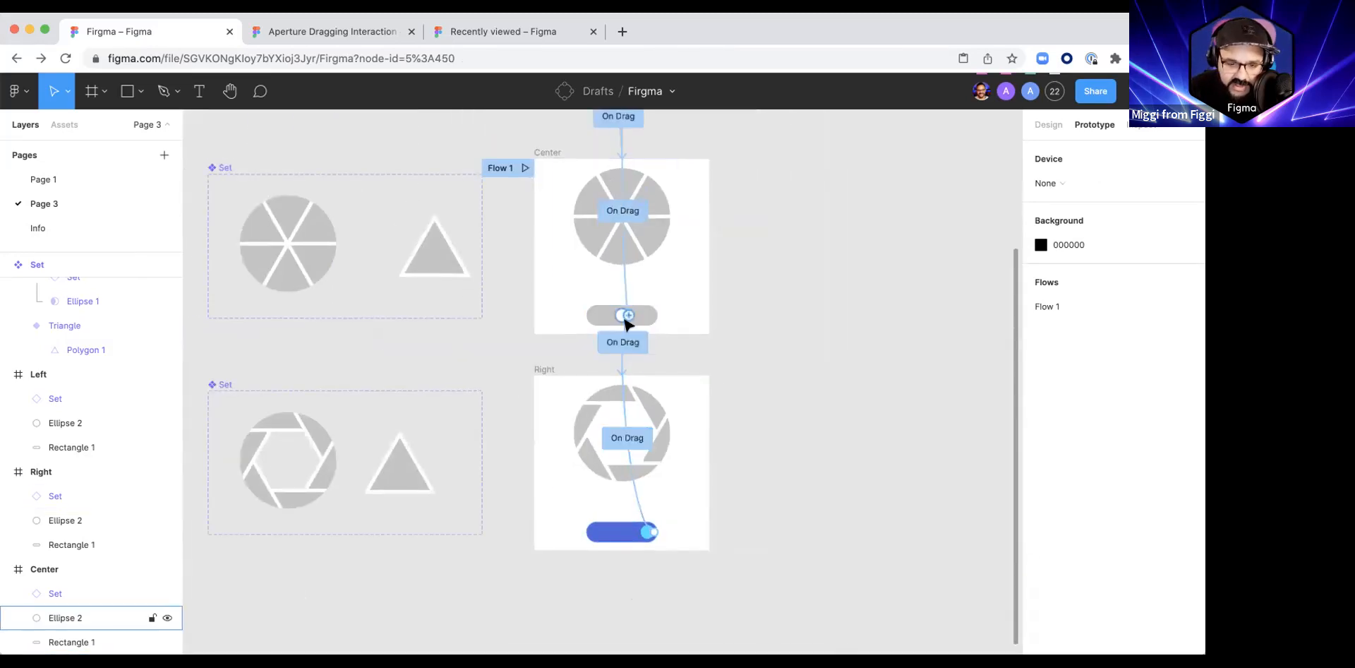
scroll(612, 345, up, 3)
ctrl+scroll(836, 286, down, 5)
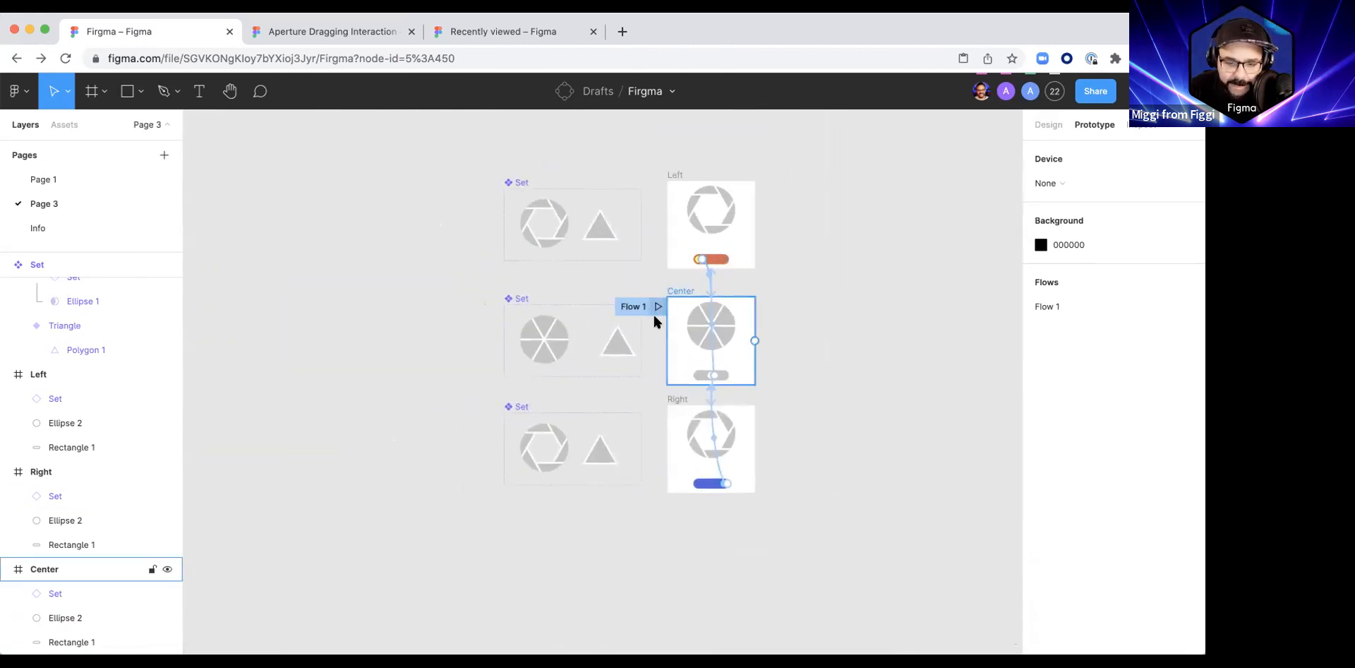
Step: Preview the prototype from the Center frame, testing the knob in both directions, and close the preview
click(658, 307)
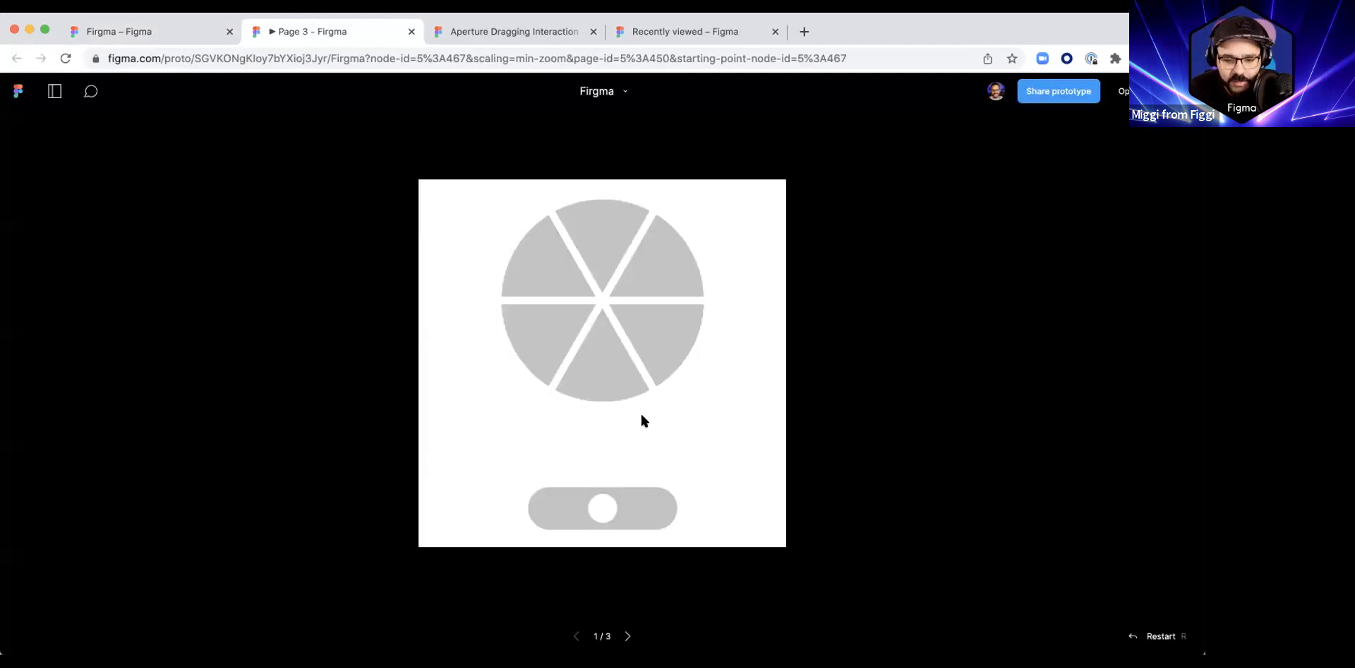
drag(604, 510, 705, 517)
mouse_move(609, 514)
mouse_down()
mouse_move(562, 511)
mouse_move(654, 513)
mouse_move(531, 510)
mouse_move(607, 517)
mouse_up()
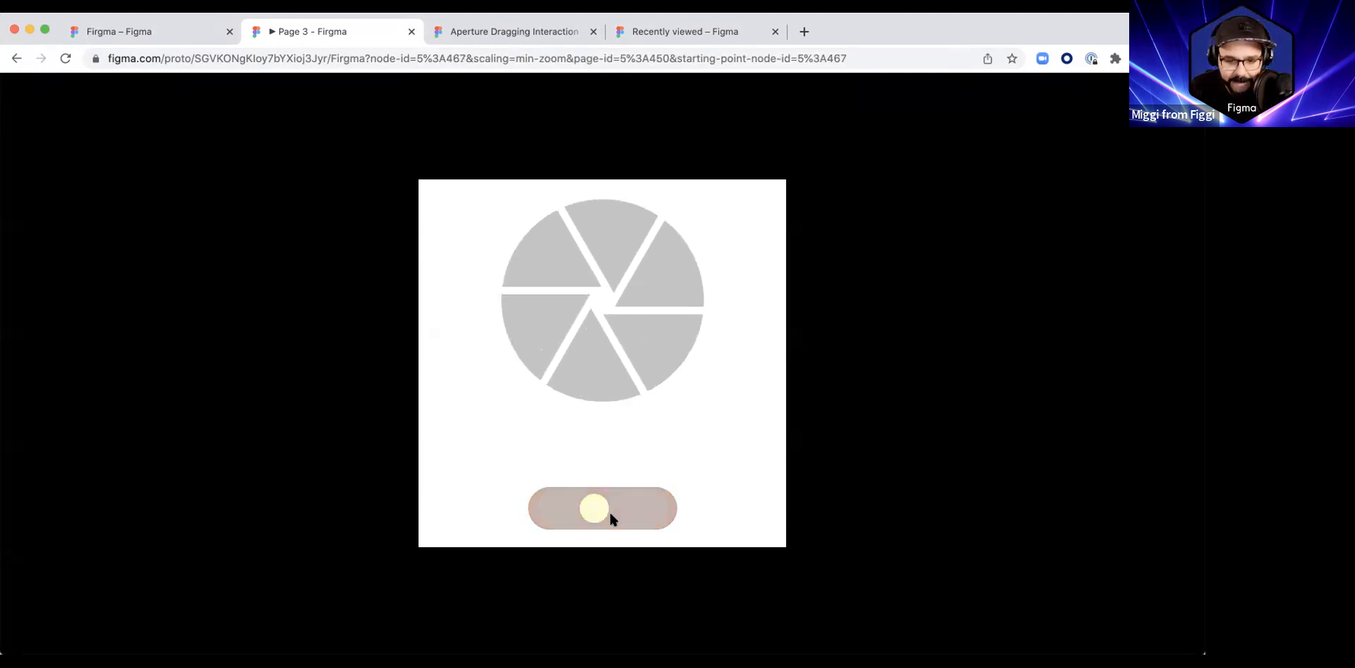
key(super+w)
Step: Shift the triangle polygon in the Set component beside the Right frame rightward until it crosses the component's right edge
scroll(611, 341, up, 5)
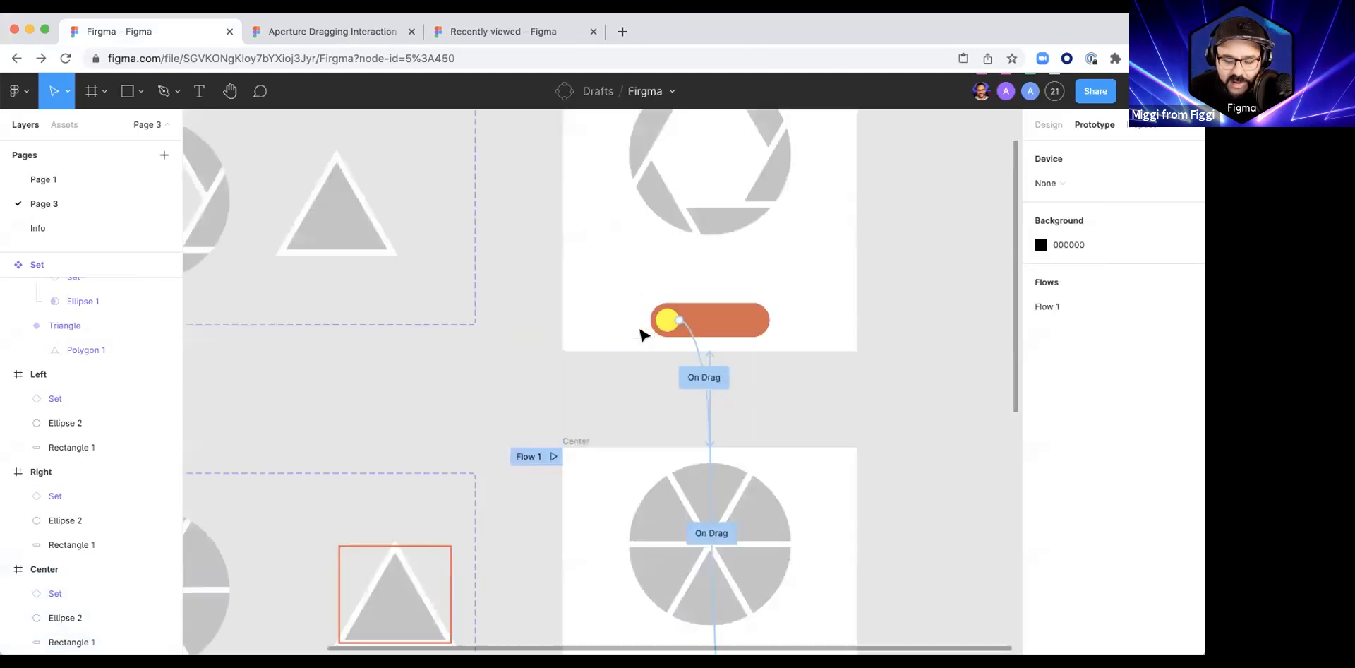
scroll(669, 320, down, 3)
click(706, 268)
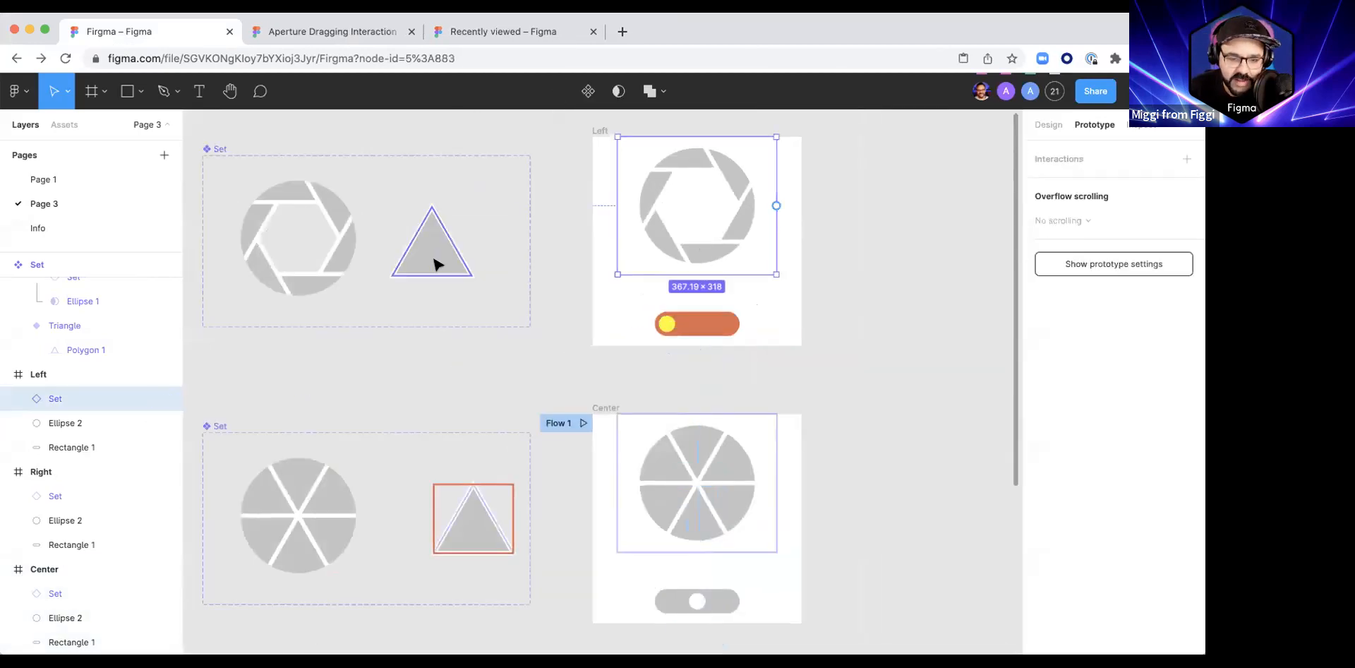
scroll(459, 282, down, 2)
scroll(473, 300, down, 5)
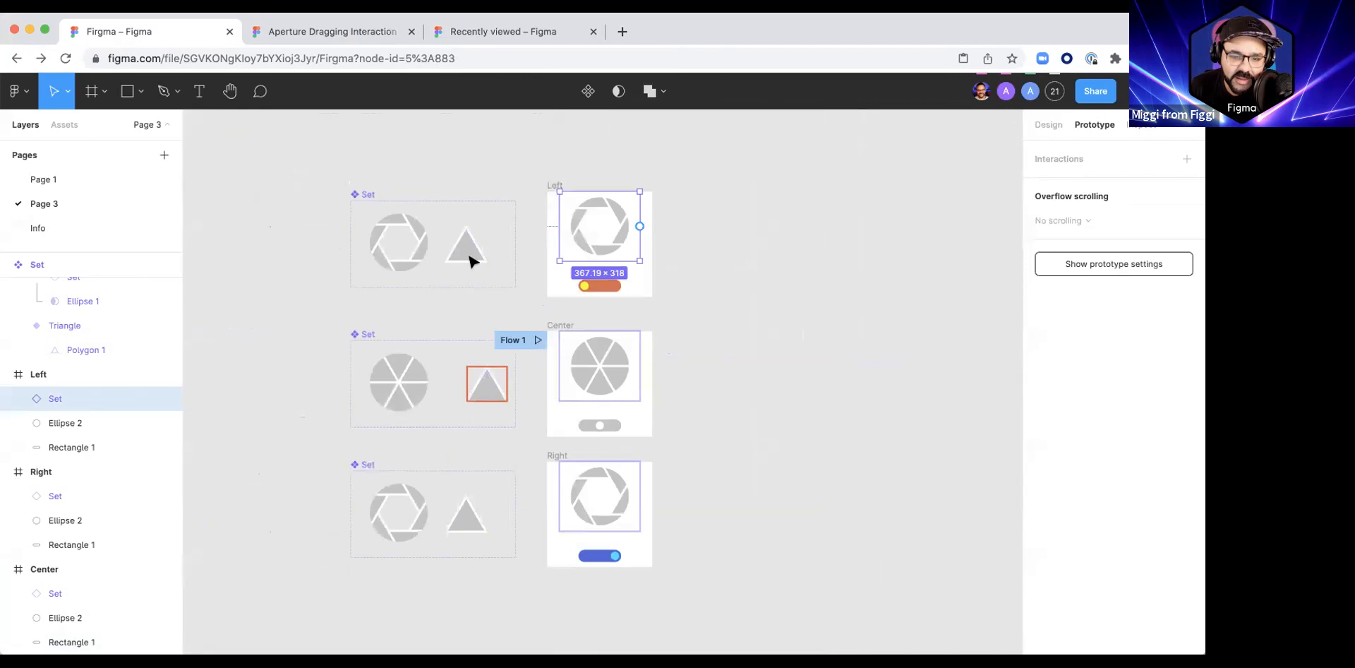
click(469, 520)
drag(466, 519, 508, 524)
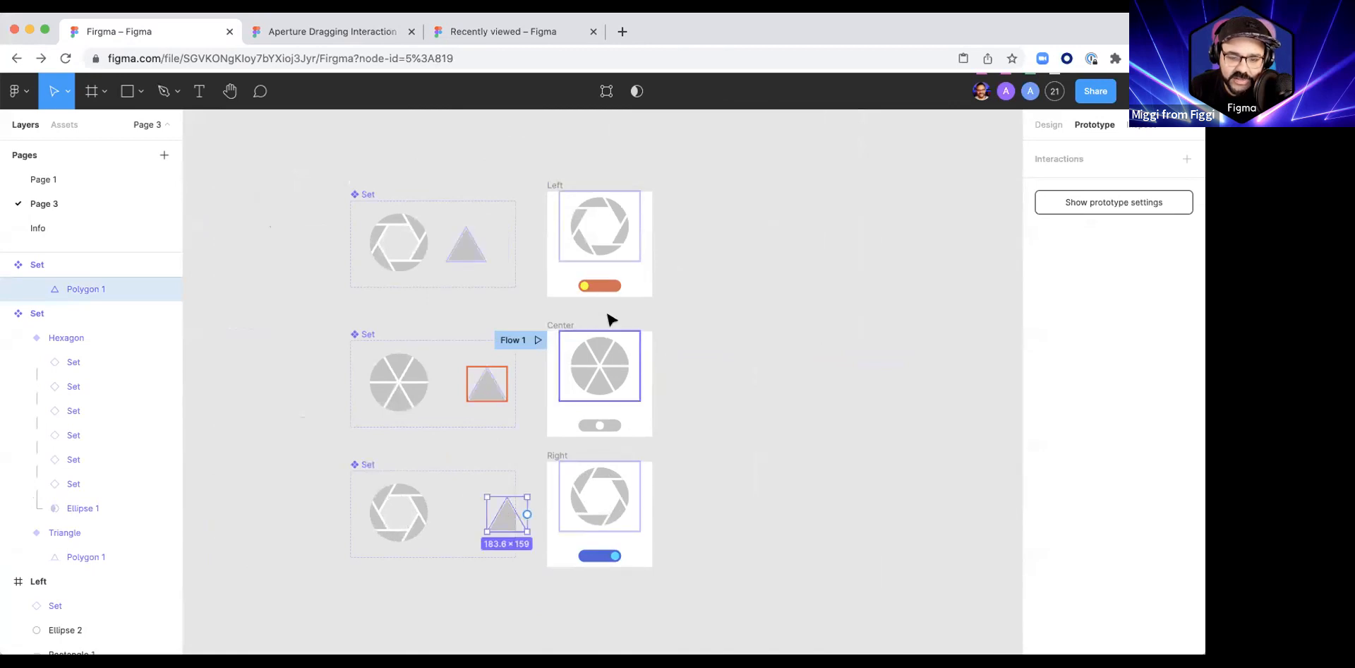
Step: Rename the Center frame's flow starting point to Center
double_click(522, 341)
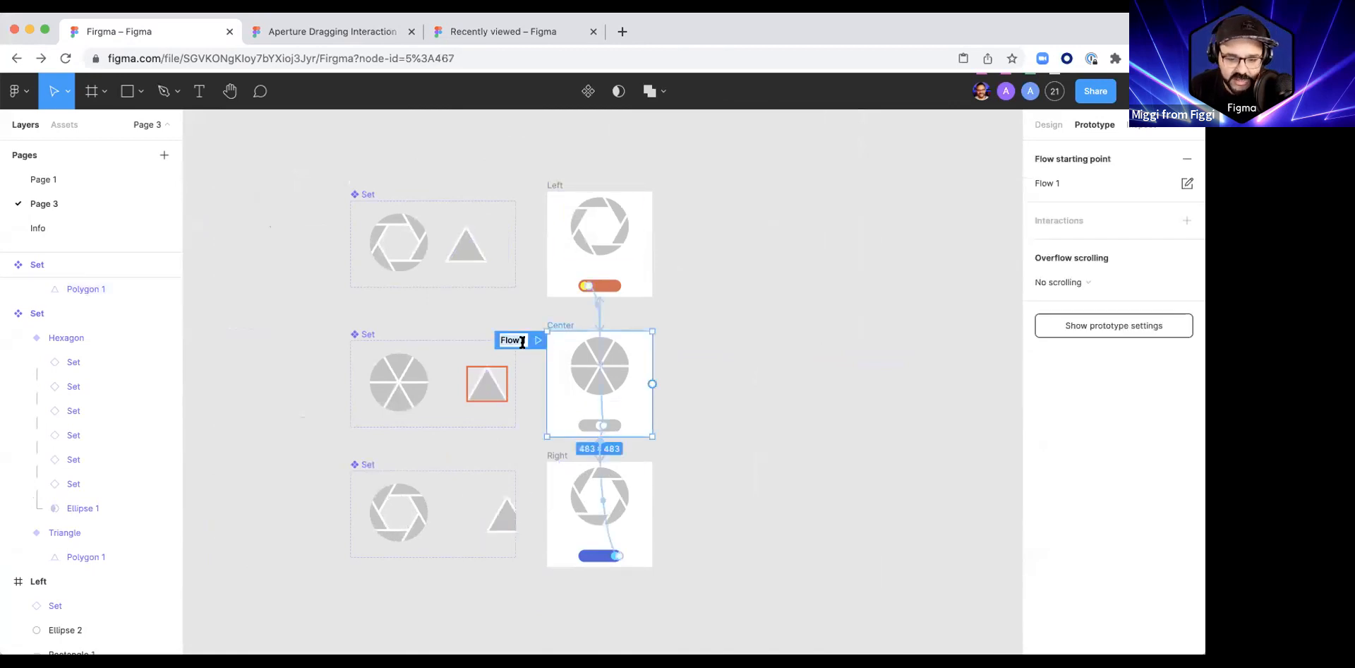
text(Center)
key(Return)
click(762, 342)
scroll(635, 332, down, 1)
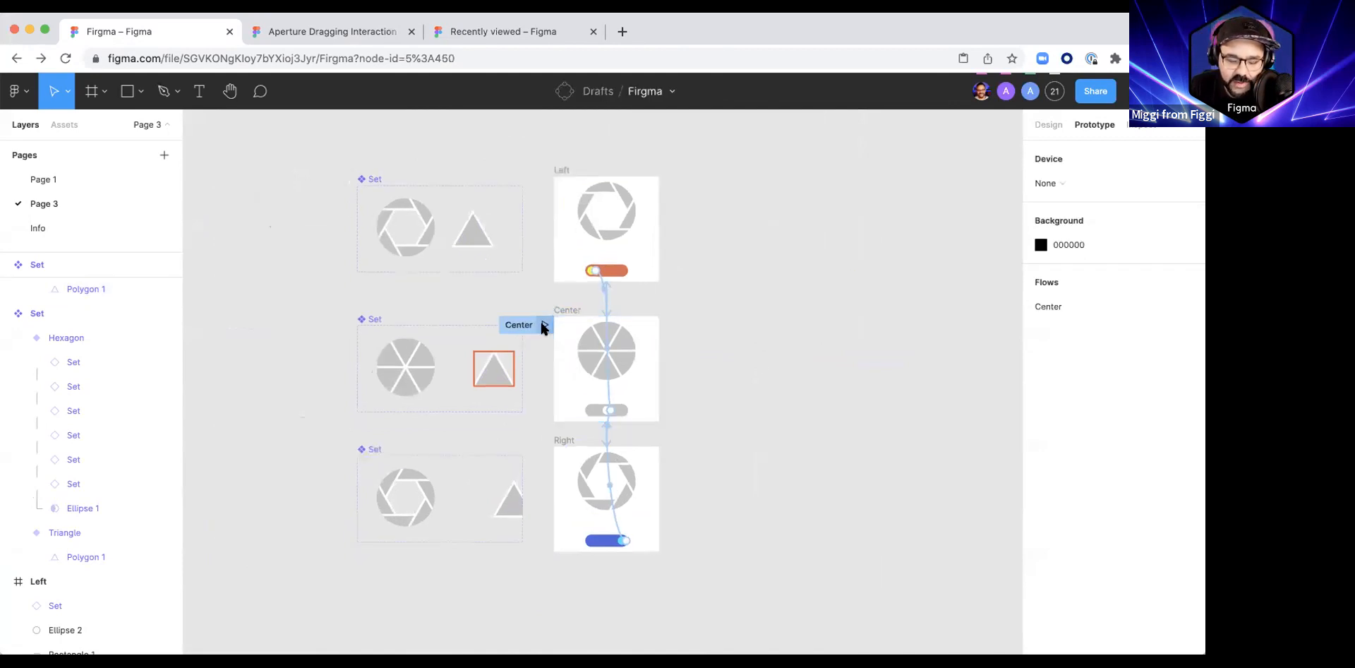
Step: Preview the Center flow, test the slider knob with the shifted triangle, and close the preview
click(542, 325)
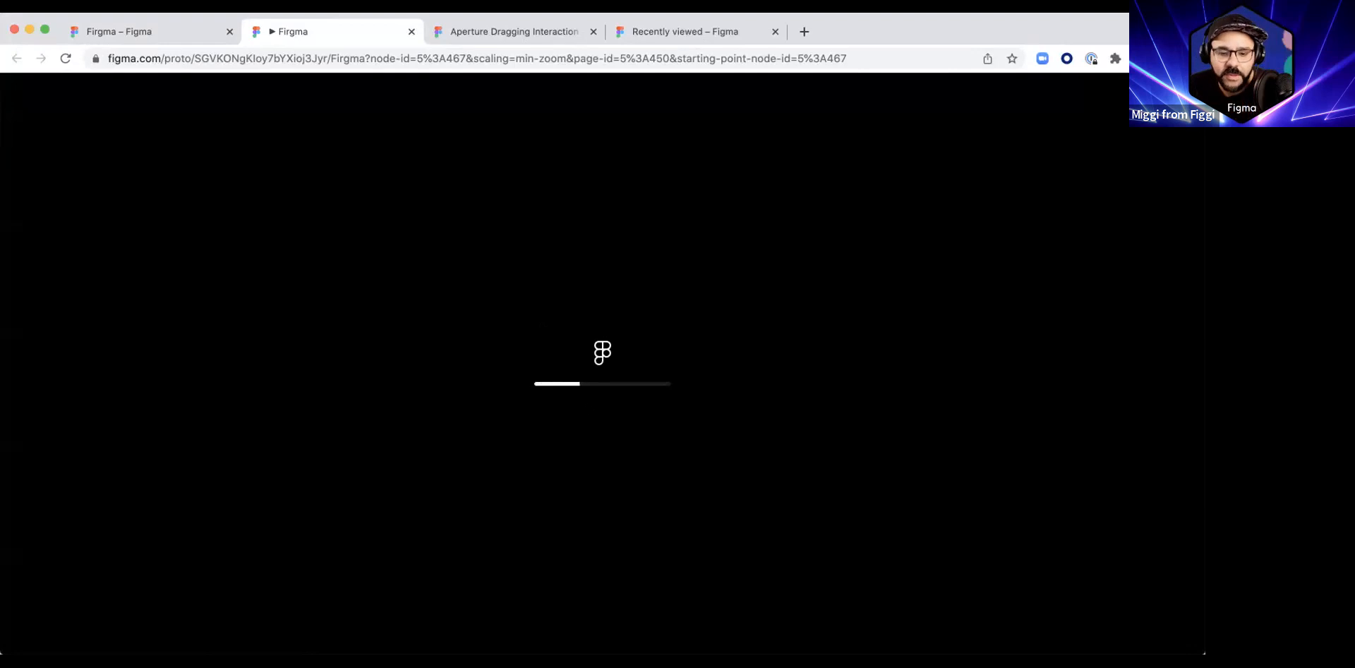
mouse_move(596, 505)
mouse_down()
mouse_move(680, 506)
mouse_move(517, 508)
mouse_move(697, 506)
mouse_move(596, 511)
mouse_move(588, 498)
mouse_up()
key(super+w)
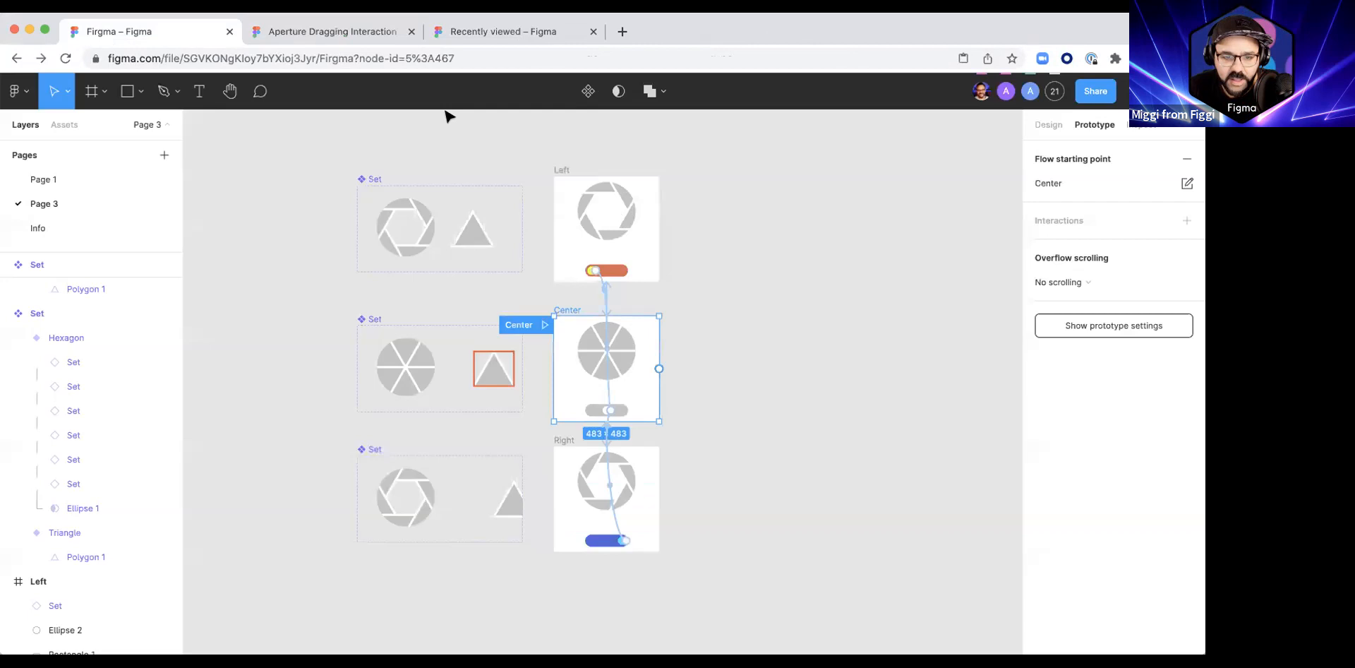
Step: Try the slider on the Aperture Dragging Interaction community page and duplicate that file into the drafts for External teams
click(367, 38)
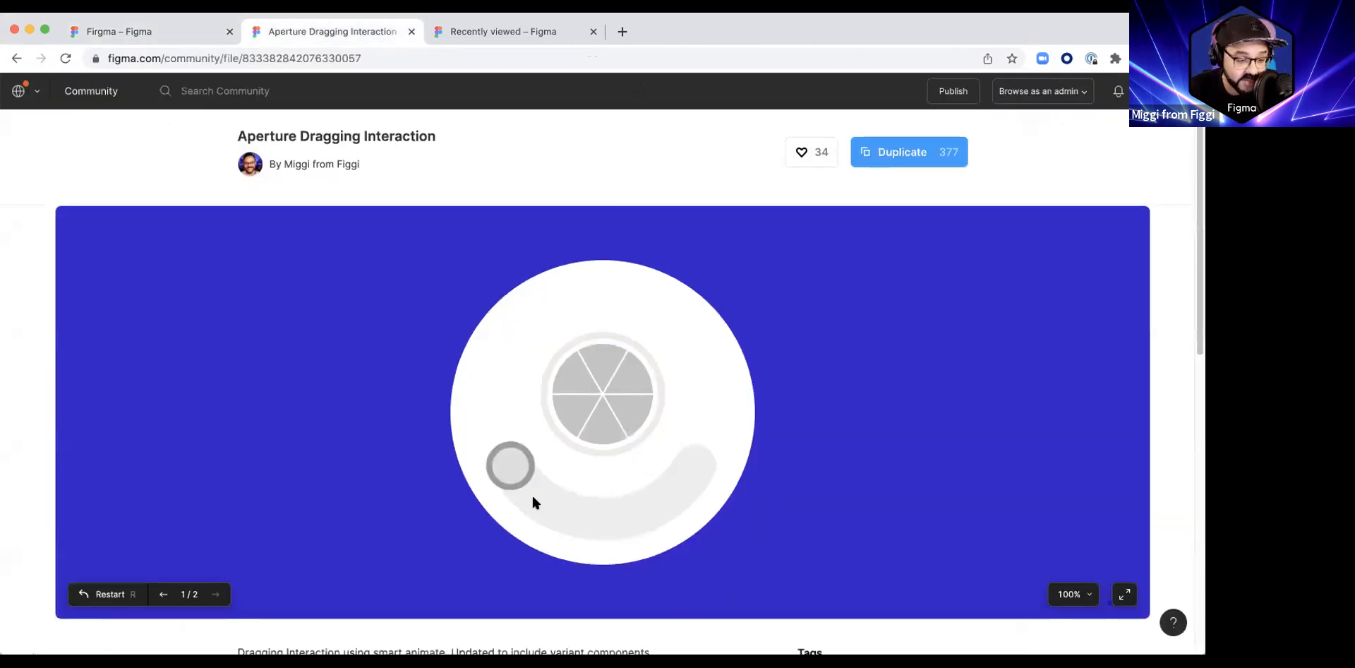
mouse_move(507, 466)
mouse_down()
mouse_move(624, 523)
mouse_move(711, 471)
mouse_move(495, 489)
mouse_move(699, 497)
mouse_move(753, 457)
mouse_move(509, 466)
mouse_move(621, 521)
mouse_move(716, 469)
mouse_move(583, 491)
mouse_move(513, 457)
mouse_move(563, 499)
mouse_move(703, 467)
mouse_move(664, 487)
mouse_move(511, 452)
mouse_move(666, 494)
mouse_move(536, 477)
mouse_move(650, 485)
mouse_move(523, 487)
mouse_move(595, 498)
mouse_move(508, 488)
mouse_up()
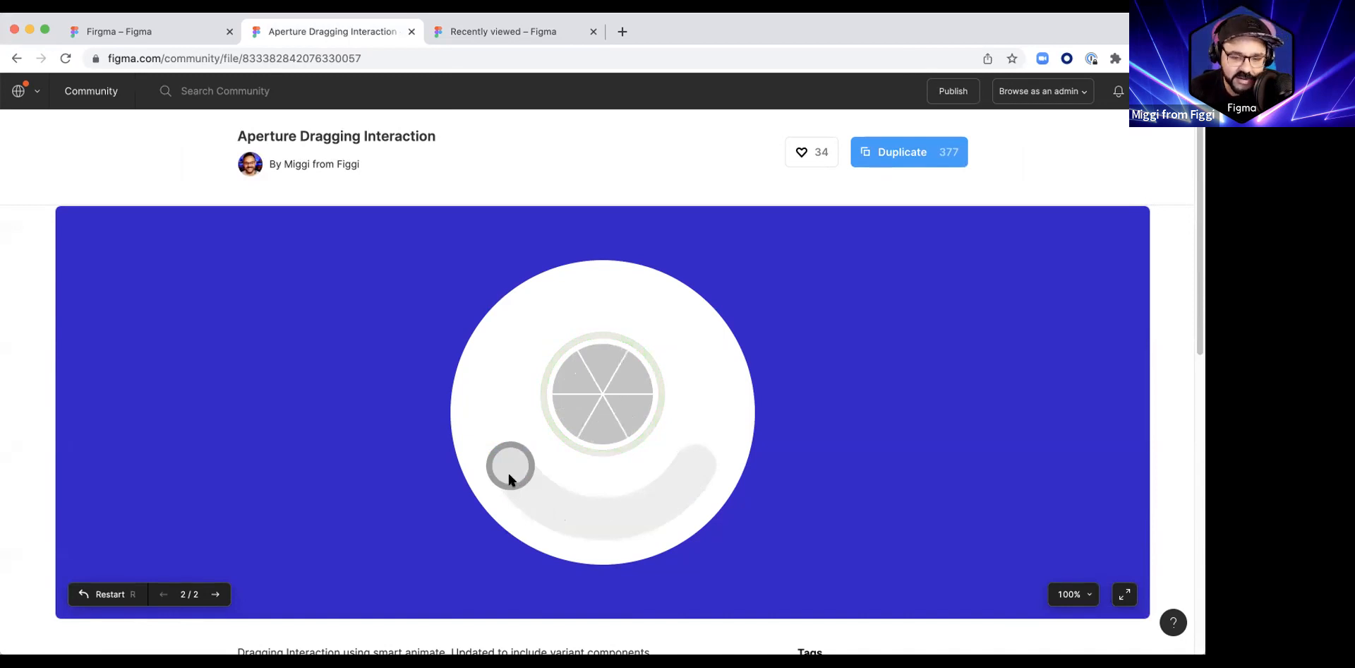
drag(509, 475, 689, 462)
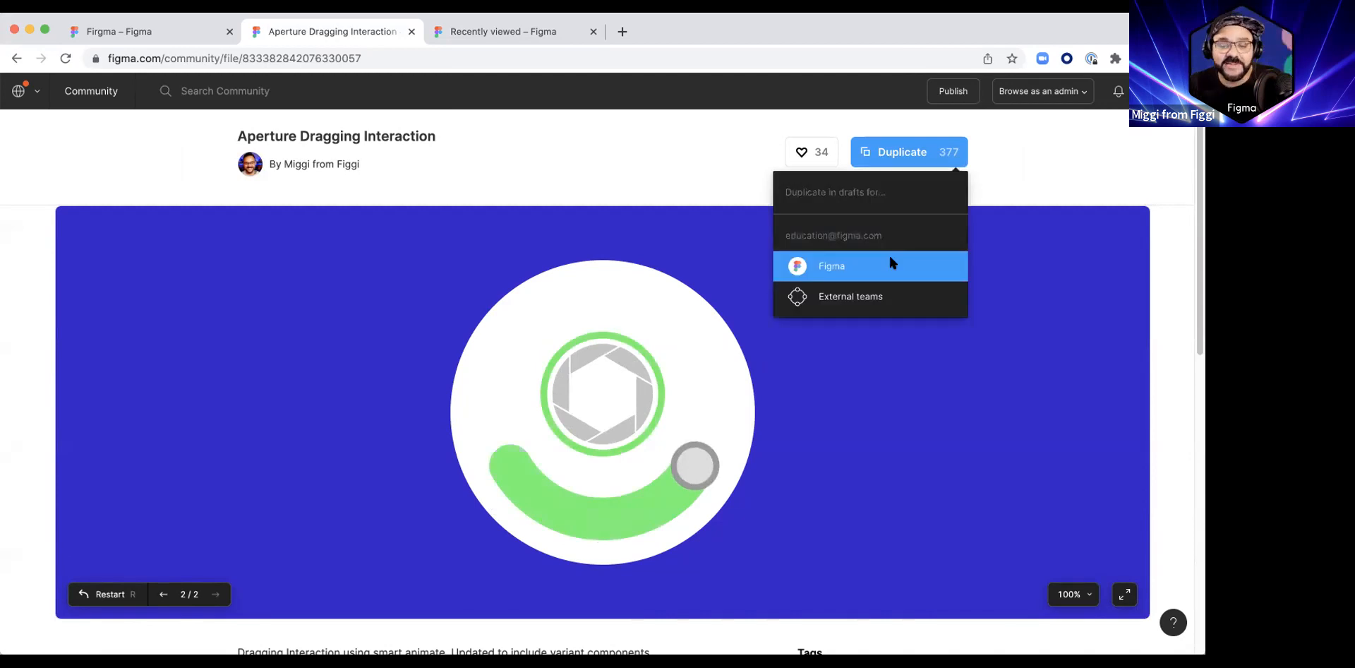
click(843, 296)
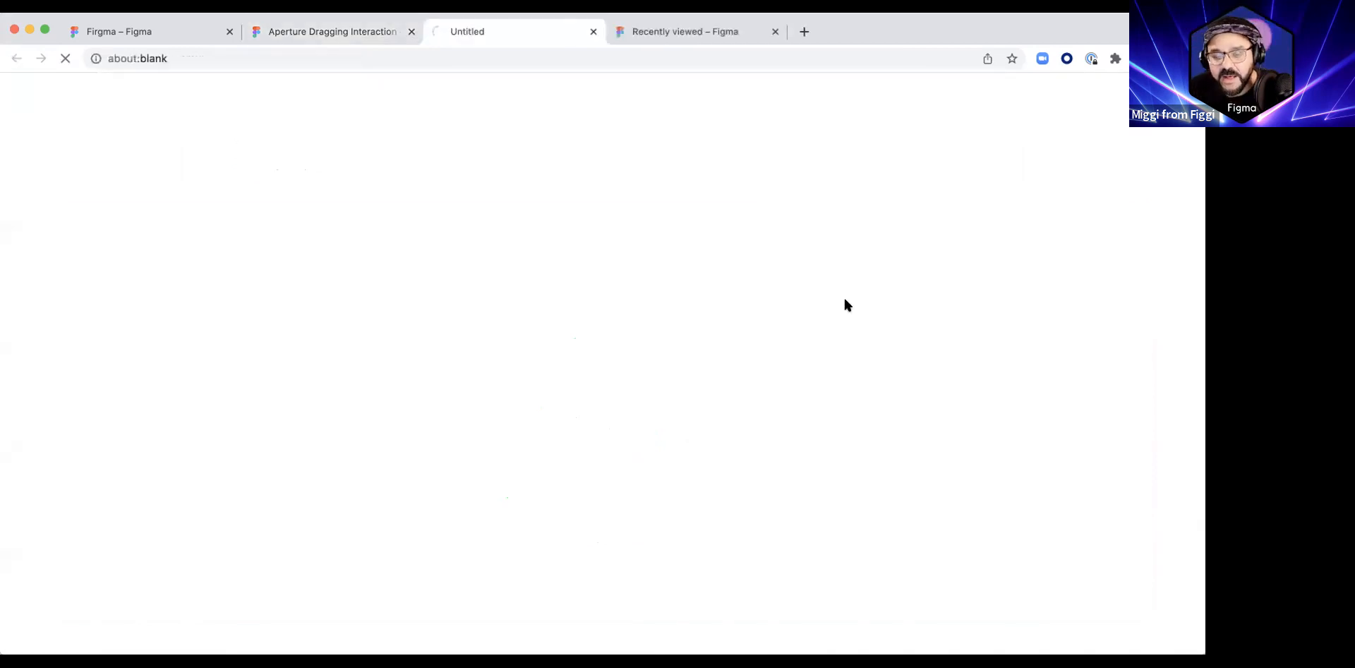
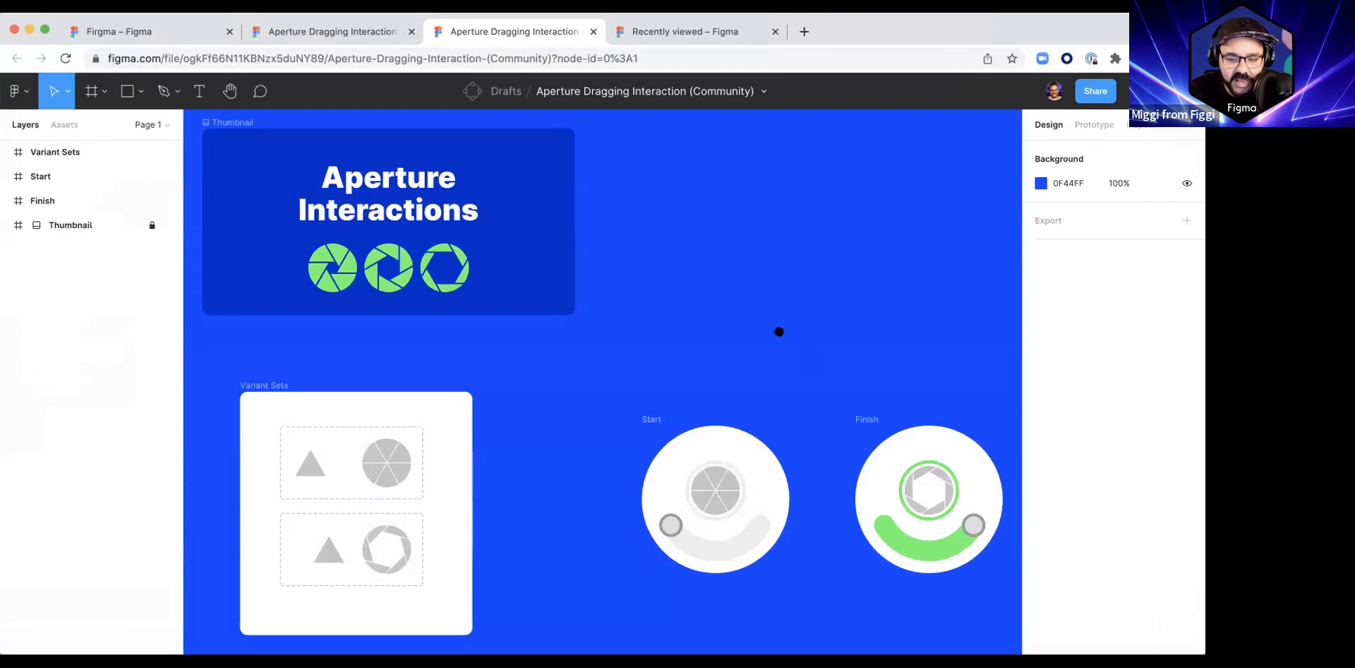
Step: Examine the Invisible Dragger component in the Start frame and its instance in the Finish frame of the duplicated file
scroll(781, 332, down, 5)
scroll(780, 332, right, 5)
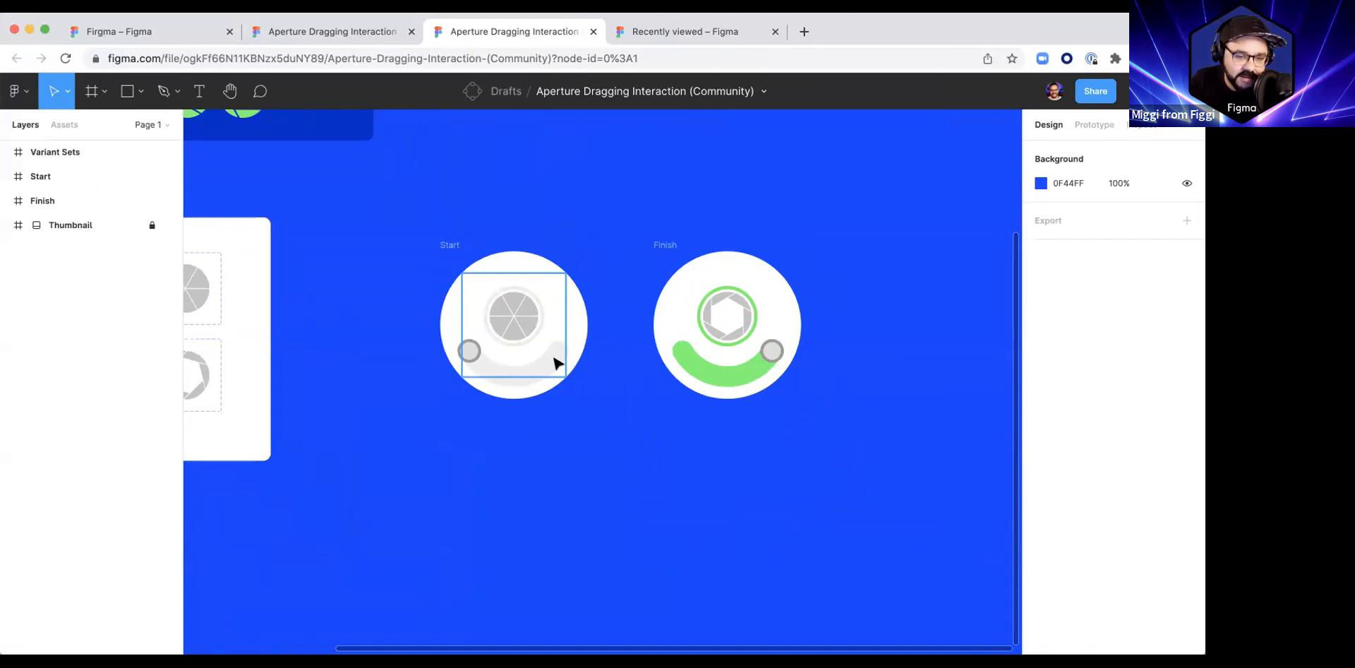
scroll(449, 357, up, 5)
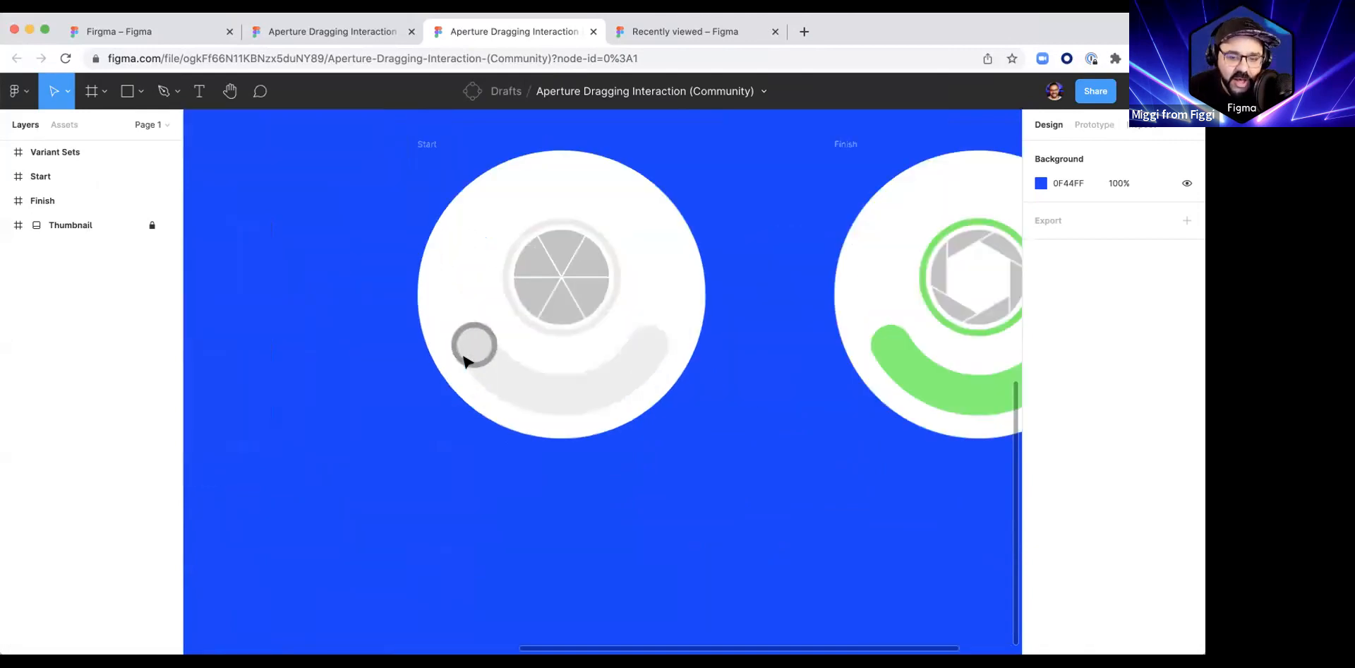
scroll(471, 360, down, 5)
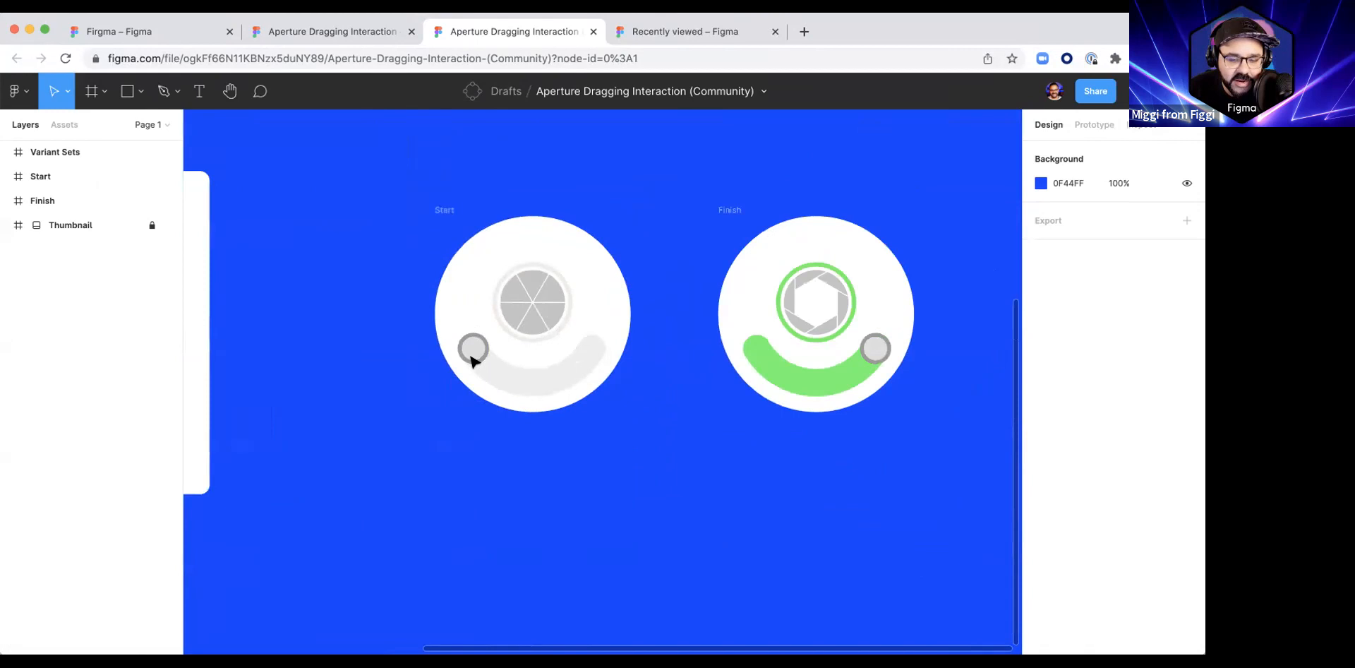
click(482, 341)
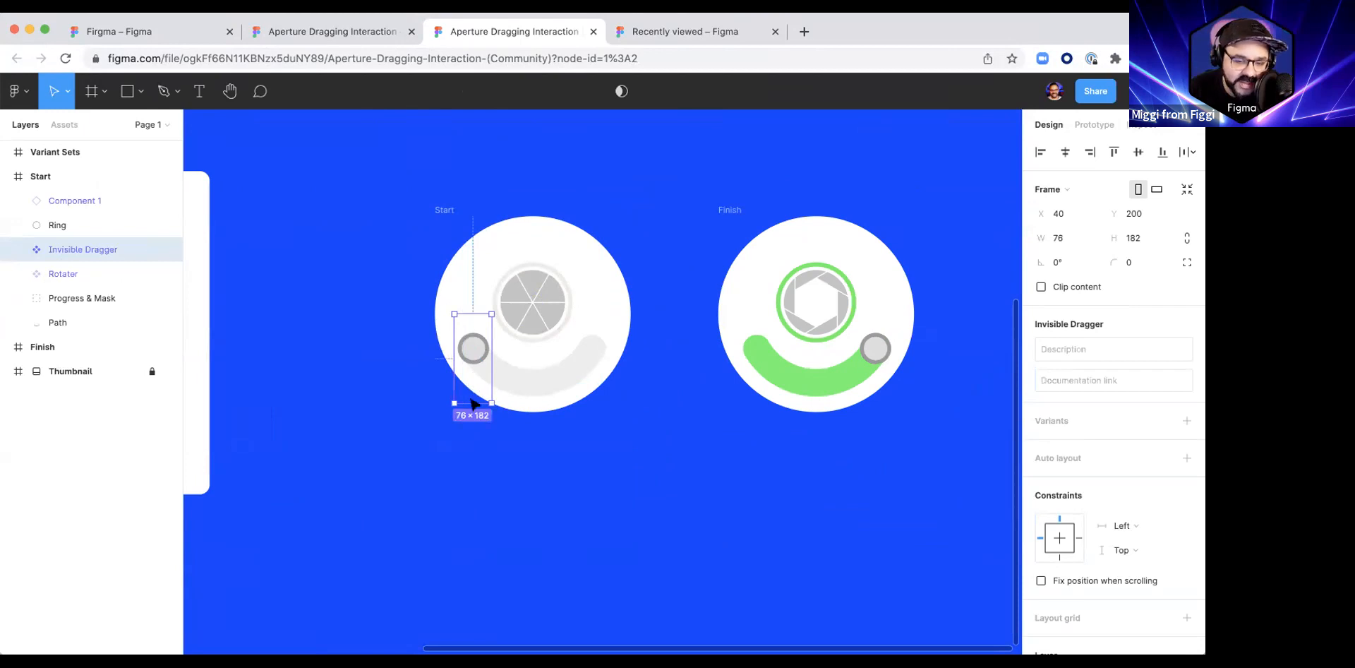
scroll(477, 386, up, 5)
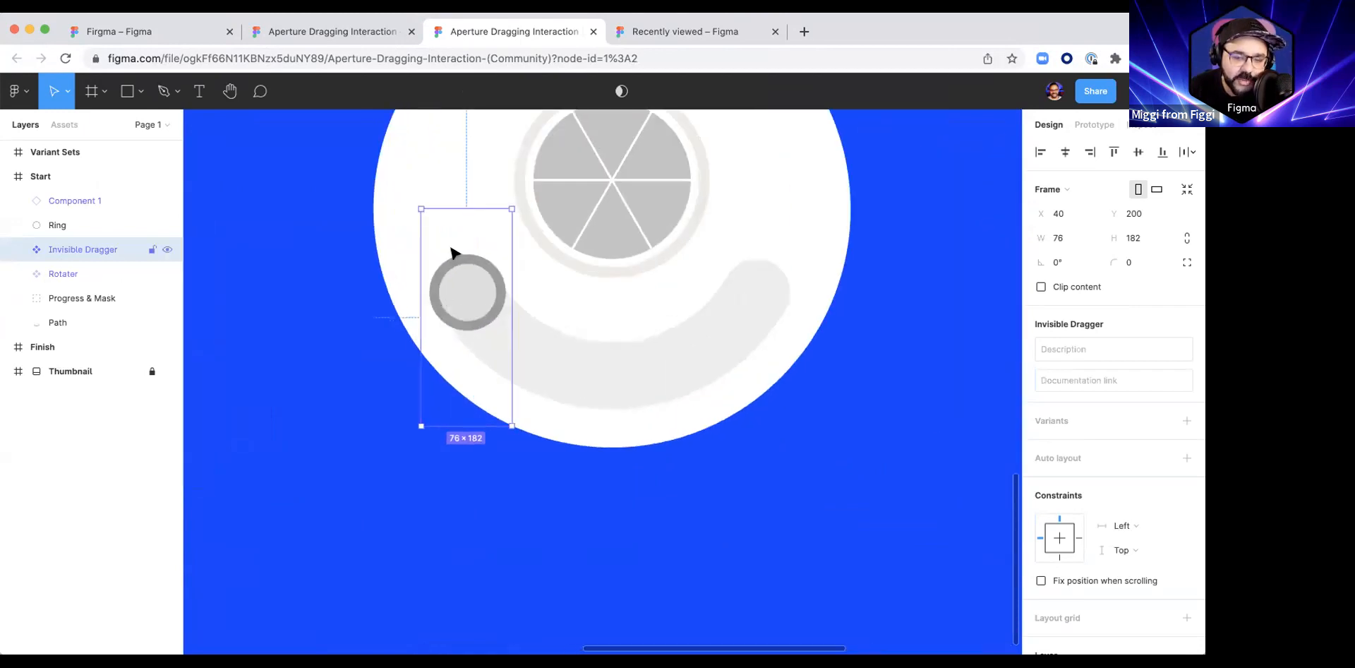
drag(447, 349, 445, 325)
scroll(497, 353, down, 10)
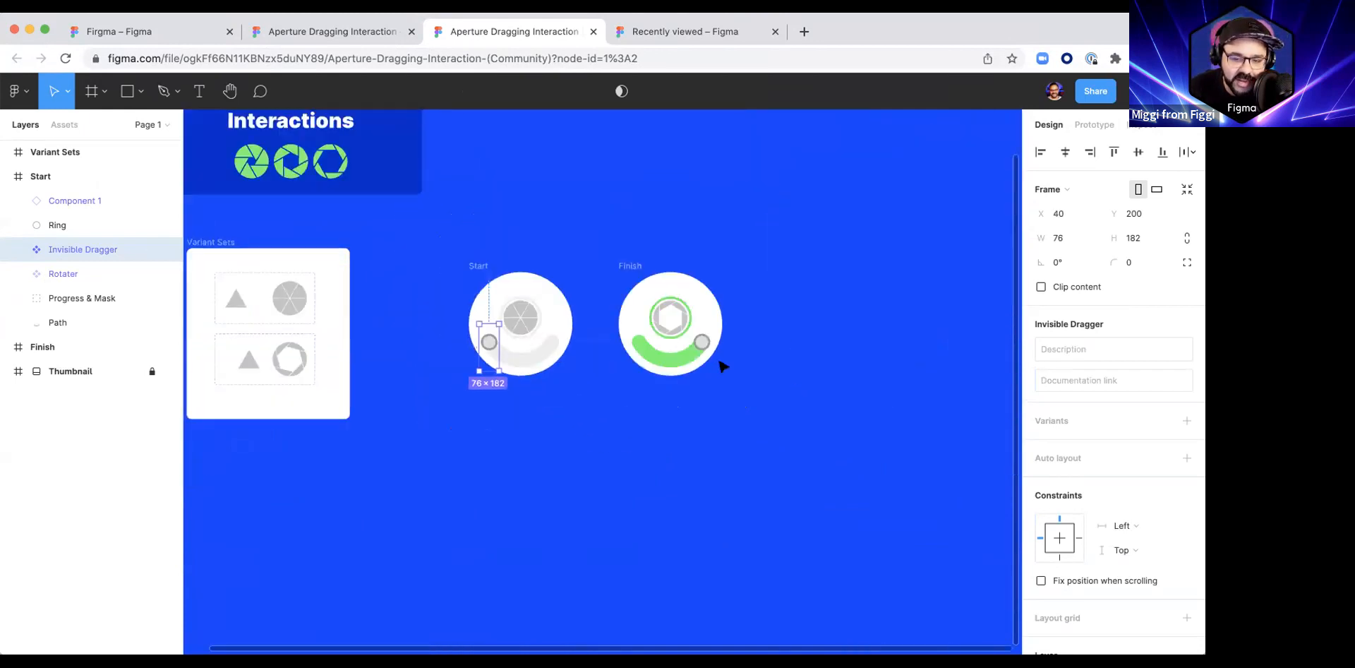
click(704, 365)
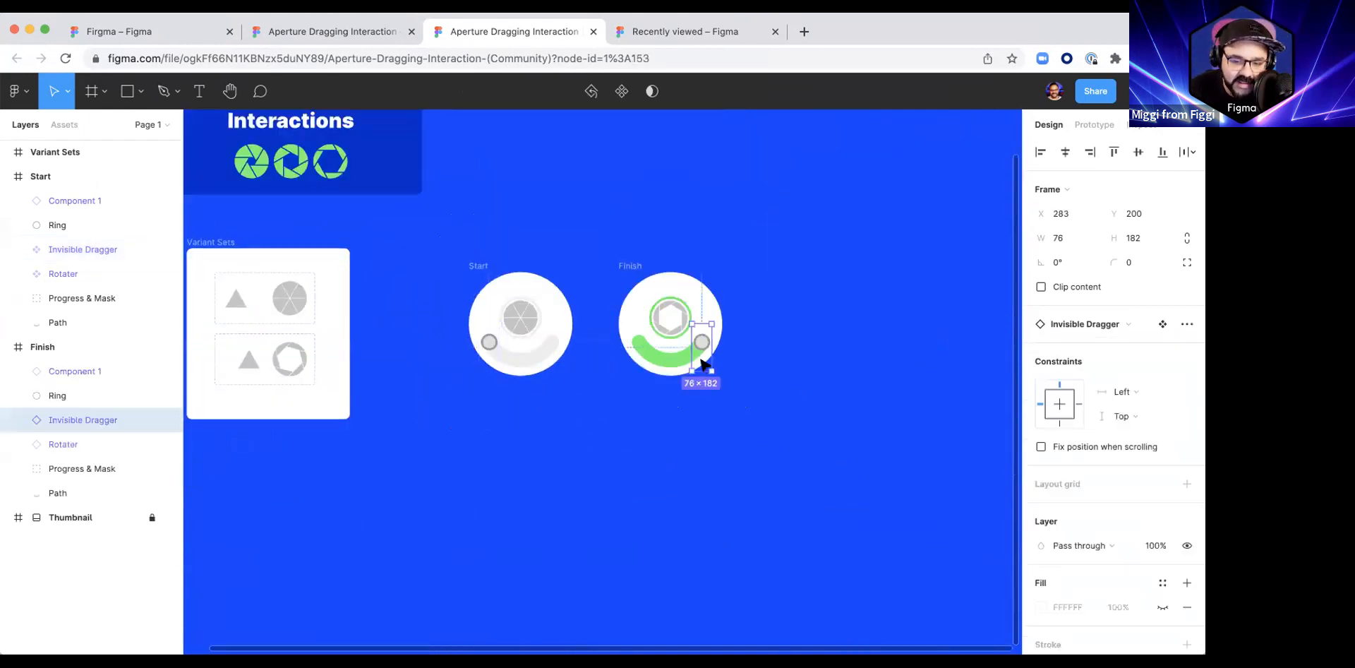
scroll(490, 363, up, 5)
click(491, 372)
scroll(454, 369, down, 3)
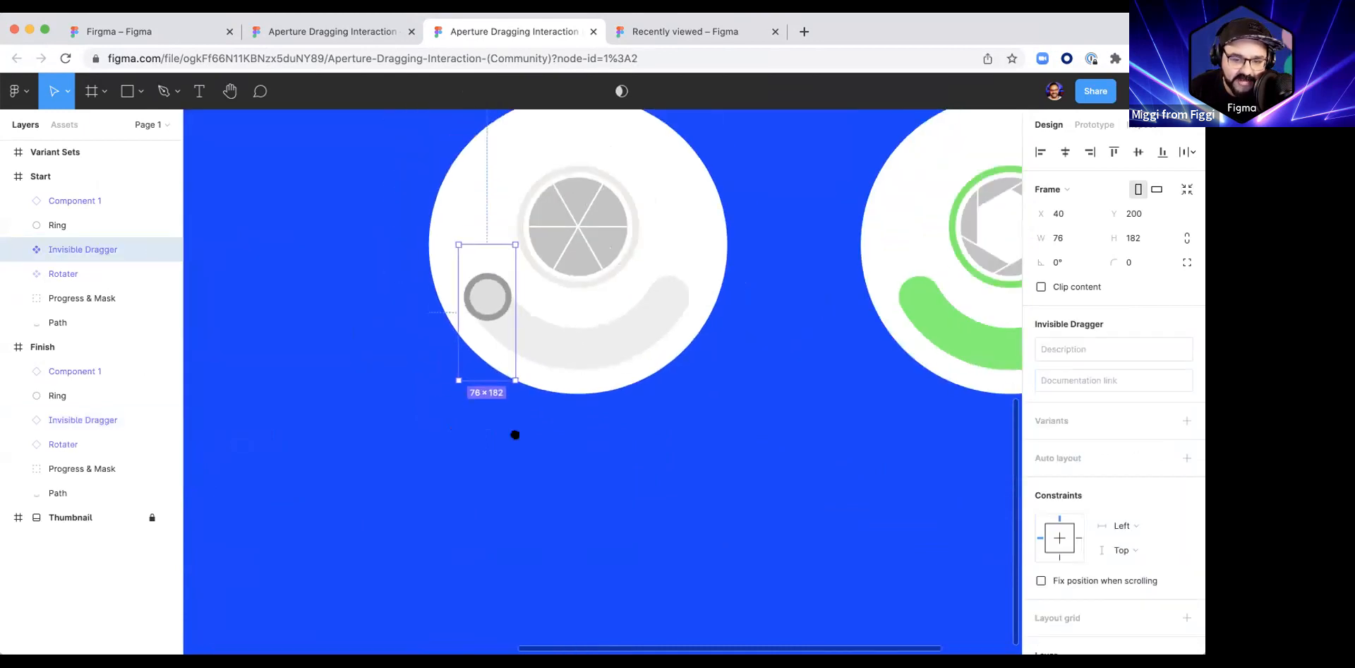
scroll(515, 433, right, 4)
click(835, 442)
scroll(875, 445, left, 3)
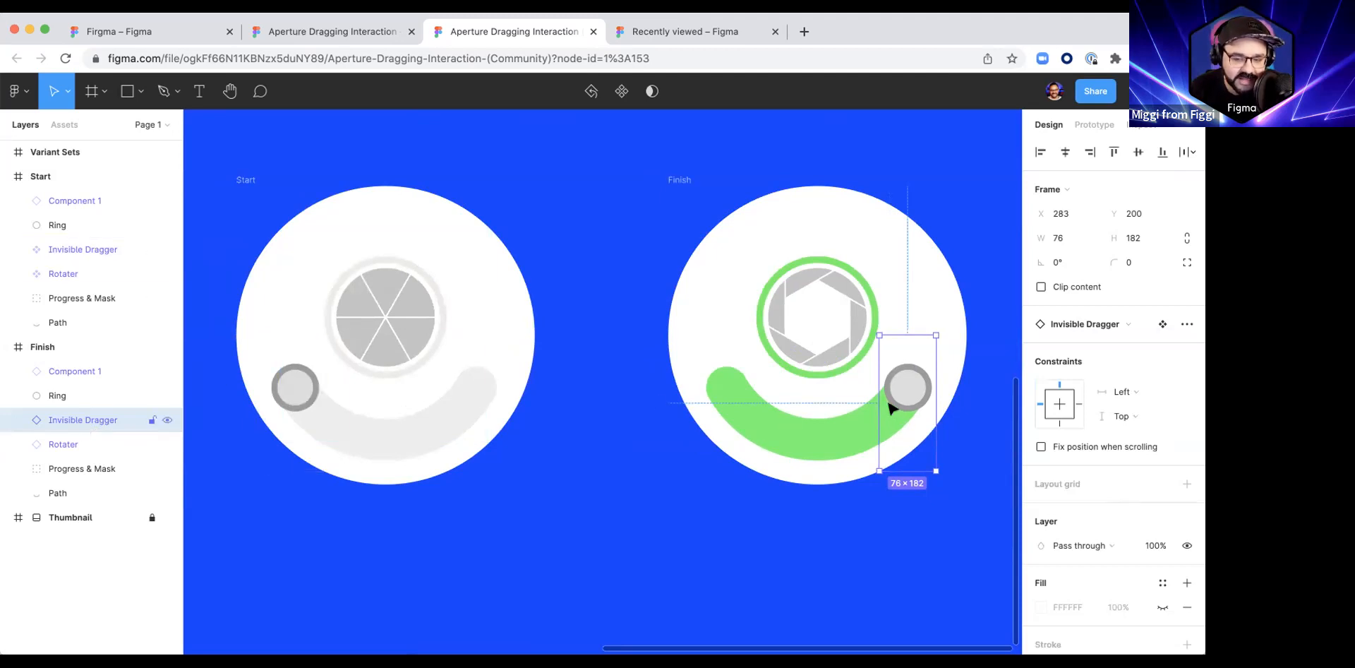
Step: Inspect the Rotater instance and the aperture above it in the Finish frame
click(74, 441)
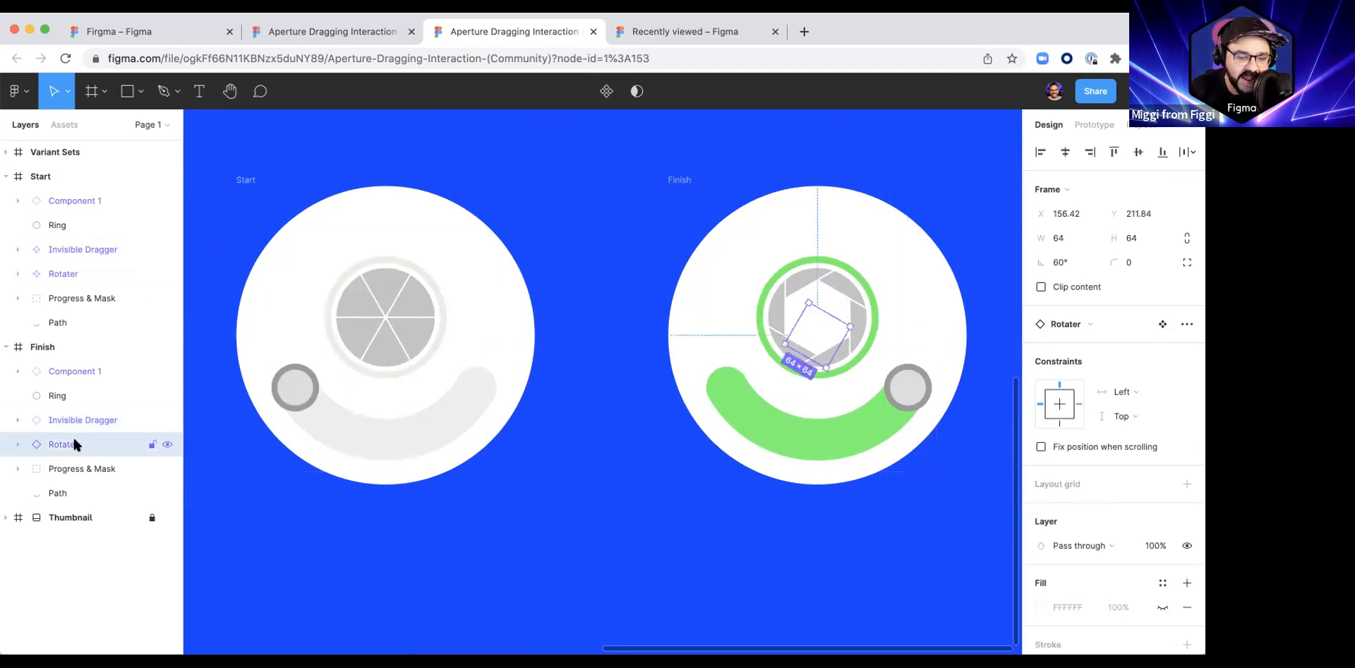
mouse_move(856, 323)
mouse_down()
mouse_move(853, 353)
mouse_move(698, 321)
mouse_move(908, 351)
mouse_move(744, 302)
mouse_move(880, 374)
mouse_move(792, 305)
mouse_move(824, 369)
mouse_move(875, 337)
mouse_move(812, 370)
mouse_move(862, 342)
mouse_up()
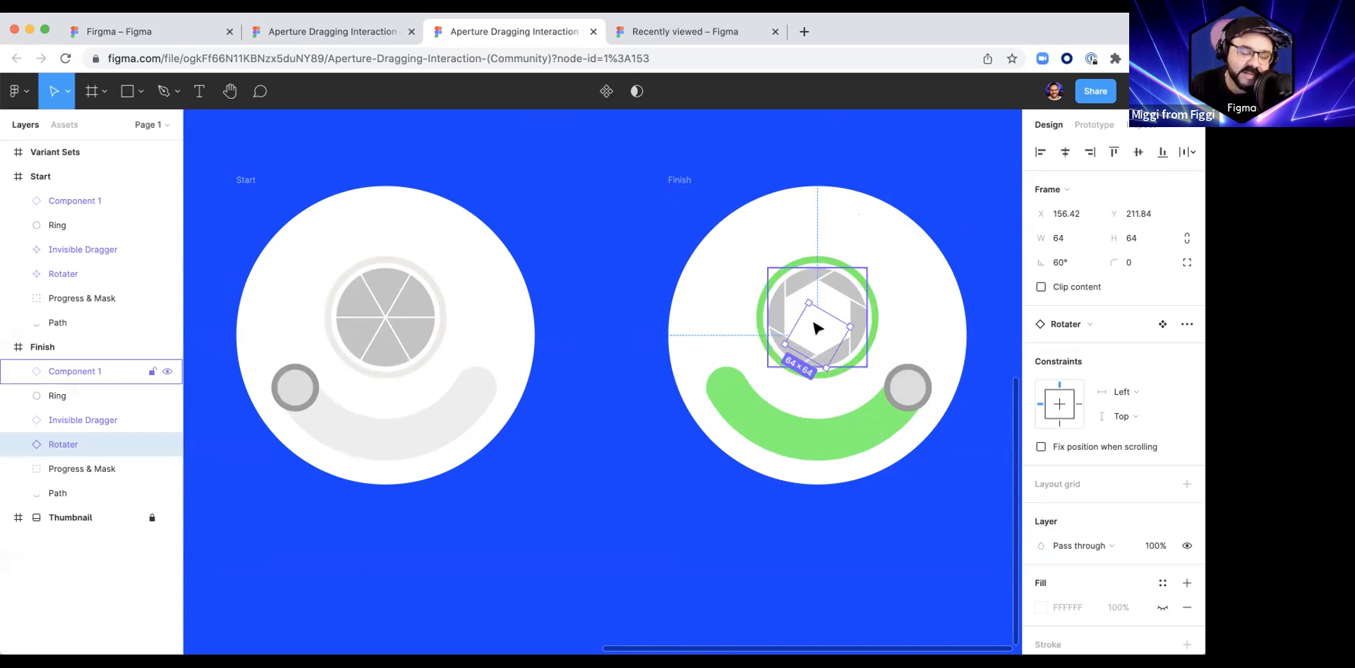
mouse_move(852, 329)
mouse_down()
mouse_move(824, 355)
mouse_move(794, 347)
mouse_move(811, 356)
mouse_move(852, 314)
mouse_move(821, 352)
mouse_move(795, 352)
mouse_move(832, 341)
mouse_move(827, 321)
mouse_up()
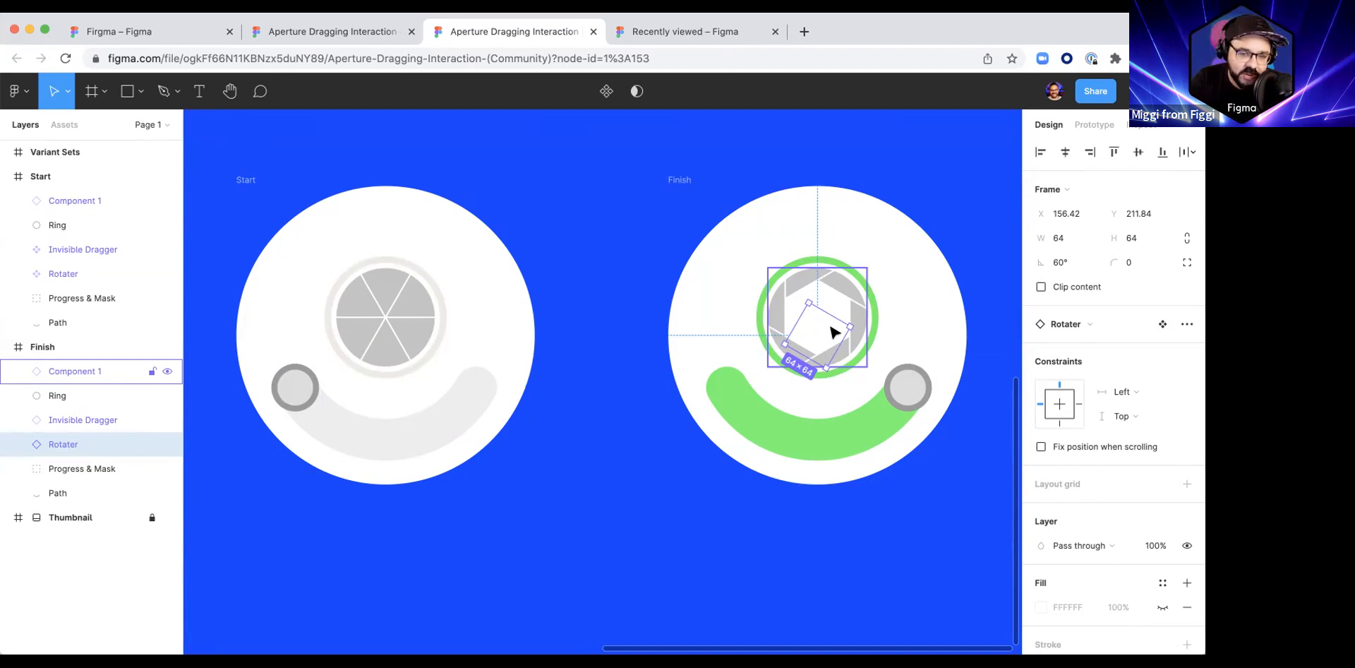
Step: Return to the Firgma file and review the Left, Center and Right frames beside their Set components on Page 3
click(108, 38)
click(690, 353)
drag(689, 354, 756, 389)
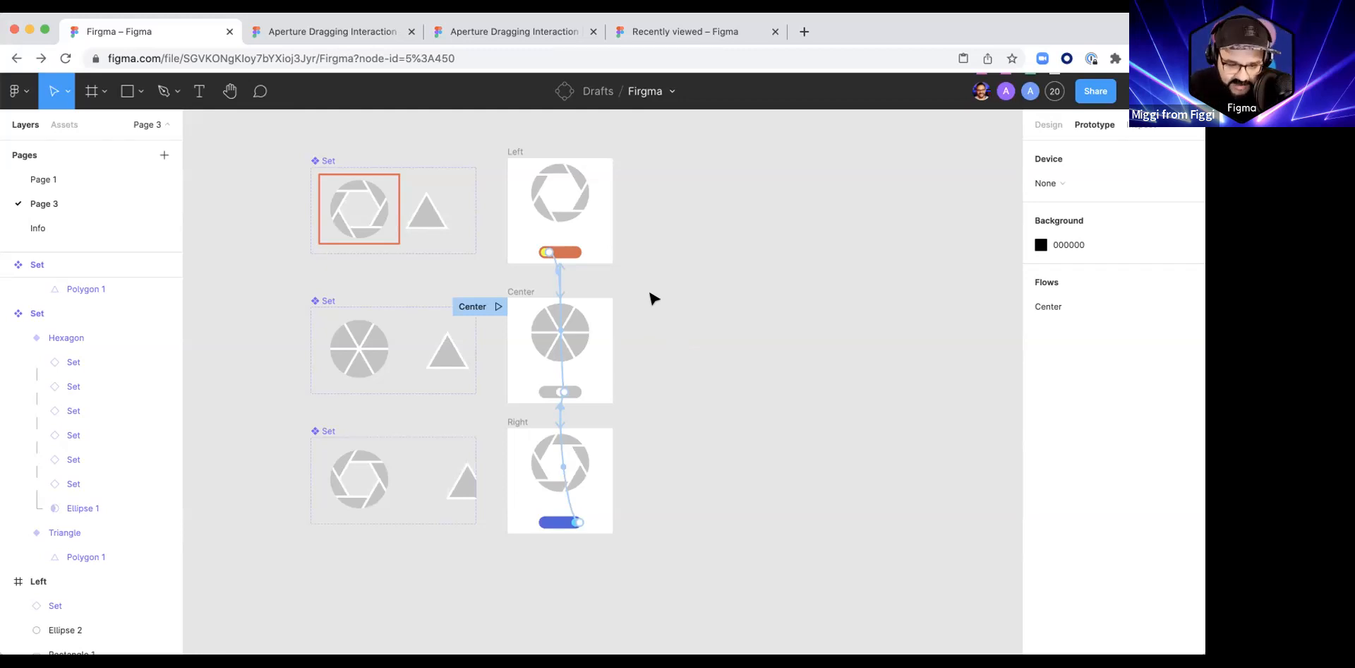
scroll(747, 319, right, 2)
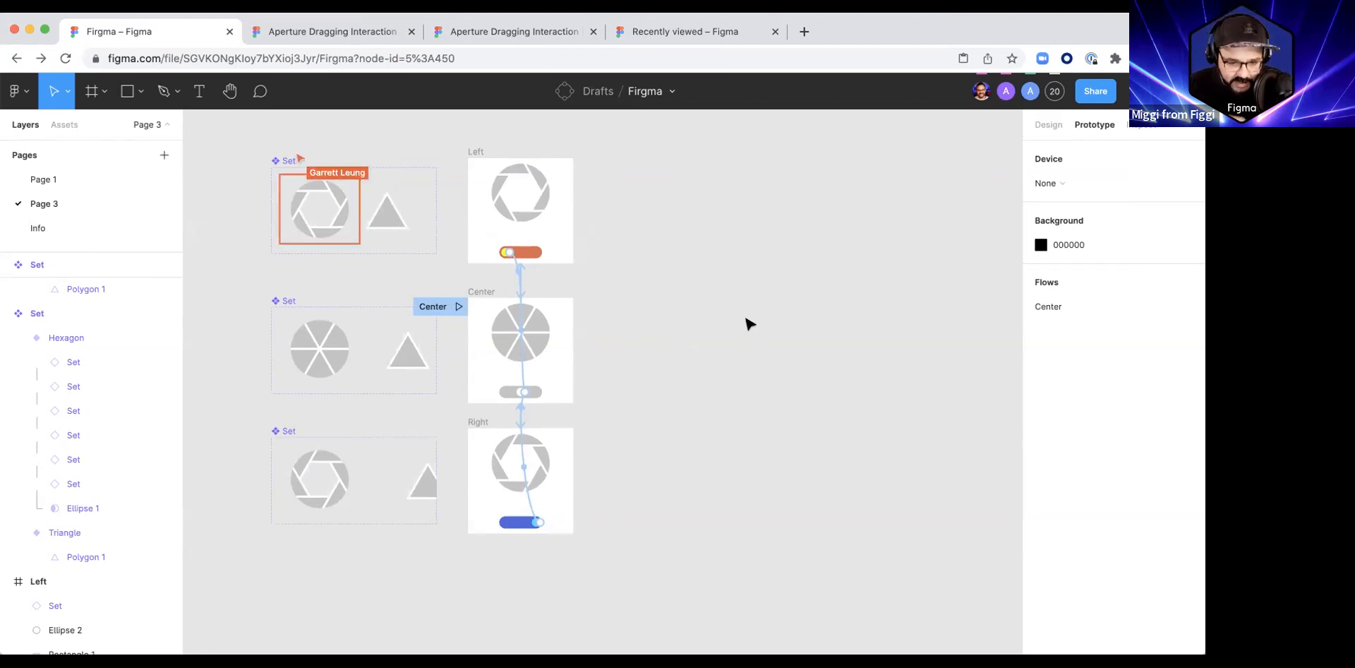
drag(659, 341, 725, 364)
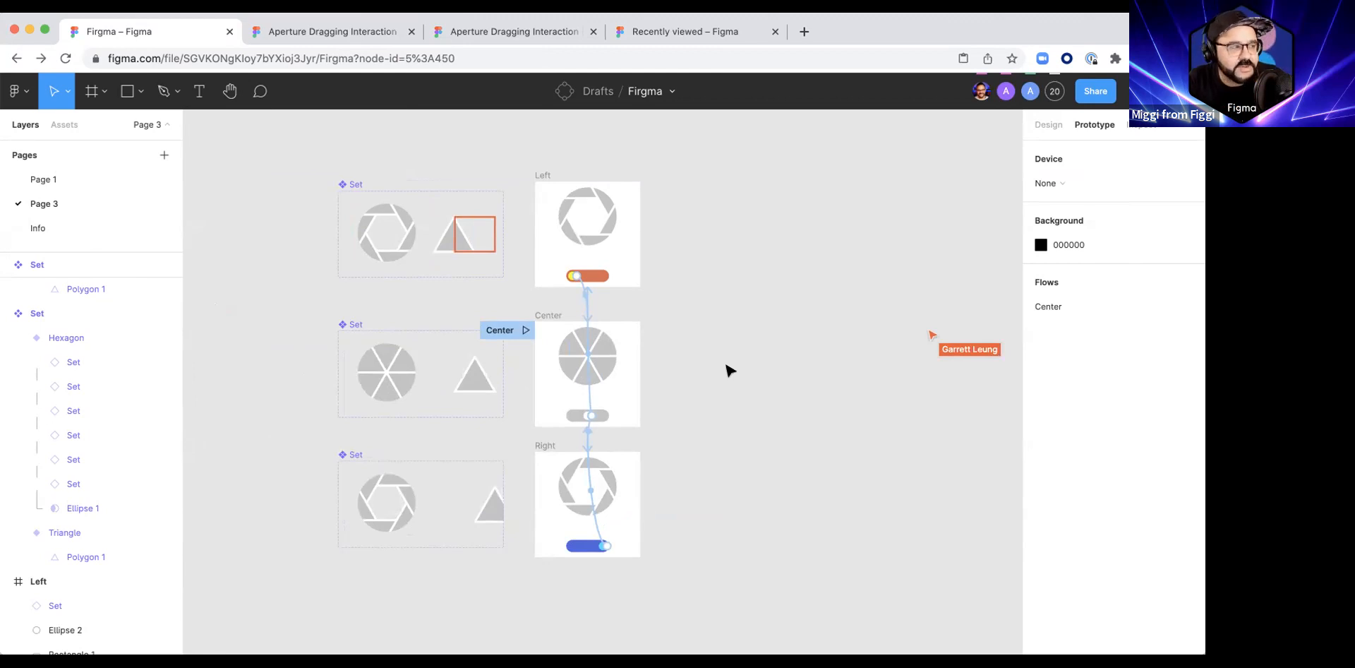
scroll(677, 364, right, 2)
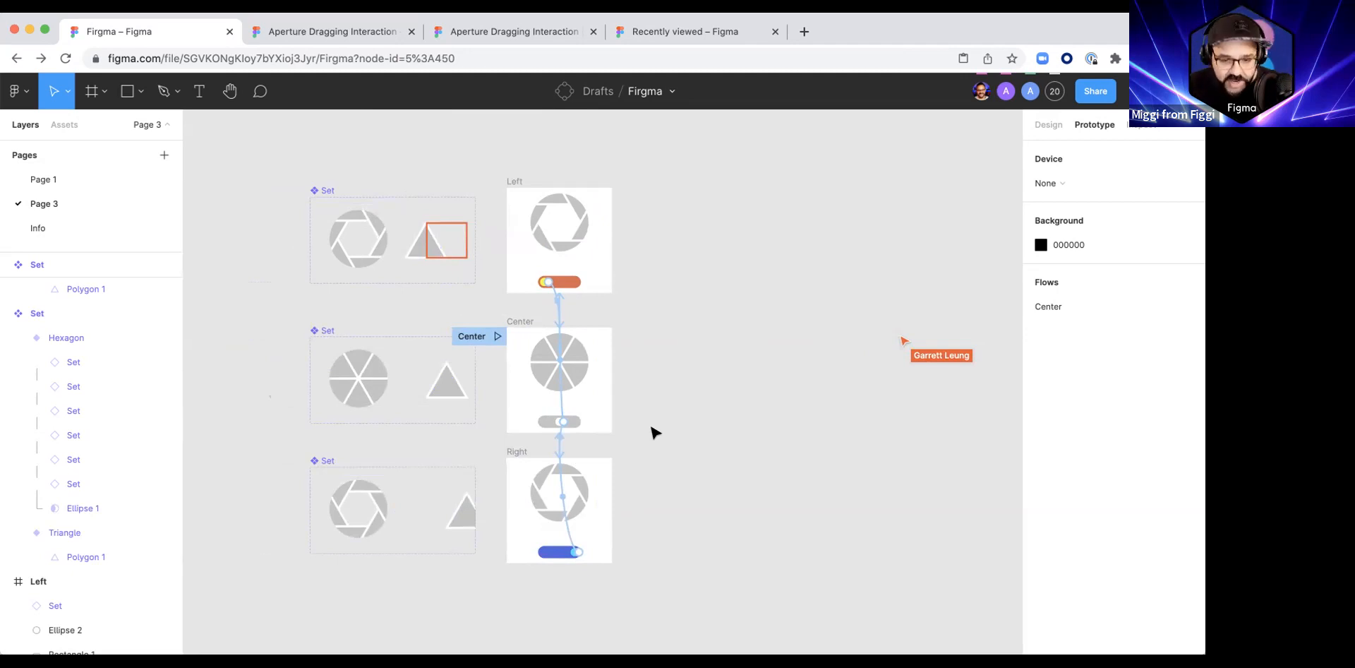
scroll(671, 462, left, 4)
scroll(671, 462, down, 1)
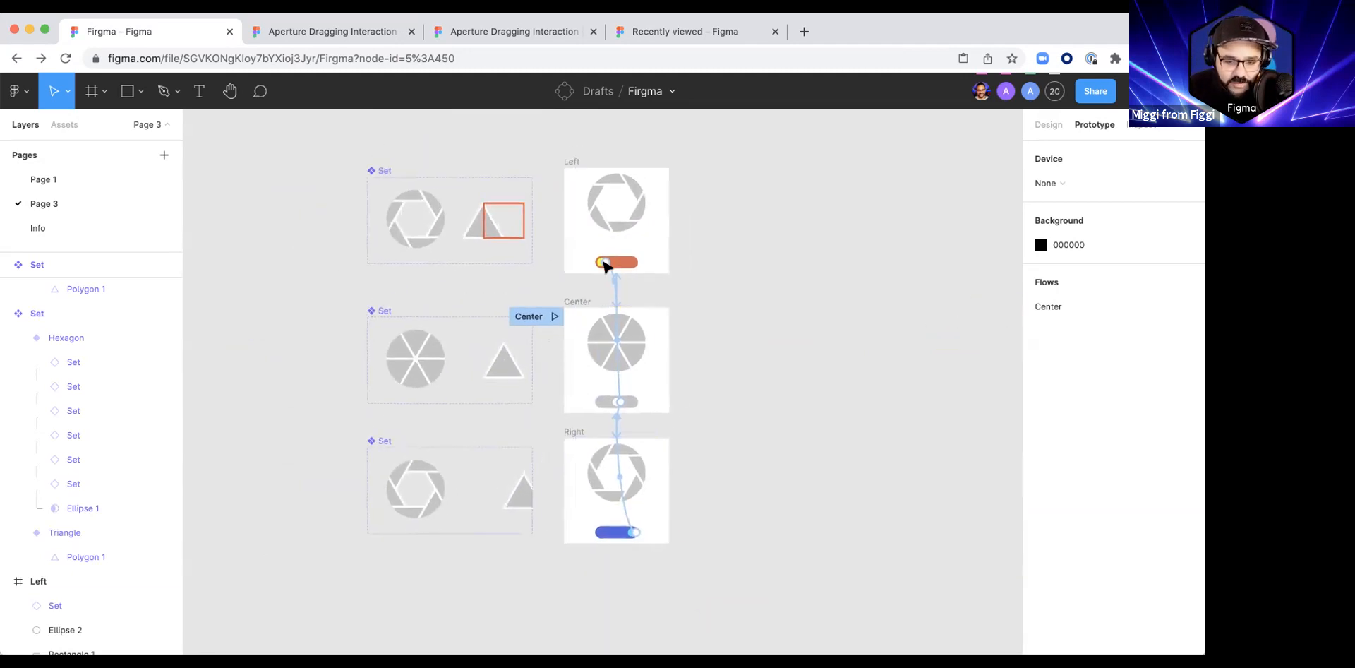
scroll(653, 348, right, 5)
scroll(654, 348, up, 1)
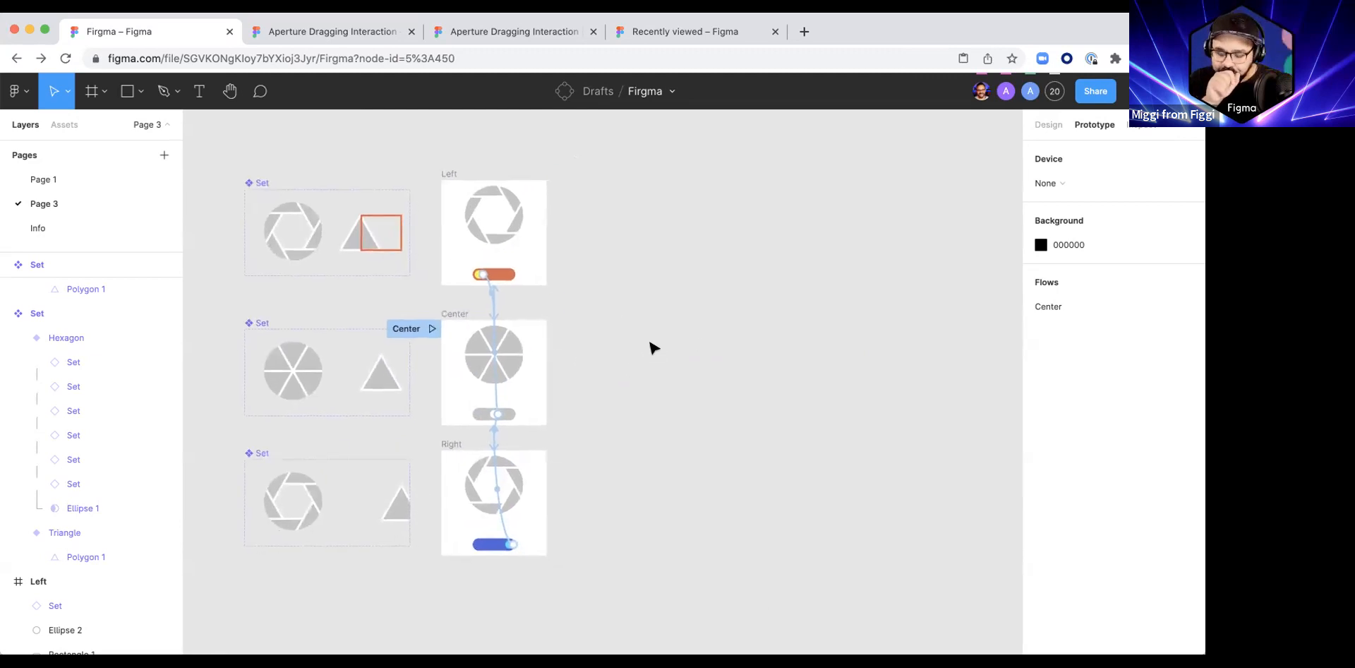
scroll(644, 342, left, 4)
scroll(645, 341, up, 1)
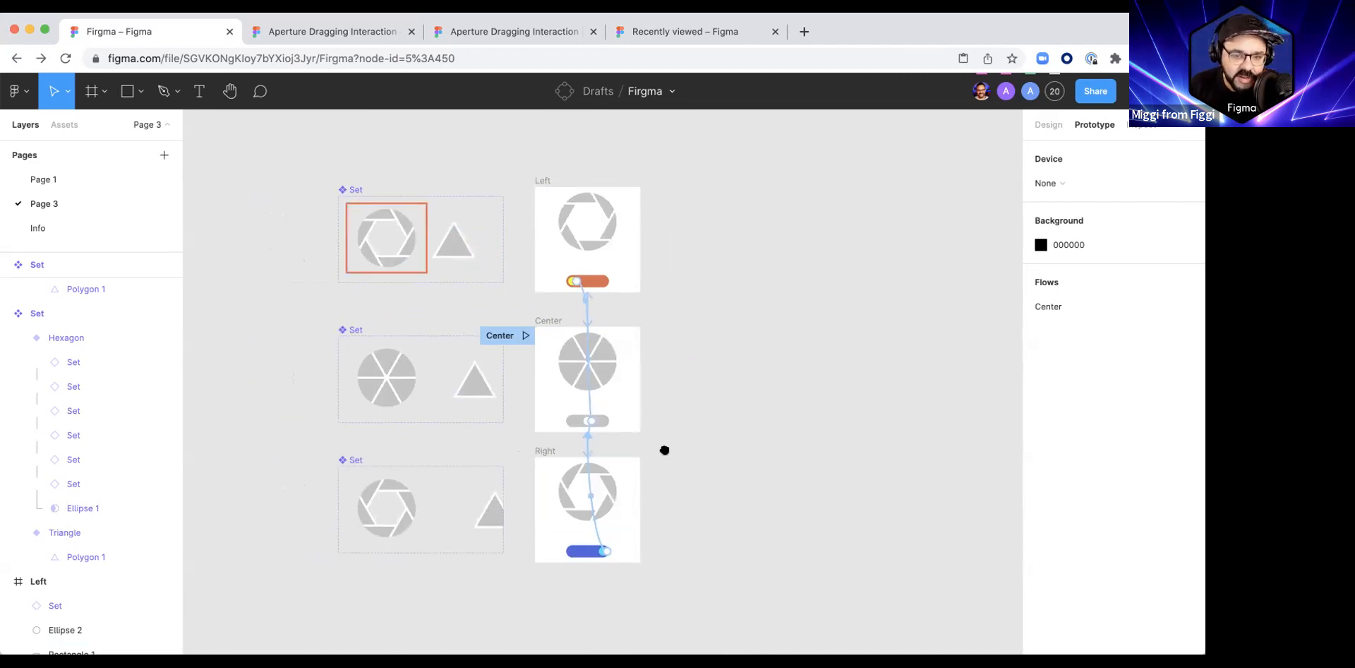
scroll(664, 452, right, 2)
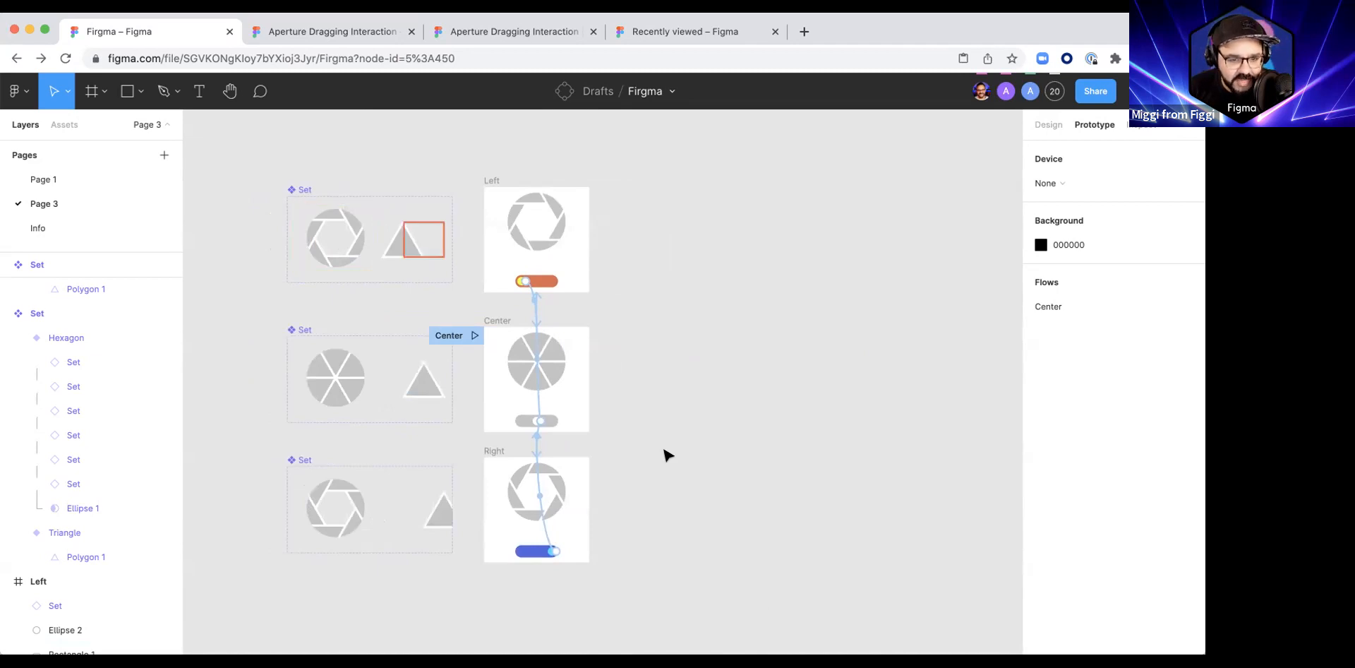
scroll(660, 444, right, 2)
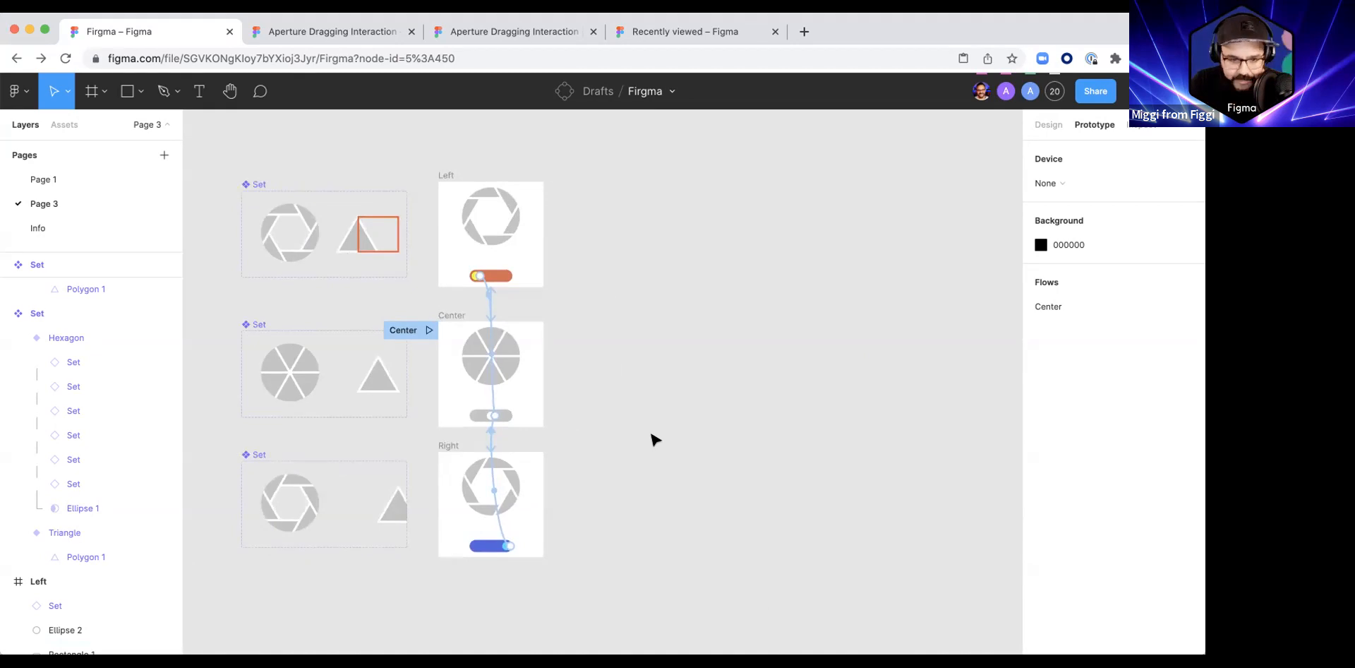
key(space)
drag(667, 287, 644, 320)
drag(824, 389, 701, 387)
scroll(704, 389, down, 2)
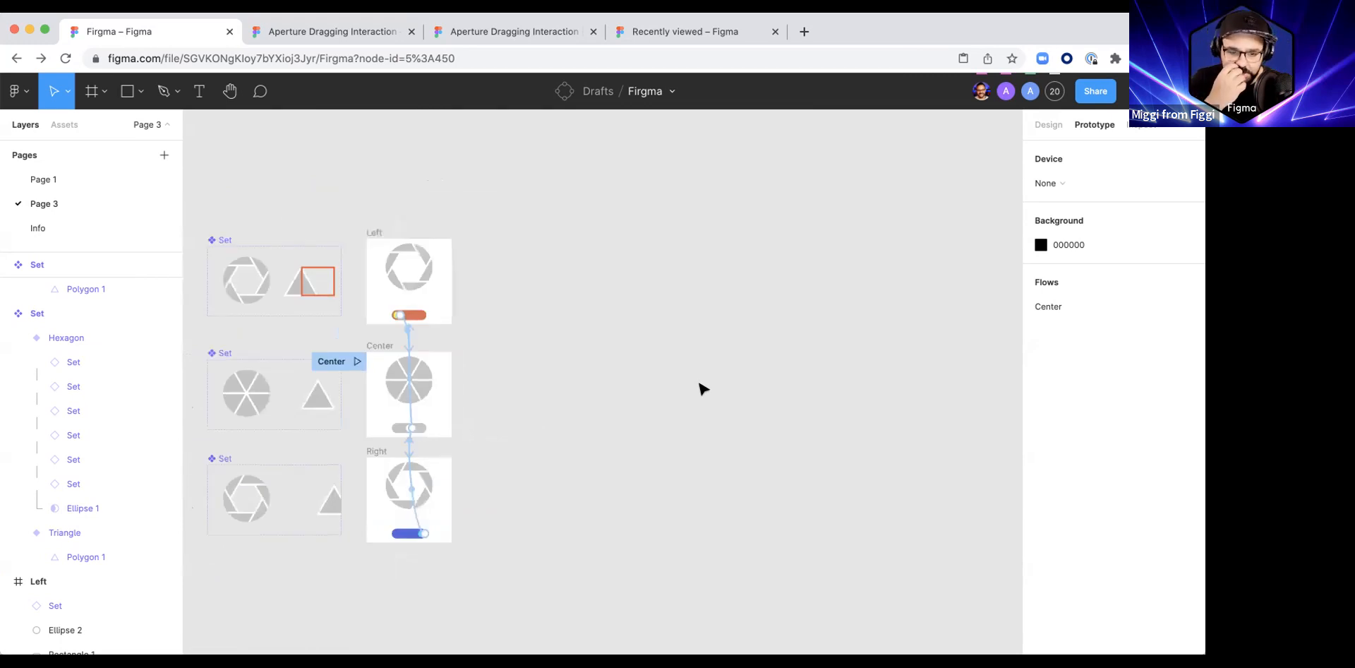
drag(635, 388, 644, 363)
scroll(584, 357, left, 3)
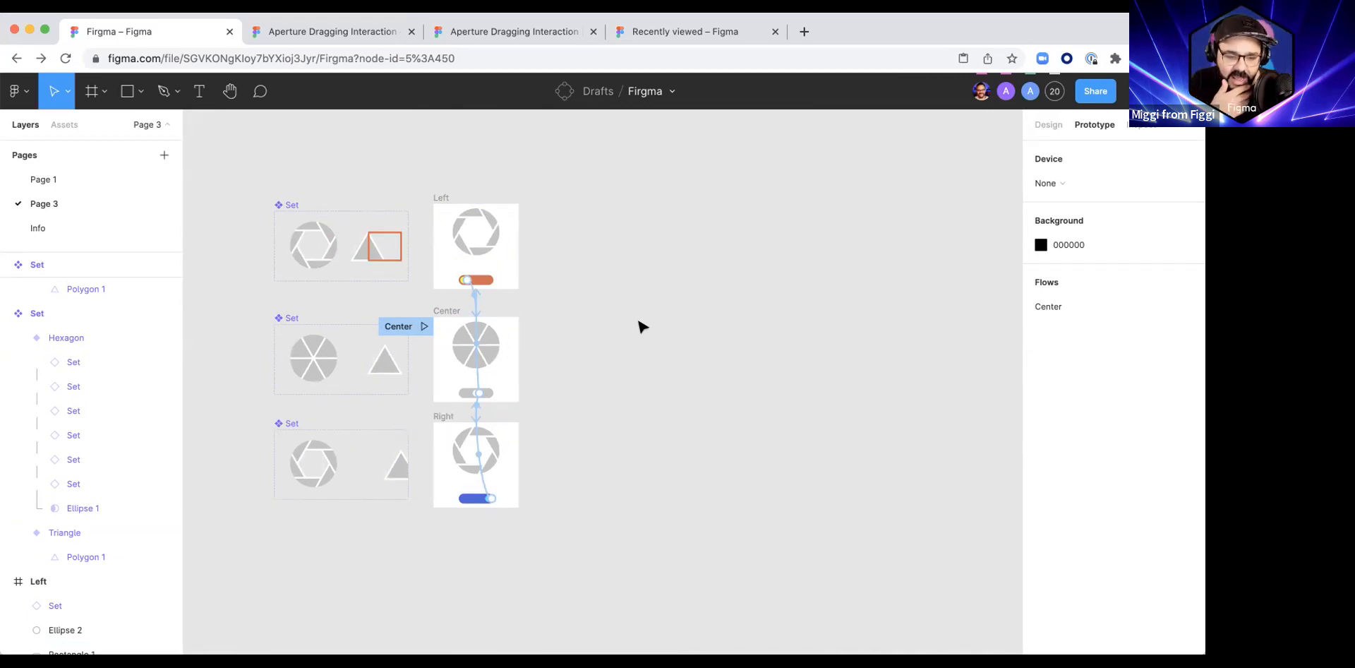
scroll(629, 348, up, 2)
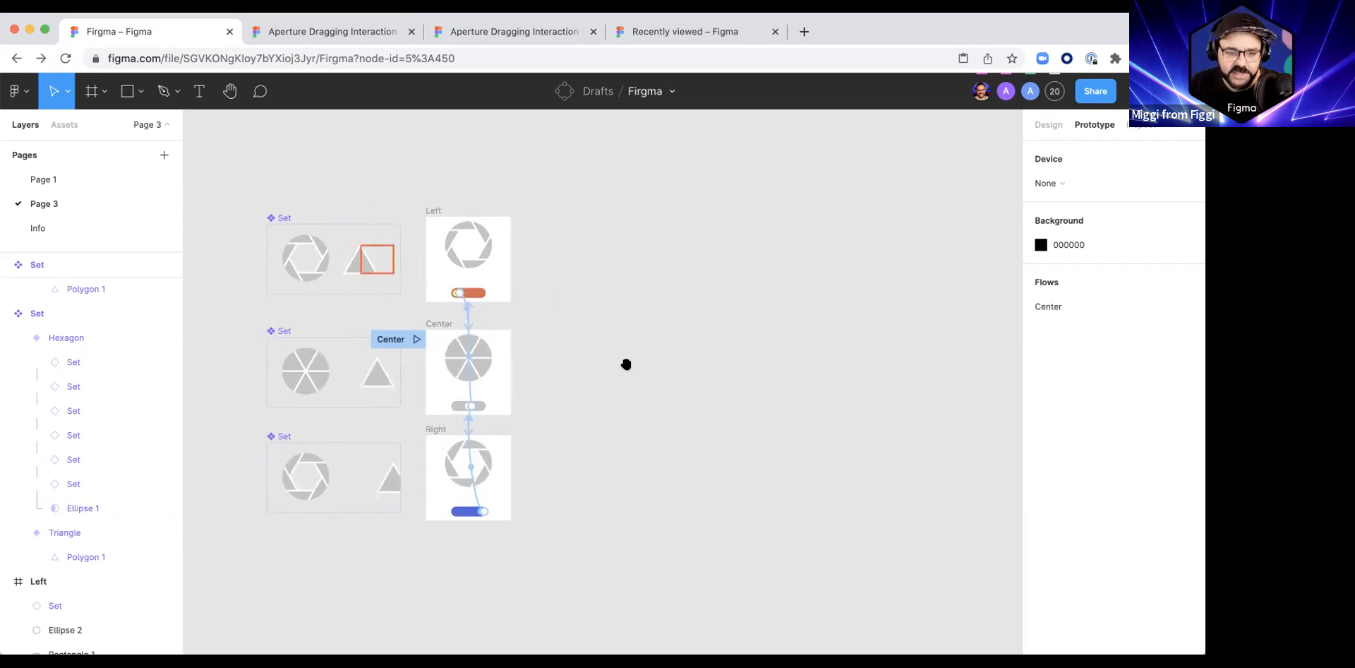
scroll(547, 357, right, 3)
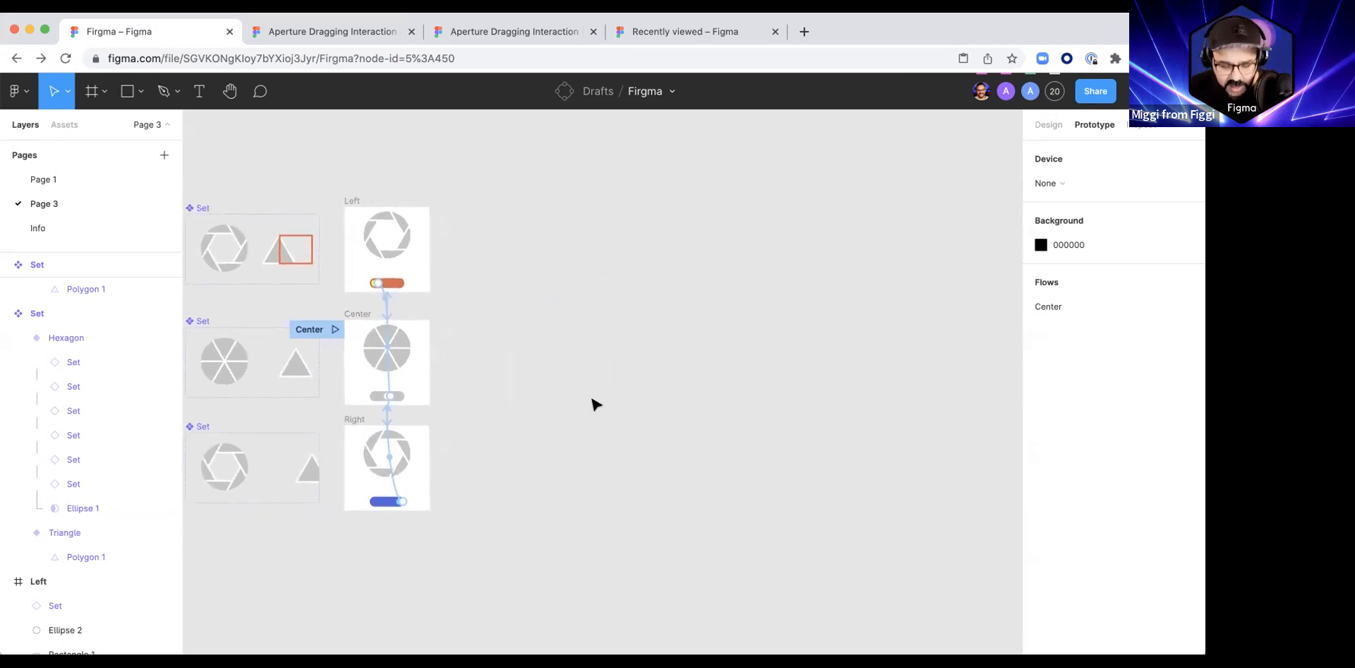
Step: Draw a 1200 × 1200 frame on the empty canvas beside the Left, Center and Right frames, leaving it deselected
key(f)
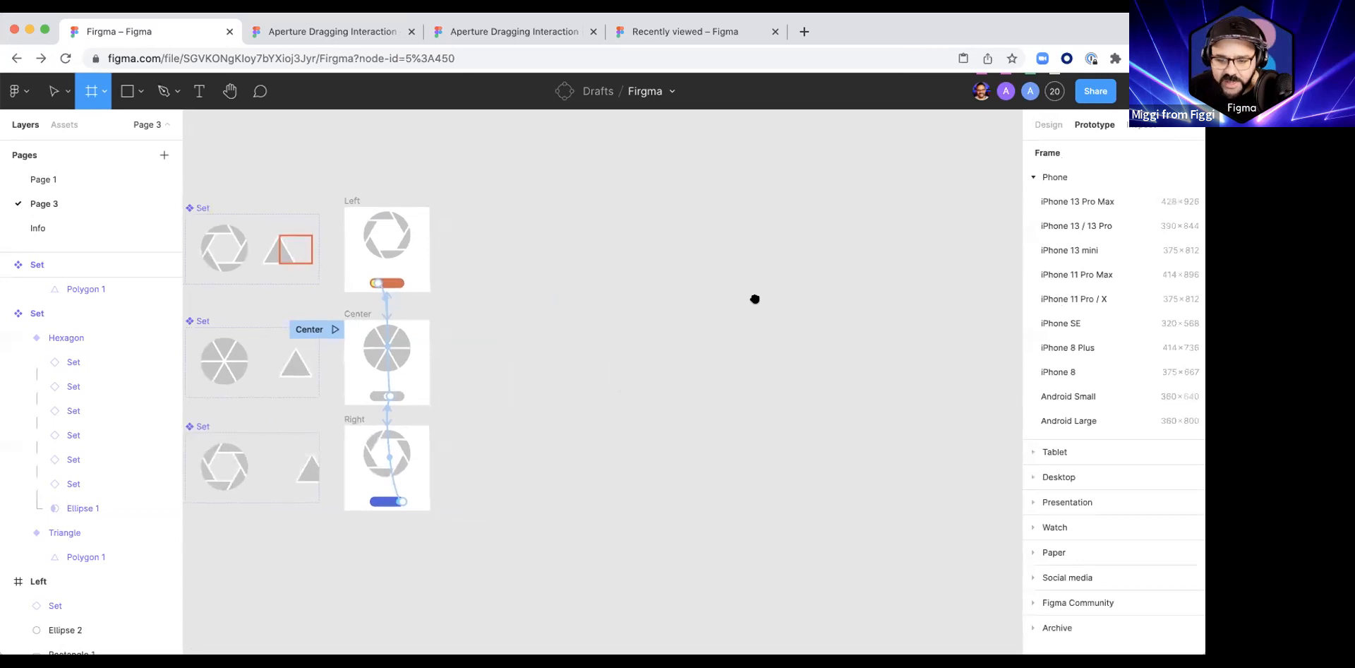
scroll(463, 282, right, 3)
mouse_move(504, 261)
mouse_down()
mouse_move(527, 296)
mouse_move(656, 387)
mouse_move(717, 402)
mouse_move(715, 472)
mouse_up()
drag(387, 294, 526, 289)
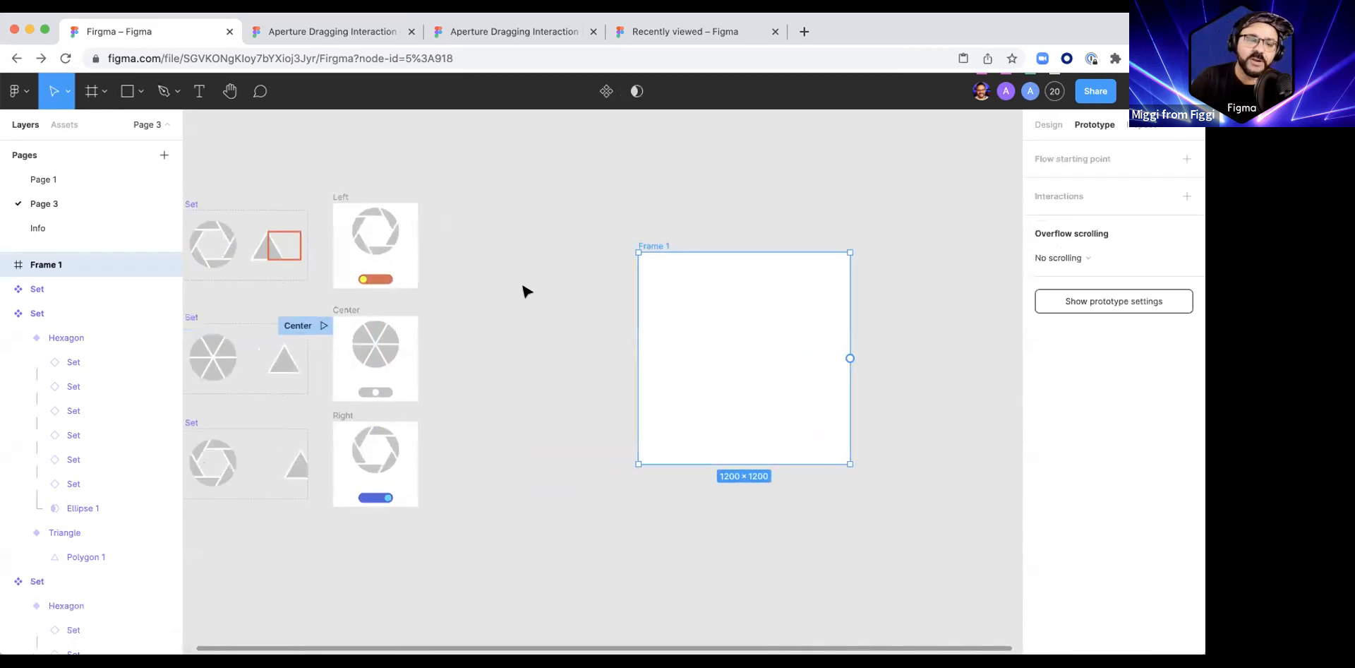
drag(520, 287, 584, 294)
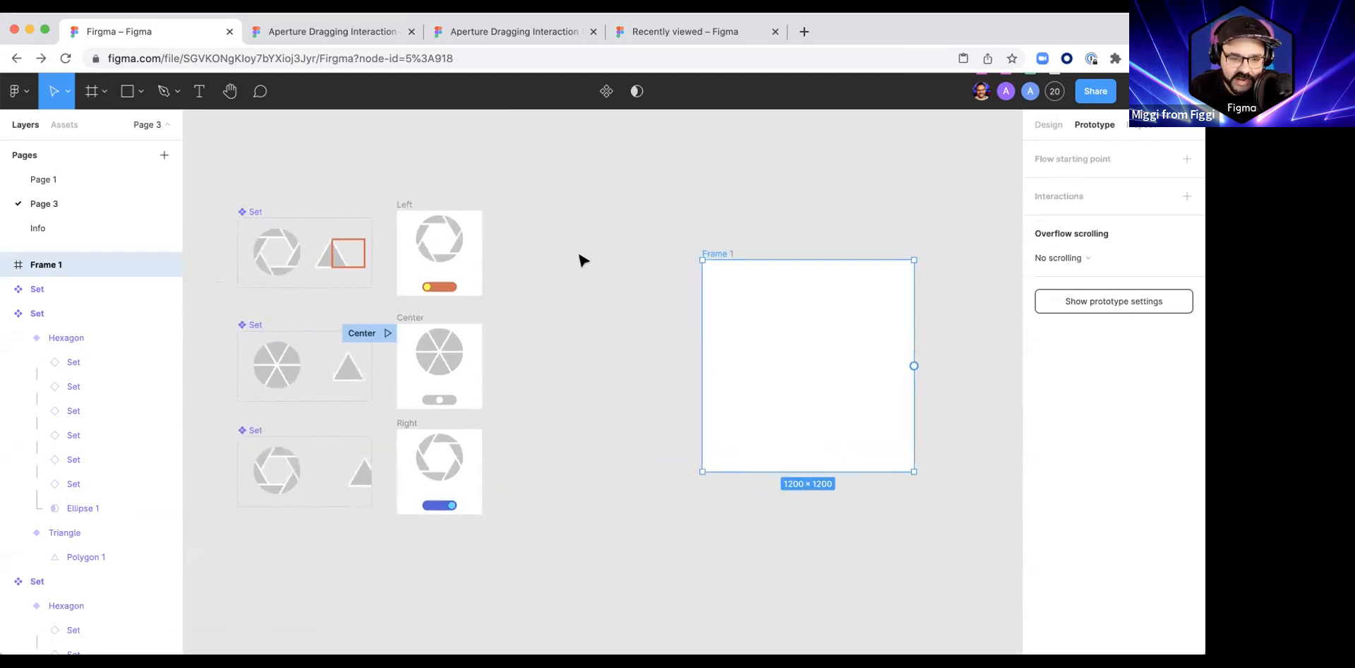
click(619, 176)
Step: Switch to Page 1 of the Firgma file, glancing at the Info page, and clear the selection
click(675, 90)
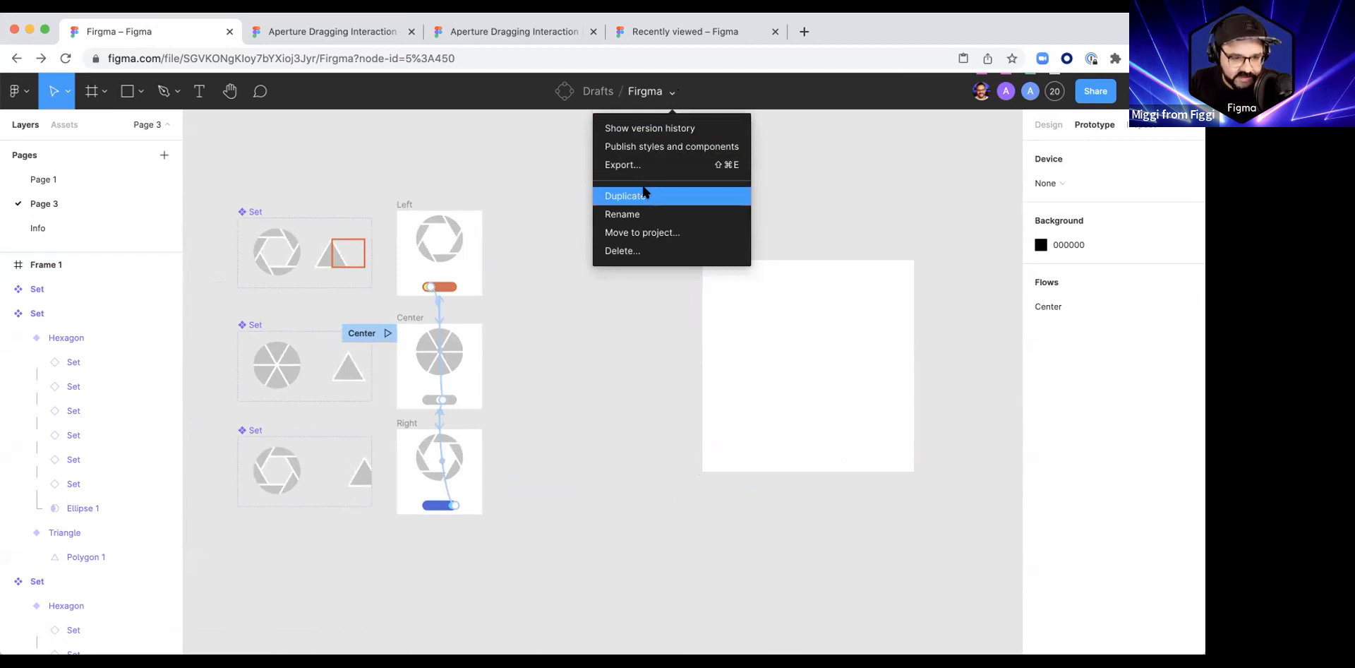
click(58, 198)
click(41, 228)
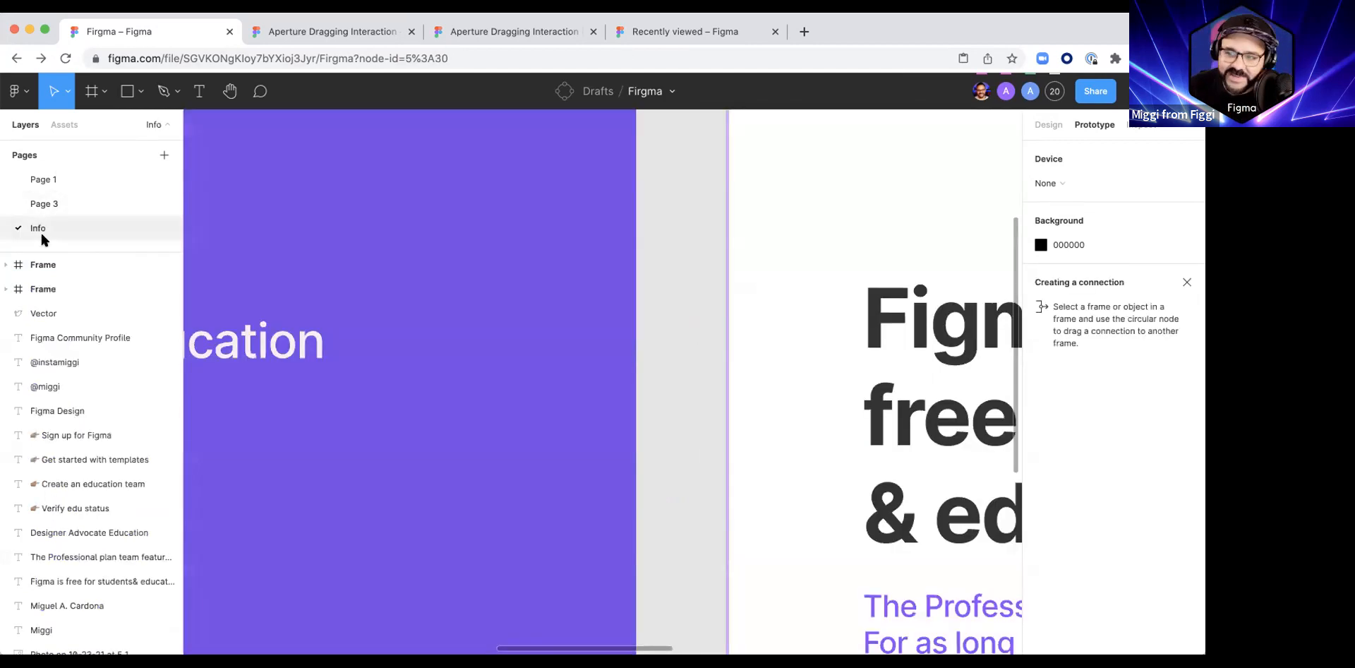
click(51, 179)
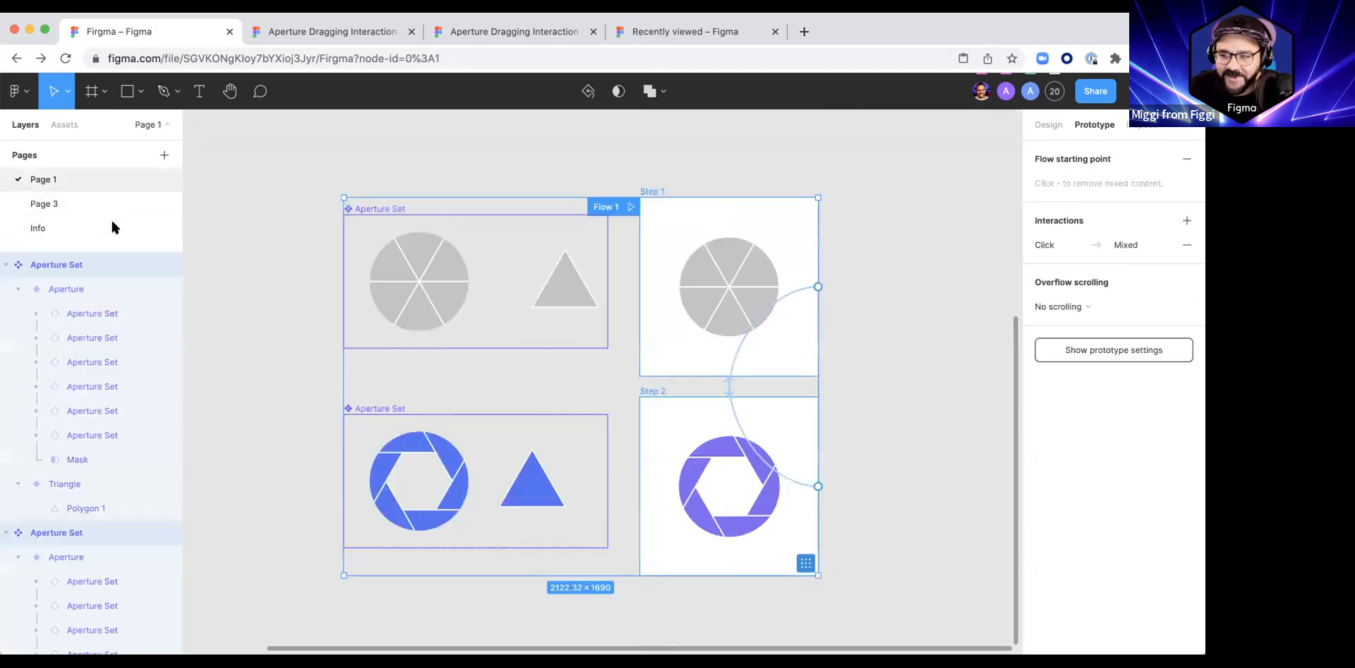
click(278, 213)
Step: Draw a 1240 × 1240 frame on the empty canvas of Page 1, beyond the Step 1 and Step 2 frames
drag(671, 240, 395, 247)
drag(762, 310, 515, 280)
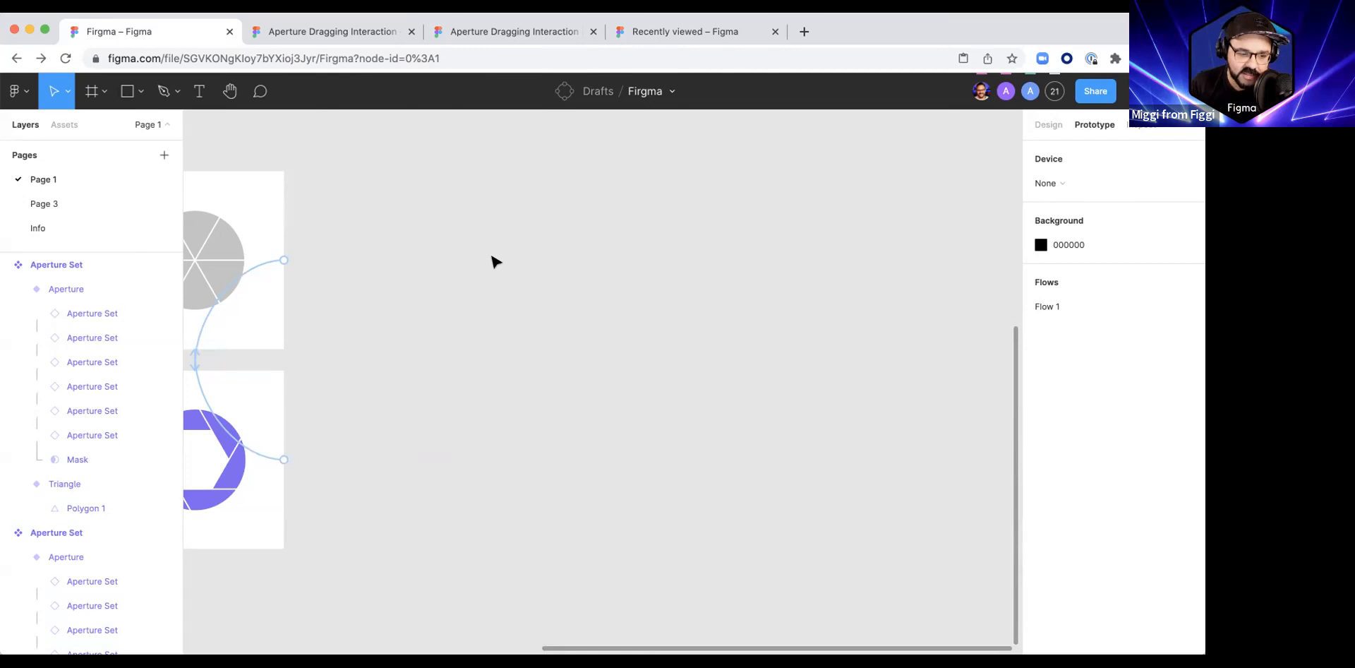
mouse_move(608, 335)
mouse_down()
mouse_move(642, 362)
mouse_move(545, 331)
mouse_move(459, 339)
mouse_up()
key(f)
mouse_move(501, 224)
mouse_down()
mouse_move(908, 463)
mouse_move(806, 429)
mouse_move(776, 400)
mouse_up()
click(950, 419)
drag(506, 428, 773, 410)
drag(398, 357, 100, 362)
drag(608, 325, 836, 326)
click(532, 363)
click(748, 338)
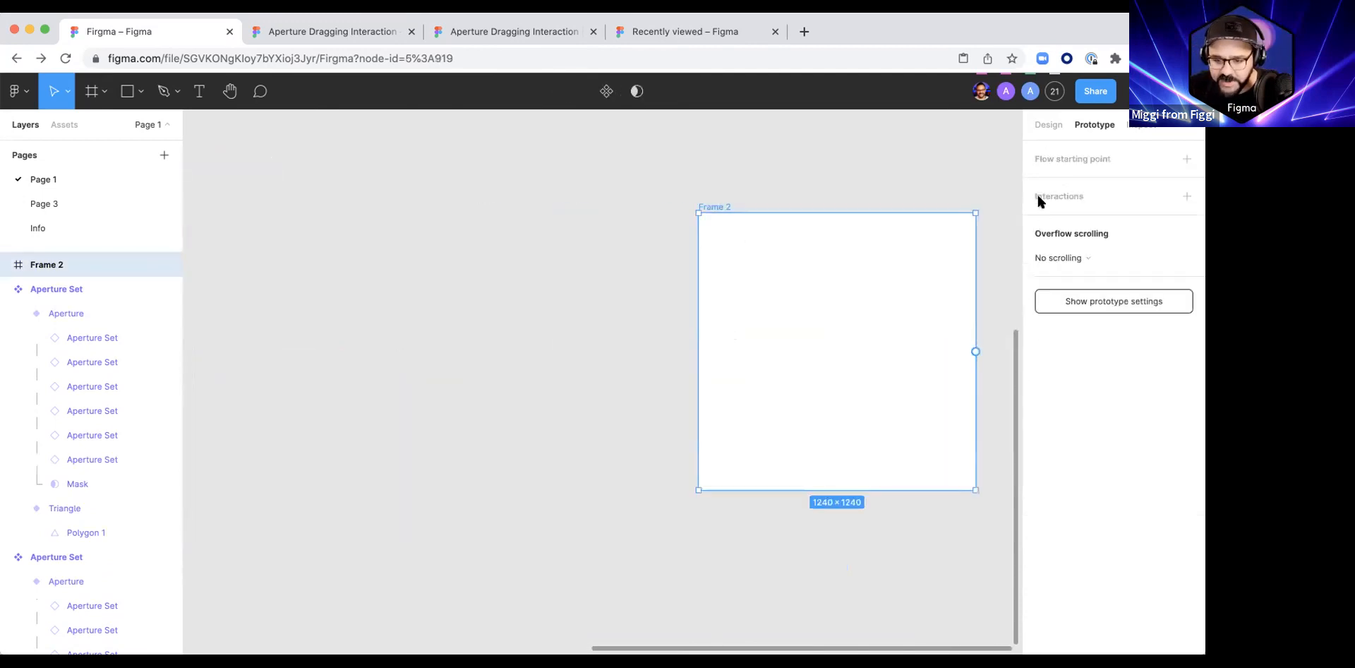
Step: Set the new 1240 × 1240 frame's fill to solid blue 5781EF
click(1047, 124)
click(1039, 483)
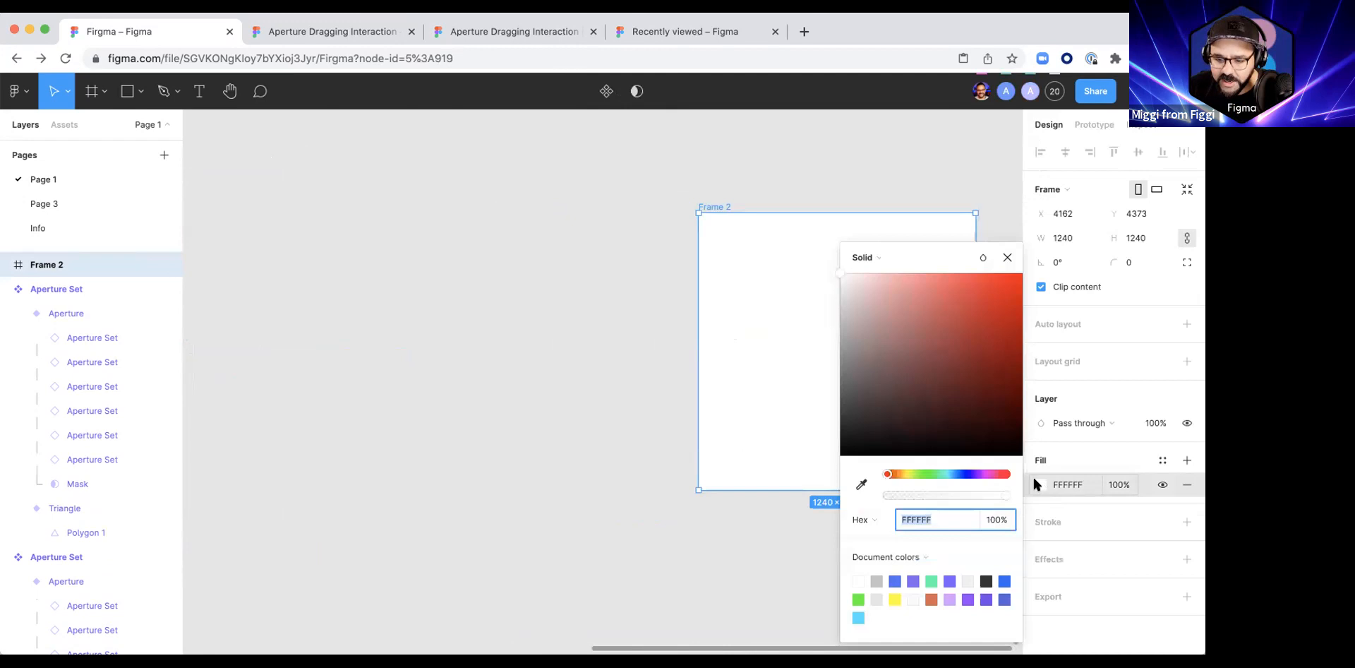
click(960, 473)
drag(975, 352, 956, 285)
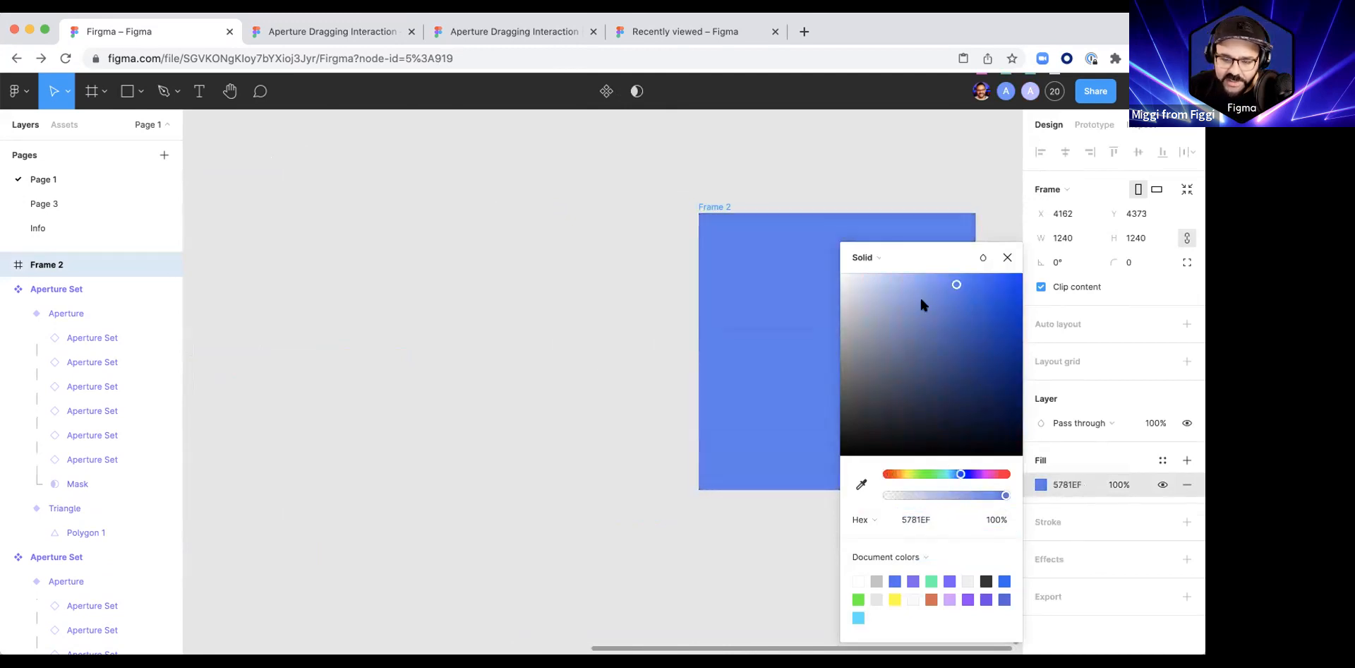
Step: Resize the blue frame to 800 × 800 and leave it deselected
click(539, 378)
scroll(523, 385, right, 3)
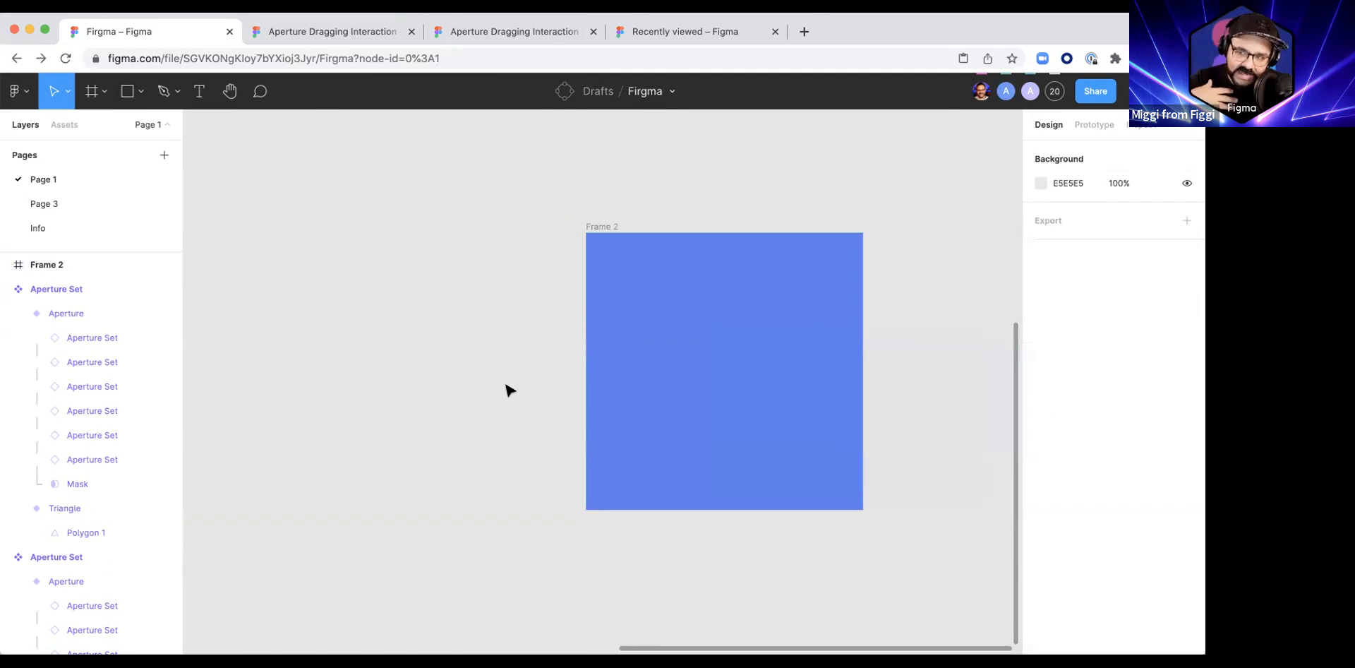
click(706, 339)
click(1074, 237)
text(800)
key(Return)
click(591, 340)
ctrl+scroll(629, 327, up, 3)
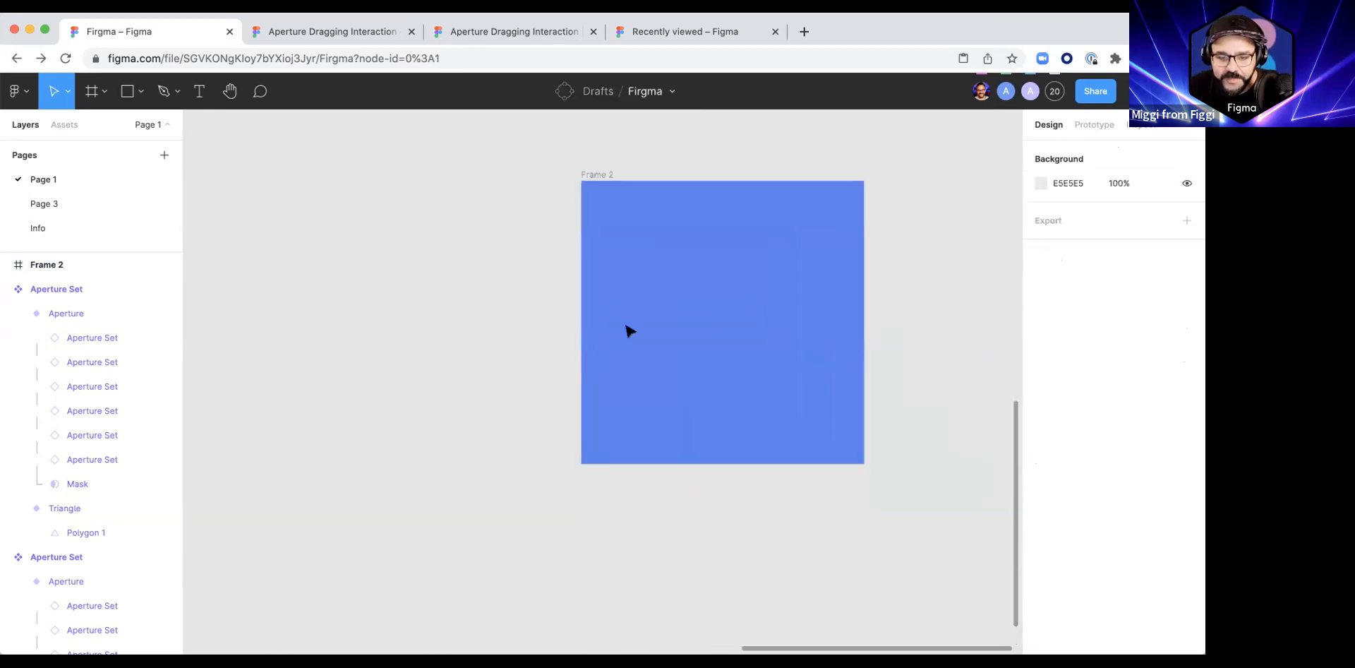
scroll(629, 327, up, 2)
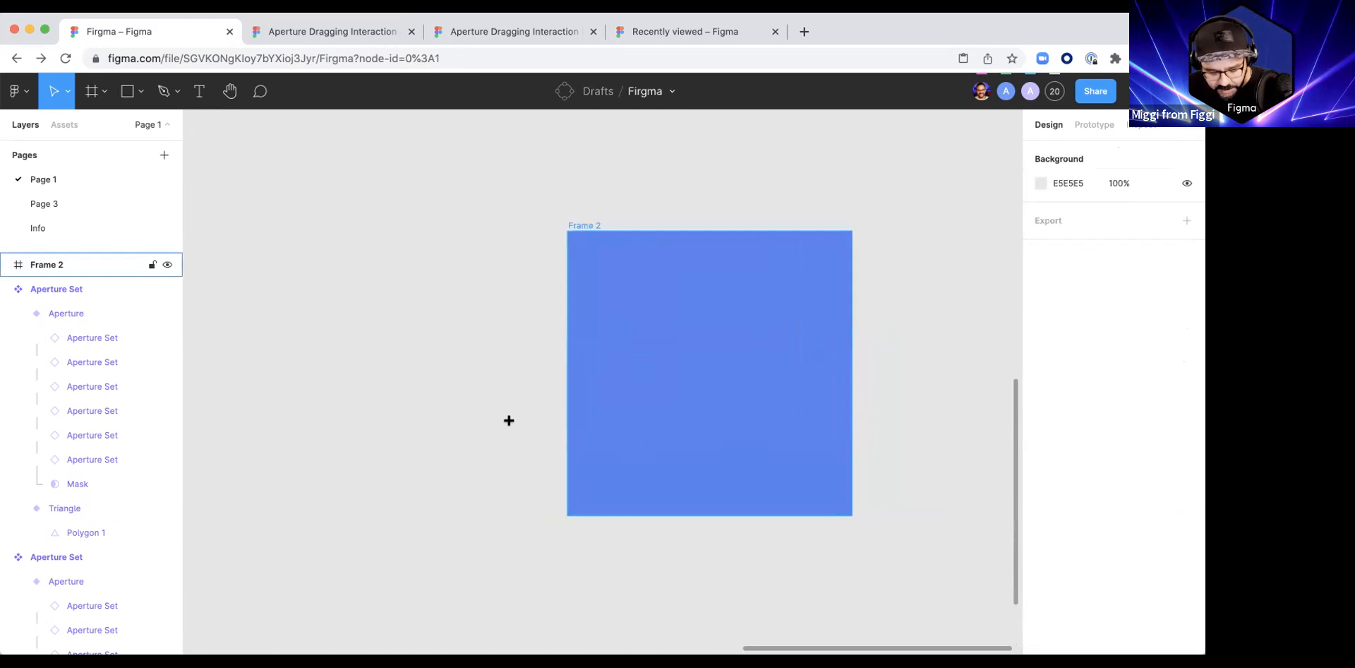
Step: Draw a text box about 517 × 224 on the empty canvas beside the blue frame and enter the filler text asdasda
key(t)
drag(296, 341, 480, 422)
text(asdasda)
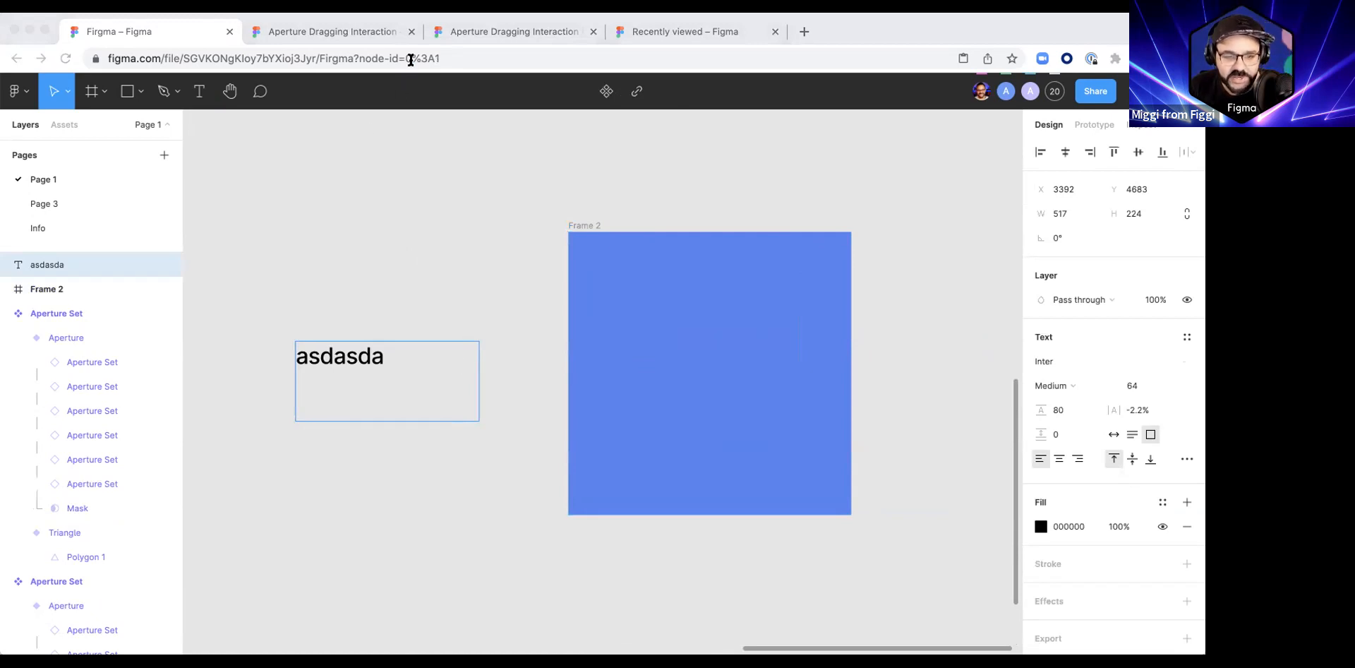
Step: Copy a sample paragraph from another app and replace the filler text in the text box with it
click(431, 76)
key(super+Tab)
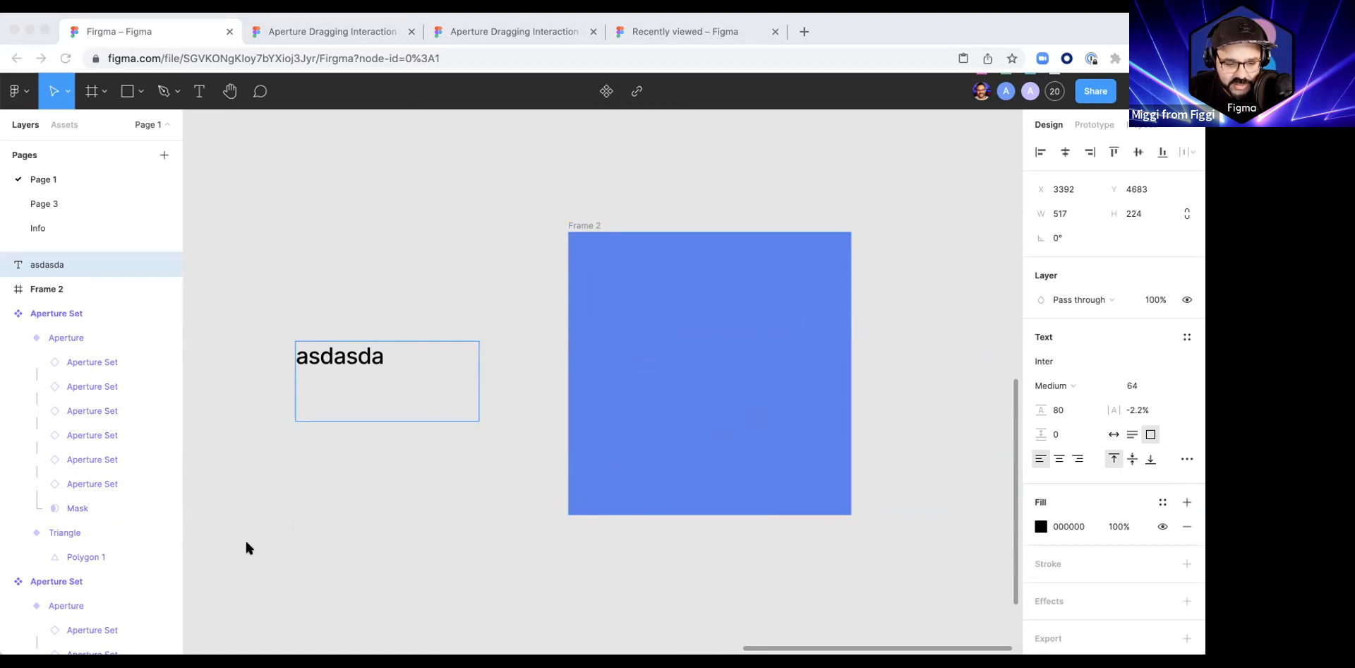
double_click(388, 358)
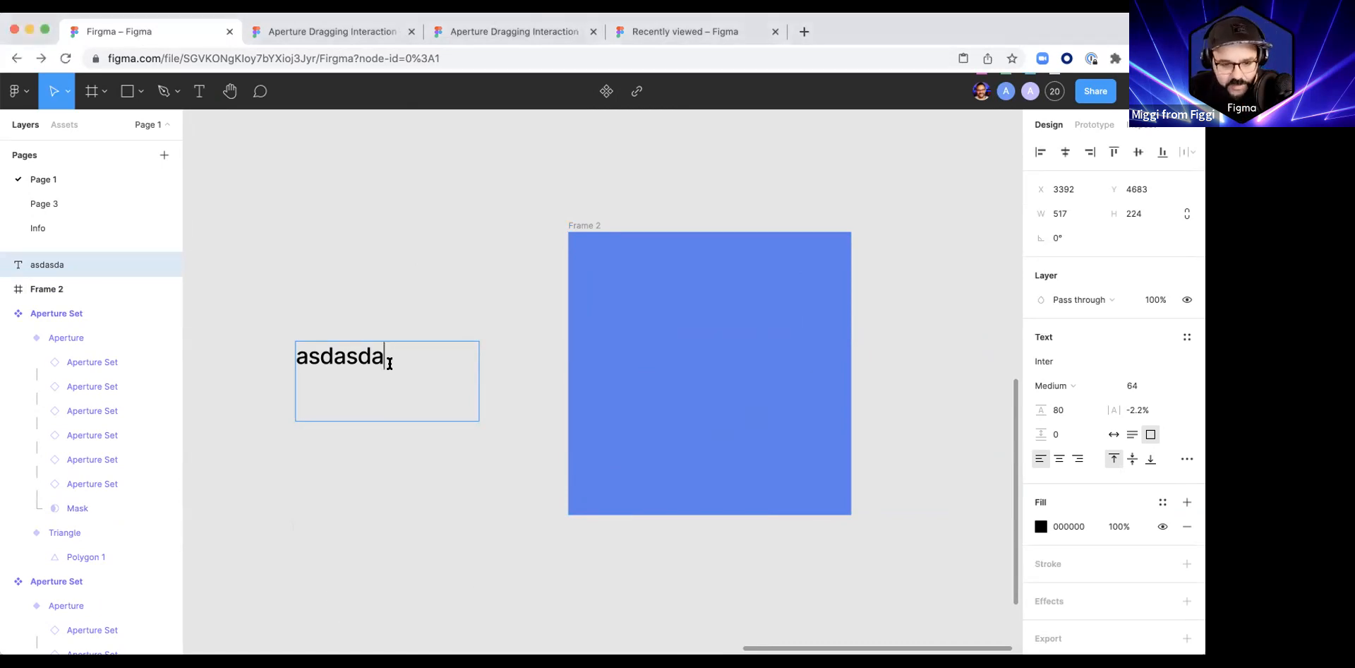
key(super+v)
triple_click(377, 363)
key(super+v)
key(Escape)
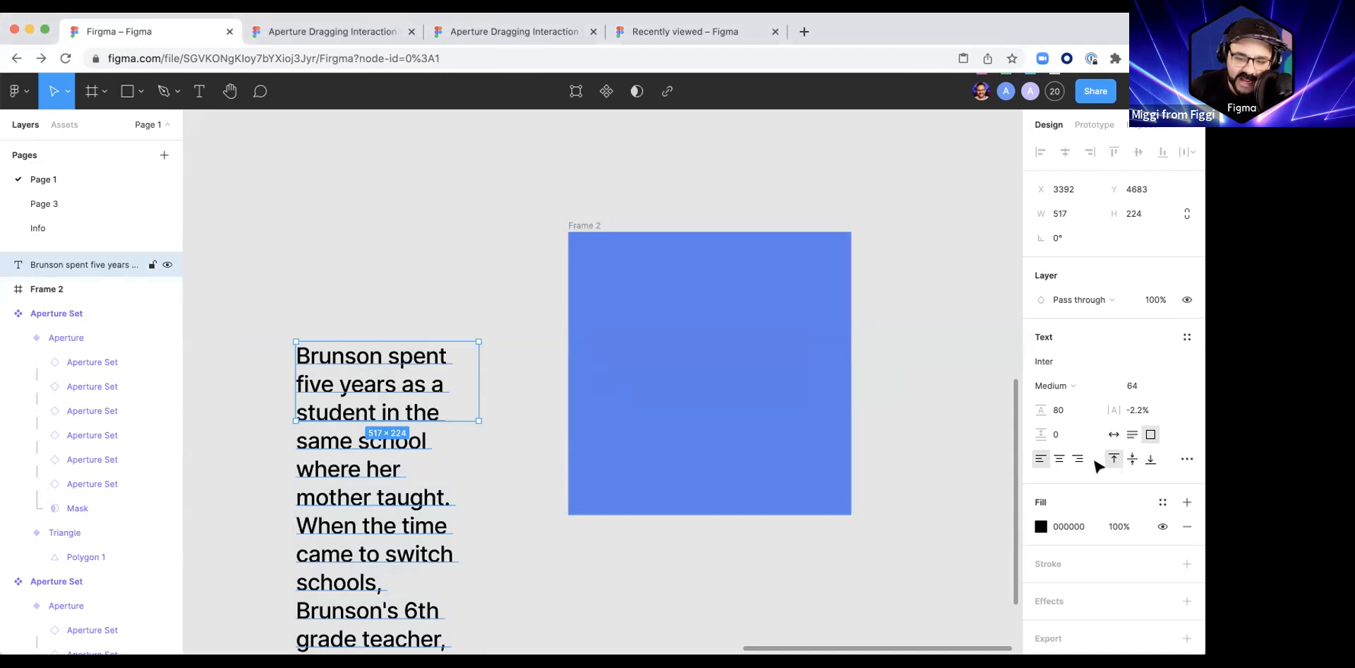
Step: Try auto-width sizing on the pasted paragraph and undo the resizing changes
click(1114, 435)
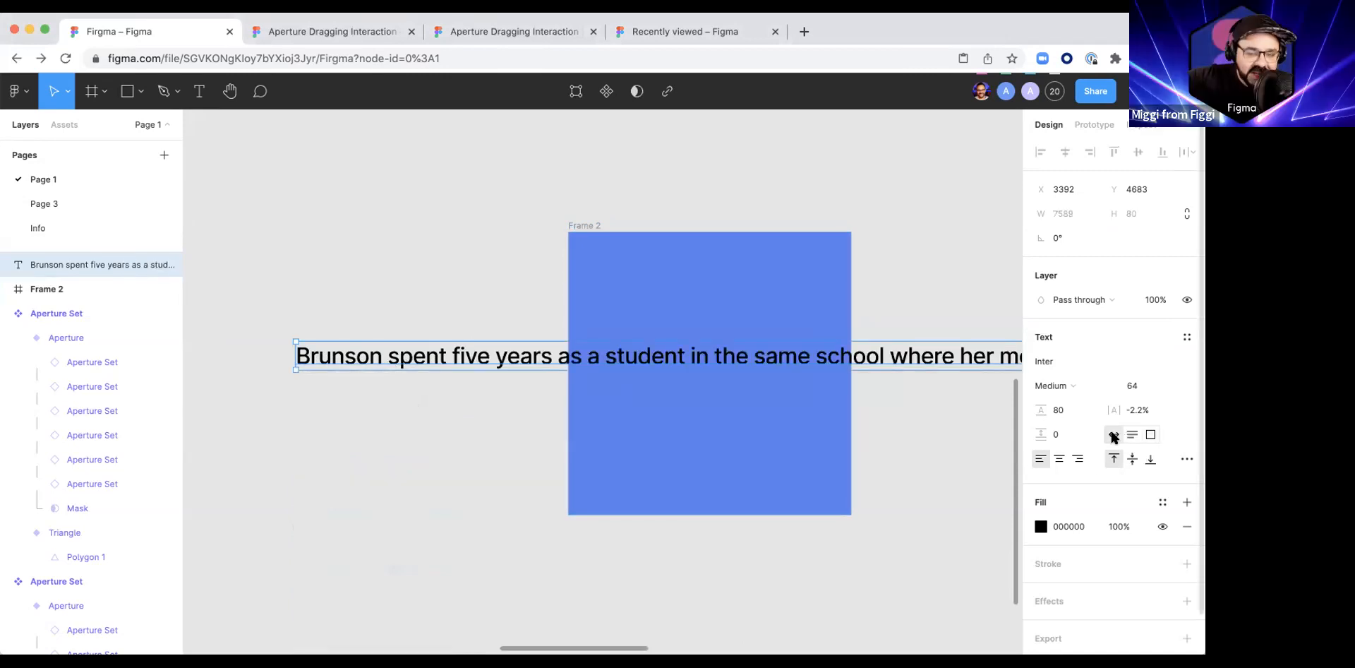
key(super+z)
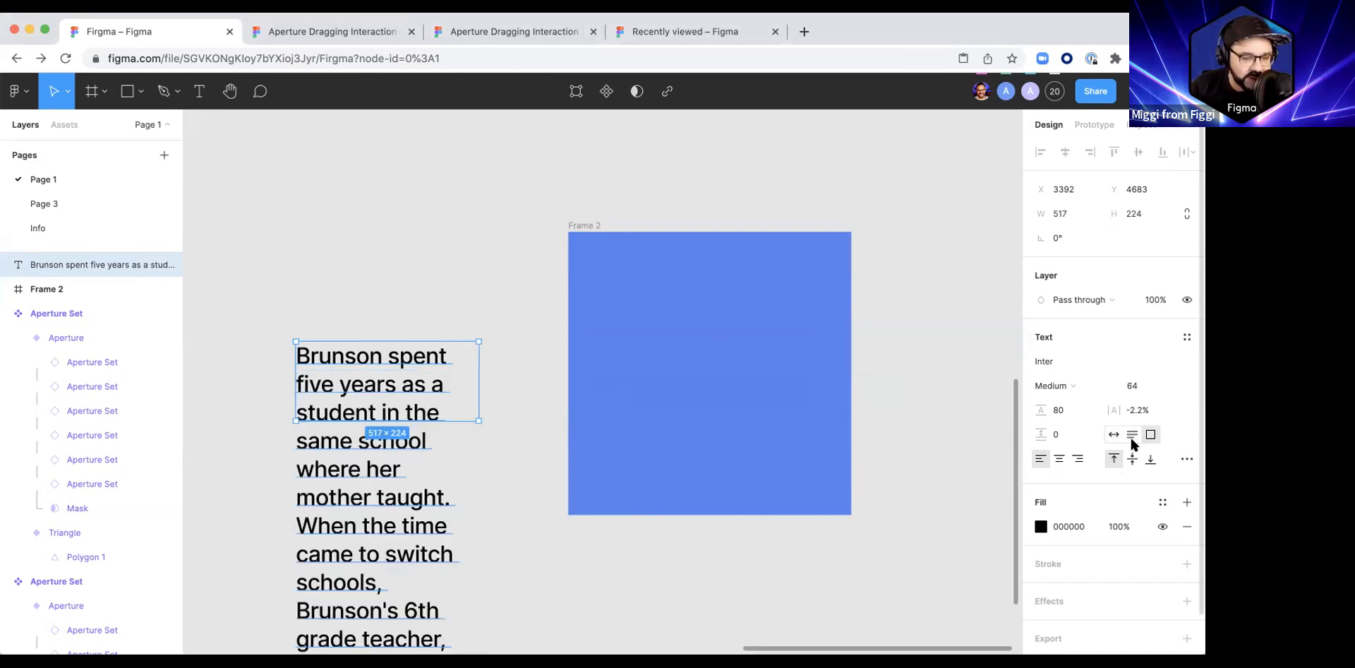
drag(461, 416, 455, 464)
key(super+z)
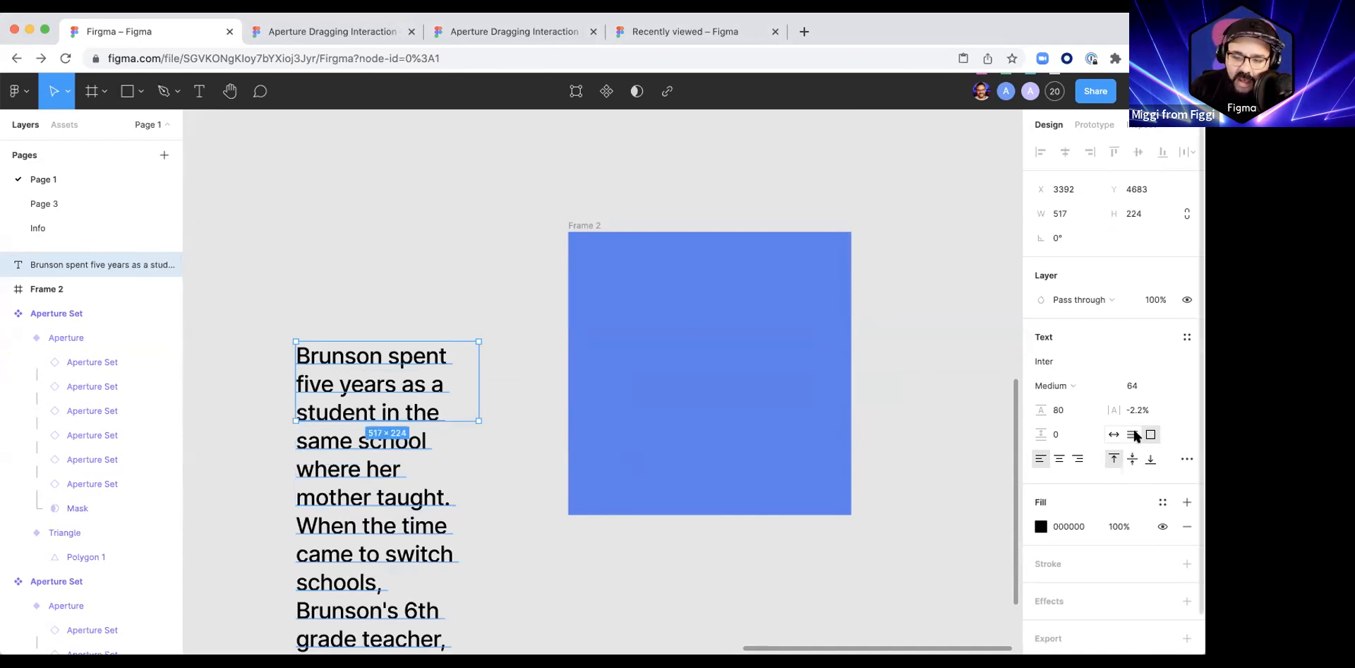
Step: Set the paragraph to auto height and widen it to about 1123, shifting it slightly upward
click(1134, 435)
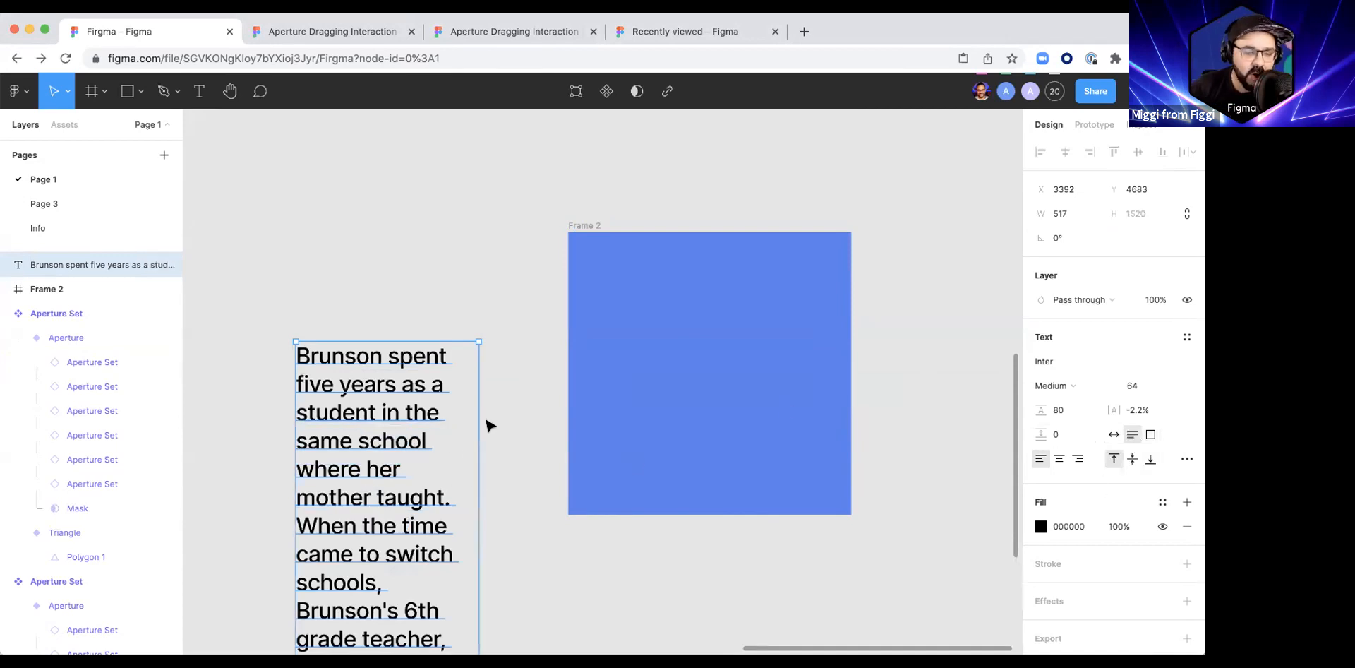
drag(478, 419, 515, 417)
drag(635, 410, 692, 404)
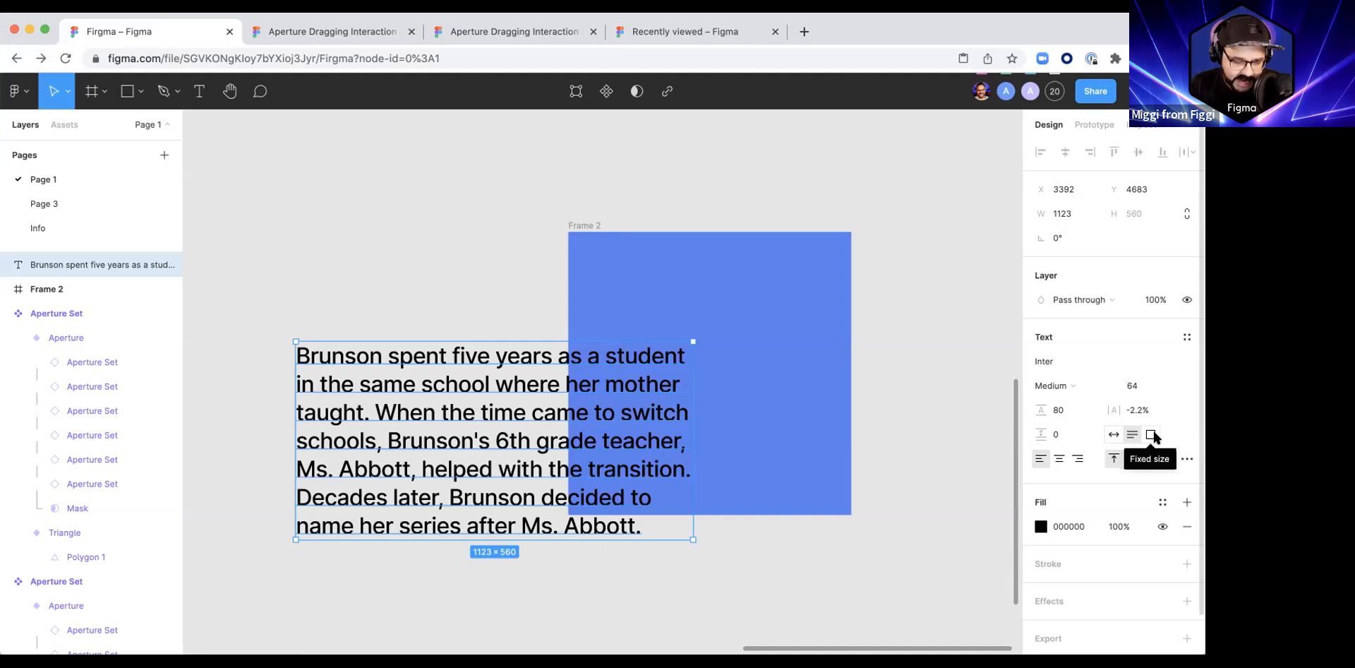
drag(507, 415, 525, 360)
Step: Try a font size of 16 on the paragraph and undo it
click(1132, 386)
text(16)
key(Return)
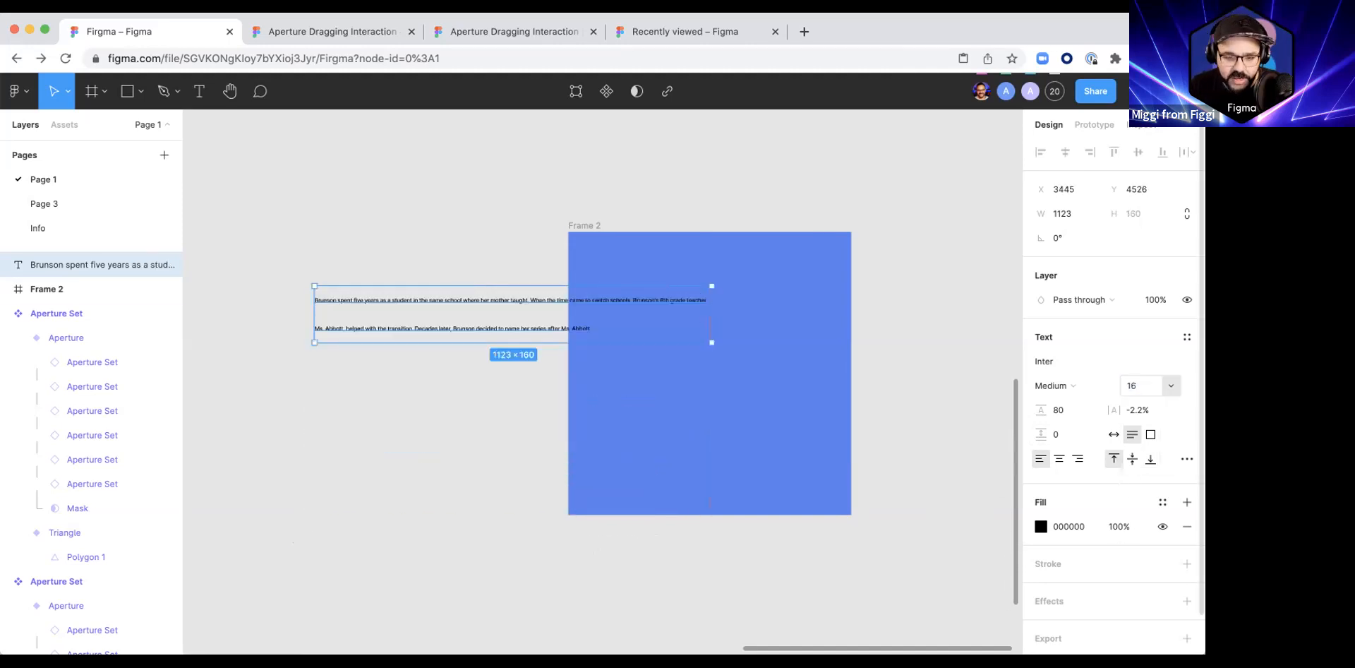
key(super+z)
Step: Set the paragraph's font size to 32 and its line height to 40
click(1133, 392)
text(16)
key(Return)
key(Up)
key(Up)
key(Up)
key(Up)
key(Up)
key(Up)
key(Up)
key(Up)
key(Up)
key(Up)
key(Up)
key(Up)
key(Up)
key(Up)
key(Up)
key(Up)
key(Up)
key(Up)
key(Up)
key(Up)
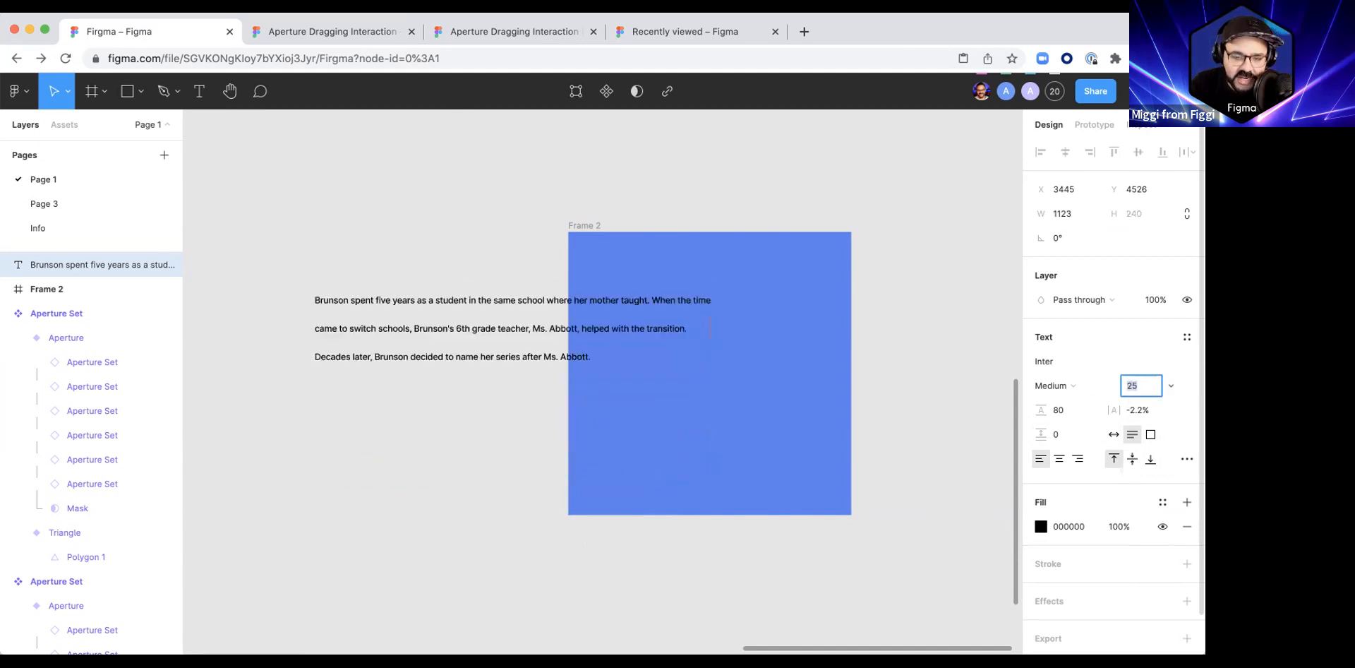
key(Down)
key(Down)
key(Down)
key(Down)
key(Down)
key(Down)
key(Down)
key(Down)
key(Down)
key(Down)
key(Down)
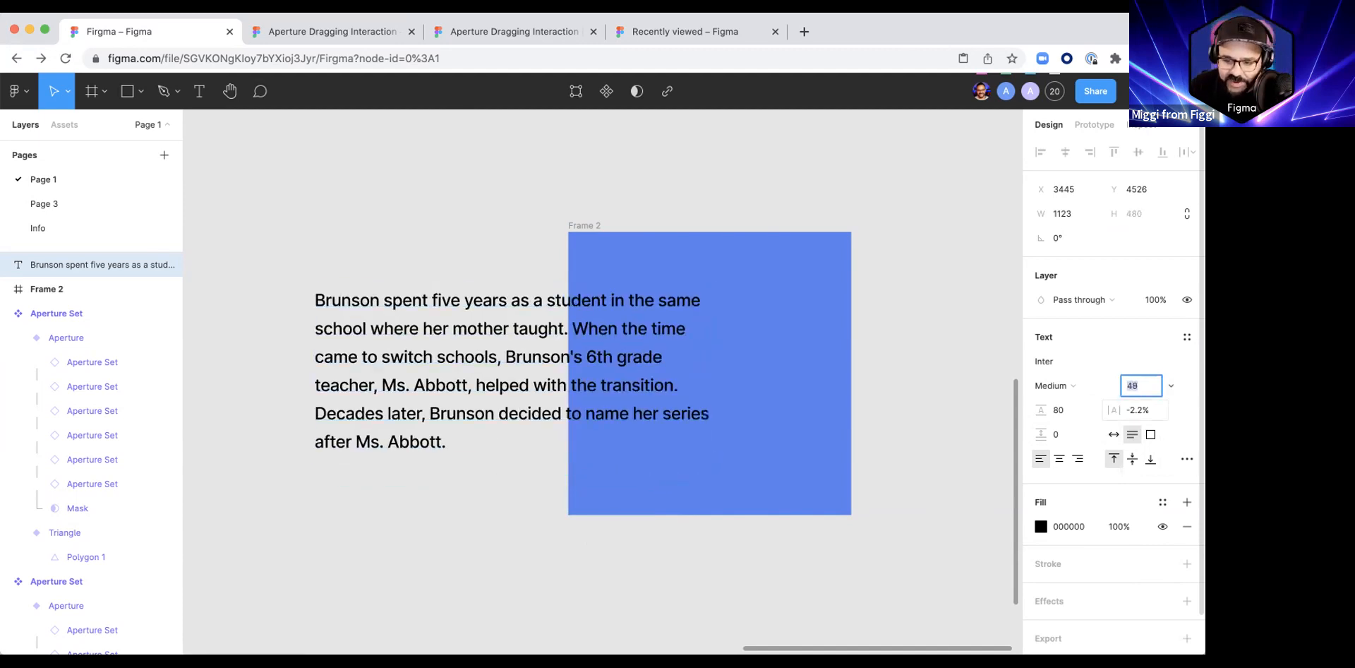
key(Down)
key(Down)
key(Down)
key(Down)
key(Down)
key(Down)
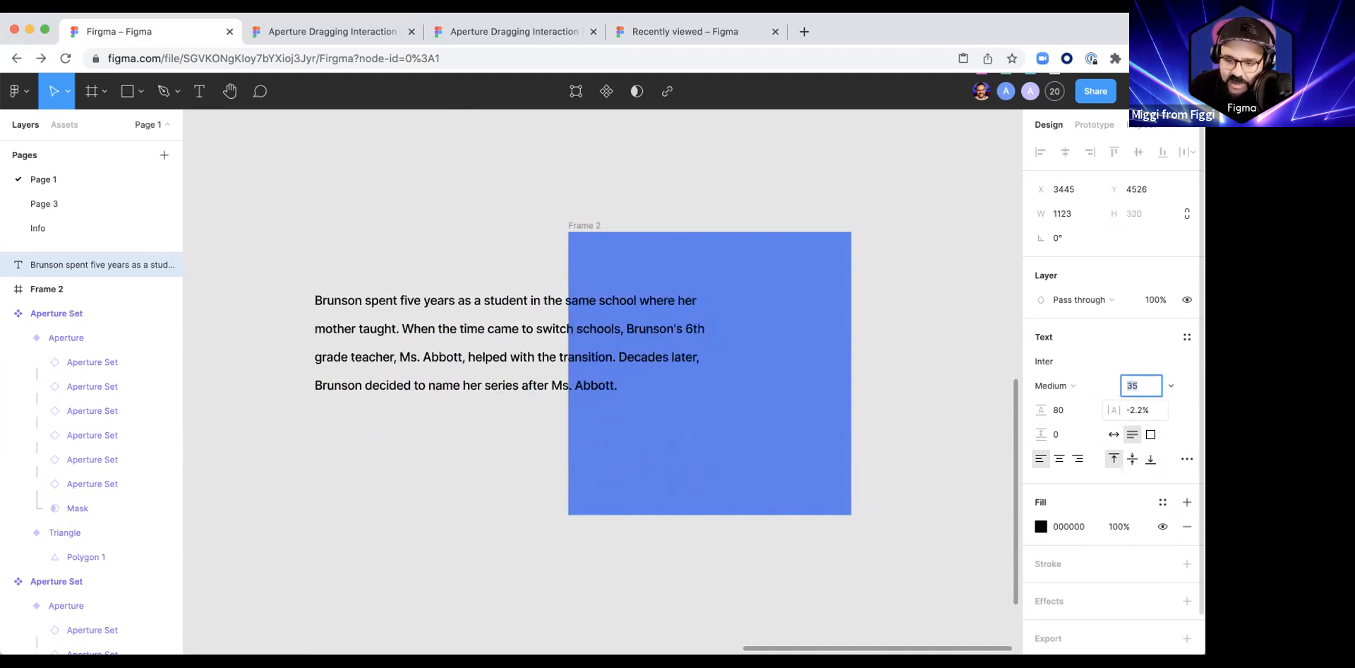
click(1065, 409)
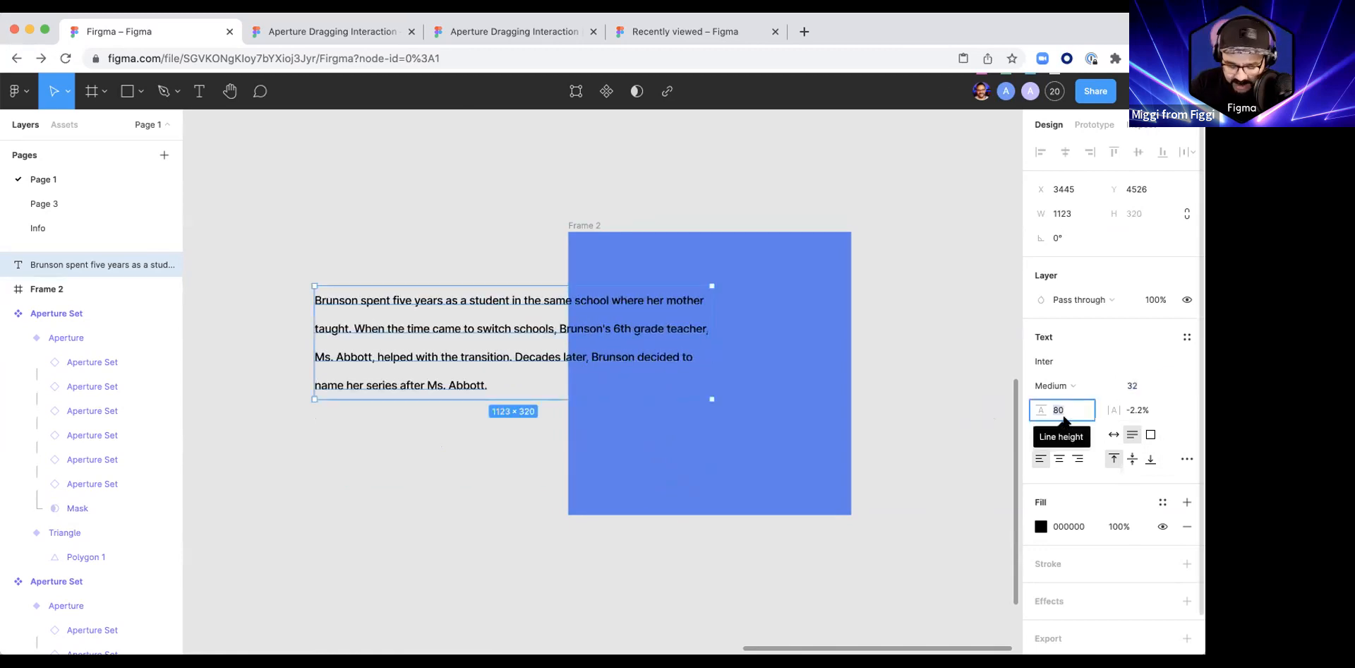
text(40)
key(Return)
Step: Narrow the paragraph to about 687 wide and move it clear of the blue frame
click(377, 383)
click(701, 318)
drag(712, 319, 554, 321)
scroll(595, 485, left, 4)
scroll(595, 485, up, 1)
drag(640, 402, 521, 371)
scroll(445, 463, right, 4)
scroll(445, 463, down, 2)
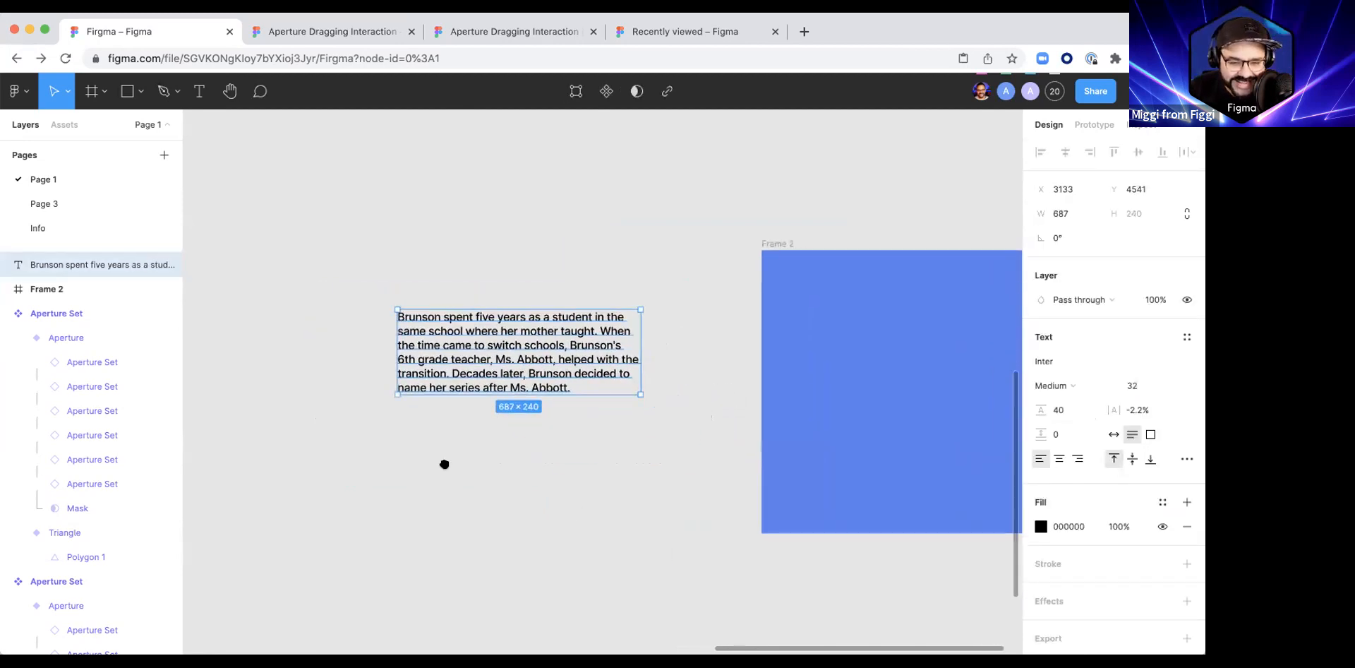
Step: Wrap the paragraph in an auto layout frame with a solid FFFFFF fill and a corner radius of 18
key(shift+a)
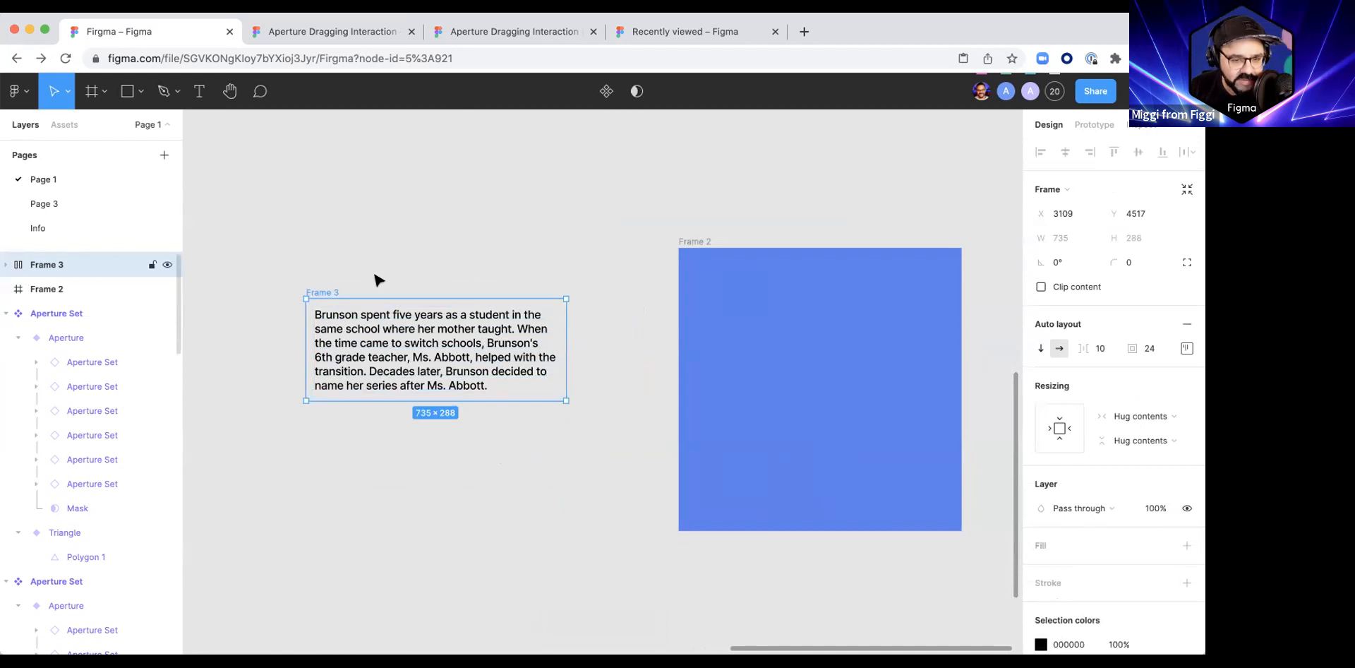
click(1042, 546)
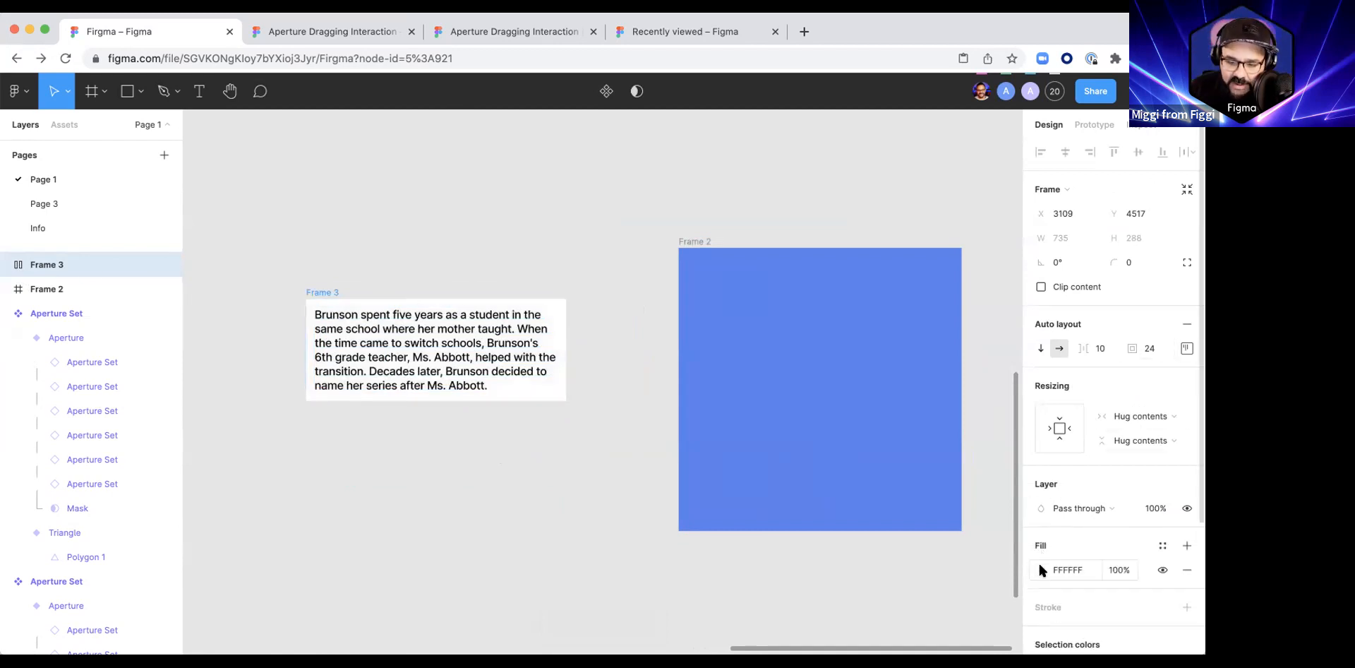
drag(1114, 262, 1171, 262)
drag(334, 291, 354, 275)
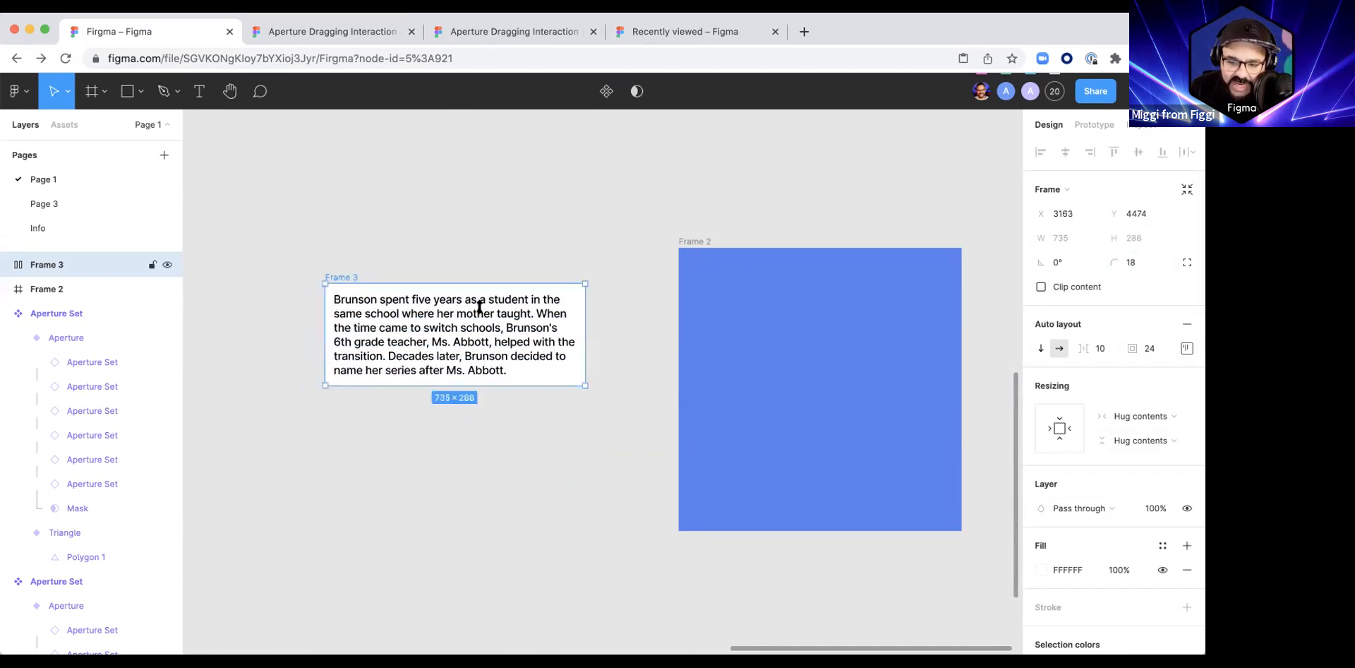
Step: Check the auto layout frame's horizontal resizing options, and try adding several filler lines after the paragraph before undoing them
click(1140, 418)
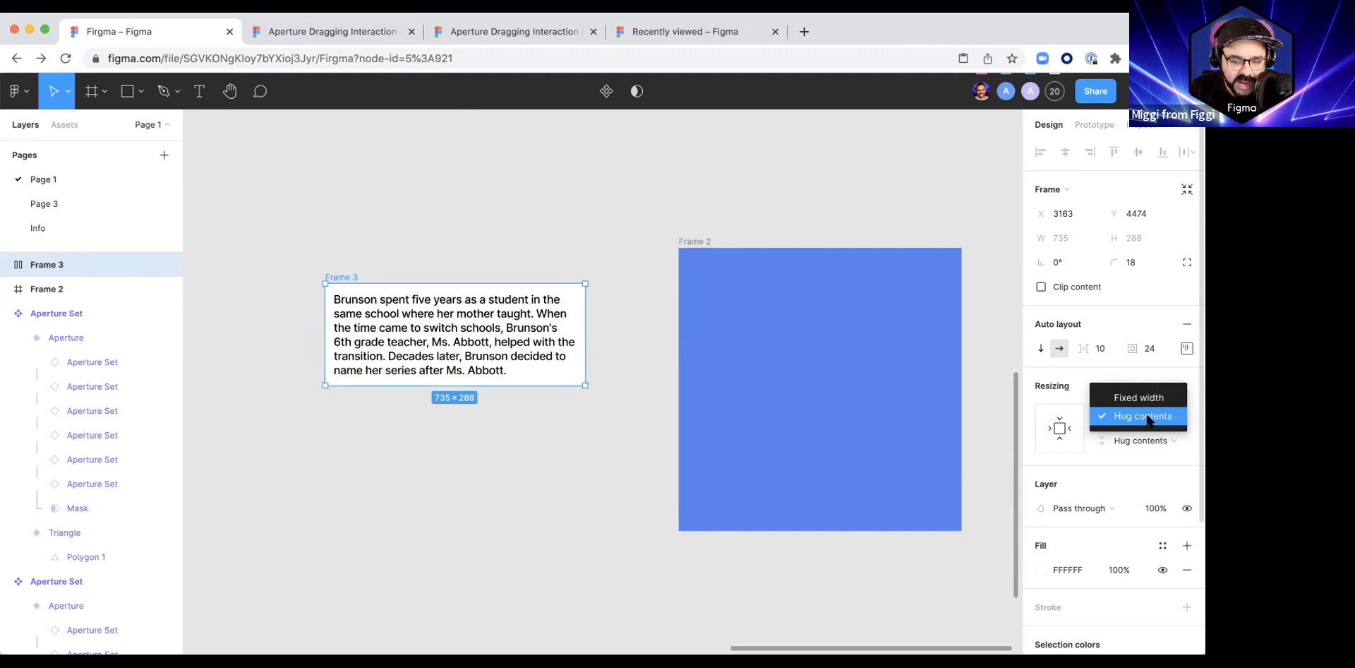
click(1146, 439)
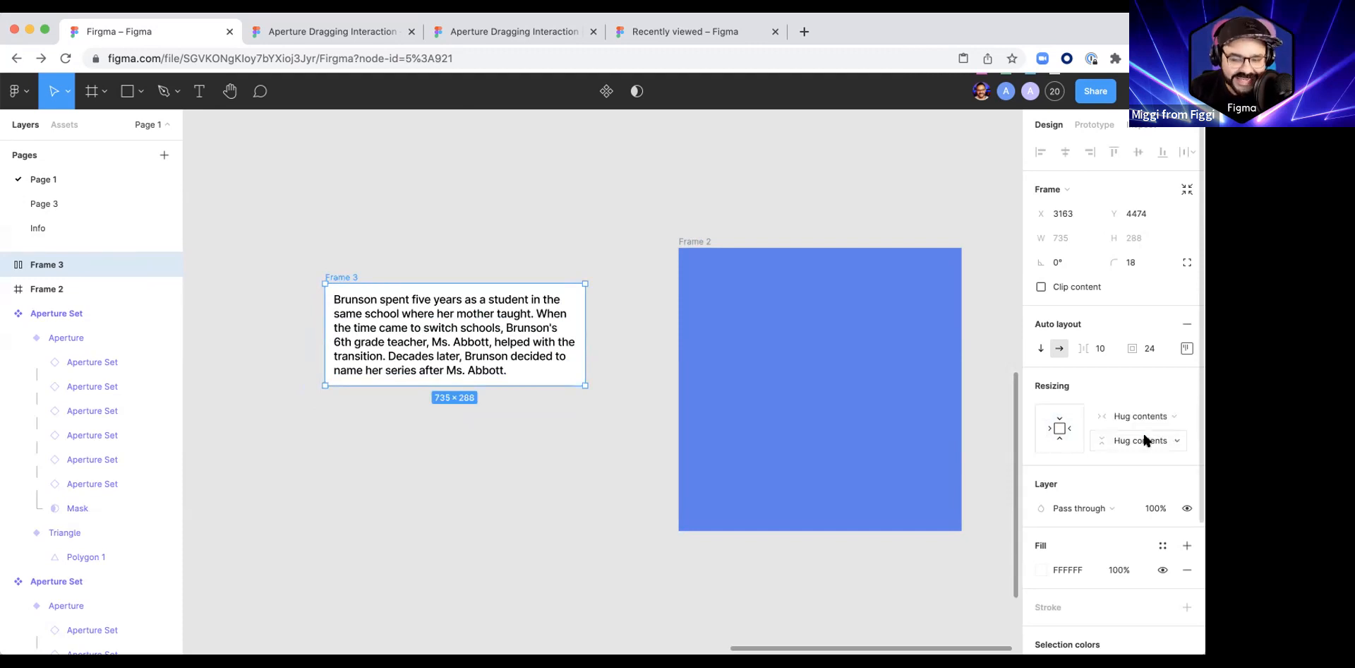
double_click(442, 353)
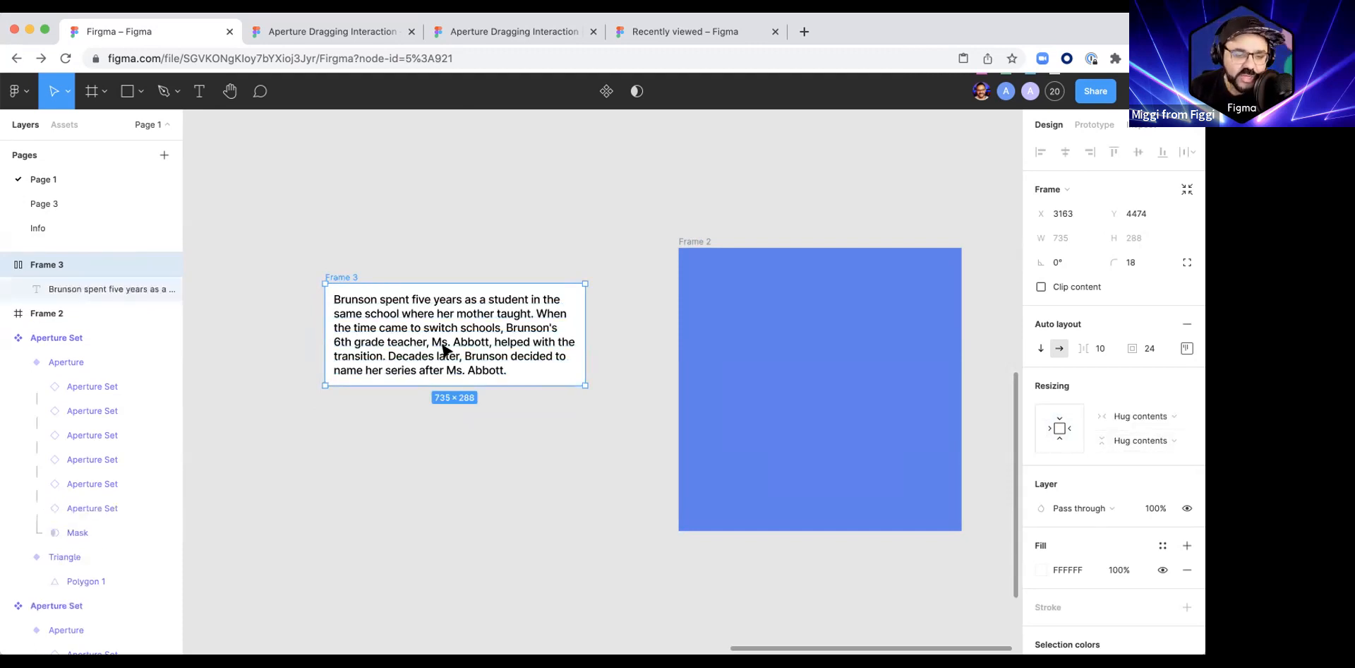
key(Return)
click(525, 369)
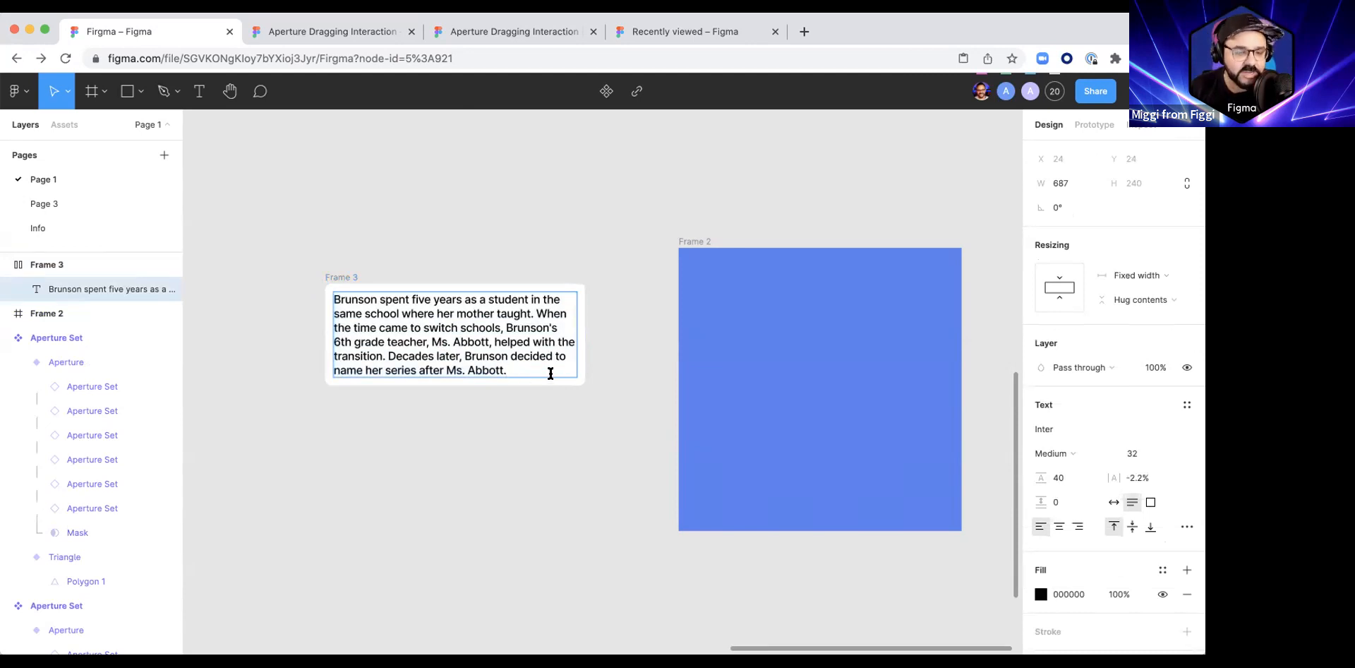
text(asdasd\asd)
key(Return)
text(a)
key(Return)
text(sd)
key(Return)
text(asd)
key(Return)
text(a)
key(BackSpace)
key(BackSpace)
key(BackSpace)
key(BackSpace)
key(BackSpace)
key(BackSpace)
key(BackSpace)
key(BackSpace)
key(BackSpace)
key(BackSpace)
key(super+z)
key(super+z)
key(Escape)
click(484, 415)
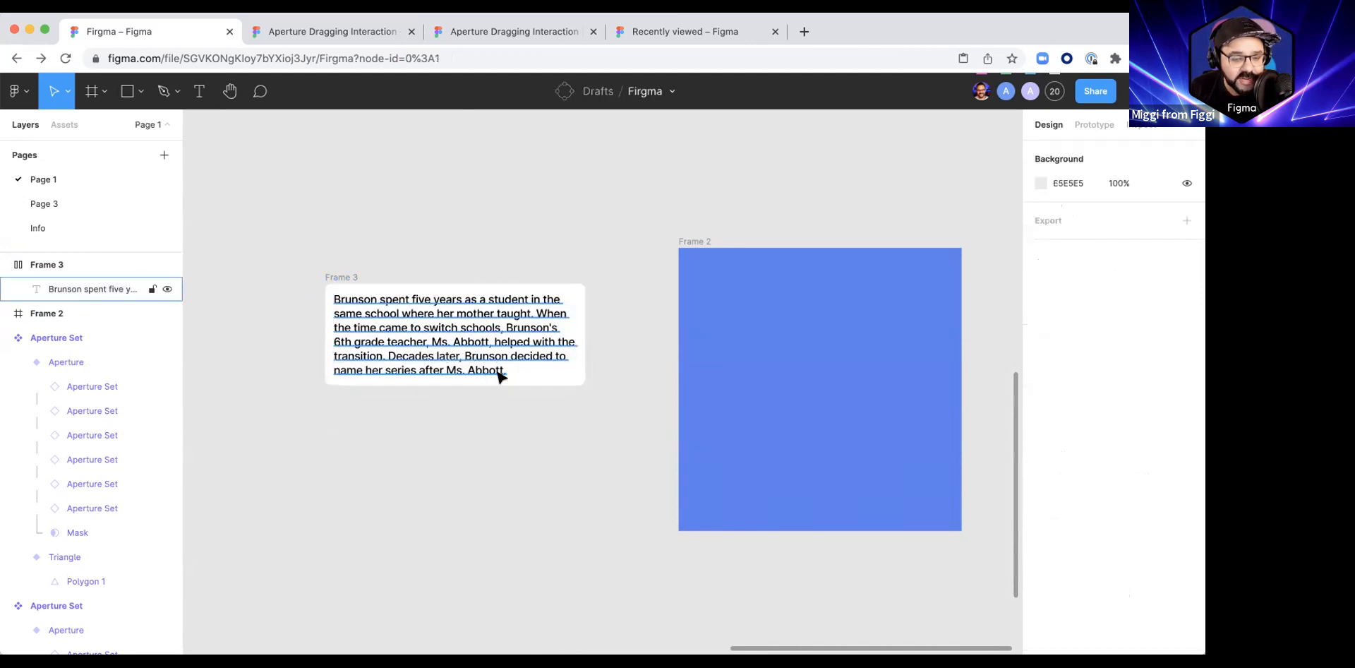
Step: Try adding the filler line asdasd below the paragraph to test the hugging frame, and delete it again
double_click(498, 372)
click(497, 373)
key(super+z)
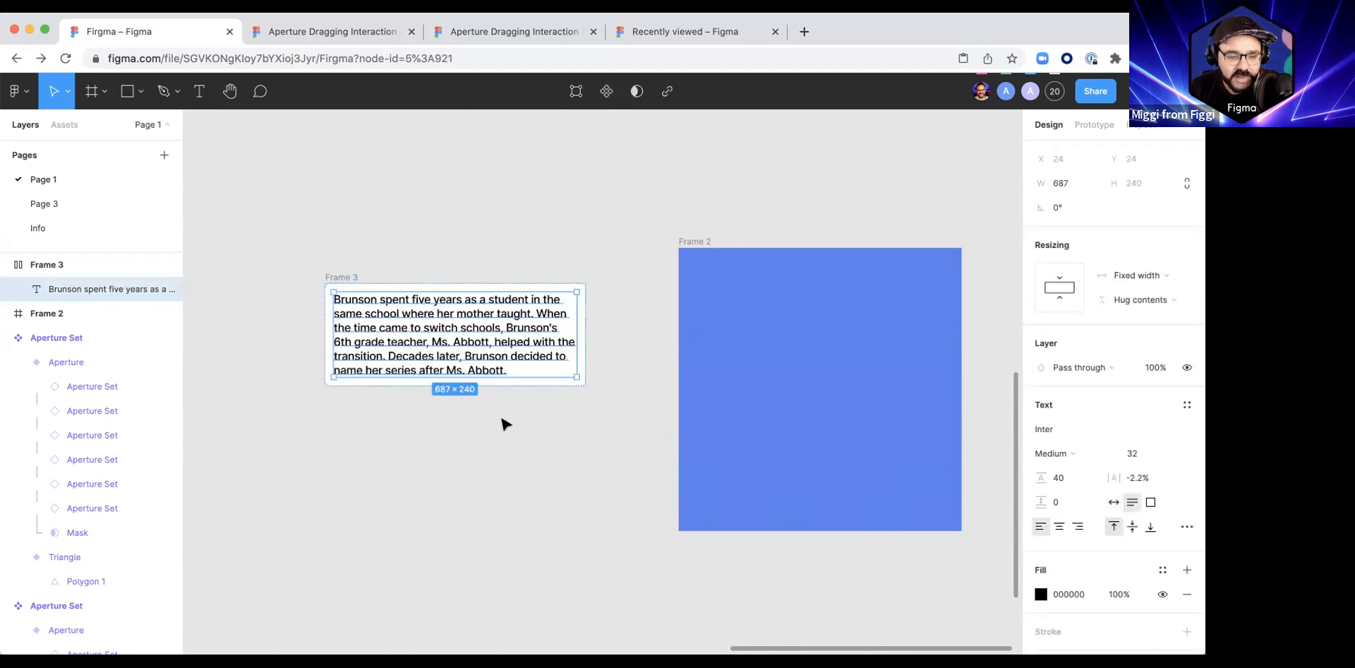
double_click(498, 368)
click(531, 366)
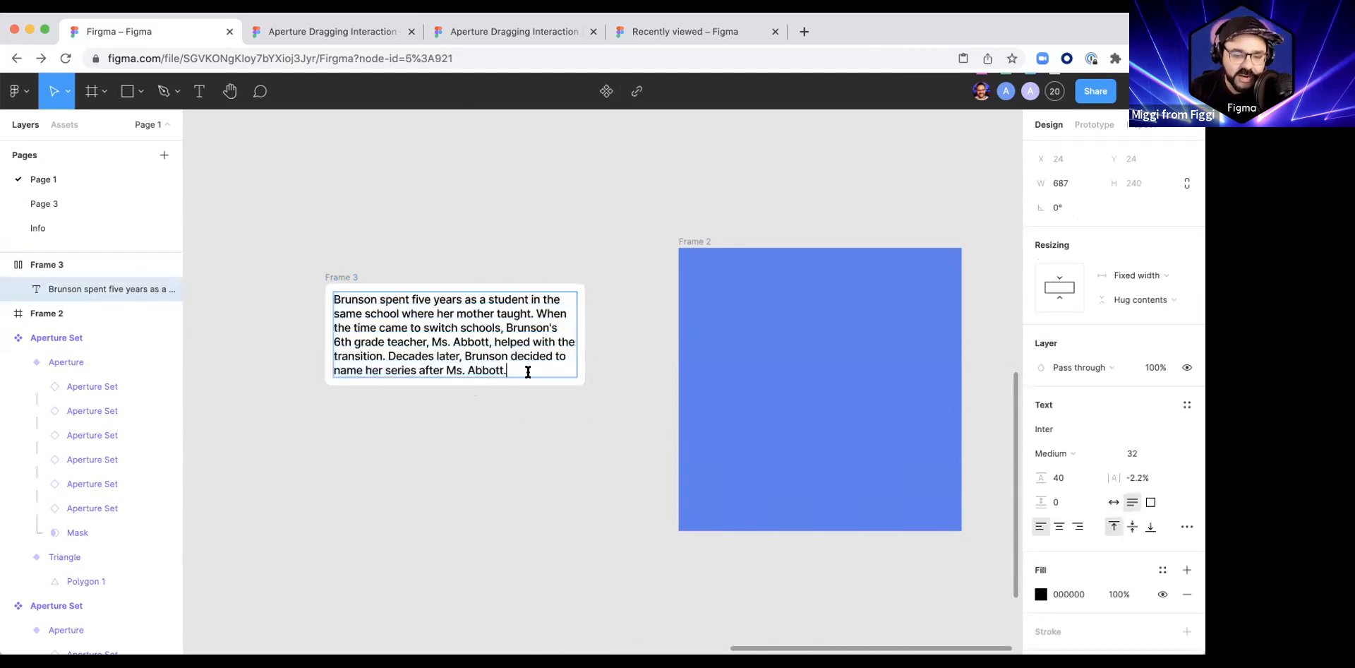
key(Return)
text(asdasd)
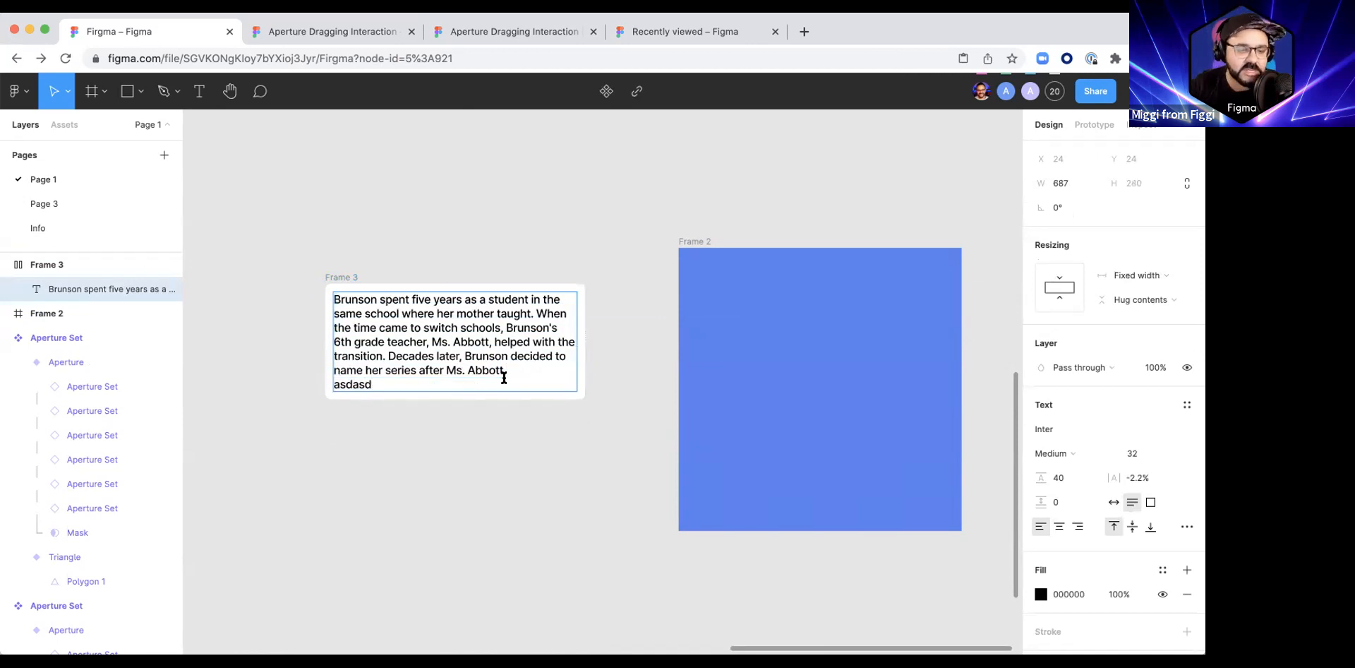
key(BackSpace)
key(BackSpace)
key(BackSpace)
key(BackSpace)
key(BackSpace)
key(BackSpace)
key(BackSpace)
key(Escape)
key(Escape)
Step: Turn the white auto layout frame into a component and name it text Area
click(346, 279)
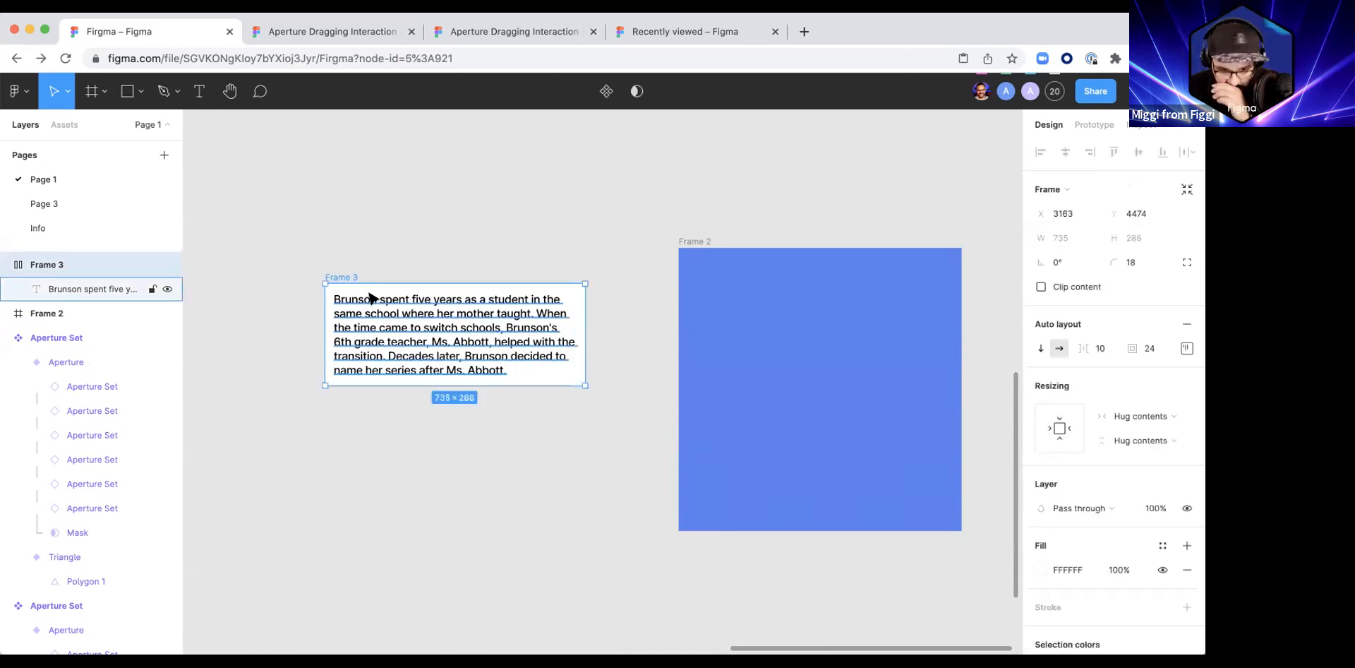
click(607, 90)
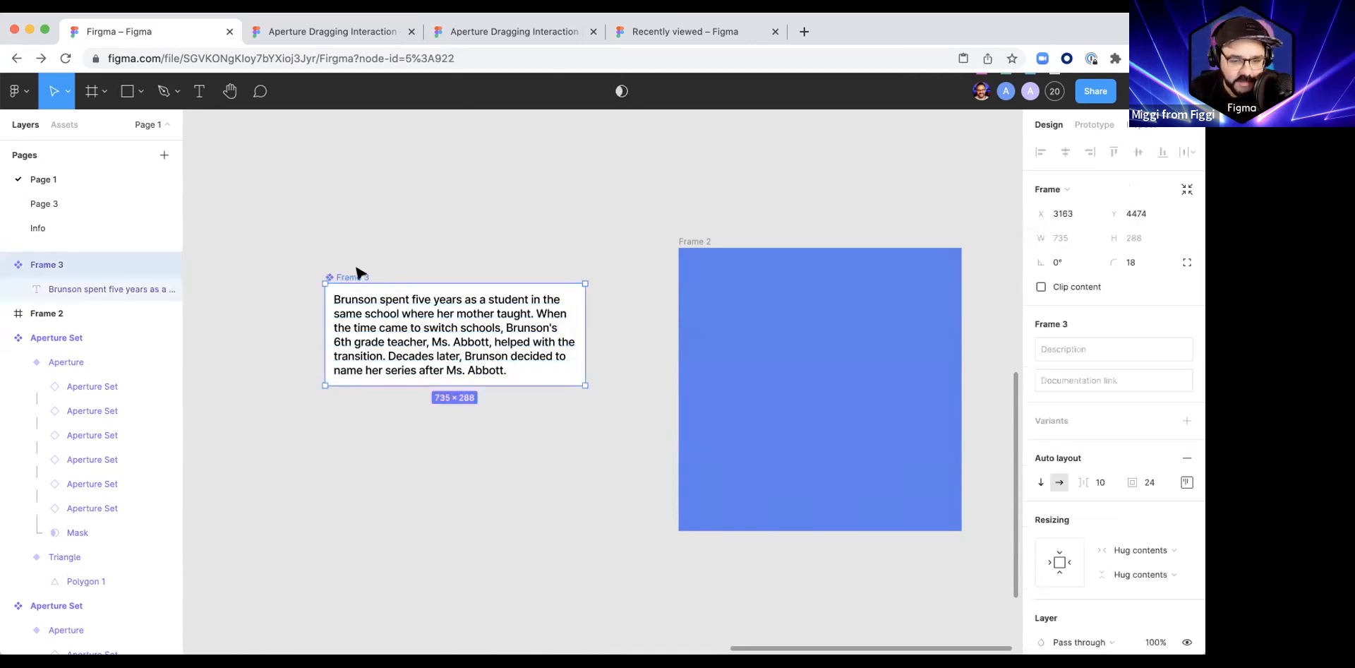
text(text Area)
key(Return)
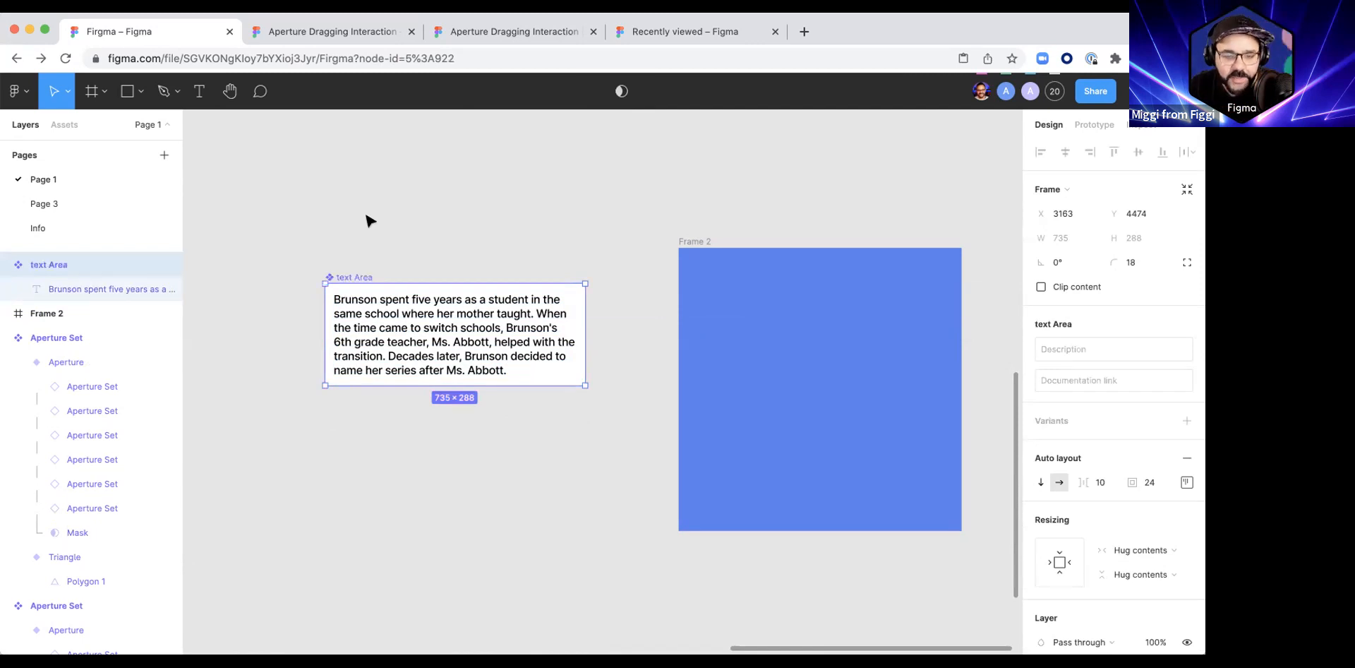
Step: Place an instance of the text Area component inside the blue frame at about X 32, Y 256
click(367, 216)
scroll(366, 216, down, 1)
scroll(366, 216, right, 1)
drag(400, 301, 731, 362)
scroll(765, 353, right, 3)
scroll(639, 367, right, 2)
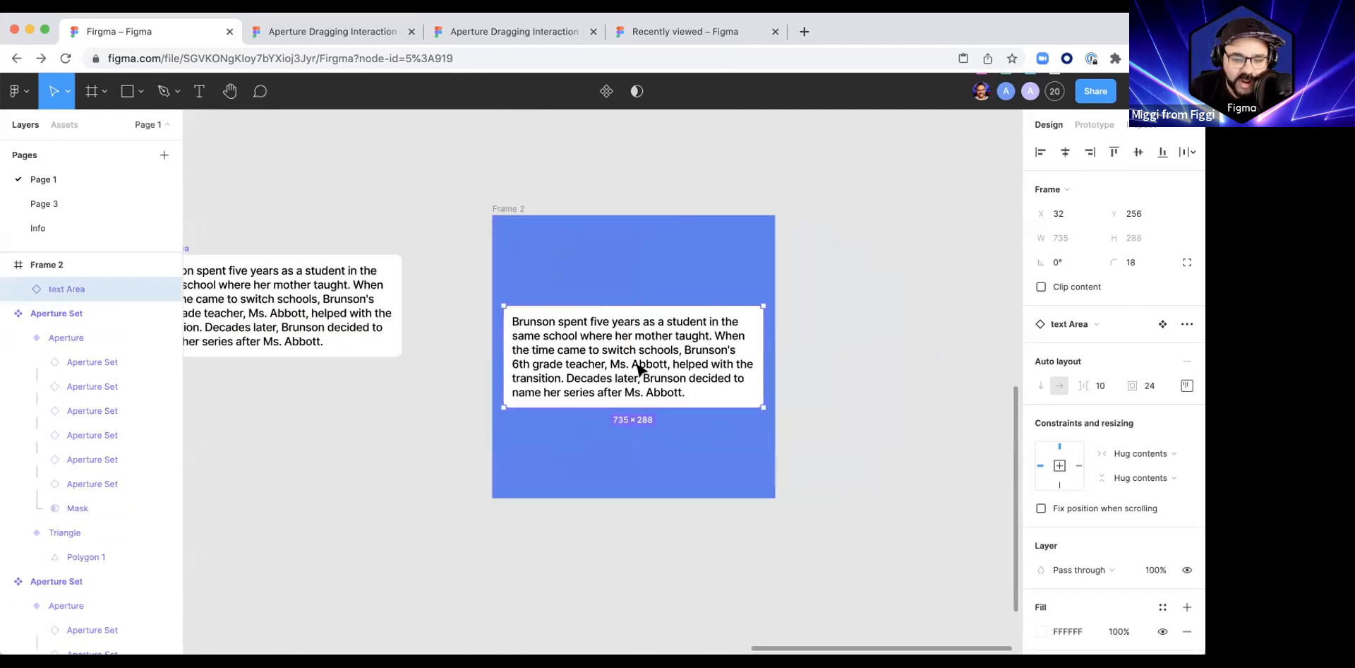
Step: Try adding the filler lines asdasd, asdas and dasd to the instance's paragraph, and delete them again
double_click(638, 367)
key(Return)
text(asdasd)
key(Return)
text(asdas)
key(Return)
text(dasd)
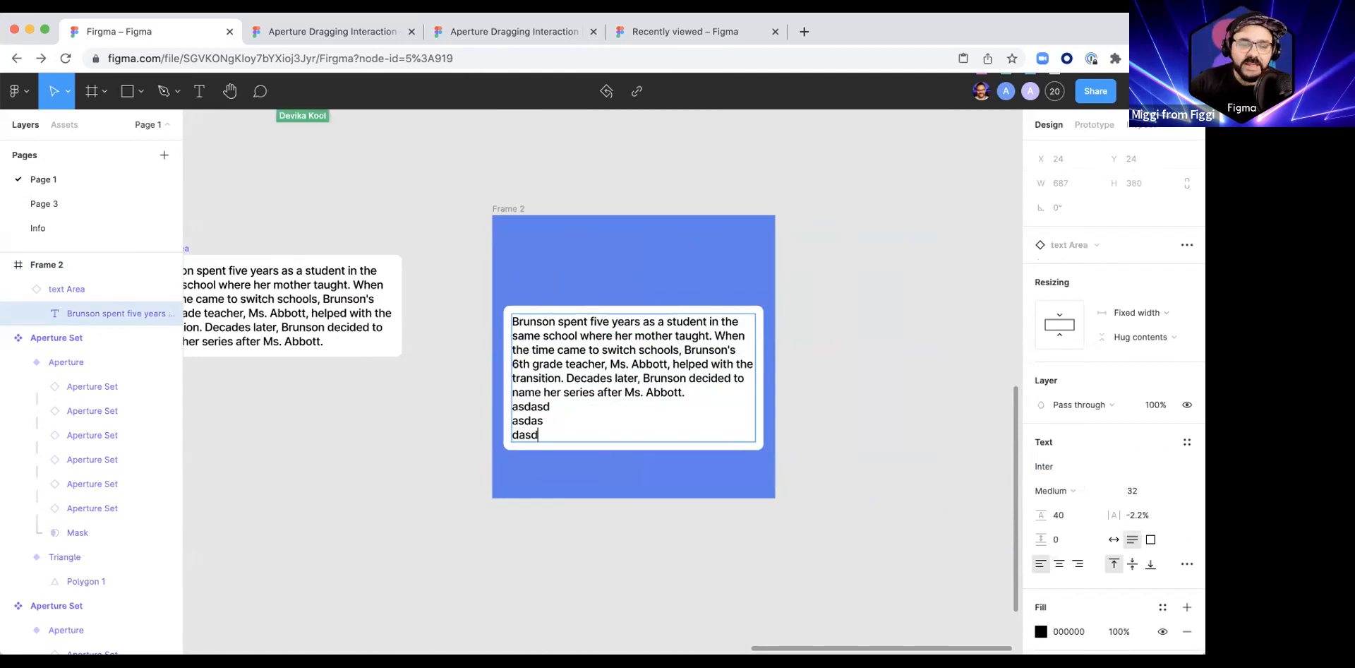
key(BackSpace)
key(BackSpace)
key(BackSpace)
key(BackSpace)
key(BackSpace)
key(BackSpace)
key(BackSpace)
key(BackSpace)
key(BackSpace)
key(BackSpace)
key(BackSpace)
key(BackSpace)
key(BackSpace)
key(BackSpace)
key(BackSpace)
key(BackSpace)
key(BackSpace)
key(BackSpace)
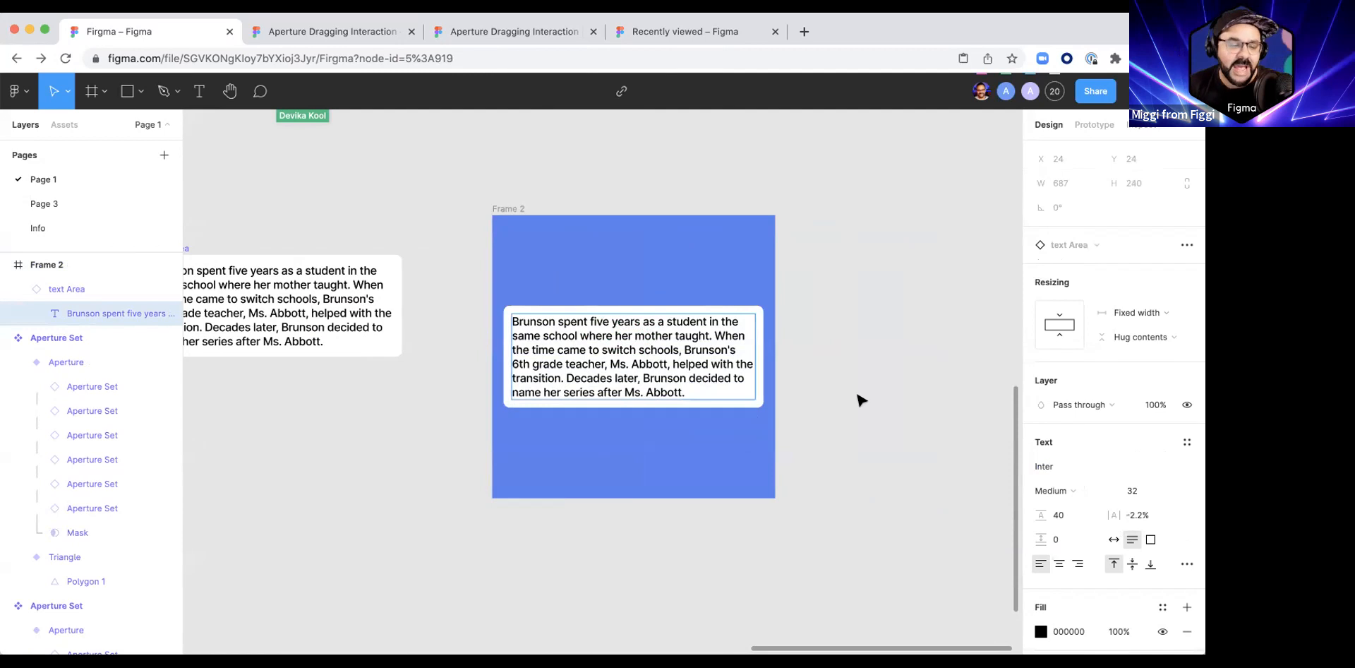
Step: Set both the horizontal and vertical constraints of the text Area instance in the blue frame to Center
key(Escape)
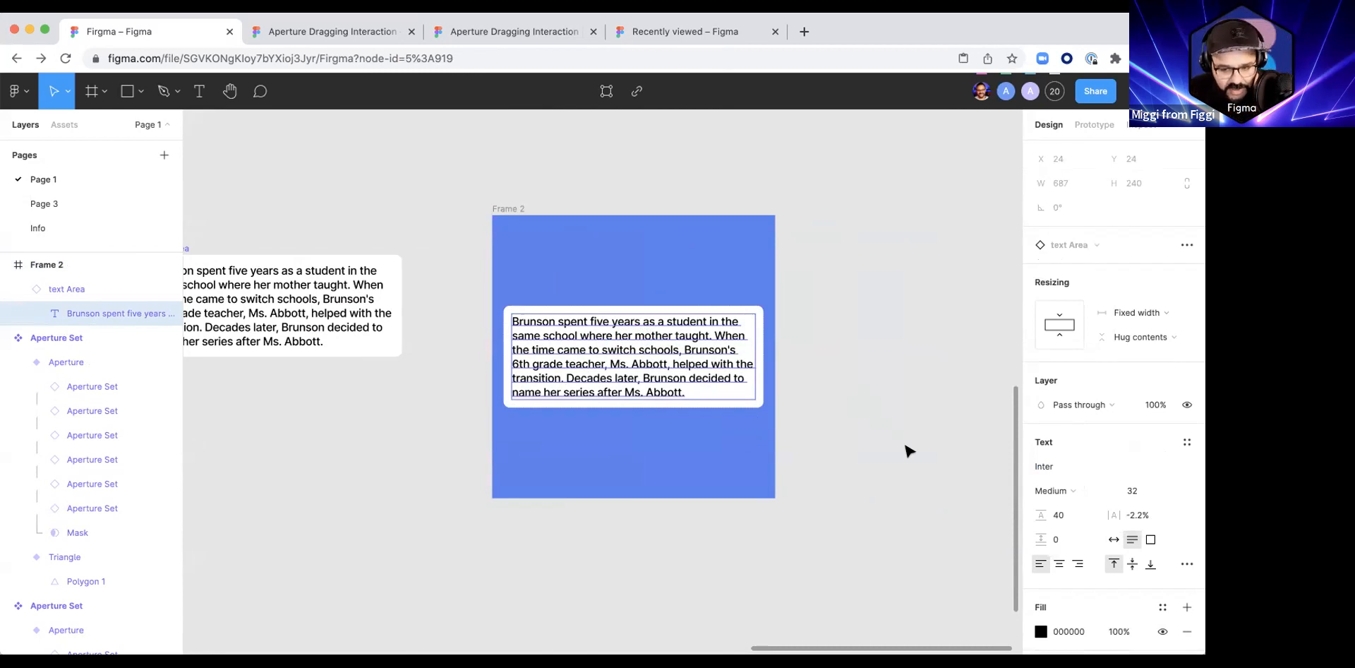
click(843, 392)
click(678, 364)
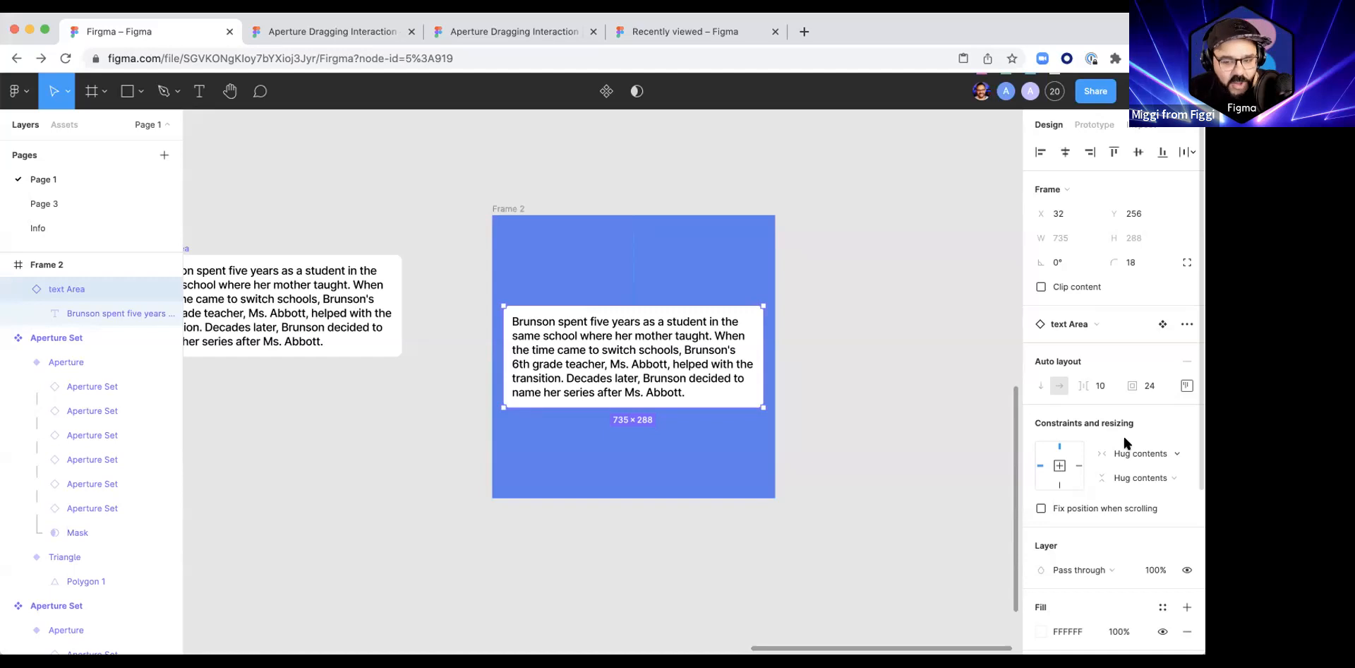
click(1059, 447)
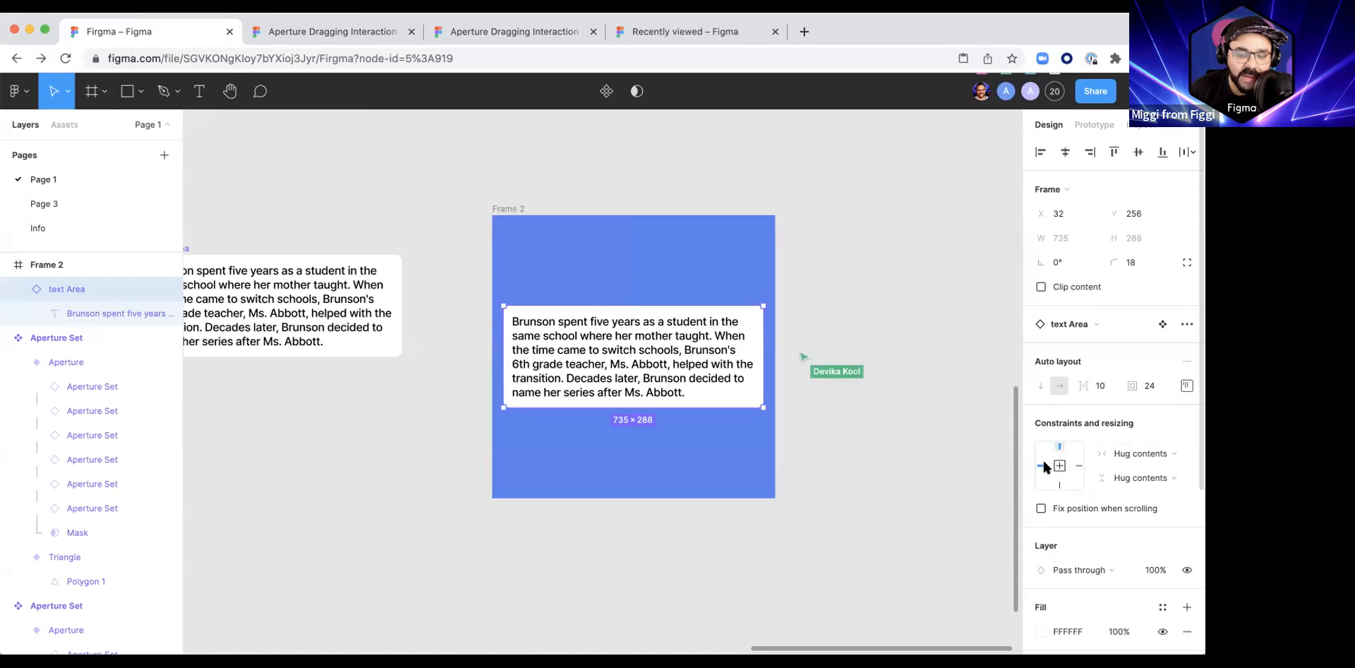
click(1176, 454)
click(1166, 453)
click(1170, 471)
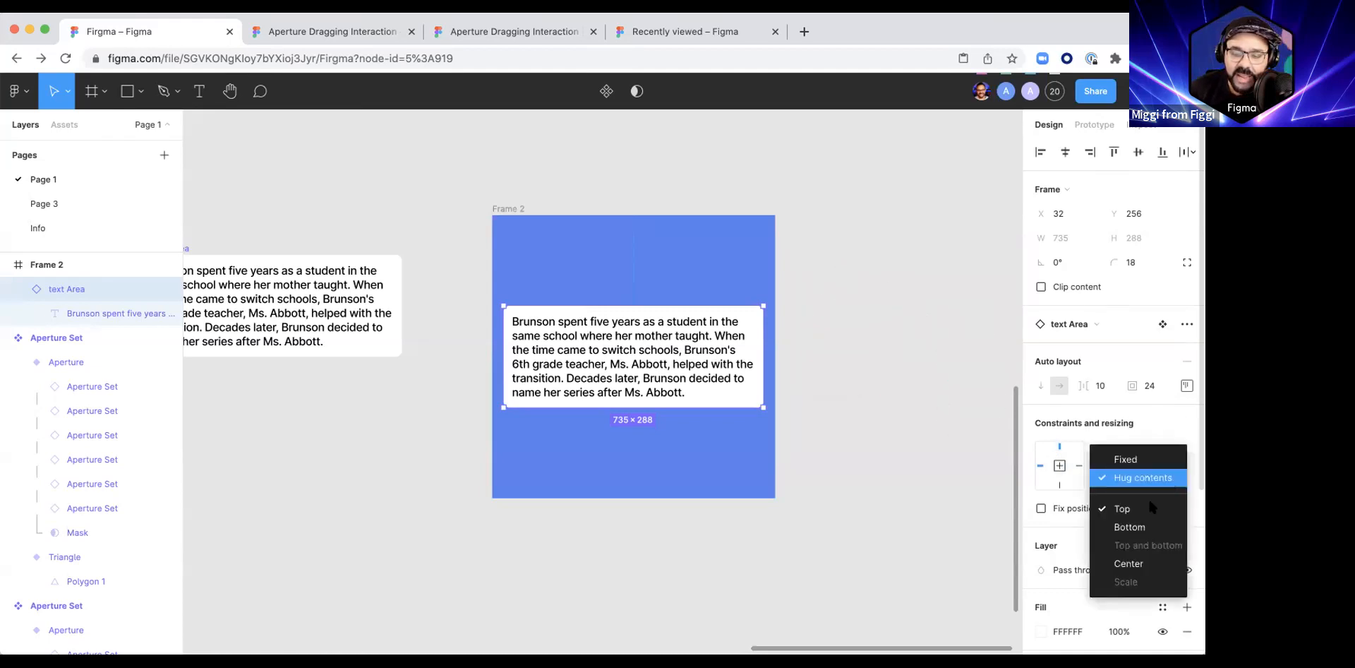
click(1162, 410)
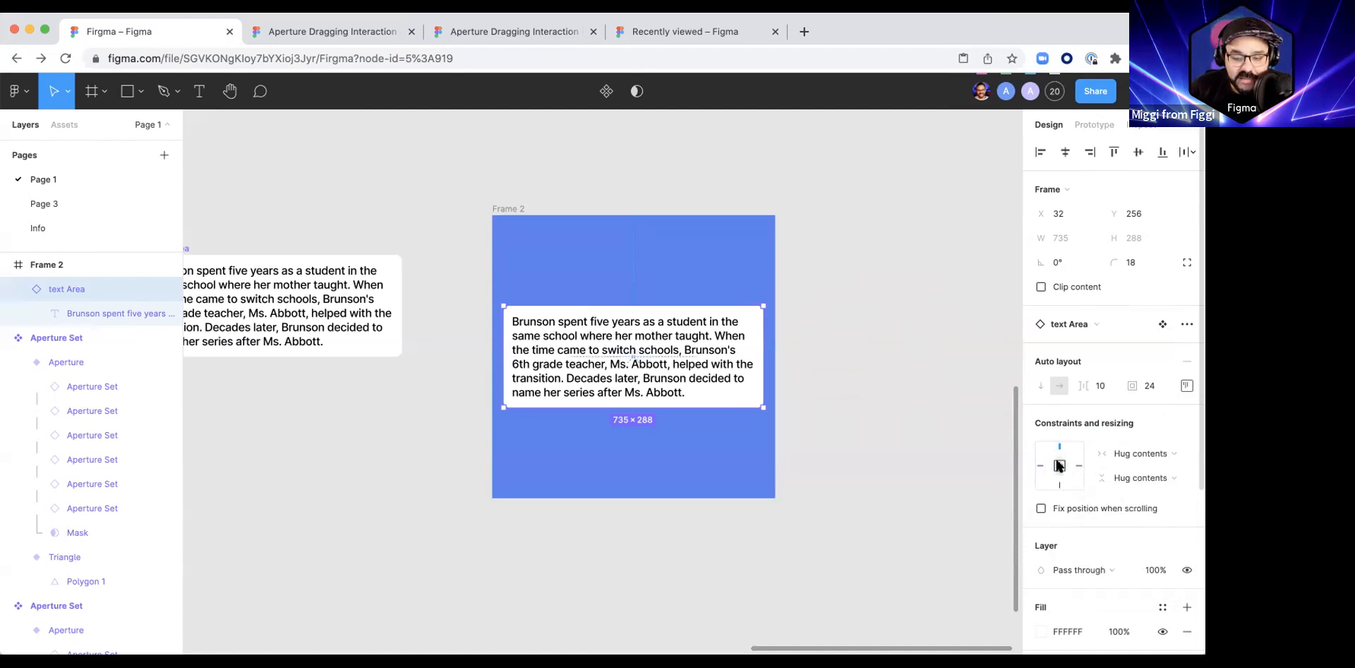
click(1179, 452)
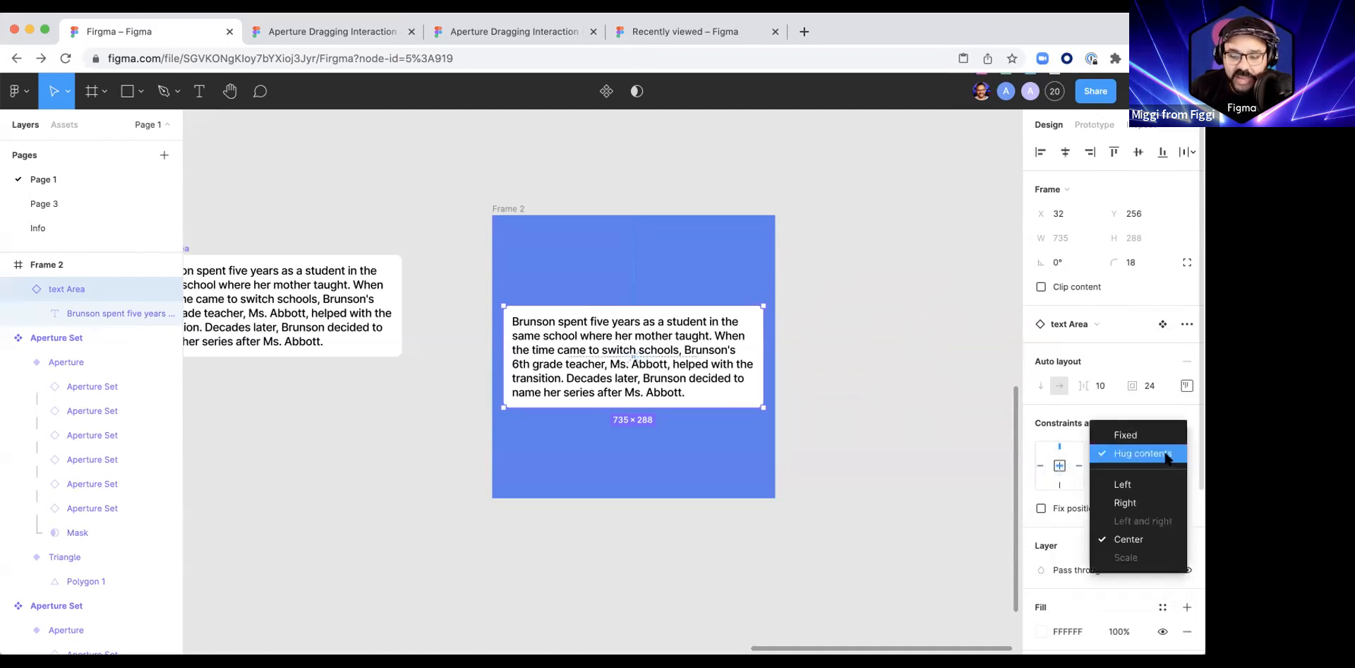
click(1166, 408)
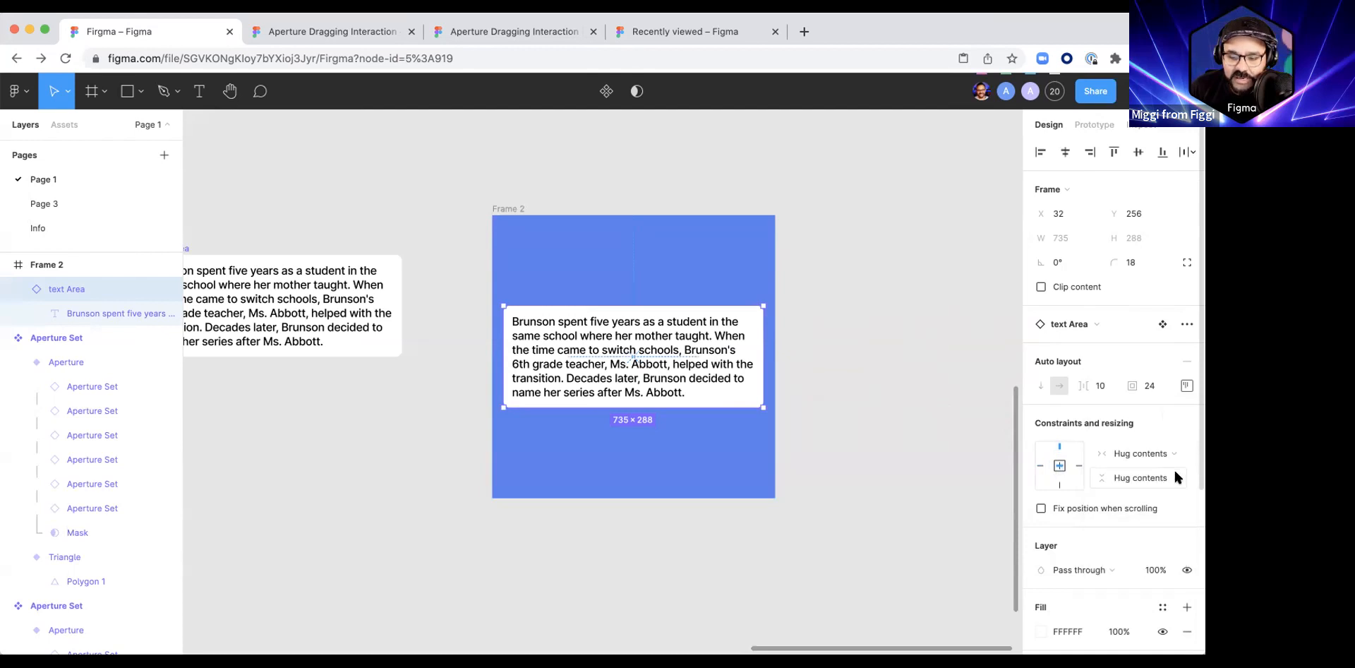
click(1171, 478)
click(1143, 566)
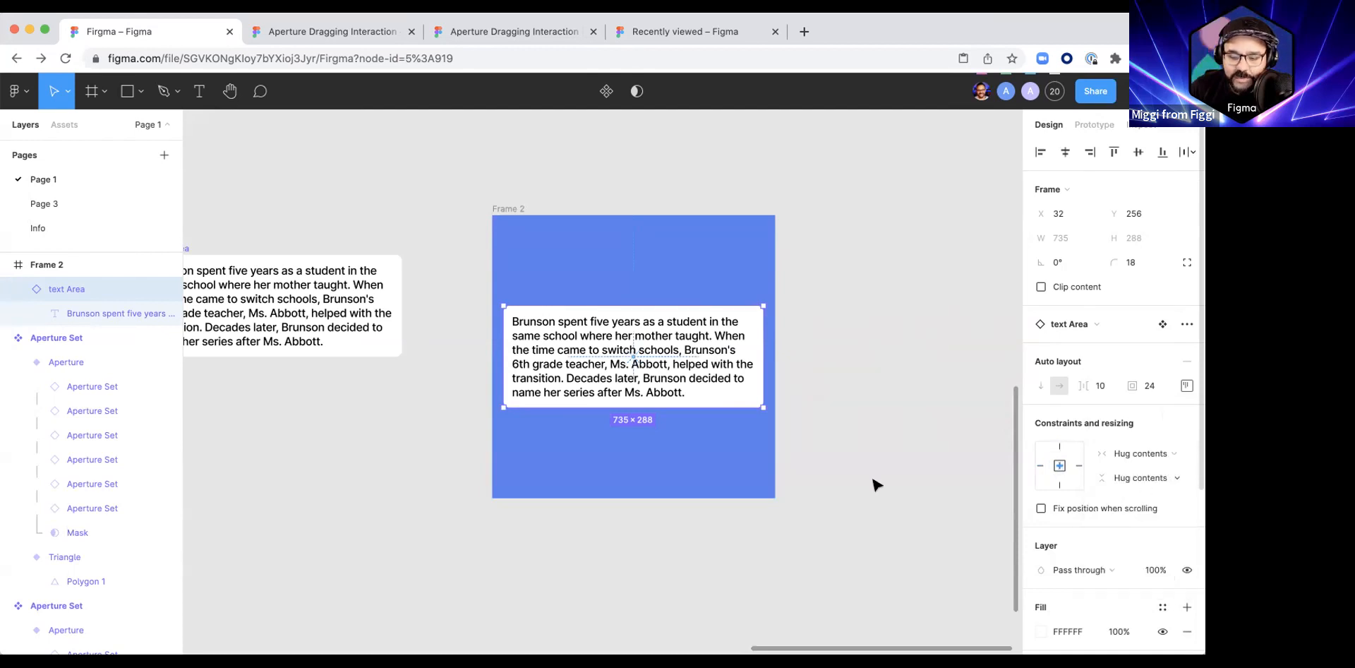
click(656, 372)
double_click(656, 372)
click(862, 369)
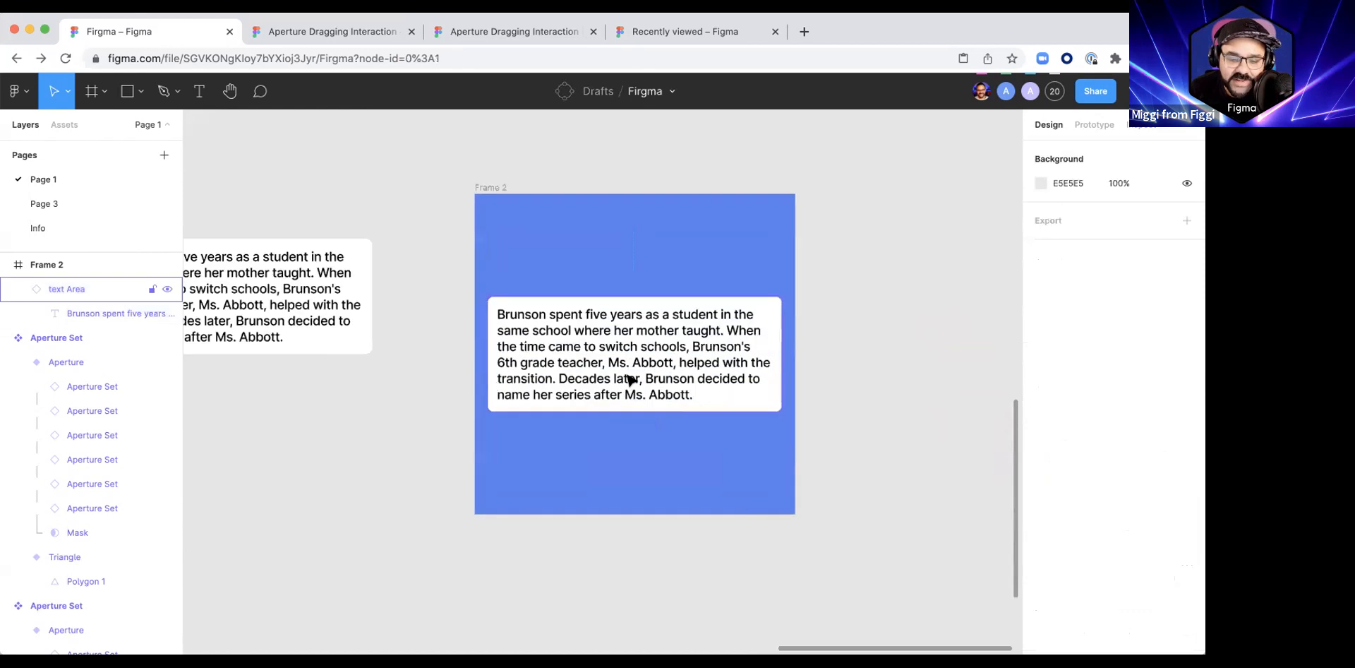
click(533, 305)
key(shift+2)
ctrl+scroll(616, 344, up, 3)
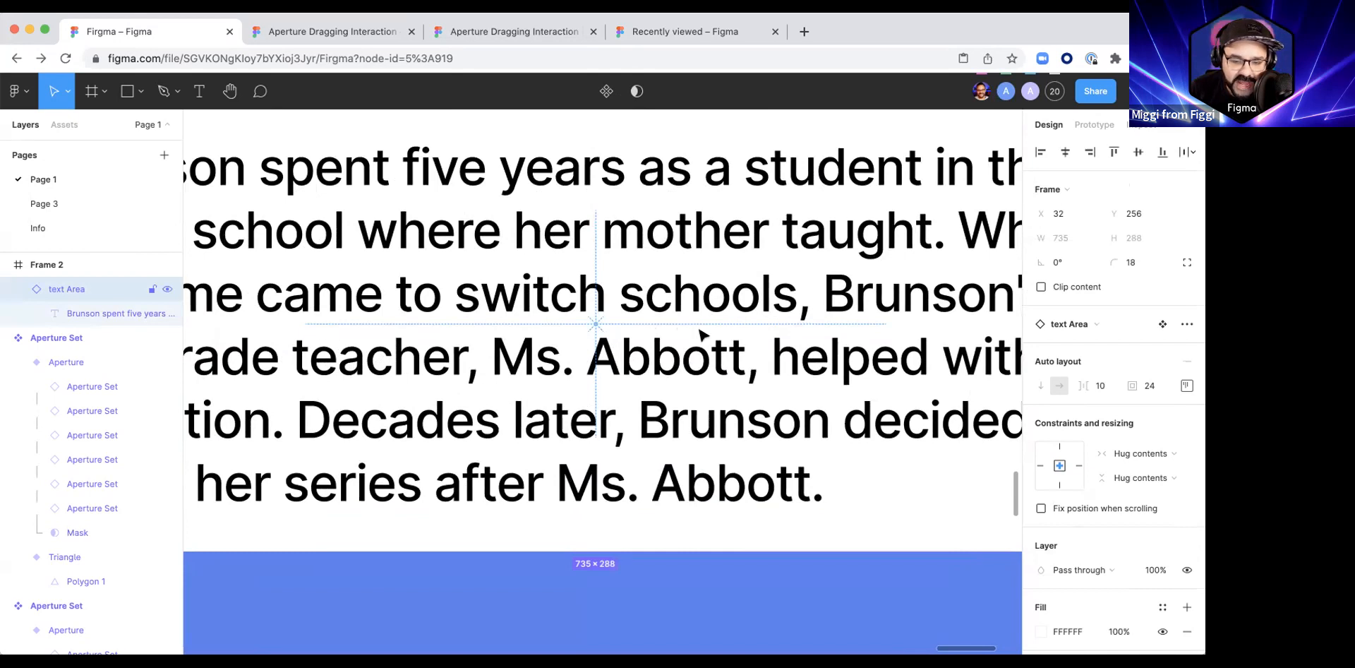
ctrl+scroll(703, 329, down, 5)
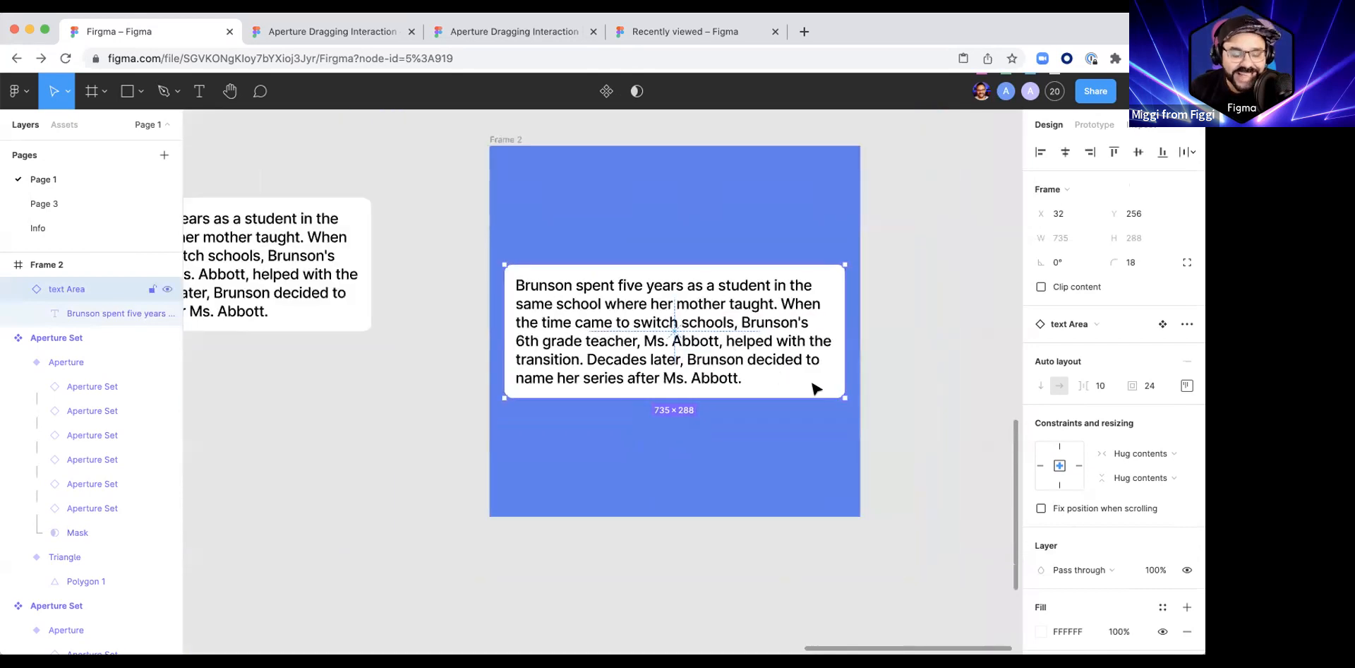
Step: Try adding filler lines such as asdasd, asdalskdhjaklsjdas and d to the centered instance's paragraph, and delete them again
double_click(722, 357)
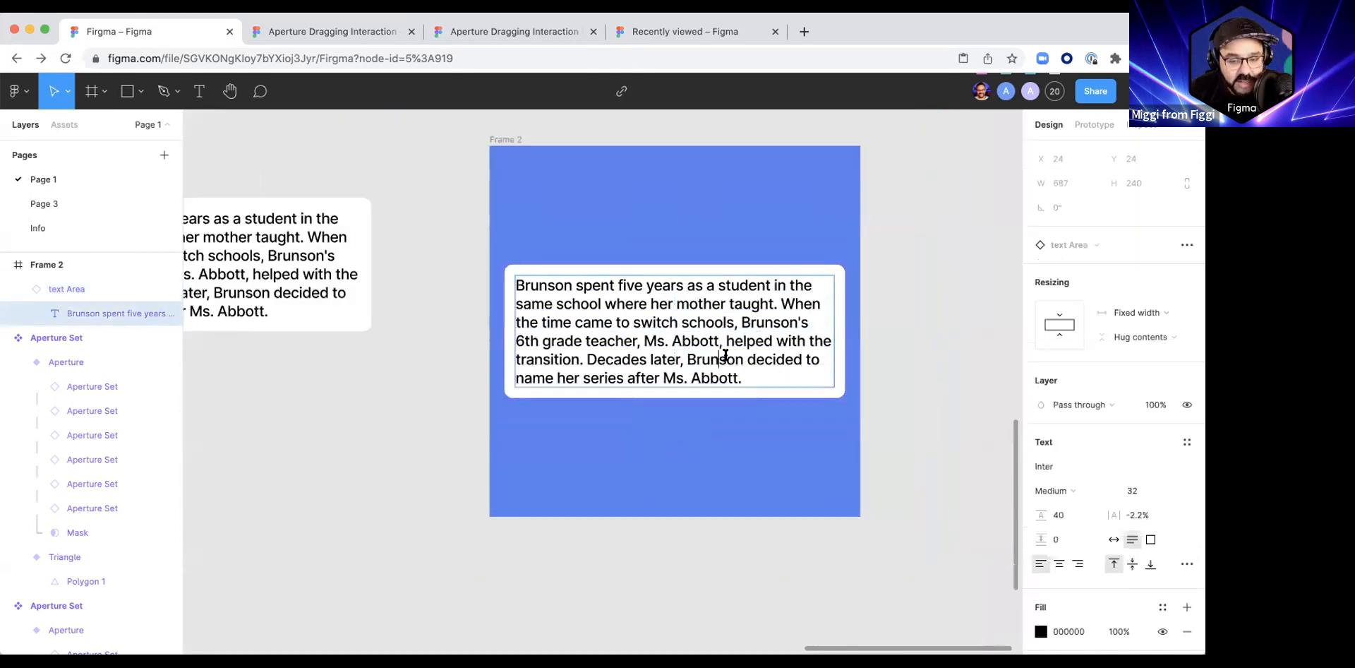
click(754, 375)
key(Return)
text(asdasd)
key(Return)
text(asdalskdhjaklsjdas)
key(Return)
text(d)
key(Return)
text(asdlaksjdlkjasldkjasd)
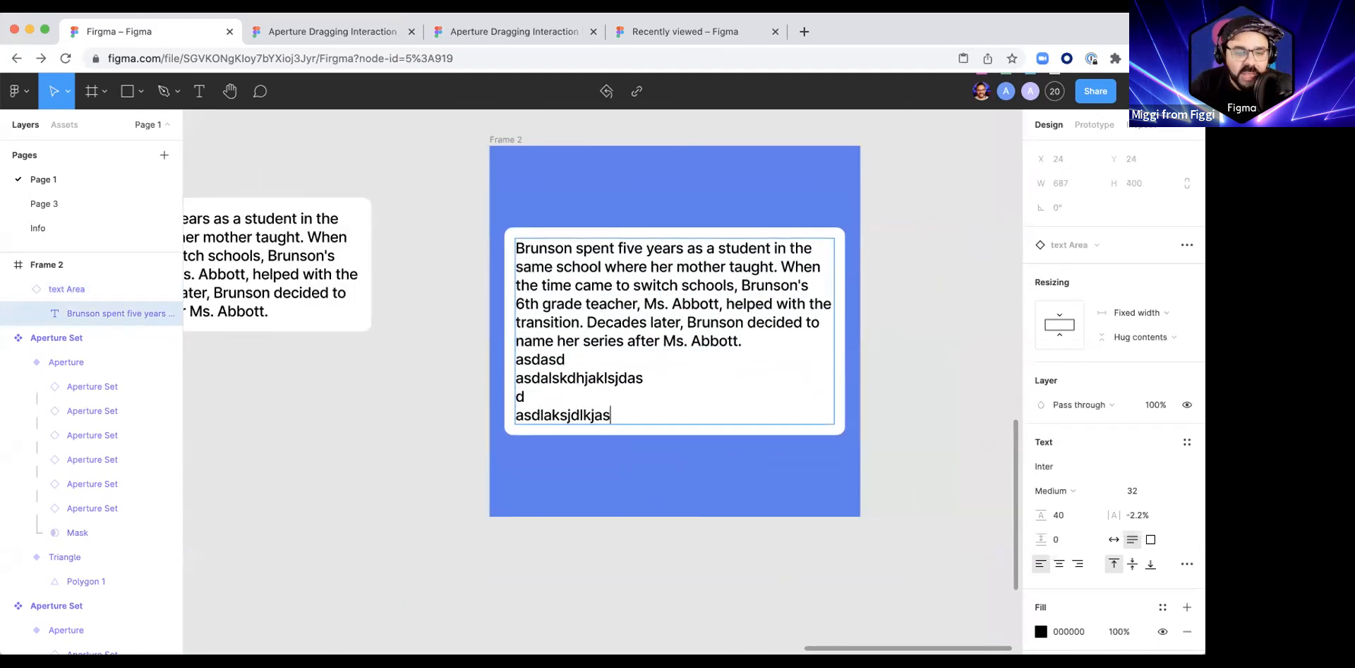
key(Return)
text(as da sd)
text(a)
key(BackSpace)
key(BackSpace)
key(BackSpace)
key(BackSpace)
key(BackSpace)
key(BackSpace)
key(BackSpace)
key(BackSpace)
key(BackSpace)
key(BackSpace)
key(BackSpace)
key(BackSpace)
key(BackSpace)
key(BackSpace)
key(BackSpace)
key(BackSpace)
key(BackSpace)
key(BackSpace)
key(BackSpace)
key(BackSpace)
key(BackSpace)
key(BackSpace)
key(BackSpace)
key(BackSpace)
key(BackSpace)
key(BackSpace)
key(BackSpace)
key(BackSpace)
key(BackSpace)
key(BackSpace)
key(BackSpace)
key(BackSpace)
key(BackSpace)
key(BackSpace)
key(BackSpace)
key(BackSpace)
key(BackSpace)
key(BackSpace)
key(BackSpace)
key(BackSpace)
Step: Shorten the instance's paragraph by deleting its last three lines, from "6th grade teacher" to the end
drag(798, 375, 494, 336)
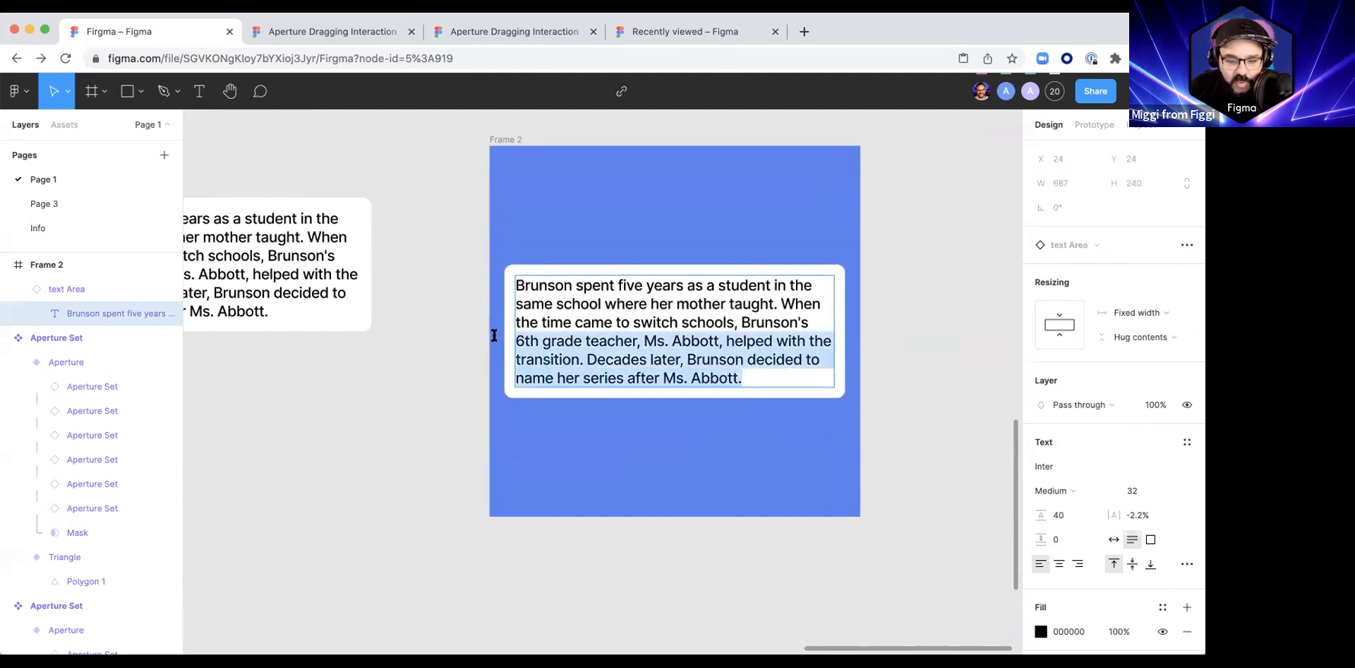
key(BackSpace)
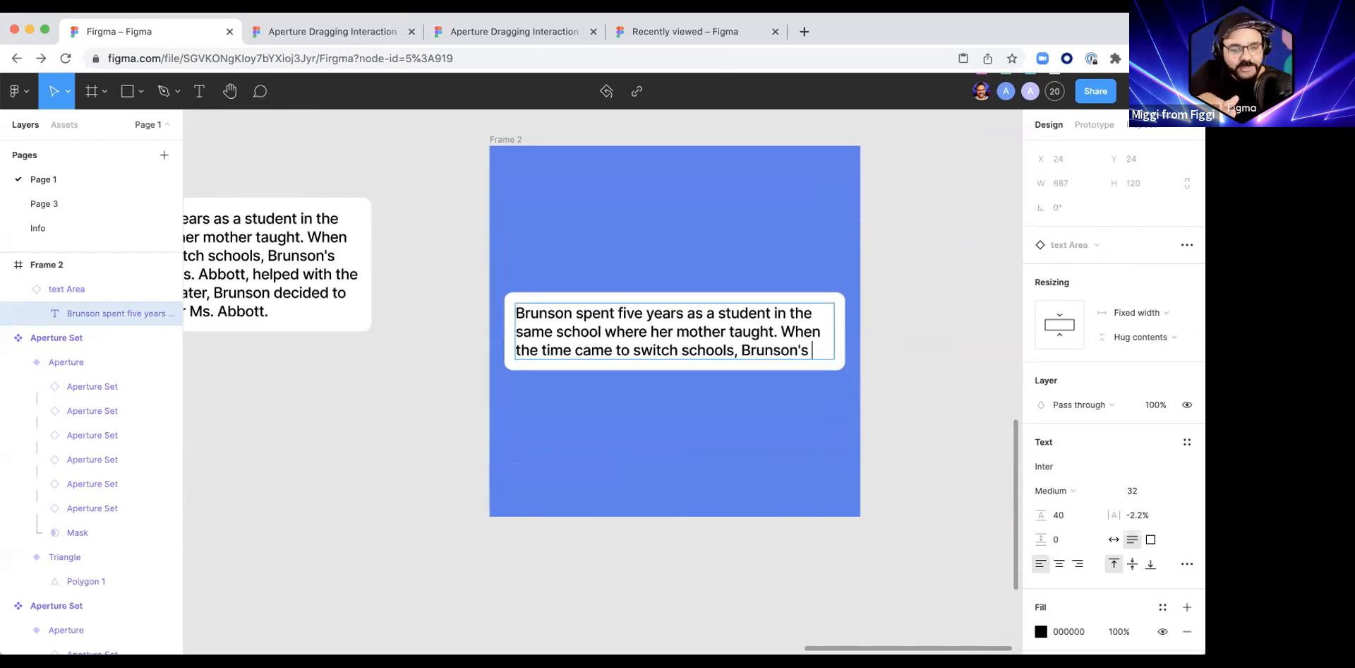
scroll(568, 334, up, 2)
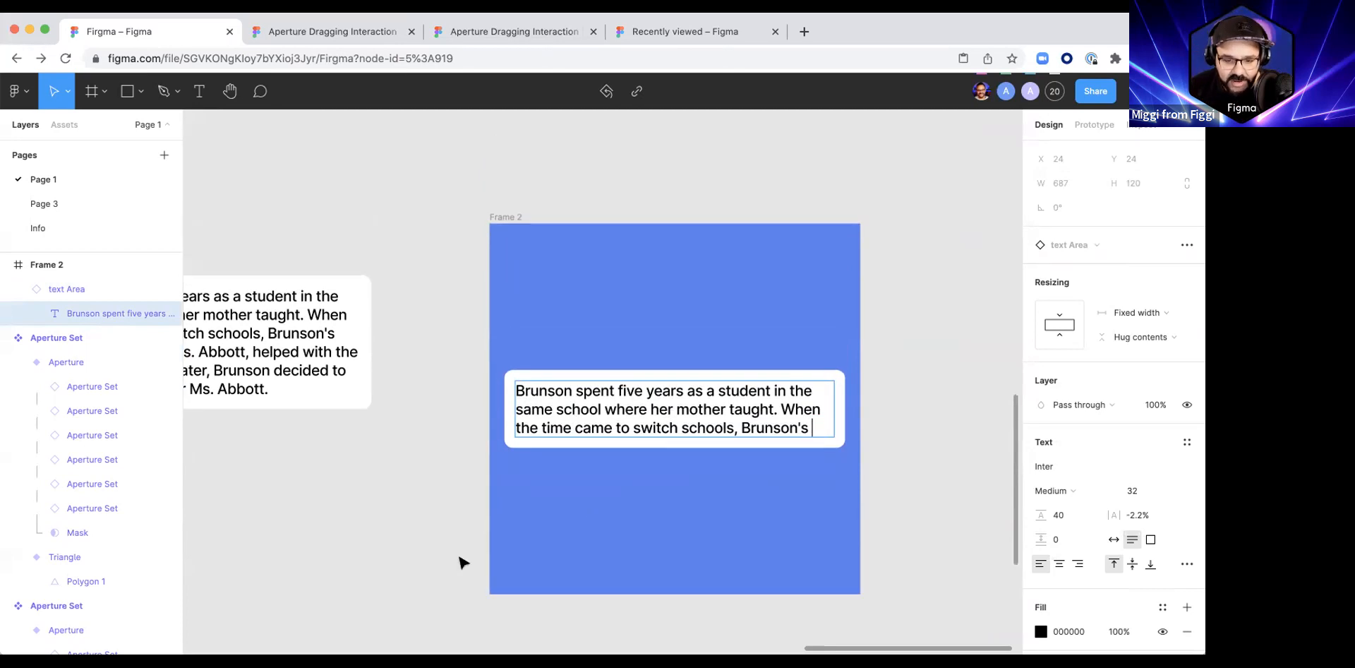
Step: Duplicate the text Area instance to the upper edge of the blue frame at about X 32, Y 17
click(461, 560)
drag(424, 571, 466, 510)
click(640, 369)
drag(690, 350, 681, 216)
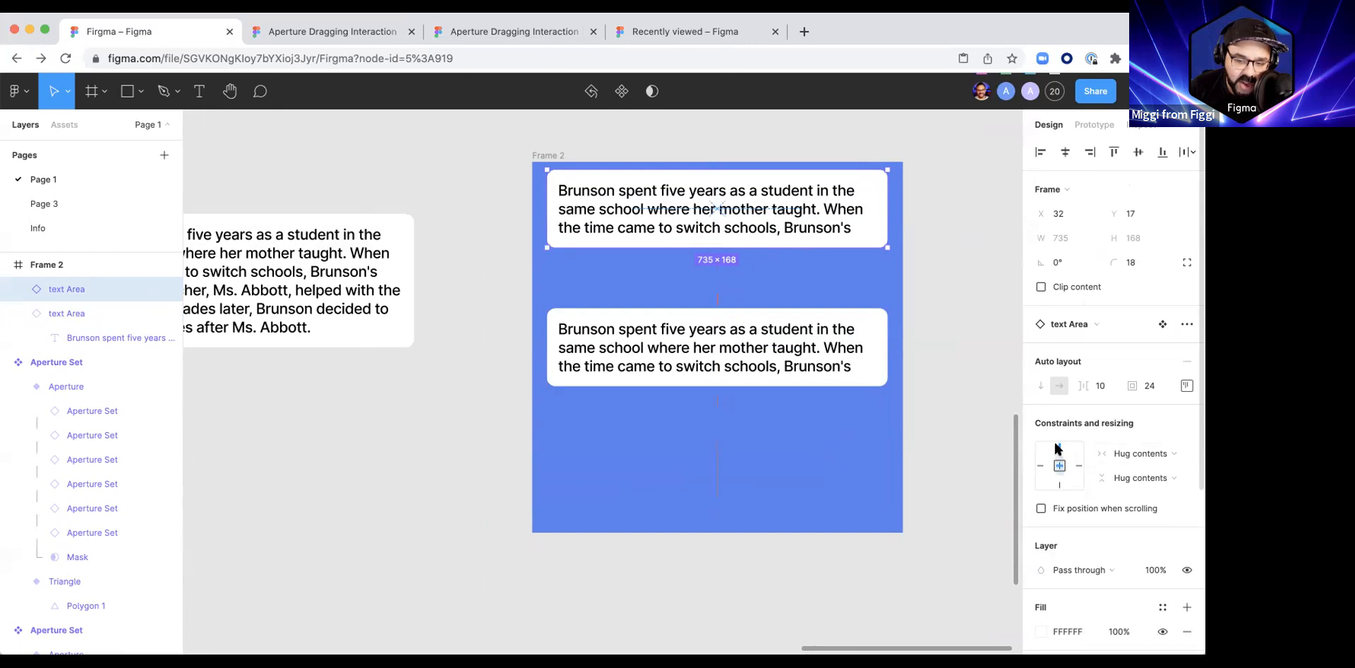
Step: Set the upper copy's vertical constraint to Top, keeping its horizontal constraint at Center
click(1164, 452)
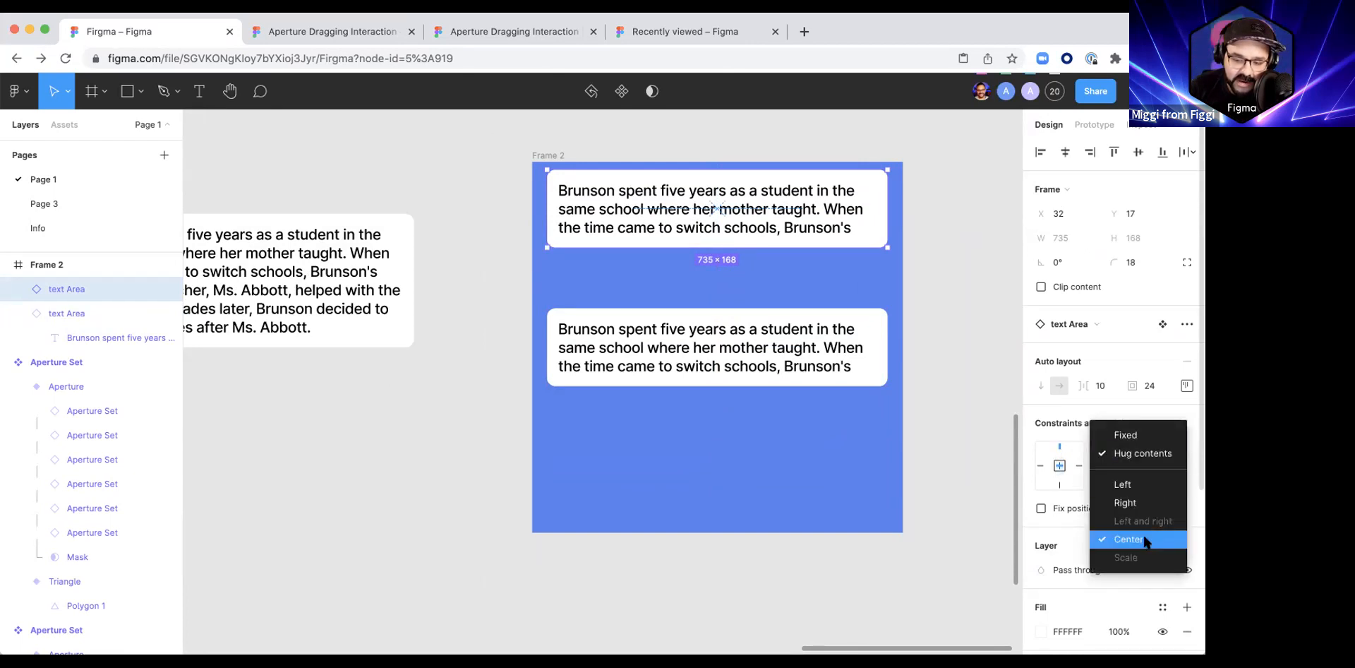
click(1164, 420)
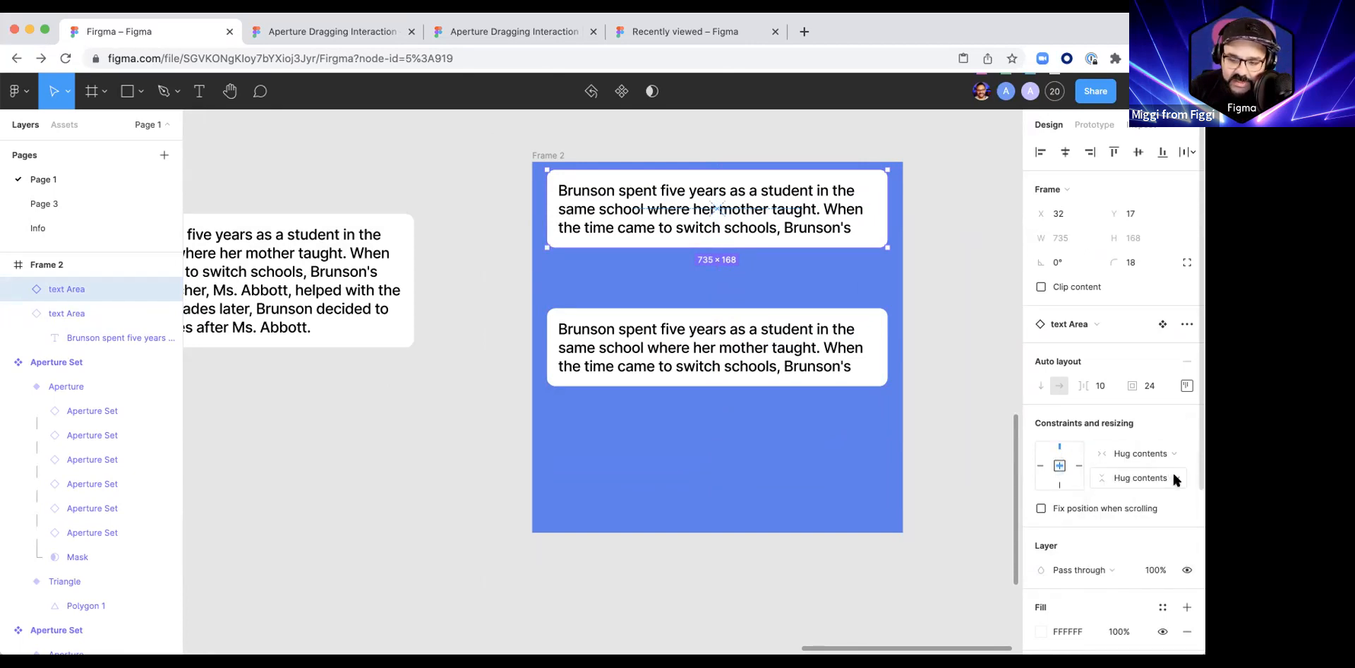
click(1175, 476)
click(711, 332)
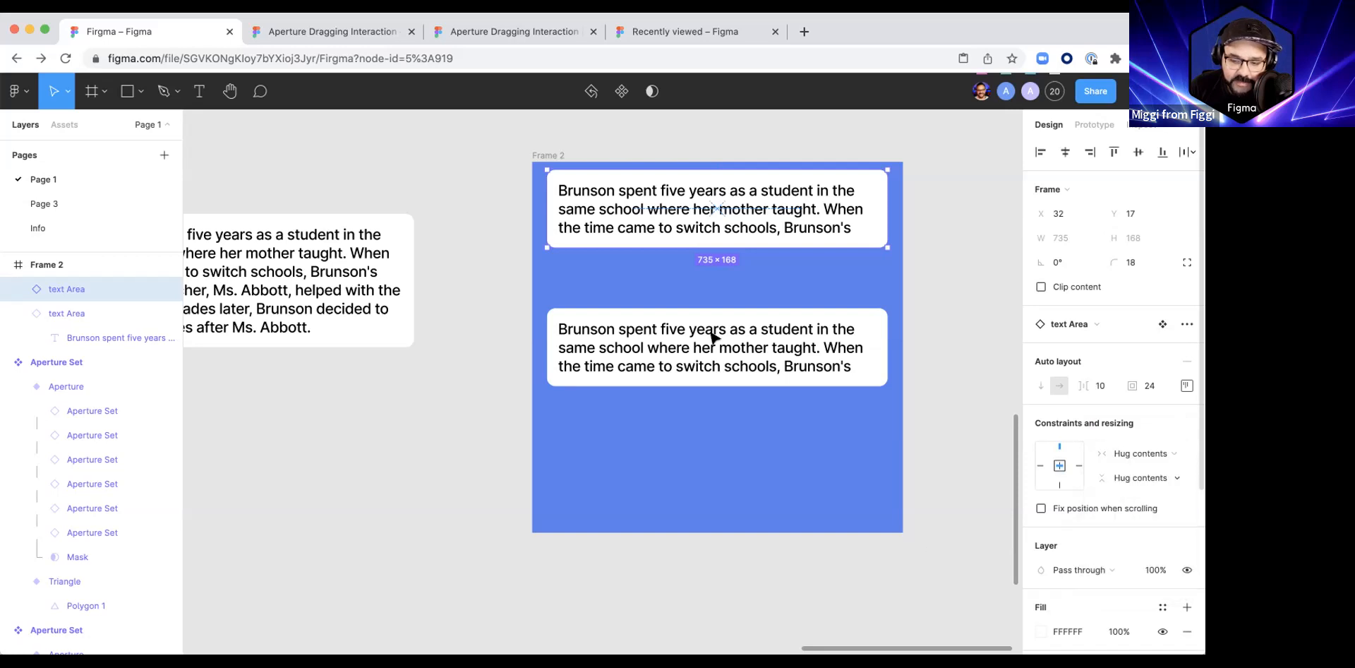
Step: Try adding the filler lines asdlkajdlkjaslkdjalskjd and 'asdlakjsdla to the upper instance's paragraph, and undo them
double_click(675, 228)
double_click(675, 228)
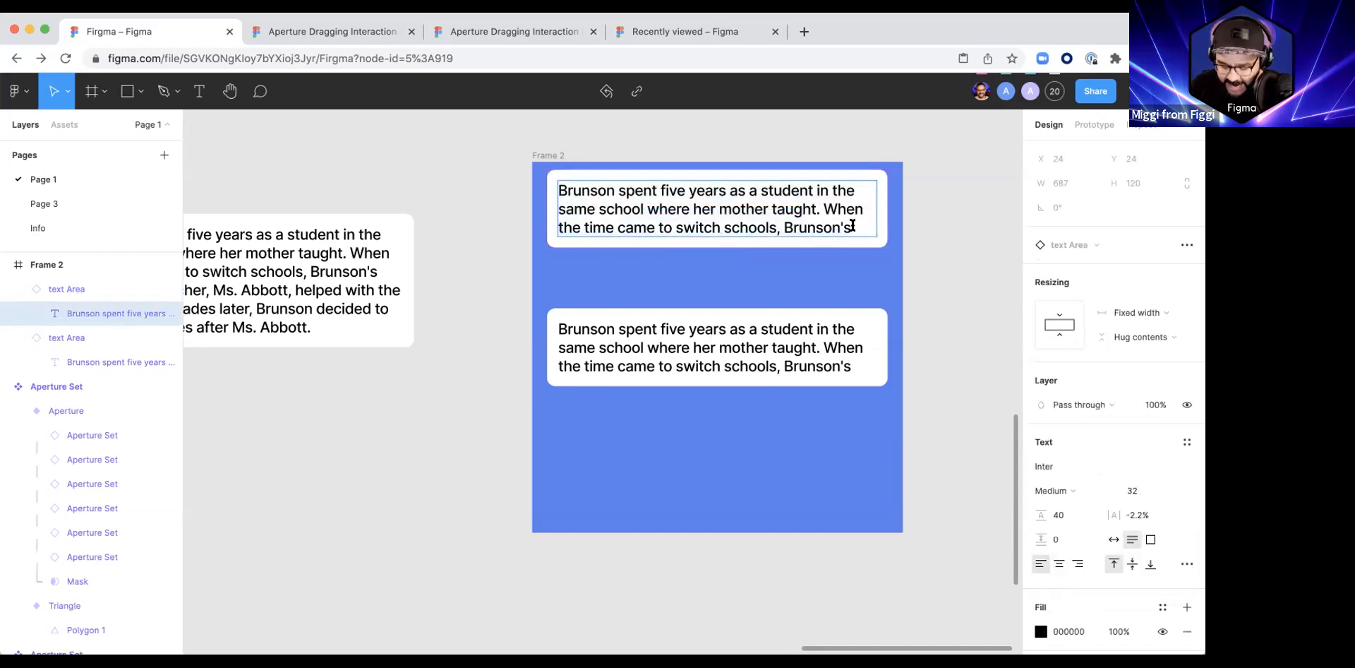
click(852, 225)
key(Return)
text(asdlkajdlkjaslkdjalskjd)
key(Return)
text('asdlakjsdla)
key(super+z)
key(super+z)
key(super+z)
key(super+z)
key(super+z)
key(super+z)
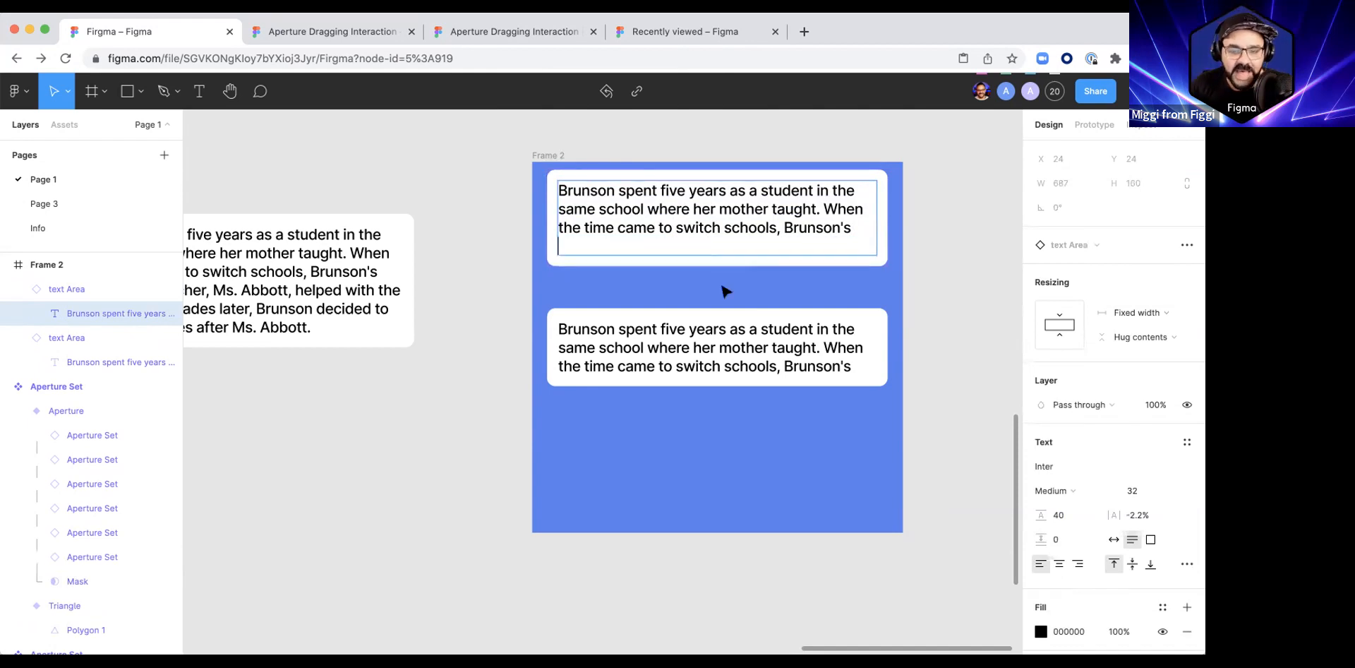
key(Escape)
Step: Duplicate the upper instance to the blue frame's lower edge at about X 32, Y 603, and set its vertical constraint to Bottom
drag(641, 191, 628, 470)
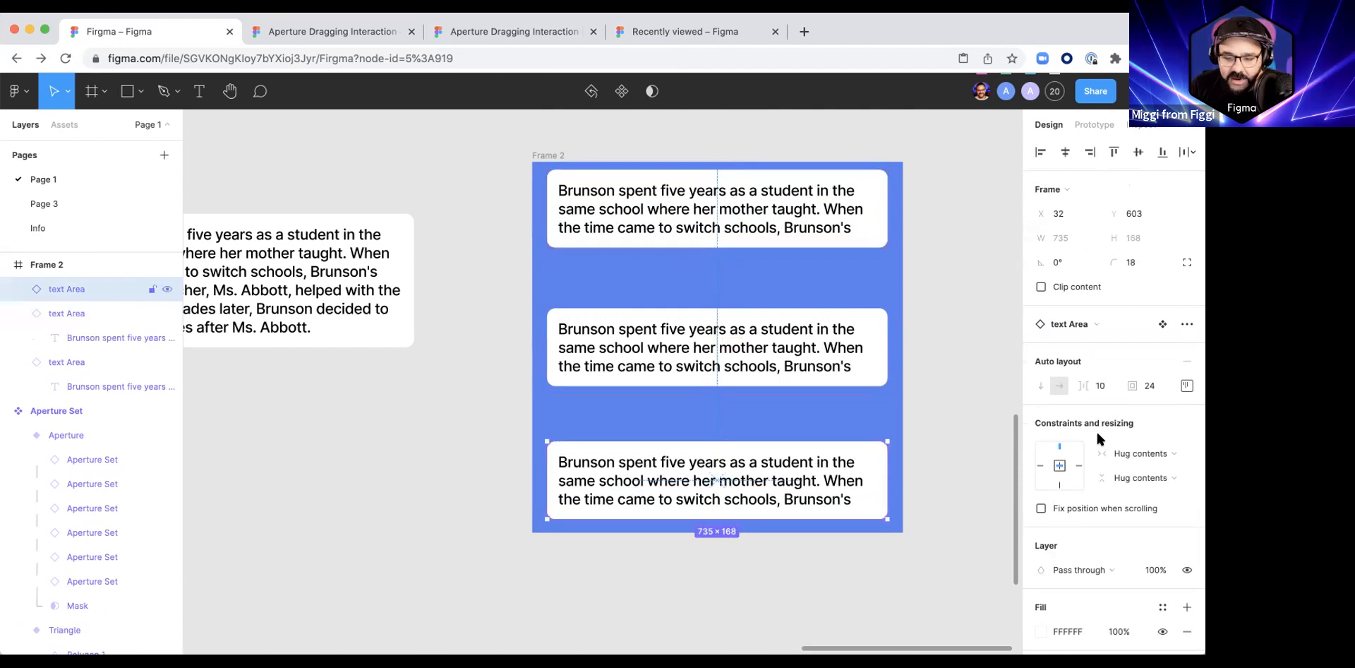
click(1180, 383)
click(1171, 371)
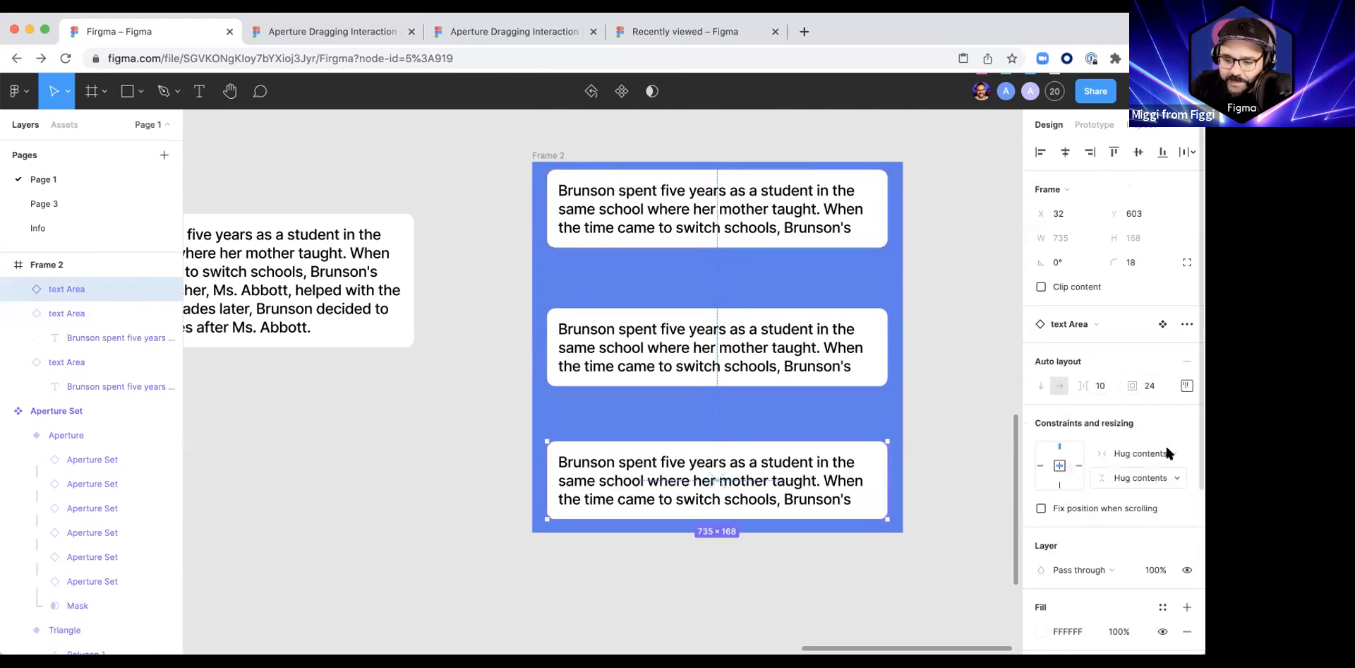
click(1170, 480)
click(1139, 526)
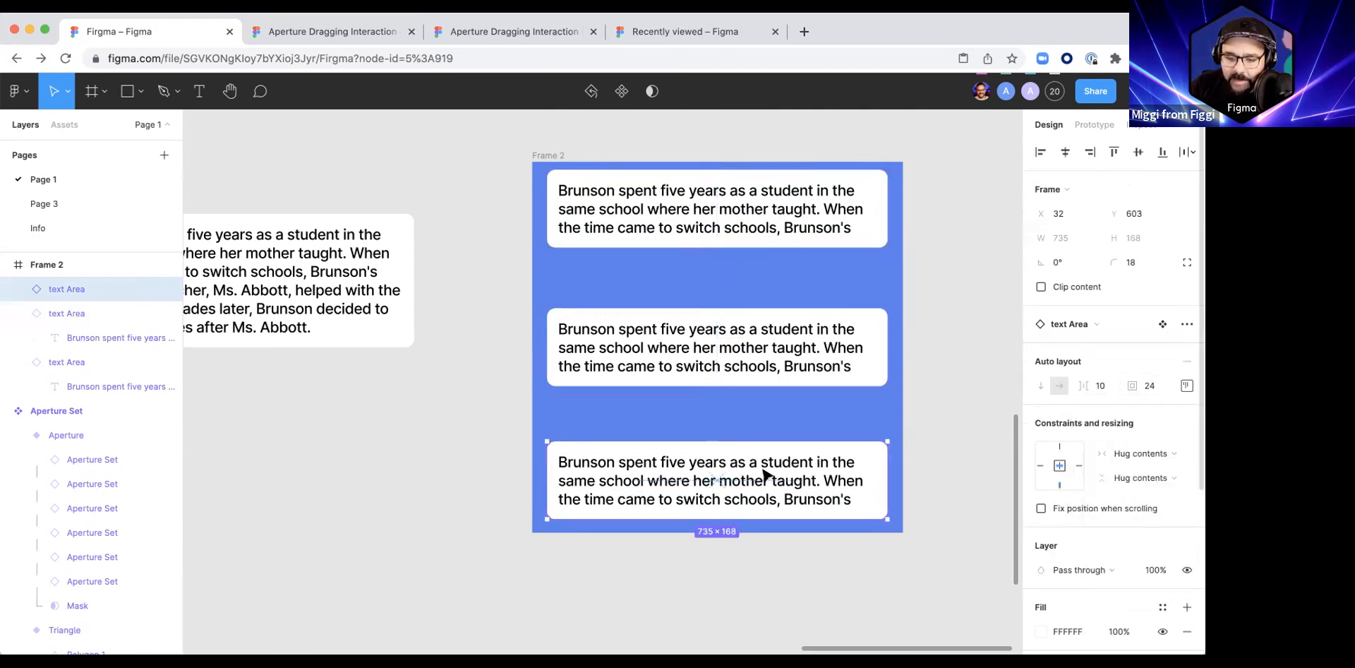
Step: Try adding the filler lines asdmaslkdjalsd and asdlkasd.,j to the lowest instance's paragraph, and delete them again
double_click(762, 467)
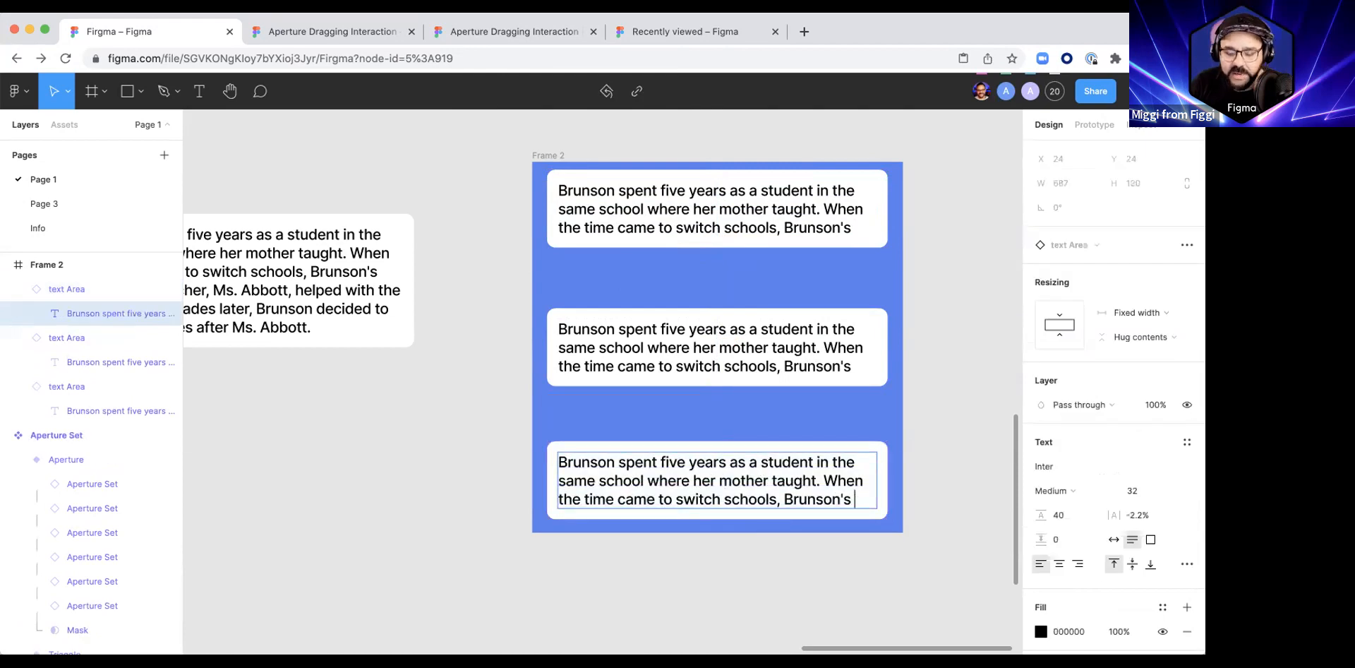
text(asdmaslkdjalsd)
key(Return)
text(asdlkasd.,j)
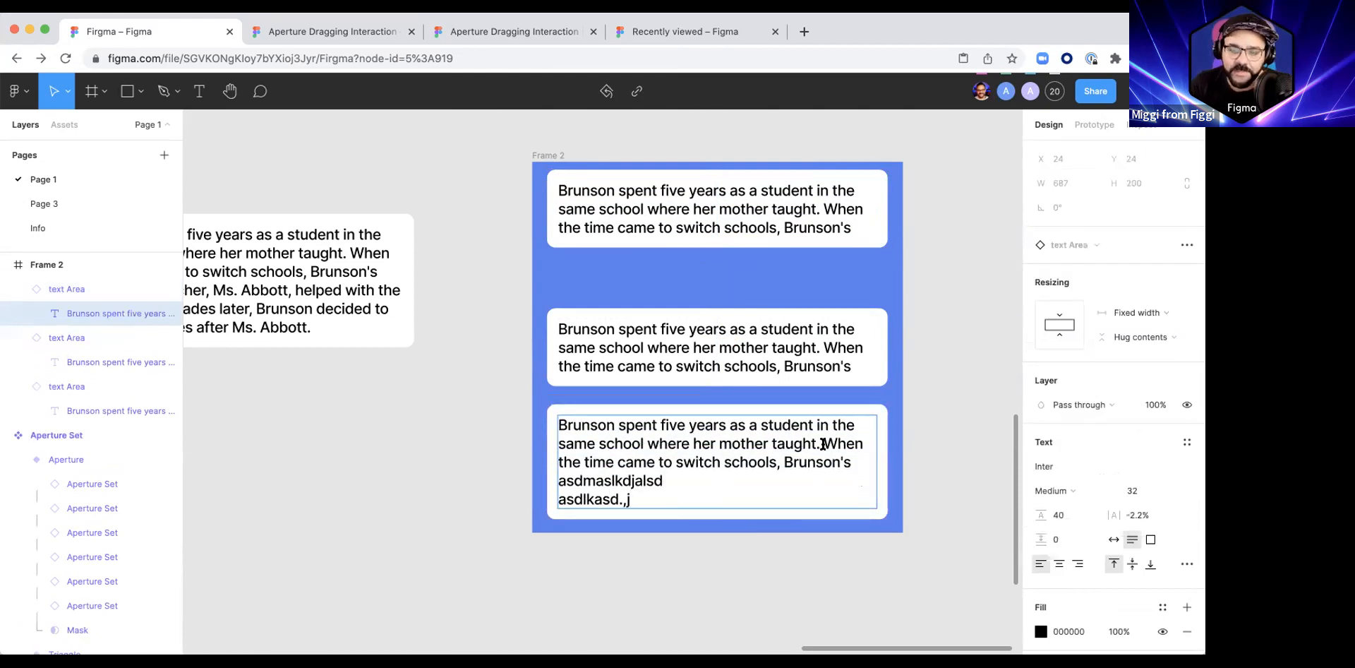
key(BackSpace)
key(BackSpace)
key(BackSpace)
key(BackSpace)
key(BackSpace)
key(BackSpace)
key(BackSpace)
key(BackSpace)
key(BackSpace)
key(BackSpace)
key(BackSpace)
key(BackSpace)
key(BackSpace)
key(BackSpace)
key(BackSpace)
key(BackSpace)
key(BackSpace)
key(BackSpace)
key(BackSpace)
key(BackSpace)
key(Escape)
Step: Stretch the blue frame downward to a height of about 1308 to test the three instances' constraints
scroll(759, 568, down, 5)
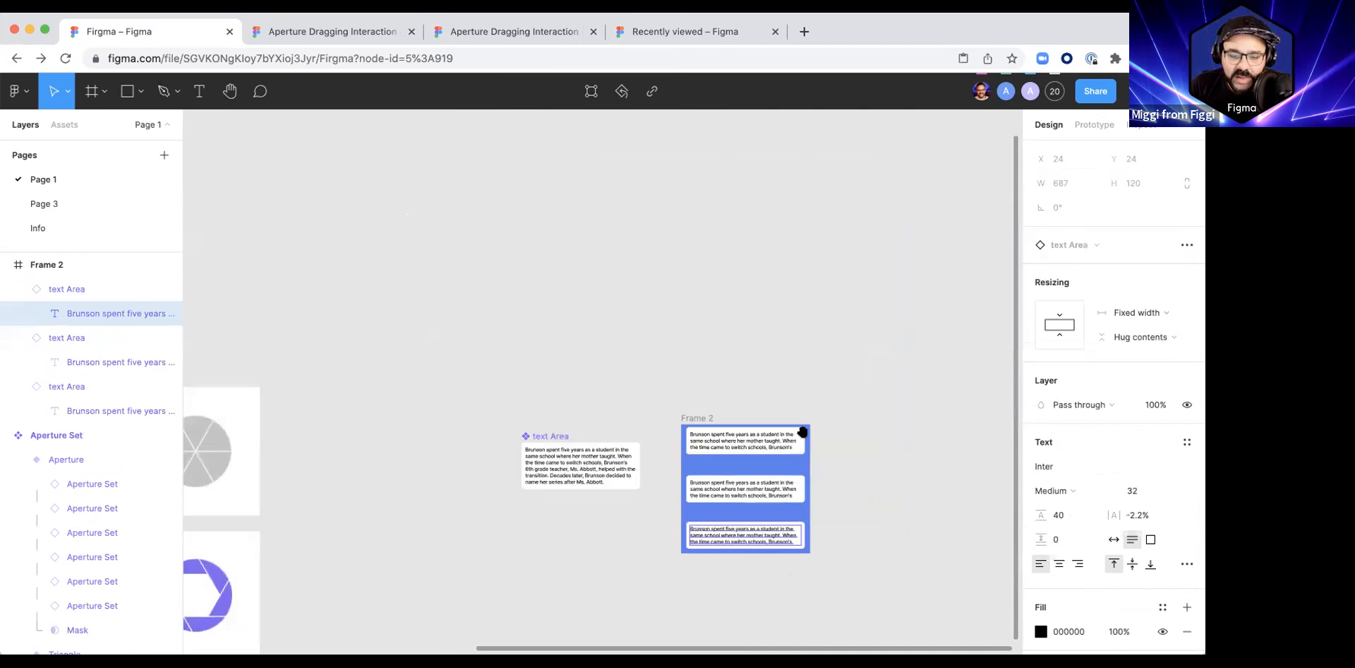
drag(803, 432, 638, 249)
scroll(618, 290, up, 5)
scroll(589, 276, down, 2)
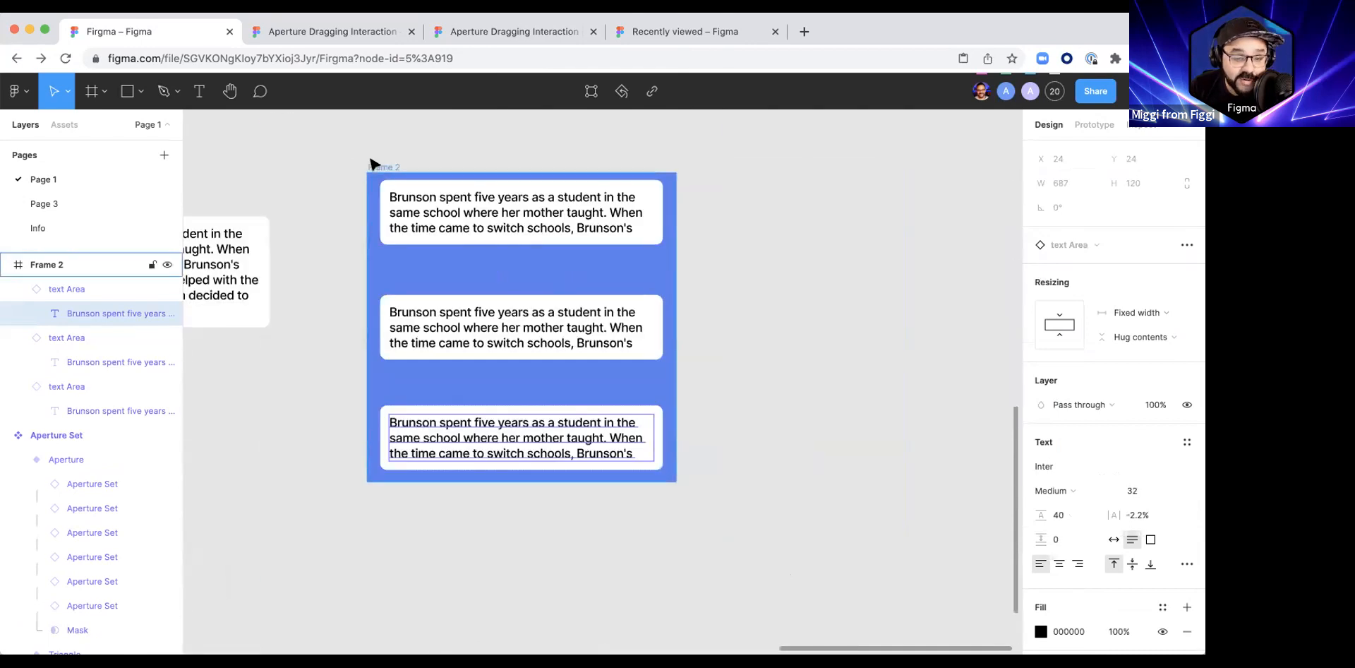
click(370, 164)
scroll(564, 511, down, 3)
drag(568, 511, 601, 583)
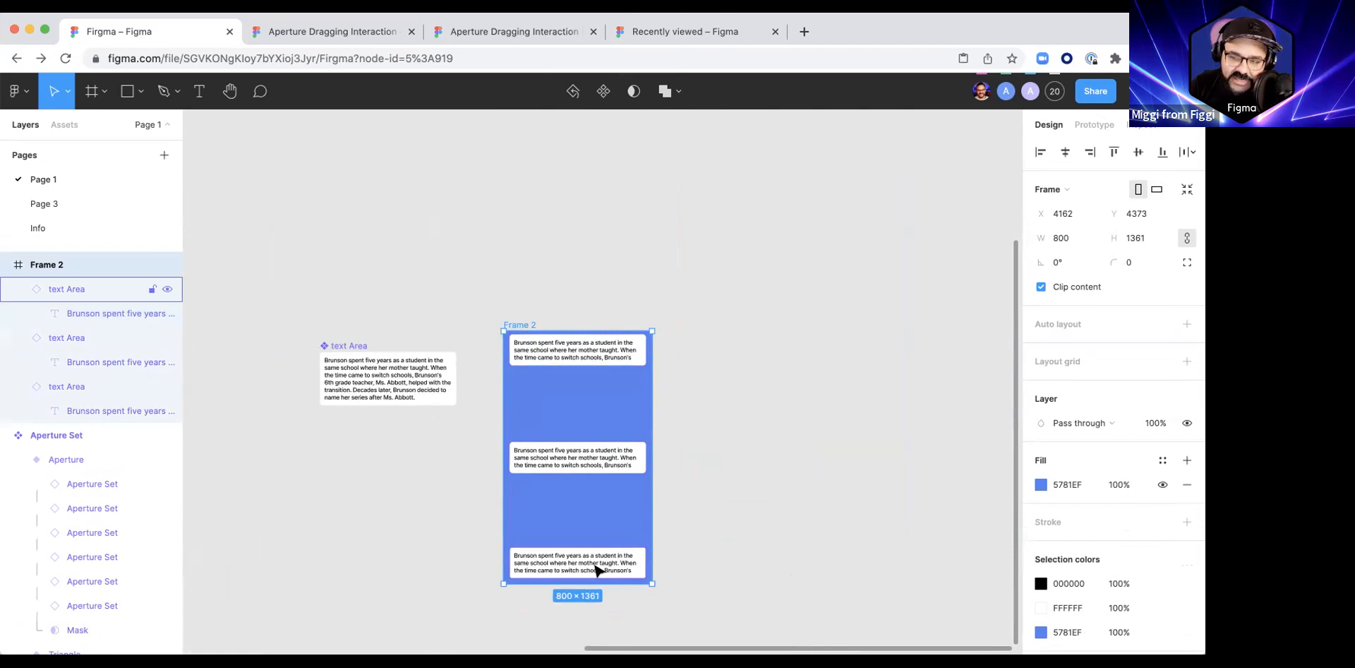
drag(584, 583, 546, 597)
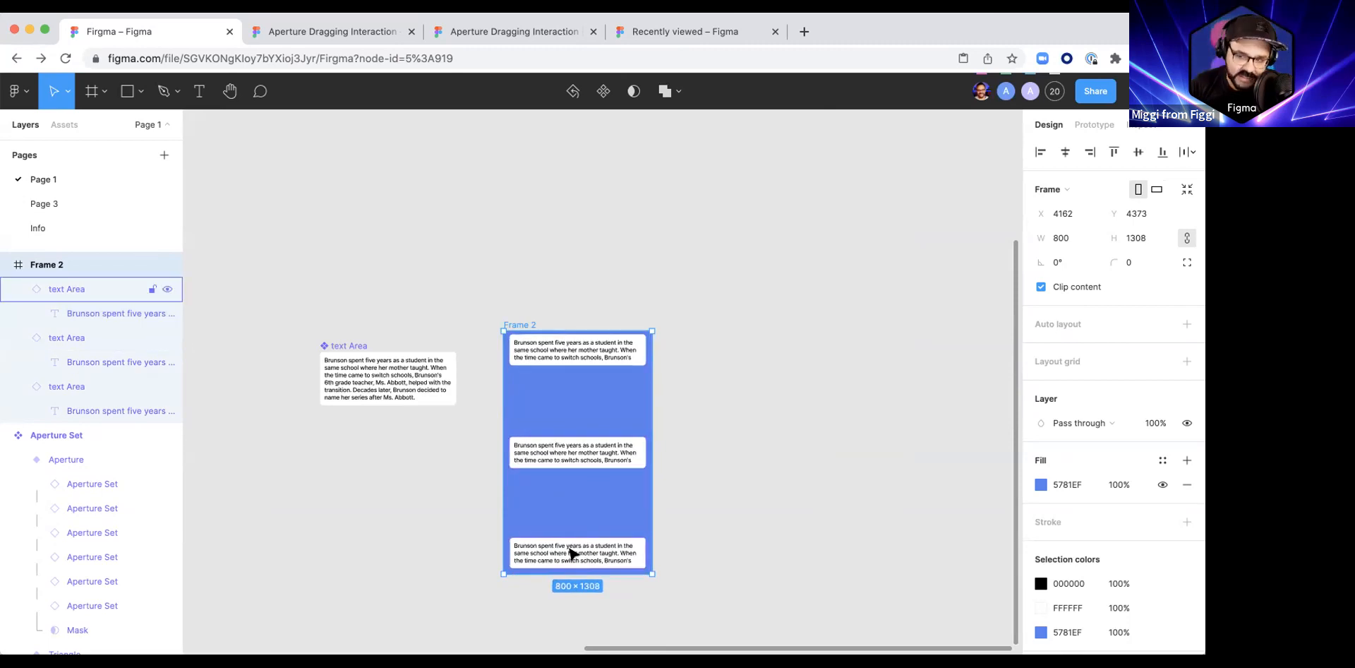
mouse_move(652, 505)
mouse_down()
mouse_move(777, 506)
mouse_move(648, 505)
mouse_move(826, 489)
mouse_move(633, 475)
mouse_move(804, 535)
mouse_move(652, 502)
mouse_up()
drag(797, 485, 806, 494)
key(super+z)
Step: Set the upper text area instance's horizontal resizing to Fixed
click(603, 352)
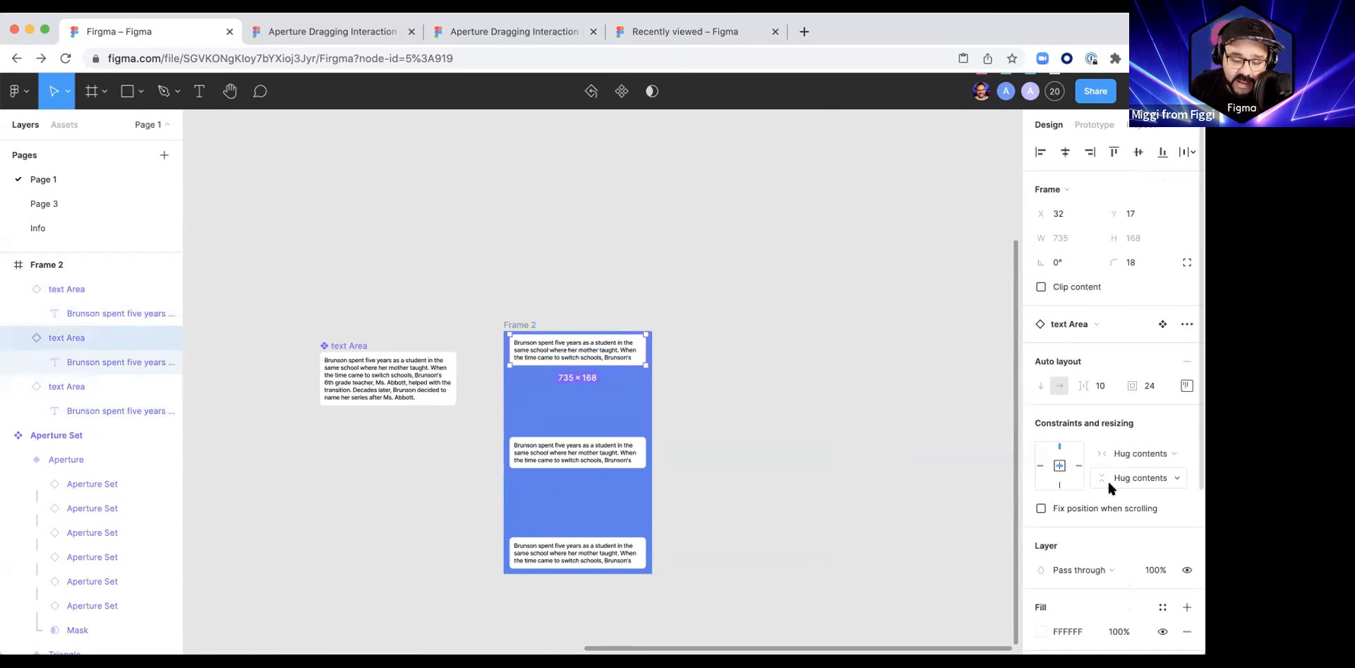
click(769, 390)
scroll(748, 385, up, 5)
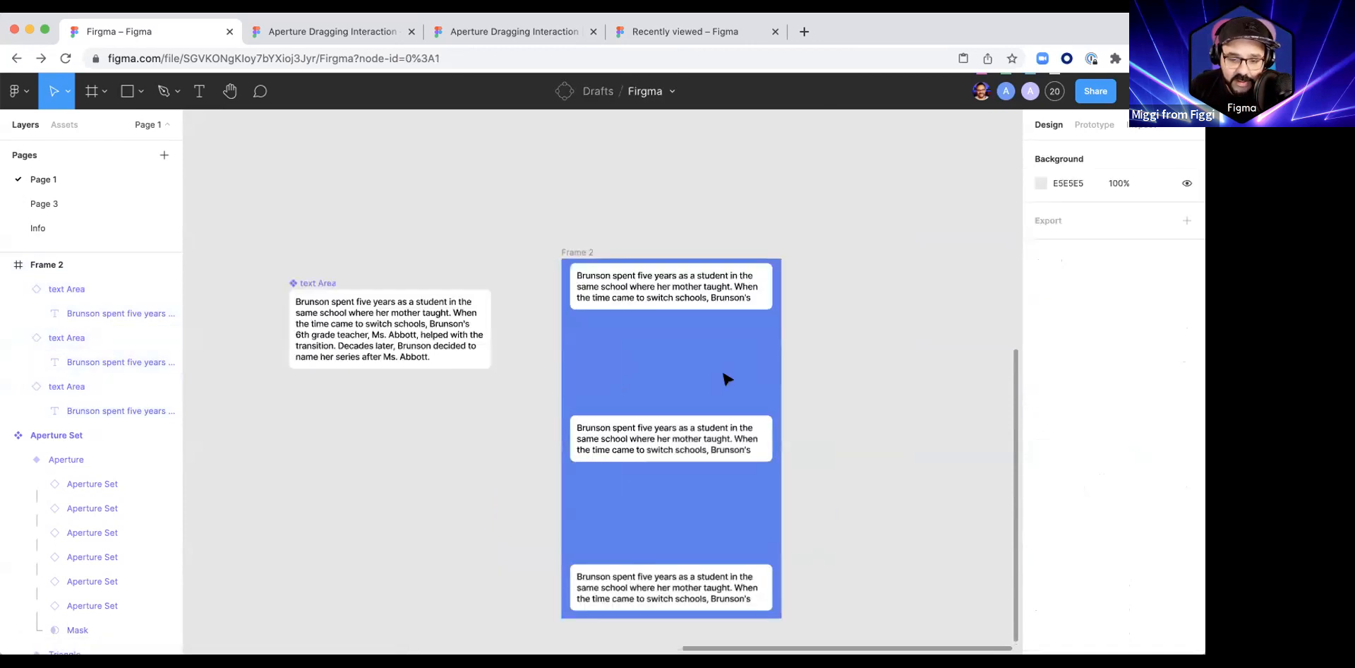
click(715, 282)
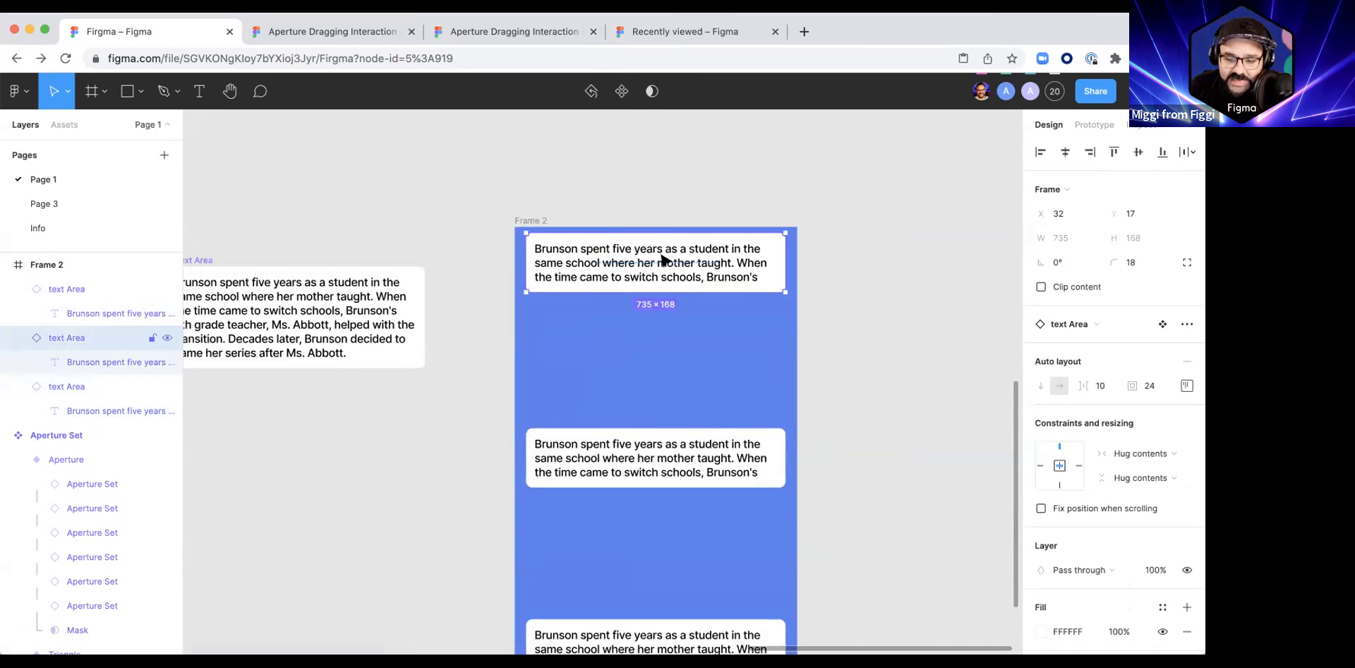
click(1176, 477)
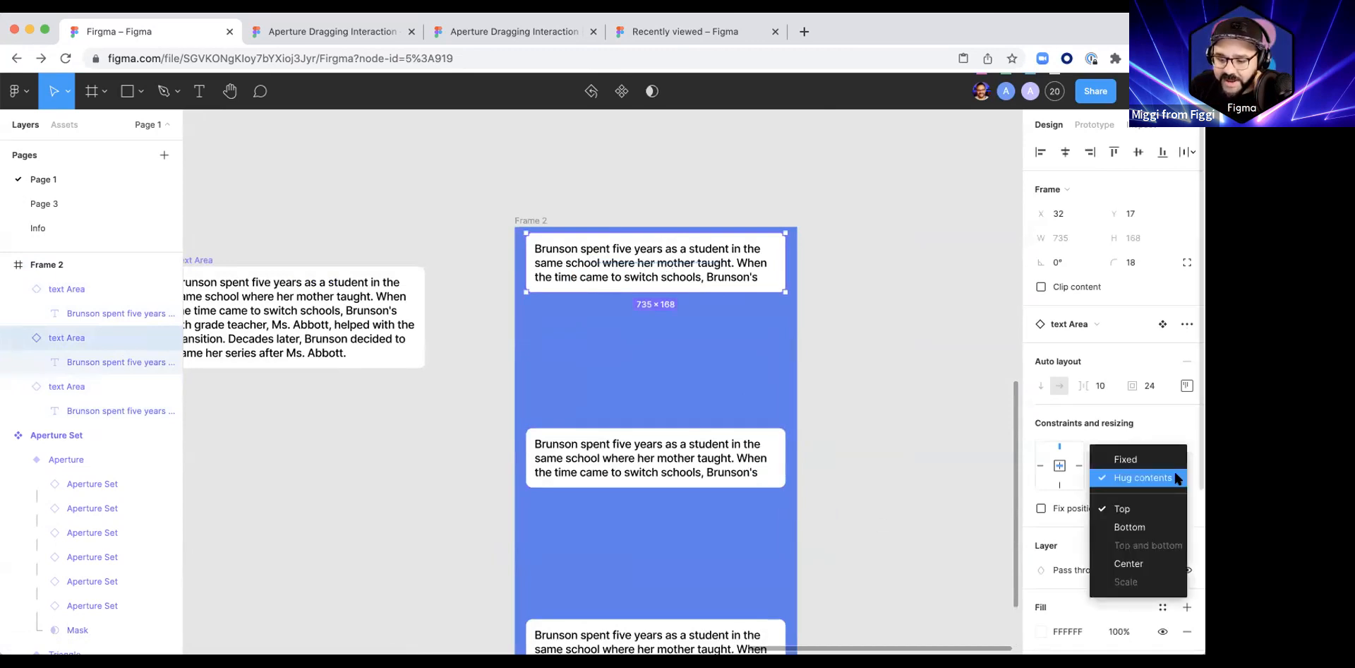
click(1177, 478)
click(1175, 458)
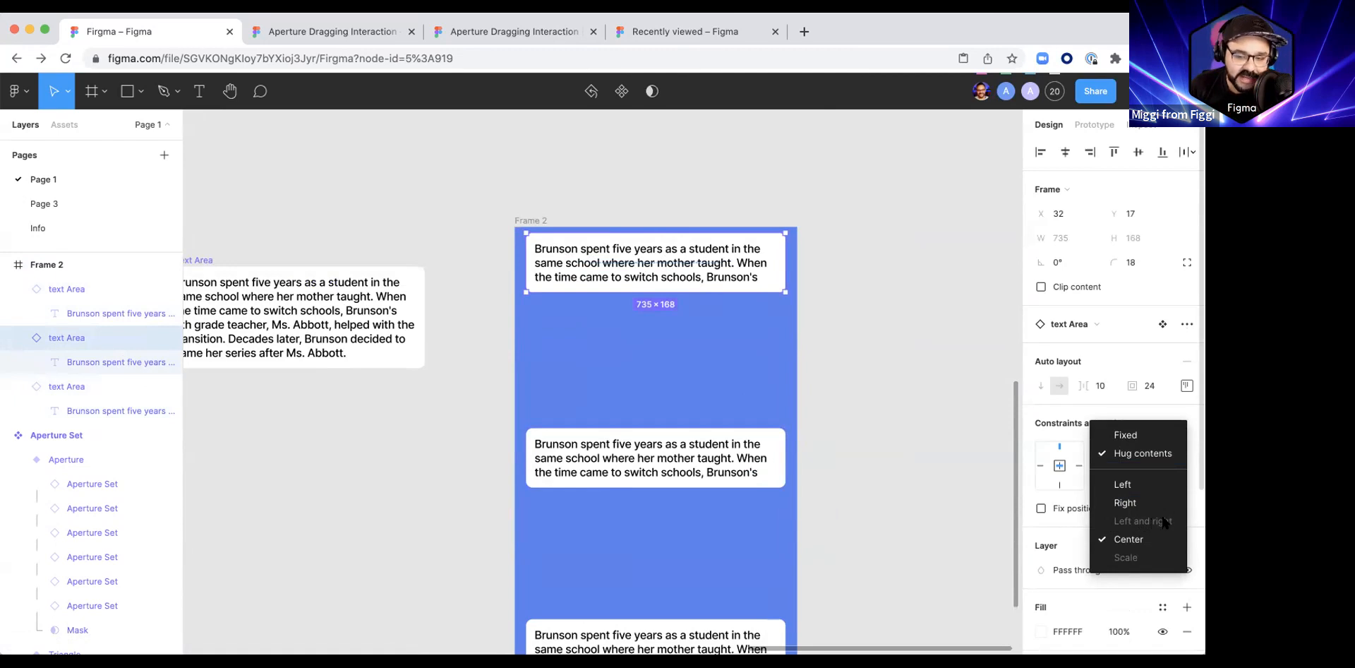
click(872, 361)
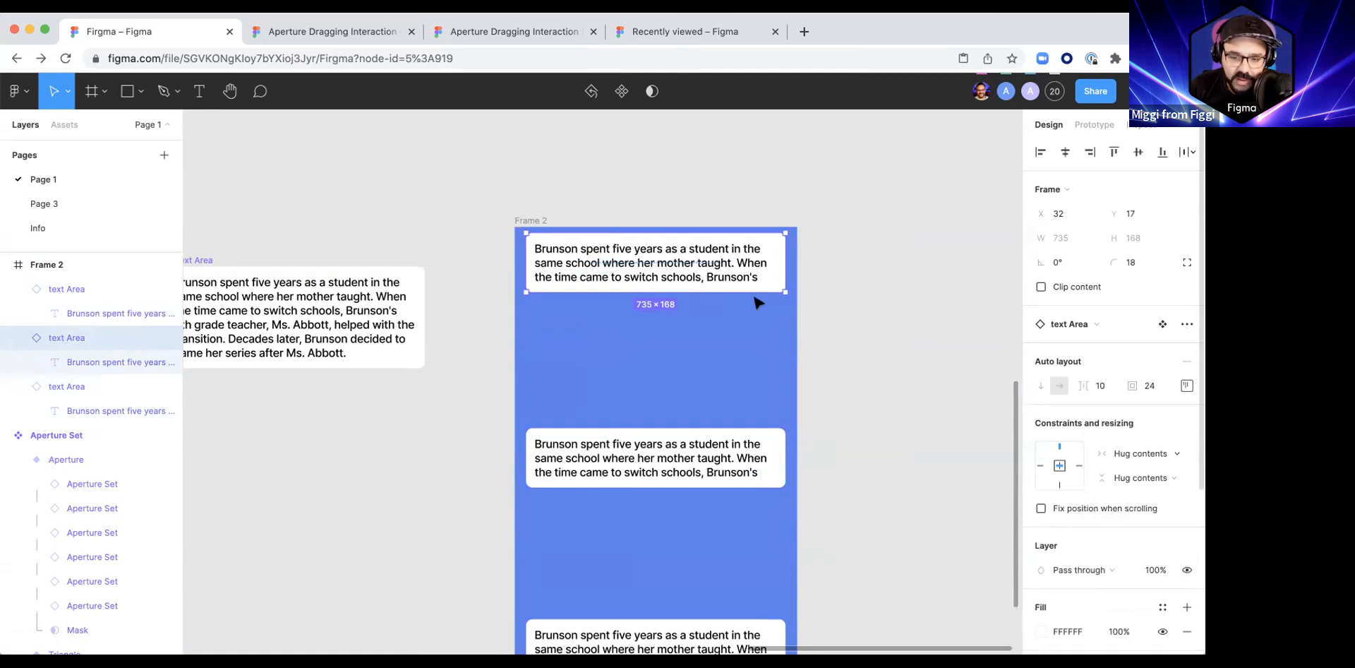
click(1154, 453)
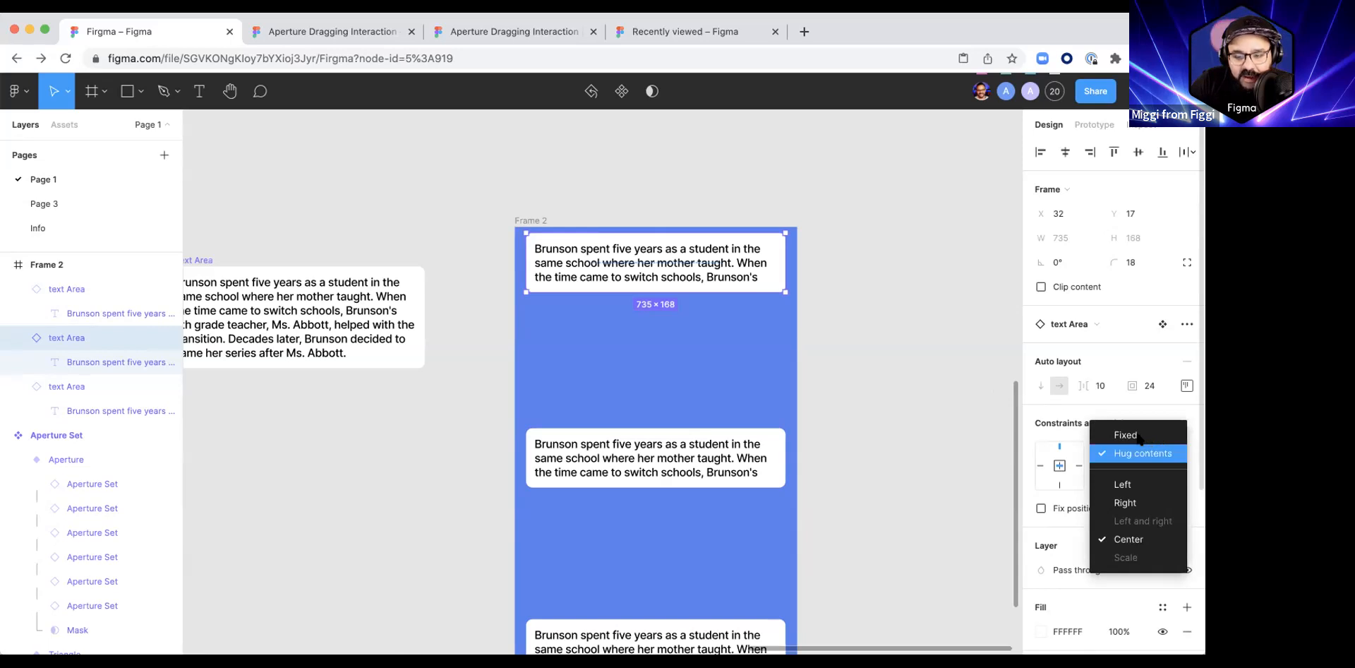
click(1136, 433)
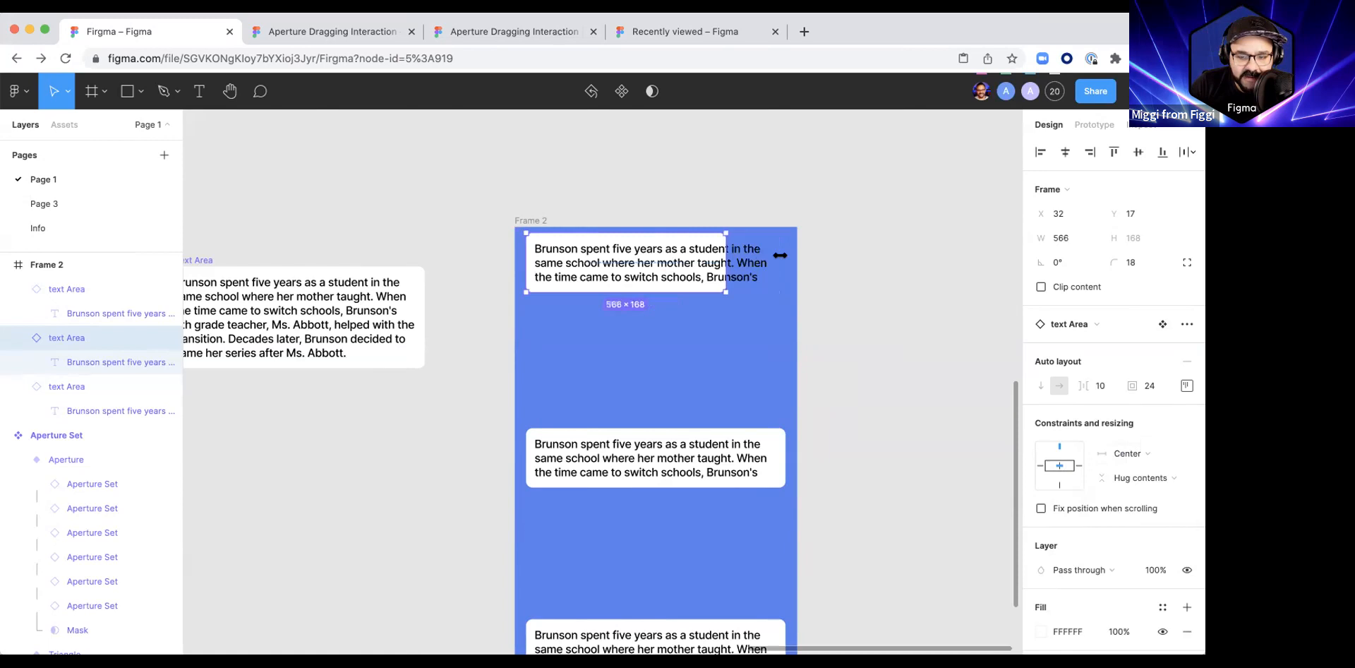
Step: Set the horizontal resizing of the paragraph inside the upper instance to Fill container
click(679, 280)
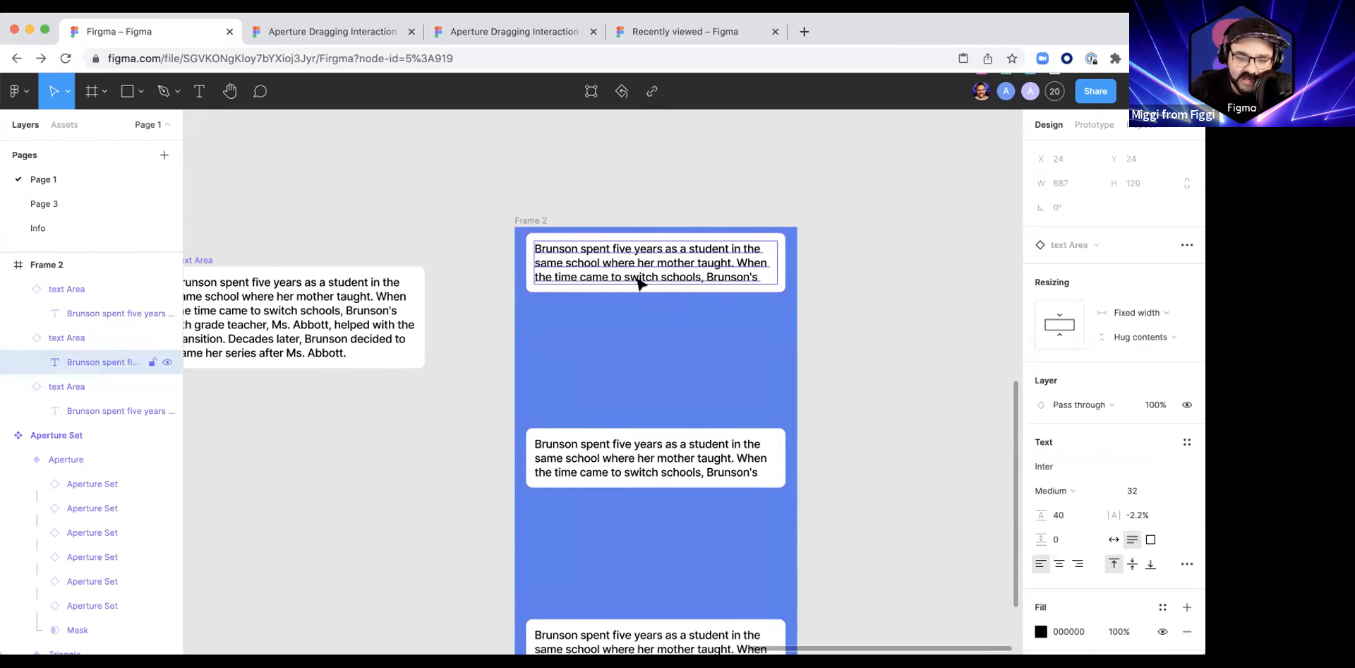
click(1136, 312)
click(1141, 349)
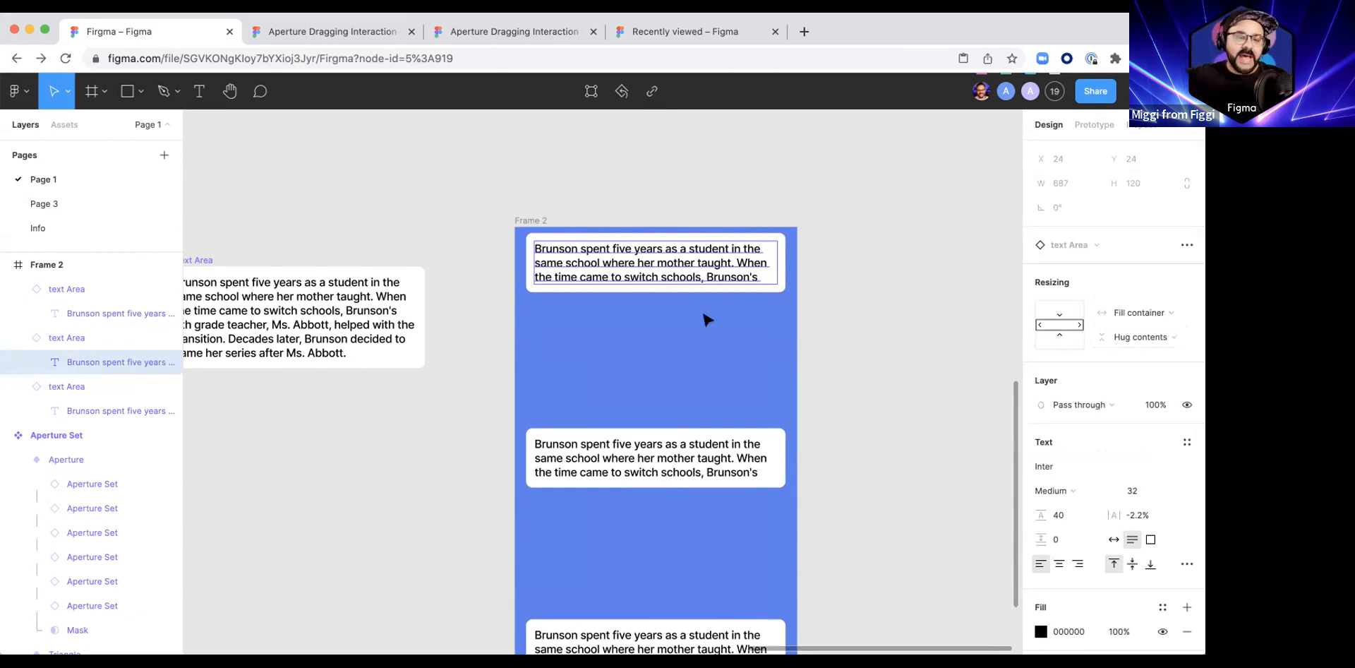
Step: Try widening the blue frame by its side edge, and undo the resize
click(535, 220)
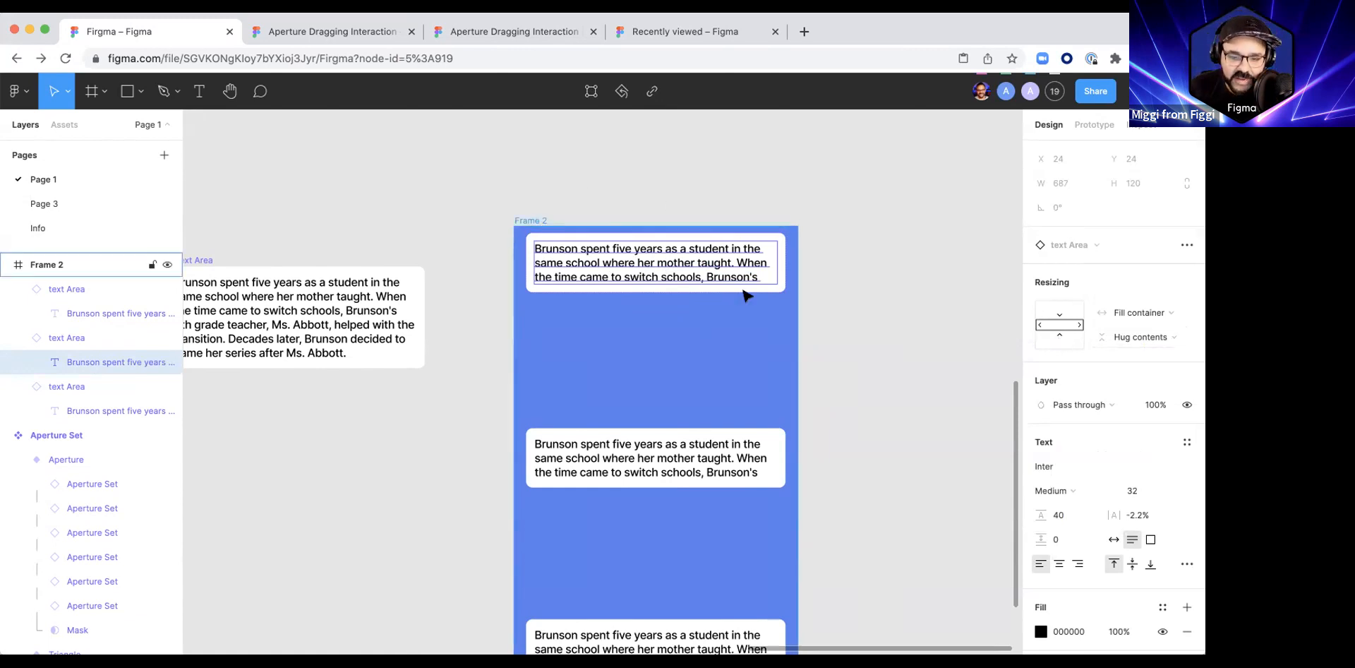
drag(800, 316, 892, 320)
key(super+z)
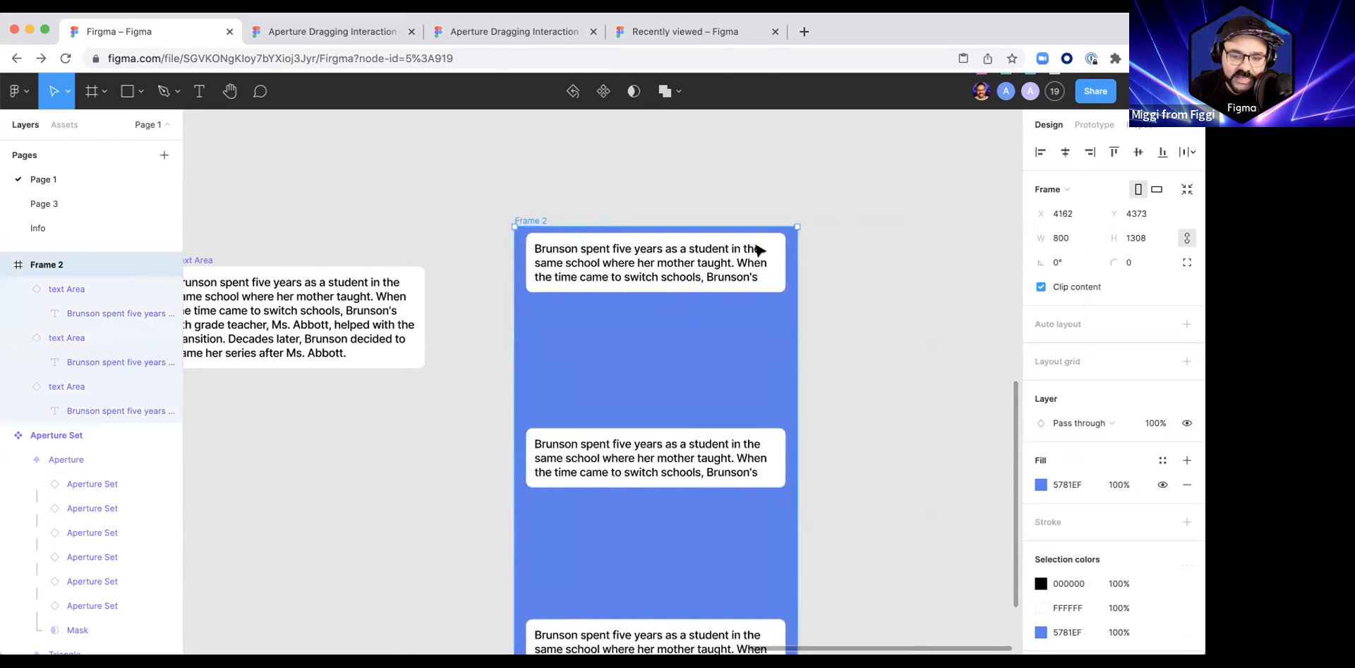
Step: Set the upper instance's horizontal constraint to Left and right
click(737, 265)
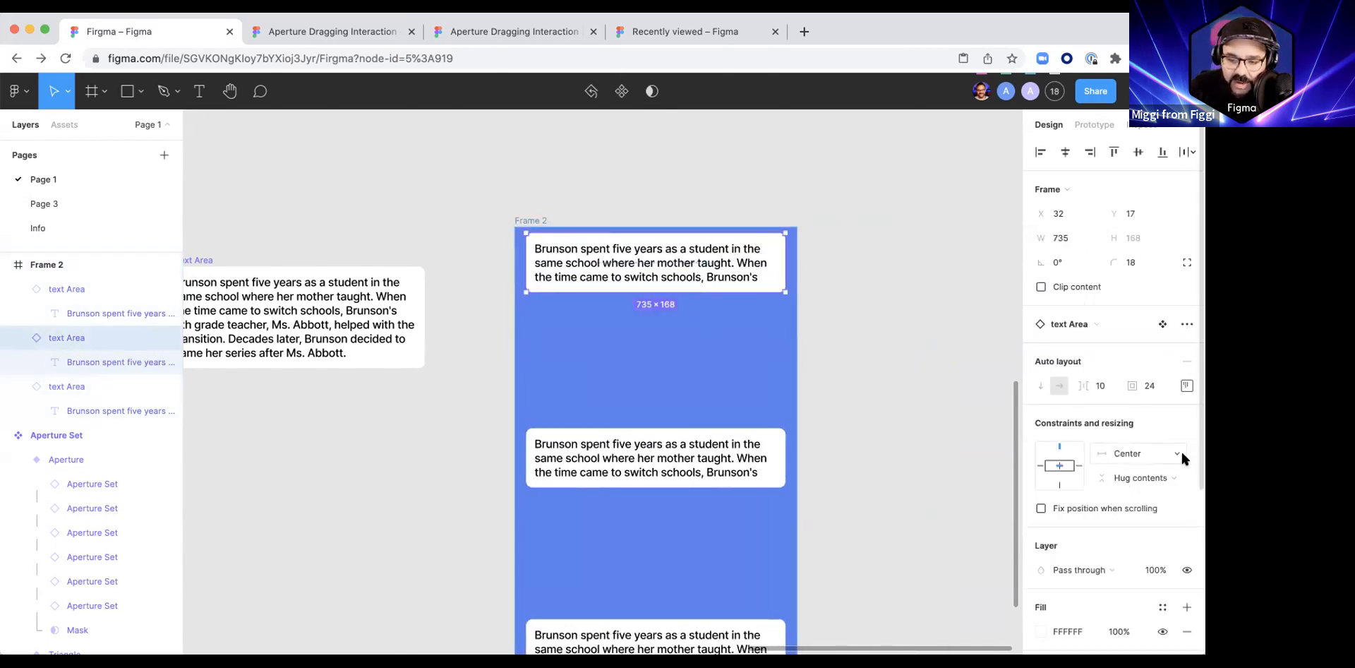
click(1175, 477)
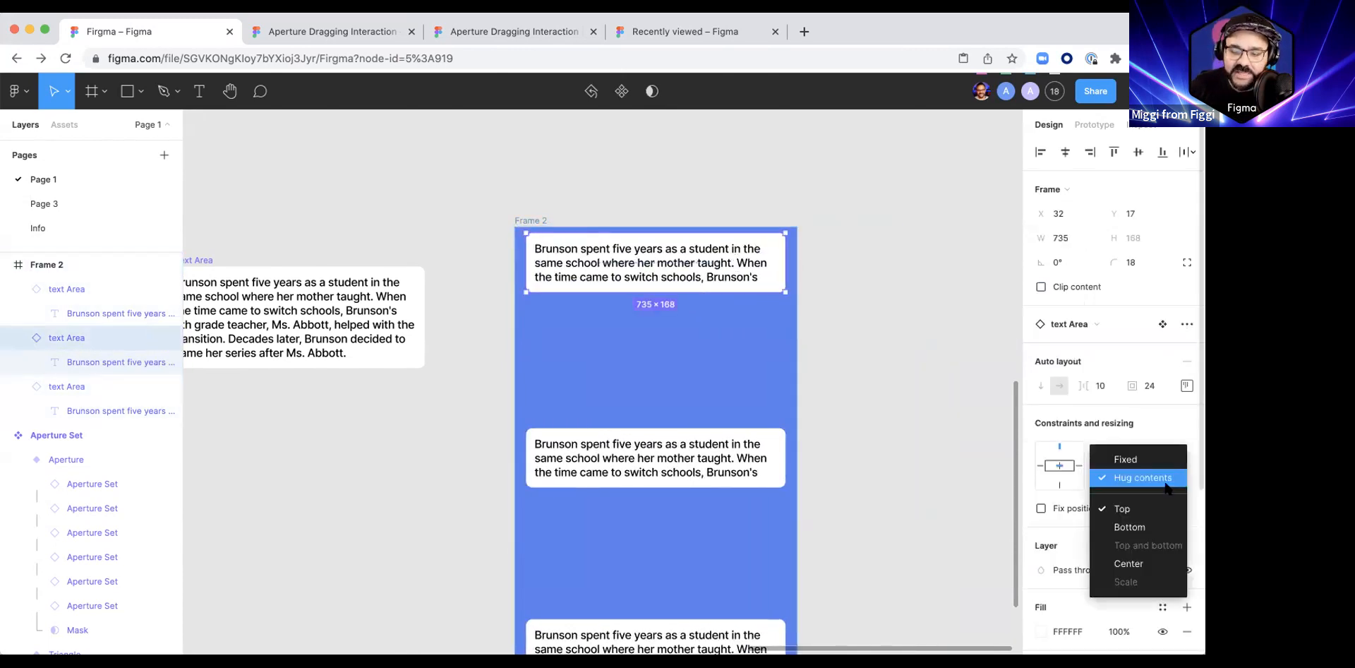
click(1172, 433)
click(1165, 449)
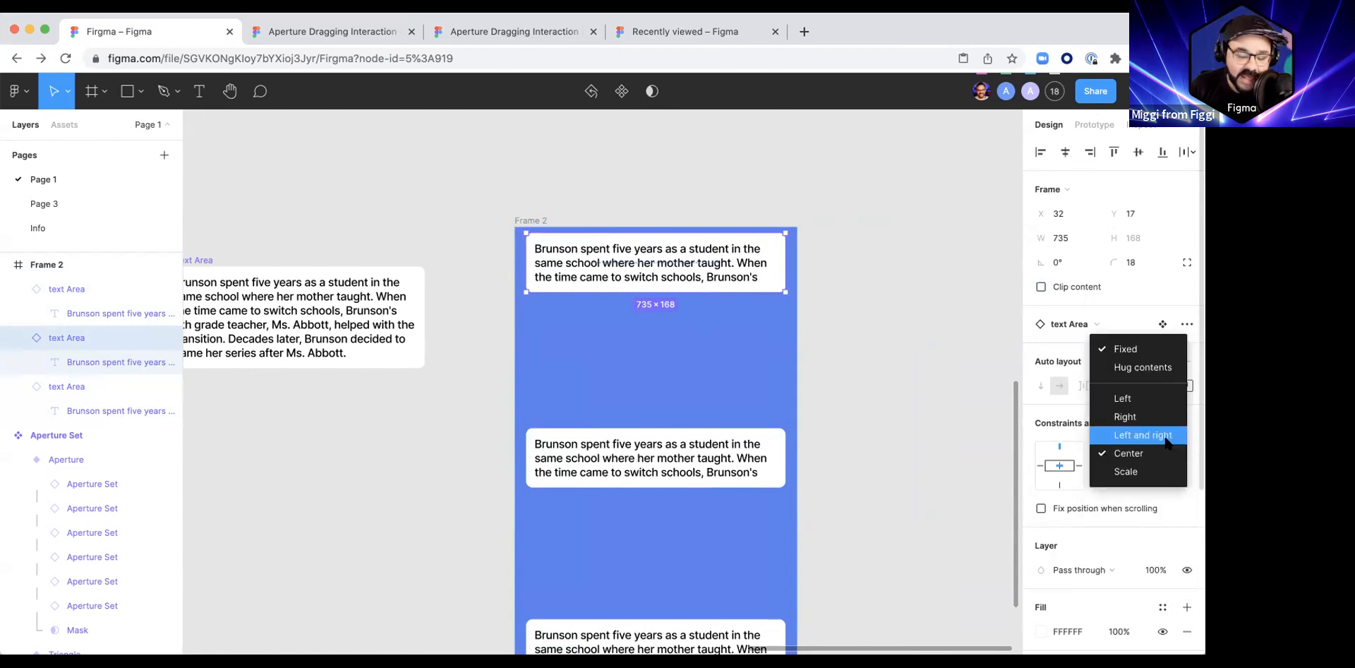
click(1162, 436)
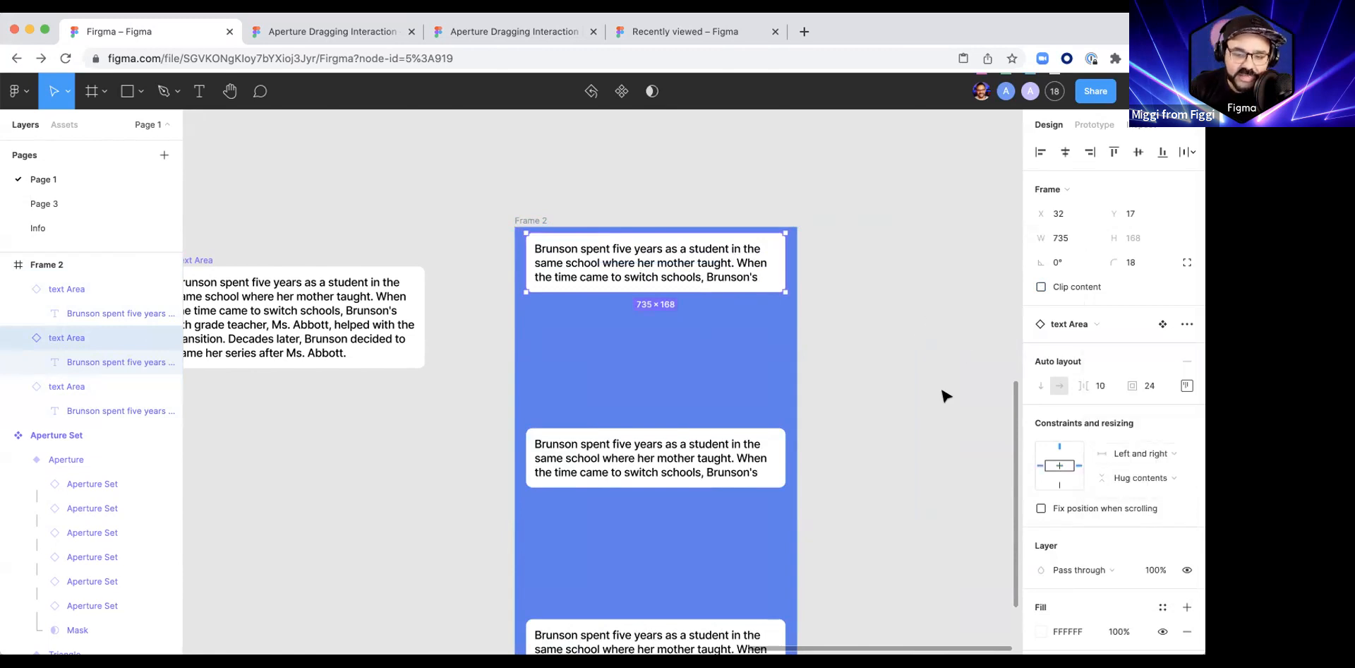
Step: Stretch the blue frame sideways to a width of about 1340 to test the upper instance's constraint
scroll(941, 393, down, 3)
click(839, 367)
drag(845, 379, 907, 386)
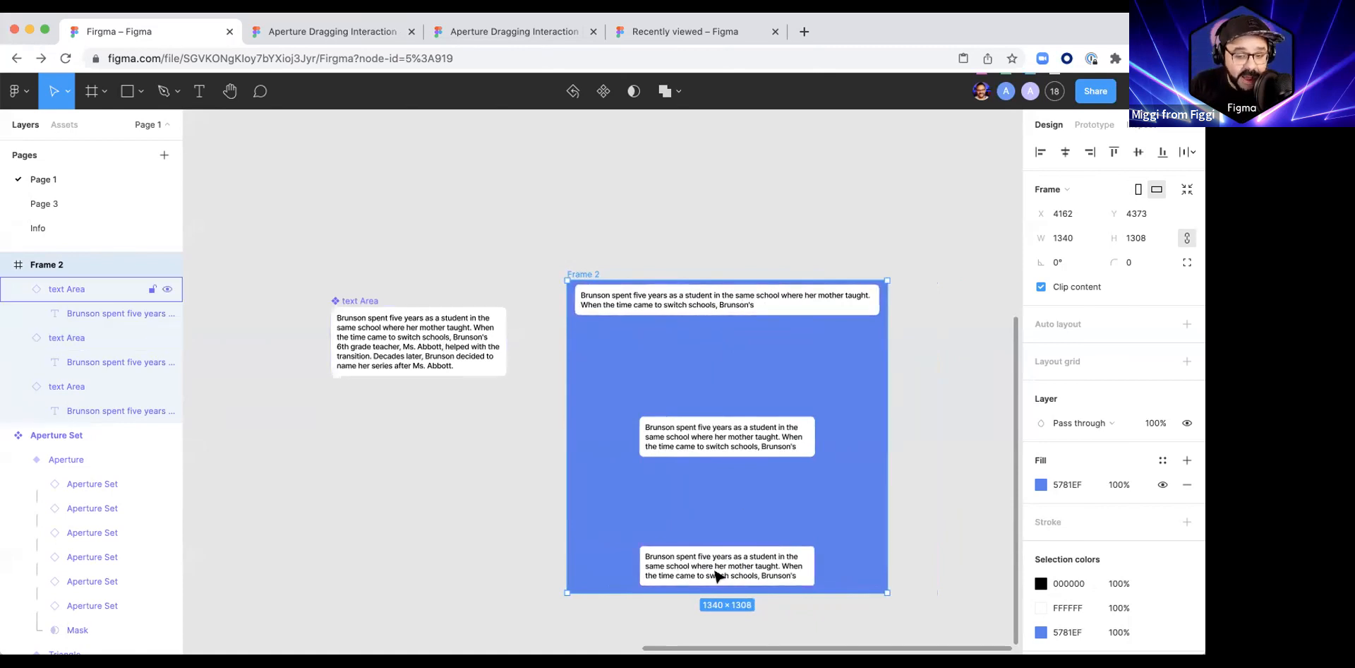
Step: Try recoloring the main text area component's paragraph to red FF5656, and undo the color change
double_click(426, 337)
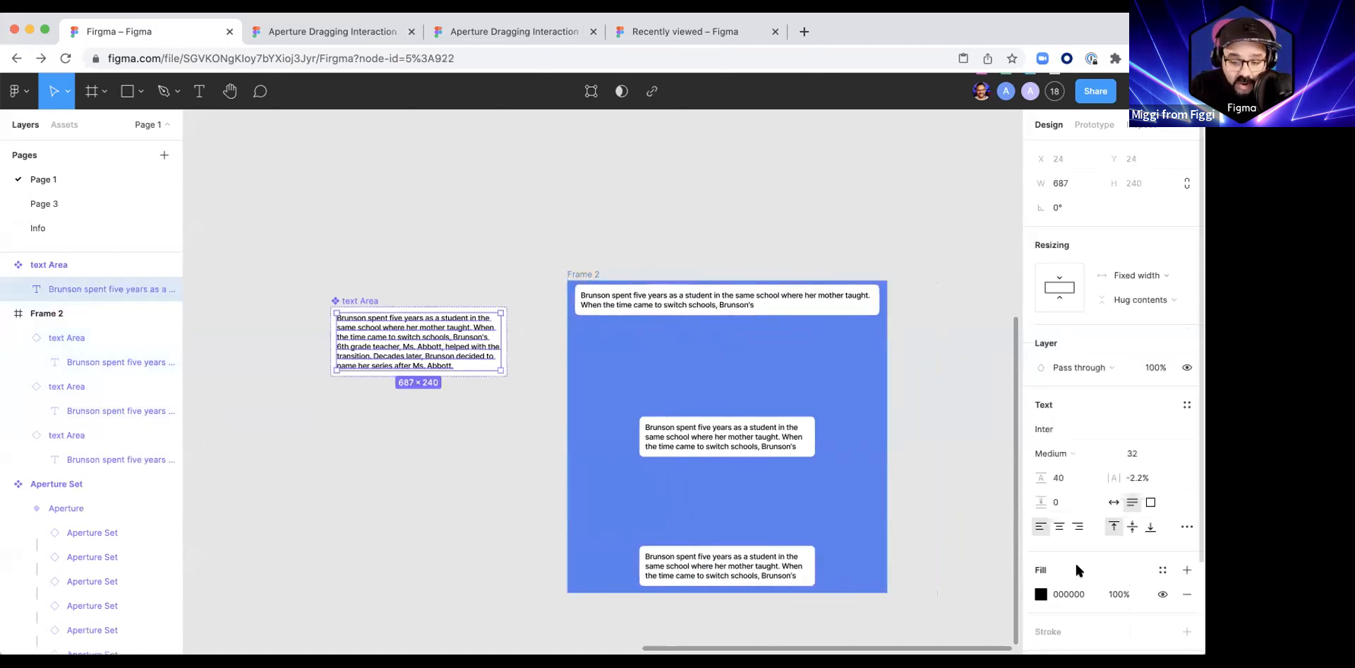
click(1041, 594)
click(958, 276)
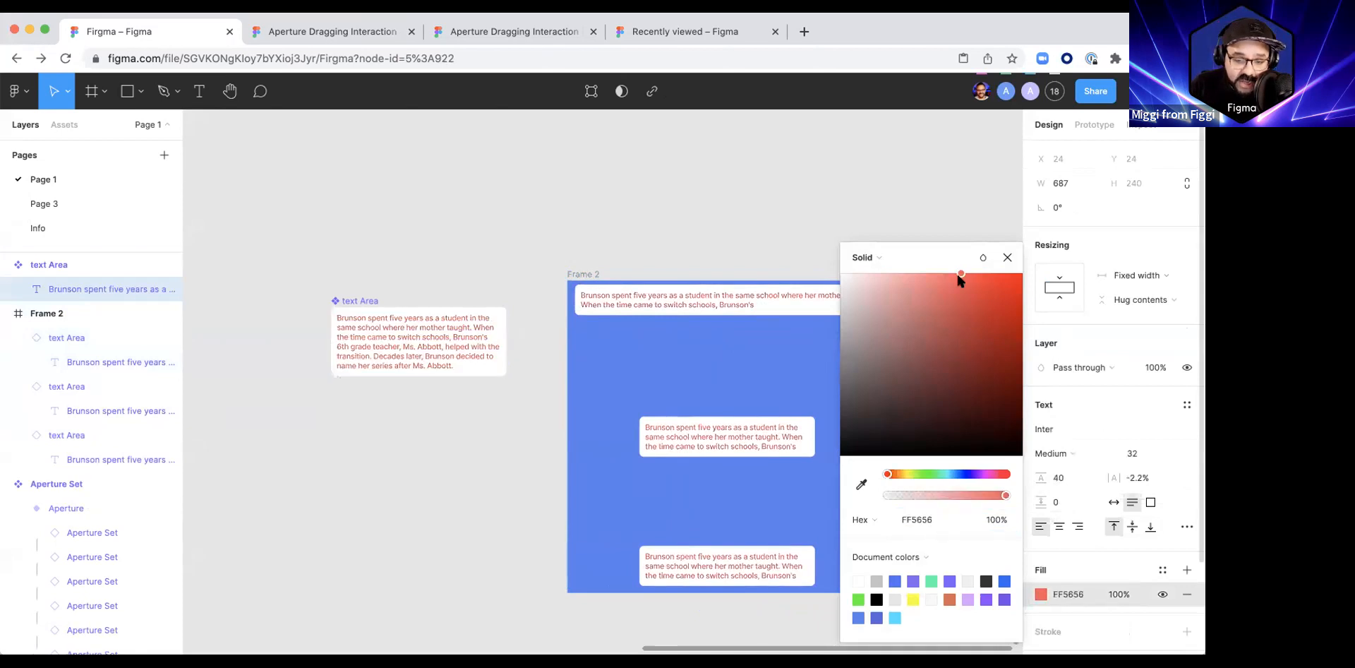
key(super+z)
click(414, 479)
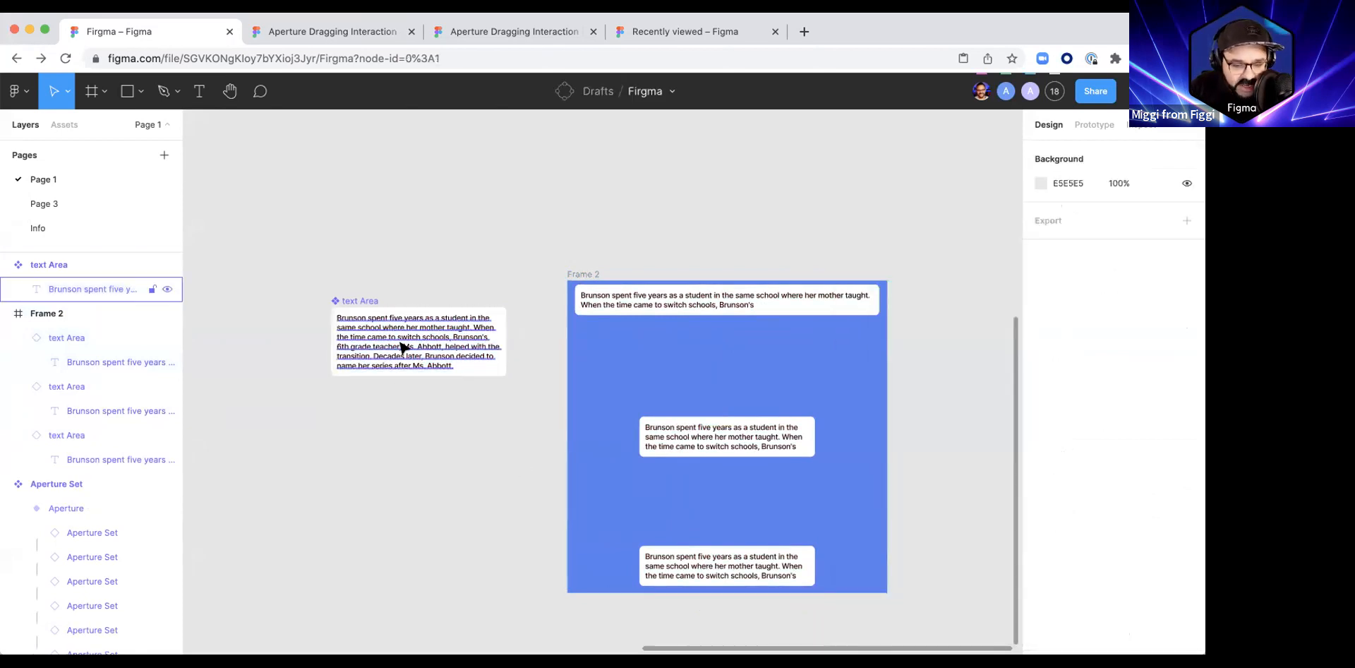
double_click(399, 348)
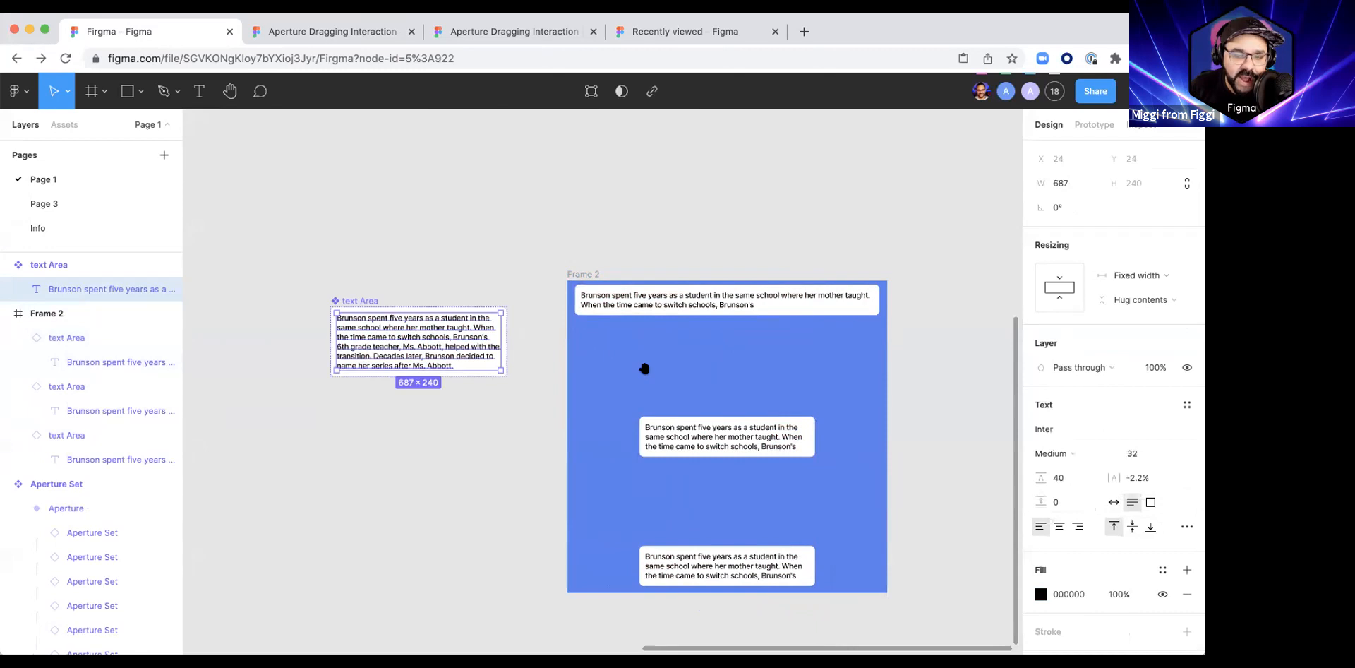
drag(644, 368, 571, 295)
click(521, 215)
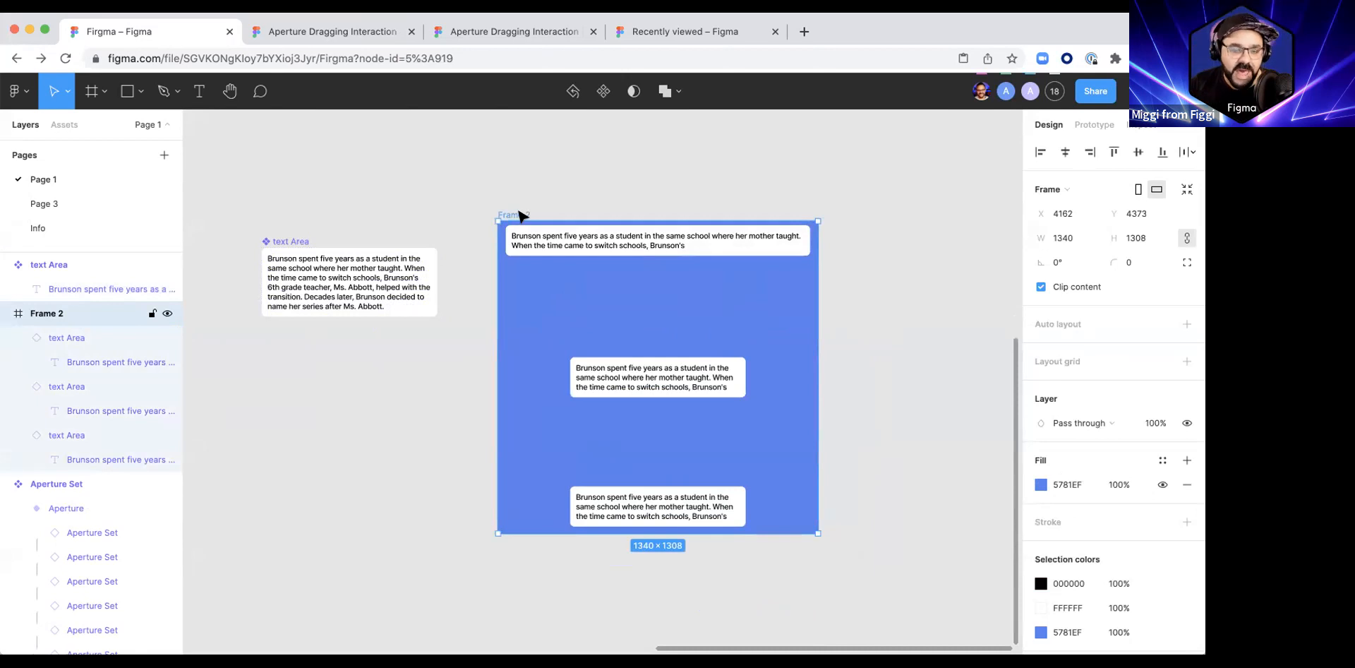
drag(515, 406, 538, 418)
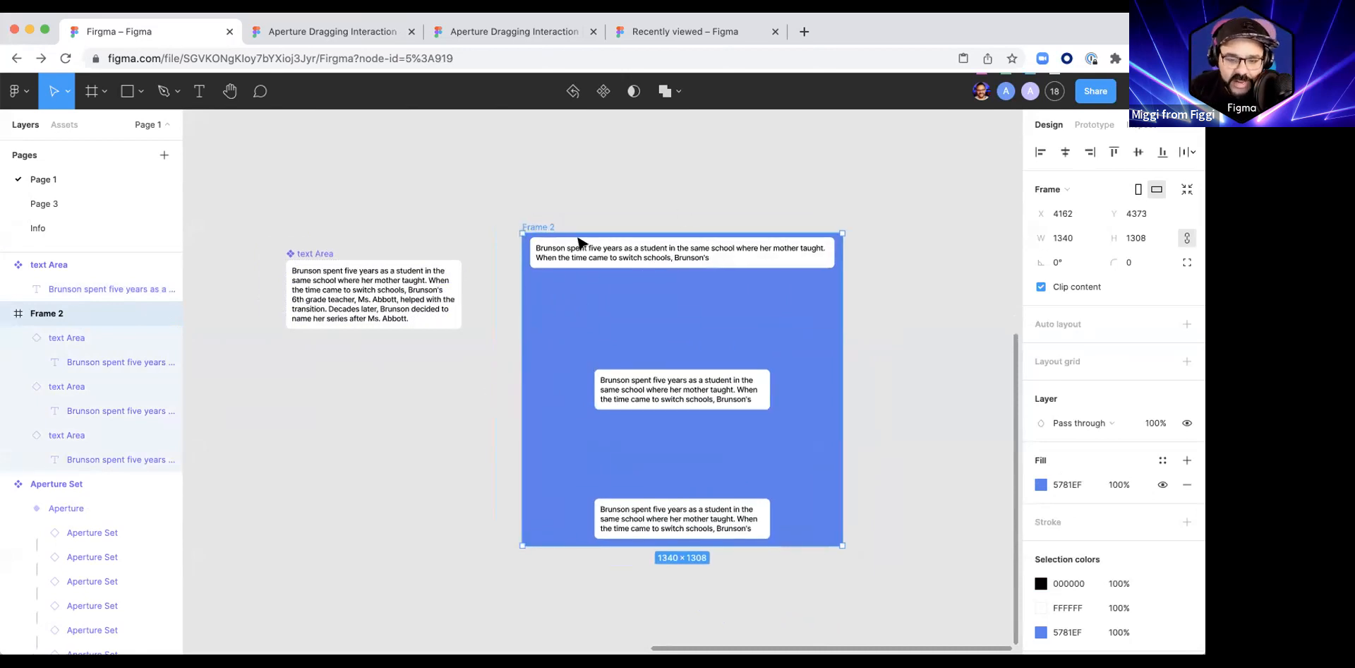
Step: Check the upper instance's horizontal resizing and constraint options, and move the instance down to Y 33 in the blue frame
click(631, 262)
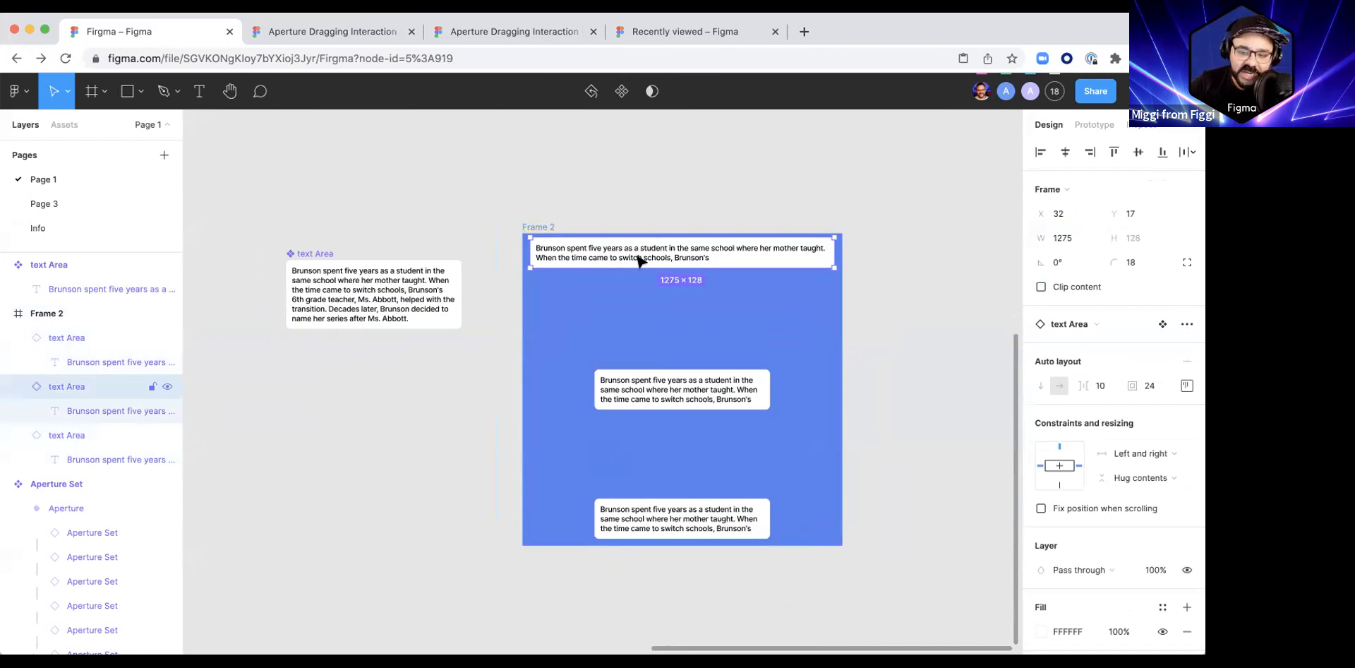
click(1143, 454)
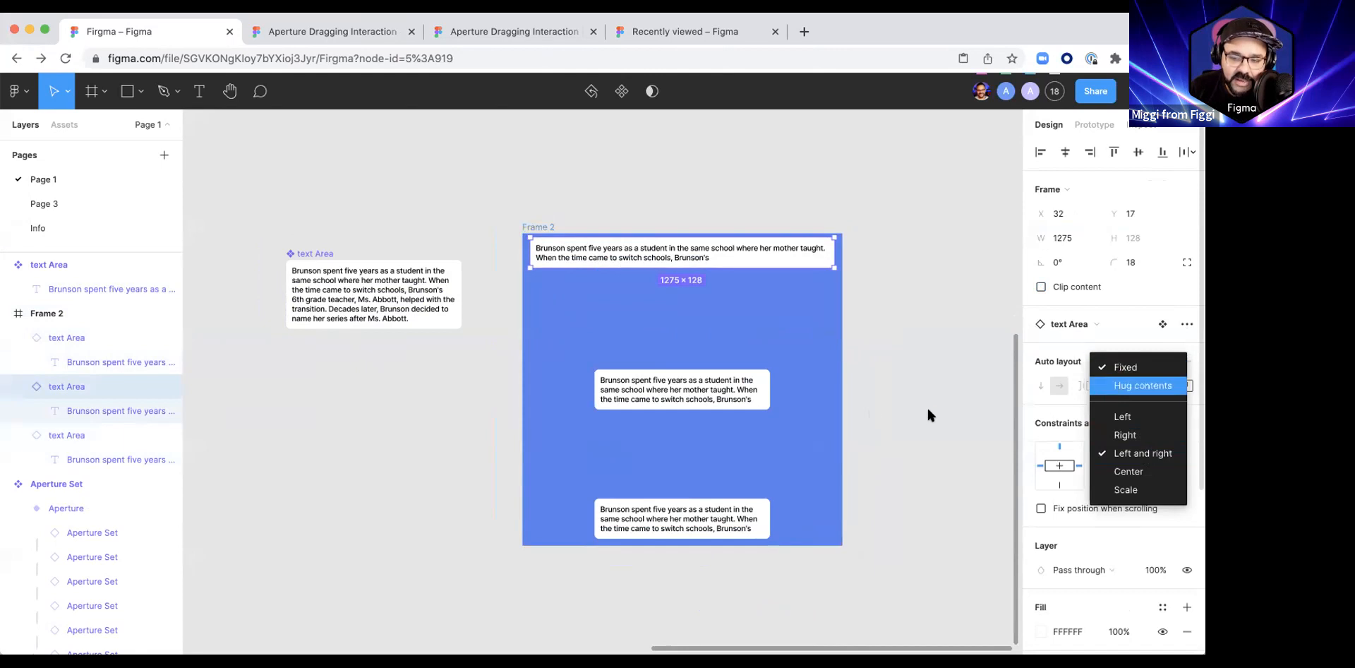
click(724, 200)
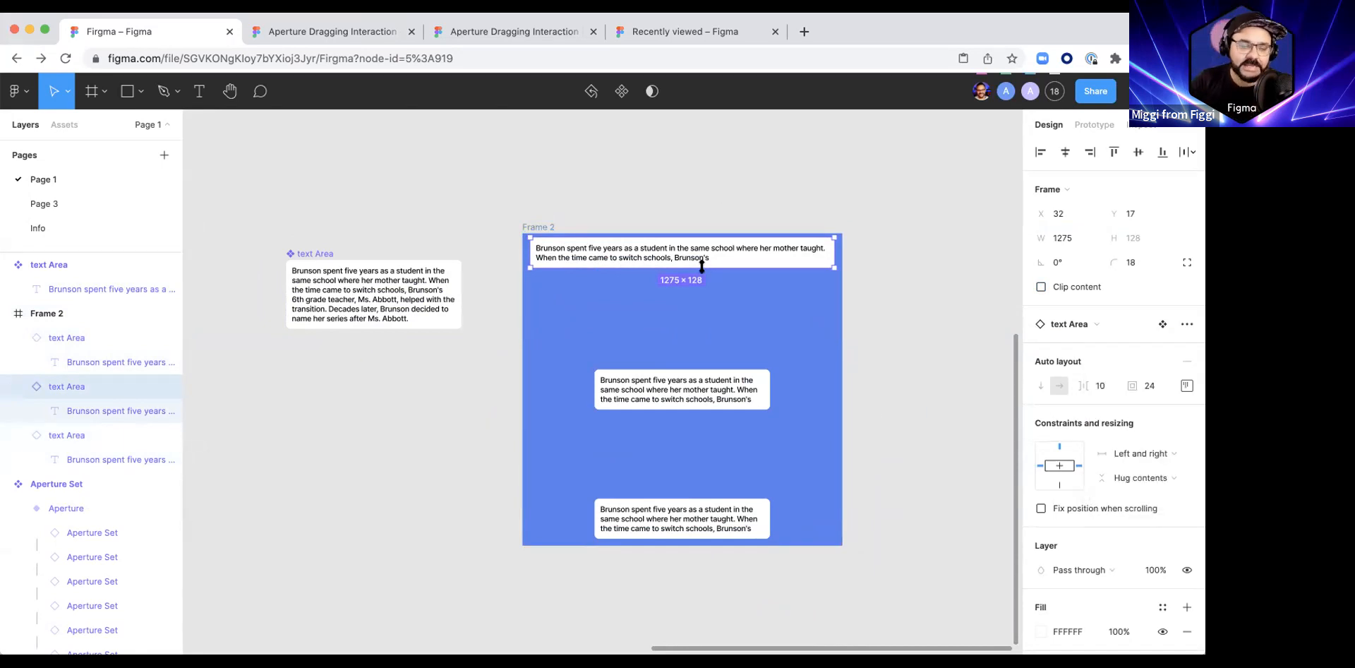
mouse_move(586, 248)
mouse_down()
mouse_move(590, 264)
mouse_move(596, 235)
mouse_up()
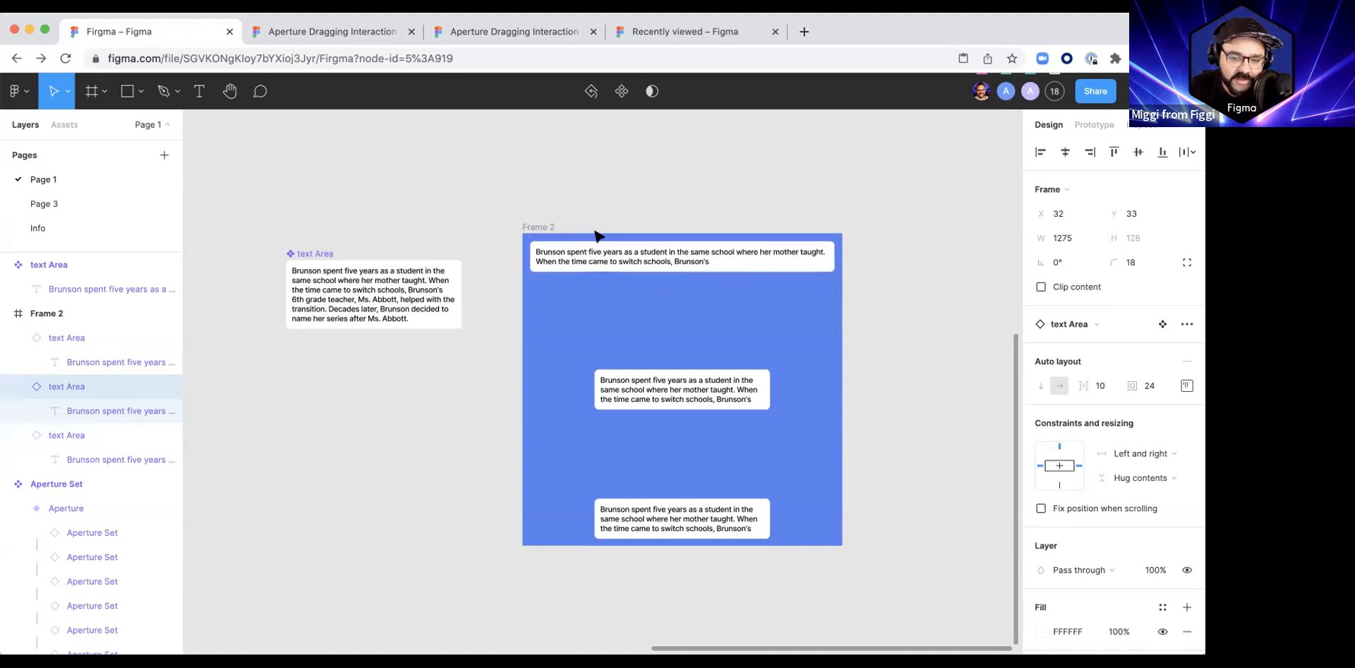
click(638, 200)
Step: Try Fixed width on the upper instance's paragraph, and return its horizontal resizing to Fill container
scroll(569, 230, up, 5)
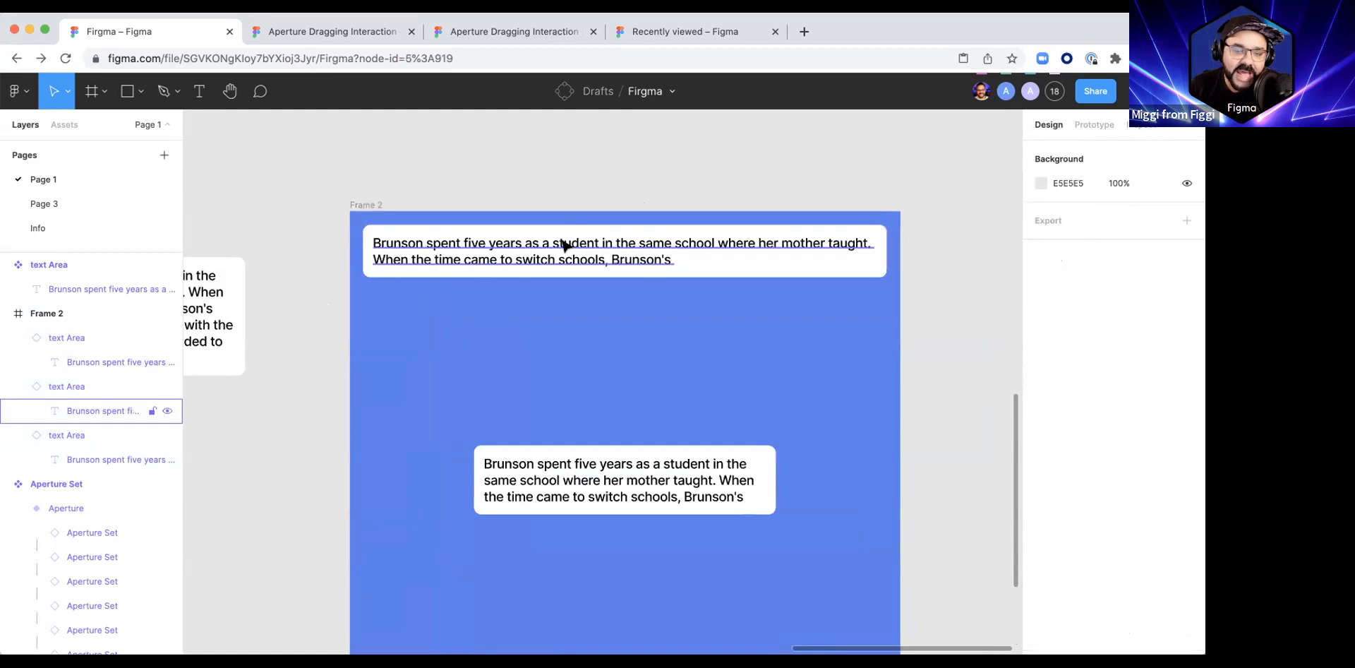
click(565, 245)
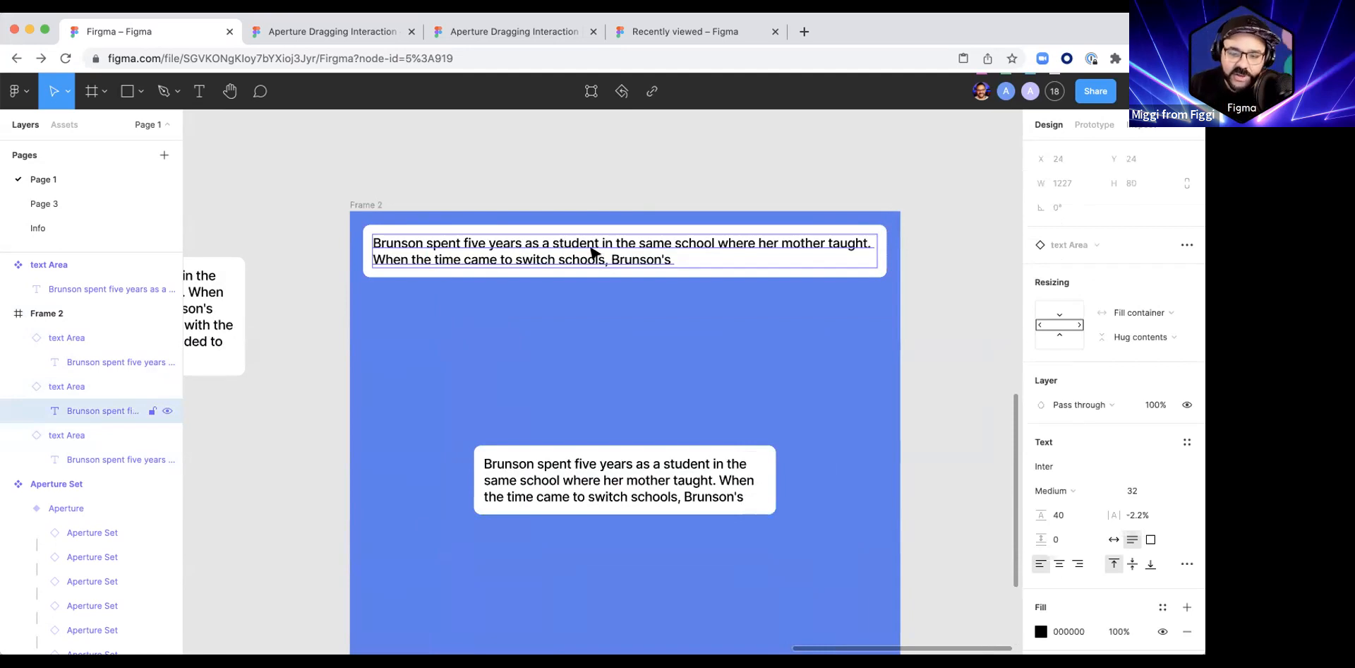
click(1164, 314)
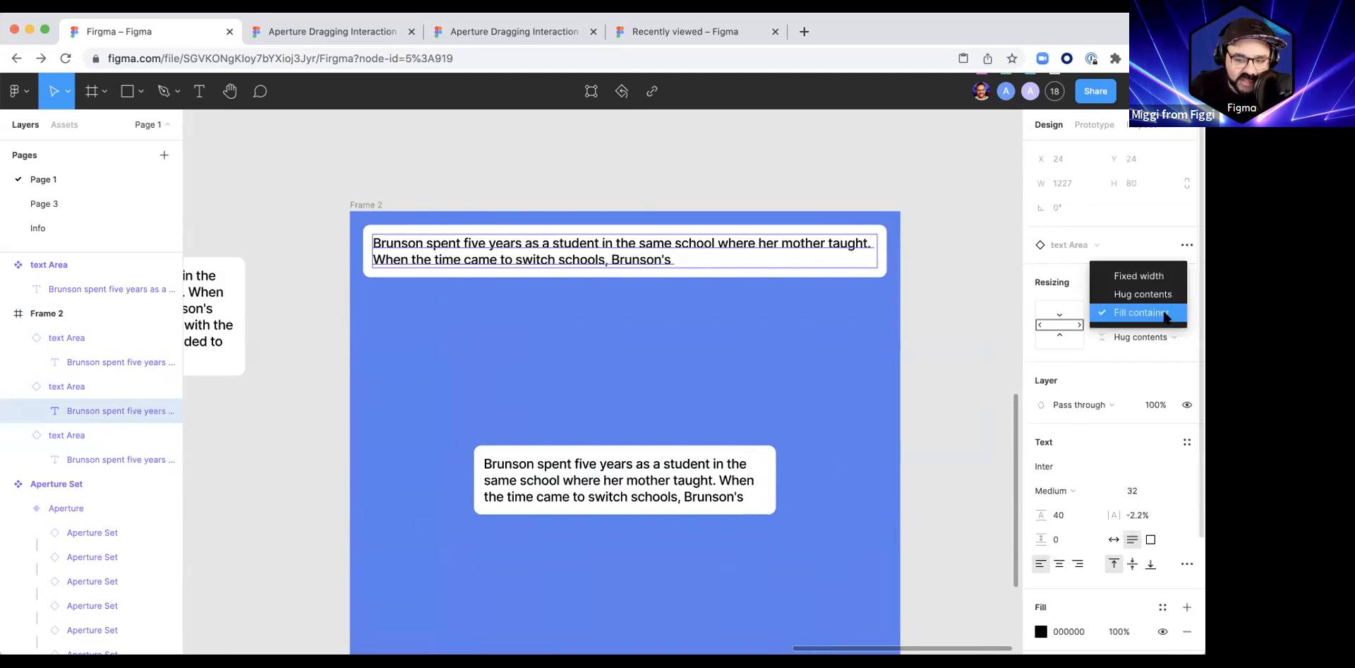
click(1153, 276)
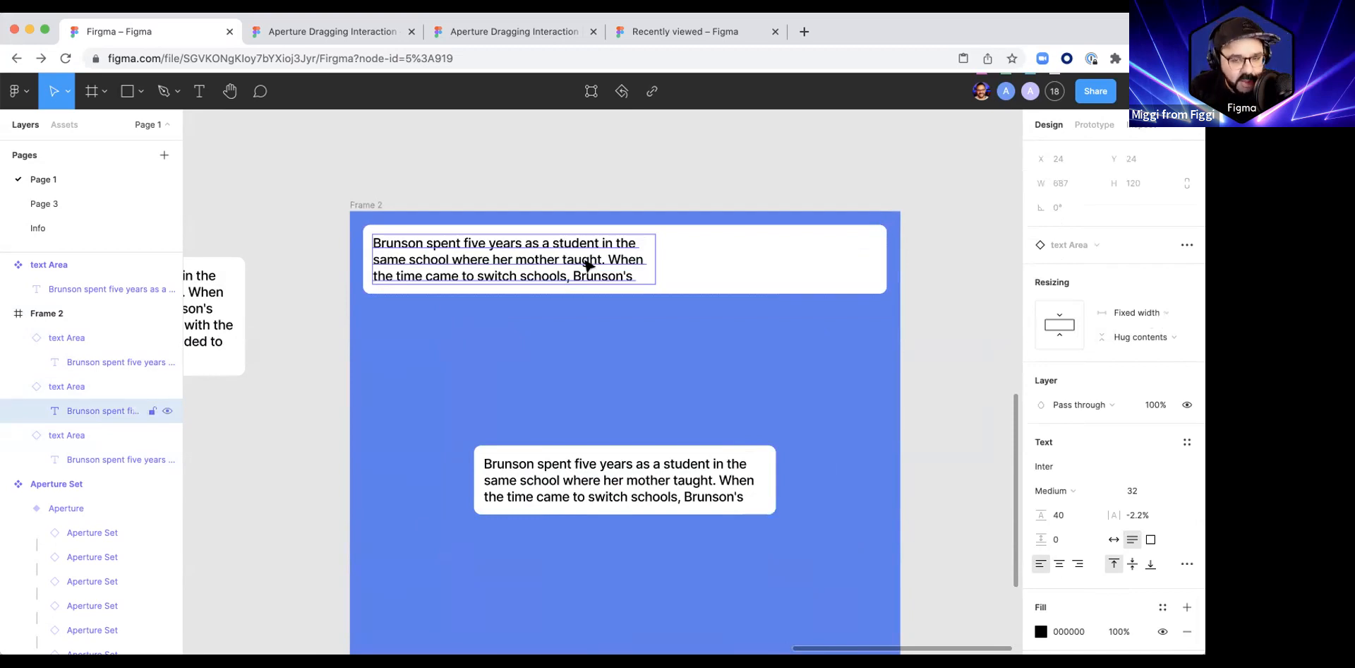
click(1154, 313)
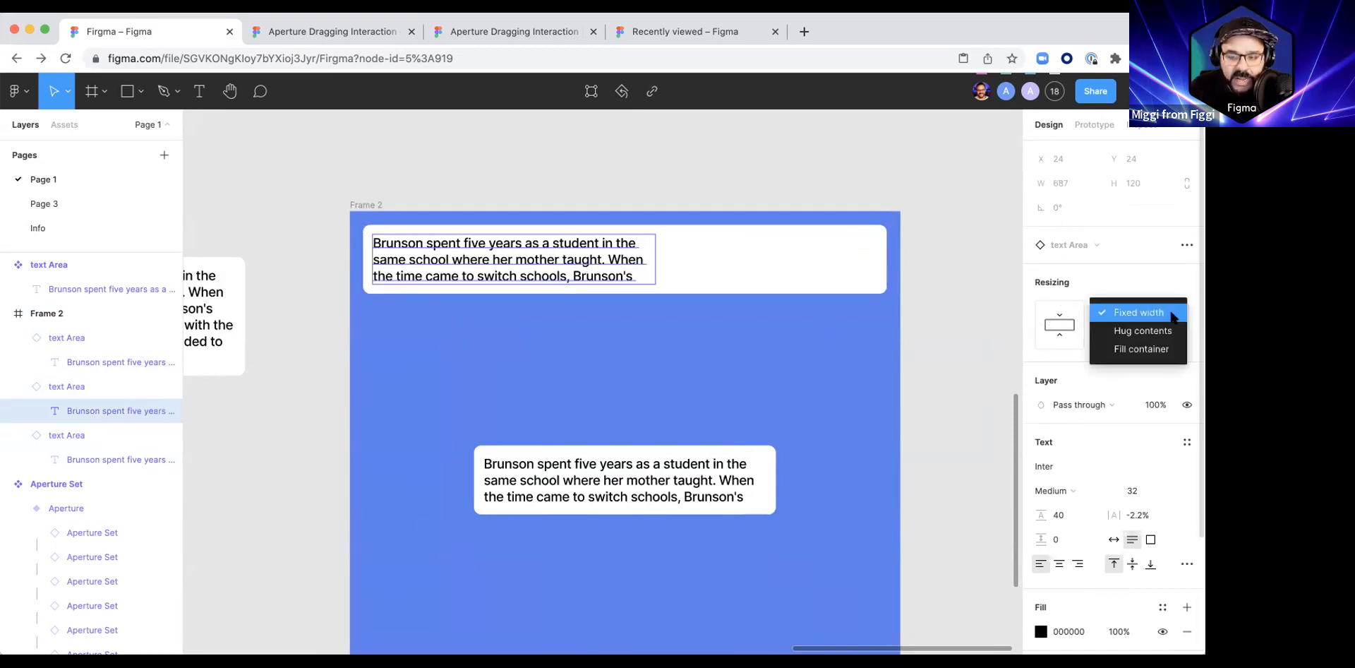
click(1155, 349)
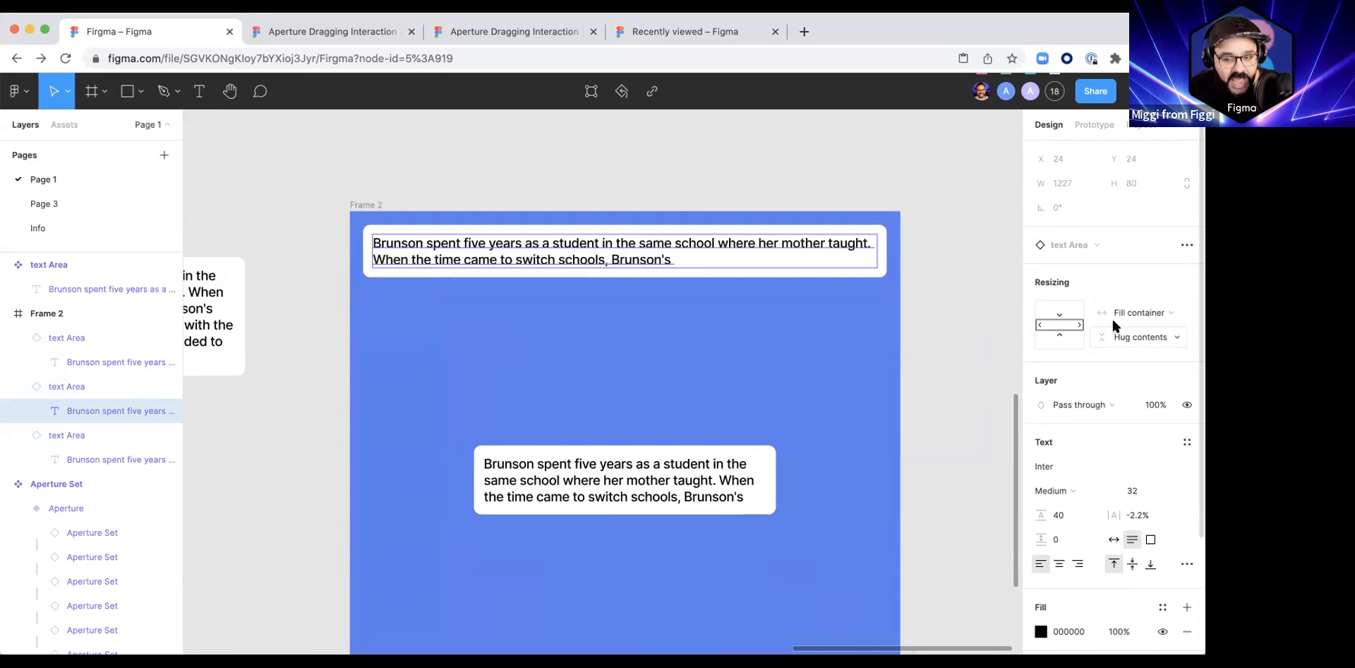
Step: Try resizing the upper instance by its right edge to test how its paragraph reflows
click(876, 270)
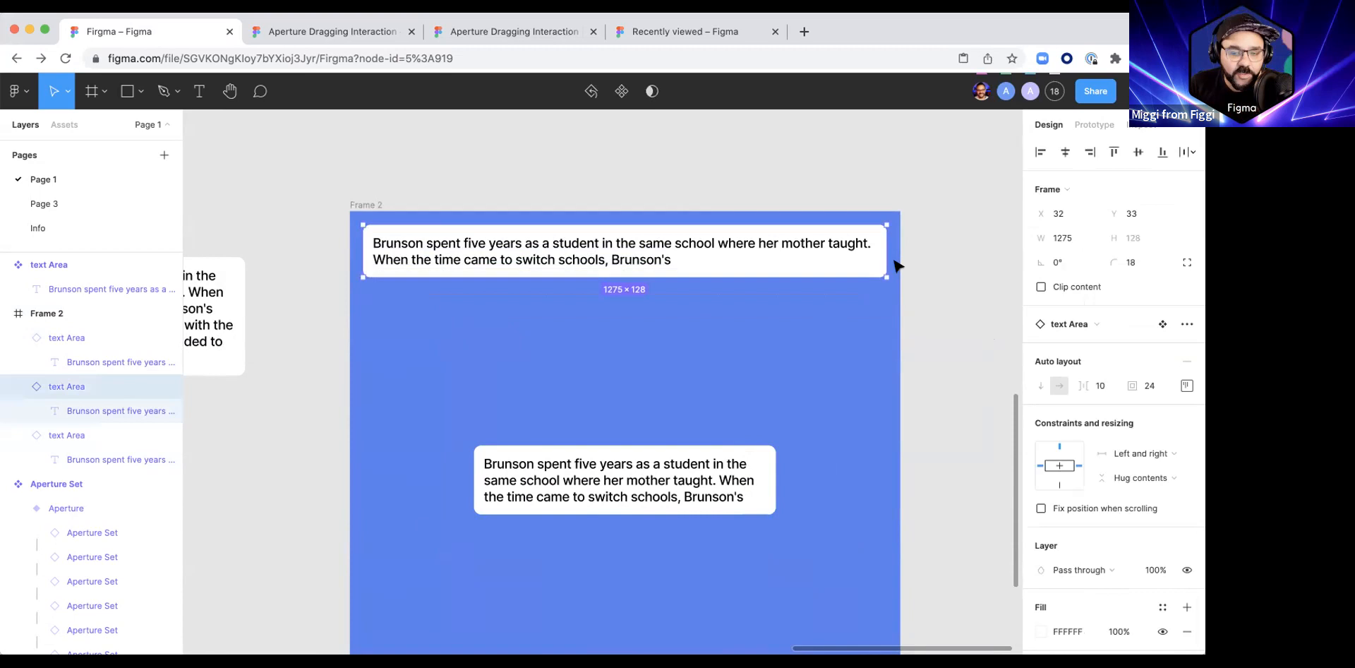
drag(887, 260, 852, 292)
click(941, 283)
scroll(943, 277, down, 3)
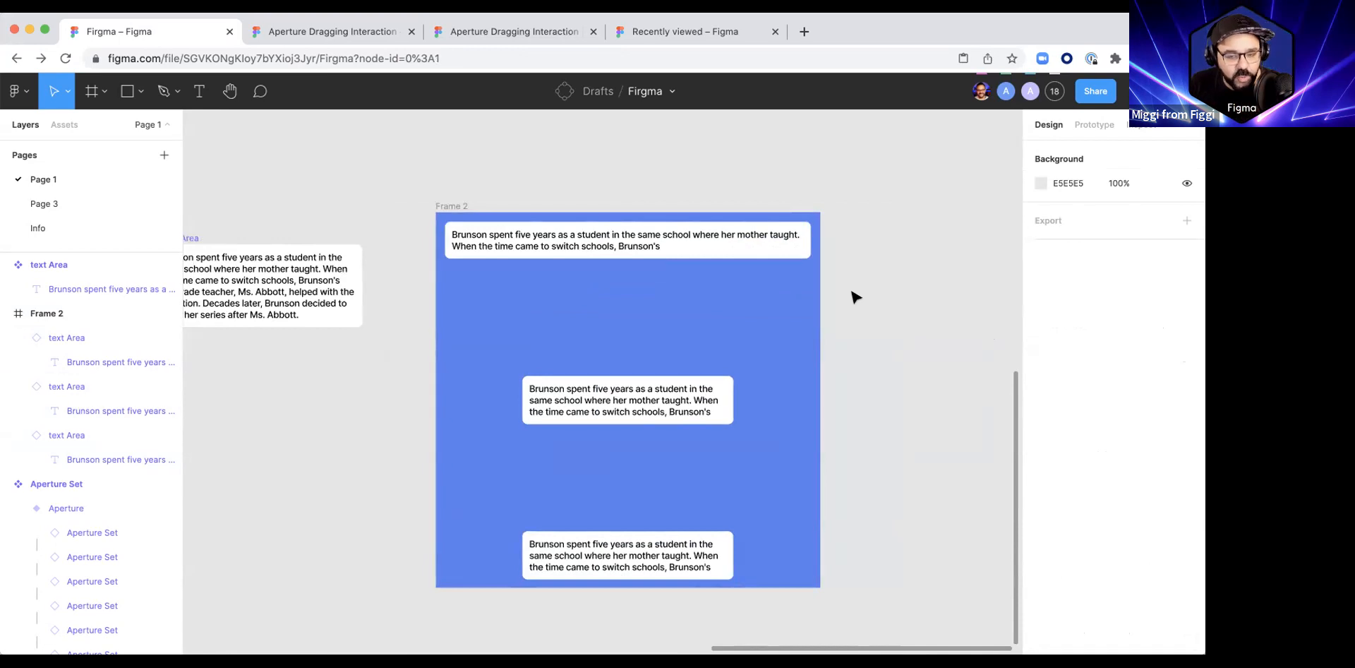
Step: Draw a new frame about 1402 × 1332 beside the blue frame, on the opposite side from the main component
scroll(623, 290, right, 5)
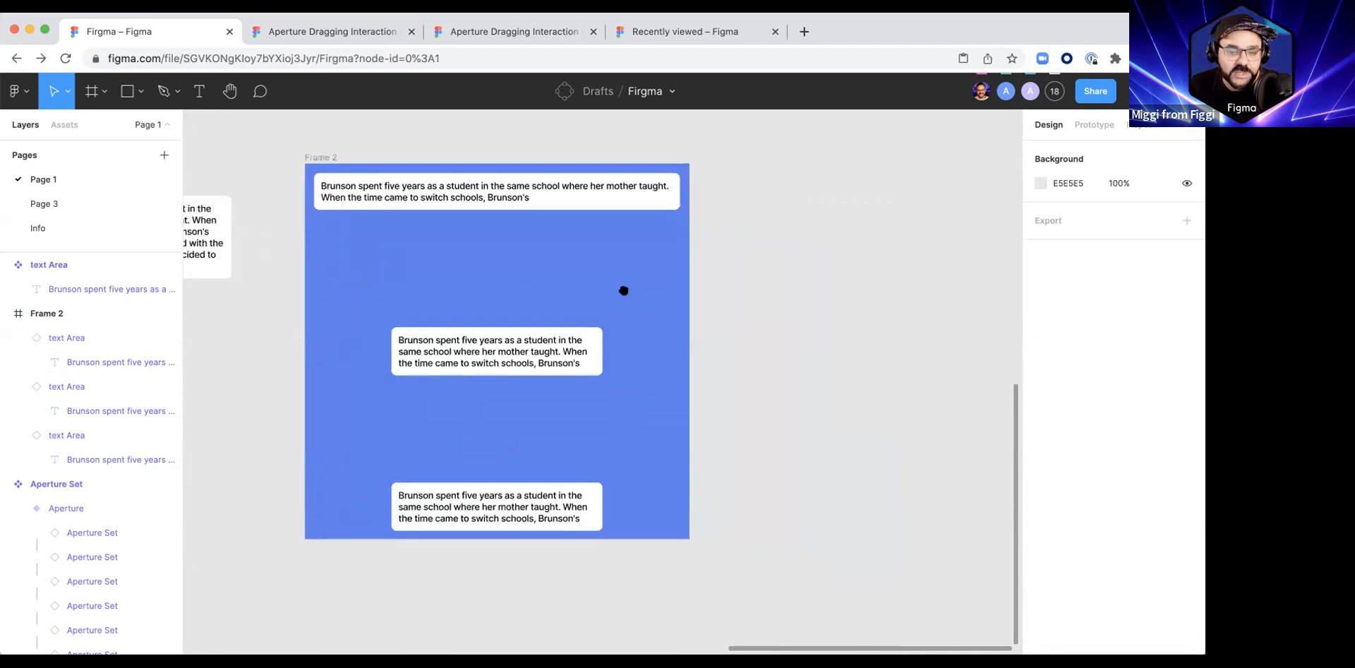
scroll(650, 310, down, 1)
key(f)
drag(580, 194, 933, 530)
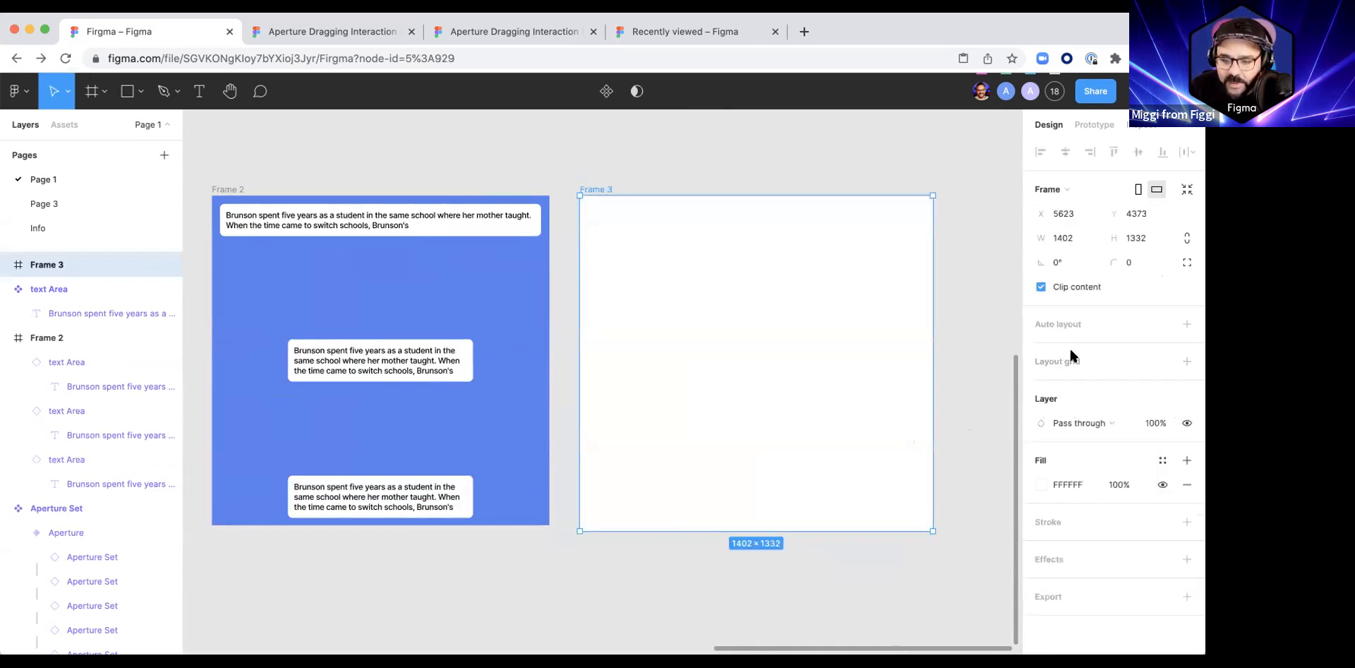
Step: Add a stretch column layout grid to the new frame with 4 columns and a margin of 32
click(1177, 361)
click(1041, 385)
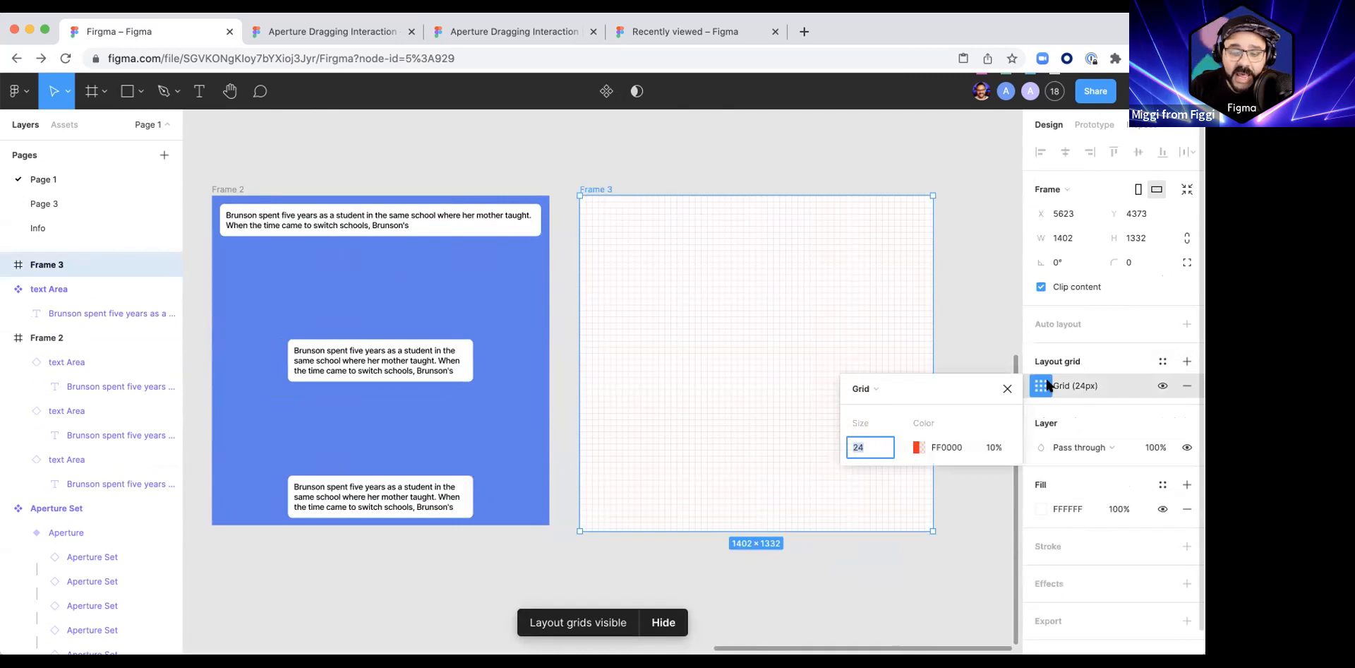
click(876, 390)
click(883, 407)
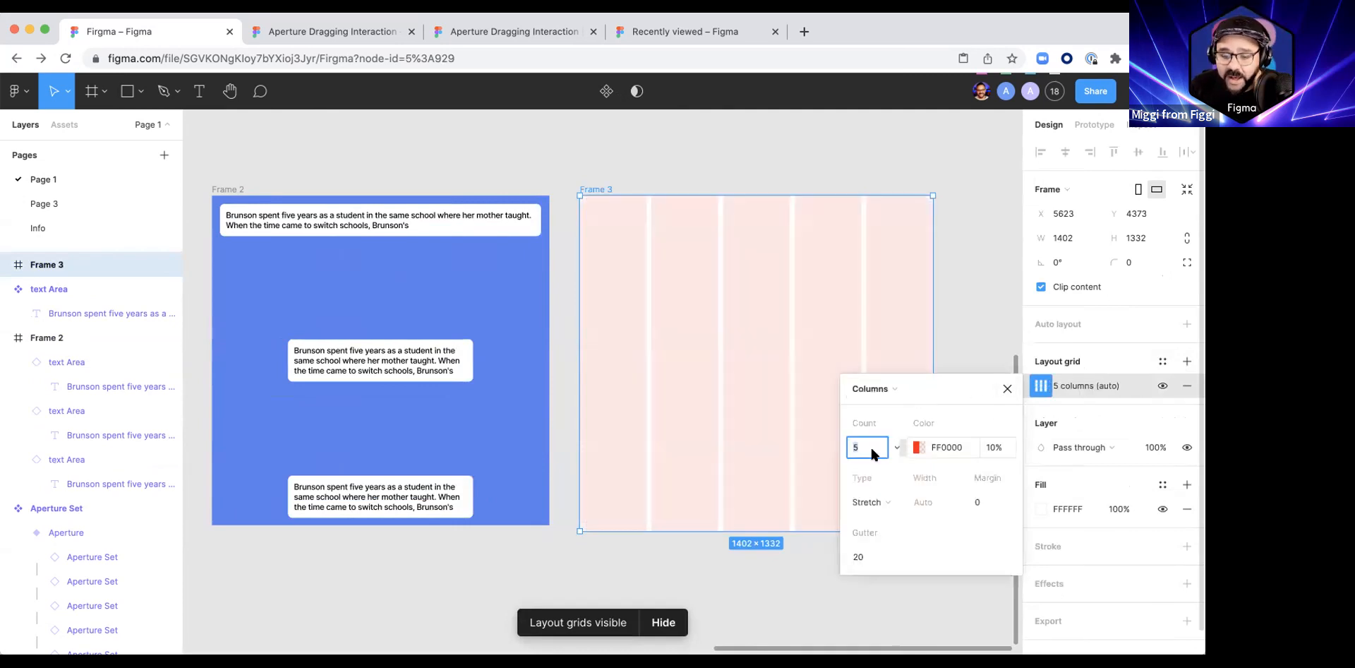
text(4)
key(Return)
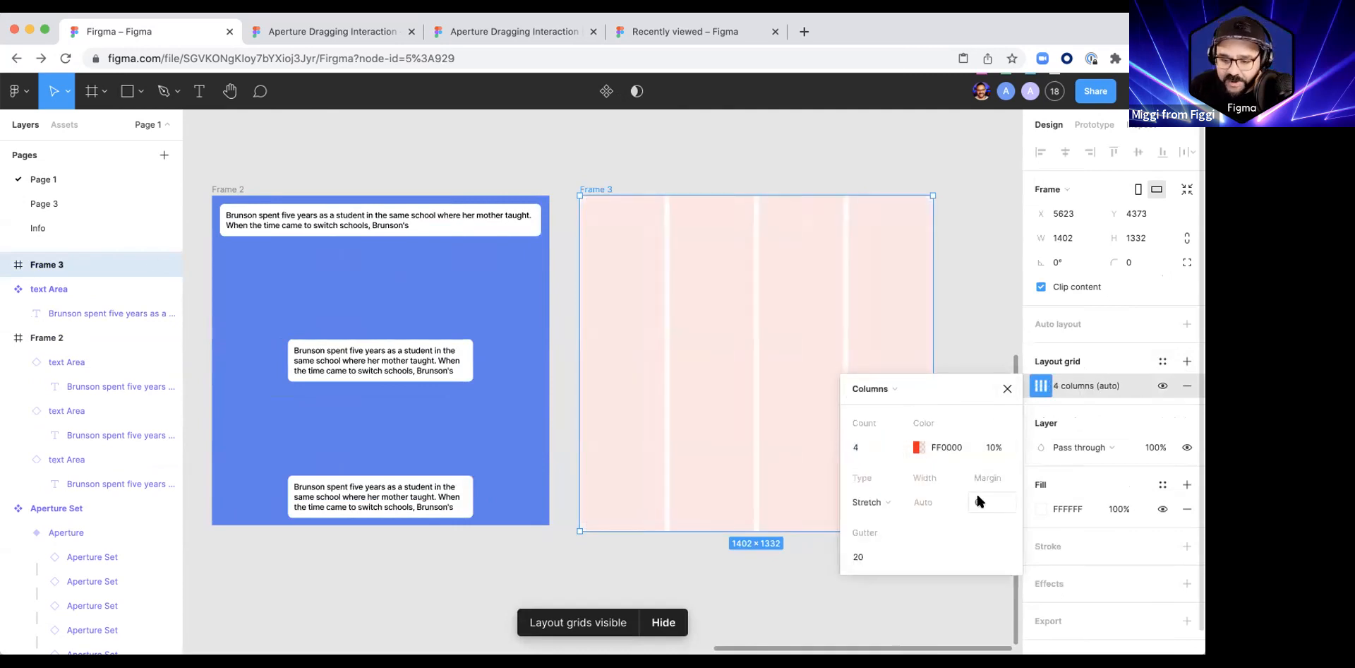
text(32)
key(Return)
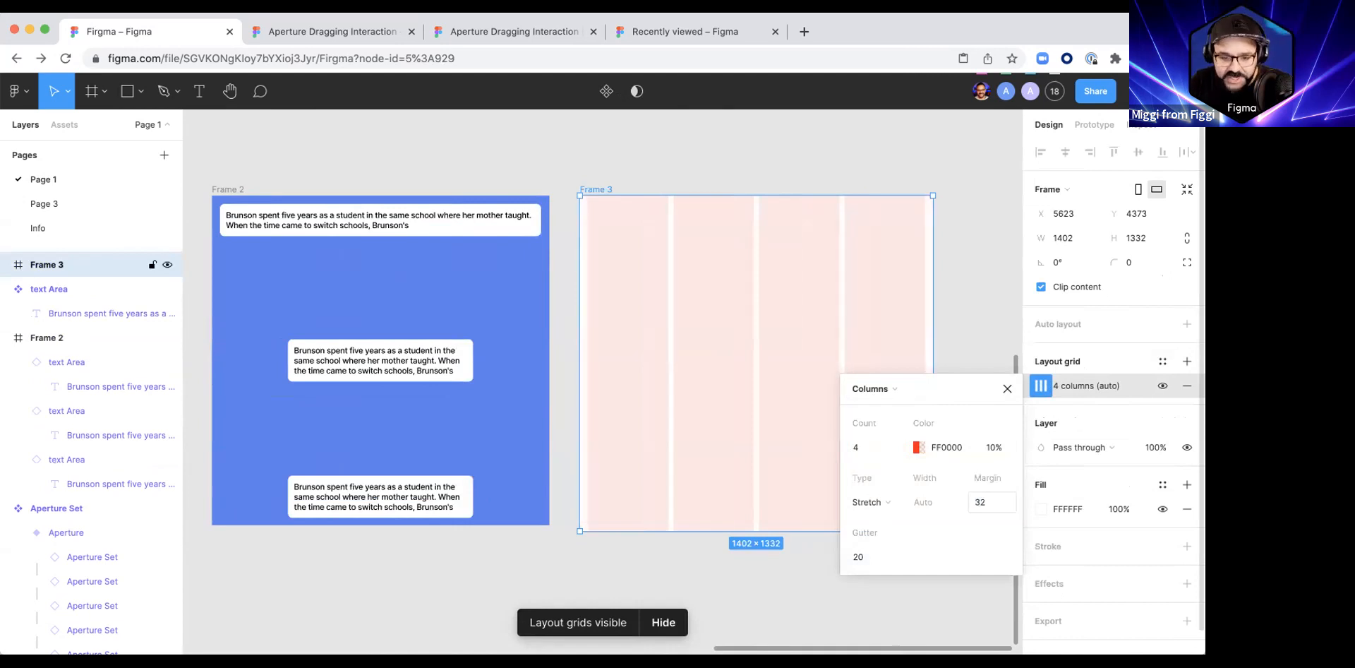
click(976, 256)
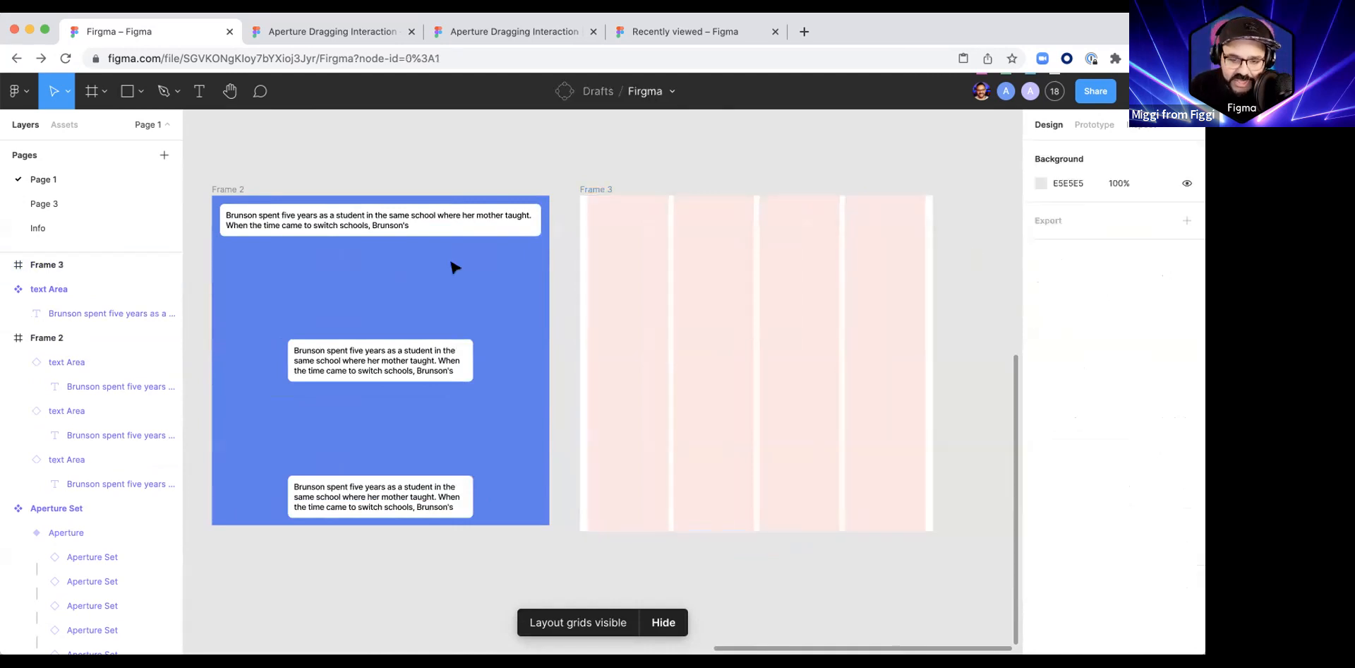
Step: Place a copy of the blue frame's upper text area instance inside Frame 3
click(305, 230)
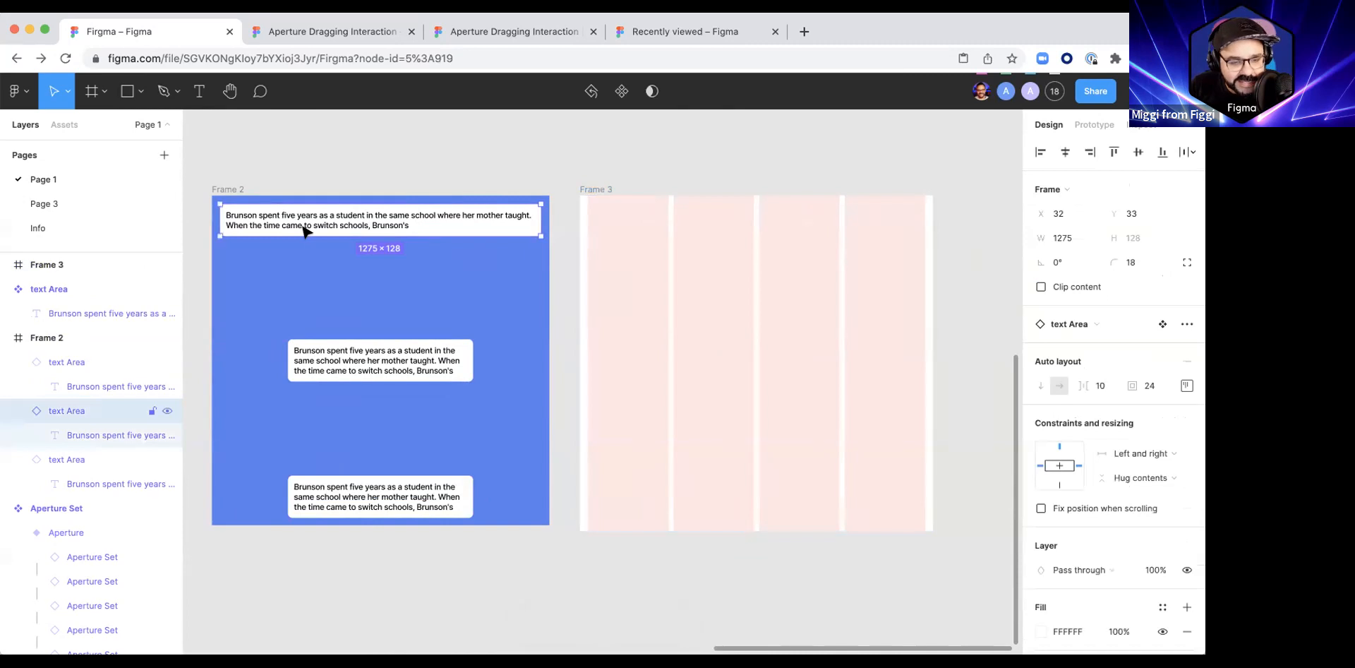
drag(305, 230, 628, 332)
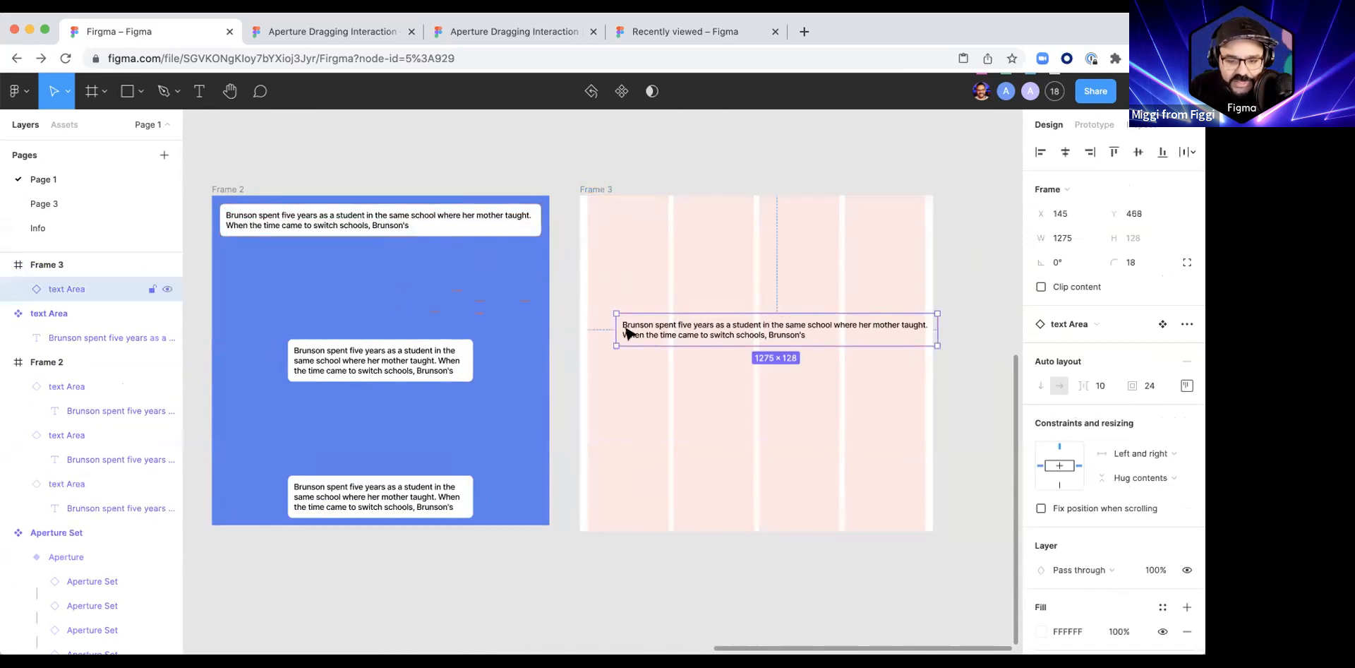
Step: Try filling Frame 3 with red E00E0E
click(592, 189)
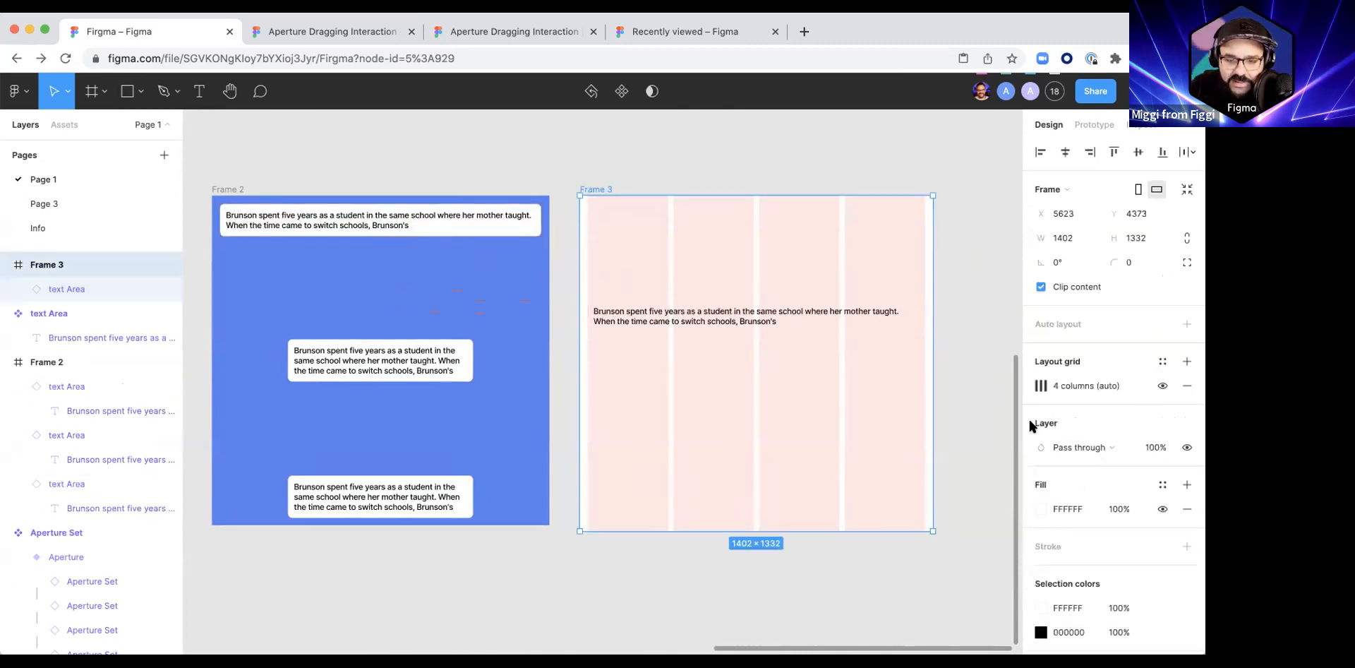
click(1041, 508)
drag(969, 363, 1012, 296)
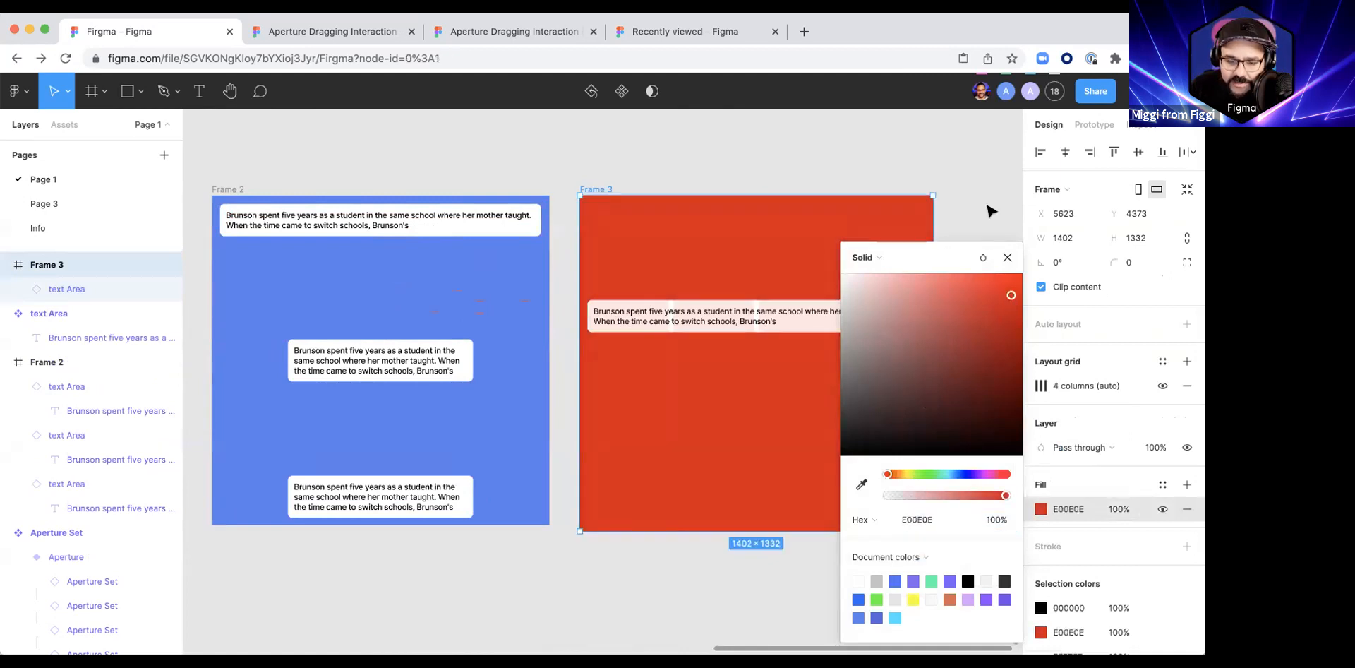
click(990, 213)
Step: Set Frame 3's fill to grey B4B4B4
click(596, 189)
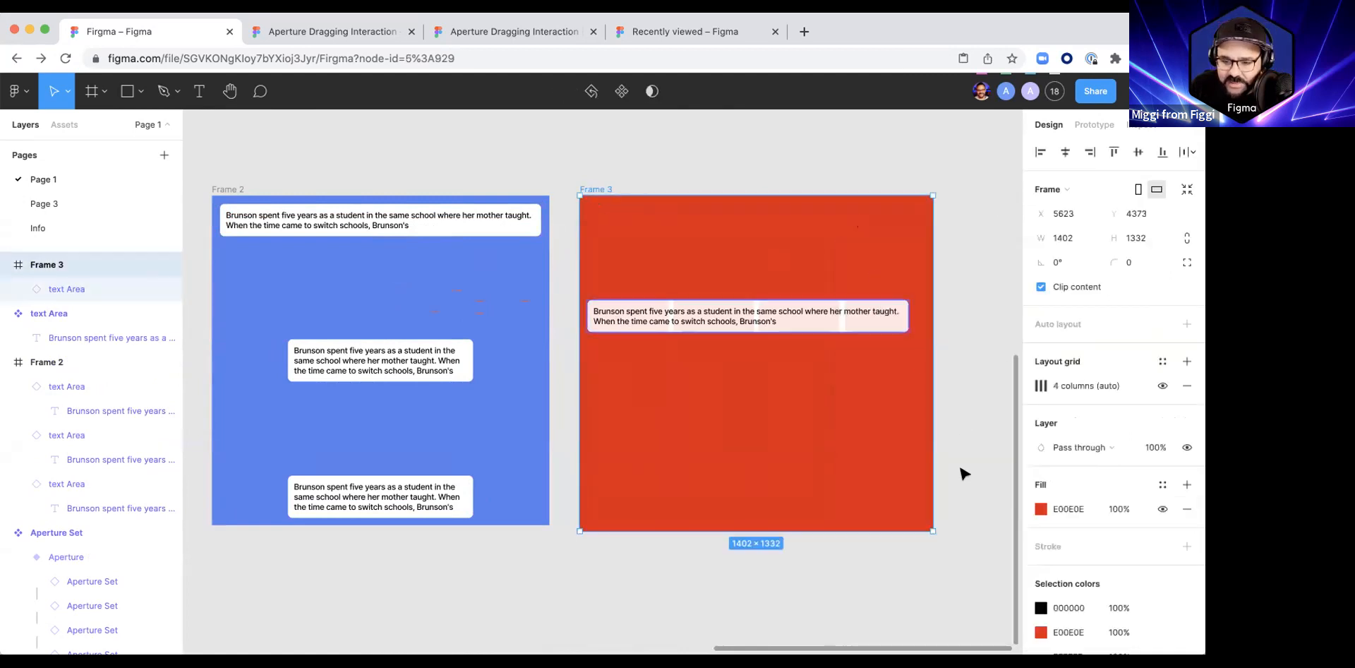
click(1041, 508)
drag(897, 413, 819, 310)
click(851, 242)
Step: Move and resize the instance in Frame 3 to span its last three grid columns, 998 wide
scroll(850, 242, up, 3)
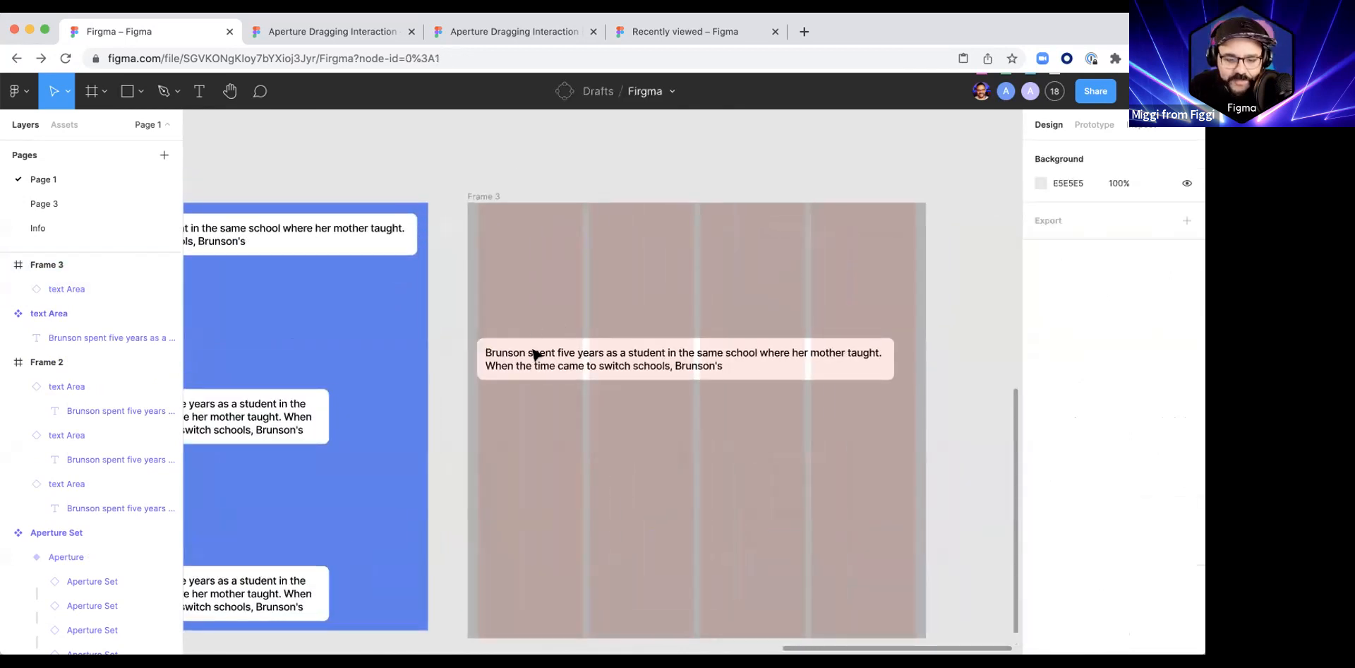
click(565, 344)
drag(525, 329, 589, 329)
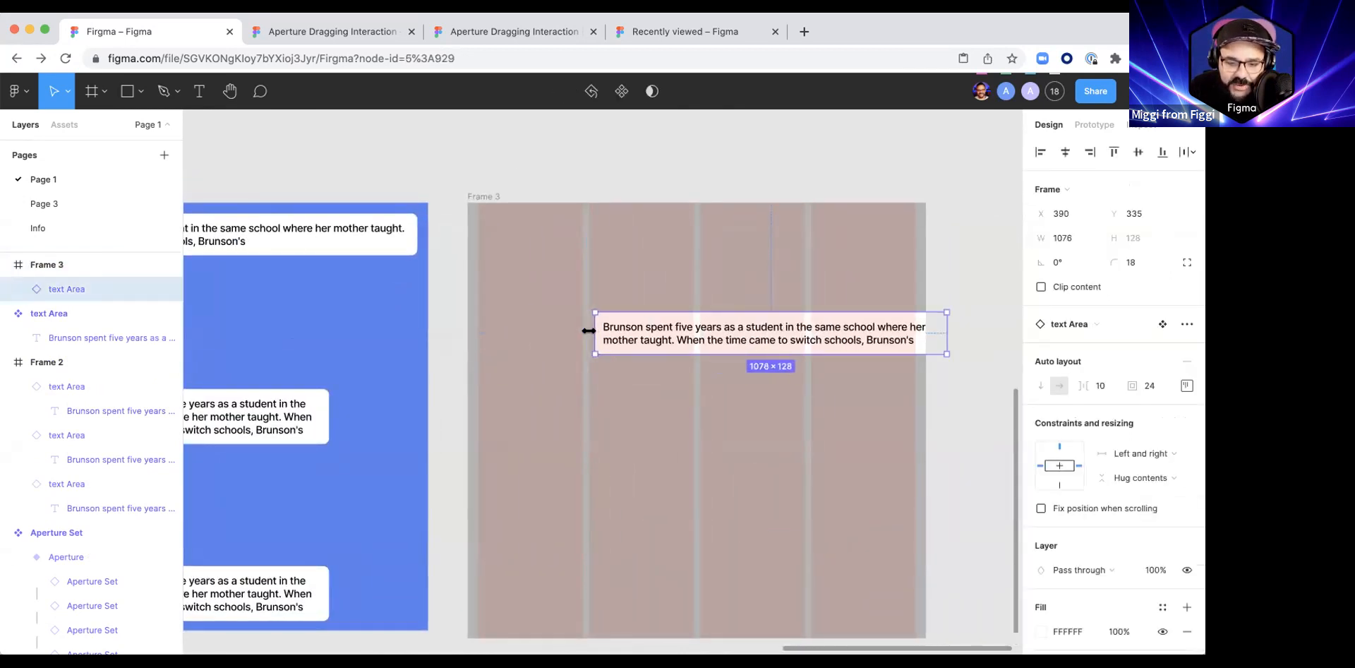
drag(952, 338, 916, 334)
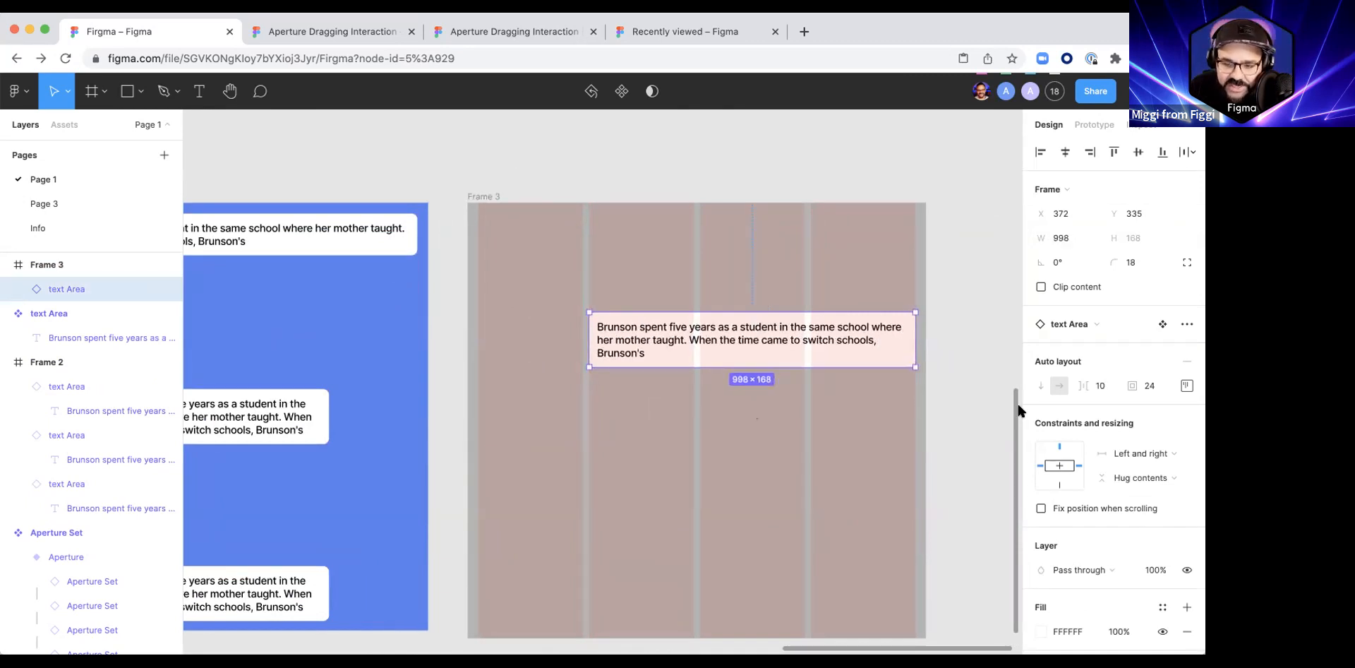
click(974, 393)
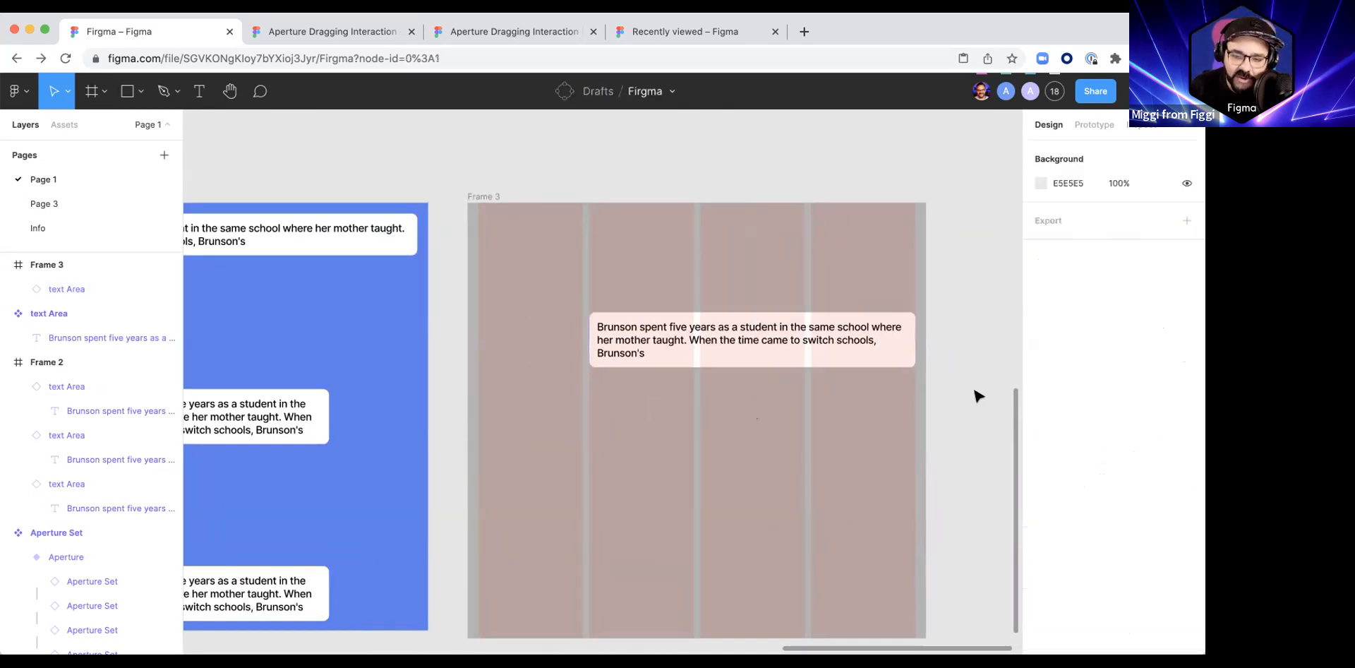
Step: Narrow Frame 3 to 998 wide to test how the instance follows the grid columns
scroll(874, 384, down, 2)
scroll(635, 282, right, 2)
click(466, 184)
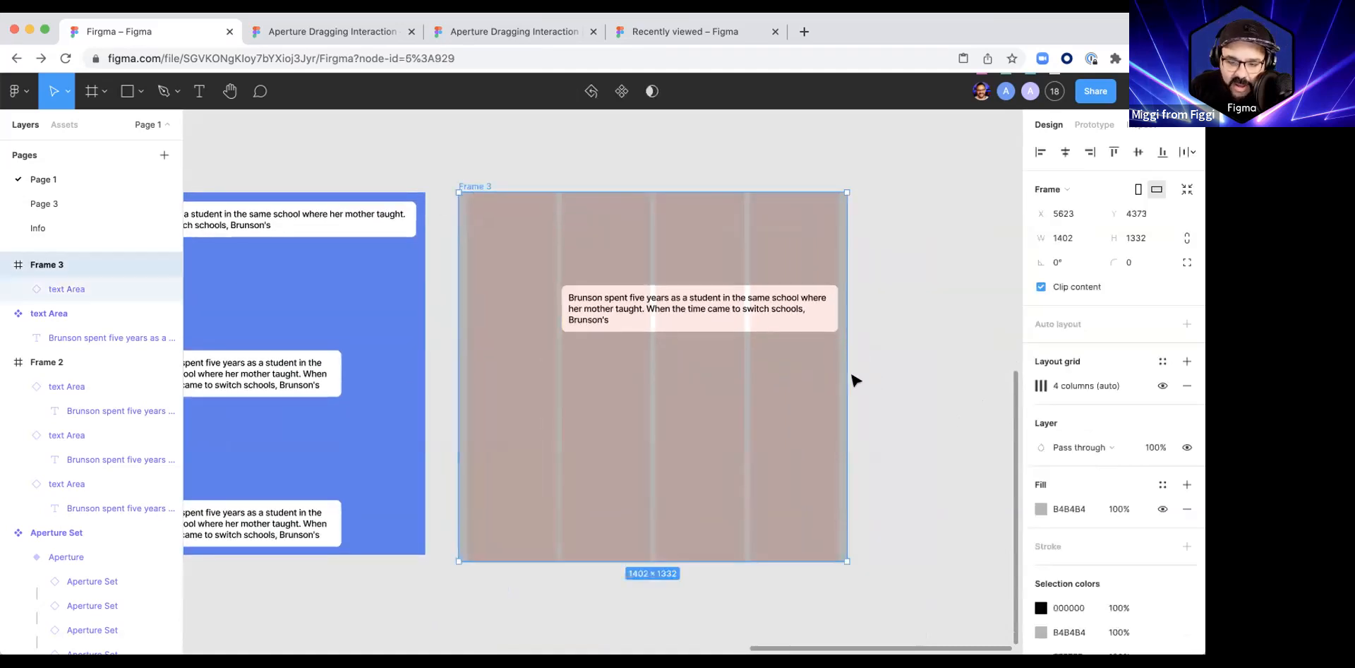
drag(871, 377, 667, 384)
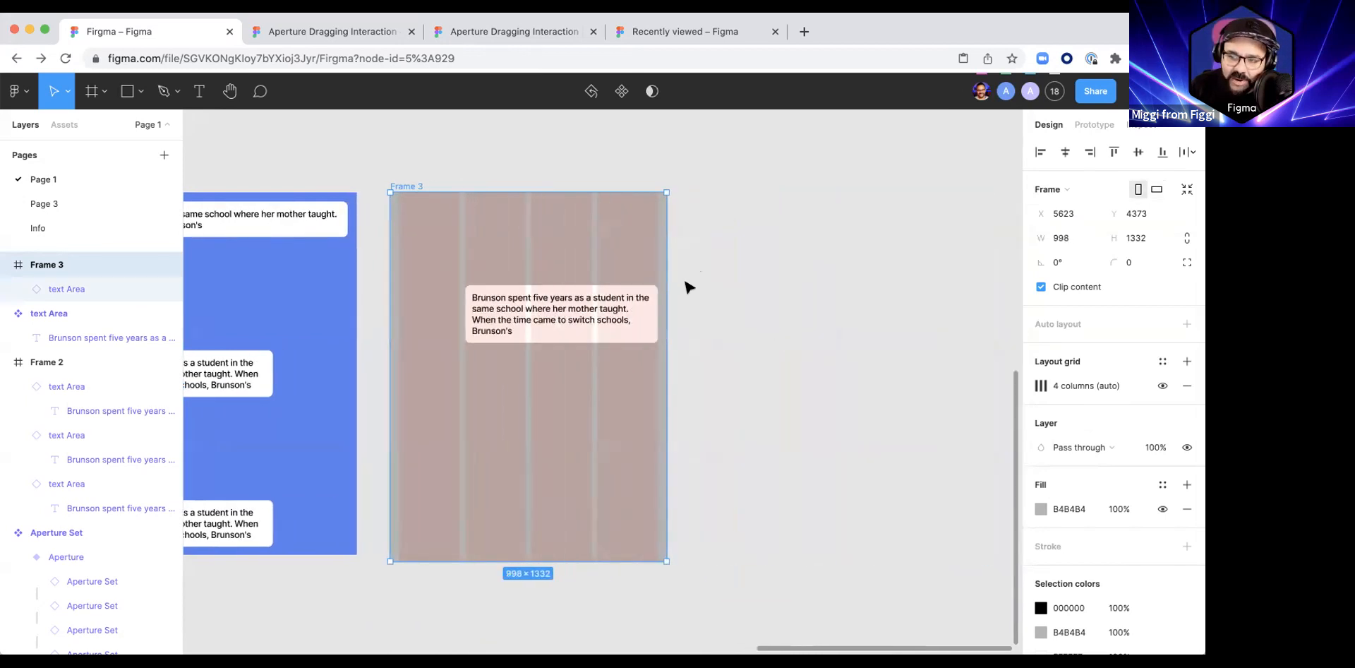
Step: Add two instance copies below in Frame 3, one across the first two columns and one 934 wide across all four
drag(737, 314, 870, 288)
drag(662, 302, 601, 393)
drag(722, 375, 789, 483)
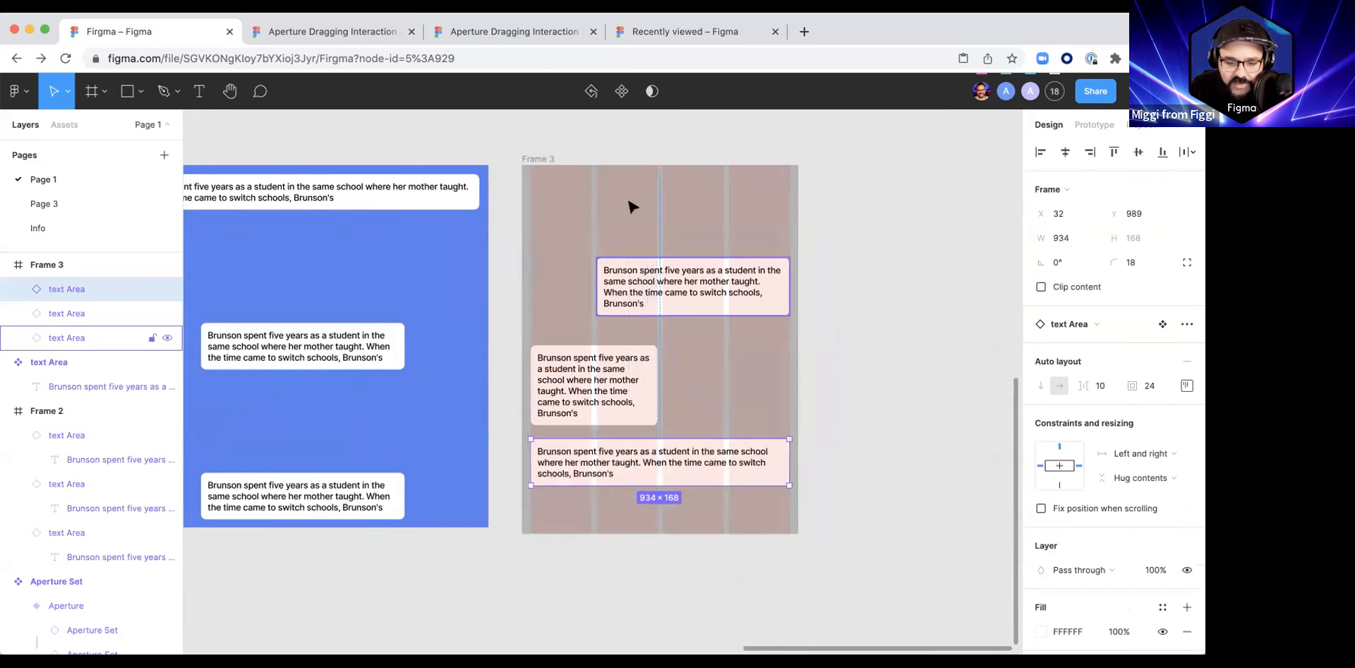
Step: Widen Frame 3 and adjust the middle instance's width, testing how the three instances stretch with the columns
click(549, 160)
drag(795, 401, 964, 398)
drag(834, 395, 870, 413)
click(647, 374)
drag(693, 379, 777, 378)
click(539, 159)
drag(736, 335, 823, 346)
Step: Draw a rectangle about 651 × 266 below the main text area component, and cut it from the canvas
scroll(457, 182, down, 5)
drag(624, 285, 854, 323)
scroll(426, 236, up, 10)
click(355, 160)
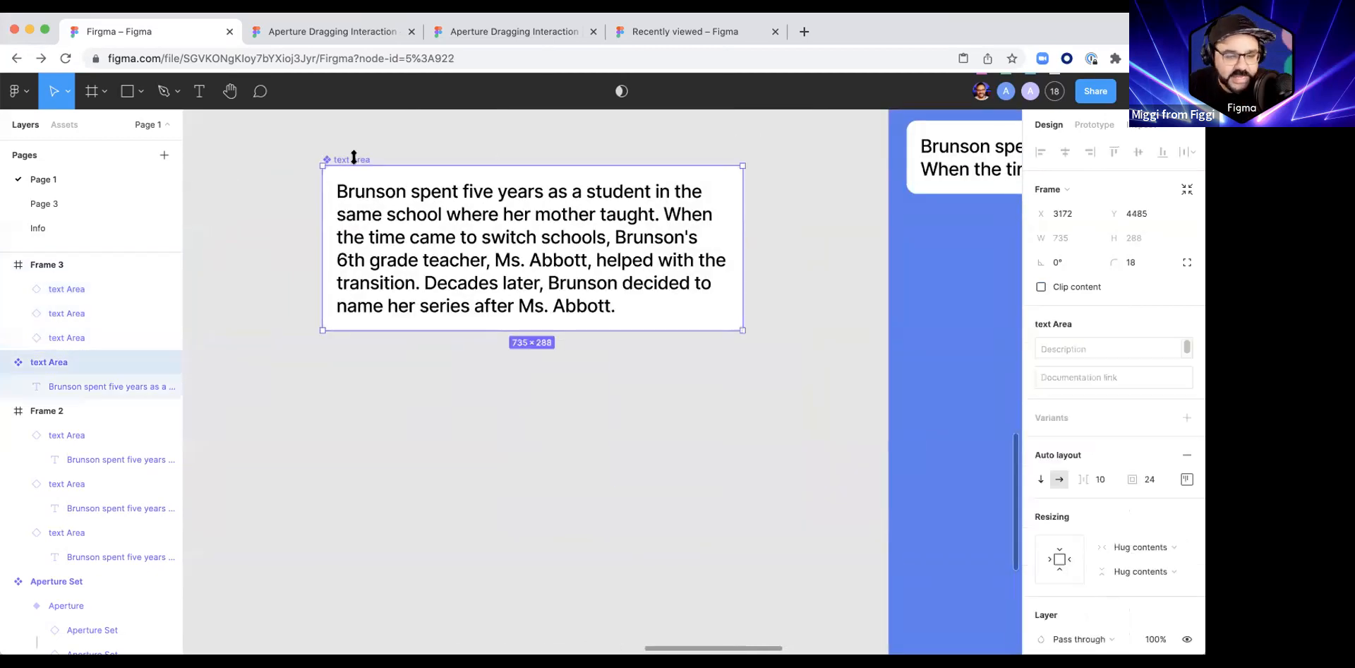
key(r)
mouse_move(371, 412)
mouse_down()
mouse_move(680, 559)
mouse_move(742, 564)
mouse_up()
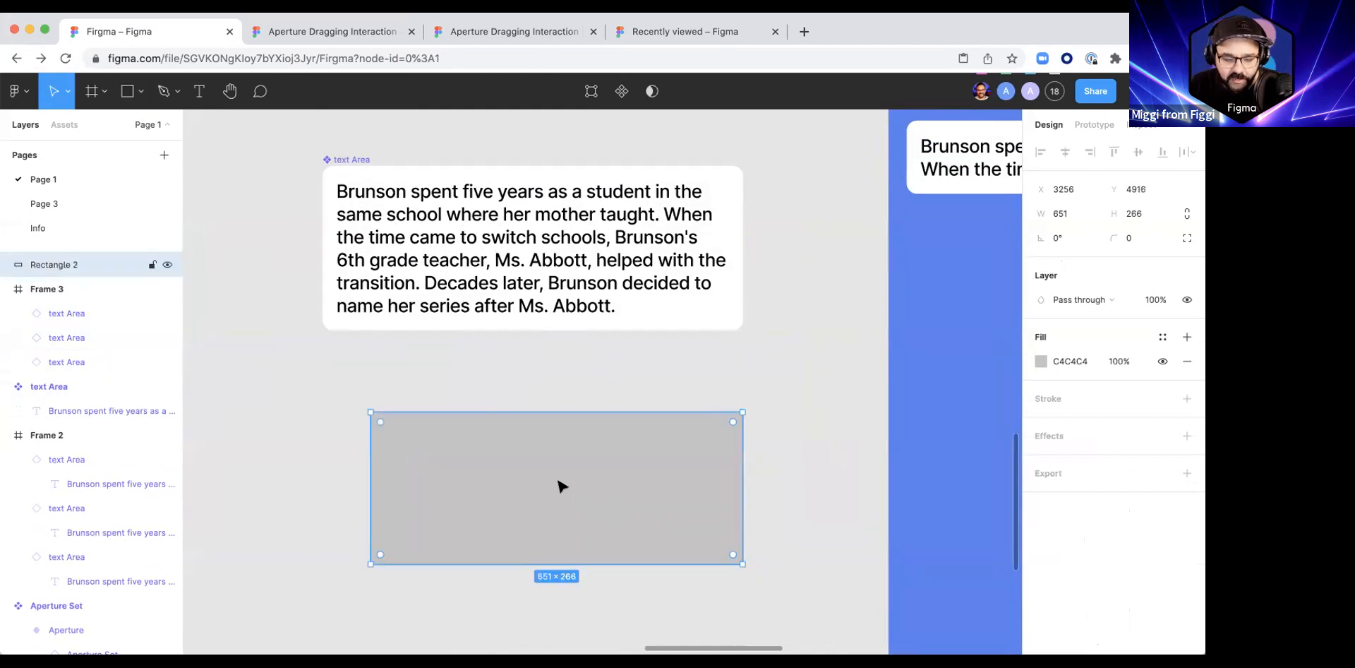
key(Delete)
Step: Paste the rectangle into the main text area component's auto layout after its paragraph
click(377, 198)
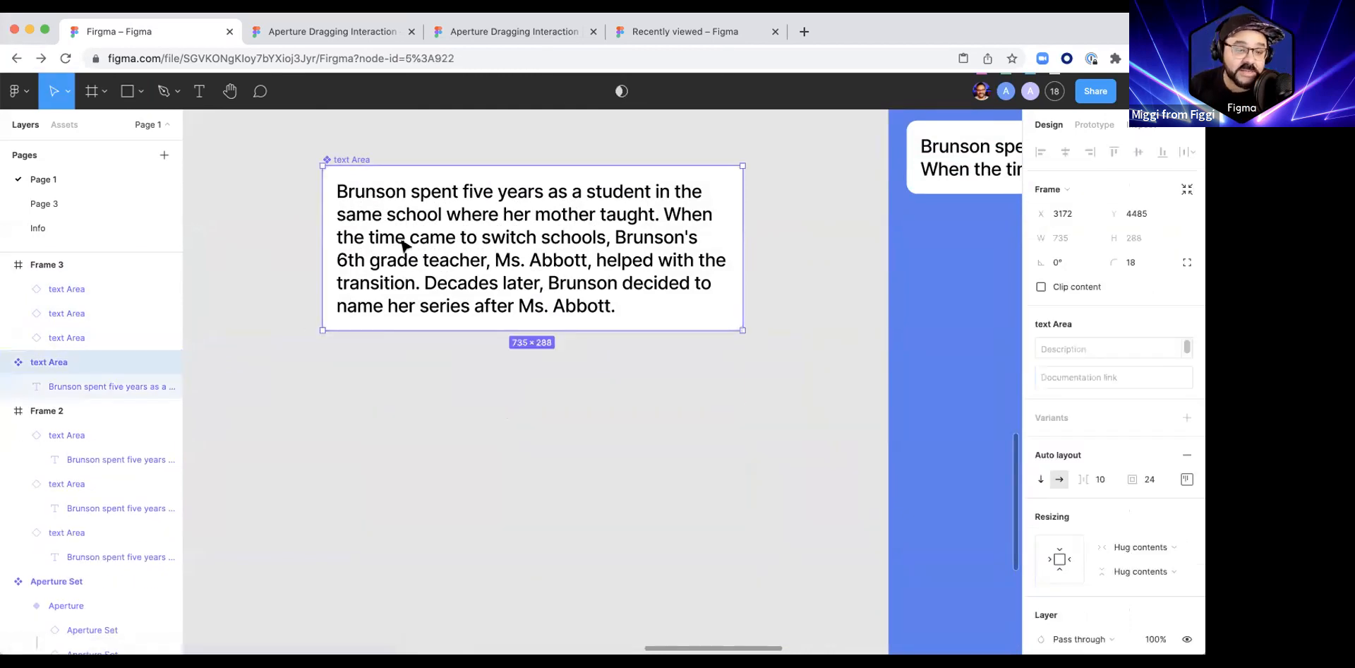
double_click(415, 225)
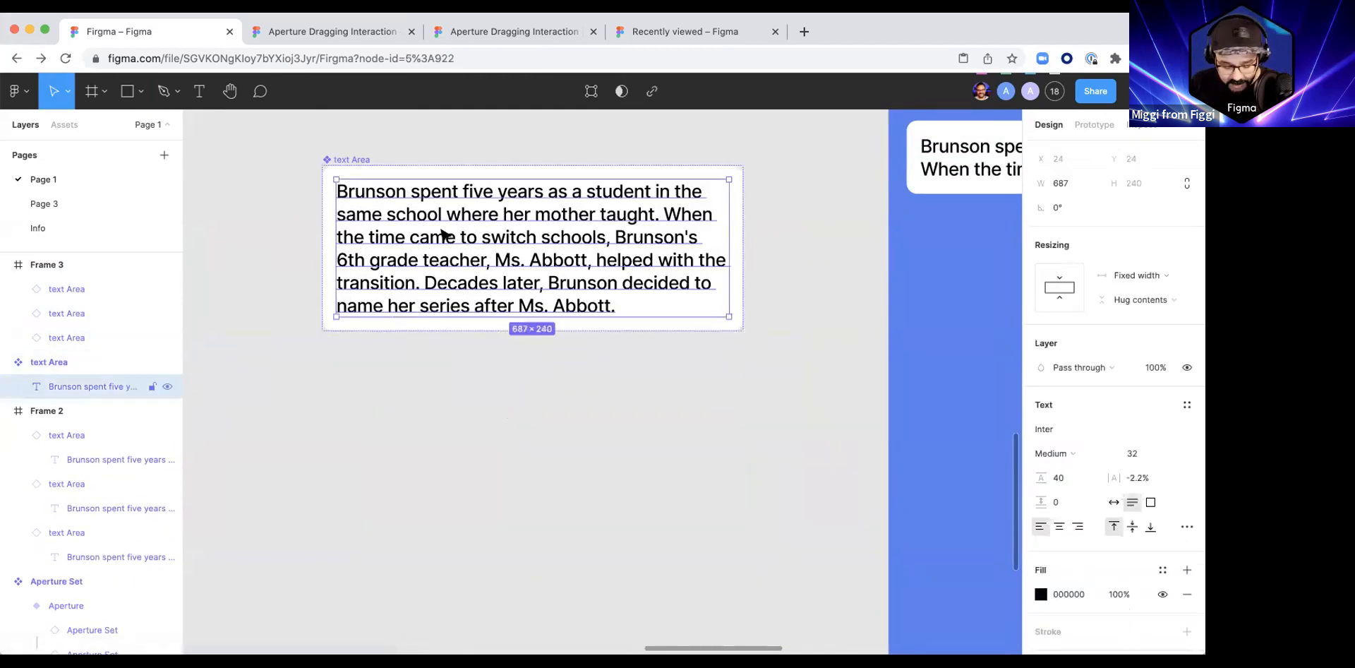
key(super+v)
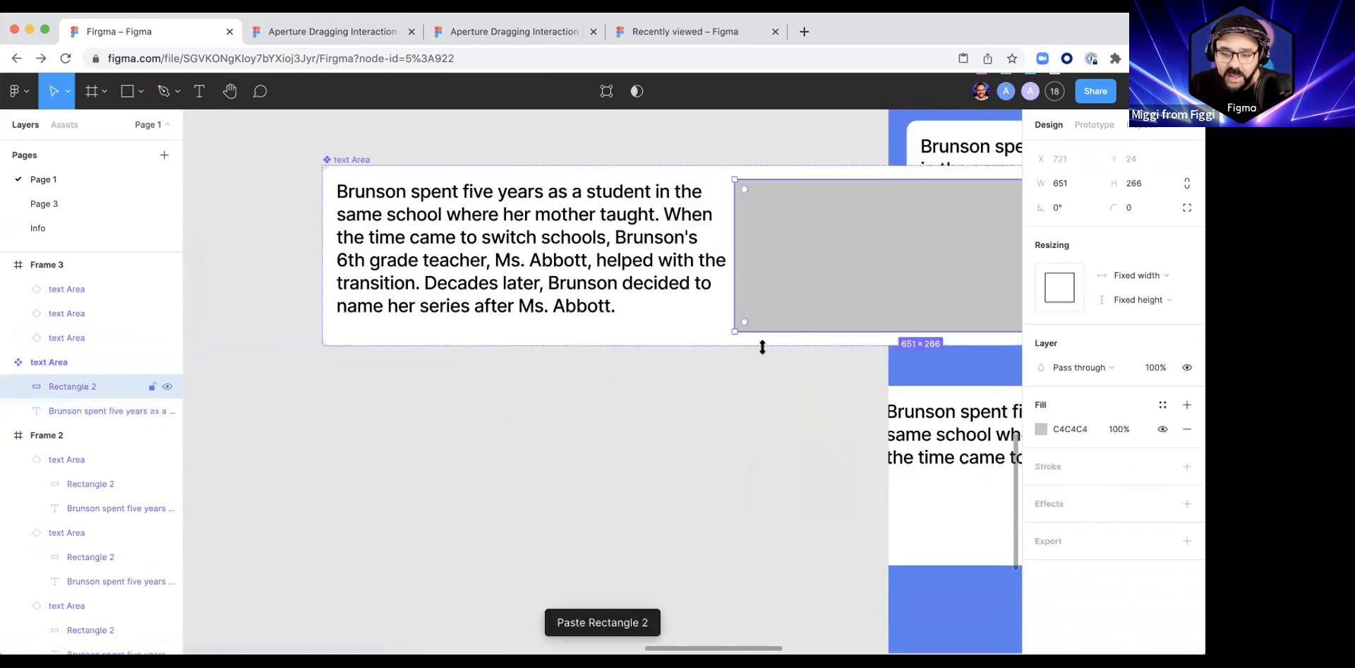
Step: Move the main text area component to X 2575, Y 4373, and switch its auto layout to vertical direction
scroll(763, 348, down, 5)
drag(582, 410, 436, 416)
drag(450, 242, 275, 210)
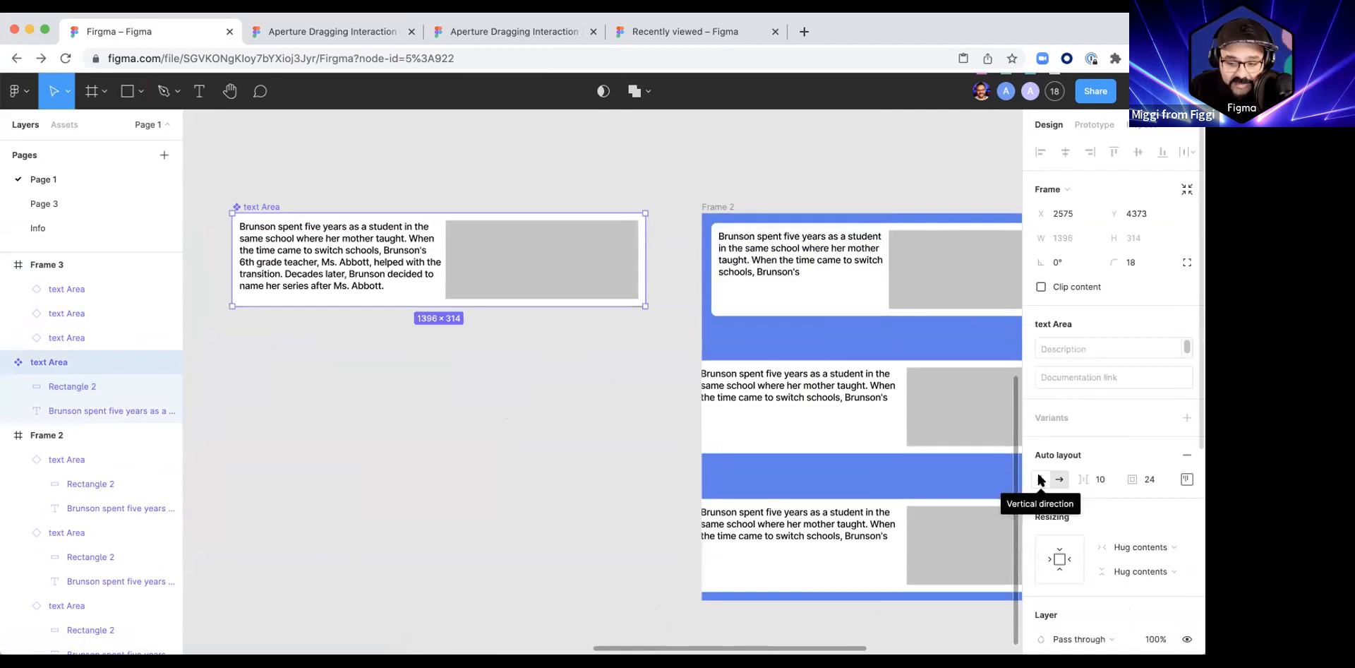
click(1040, 479)
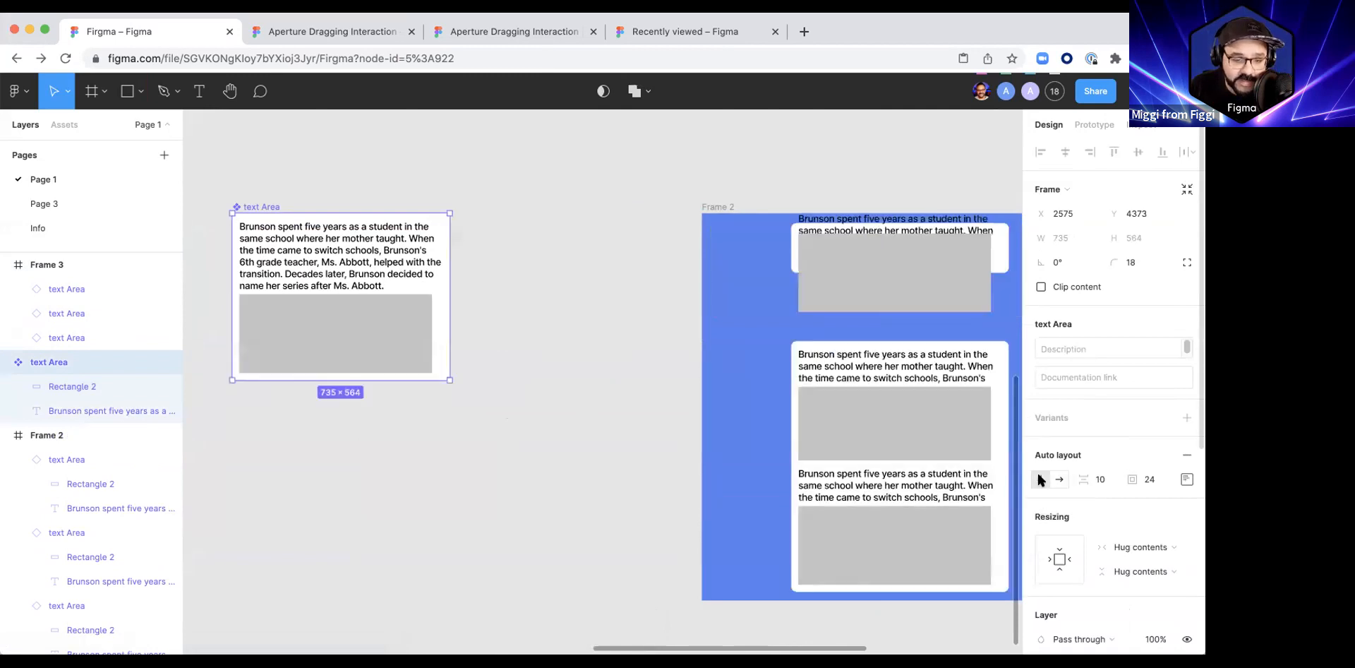
Step: Reorder the rectangle above the main component's paragraph, and set its horizontal resizing to Fill container
double_click(343, 340)
drag(343, 339, 331, 290)
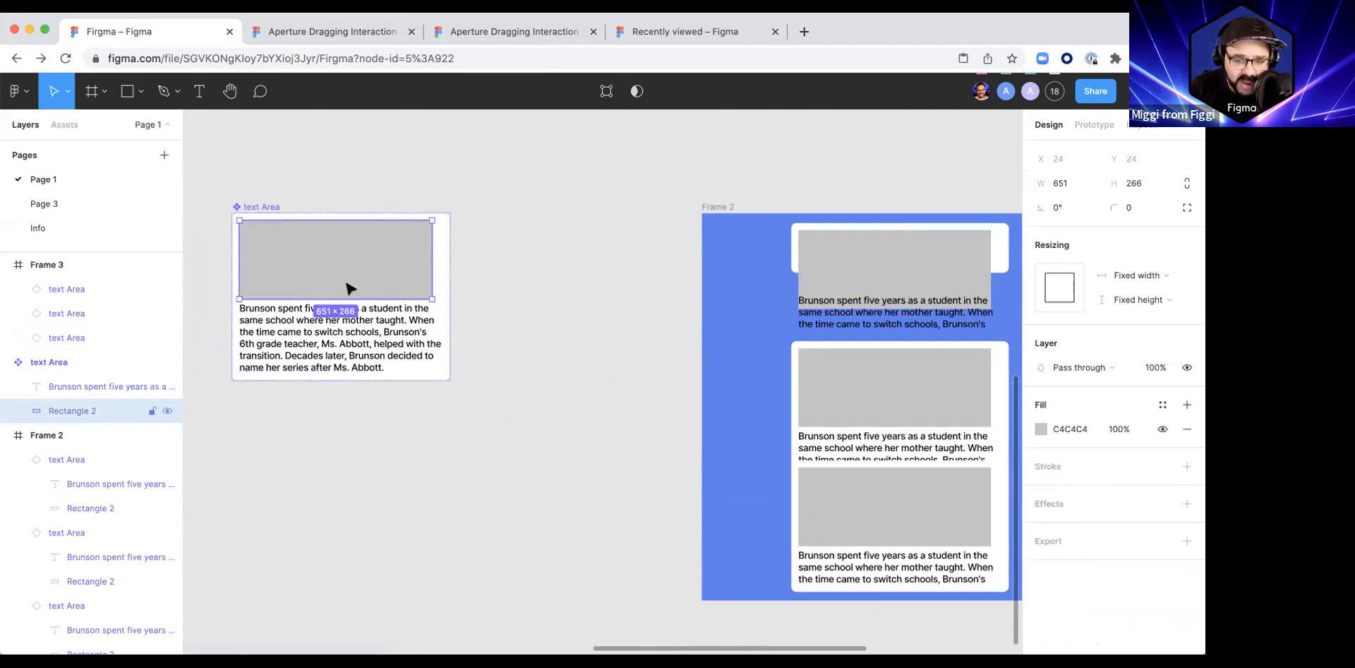
click(1137, 275)
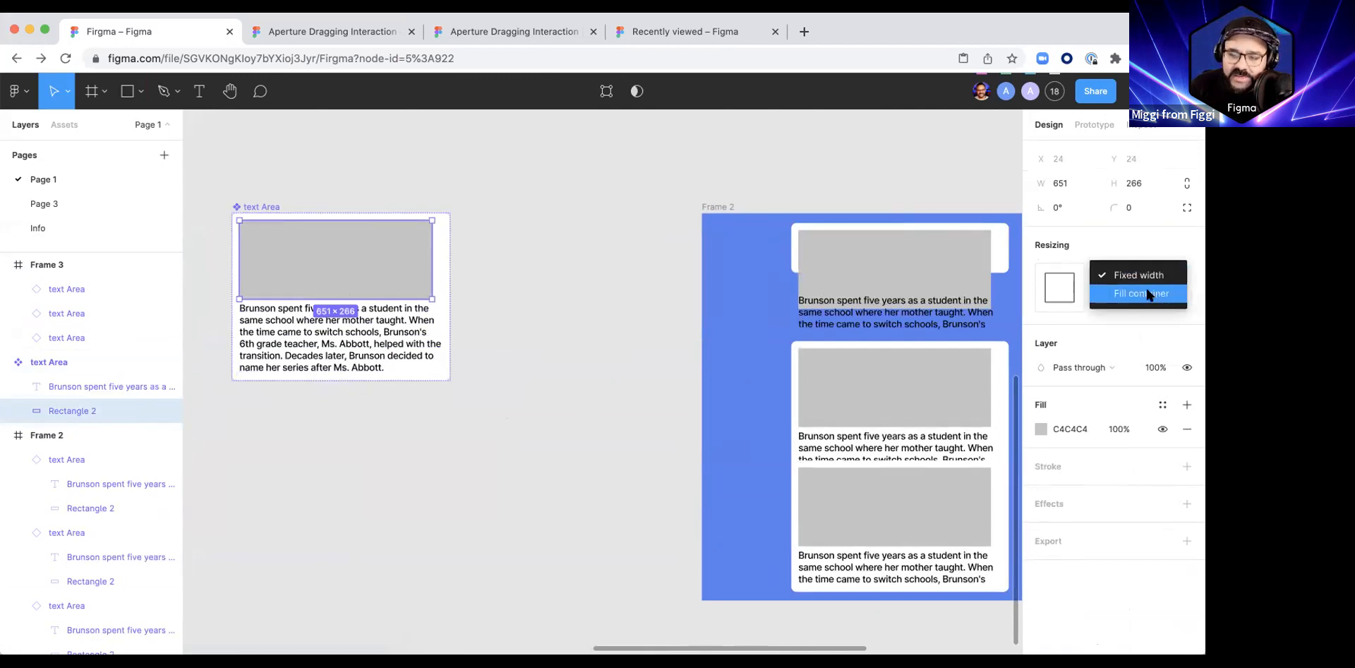
click(1147, 293)
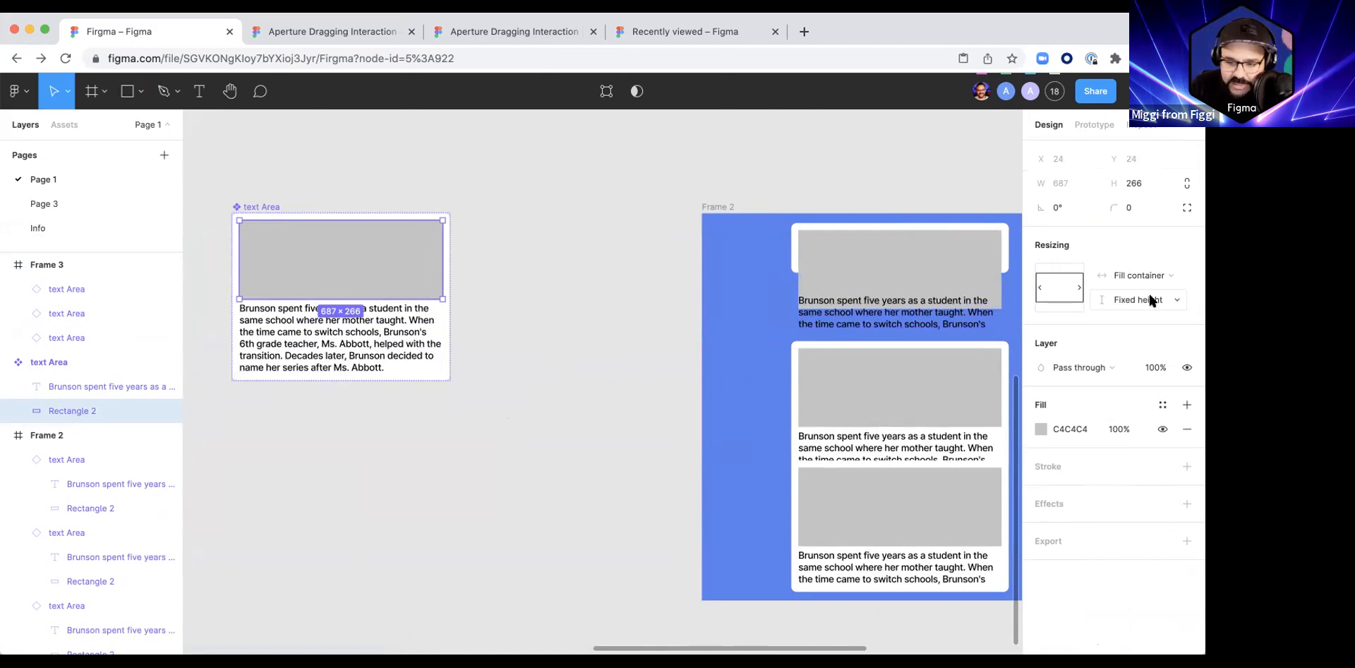
click(561, 332)
Step: Set the vertical resizing of the blue frame's upper instance to Hug contents
scroll(564, 332, down, 2)
drag(586, 381, 525, 351)
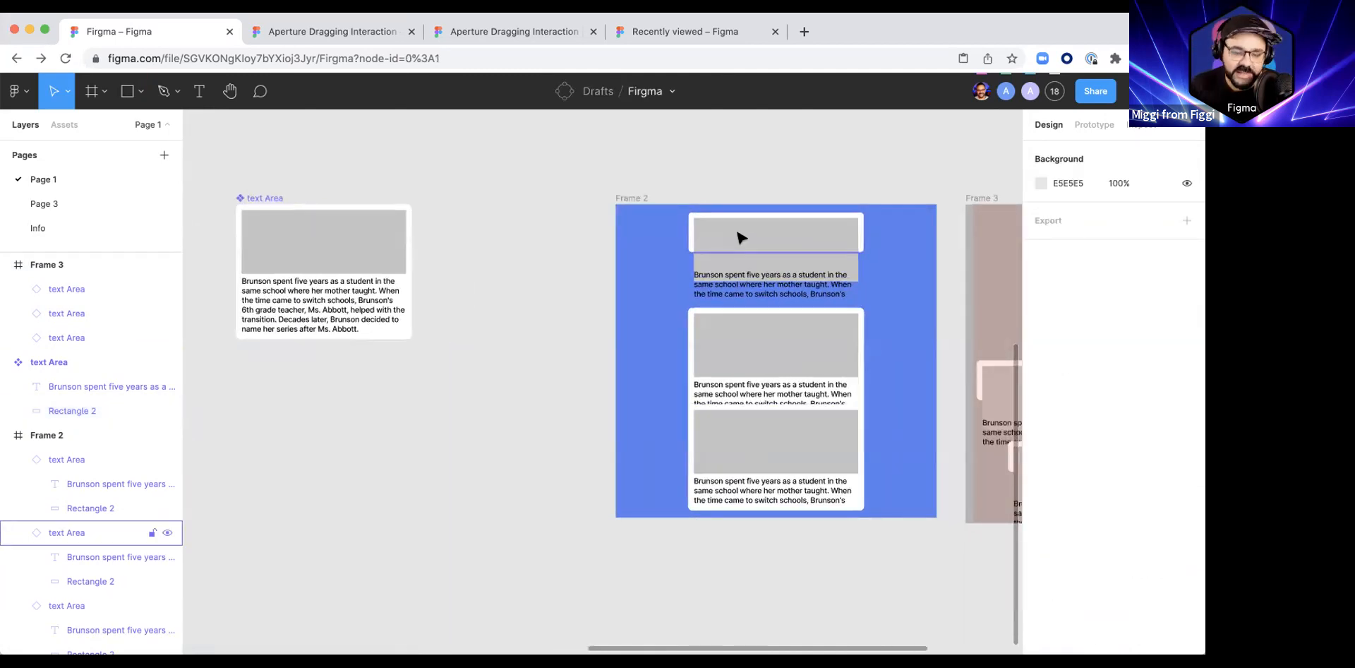
click(721, 246)
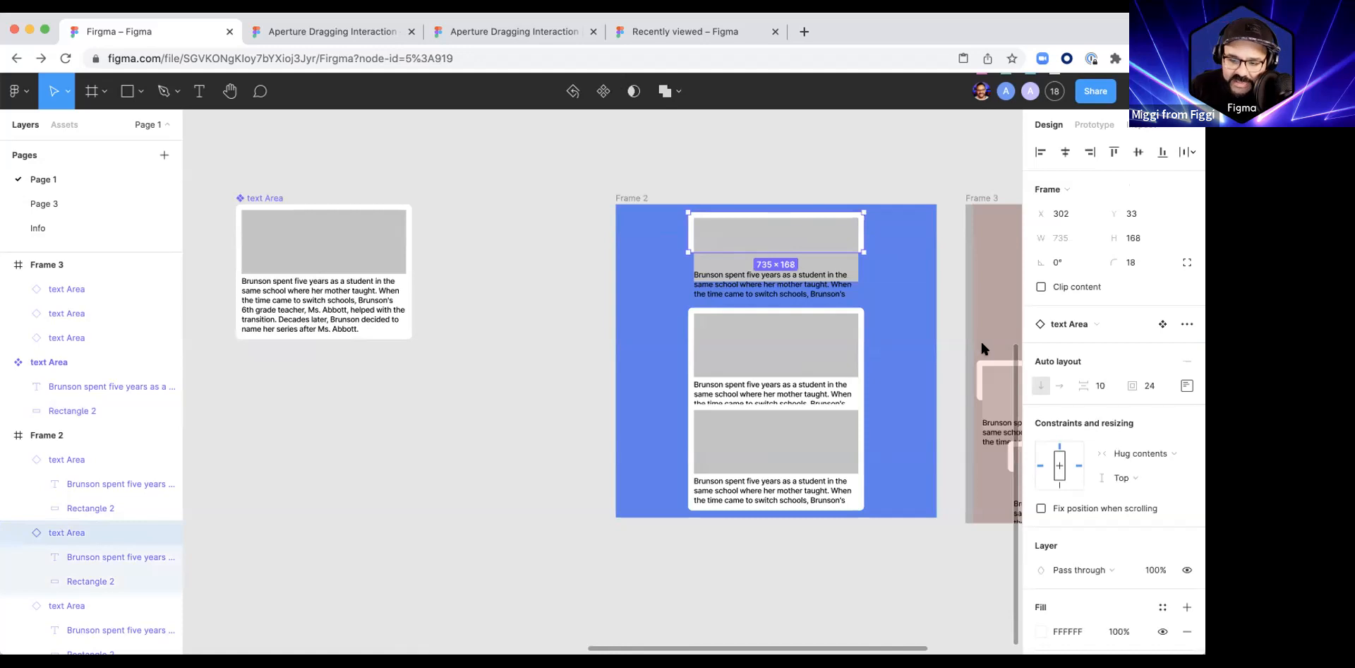
click(1147, 471)
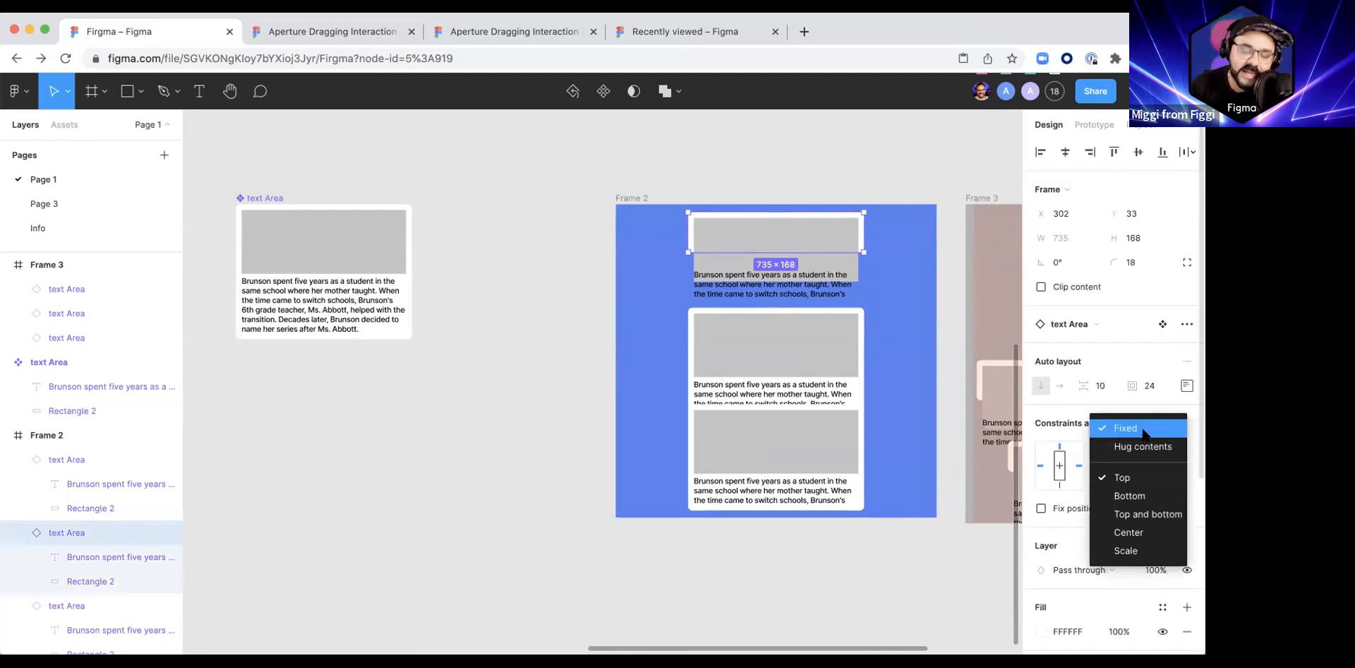
click(1146, 445)
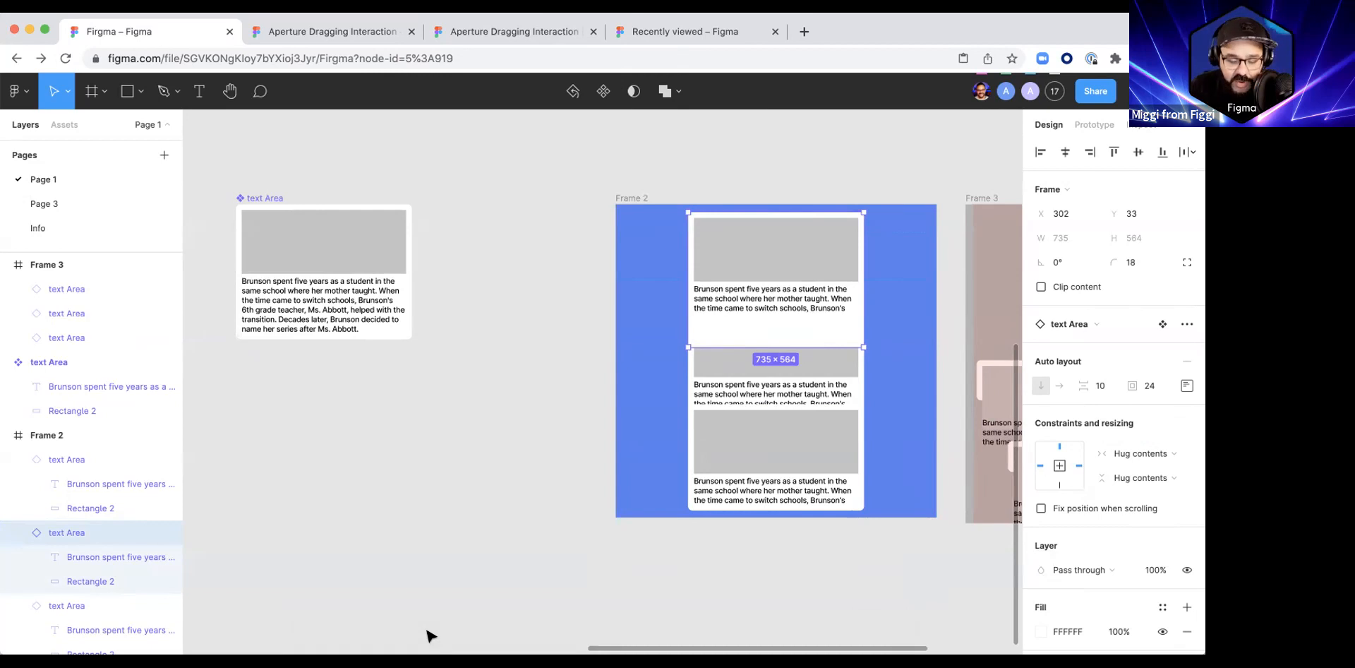
Step: Extend the blue Frame 2 downward to a height of about 1988 to spread out its instances
click(626, 209)
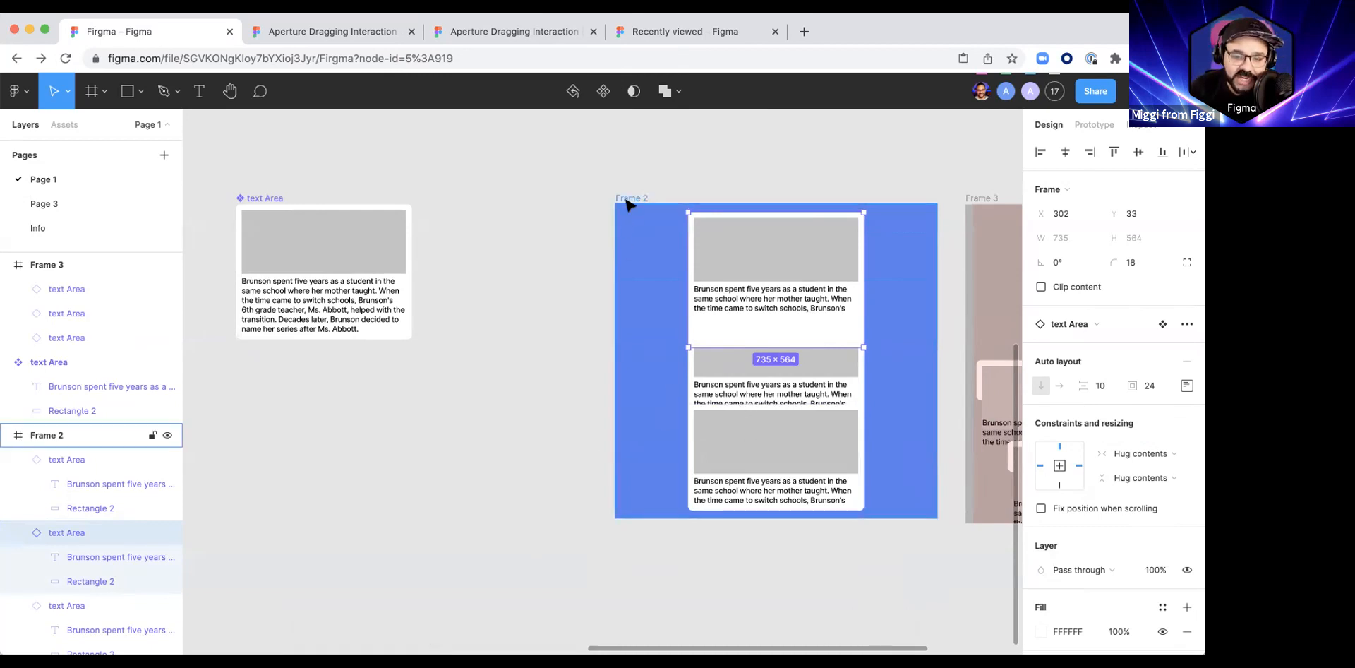
drag(627, 518, 590, 565)
scroll(575, 442, down, 3)
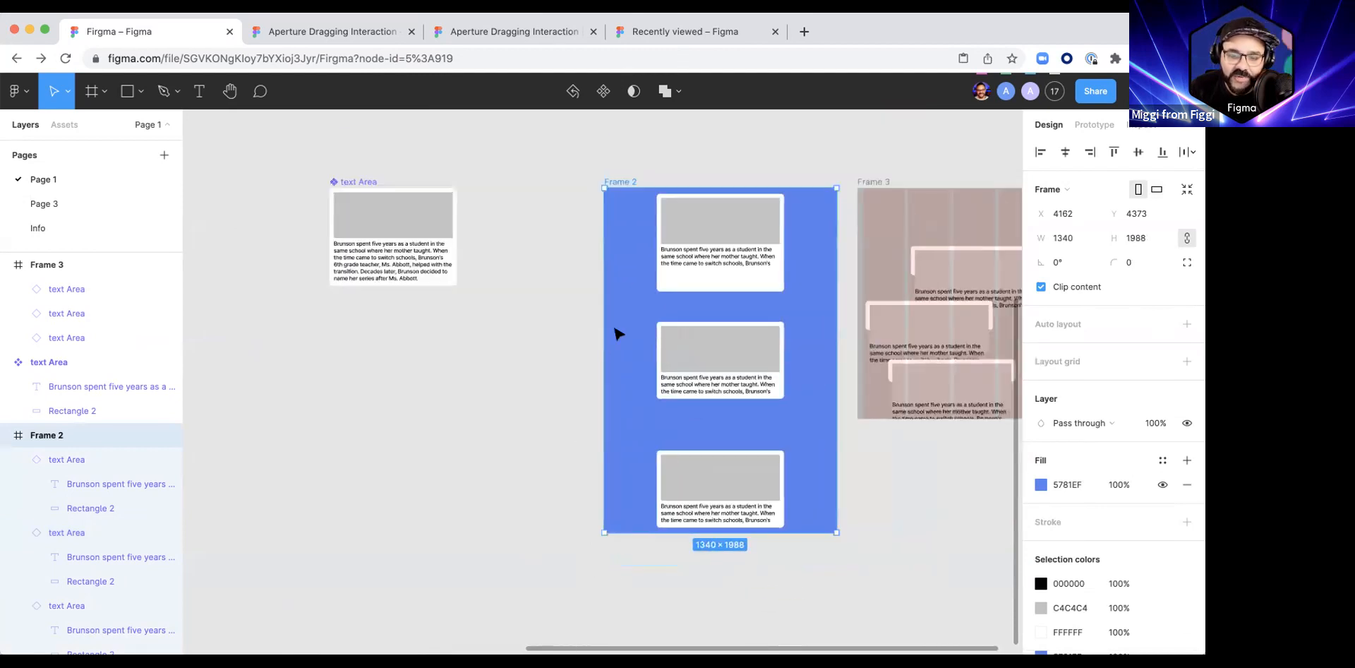
Step: Move the blue Frame 2 closer to the main component, to X 3828, Y 4316, and select its upper text area instance
drag(637, 205, 579, 196)
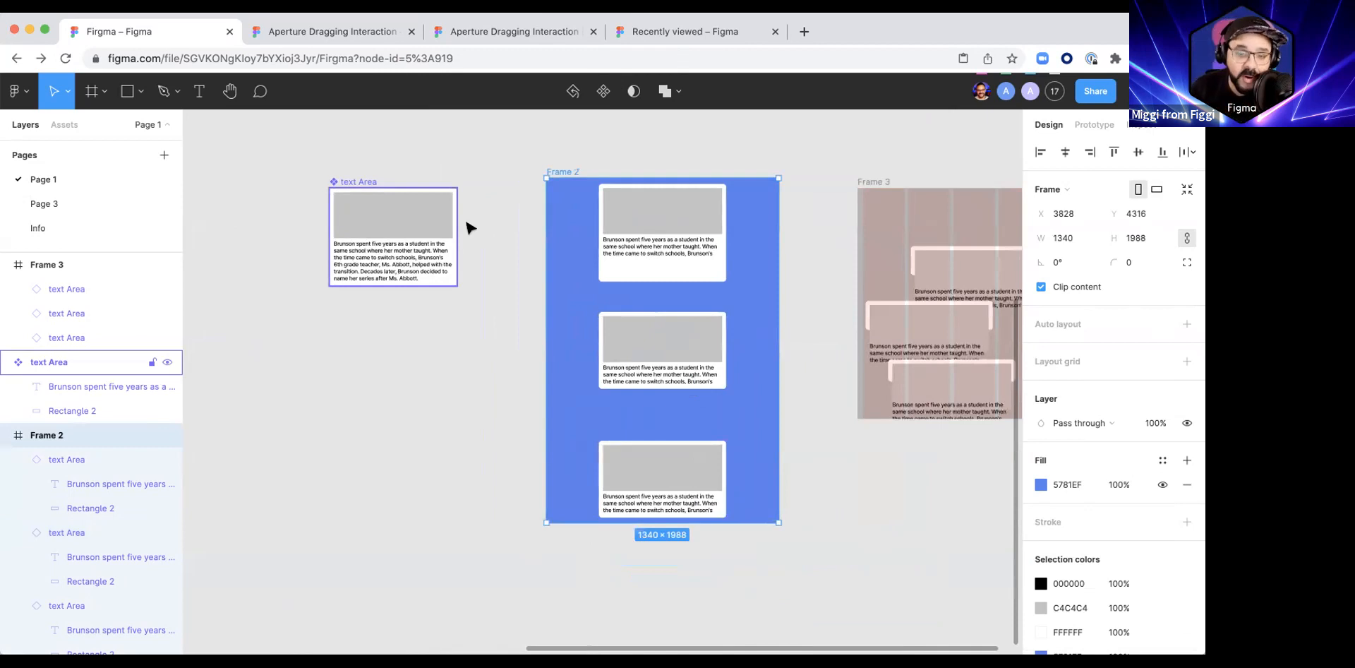
click(666, 256)
click(666, 256)
double_click(660, 272)
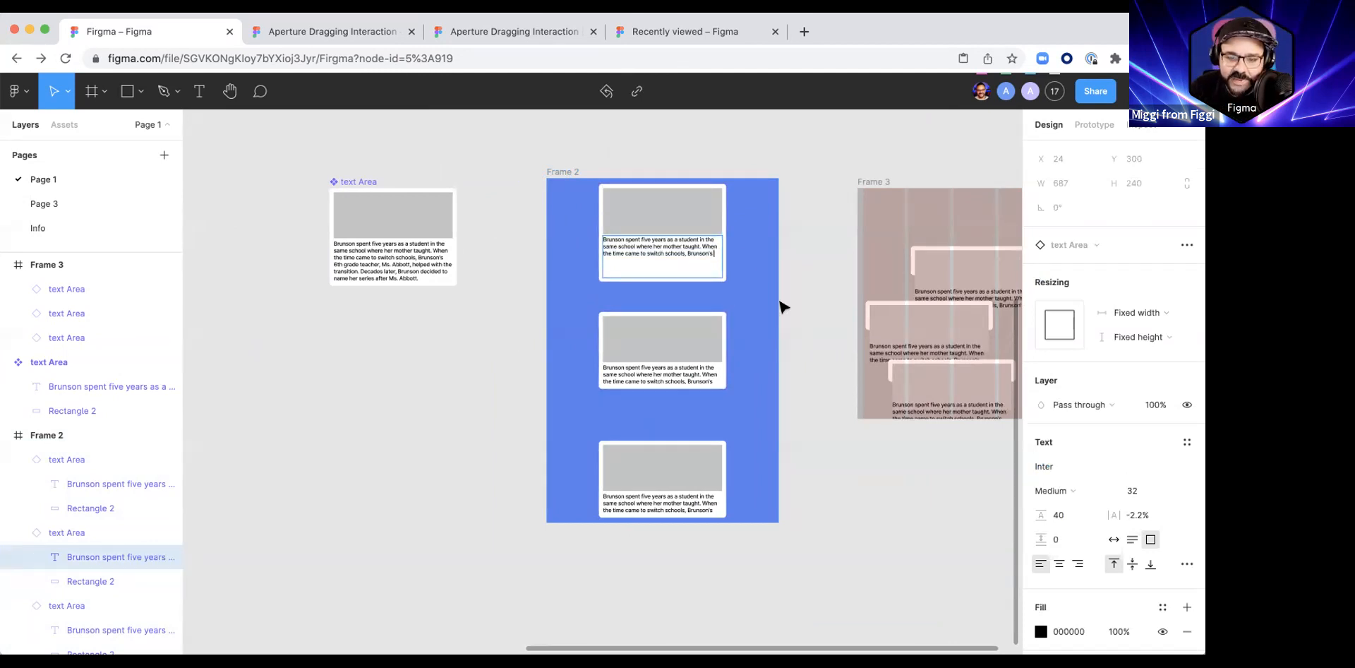
click(804, 298)
click(695, 207)
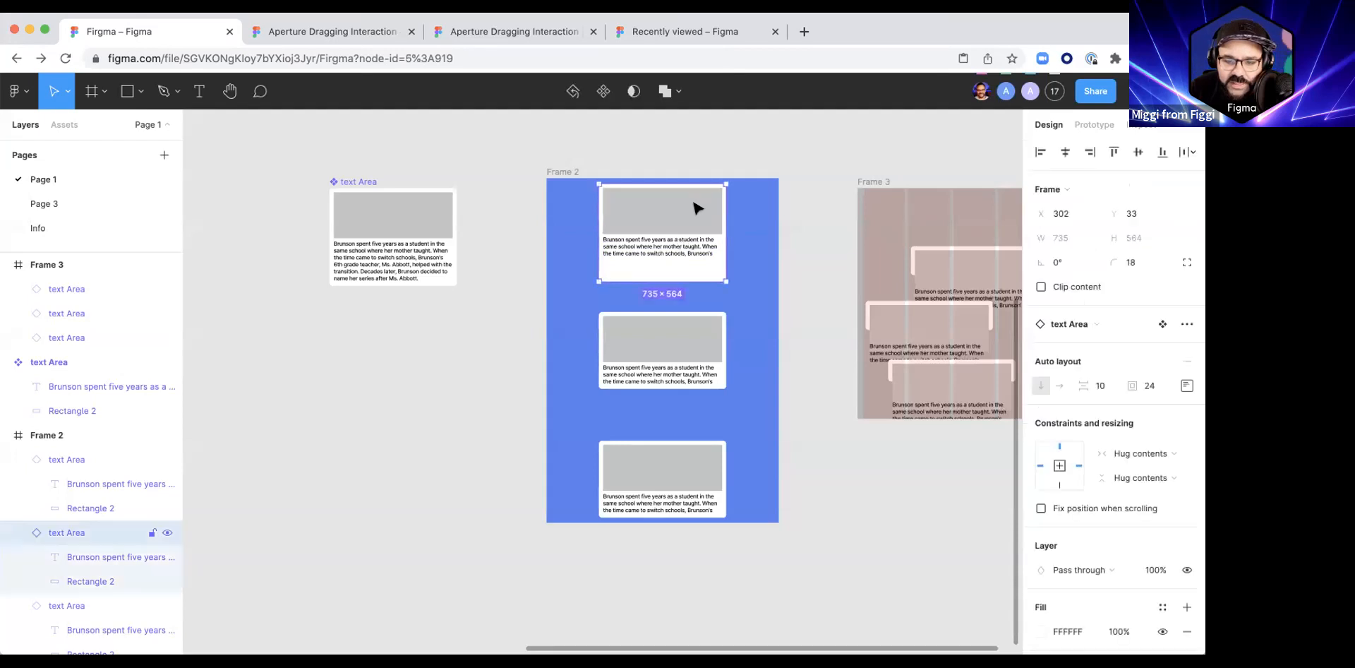
drag(1130, 388, 1059, 393)
key(super+z)
scroll(699, 278, up, 5)
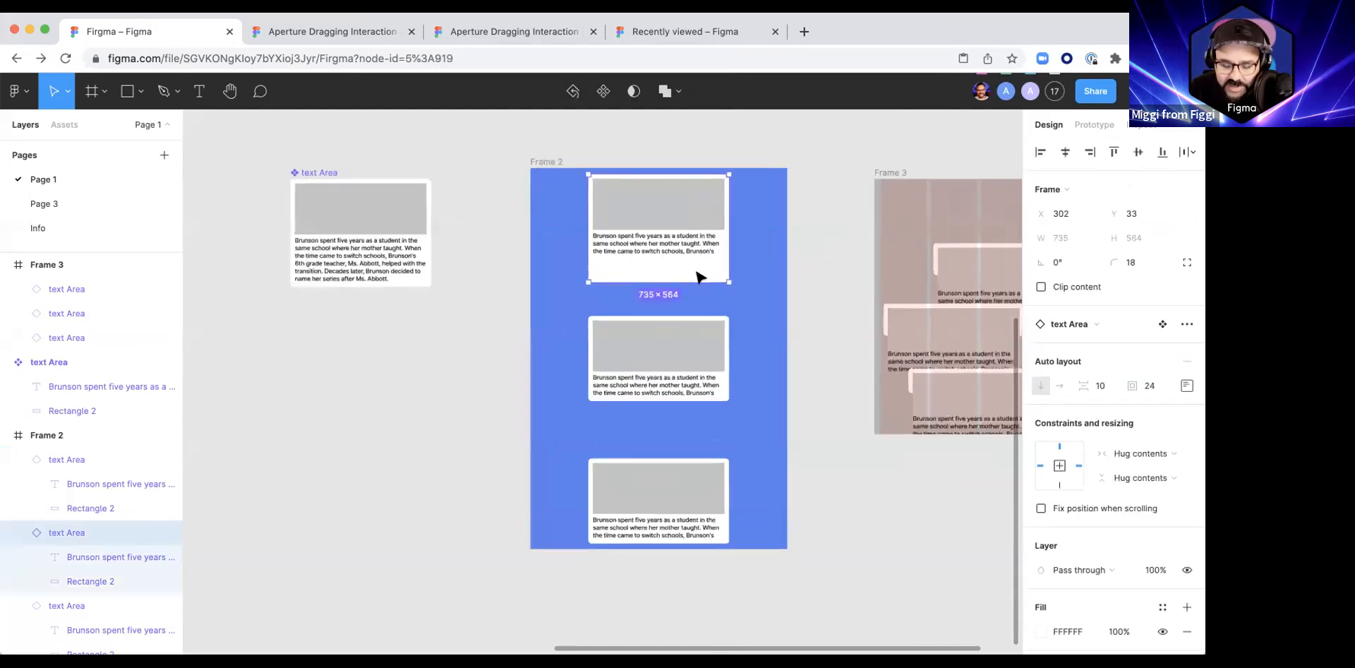
key(super+y)
key(super+y)
scroll(694, 267, down, 5)
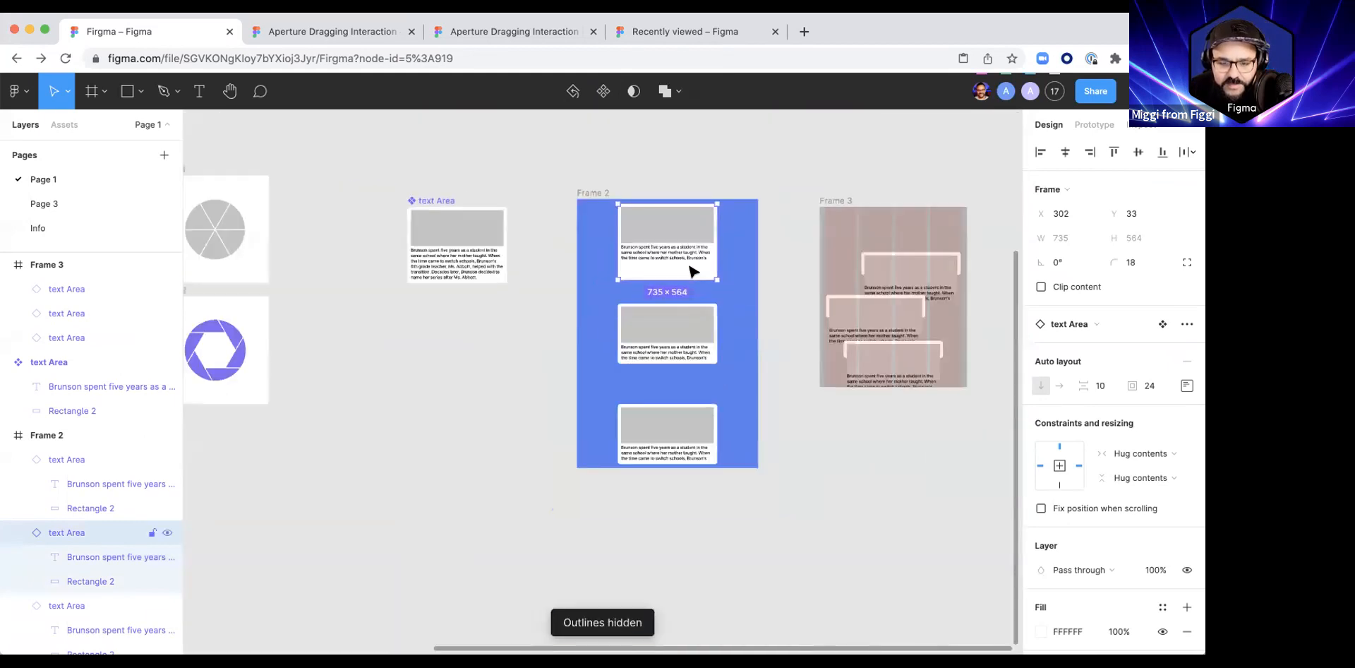
Step: Reset all overrides on the upper text area instance in the blue Frame 2
right_click(670, 289)
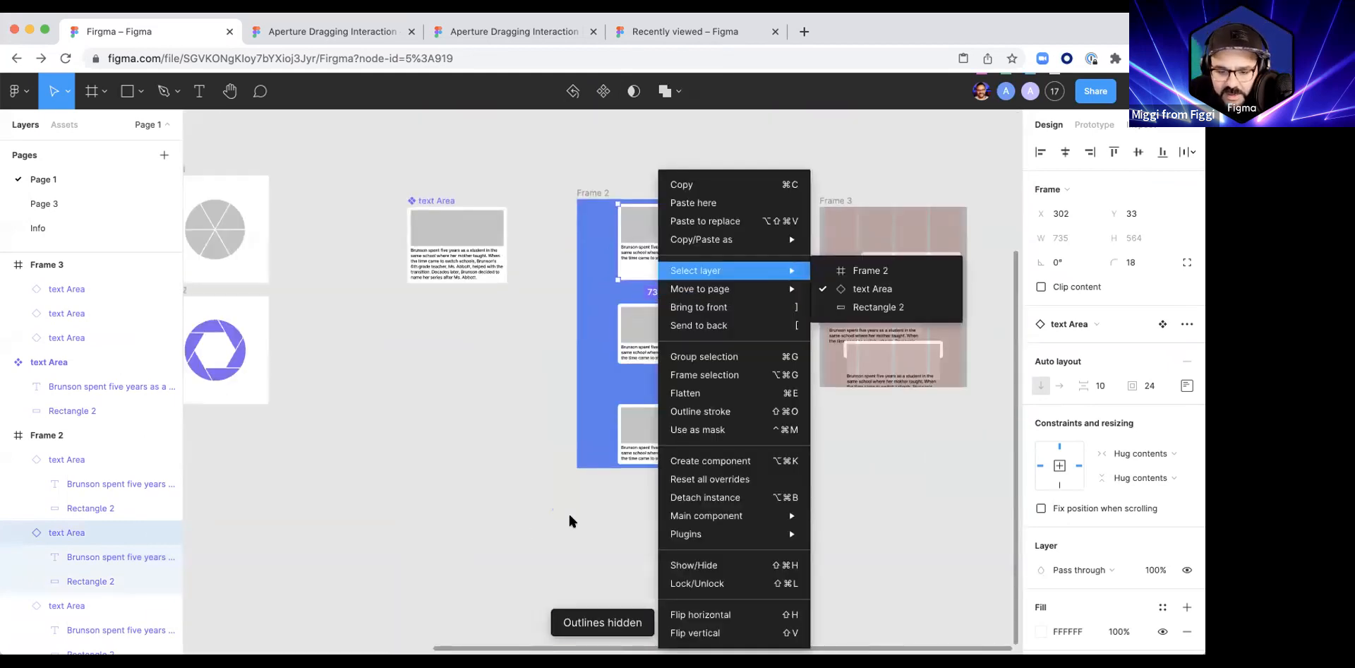
click(698, 476)
click(753, 279)
scroll(754, 268, up, 3)
scroll(754, 275, down, 3)
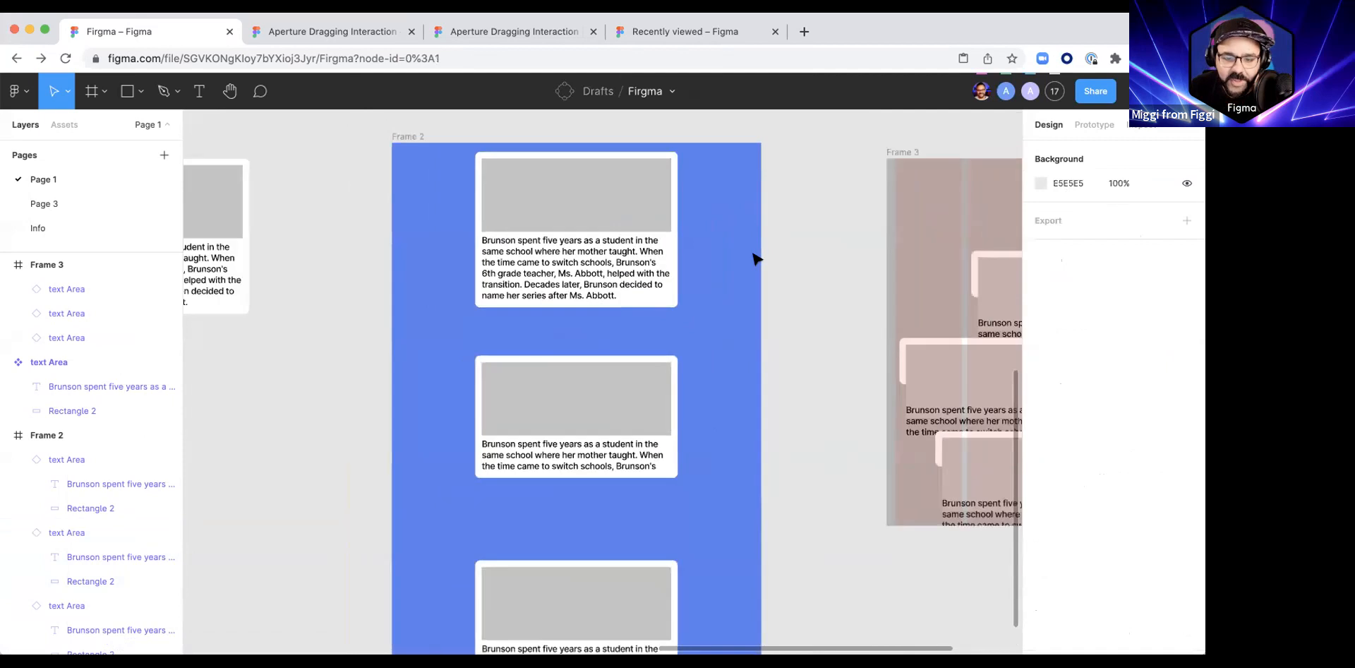
scroll(582, 290, up, 3)
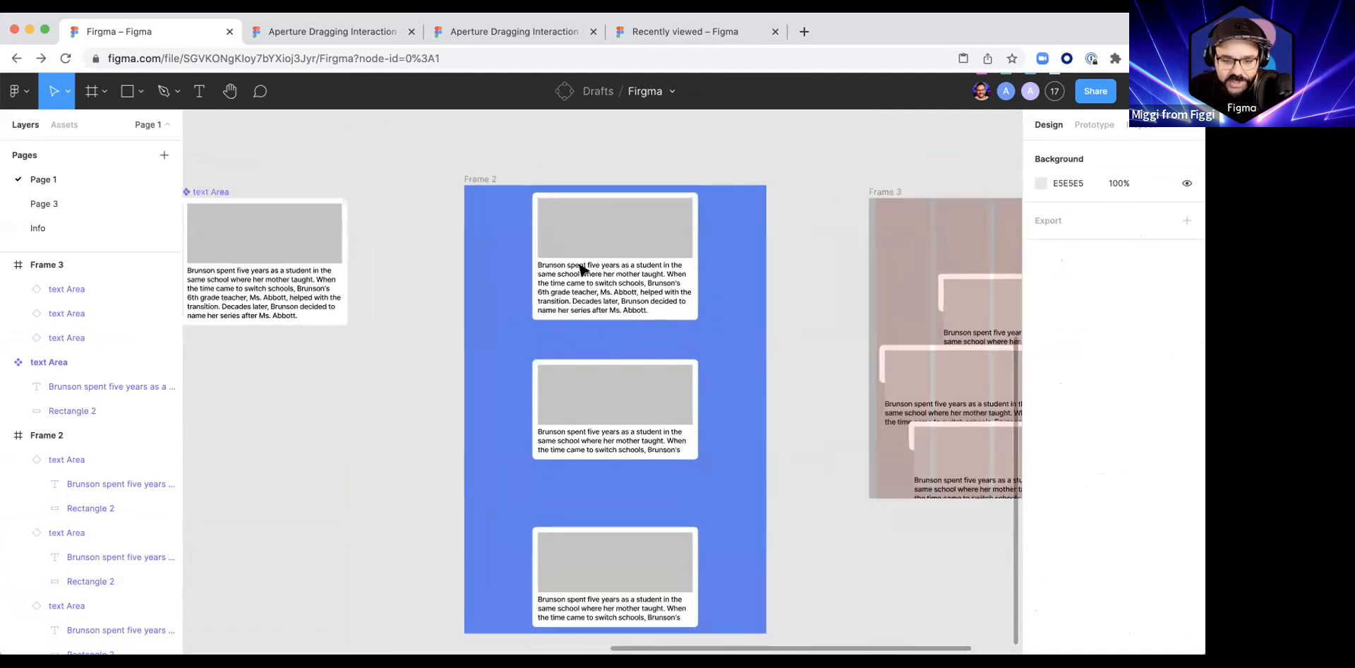
click(609, 275)
scroll(640, 247, down, 1)
scroll(640, 247, down, 1)
scroll(640, 247, right, 1)
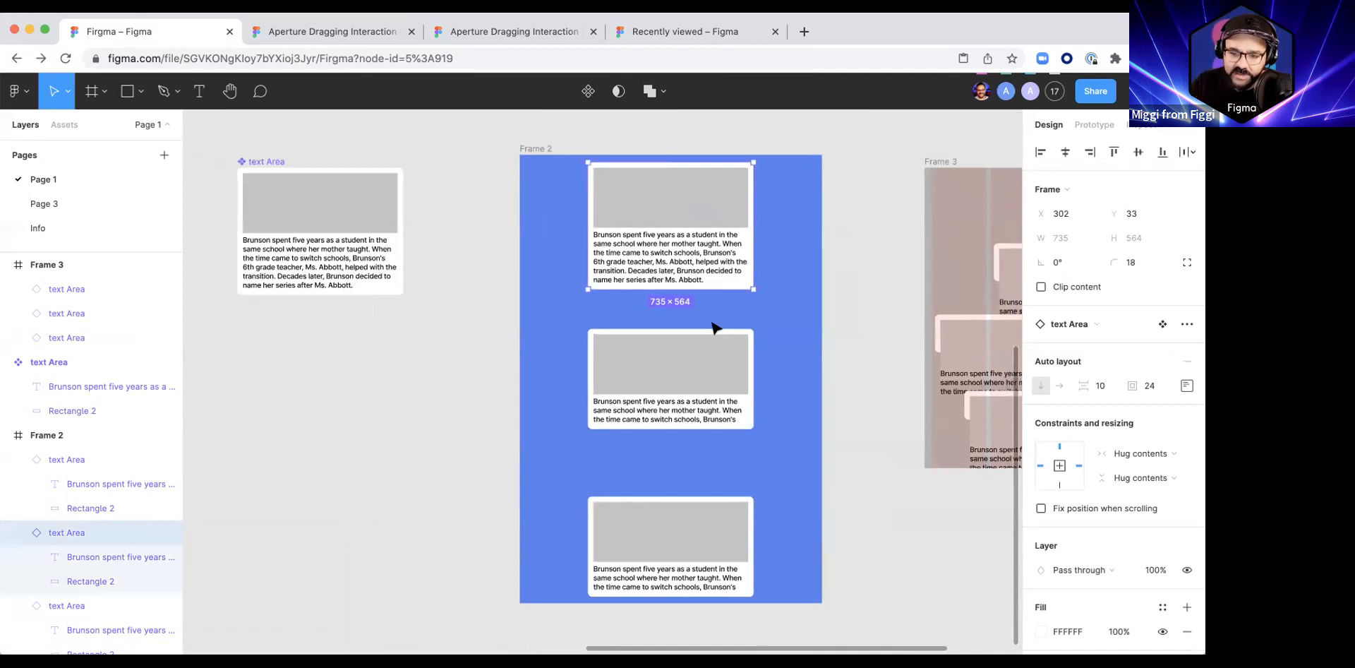
drag(725, 380, 709, 375)
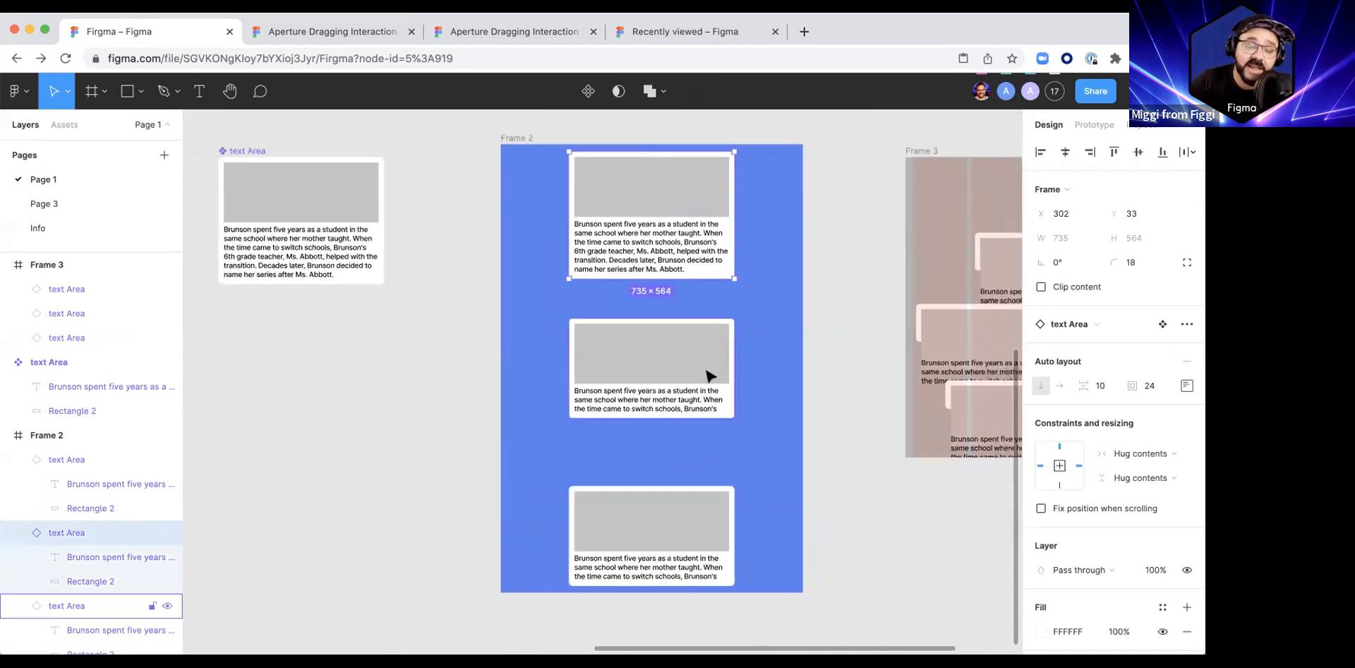
Step: Reset all overrides on each of the three text area instances in Frame 3
scroll(657, 351, right, 3)
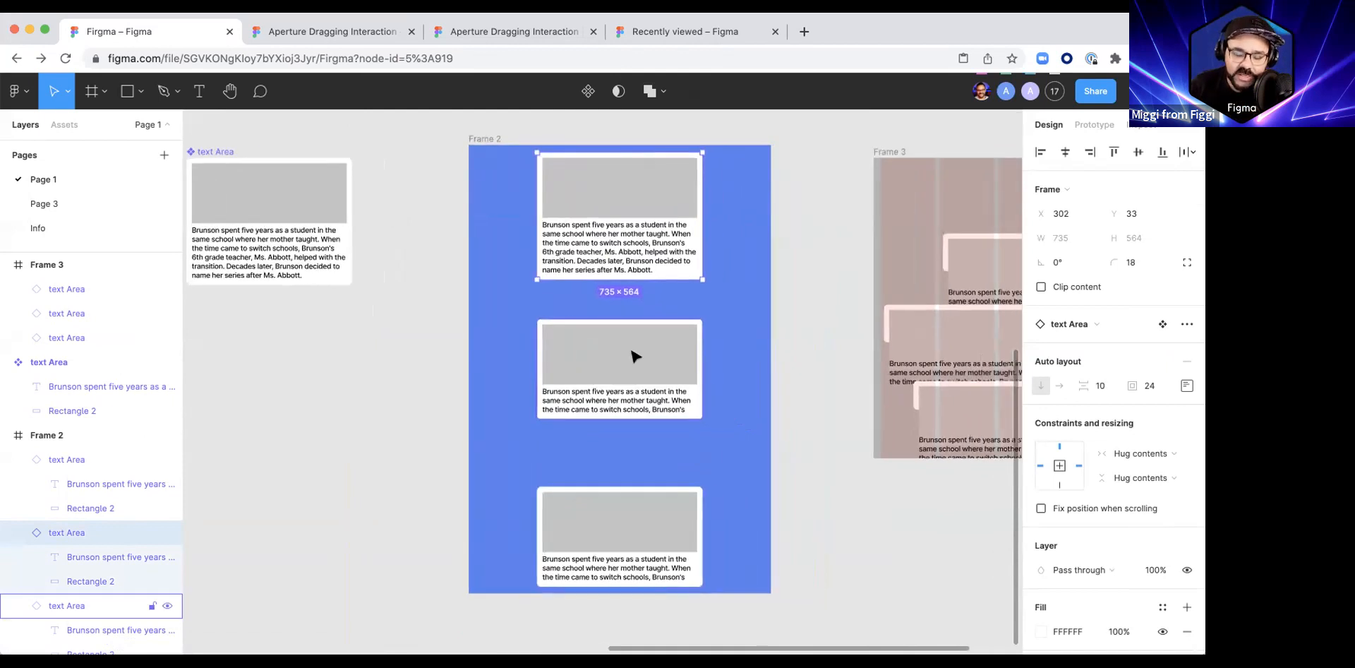
scroll(633, 355, right, 10)
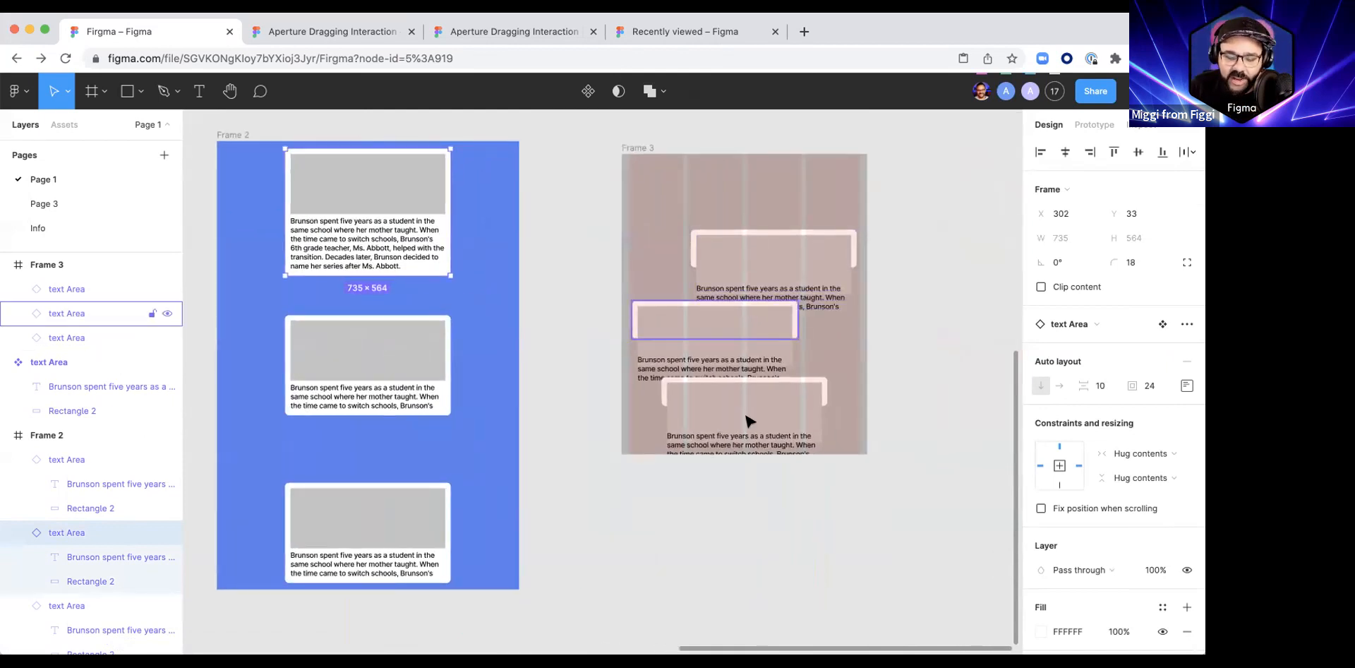
click(764, 250)
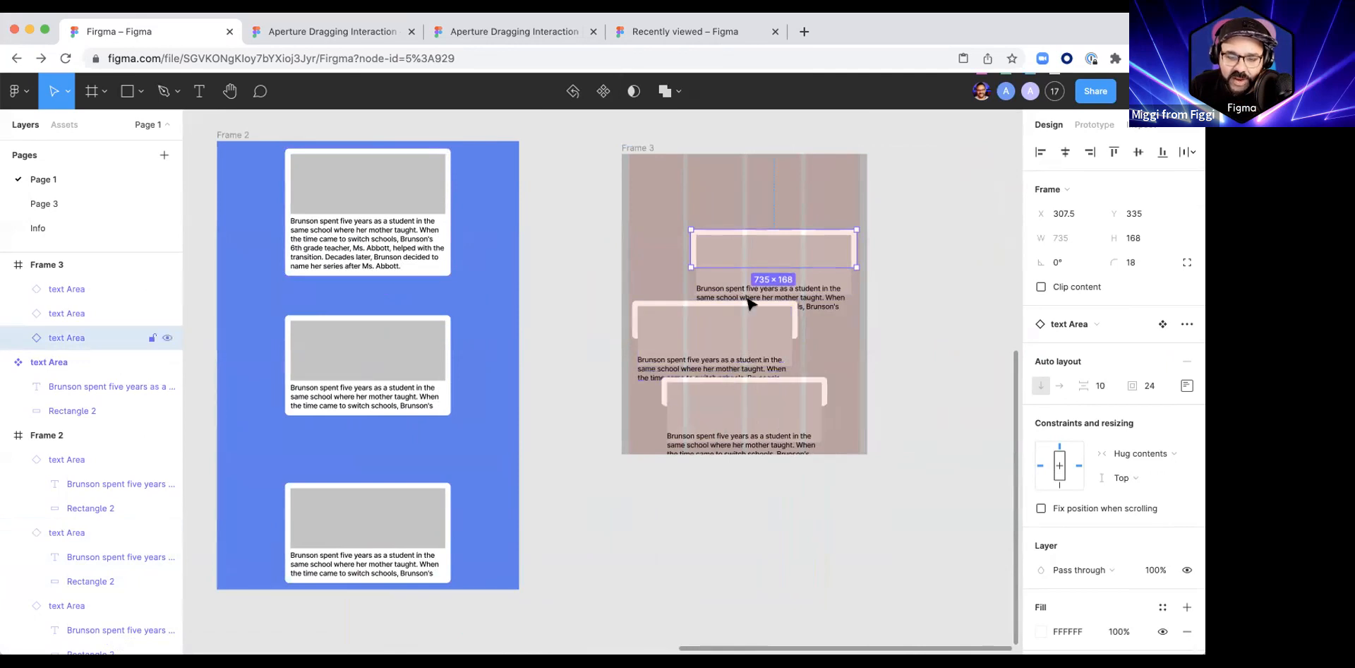
right_click(737, 244)
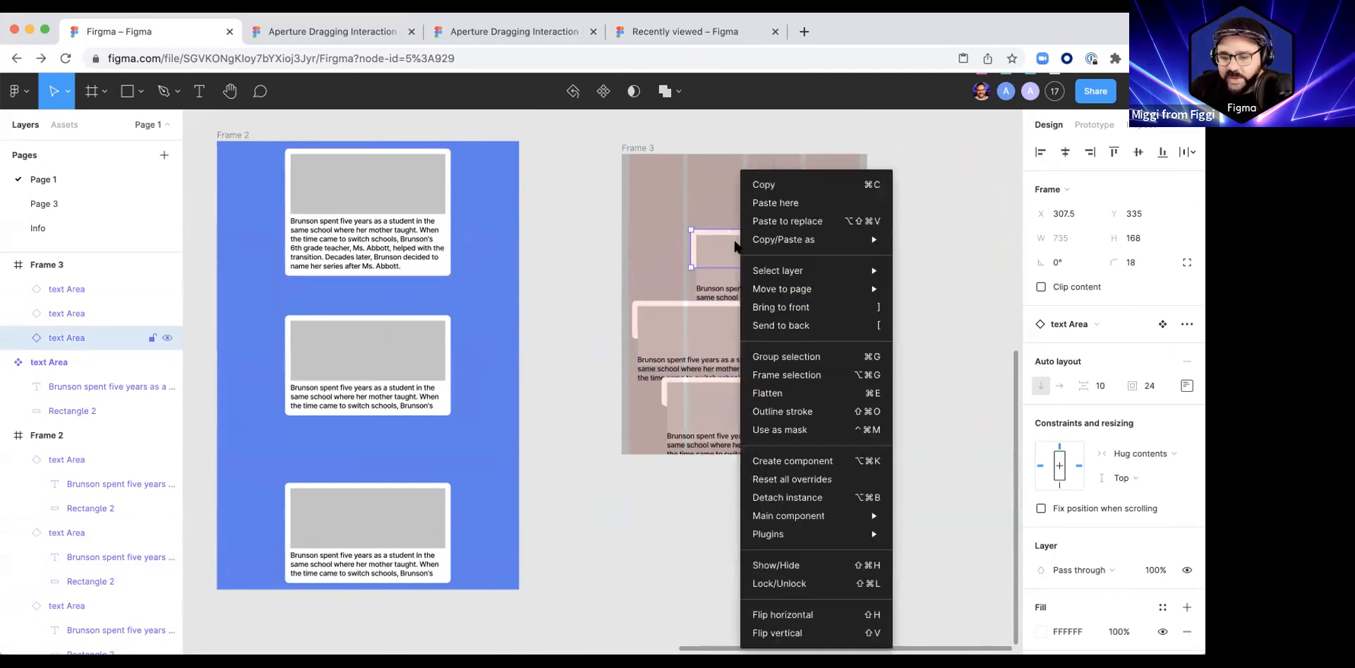
click(779, 477)
right_click(653, 328)
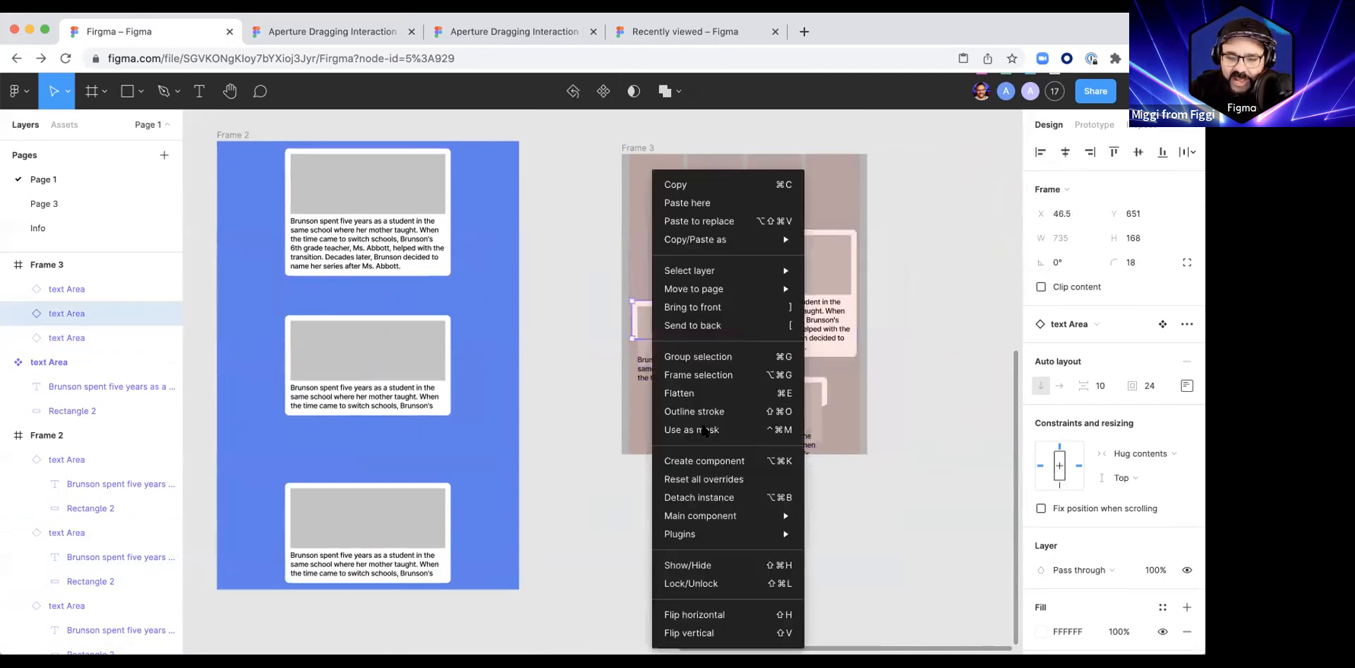
click(719, 480)
right_click(688, 388)
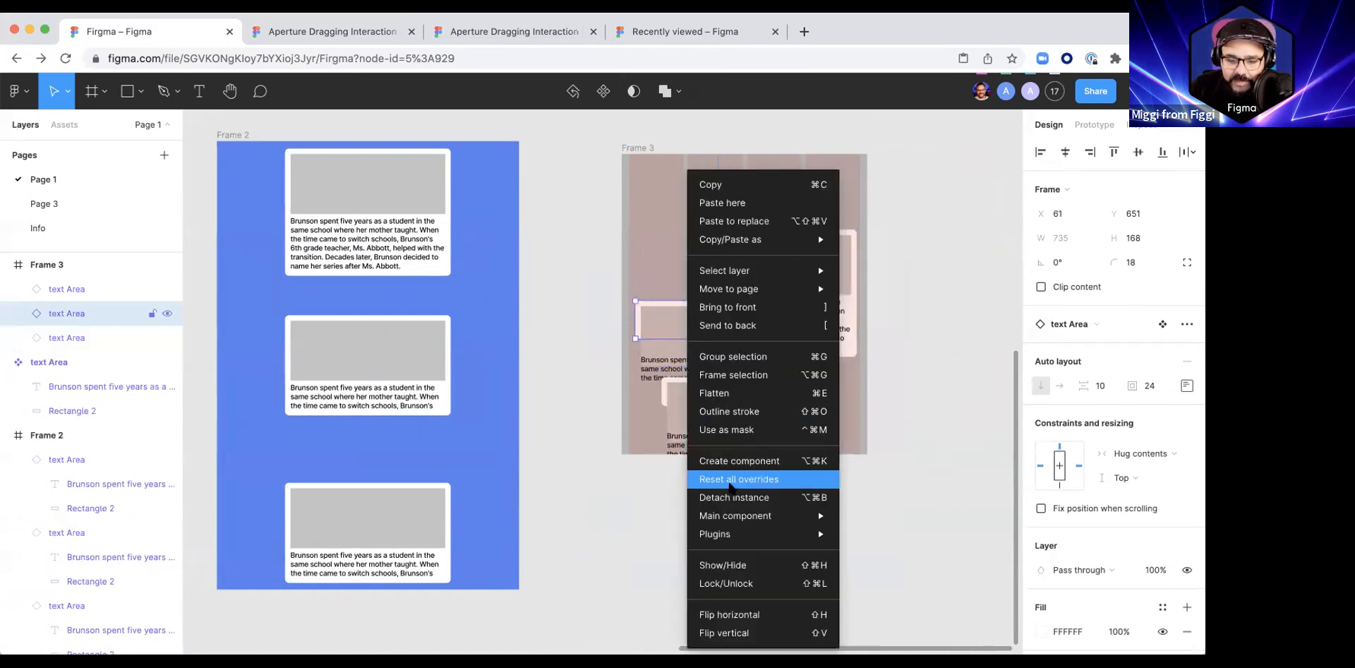
click(735, 479)
click(703, 402)
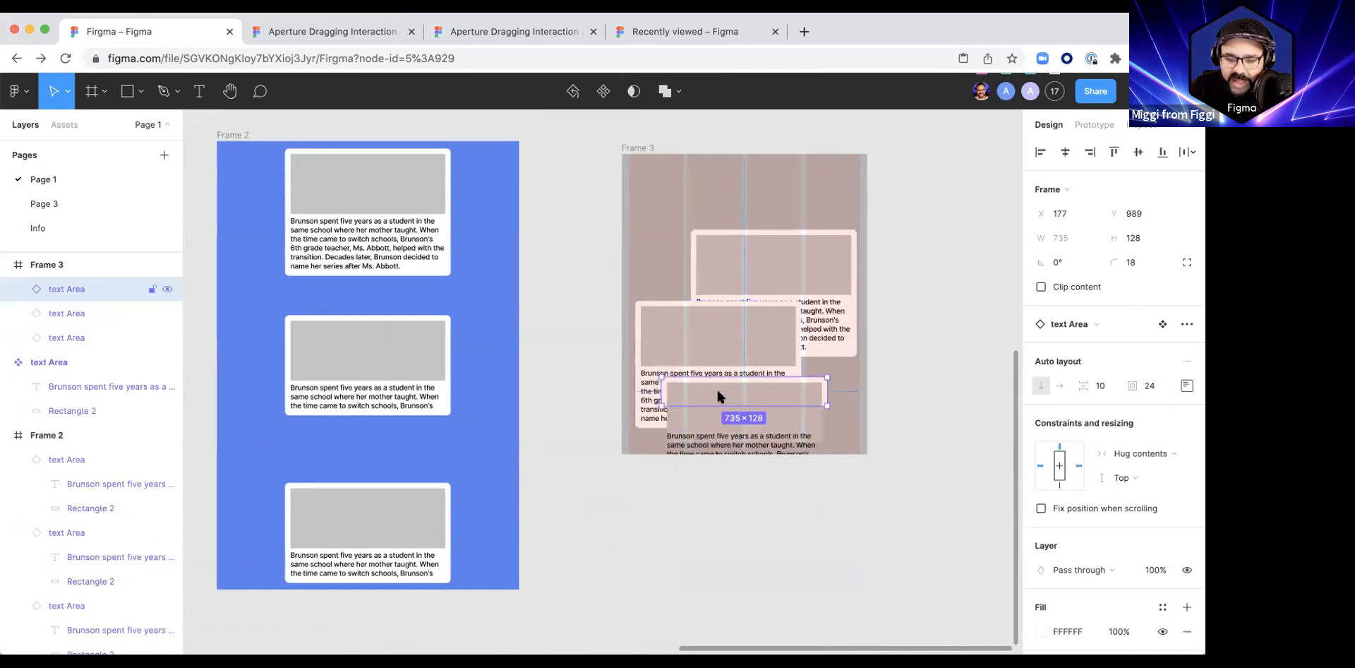
right_click(718, 392)
click(817, 476)
click(887, 361)
scroll(888, 361, up, 1)
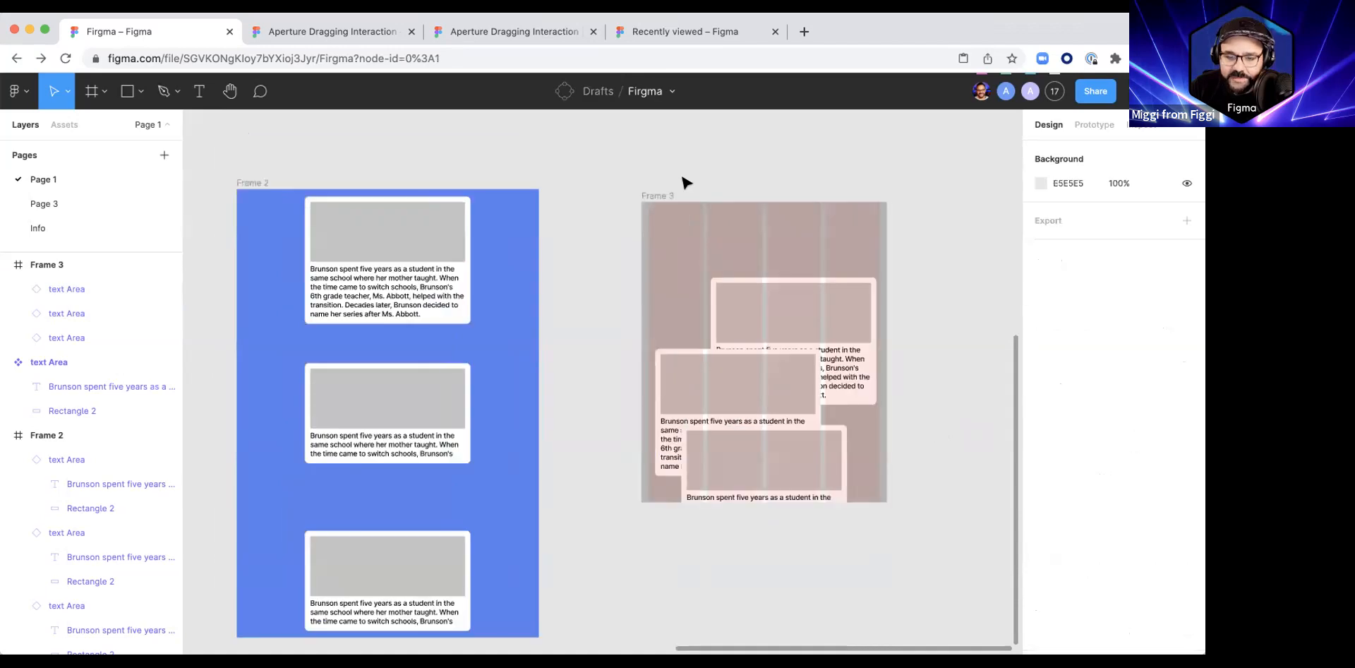
Step: Extend Frame 3 downward to a height of about 2135, and move it to about X 5717, Y 4599
click(784, 318)
scroll(697, 322, down, 2)
scroll(698, 323, right, 2)
scroll(706, 386, down, 3)
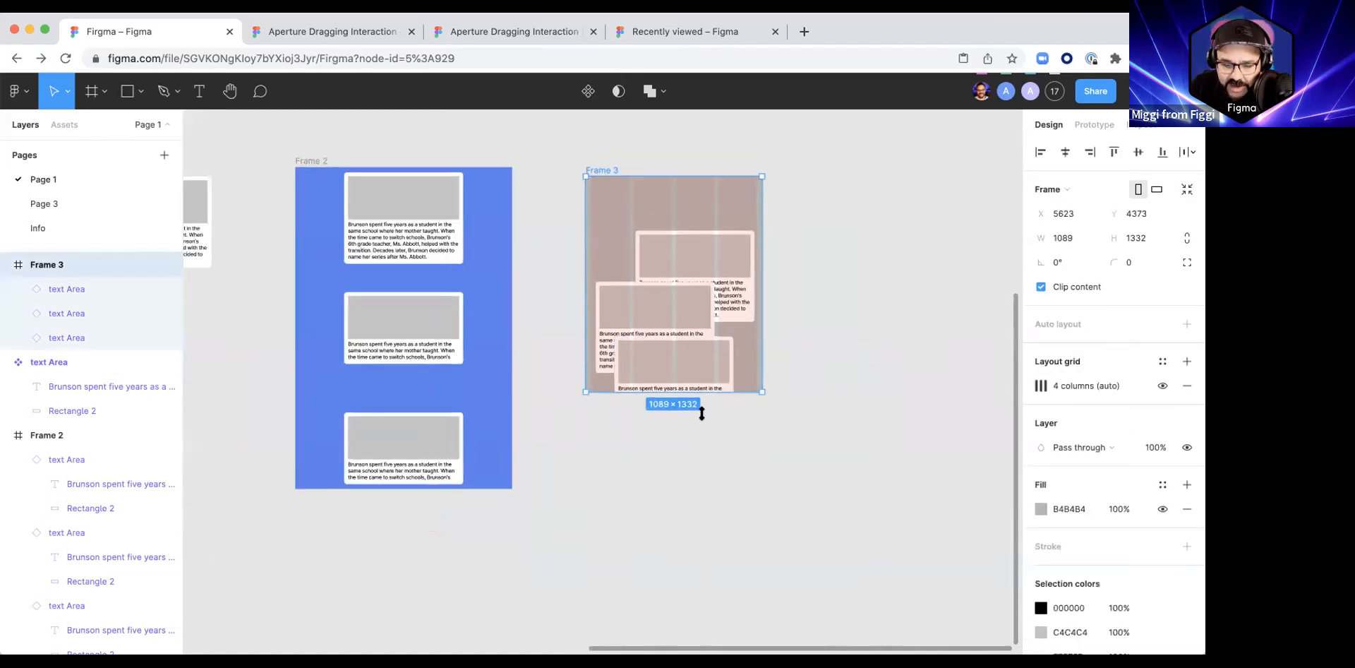
drag(701, 412, 701, 522)
drag(668, 429, 684, 466)
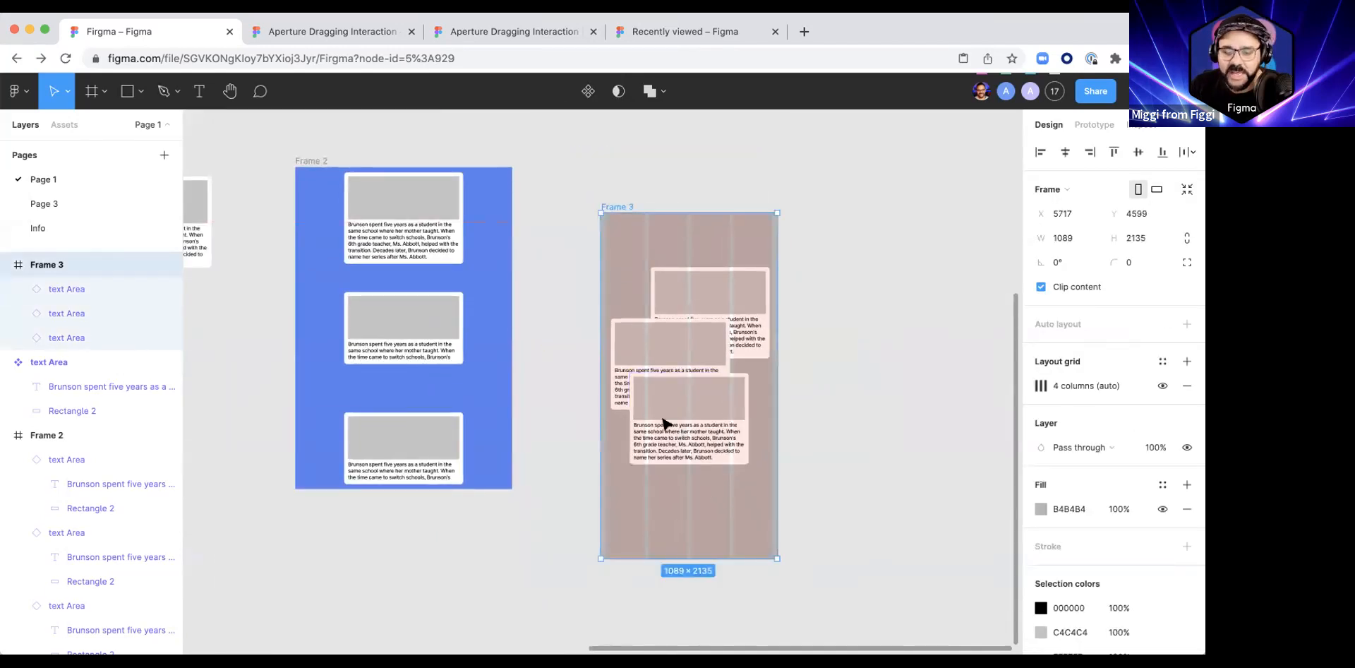
Step: Move Frame 3's lowest instance to X 32, Y 1398, and widen it to 1025 so it spans all four grid columns
click(663, 423)
drag(664, 424, 553, 476)
scroll(657, 486, up, 3)
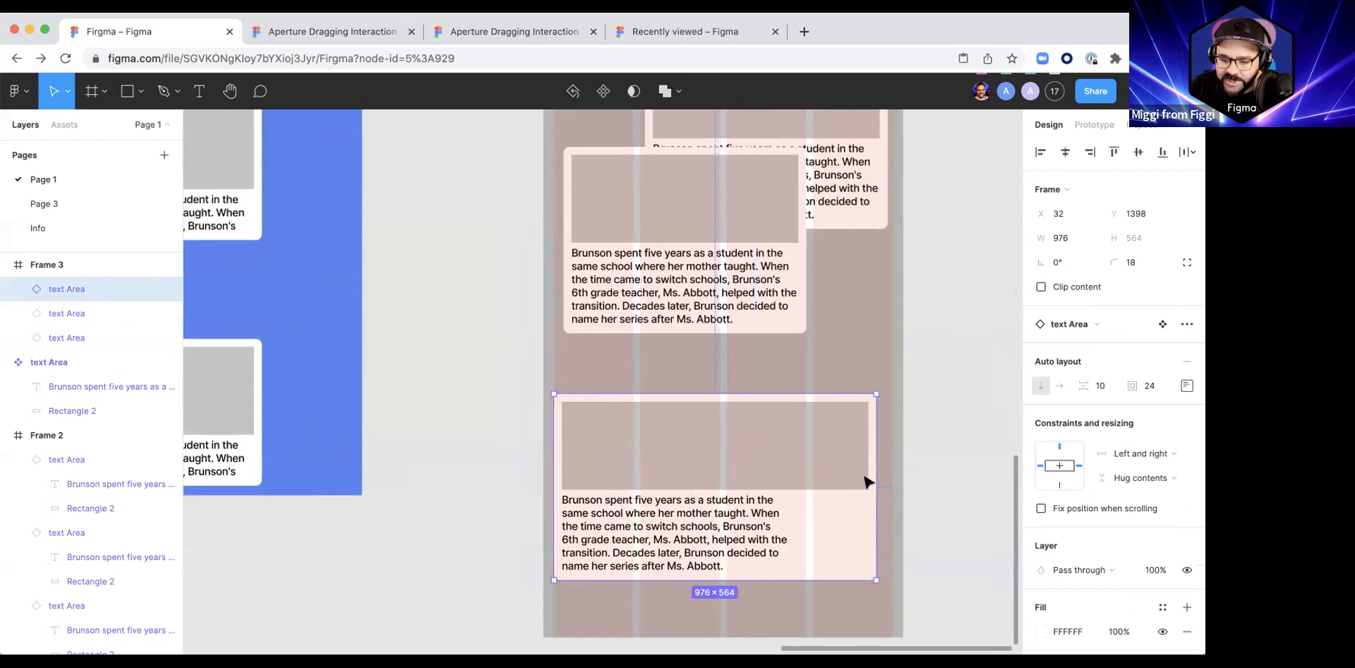
drag(878, 477, 892, 477)
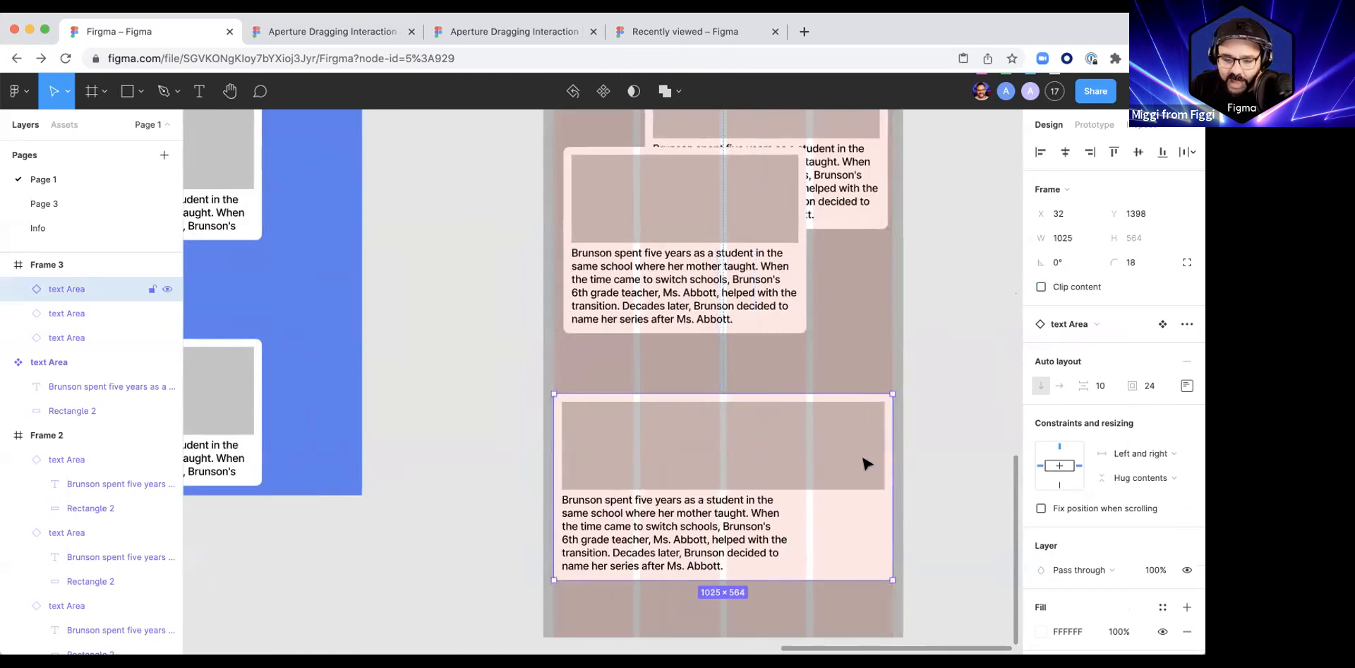
Step: Delete all three text area instances from Frame 3
scroll(866, 462, down, 5)
scroll(759, 397, right, 3)
click(625, 268)
scroll(677, 233, right, 2)
scroll(678, 233, down, 1)
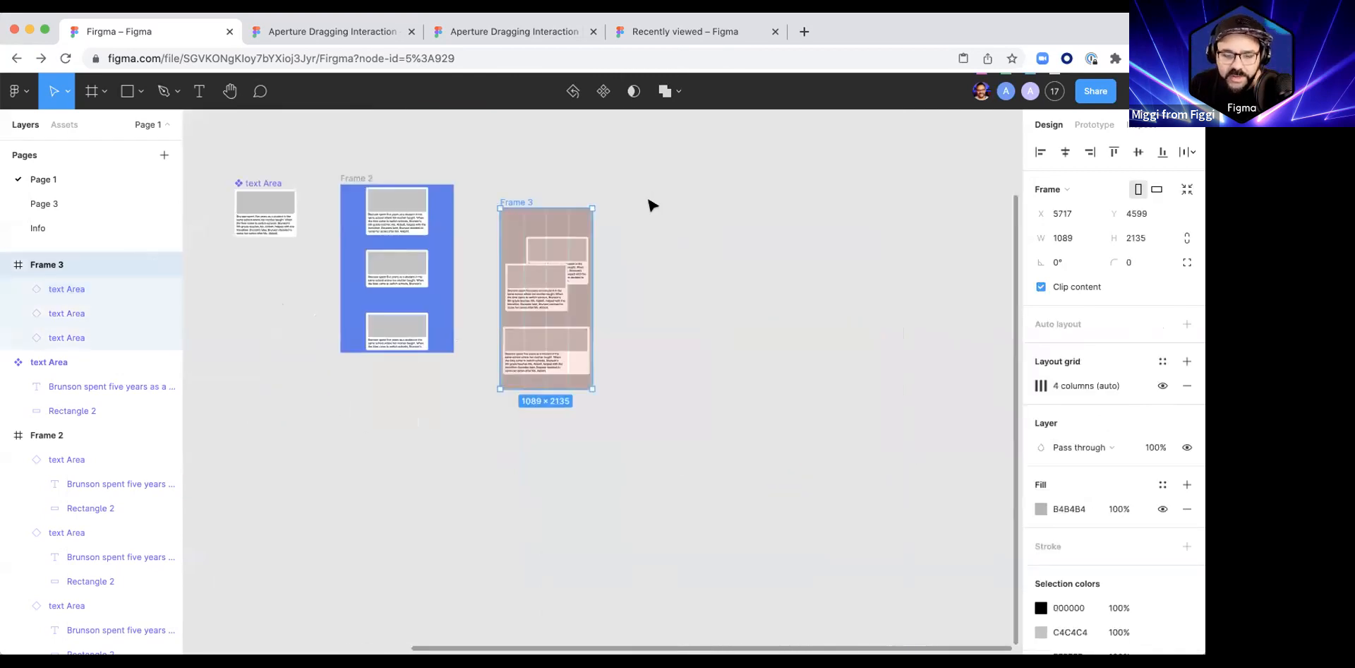
click(547, 295)
shift+click(567, 256)
shift+click(564, 361)
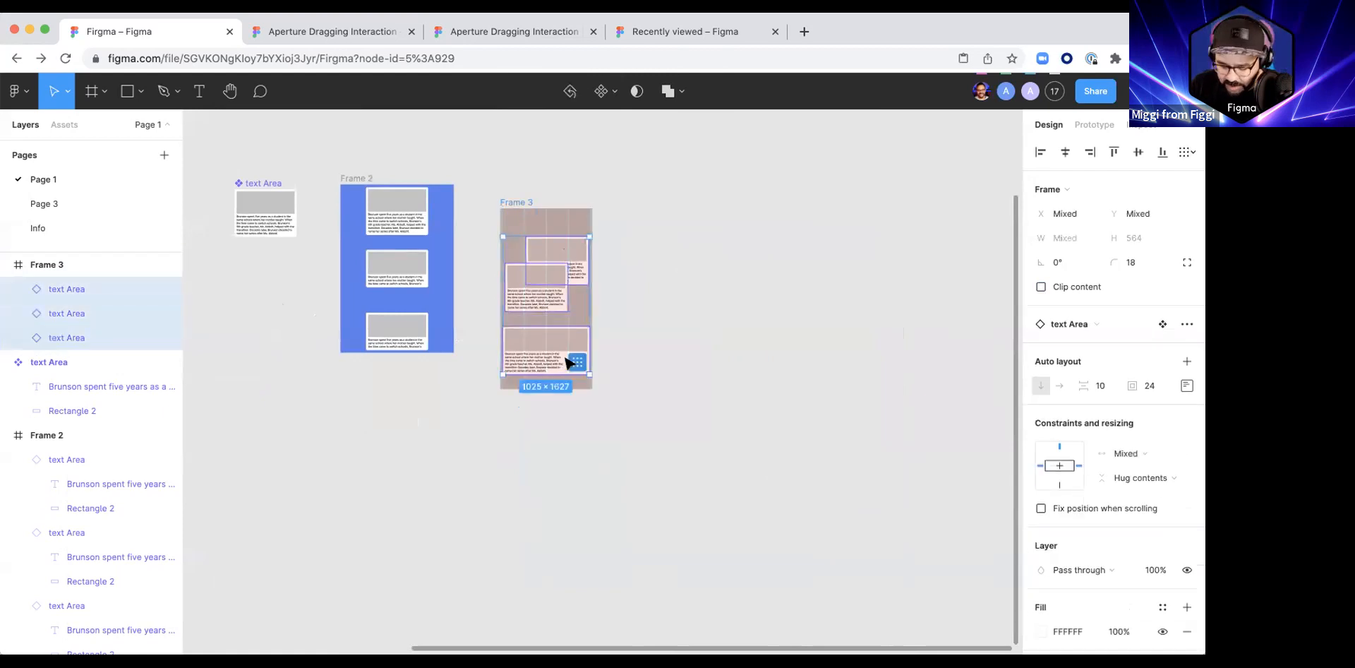
key(Delete)
Step: Duplicate the empty Frame 3 beside the original at X 7361, Y 4169, and widen the copy to about 3477
scroll(557, 327, left, 2)
scroll(554, 315, up, 2)
scroll(556, 379, up, 2)
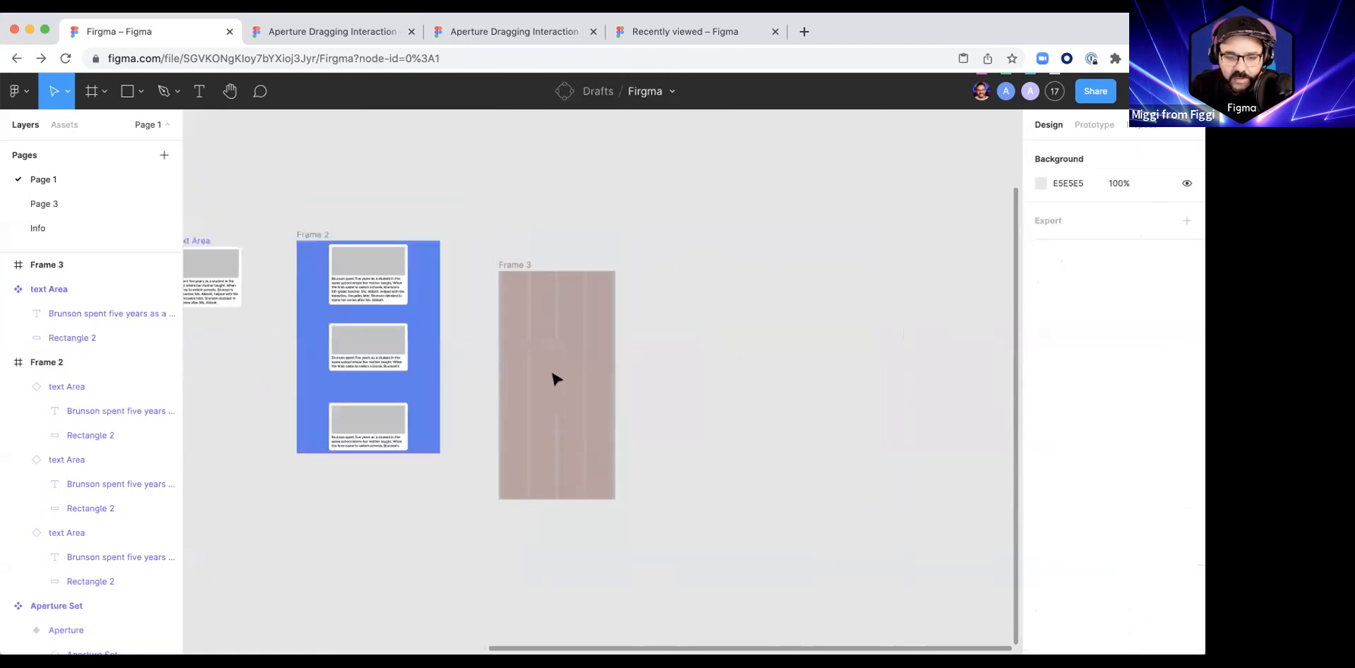
click(572, 331)
drag(569, 328, 777, 287)
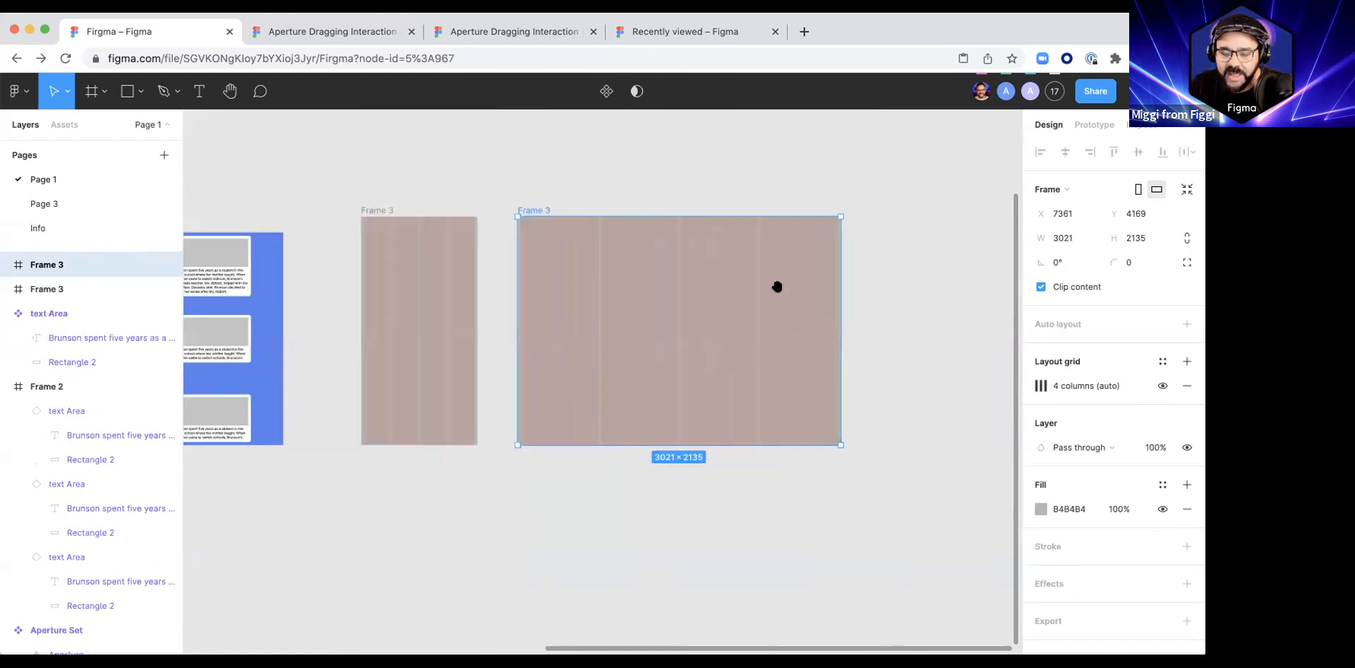
drag(849, 310, 893, 303)
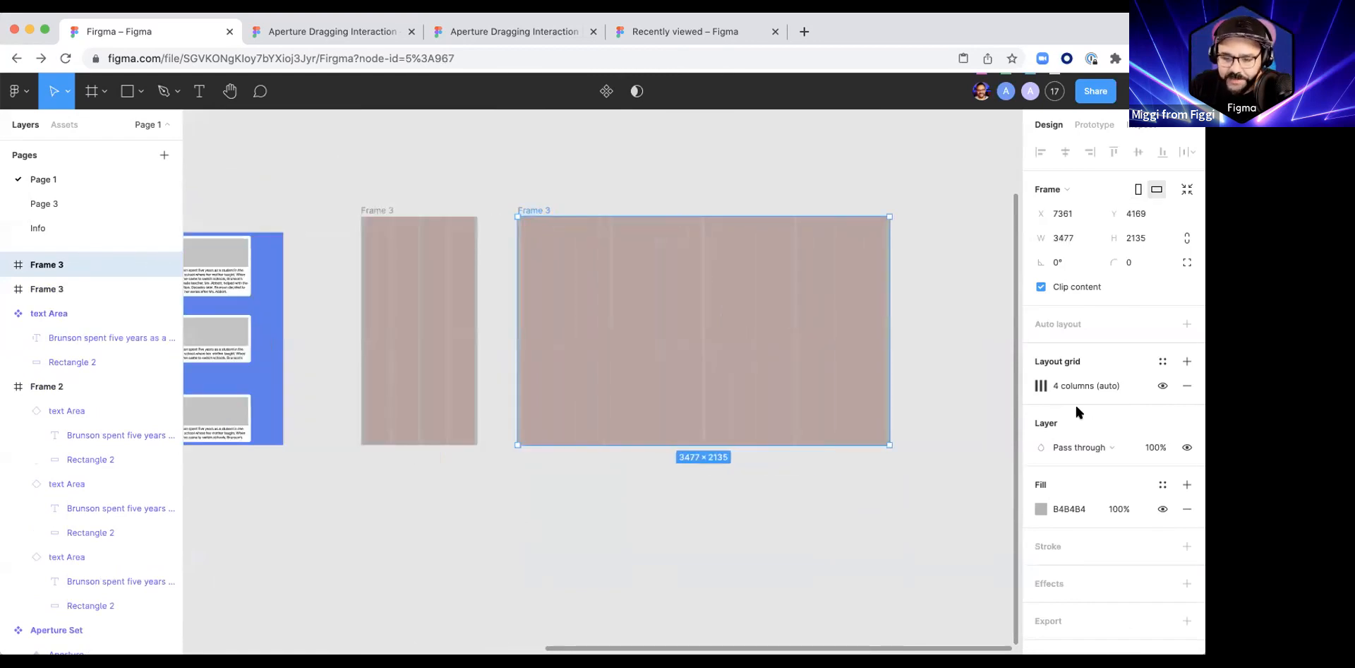
Step: Set the widened Frame 3 copy's layout grid to 8 columns
click(1042, 386)
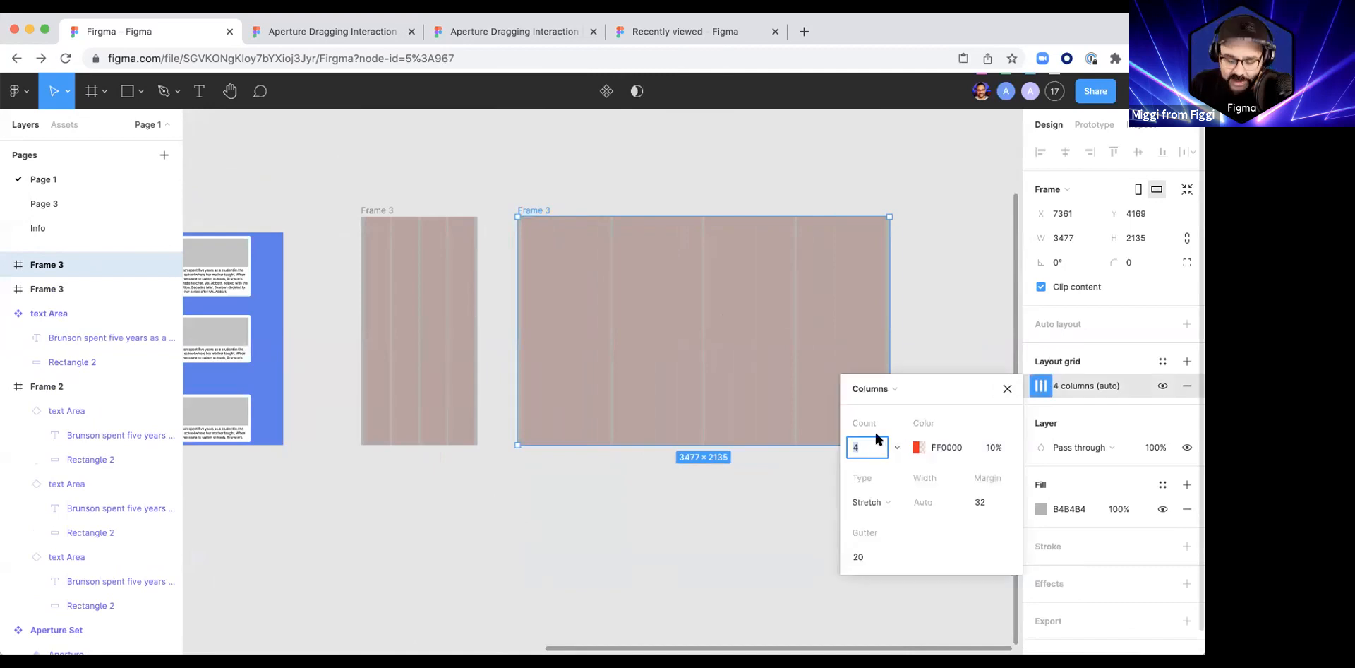
click(653, 526)
scroll(621, 494, right, 3)
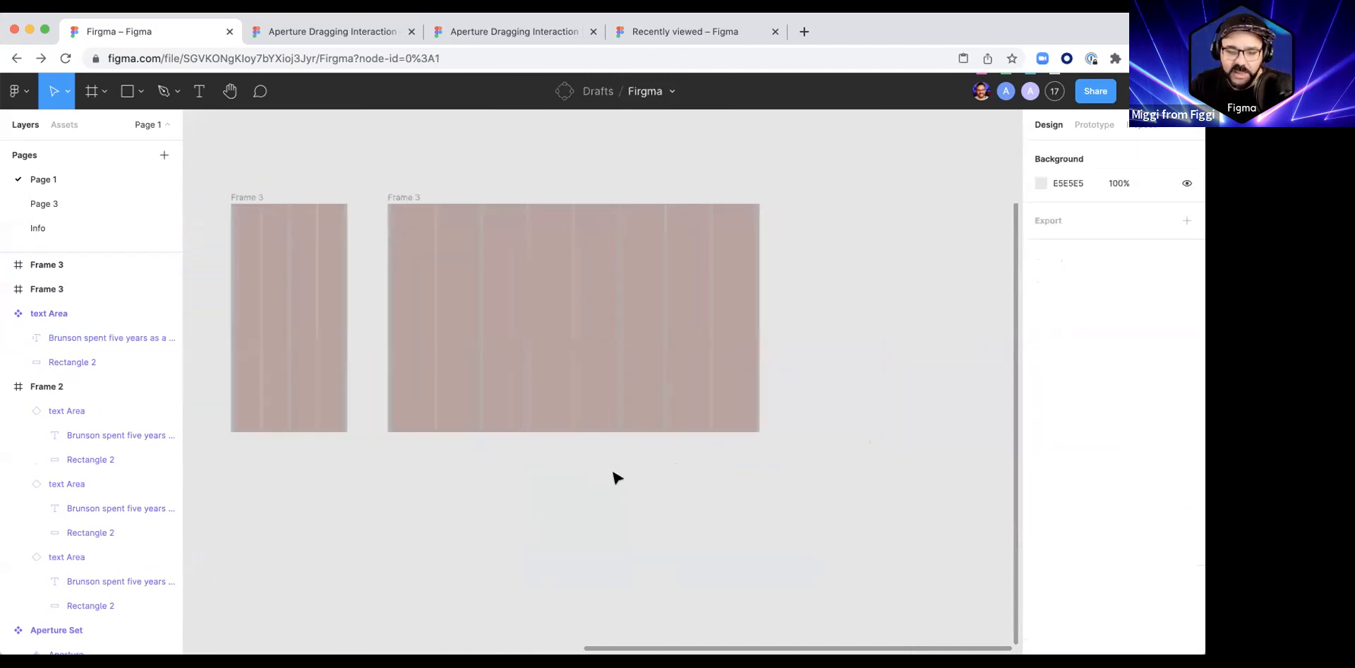
Step: Duplicate the 8-column frame to X 11465, Y 4169, and widen the new copy to about 5457
scroll(615, 474, down, 5)
drag(525, 395, 729, 393)
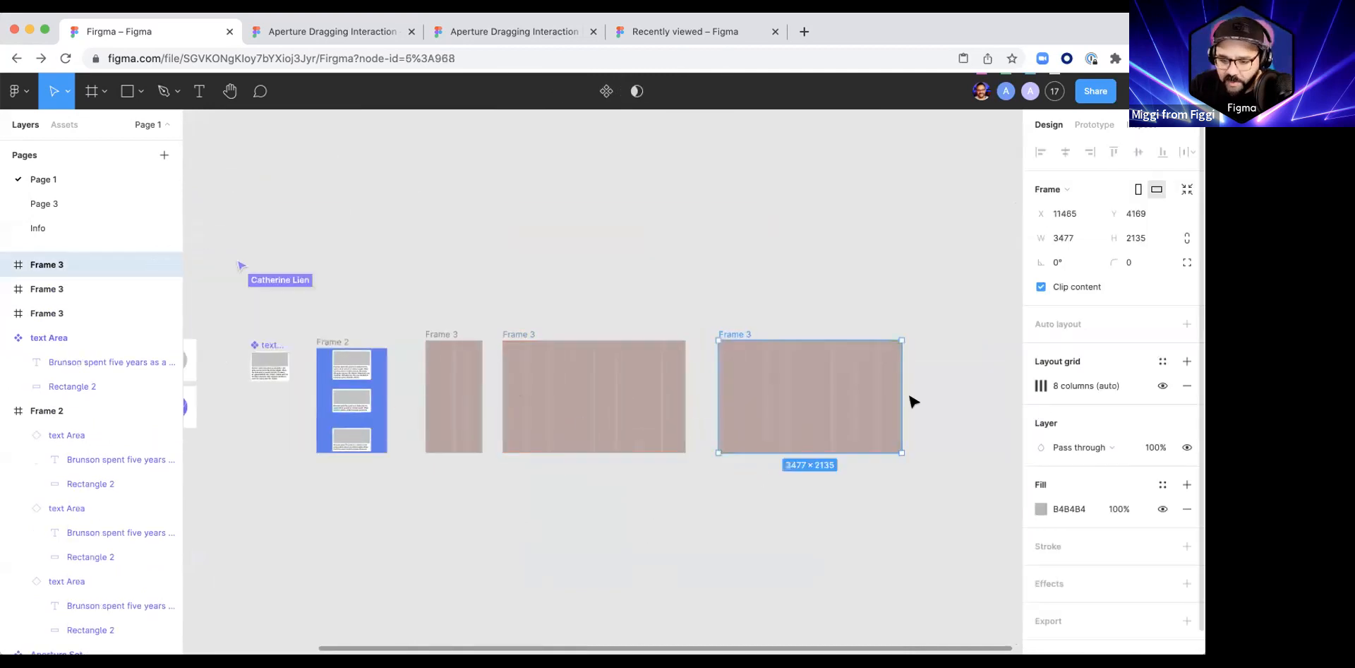
drag(903, 399, 1005, 395)
Step: Set the widest frame's layout grid to 12 columns
click(1041, 385)
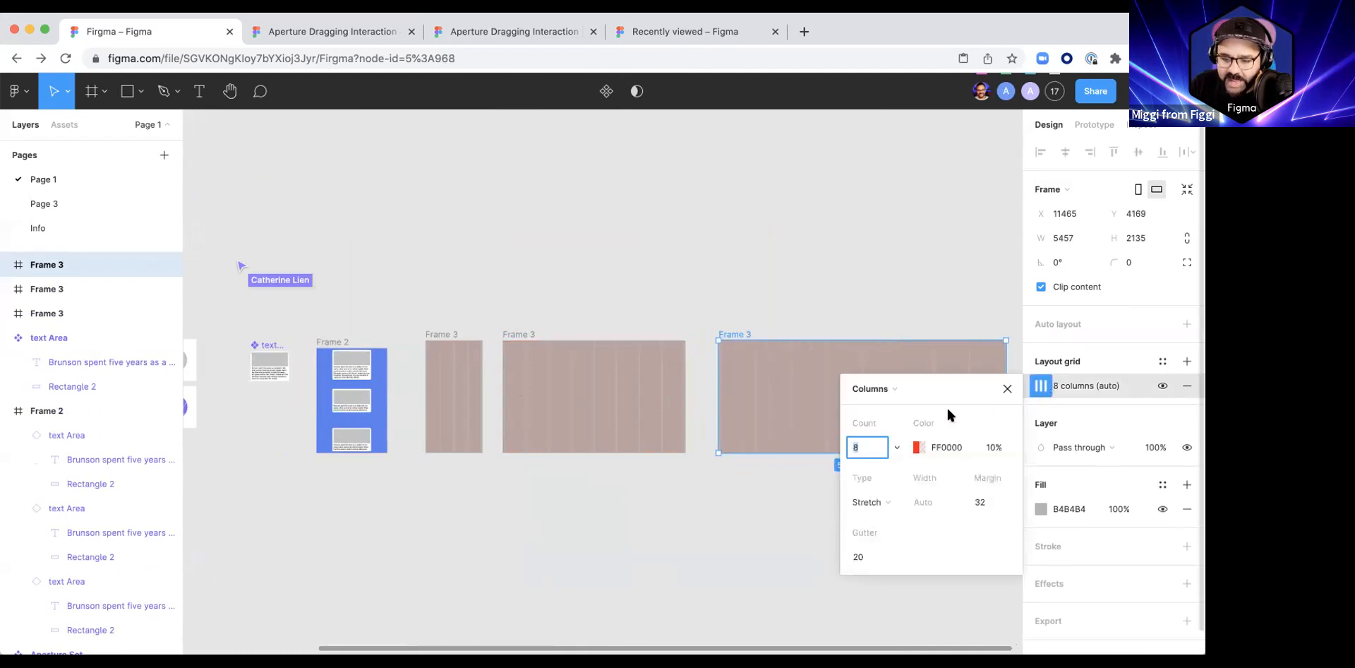
click(747, 514)
scroll(734, 452, right, 1)
scroll(733, 451, down, 1)
Step: Rename the 4-column frame phone, the 8-column frame tablet and the 12-column frame Desktop
click(680, 324)
scroll(401, 282, left, 1)
click(400, 270)
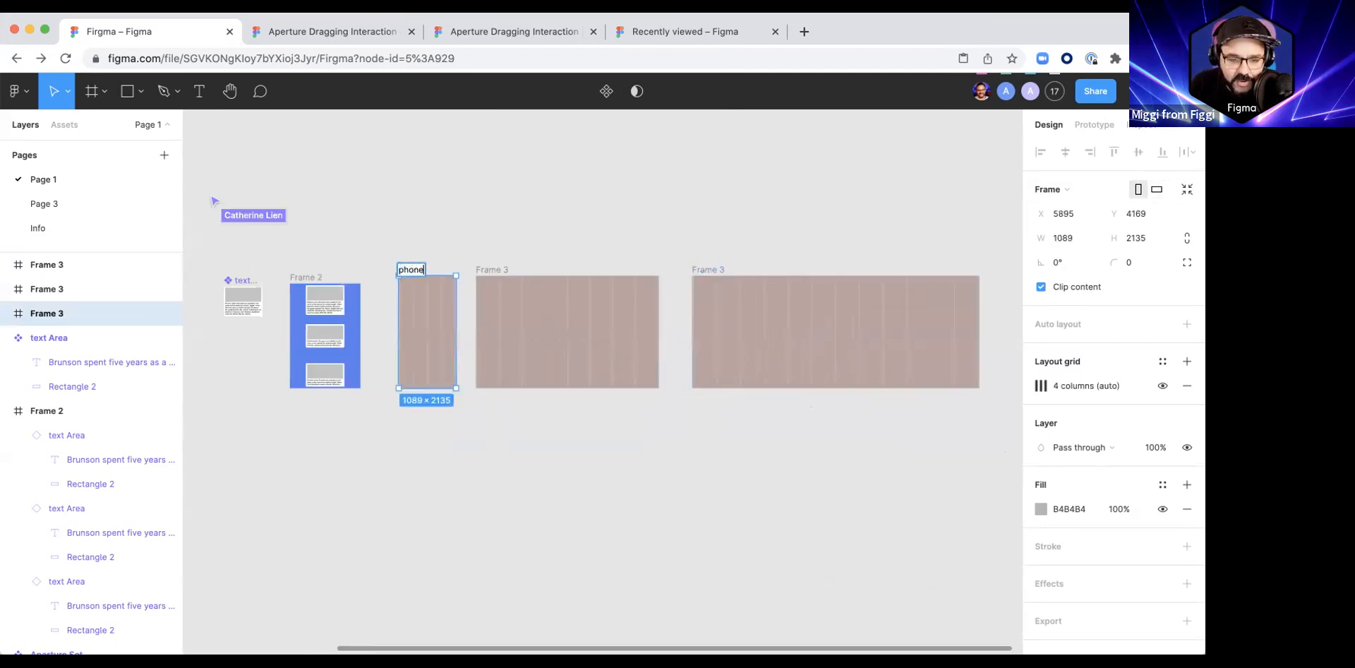
click(490, 269)
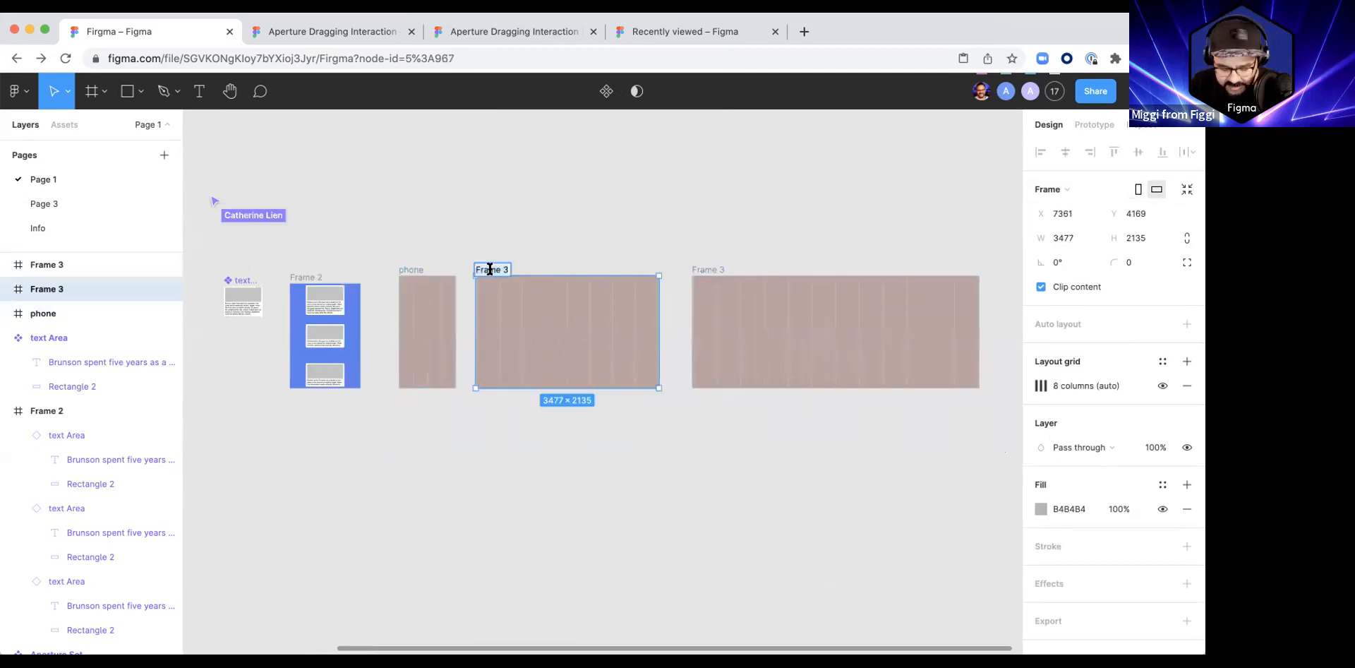
click(709, 268)
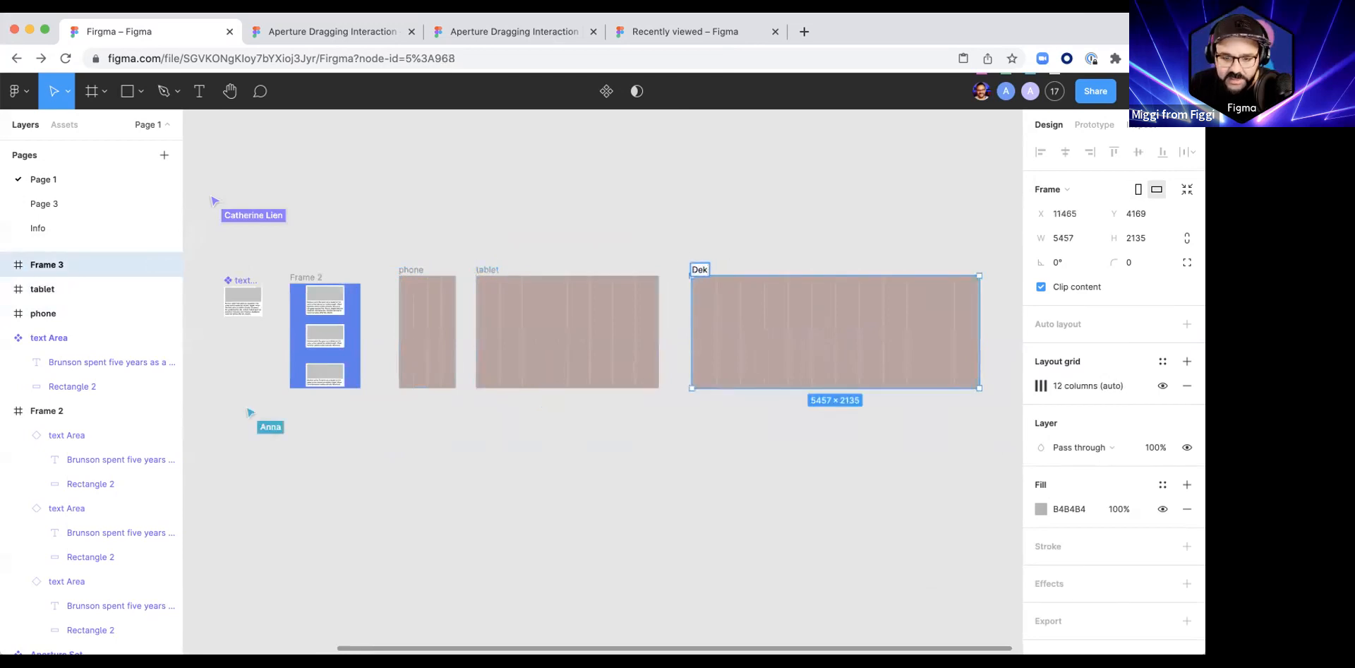
click(660, 460)
drag(542, 476, 553, 424)
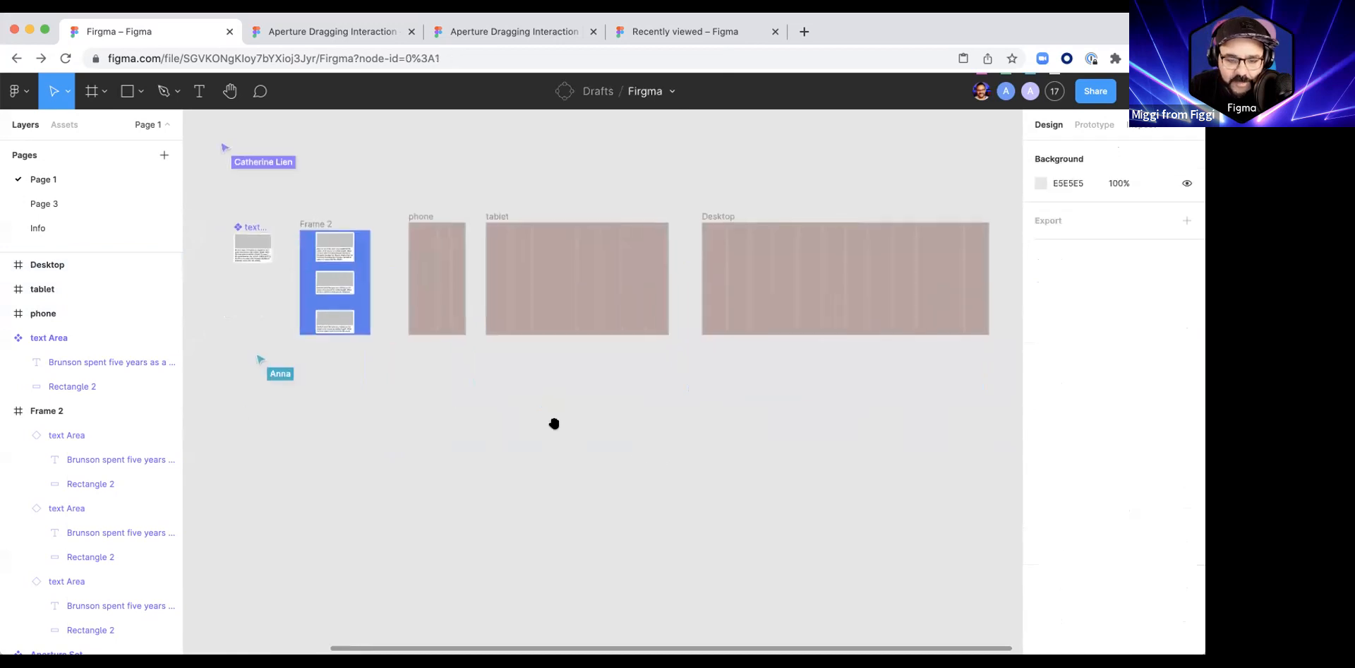
Step: Copy the main text Area component and paste an instance of it into the phone frame
scroll(426, 347, up, 5)
drag(402, 300, 451, 387)
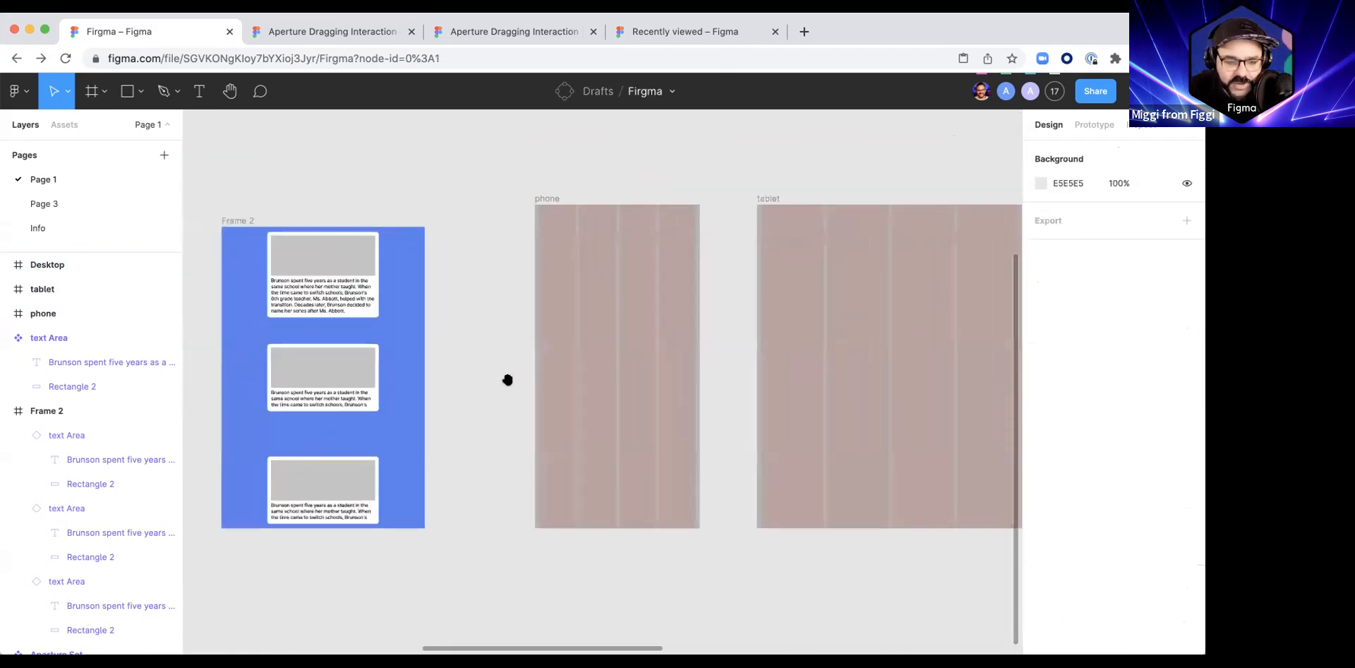
click(339, 280)
scroll(339, 290, down, 3)
click(235, 277)
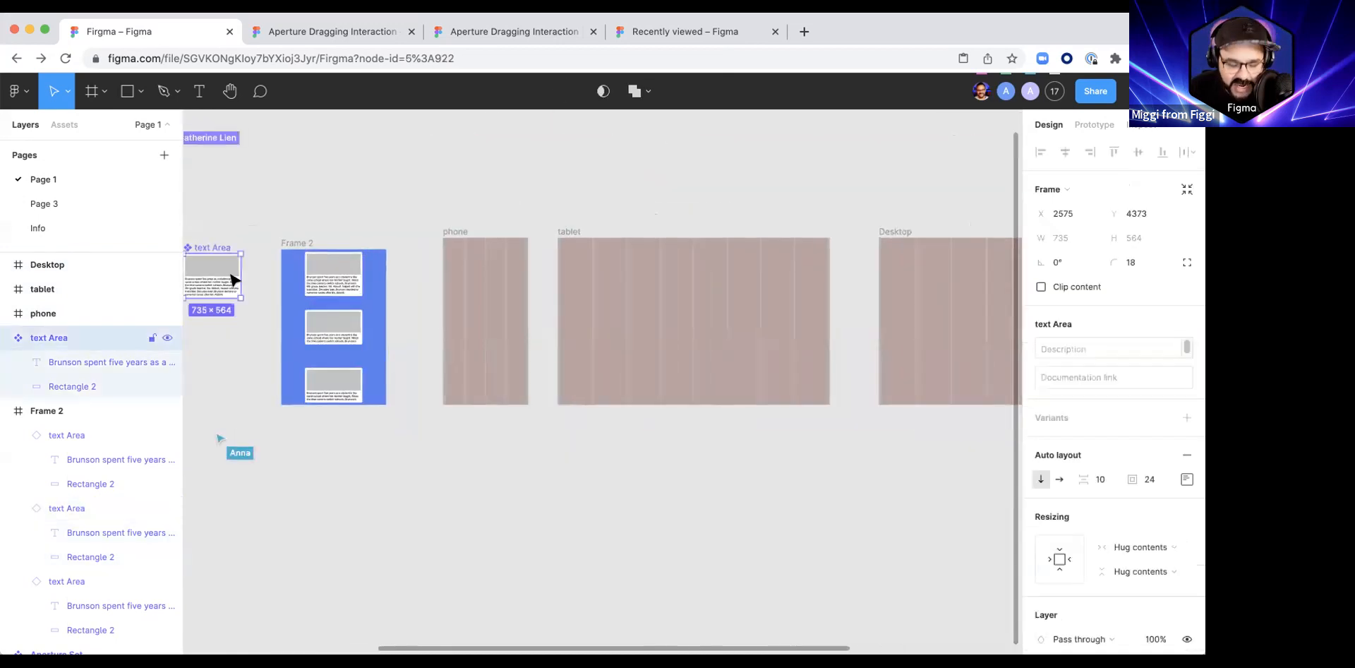
key(ctrl+c)
click(469, 260)
key(ctrl+v)
scroll(475, 277, up, 5)
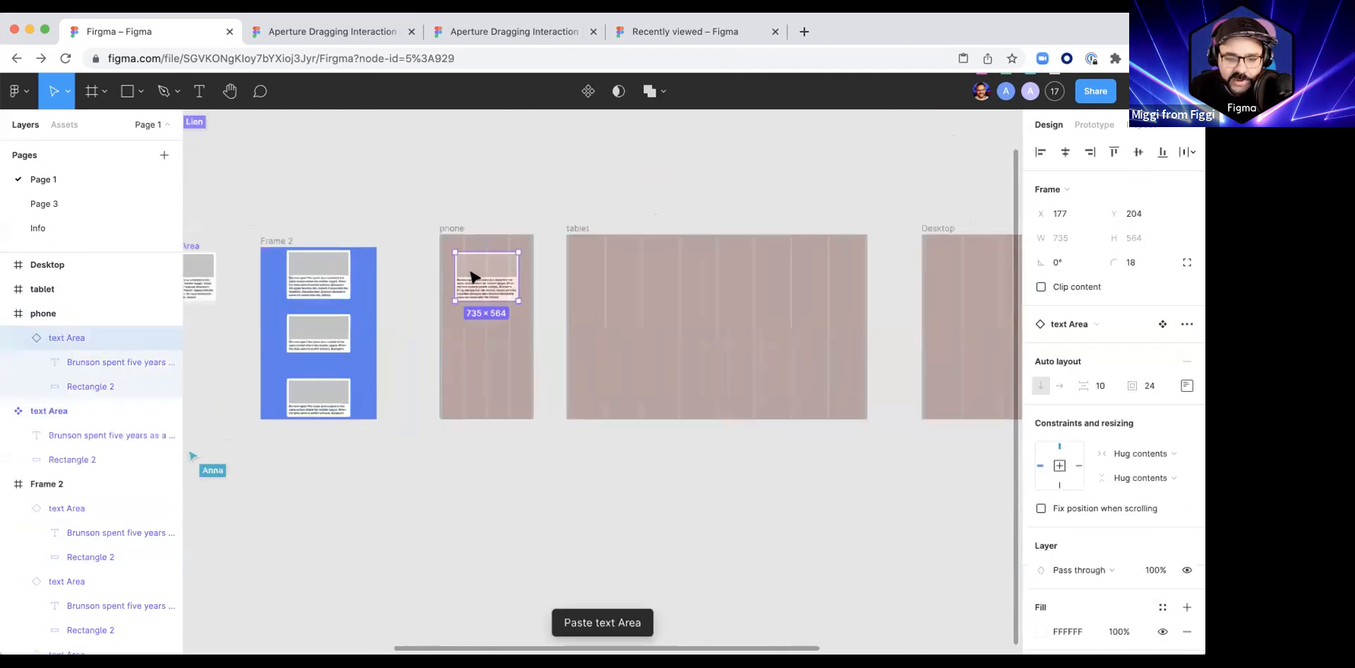
Step: Move the phone frame's text Area to X 32, Y 174 and narrow it to 503 wide, spanning two grid columns
scroll(482, 282, up, 2)
drag(475, 315, 385, 319)
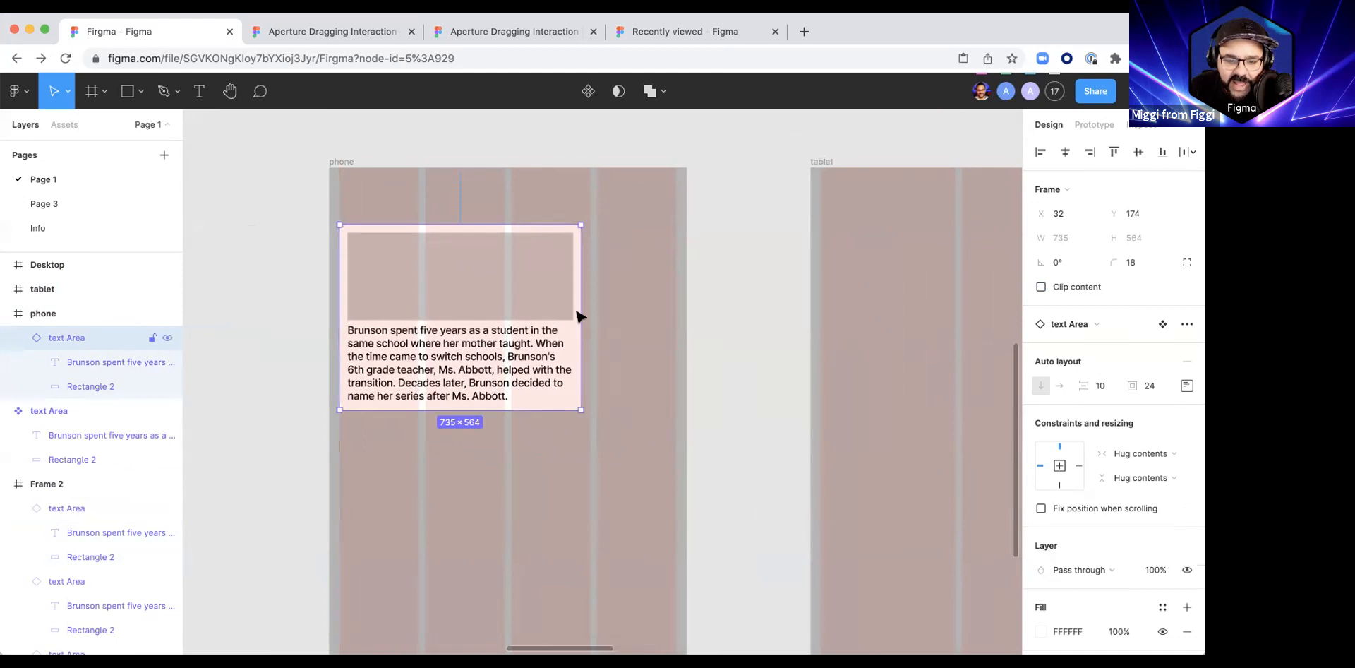
drag(516, 307, 502, 308)
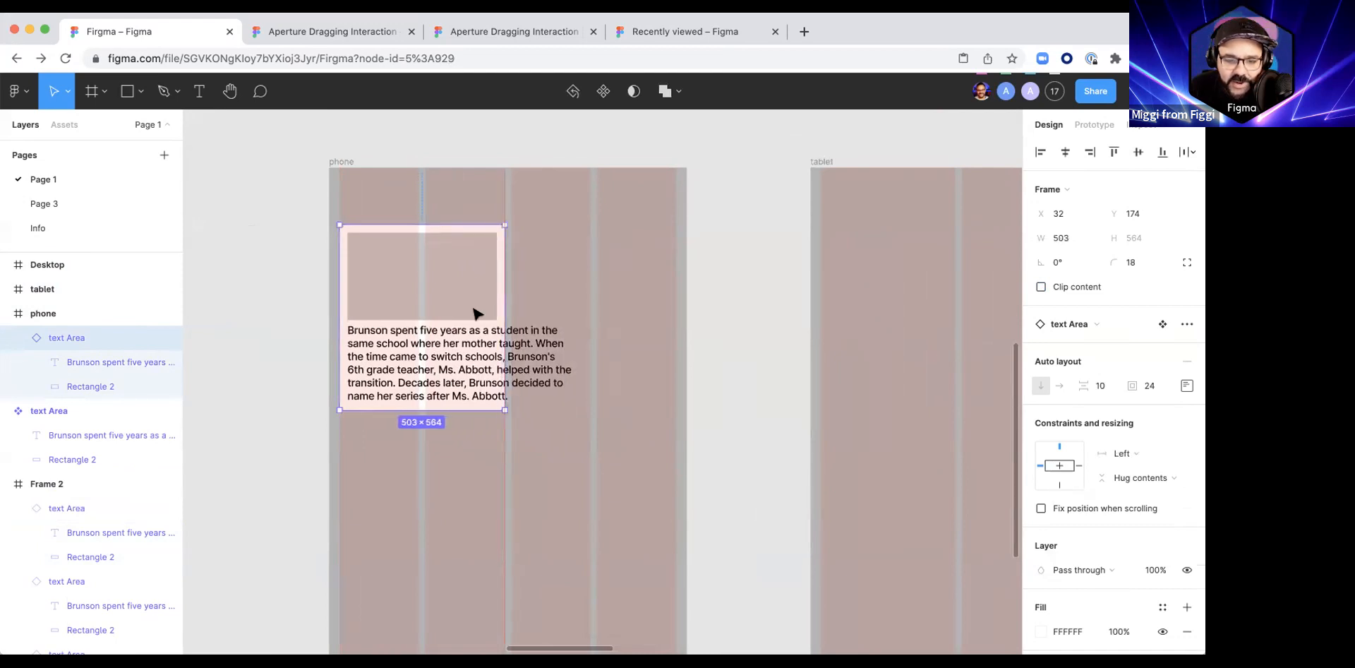
Step: Set the horizontal resizing of the main text Area component's text layer to Fill container
scroll(499, 341, down, 3)
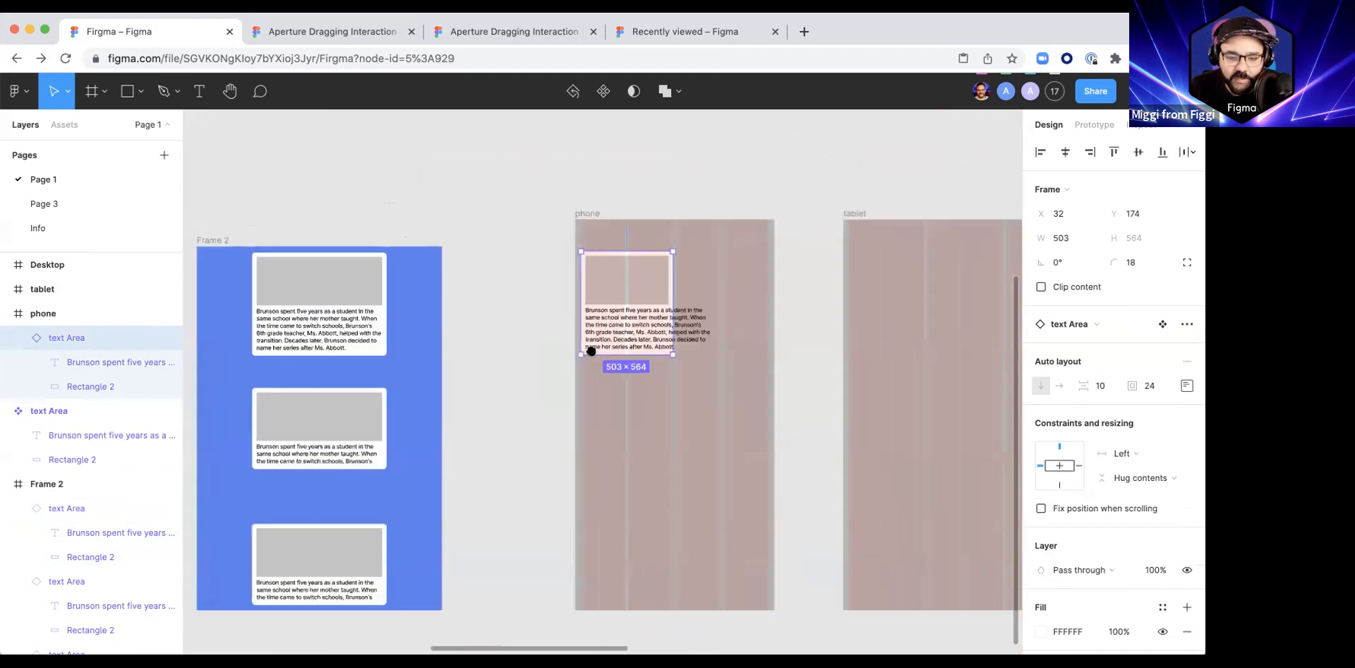
scroll(591, 351, left, 2)
scroll(708, 322, left, 5)
double_click(303, 300)
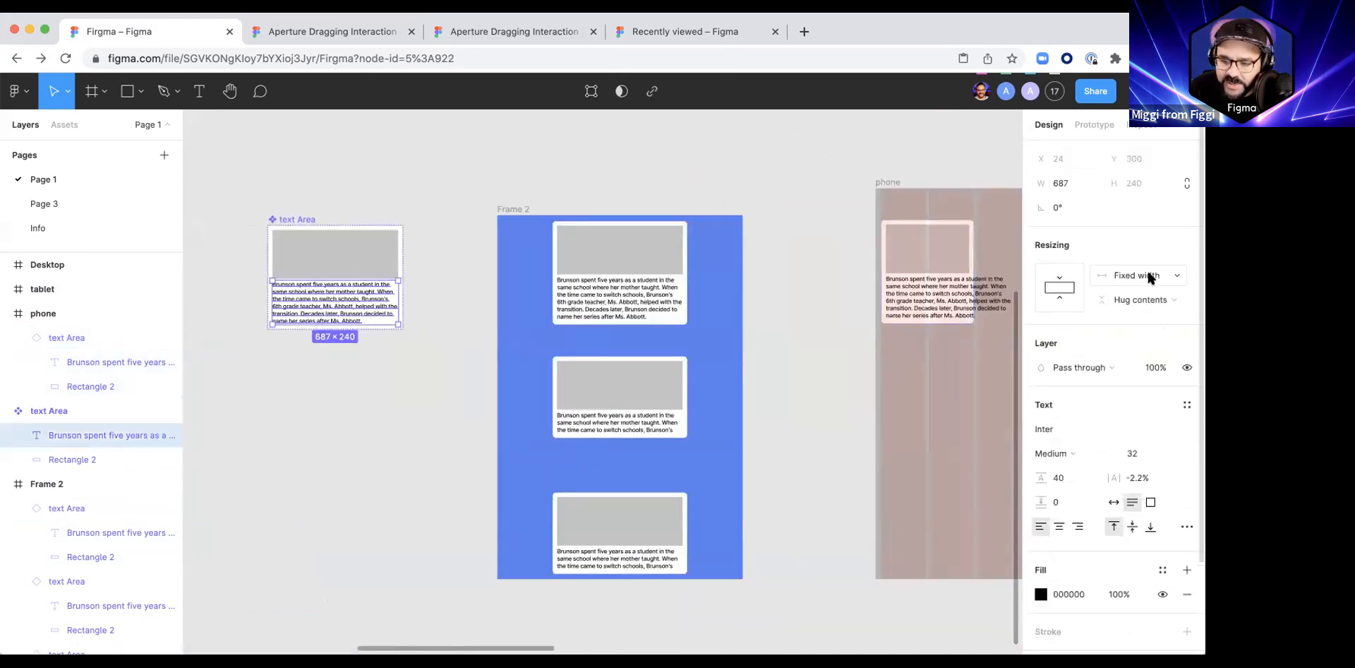
click(1151, 276)
click(1136, 308)
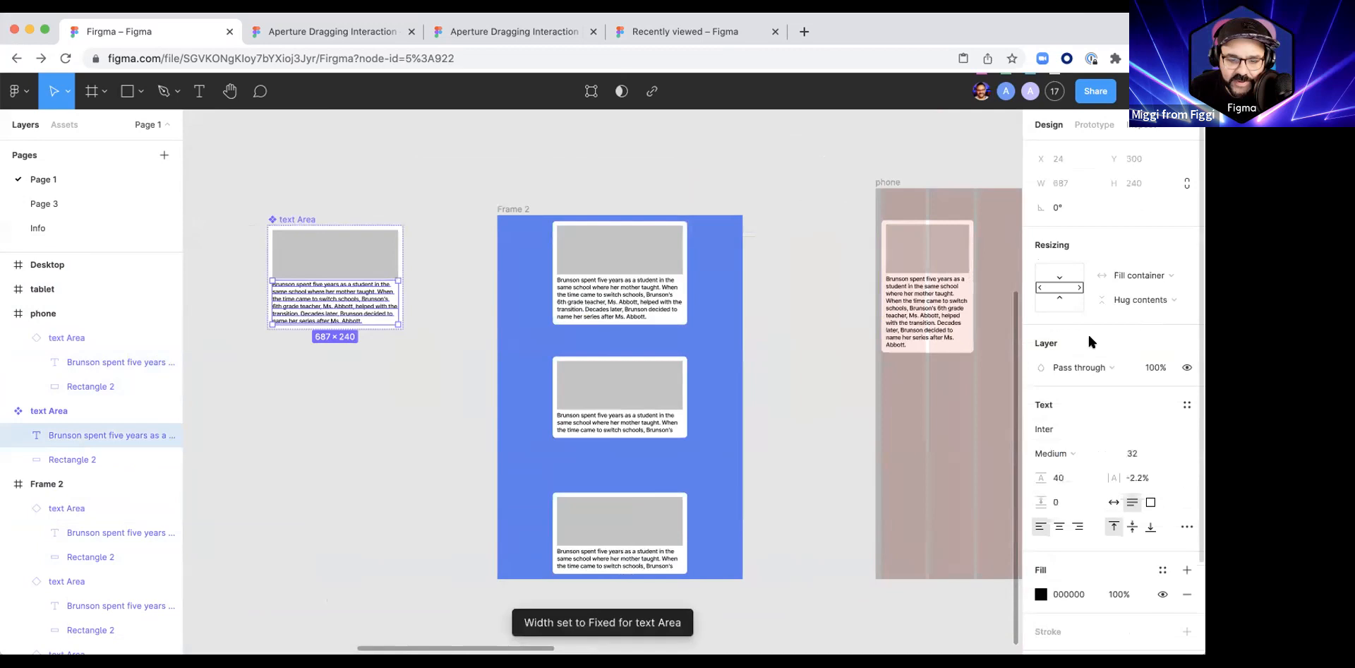
Step: Duplicate the phone frame's text Area into the neighbouring two grid columns at X 555, Y 174
scroll(542, 389, right, 4)
scroll(543, 389, right, 4)
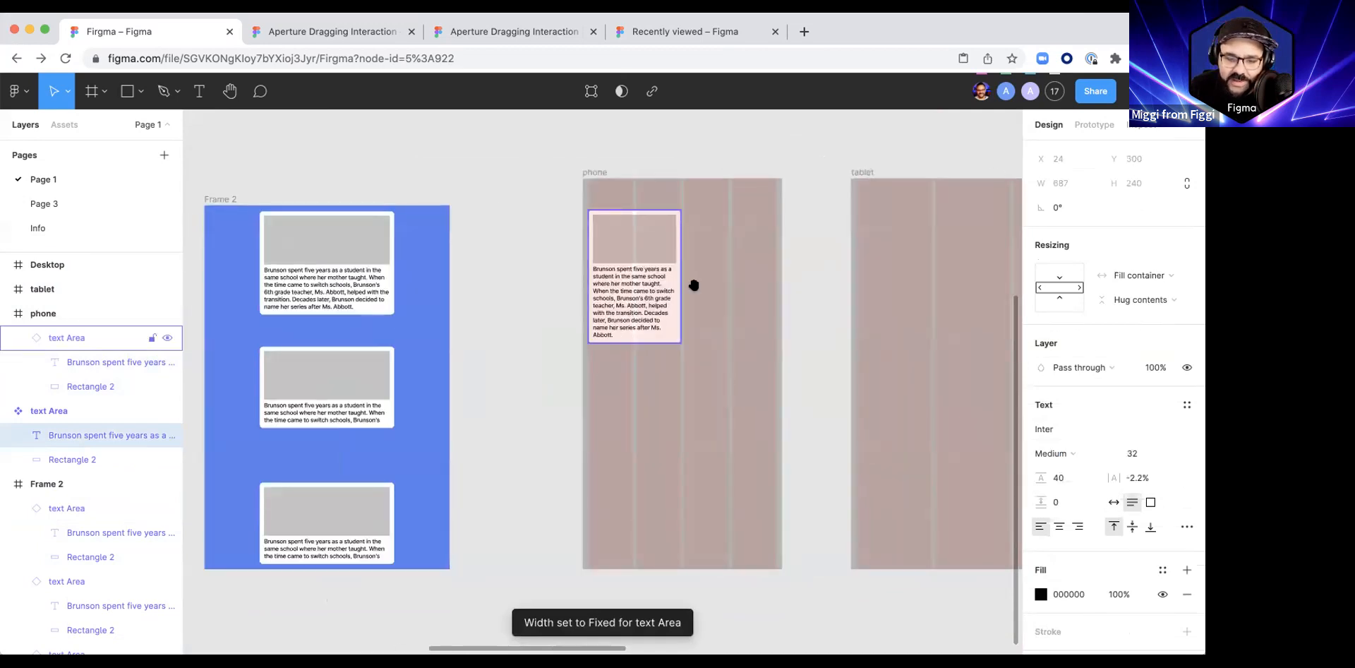
drag(694, 285, 604, 354)
scroll(611, 357, up, 3)
click(477, 369)
drag(469, 363, 611, 367)
scroll(544, 478, down, 3)
scroll(544, 478, left, 1)
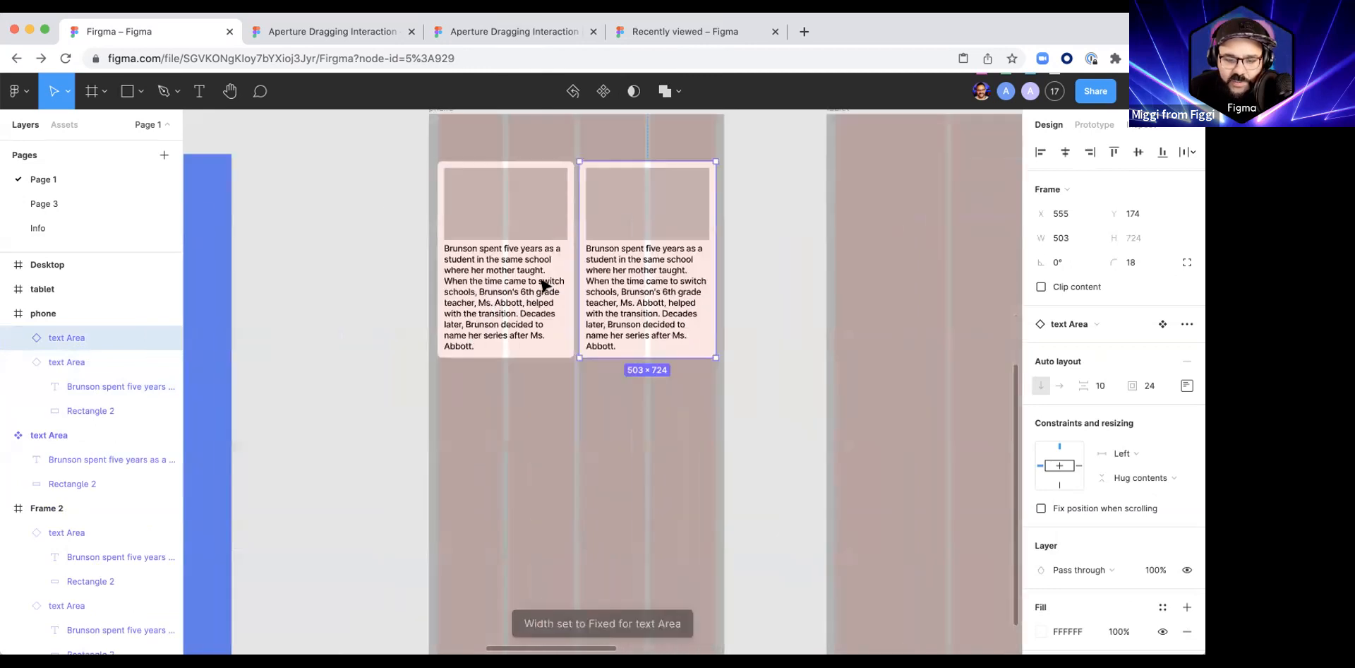
Step: Duplicate both phone cards directly below to form a two-by-two grid with a vertical spacing of 28
shift+click(523, 242)
drag(523, 242, 521, 443)
click(887, 435)
scroll(887, 436, down, 3)
drag(886, 436, 658, 336)
Step: Set the horizontal constraint of all four phone cards to Left and right
click(468, 281)
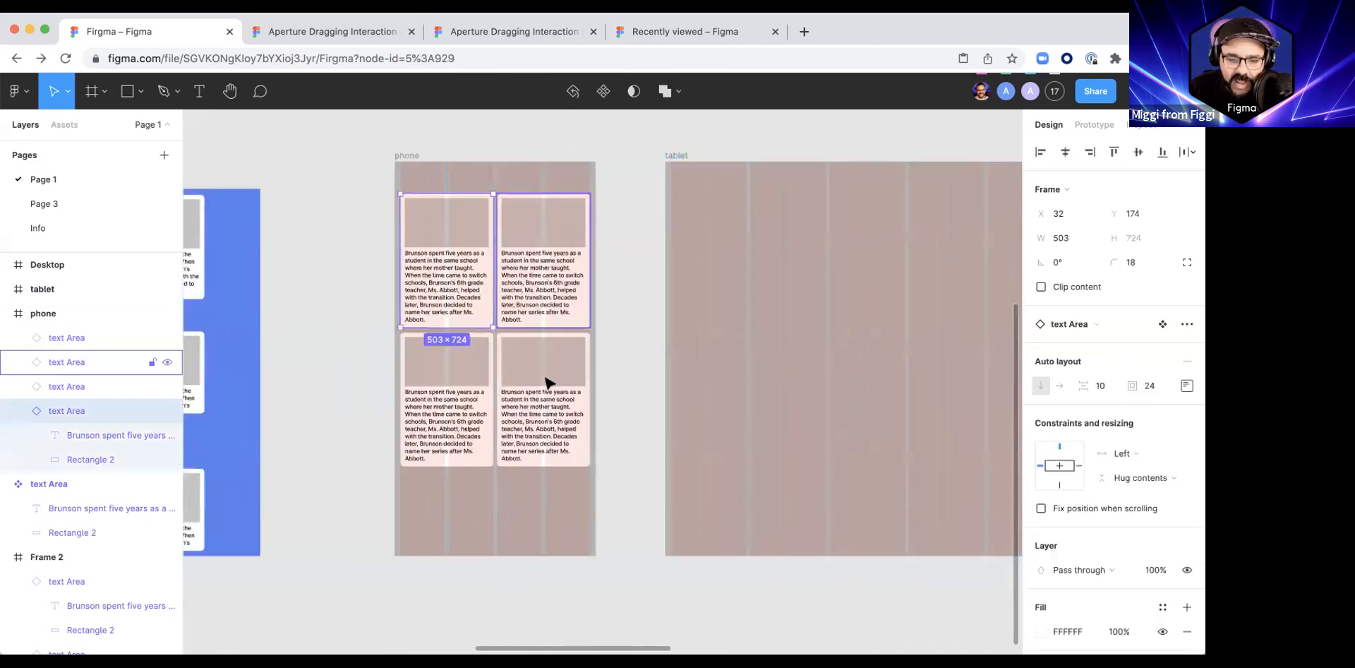
shift+click(542, 300)
shift+click(547, 383)
shift+click(460, 412)
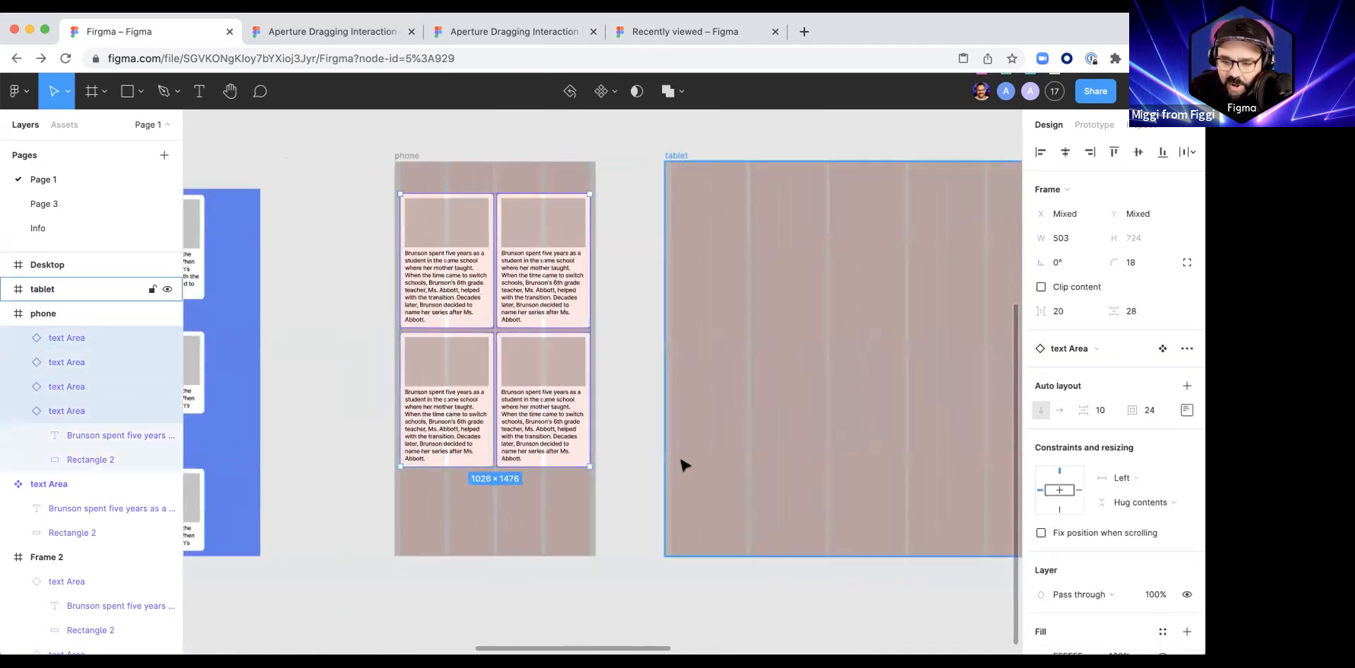
click(1129, 475)
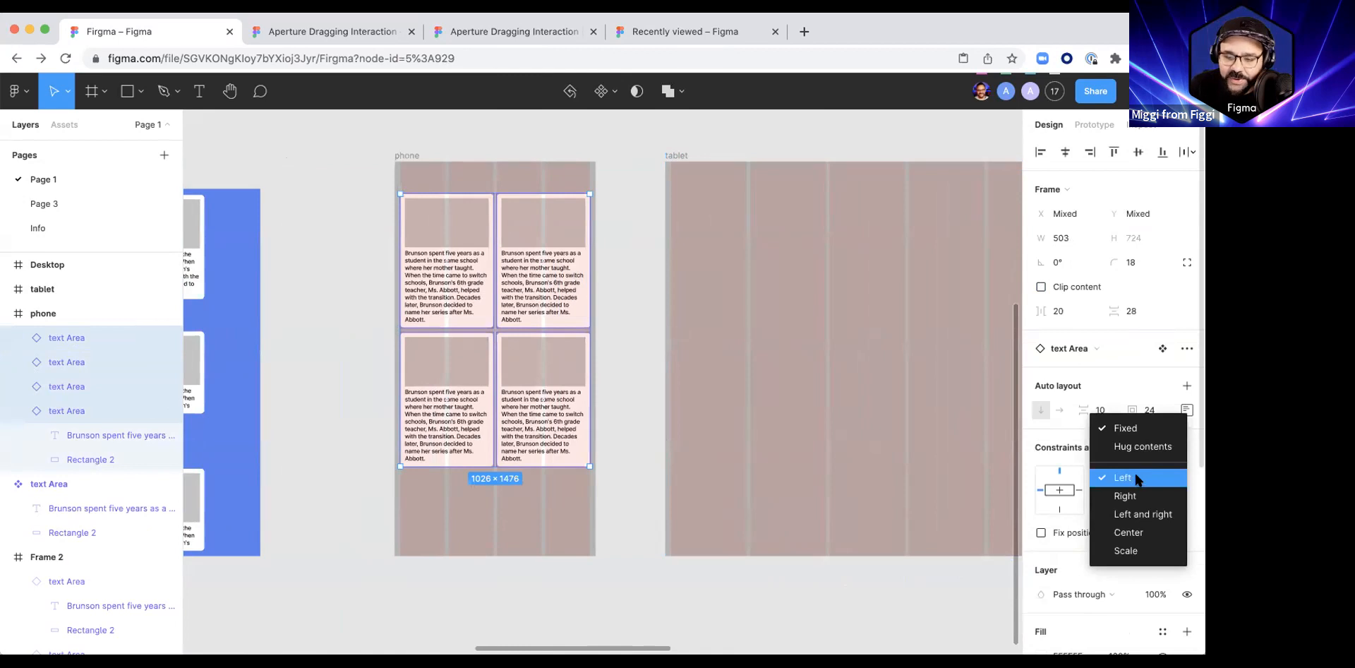
click(1133, 515)
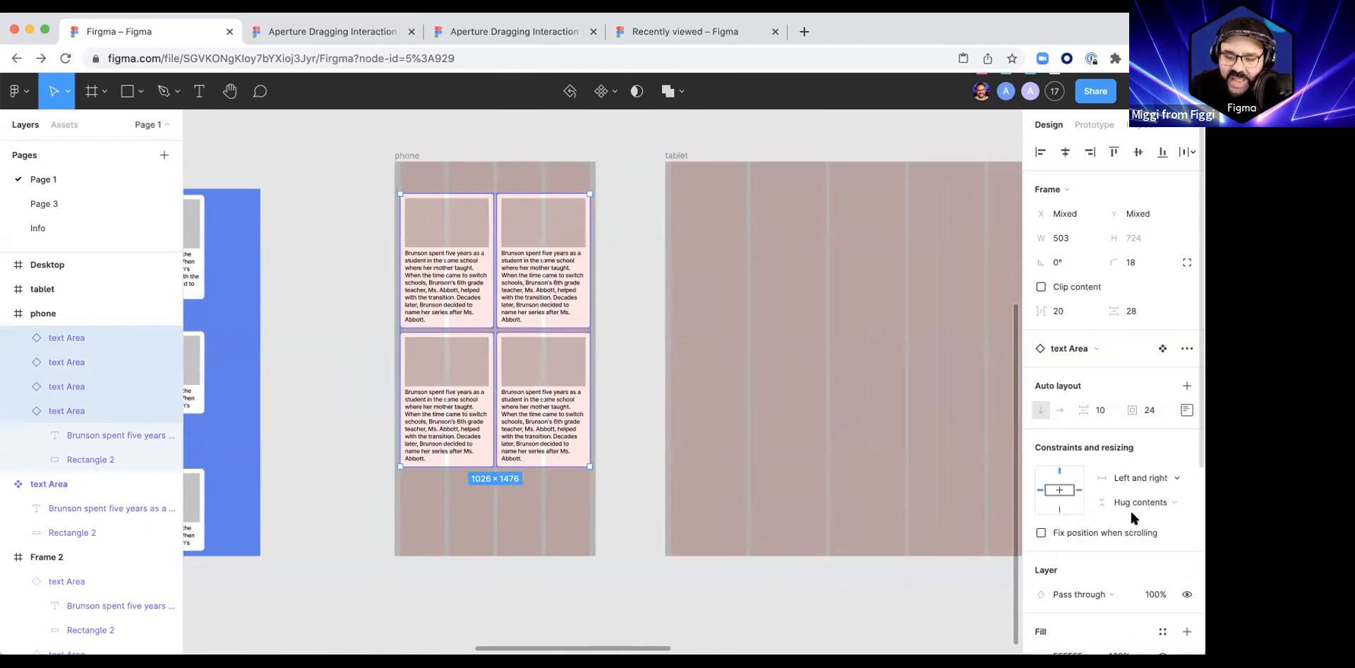
Step: Try resizing the phone frame horizontally to test the cards' constraints, and undo the resize
click(408, 155)
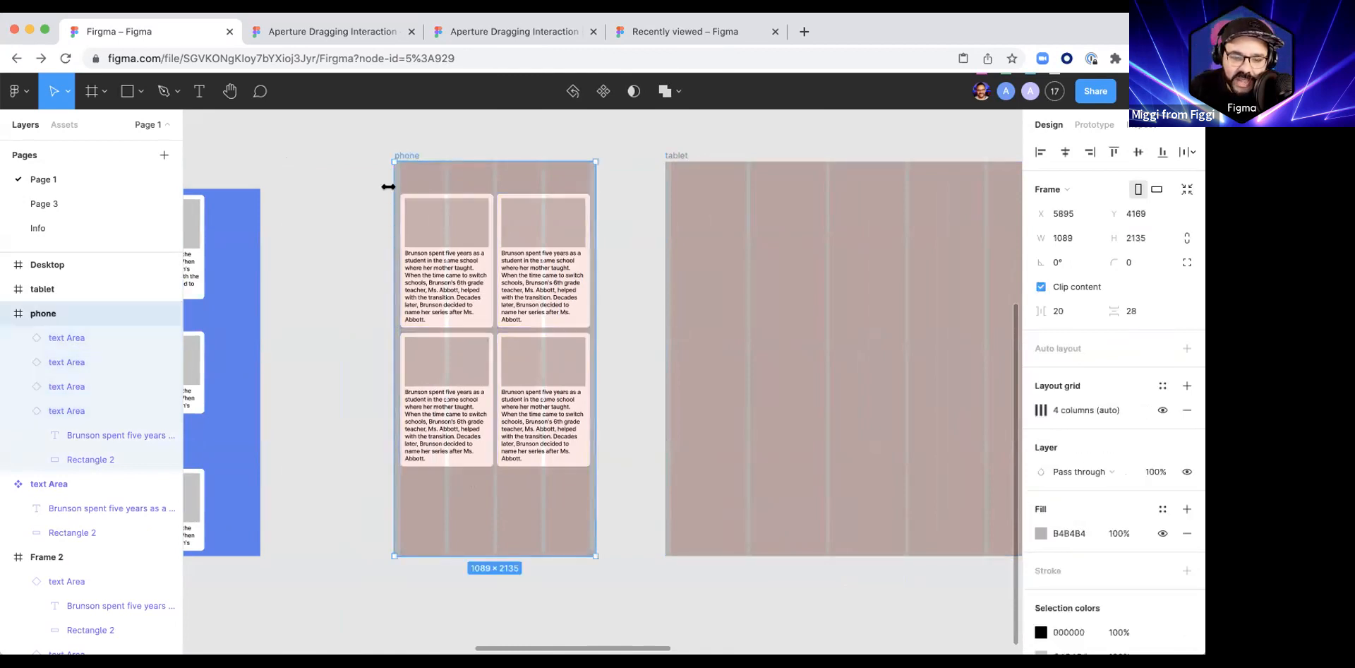
mouse_move(376, 186)
mouse_down()
mouse_move(303, 190)
mouse_move(370, 201)
mouse_up()
key(super+z)
click(546, 566)
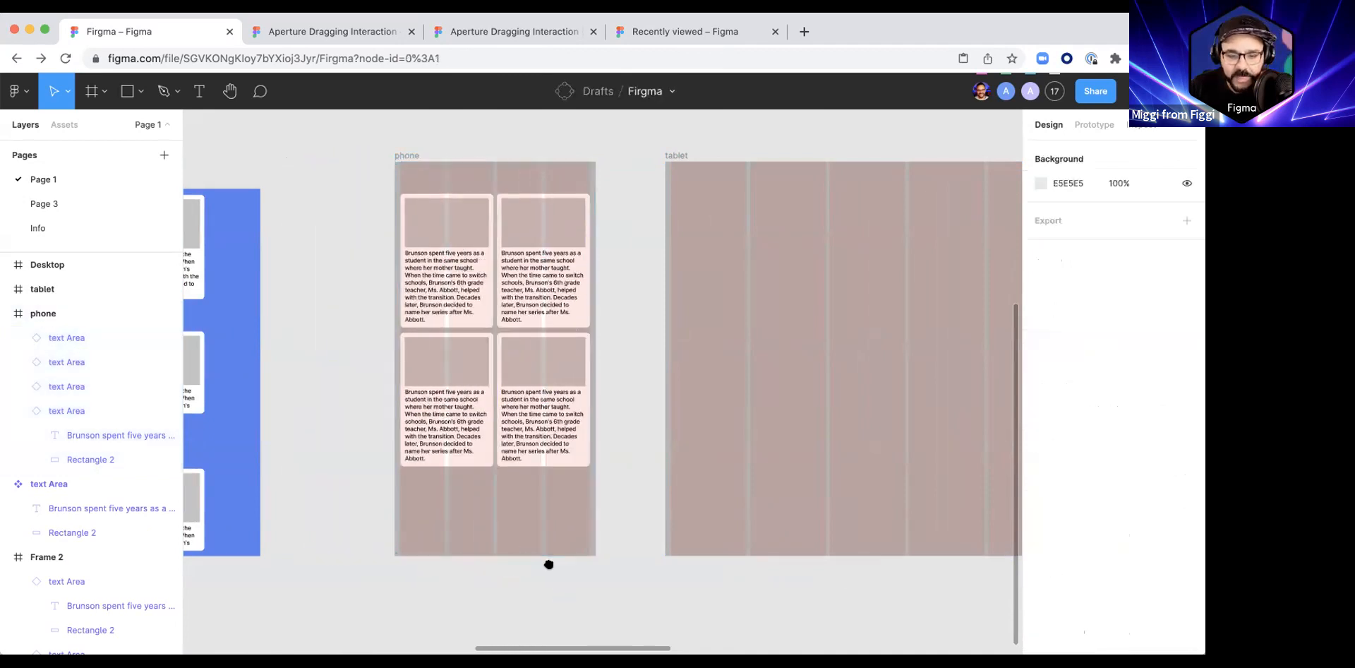
Step: Paste a copy of the phone frame's upper-left text Area card into the tablet frame
drag(714, 403, 562, 367)
scroll(562, 367, down, 5)
click(411, 282)
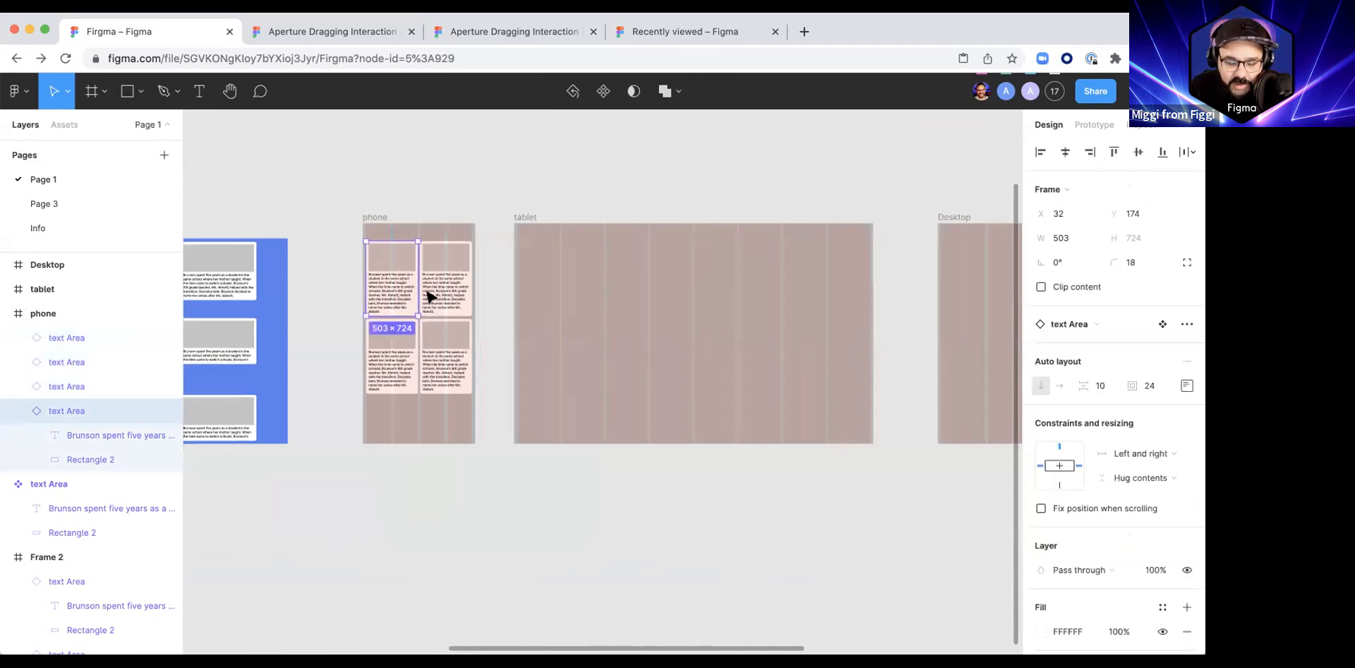
click(523, 222)
key(super+v)
scroll(621, 316, up, 3)
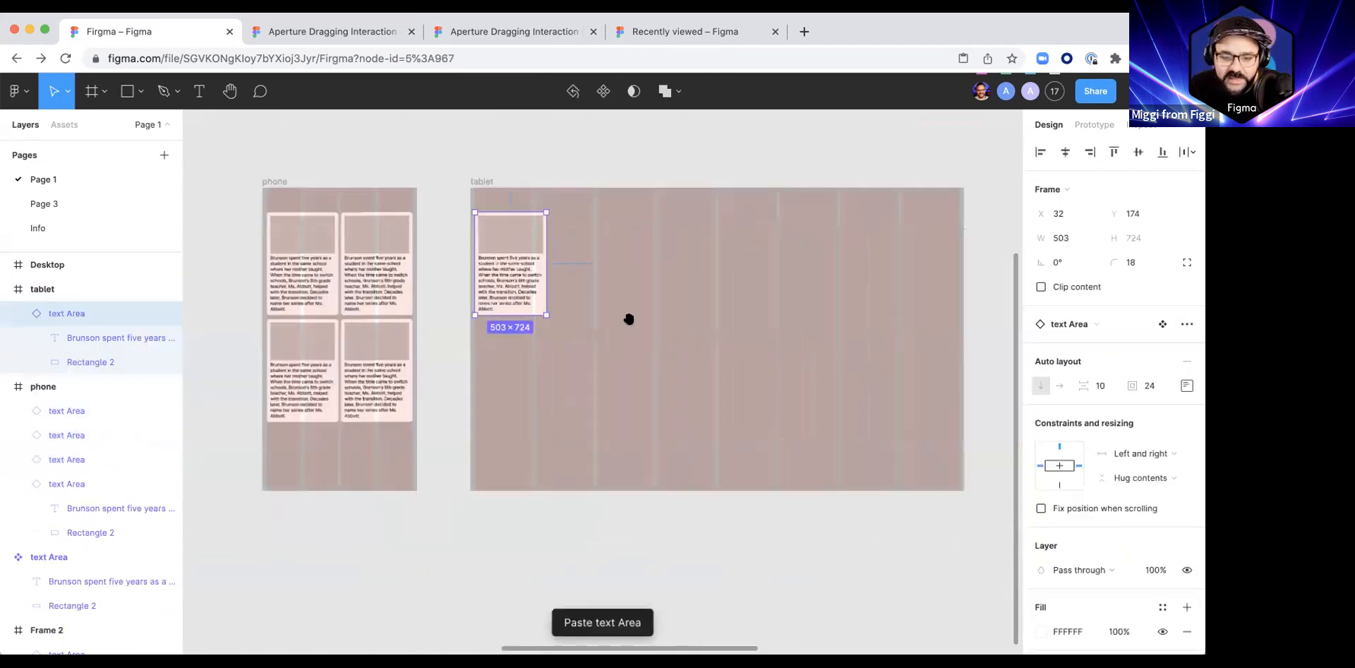
Step: Move the tablet card to X 32, Y 317 and widen it to 838, spanning two grid columns
drag(485, 319, 486, 342)
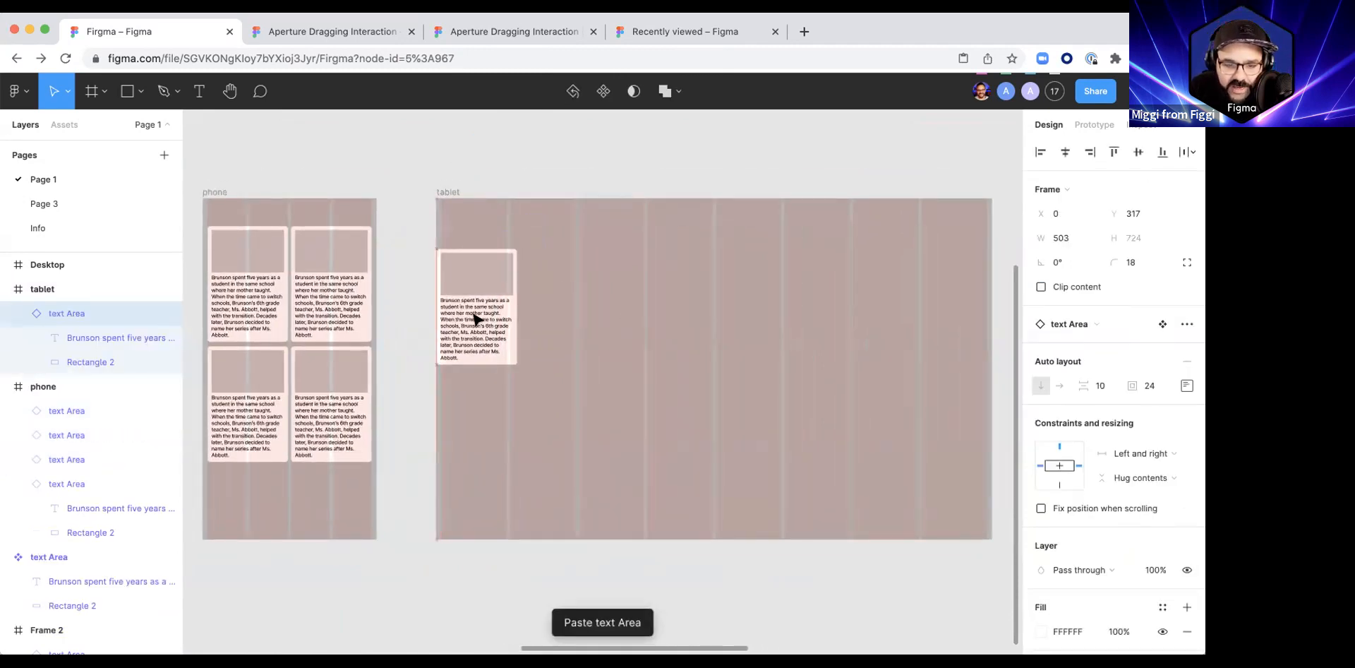
drag(579, 307, 569, 309)
scroll(602, 314, right, 2)
scroll(475, 299, up, 5)
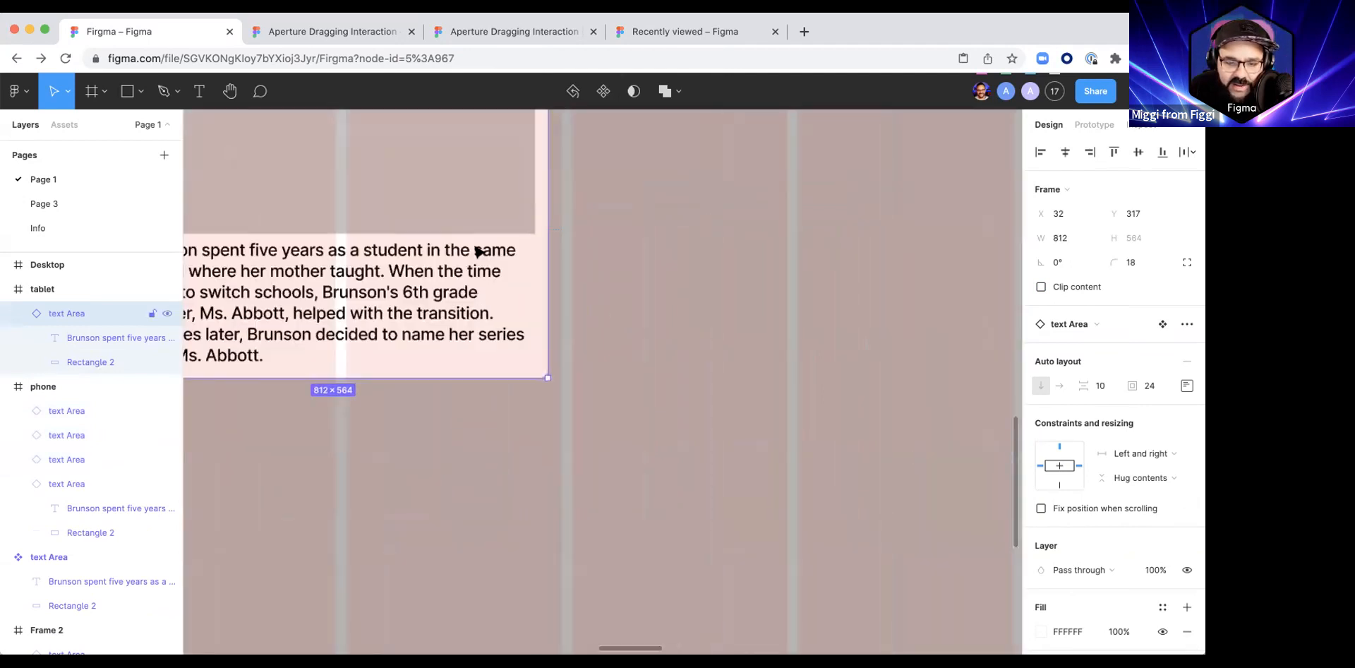
scroll(477, 252, down, 4)
mouse_move(517, 248)
mouse_down()
mouse_move(573, 243)
mouse_move(530, 249)
mouse_up()
Step: Duplicate the tablet card across the columns to make a row of four, with the last at X 2608, Y 317
scroll(513, 250, down, 4)
key(Escape)
scroll(554, 242, up, 5)
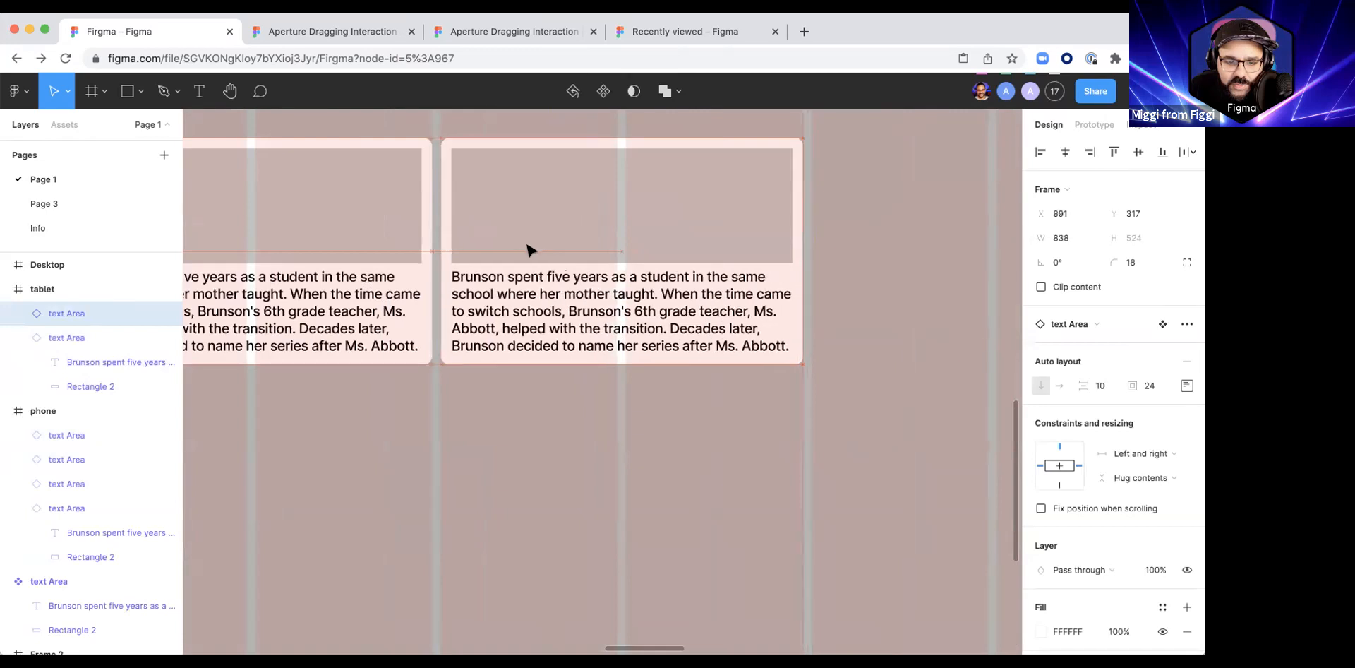
scroll(533, 249, down, 5)
key(super+d)
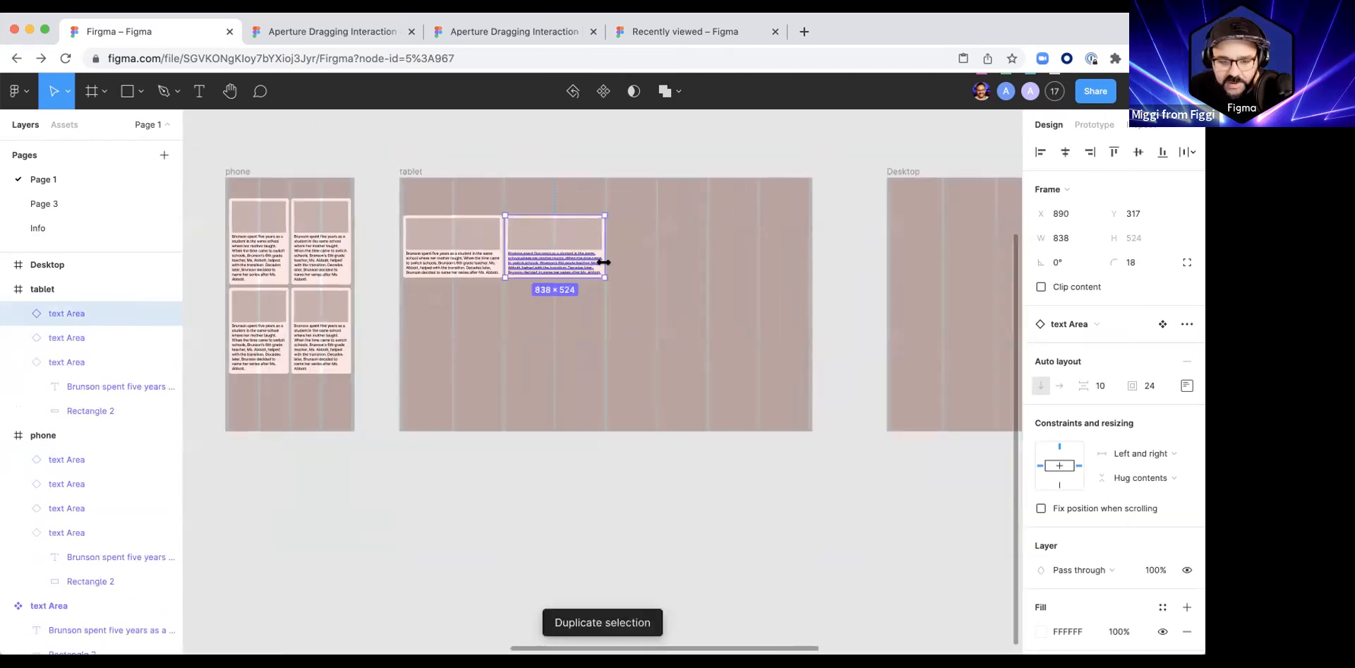
key(super+z)
scroll(568, 257, up, 5)
drag(554, 242, 715, 255)
scroll(614, 254, right, 4)
scroll(614, 254, up, 1)
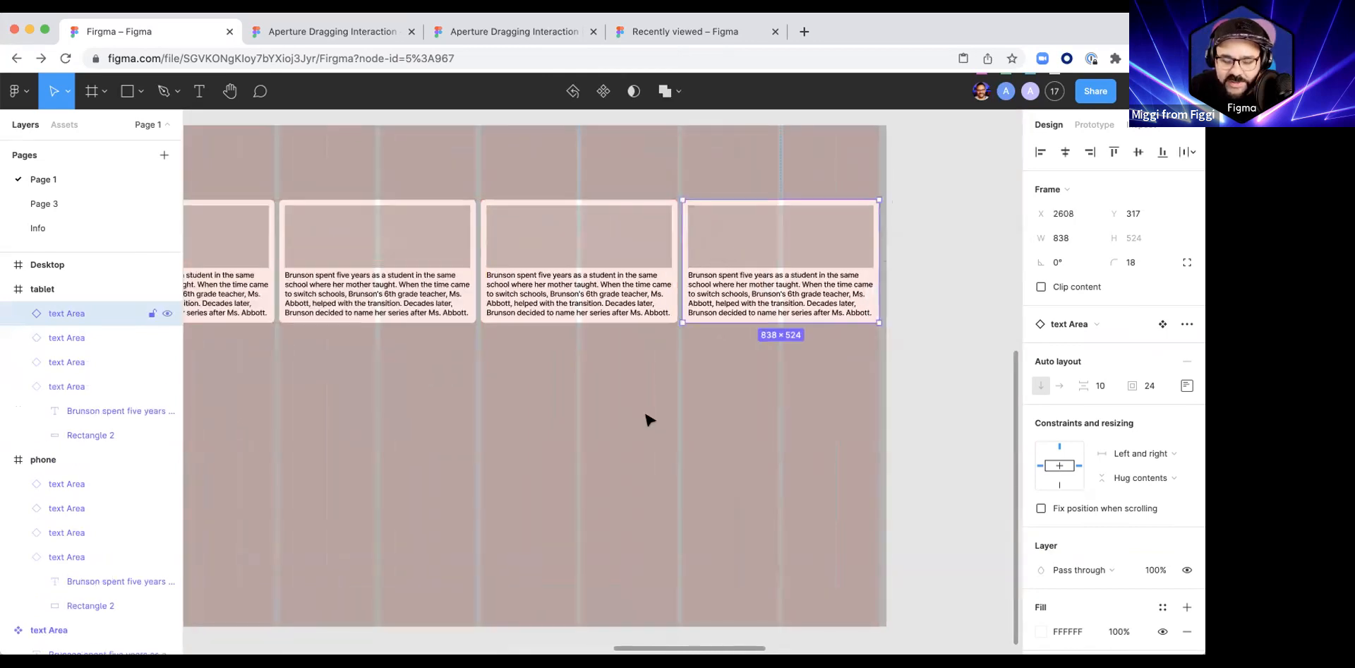
Step: Try resizing the tablet frame horizontally to test its row of cards, and undo the resize
click(649, 410)
scroll(648, 408, down, 3)
scroll(649, 408, down, 3)
click(437, 292)
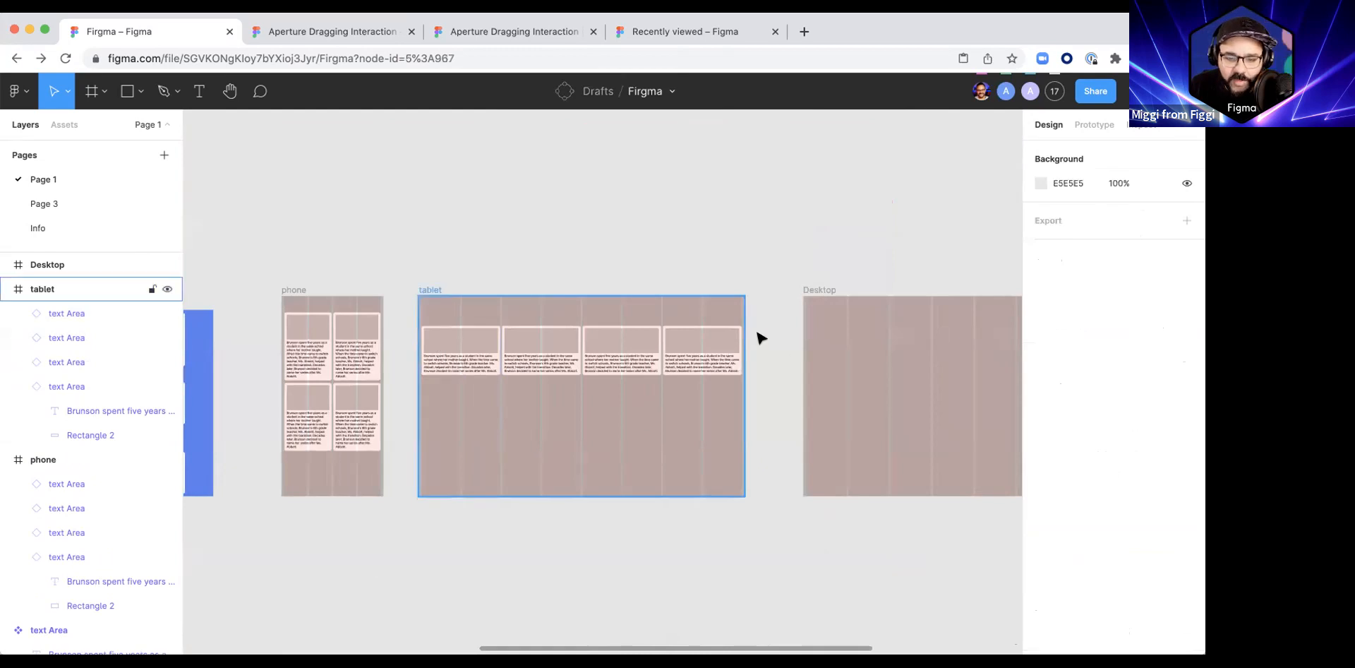
mouse_move(774, 315)
mouse_down()
mouse_move(794, 318)
mouse_move(686, 322)
mouse_move(753, 321)
mouse_up()
key(super+z)
click(659, 539)
drag(659, 539, 613, 525)
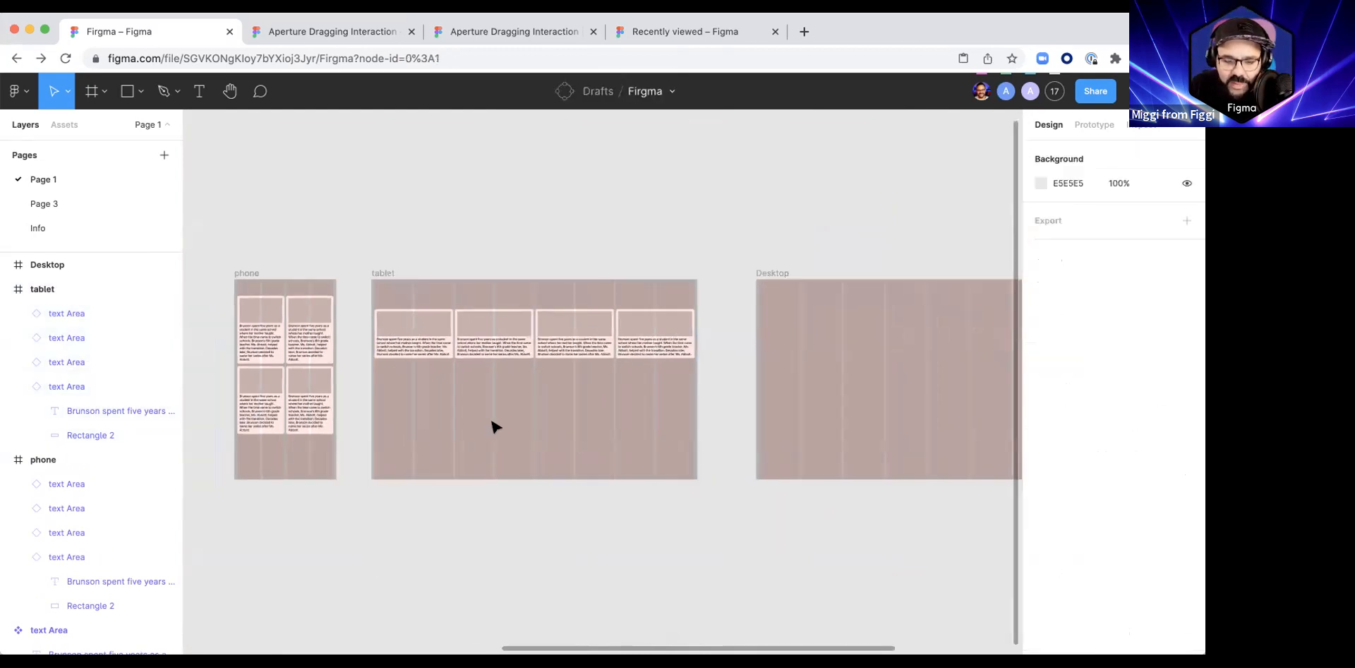
Step: Try a gutter of 140 in the tablet frame's 8-column layout grid, and undo the change
scroll(494, 426, up, 5)
scroll(503, 369, down, 3)
scroll(501, 372, down, 2)
click(390, 235)
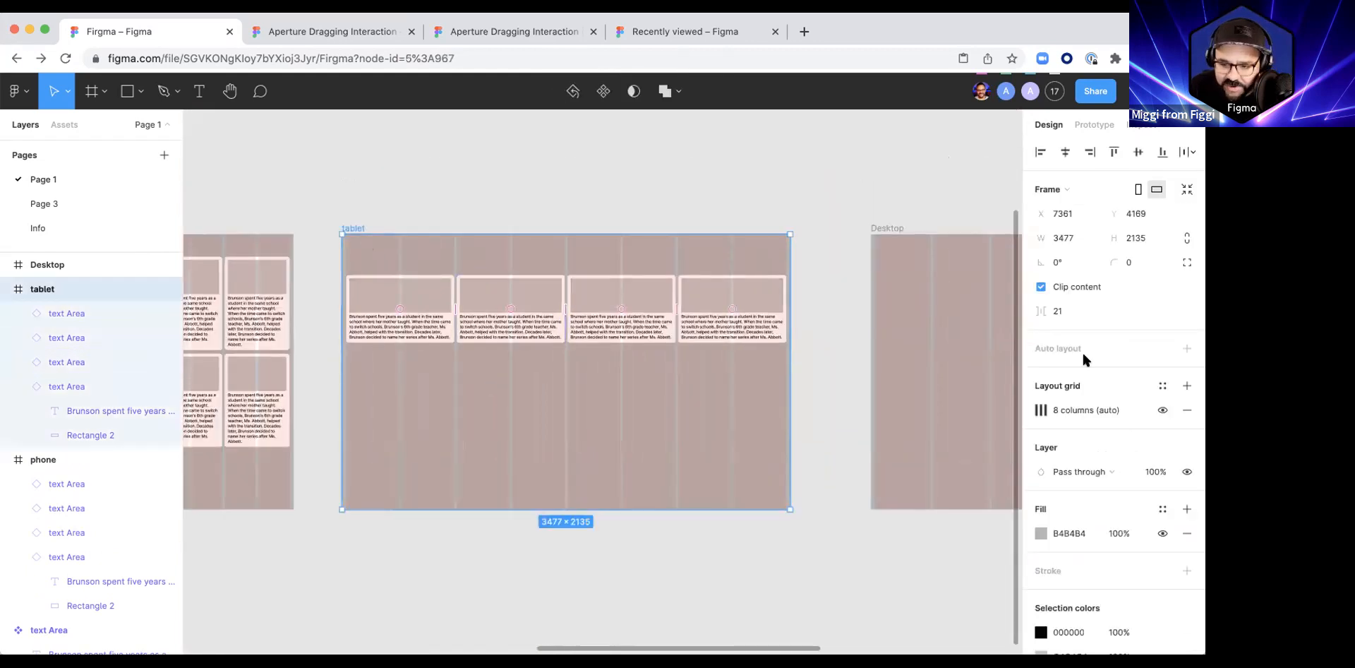
click(1043, 415)
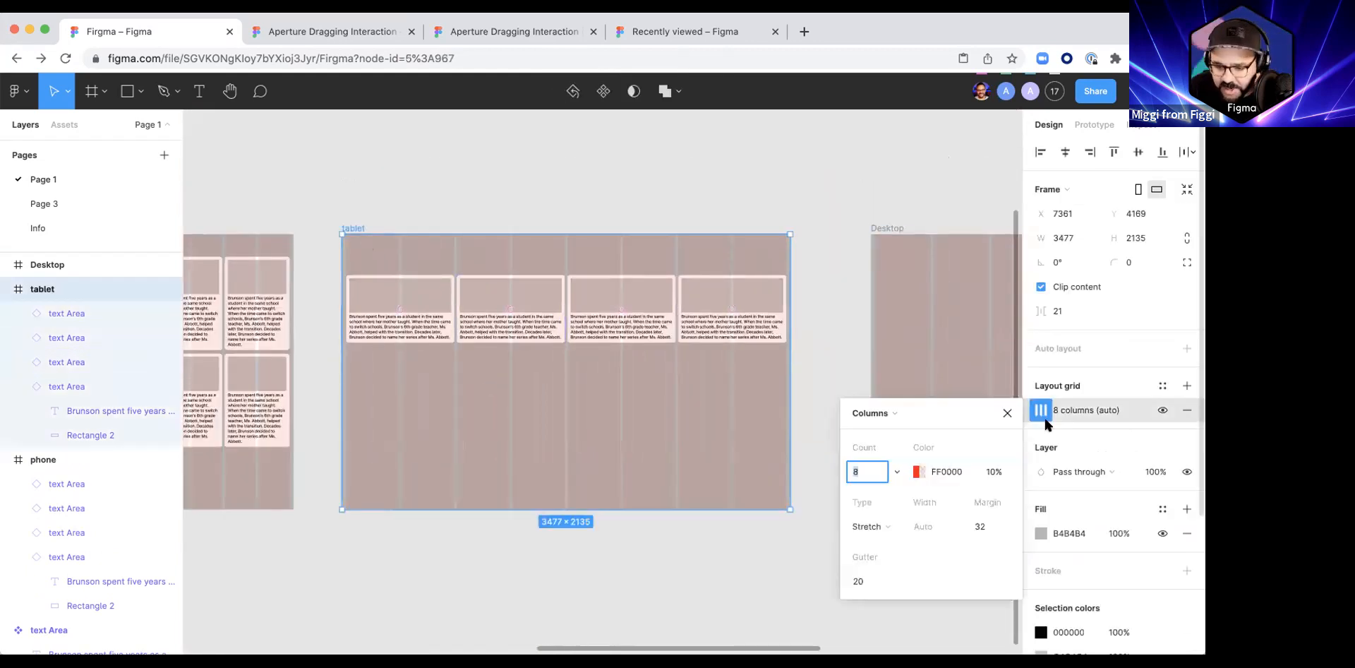
click(870, 577)
text(140)
key(Return)
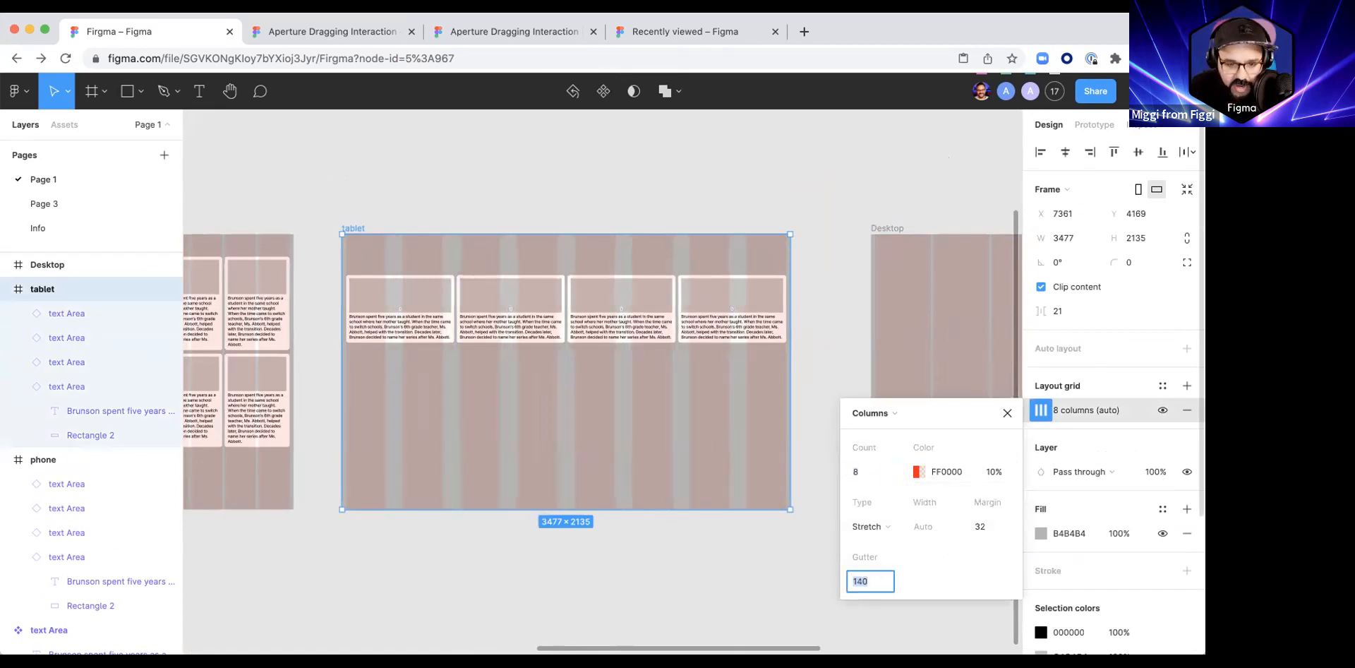
click(516, 573)
click(603, 502)
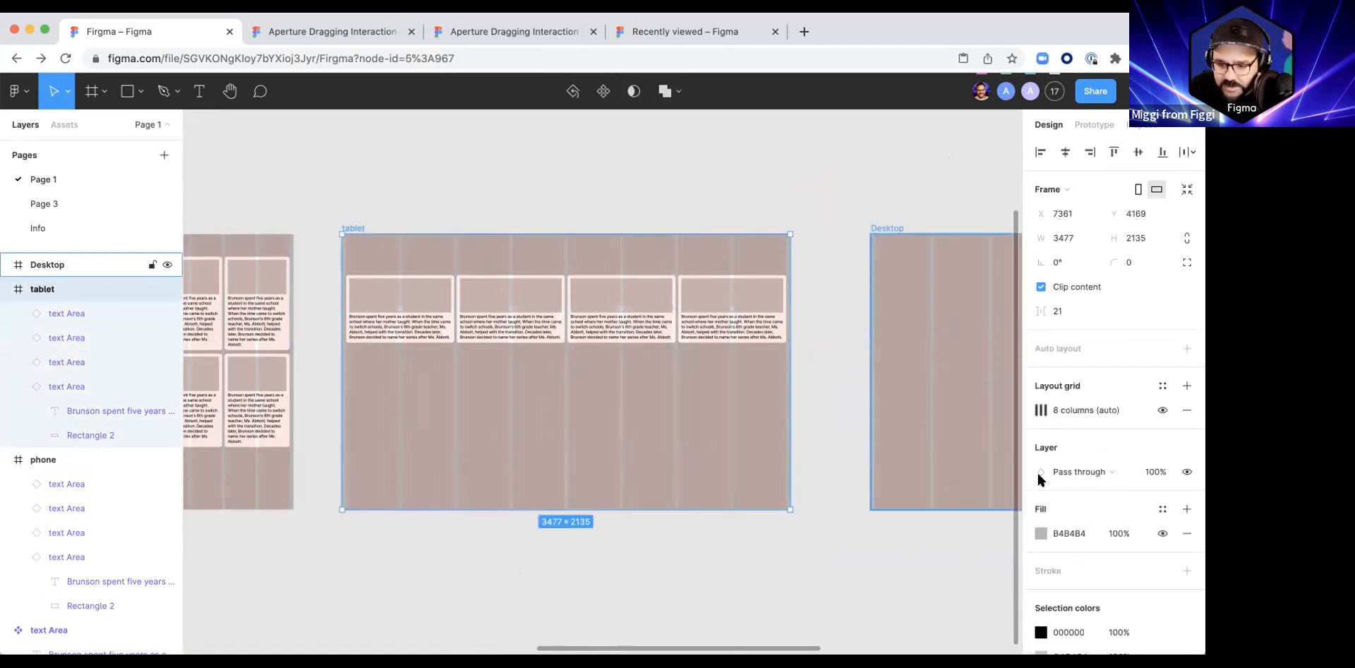
click(779, 529)
Step: Move all four tablet cards together down to Y 806
scroll(766, 527, right, 1)
scroll(748, 528, down, 2)
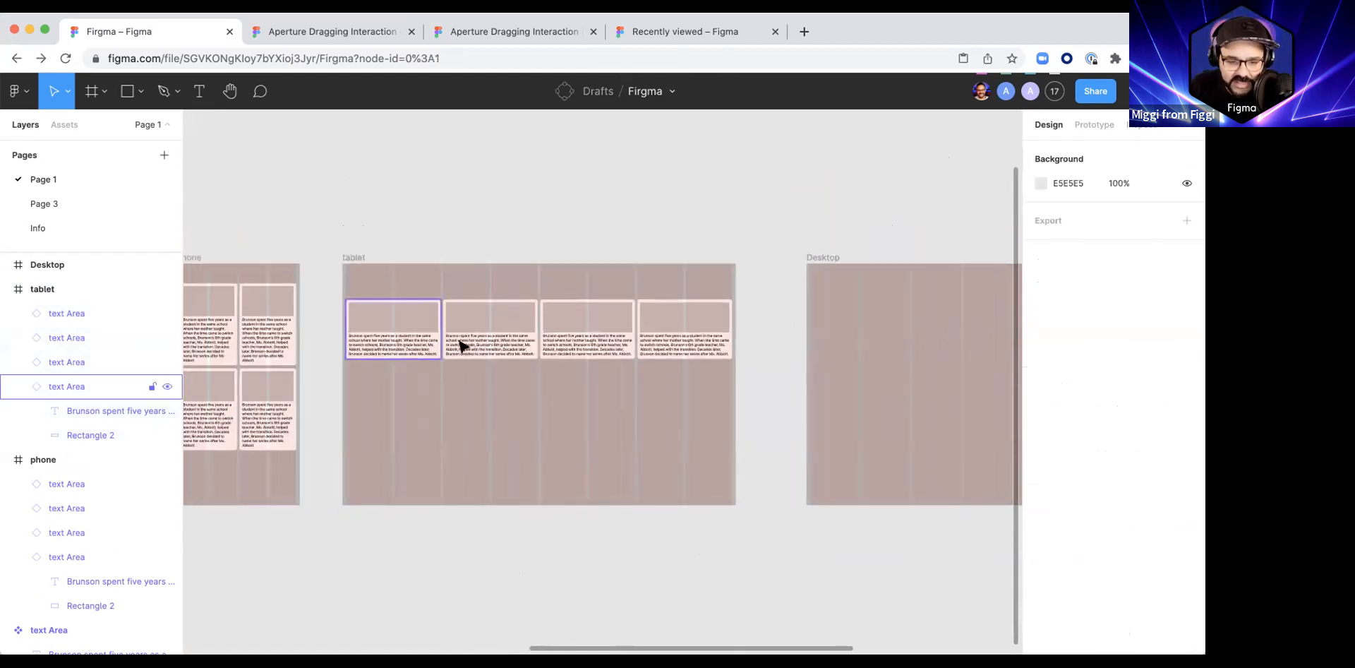
click(423, 341)
shift+click(487, 342)
shift+click(612, 341)
shift+click(660, 342)
drag(587, 330, 580, 389)
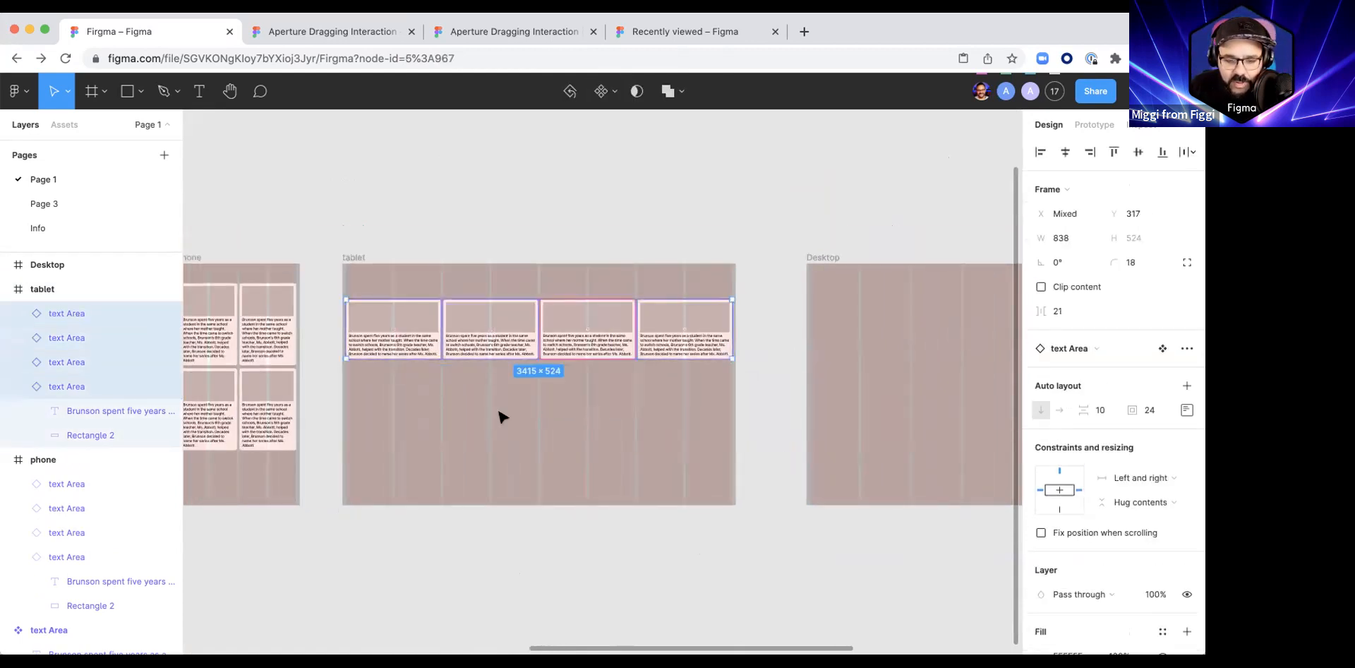
drag(452, 350, 454, 402)
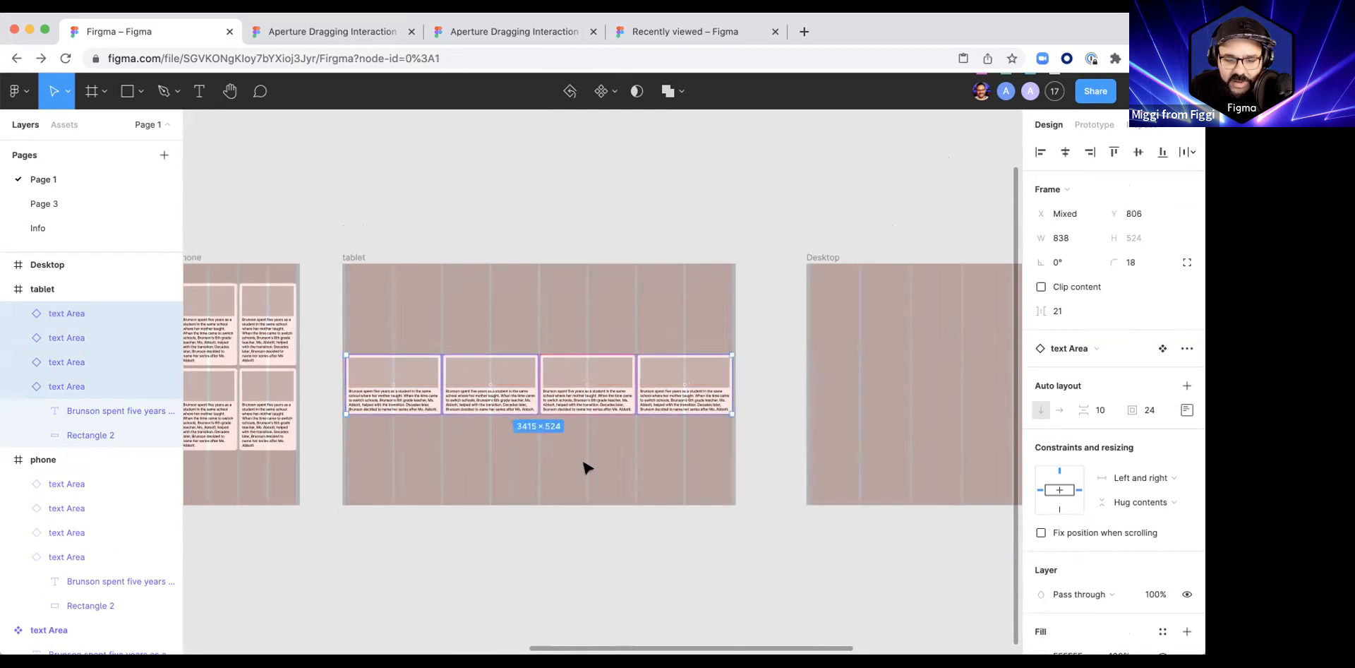
click(584, 465)
Step: Paste a text Area card into the Desktop frame and place it at X 32, Y 544
scroll(478, 453, right, 2)
click(773, 338)
scroll(482, 273, right, 5)
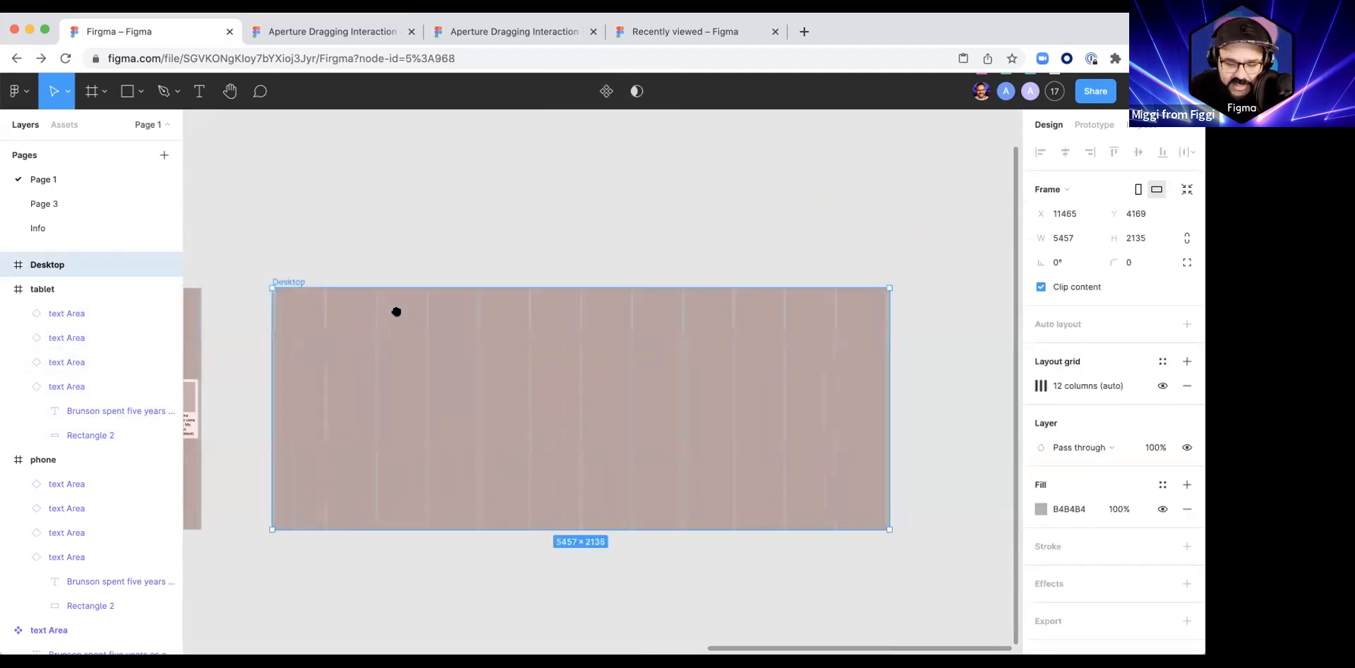
key(cmd+v)
drag(369, 403, 311, 385)
scroll(311, 386, up, 3)
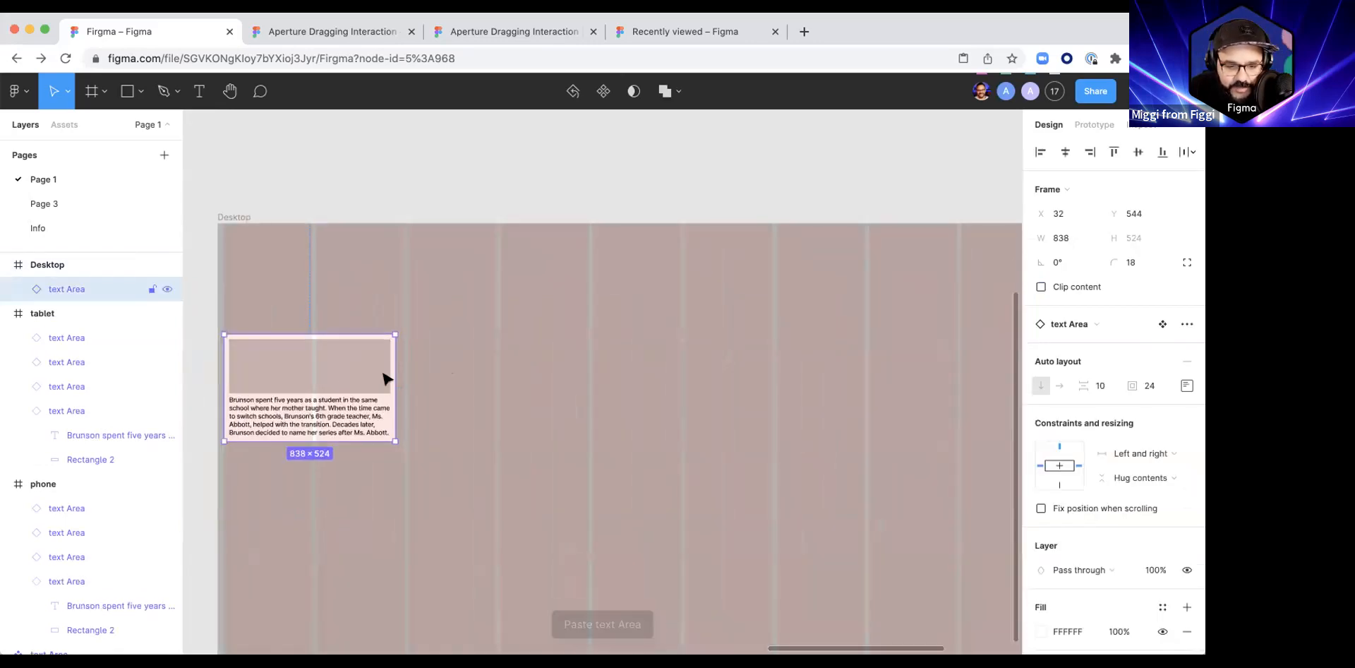
Step: Widen the Desktop card to 882 and duplicate it into the neighbouring two grid columns at X 934, Y 544
drag(393, 372, 523, 375)
scroll(523, 376, down, 3)
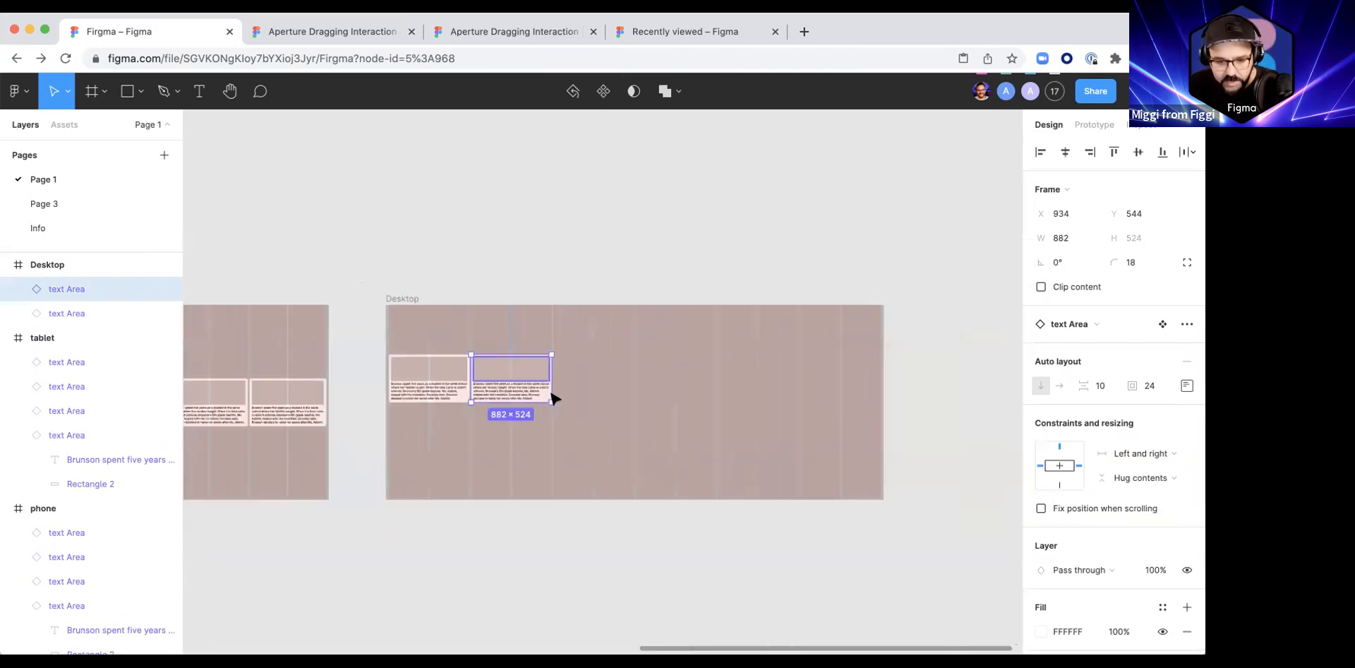
Step: Repeat the card duplication across the remaining Desktop grid columns, making a row of six text Area cards
key(super+d)
key(super+d)
key(super+d)
key(super+d)
click(590, 492)
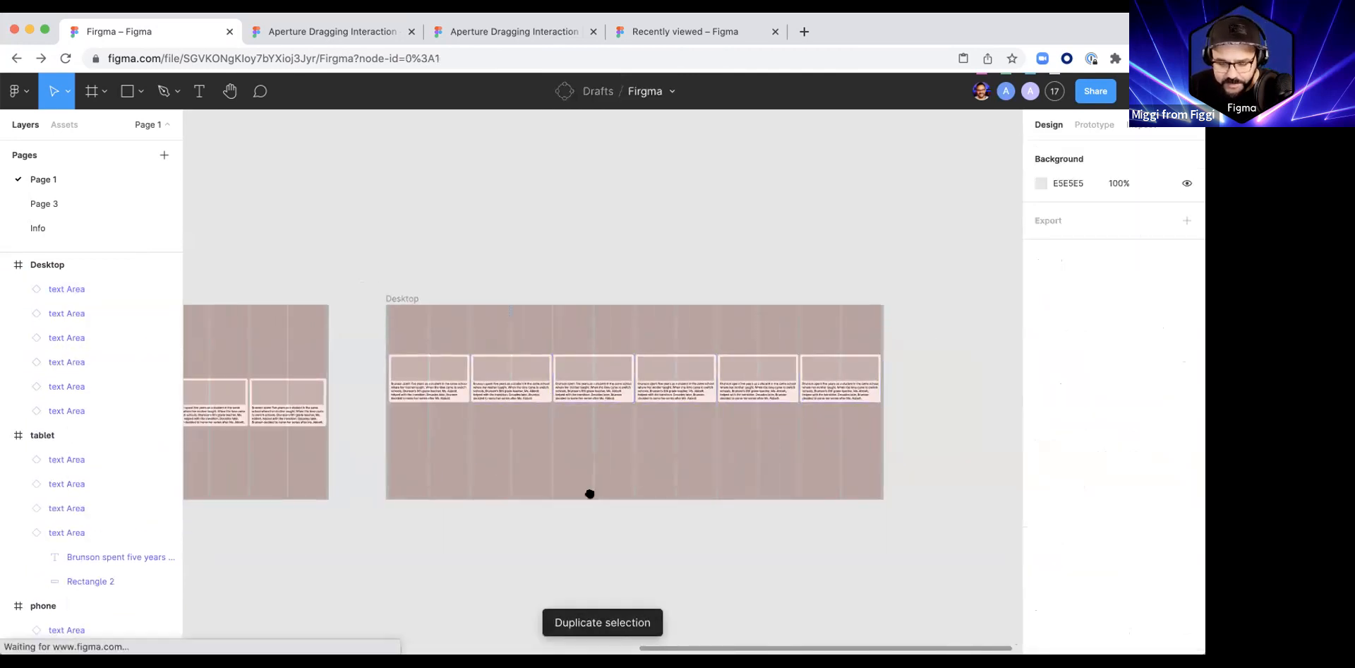
Step: Examine the six Desktop cards up close against the column grid, and compare the phone, tablet and Desktop frames
scroll(747, 393, right, 2)
scroll(747, 393, up, 5)
click(724, 321)
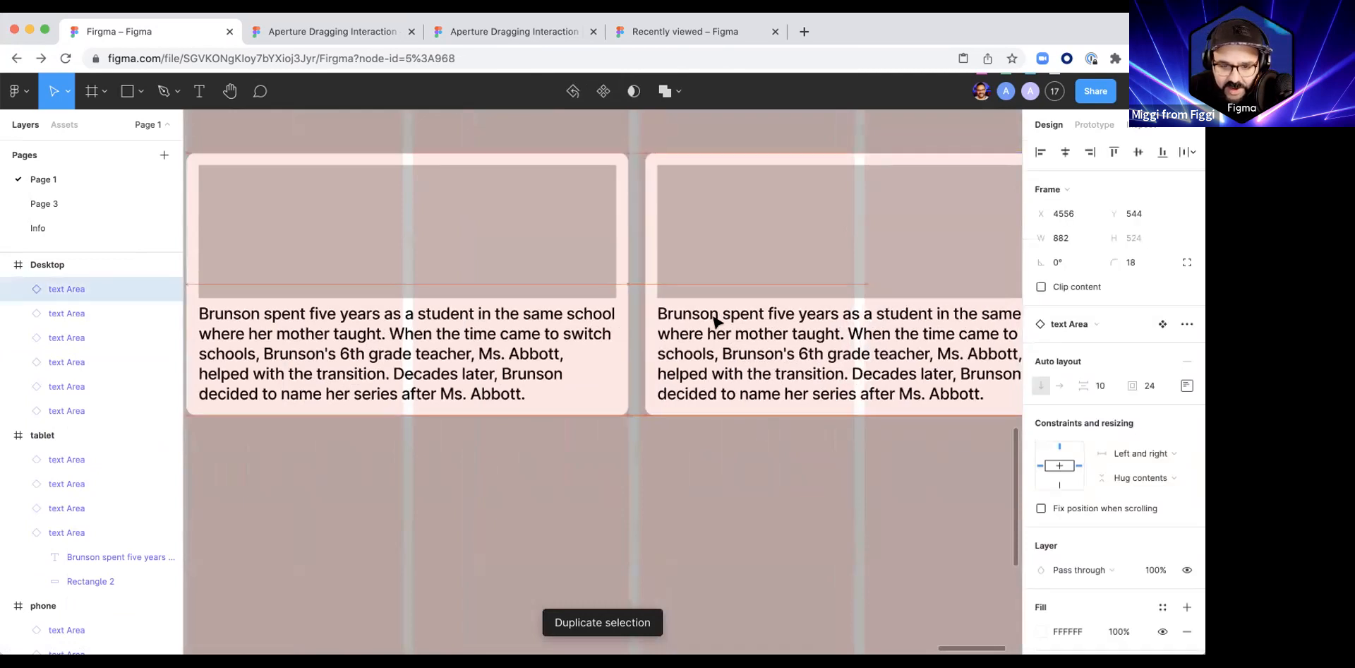
click(621, 341)
scroll(536, 311, left, 3)
drag(545, 311, 547, 311)
scroll(508, 310, down, 5)
scroll(506, 311, down, 3)
click(613, 272)
drag(580, 280, 603, 299)
drag(444, 408, 951, 360)
scroll(794, 261, right, 4)
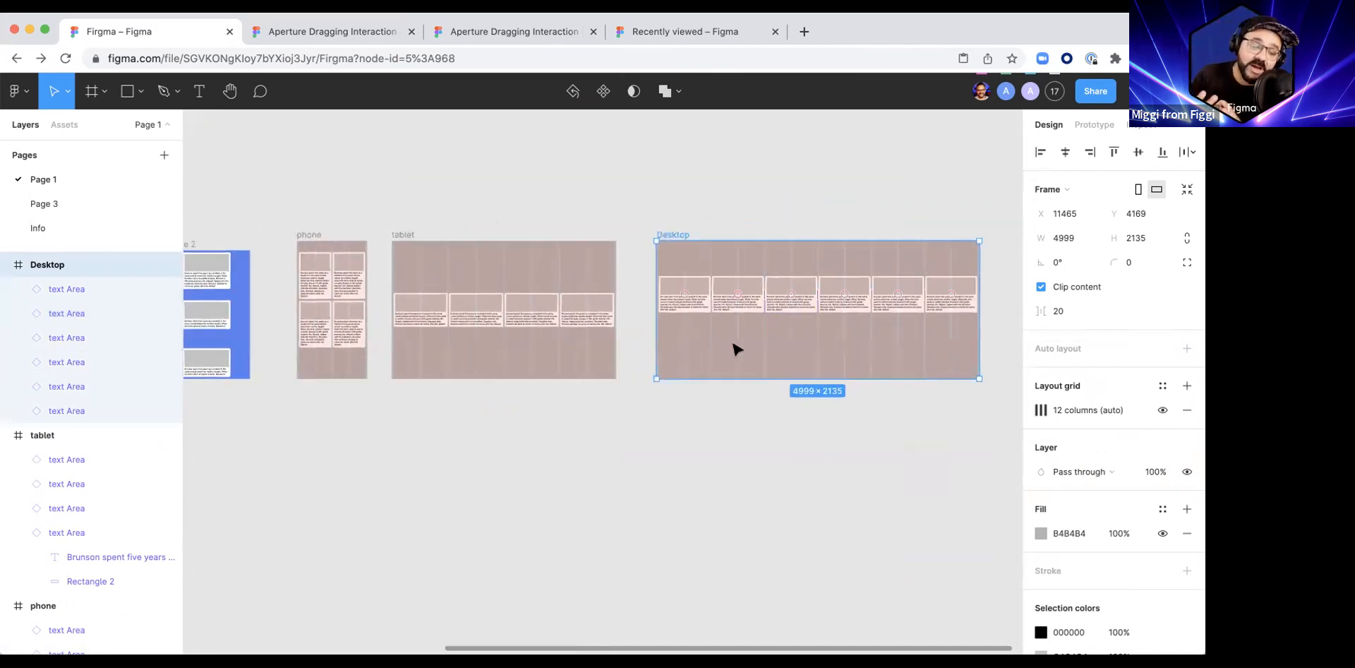
Step: Search the quick actions for "respons" to look for a responsive preview plugin, and dismiss the search
key(super+slash)
text(respon)
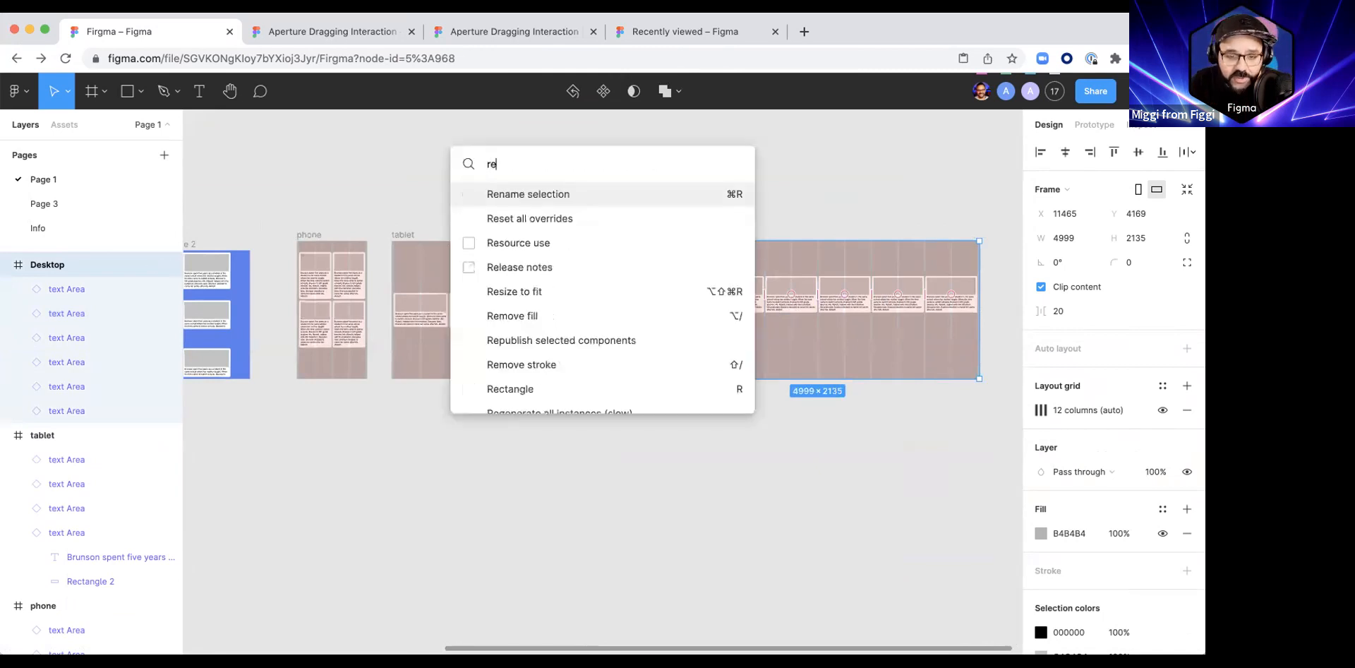
key(BackSpace)
key(BackSpace)
key(BackSpace)
key(BackSpace)
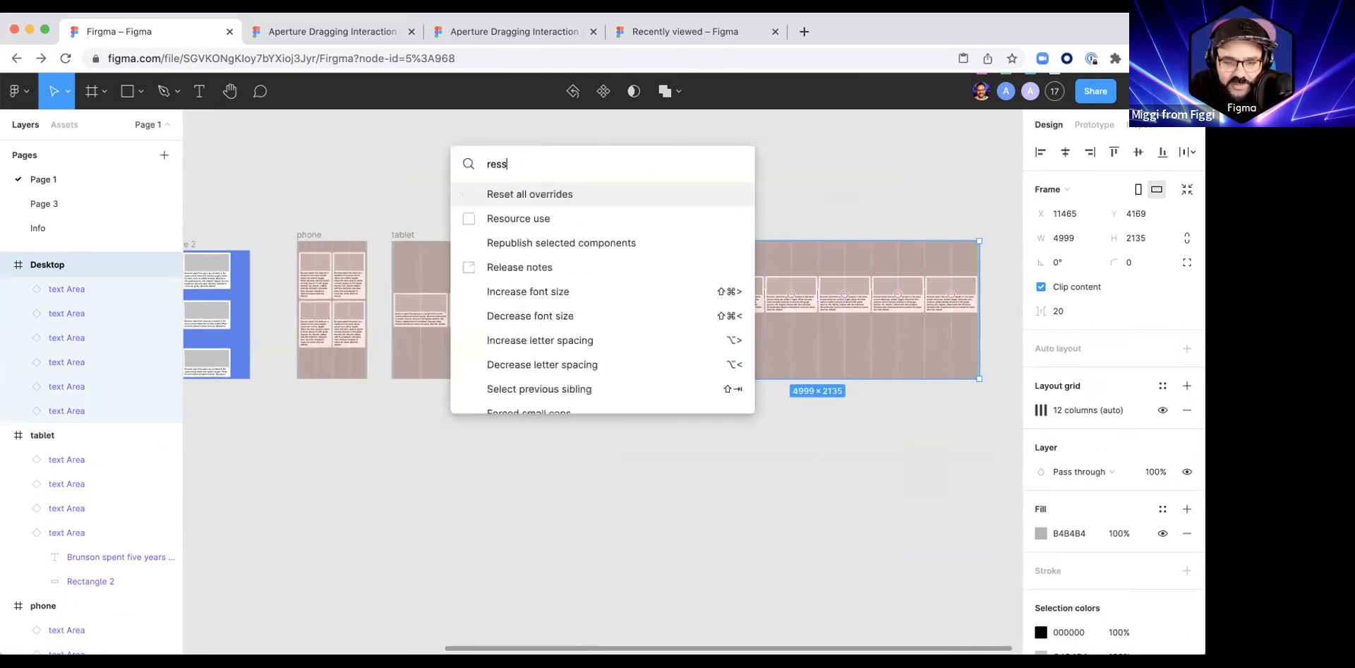
text(spons)
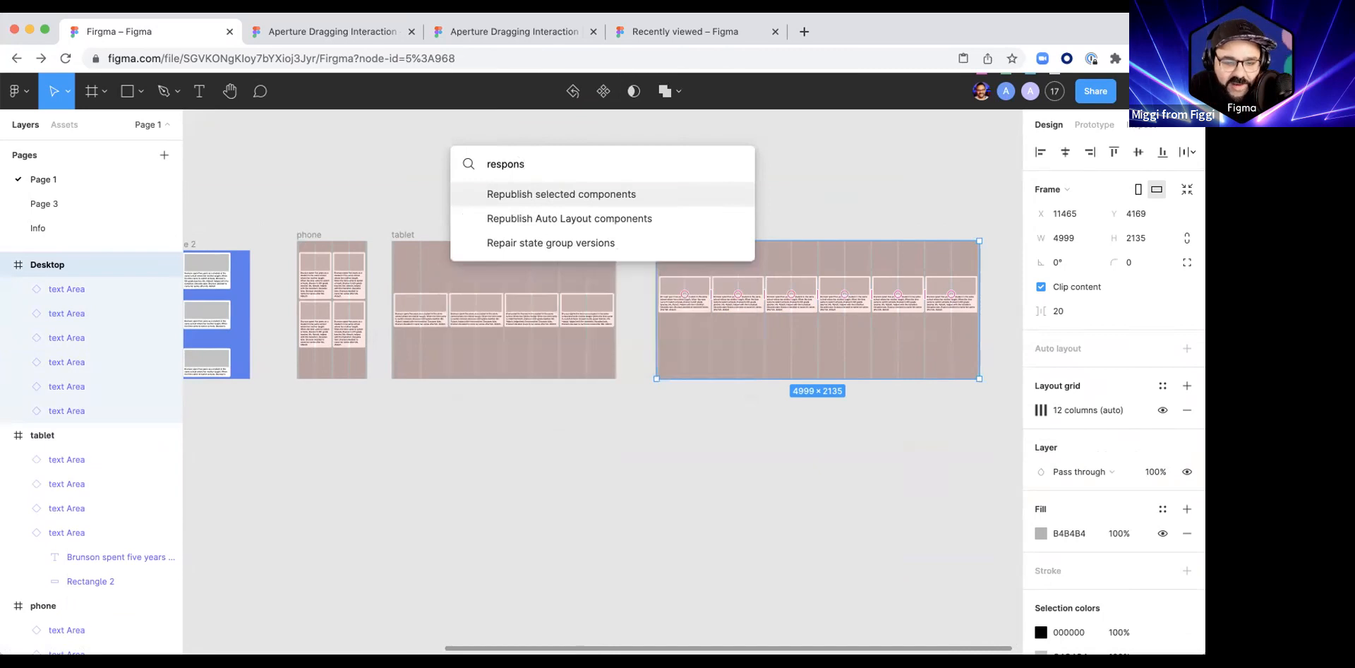
key(Escape)
key(Escape)
Step: Search the web for "responsive plugin figma" in a new browser tab and install the Responsive plugin from its Figma Community page
key(super+t)
text(responsive plugin)
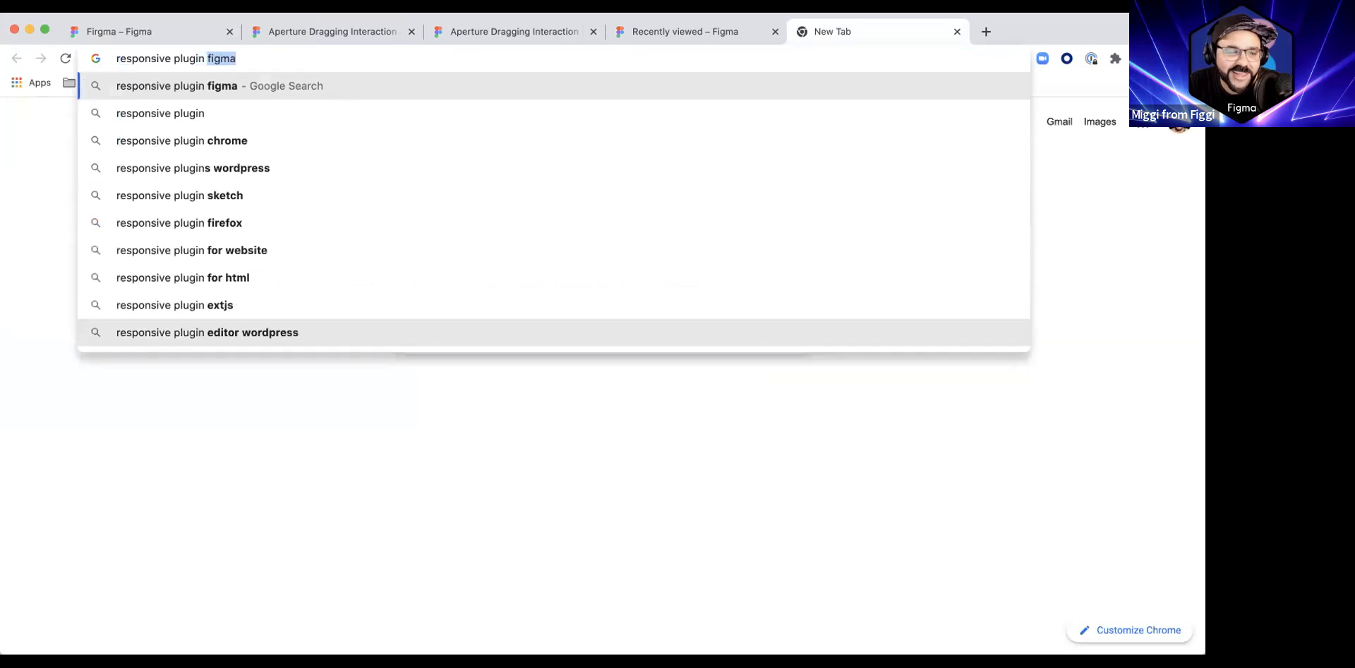
key(Return)
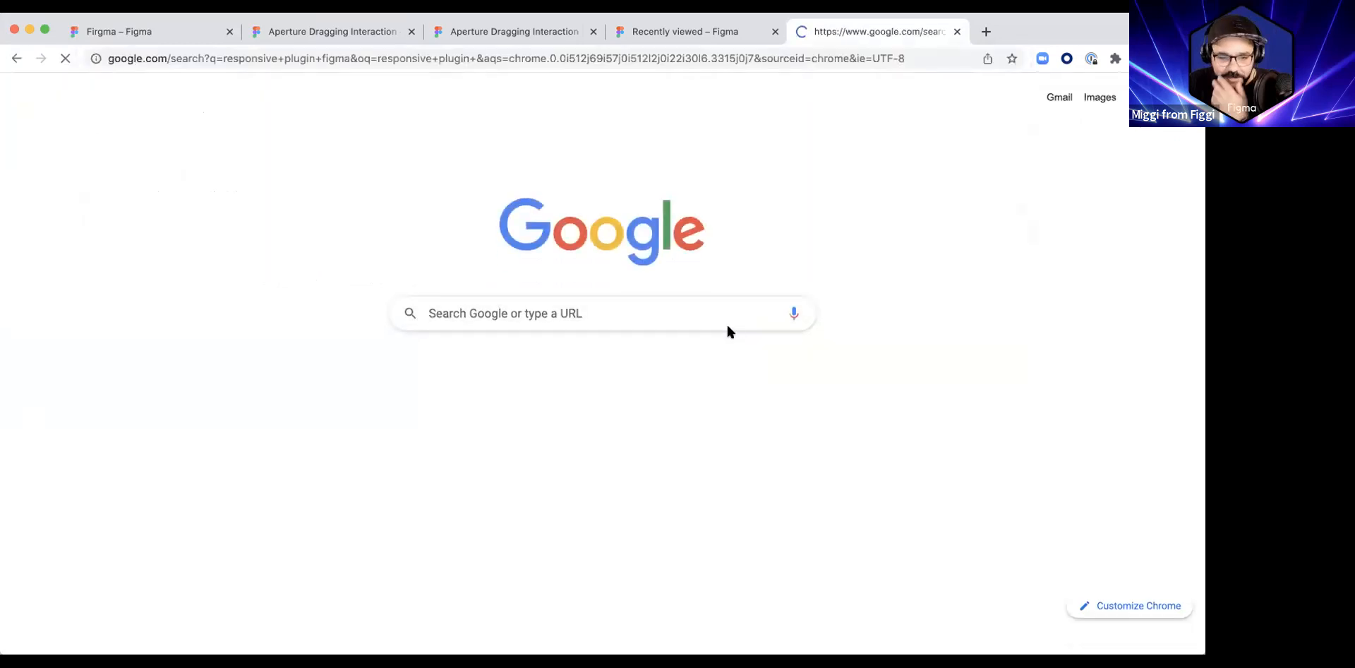
scroll(234, 467, down, 1)
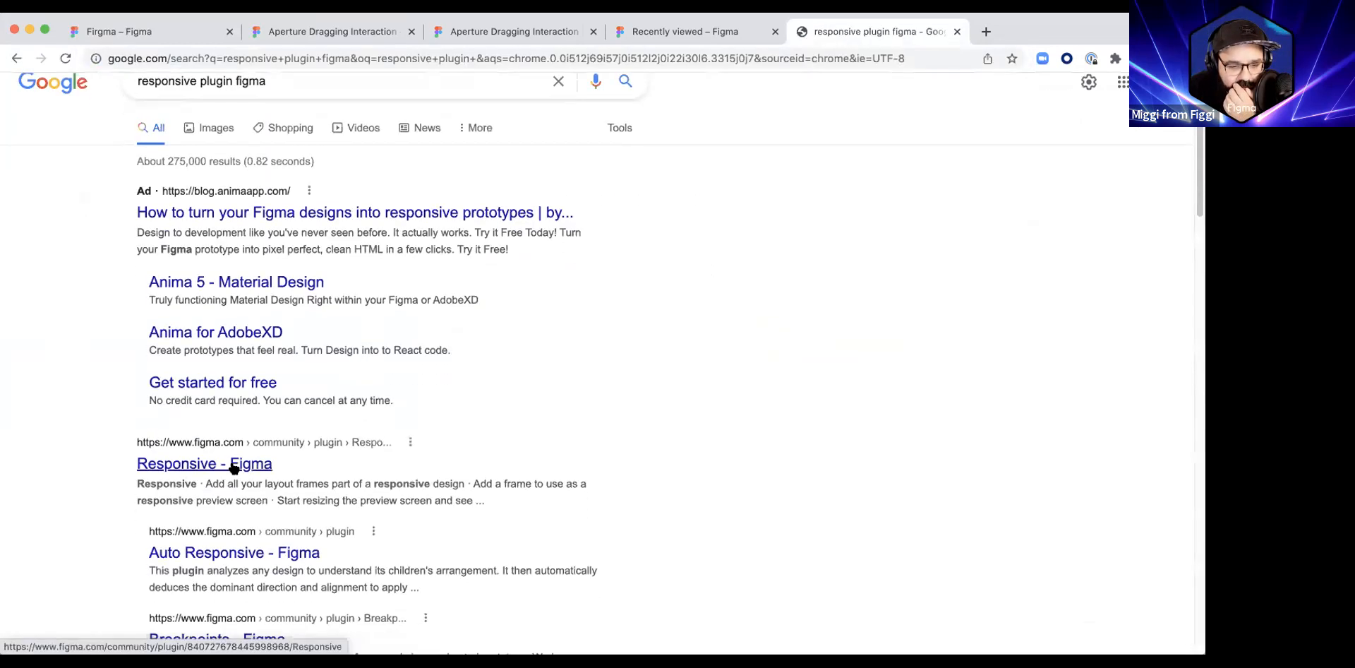
click(237, 461)
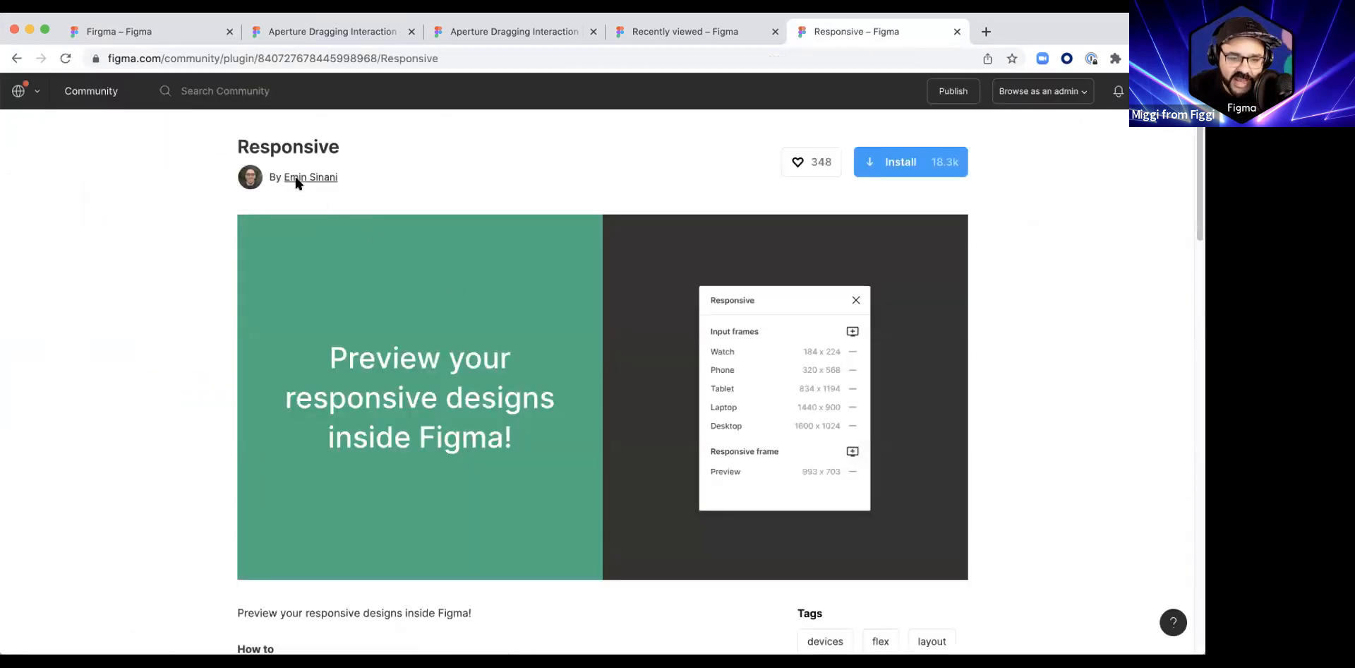
key(super+l)
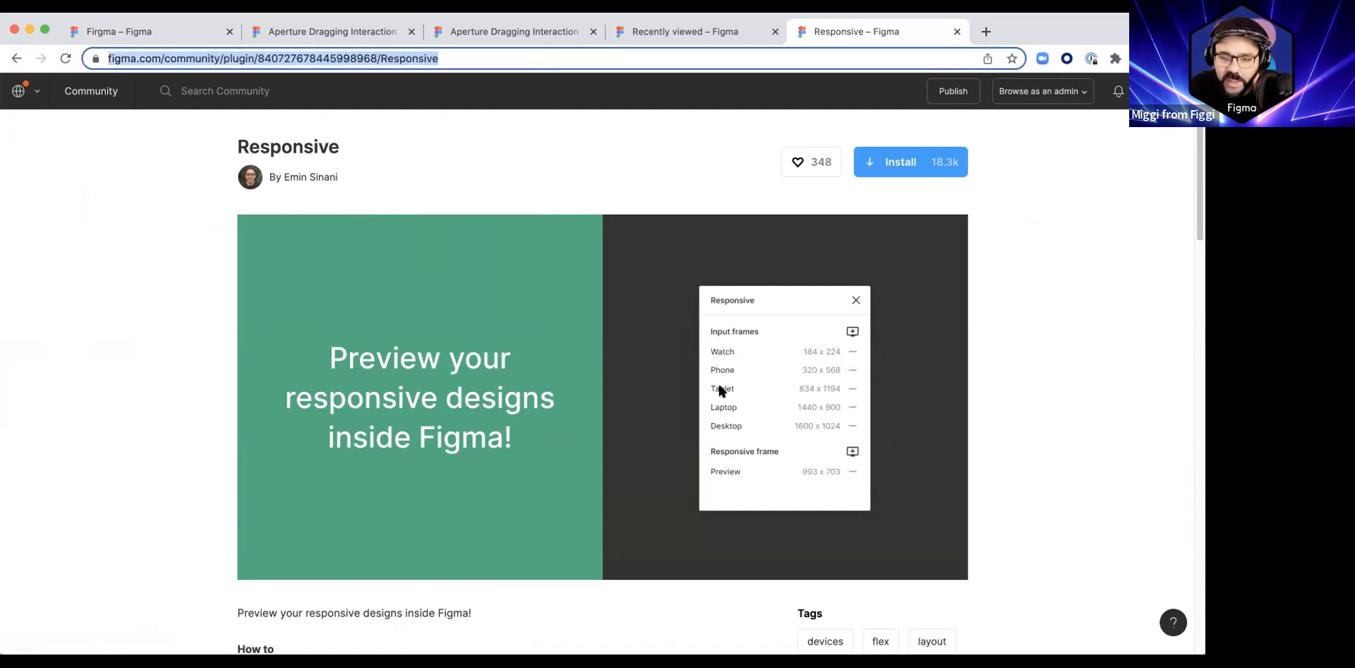
click(876, 176)
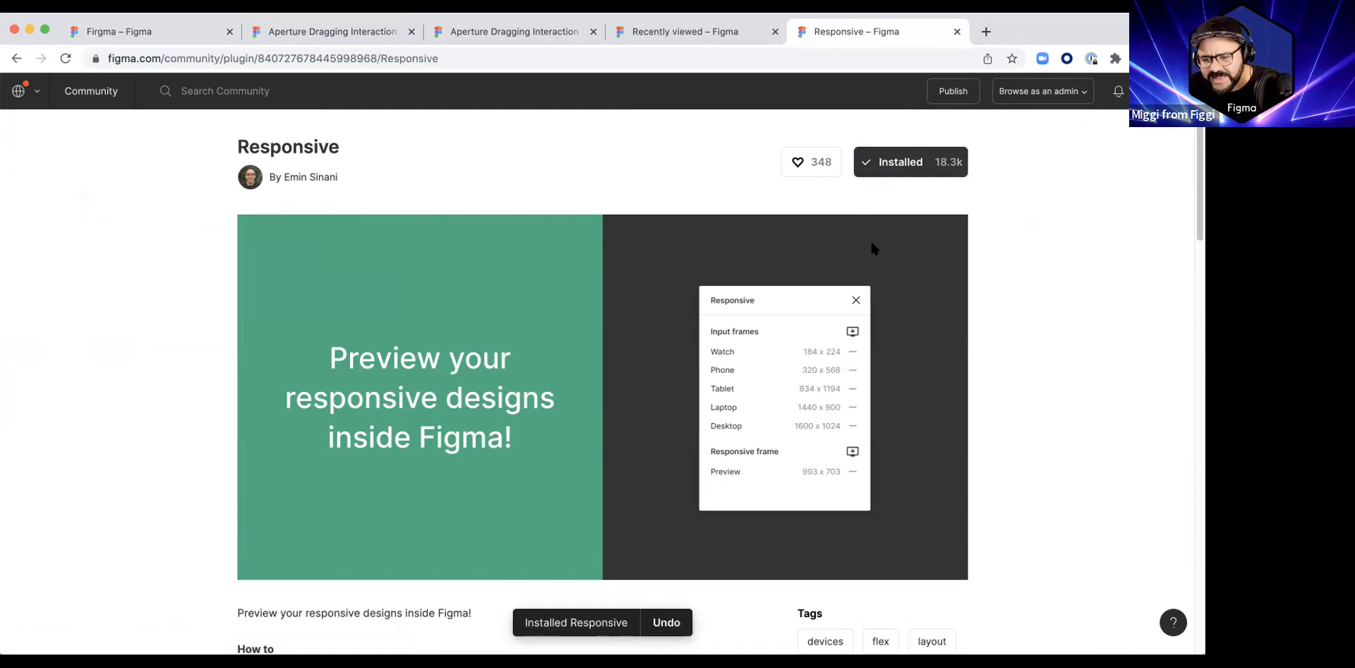
Step: Check which account is active in the account switcher and leave it unchanged
click(1164, 91)
mouse_move(1136, 297)
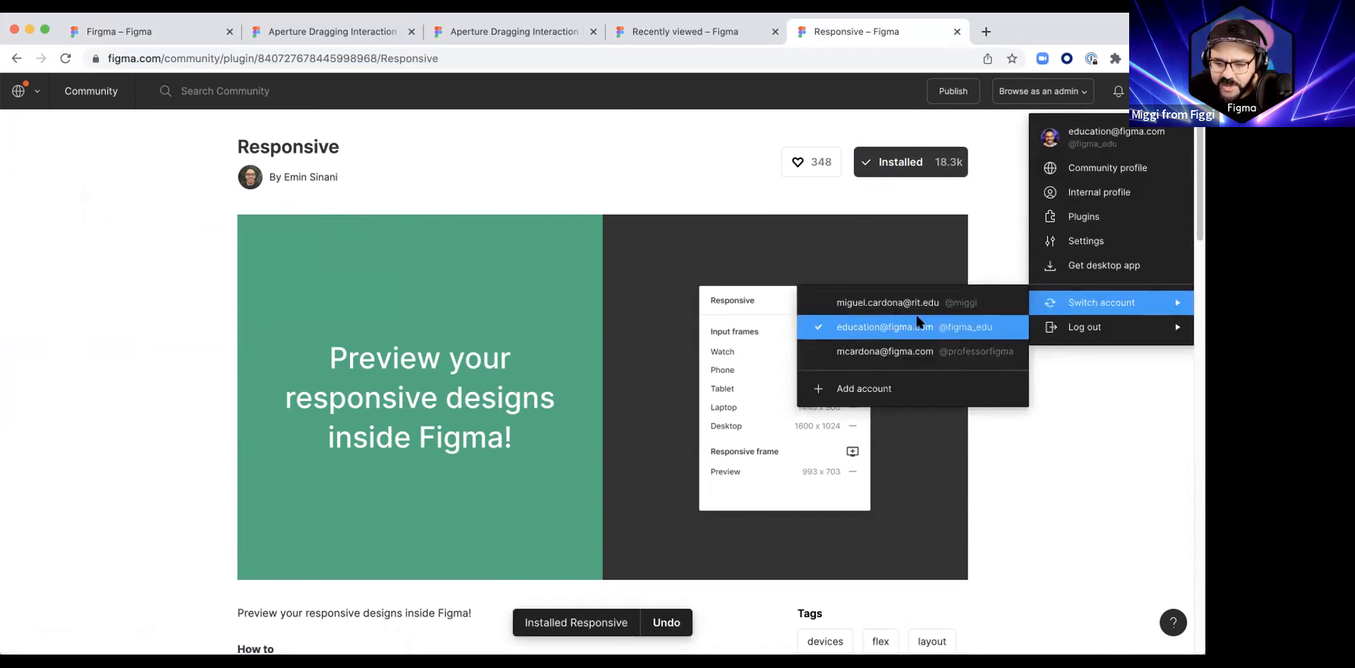
click(985, 221)
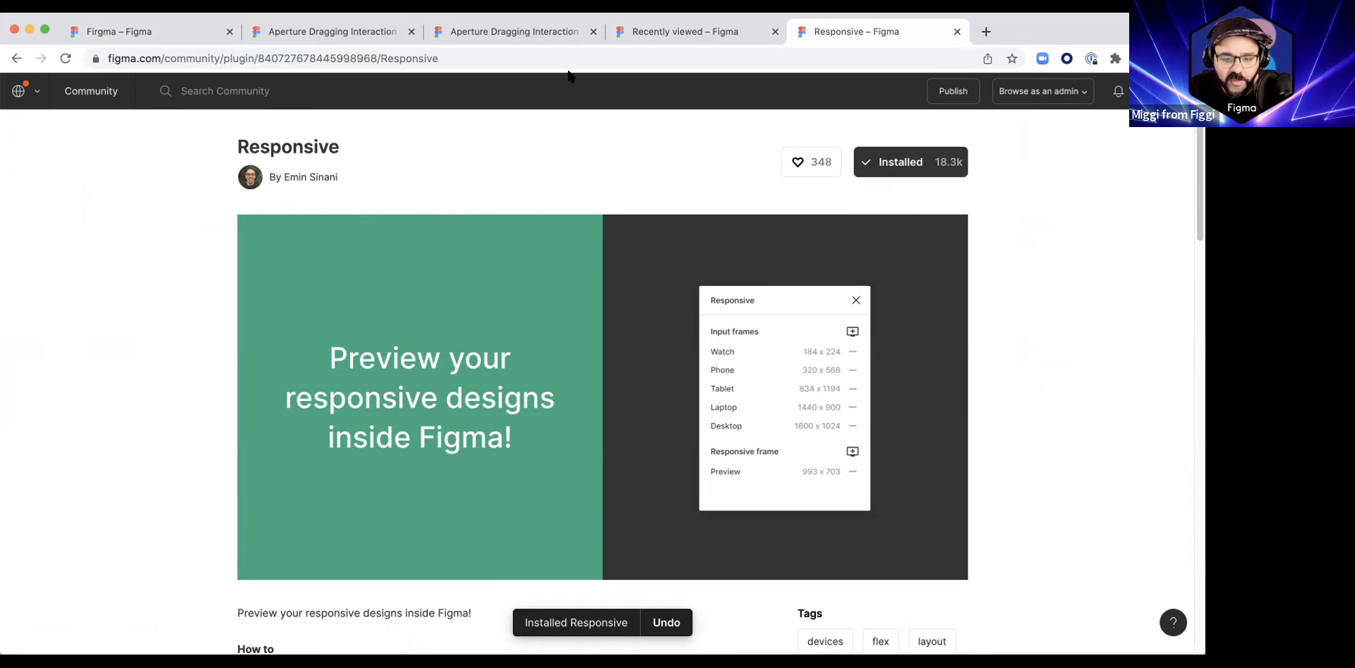
Step: Return to the Firgma file, run the Responsive plugin and move its window clear of the frames
click(153, 43)
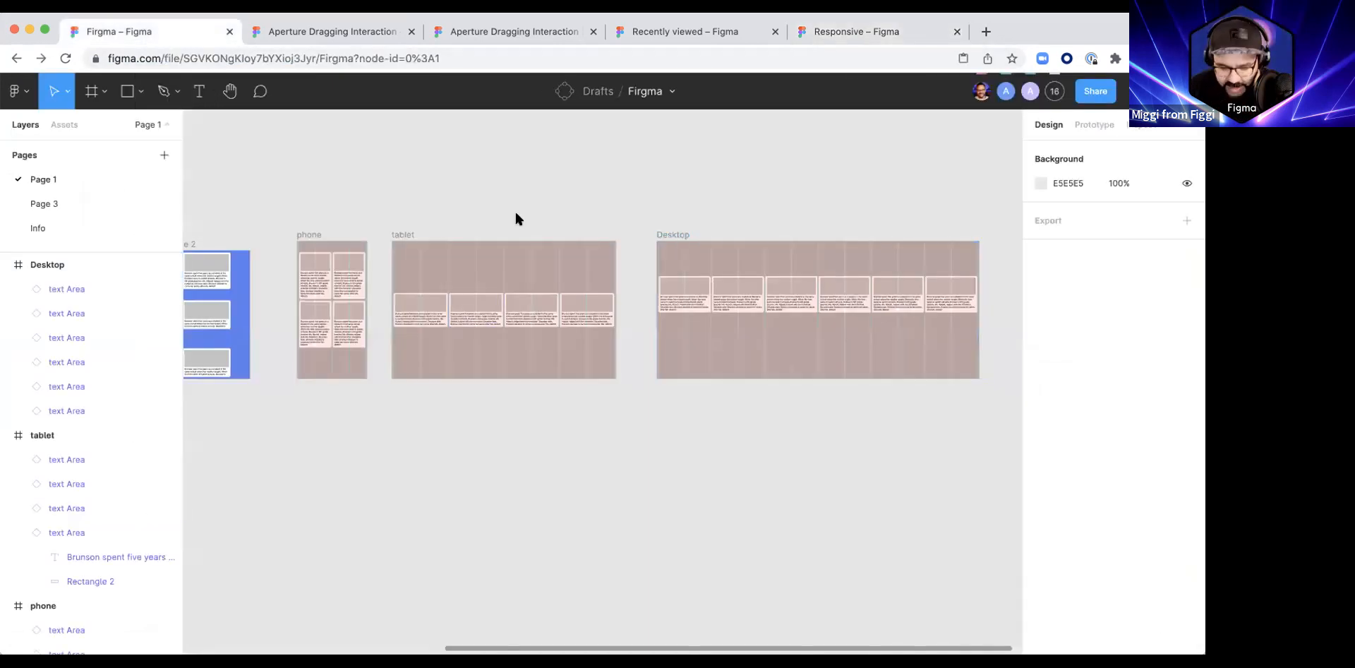
key(super+slash)
text(respon)
key(Return)
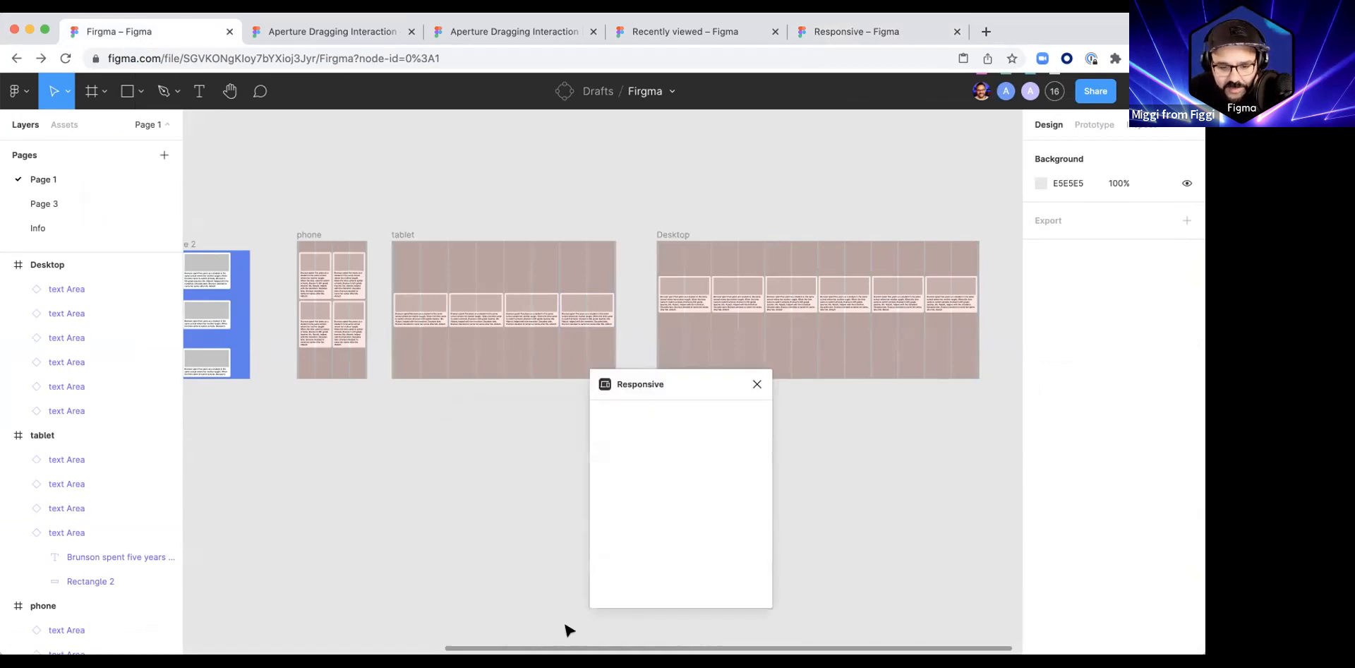
drag(708, 393, 885, 427)
Step: Draw an empty frame of about 5068 × 2628 below the phone and tablet frames and place it at about X 6022, Y 7719
drag(387, 547, 446, 485)
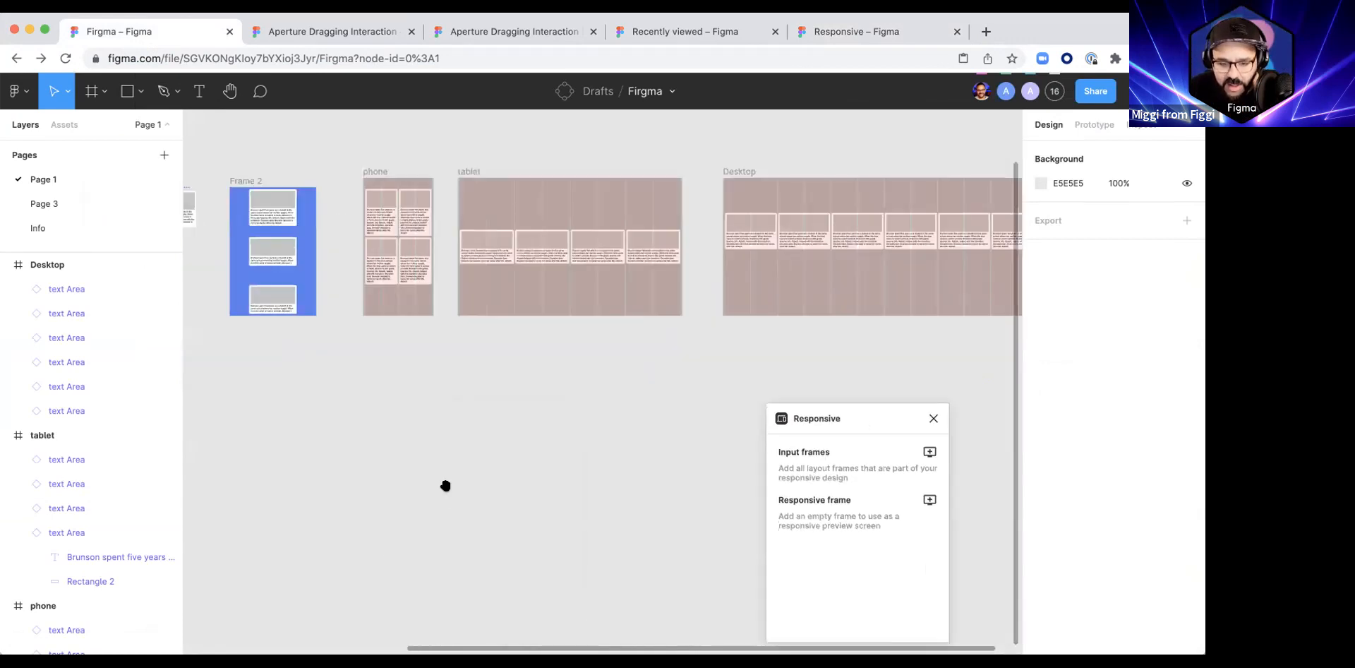
key(f)
drag(343, 418, 671, 586)
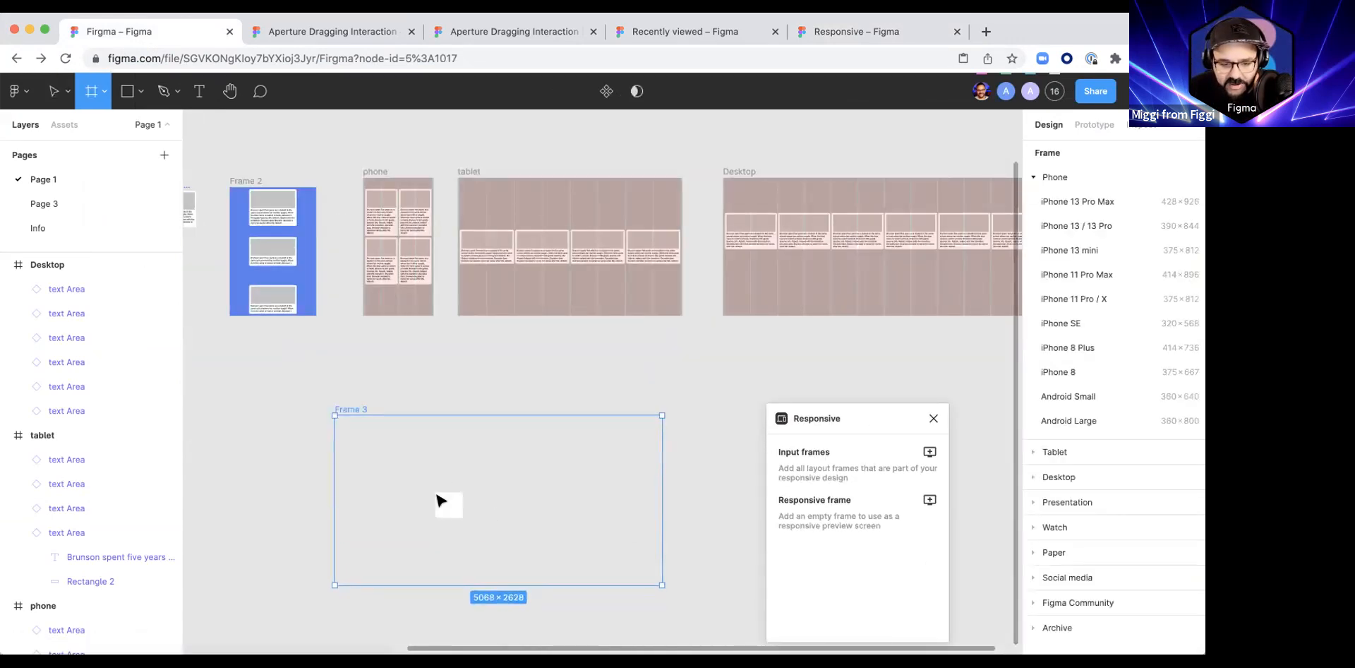
drag(432, 492, 460, 481)
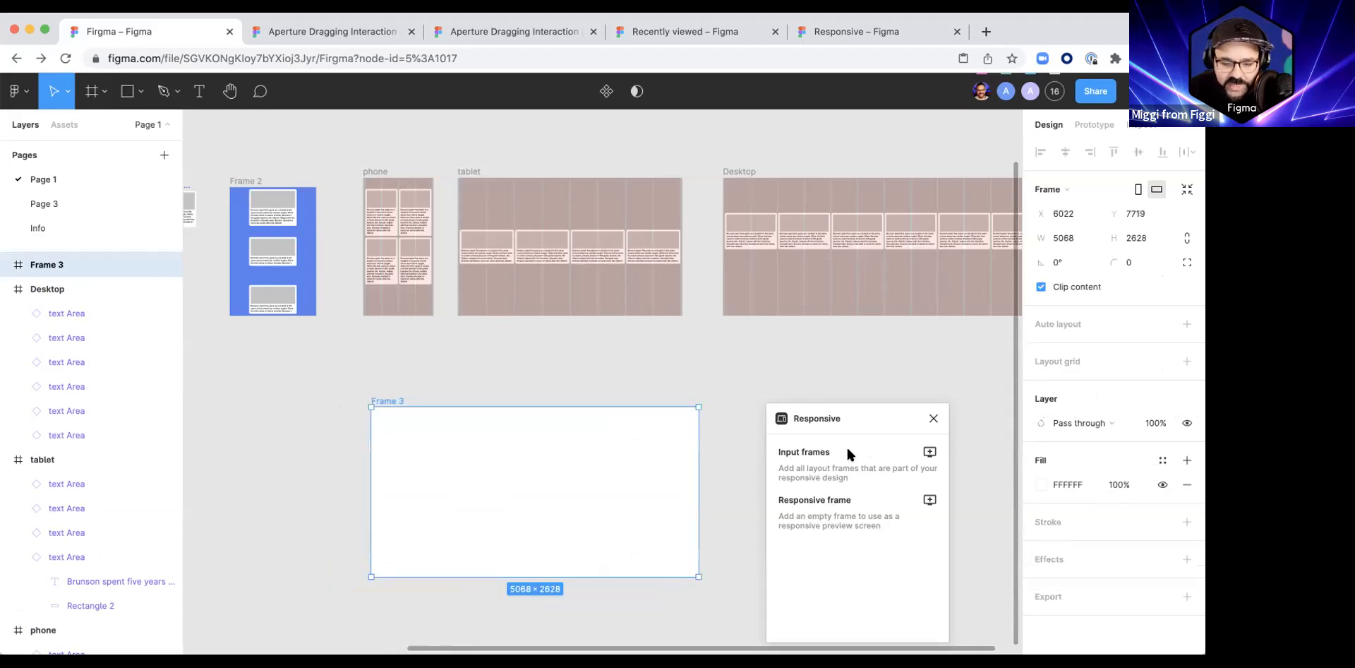
Step: Add the phone, tablet and Desktop frames as the plugin's input frames and the new empty frame as its responsive frame
click(381, 172)
shift+click(467, 171)
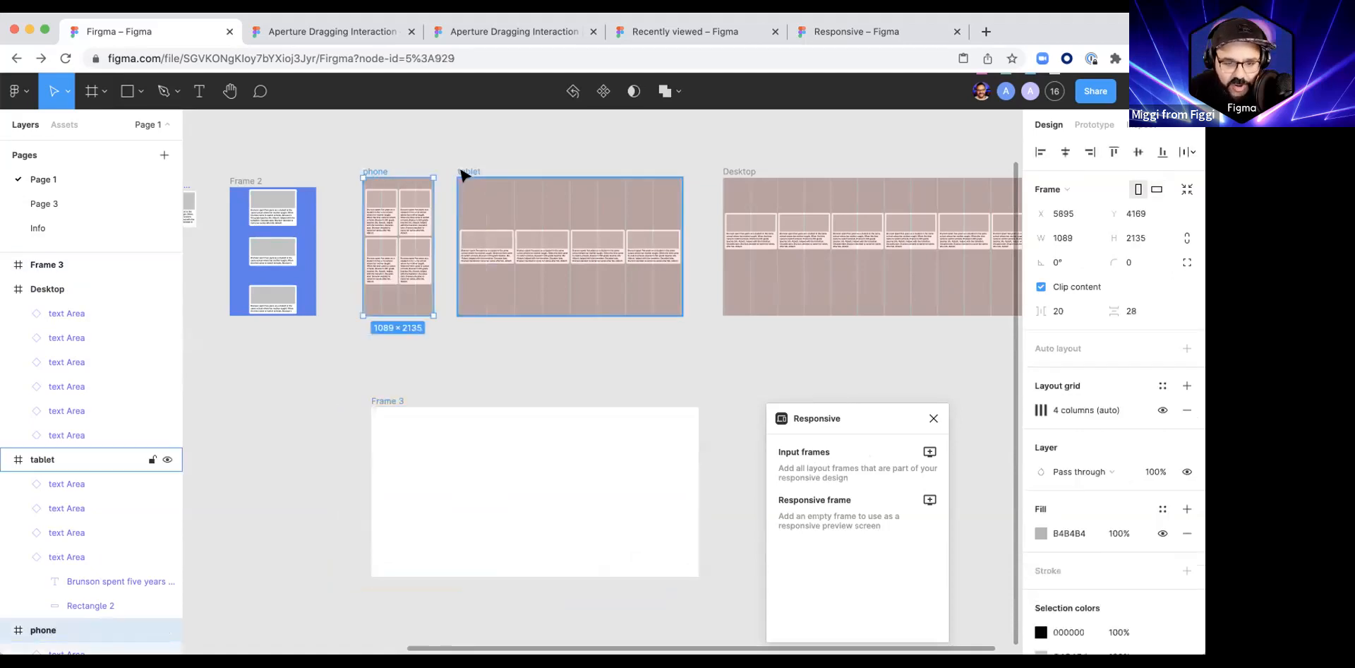
shift+click(738, 172)
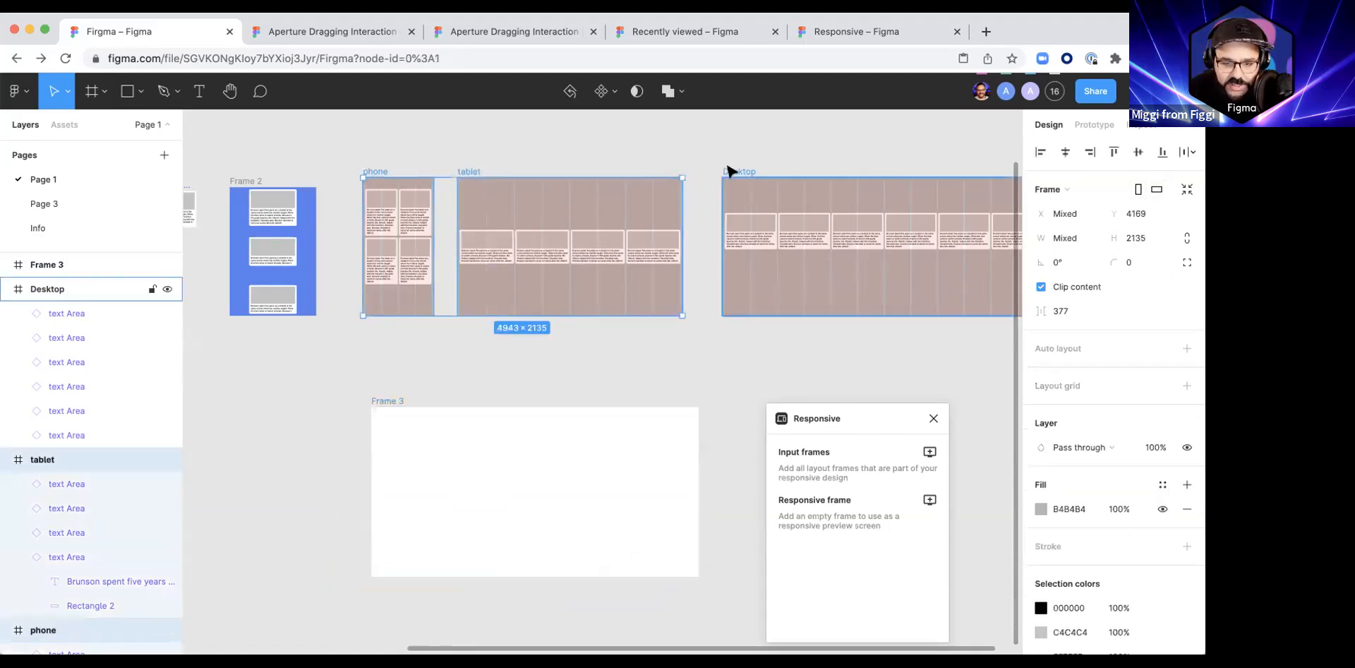
click(928, 452)
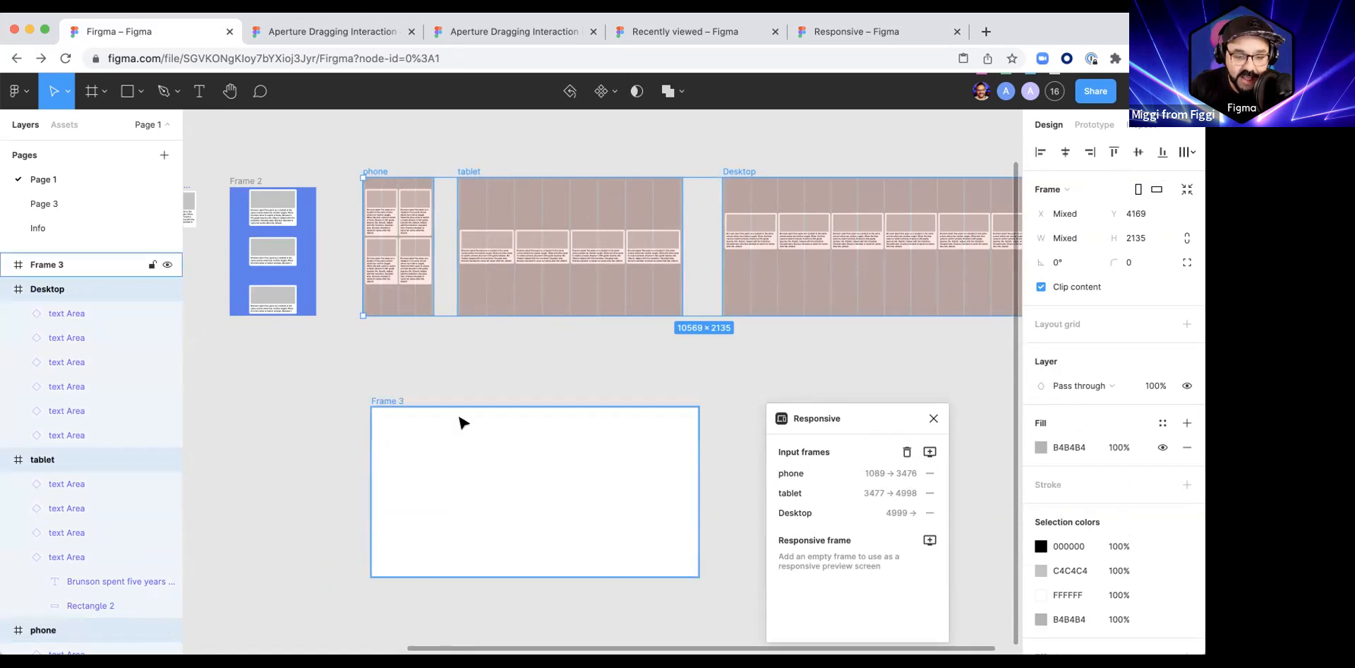
click(406, 405)
click(930, 541)
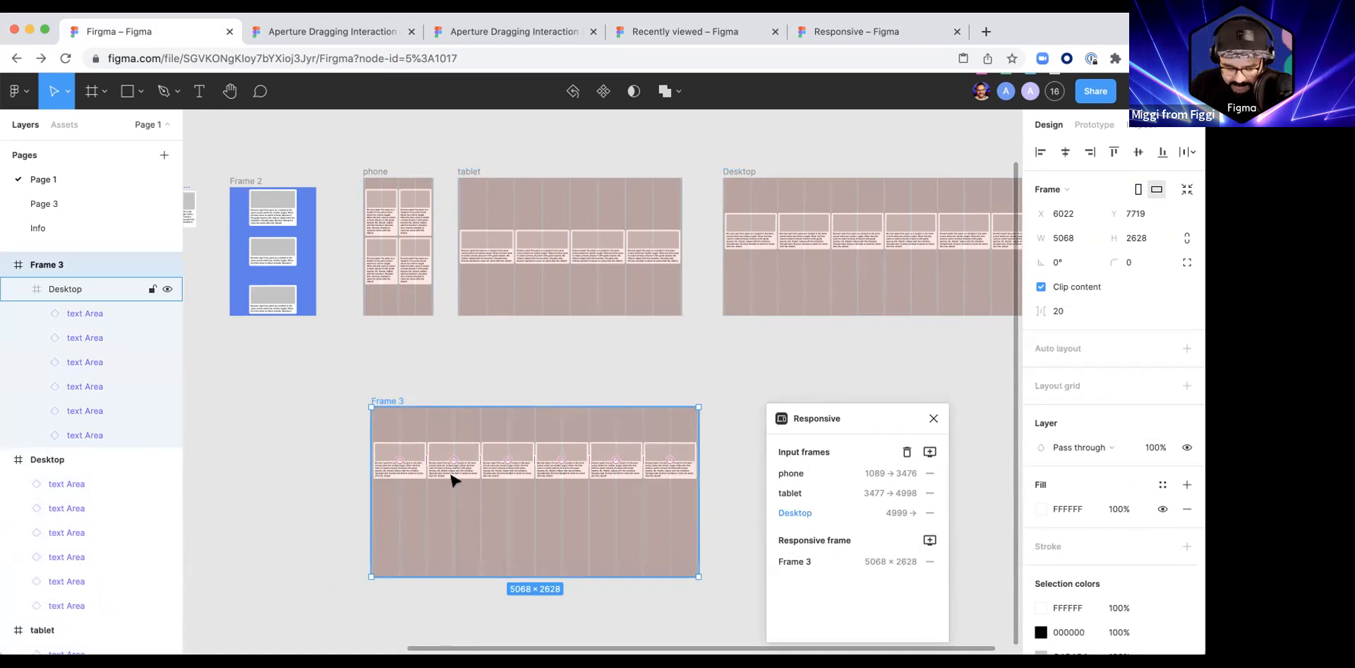
Step: Hide the layout grids on all frames
key(ctrl+g)
scroll(452, 476, down, 3)
scroll(366, 321, up, 2)
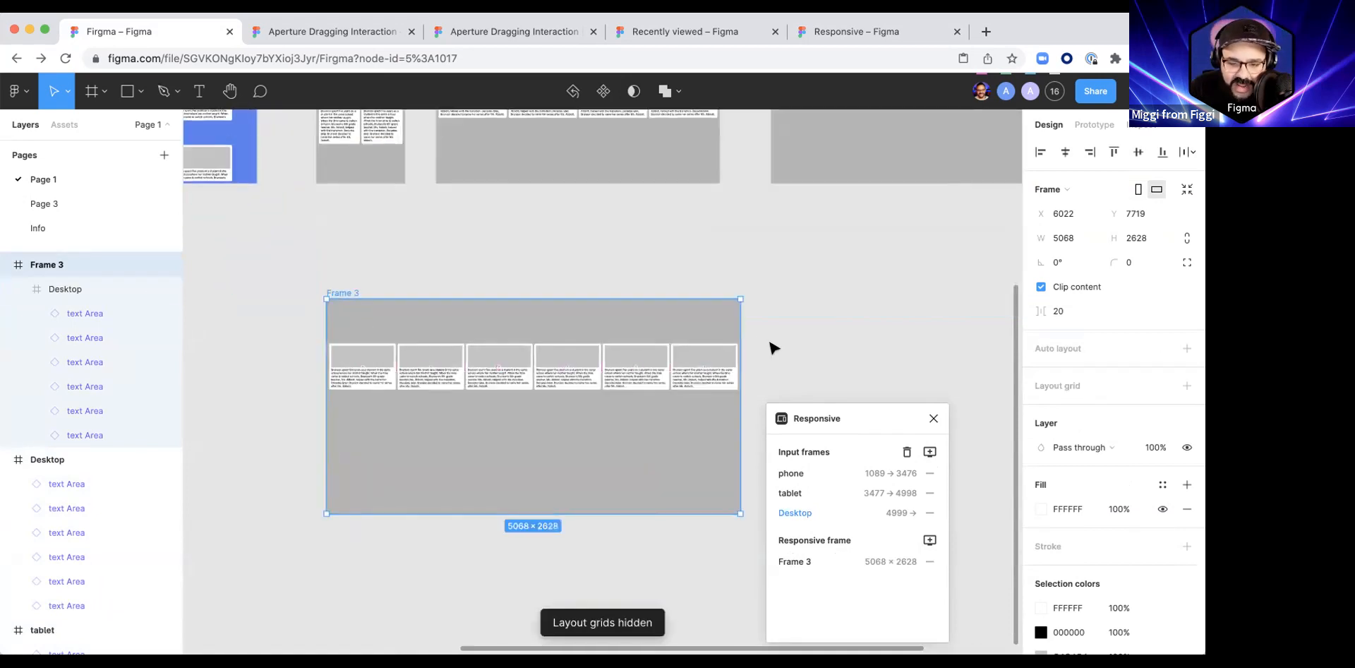
Step: Narrow the responsive preview frame to a width of about 1529 and move it to about X 7361, Y 7710
drag(732, 329, 469, 355)
scroll(366, 384, up, 5)
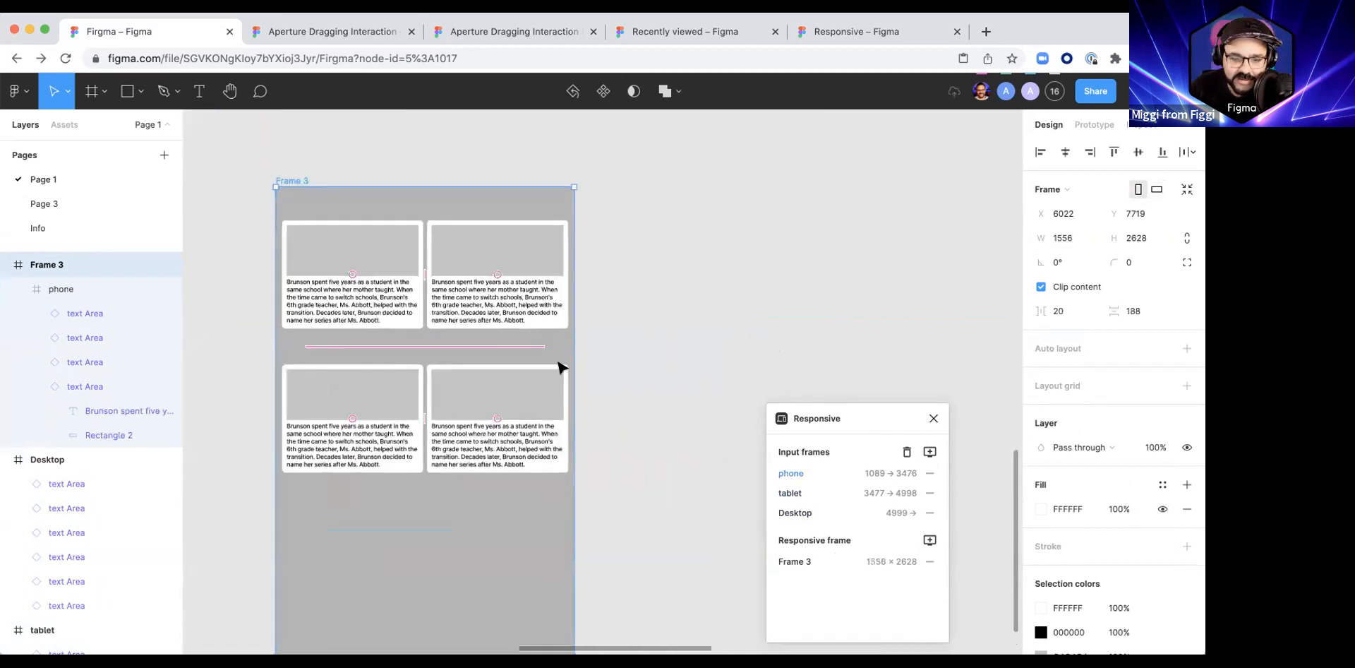
drag(573, 353, 475, 364)
scroll(492, 368, down, 3)
scroll(492, 369, down, 2)
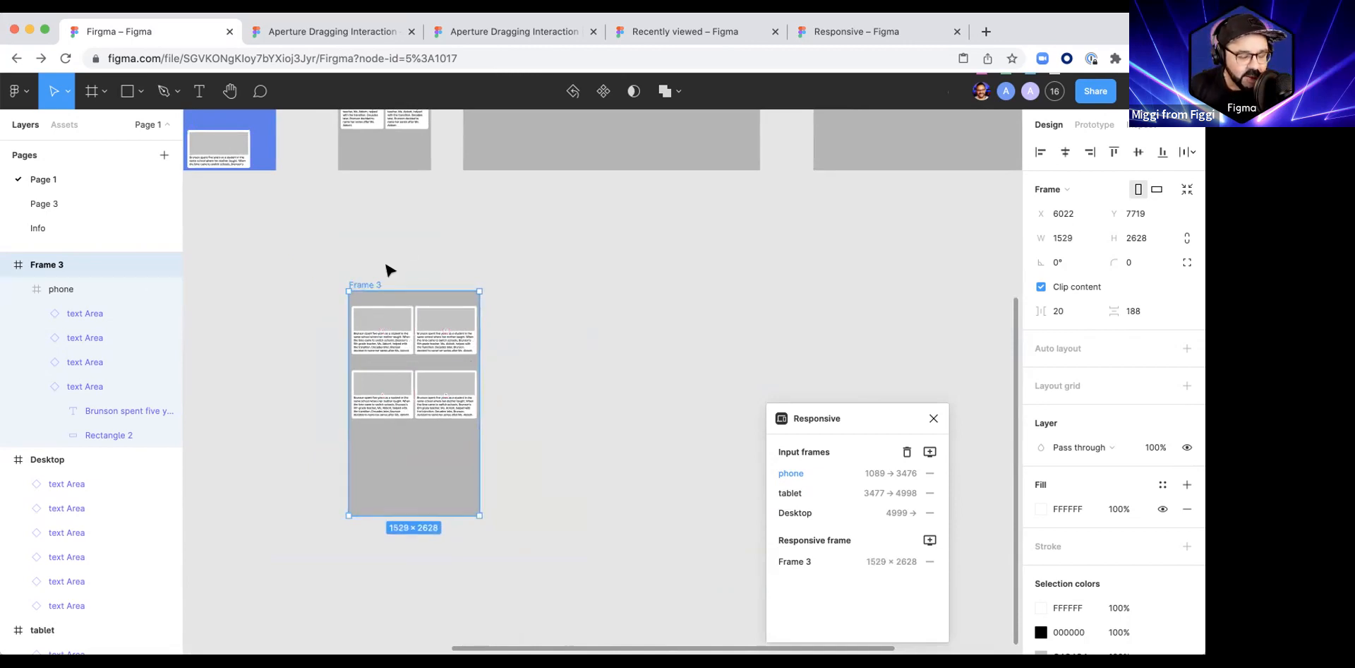
drag(375, 285, 490, 282)
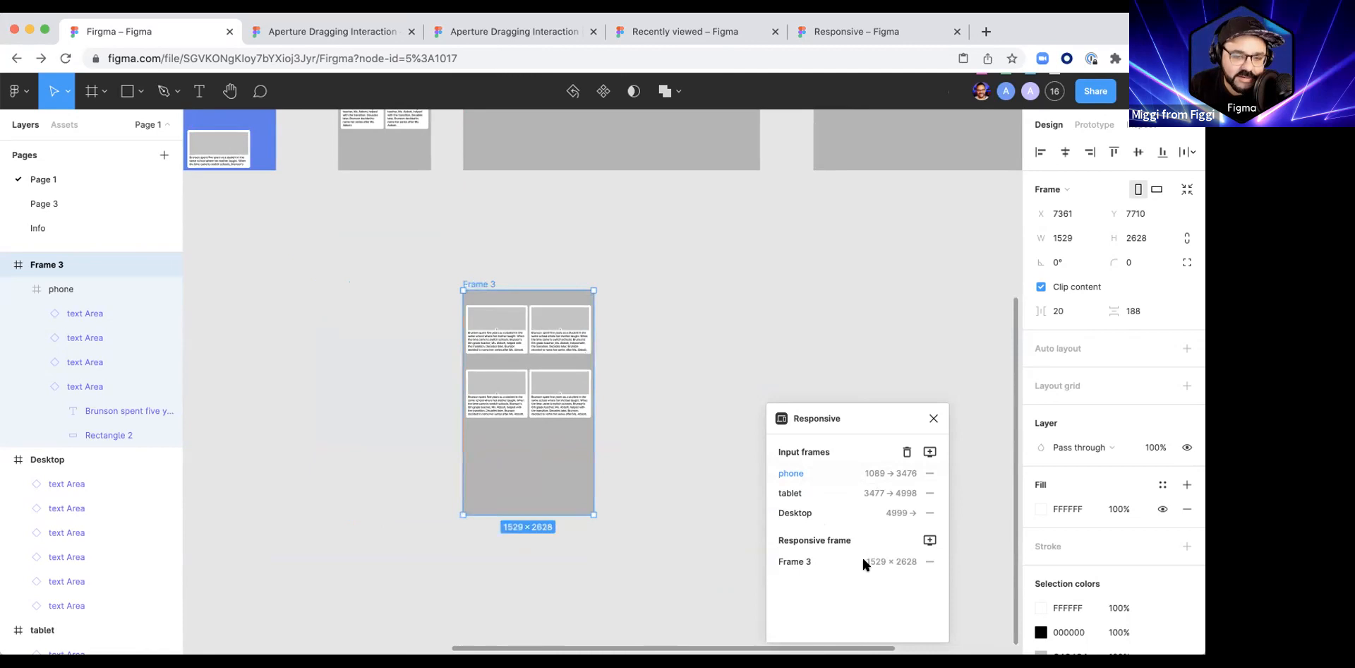
Step: Try widening the responsive preview frame to about 3007, and undo the change
drag(600, 369, 720, 369)
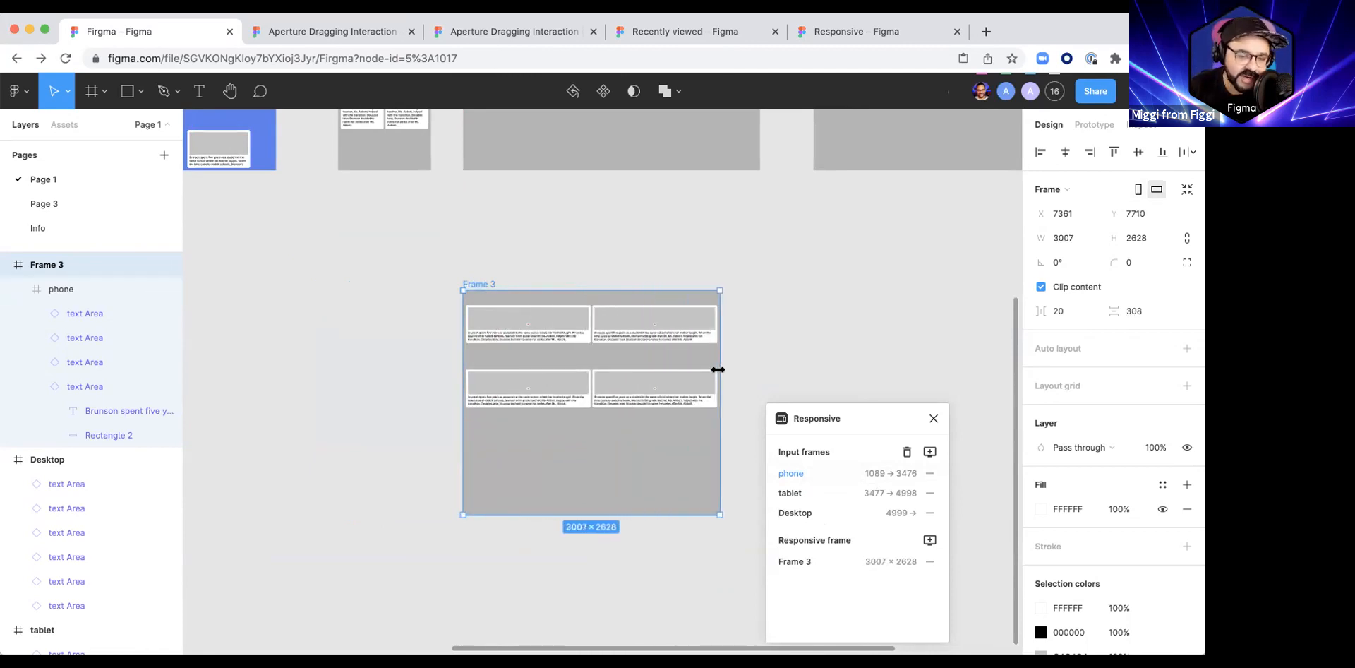
key(super+z)
click(798, 375)
Step: Set the font size of the text in all six Desktop cards to 56
drag(986, 125, 696, 336)
scroll(613, 286, up, 2)
drag(611, 289, 480, 352)
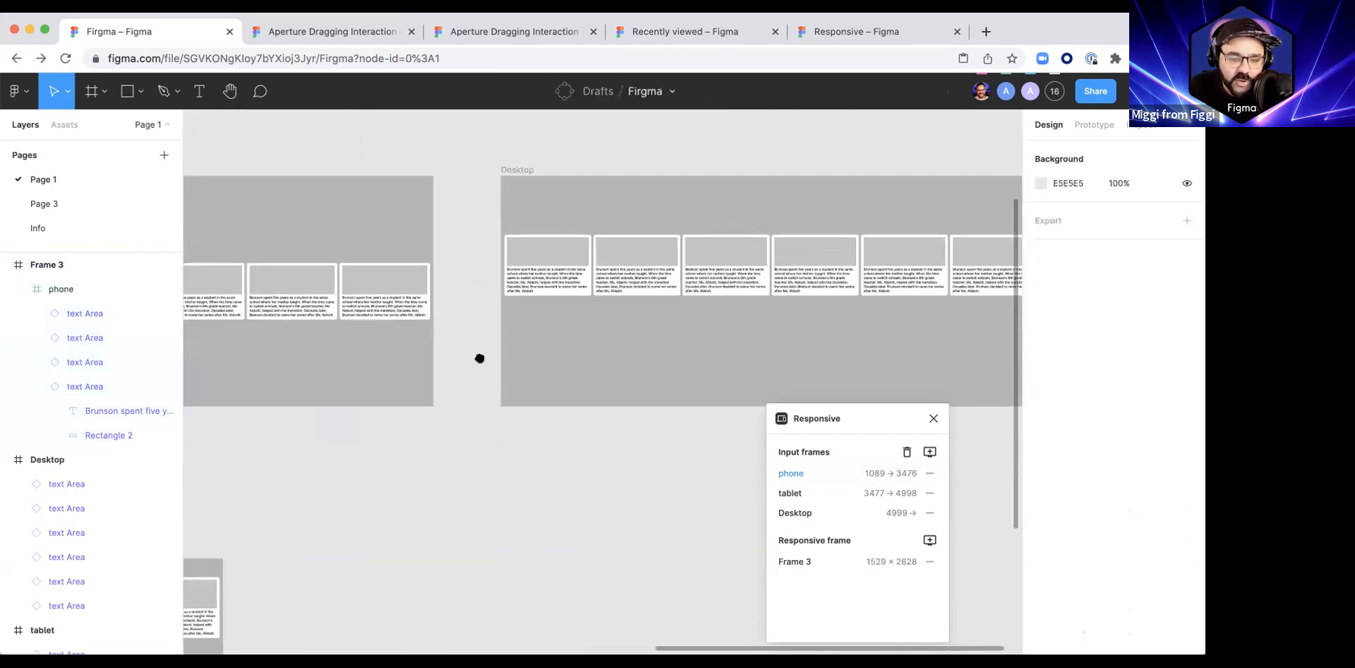
super+click(401, 338)
shift+super+click(517, 337)
shift+super+click(628, 340)
shift+super+click(695, 340)
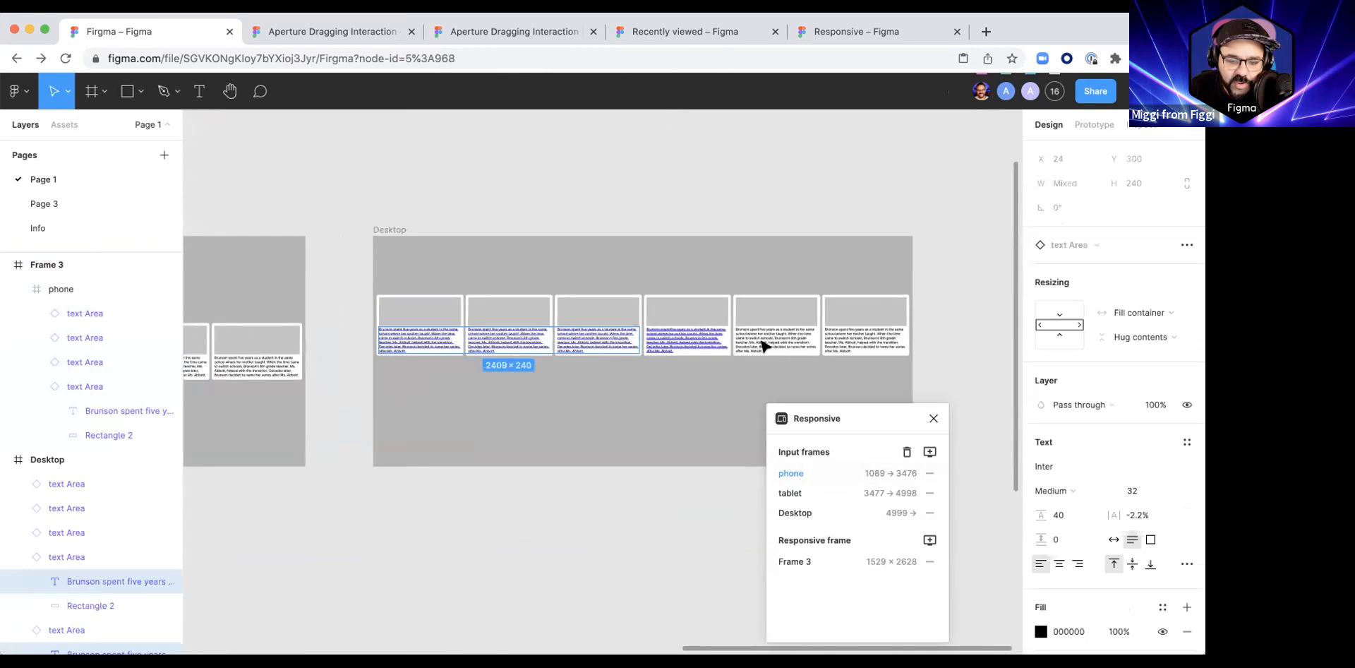
shift+super+click(773, 340)
shift+super+click(862, 340)
text(56)
key(Return)
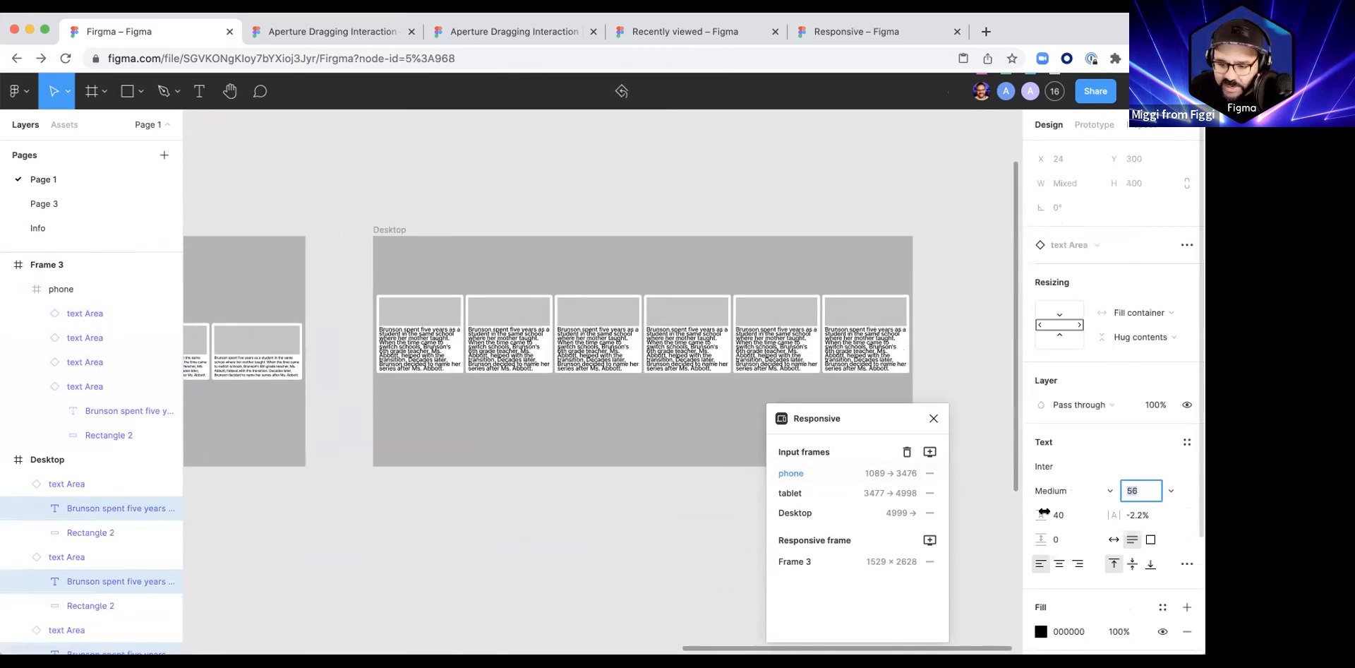
Step: Set the line height of the six Desktop card texts to 88
text(64)
key(Return)
text(88)
key(Return)
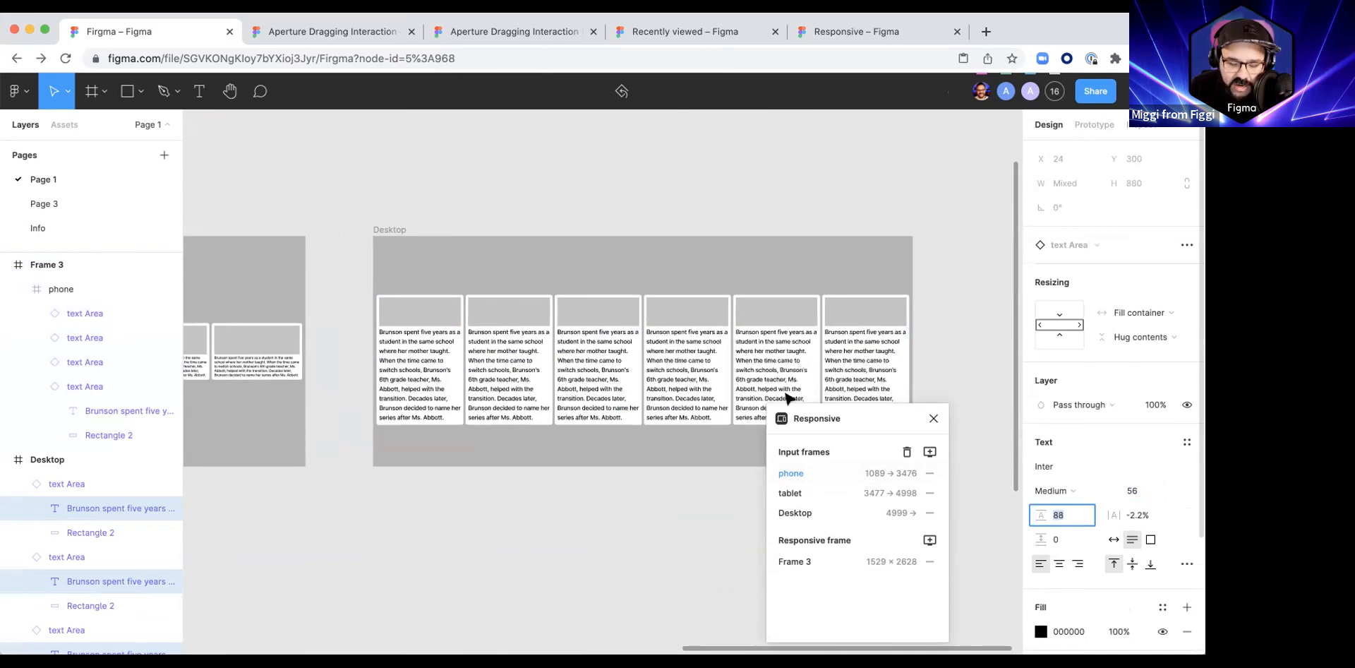
Step: Change the fill of the image rectangles in all six Desktop cards to a bright orange-red
super+click(406, 316)
shift+super+click(543, 320)
shift+super+click(598, 310)
shift+super+click(666, 309)
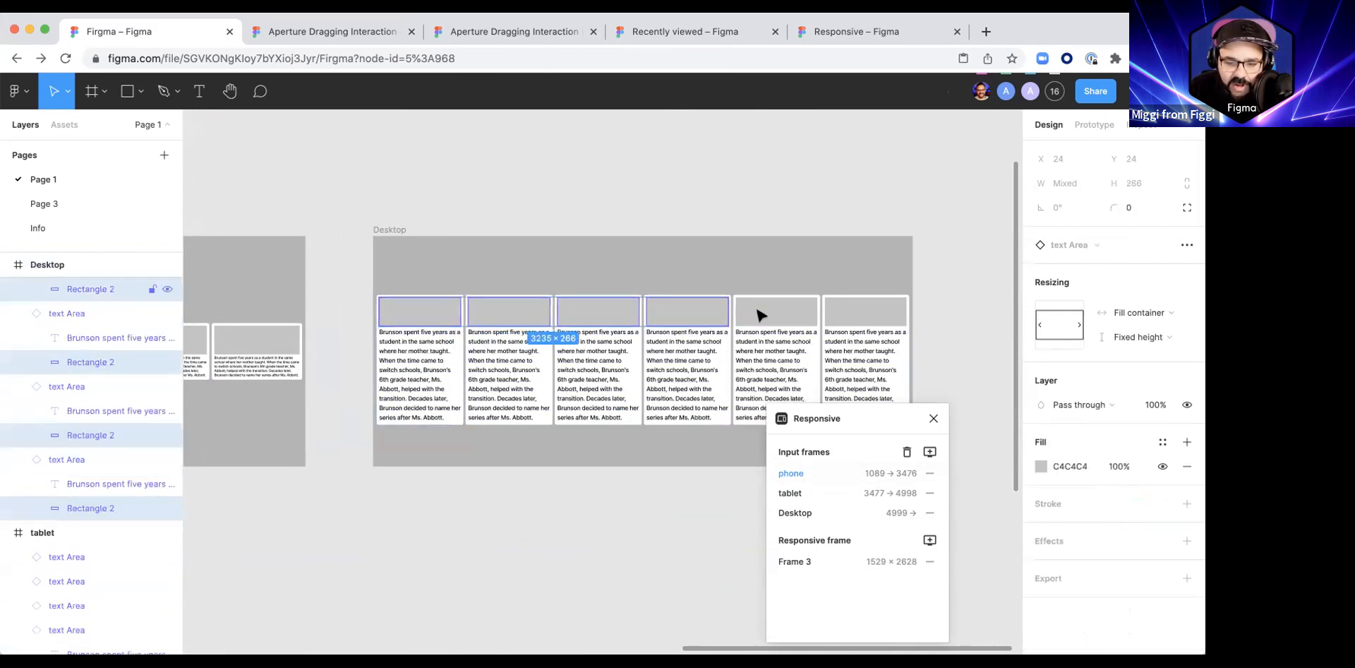
shift+super+click(756, 311)
shift+super+click(886, 312)
click(1040, 466)
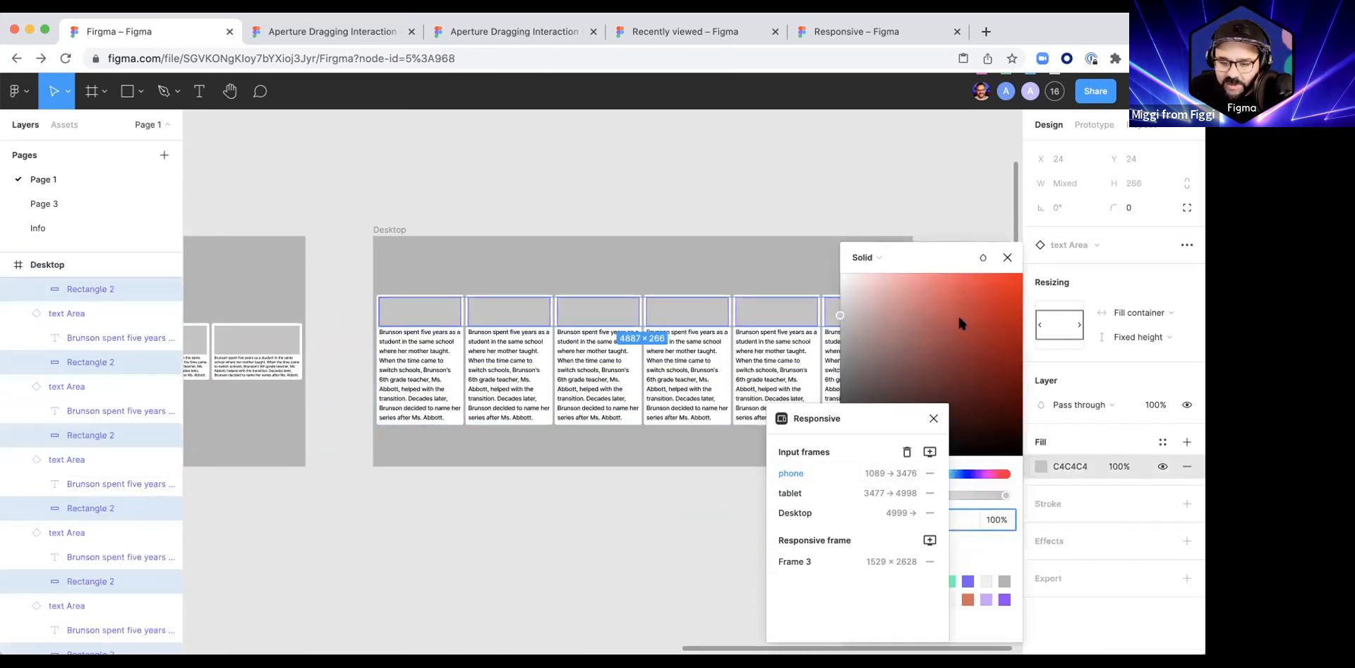
click(971, 274)
click(795, 200)
scroll(729, 303, left, 1)
scroll(729, 303, down, 5)
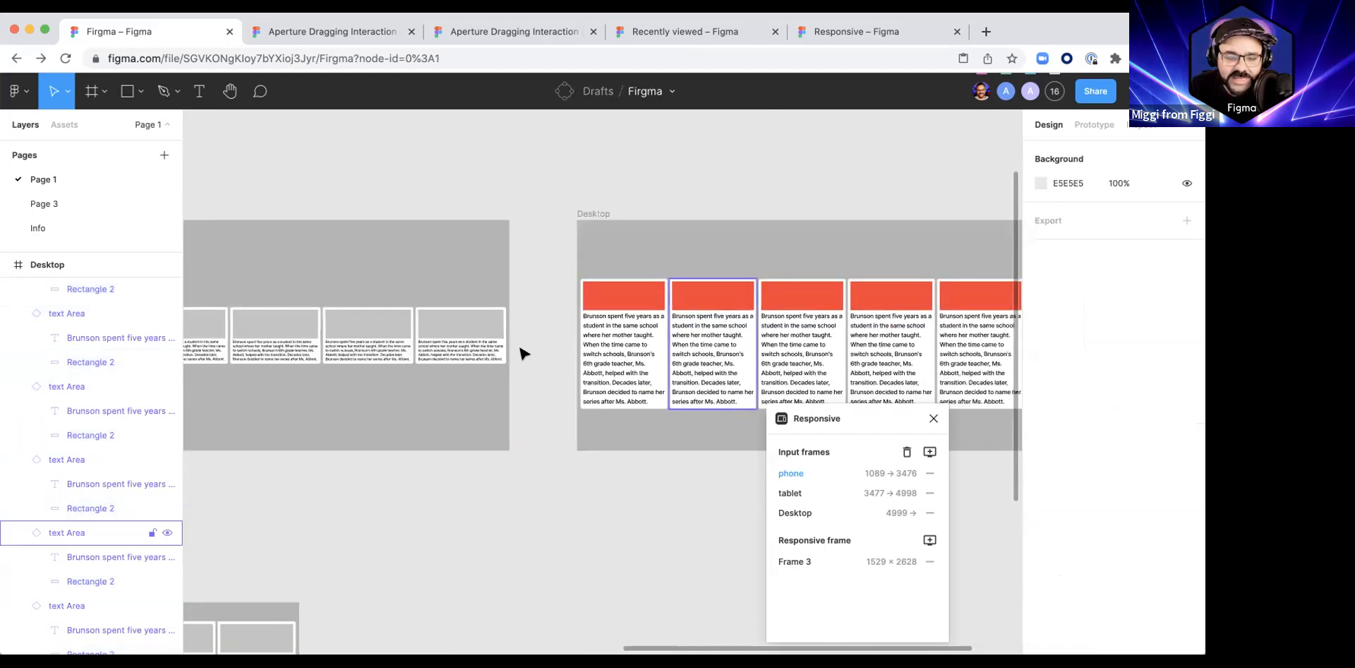
Step: Add a second variant to the main text Area component and increase its image rectangle's height to about 516
drag(485, 317, 677, 196)
drag(742, 261, 476, 248)
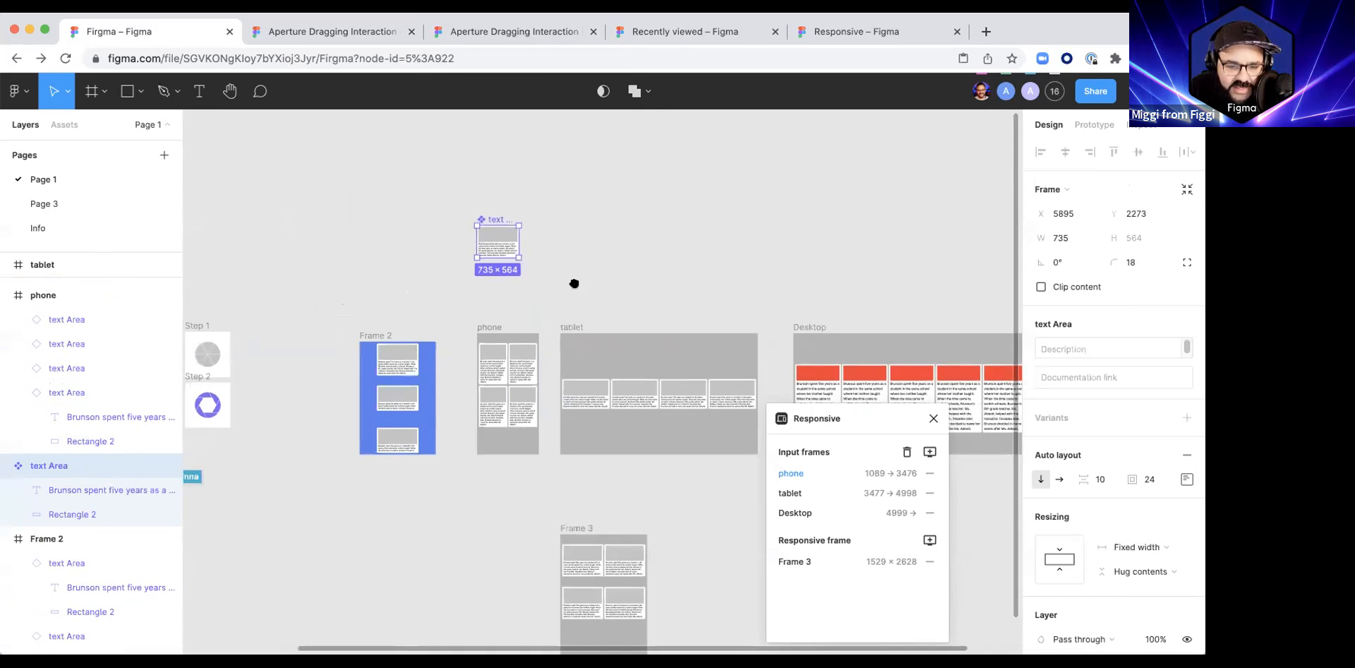
scroll(508, 243, up, 5)
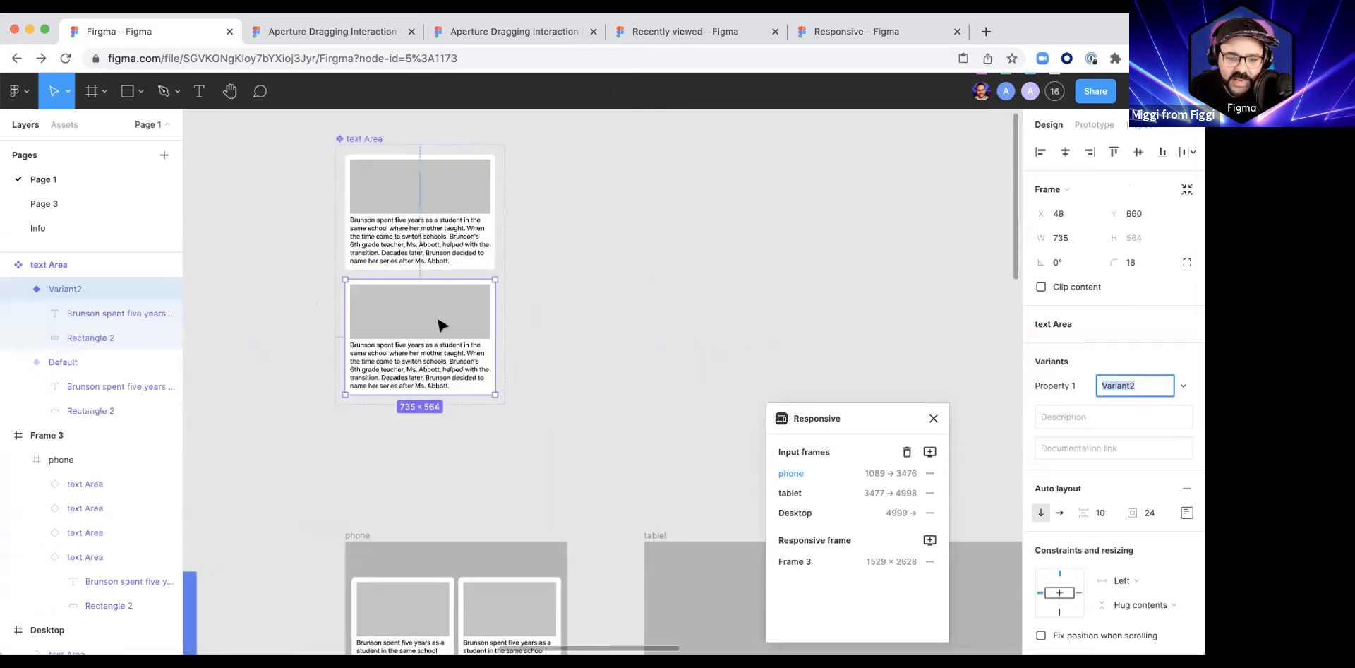
click(423, 332)
drag(421, 334, 415, 387)
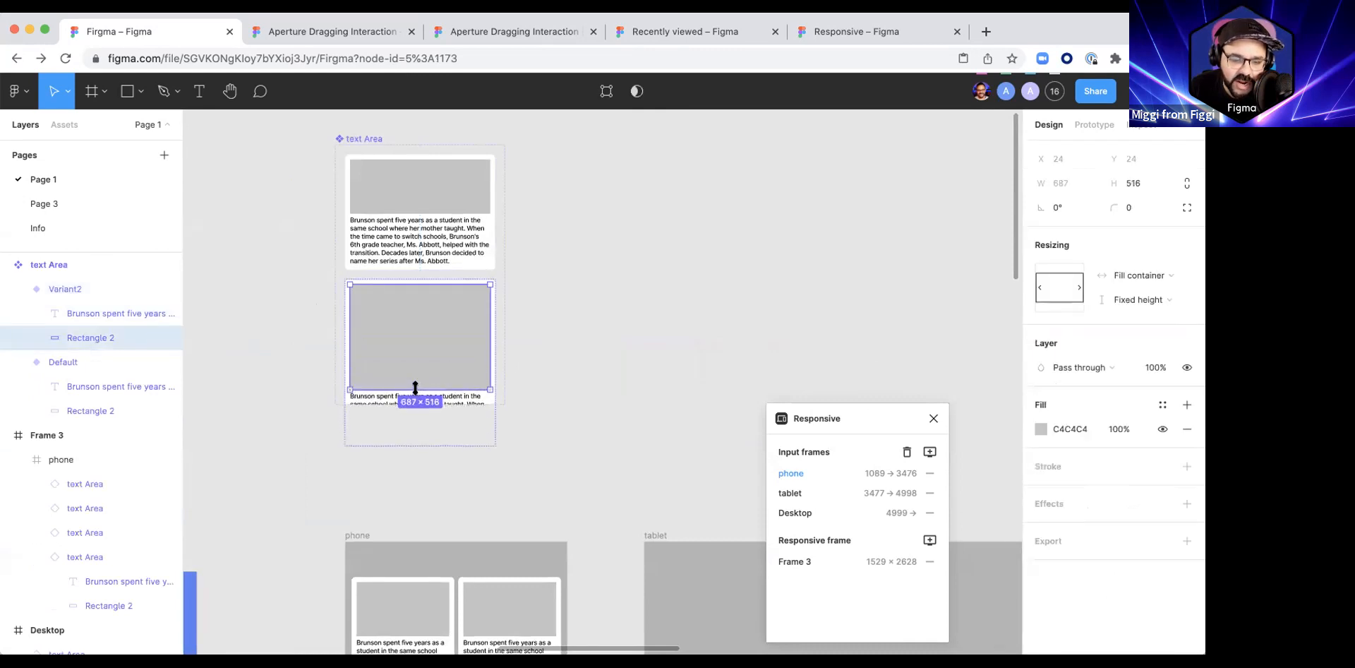
Step: Move the text Area component set to about X 6682, Y 1460 and add auto layout to it
scroll(385, 303, down, 5)
drag(389, 228, 463, 163)
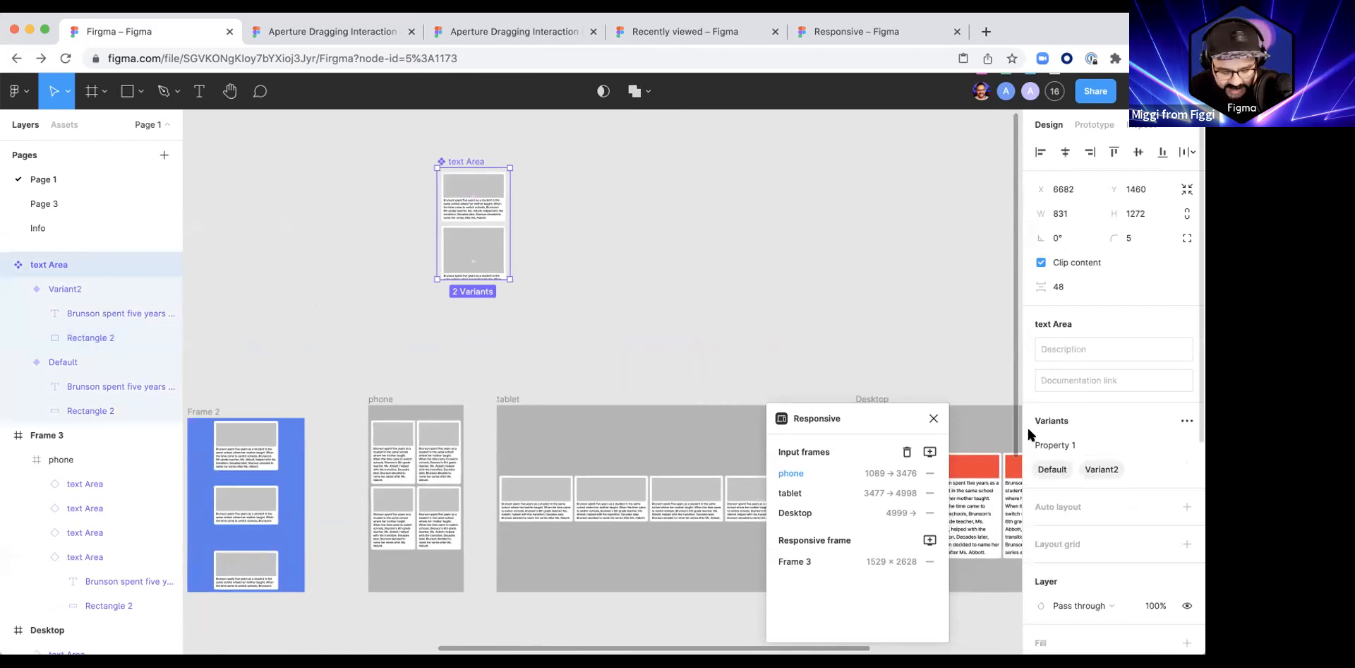
key(shift+a)
scroll(484, 286, up, 3)
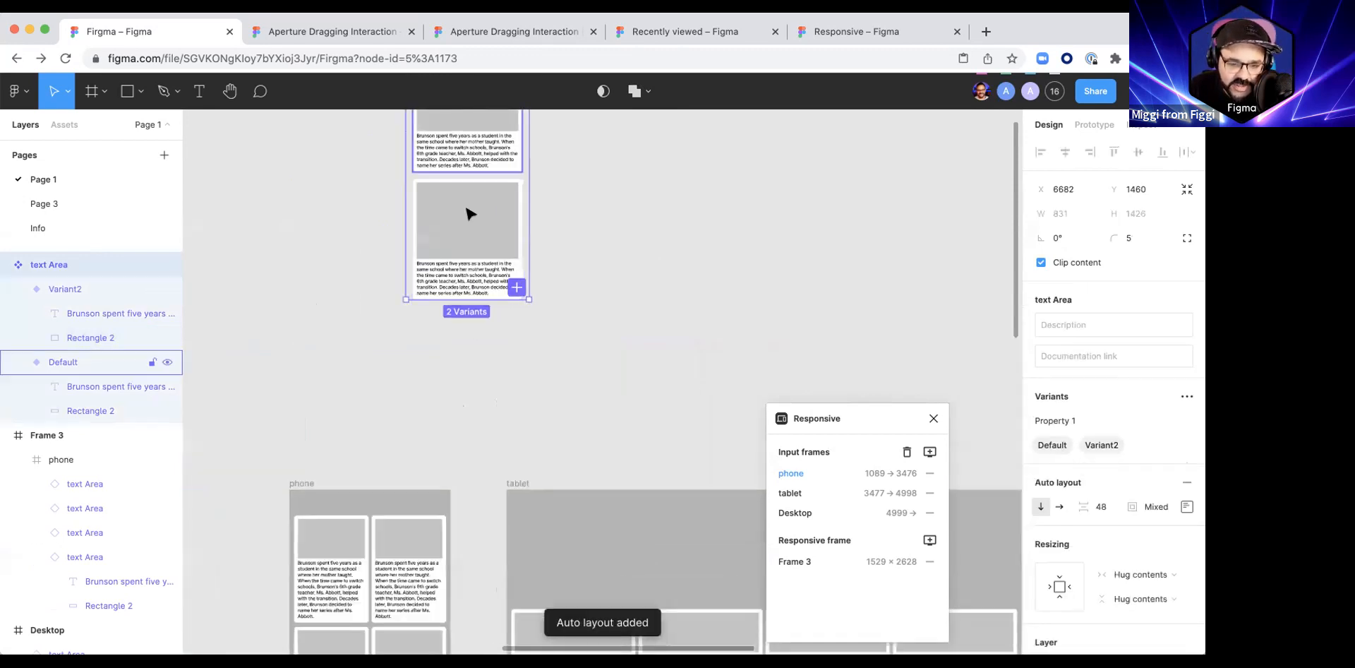
Step: Rename the text Area component's second variant to tall
click(447, 226)
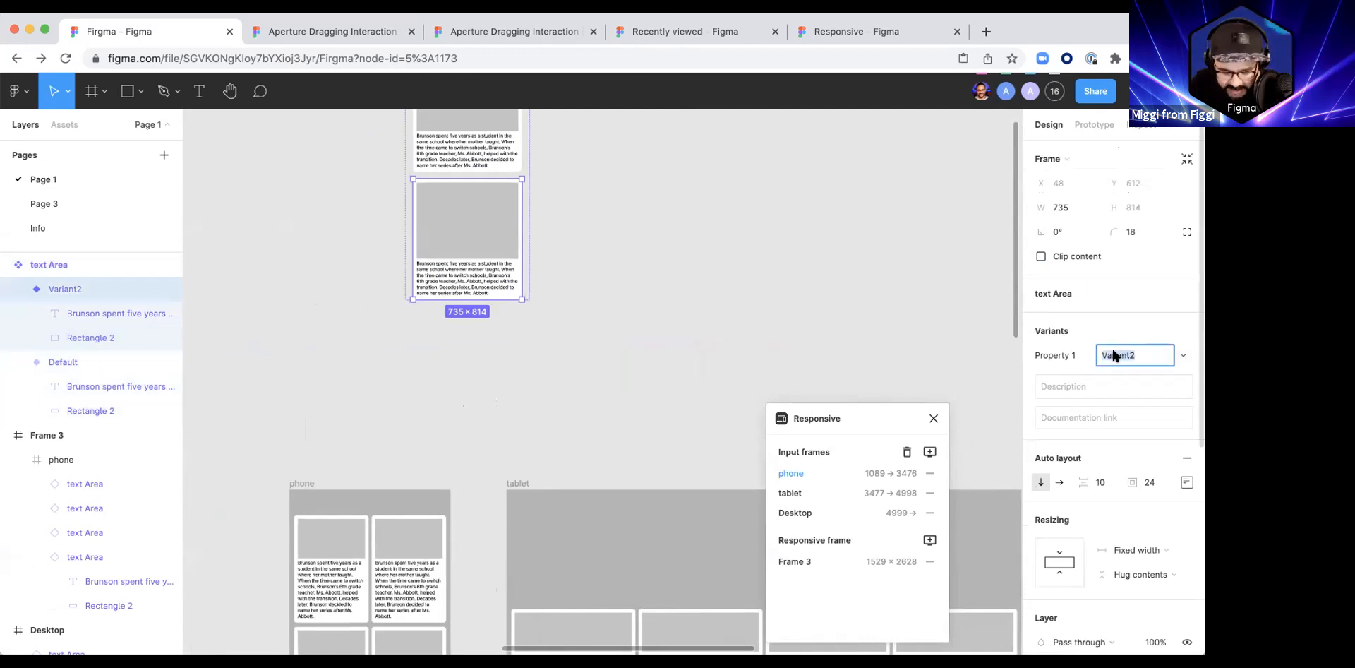
click(769, 288)
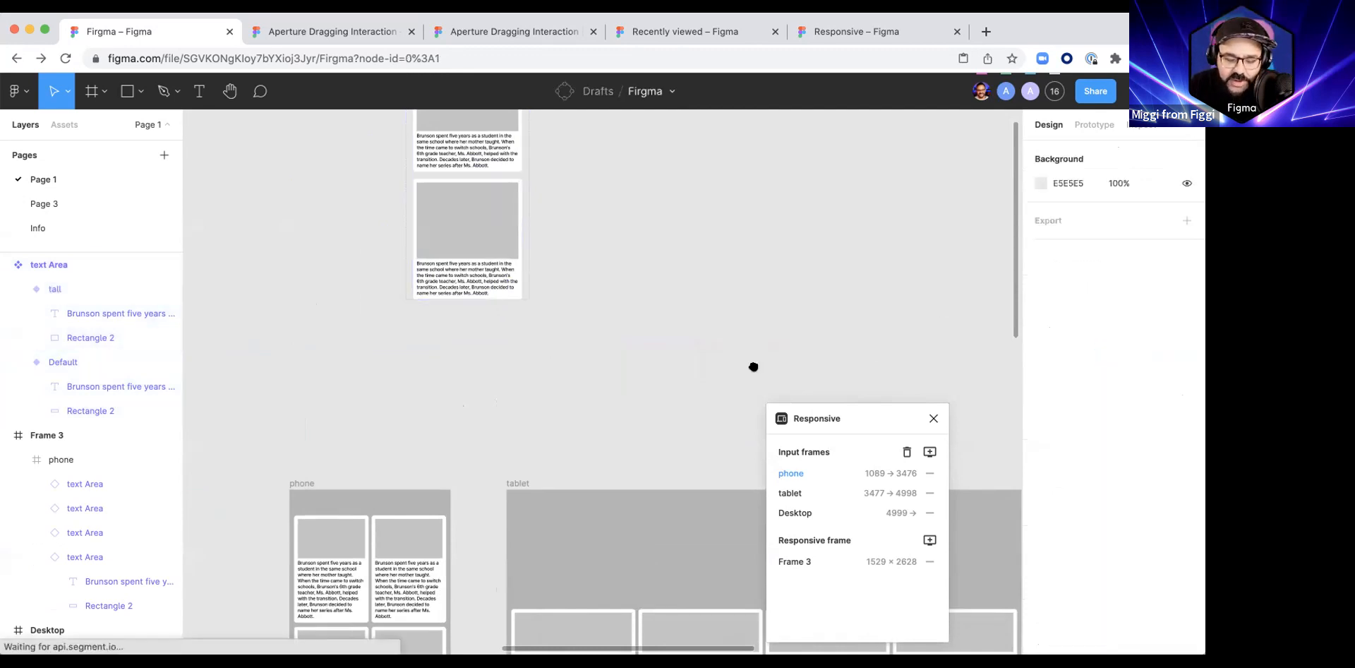
drag(753, 366, 608, 286)
scroll(630, 292, down, 3)
drag(583, 370, 470, 270)
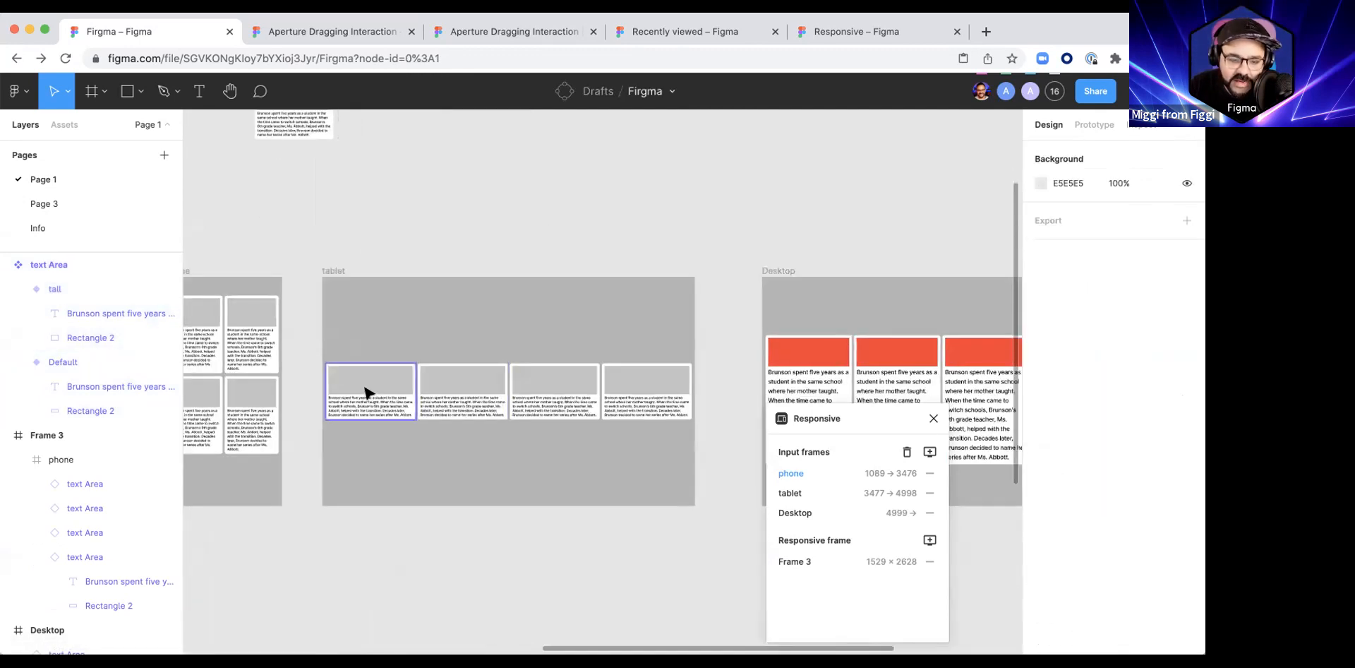
shift+click(459, 401)
shift+click(552, 394)
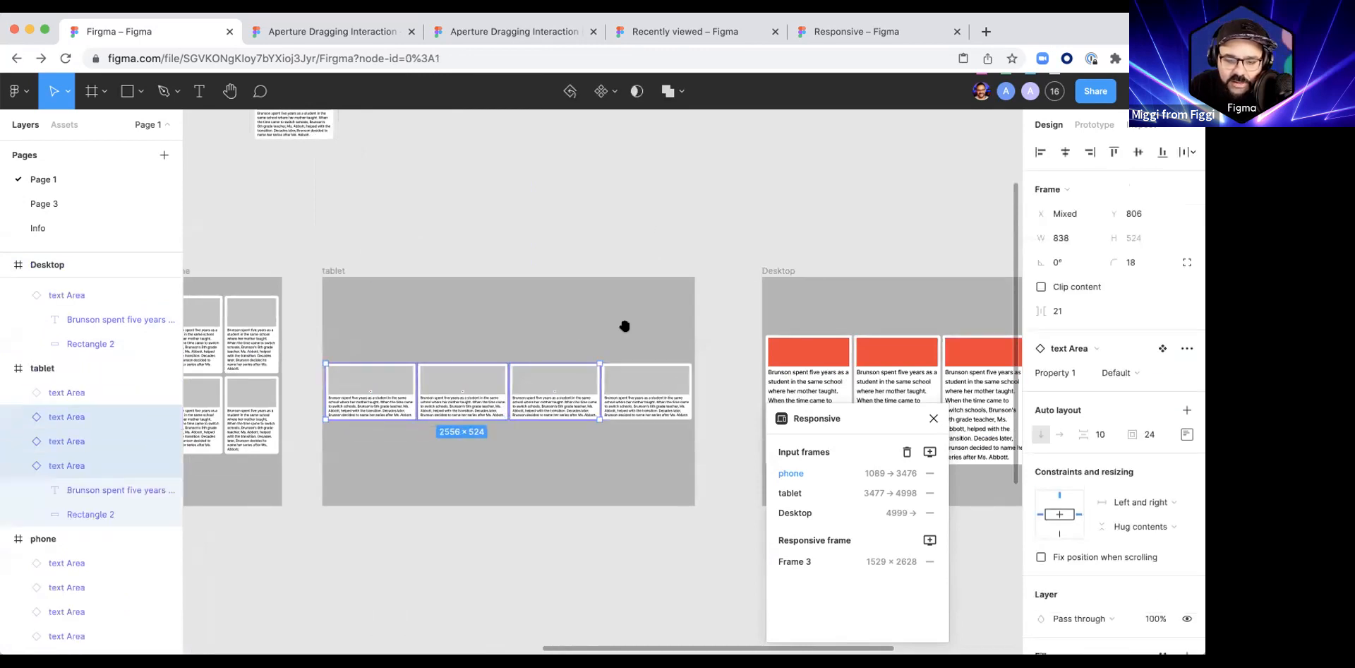
drag(625, 326, 268, 323)
click(665, 285)
Step: Switch all six cards in the Desktop frame to the tall variant
click(484, 359)
shift+click(555, 355)
shift+click(639, 352)
shift+click(727, 347)
shift+click(808, 346)
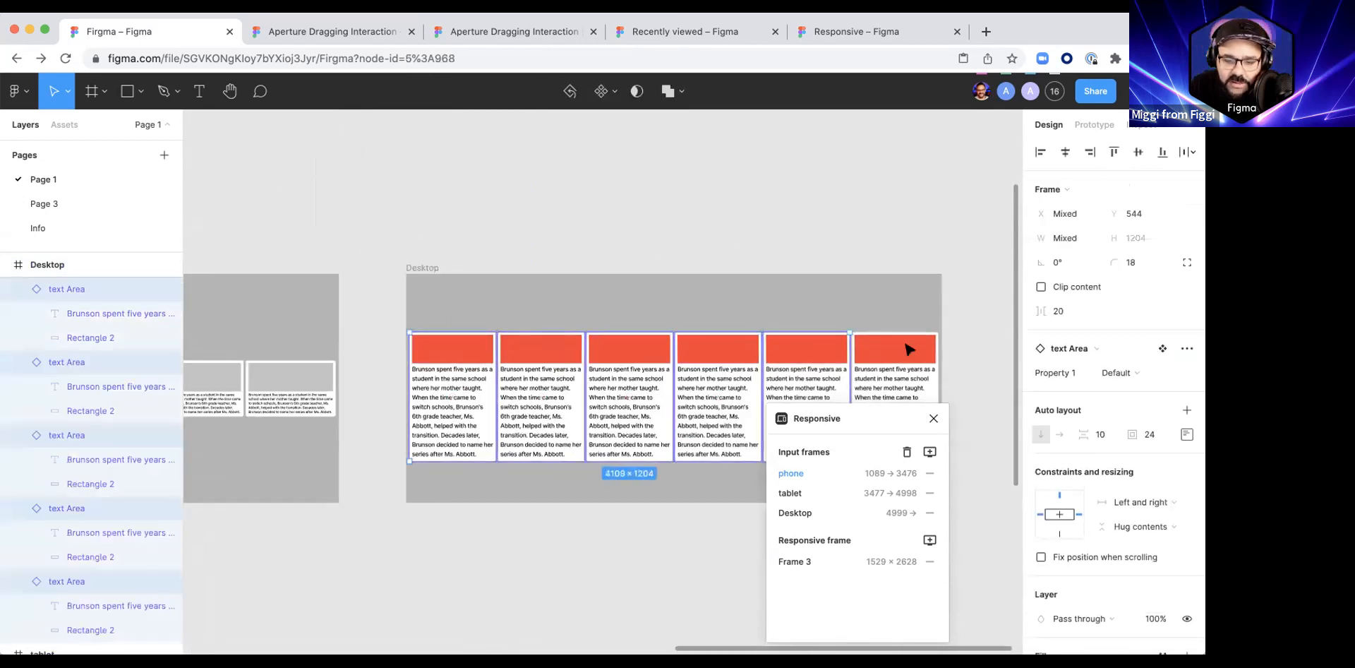
shift+click(910, 349)
click(1154, 376)
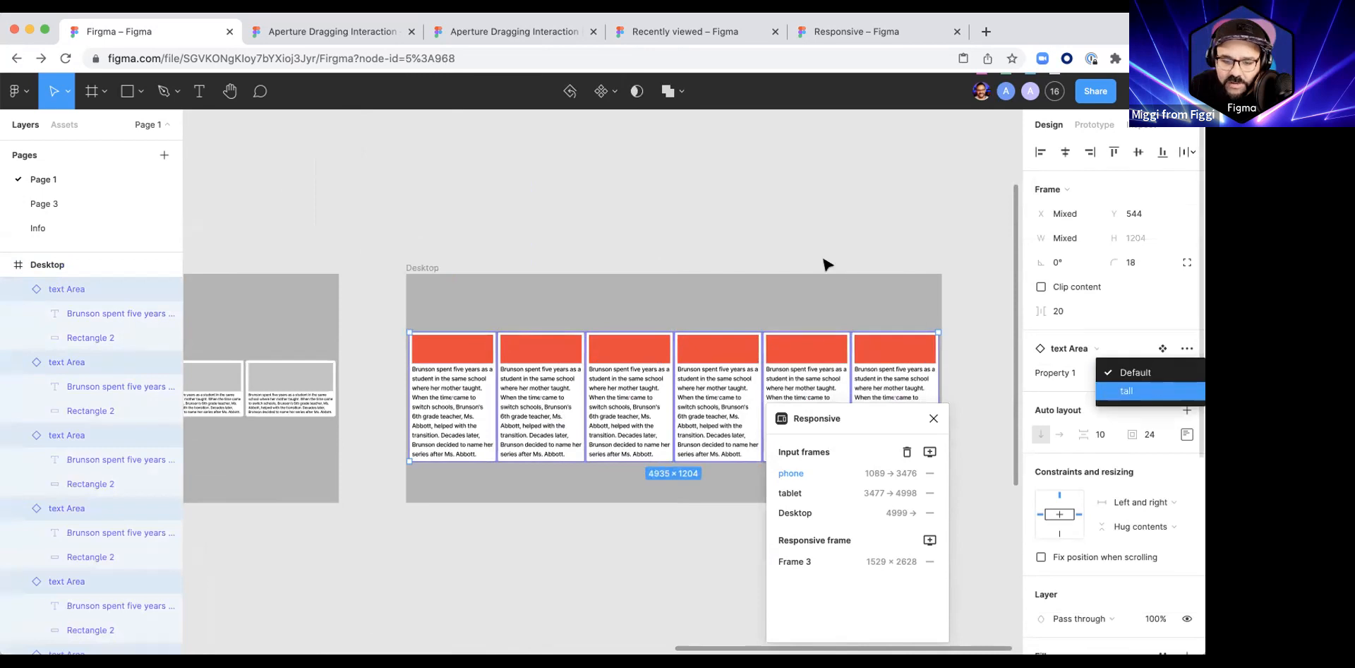
click(1150, 391)
Step: Move the six Desktop cards up together to about Y 341 within their frame
click(766, 218)
drag(473, 310, 862, 352)
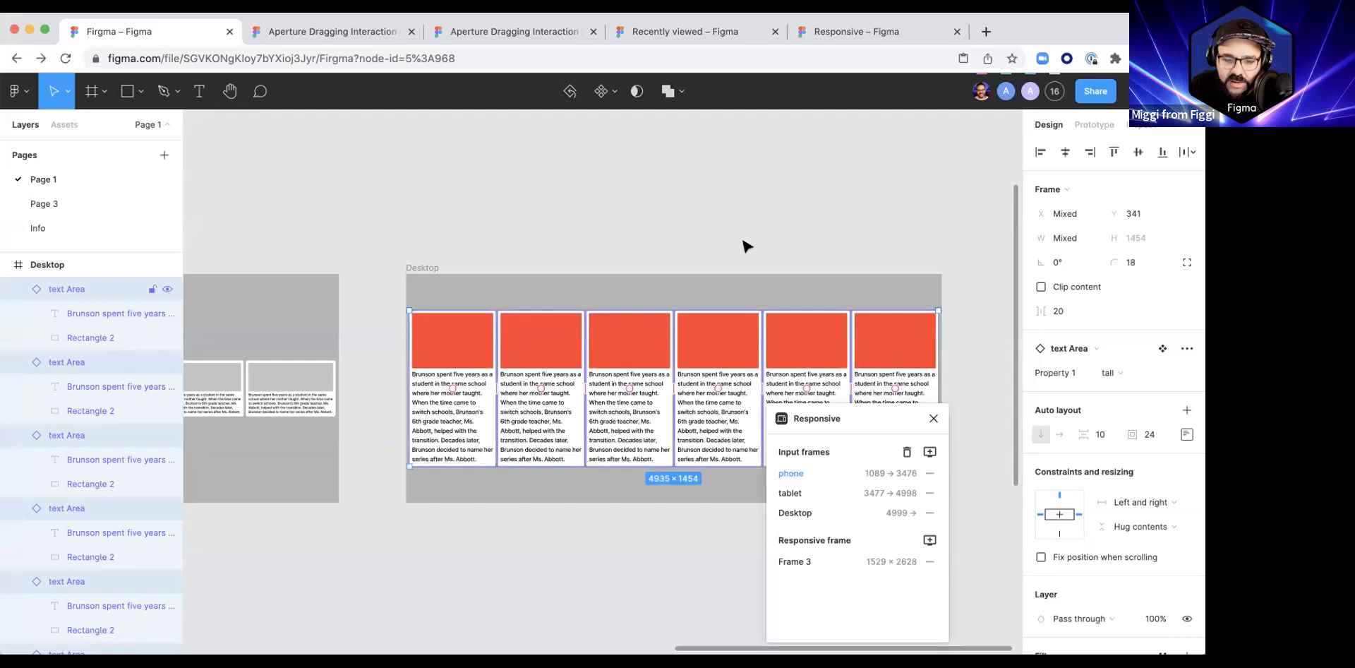
click(747, 246)
Step: Widen the responsive preview Frame 3 to about 8208 to preview the Desktop layout with tall cards
scroll(752, 246, down, 5)
drag(336, 520, 463, 409)
scroll(487, 401, up, 5)
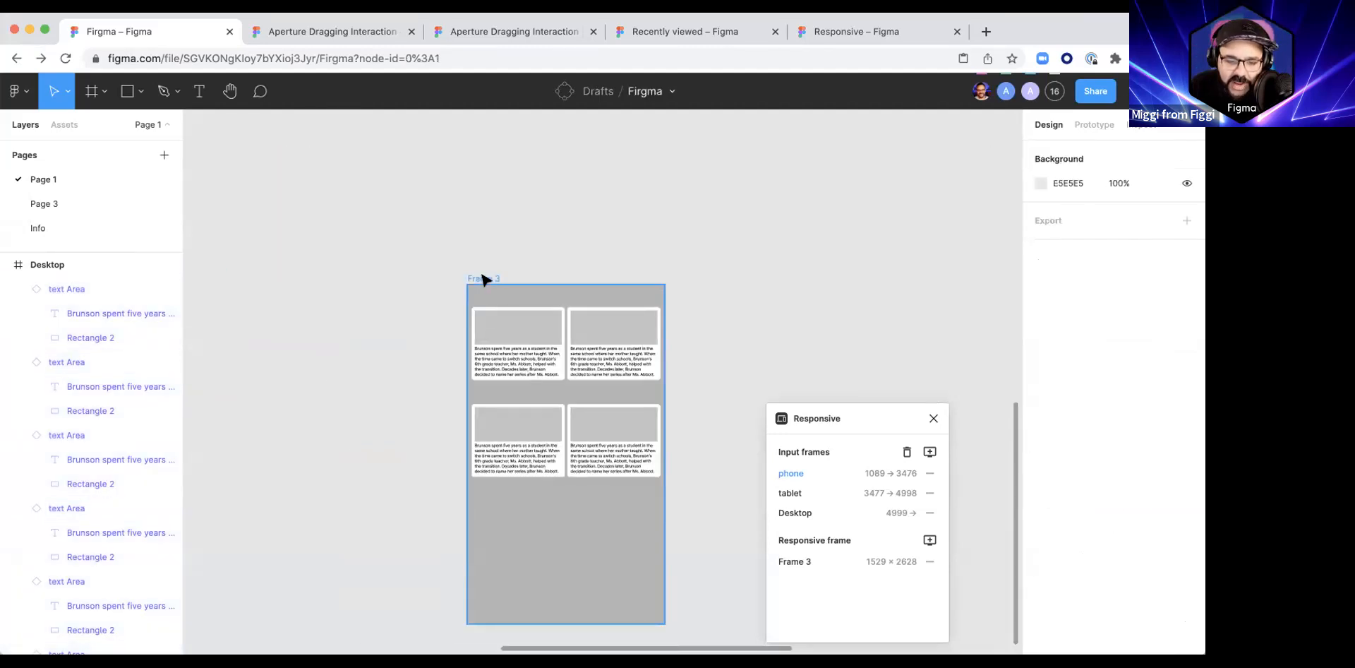
click(484, 278)
drag(667, 306, 1016, 346)
scroll(748, 284, down, 4)
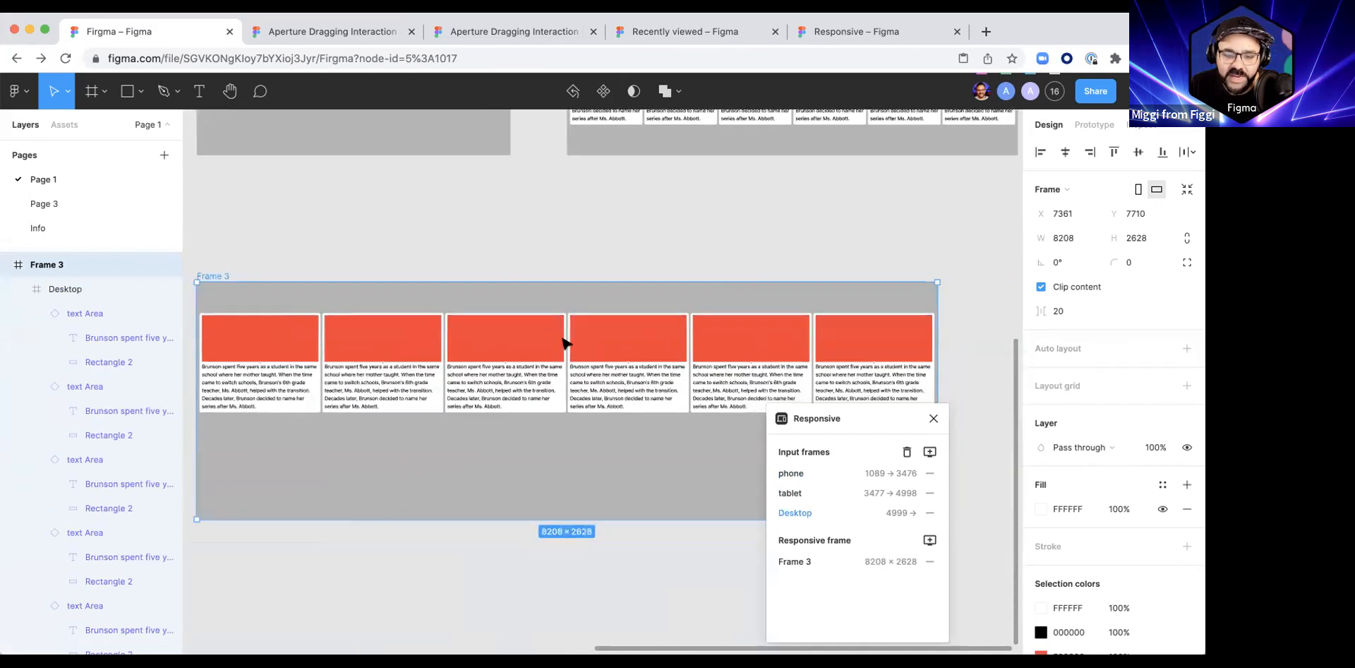
Step: Narrow the responsive preview Frame 3 to about 6815, keeping it within the Desktop breakpoint
scroll(566, 344, down, 5)
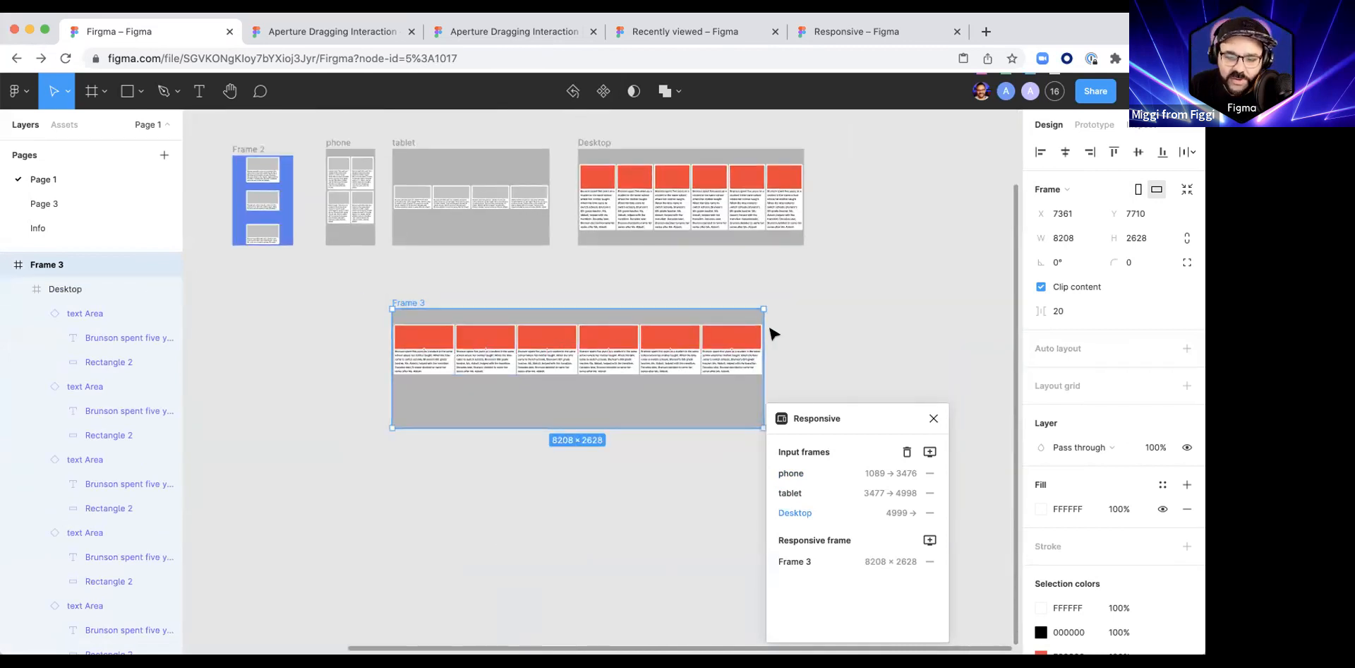
mouse_move(686, 332)
mouse_down()
mouse_move(495, 338)
mouse_move(701, 339)
mouse_up()
scroll(536, 323, up, 2)
scroll(537, 322, left, 3)
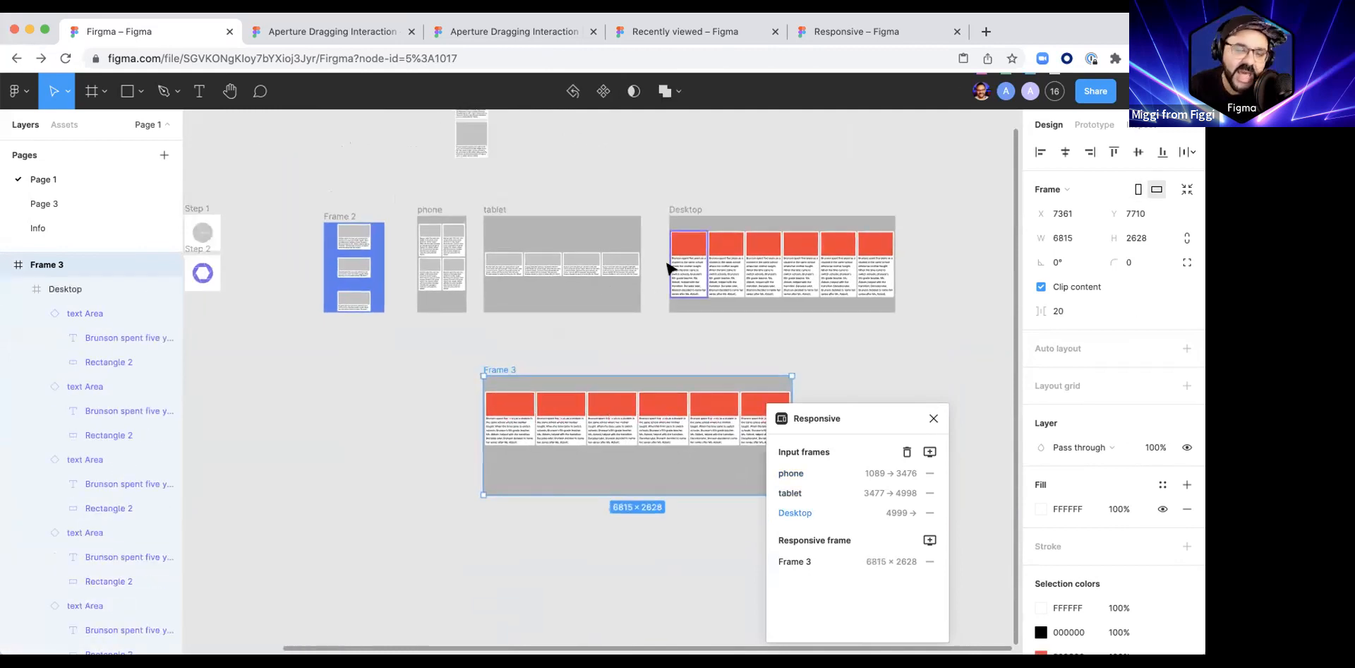
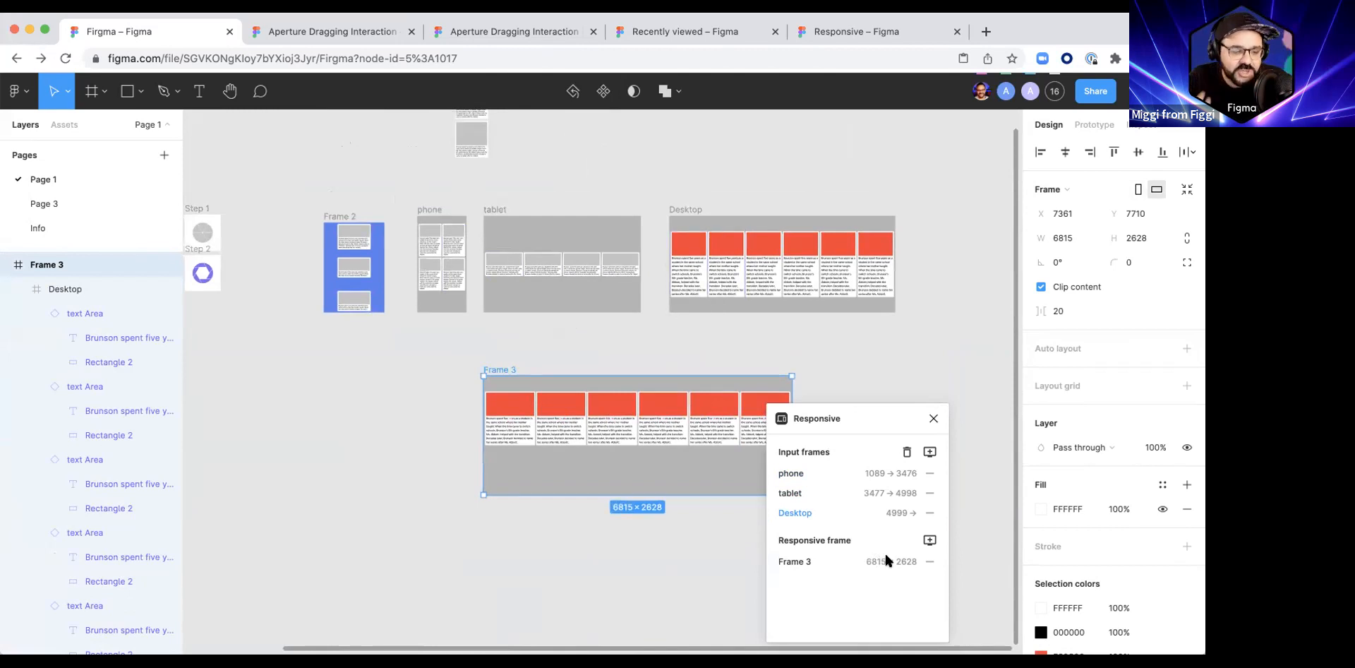
Step: Change the fill of the image rectangle in the third card of the Desktop frame to blue
drag(520, 411, 432, 346)
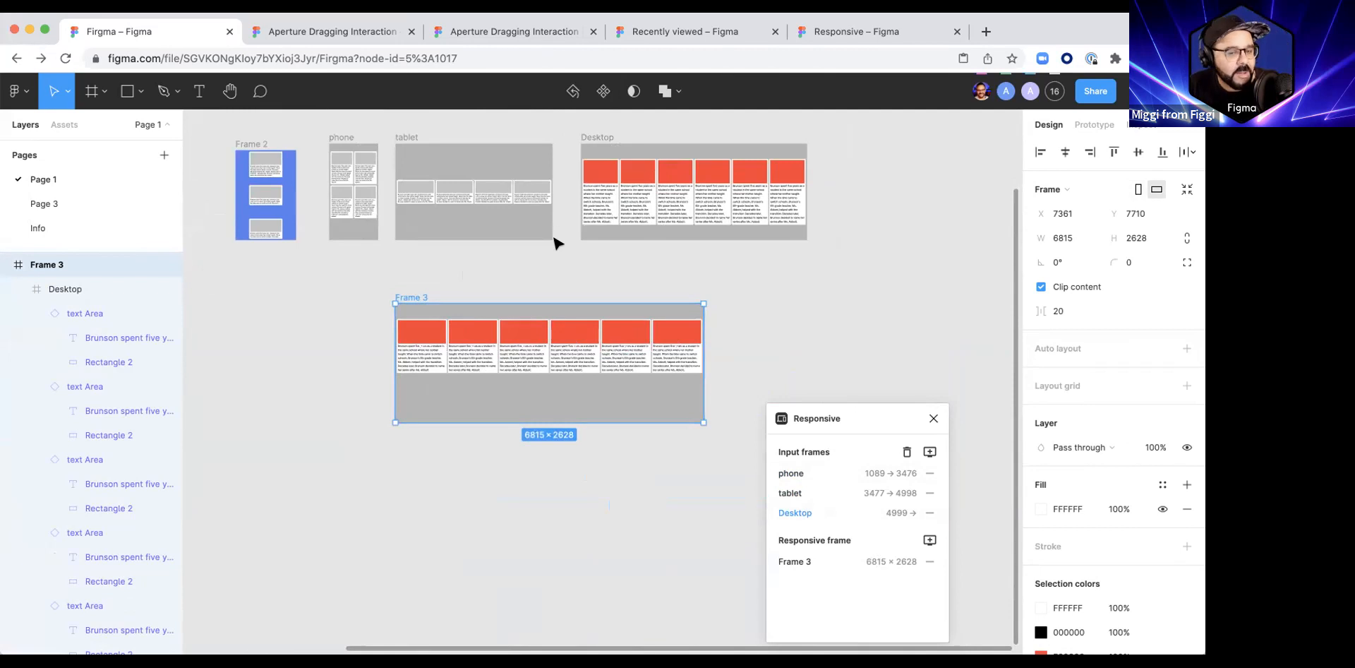
click(644, 151)
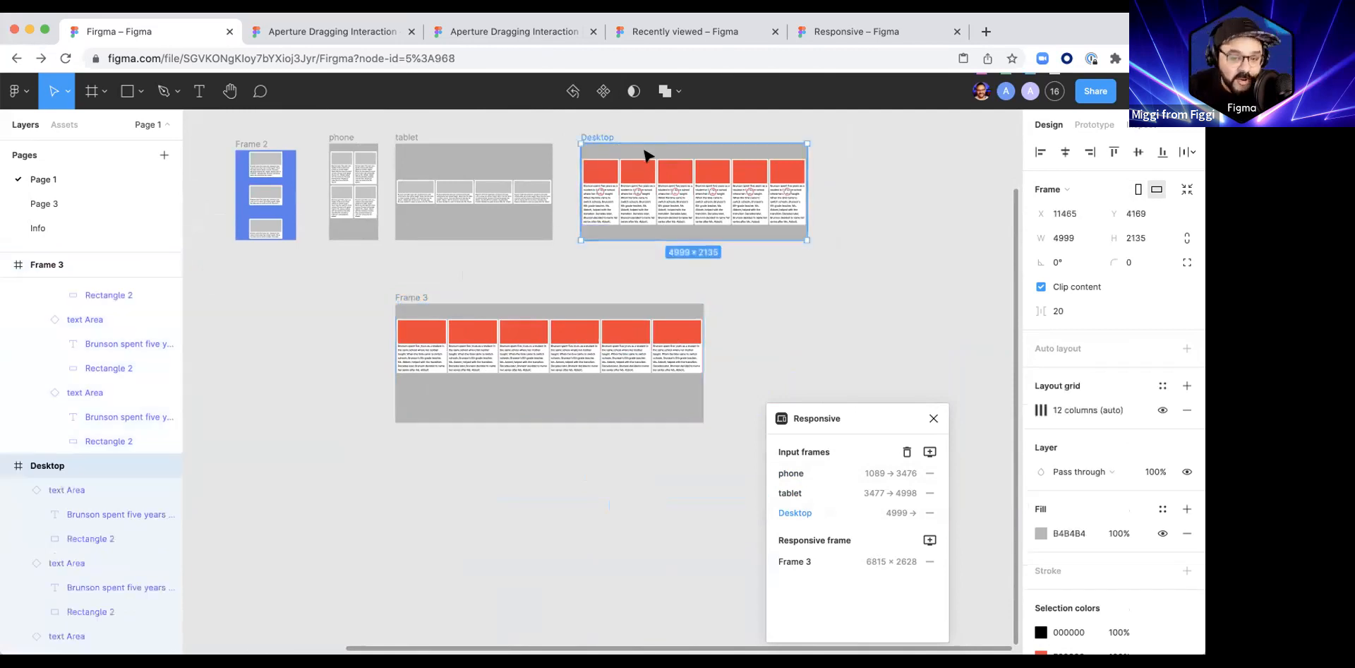
scroll(644, 154, up, 2)
scroll(645, 157, up, 2)
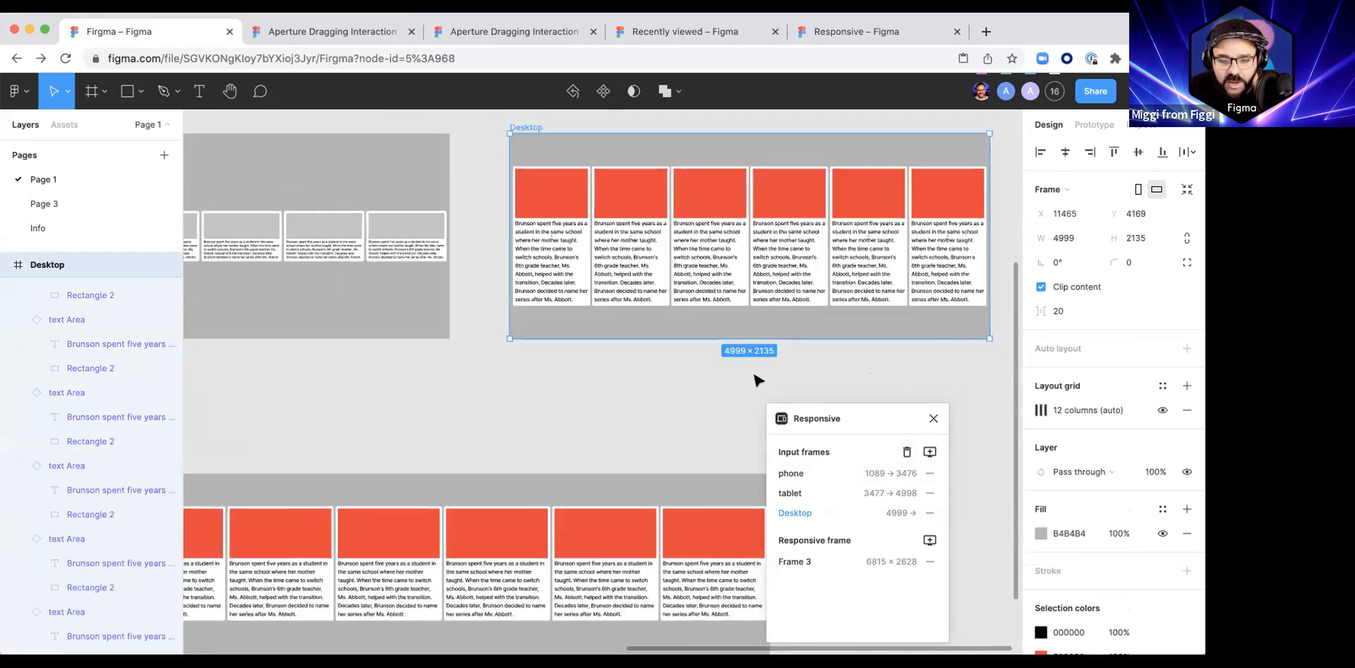
scroll(550, 395, down, 3)
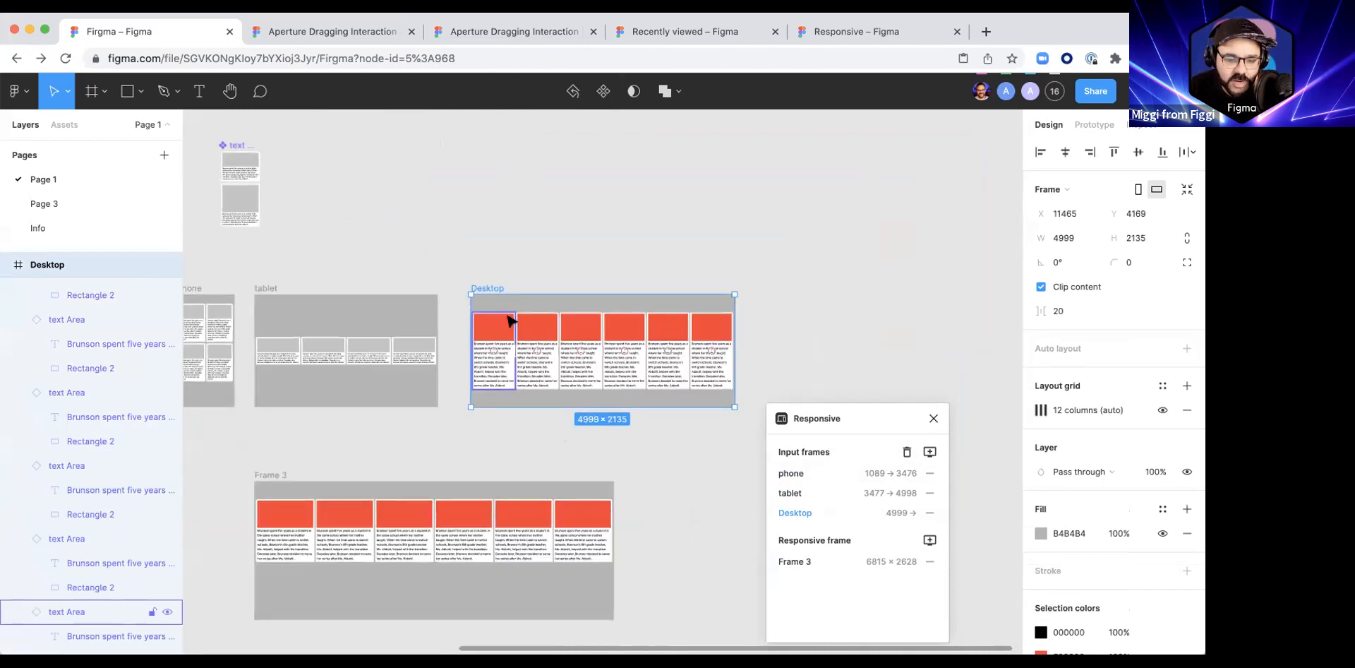
super+click(580, 328)
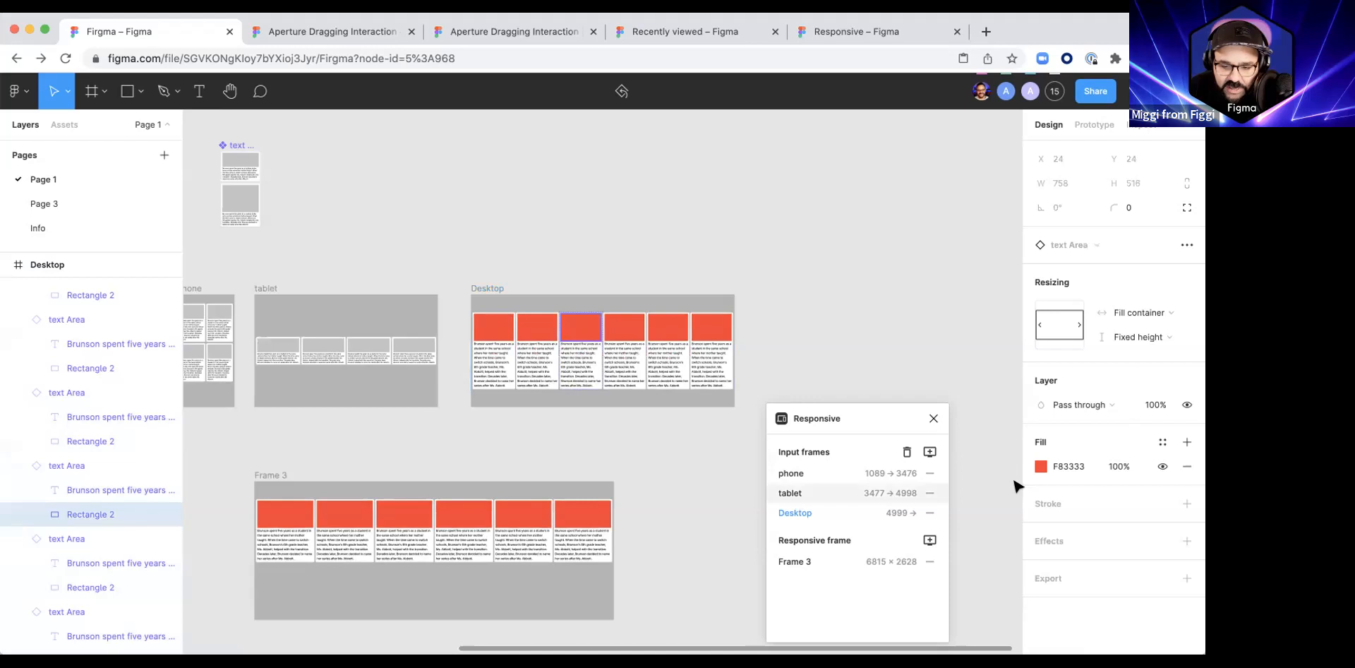
click(1040, 466)
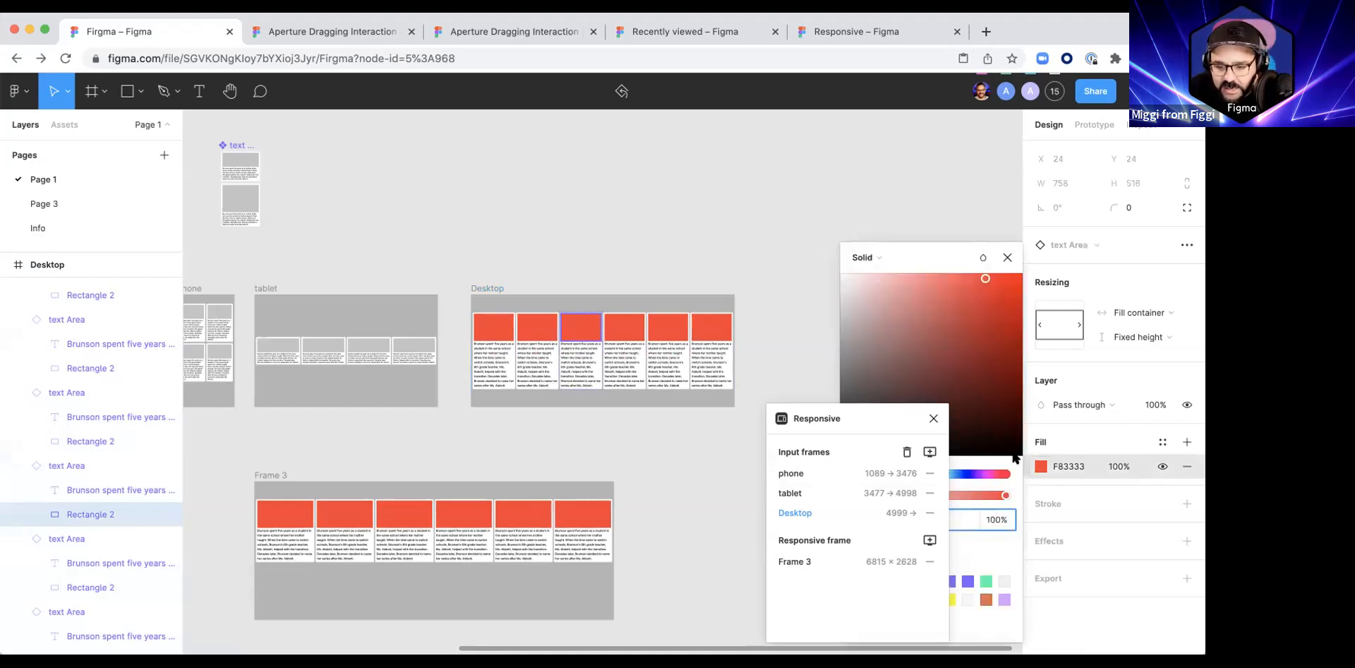
click(969, 477)
click(705, 432)
Step: Resize the responsive preview Frame 3 to about 6783 wide to refresh it with the recoloured Desktop card
scroll(308, 408, down, 2)
scroll(309, 407, left, 2)
click(308, 407)
mouse_move(668, 460)
mouse_down()
mouse_move(427, 467)
mouse_move(667, 474)
mouse_up()
scroll(356, 487, up, 3)
scroll(358, 485, down, 5)
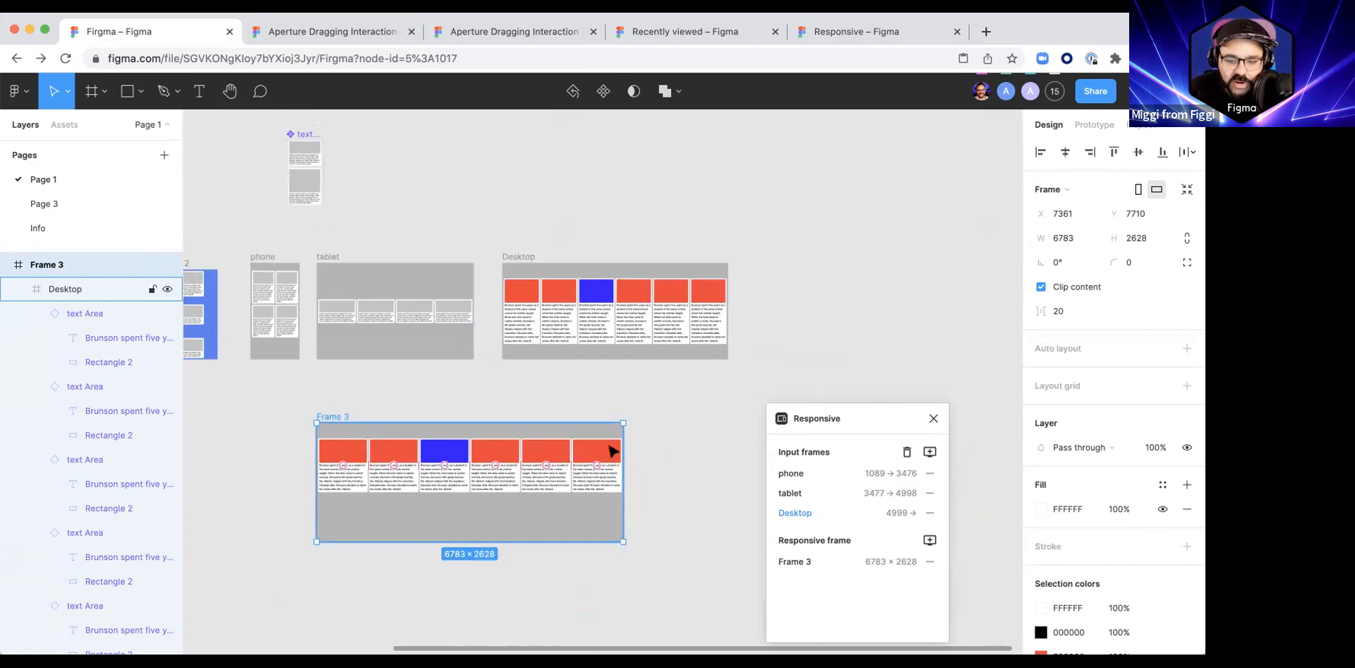
scroll(611, 450, left, 5)
scroll(611, 450, down, 1)
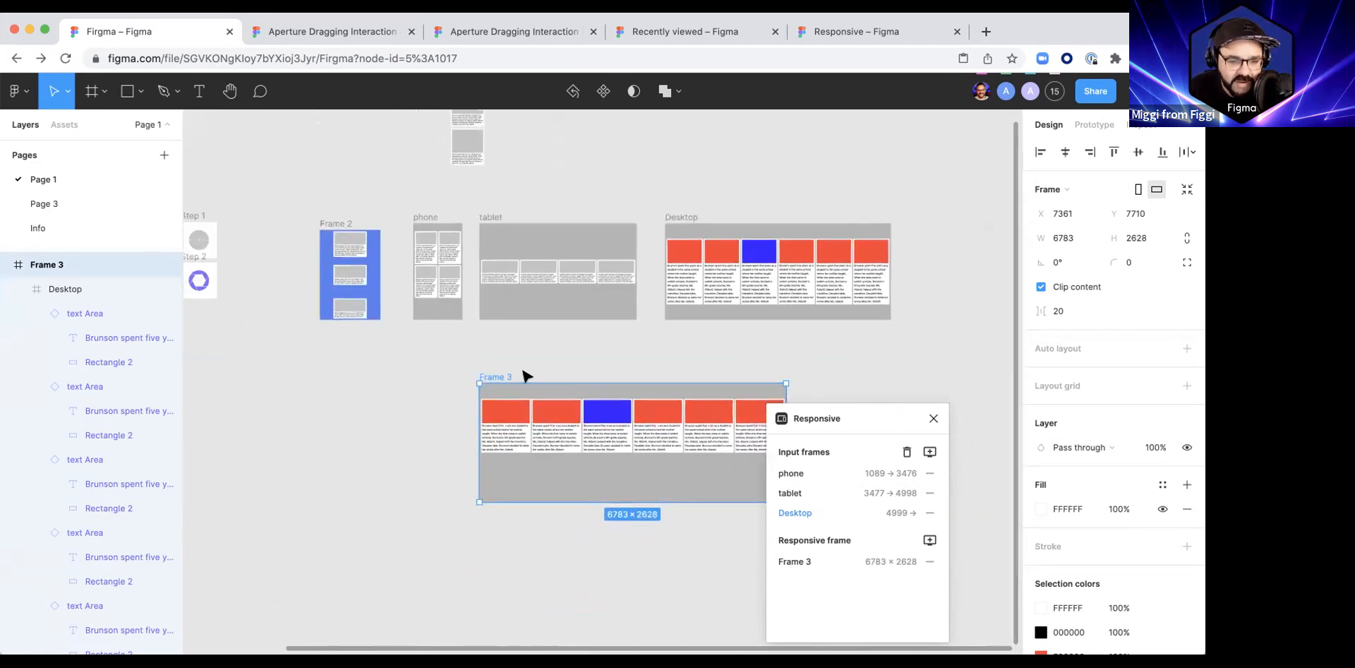
Step: Draw a new frame about 3659 × 2069 in the empty area beside Frame 3 and fill it with blue 452AE8
scroll(540, 393, left, 5)
scroll(537, 384, up, 1)
scroll(568, 331, up, 3)
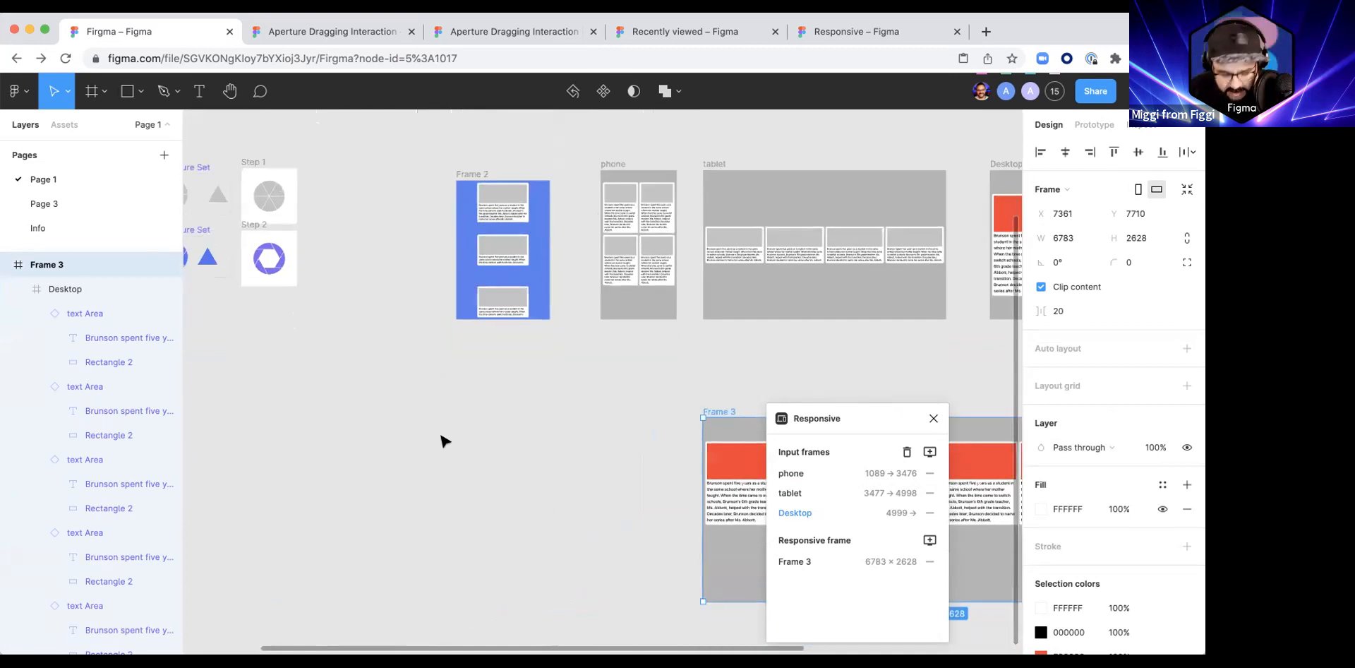
key(f)
drag(326, 417, 579, 563)
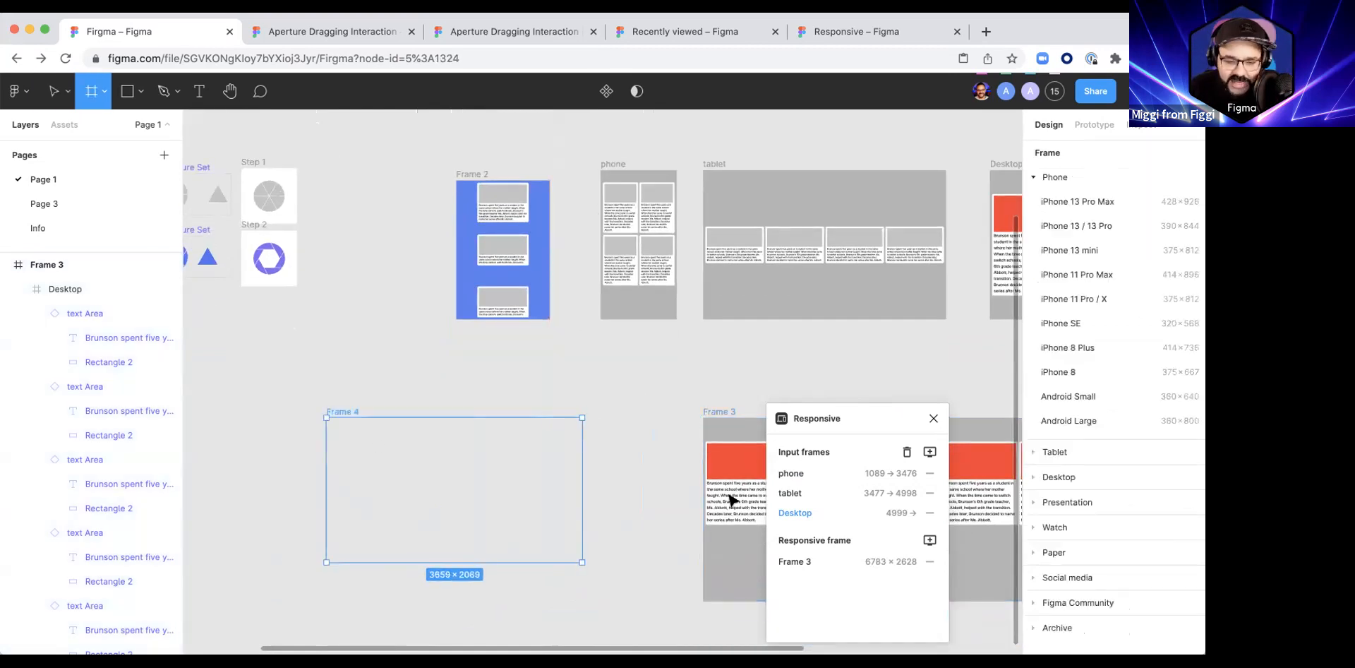
click(1040, 484)
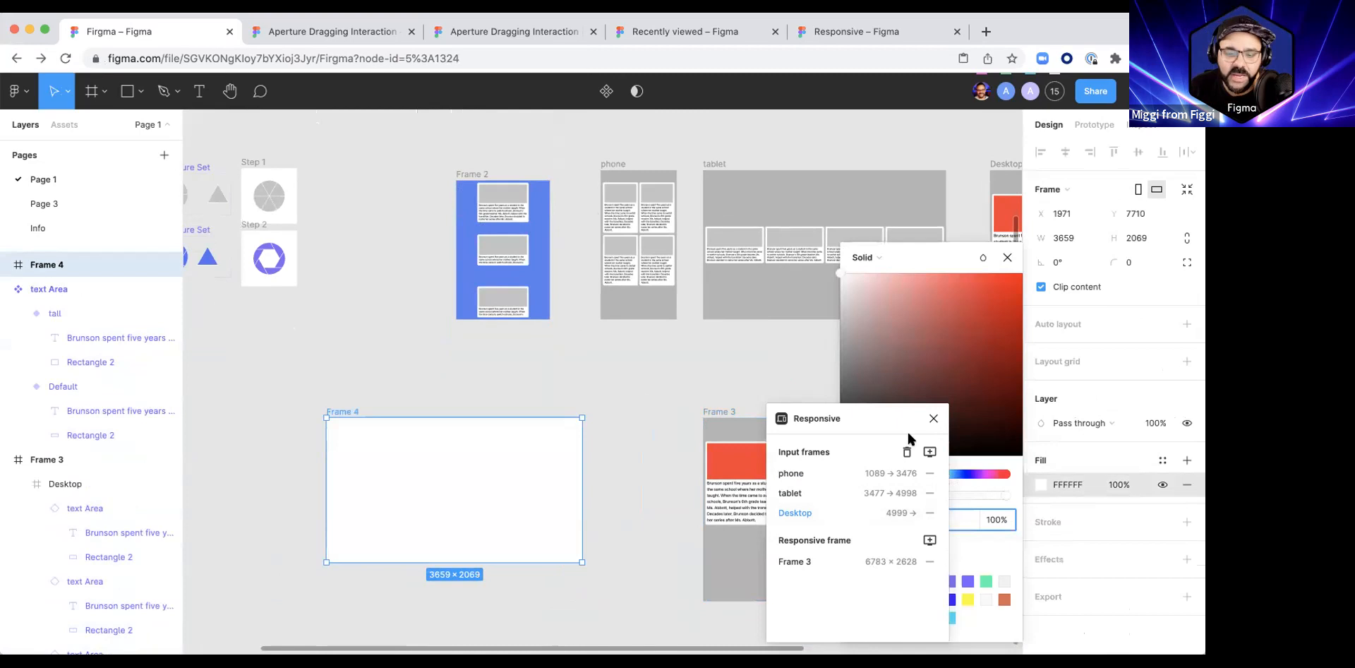
click(969, 474)
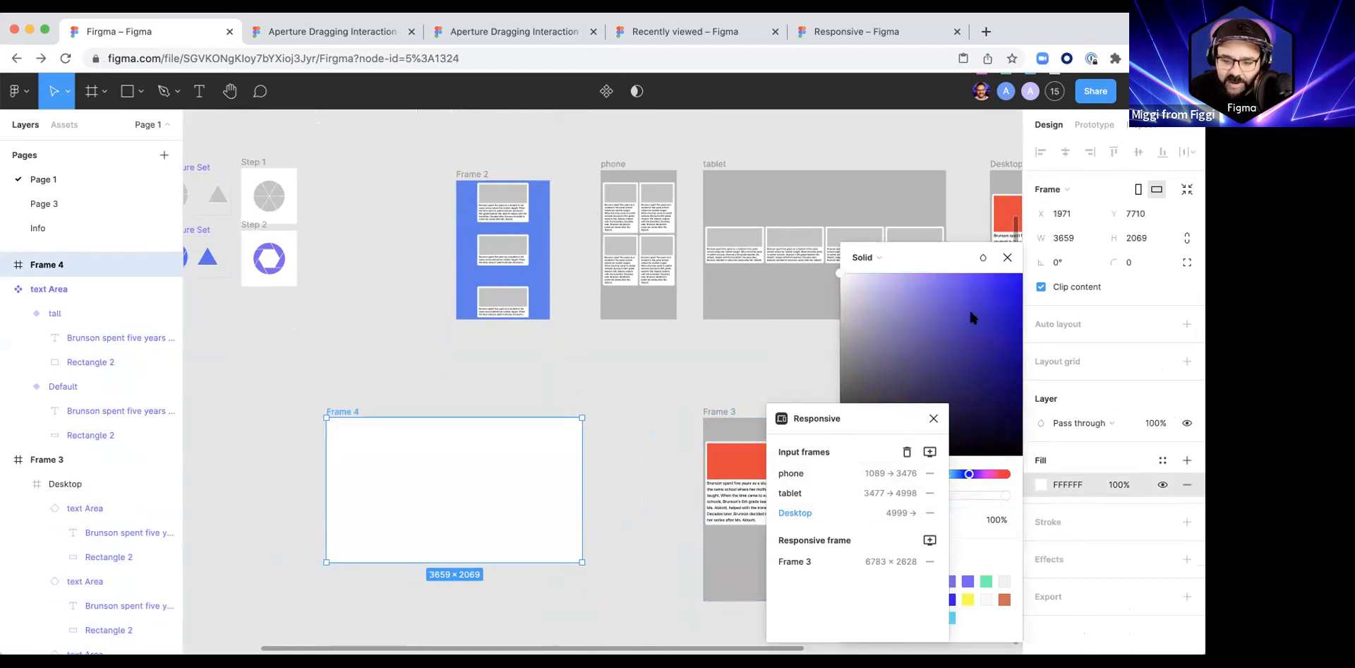
drag(974, 318, 991, 292)
click(747, 353)
Step: Copy the Default variant of the text Area component into Frame 4 and centre it at about X 1462, Y 753
scroll(572, 426, up, 8)
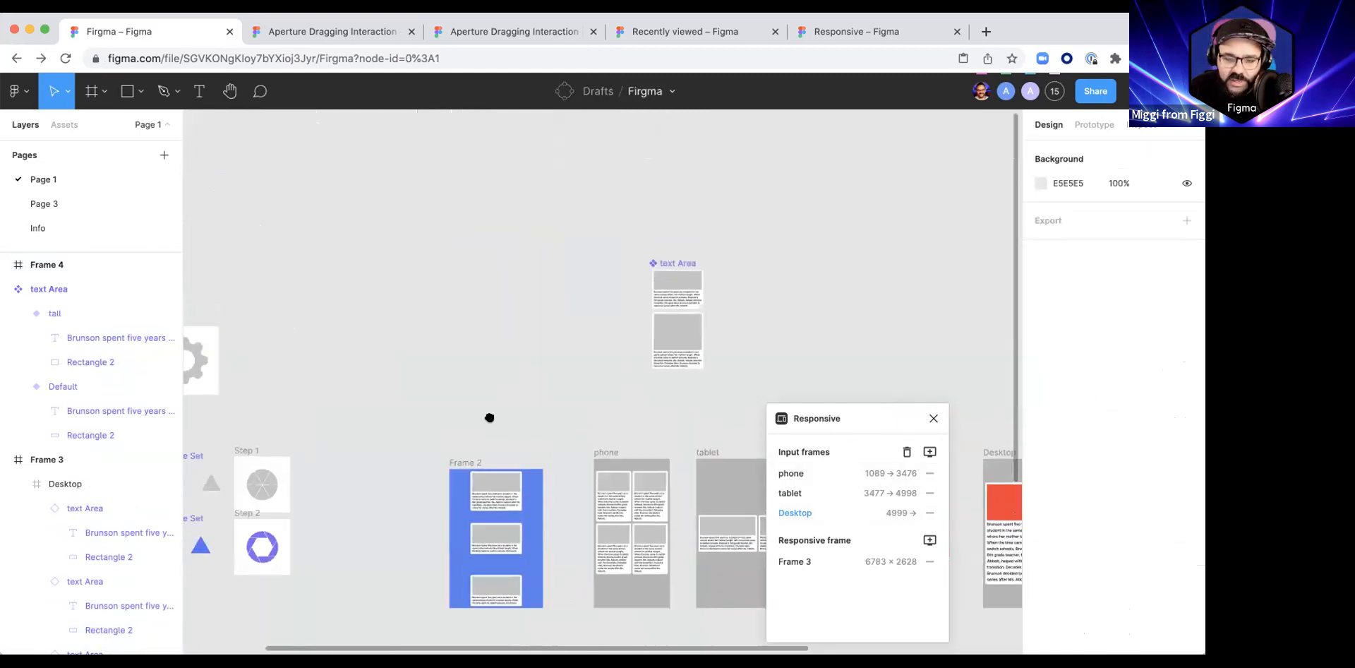
click(621, 276)
scroll(530, 494, down, 5)
scroll(529, 494, left, 2)
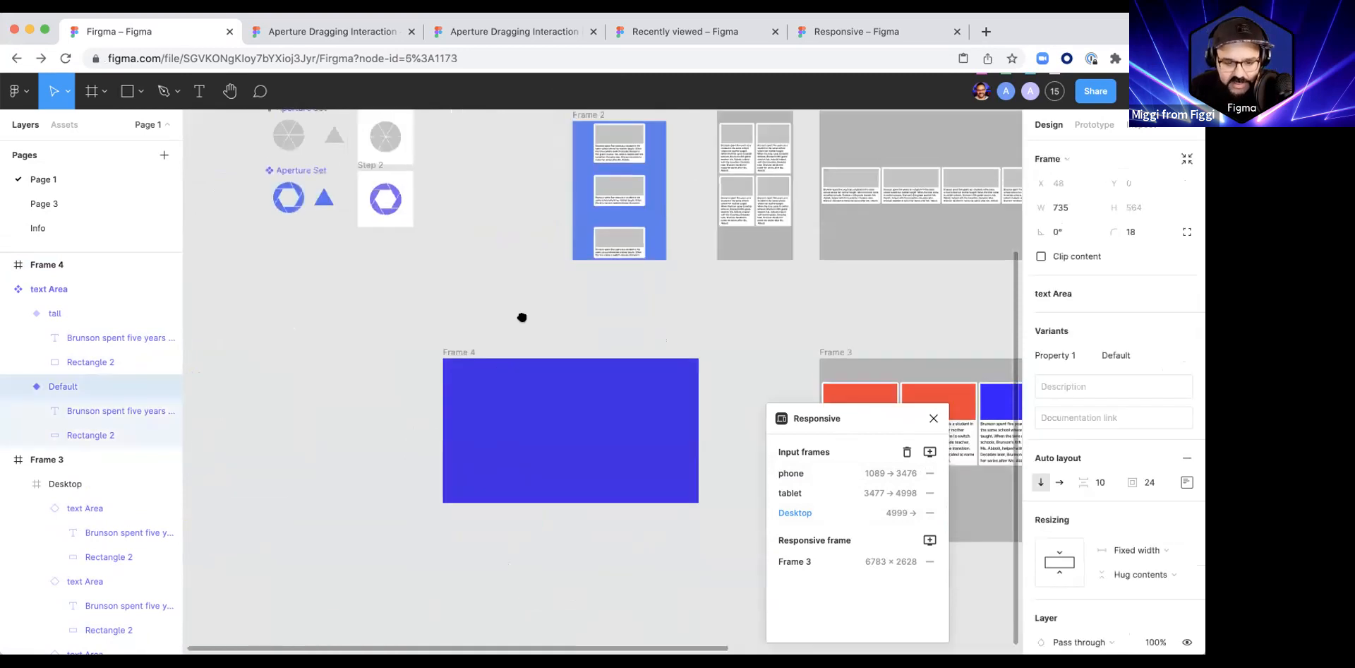
click(597, 460)
key(ctrl+v)
scroll(551, 423, down, 2)
drag(447, 315, 543, 366)
scroll(542, 378, up, 5)
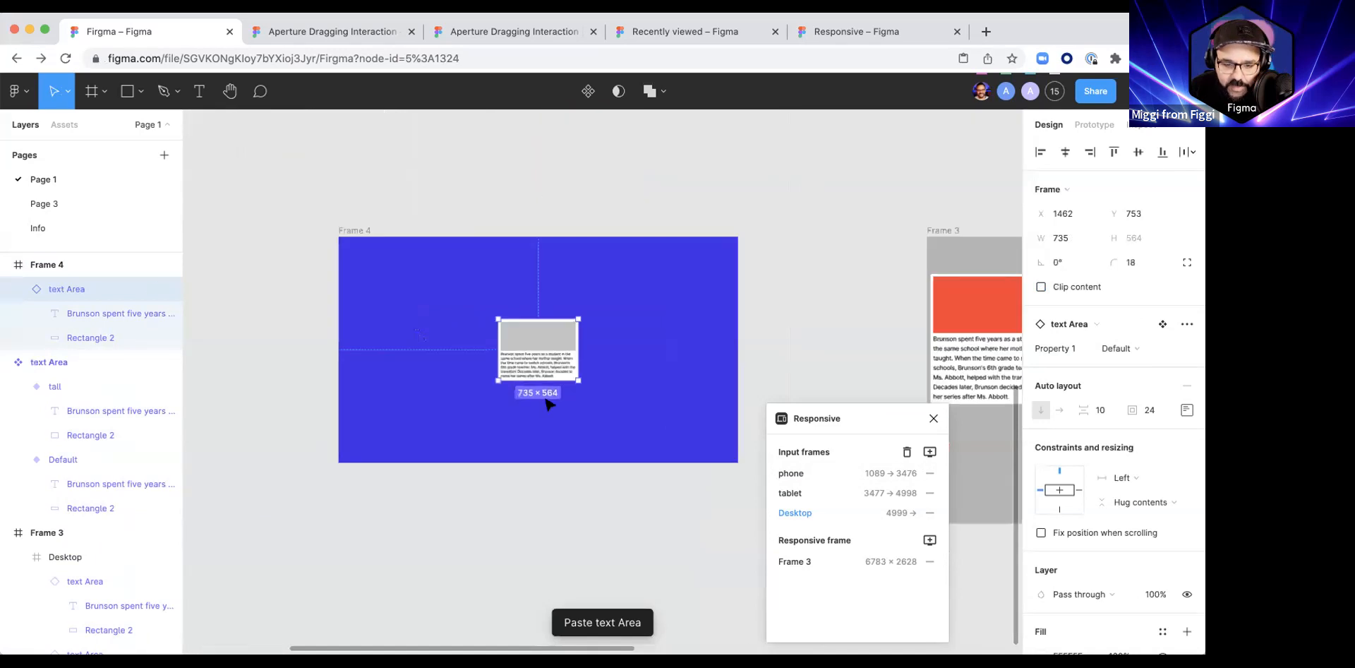
Step: Set the card's horizontal and vertical constraints in Frame 4 to Center
scroll(550, 392, down, 3)
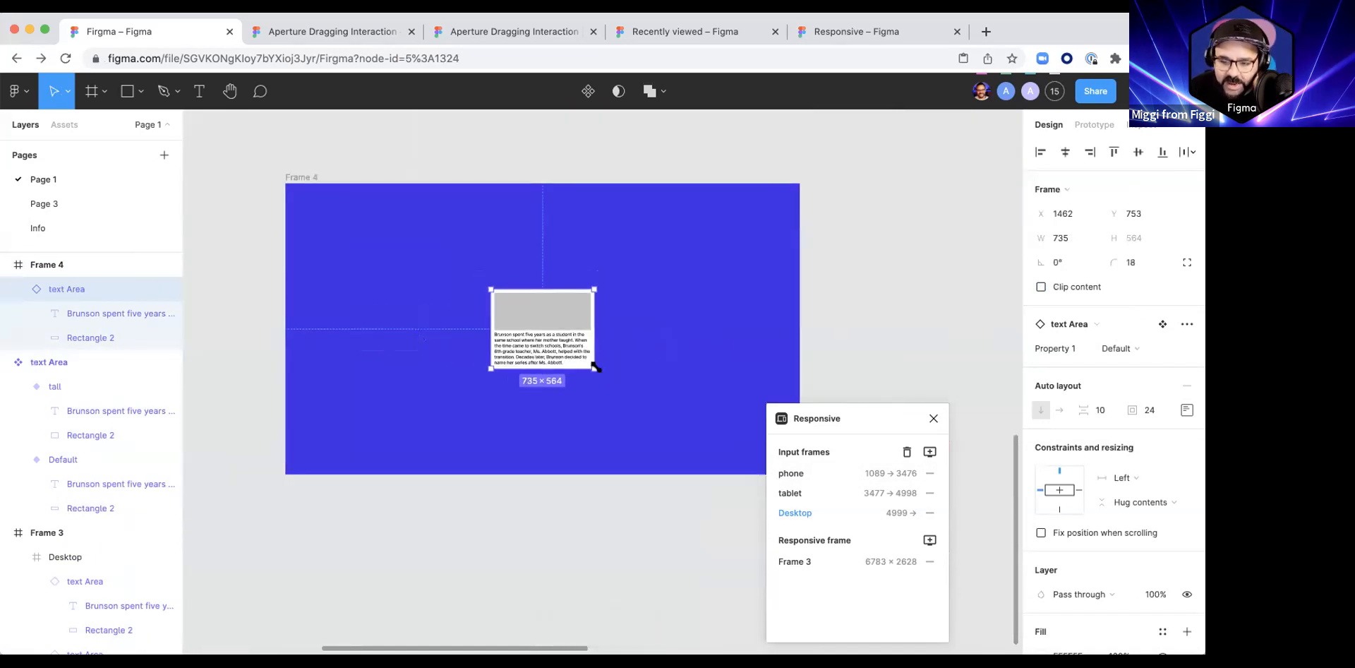
click(1058, 491)
click(1147, 502)
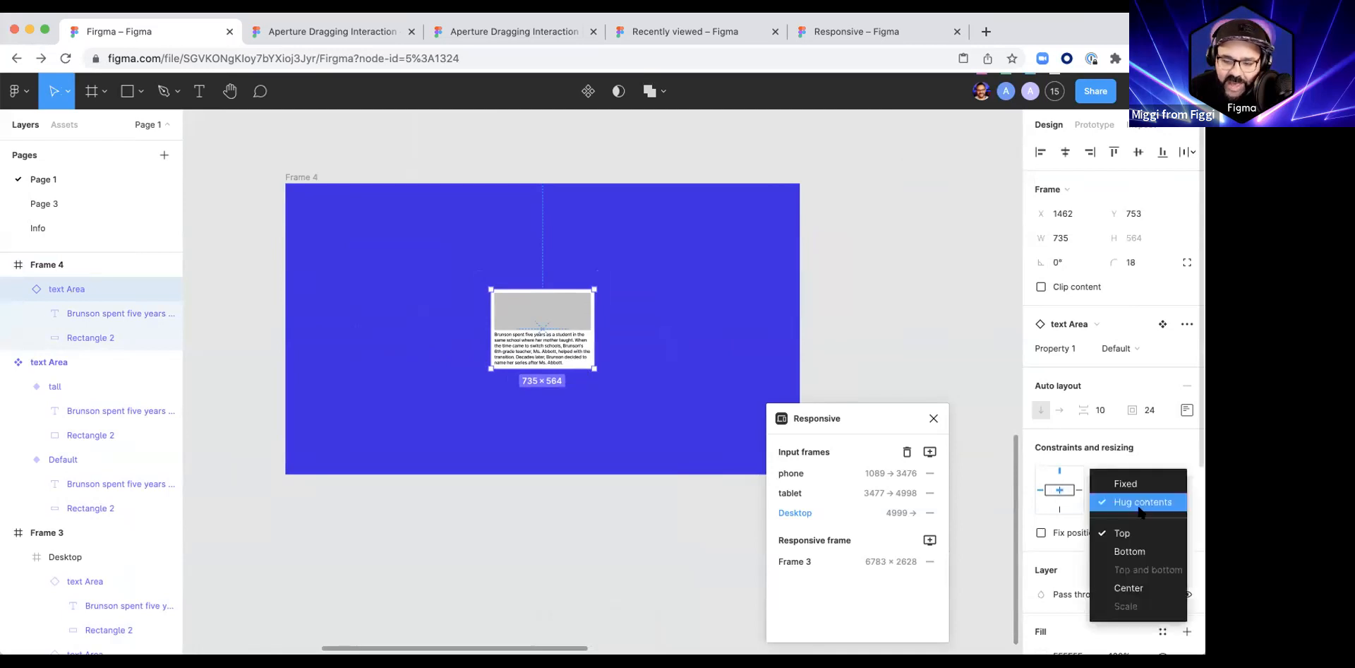
click(1133, 592)
click(591, 491)
Step: Resize Frame 4 to about 3069 × 2972 to test the card's centre constraints
click(544, 351)
scroll(547, 350, up, 2)
scroll(552, 354, down, 2)
click(387, 224)
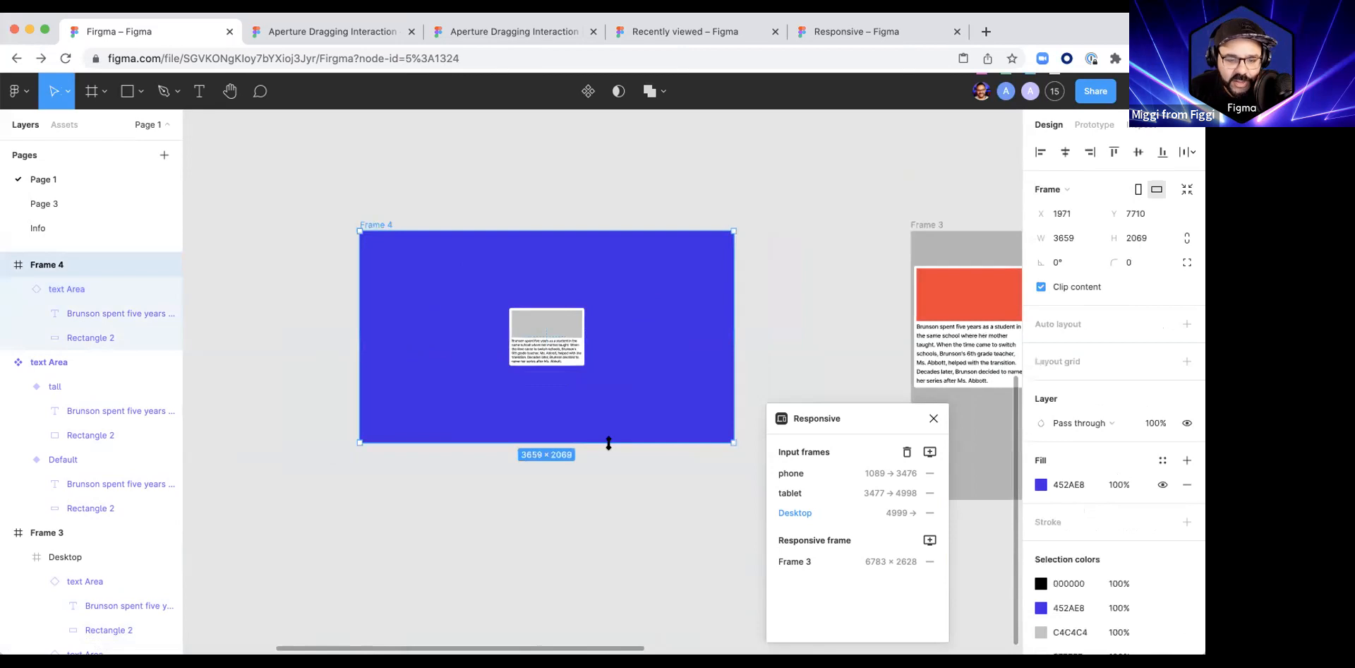
drag(613, 443, 605, 535)
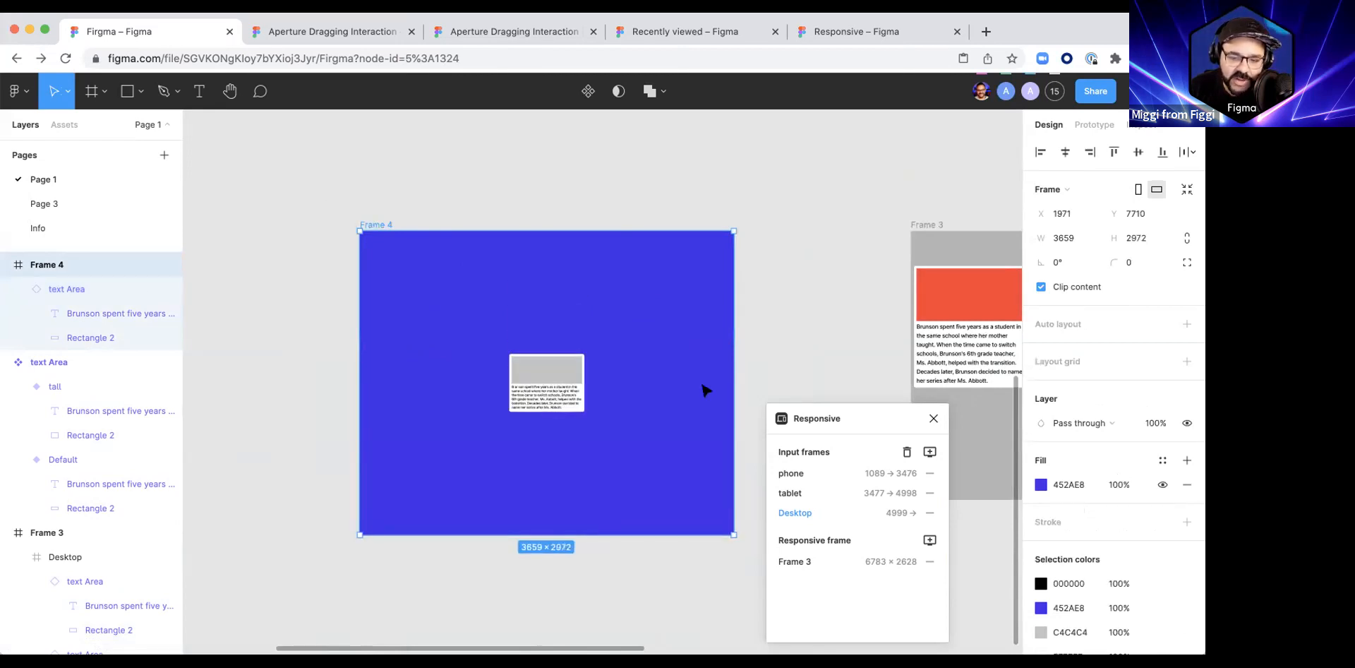
drag(728, 380, 674, 381)
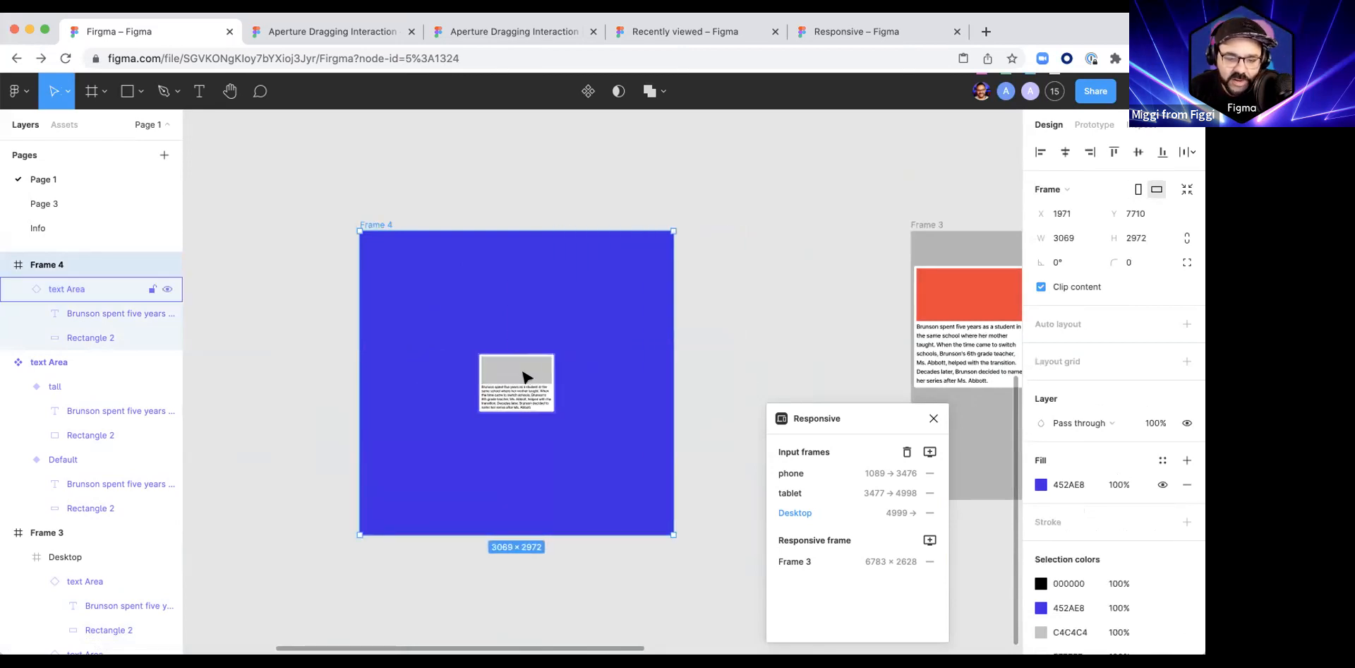
Step: Duplicate the centre card into the lower-right corner of Frame 4 and constrain the copy to Right and Bottom
click(493, 399)
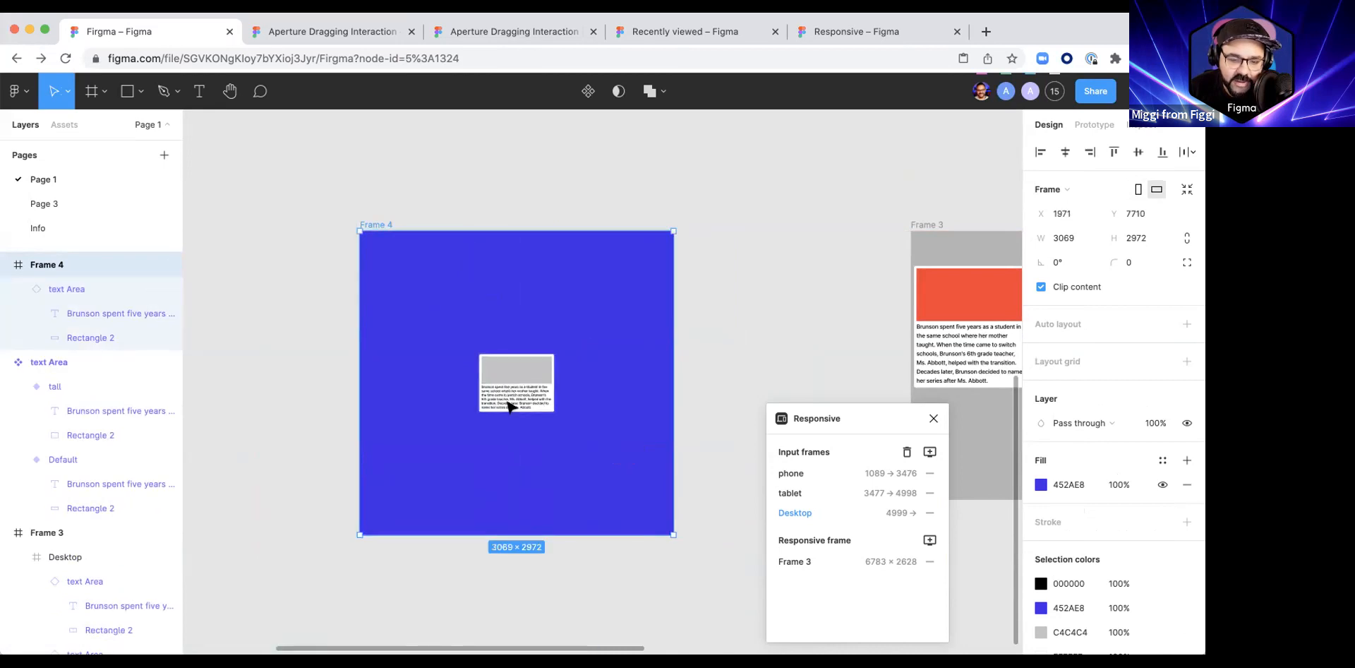
alt+drag(493, 399, 638, 502)
click(388, 224)
mouse_move(672, 541)
mouse_down()
mouse_move(798, 586)
mouse_move(750, 520)
mouse_move(717, 553)
mouse_move(656, 558)
mouse_move(672, 534)
mouse_up()
click(645, 511)
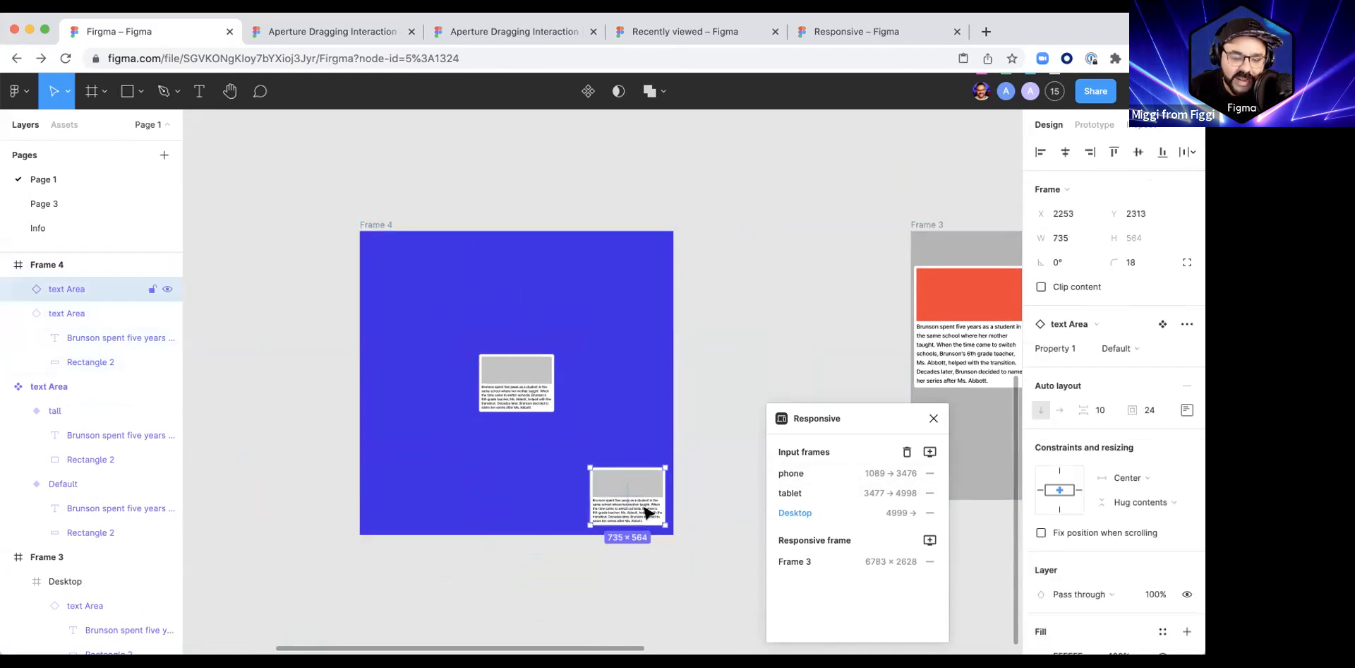
click(1078, 489)
click(629, 573)
Step: Place card copies in Frame 4's upper-left and lower-left corners, constrained to Left and Top and to Left and Bottom
drag(643, 517, 429, 518)
click(1059, 471)
click(1040, 489)
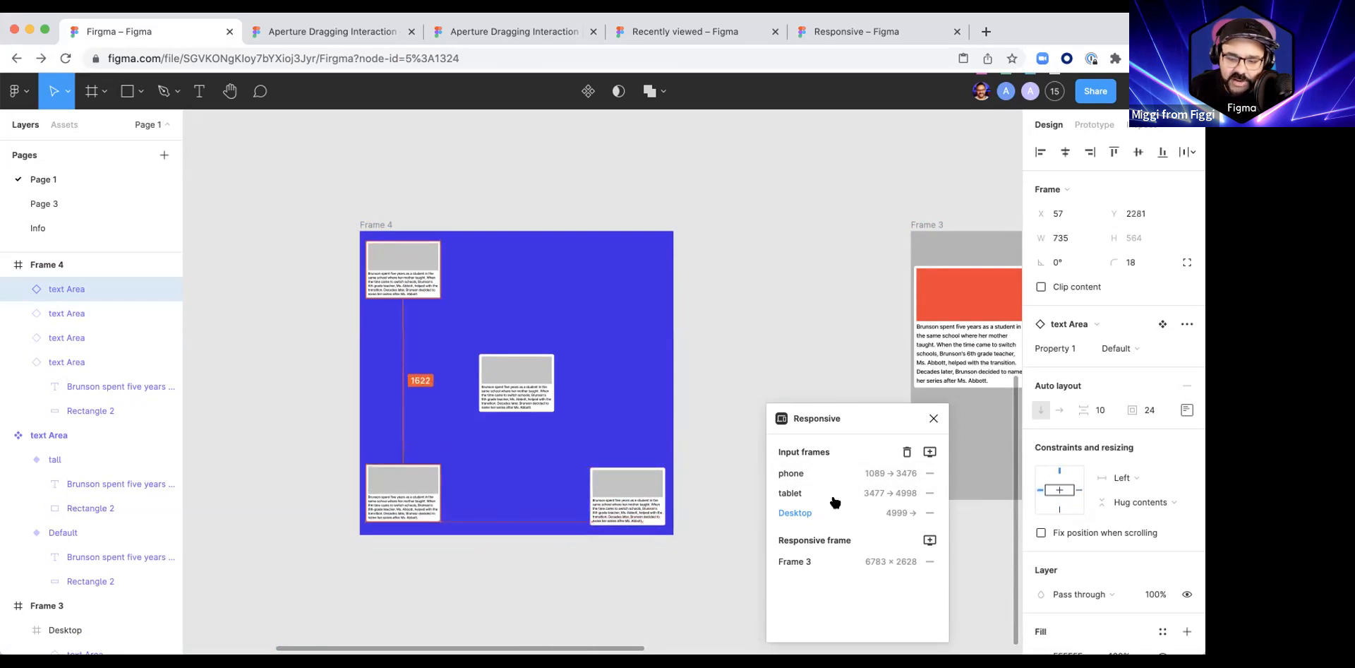
click(1060, 509)
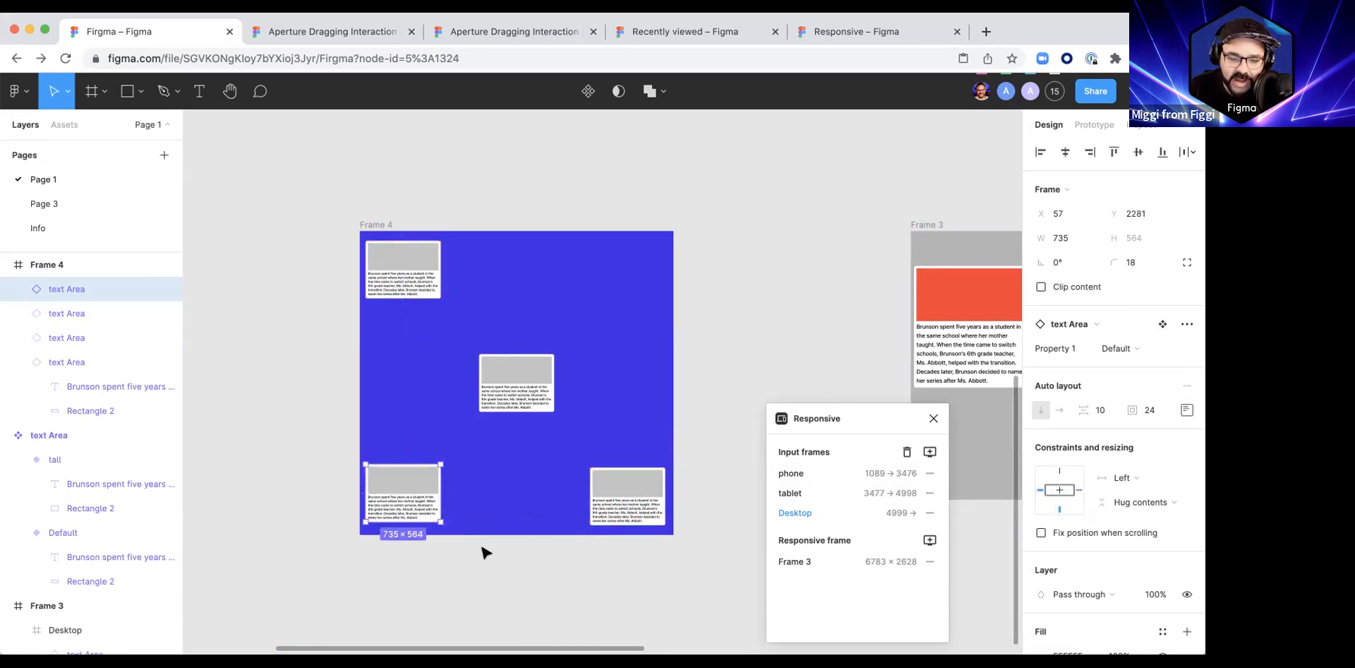
Step: Resize Frame 4 several times, including to about 3684 × 3589, to test the constraints of all four cards
click(415, 399)
scroll(469, 453, down, 3)
click(407, 287)
mouse_move(618, 516)
mouse_down()
mouse_move(747, 584)
mouse_move(623, 572)
mouse_move(627, 536)
mouse_up()
drag(605, 628, 636, 513)
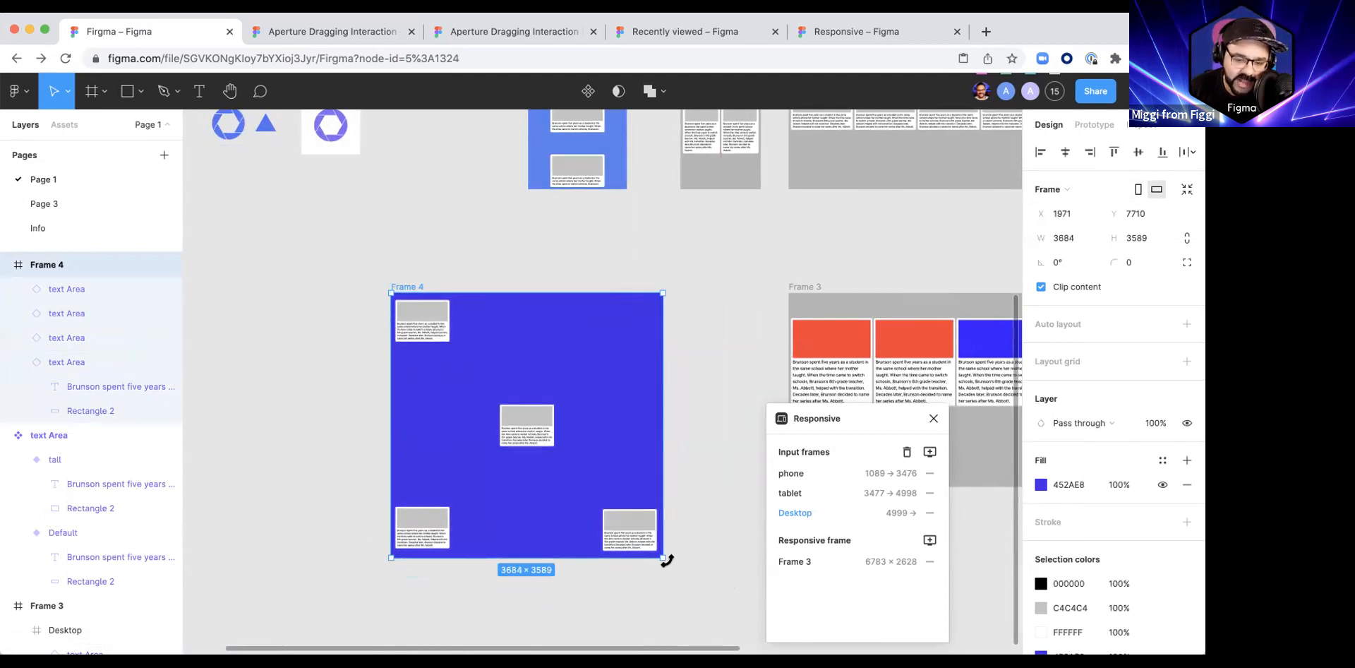
mouse_move(663, 558)
mouse_down()
mouse_move(531, 555)
mouse_move(692, 544)
mouse_move(671, 617)
mouse_move(674, 540)
mouse_up()
click(674, 540)
Step: Paste the paragraph repeatedly into the text of Frame 4's lower-right card so the card grows upward
click(651, 511)
scroll(656, 512, up, 4)
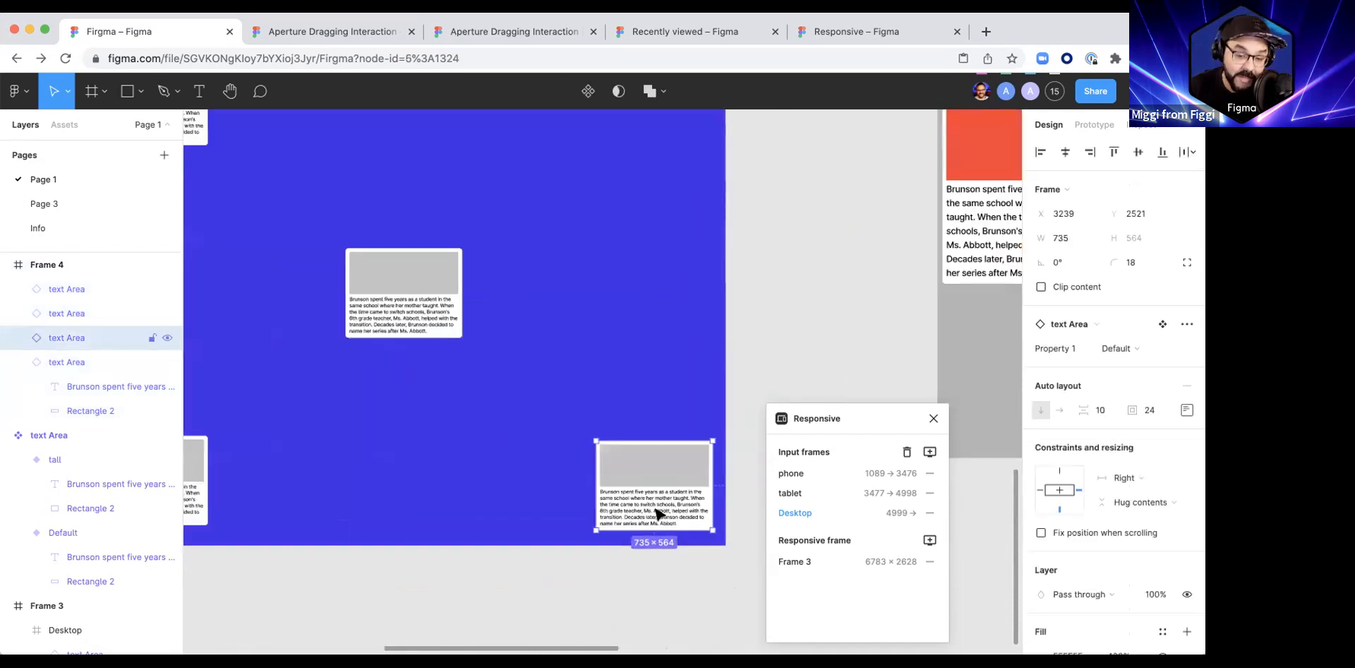
double_click(655, 509)
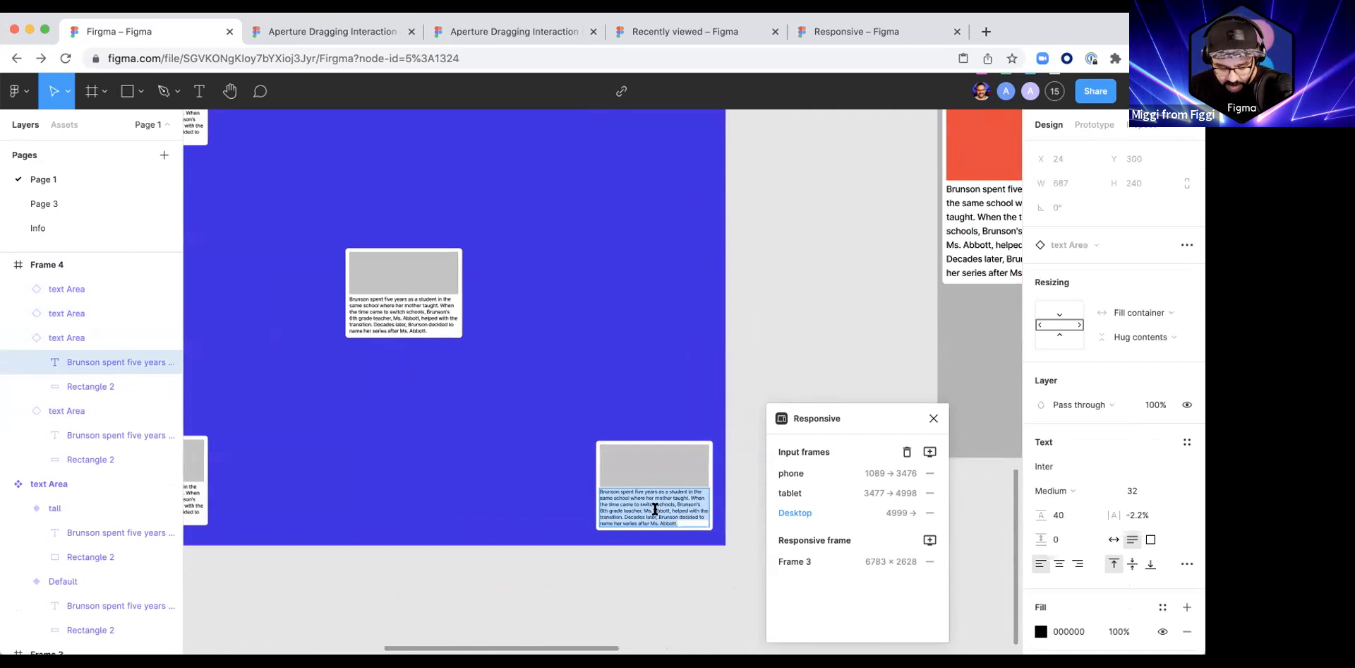
key(ctrl+v)
key(ctrl+v)
key(ctrl+v)
key(ctrl+v)
key(ctrl+v)
key(ctrl+v)
key(ctrl+v)
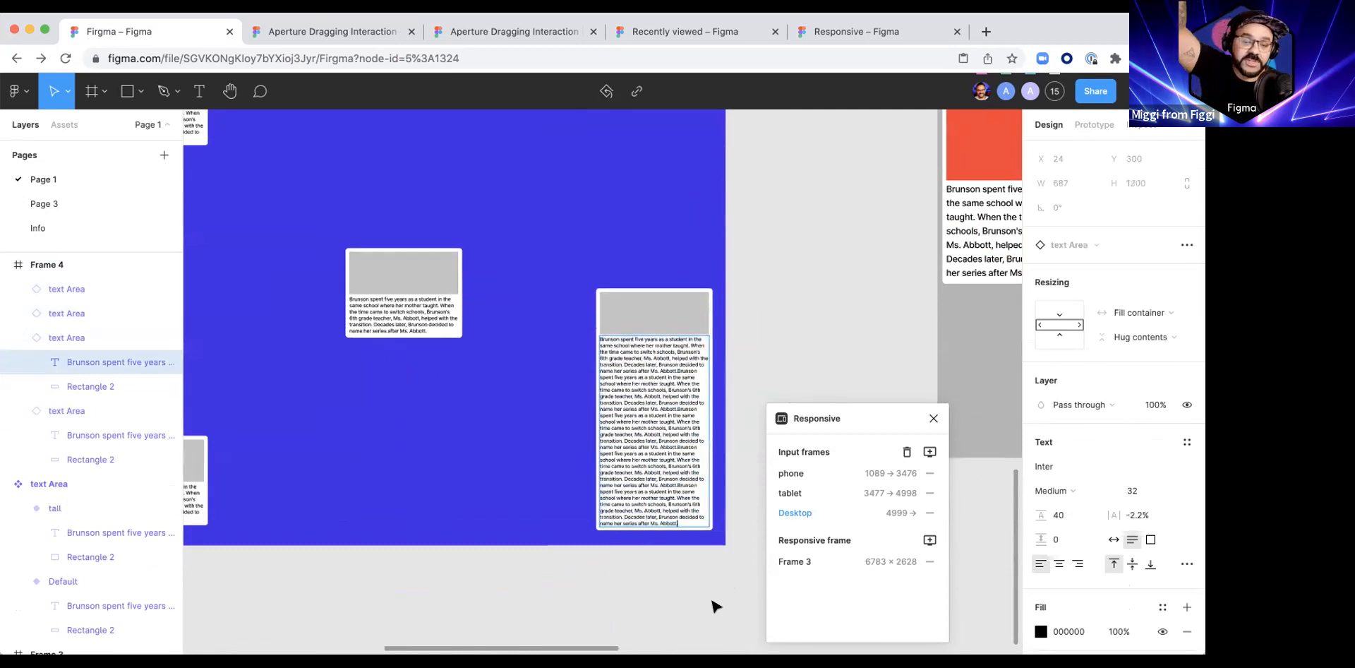
Step: Paste the paragraph repeatedly into the centre card's text to test how the card grows from its centre
double_click(425, 302)
key(ctrl+v)
key(ctrl+v)
key(ctrl+v)
key(ctrl+v)
key(ctrl+v)
key(ctrl+v)
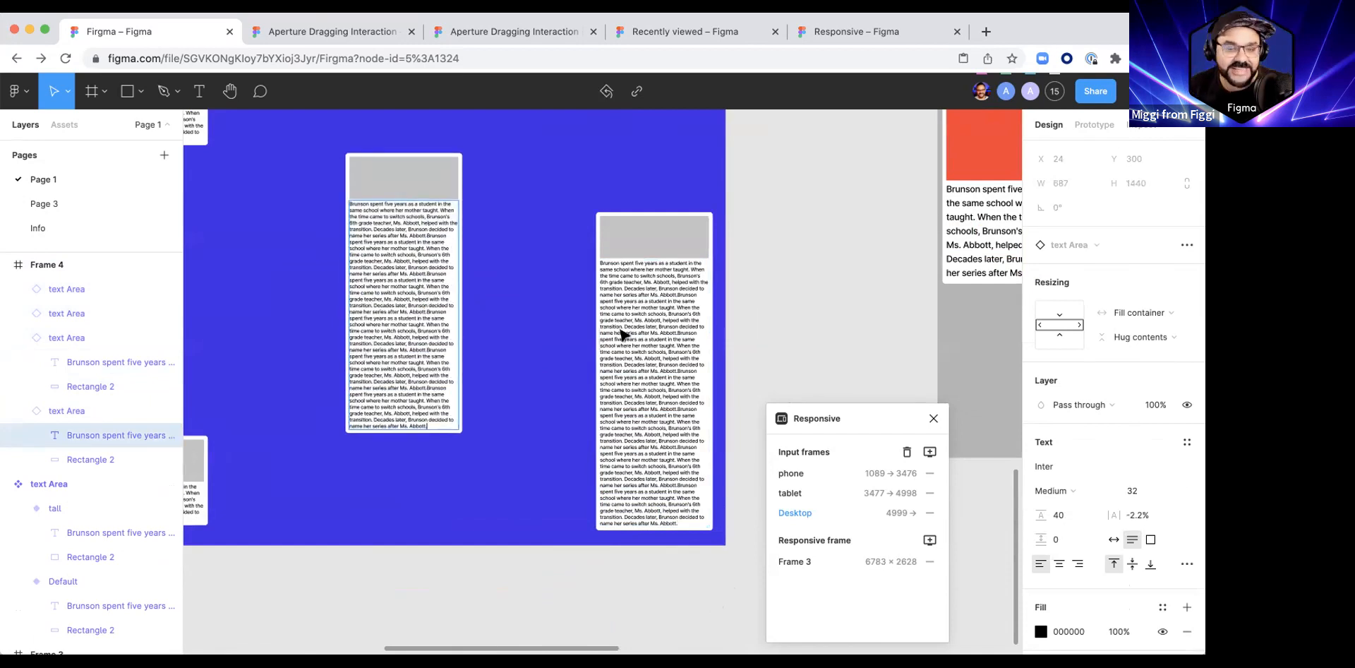
key(Escape)
scroll(815, 337, down, 5)
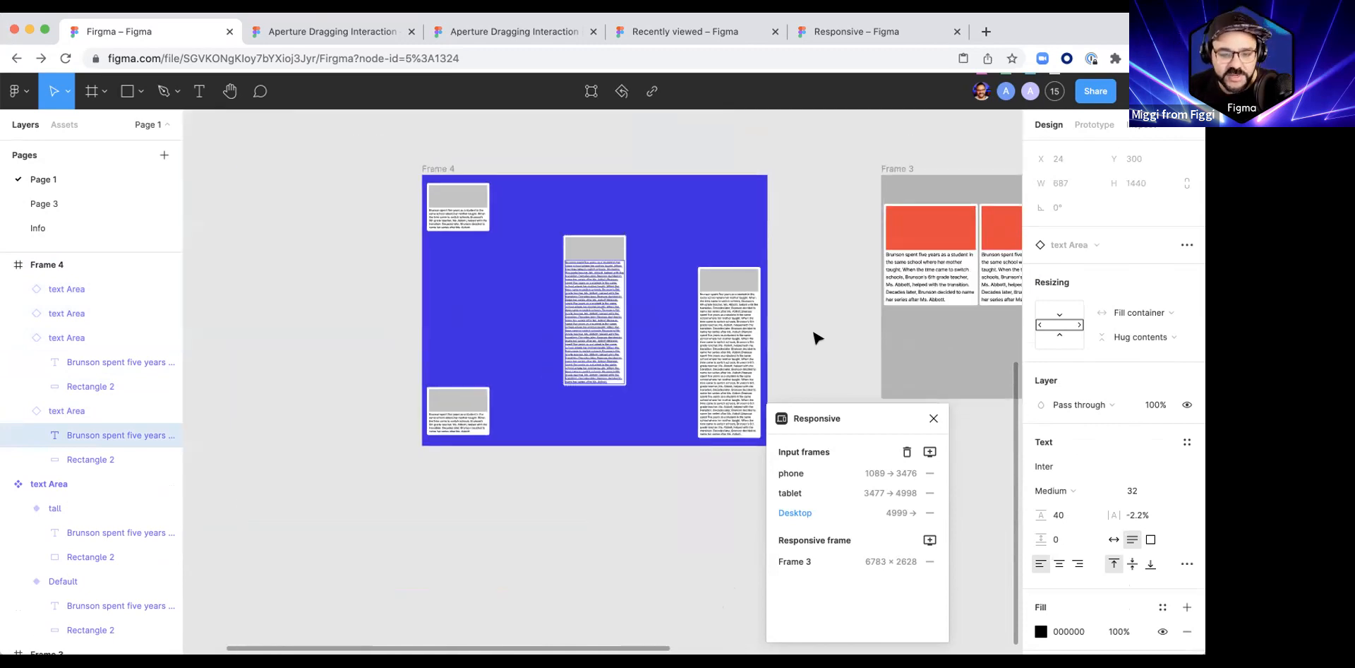
click(808, 335)
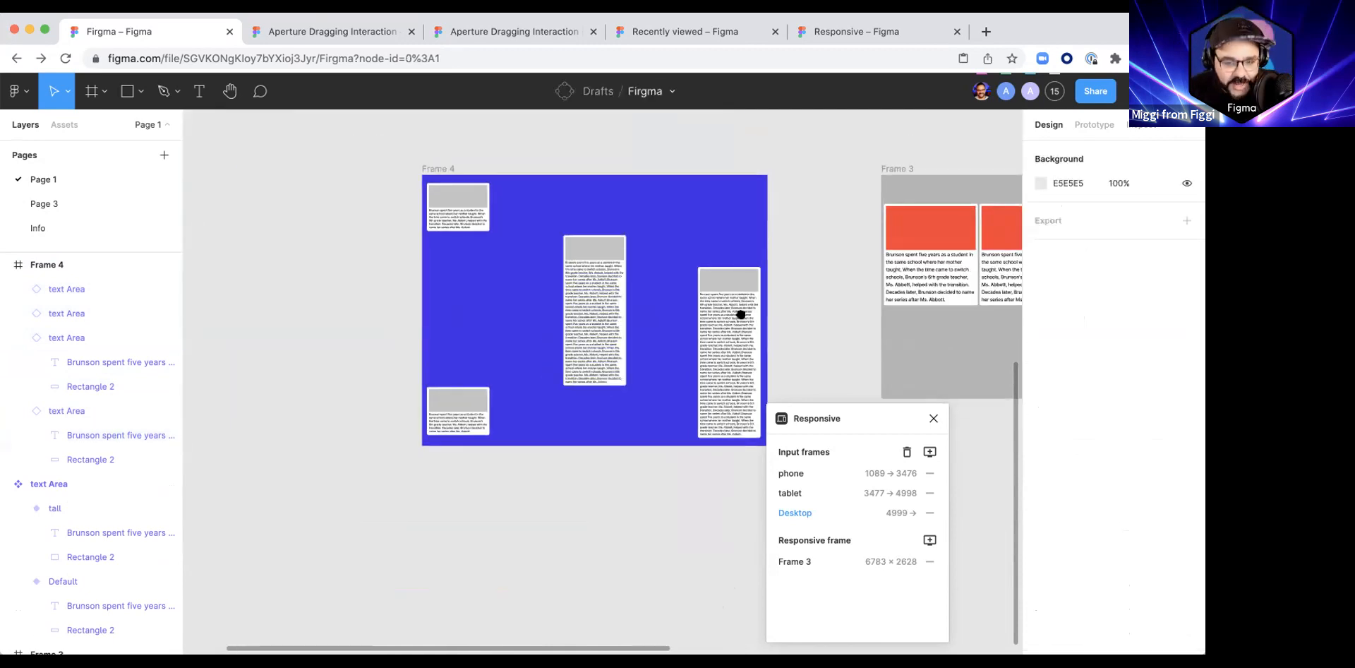
scroll(706, 316, right, 5)
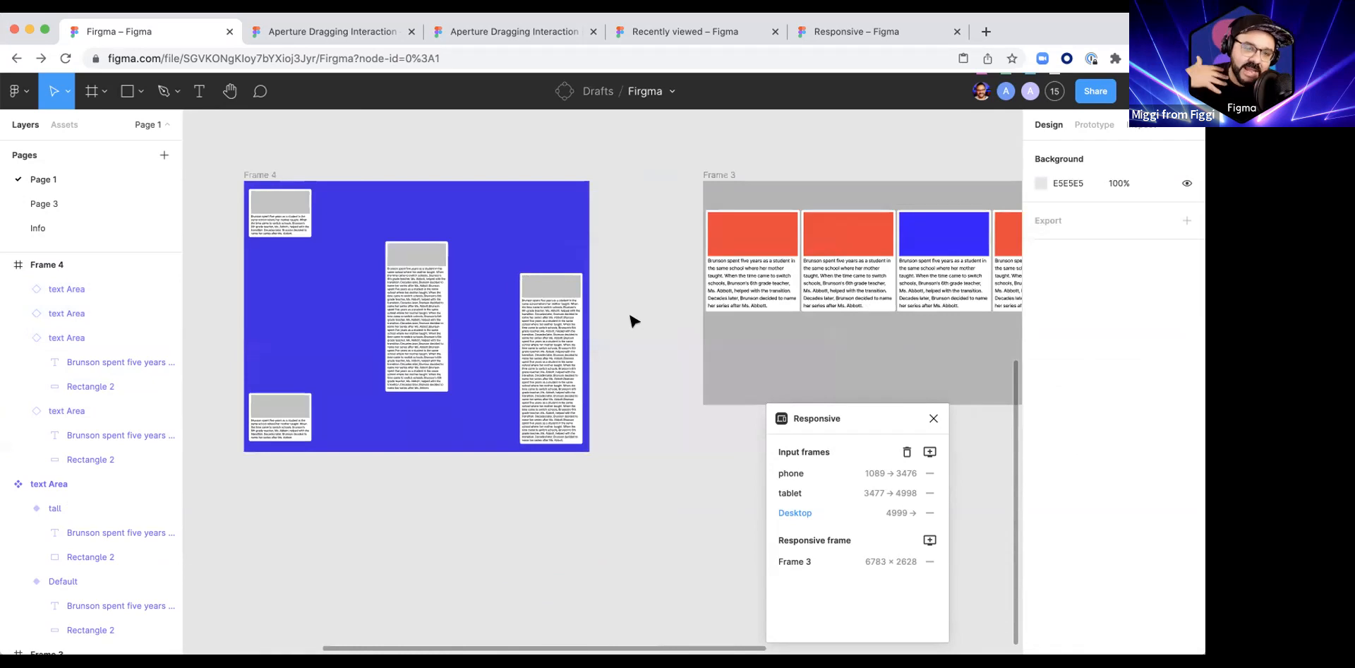
Step: Undo the text pasted into the centre card and select that card
key(super+z)
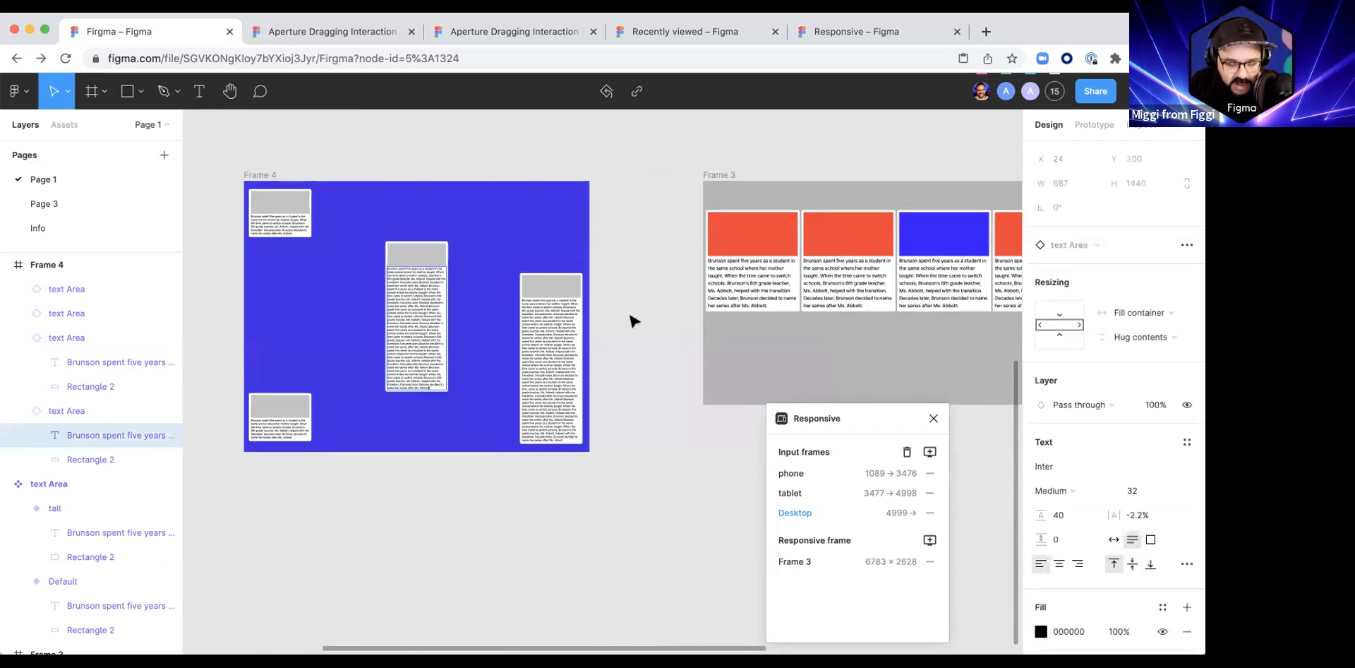
key(super+z)
key(super+z)
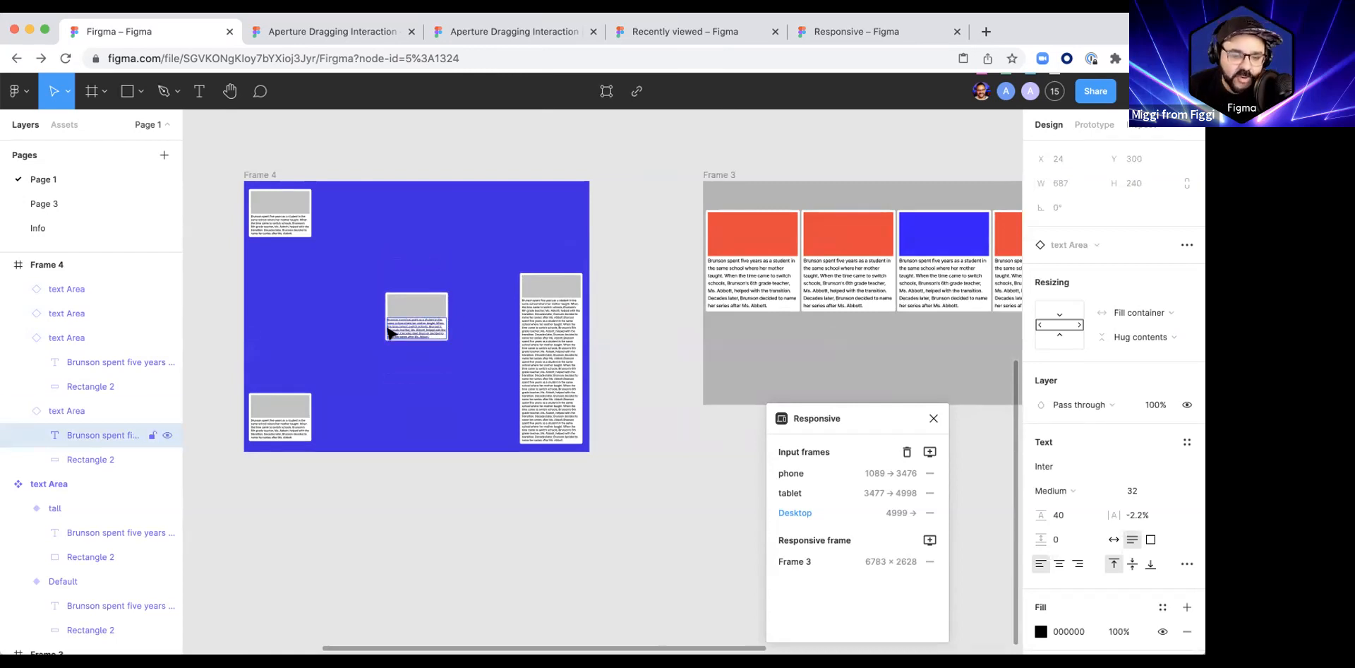
click(427, 520)
click(423, 328)
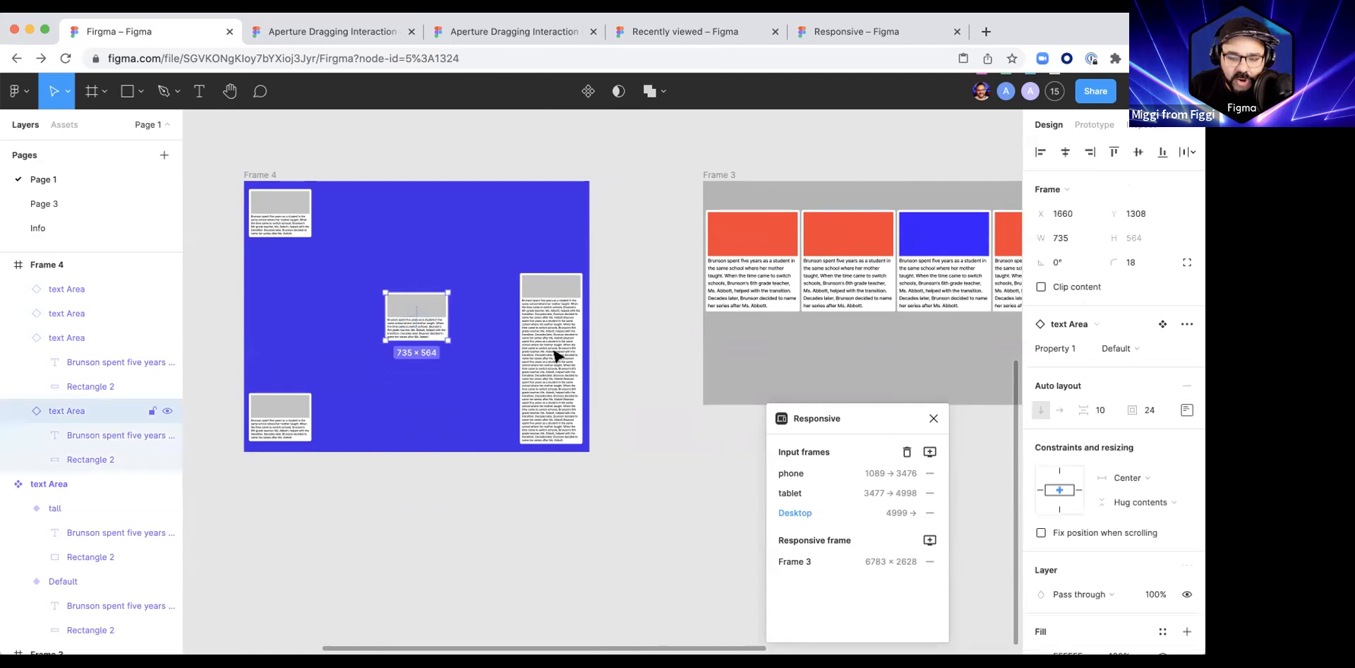
Step: Examine the horizontal constraint options of Frame 4's centre card, keeping Center, and clear the selection
click(1148, 478)
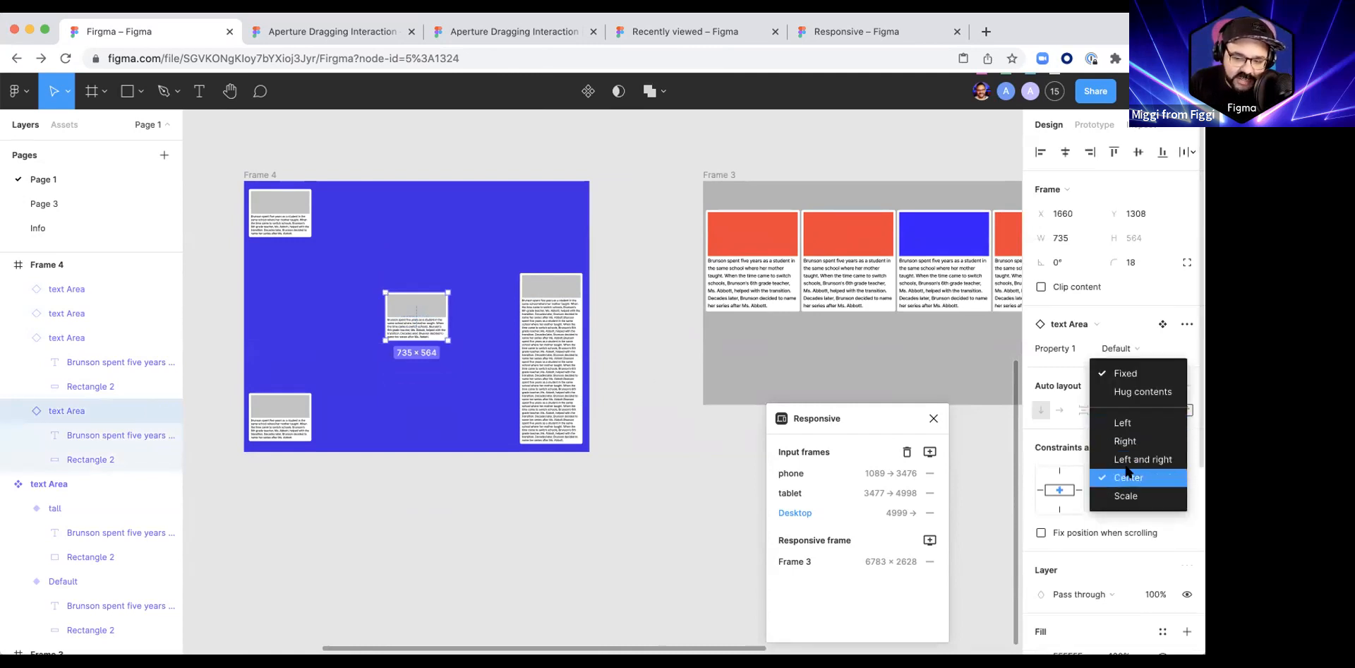
click(1143, 478)
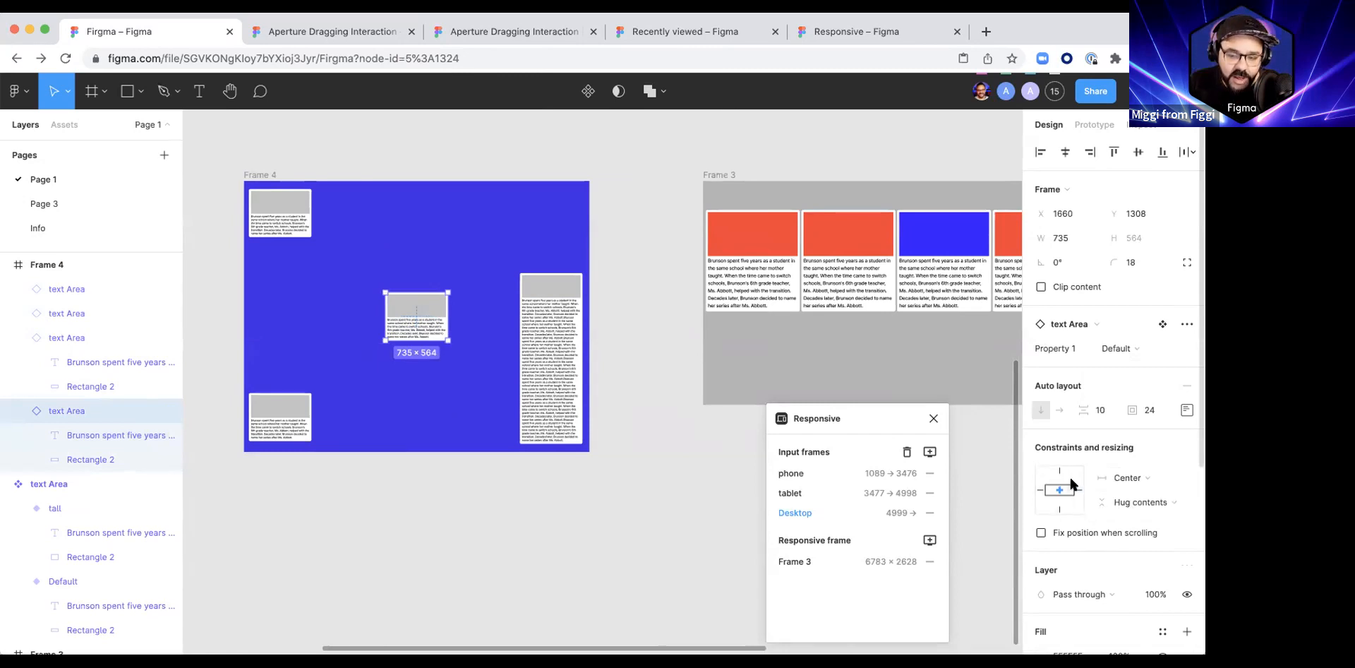
click(665, 514)
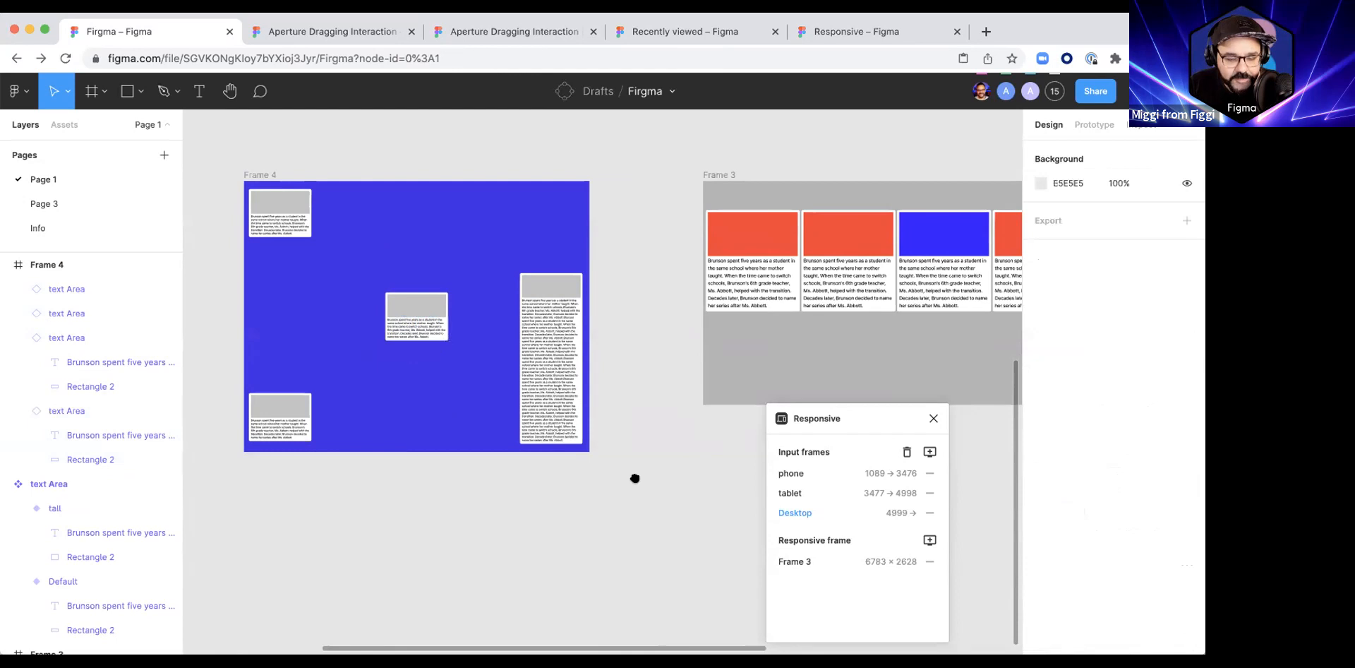
Step: Close the Responsive plugin
scroll(635, 479, down, 10)
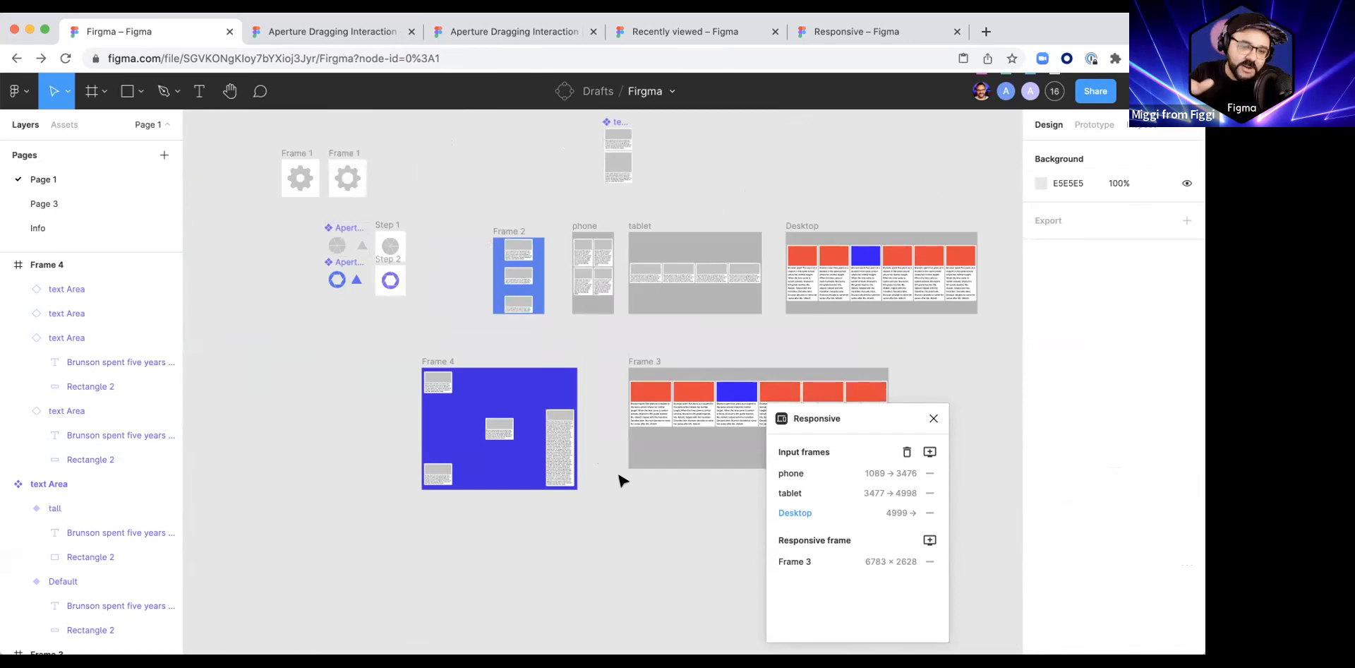
drag(620, 479, 551, 468)
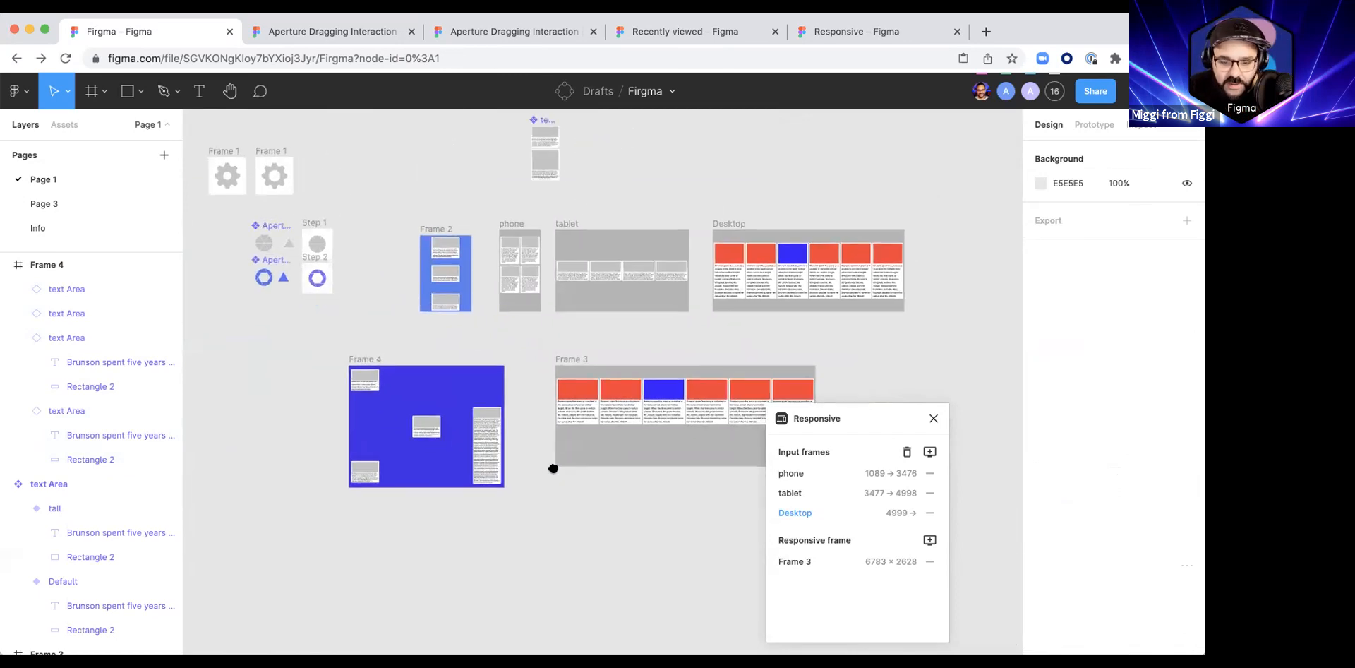
click(933, 418)
Step: Write the cursor chat message "Questions?!?!?!?!?!?!" on the canvas
drag(728, 483, 782, 461)
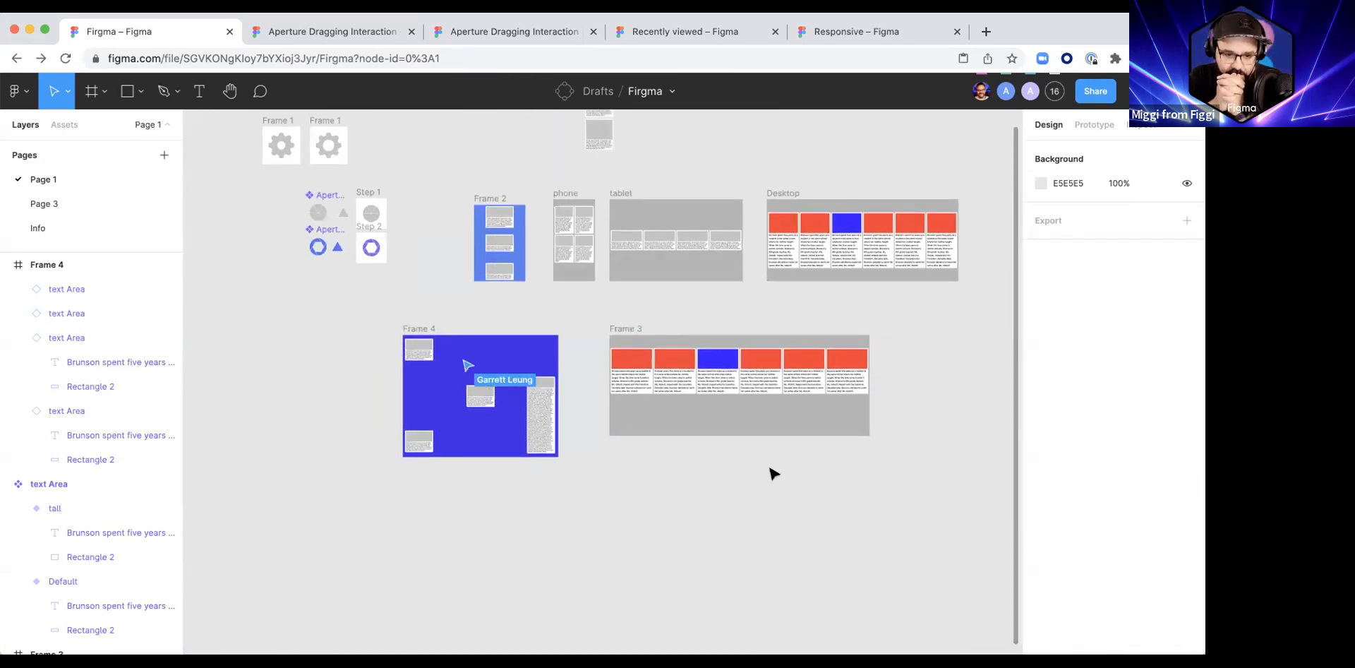
scroll(772, 474, left, 3)
scroll(772, 475, up, 1)
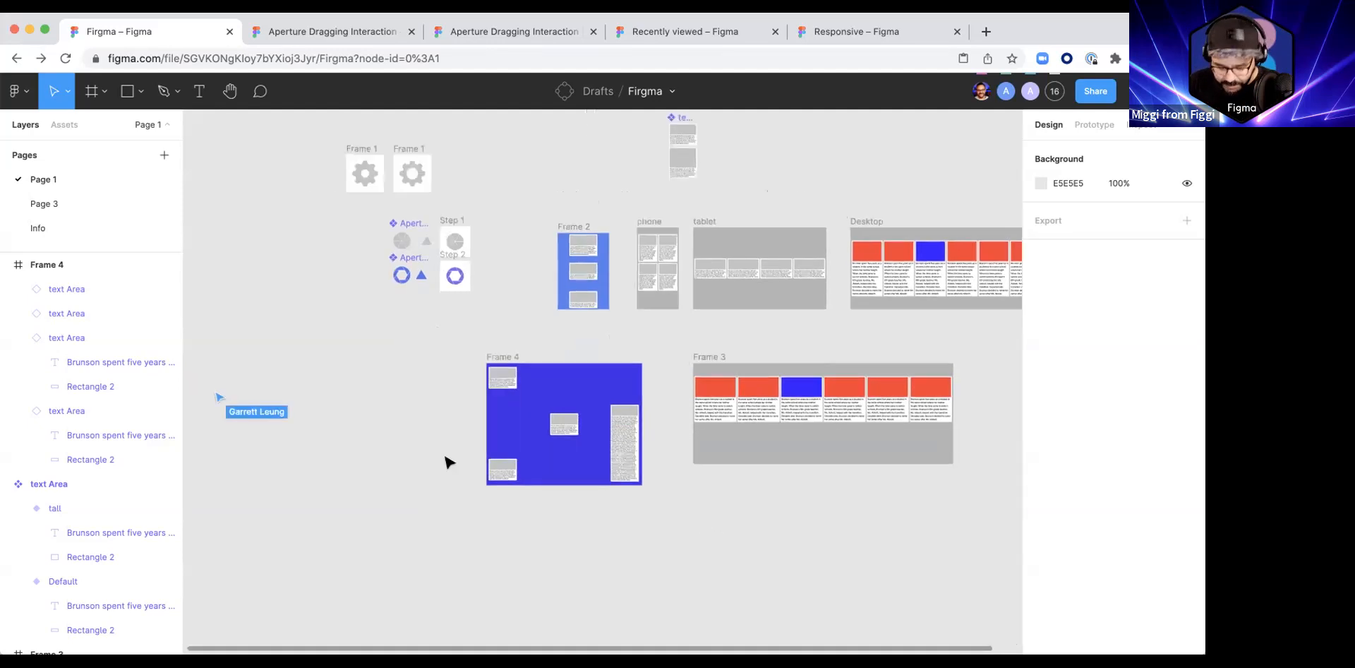
key(slash)
text(Questions?!?!?!?!?!?!)
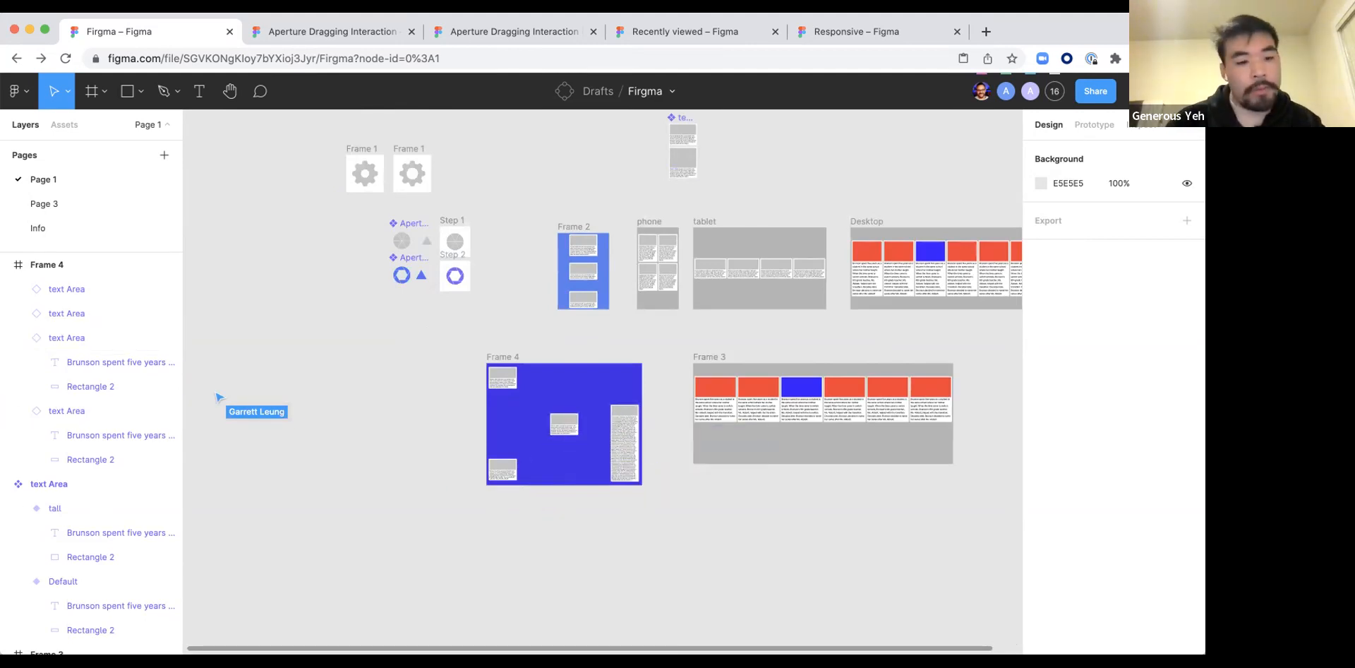
Step: Draw a new frame of about 5480 × 3039 on the empty canvas below Frame 4
scroll(602, 557, down, 5)
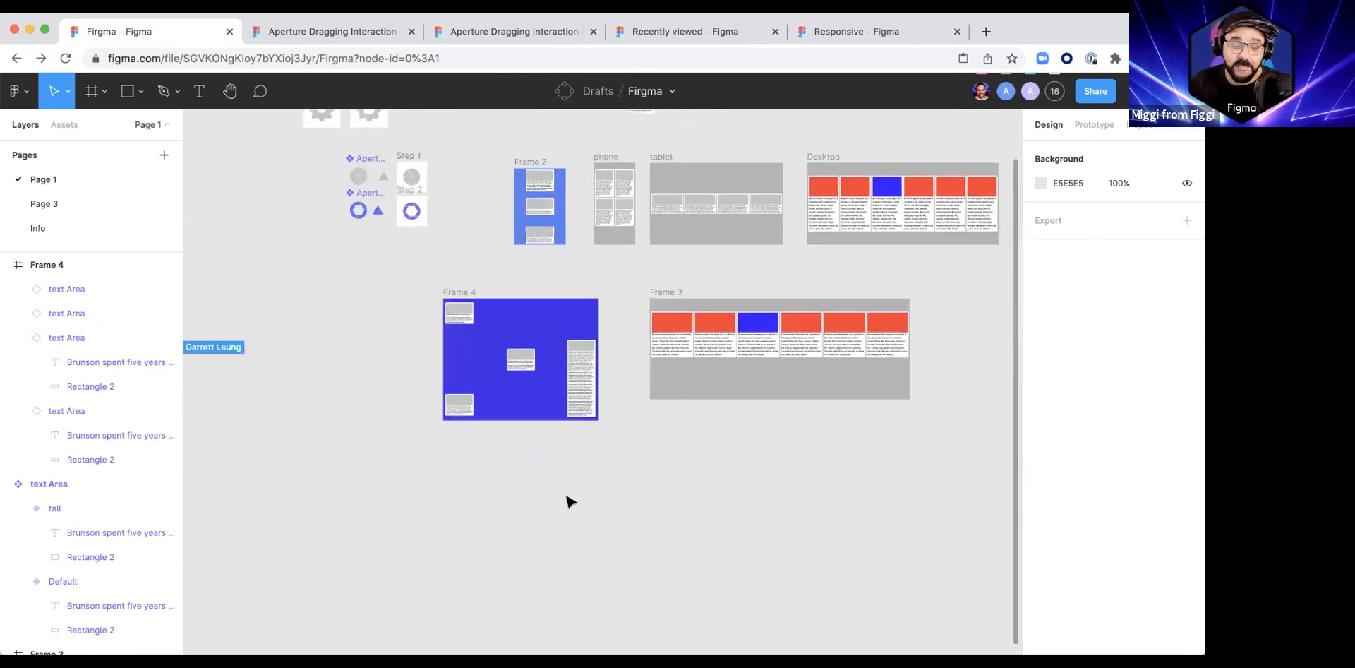
scroll(502, 511, up, 5)
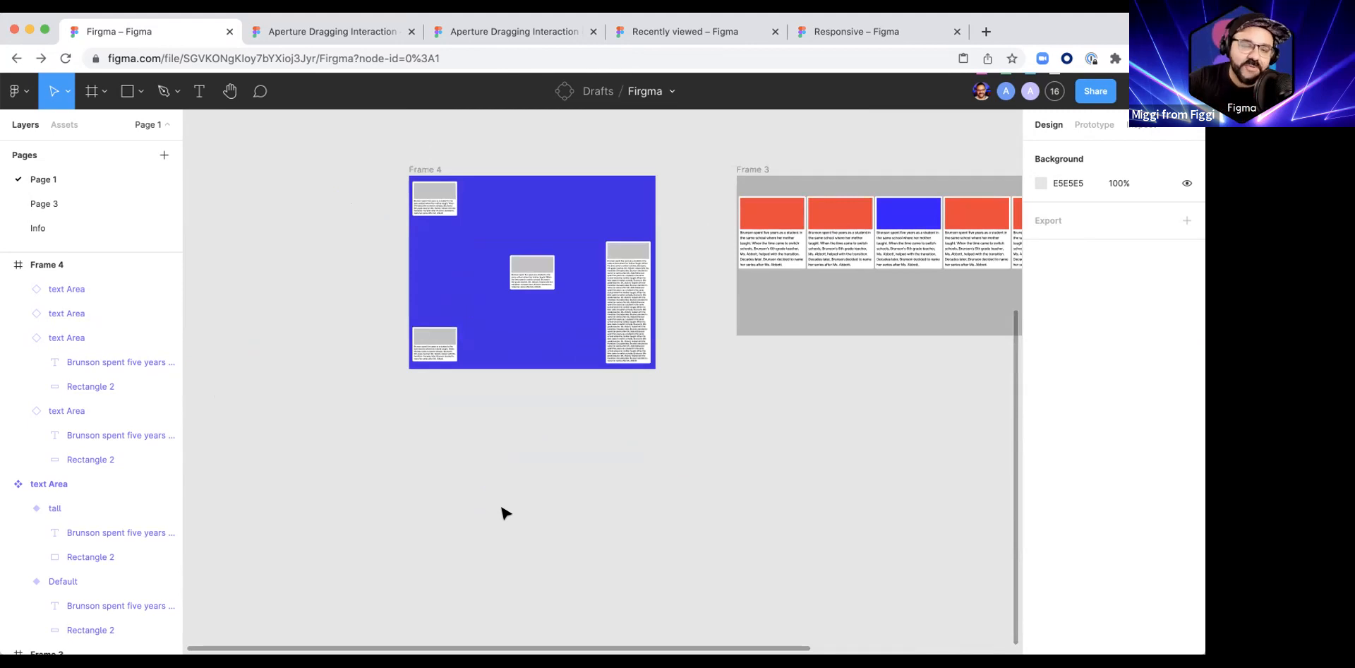
scroll(502, 511, down, 5)
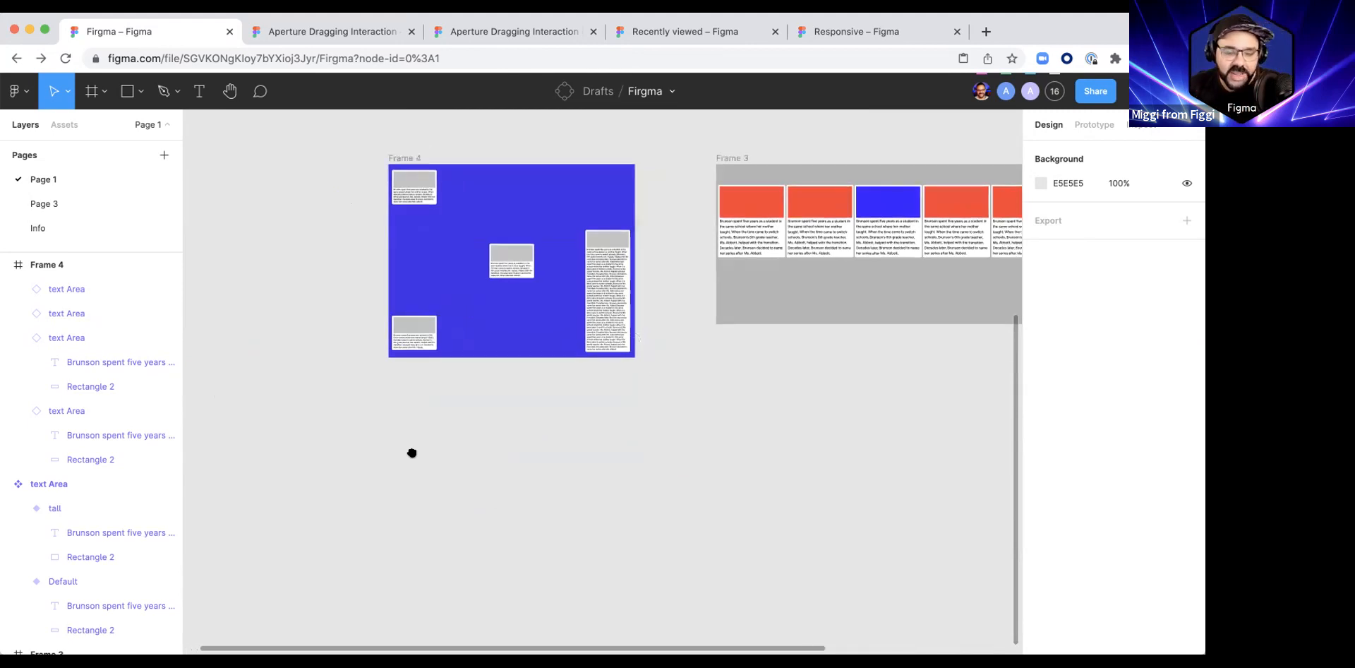
key(f)
drag(414, 398, 789, 609)
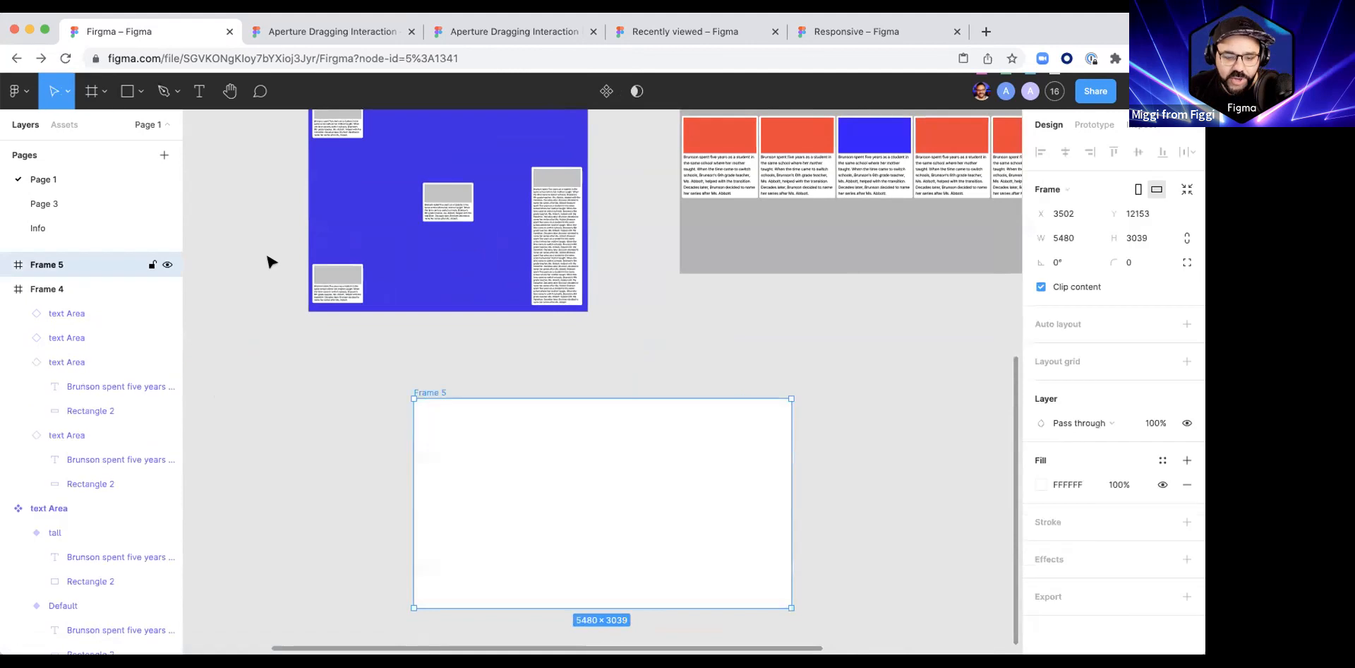
Step: Try adding a 24 px layout grid to Frame 5, and undo it
click(451, 203)
click(511, 439)
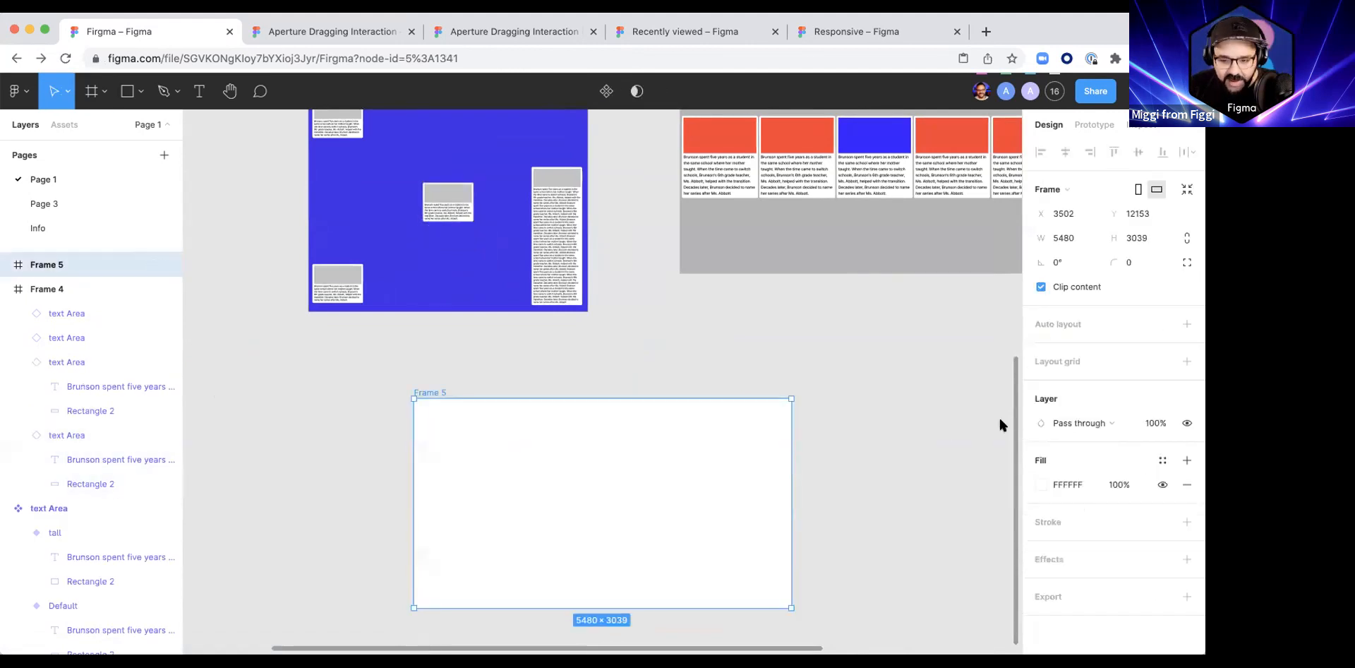
click(1184, 360)
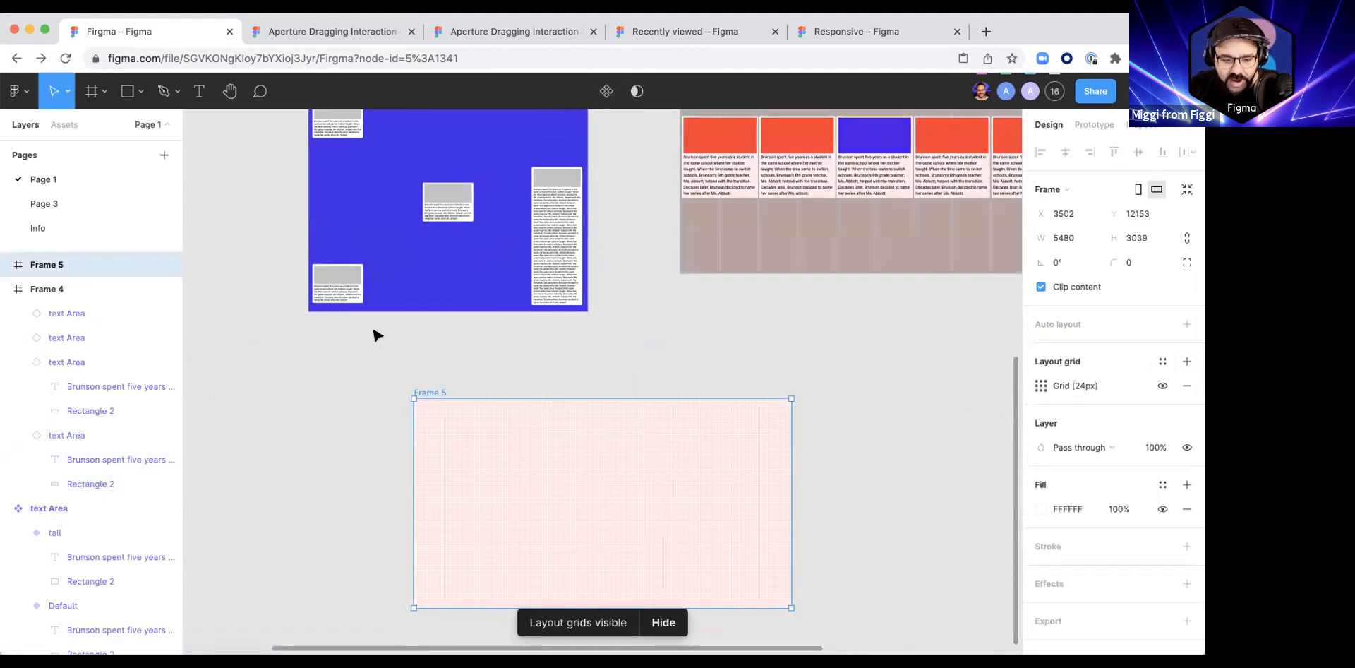
key(super+z)
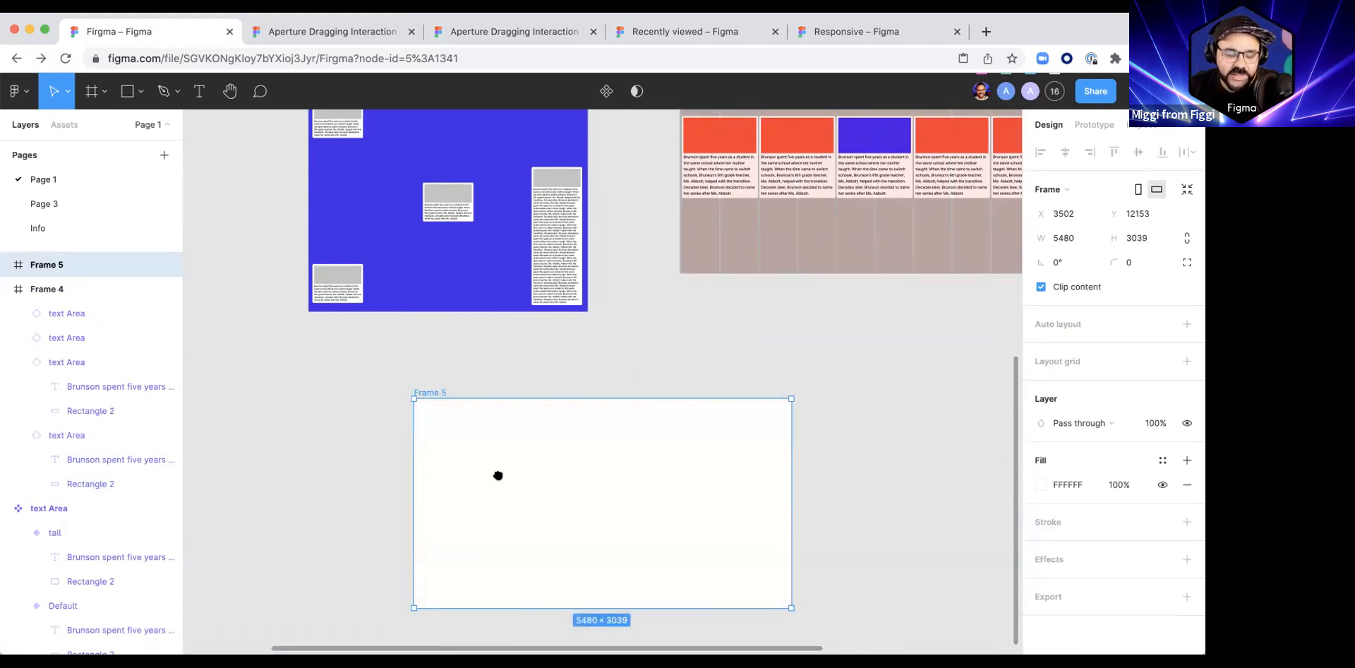
Step: Draw another frame of about 2850 × 1960 beside Frame 5 and add a 24 px layout grid to it
scroll(499, 474, left, 5)
scroll(511, 439, up, 2)
drag(300, 352, 539, 516)
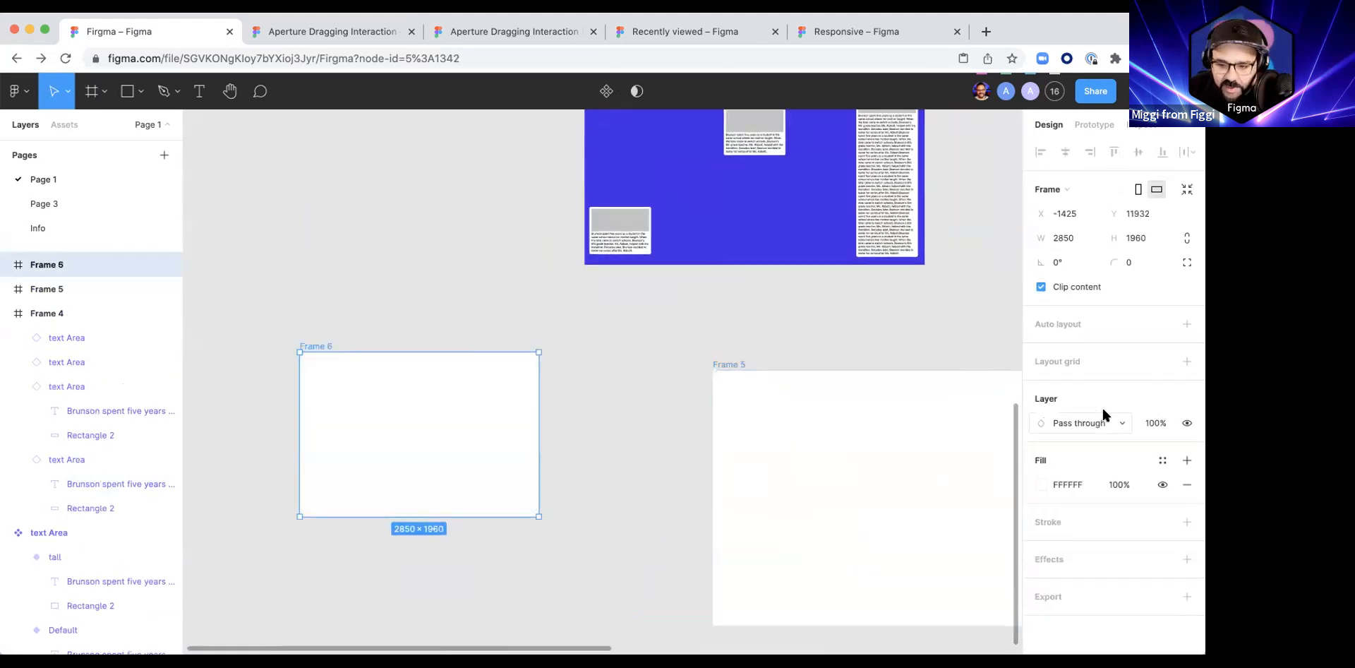
click(1187, 361)
click(664, 430)
click(371, 407)
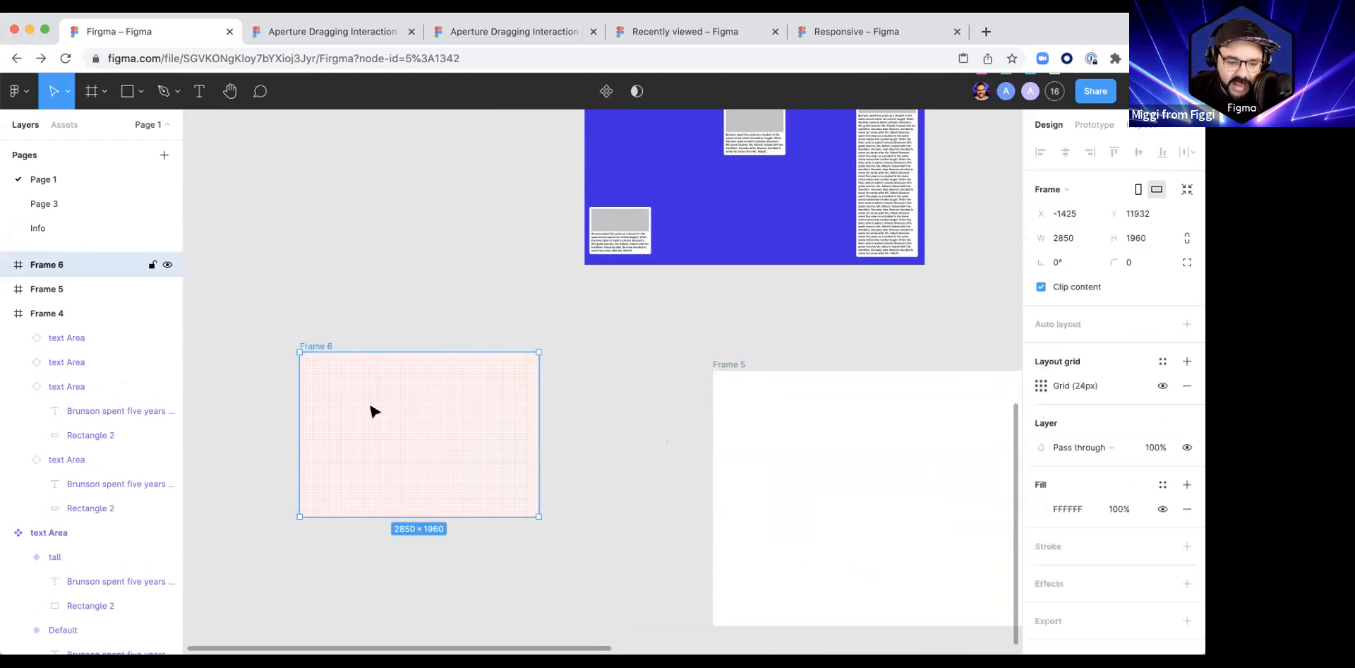
Step: Try adding auto layout to the empty Frame 6, and undo it
scroll(373, 408, up, 3)
key(shift+a)
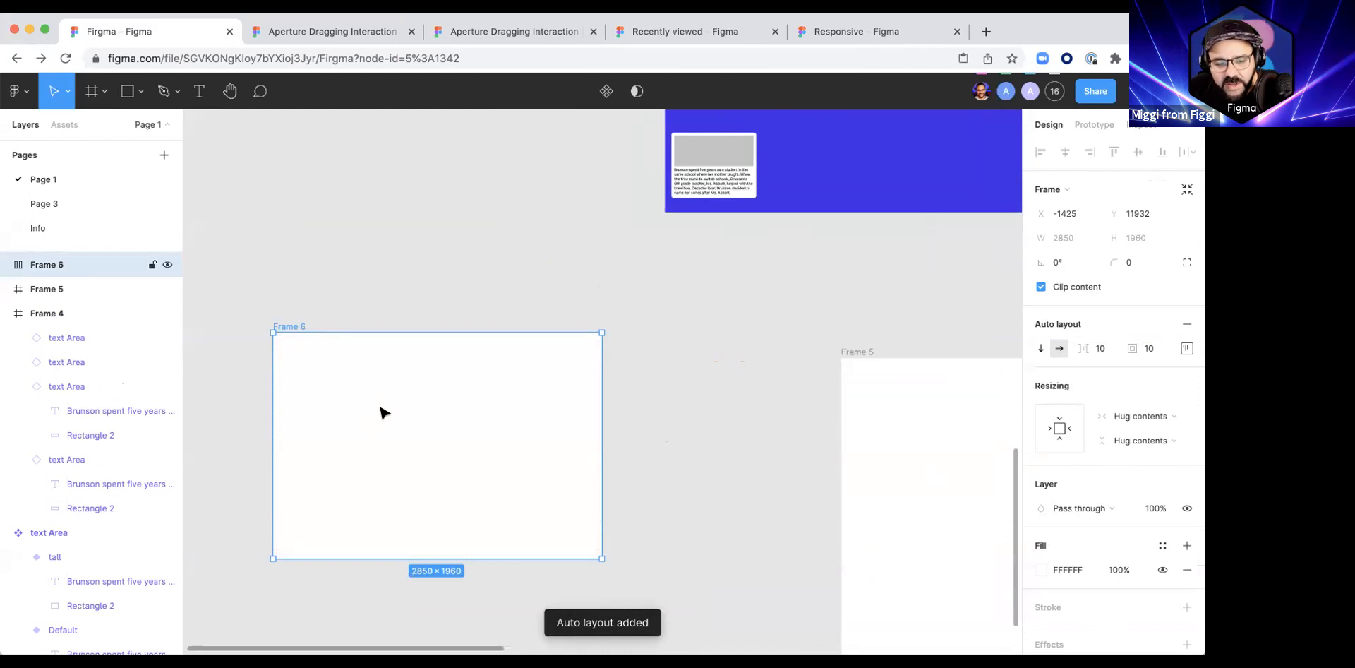
key(ctrl+z)
Step: Draw a rectangle of about 1056 × 624 in Frame 6 and place a copy 96 px below it
key(r)
drag(309, 348, 432, 422)
drag(379, 390, 392, 475)
shift+click(341, 402)
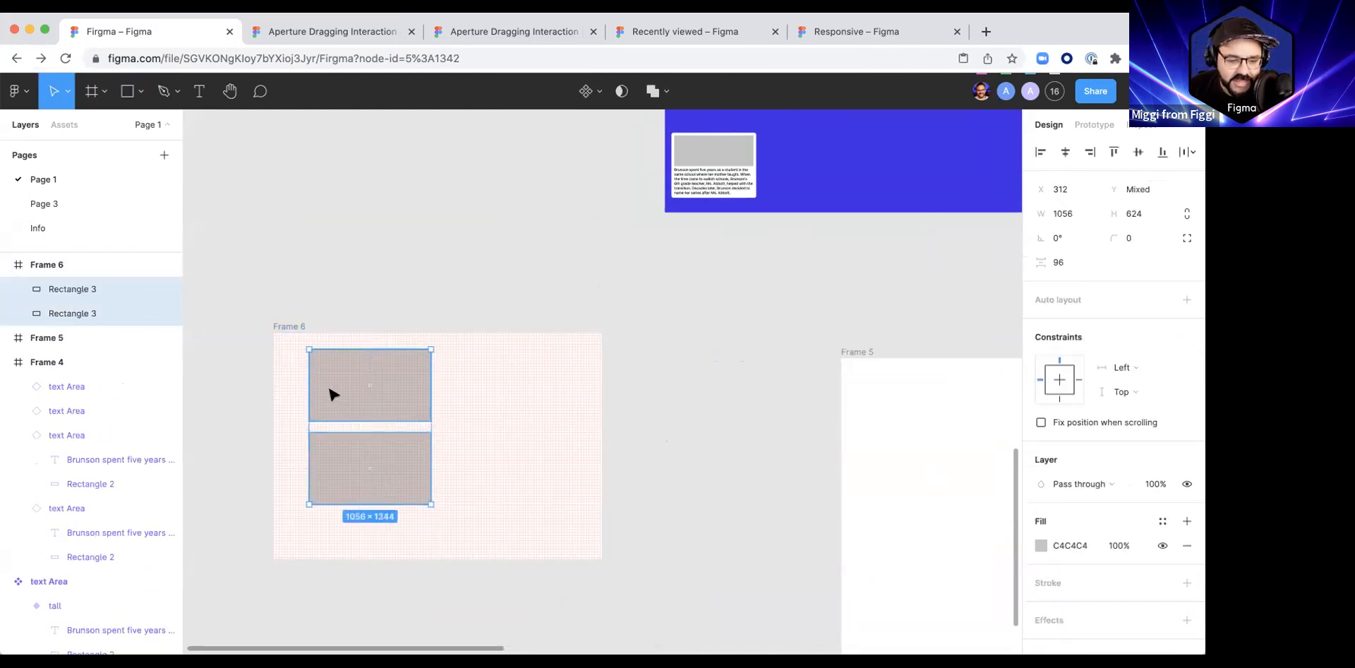
Step: Try auto layout on Frame 6 with its two rectangles, and undo it to restore the layout grid
click(284, 328)
key(shift+a)
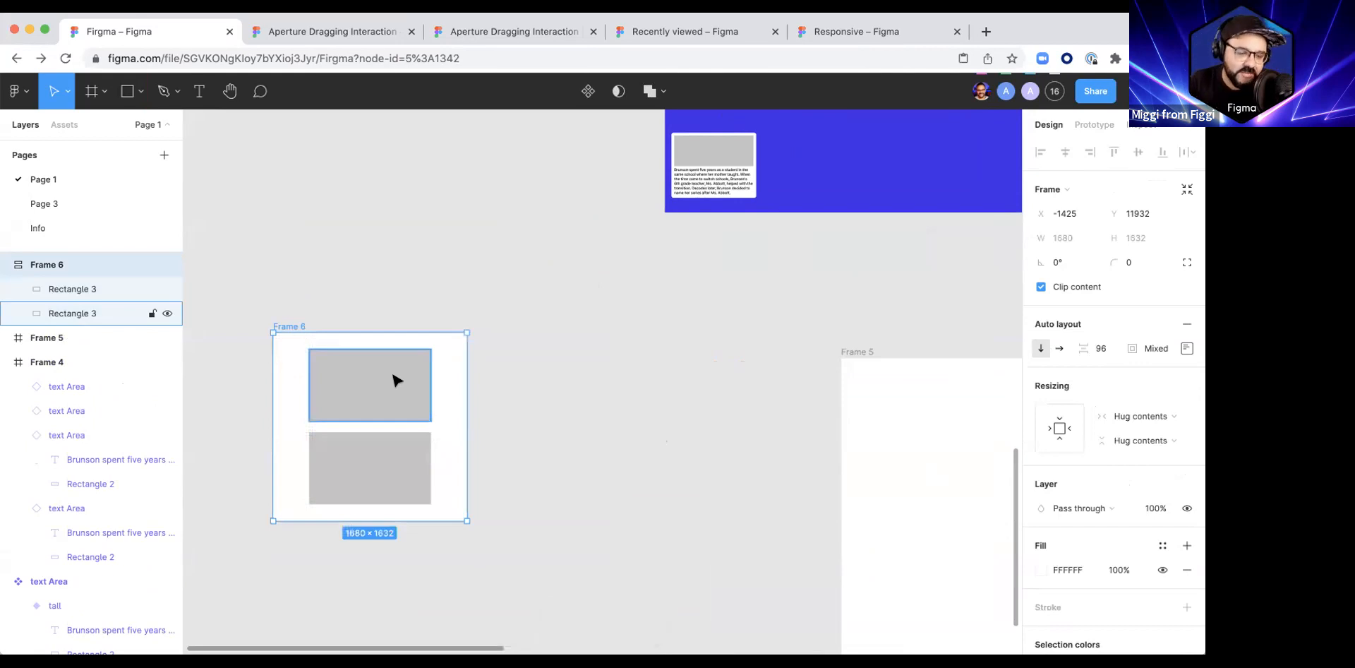
key(super+z)
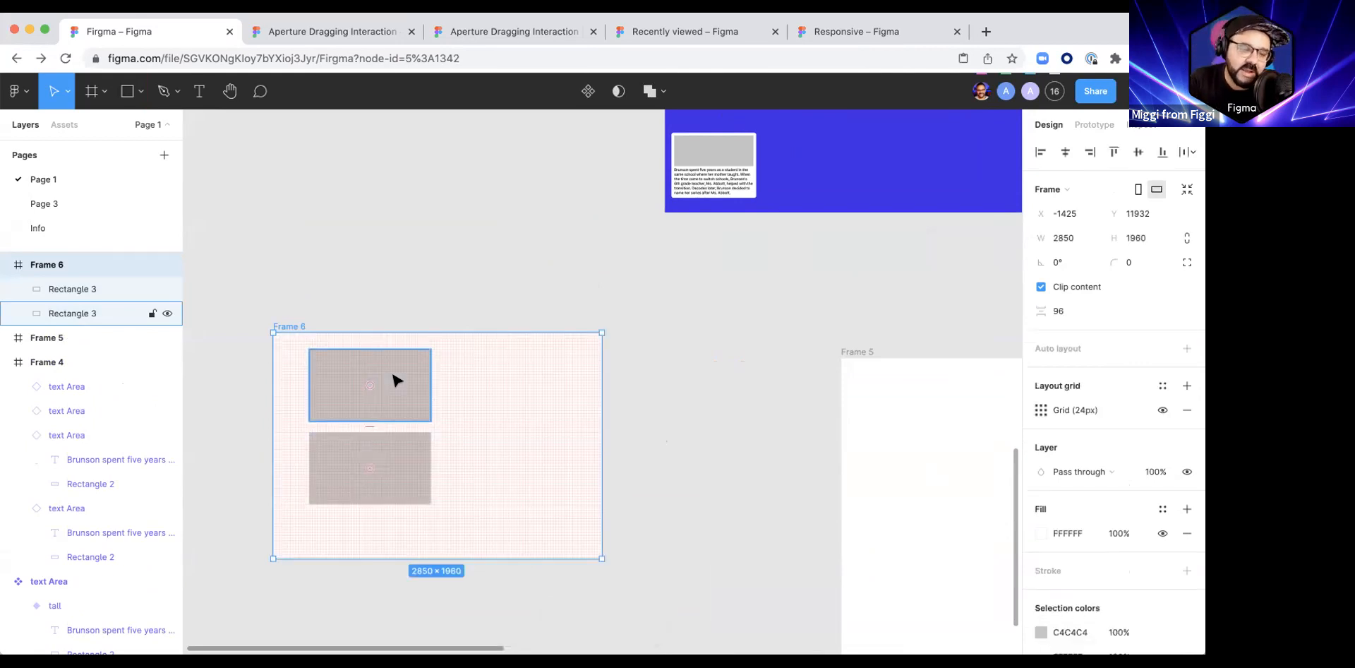
Step: Delete Frame 6 together with its two rectangles
key(Return)
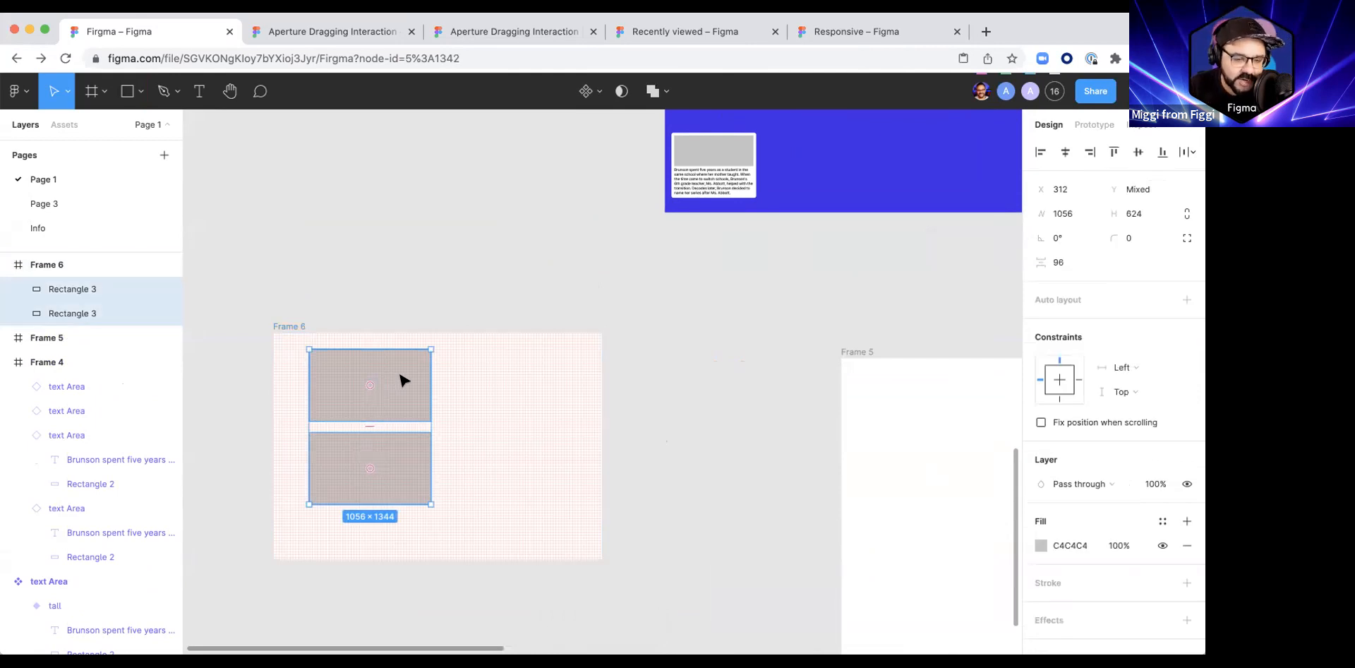
click(298, 328)
key(Delete)
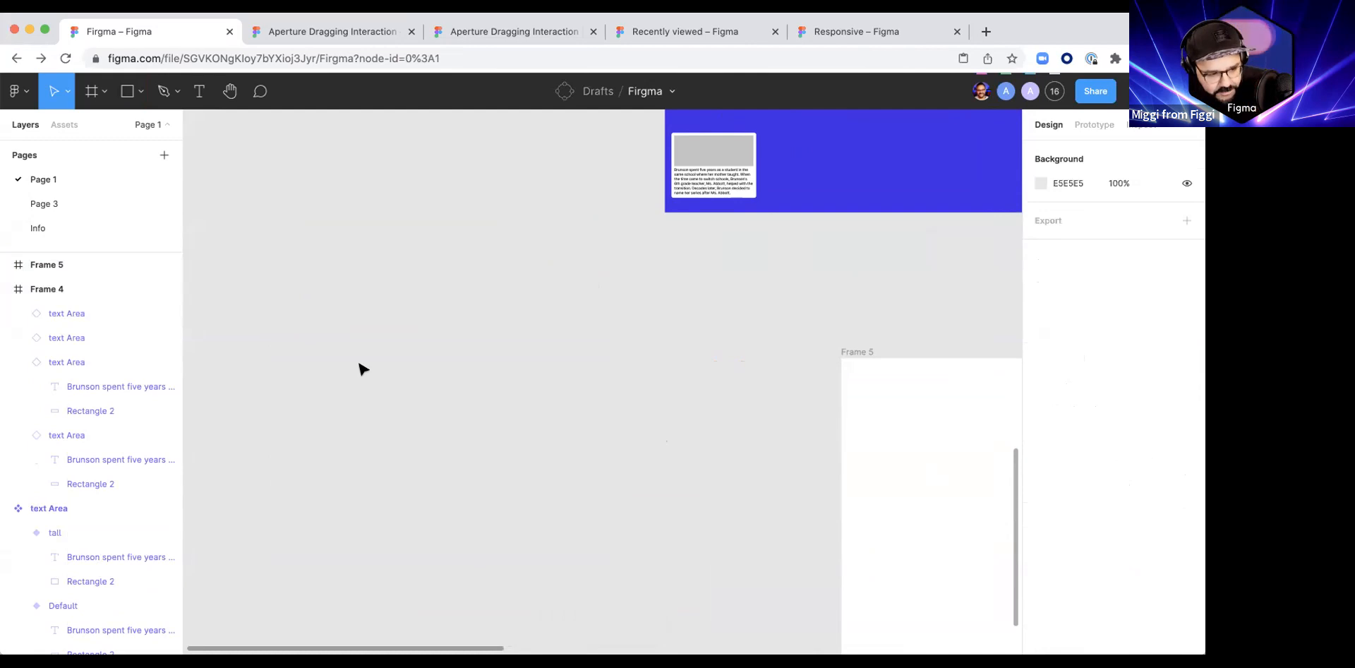
Step: Move Frame 5 to X 1971, Y 11720, directly beneath Frame 4 and aligned with its left edge
scroll(542, 457, right, 6)
scroll(541, 457, down, 2)
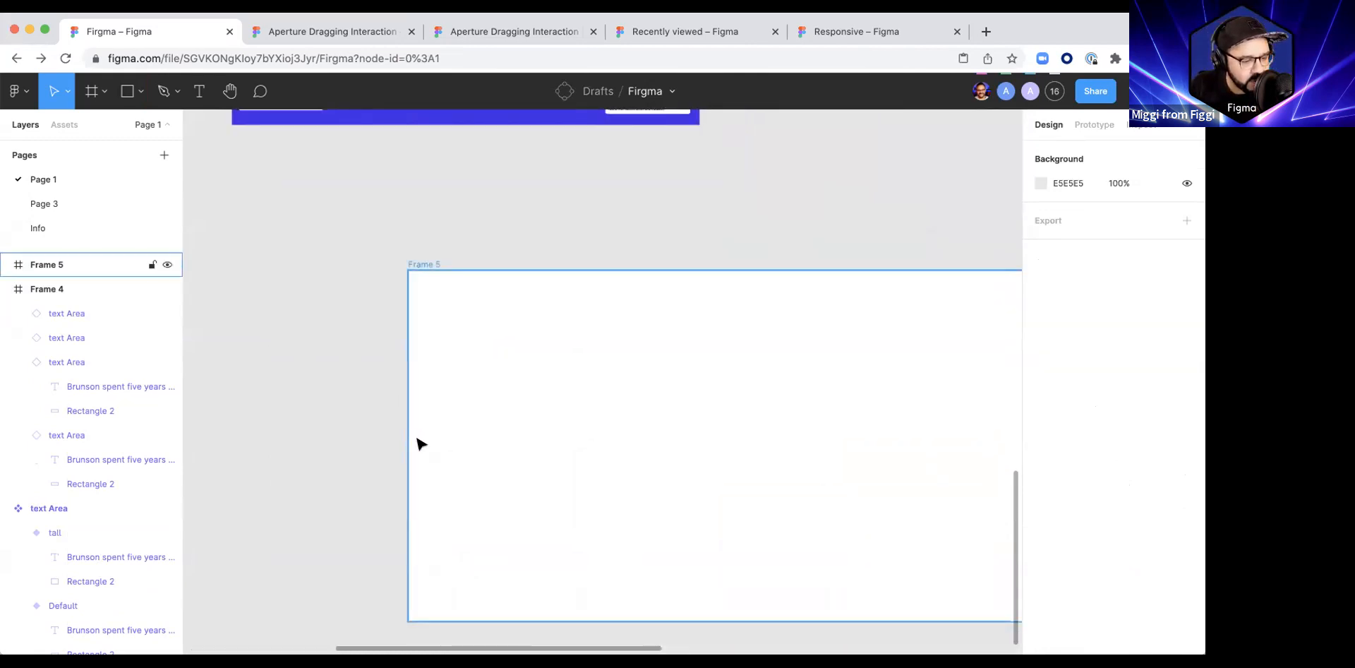
scroll(418, 444, down, 4)
drag(393, 382, 532, 385)
click(508, 377)
drag(617, 383, 498, 350)
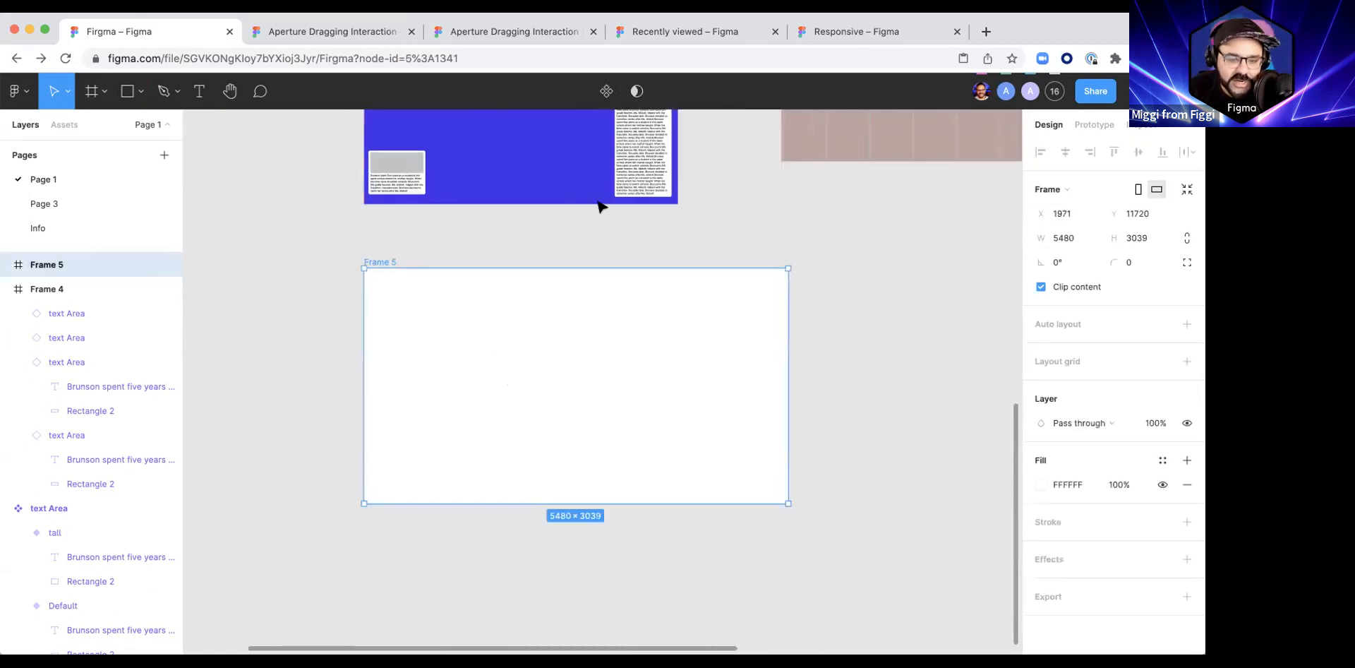
Step: Place a copy of Frame 4's lower-left card in Frame 5's upper-left area, at about X 157, Y 220
scroll(600, 205, up, 2)
click(433, 232)
drag(450, 224, 433, 363)
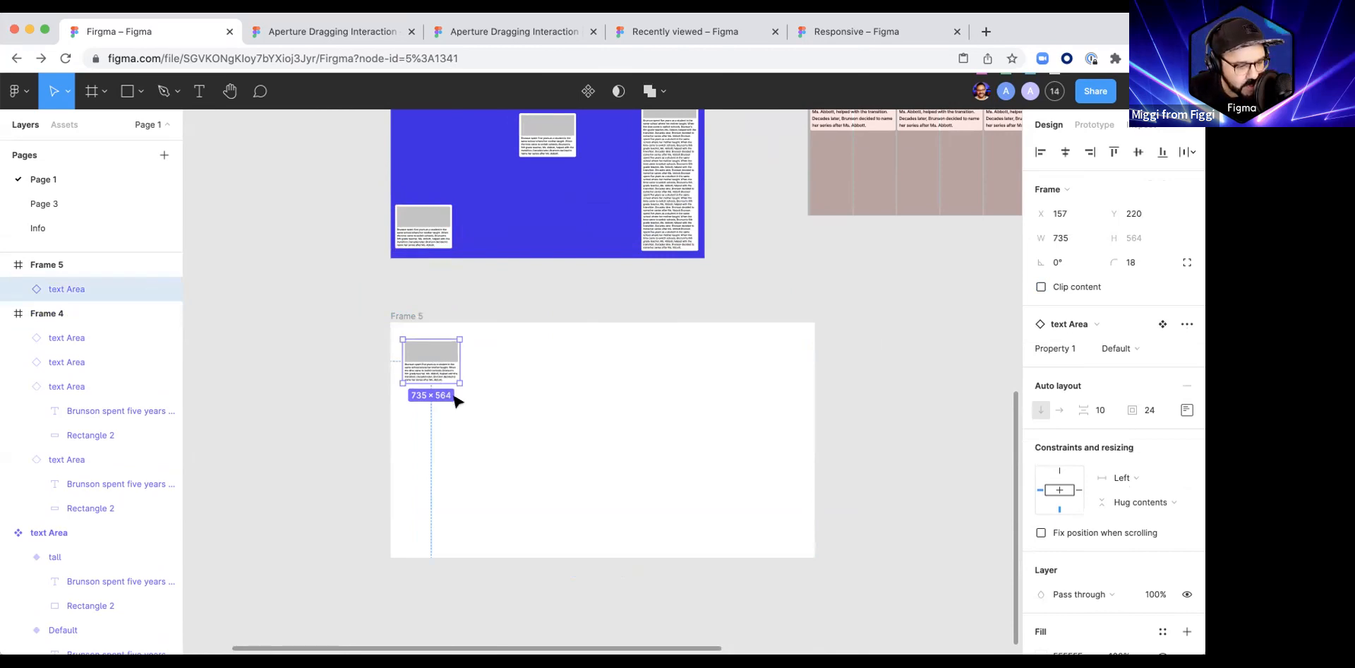
scroll(457, 397, up, 2)
scroll(466, 407, up, 2)
scroll(466, 407, up, 2)
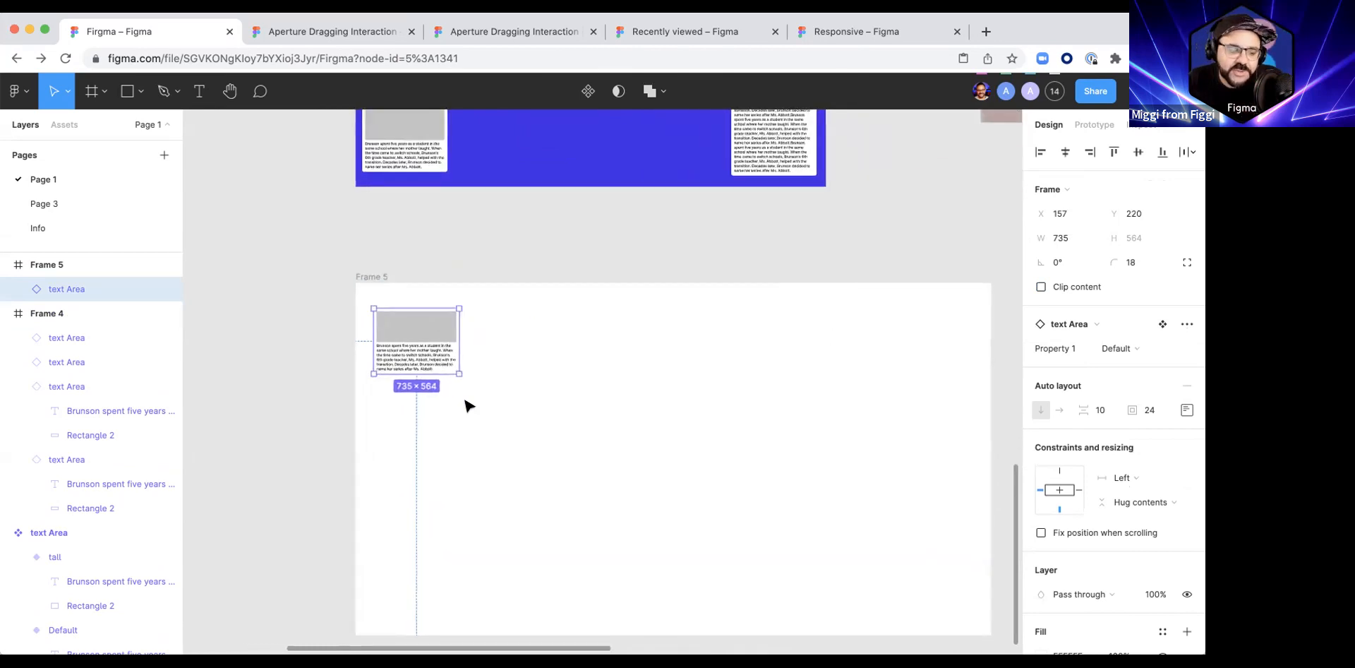
Step: Delete the card copy from Frame 5
scroll(465, 406, down, 3)
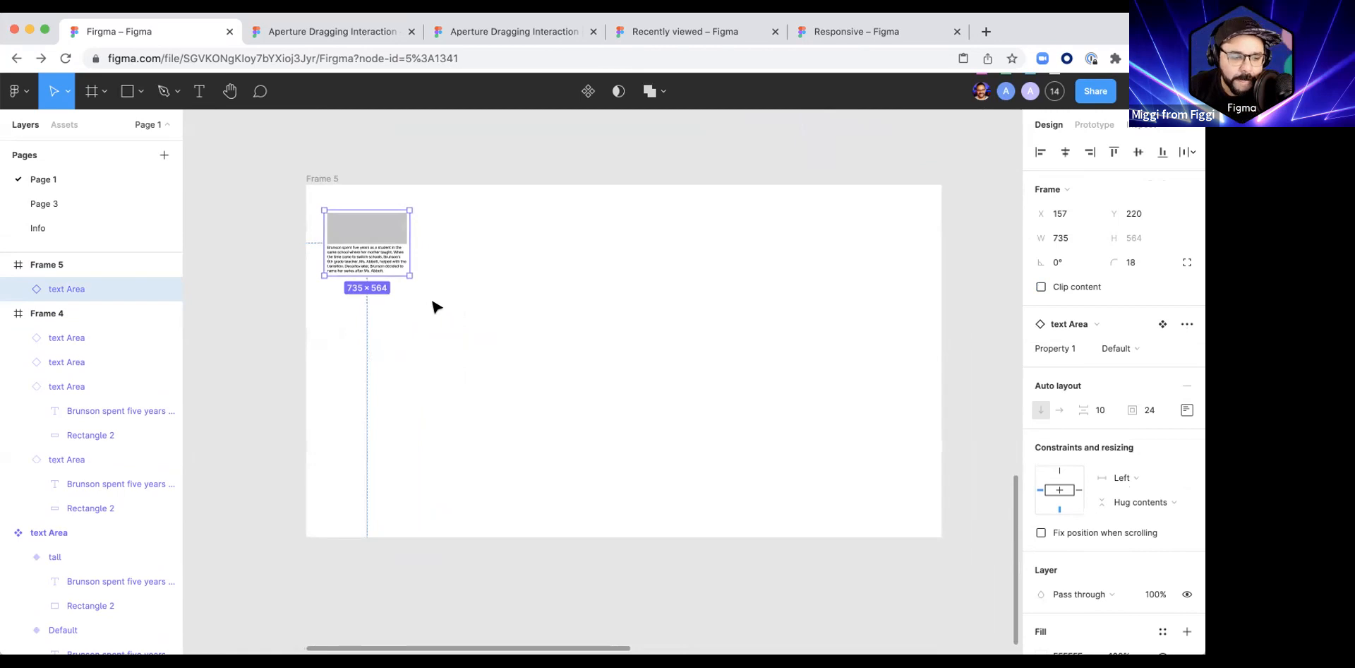
scroll(434, 305, left, 3)
key(BackSpace)
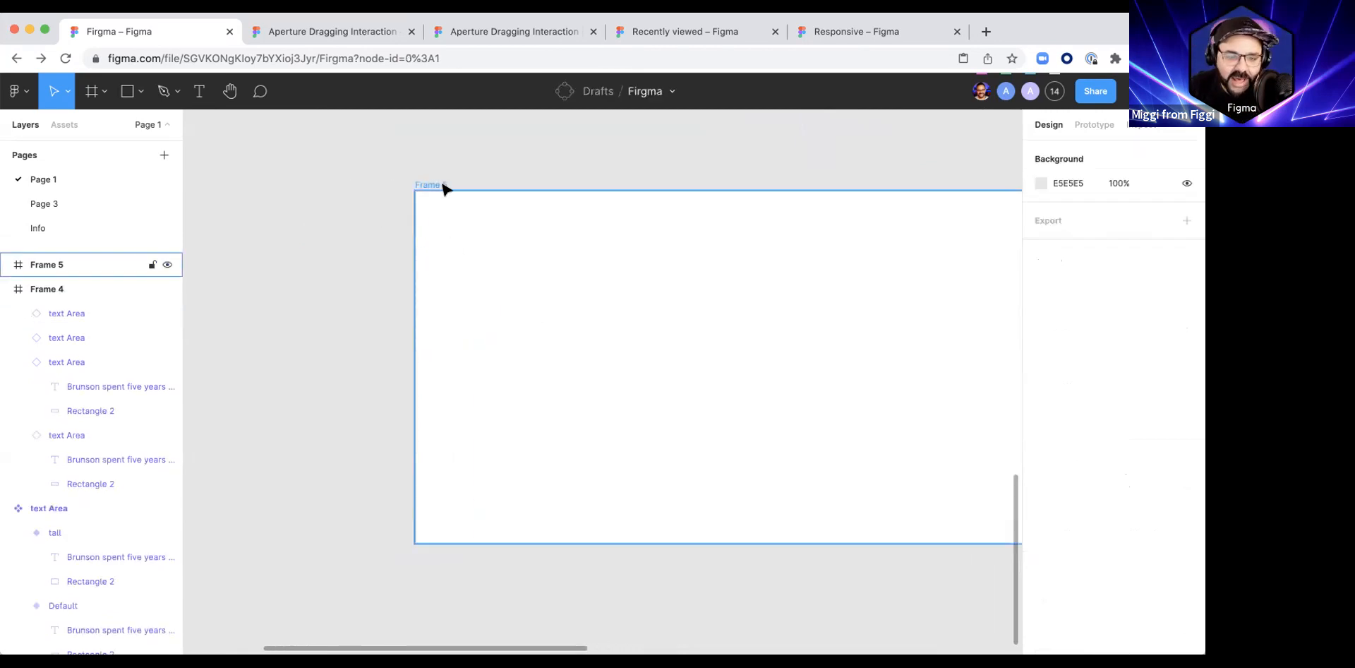
Step: Resize Frame 5 to the 390 × 844 phone frame preset and deselect it
click(444, 188)
scroll(481, 233, down, 5)
drag(643, 267, 604, 291)
scroll(497, 243, up, 5)
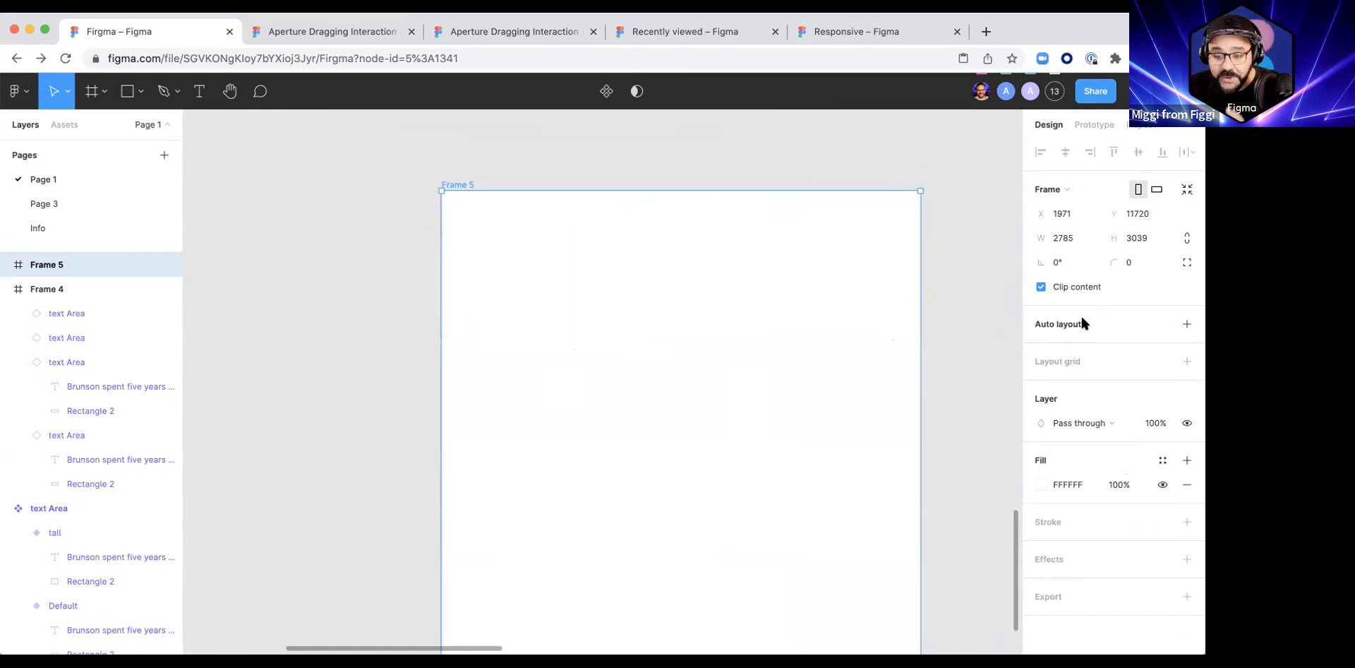
click(1066, 183)
click(1087, 258)
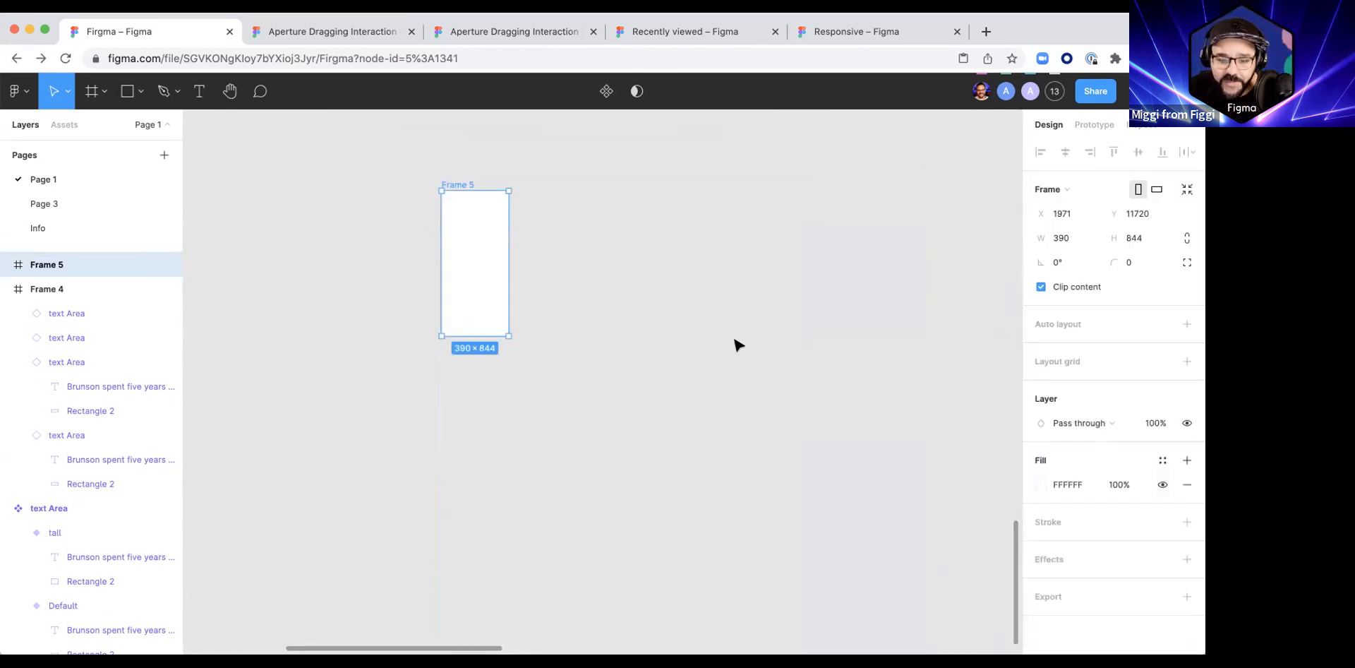
key(Escape)
Step: Add a layout grid to Frame 5 and change its type to rows
scroll(463, 181, up, 5)
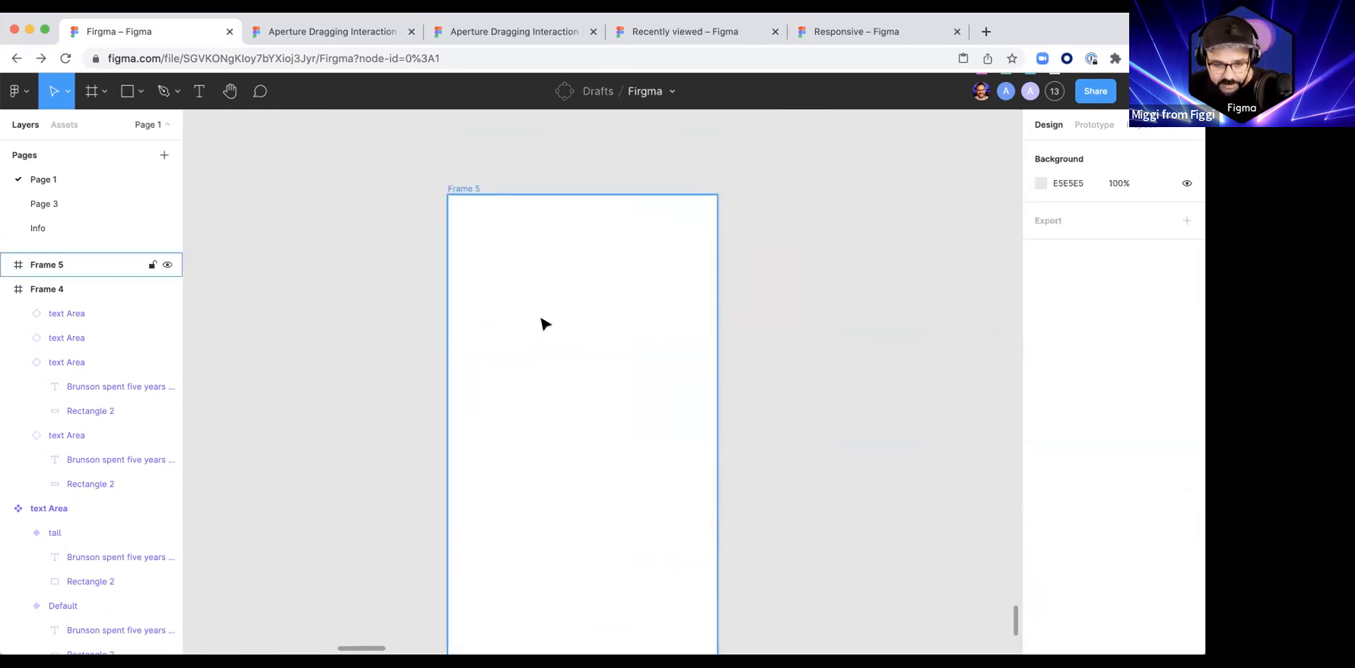
scroll(546, 323, down, 5)
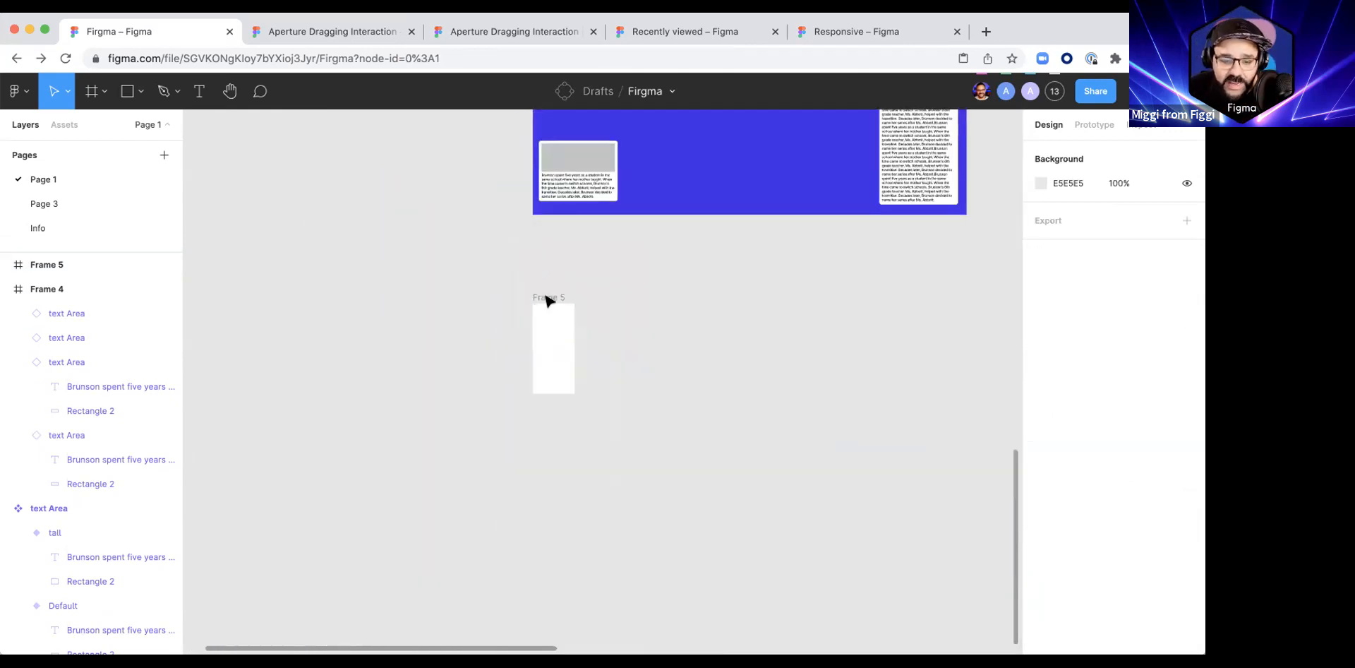
scroll(554, 327, up, 5)
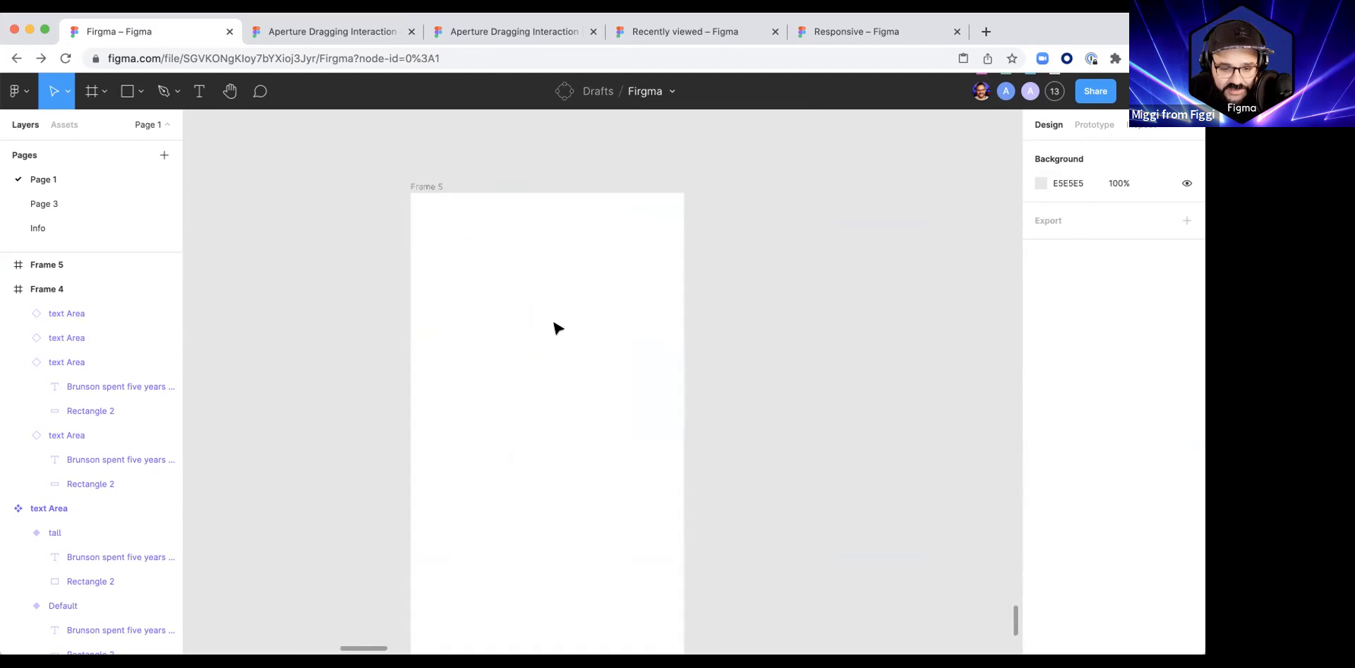
scroll(558, 328, down, 1)
click(484, 223)
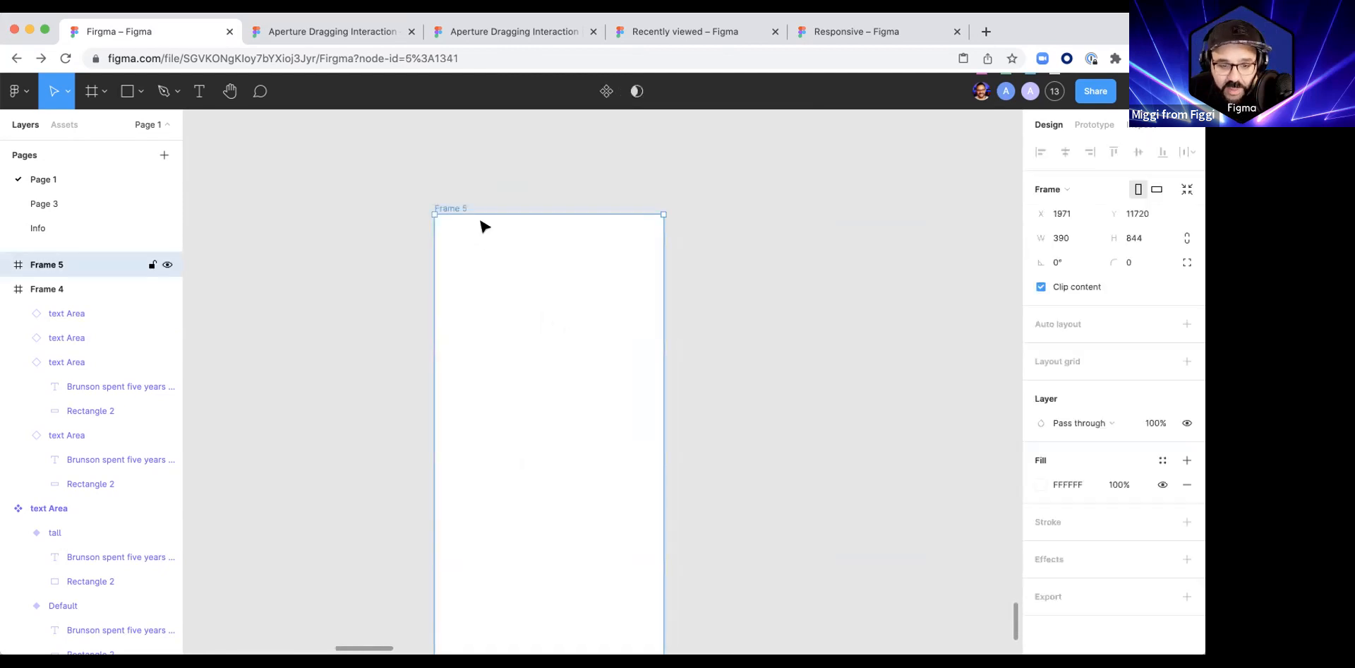
click(1185, 362)
click(1039, 384)
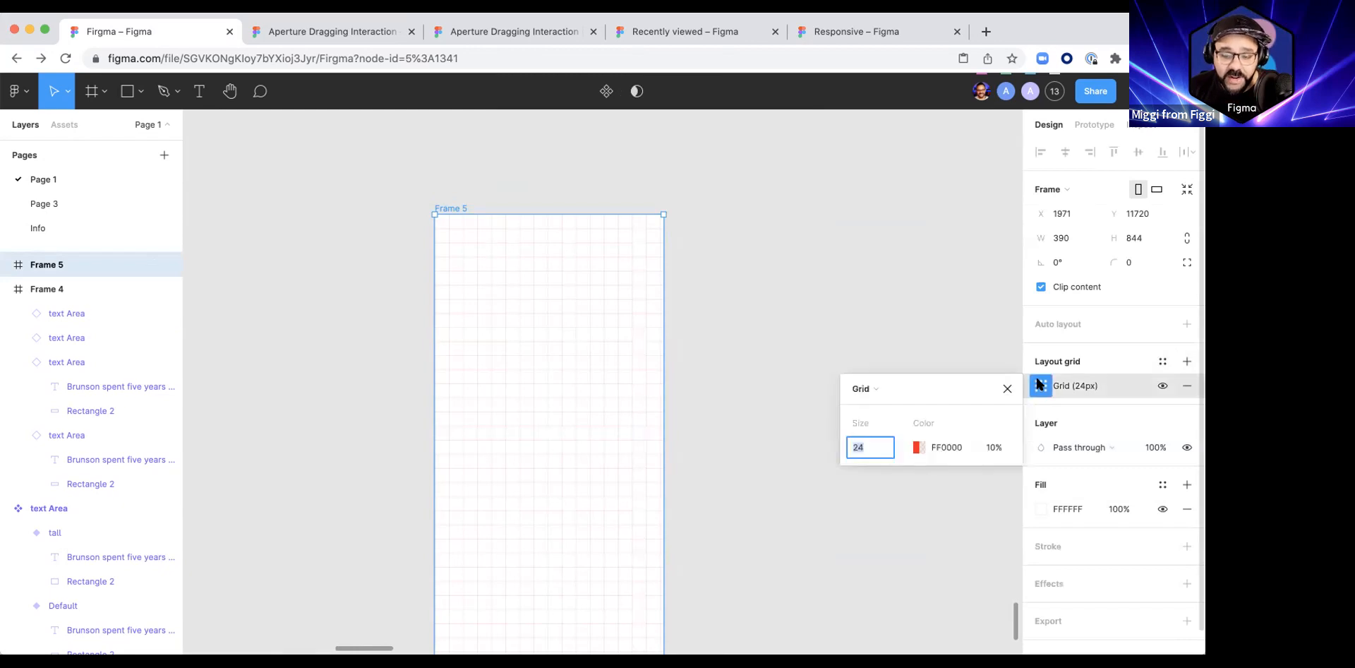
click(878, 390)
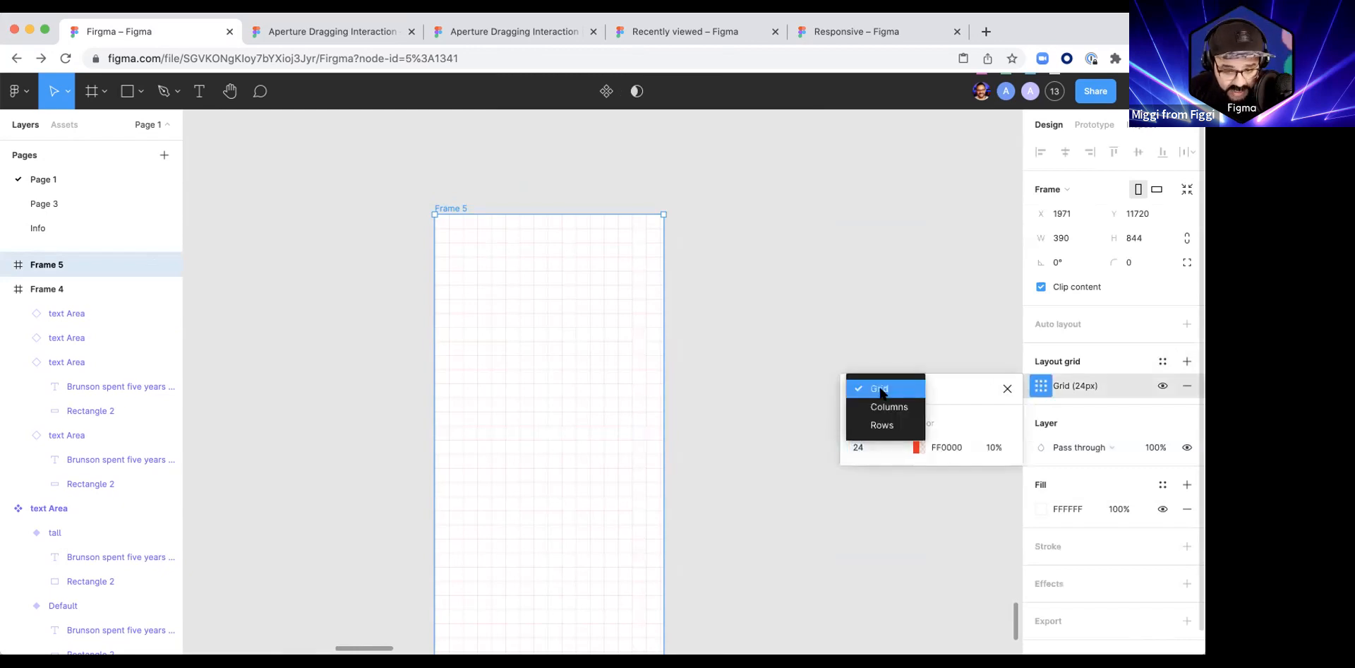
click(881, 425)
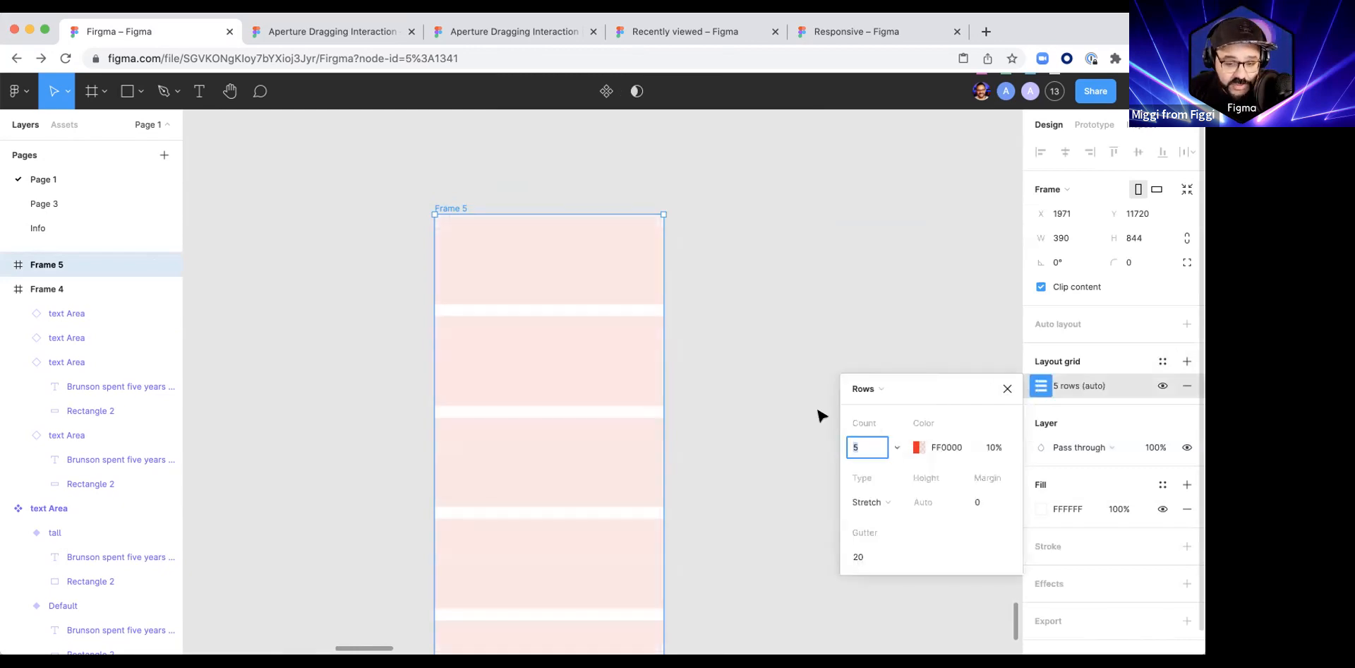
Step: Set Frame 5's row grid to an Auto count, Top type, height 8 and gutter 0
click(896, 447)
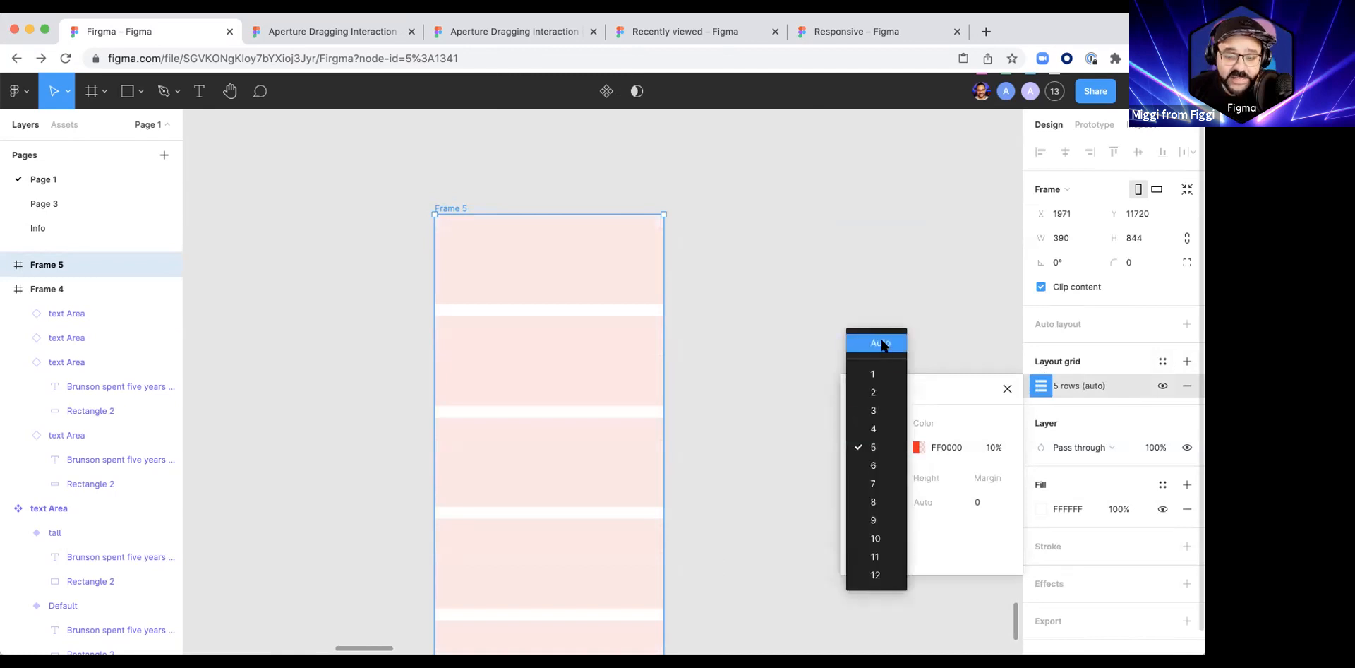
click(876, 343)
click(886, 502)
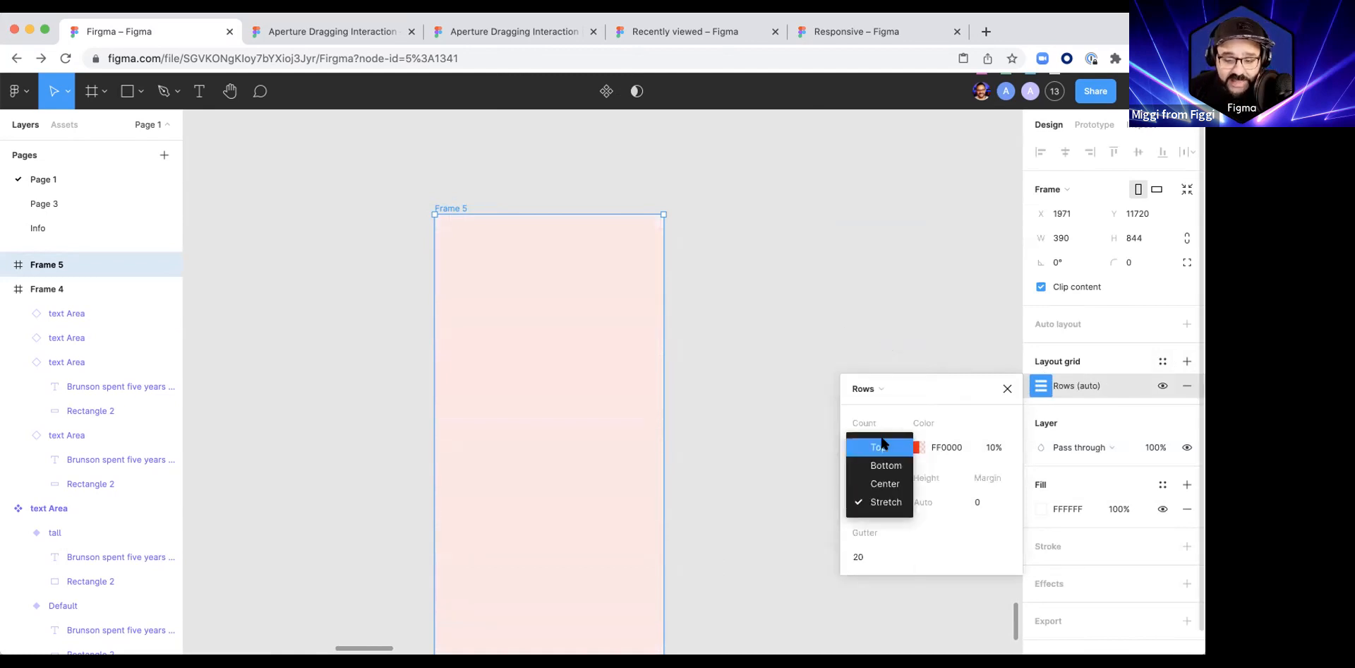
click(879, 441)
click(919, 502)
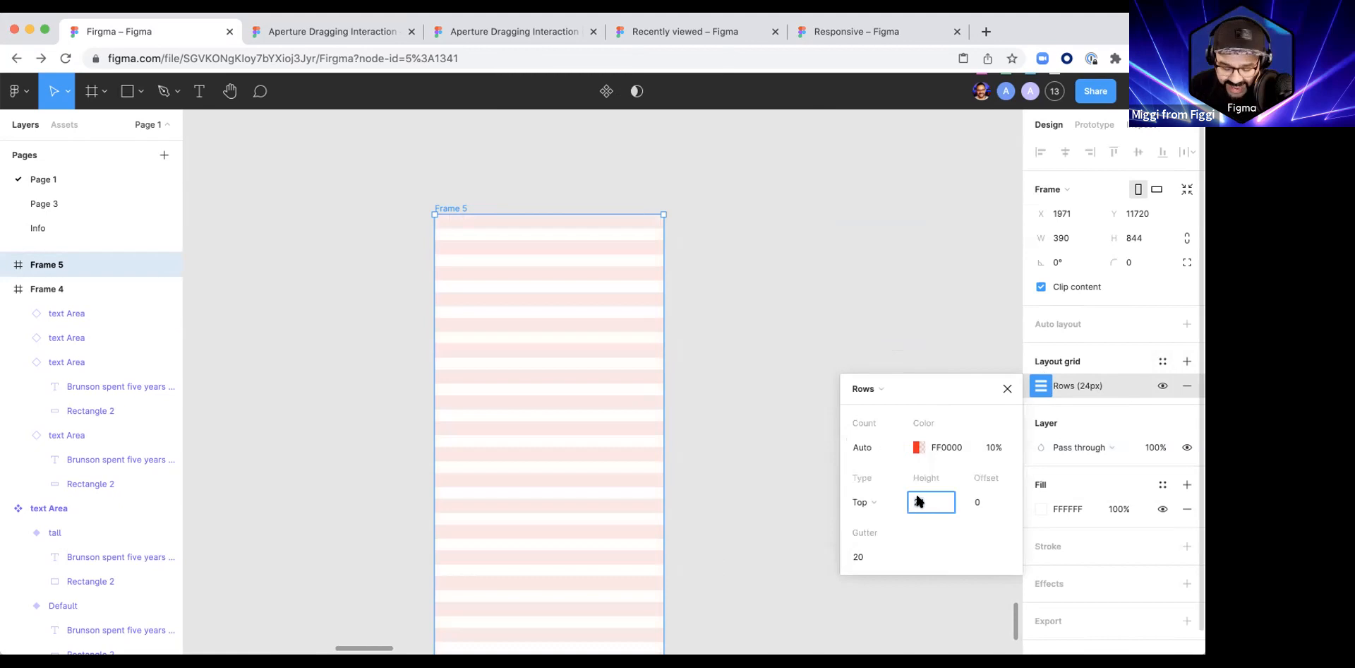
key(Return)
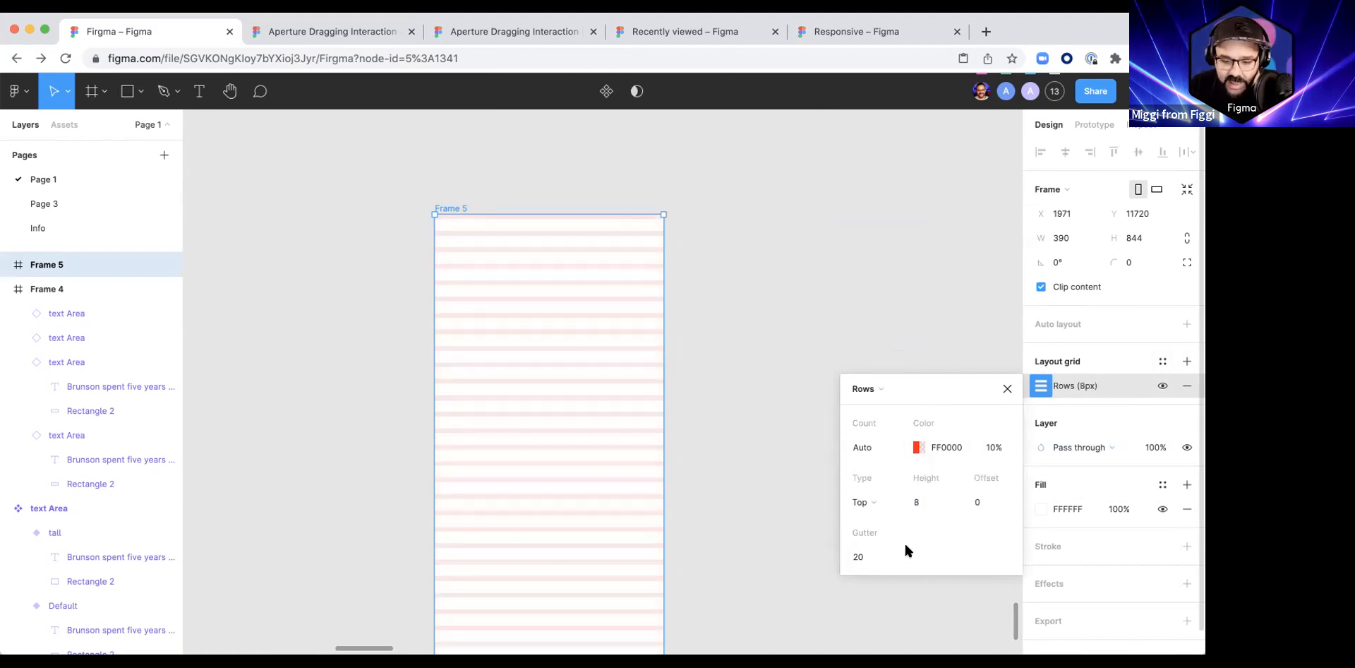
text(8)
key(Return)
click(856, 555)
text(0)
key(Return)
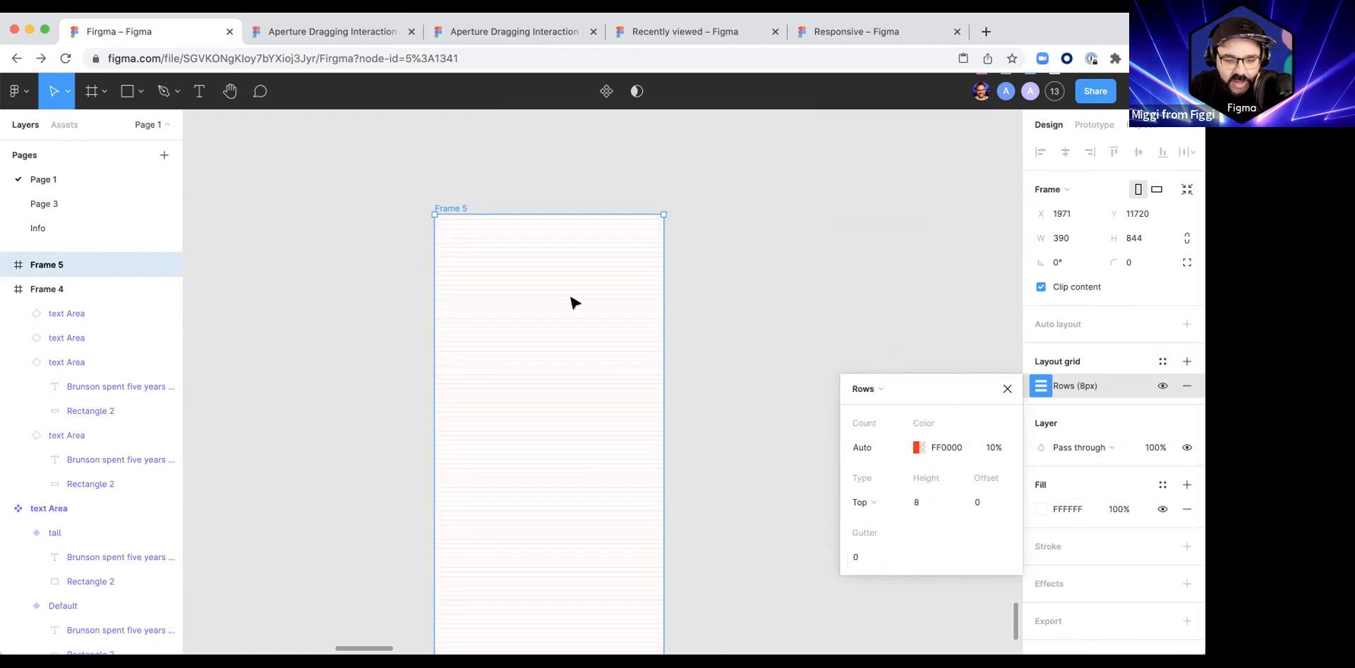
Step: Raise the row grid's colour opacity to 50% and close its settings
click(991, 449)
key(shift+Up)
key(shift+Up)
key(shift+Up)
key(shift+Up)
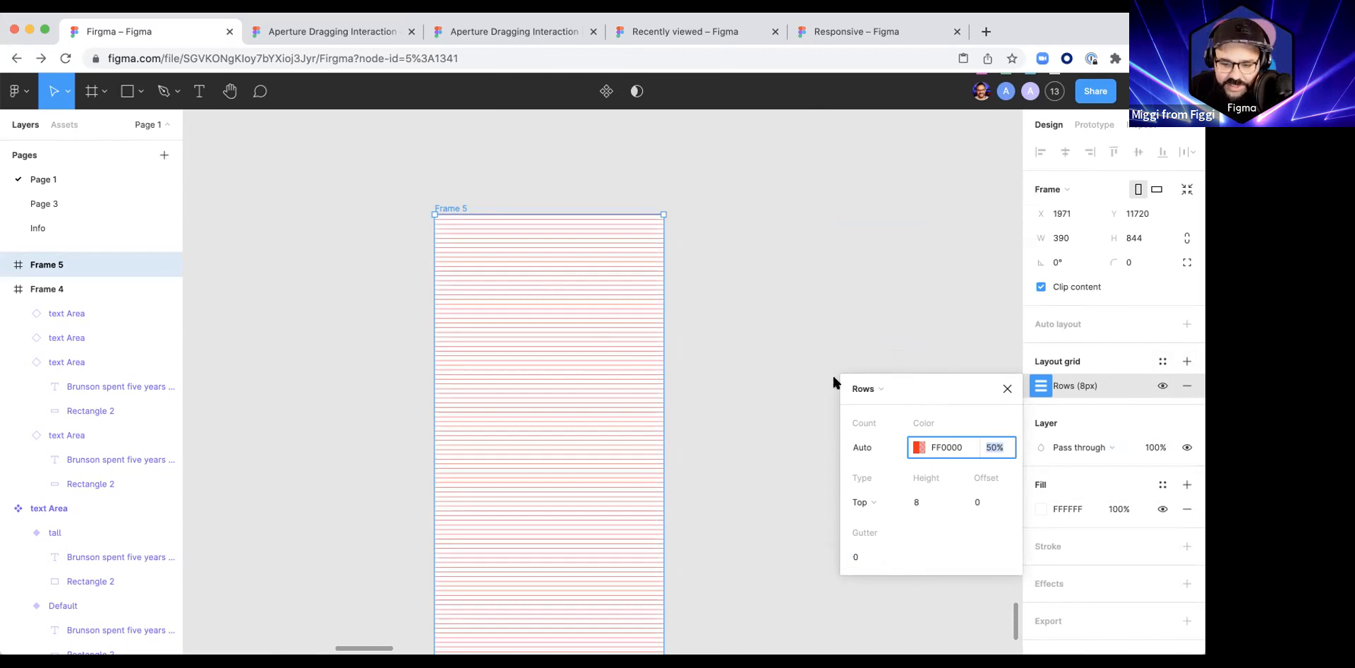
click(1006, 388)
Step: Add a second layout grid to Frame 5 and make it a stretched grid of 4 columns
click(1185, 360)
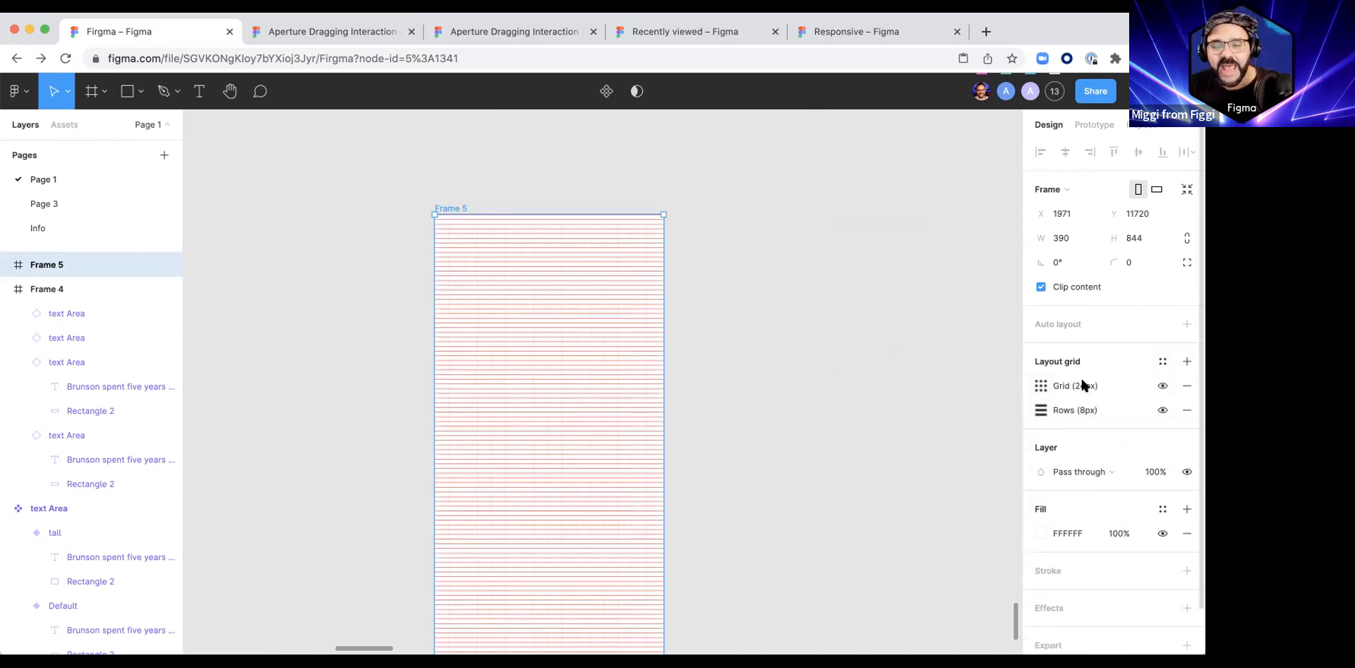
click(1041, 386)
click(864, 388)
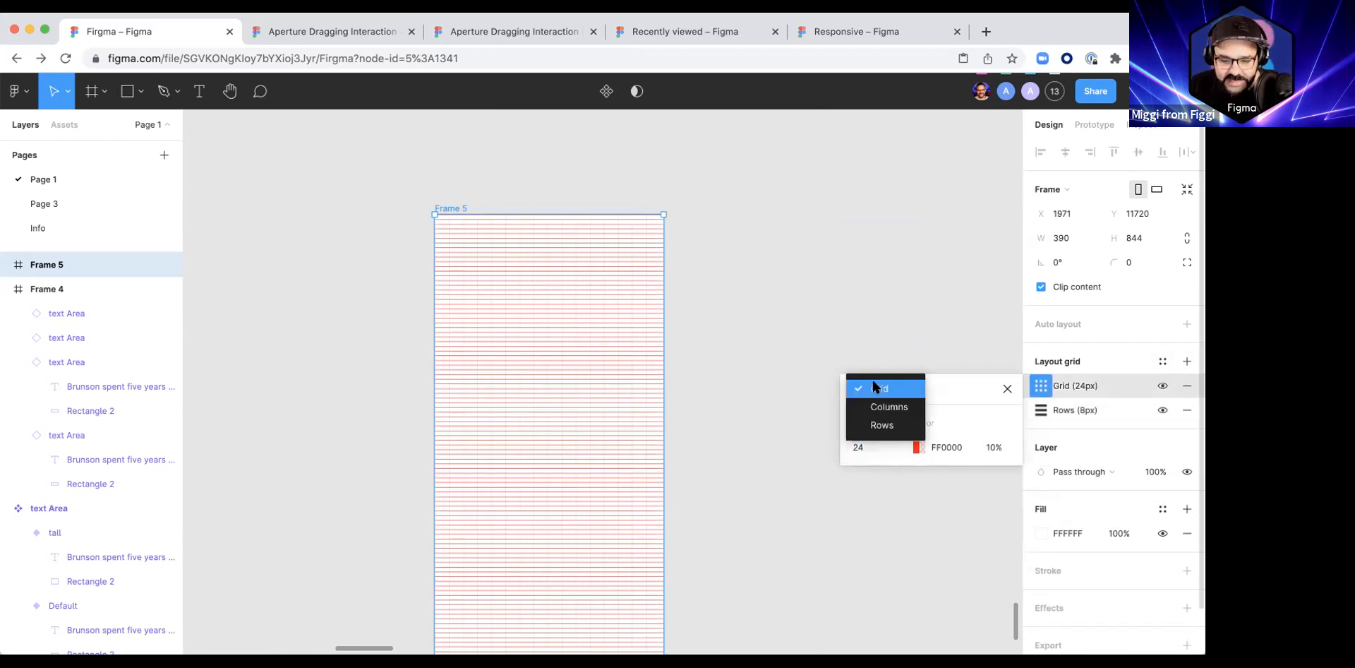
click(882, 406)
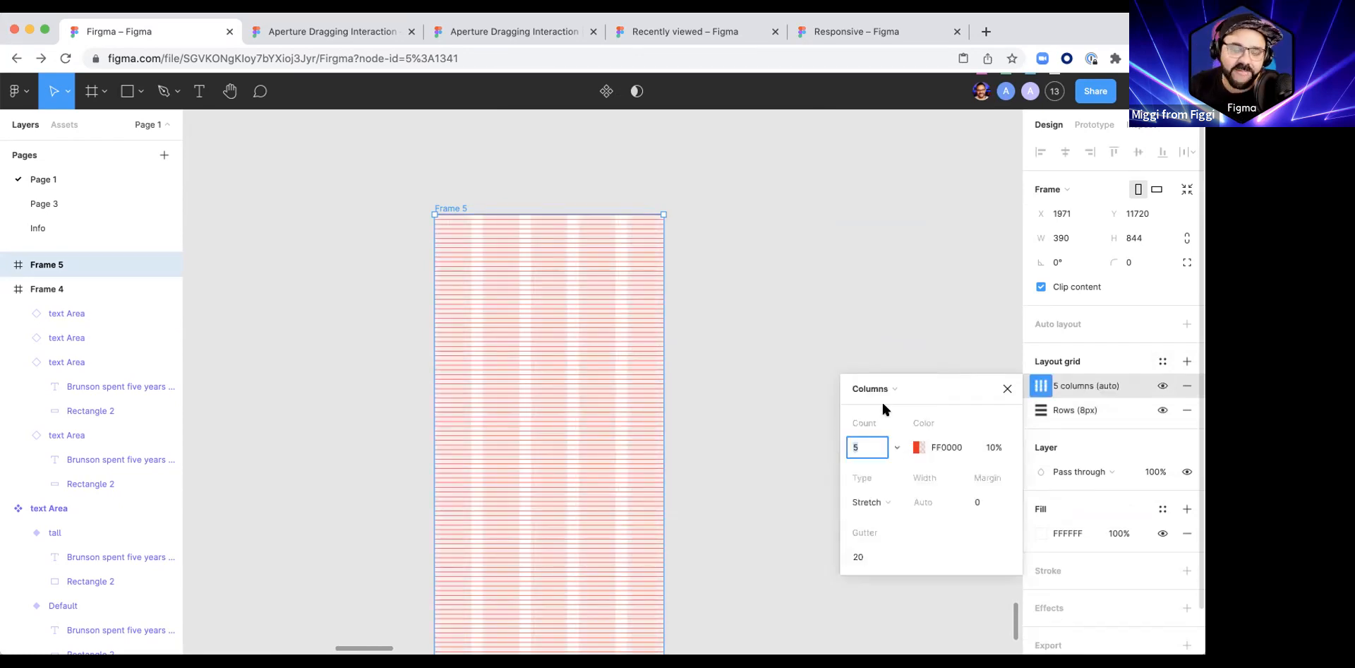
click(897, 447)
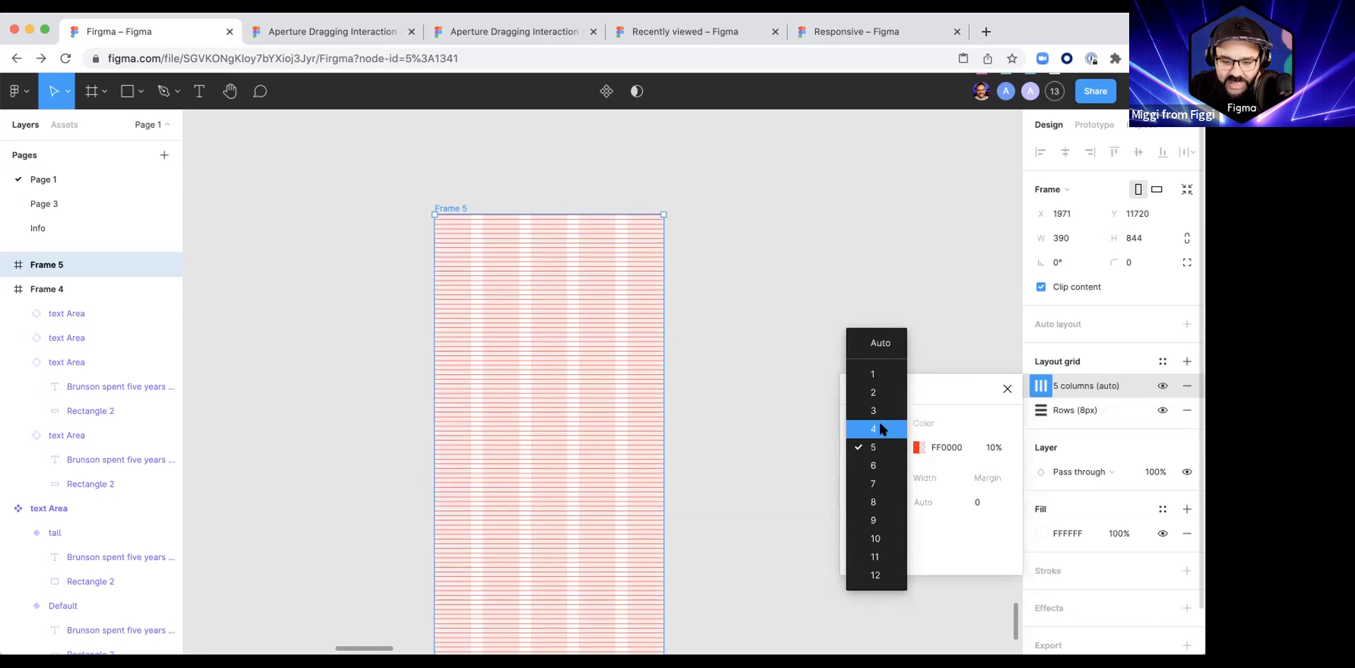
click(880, 427)
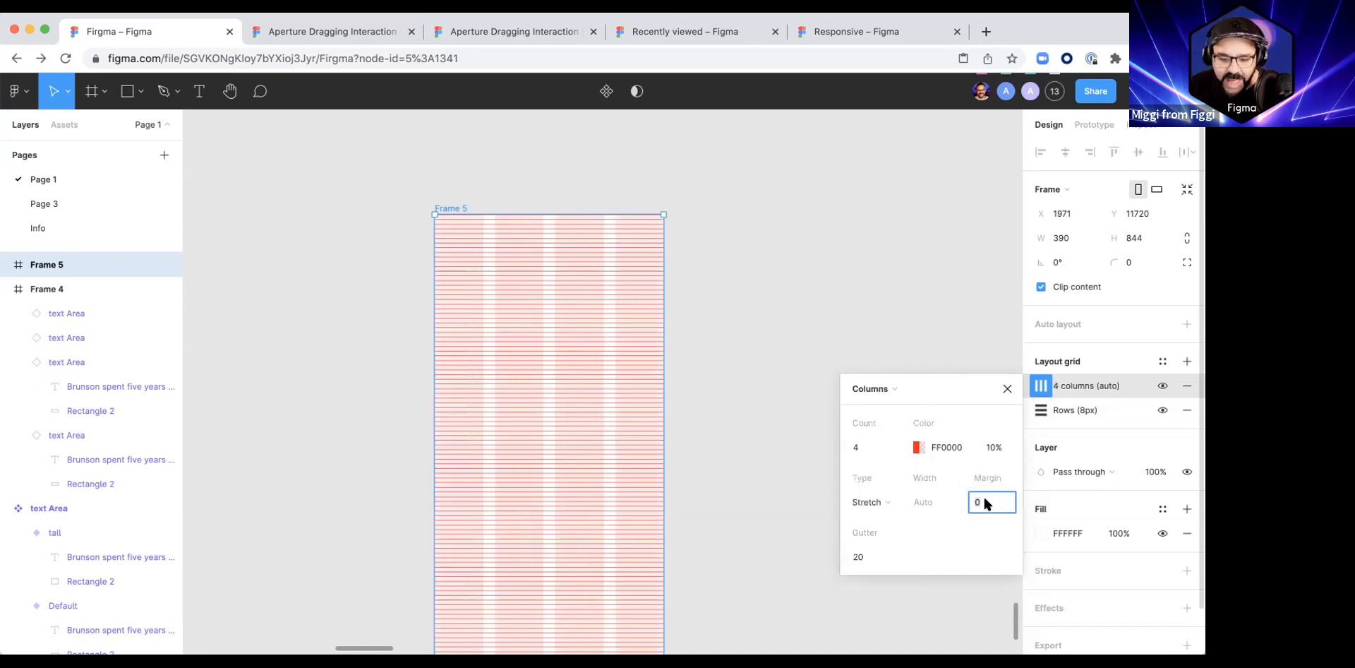
Step: Set the column grid's margin to 24 and its gutter to 16
text(24)
key(Return)
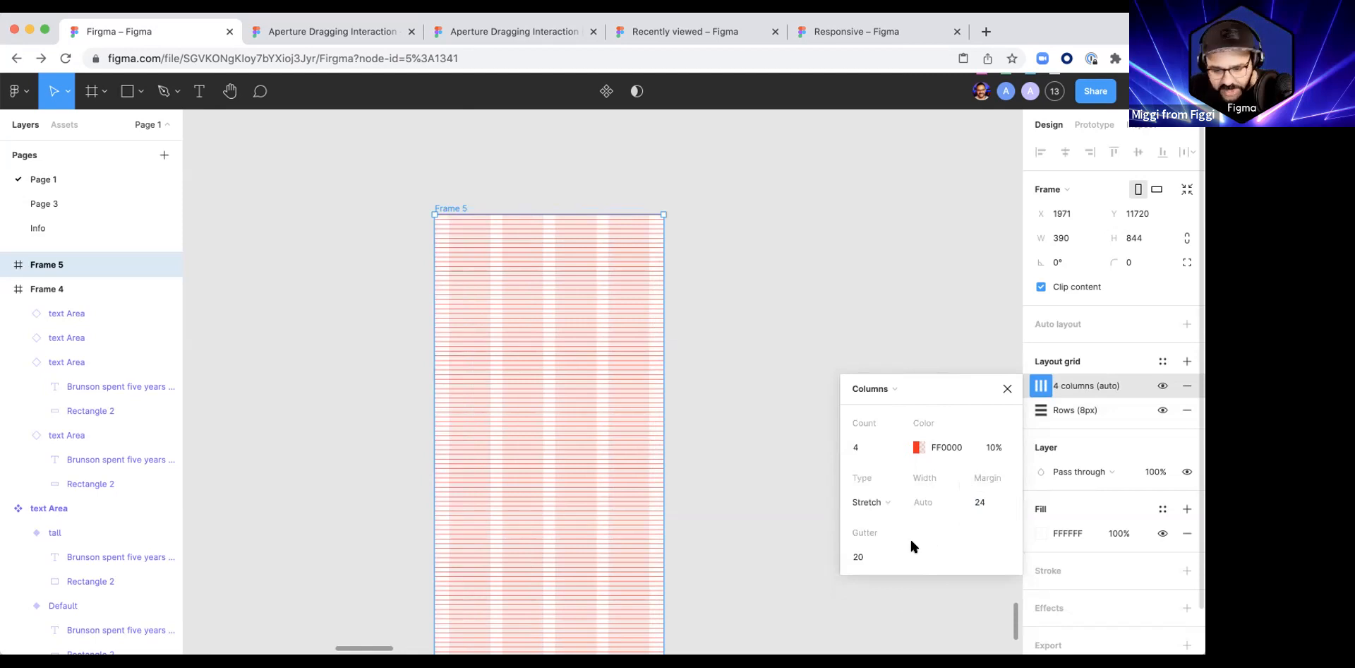
text(16)
key(Return)
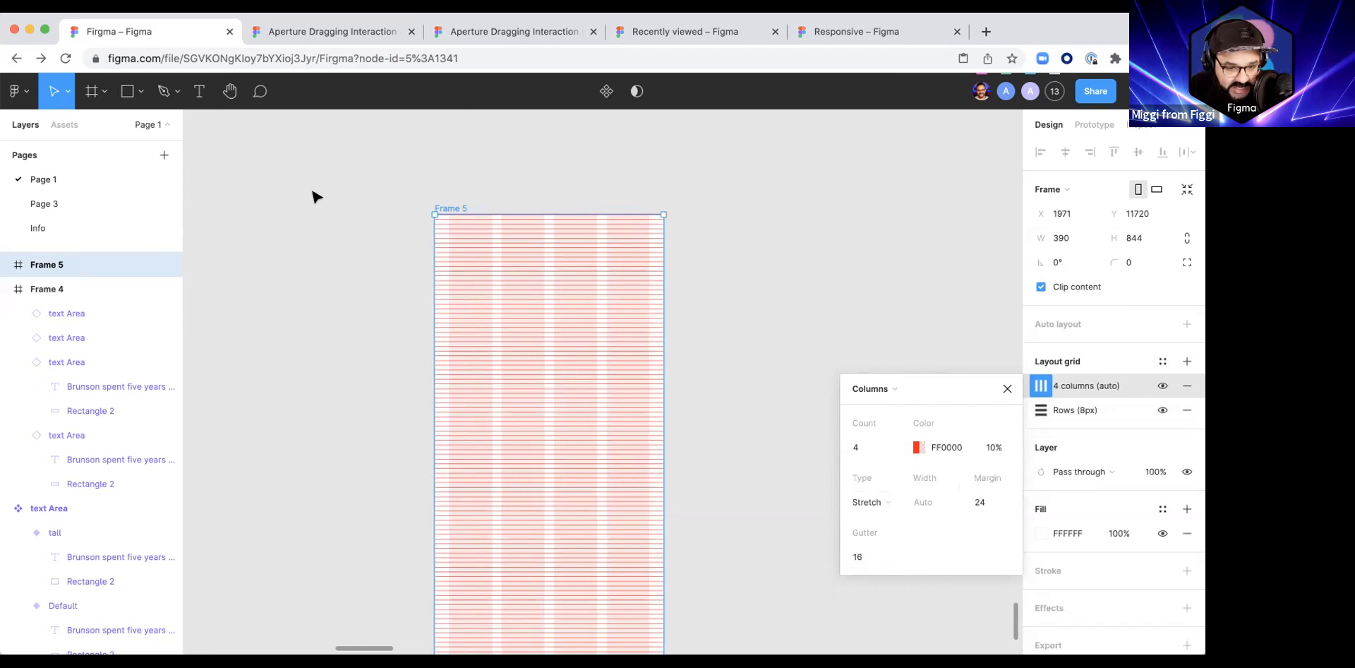
Step: Try widening Frame 5 from its right edge and undo the change
click(446, 200)
click(552, 246)
drag(671, 302, 754, 309)
key(super+z)
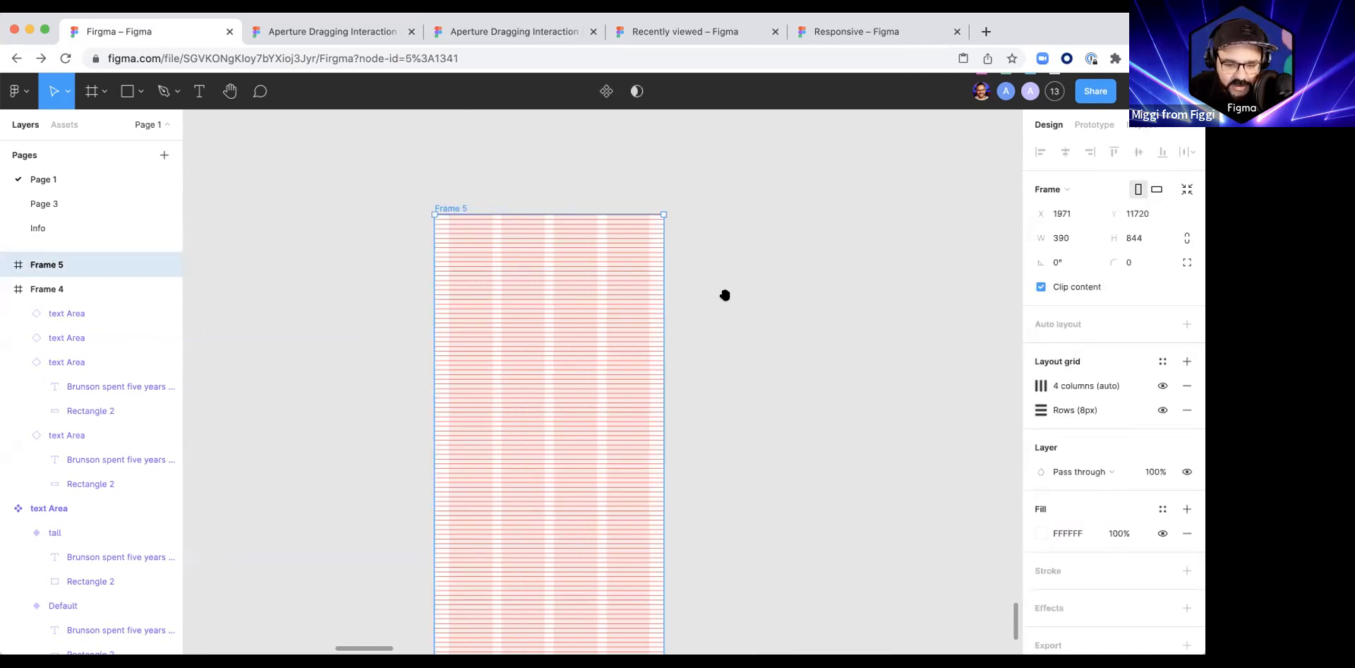
scroll(728, 274, down, 1)
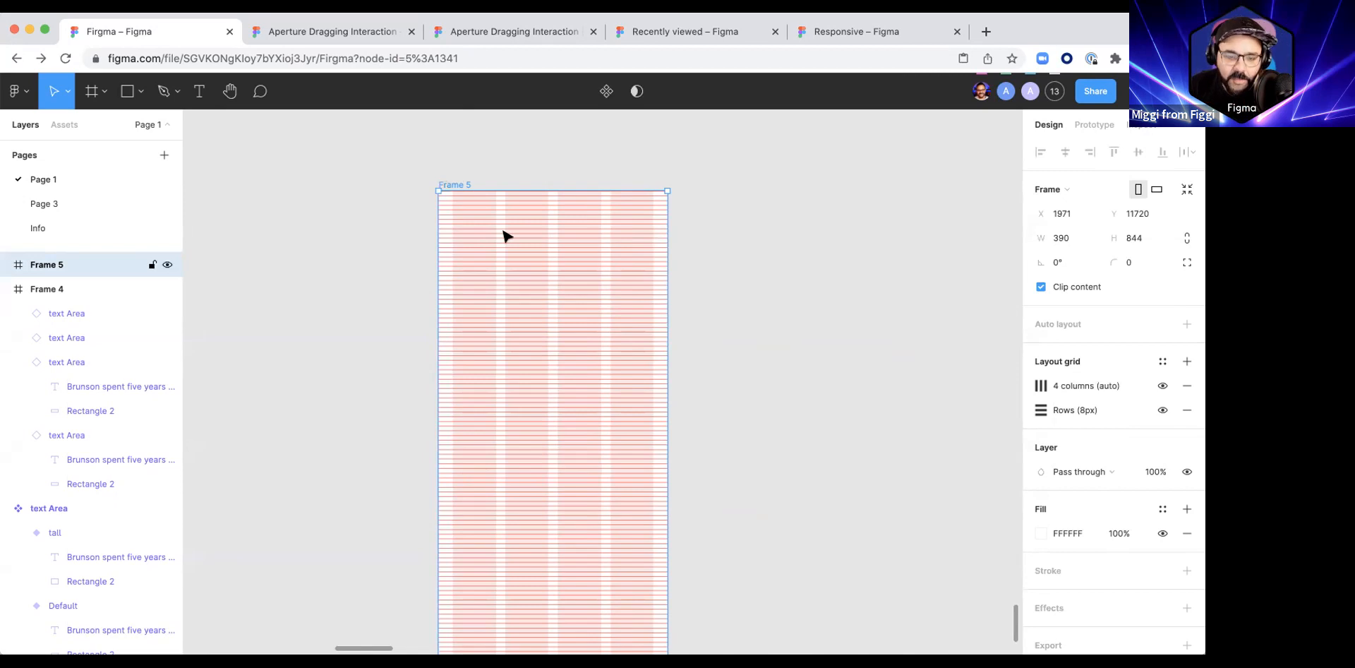
scroll(506, 233, up, 1)
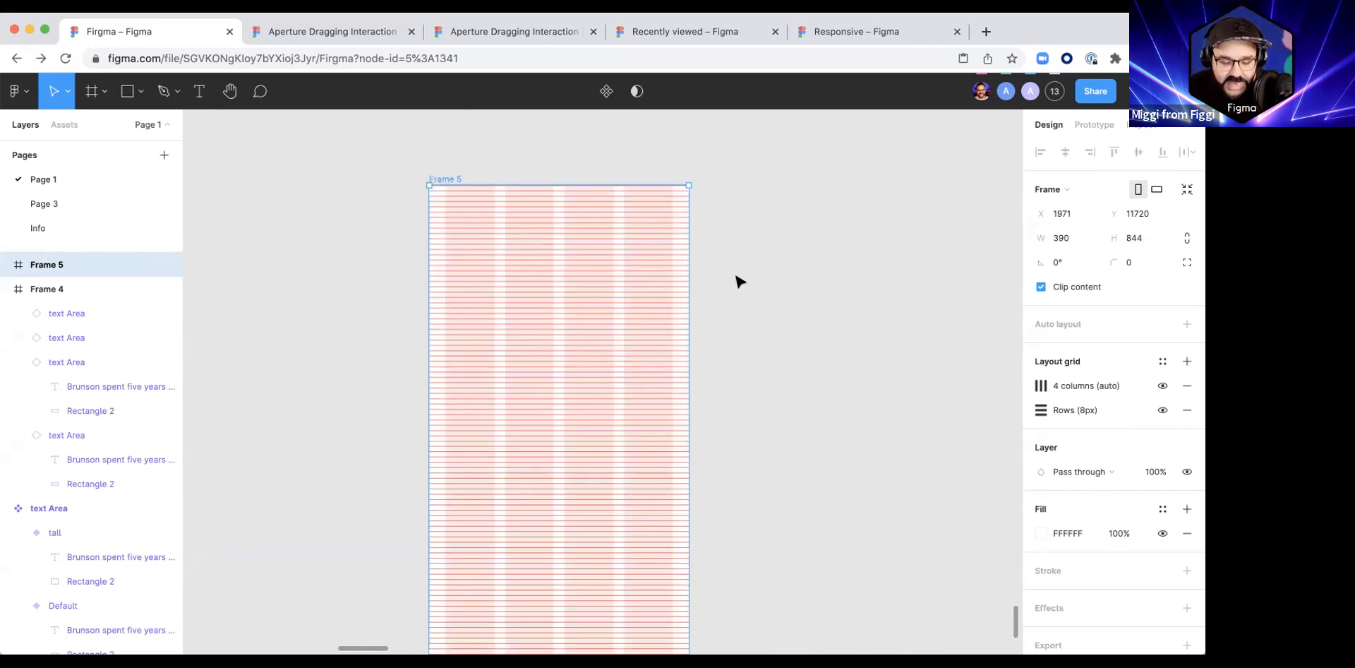
scroll(734, 281, down, 1)
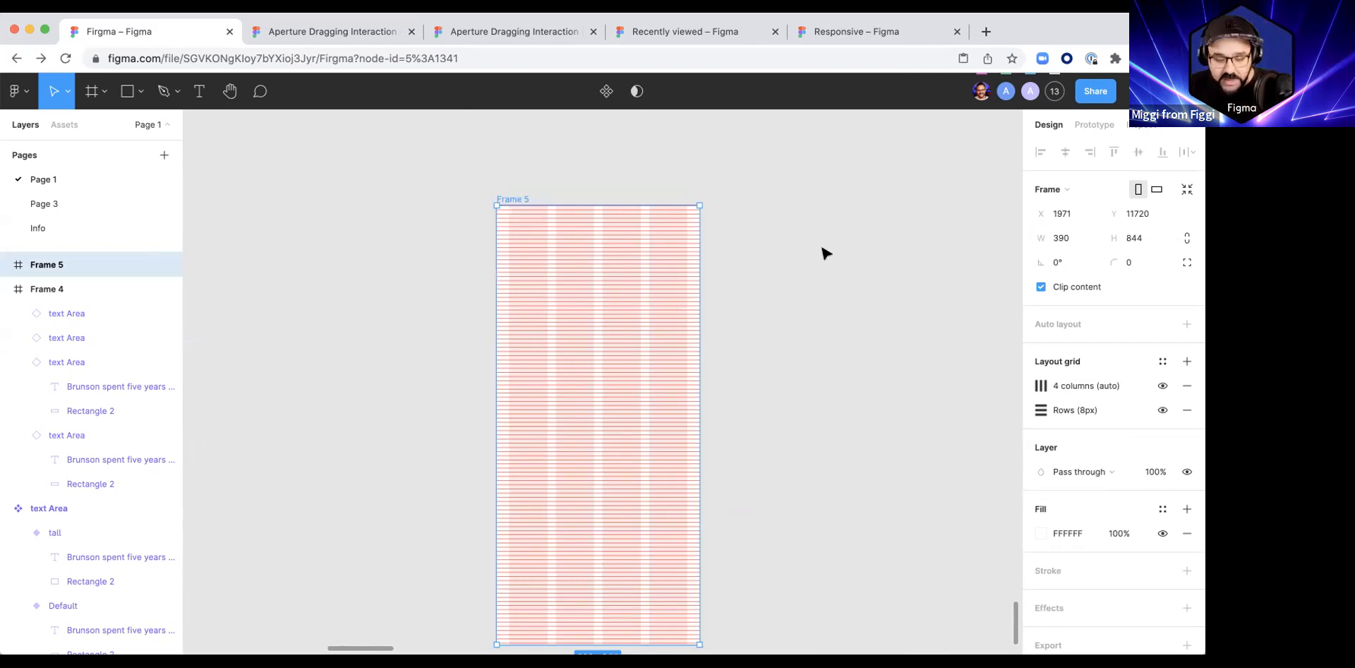
scroll(822, 251, down, 1)
key(r)
drag(759, 248, 841, 362)
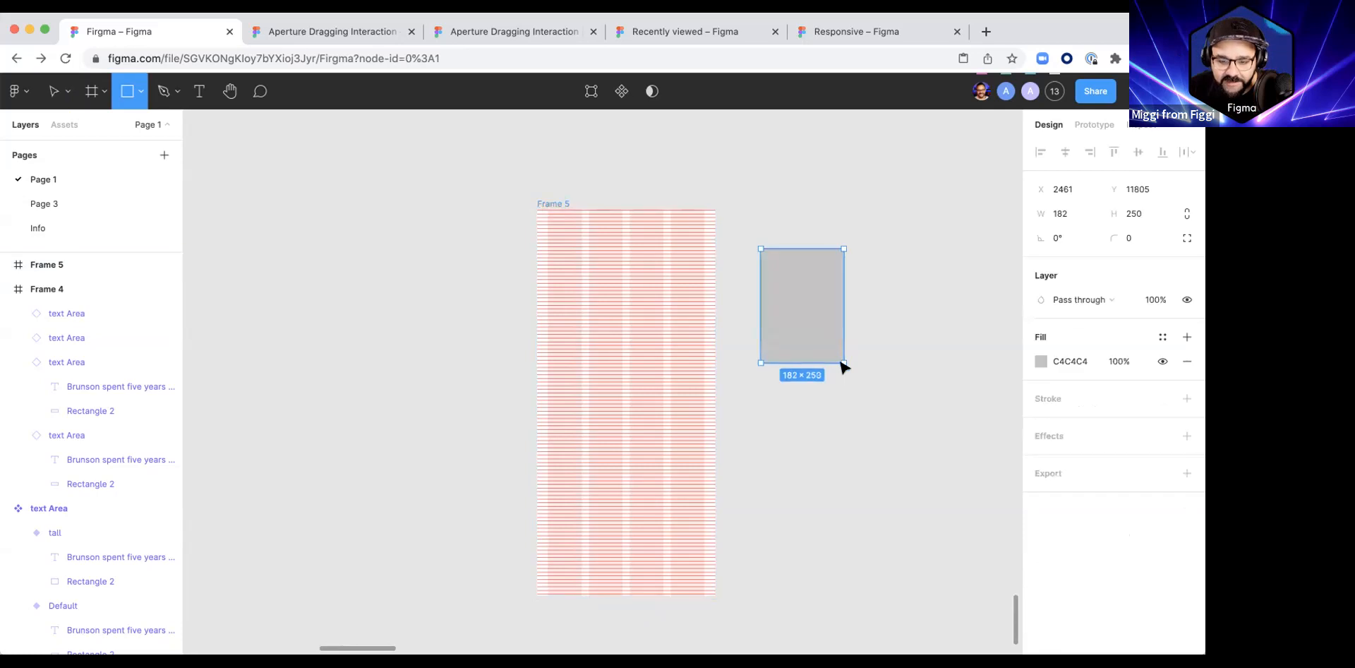
key(ctrl+z)
Step: Create a text box about 226 × 249 to the right of Frame 5 containing the placeholder "asdasda"
scroll(805, 282, down, 1)
key(t)
drag(787, 250, 870, 341)
text(asdasda)
Step: Replace the placeholder text beside Frame 5 with the paragraph copied from Frame 4's lower-left card
scroll(874, 329, down, 3)
click(835, 204)
key(super+a)
key(super+c)
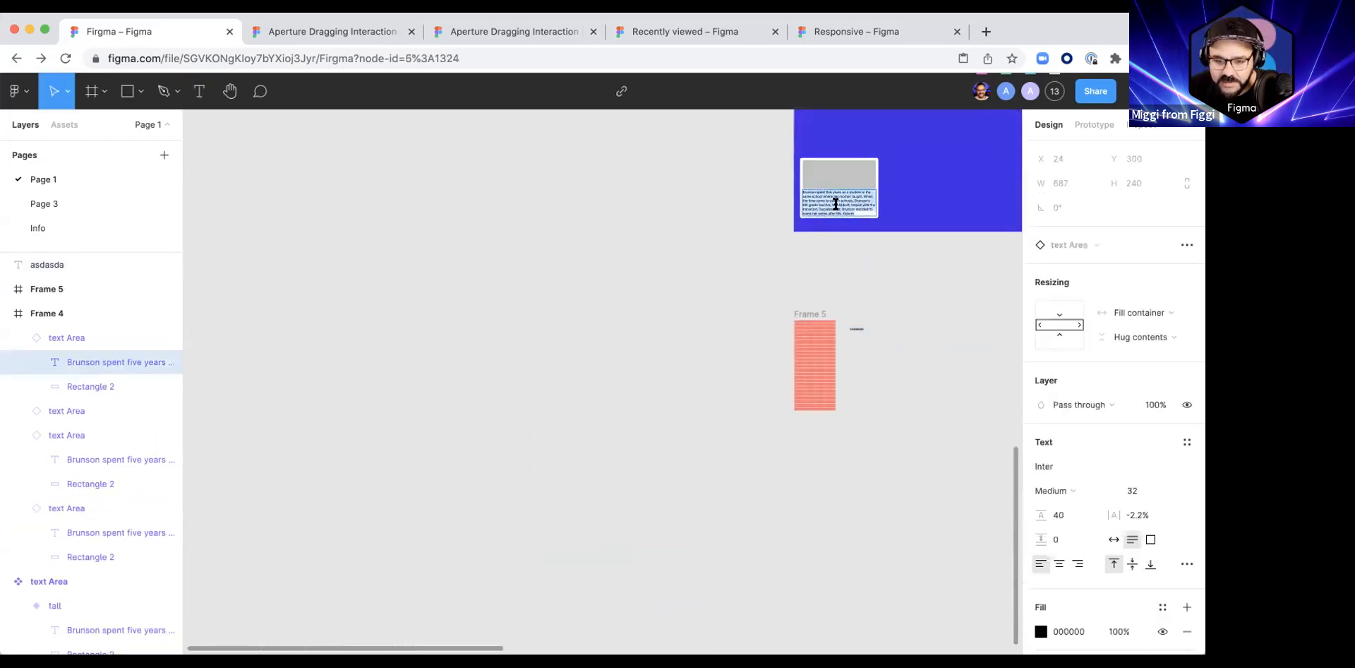
click(864, 328)
key(super+a)
key(super+v)
Step: Widen the paragraph's text box to about 509 and set its font size to 16
scroll(898, 350, up, 5)
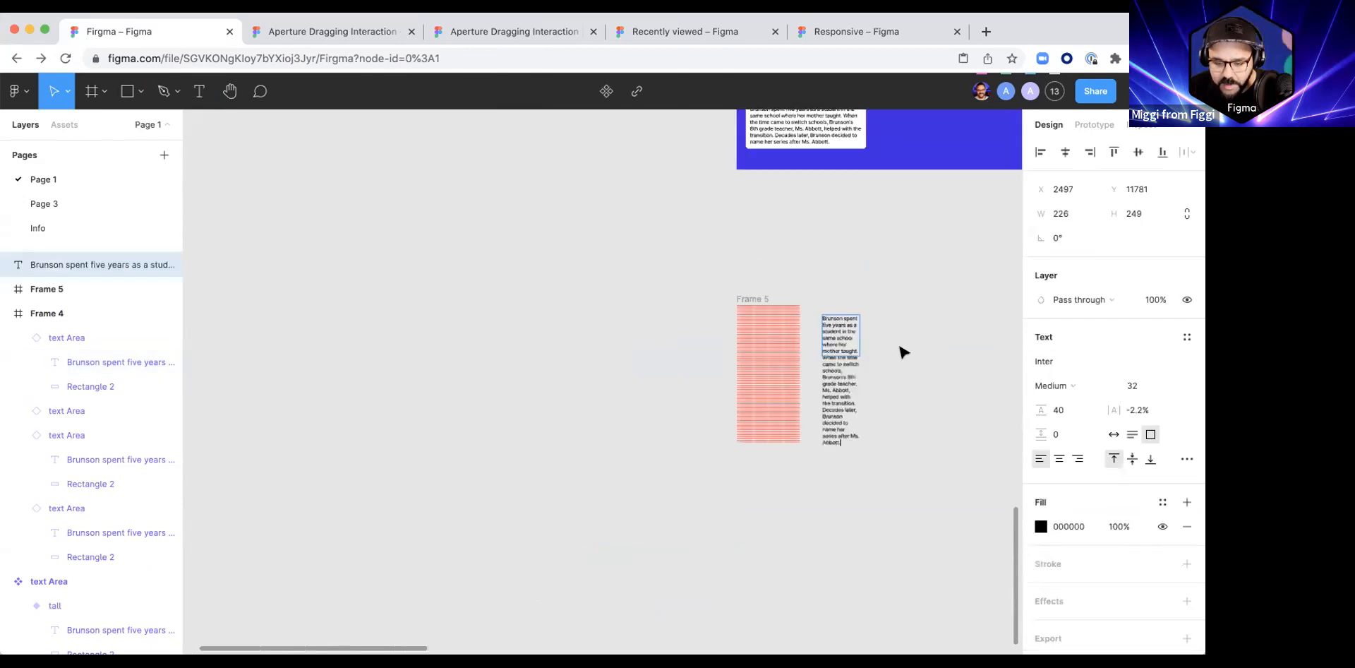
drag(788, 321, 903, 321)
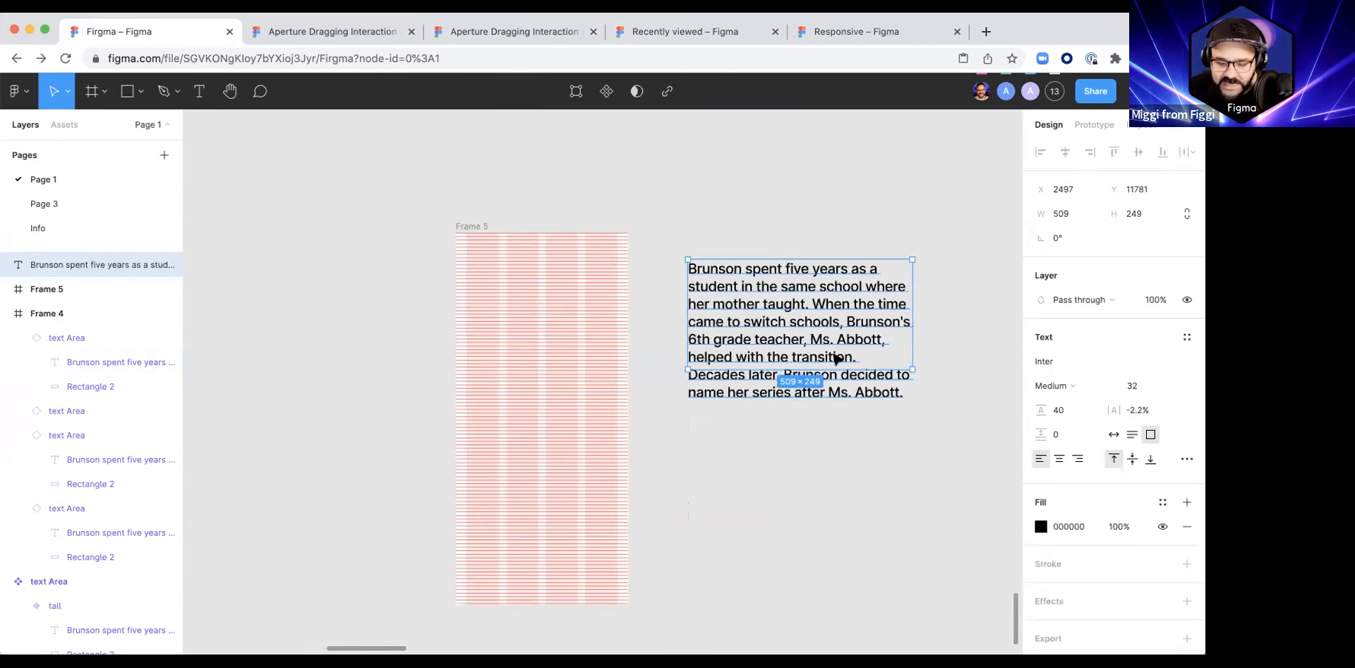
scroll(768, 346, up, 2)
click(1146, 385)
text(12)
key(Return)
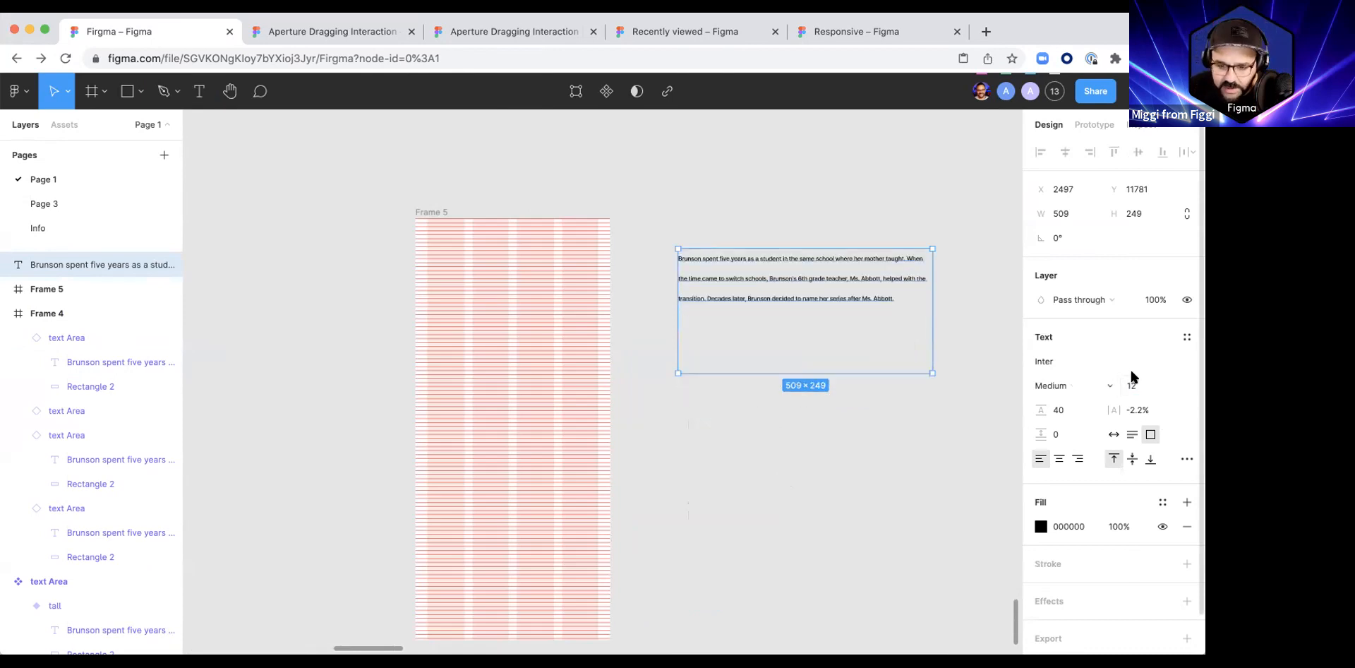
text(16)
key(Return)
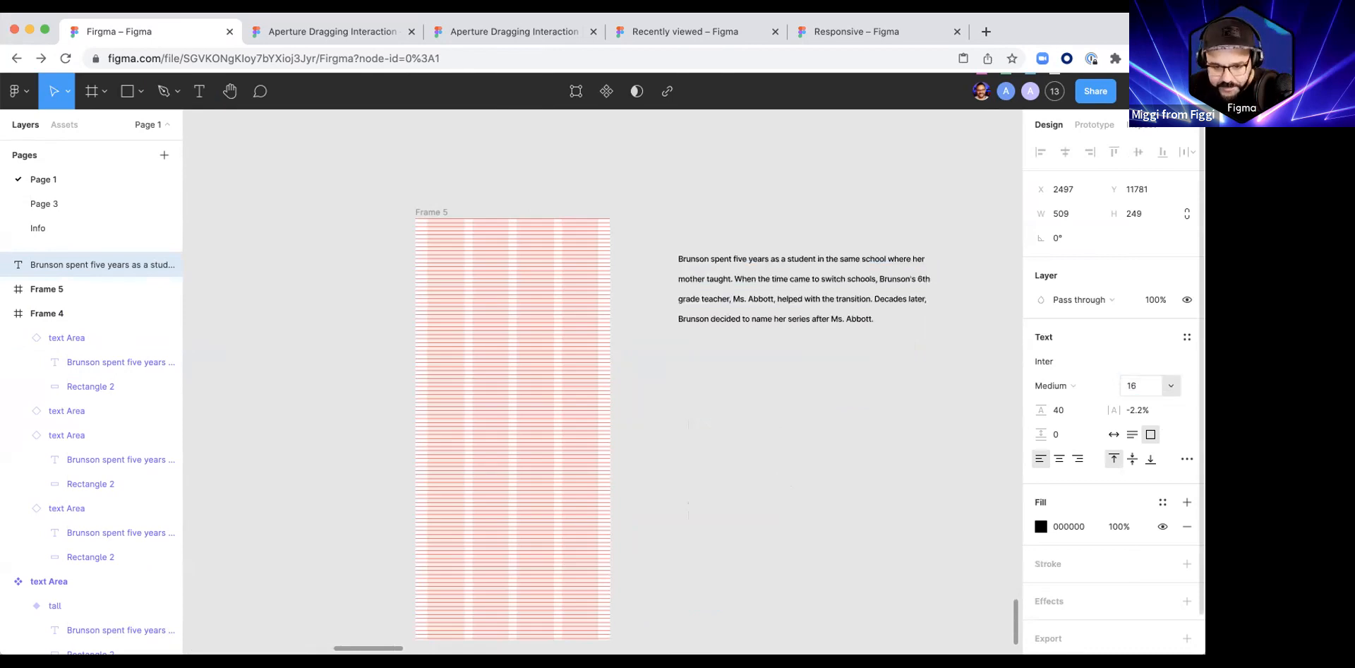
Step: Move the paragraph into Frame 5, aligned with the first column's left edge at X 24, about Y 142
click(792, 410)
mouse_move(671, 330)
mouse_down()
mouse_move(823, 321)
mouse_move(673, 322)
mouse_up()
scroll(673, 321, up, 10)
scroll(670, 315, down, 8)
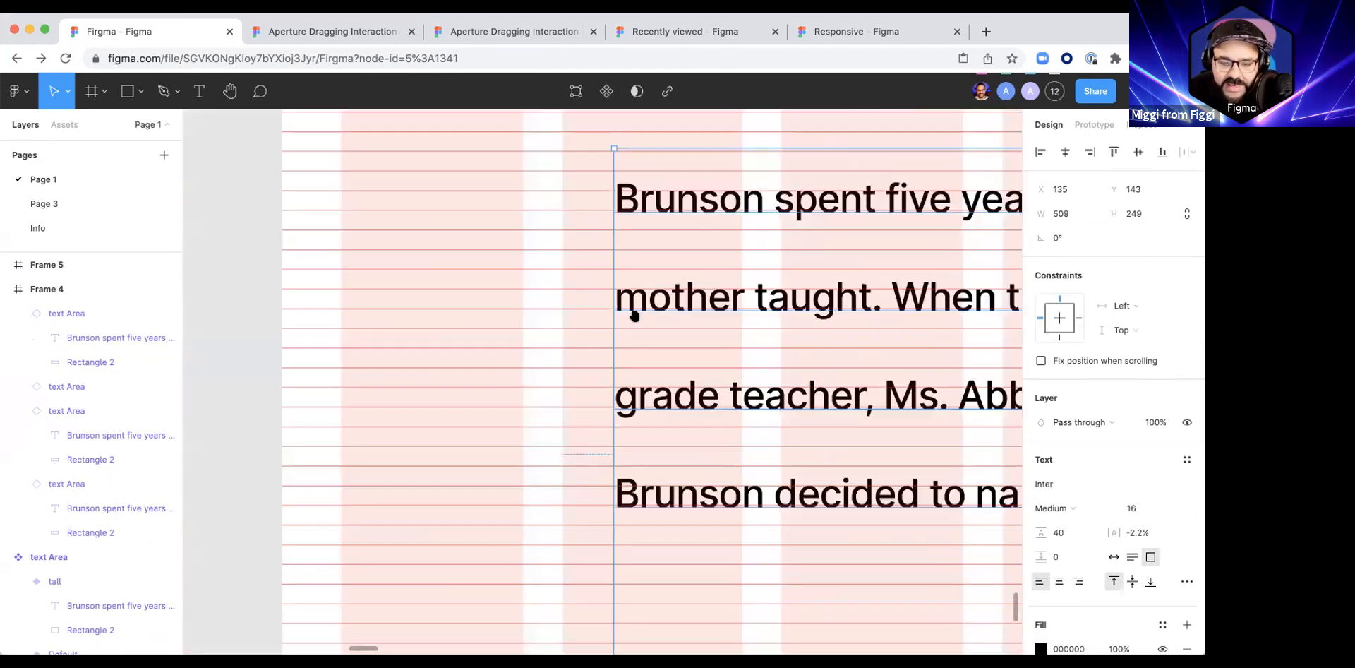
scroll(667, 296, up, 1)
drag(635, 282, 426, 281)
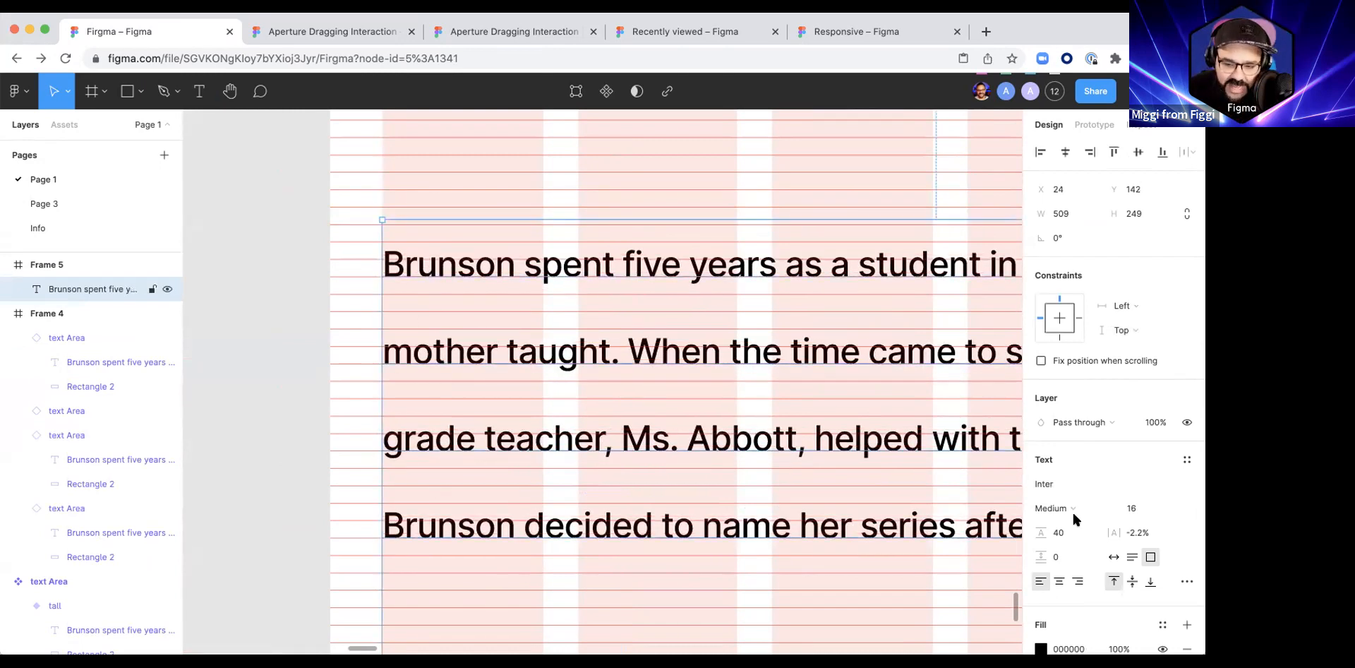
Step: Set the paragraph's line height to 20 and nudge it down onto the row grid at Y 144
click(1059, 535)
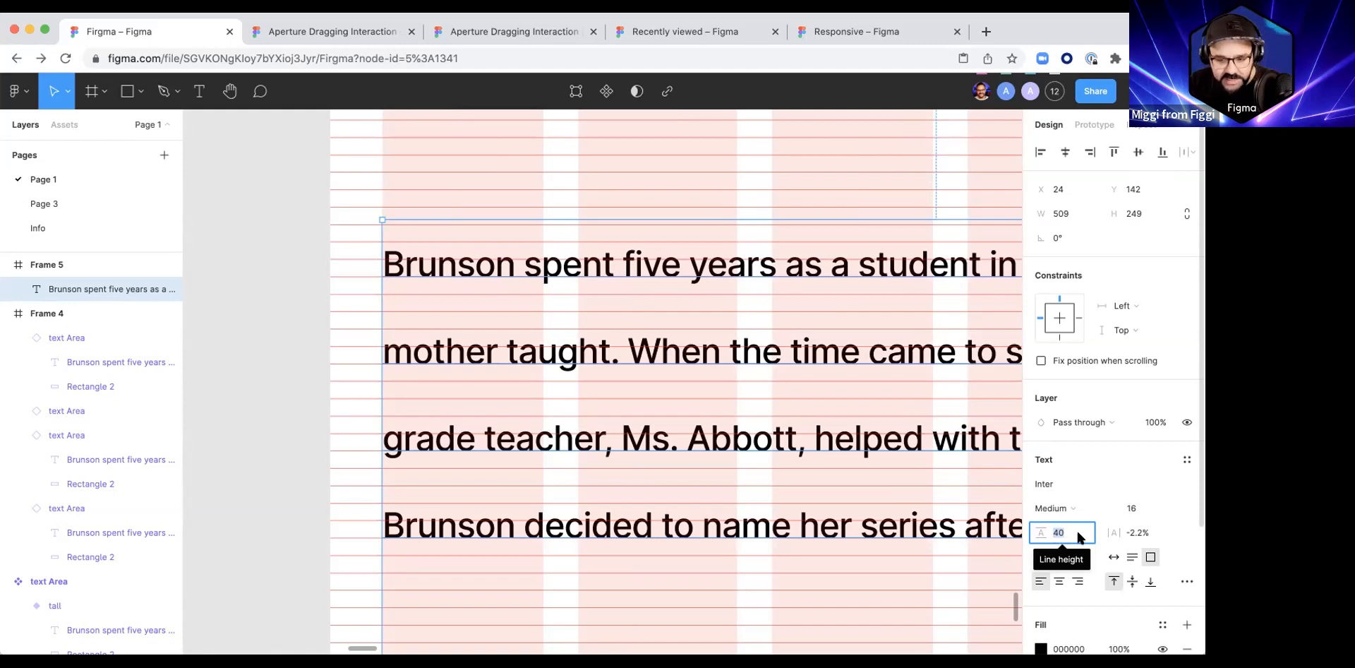
text(20)
key(Return)
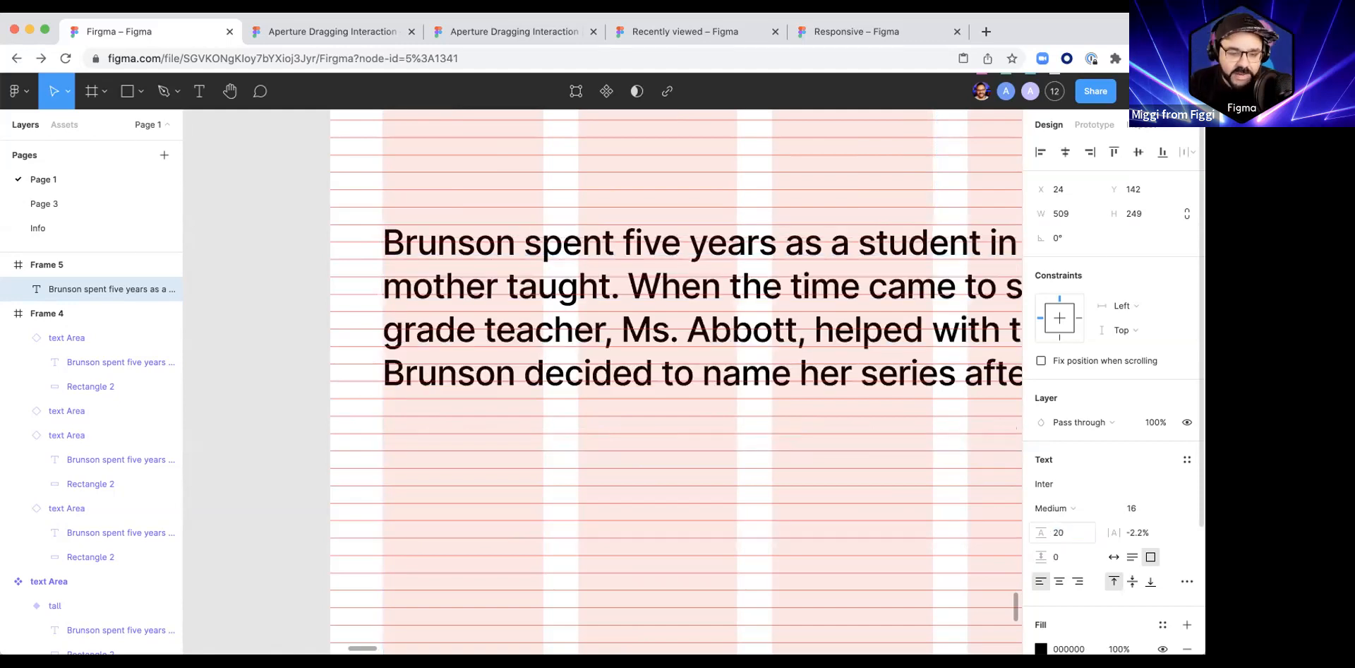
scroll(375, 258, up, 2)
scroll(375, 258, up, 2)
key(Down)
key(Down)
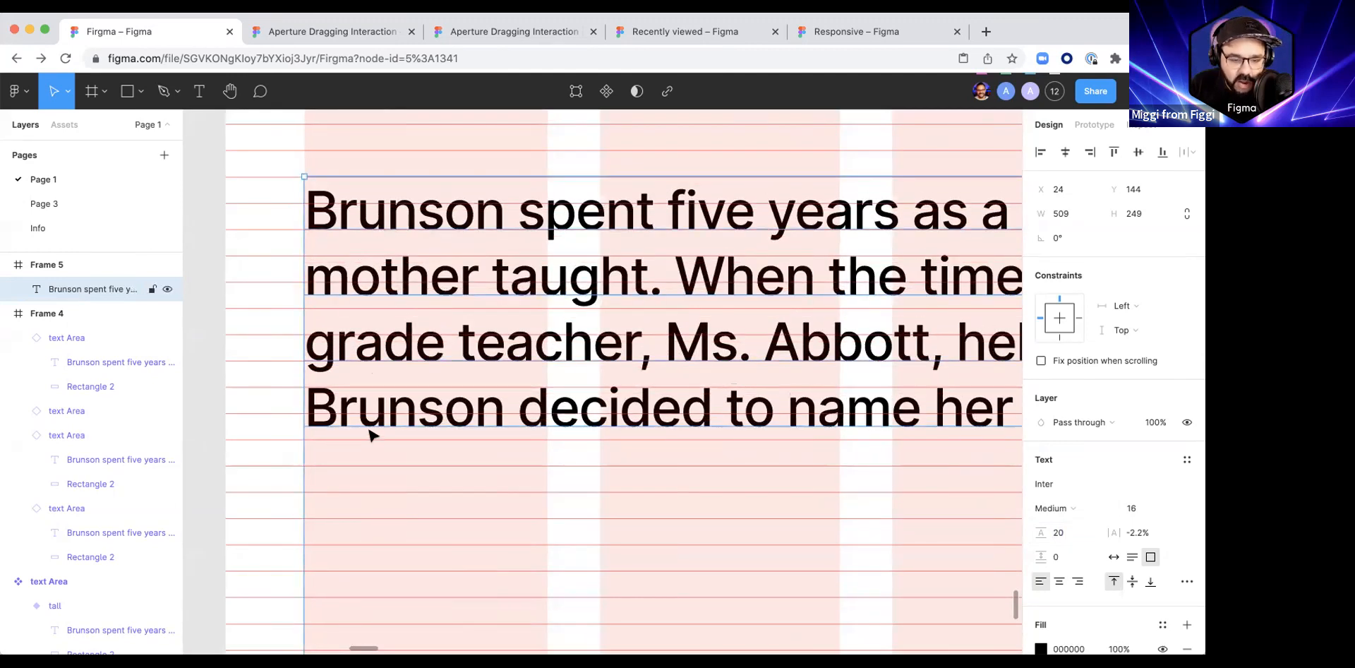
Step: Set the paragraph's line height to 24 and nudge it up to Y 142 to align with the row grid
click(1058, 533)
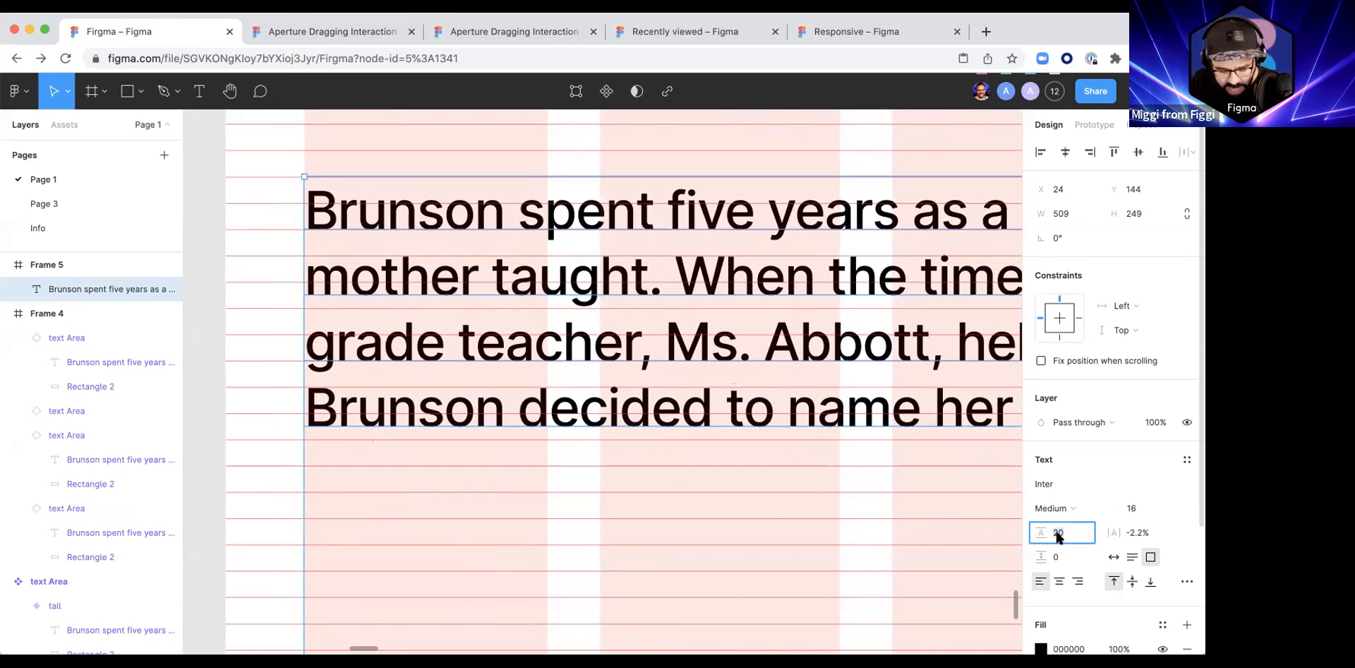
text(24)
key(Return)
key(Up)
key(Up)
key(Up)
key(Up)
key(Down)
key(Down)
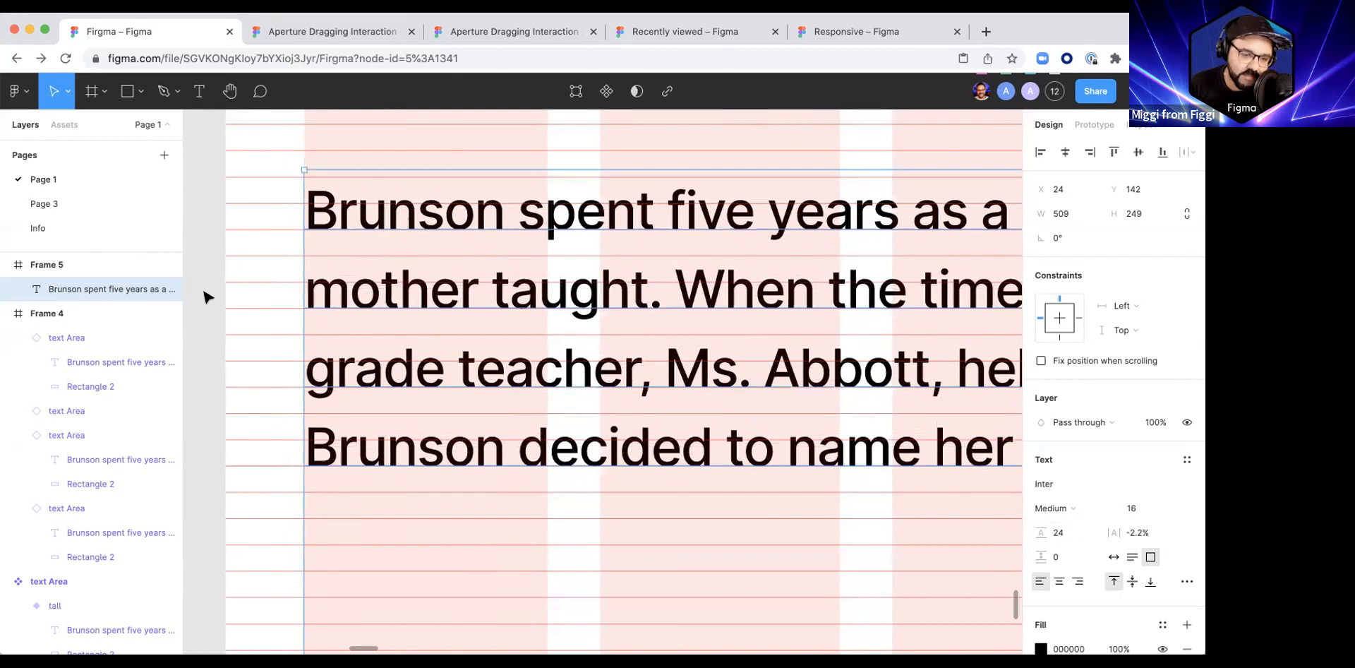
click(207, 296)
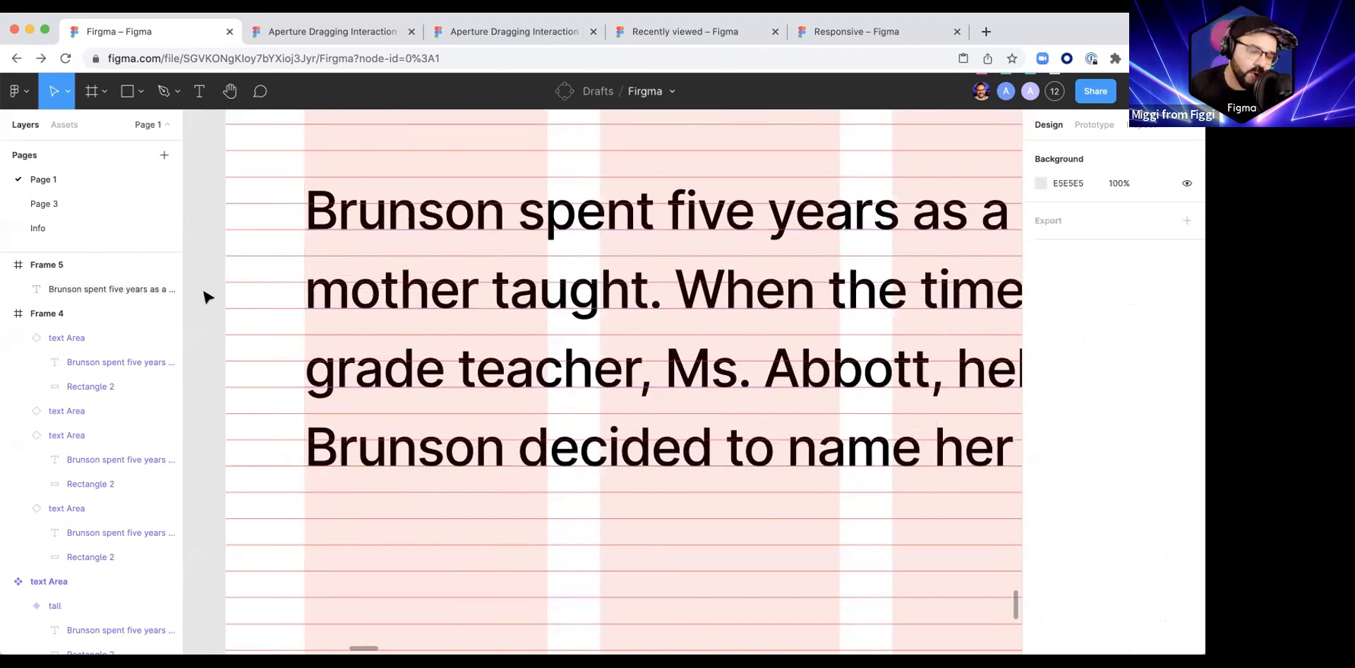
Step: Narrow the paragraph's text box to 342 so it spans Frame 5's four columns, and set it to auto height
click(351, 228)
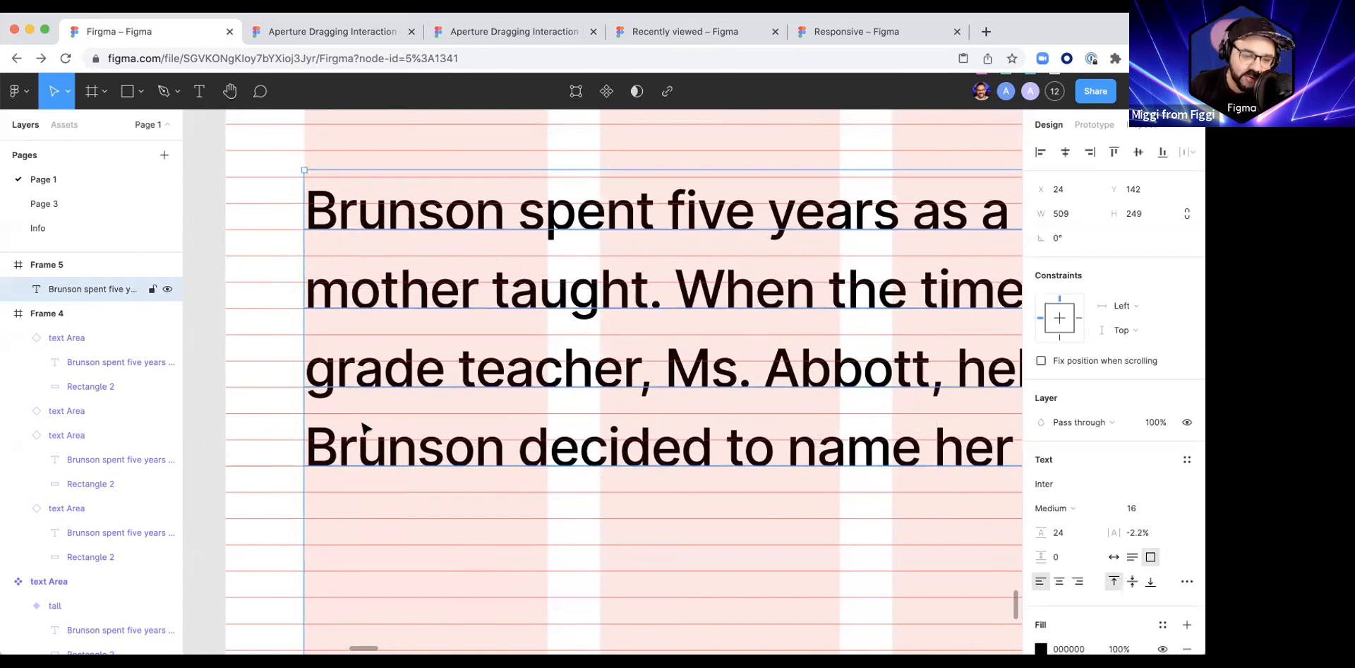
scroll(359, 420, down, 5)
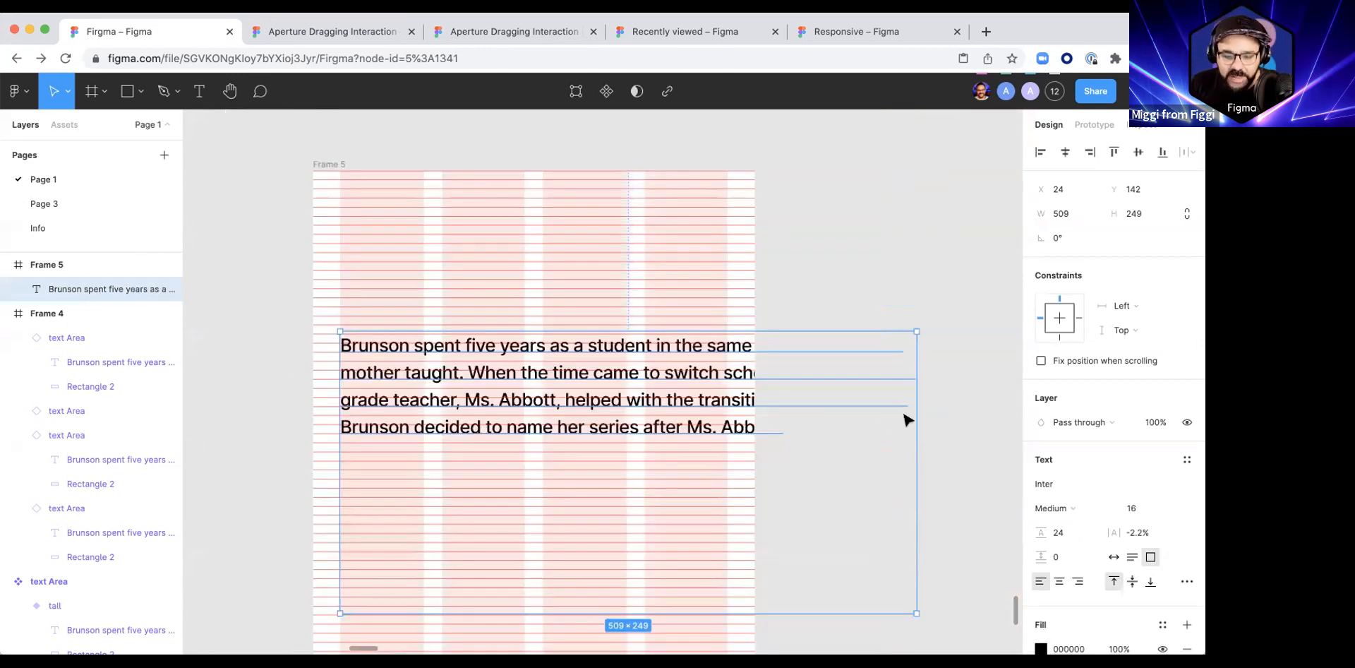
drag(763, 419, 727, 423)
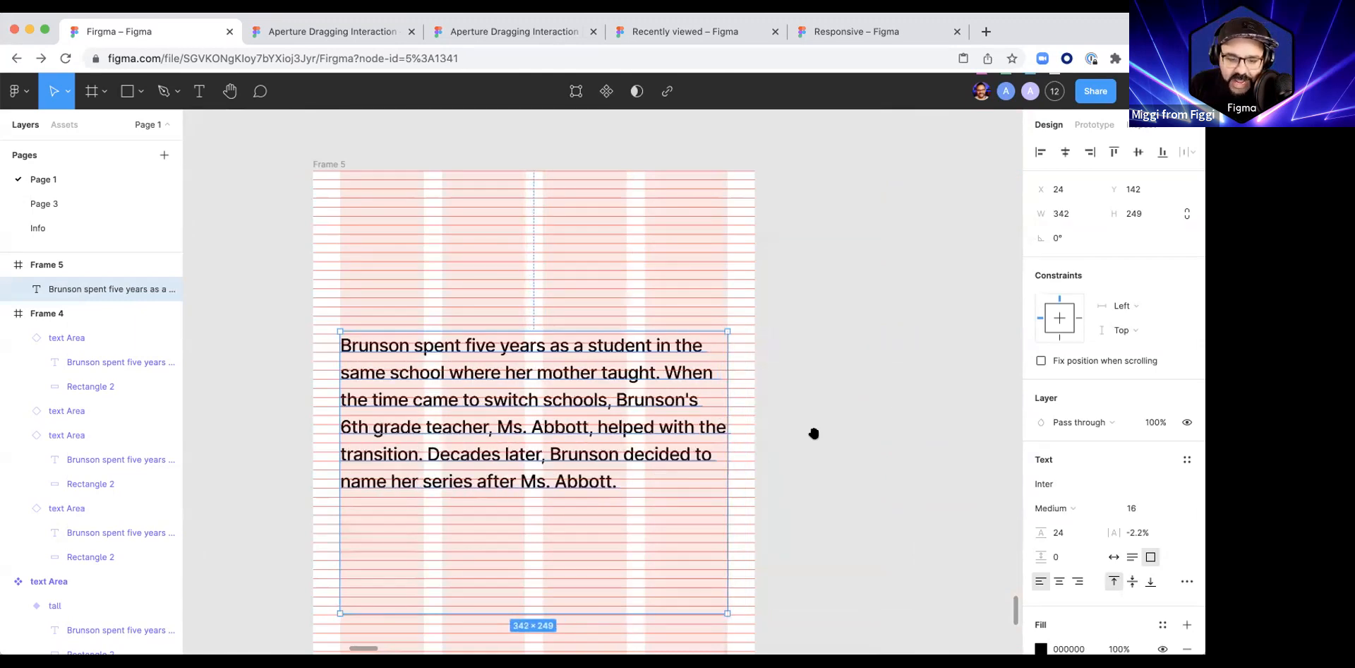
scroll(819, 395, down, 3)
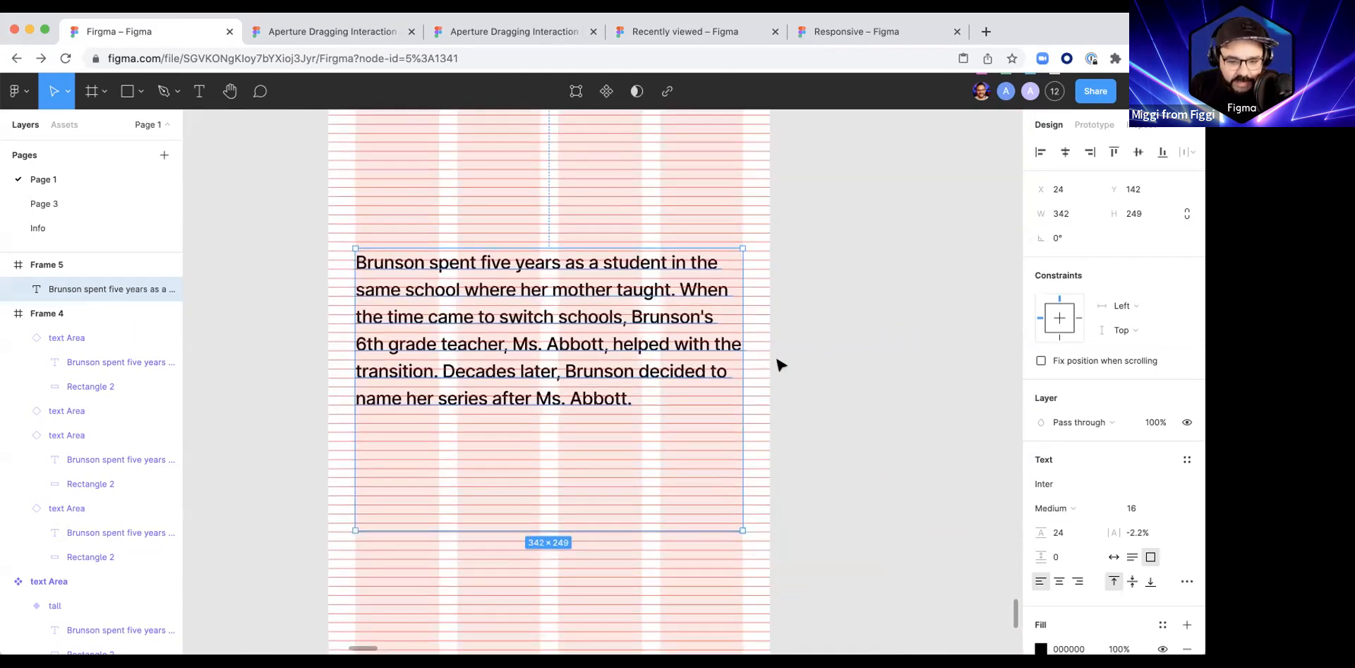
scroll(592, 461, down, 2)
click(1130, 557)
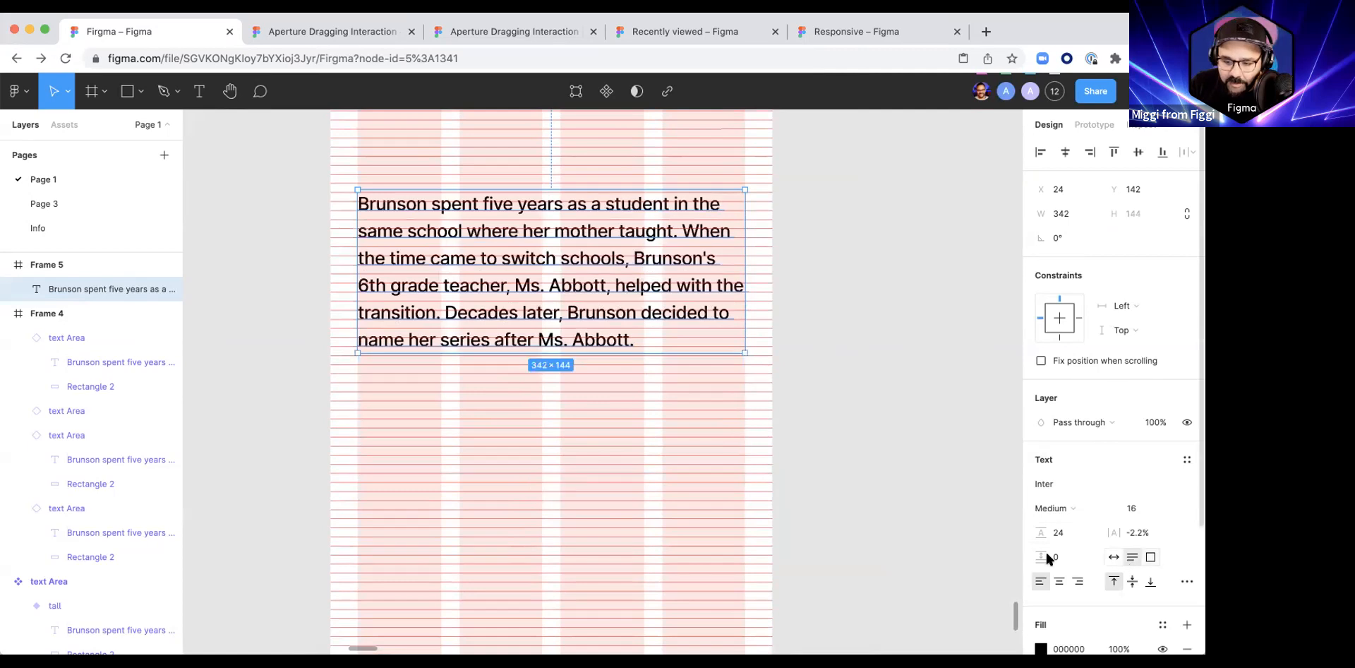
Step: Draw a 342 × 120 rectangle across the four columns beneath the paragraph, at X 24, Y 304
drag(518, 248, 505, 445)
key(ctrl+z)
key(r)
drag(355, 373, 745, 508)
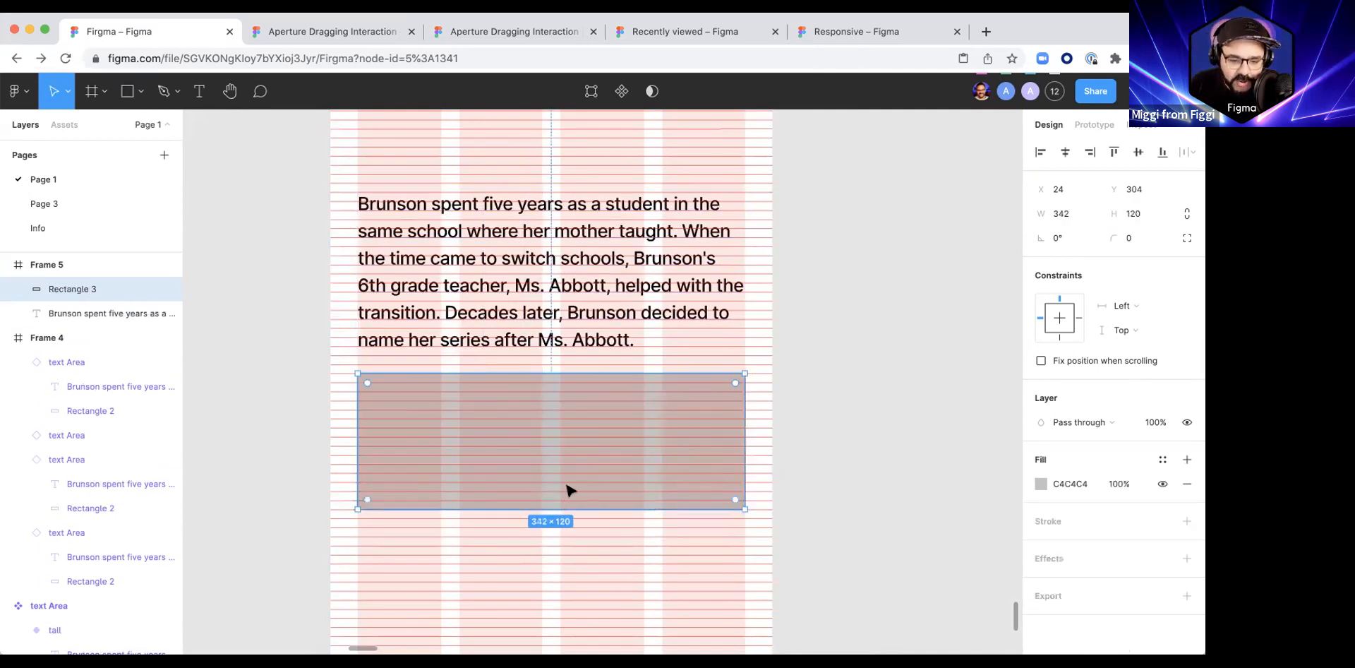
Step: Duplicate the grey rectangle directly below itself and place a copy of the paragraph beneath both, at about Y 576
scroll(569, 479, down, 3)
drag(533, 464, 544, 377)
drag(542, 366, 553, 478)
click(529, 252)
drag(536, 572, 538, 571)
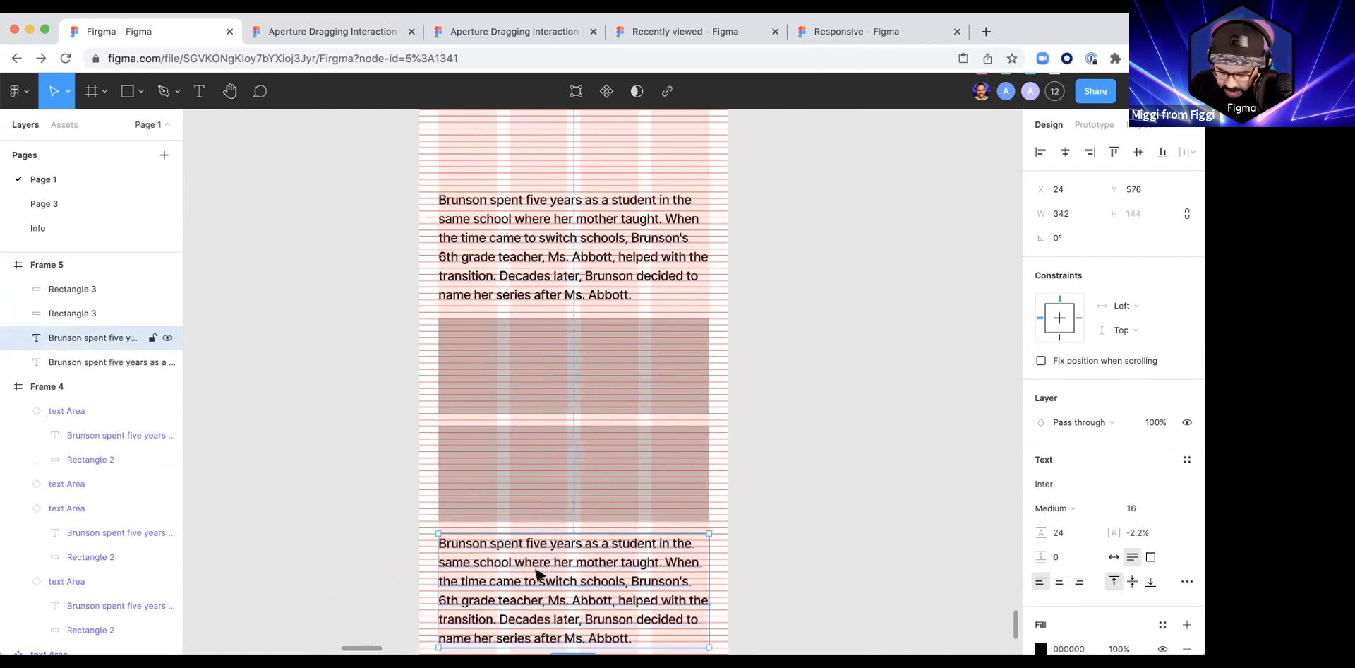
Step: Combine both paragraphs and both rectangles into one vertical auto layout frame and place it at X 24, Y 168
shift+click(553, 487)
shift+click(548, 371)
shift+click(564, 278)
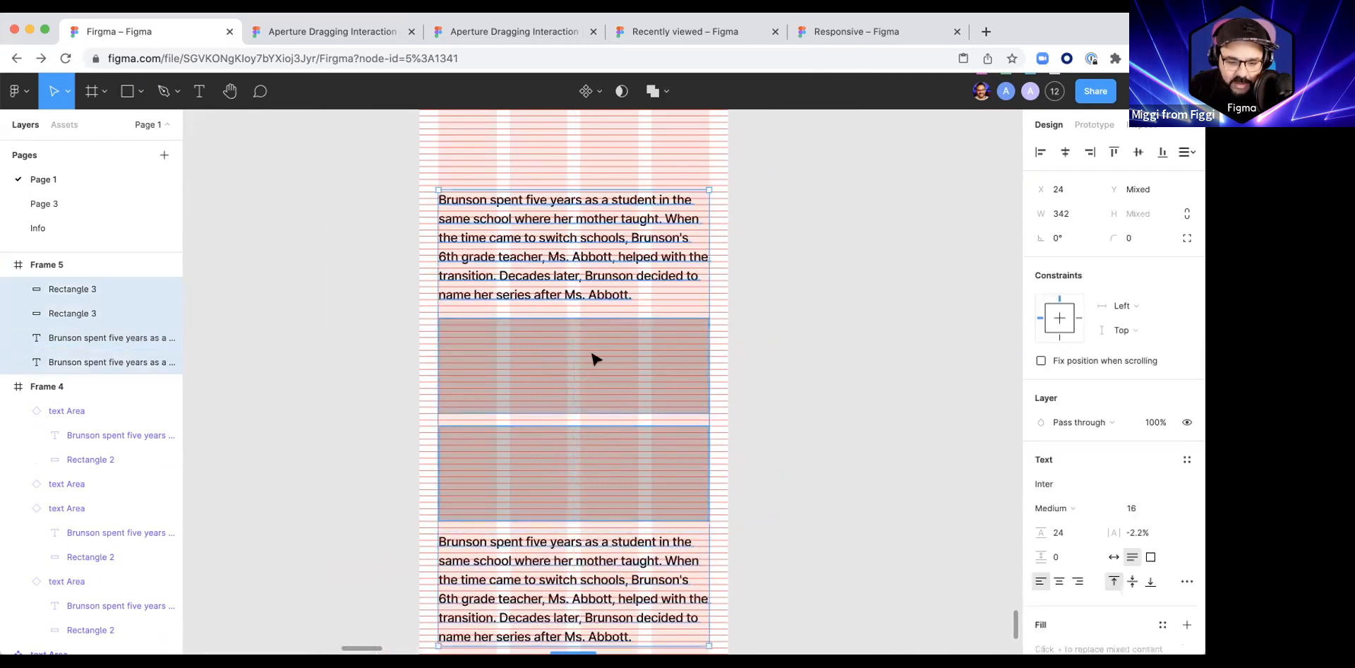
key(shift+a)
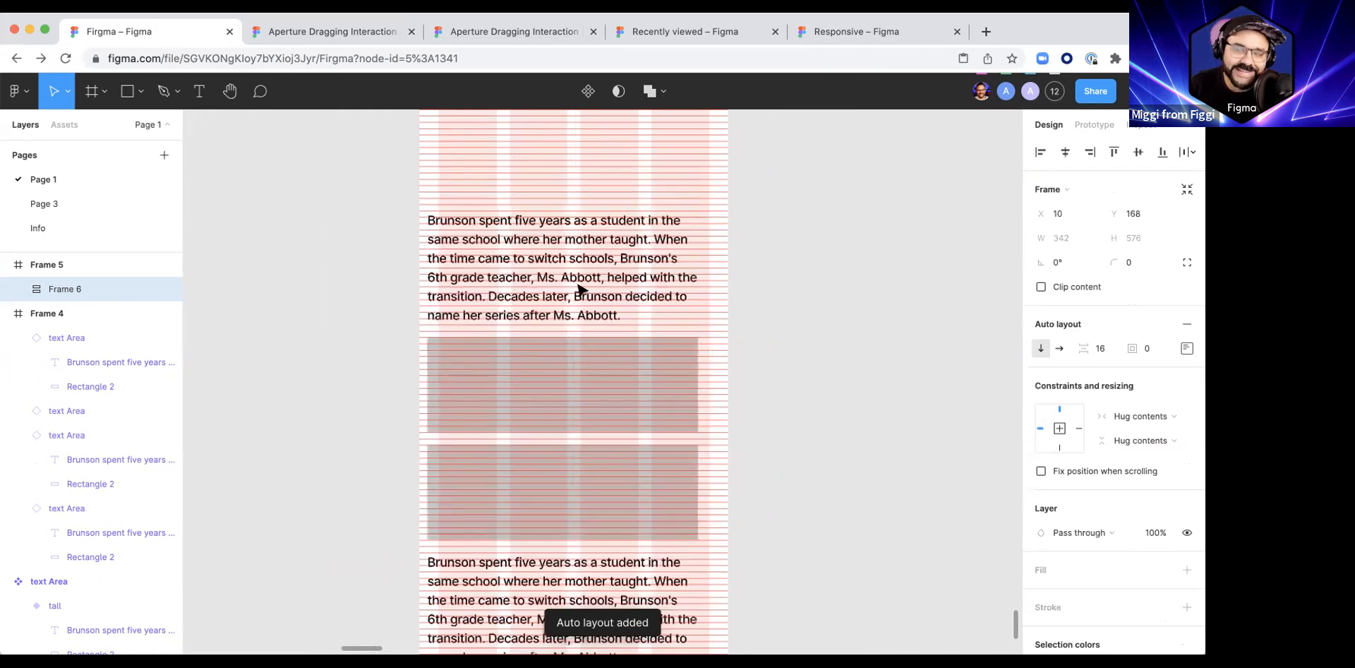
mouse_move(552, 302)
mouse_down()
mouse_move(569, 289)
mouse_move(568, 304)
mouse_up()
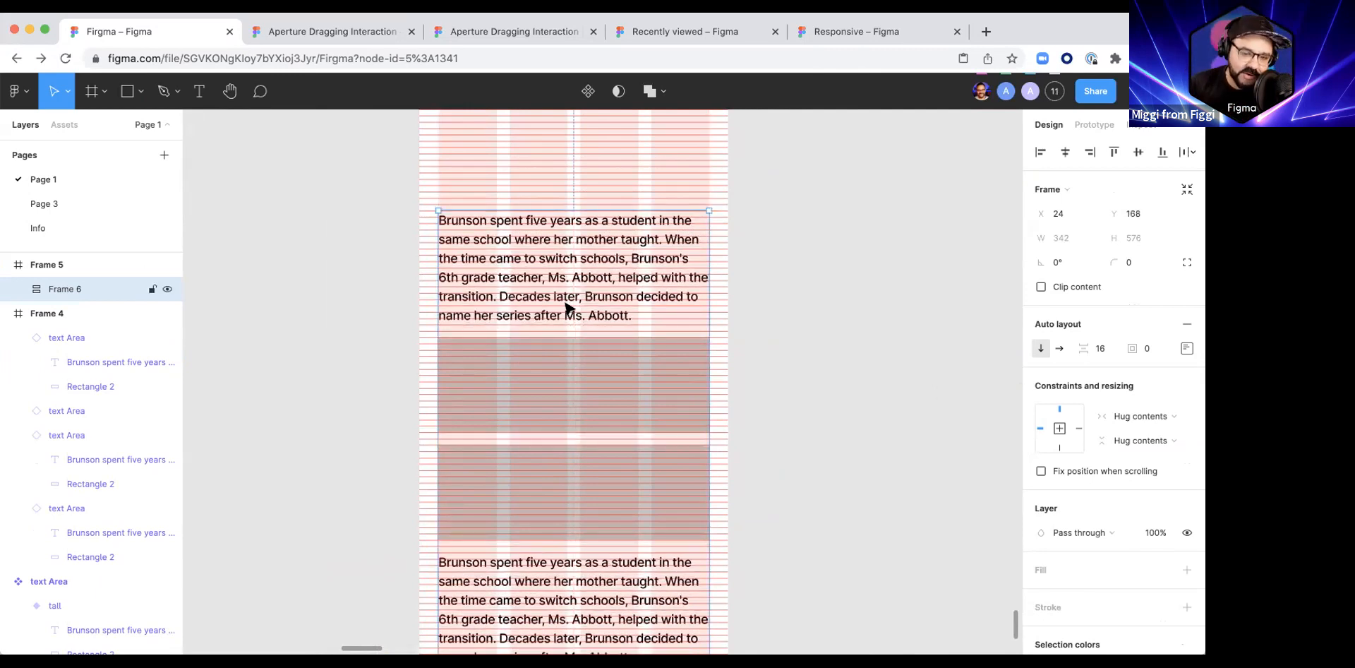
Step: Nudge the auto layout stack up to Y 166, keeping its item spacing at 16
scroll(474, 275, up, 5)
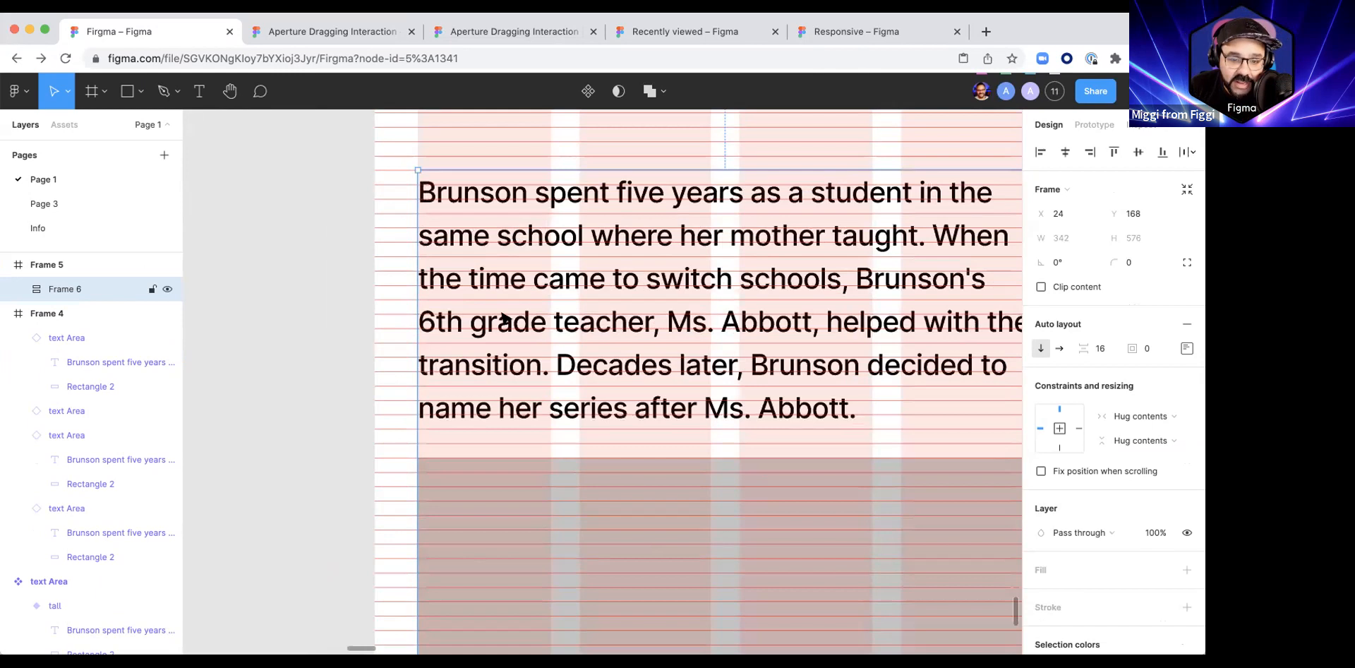
key(Up)
key(Up)
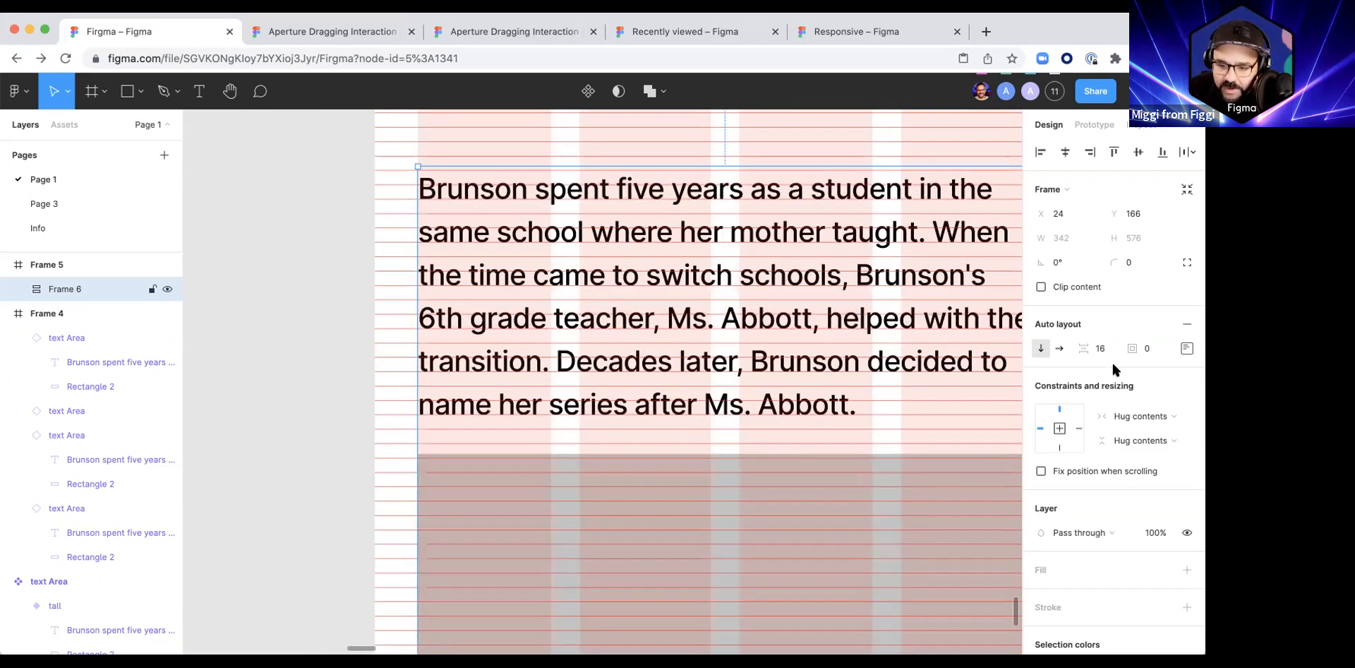
drag(1091, 348, 1097, 348)
key(super+z)
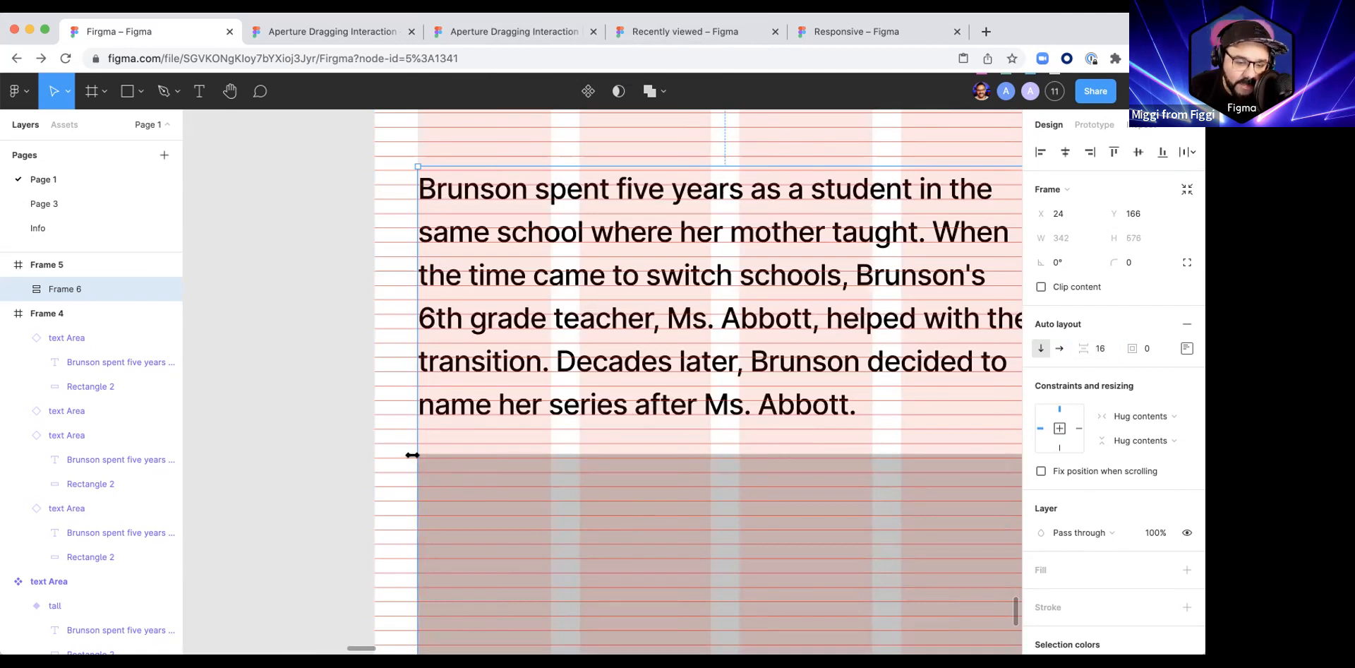
Step: Set the height of the upper grey rectangle in the stack to 80
scroll(416, 457, up, 5)
scroll(508, 459, down, 3)
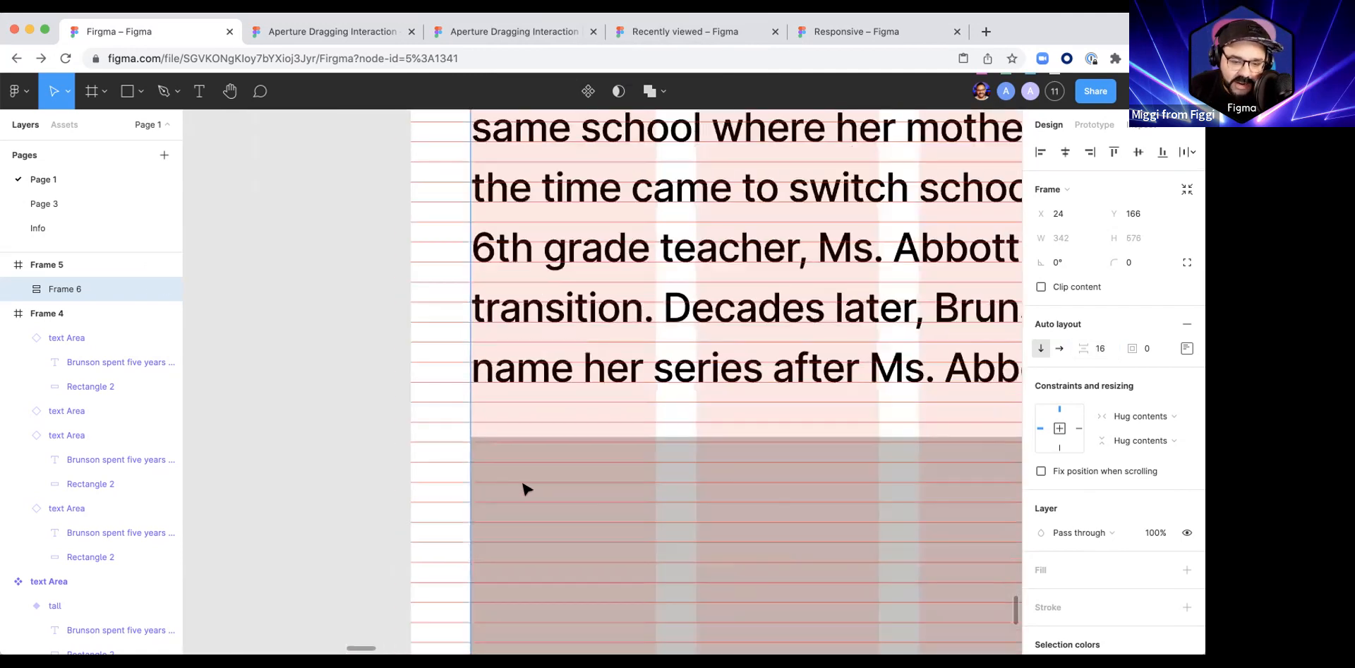
click(523, 486)
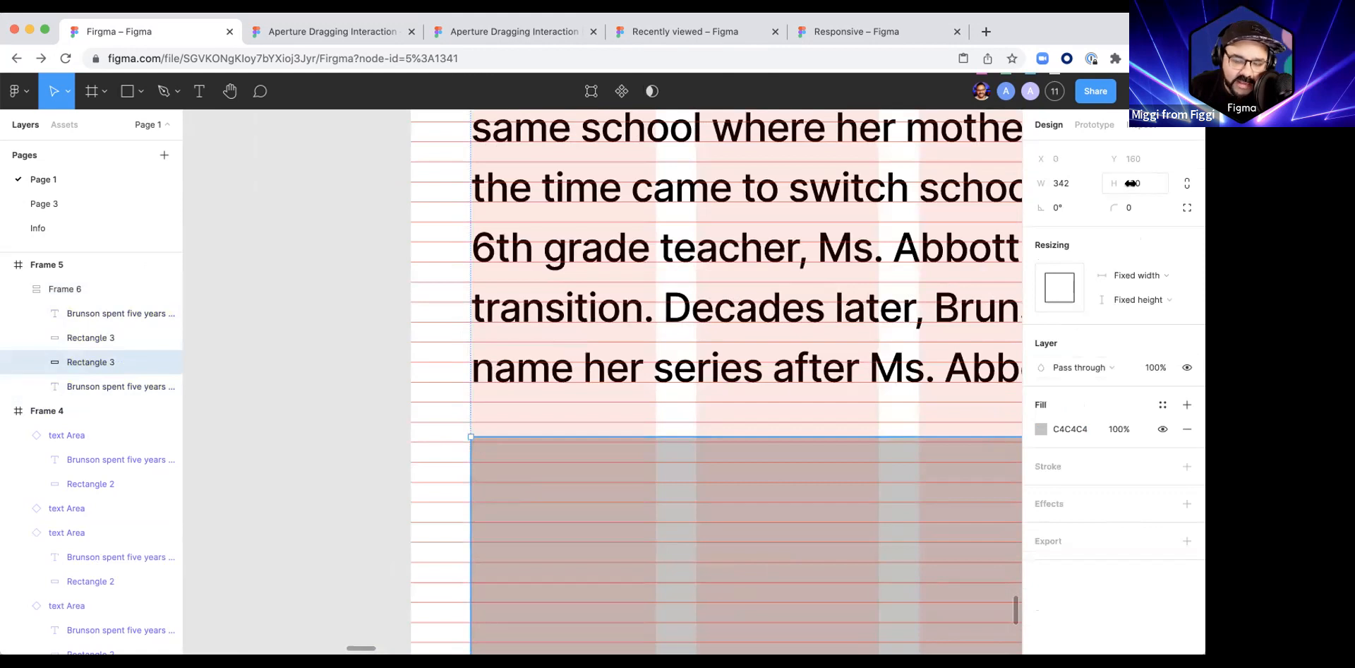
scroll(363, 409, down, 3)
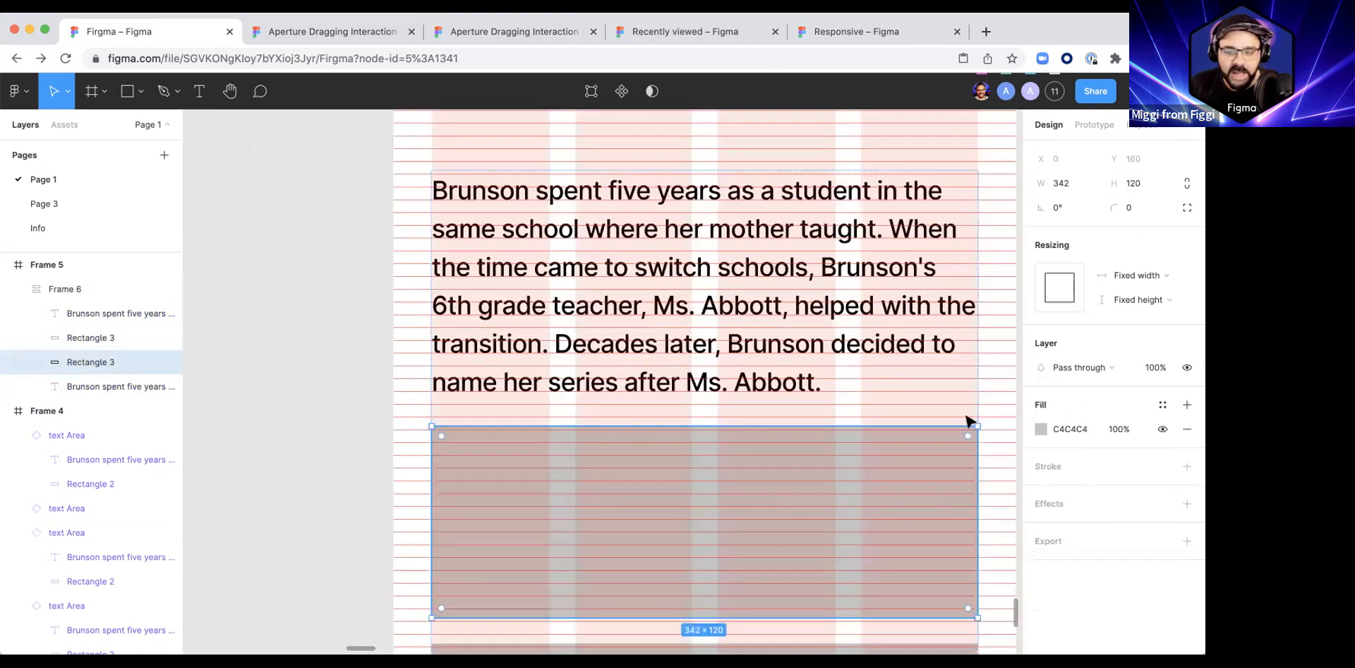
click(1134, 188)
text(80)
key(Return)
Step: Set the height of the lower grey rectangle in the stack to 80 and clear the selection
scroll(608, 444, down, 5)
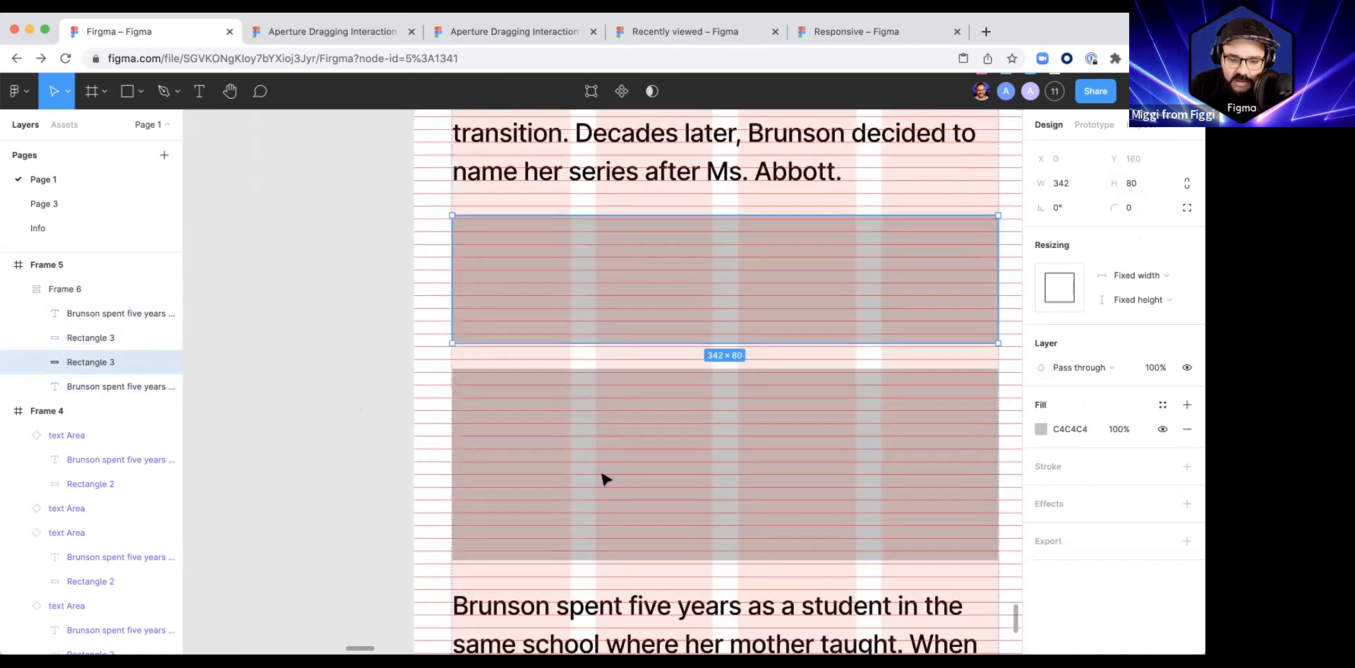
click(605, 479)
click(1134, 183)
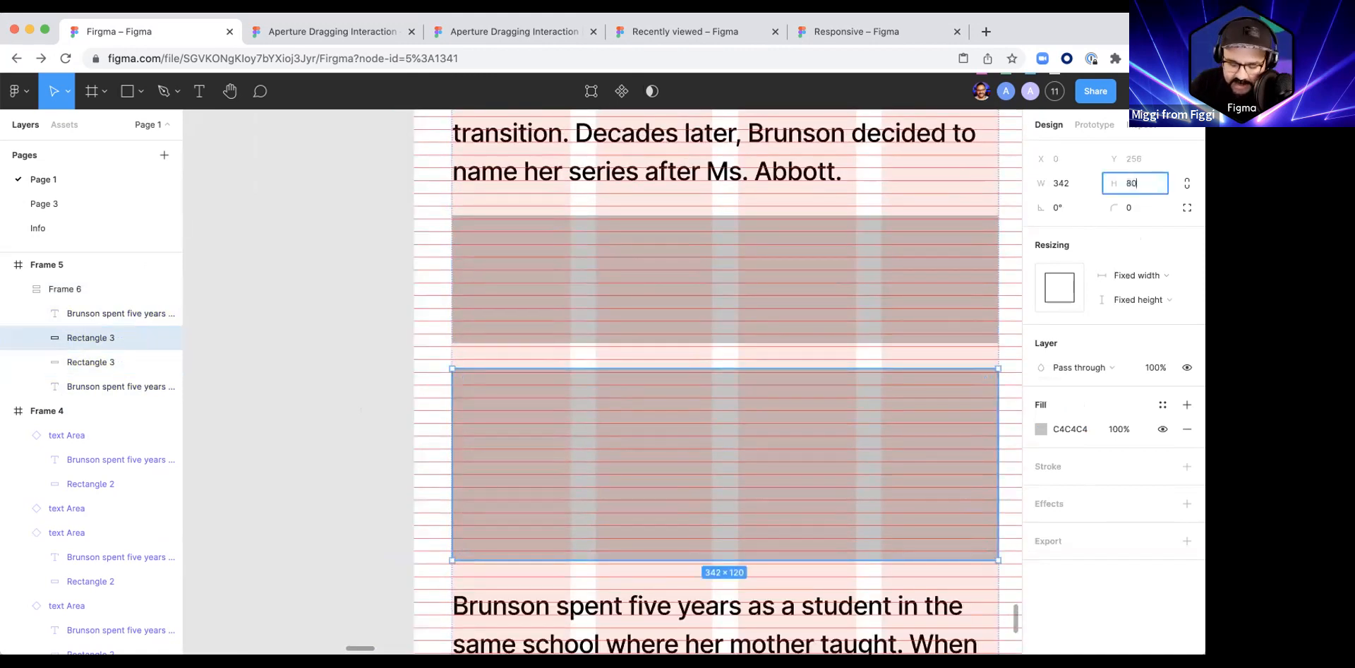
text(80)
key(Return)
click(342, 399)
Step: Wrap the stack's upper paragraph in its own auto layout frame with its padding set to 0
scroll(480, 282, up, 3)
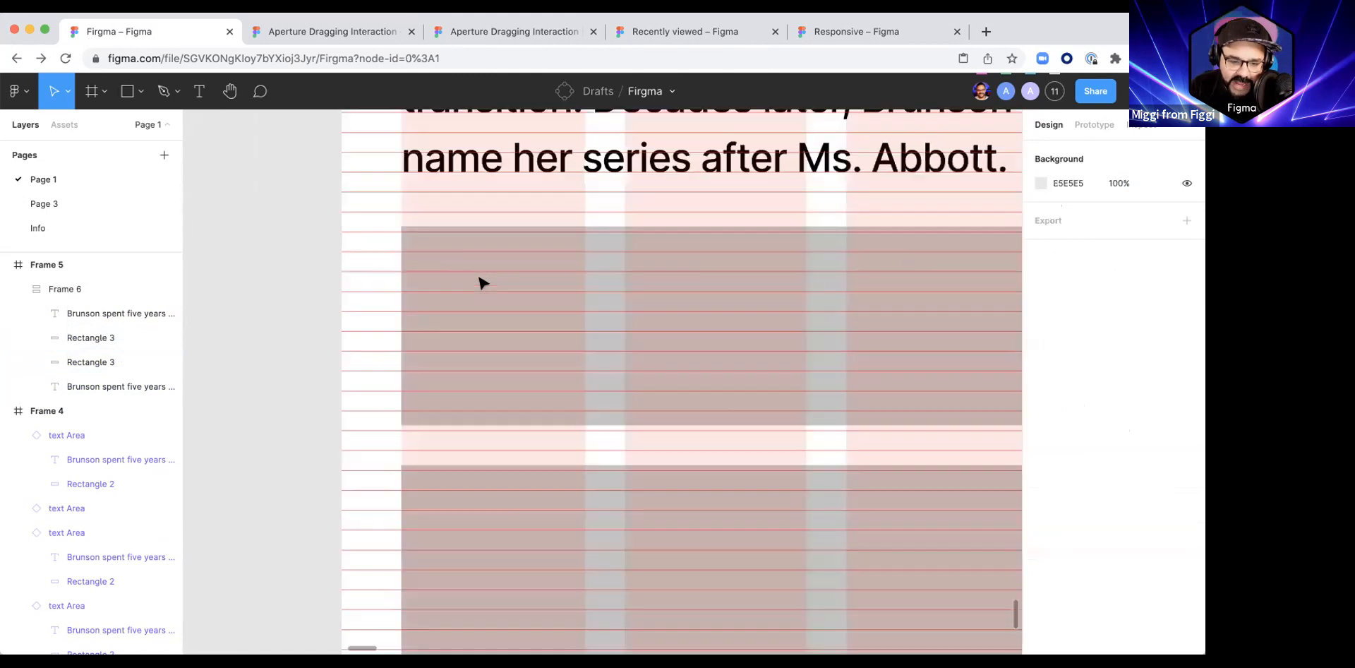
scroll(423, 264, up, 3)
scroll(438, 238, up, 3)
click(443, 244)
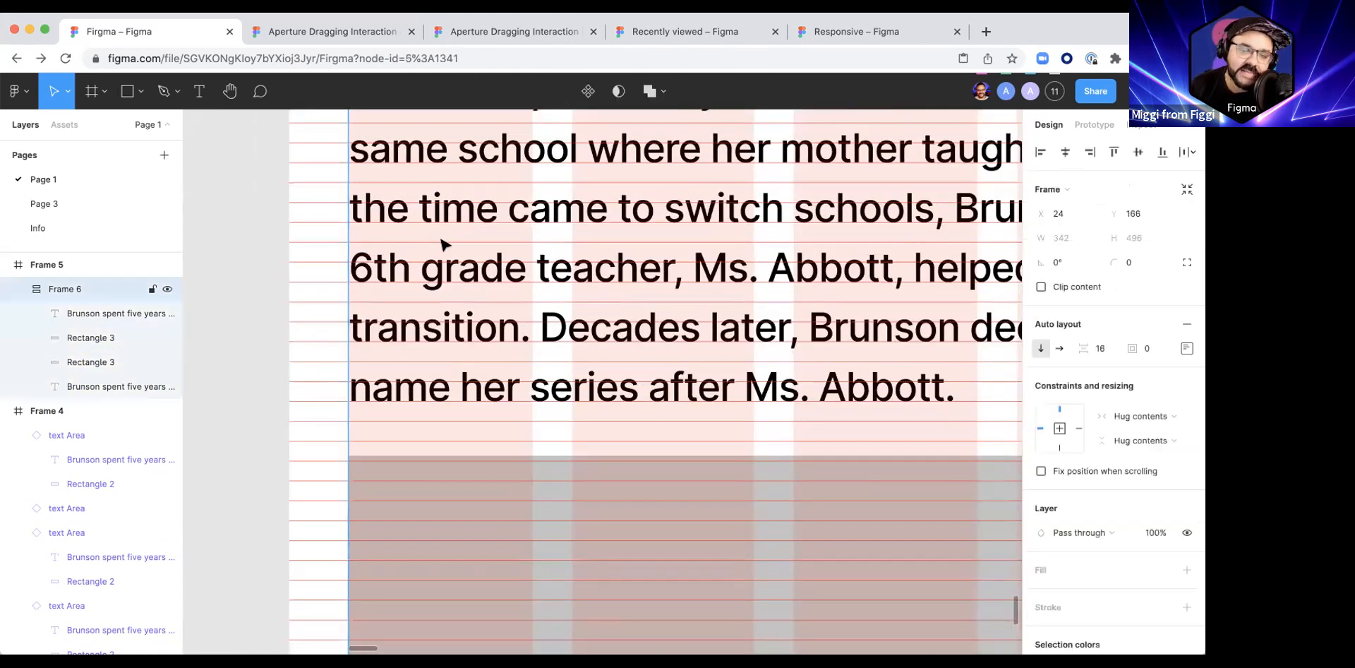
click(574, 232)
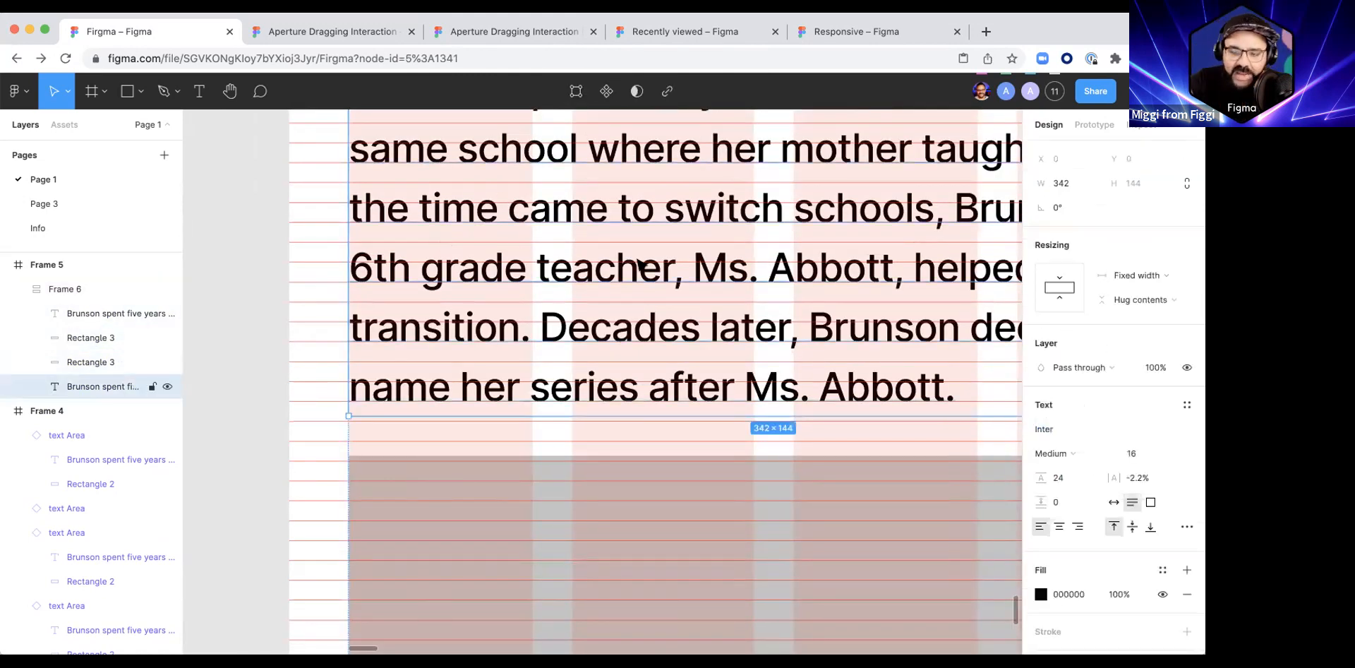
scroll(360, 439, up, 3)
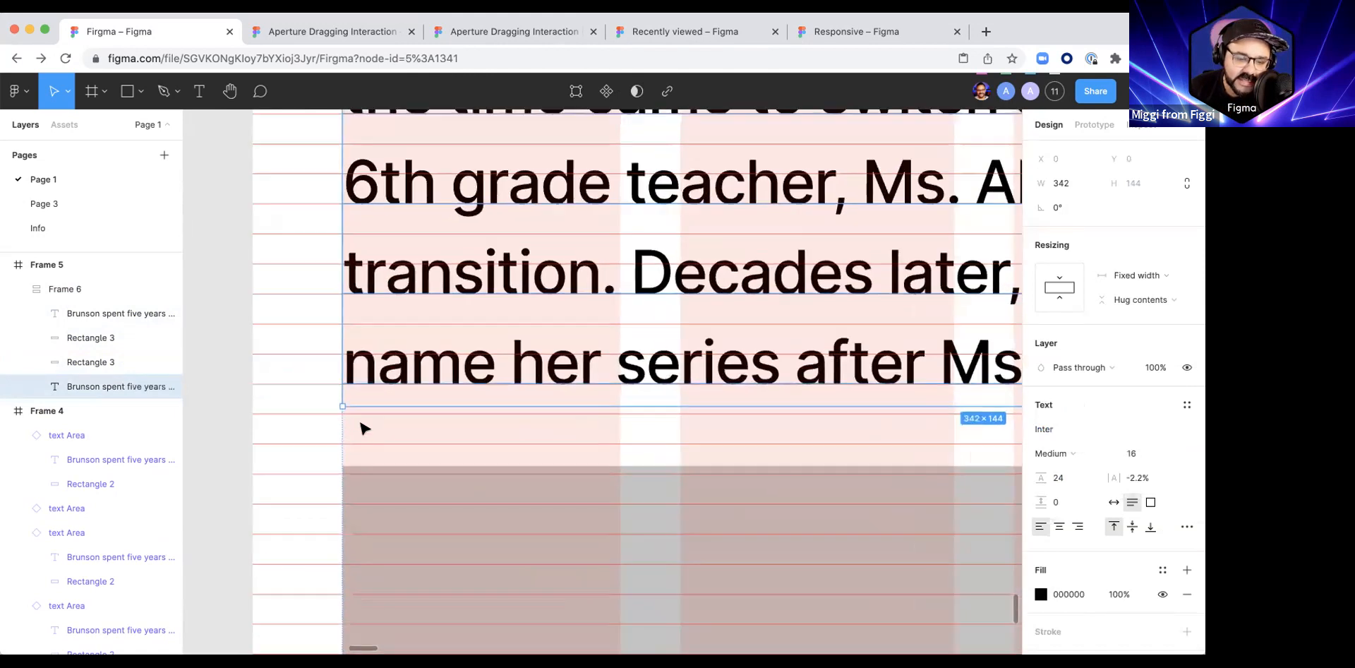
scroll(364, 417, down, 3)
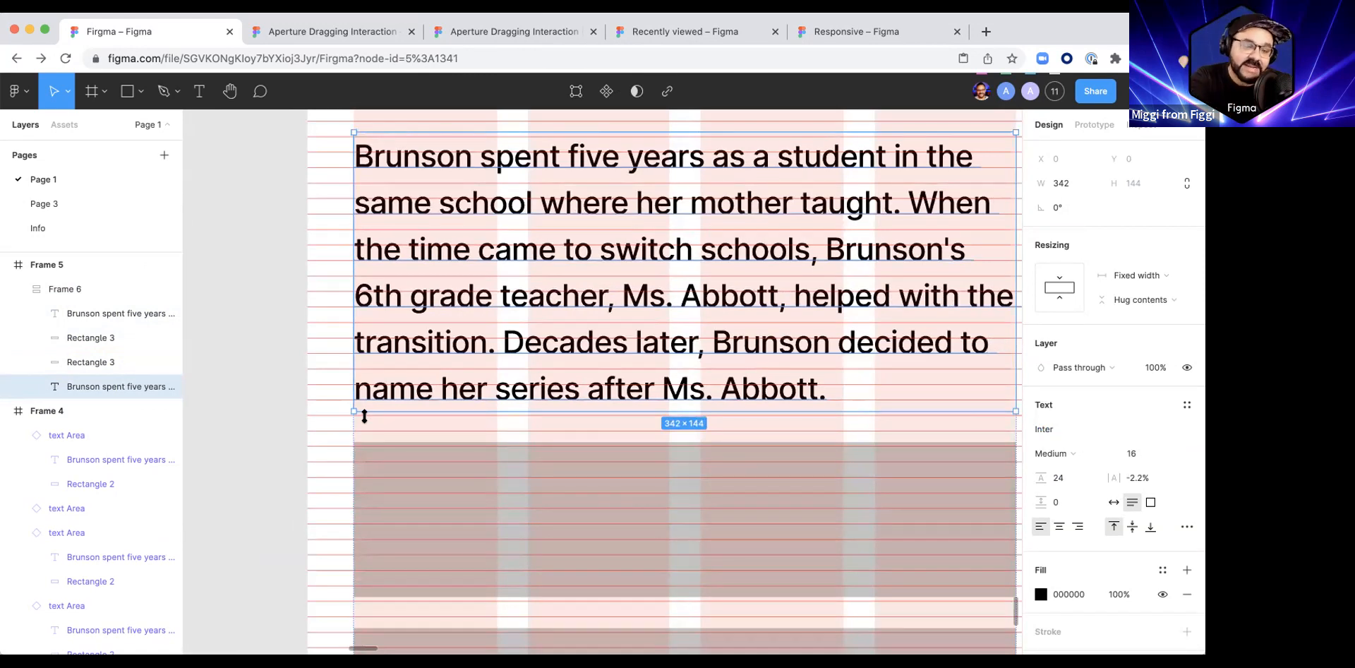
key(shift+a)
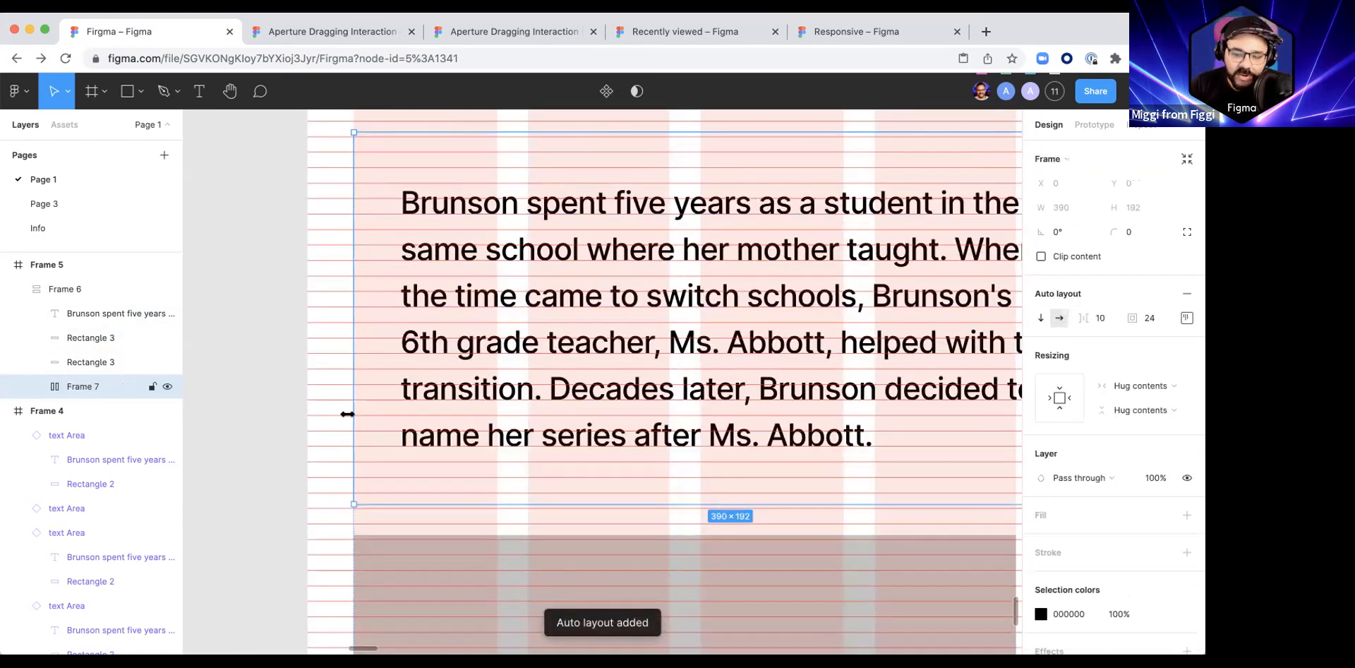
drag(1132, 317, 1108, 318)
Step: Set the bottom padding of the upper paragraph's auto layout frame to 2
click(1185, 319)
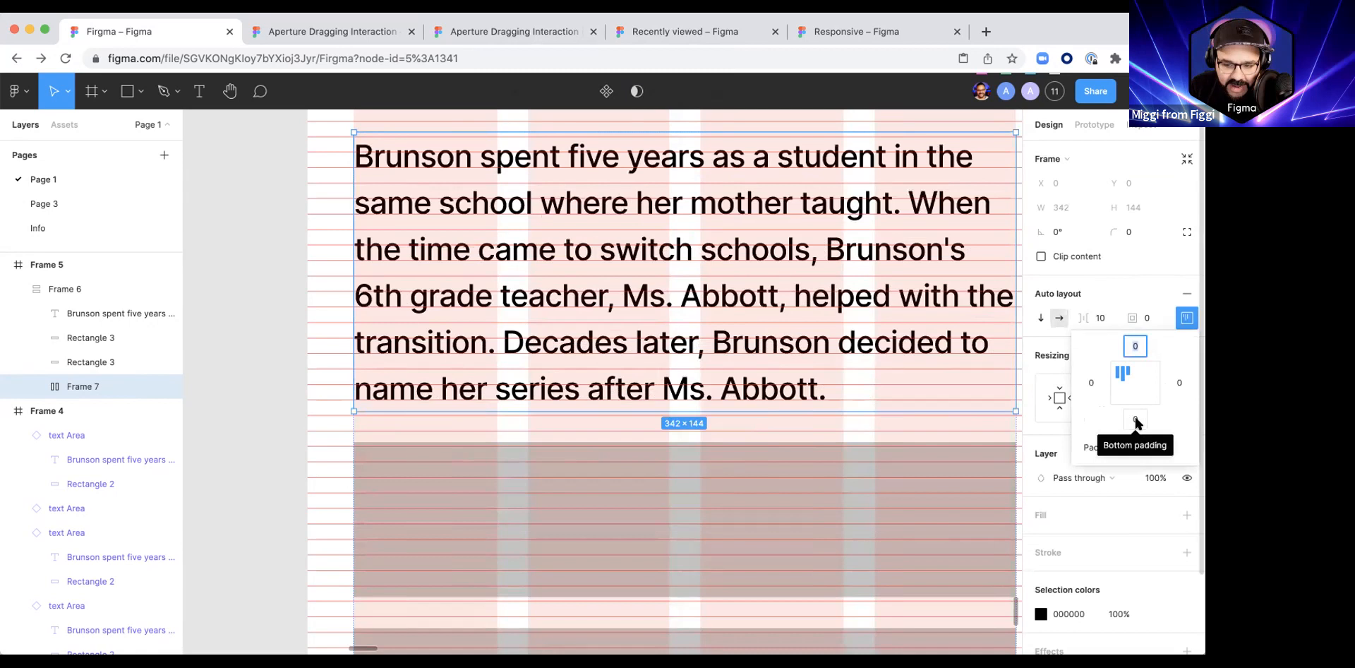
click(1135, 420)
text(2)
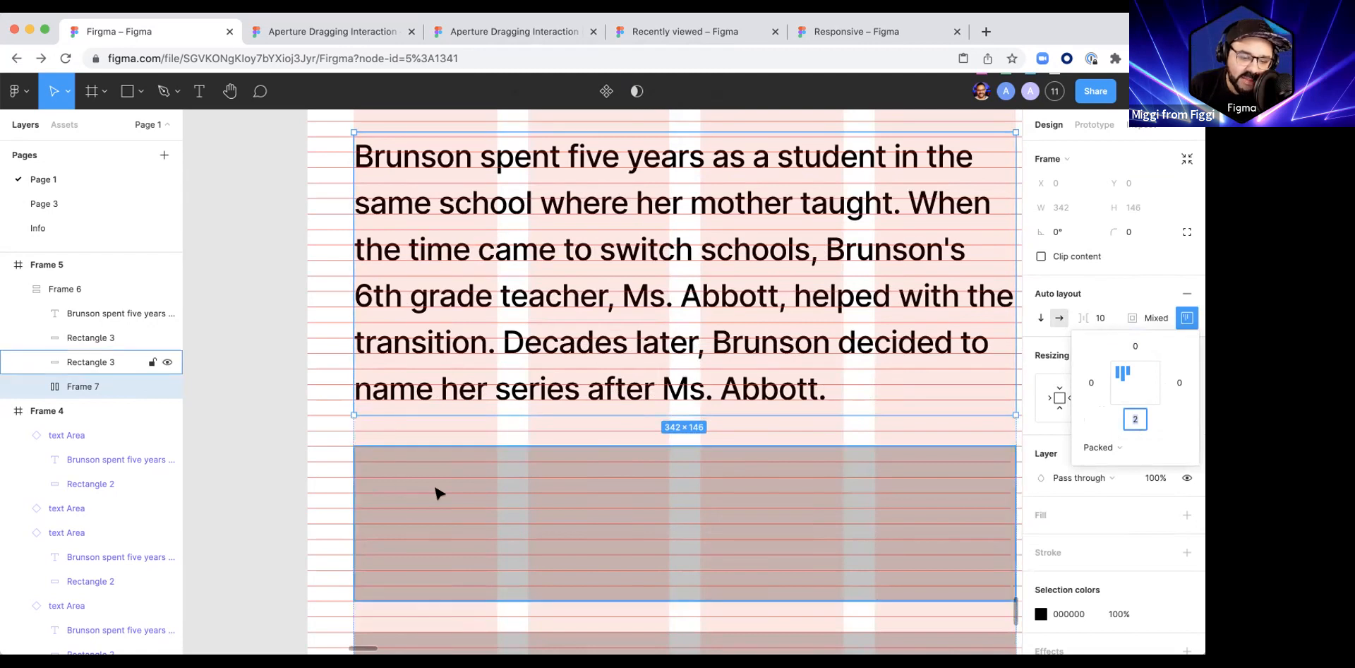
Step: Wrap the stack's lower paragraph in its own auto layout frame
scroll(438, 490, down, 3)
scroll(438, 490, down, 3)
scroll(437, 512, up, 10)
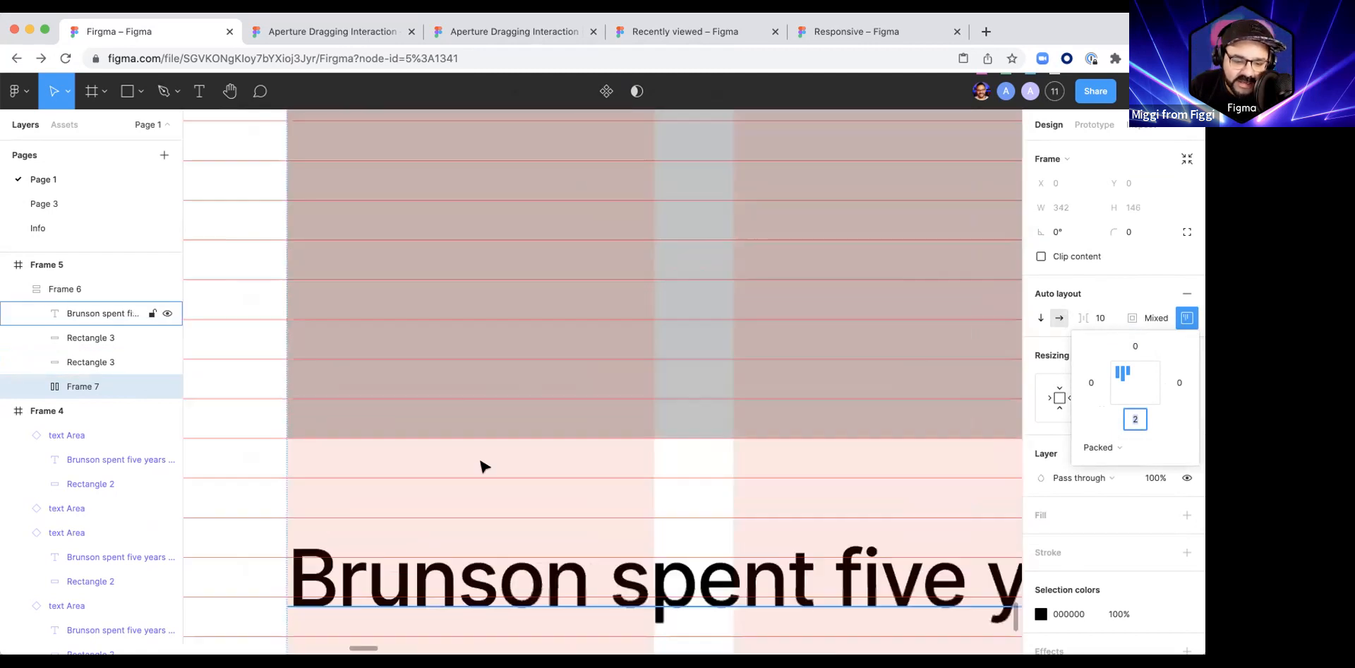
scroll(473, 533, down, 1)
scroll(418, 424, down, 3)
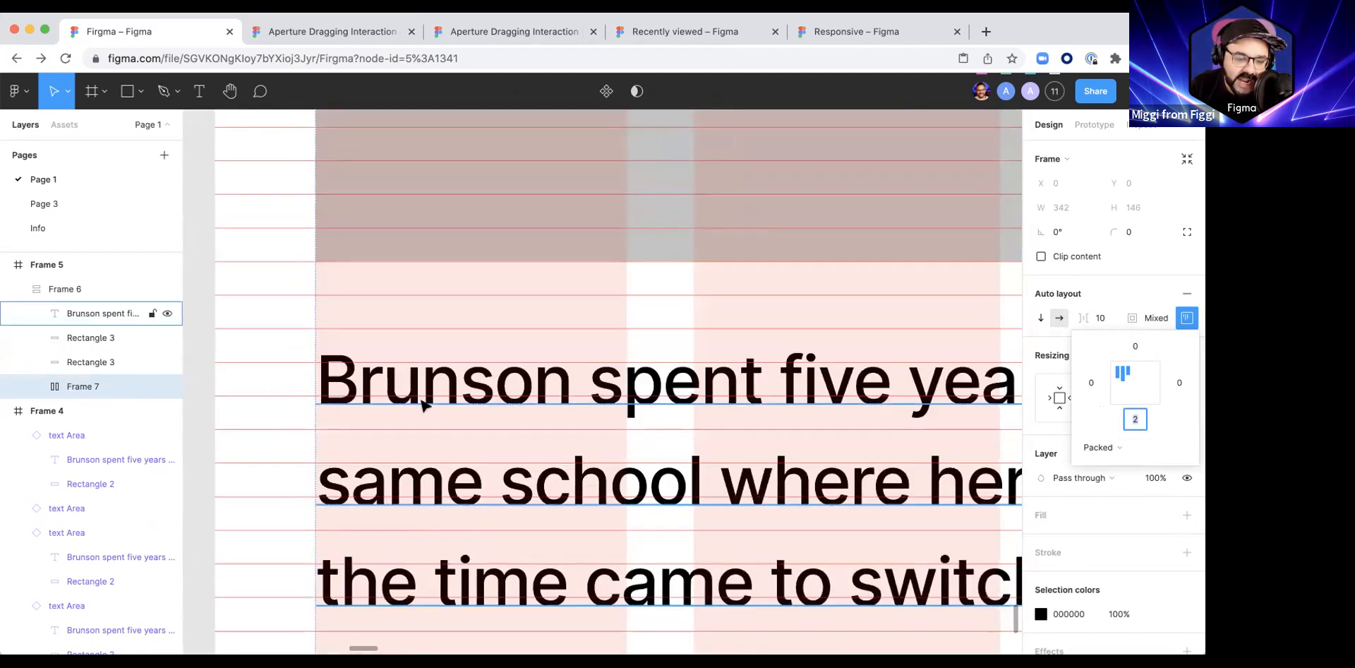
click(422, 404)
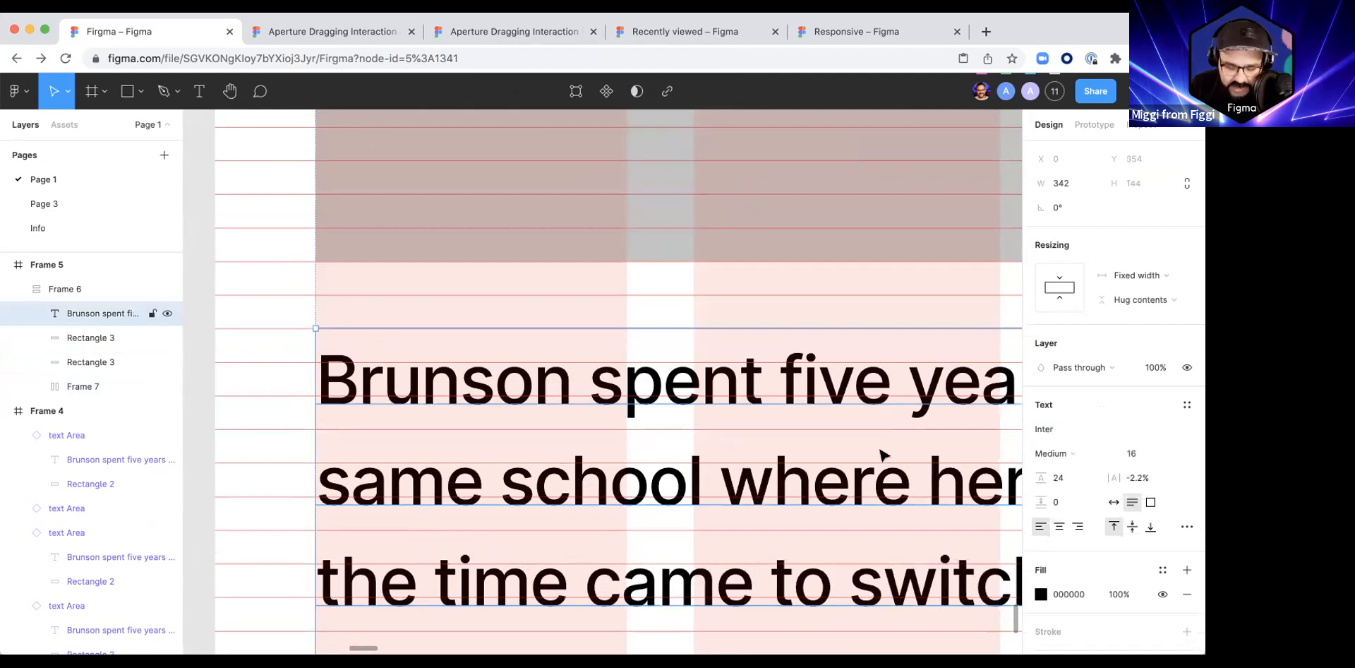
key(shift+a)
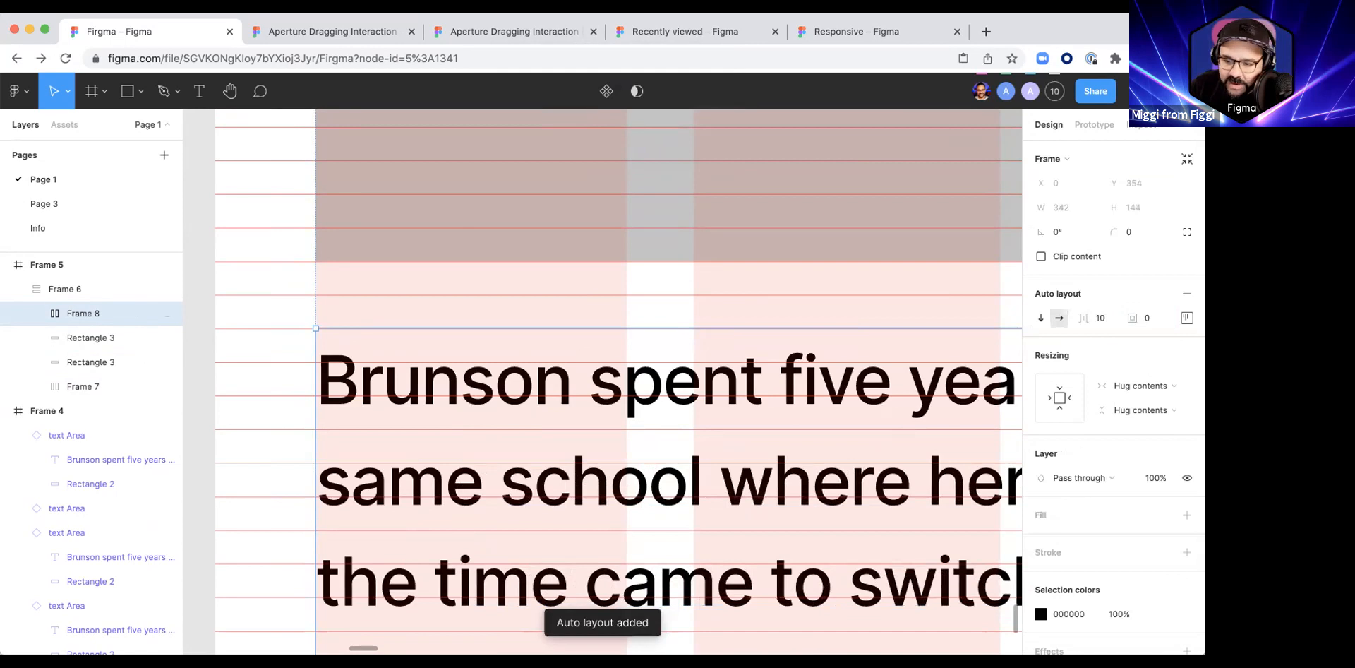
Step: Set the top padding of the lower paragraph's auto layout frame to 6
click(1186, 318)
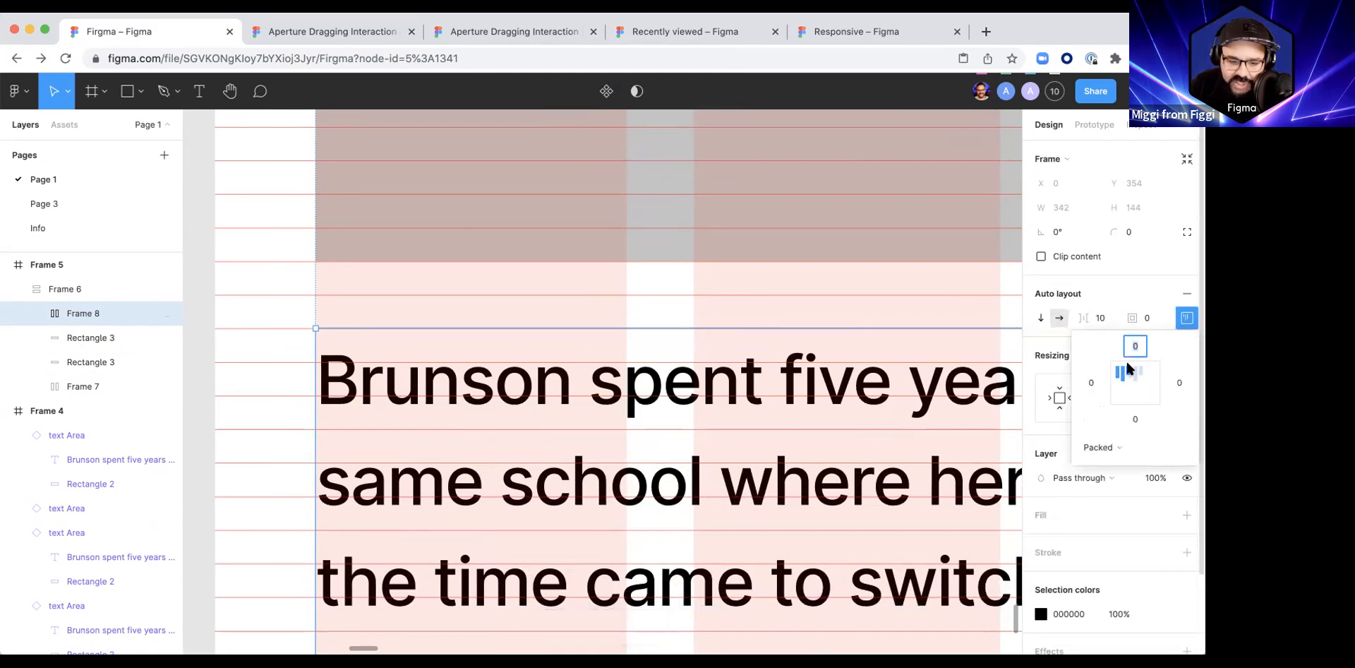
key(Up)
key(Up)
key(Up)
key(Up)
key(Up)
key(Up)
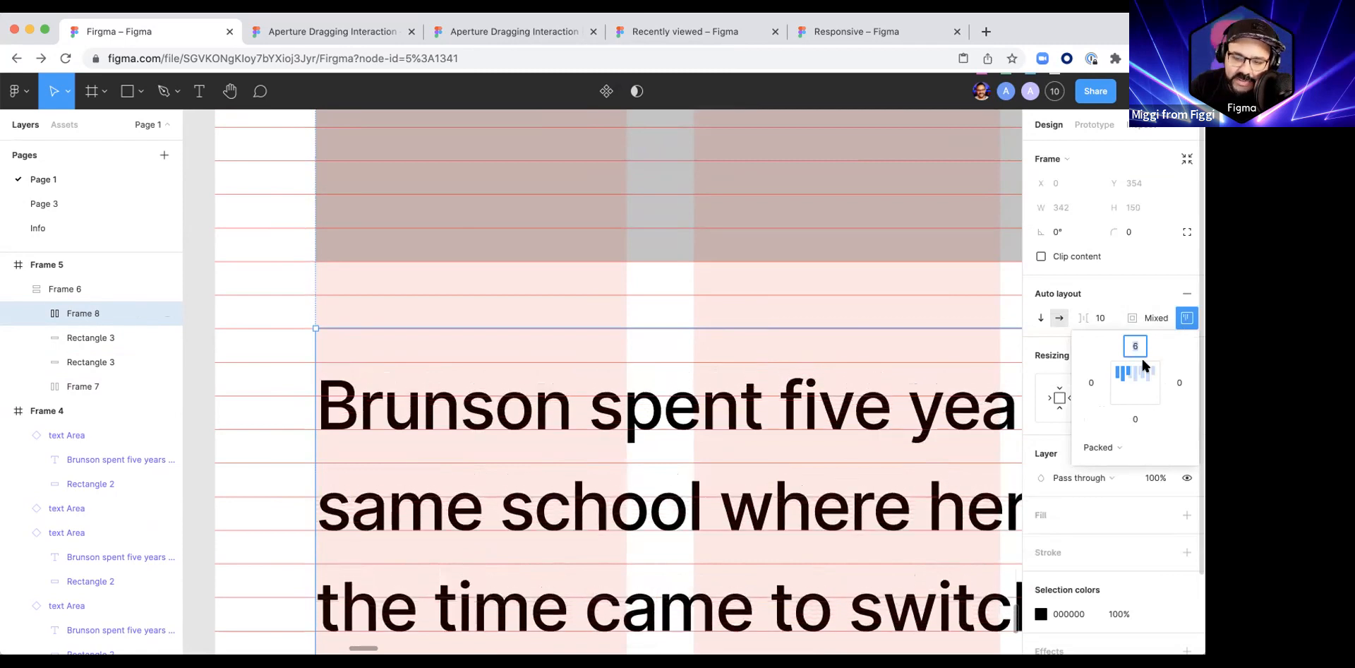
Step: Try a smaller top padding on the lower paragraph's auto layout frame, and set it back to 6
key(Down)
key(Down)
key(Down)
key(Down)
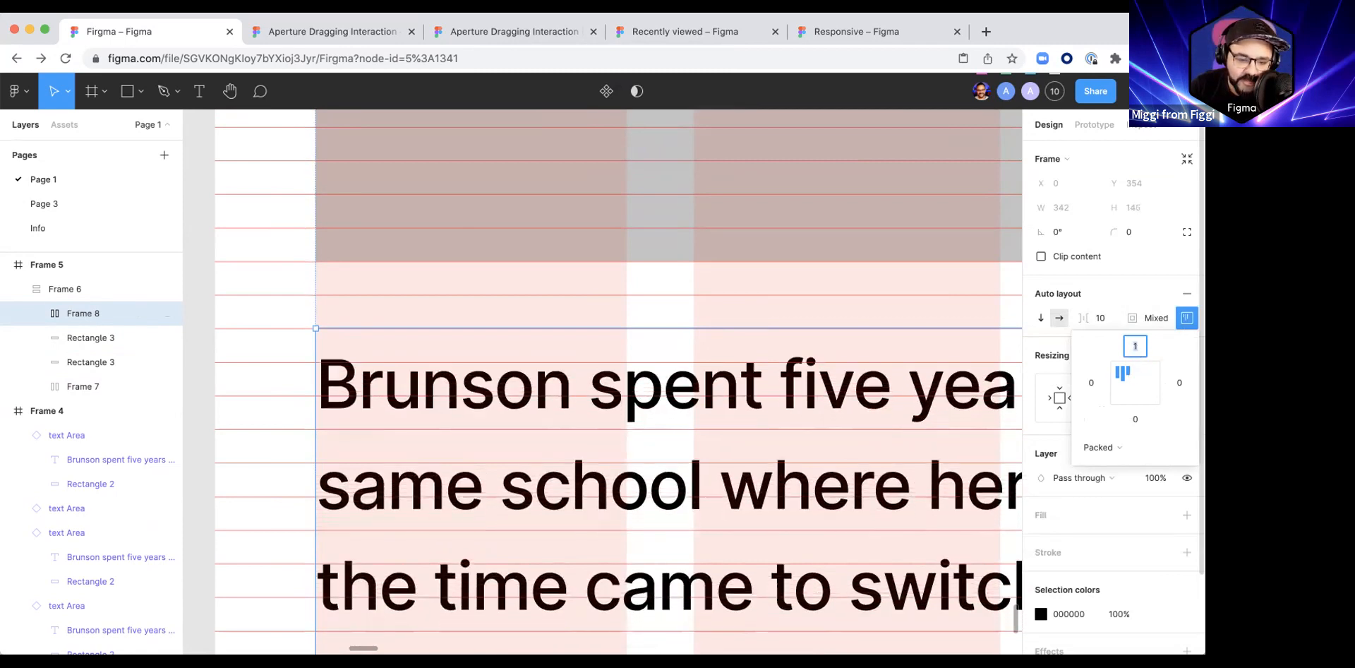
key(Up)
key(Up)
key(Up)
key(Up)
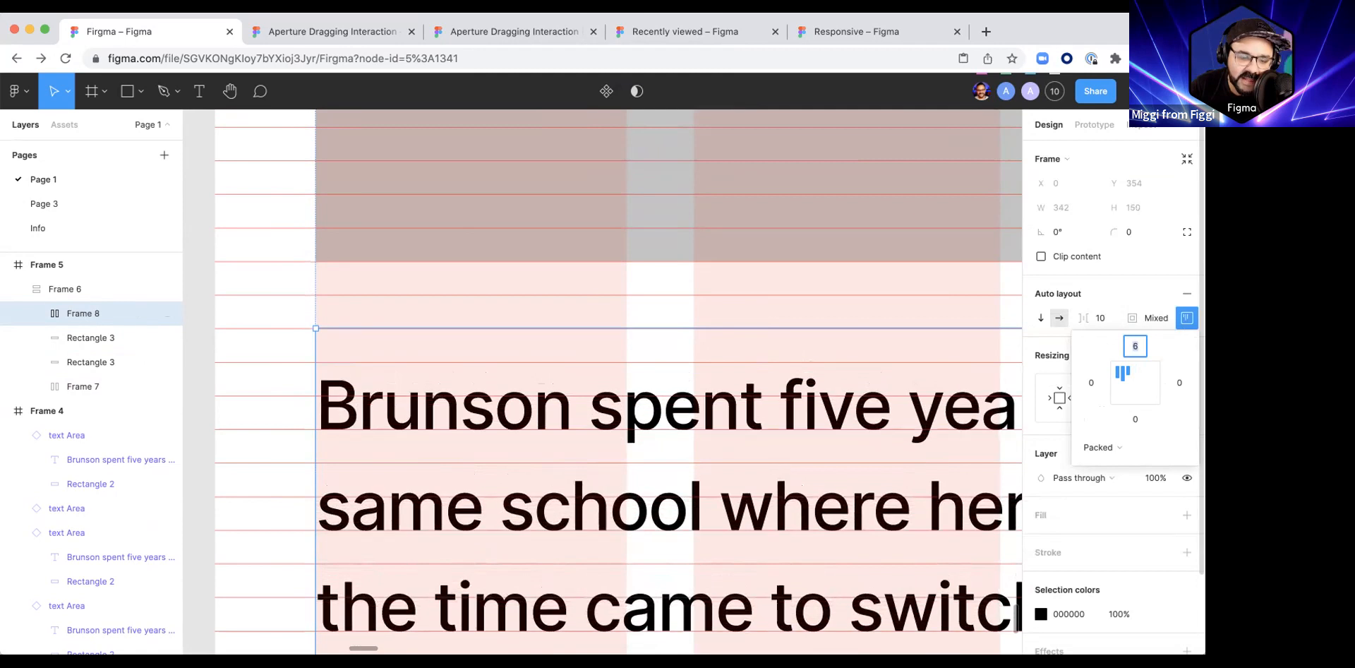
Step: Examine how the paragraphs and rectangles in Frame 5 line up with the column and row grids
scroll(369, 397, down, 10)
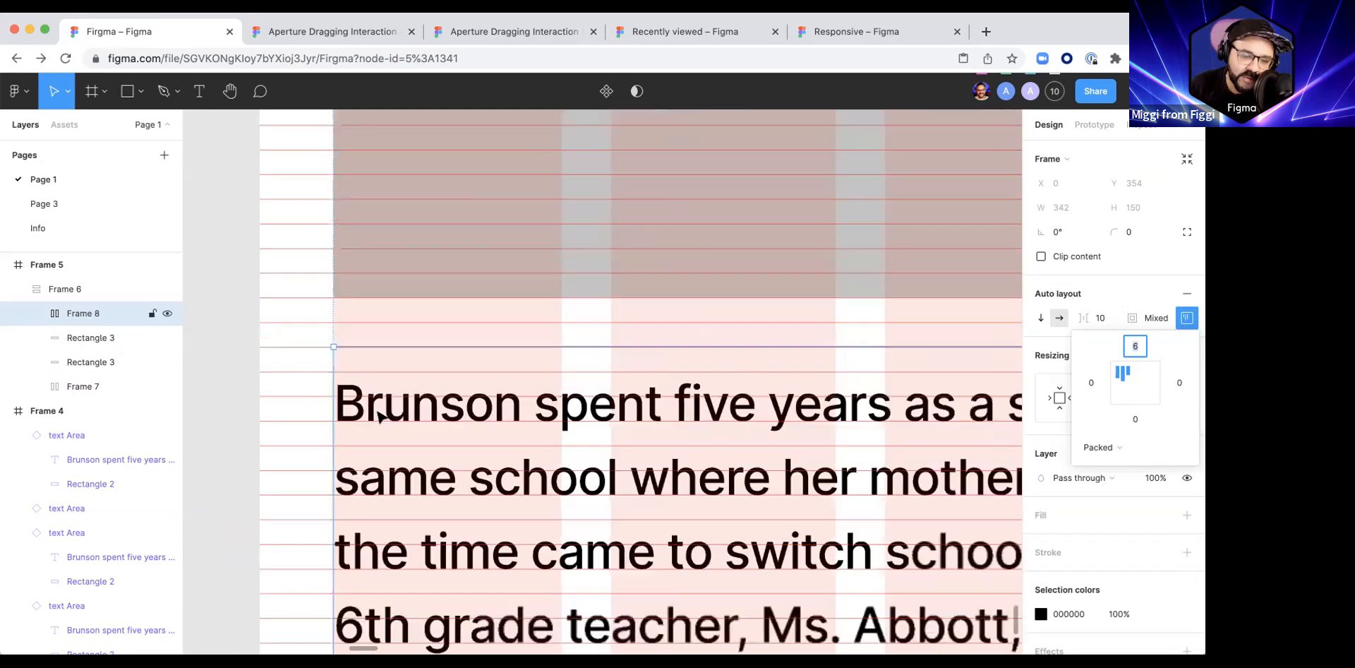
scroll(389, 401, up, 3)
click(336, 351)
scroll(391, 187, up, 10)
scroll(434, 297, down, 5)
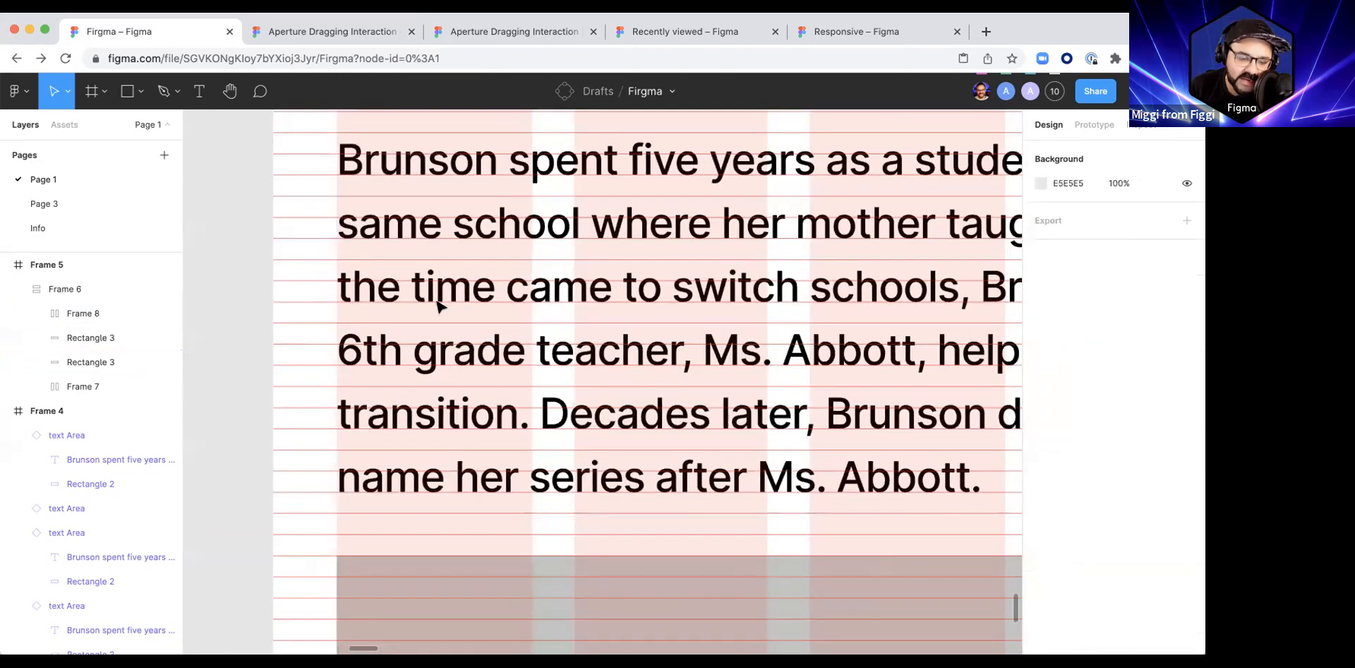
scroll(438, 314, up, 15)
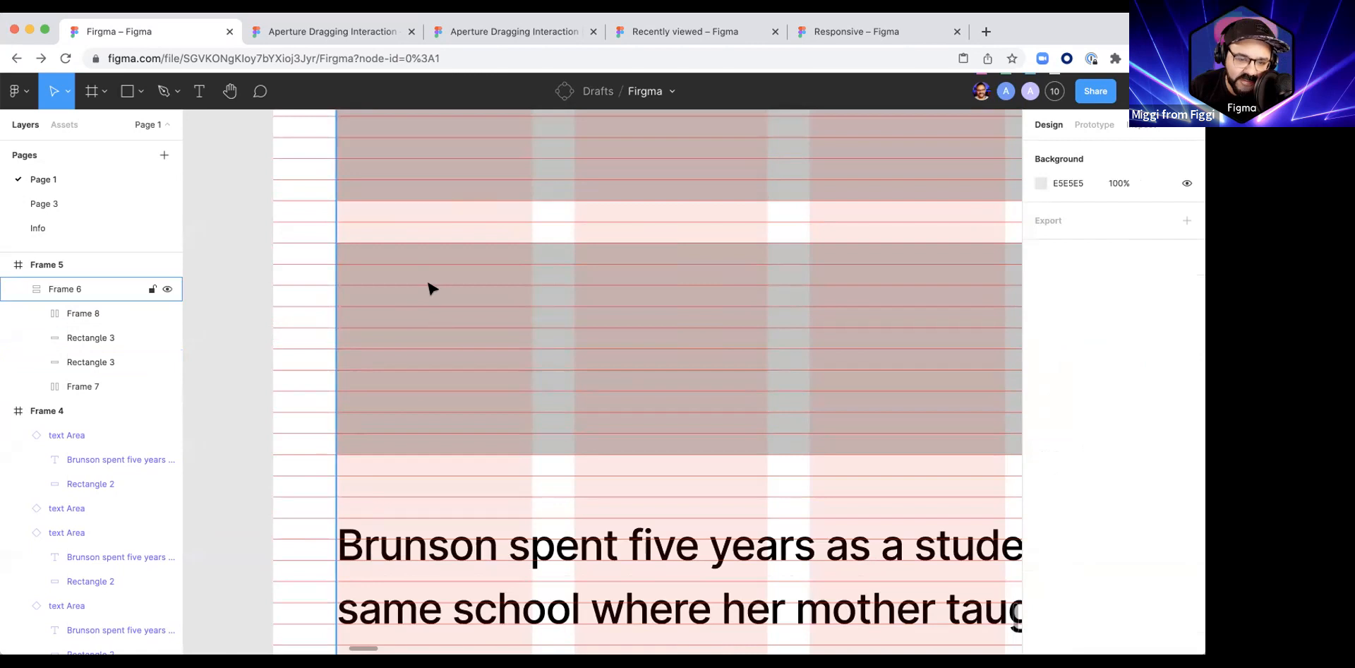
scroll(416, 324, up, 2)
scroll(426, 360, down, 10)
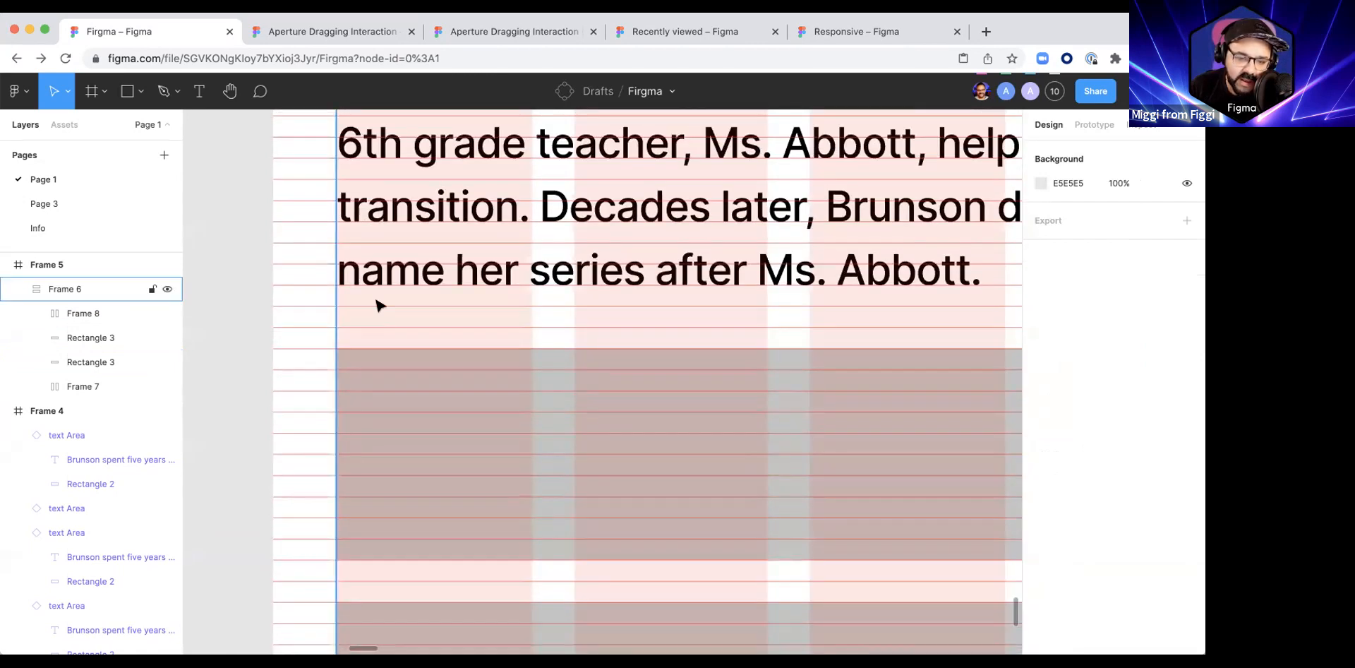
scroll(385, 321, down, 6)
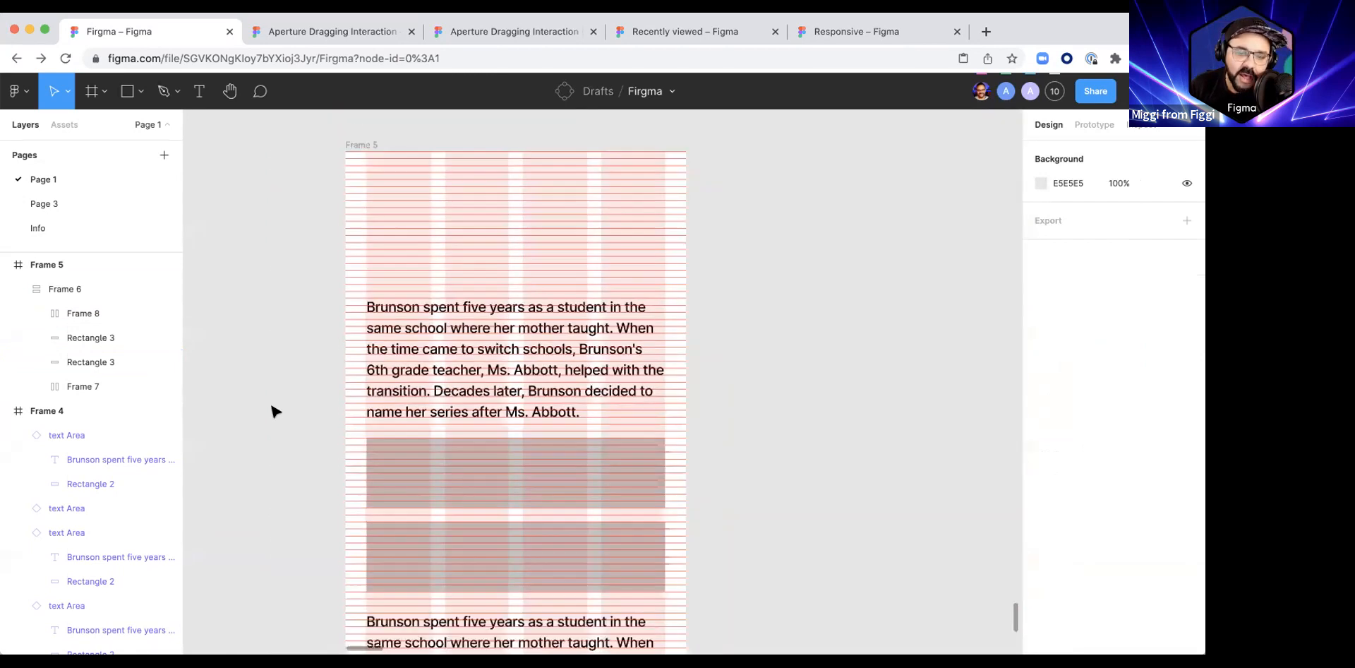
scroll(387, 315, left, 4)
scroll(387, 315, down, 3)
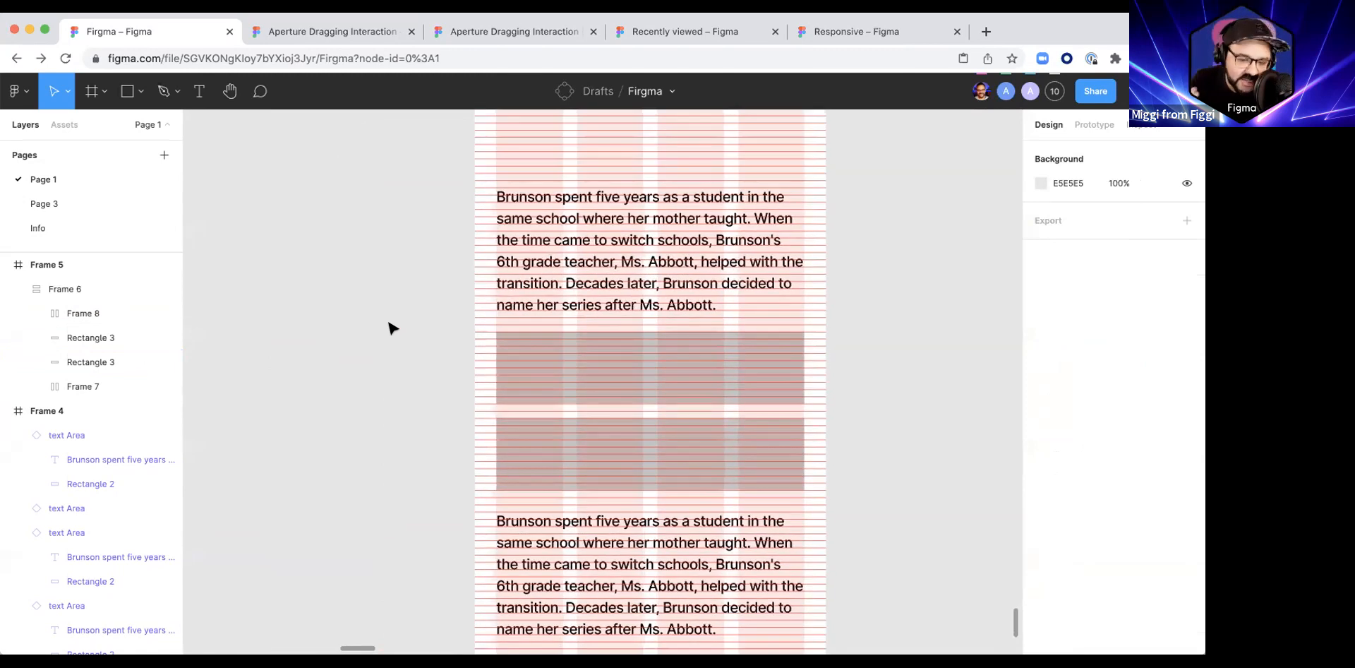
Step: Stretch the upper rectangle of the stack downward to a height of 104
click(617, 380)
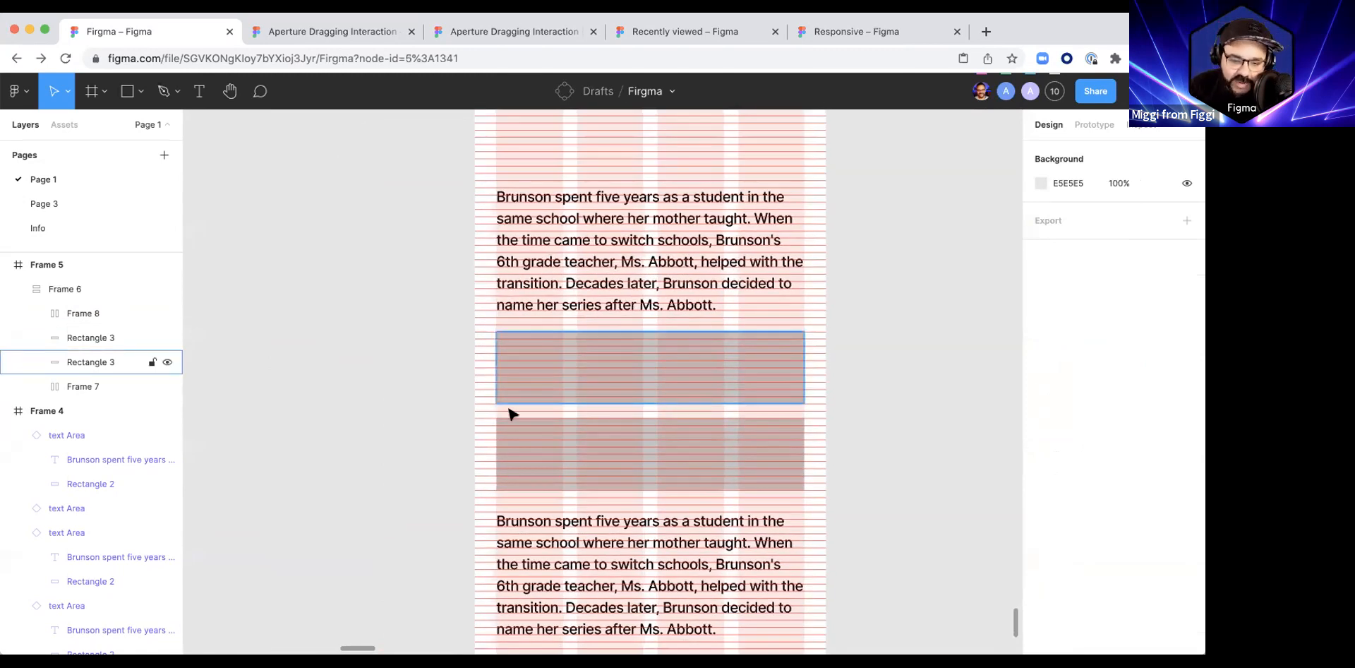
scroll(509, 413, up, 3)
drag(499, 397, 499, 438)
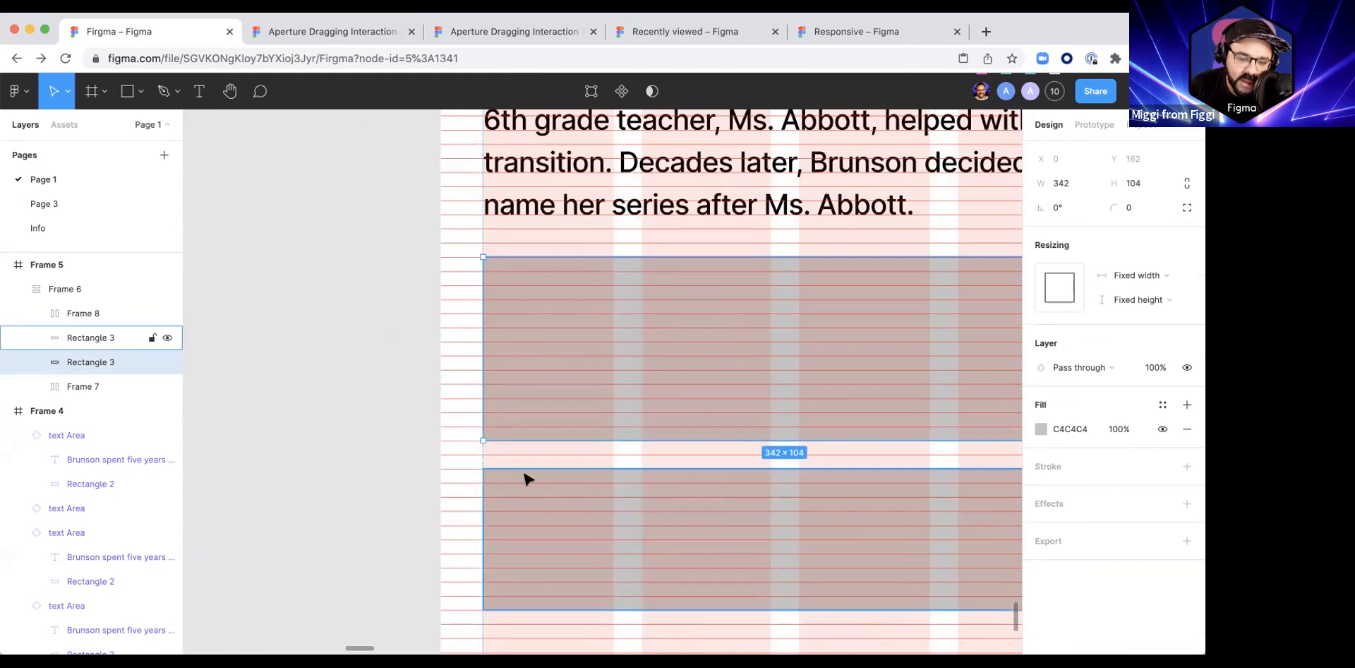
scroll(526, 475, up, 3)
scroll(539, 417, down, 5)
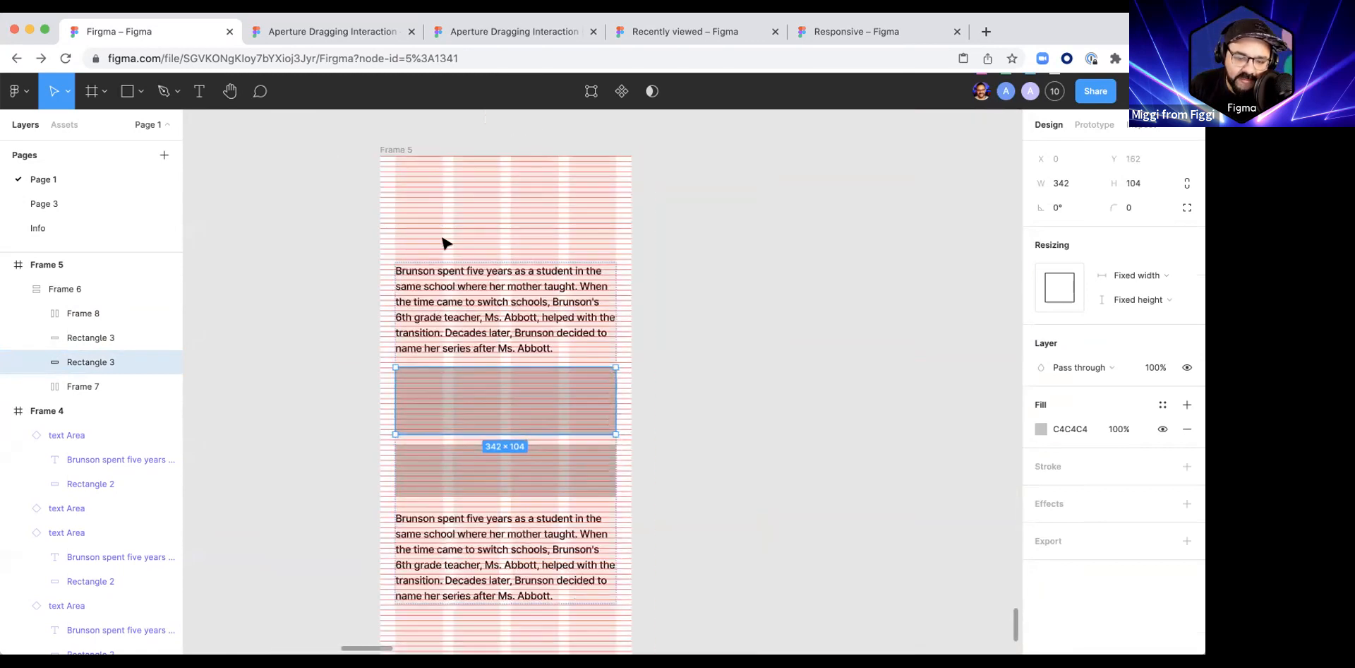
Step: Check the upper paragraph's text resizing, and inspect the properties and CSS of the whole stack, Frame 6
double_click(487, 336)
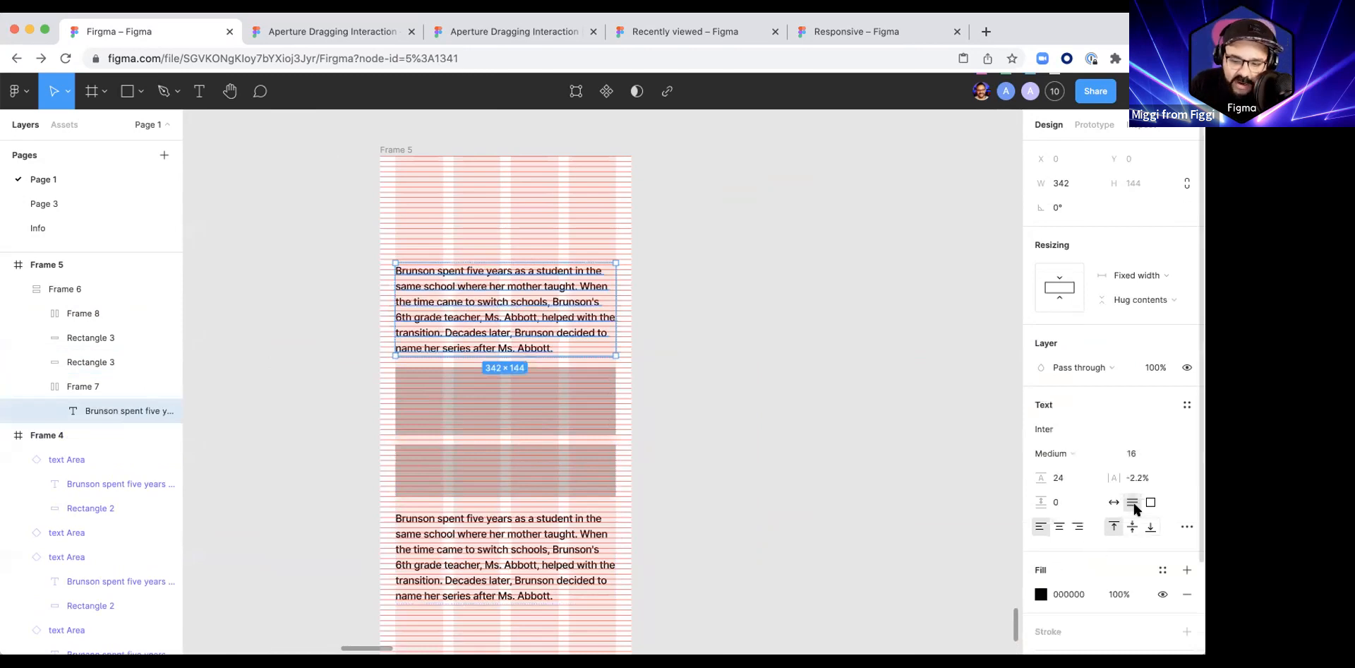
click(681, 290)
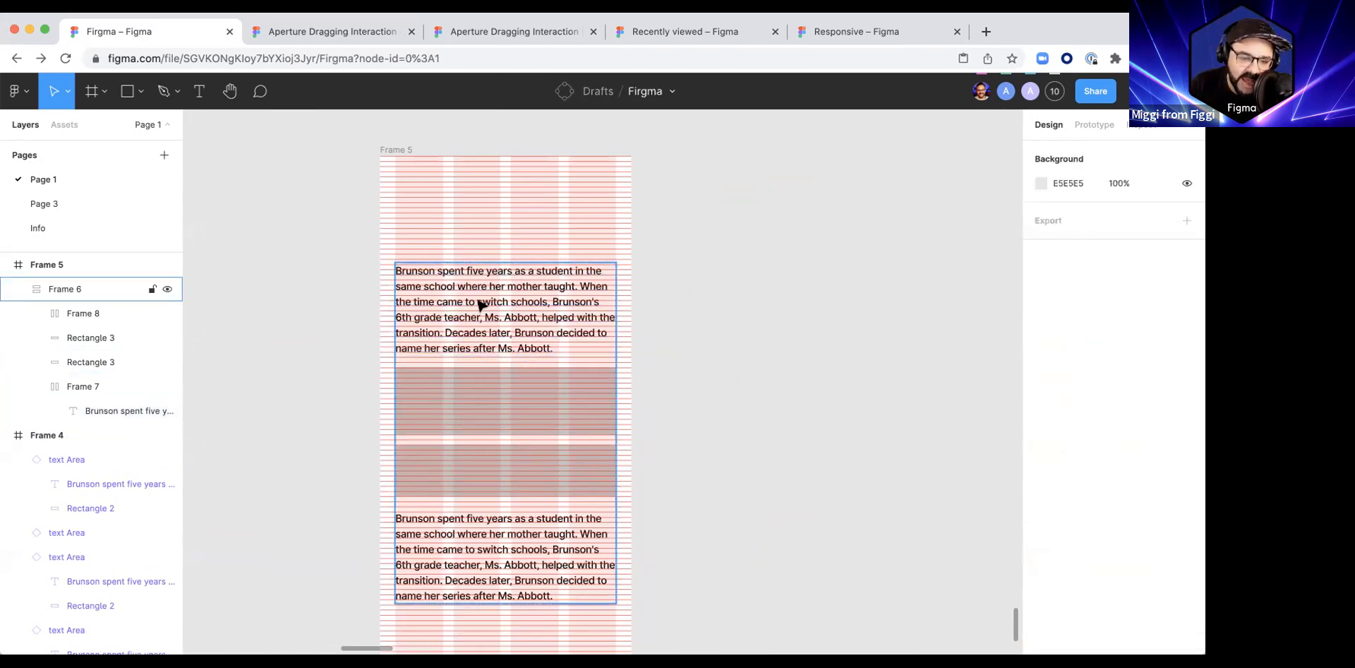
click(478, 304)
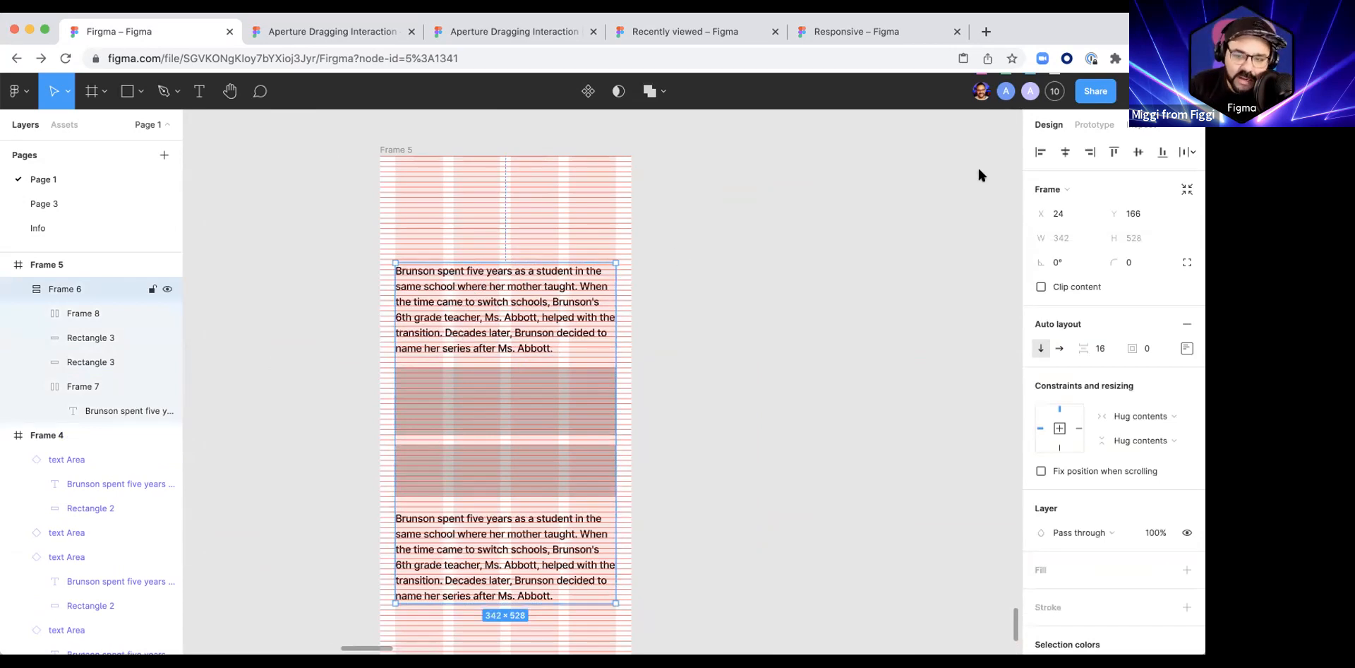
scroll(1074, 475, down, 1)
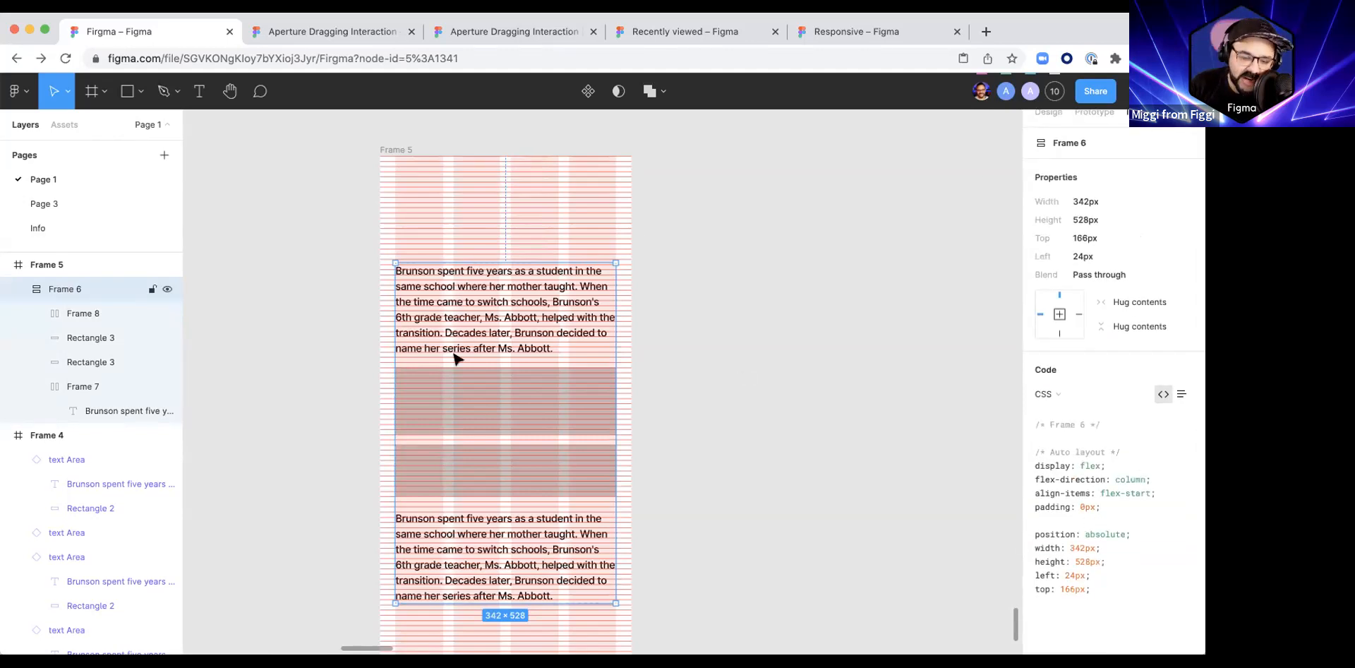
Step: Inspect the typography and CSS code of the upper paragraph's text layer
click(412, 350)
click(413, 350)
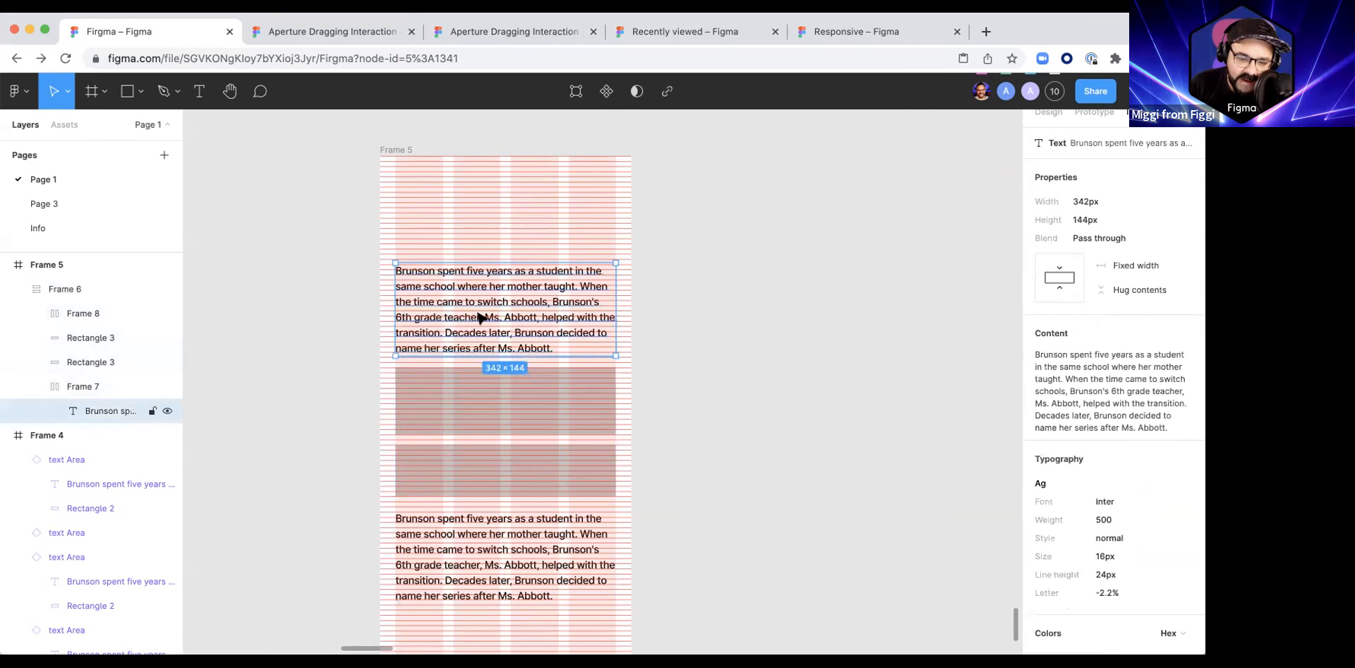
scroll(1016, 483, down, 5)
scroll(1139, 482, down, 4)
scroll(1139, 483, down, 5)
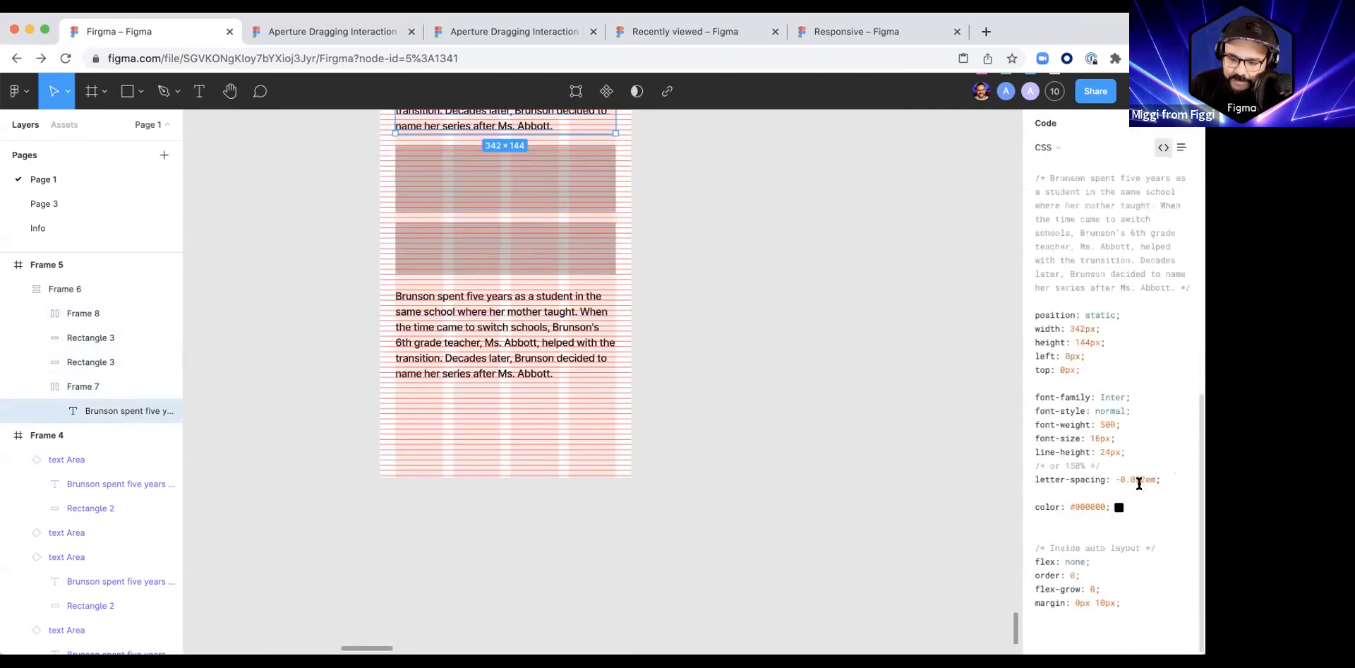
scroll(537, 317, up, 6)
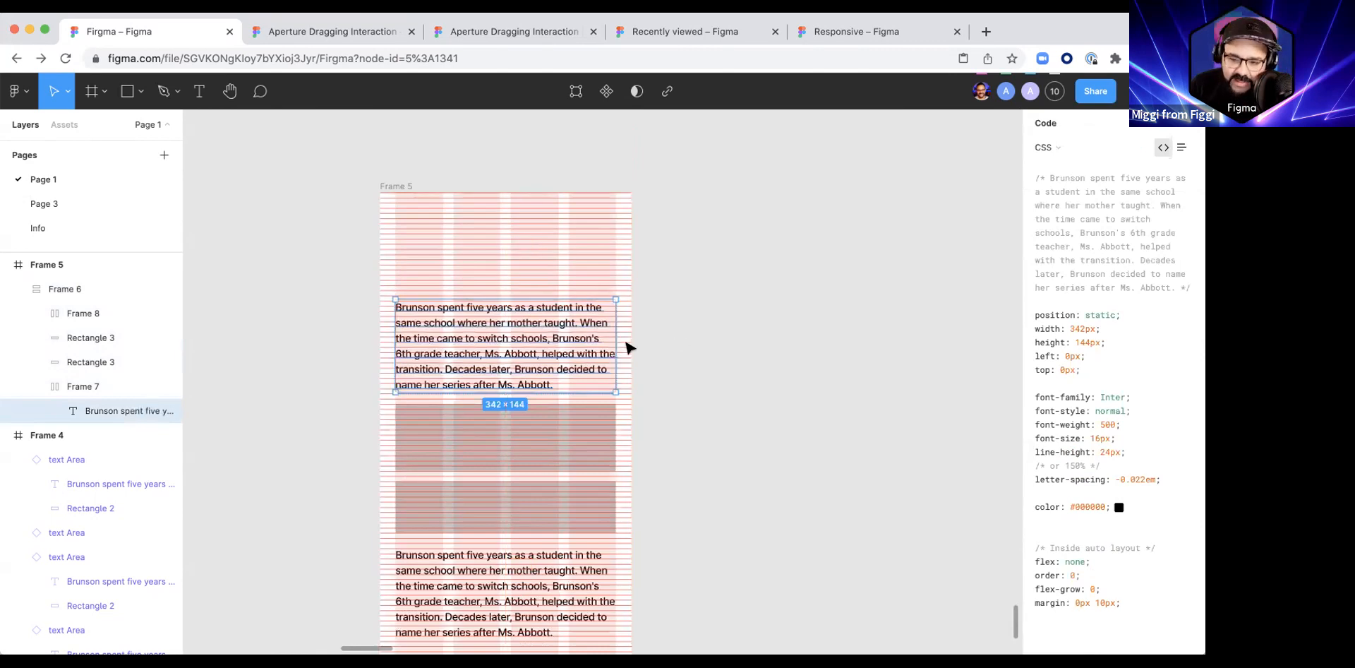
Step: Inspect the CSS of the upper paragraph's auto layout frame, and highlight its bottom padding value
click(79, 386)
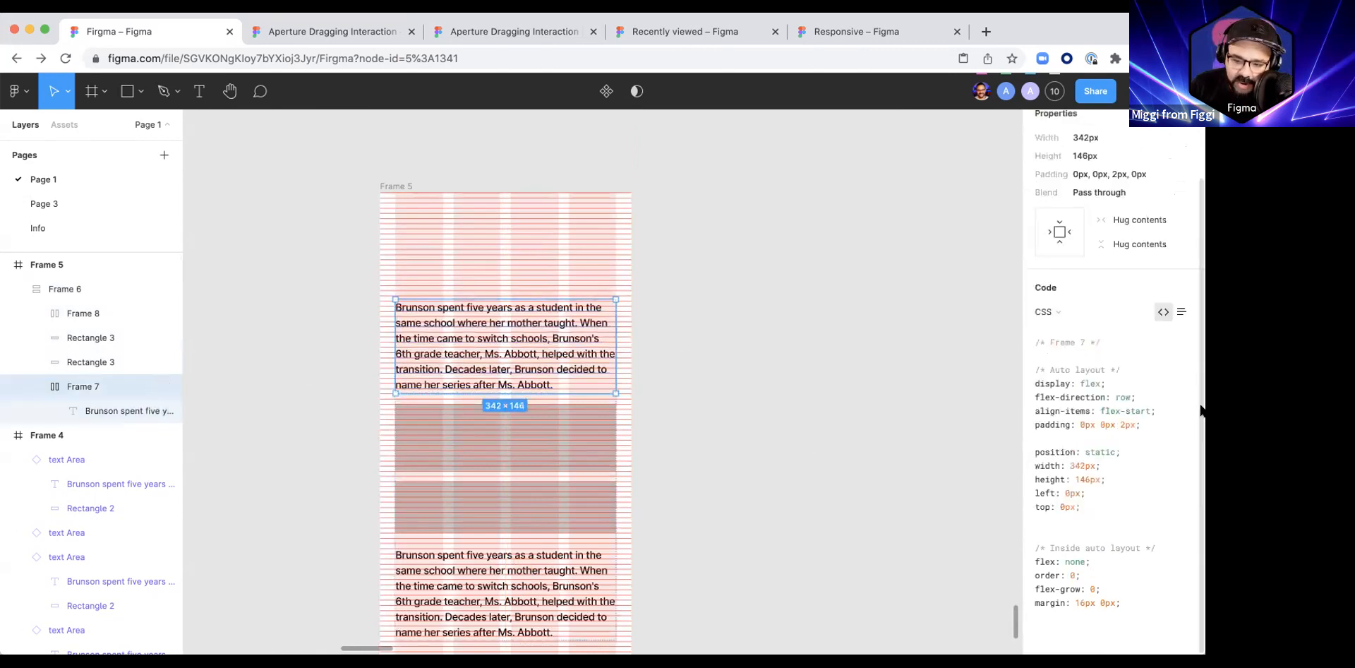
drag(1120, 424, 1137, 422)
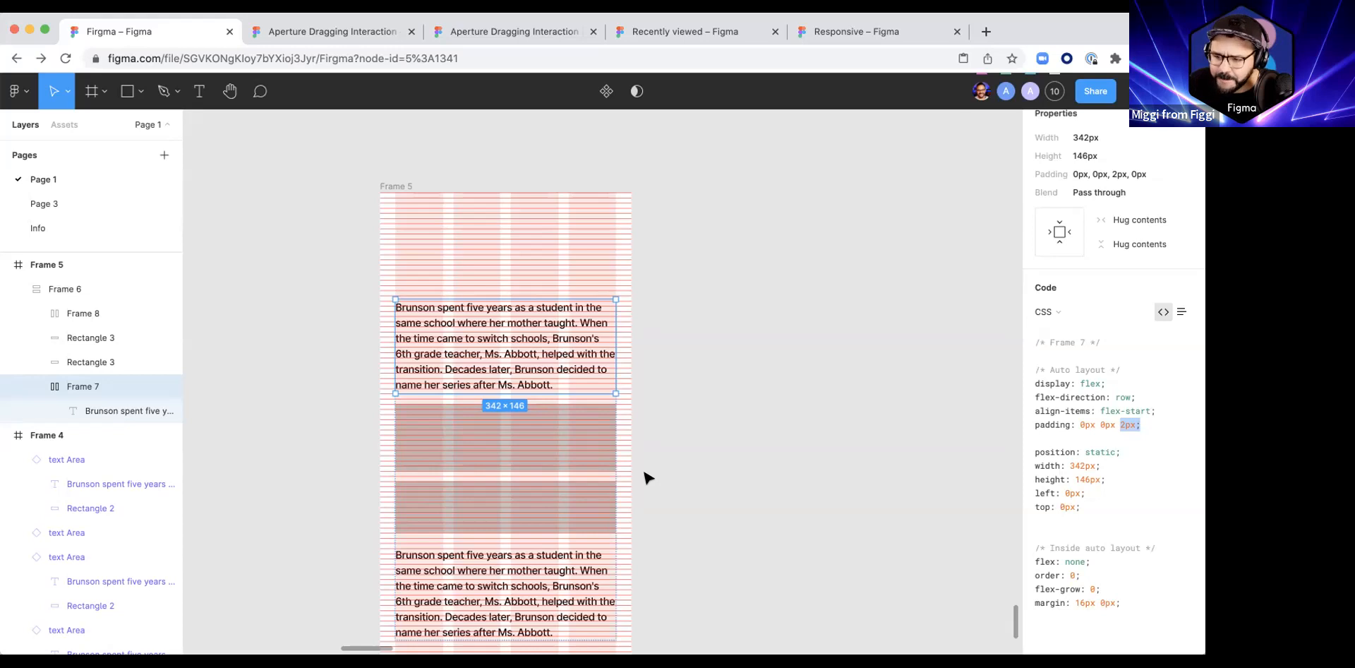
click(705, 360)
drag(705, 365, 661, 313)
click(585, 239)
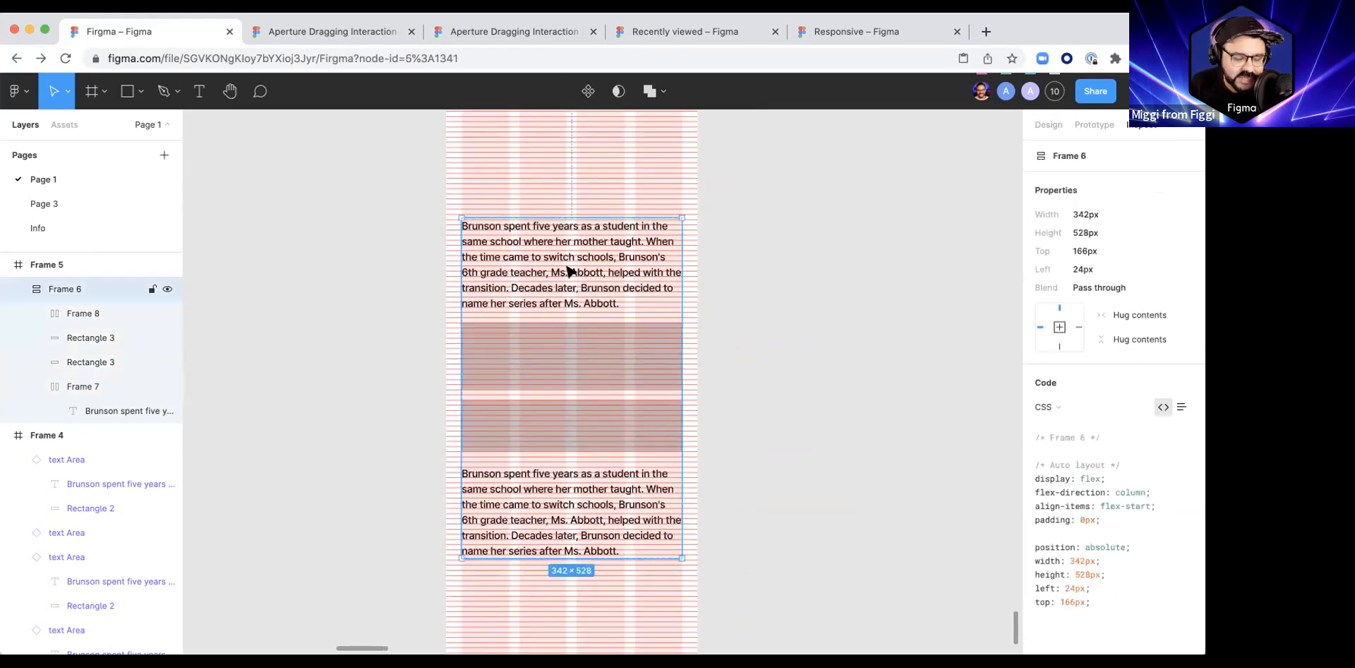
Step: Add a text box about 203 by 179 beside Frame 5 reading "This is my Title"
key(t)
drag(807, 248, 938, 363)
text(Tasjendujhsd)
key(super+a)
key(BackSpace)
text(This is my Title)
key(super+a)
click(1048, 125)
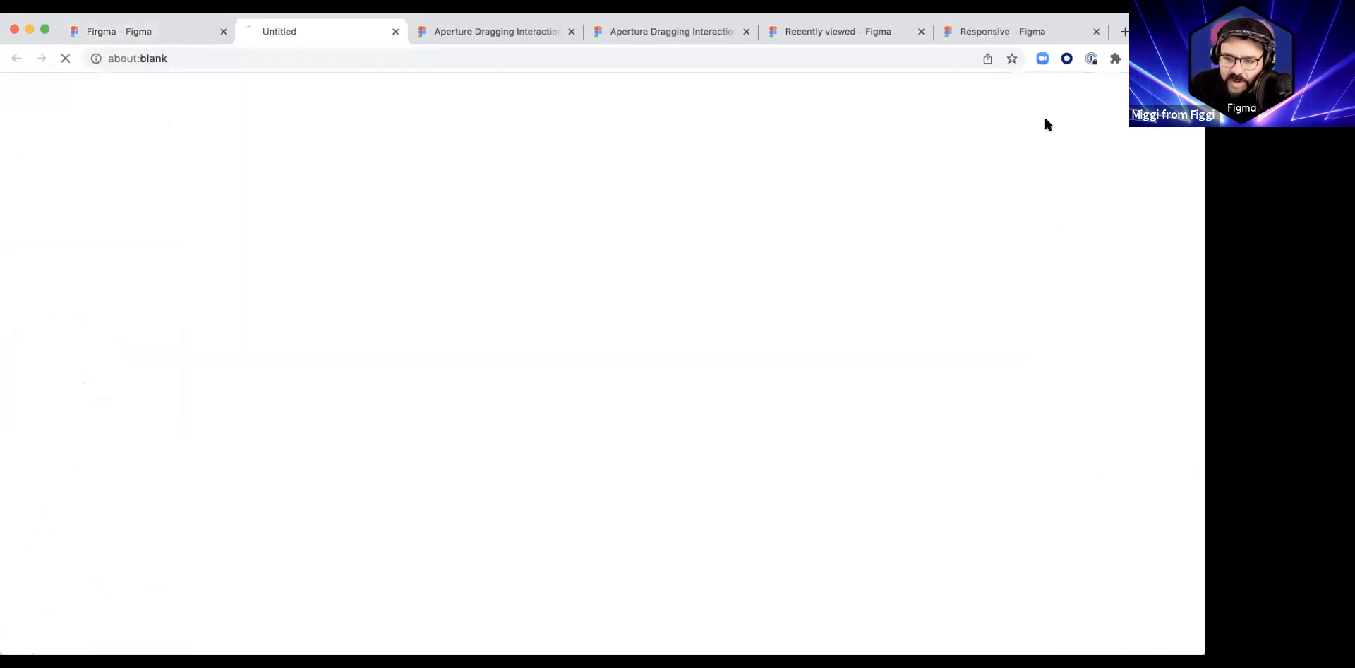
click(396, 31)
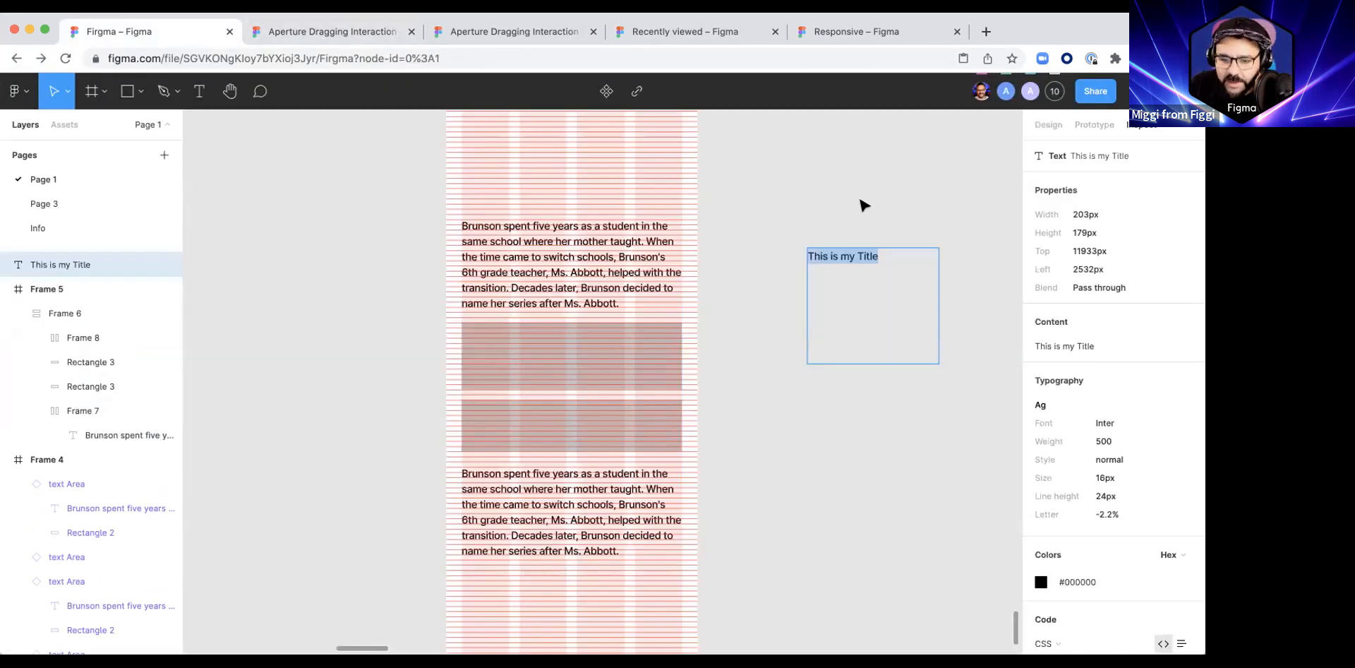
key(Escape)
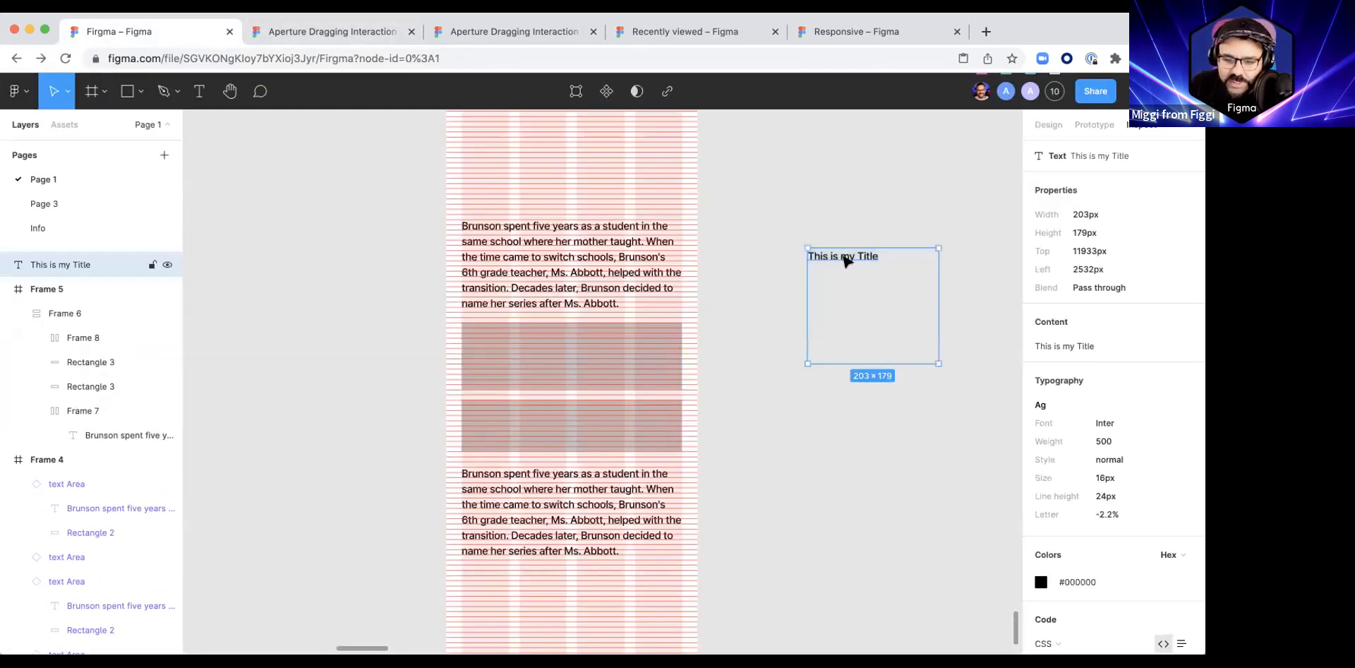
Step: Set the title text to auto height with a font size of 32
click(1048, 124)
scroll(1086, 418, down, 1)
click(1136, 344)
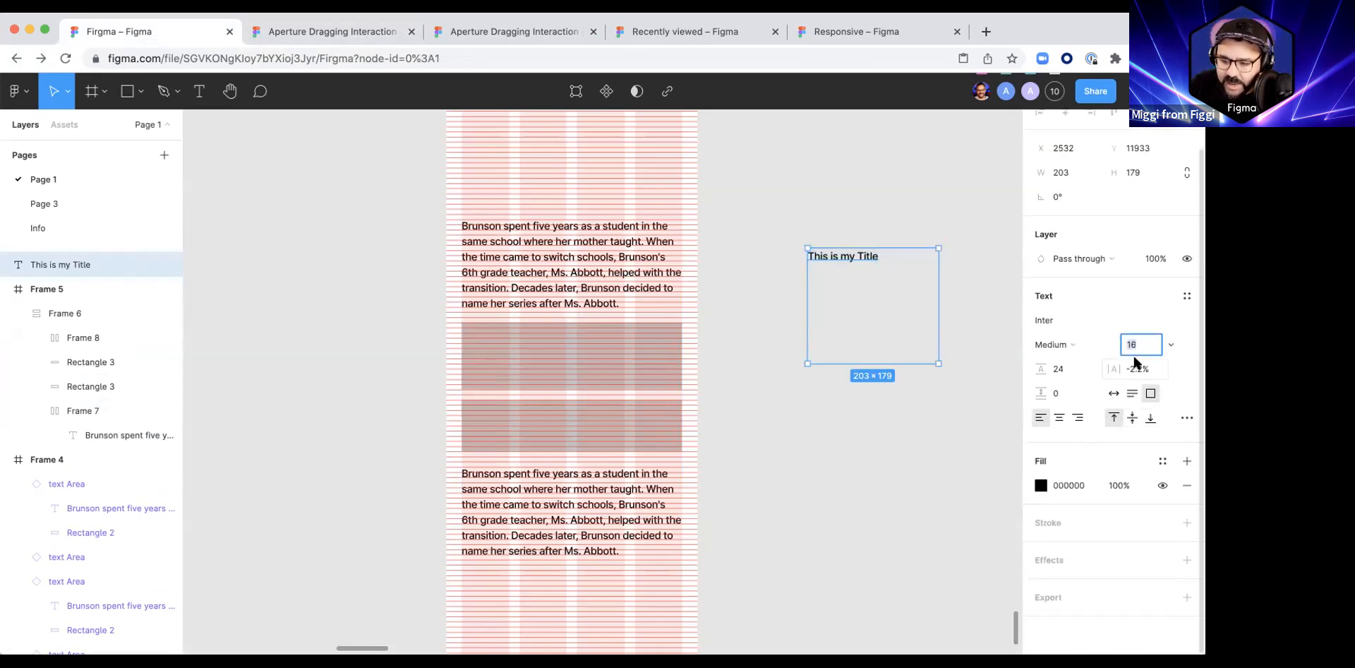
click(1132, 393)
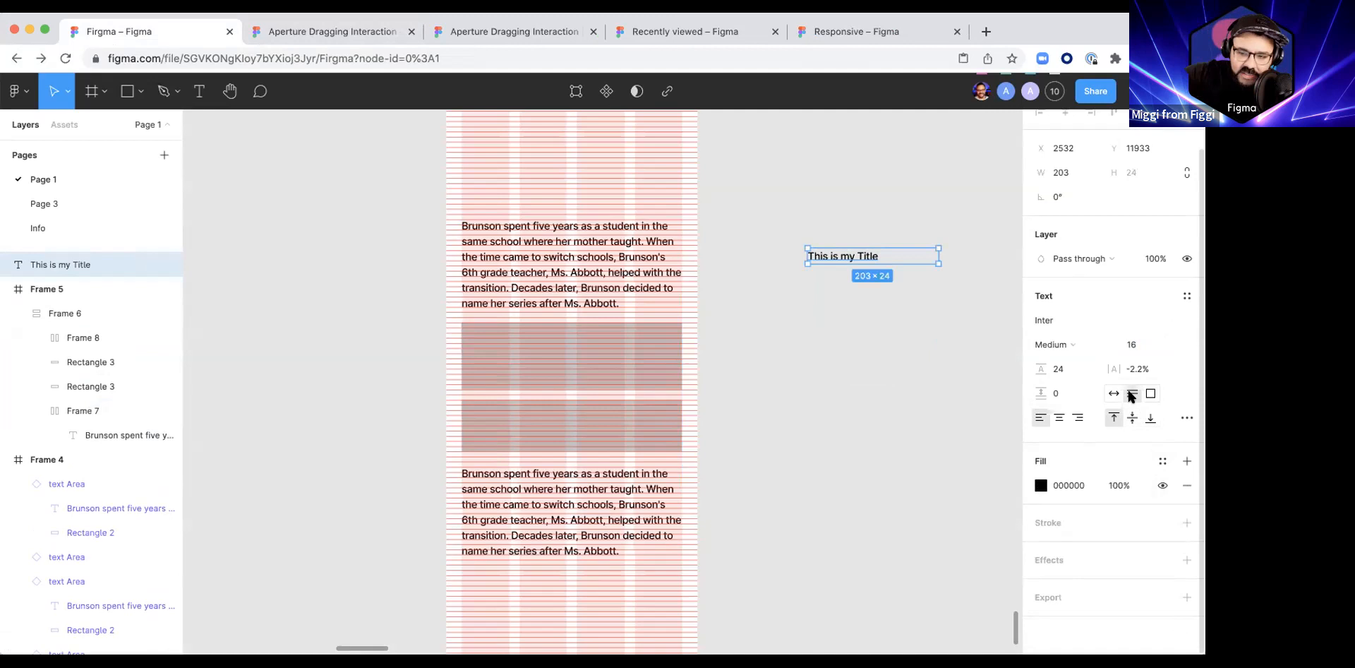
click(1137, 344)
text(32)
key(Return)
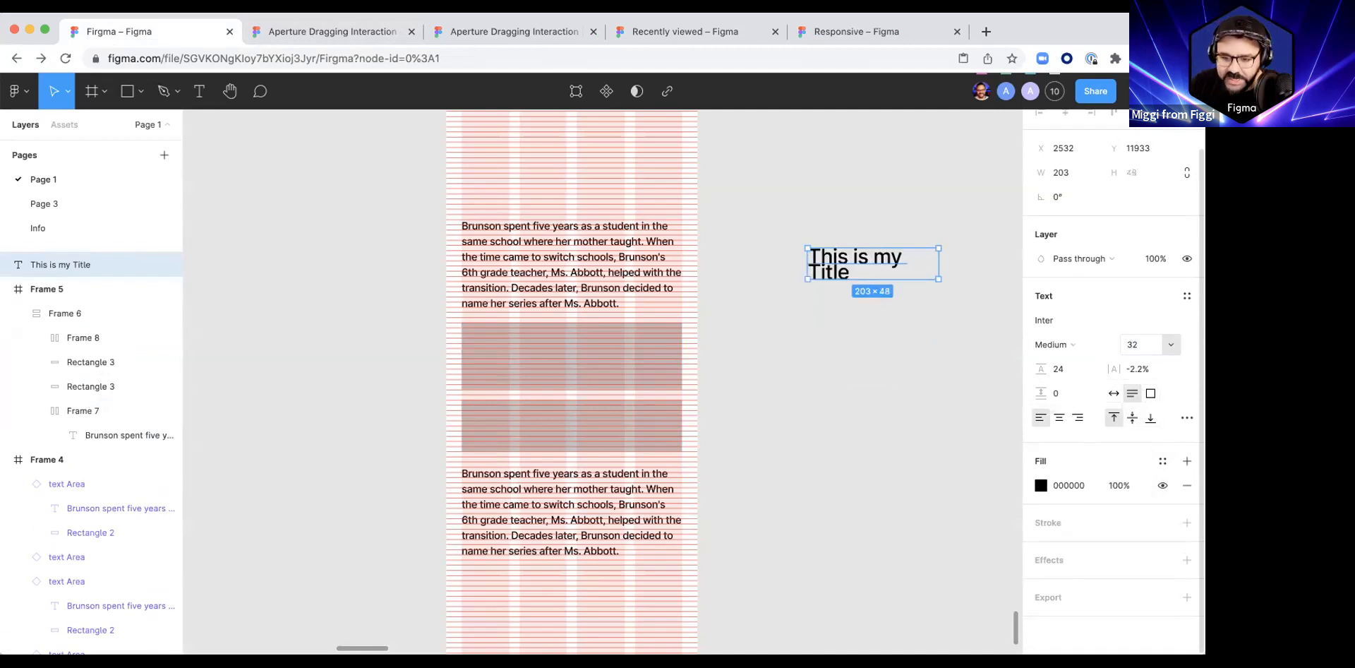
Step: Set the title's line height to 32
click(1058, 370)
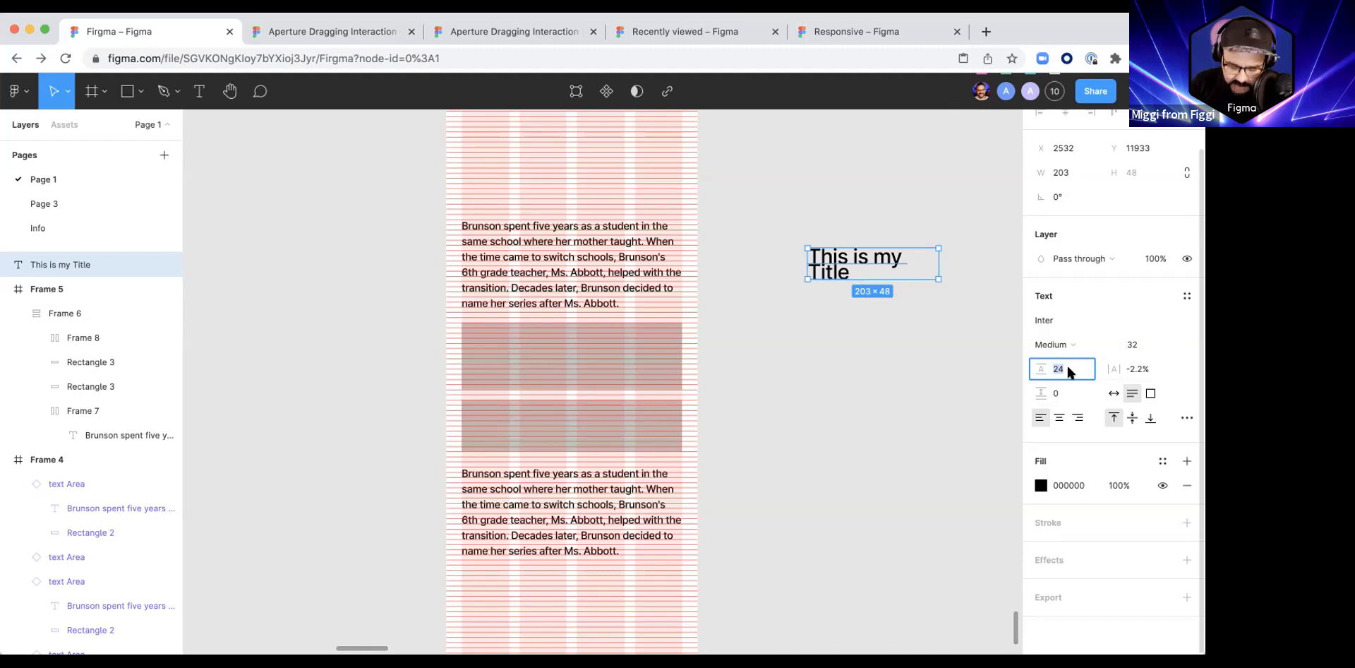
text(32)
key(Return)
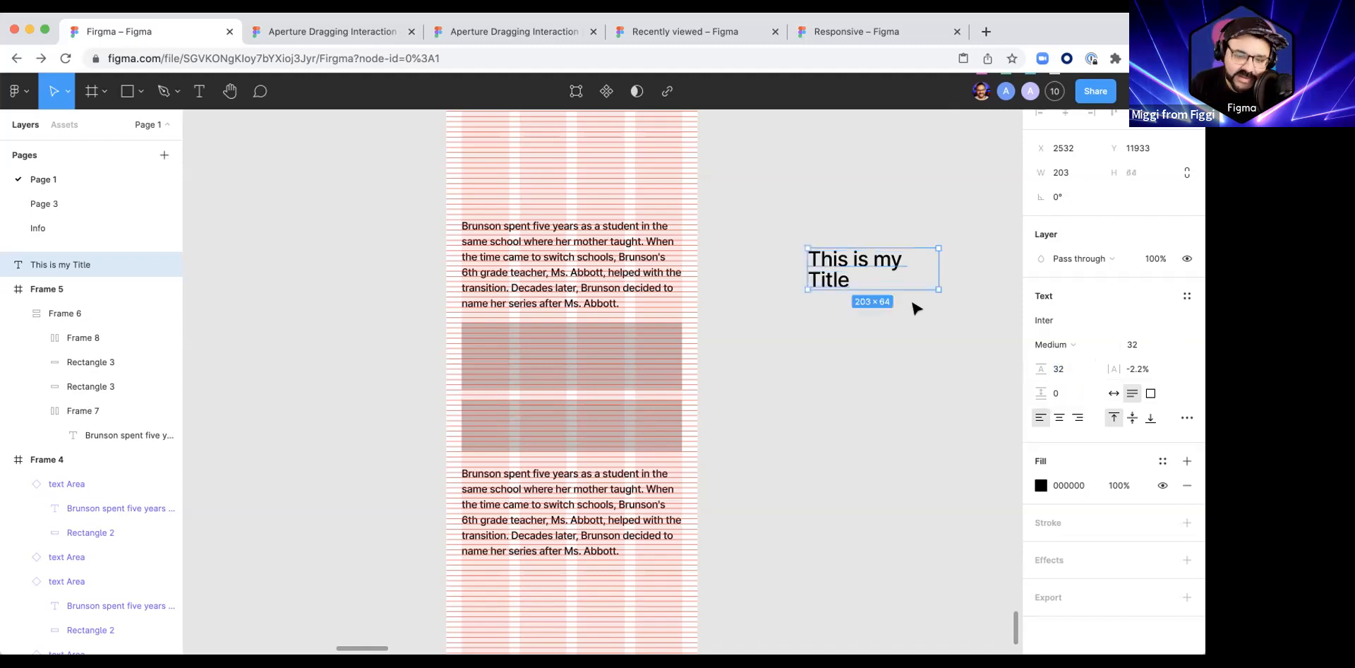
Step: Move the title into the Frame 6 stack, above the upper paragraph
click(847, 317)
scroll(864, 325, up, 1)
scroll(864, 325, left, 1)
drag(889, 339, 539, 293)
scroll(483, 332, up, 5)
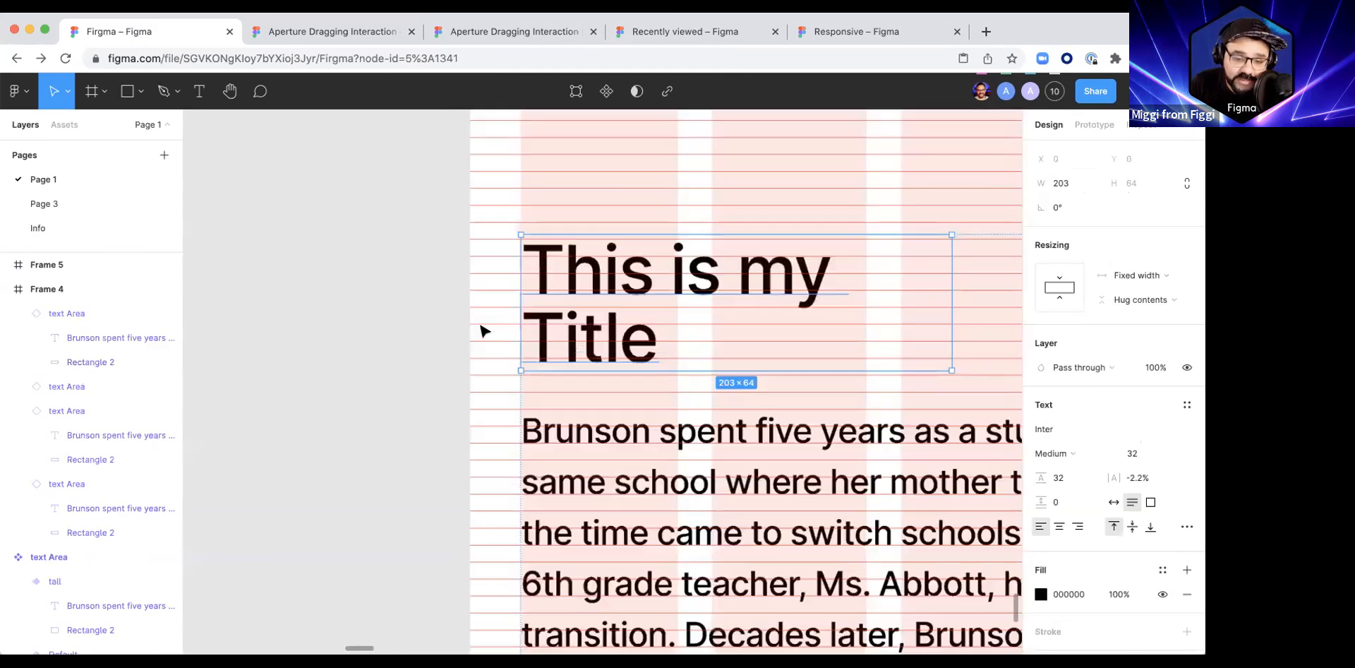
scroll(484, 332, up, 2)
click(353, 308)
click(565, 206)
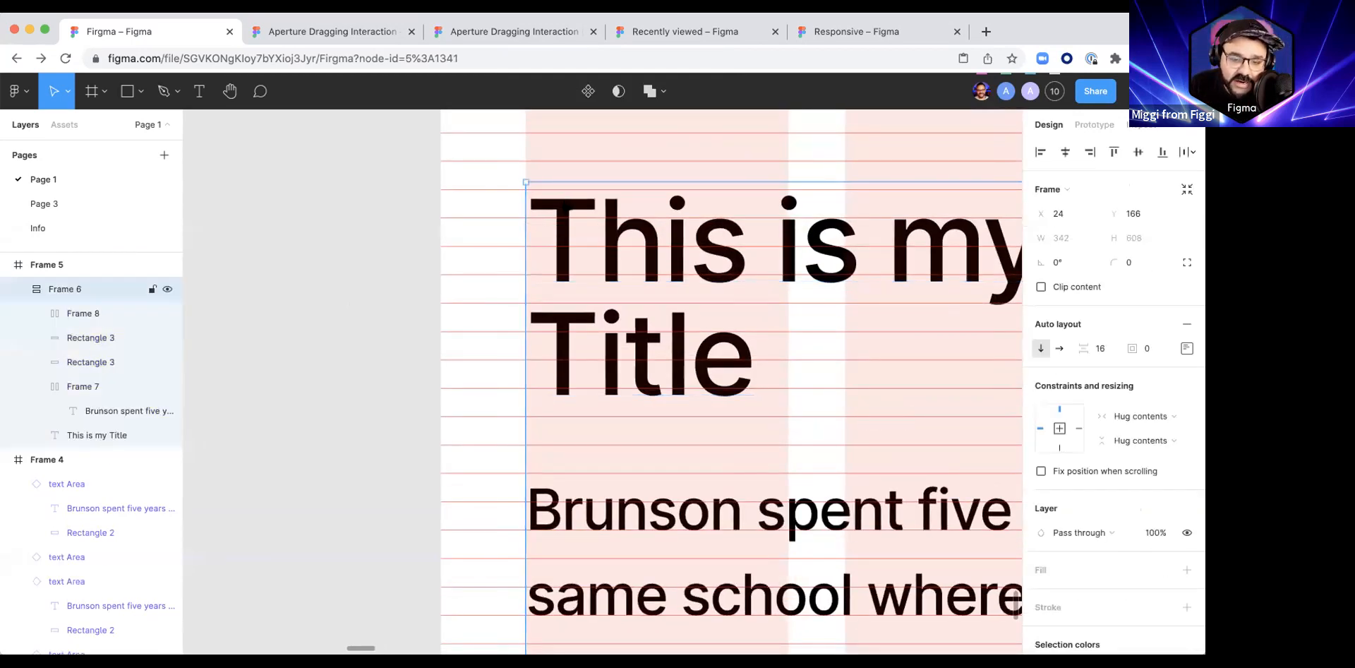
Step: Wrap the title in its own auto layout frame with its padding set to 0
click(575, 359)
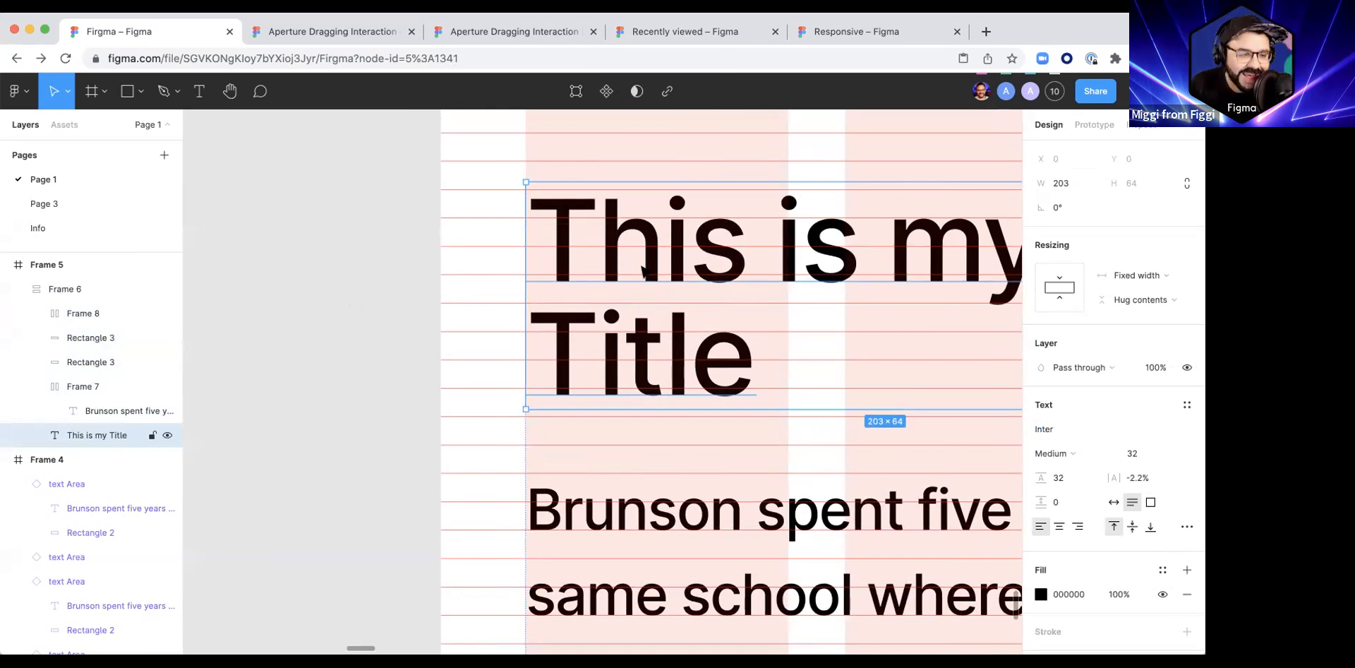
key(shift+a)
drag(1132, 322, 694, 326)
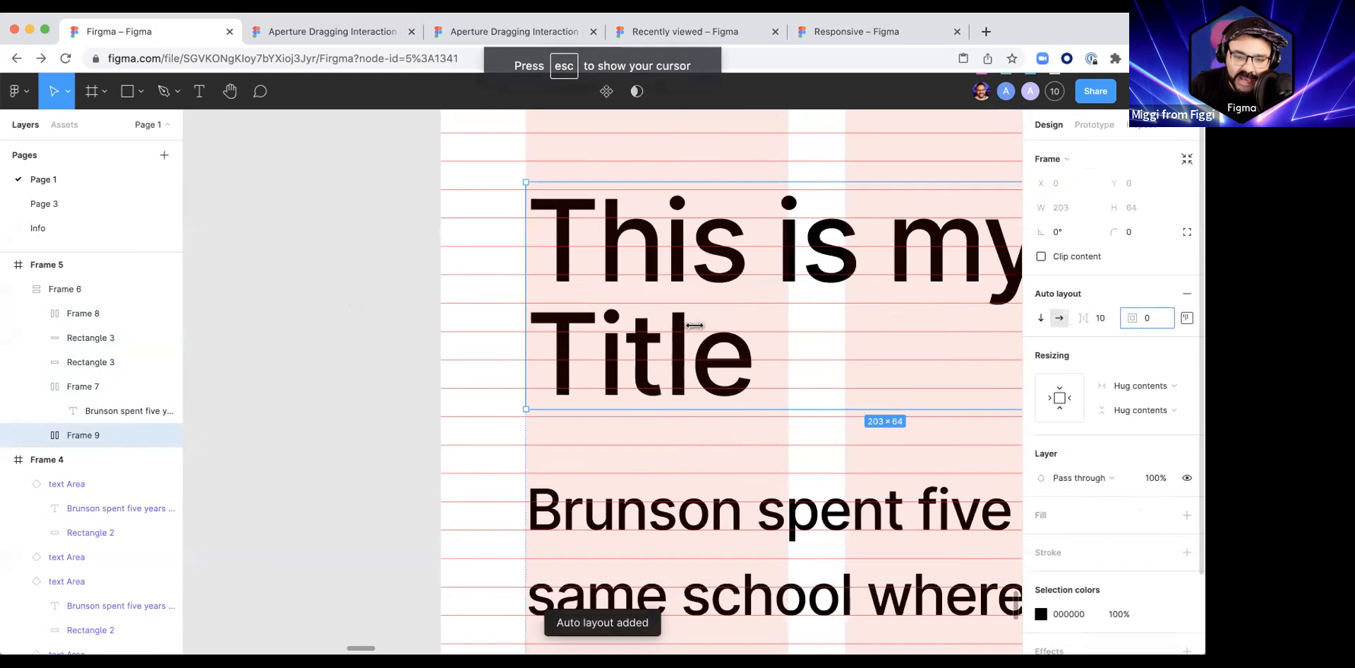
Step: Set the top padding of the title's auto layout frame to 6
click(1186, 318)
key(Up)
key(Up)
key(Up)
key(Up)
key(Up)
key(Up)
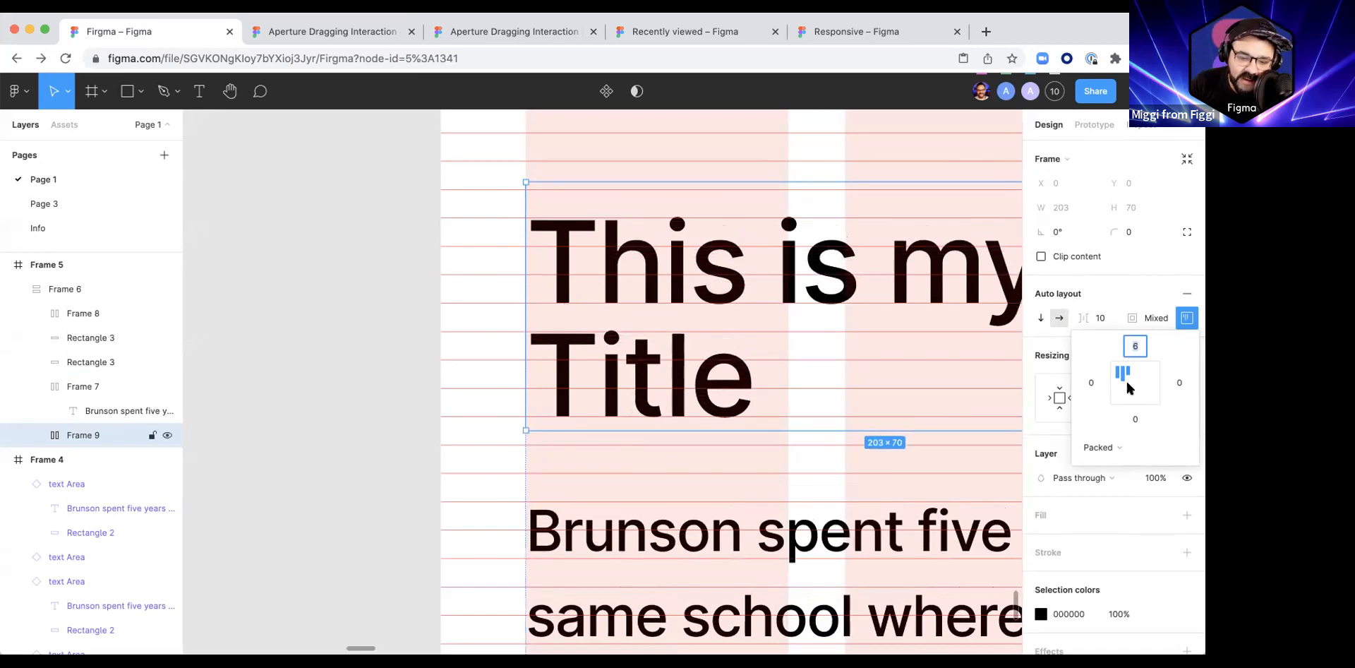
Step: Set the bottom padding of the title's auto layout frame to 2
click(1135, 419)
key(Up)
key(Up)
key(Up)
key(Up)
key(Down)
key(Down)
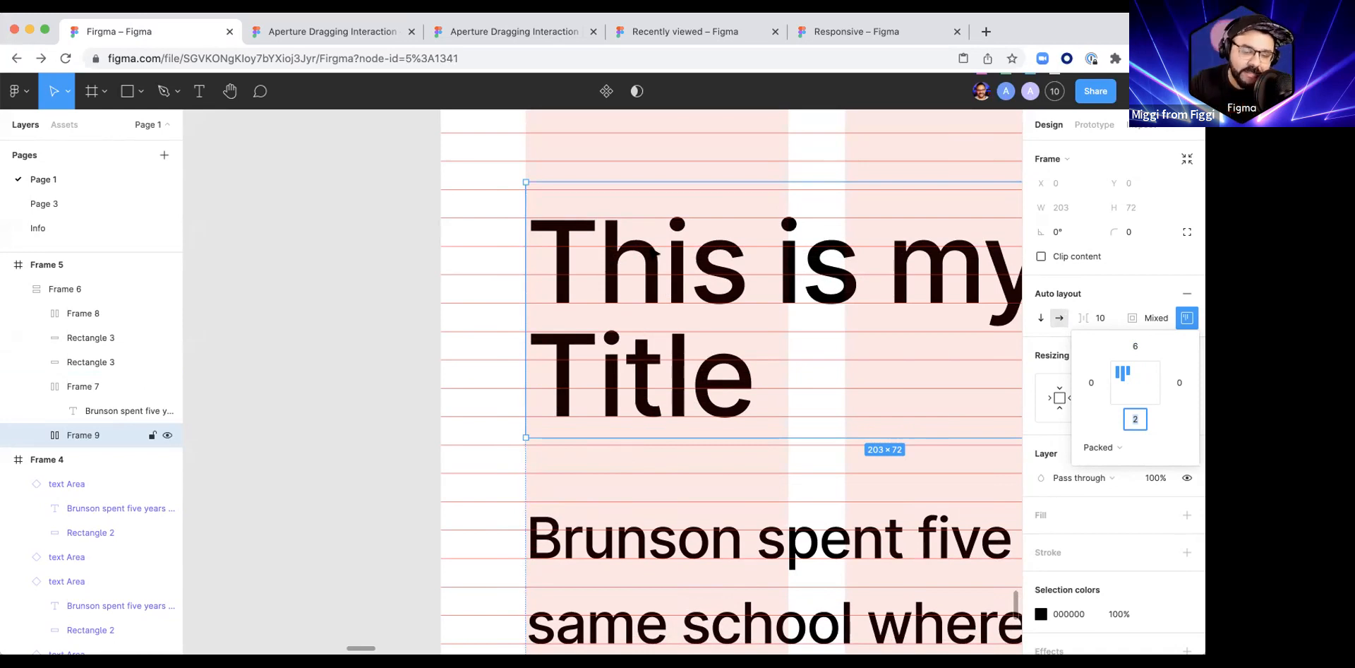
scroll(669, 335, down, 5)
drag(743, 322, 459, 236)
key(super+z)
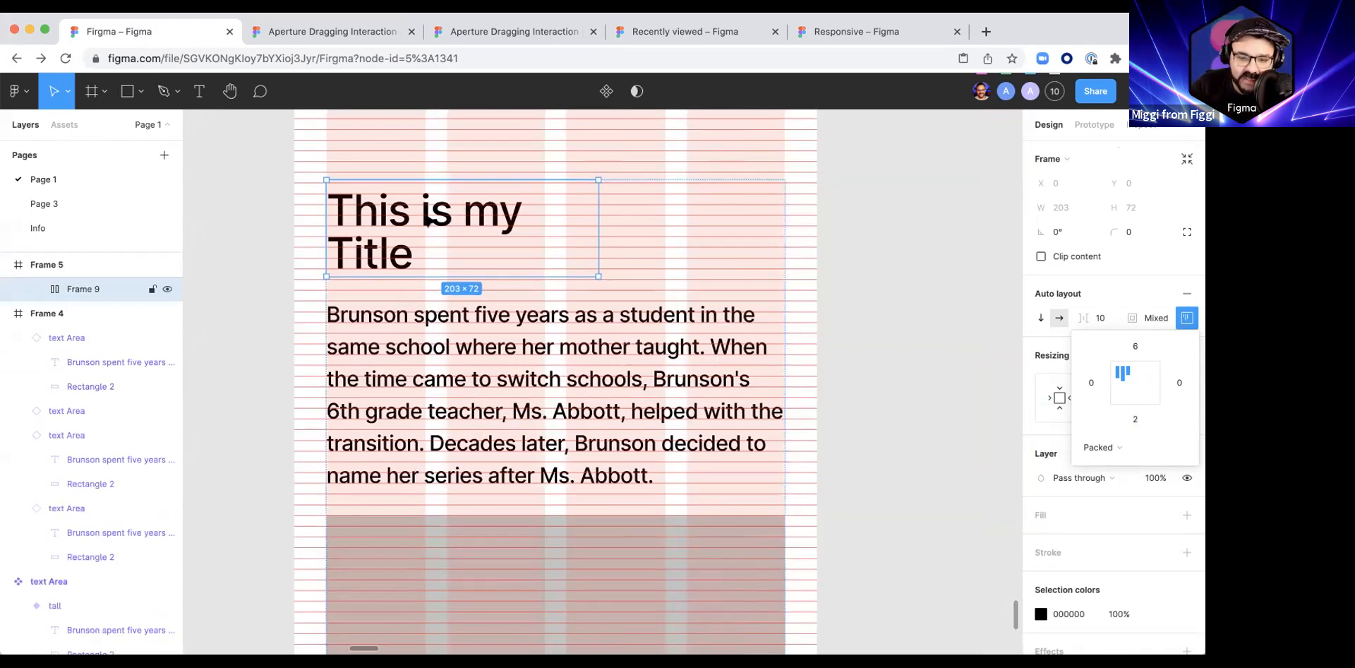
click(927, 291)
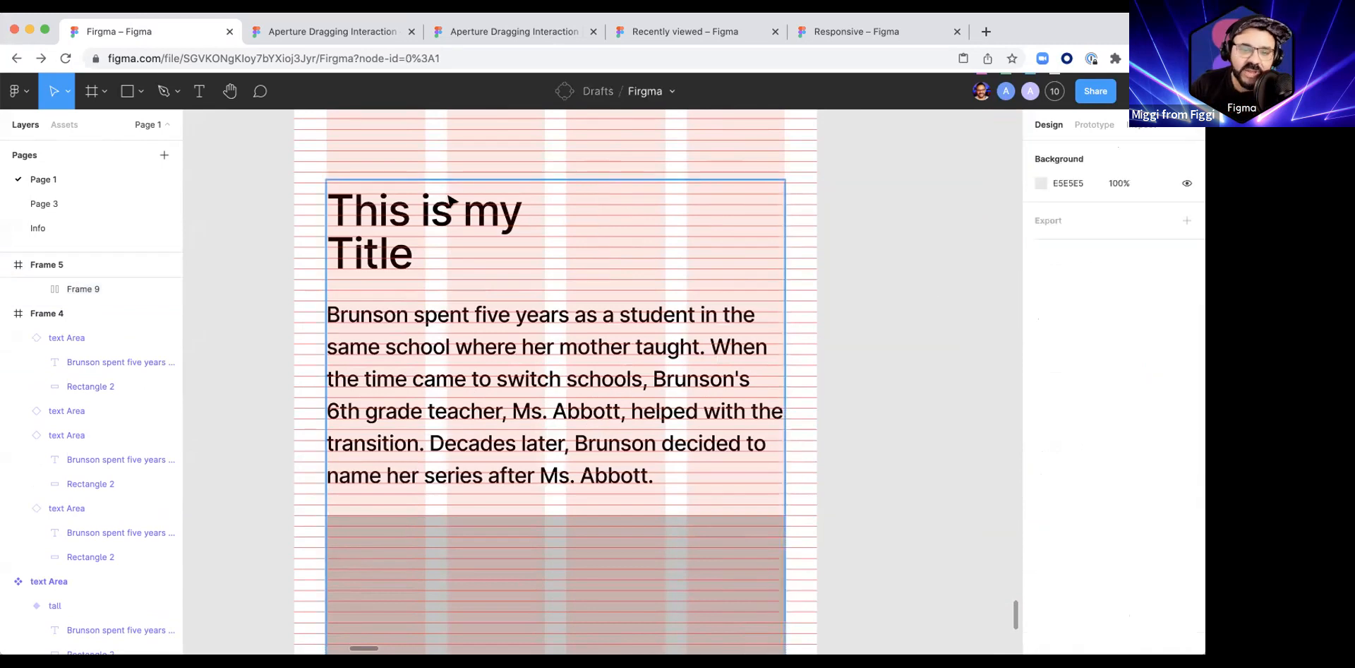
Step: Set the horizontal resizing of the title text and of its auto layout frame to Fill container
double_click(450, 206)
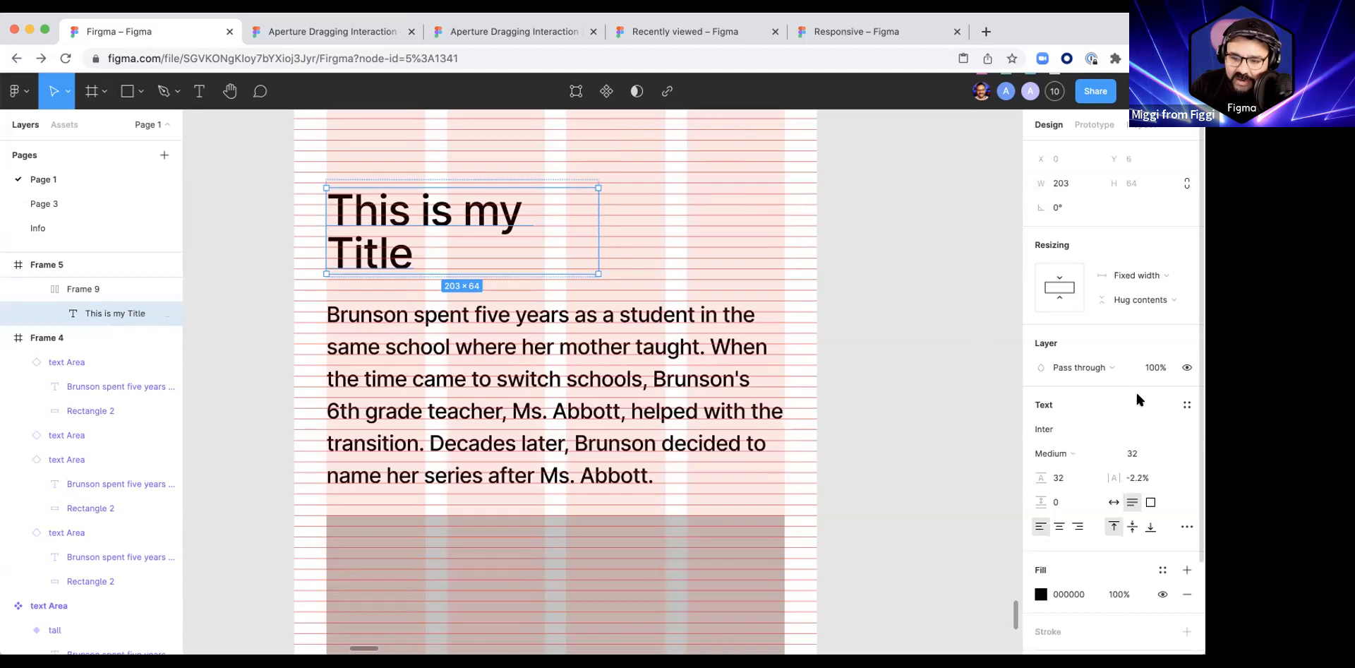
click(1137, 274)
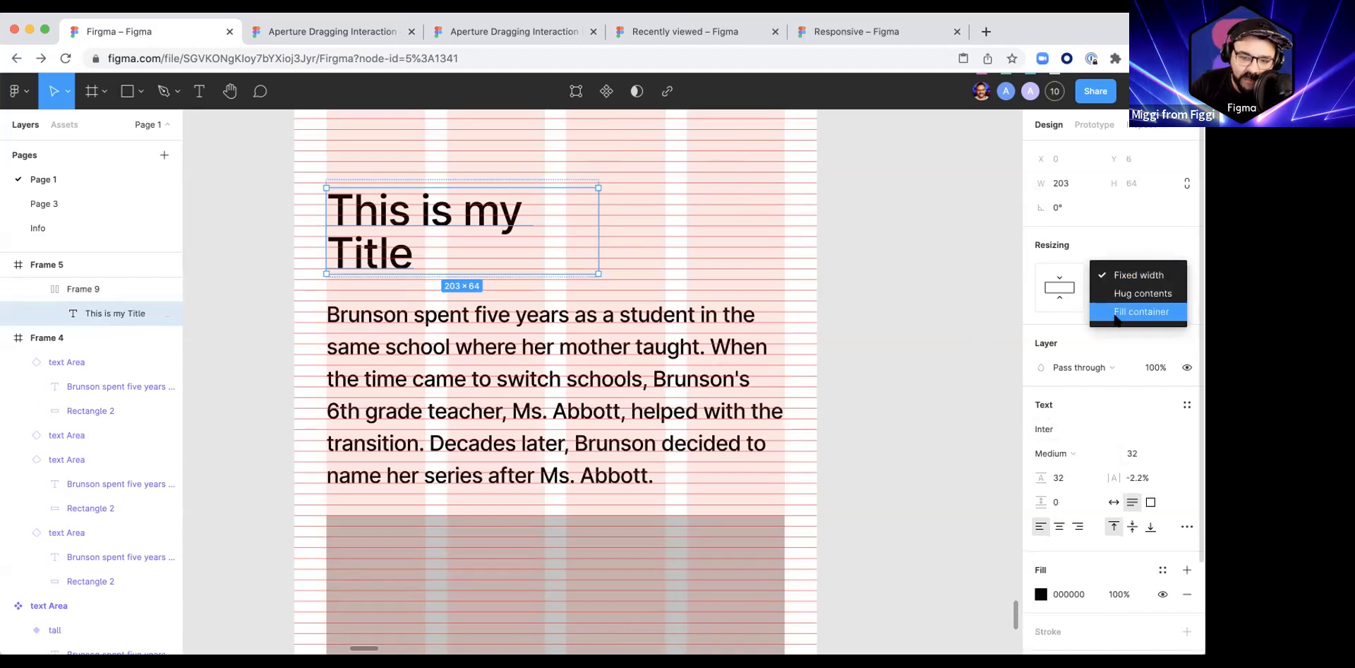
click(1135, 308)
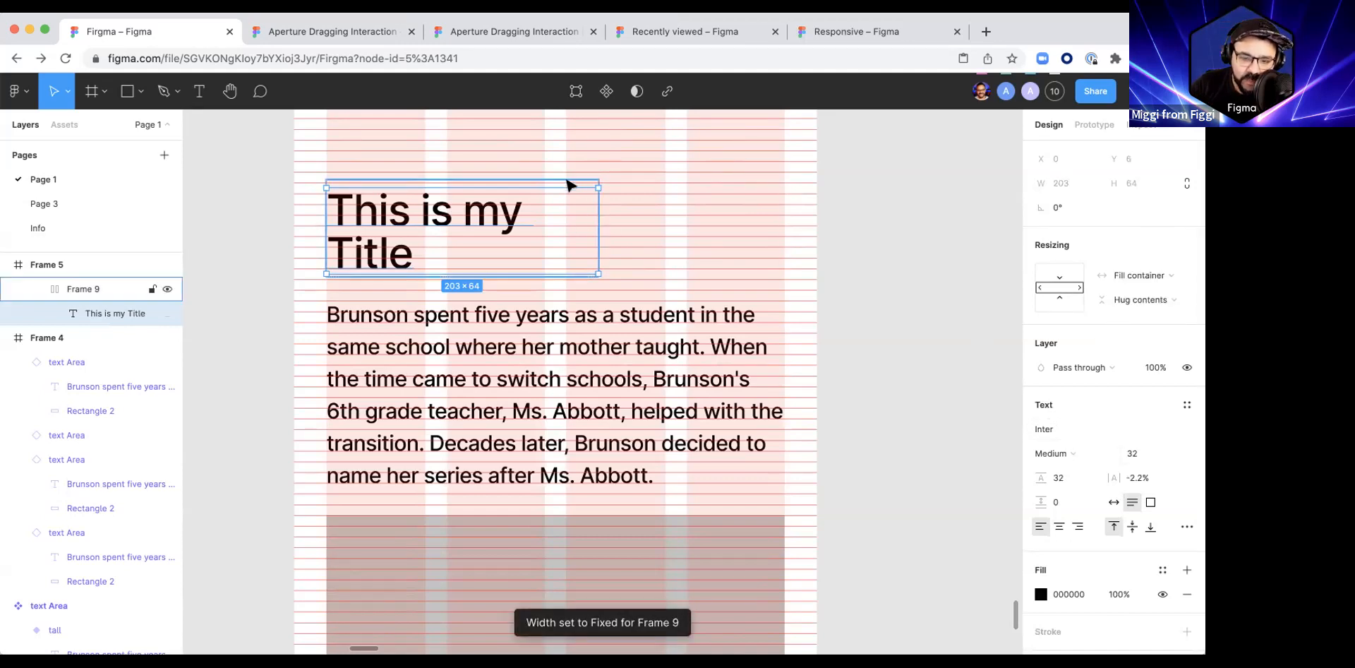
click(568, 181)
click(1138, 385)
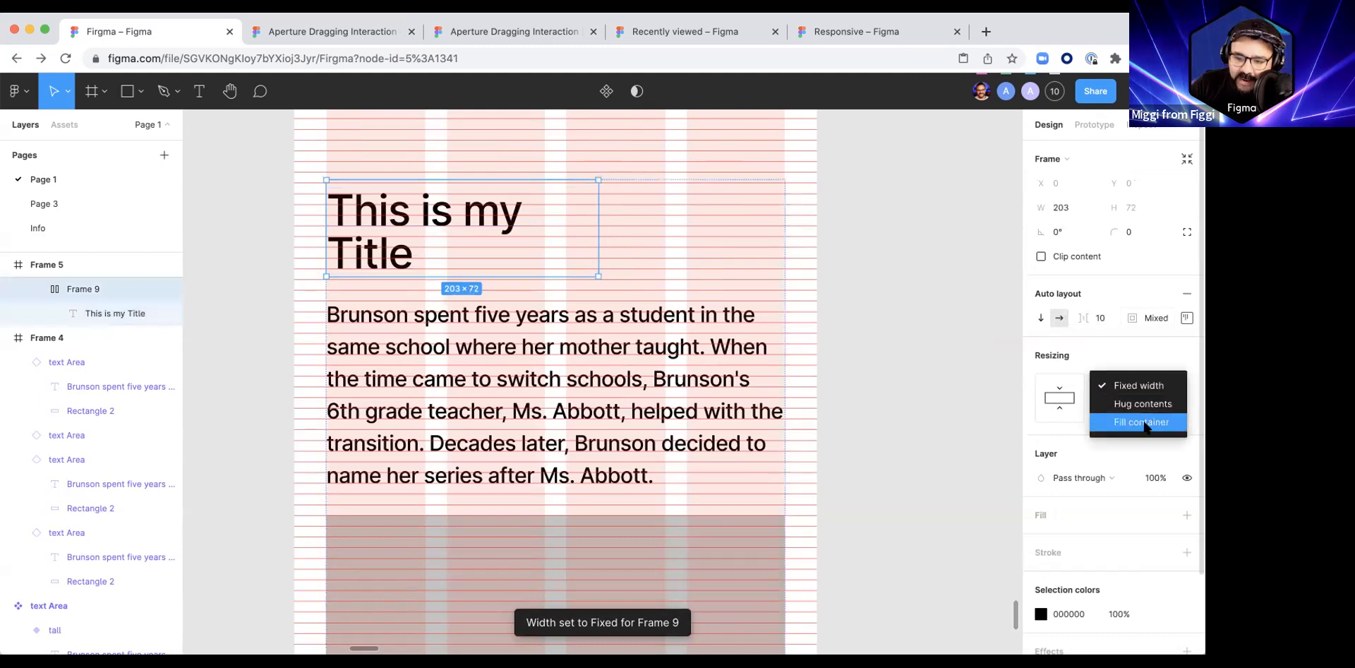
click(1143, 422)
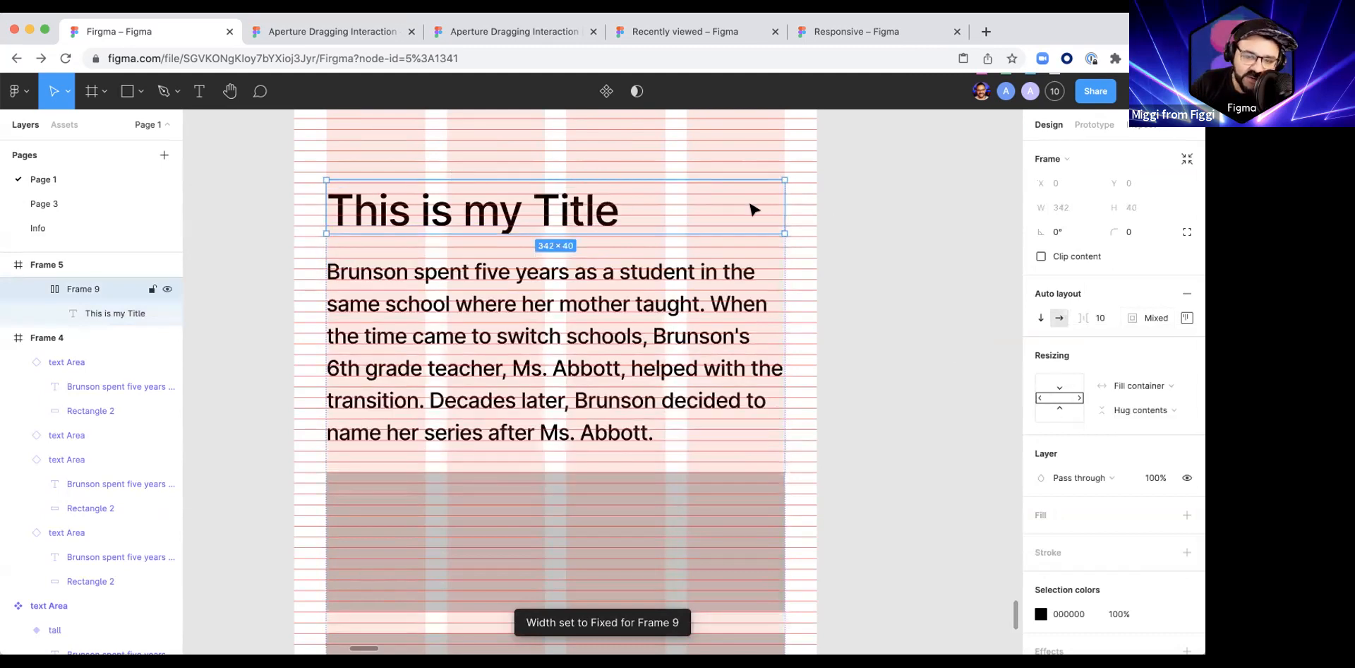
Step: Extend the title with the filler text "asdkjahsdkajhsdkjhas dkjhaskdjhaksjhdkajsh dkjahsdkjhaskdjhaksd hjkj" so it wraps over several lines
key(Return)
key(shift+Return)
key(Return)
key(Return)
click(596, 214)
click(620, 214)
text(asdkjahsdkajhsdkjha)
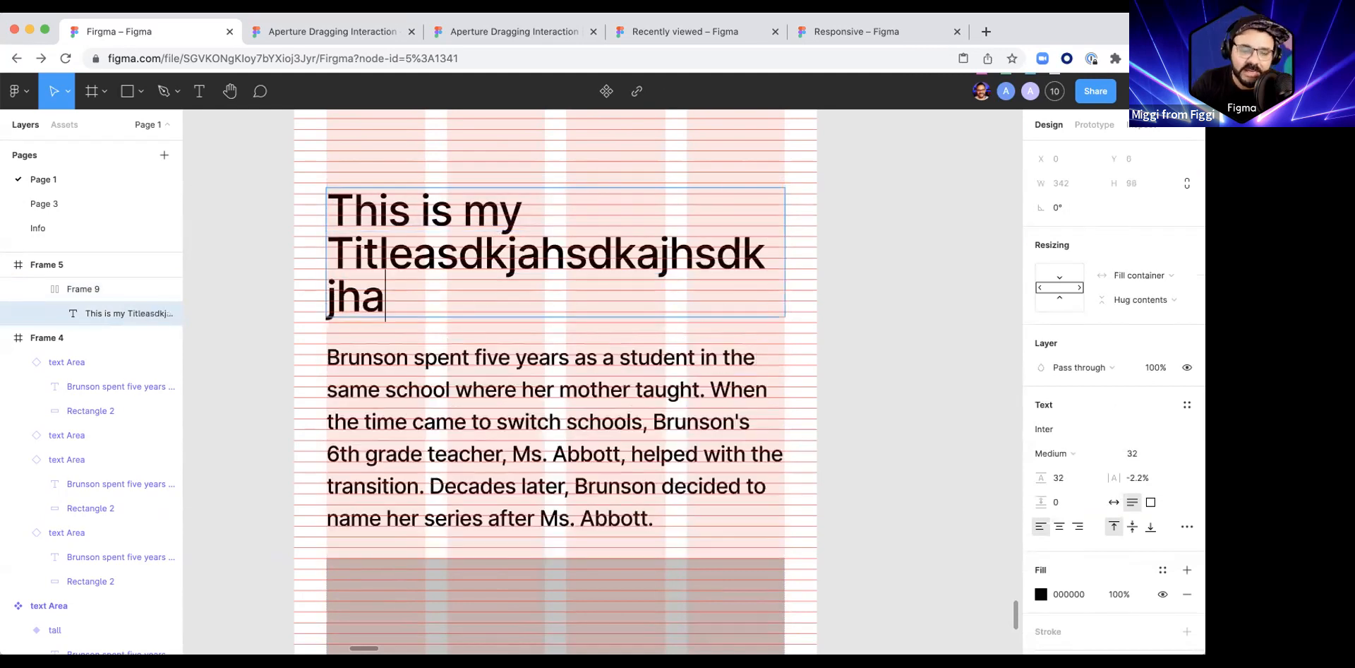
text(s dkjhaskdjhaksjhdkajsh dkjahsdkjhaskdjhaksd hjkj)
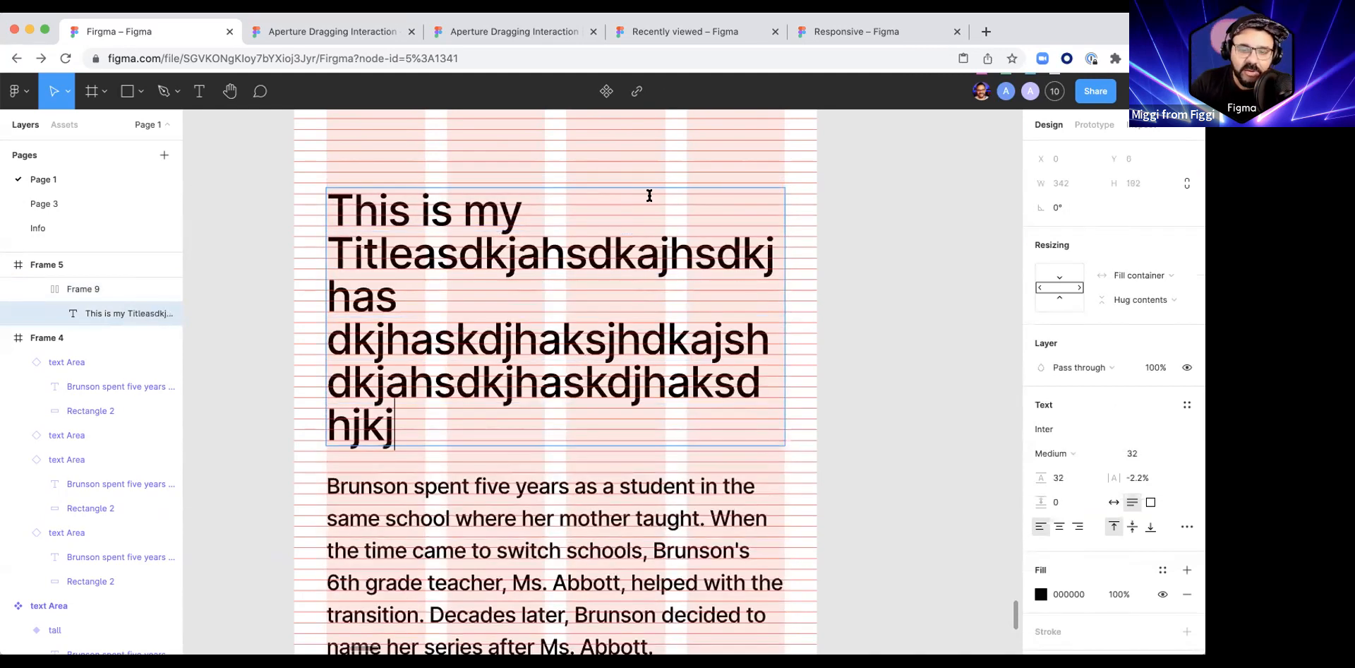
click(945, 270)
Step: Give the Frame 6 stack a fixed width and constrain it horizontally to Left and right
click(449, 205)
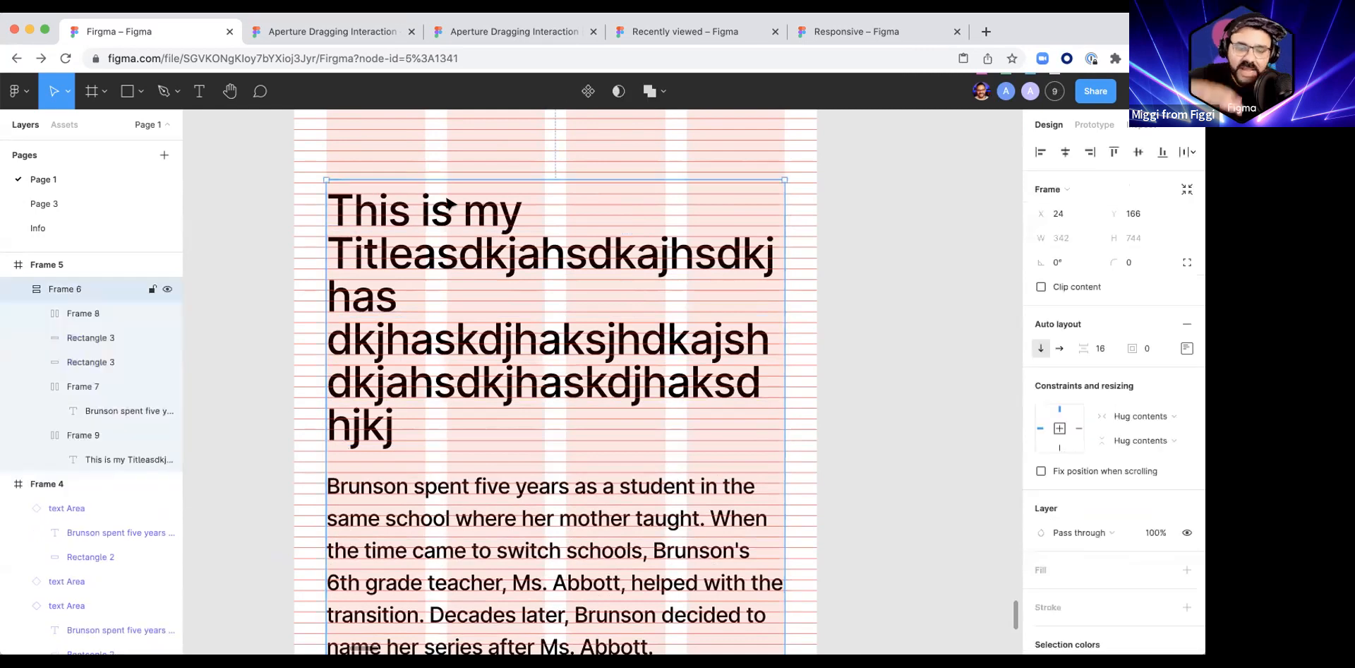
click(1175, 413)
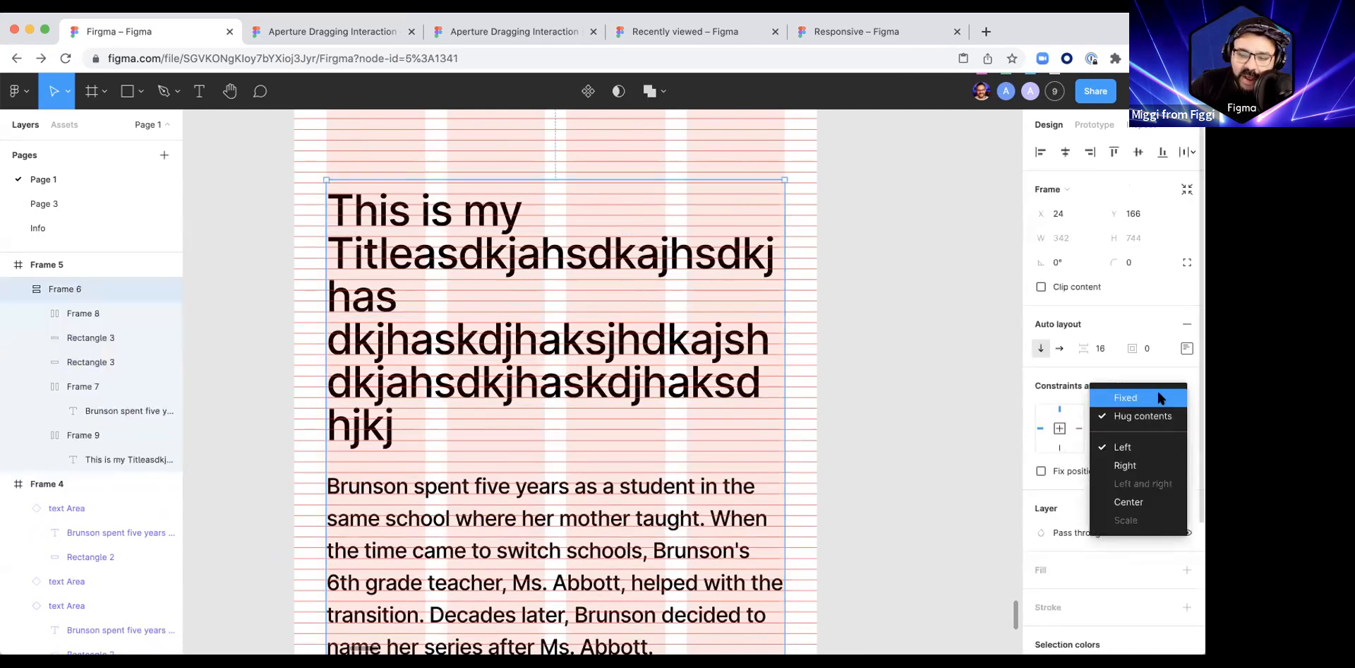
click(1158, 395)
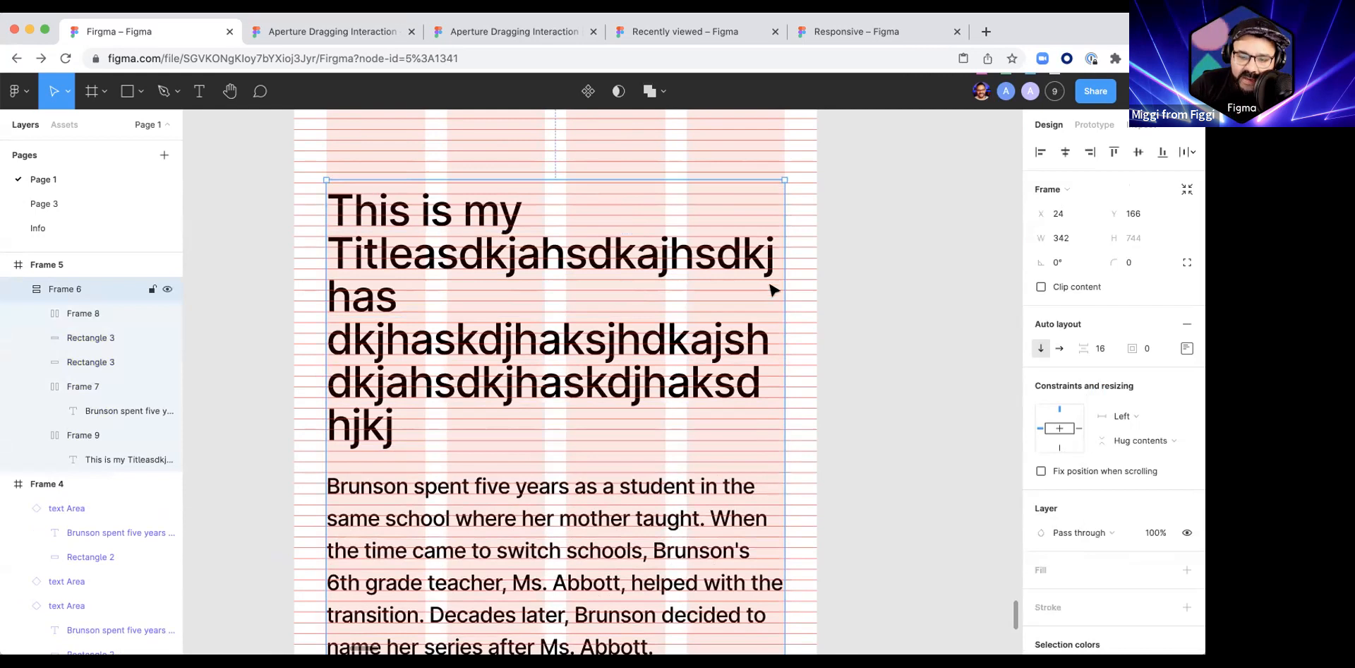
click(1148, 418)
click(1150, 452)
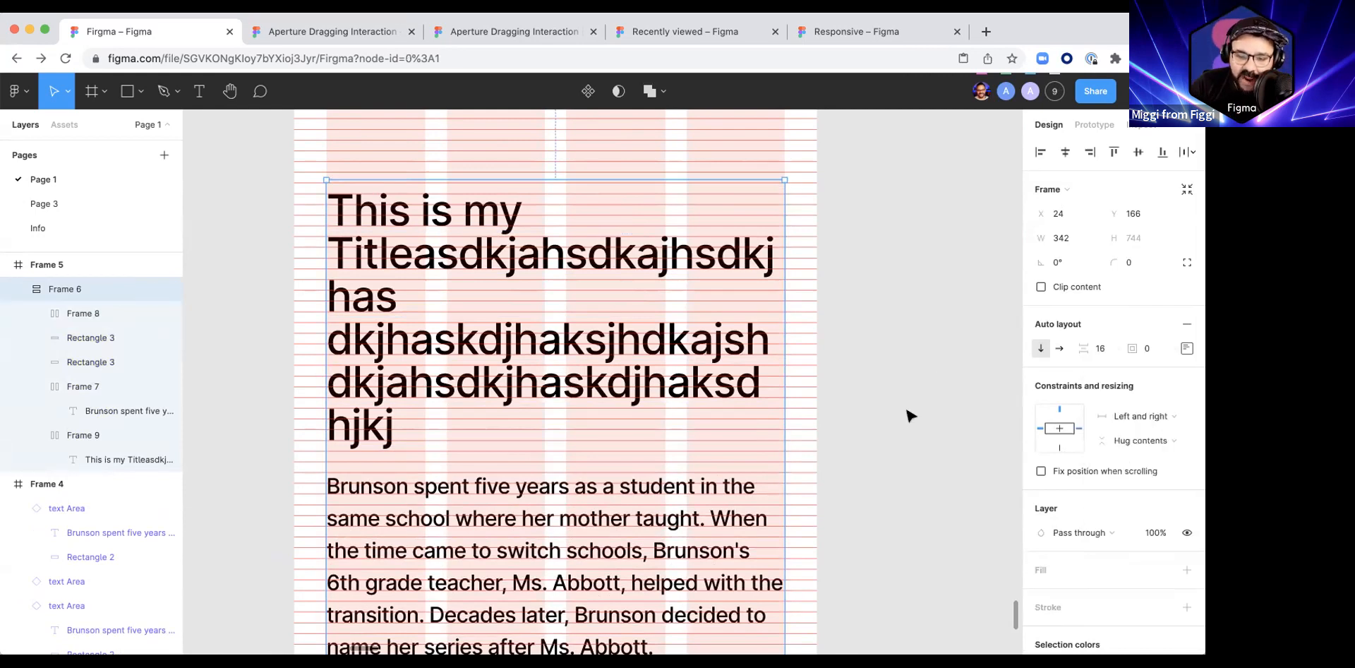
click(911, 416)
Step: Widen Frame 5 to about 477, keeping its height of 844
scroll(911, 416, down, 5)
drag(886, 400, 759, 339)
click(532, 140)
drag(737, 237, 791, 239)
scroll(759, 320, down, 3)
scroll(759, 320, right, 2)
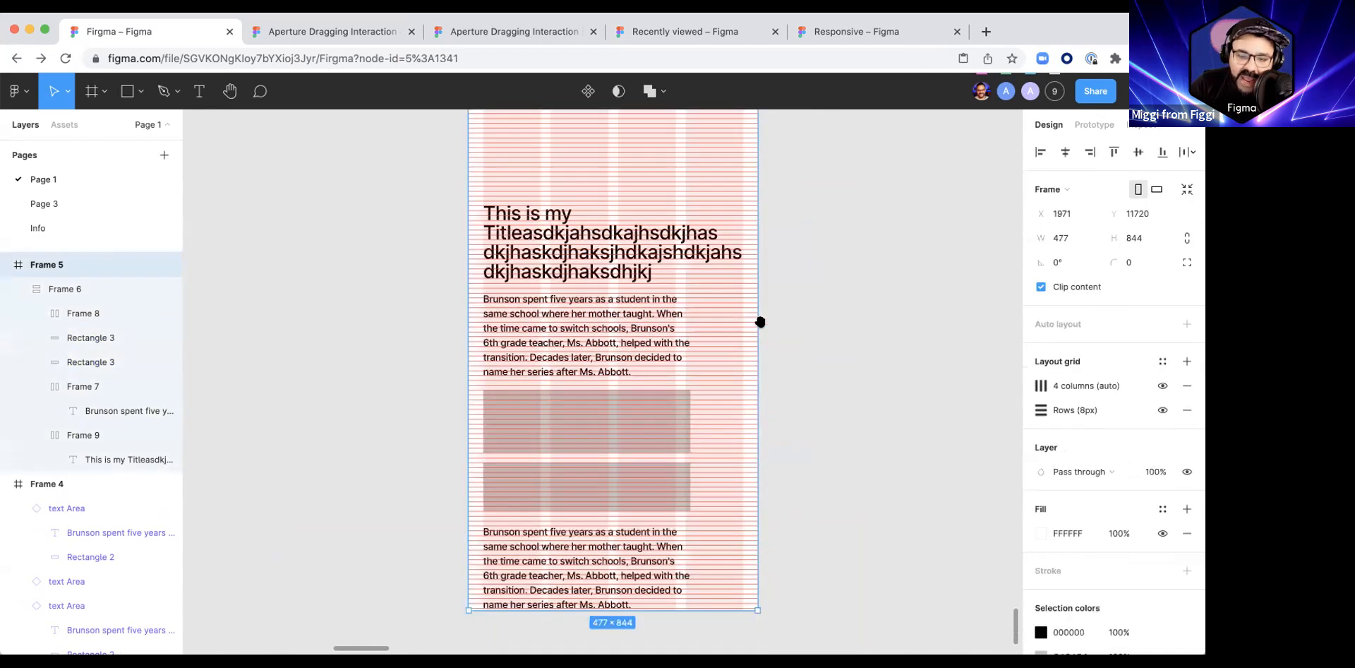
Step: Set the horizontal resizing of the upper paragraph and of its Frame 7 wrapper to Fill container
click(626, 306)
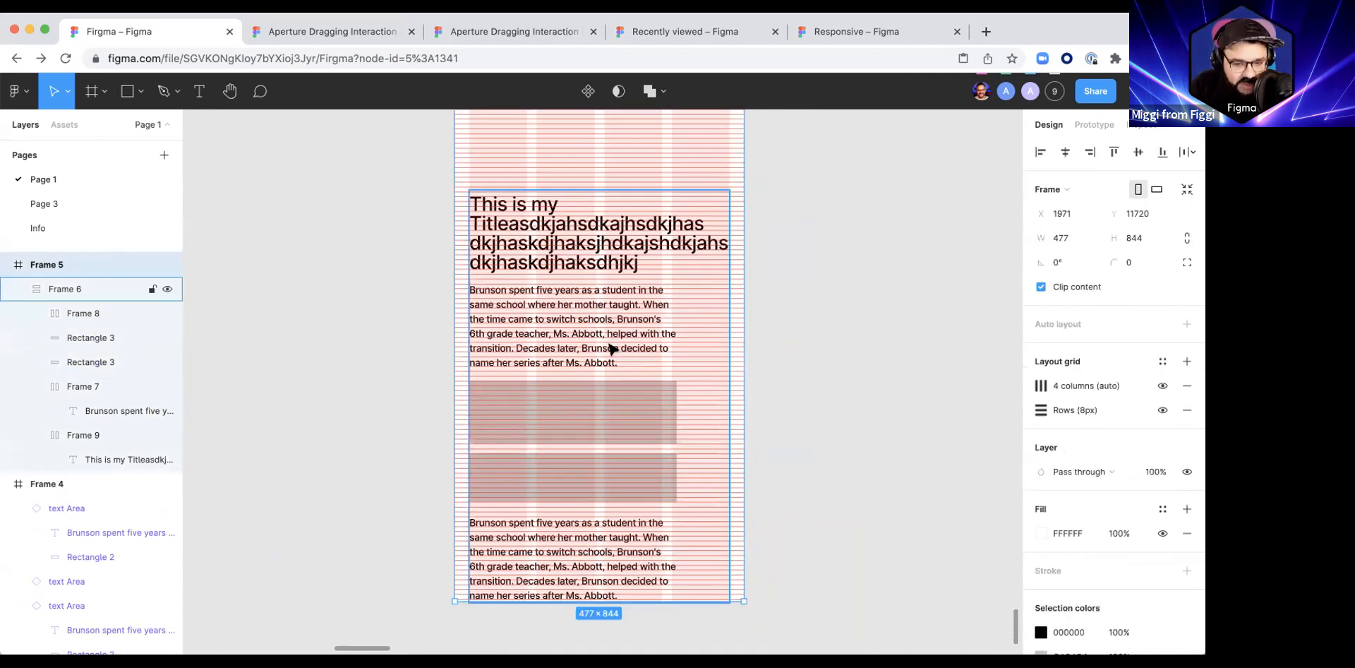
double_click(621, 339)
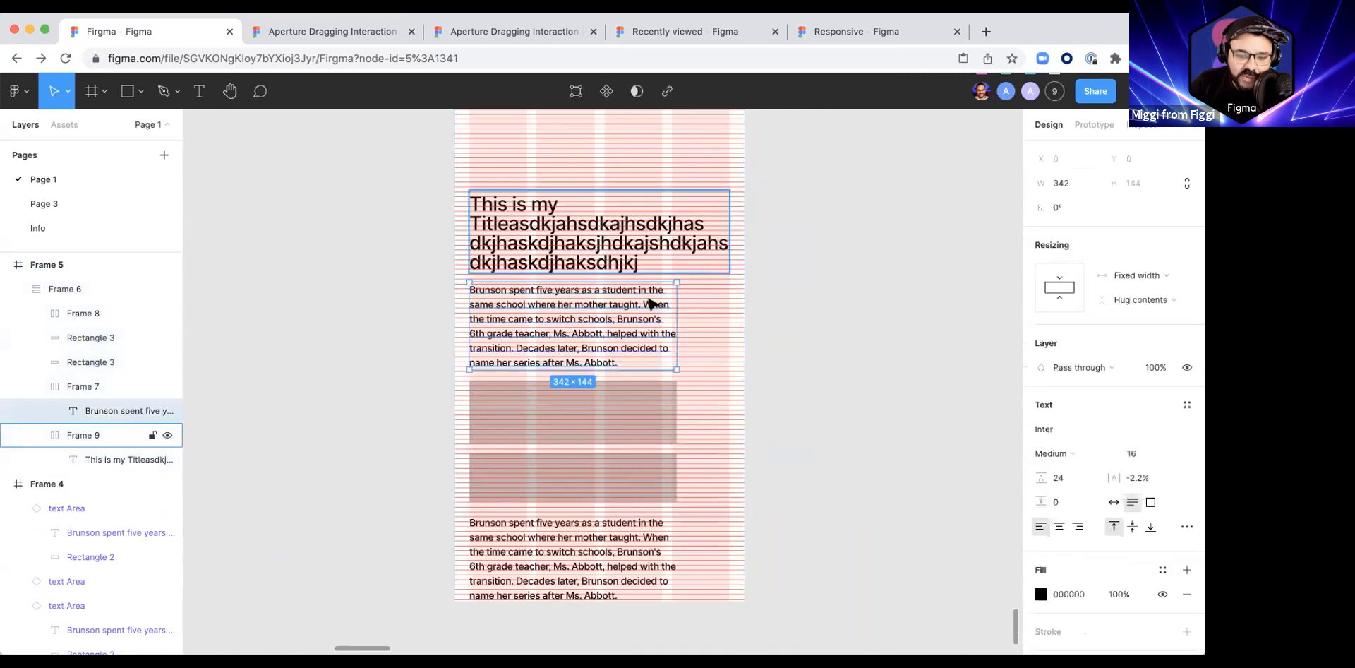
click(1136, 275)
click(1139, 309)
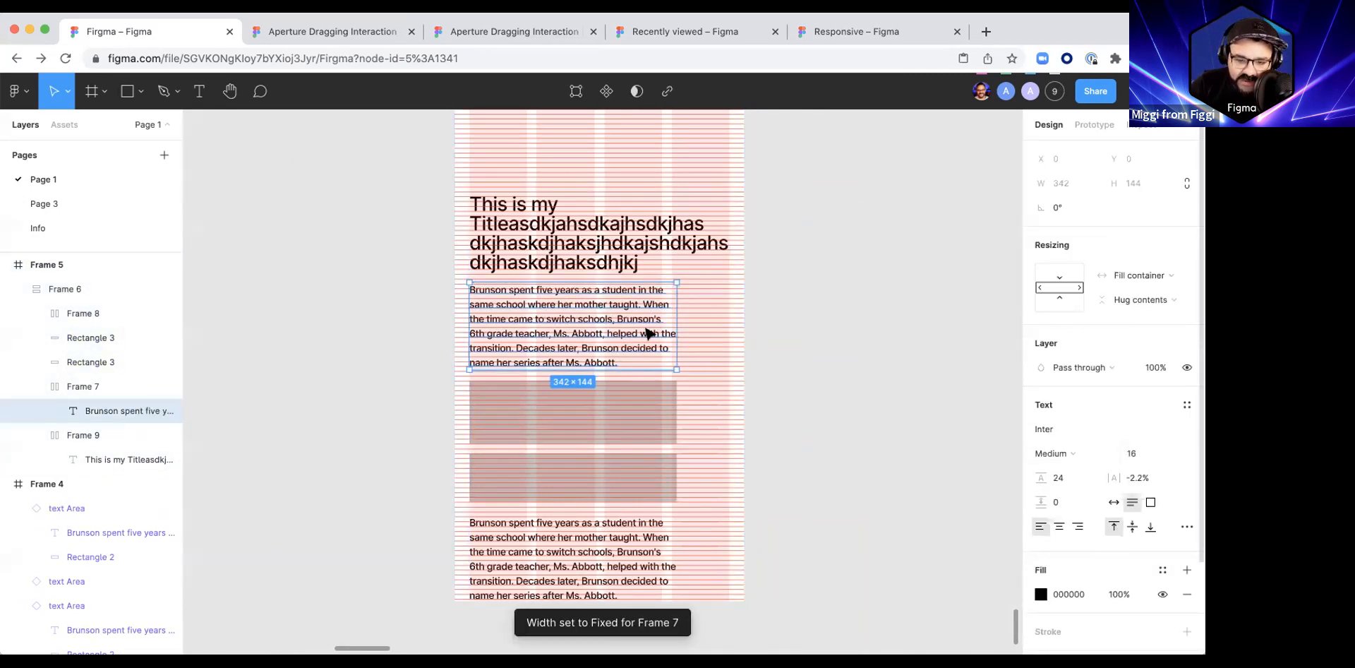
key(shift+Return)
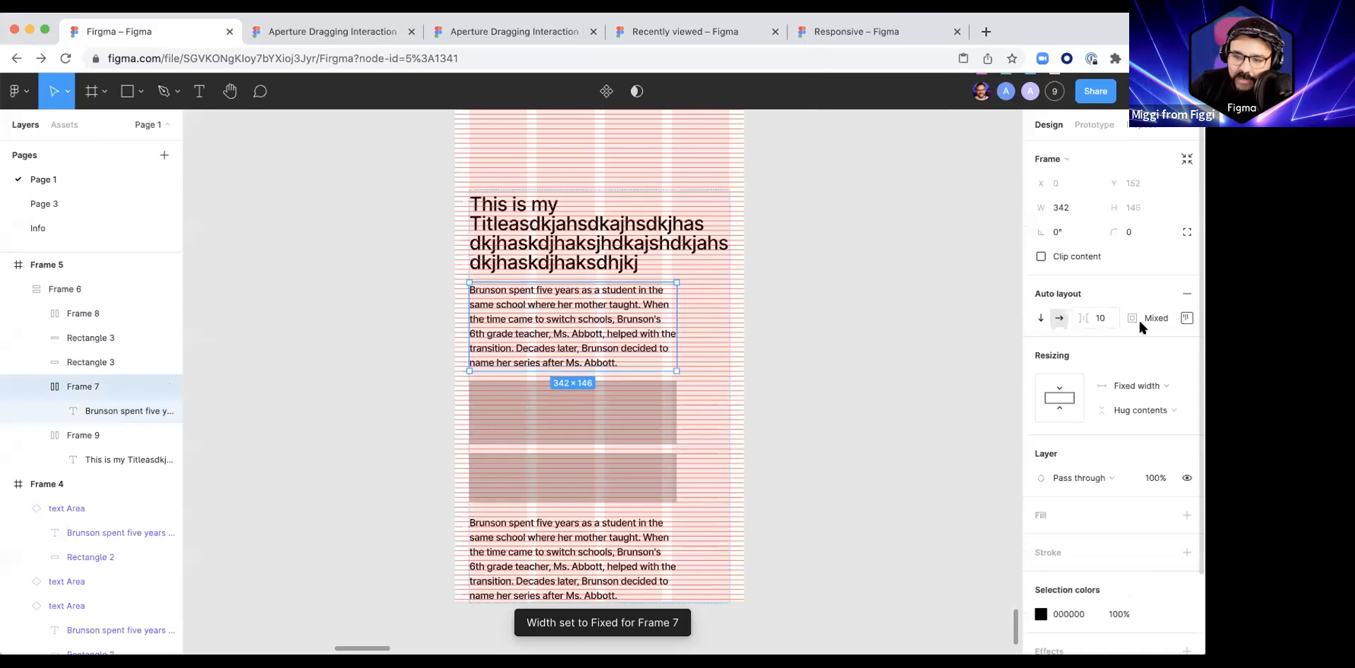
click(1147, 382)
click(1141, 421)
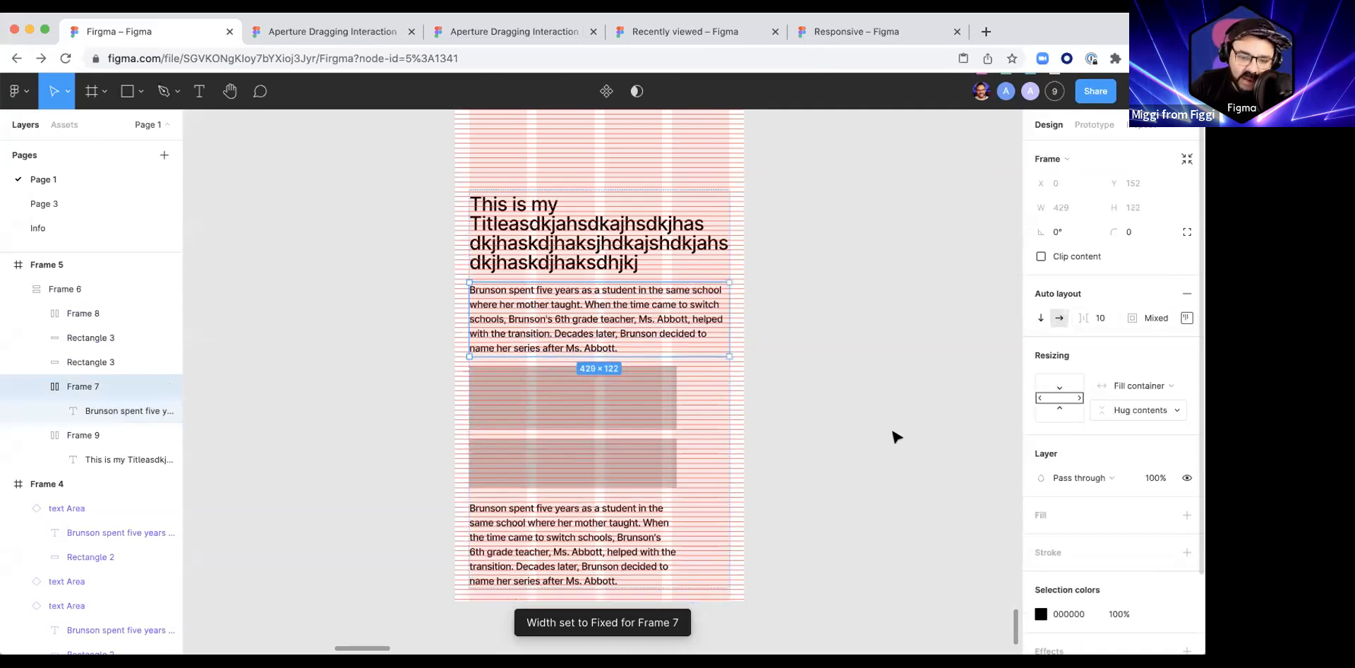
Step: Set both grey rectangles in the stack to fill the container's width
click(635, 395)
shift+click(623, 456)
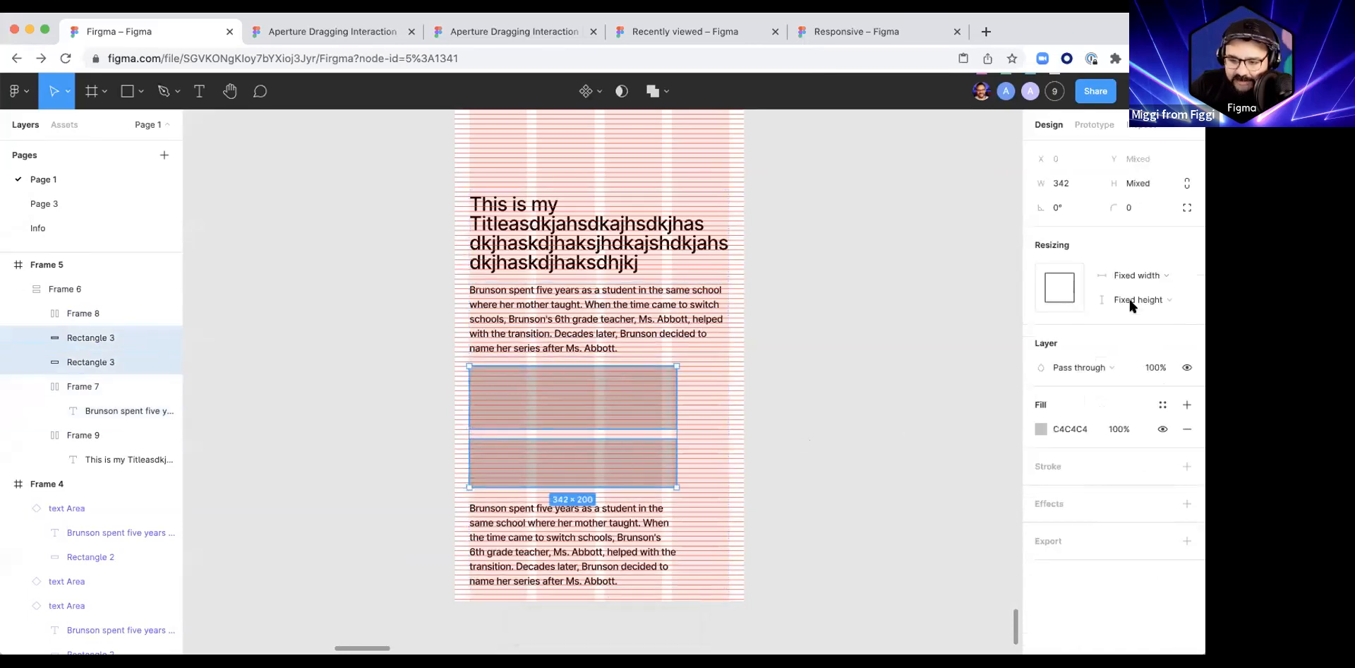
click(1137, 271)
click(1144, 289)
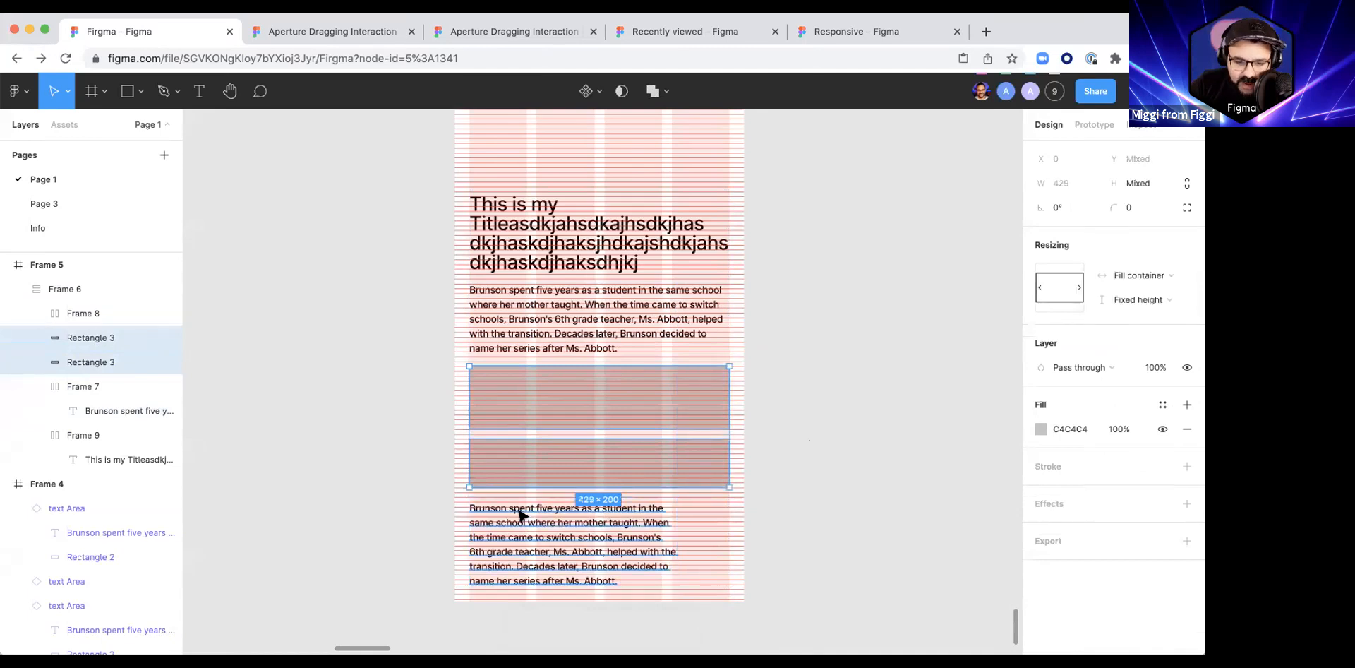
Step: Set the horizontal resizing of the lower paragraph and of its Frame 8 wrapper to Fill container
click(579, 512)
click(1137, 274)
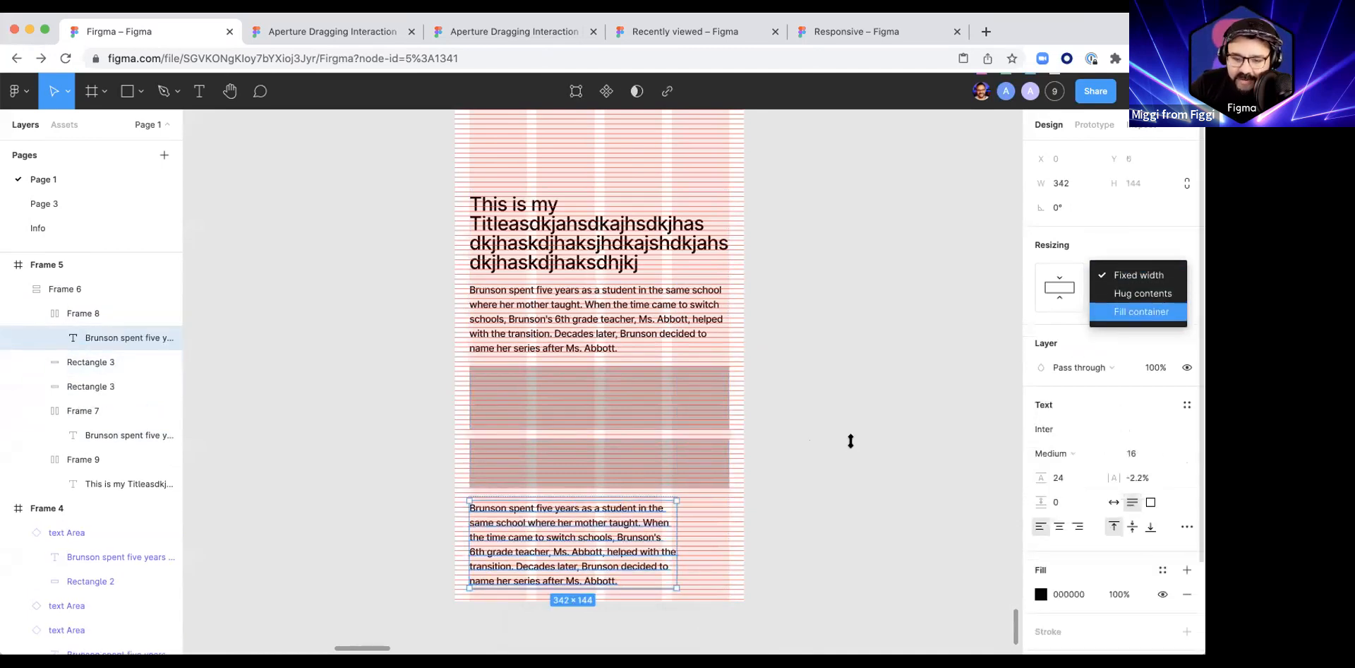
click(1141, 311)
scroll(629, 495, up, 5)
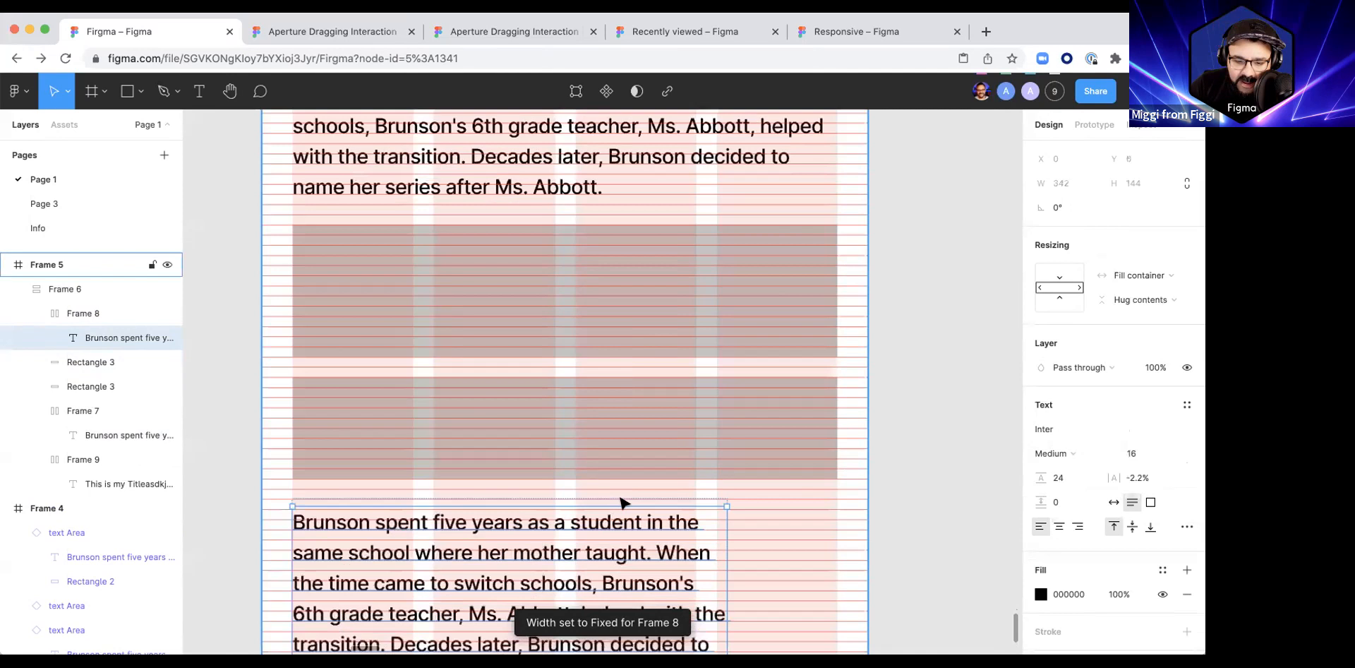
click(78, 314)
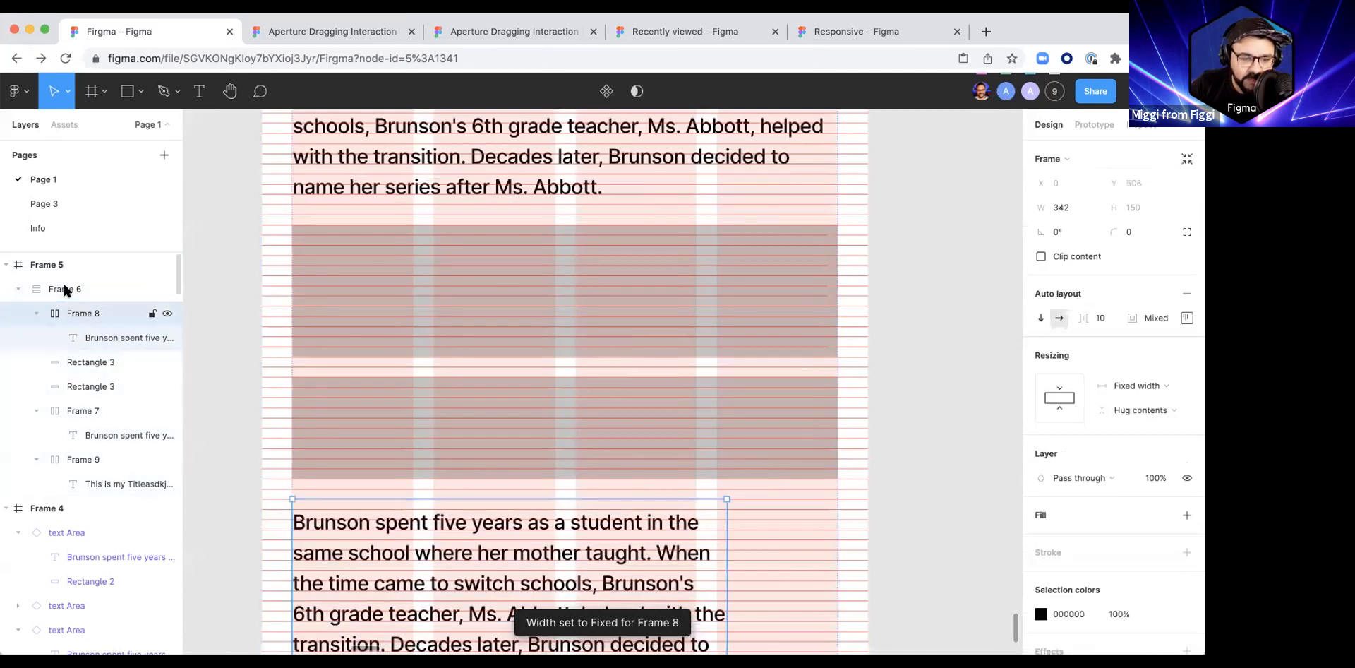
click(1138, 385)
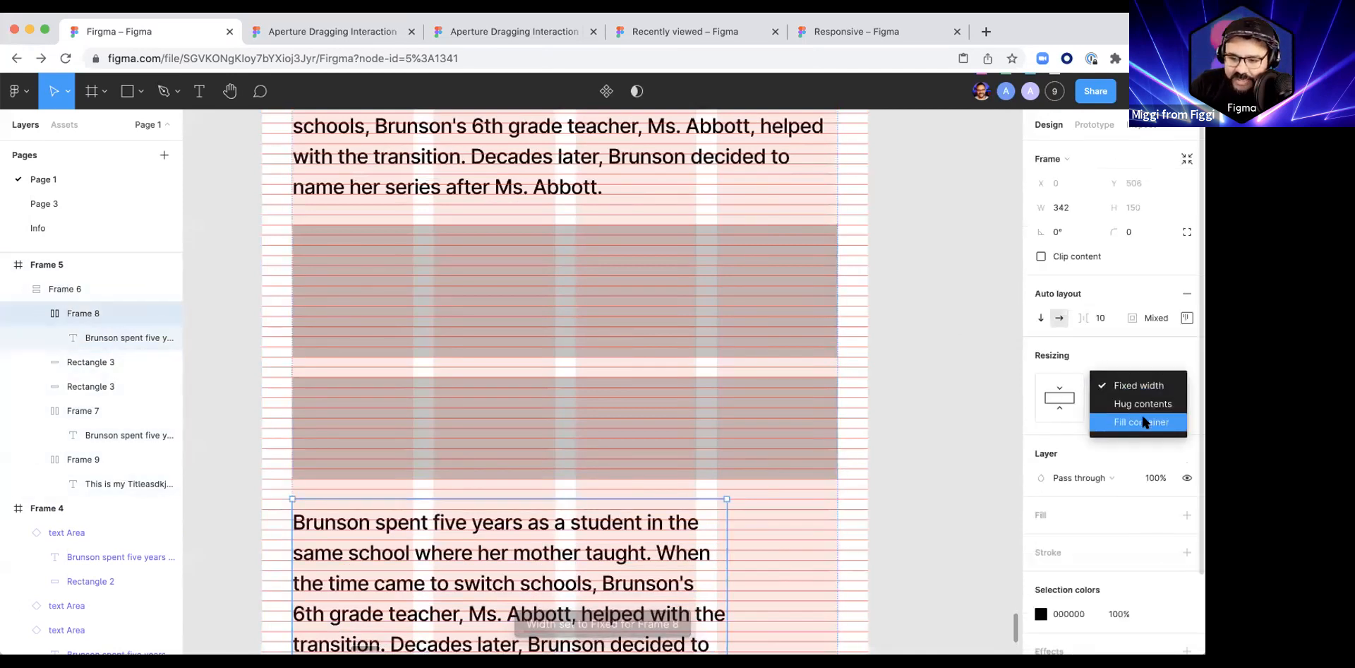
click(1144, 422)
scroll(943, 472, down, 5)
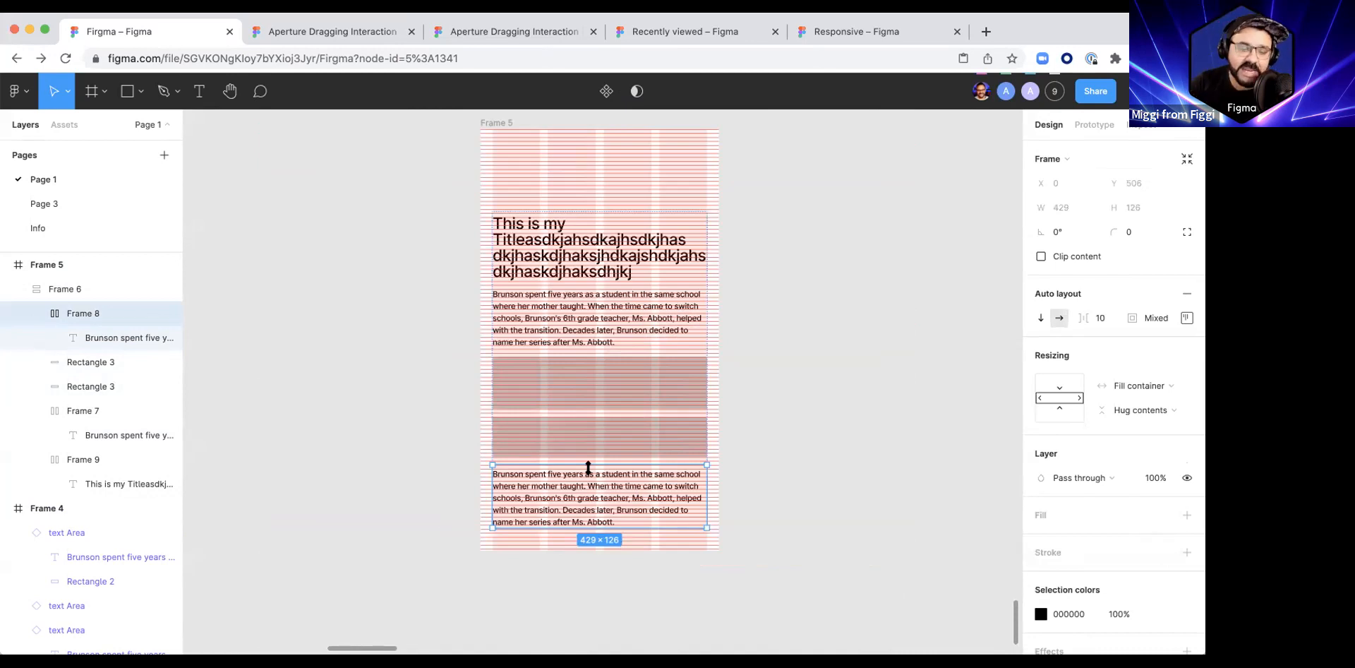
scroll(568, 511, up, 5)
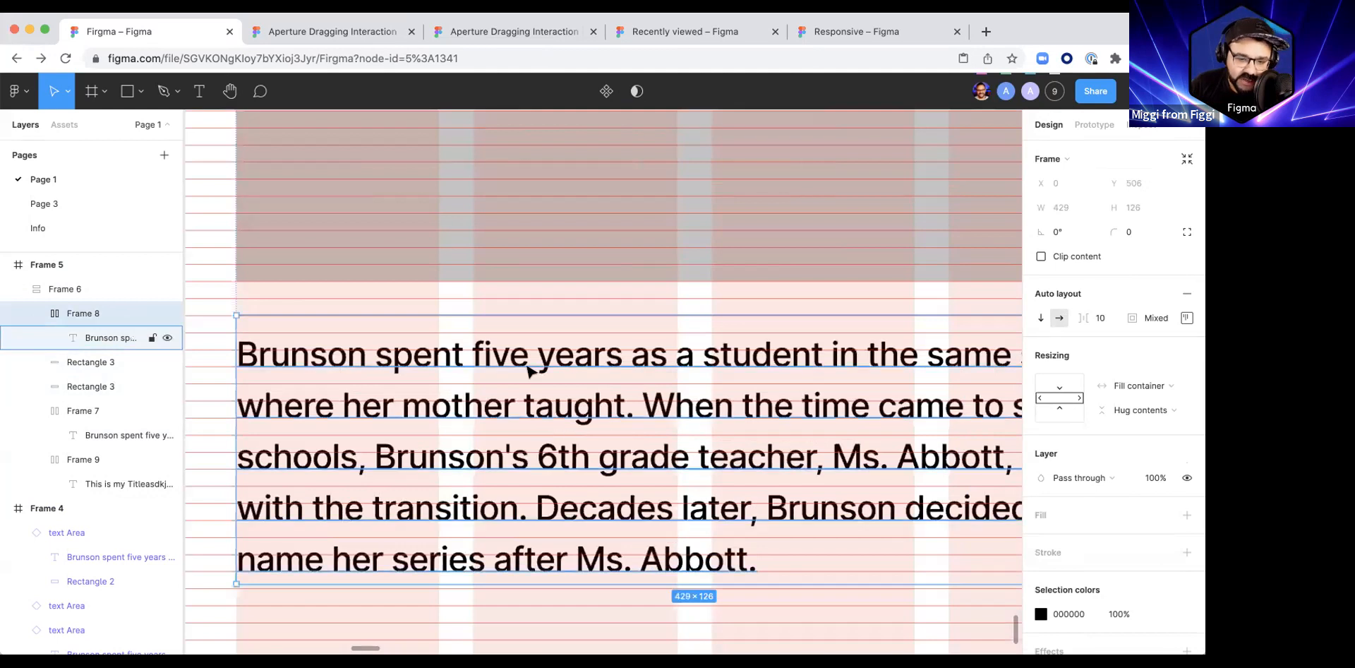
scroll(458, 416, down, 5)
scroll(489, 375, up, 5)
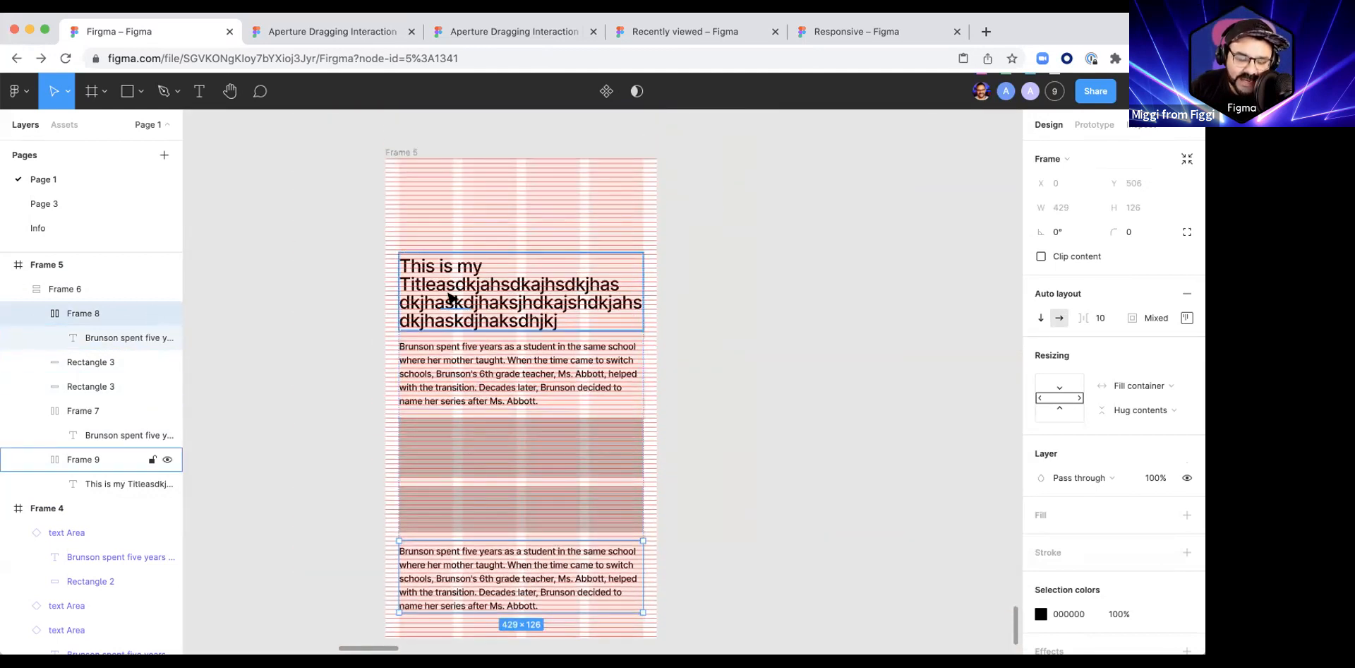
Step: Increase the title text's line height to 40 and check its baselines against the row grid
scroll(449, 297, up, 5)
click(449, 298)
click(1068, 480)
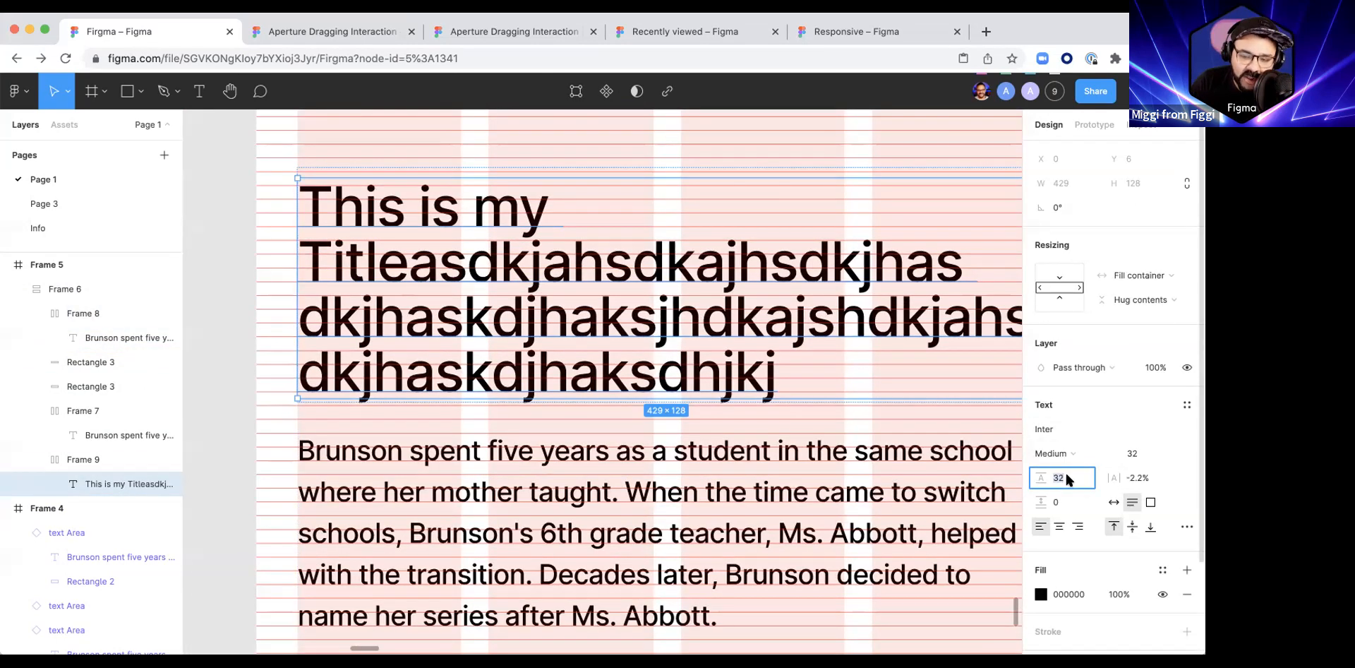
scroll(769, 385, up, 5)
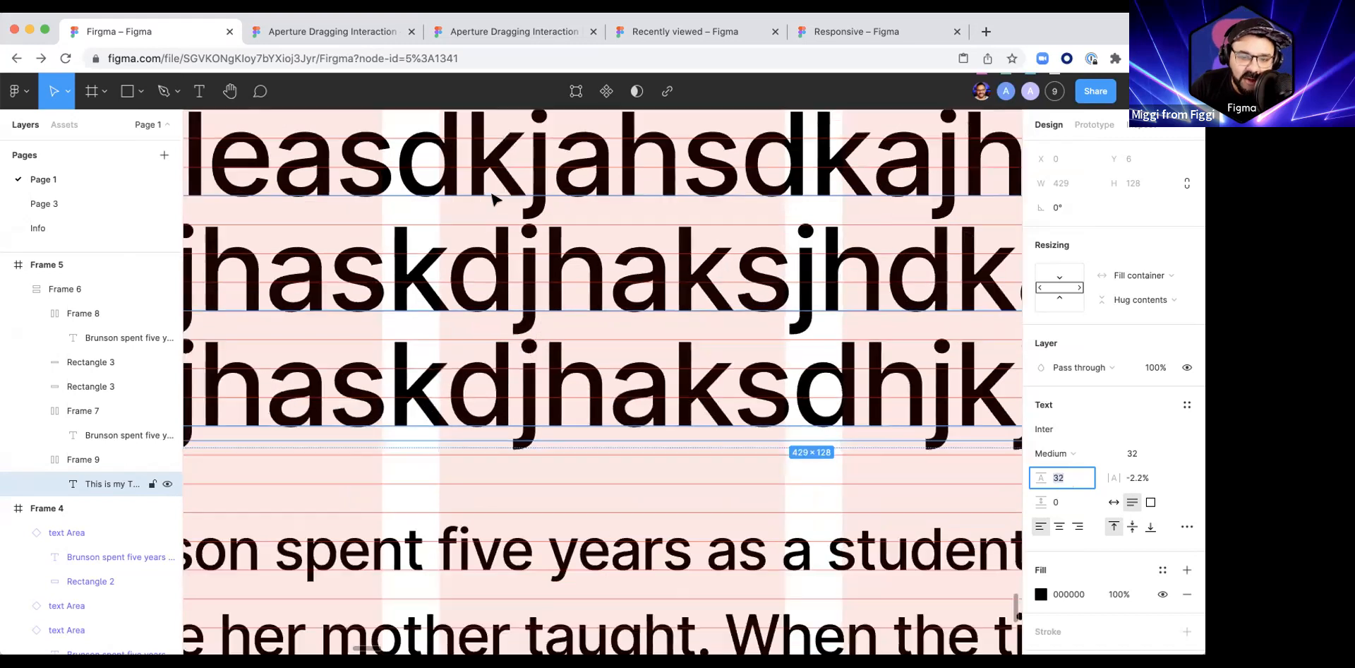
scroll(547, 405, down, 5)
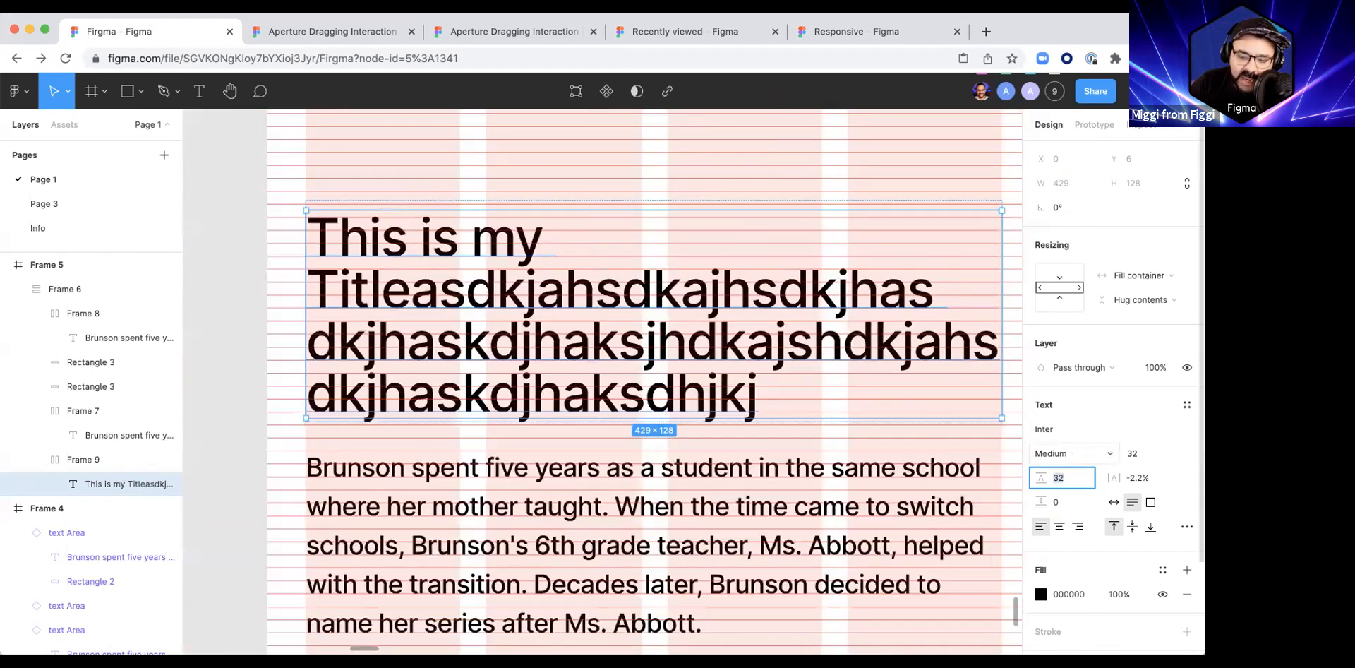
key(Up)
key(Up)
key(Up)
key(Up)
key(Up)
key(Up)
key(Up)
key(Up)
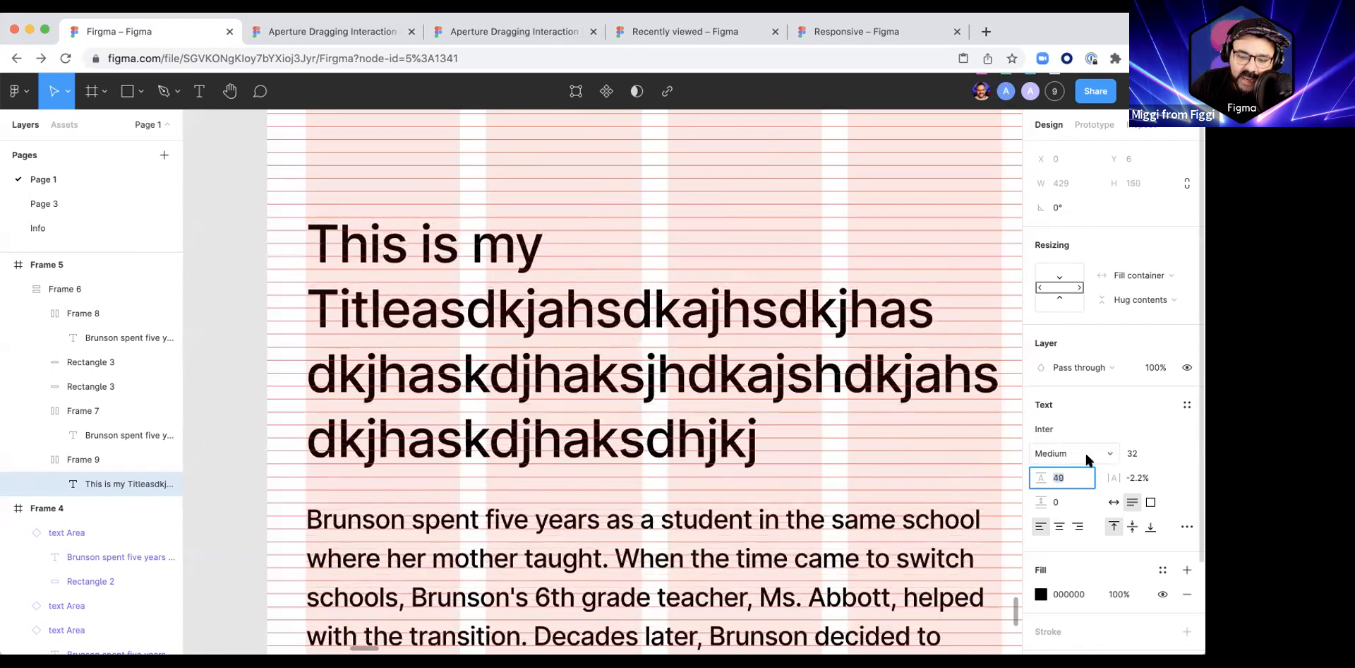
scroll(328, 233, up, 5)
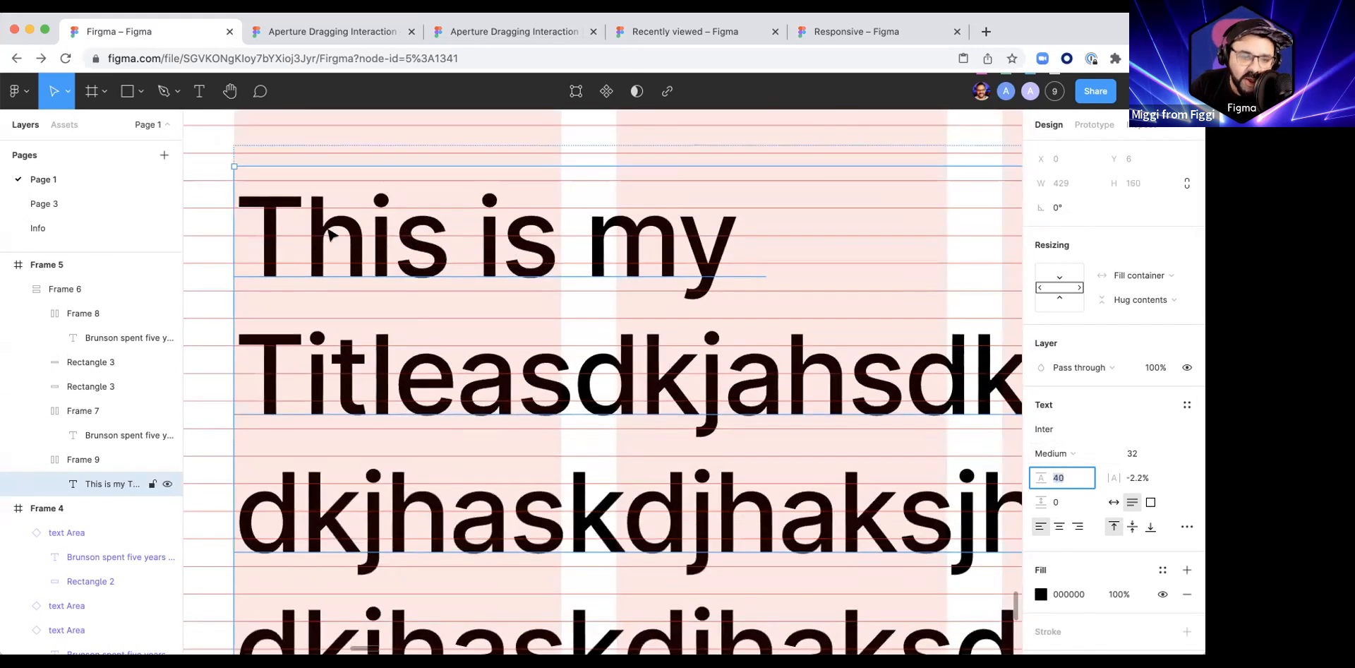
scroll(332, 238, up, 2)
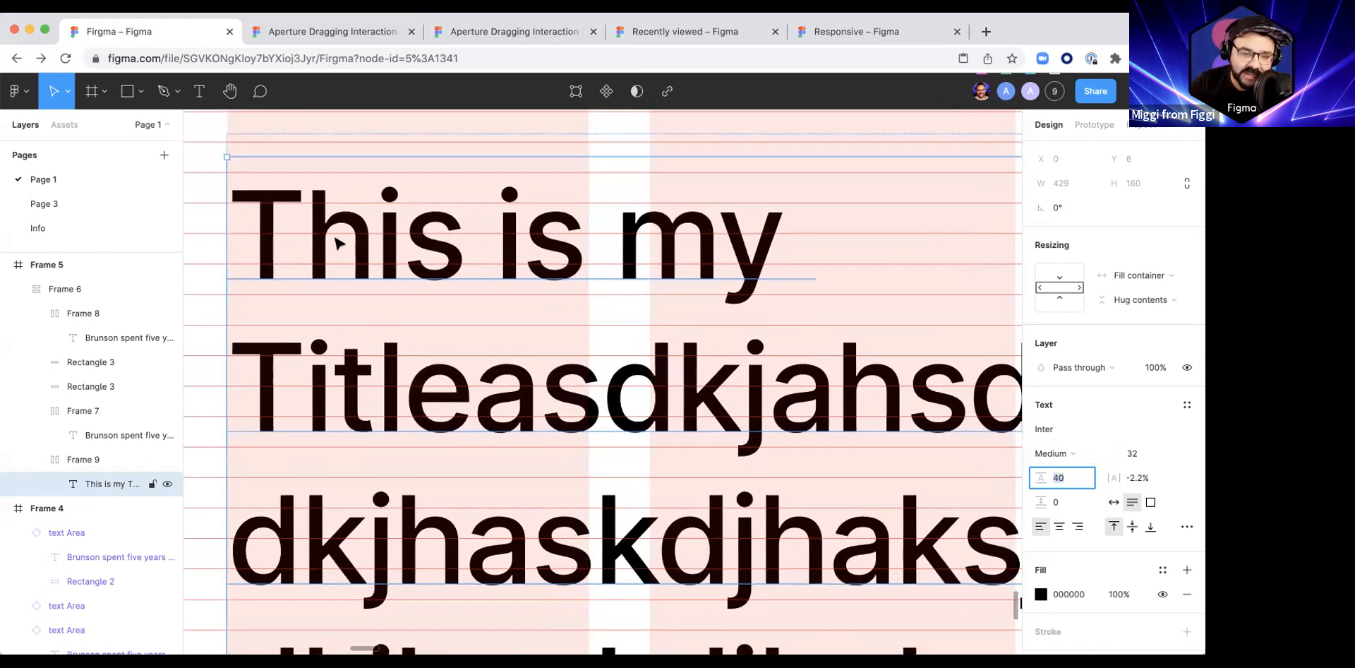
scroll(374, 253, down, 3)
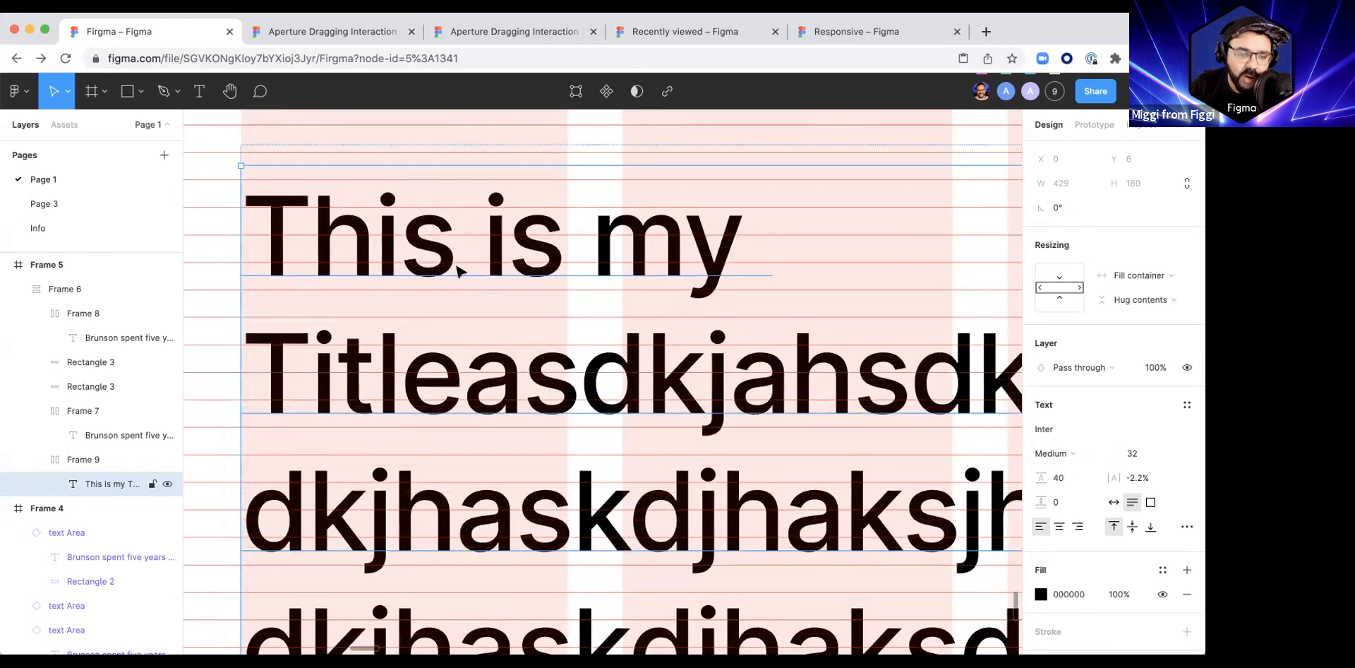
Step: Reduce the top padding of Frame 8, the lower paragraph's wrapper, to 3
scroll(384, 266, down, 3)
scroll(278, 260, up, 2)
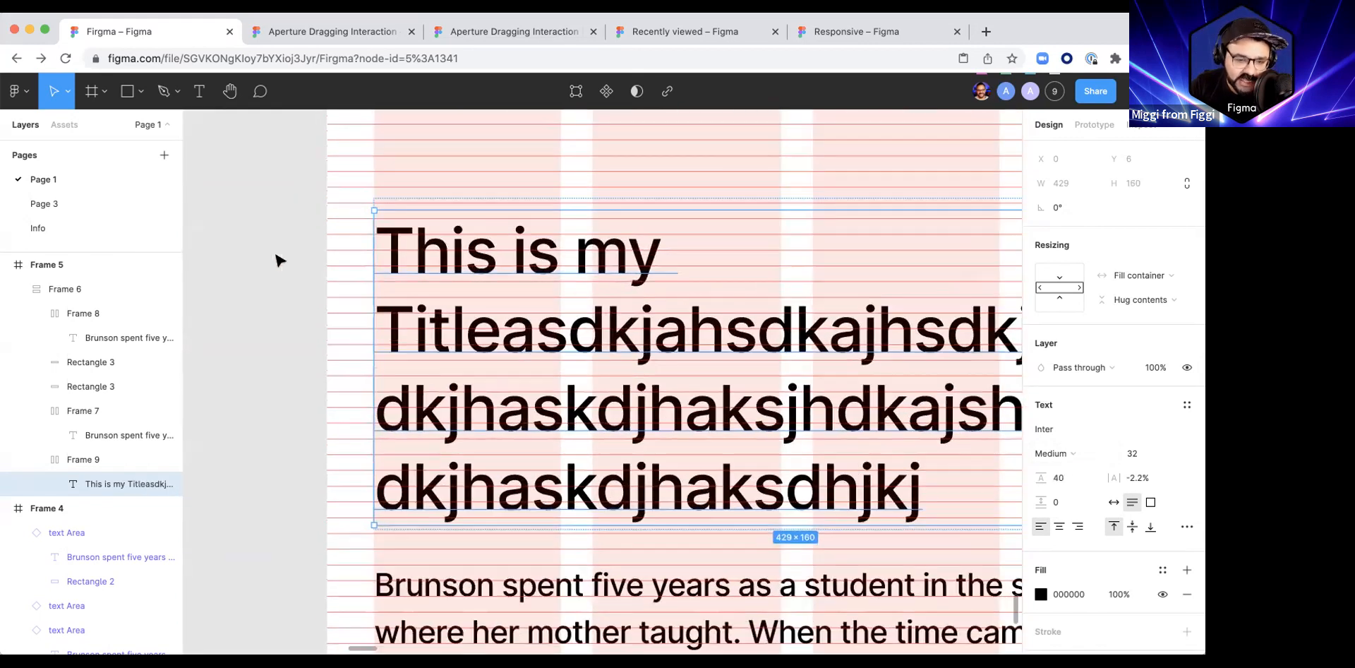
click(432, 233)
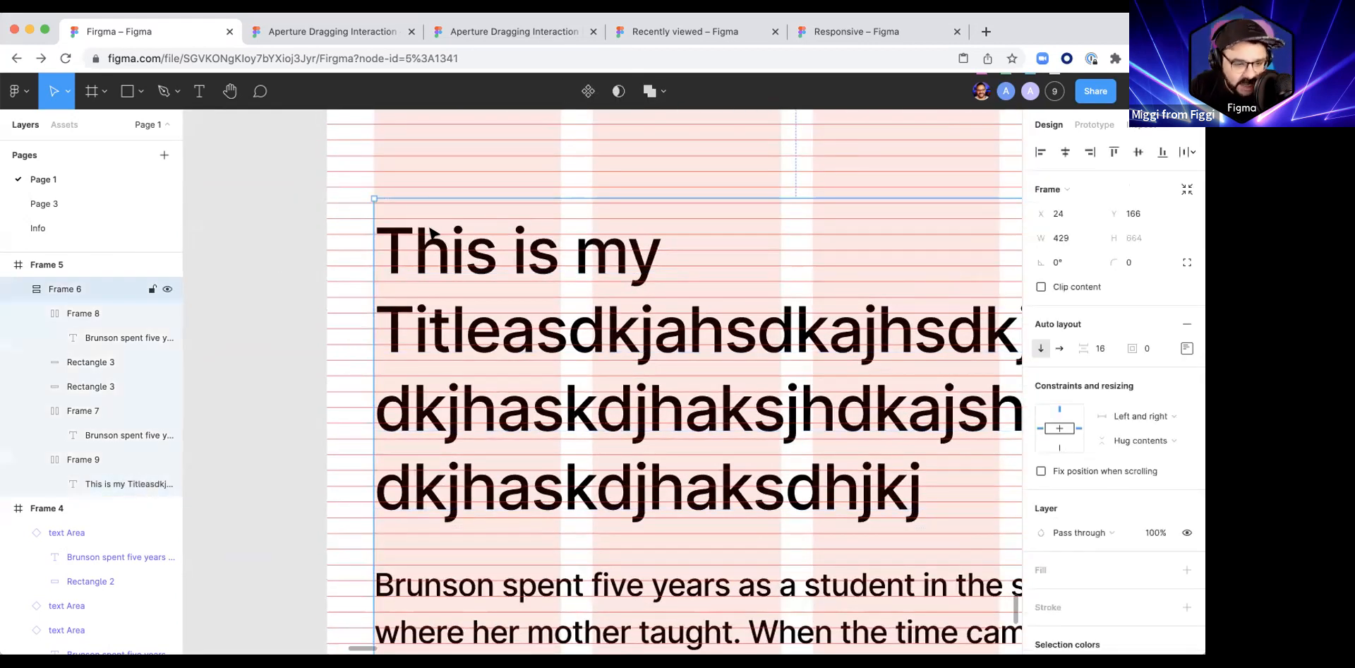
click(82, 313)
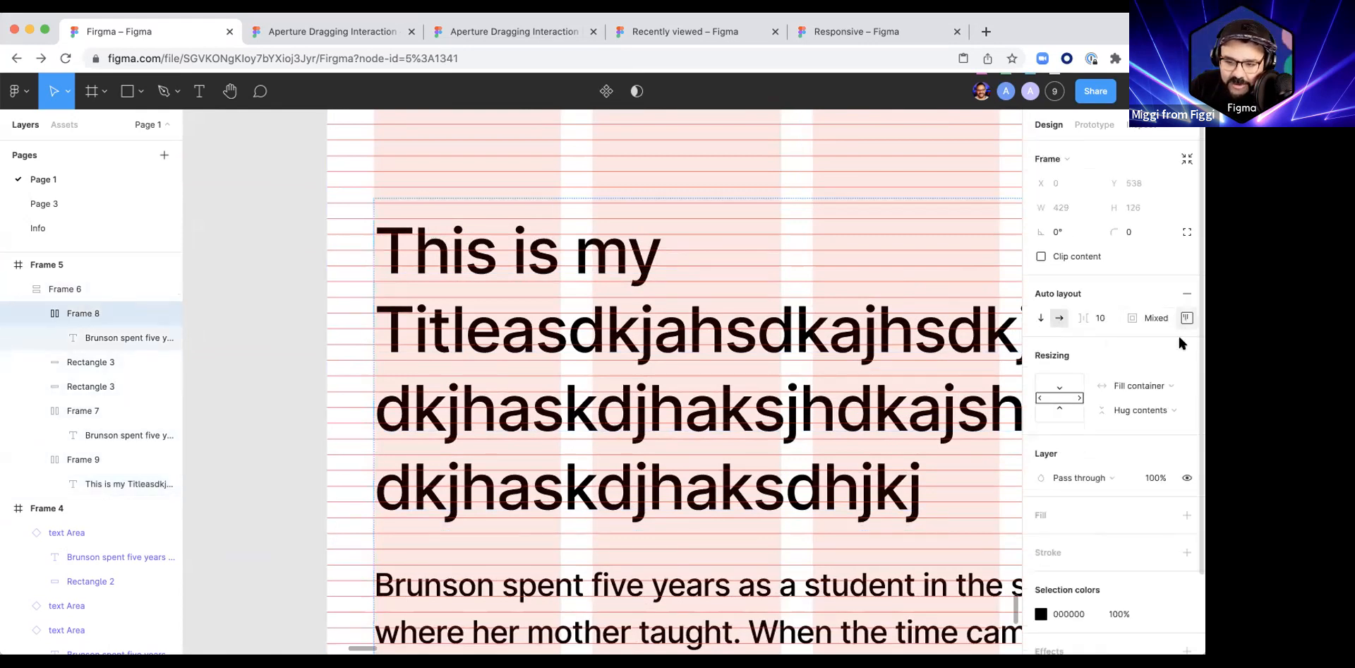
click(1187, 318)
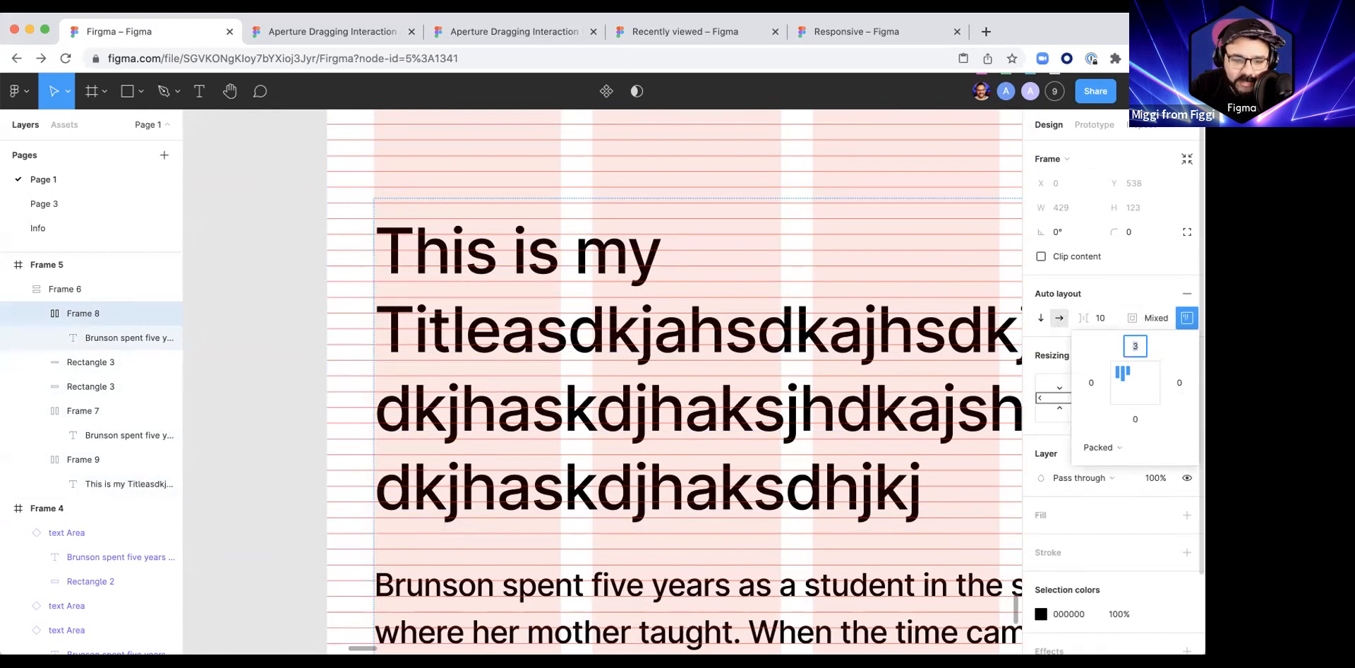
click(186, 356)
Step: Increase the top padding of Frame 9, the title's wrapper, to 10
click(50, 460)
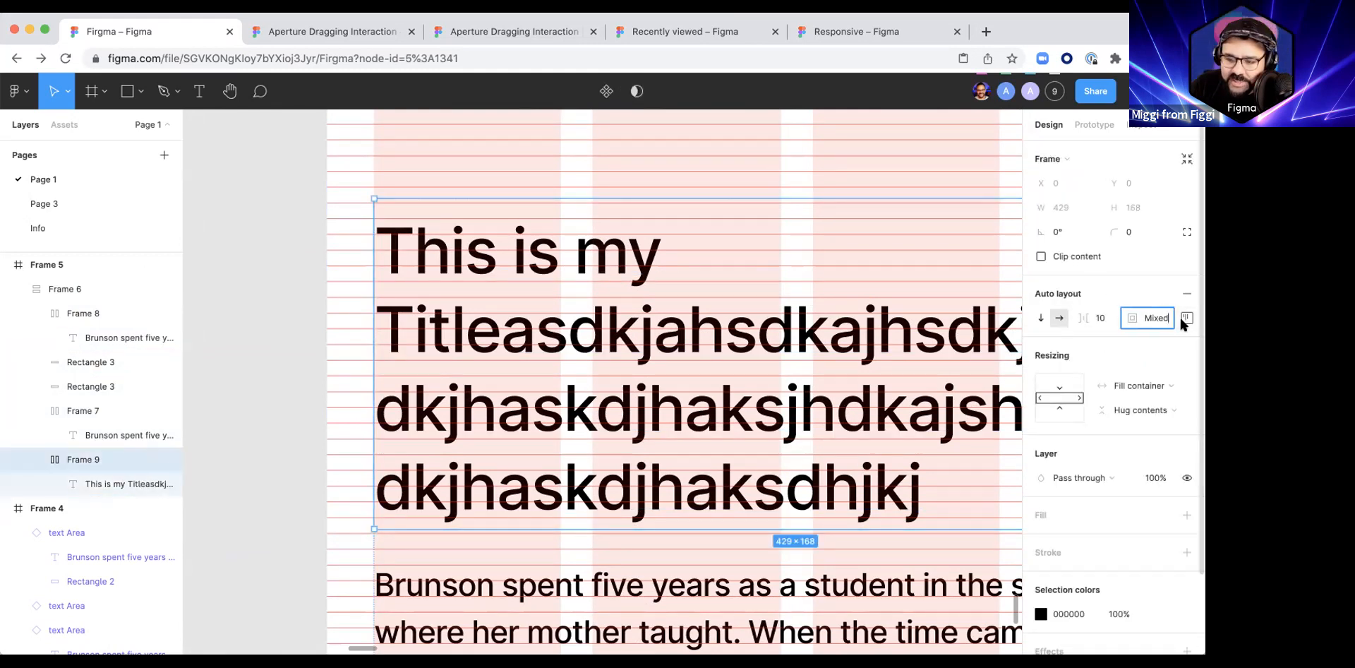
click(1181, 318)
key(Up)
key(Up)
key(Up)
key(Up)
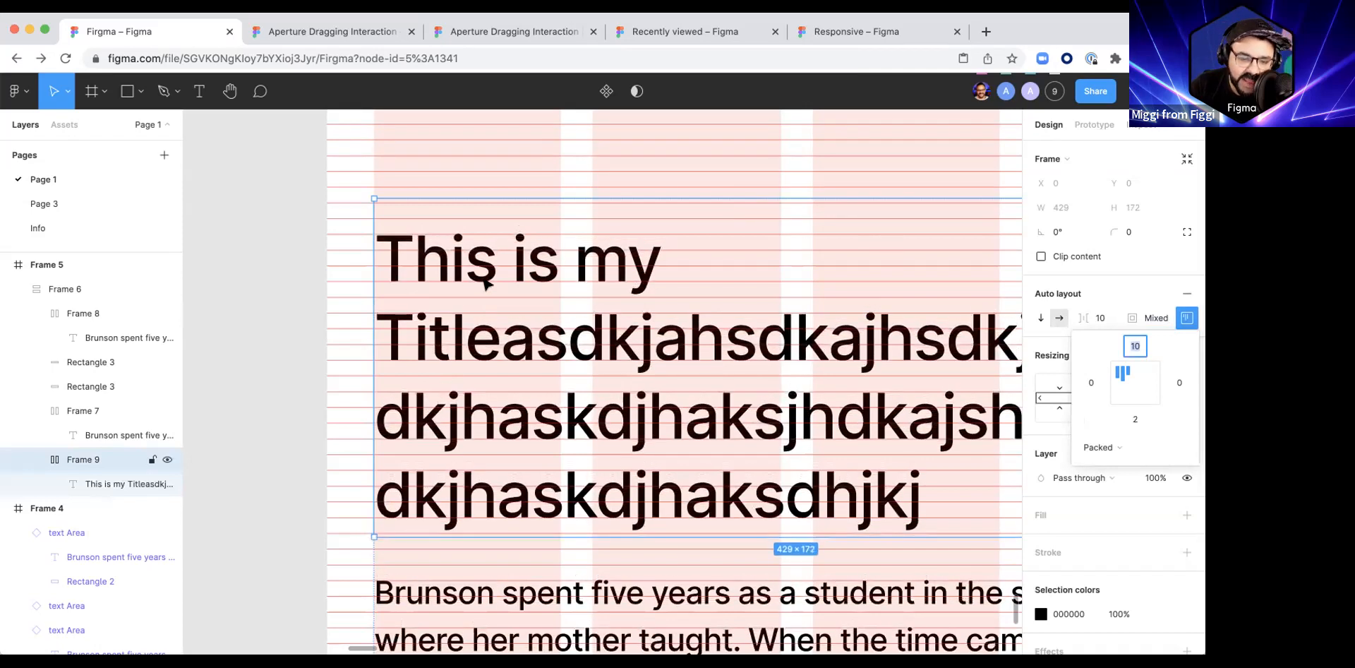
Step: Set the bottom padding of the title's Frame 9 wrapper to 6
click(1135, 420)
key(Down)
key(Down)
key(Up)
key(Up)
key(Up)
key(Up)
key(Up)
key(Up)
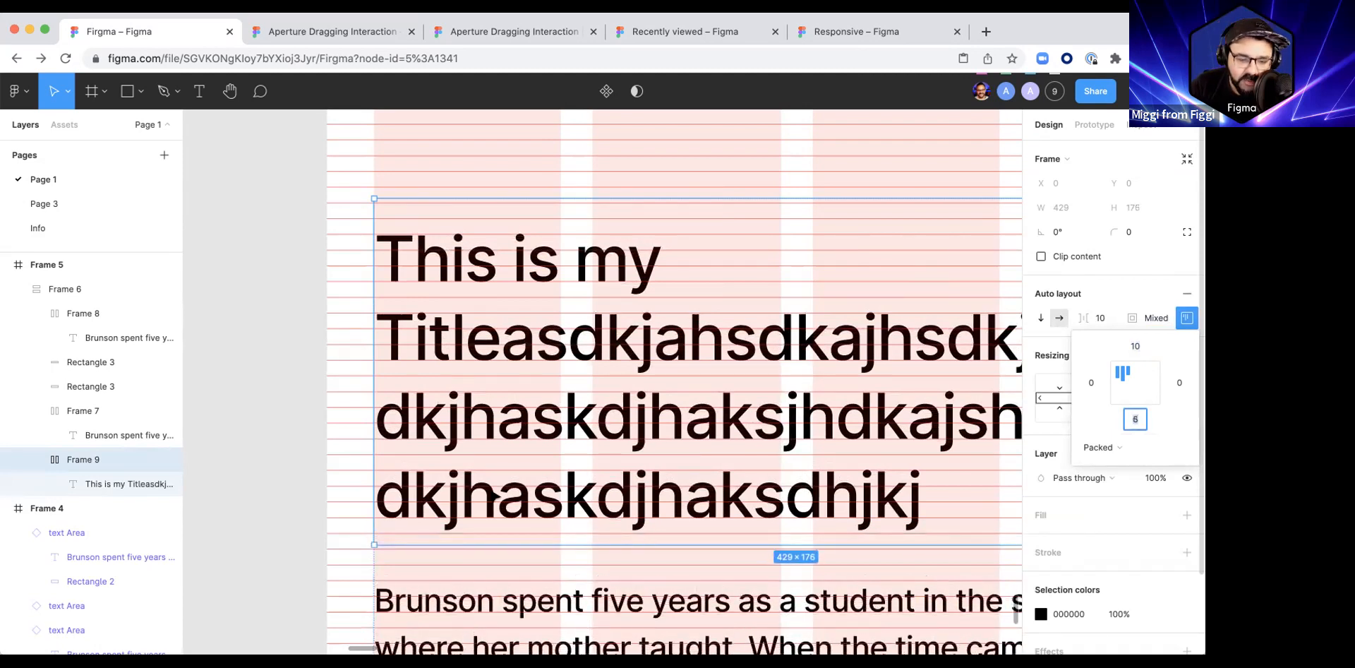
Step: Move the Frame 6 stack up to Y 70 inside Frame 5 to align its text with the row grid
click(314, 472)
scroll(339, 472, down, 4)
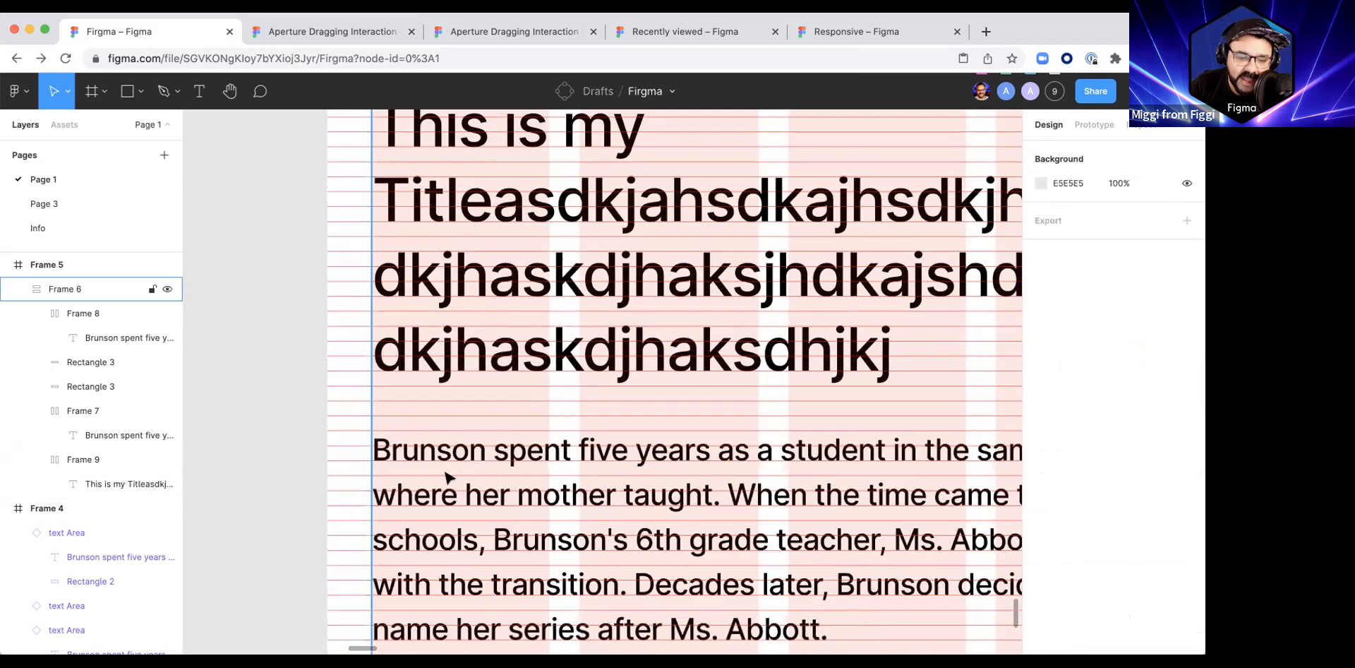
scroll(458, 505, down, 12)
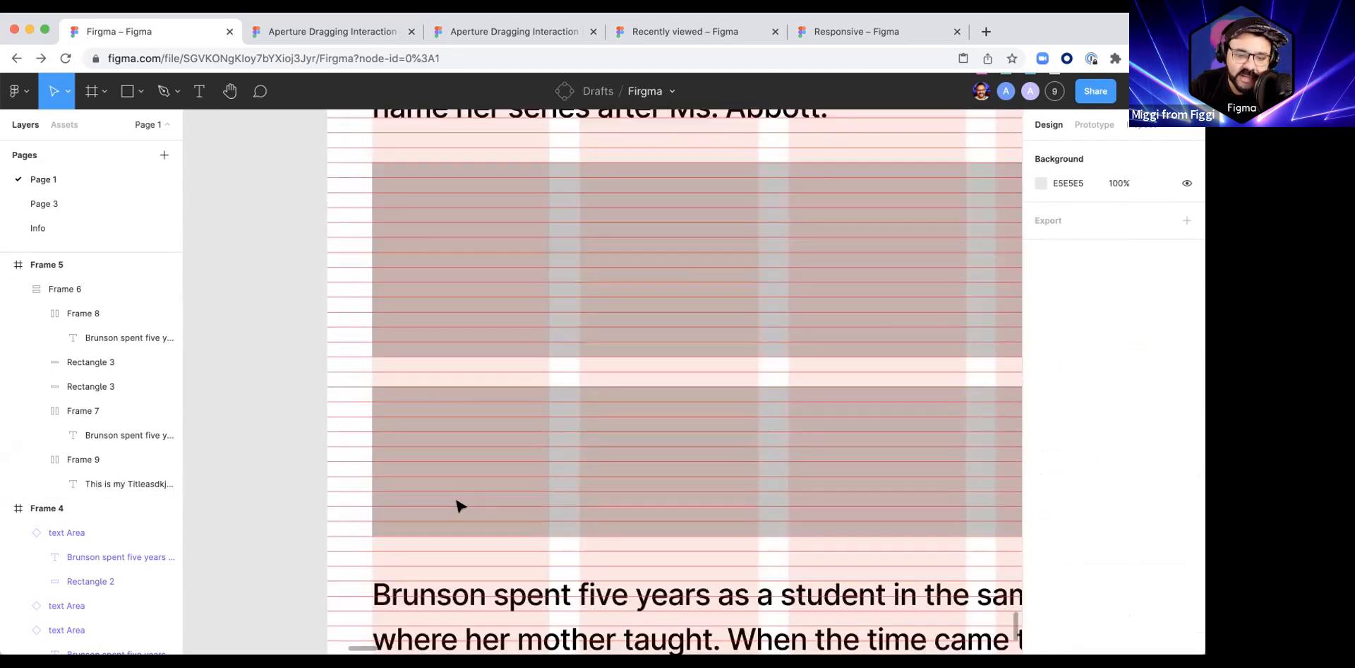
scroll(458, 505, down, 7)
scroll(458, 505, down, 6)
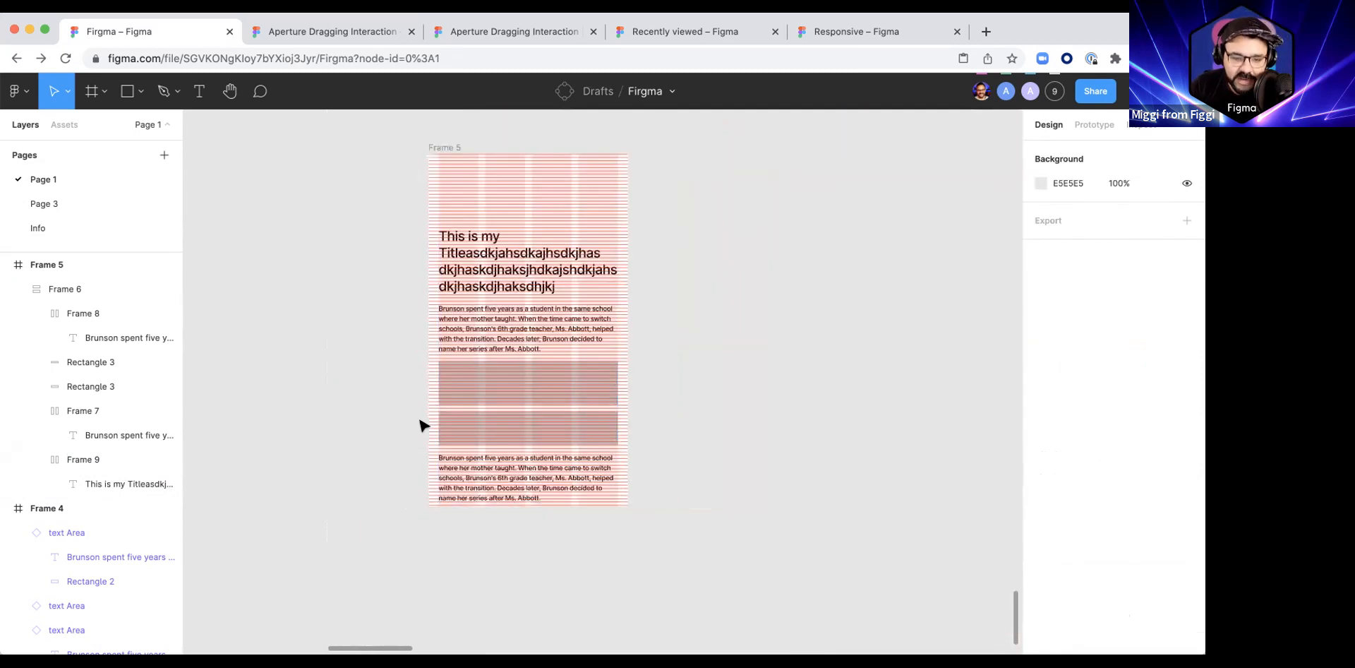
click(441, 321)
click(481, 331)
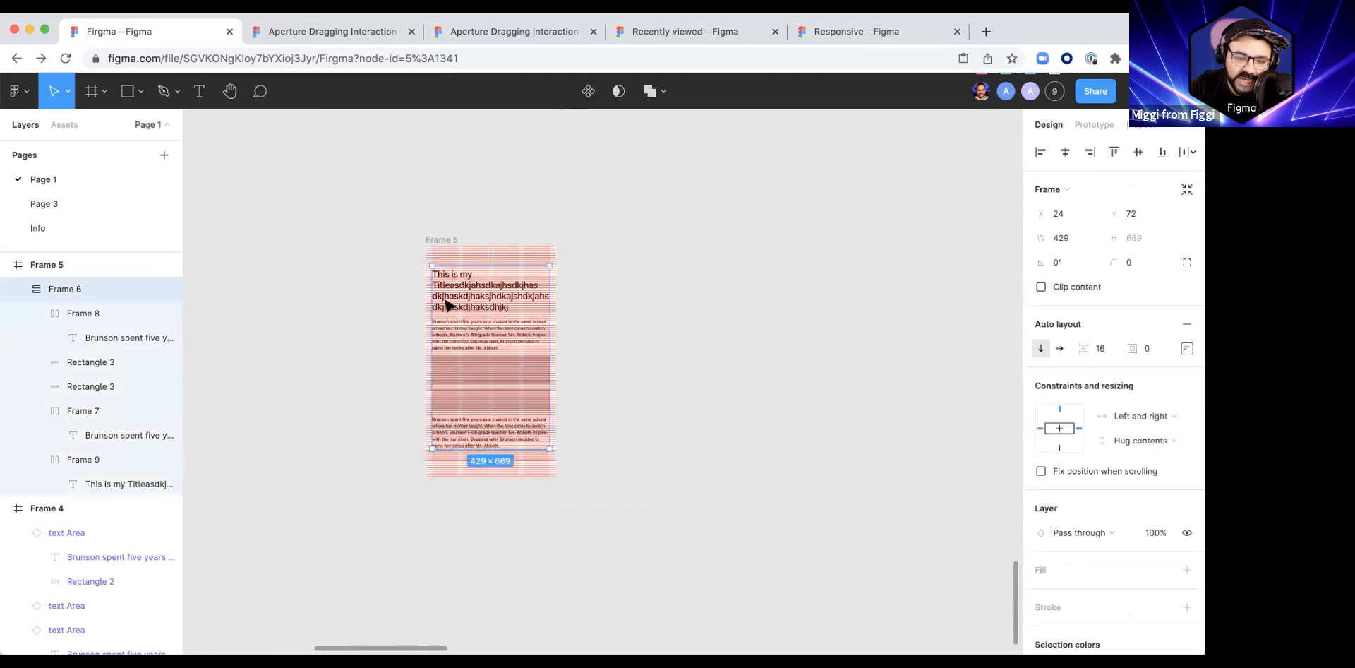
ctrl+scroll(445, 303, up, 10)
key(Up)
key(Up)
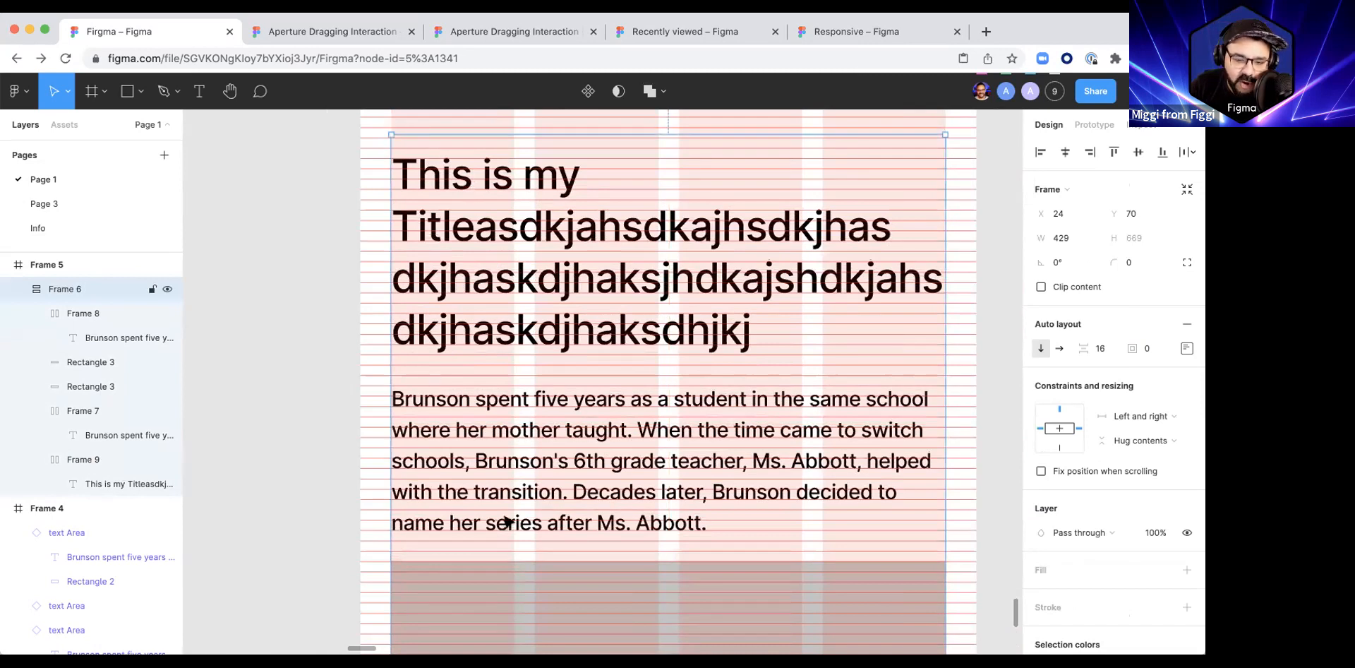
Step: Stretch the upper grey rectangle's bottom edge down to a height of 144
ctrl+scroll(507, 520, down, 10)
scroll(505, 539, down, 5)
click(514, 421)
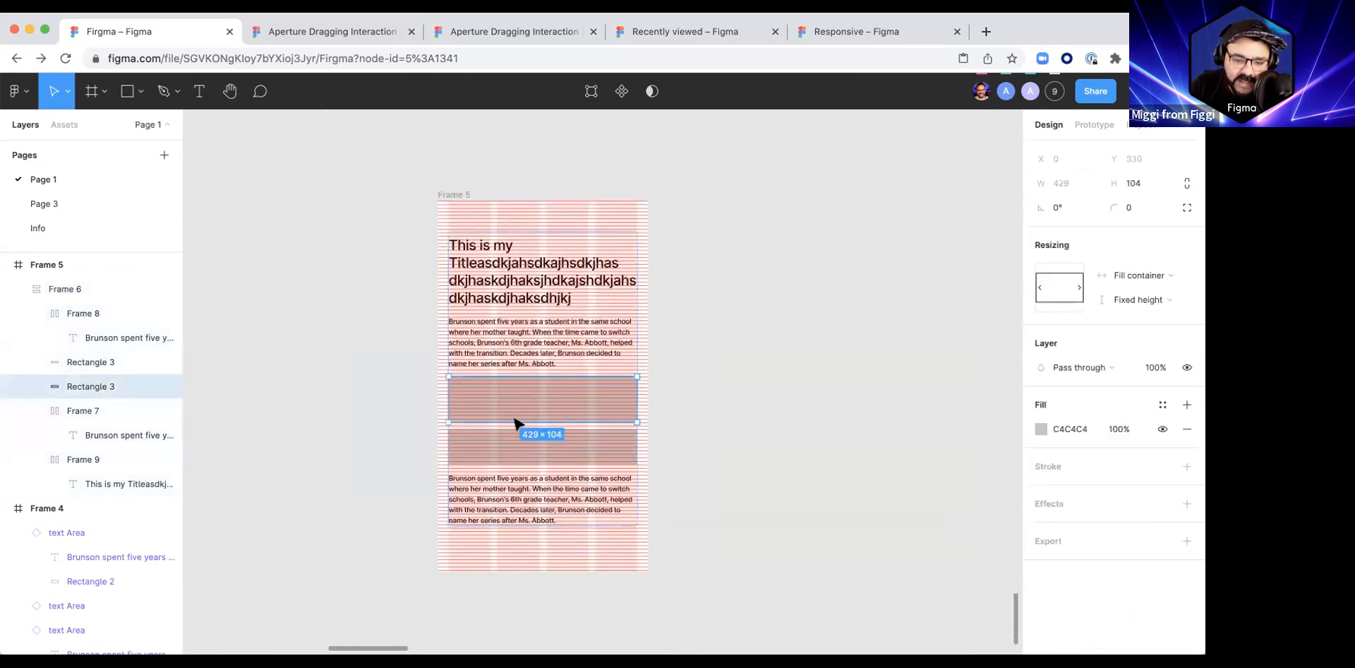
ctrl+scroll(513, 421, up, 8)
drag(514, 423, 510, 484)
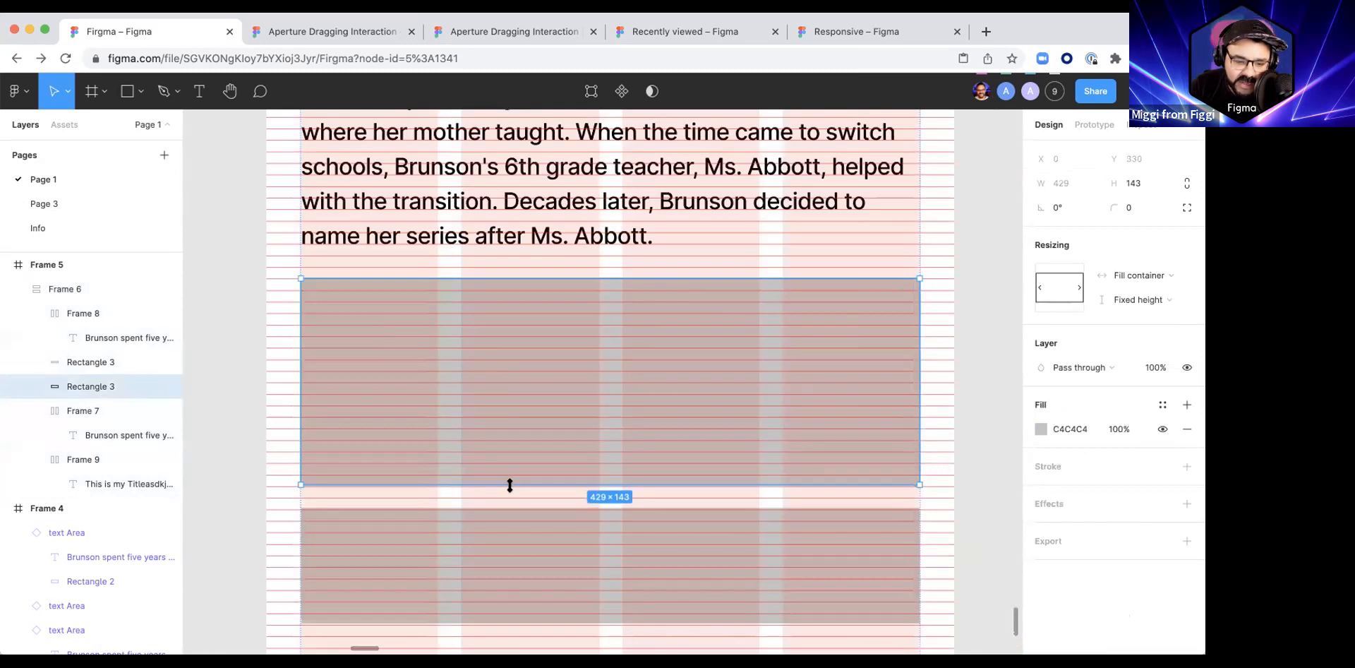
Step: Stretch the lower grey rectangle's bottom edge down to a height of 136
scroll(515, 554, down, 5)
click(513, 381)
drag(508, 434, 505, 468)
ctrl+scroll(511, 449, down, 5)
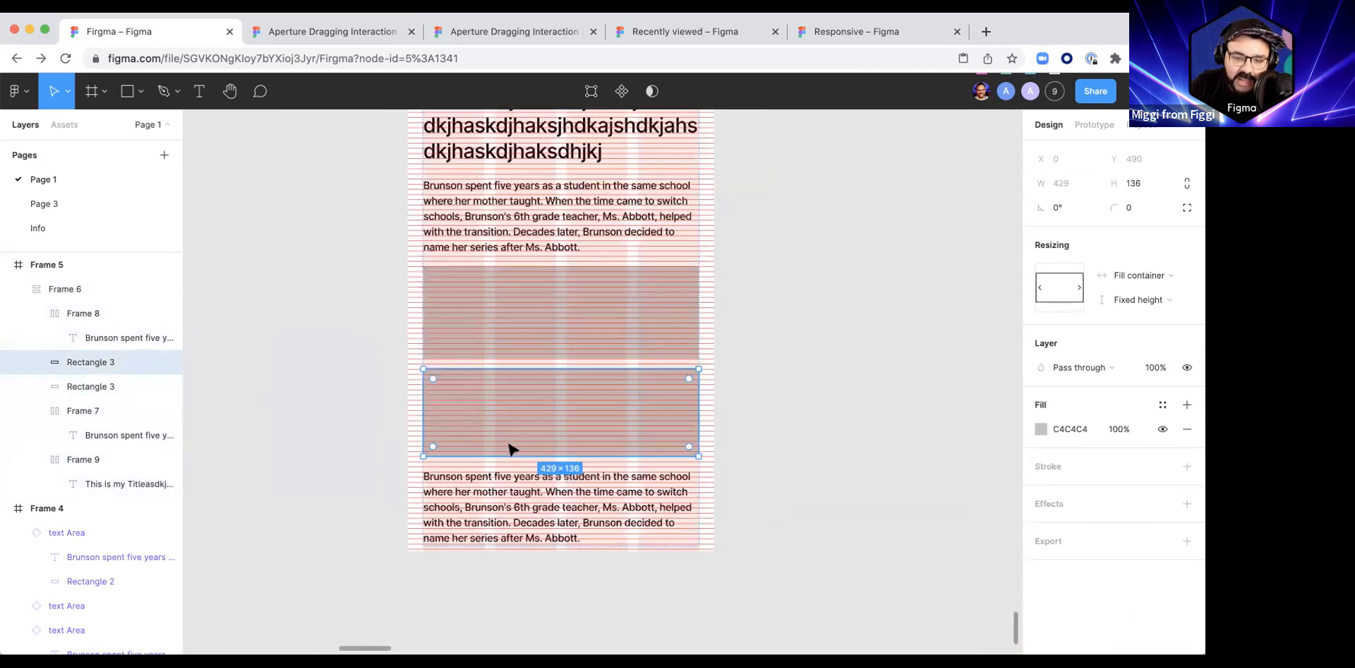
click(798, 395)
scroll(780, 344, up, 3)
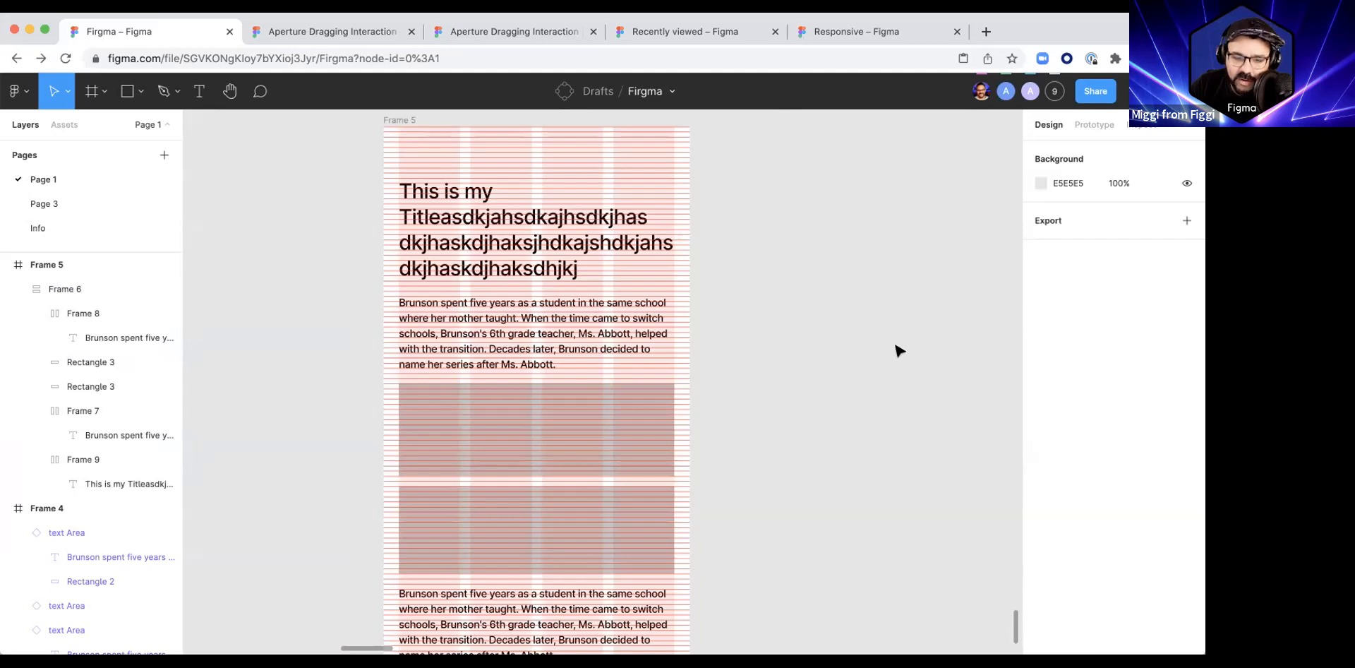
Step: Fill both grey rectangles in the stack with the portrait photo
click(531, 411)
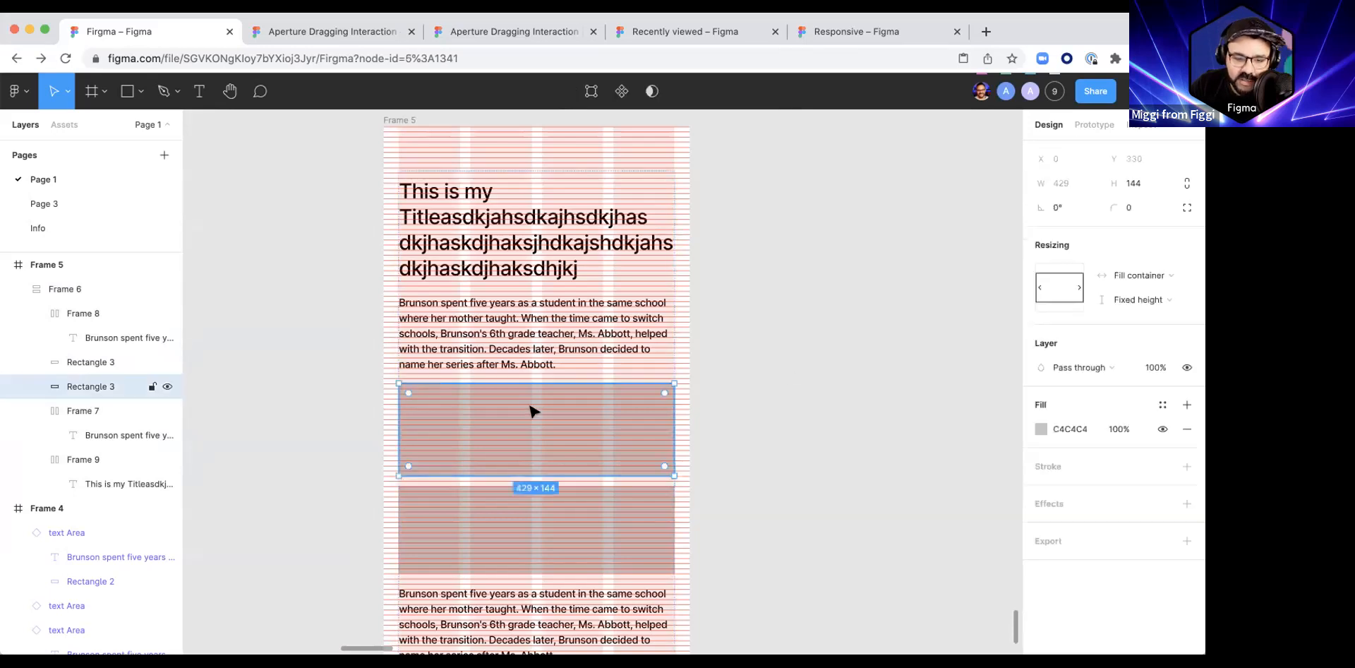
click(584, 540)
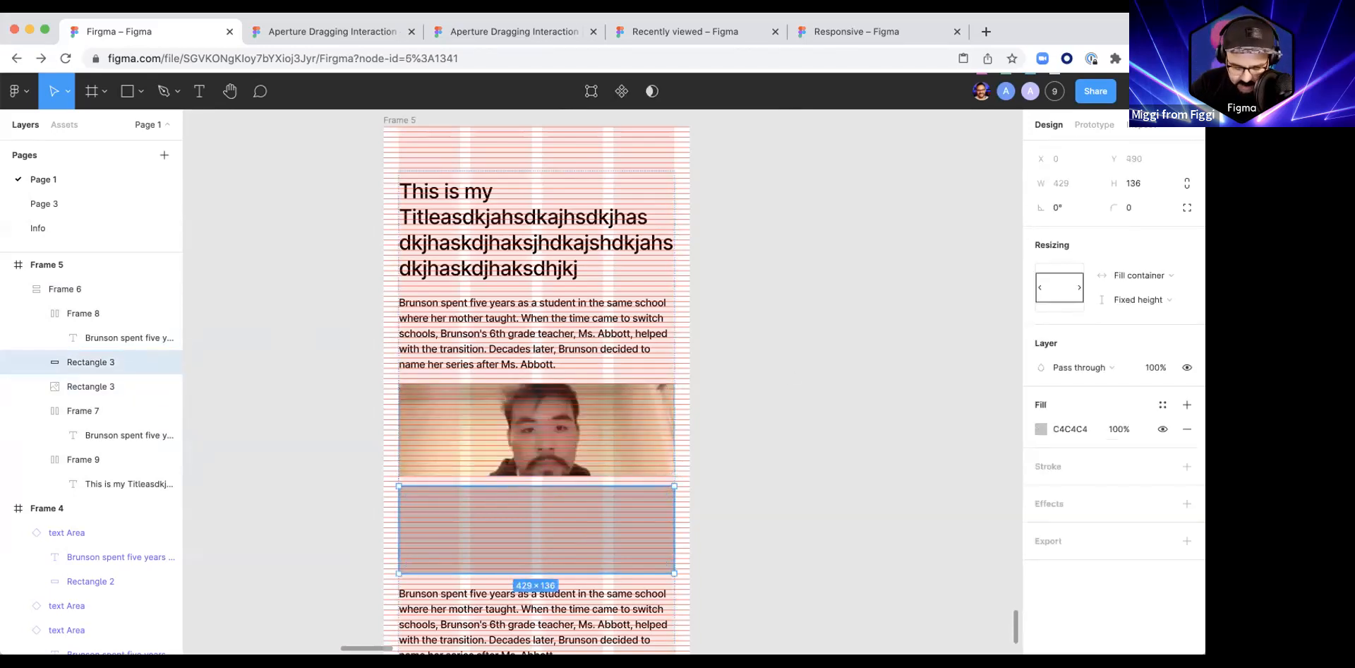
click(886, 414)
scroll(886, 415, down, 3)
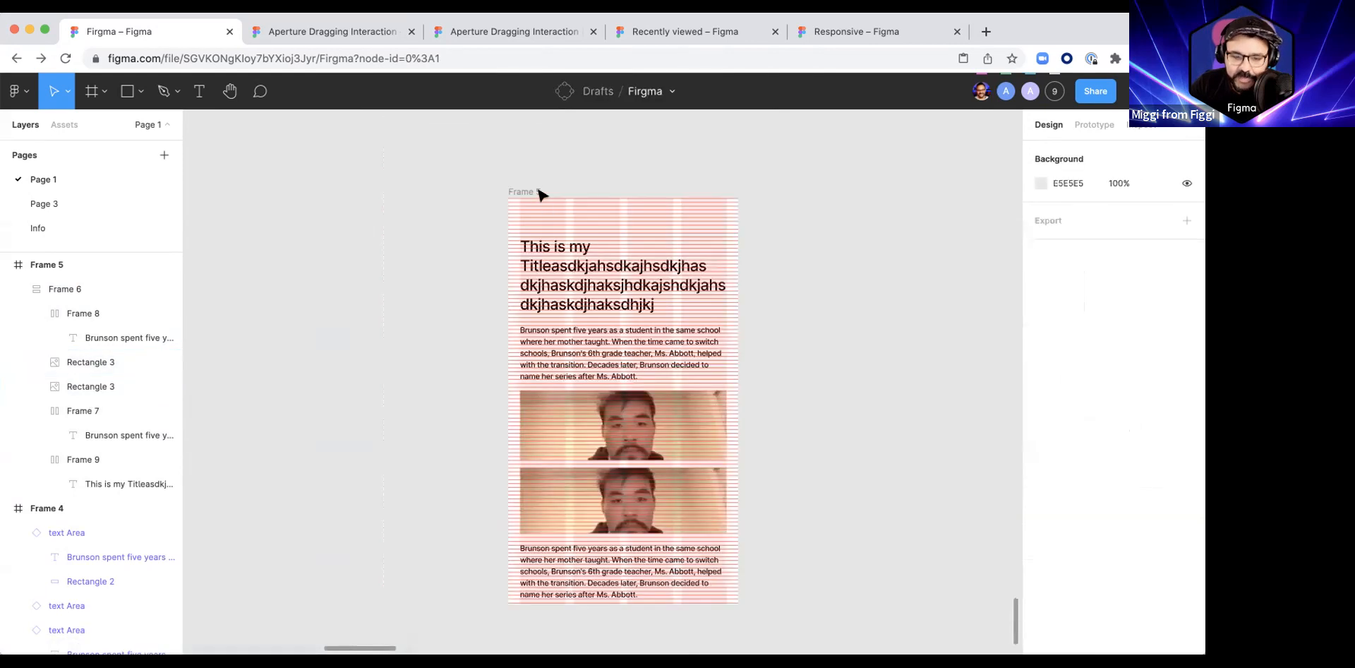
Step: Narrow Frame 5 to a width of 303 and check how its text and images reflow
click(734, 271)
drag(737, 271, 655, 271)
scroll(565, 315, up, 10)
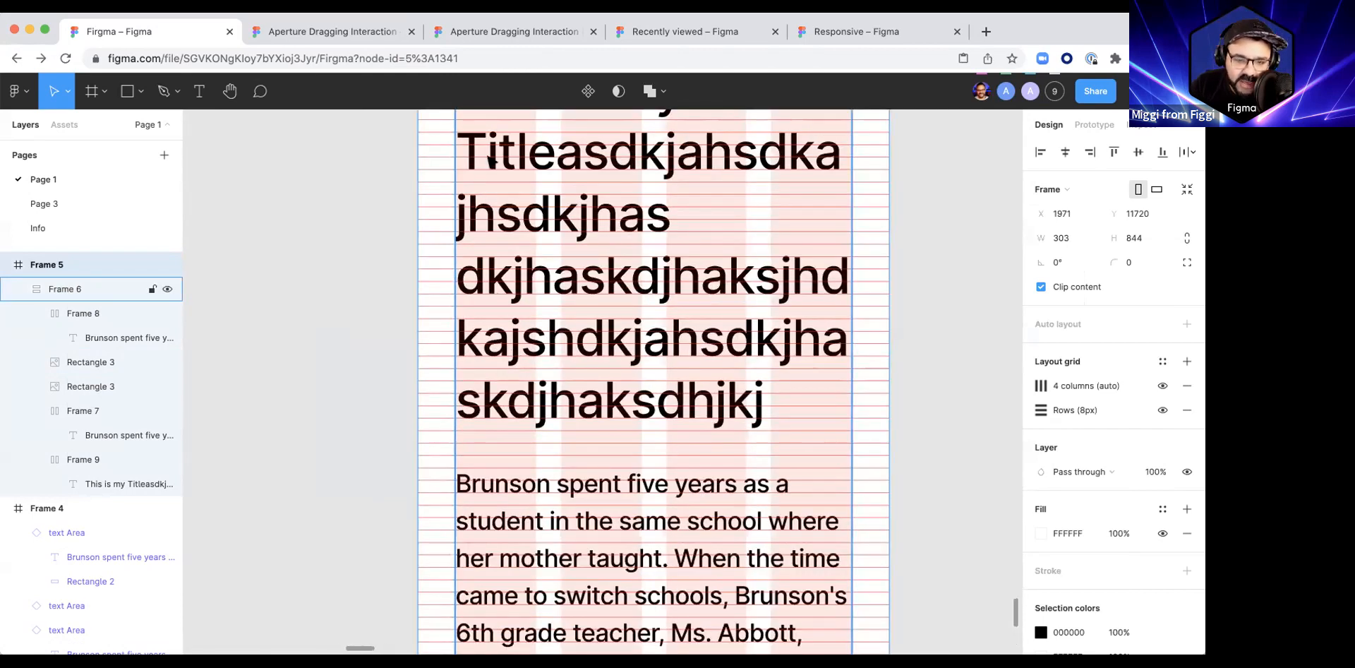
scroll(539, 246, down, 10)
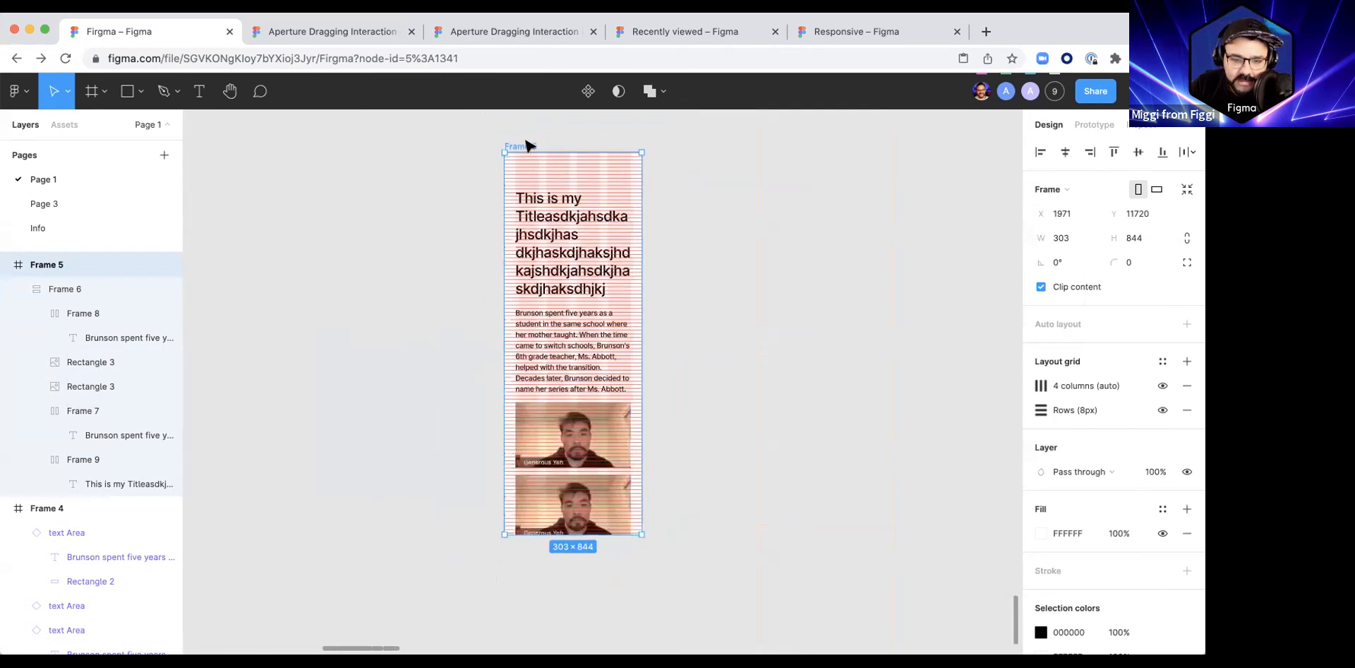
Step: Resize Frame 5 to 429 wide and 1217 high
drag(670, 228, 700, 235)
scroll(700, 235, down, 3)
drag(656, 381, 655, 464)
scroll(689, 273, up, 2)
scroll(688, 272, up, 5)
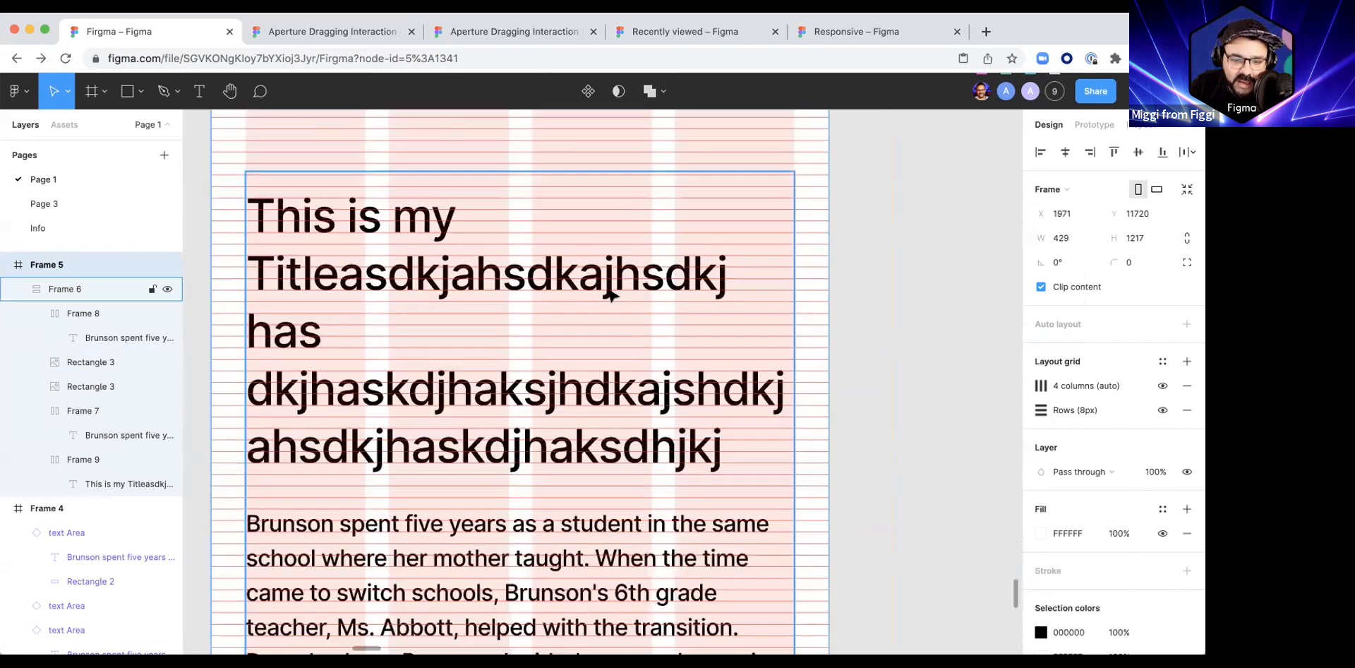
Step: Rebreak the title text so its last lines read "has dkjhaskdjhak", "sjhdkajshdkja" and "hsdkjhaskdjhaksdhjkj"
double_click(350, 299)
click(310, 337)
key(BackSpace)
click(856, 267)
scroll(856, 267, down, 2)
double_click(592, 322)
click(593, 323)
click(593, 325)
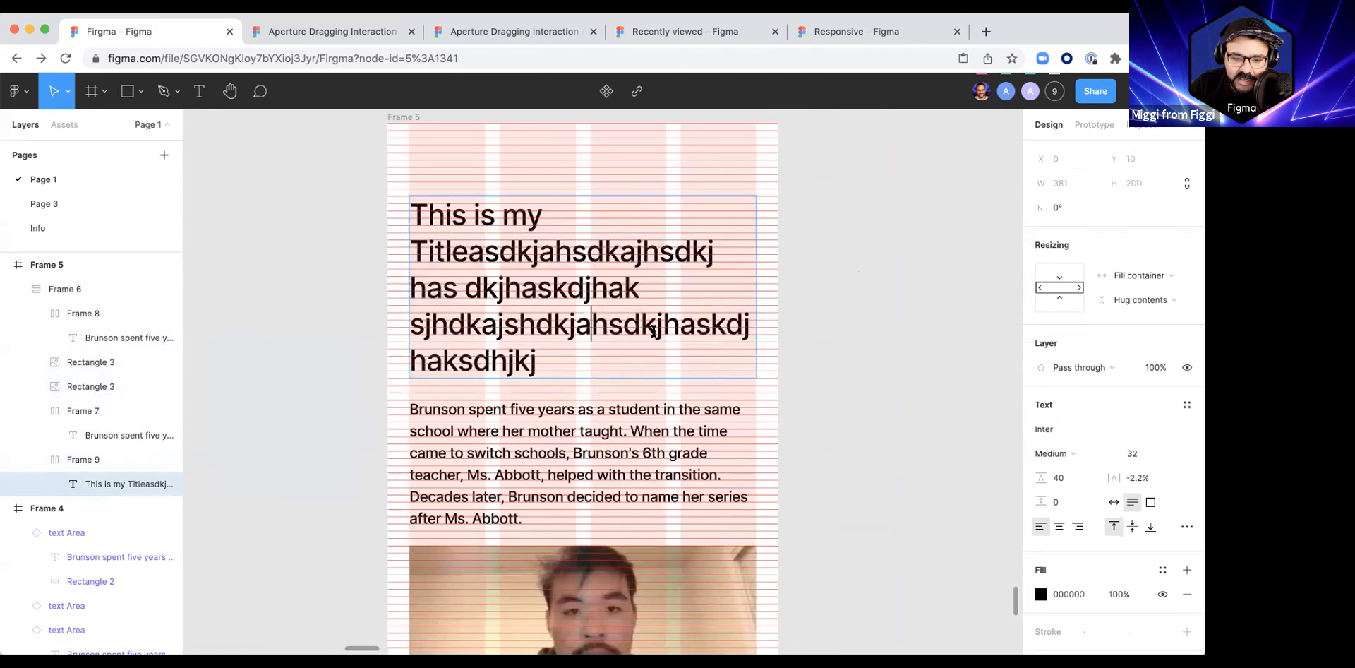
key(Return)
key(Escape)
scroll(868, 318, down, 5)
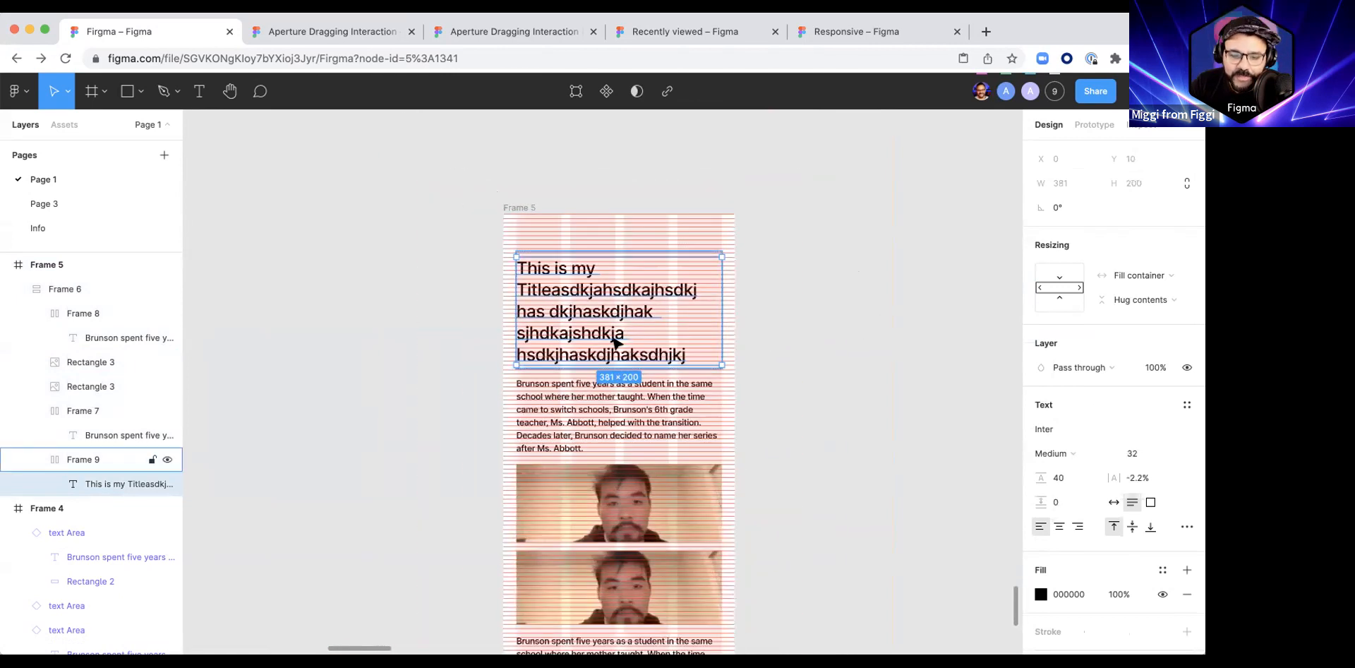
Step: Change the title text's font weight to Bold
click(1049, 455)
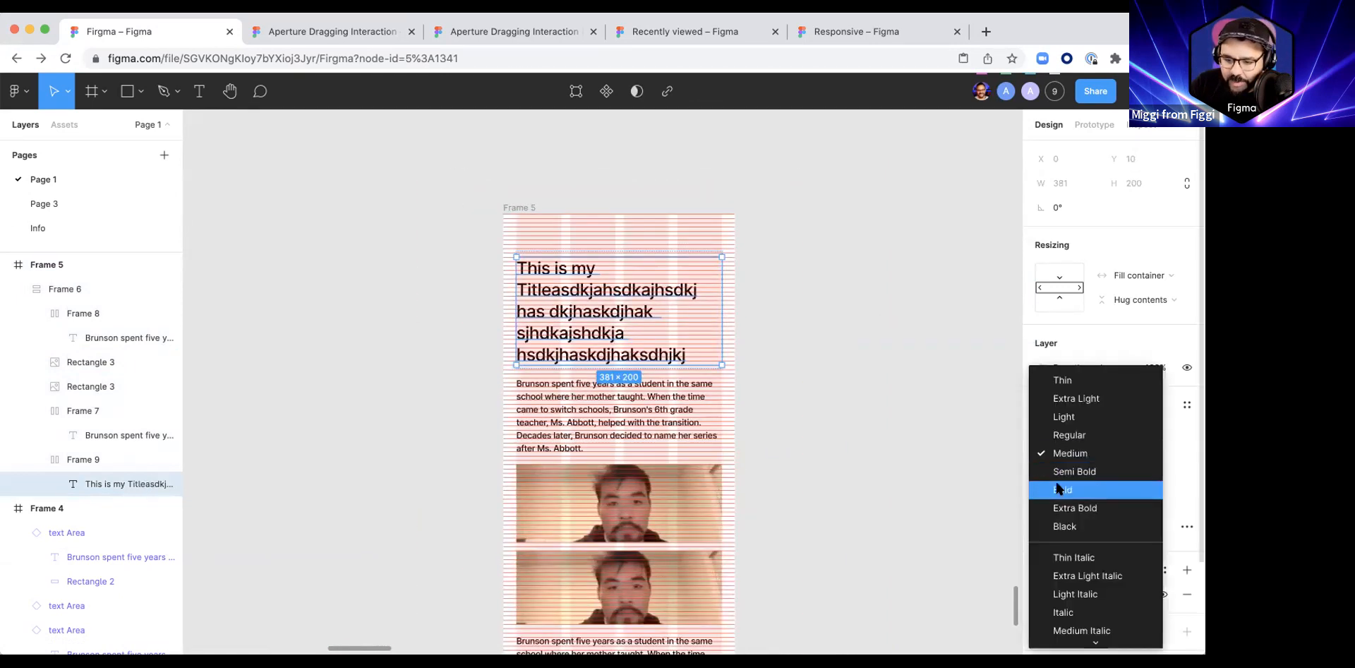
key(Return)
click(748, 392)
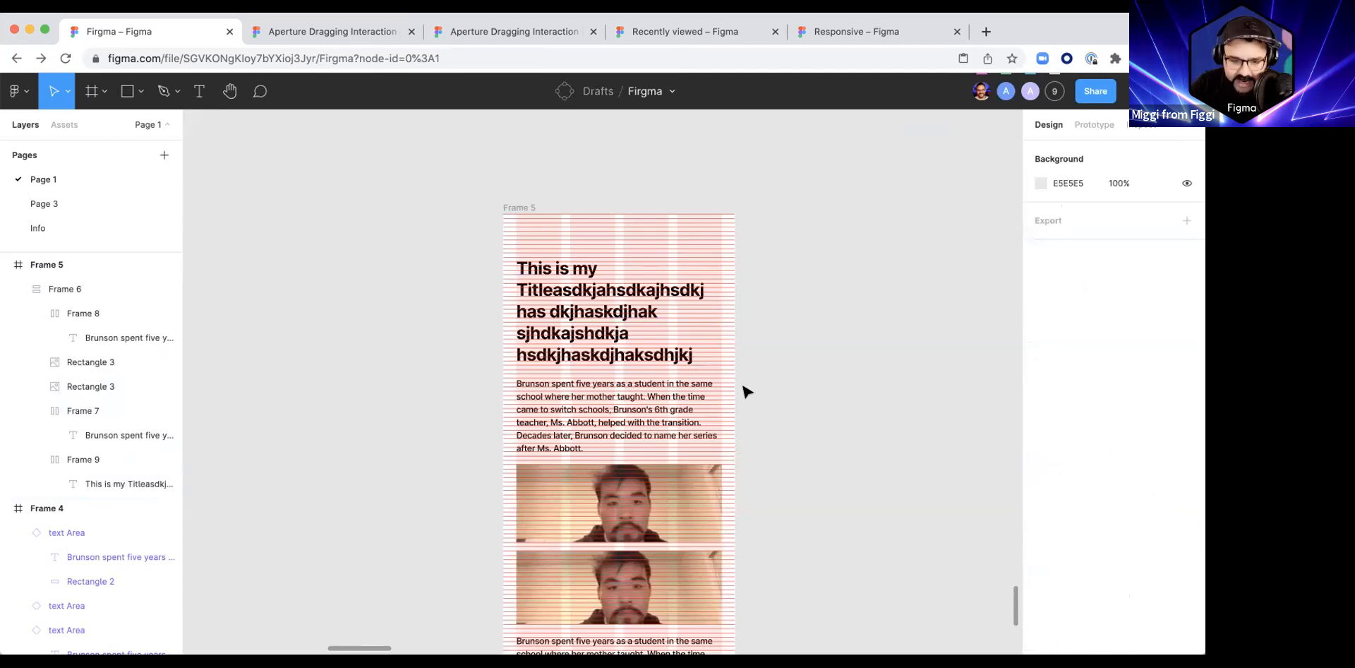
Step: Toggle all layout grids off and on, and do the same with Frame 5's 8px row grid
key(ctrl+g)
key(ctrl+g)
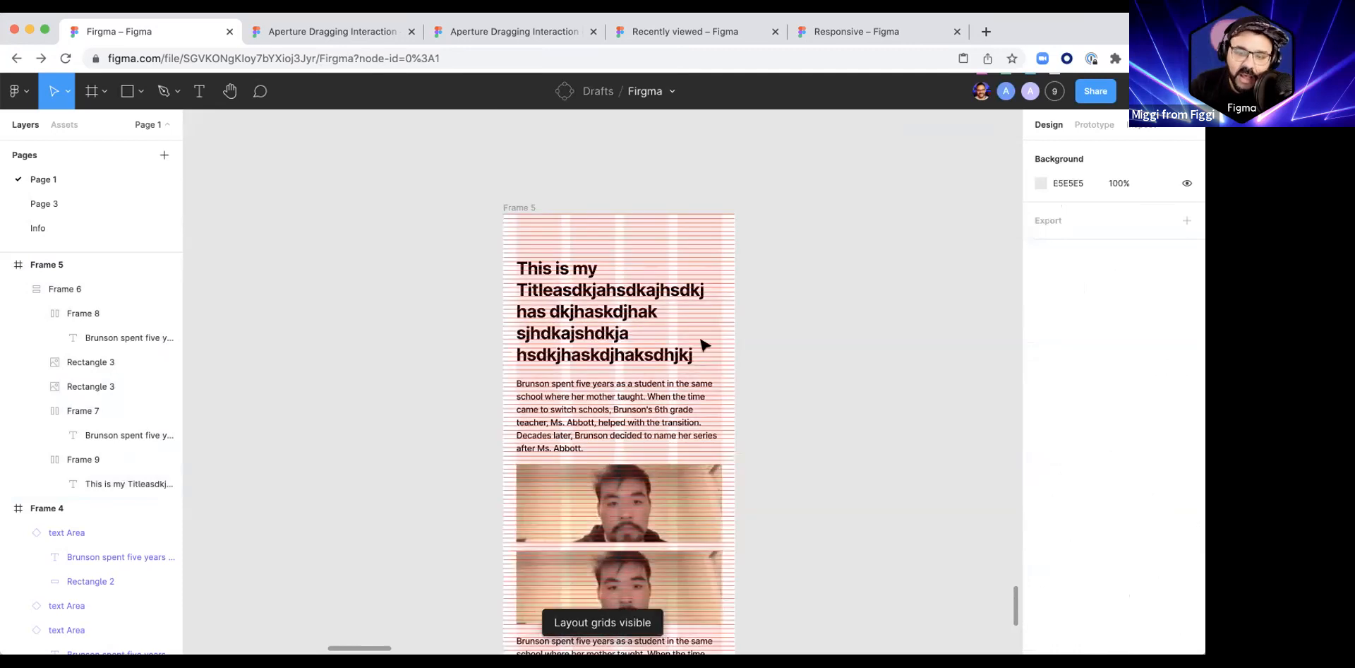
click(550, 209)
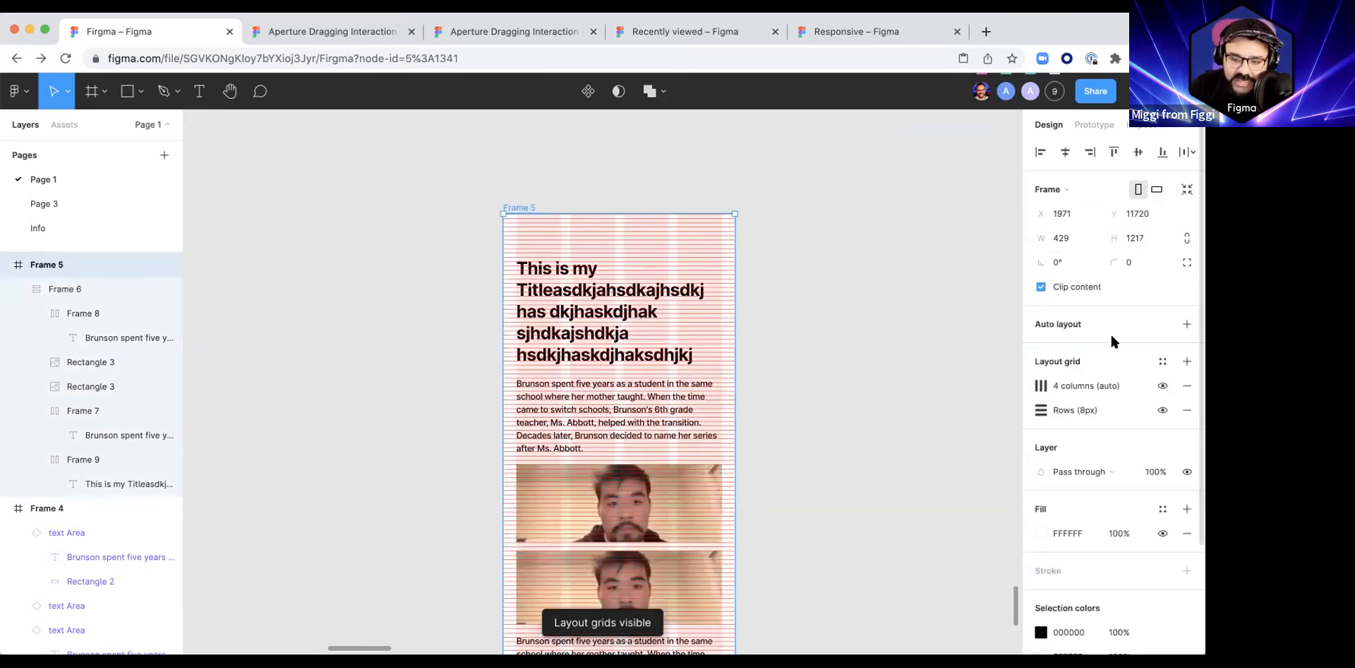
click(1159, 403)
click(1159, 404)
click(1159, 404)
click(1159, 404)
click(1158, 404)
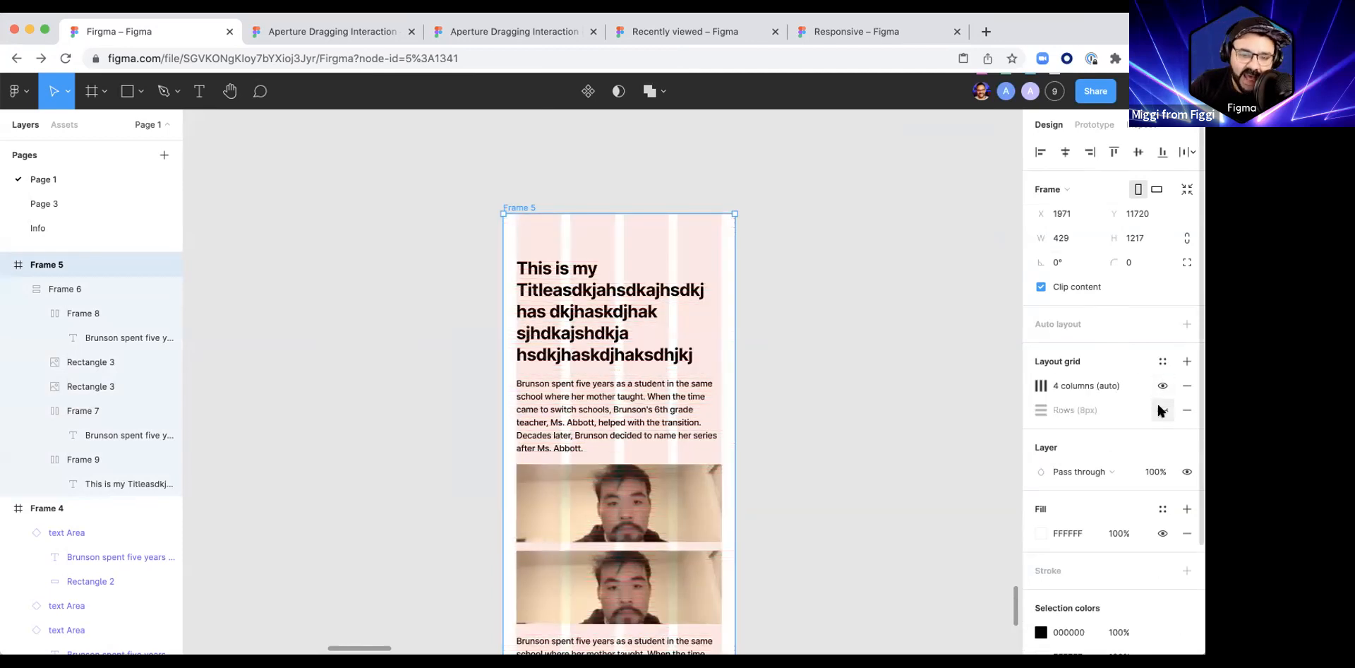
click(1161, 410)
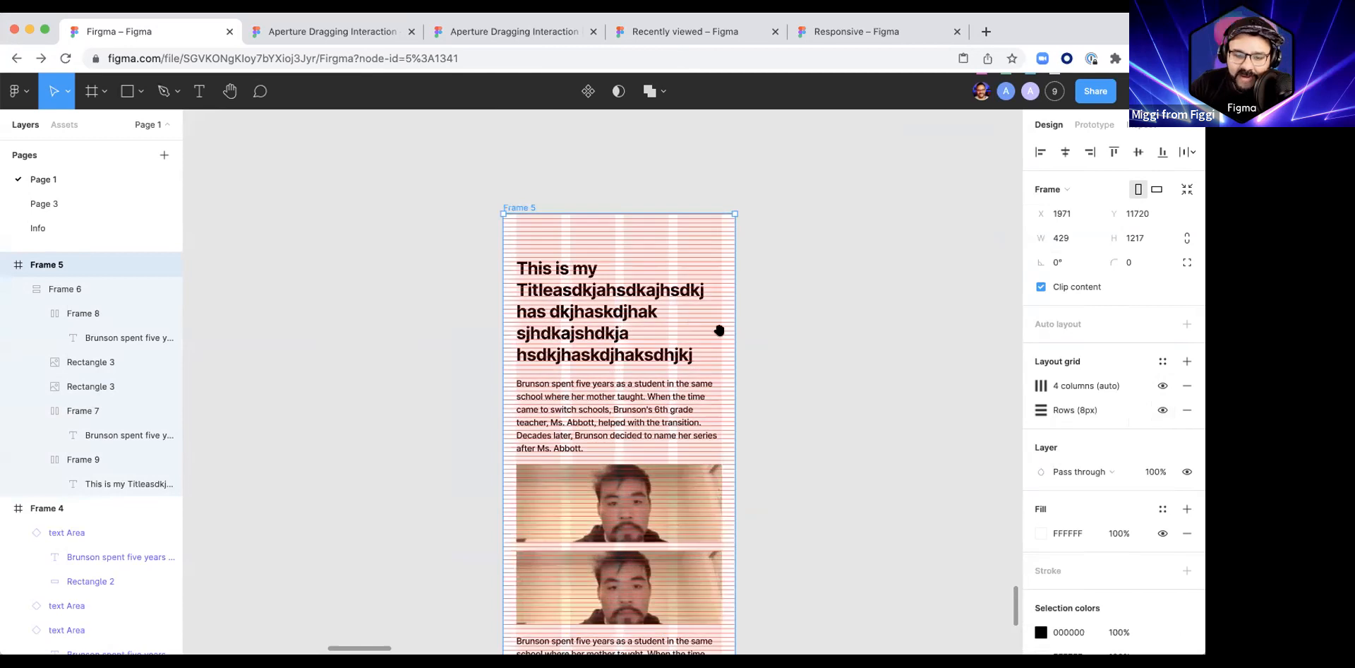
Step: Draw a new frame beside Frame 5 and apply the 428 × 926 phone preset to it
scroll(720, 335, right, 5)
scroll(720, 335, down, 1)
drag(672, 179, 822, 536)
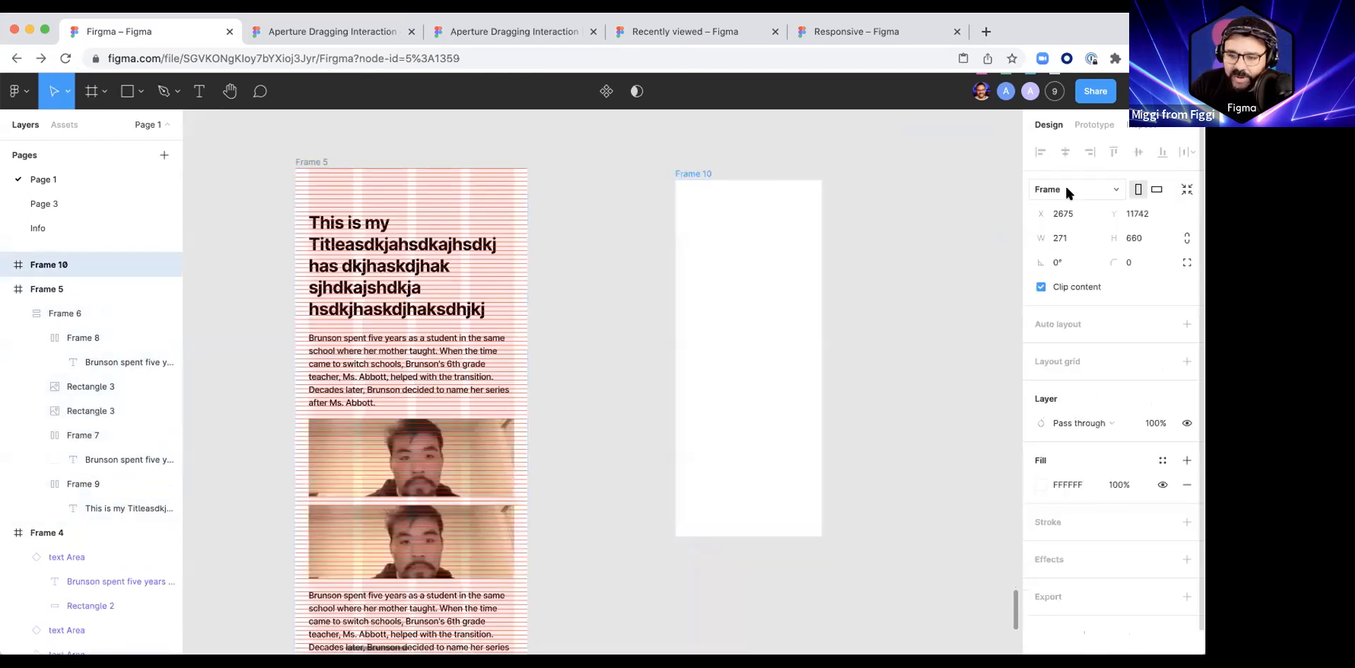
click(1062, 182)
click(1072, 240)
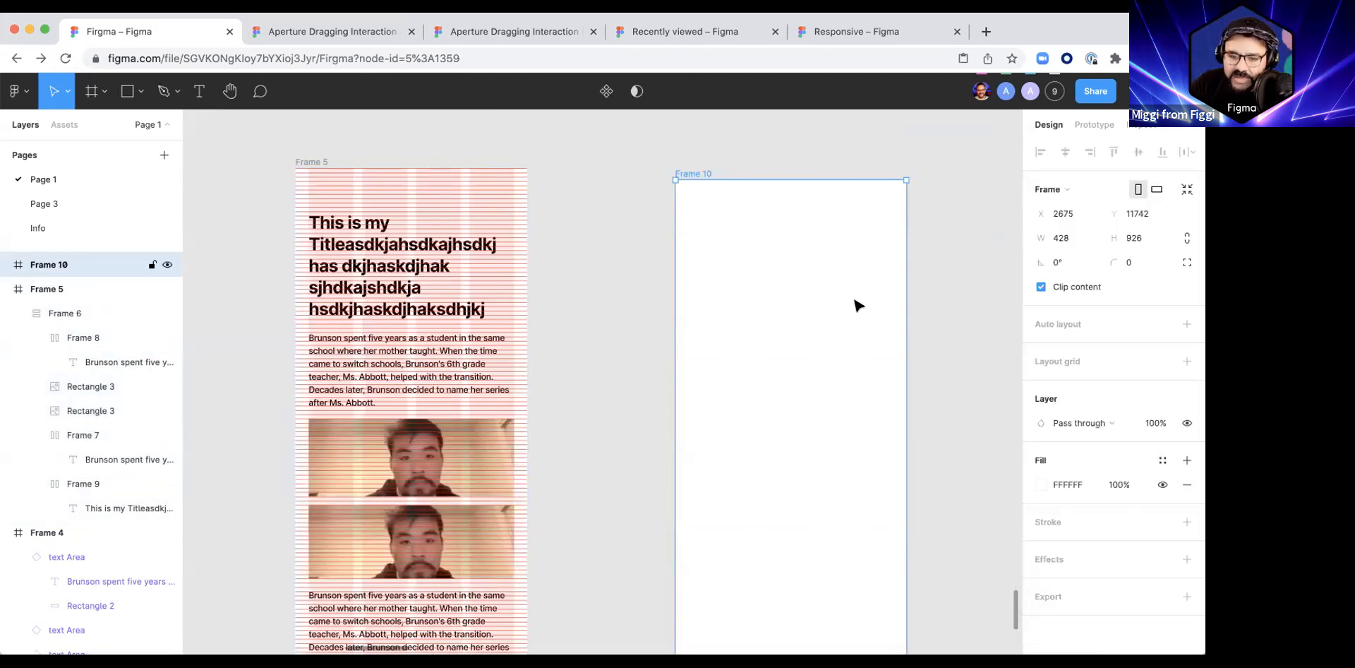
Step: Copy Frame 5's 4-column and 8px row grids, try pasting them onto the empty new frame, and undo the paste
click(310, 162)
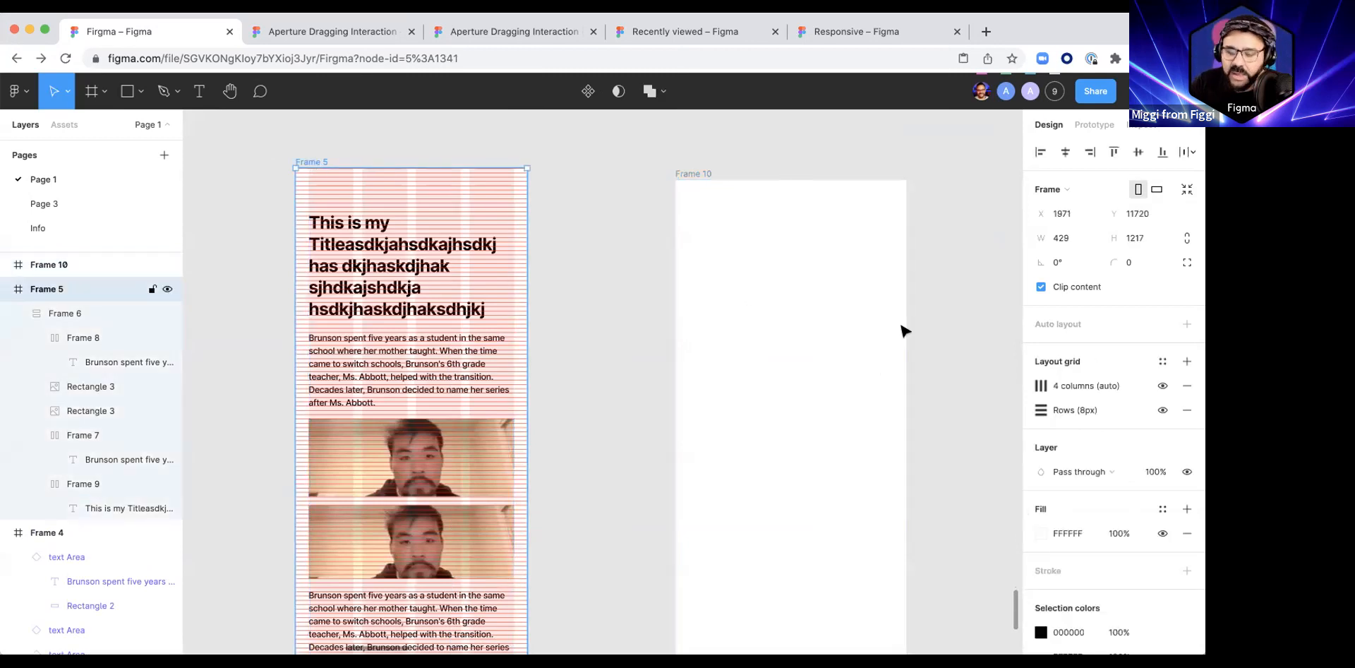
click(1028, 385)
shift+click(1028, 409)
key(ctrl+c)
click(718, 292)
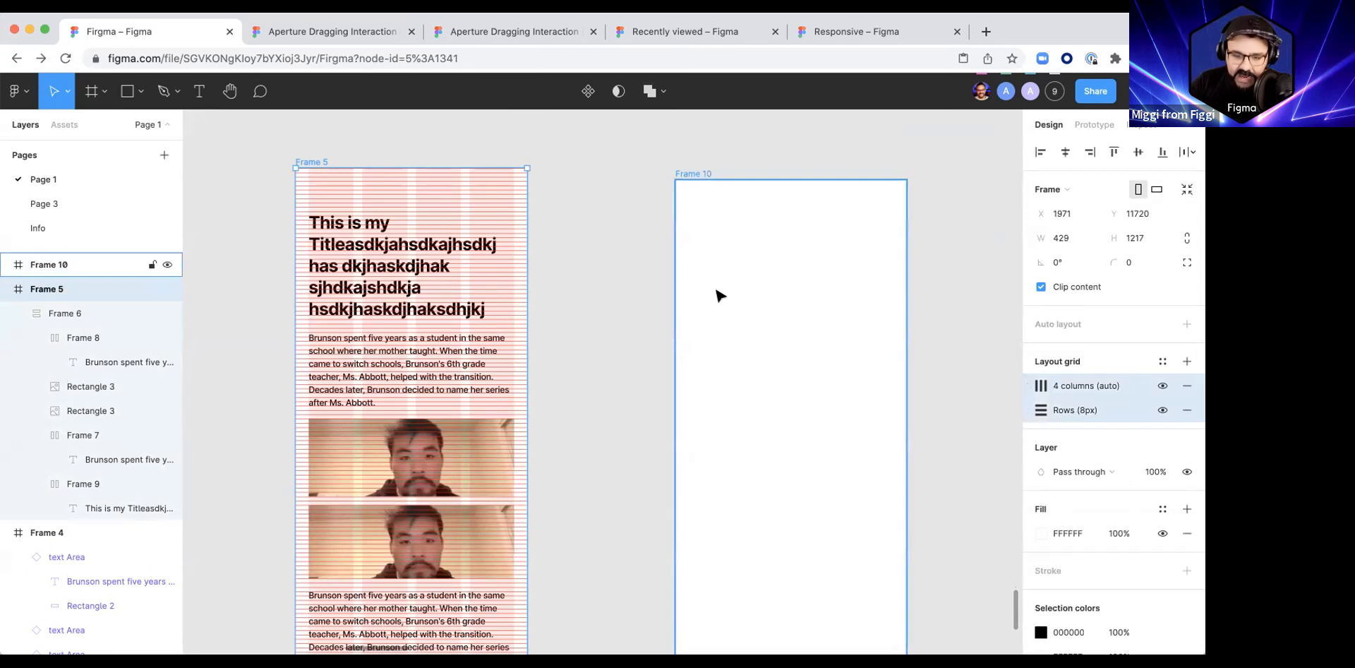
key(ctrl+v)
key(ctrl+z)
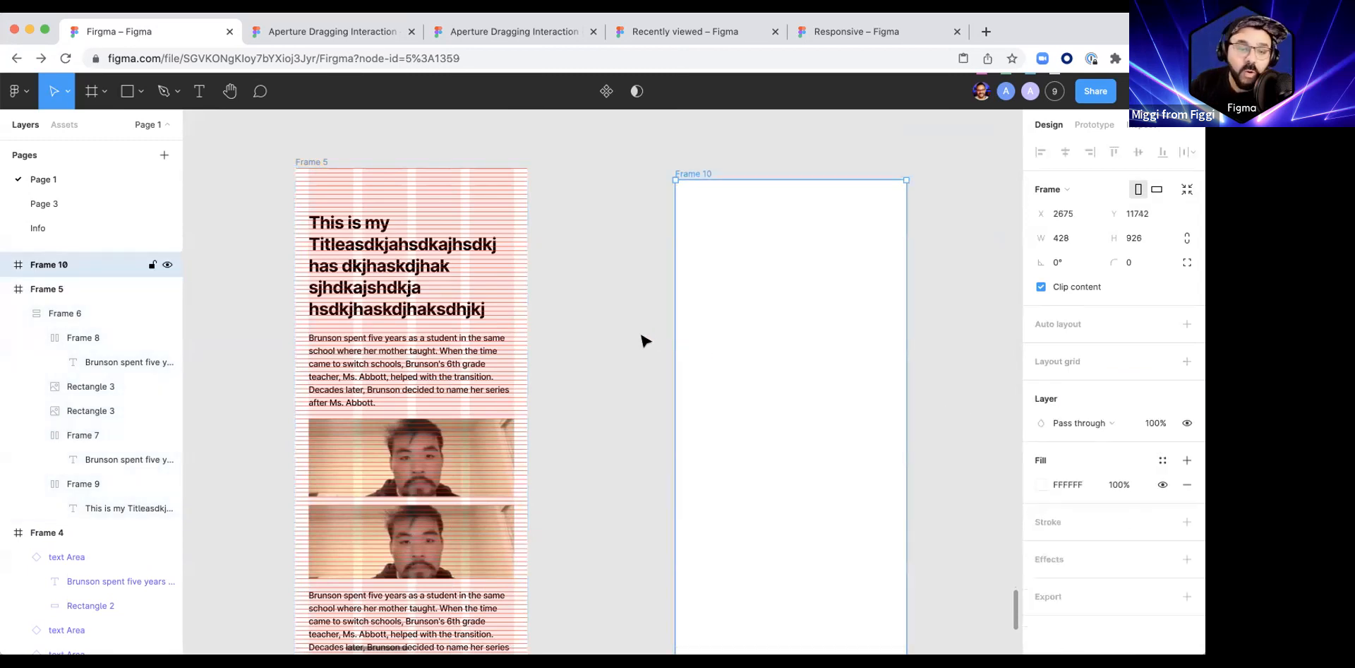
Step: Save Frame 5's 4-column and 8px row grids as a new grid style named Phone 4 col
click(307, 160)
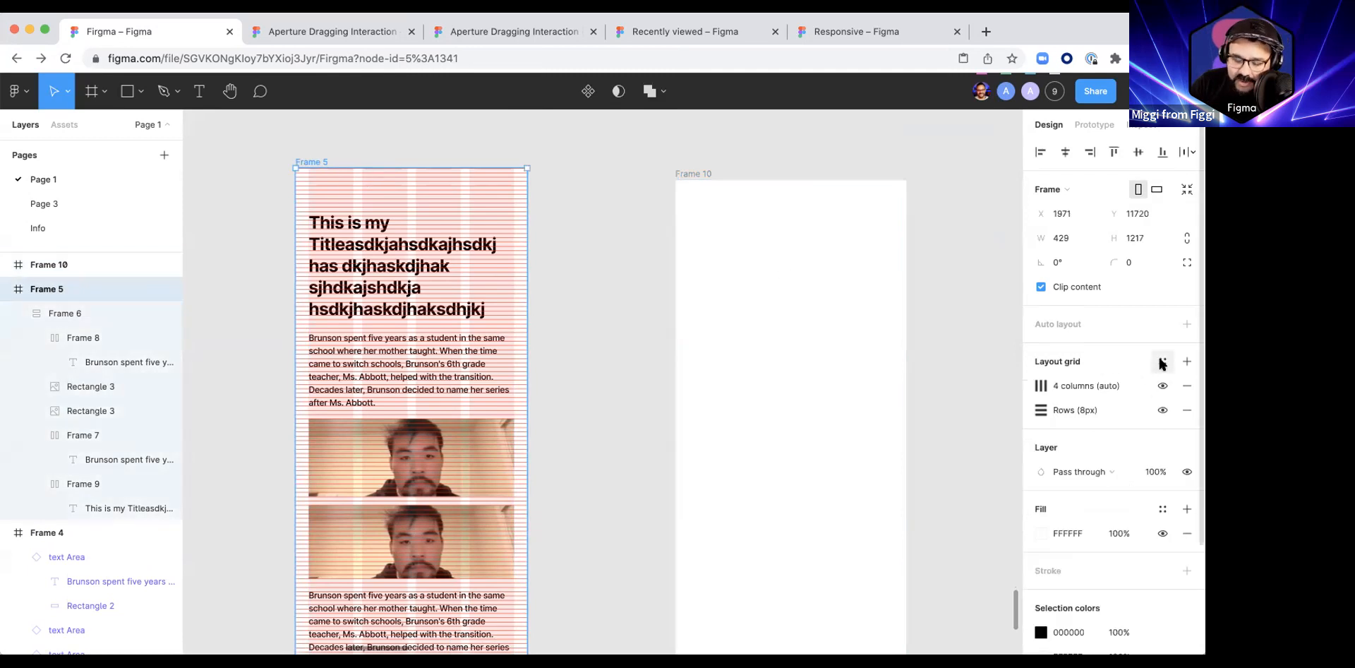
click(1162, 362)
click(1181, 388)
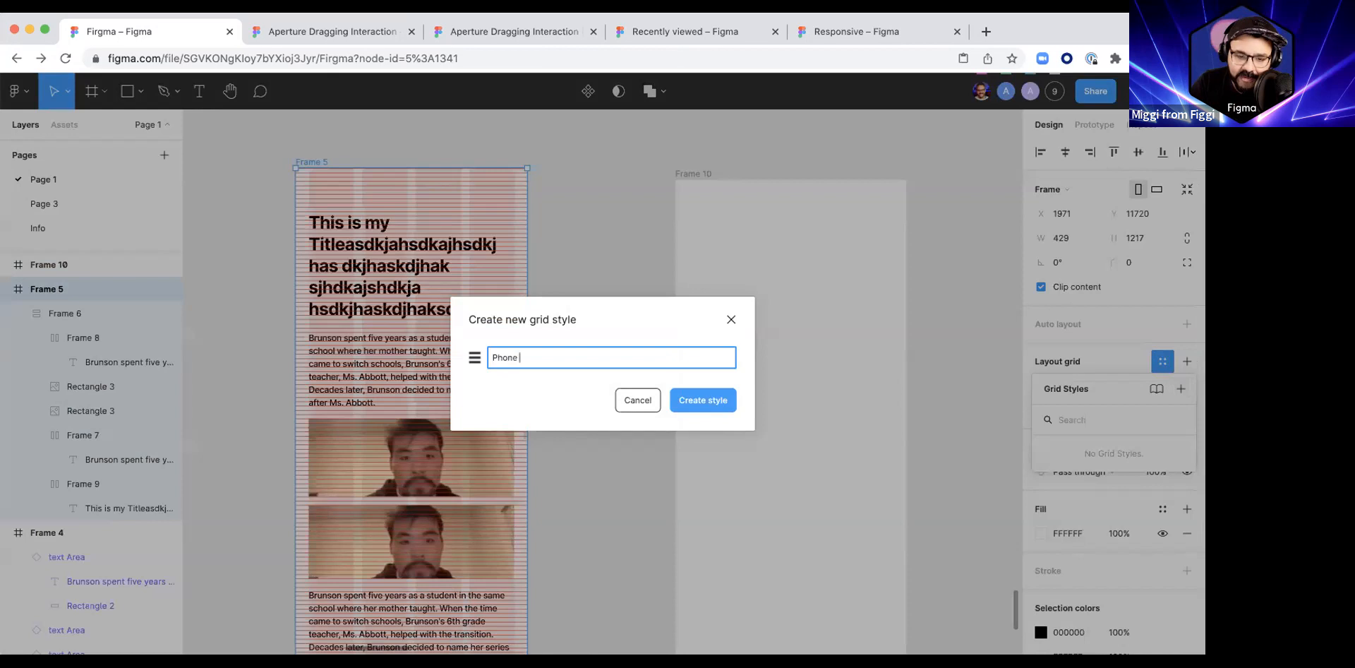
text(Phone 4 col)
key(Return)
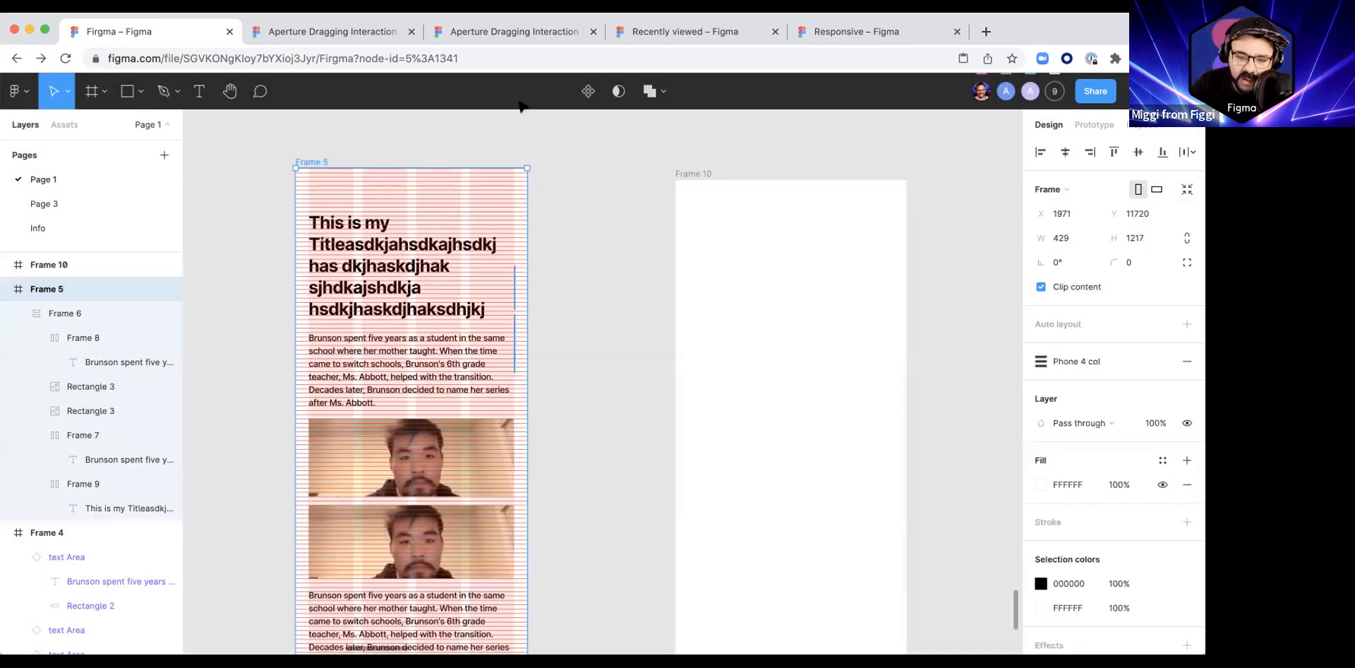
Step: Apply the Phone 4 col grid style to the empty Frame 10 and shift the frame slightly upward
click(692, 176)
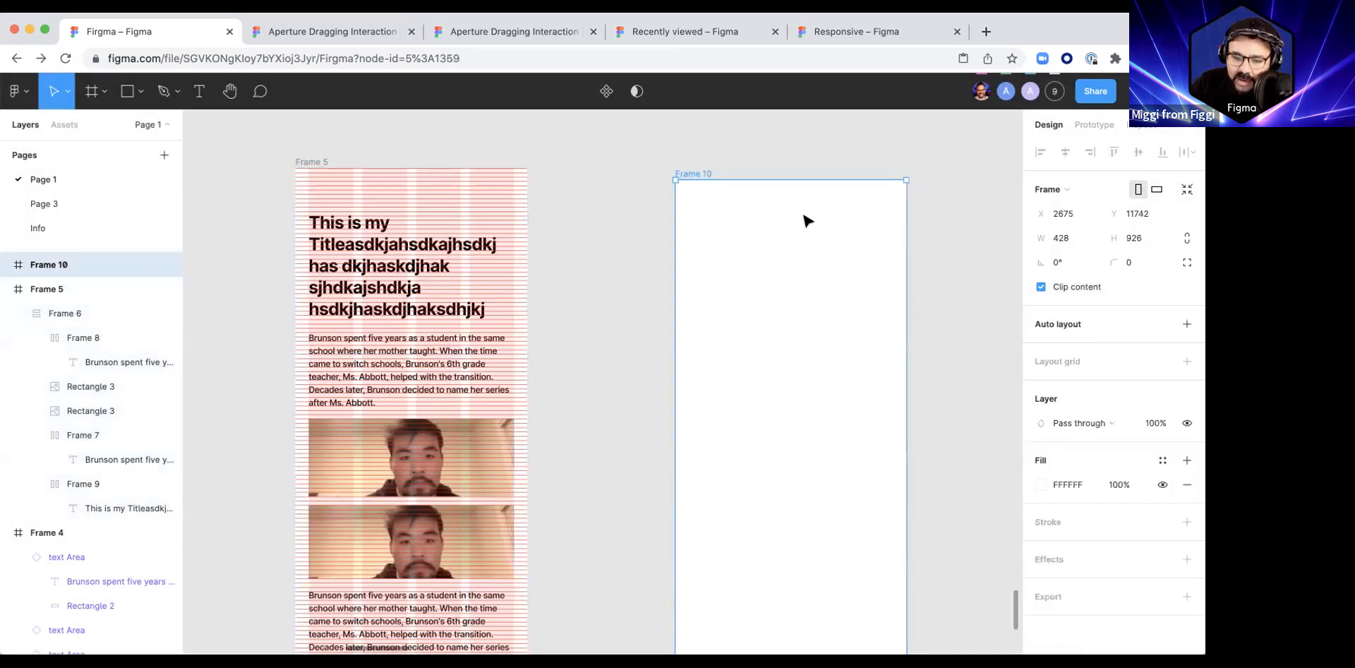
click(1160, 362)
click(1090, 442)
drag(734, 329, 732, 311)
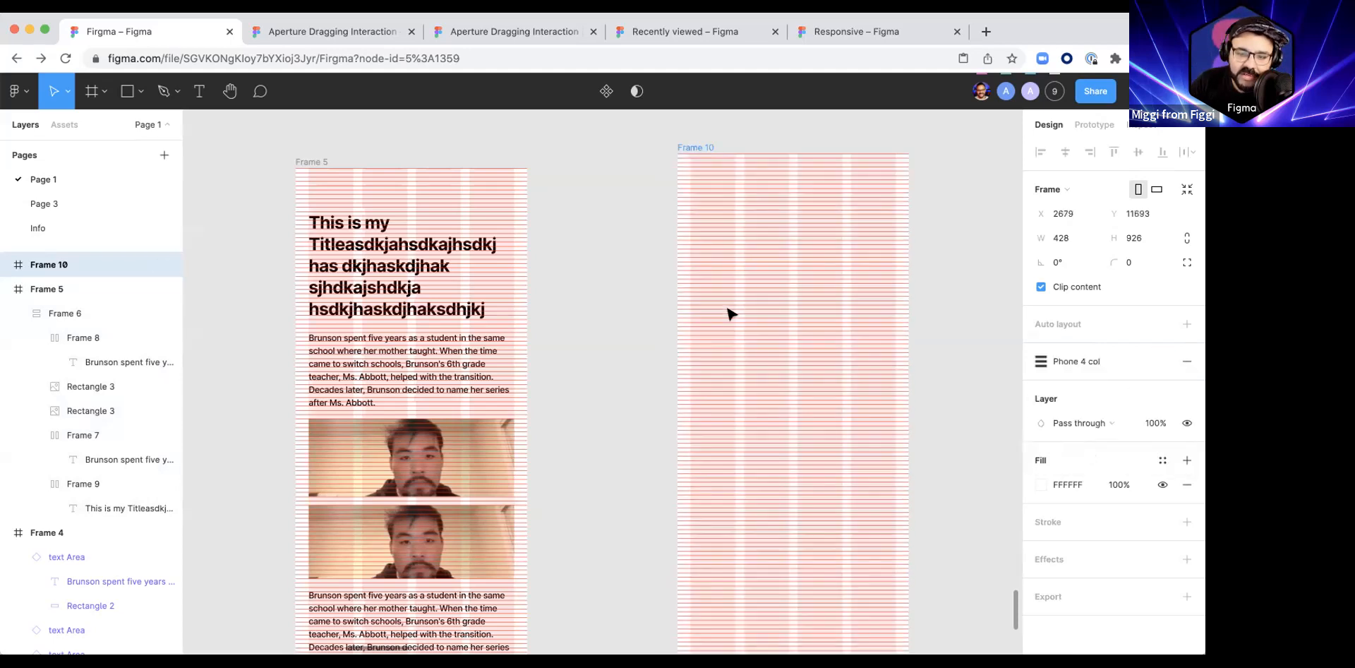
Step: Open the Phone 4 col grid style for editing and toggle its 8px rows and 4 columns off and on
click(1041, 370)
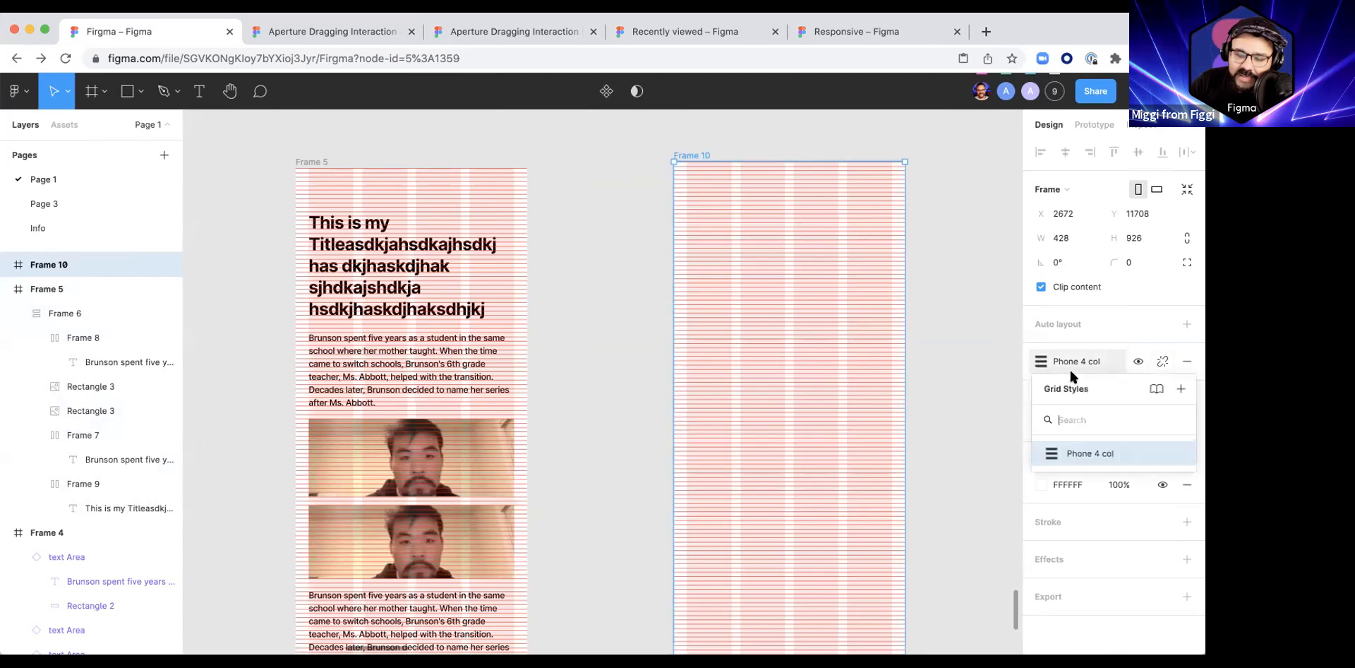
click(1175, 453)
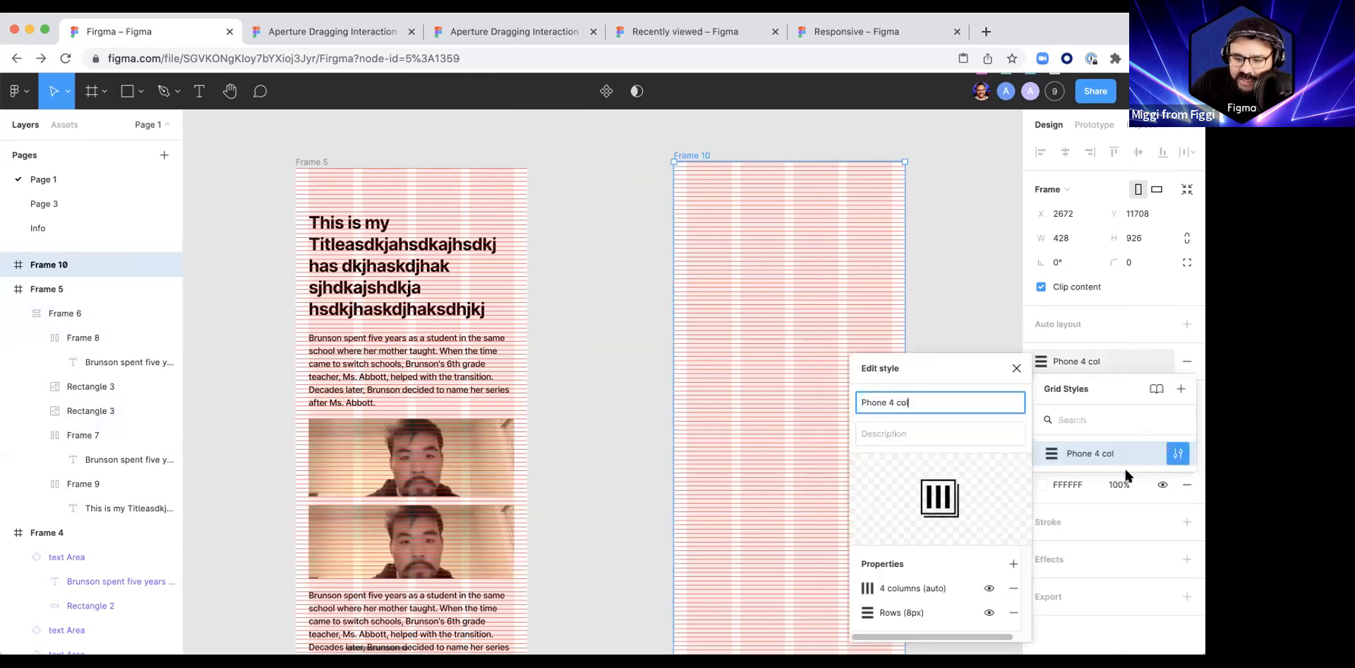
click(989, 612)
click(988, 612)
click(989, 612)
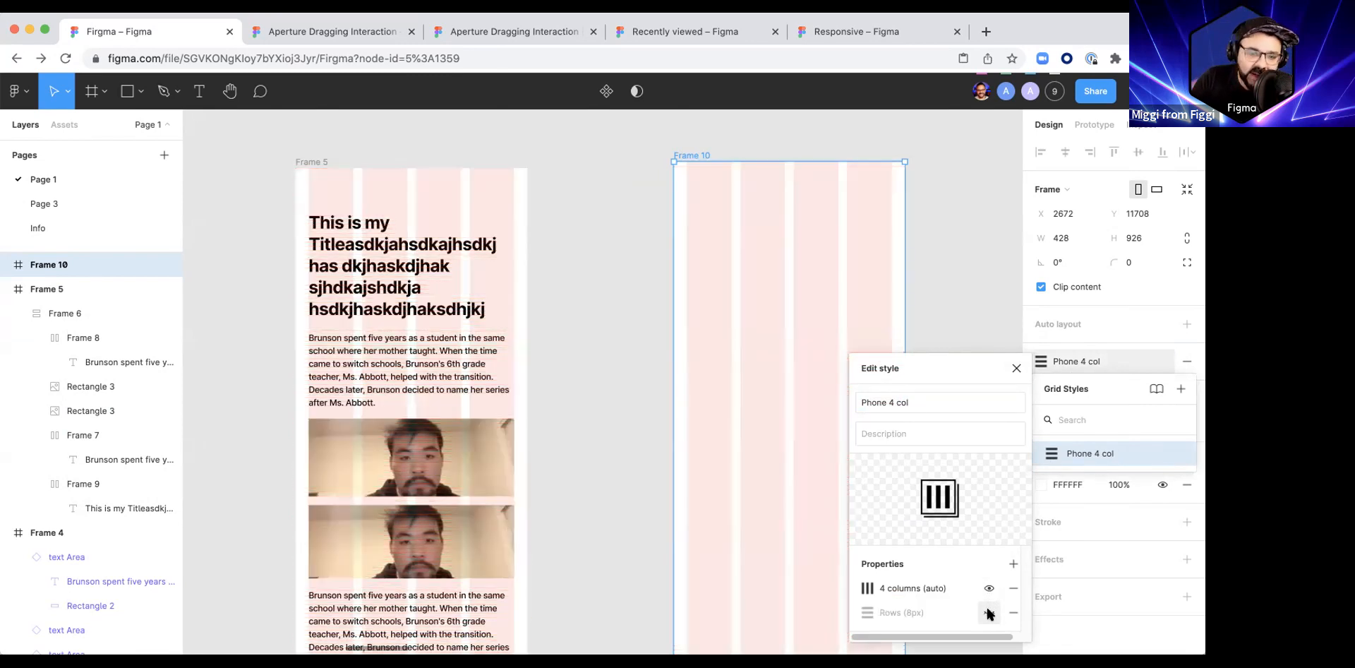
click(988, 612)
click(989, 612)
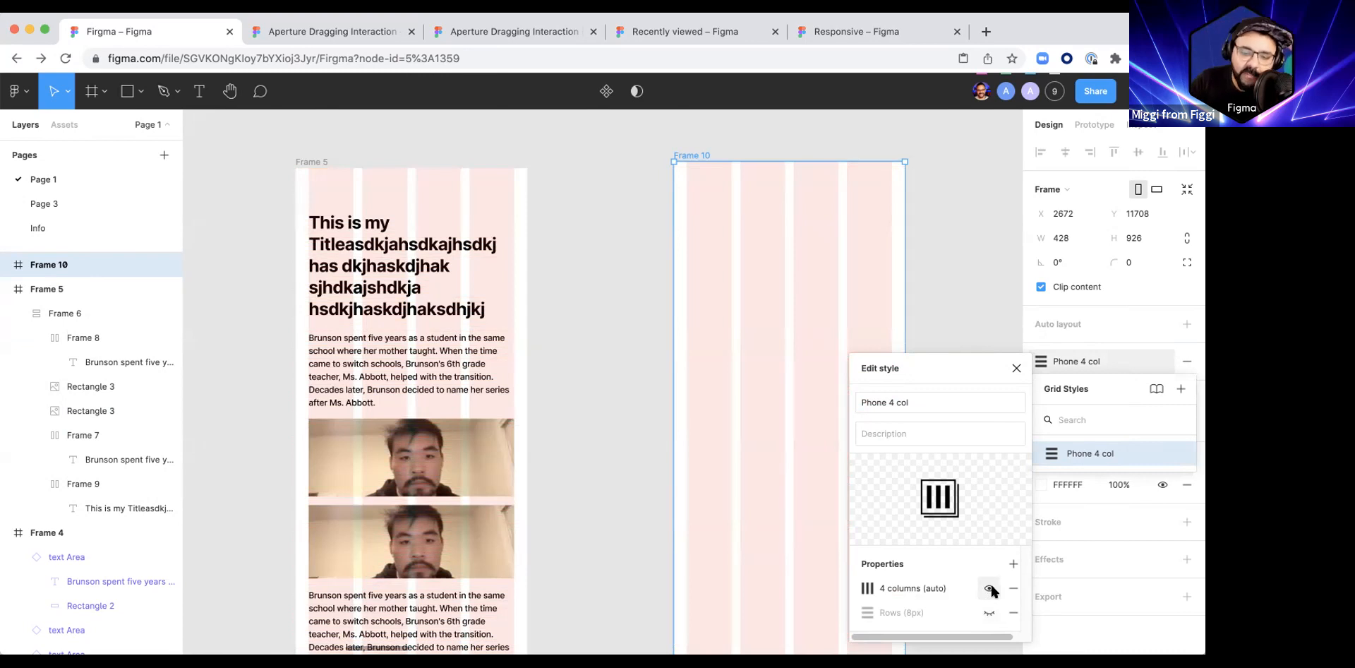
click(989, 613)
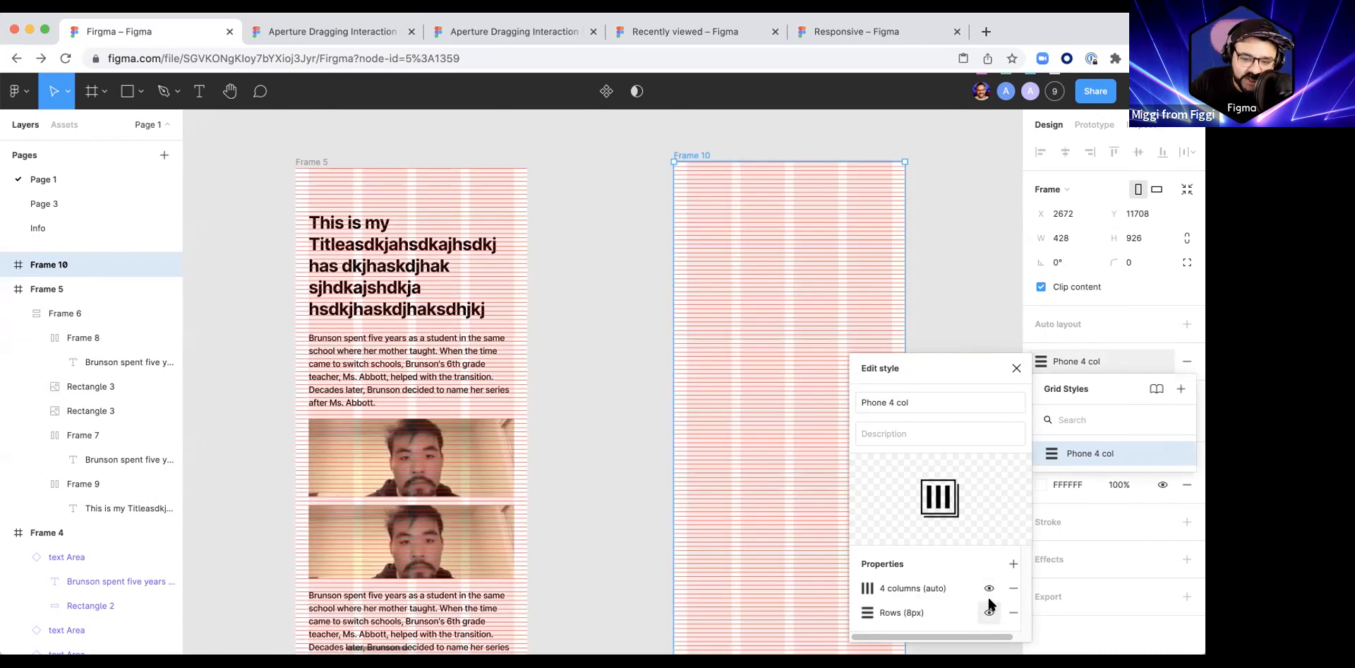
click(988, 589)
click(989, 588)
click(988, 612)
click(988, 612)
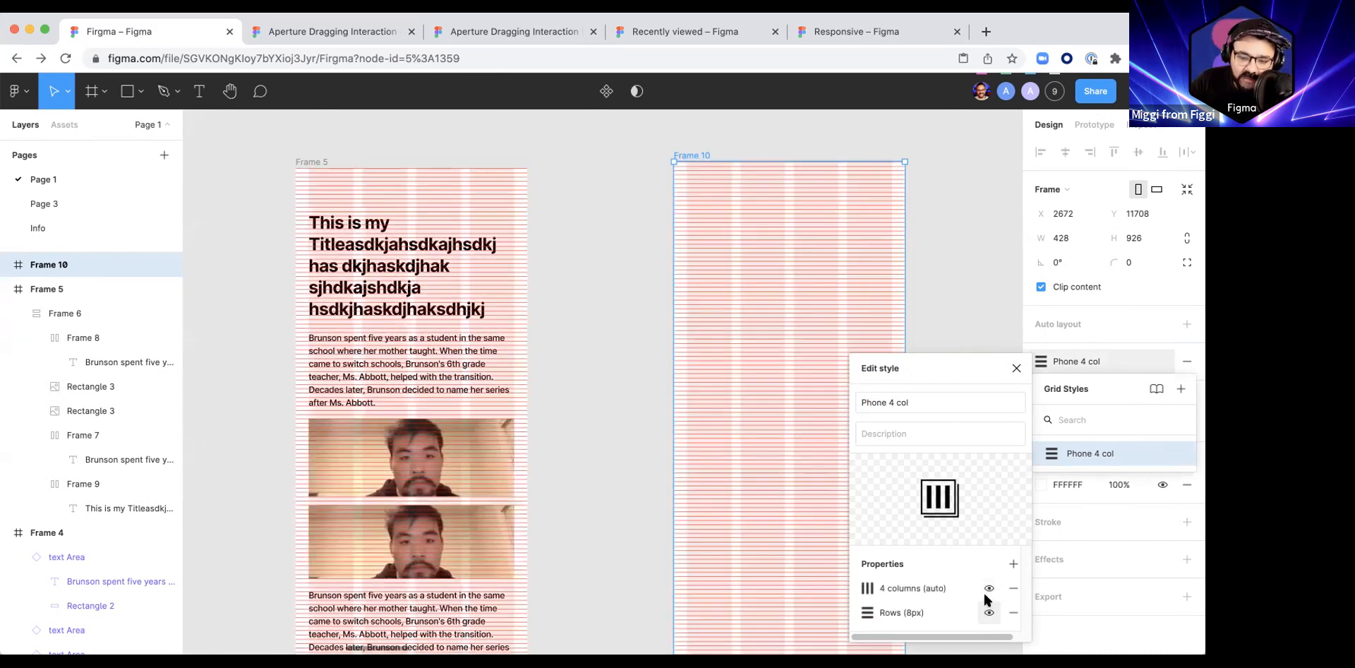
key(Escape)
Step: Move Frame 10 closer to Frame 5, level with its top edge, and leave nothing selected
click(635, 342)
drag(738, 287, 650, 284)
click(548, 365)
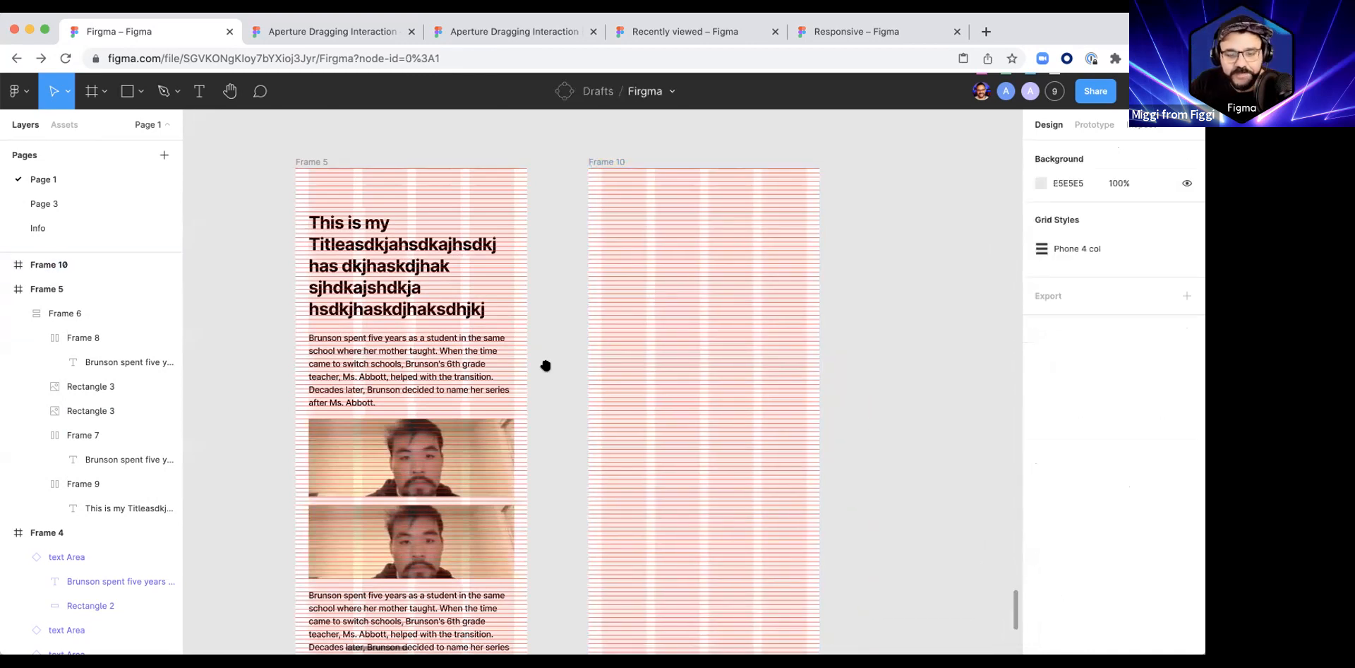
drag(547, 365, 696, 289)
scroll(726, 322, down, 2)
scroll(726, 322, down, 2)
click(672, 344)
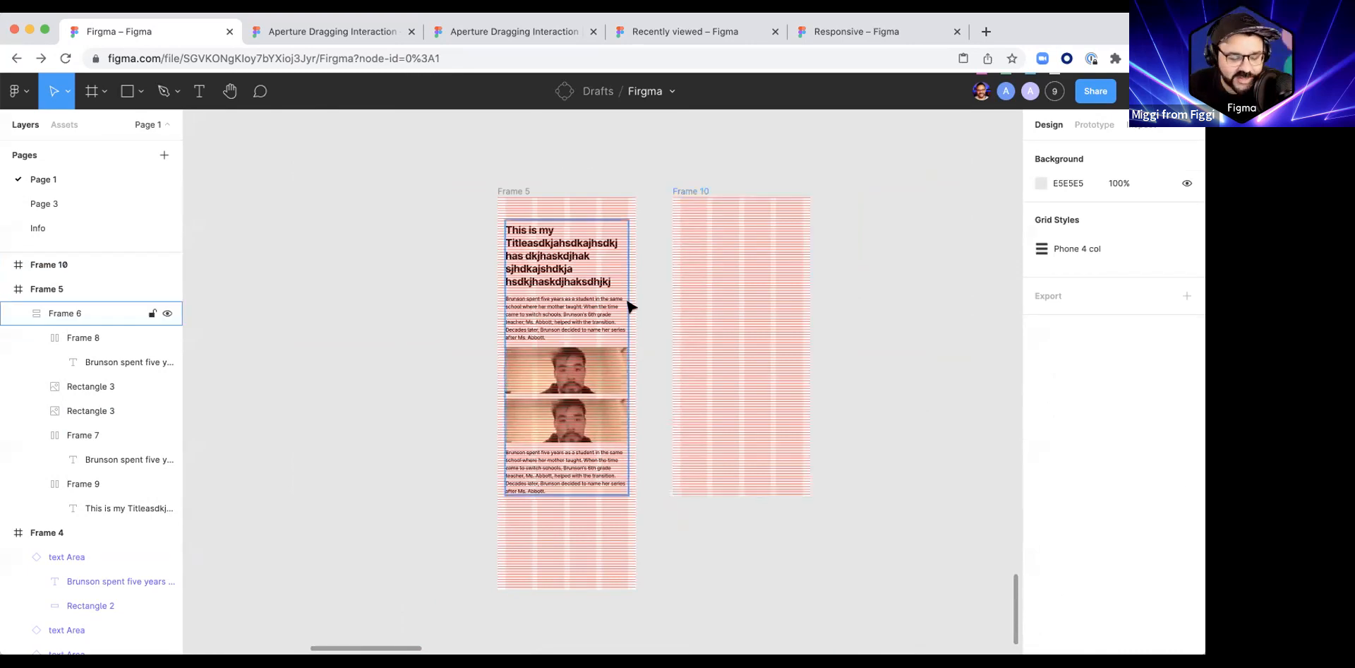
scroll(611, 317, right, 3)
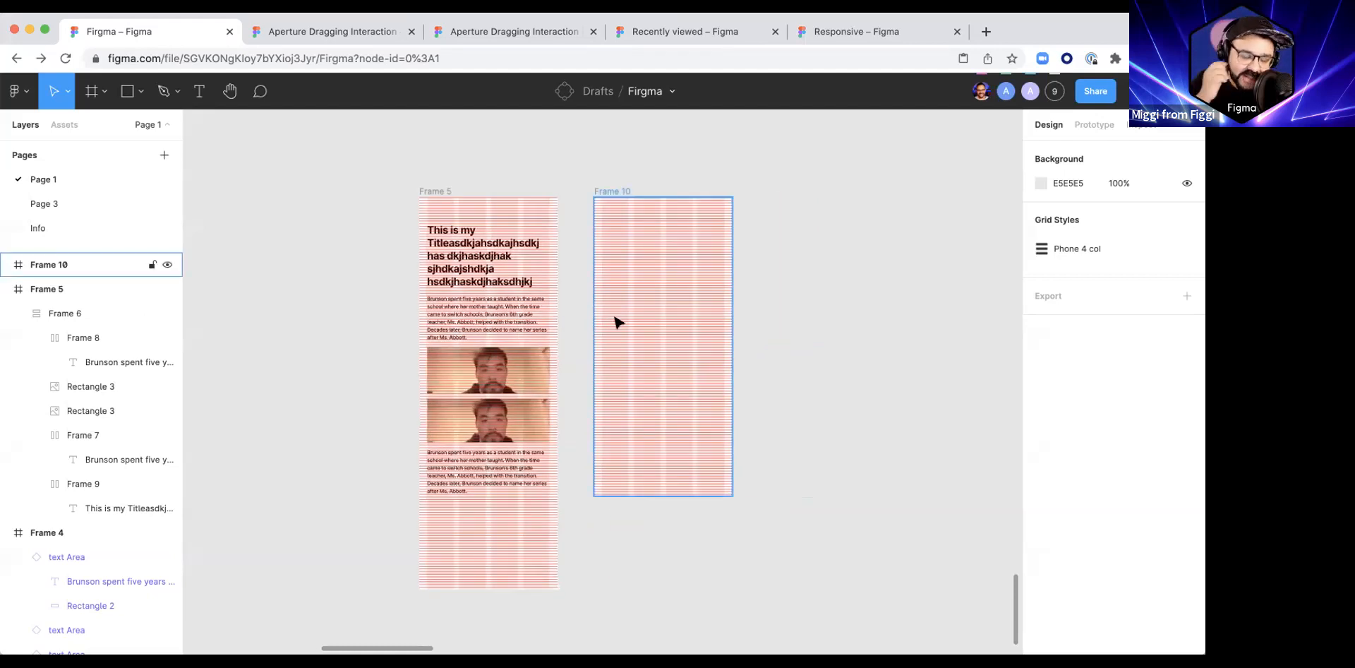
click(552, 318)
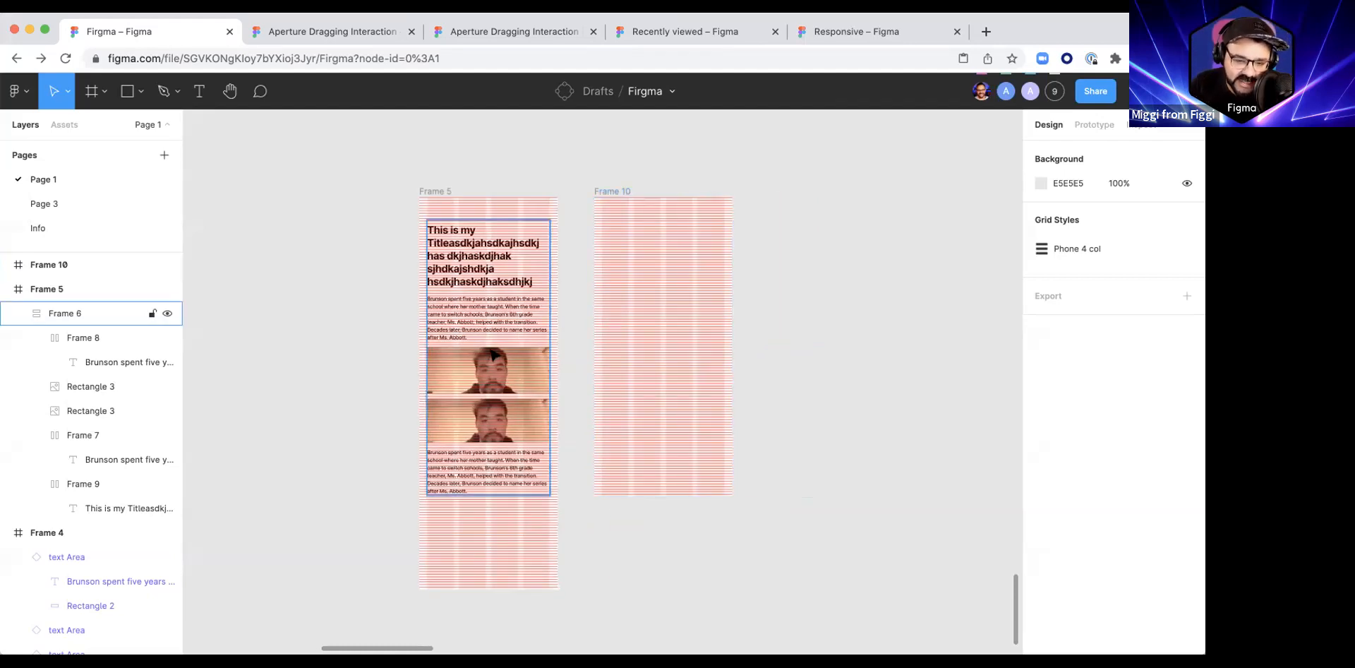
scroll(508, 332, up, 5)
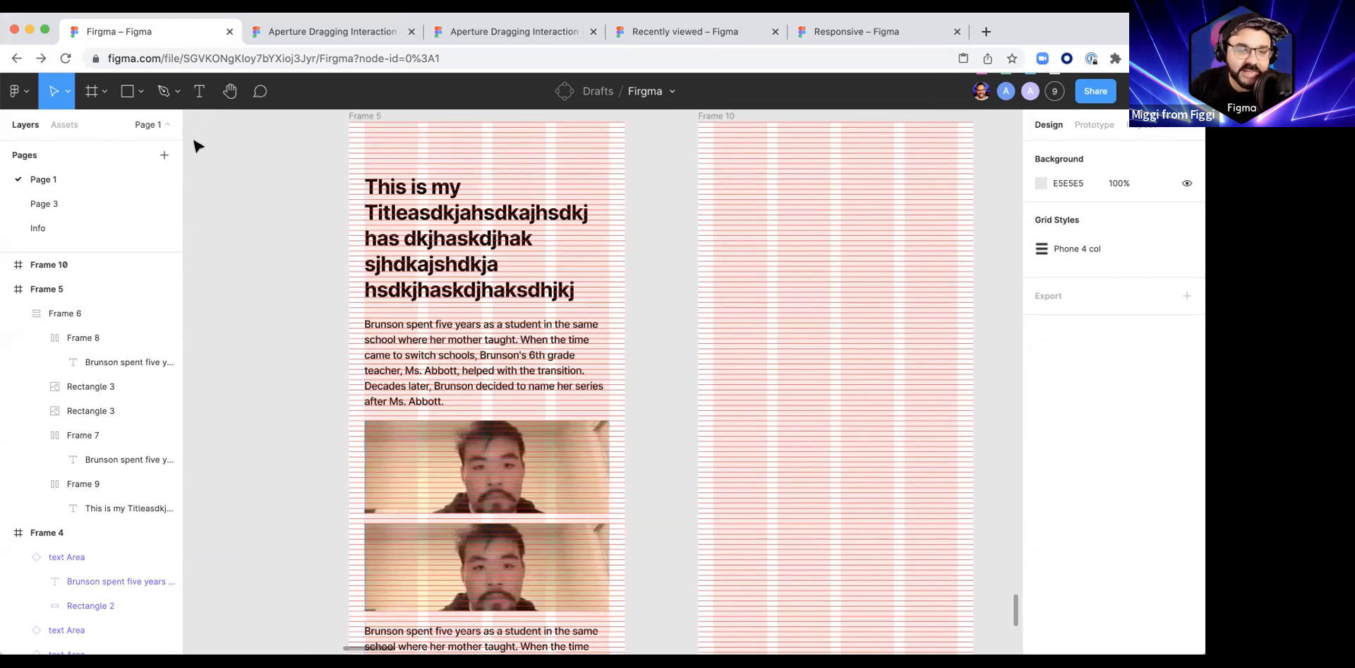
Step: Go from the Aperture Dragging Interaction Community page to the presenter's Figma Community profile
click(357, 31)
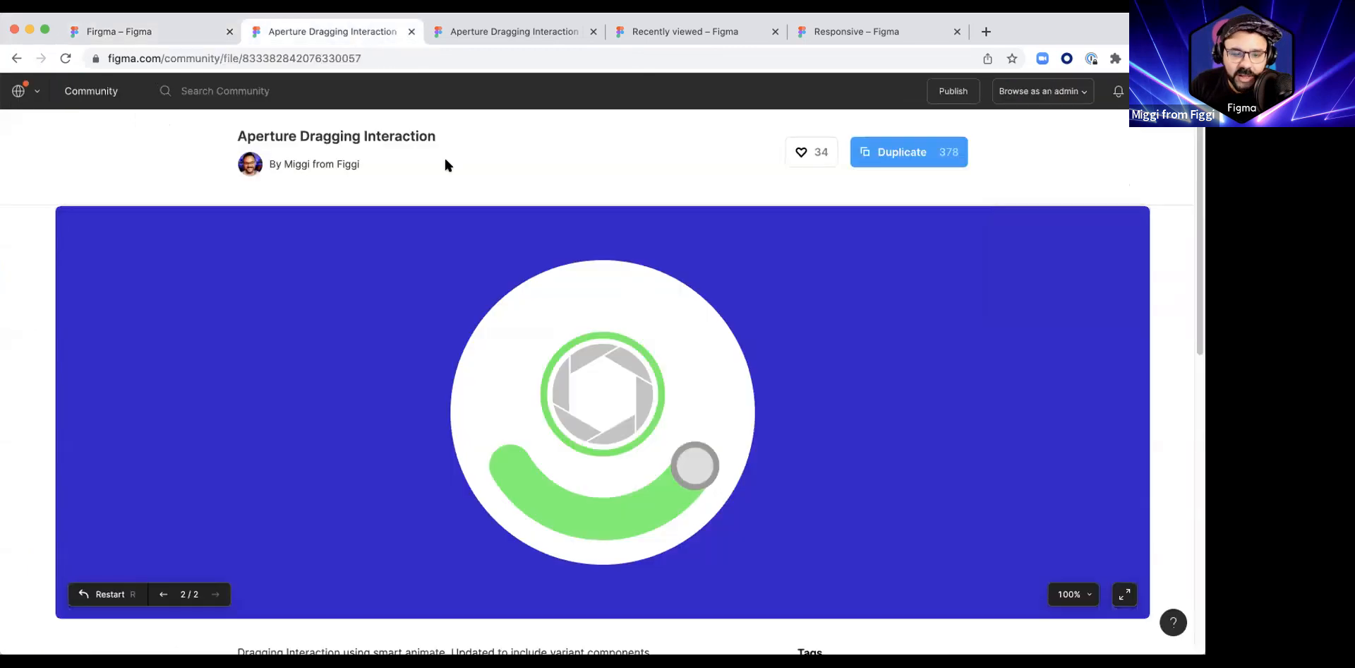
click(24, 91)
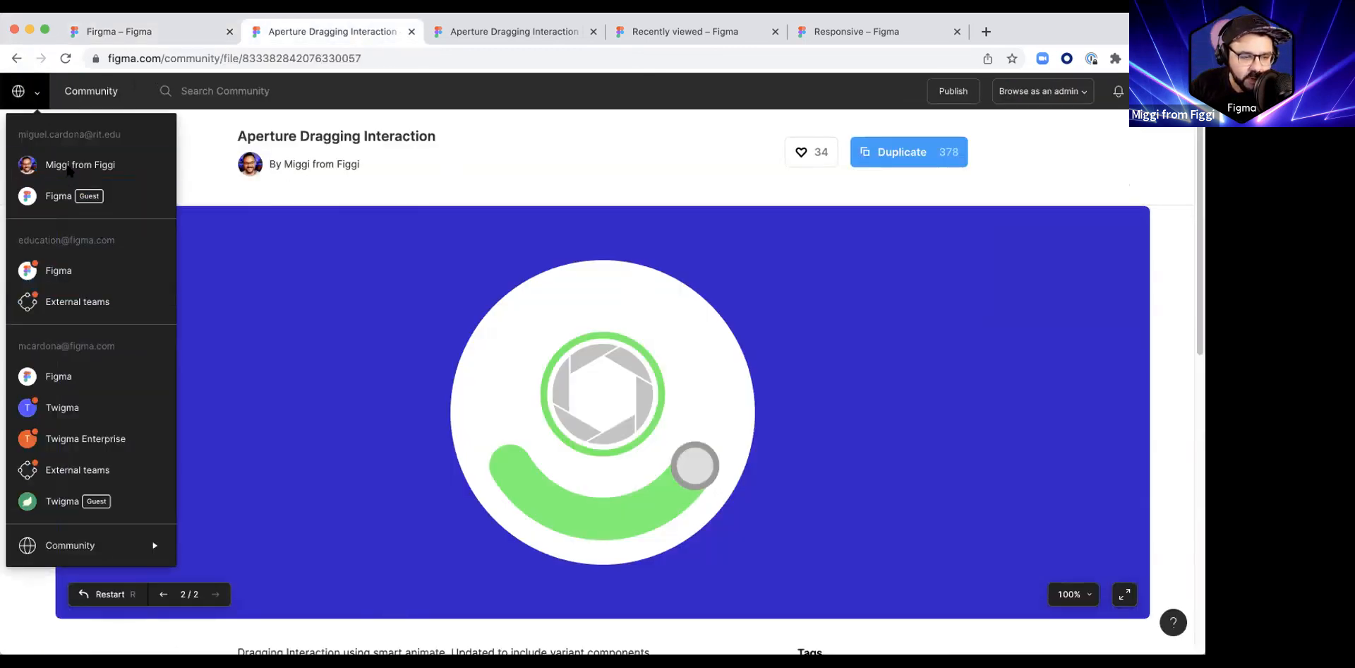
click(248, 59)
text(figma.com/@miggi)
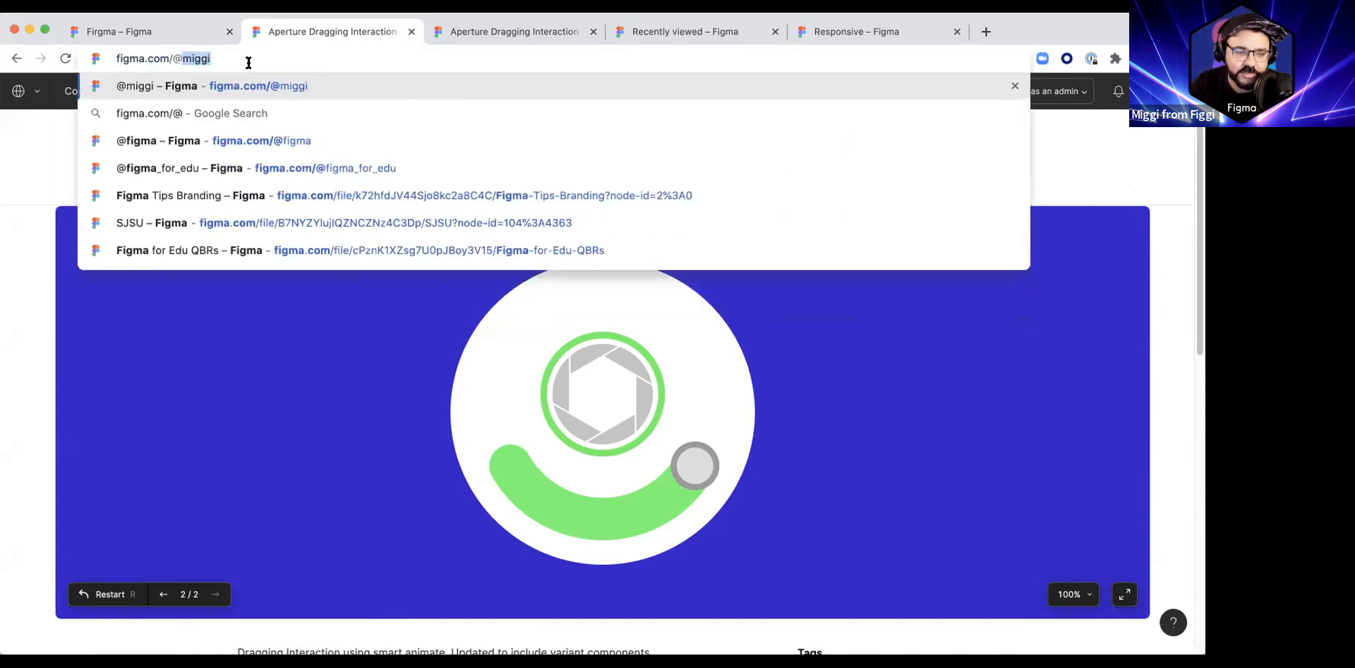
key(Return)
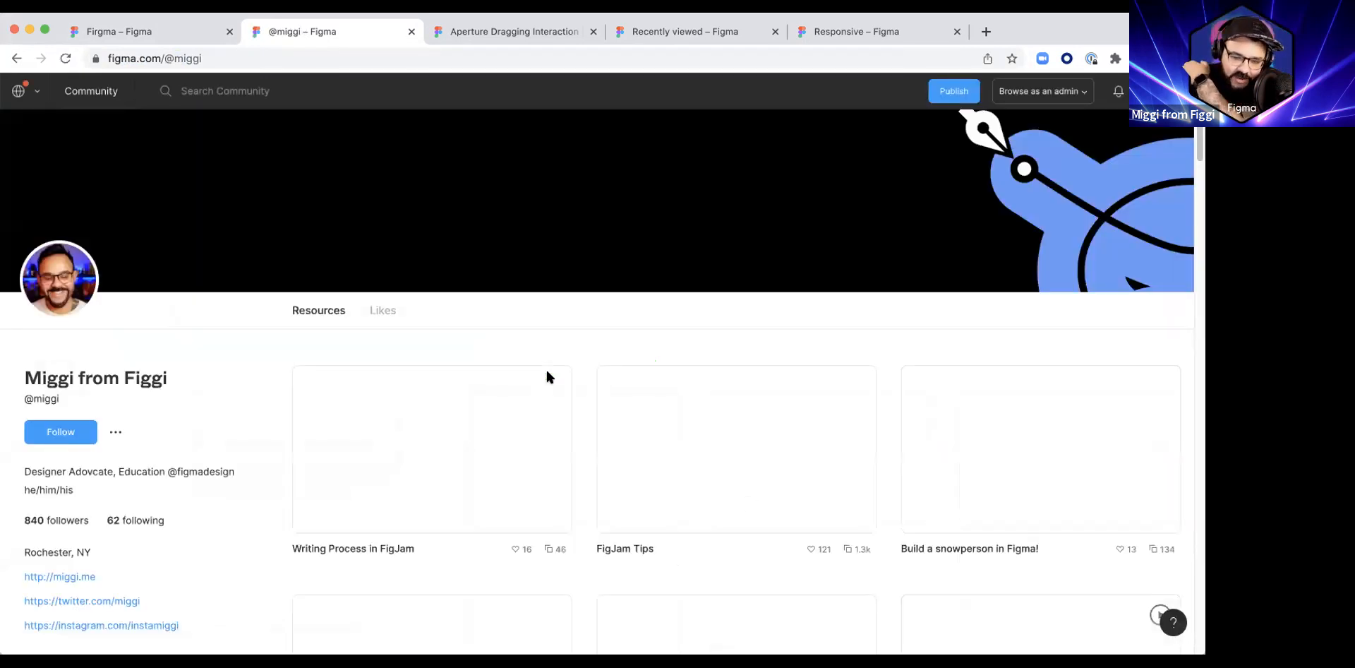
Step: Open the Community file When in Doubt, Ease In Out - Figma Livestream Demo from the profile's resources and select its page address
scroll(561, 367, down, 10)
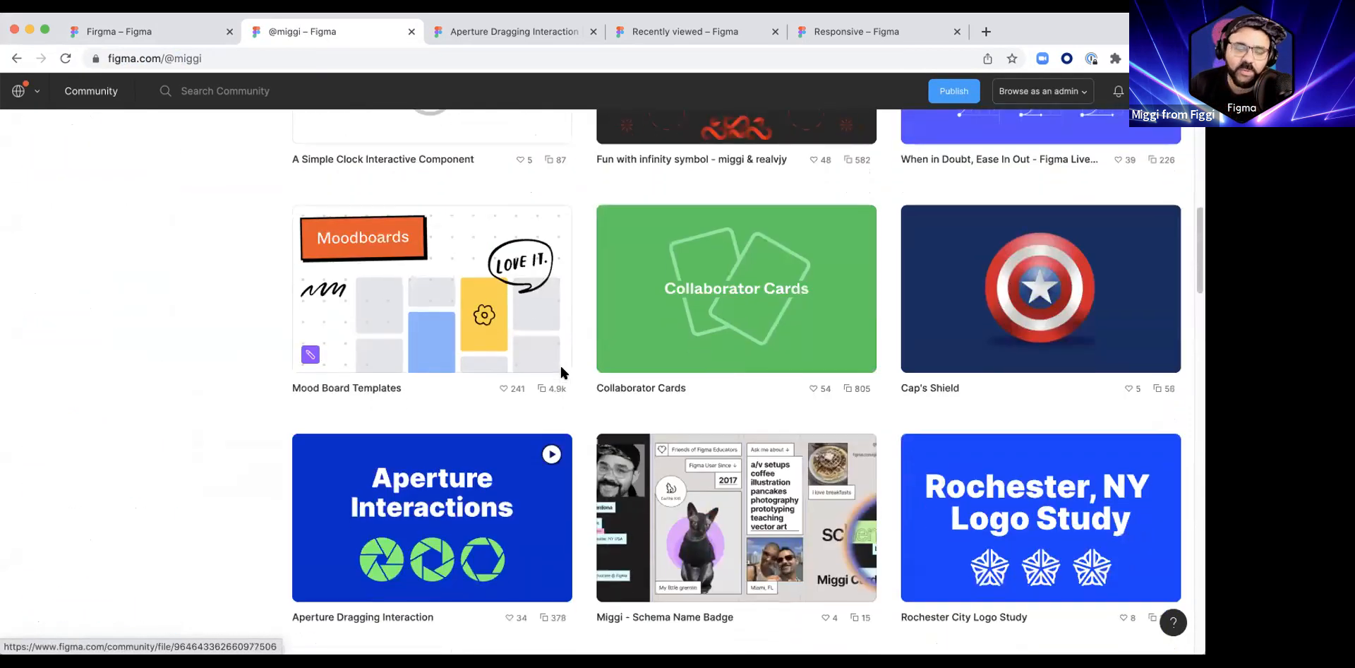
scroll(561, 368, up, 3)
click(1050, 207)
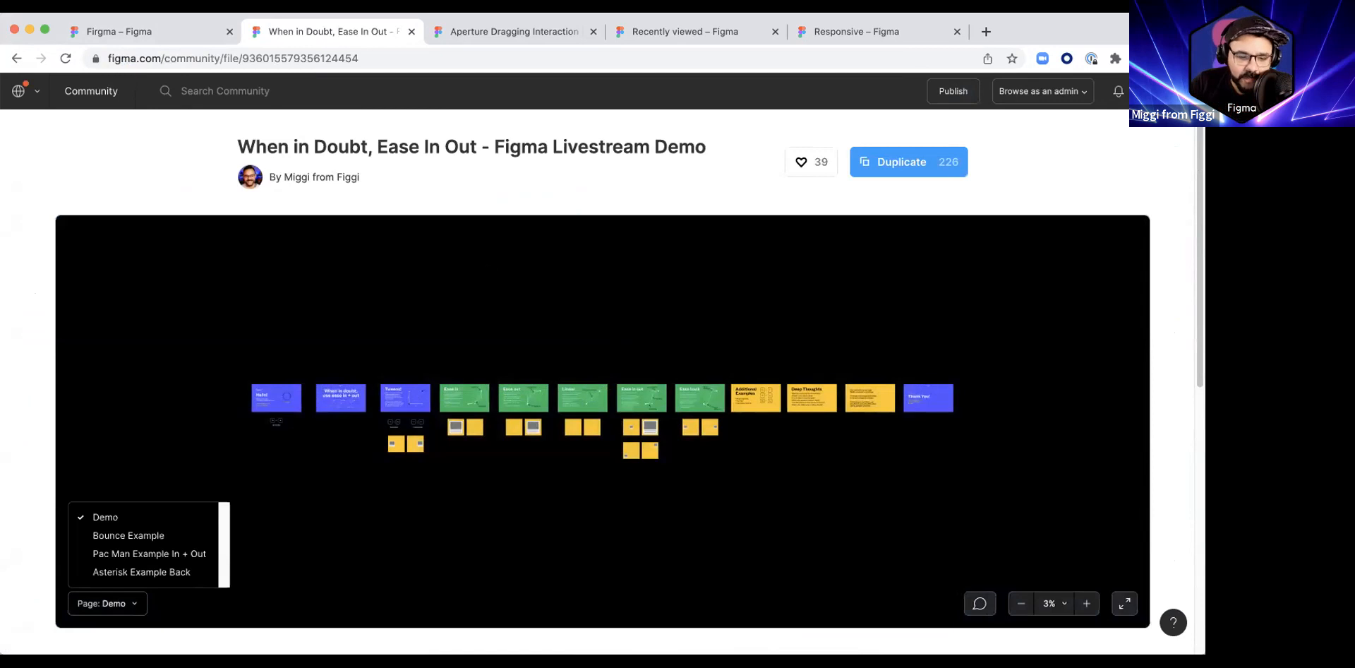
key(super+l)
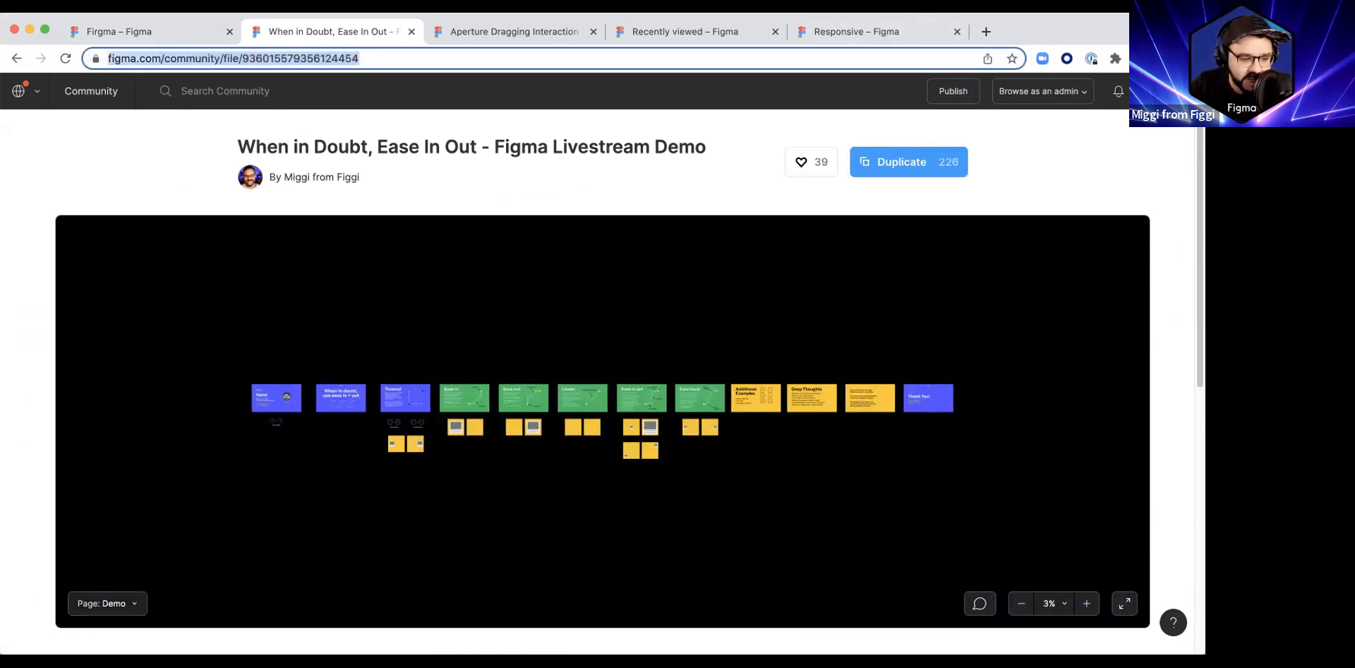
Step: Leave the Firgma file for the file browser and open the Community Jams project
click(145, 31)
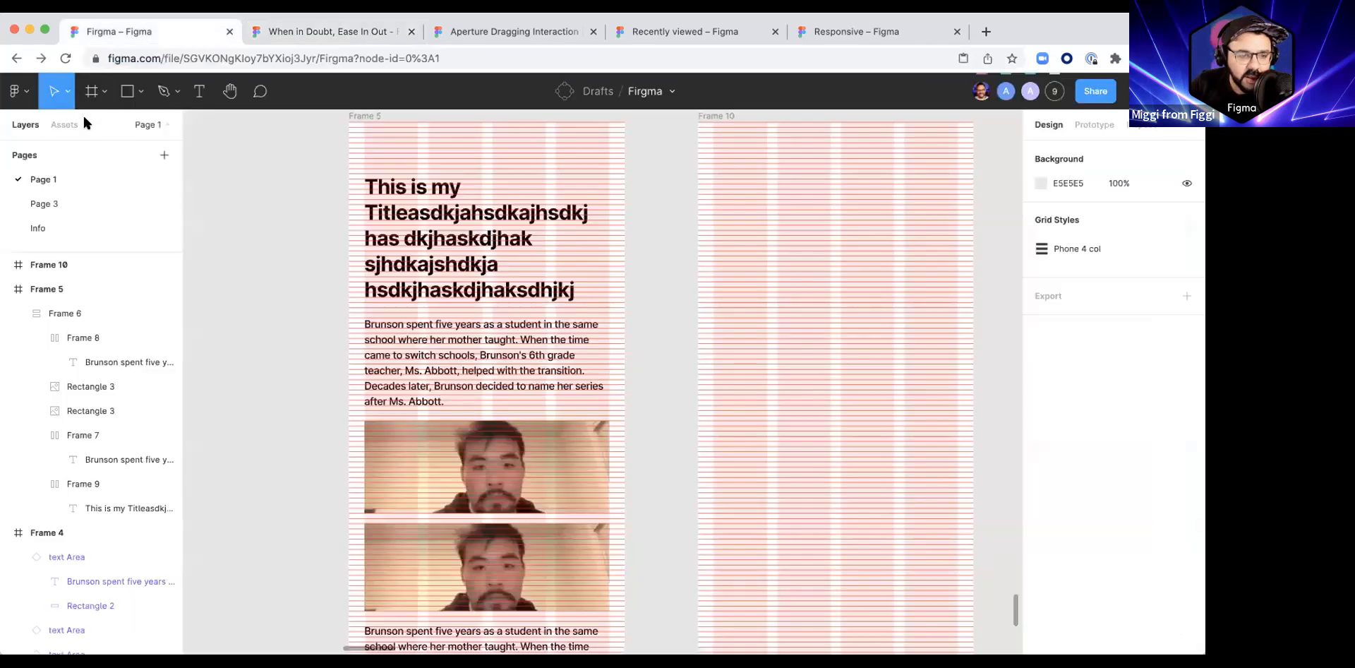
click(19, 91)
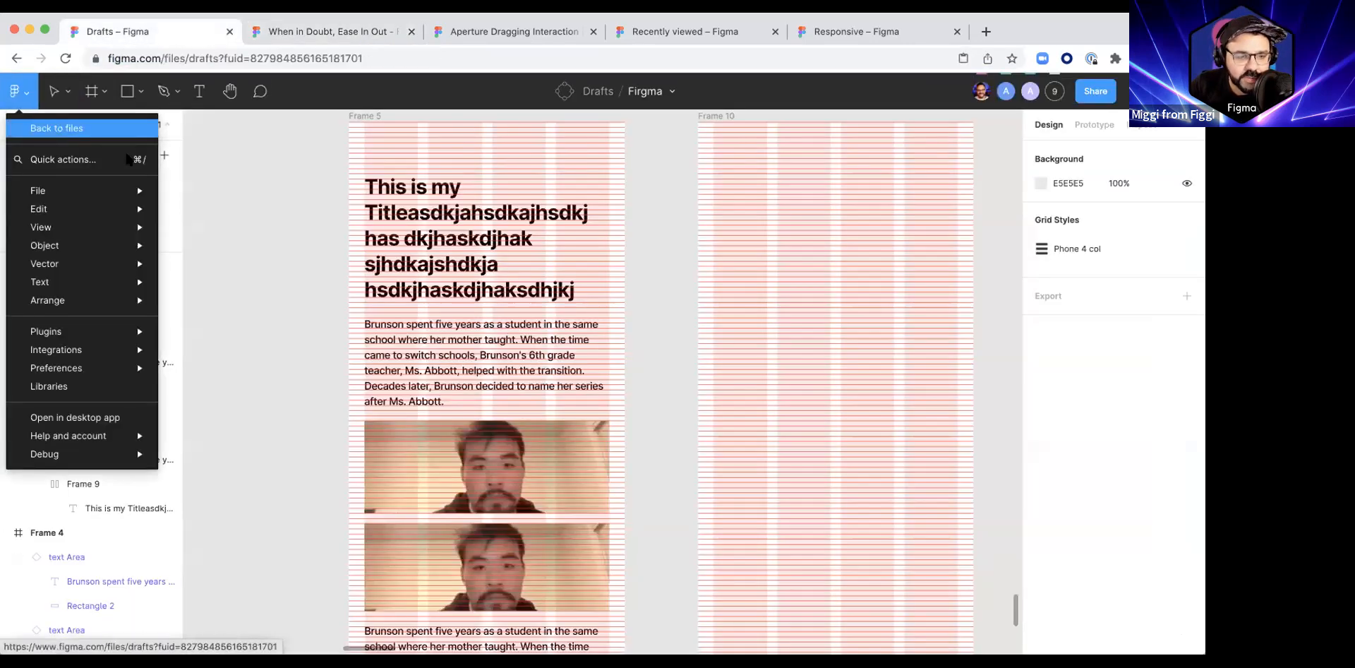
click(56, 125)
scroll(91, 302, down, 15)
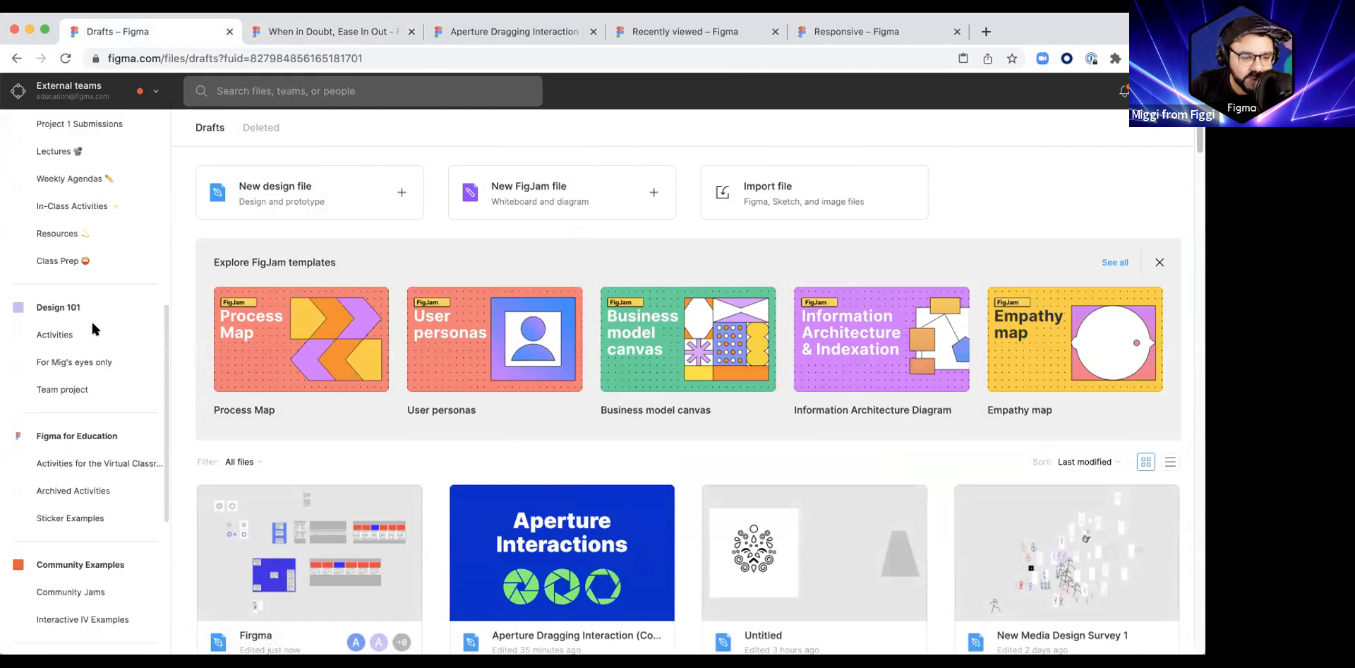
click(81, 336)
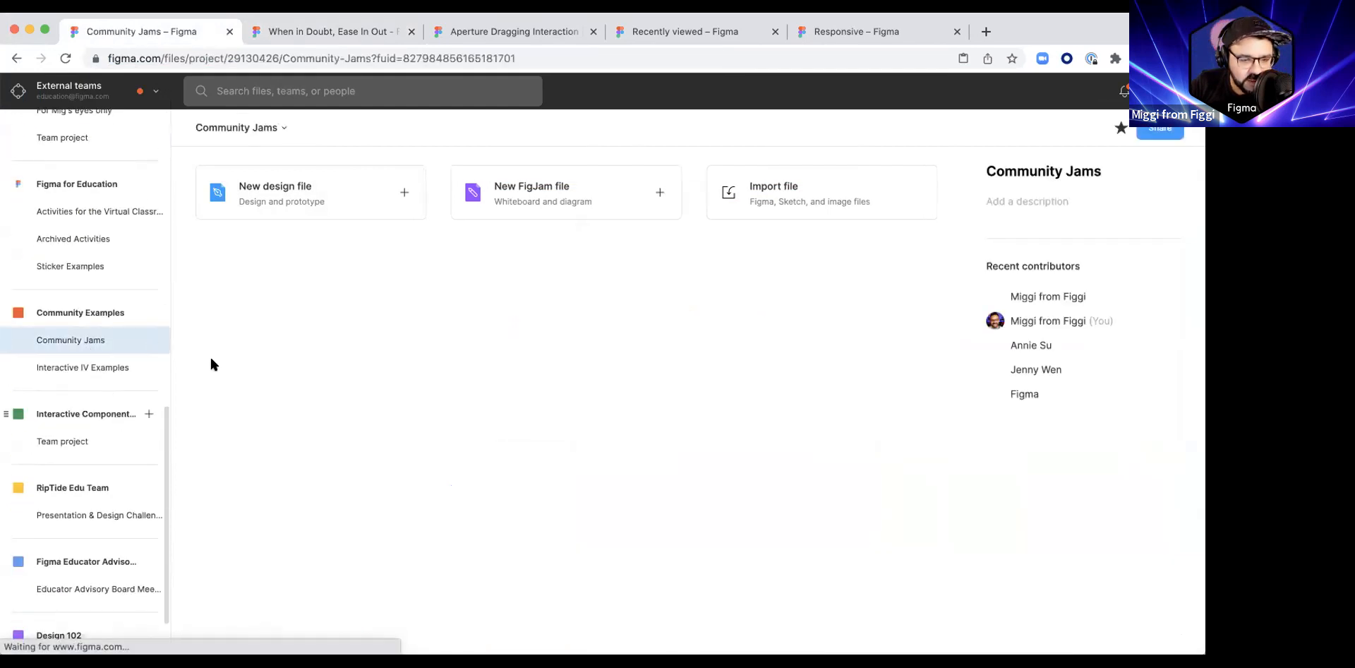
Step: Open the Activities for the Virtual Classroom project under Figma for Education and look through its files
scroll(78, 441, down, 3)
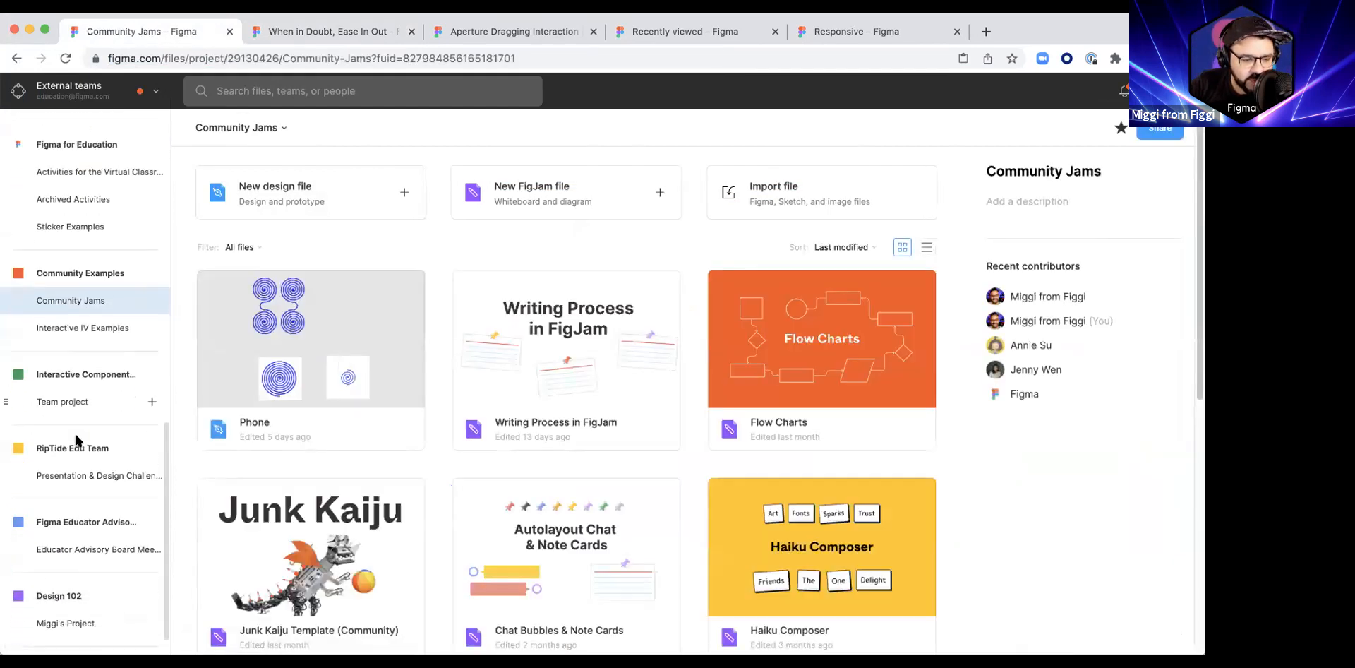
scroll(78, 445, up, 5)
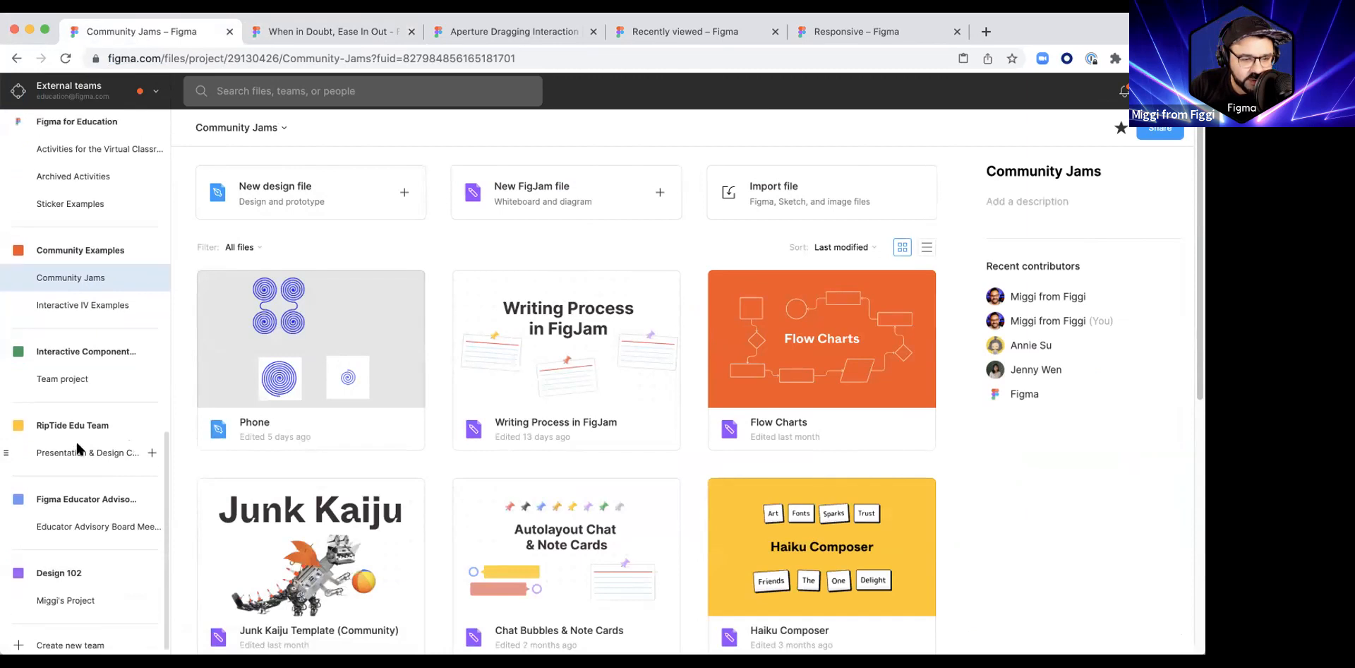
scroll(70, 368, up, 1)
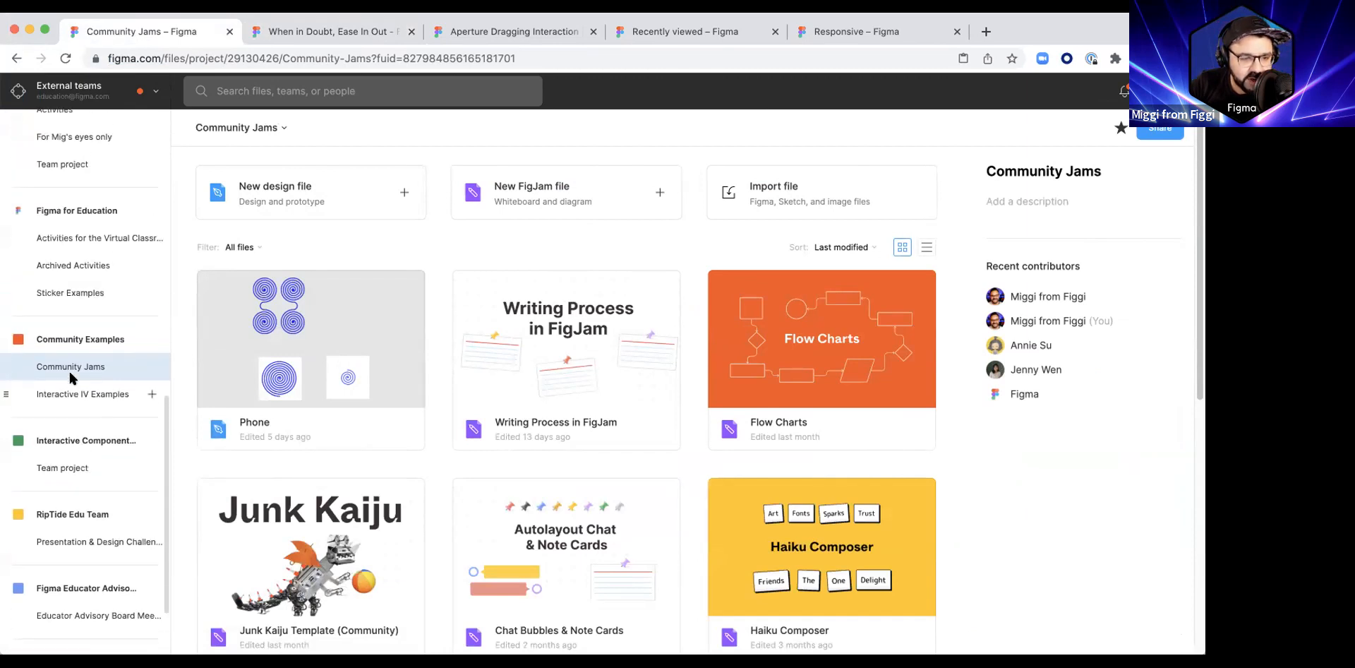
click(96, 248)
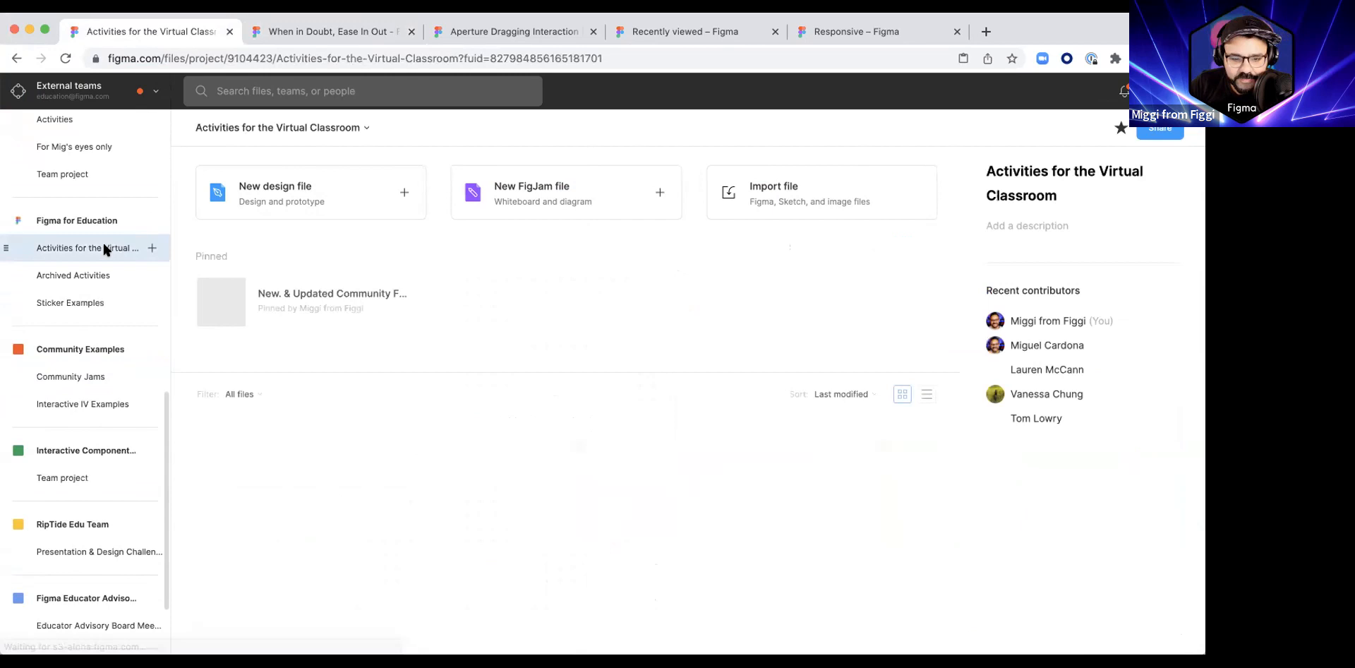
scroll(463, 408, down, 8)
scroll(465, 417, down, 20)
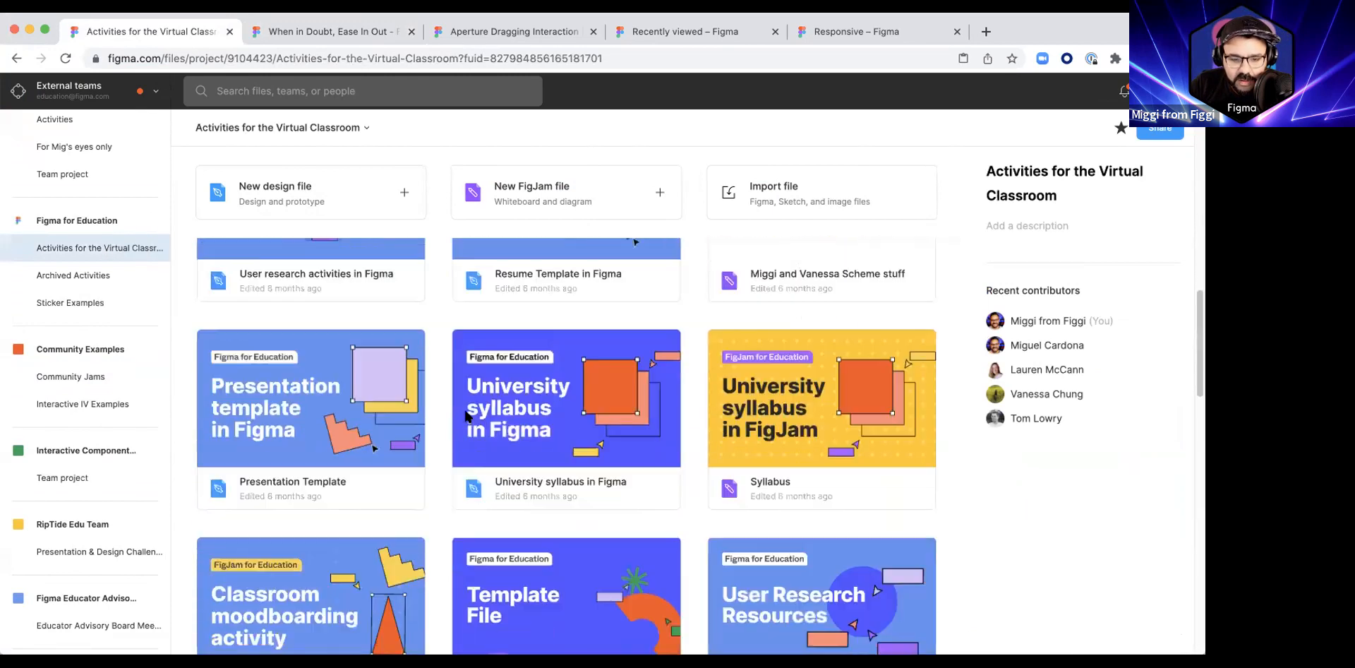
scroll(466, 416, down, 3)
scroll(466, 416, up, 20)
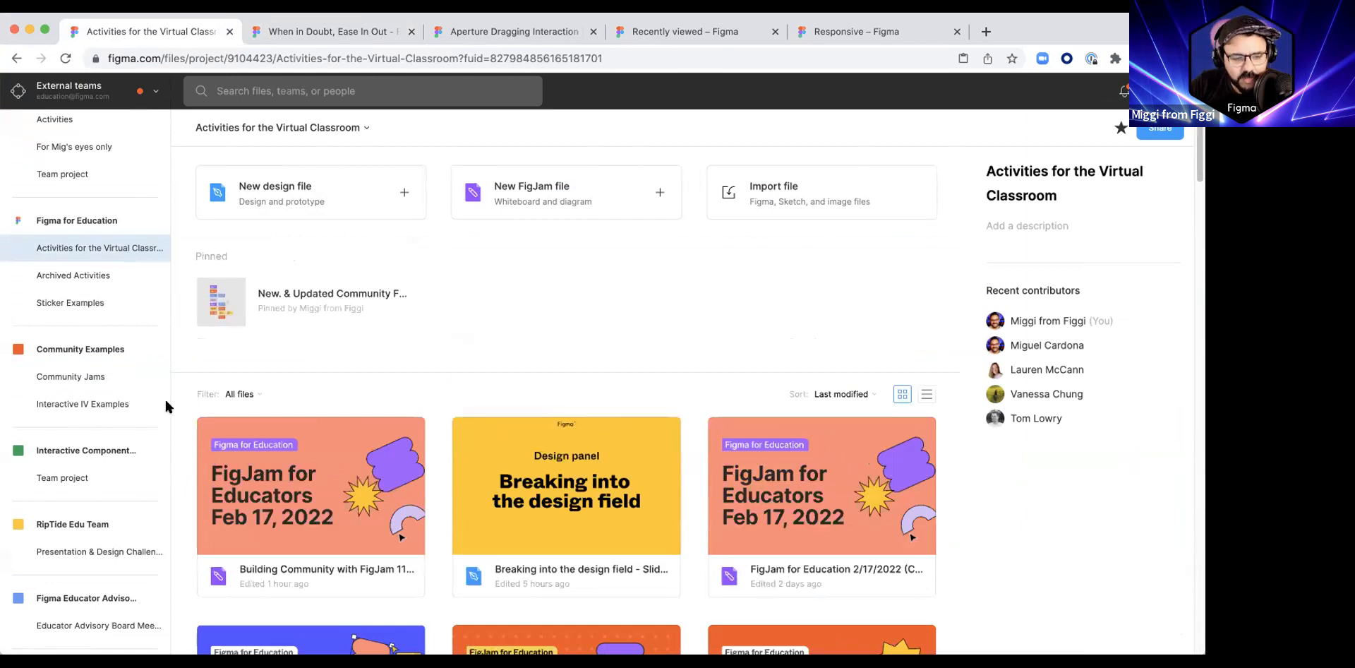
Step: Search the files for "when in doubt" and open Livestream - When in Doubt, Ease In Out
click(272, 90)
text(when in doubt)
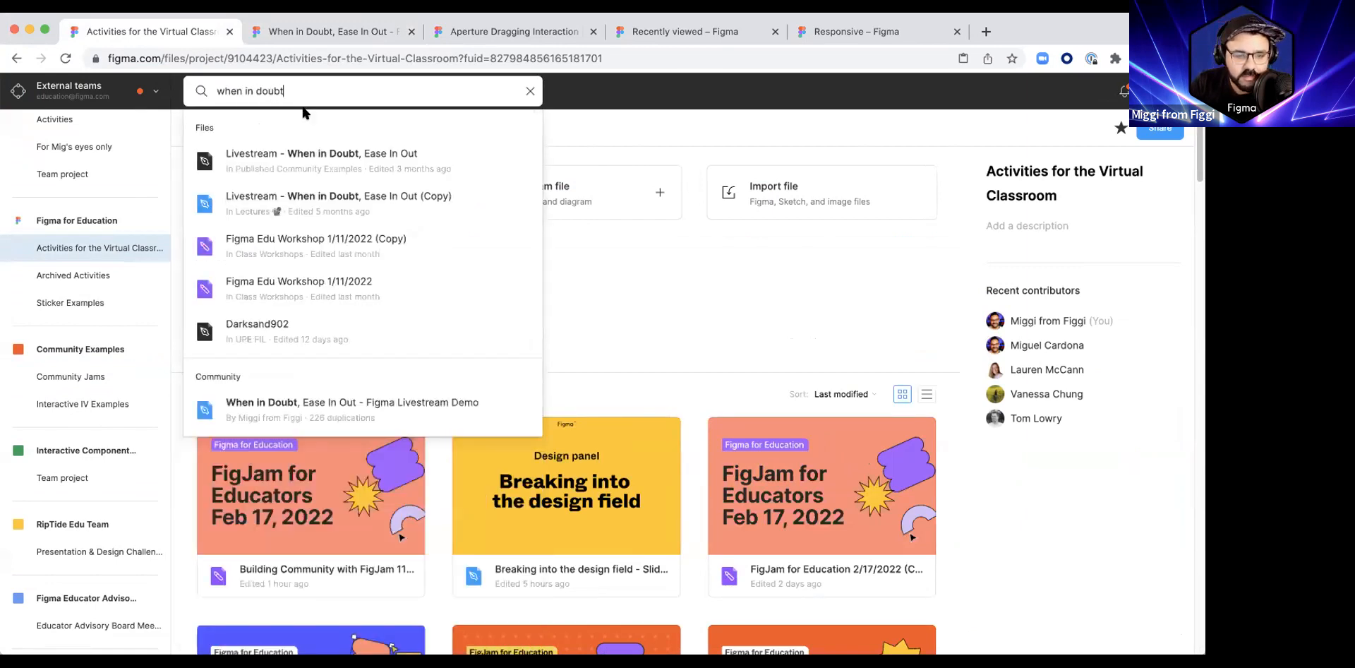
click(313, 161)
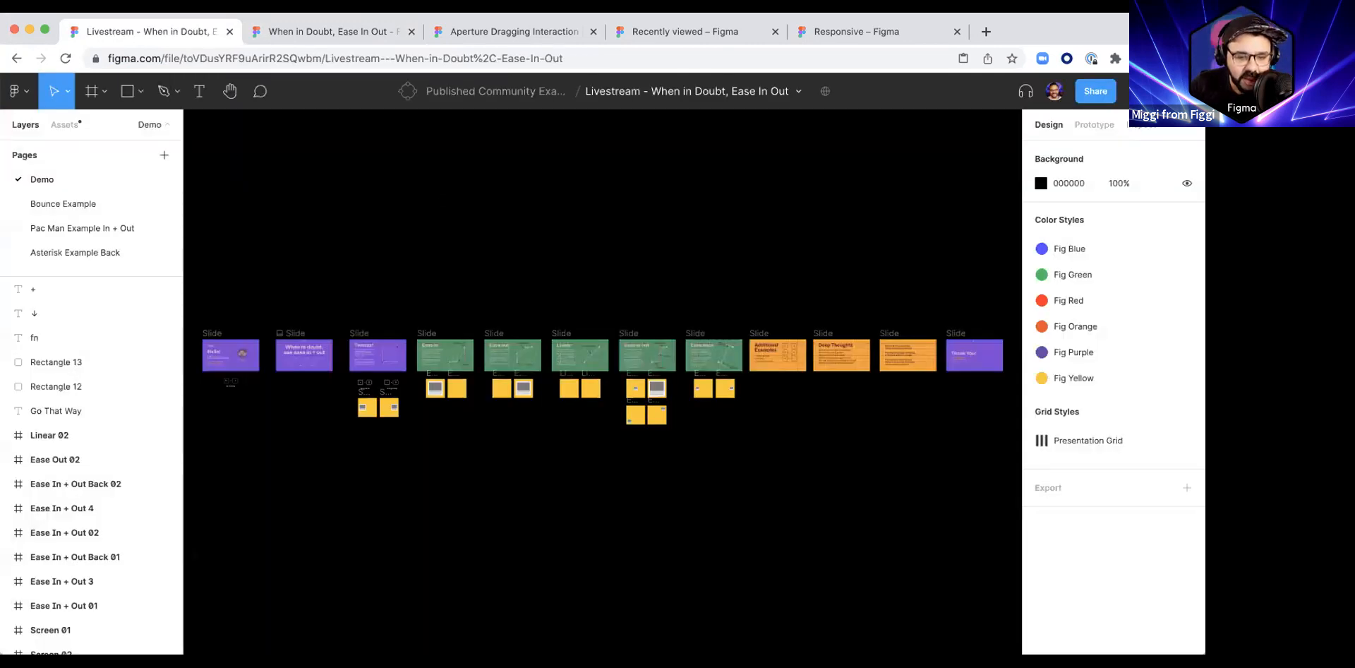
Step: Hide the layout grids on the presentation slides and bring the Hello! slide into view
scroll(603, 381, left, 2)
scroll(602, 381, down, 1)
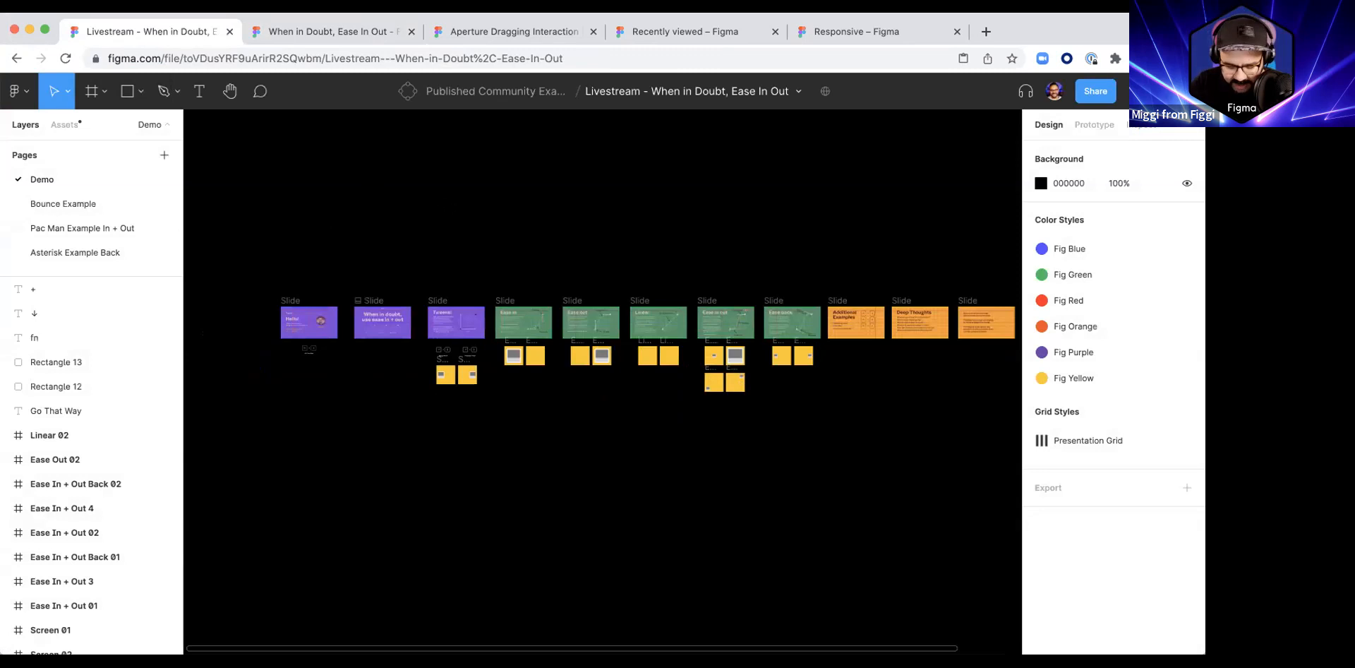
key(ctrl+g)
scroll(390, 283, left, 2)
scroll(391, 282, up, 10)
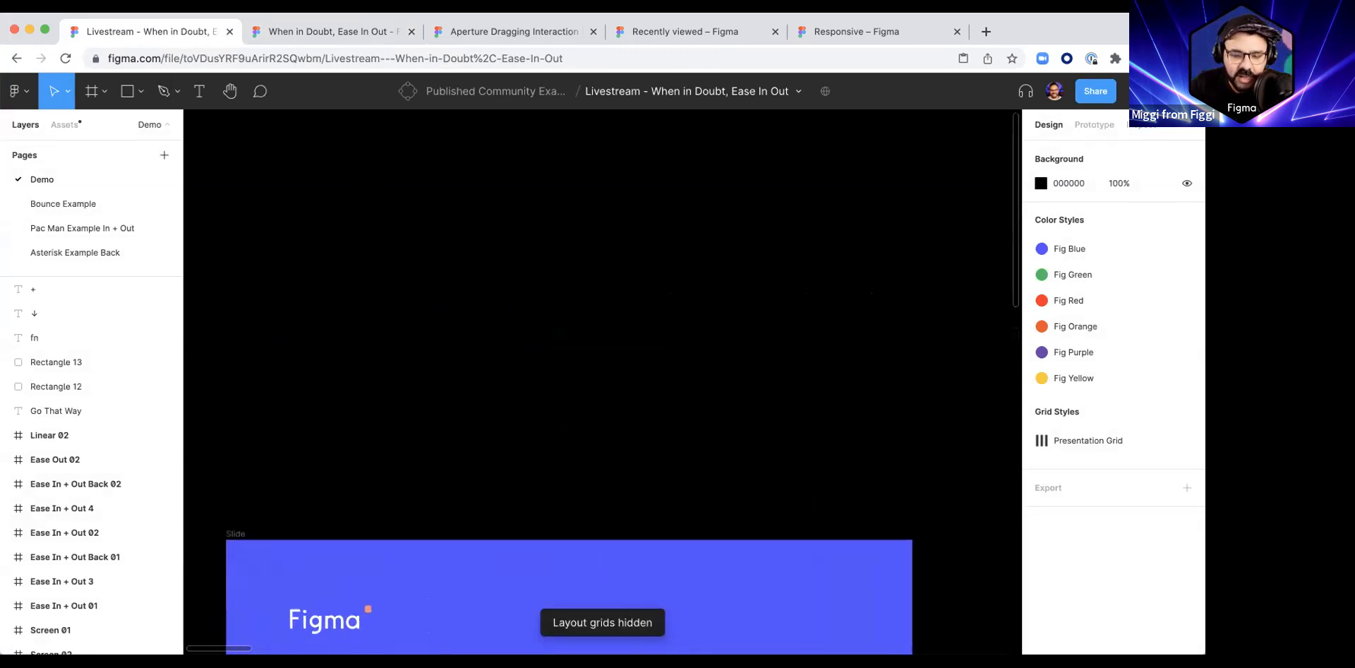
scroll(468, 269, down, 10)
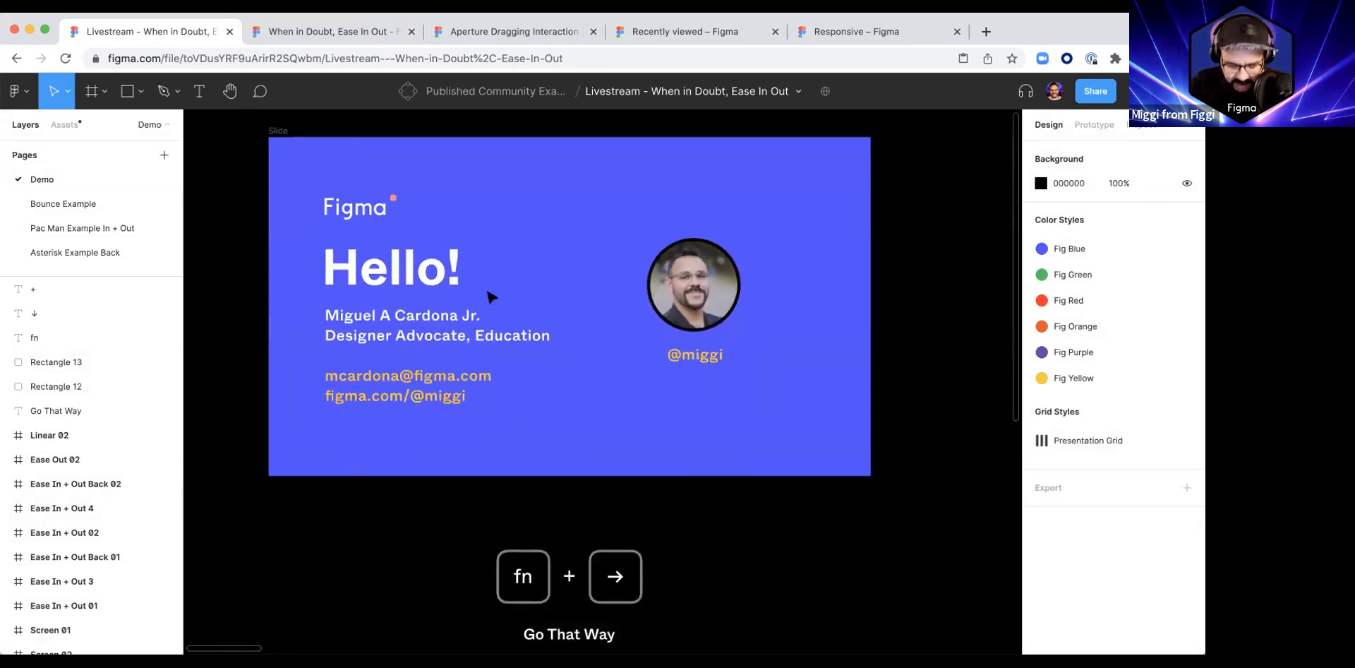
Step: Step forward and backward through the slides frame by frame, from Hello! to the easing slides, and return to Hello!
key(End)
key(End)
key(End)
key(End)
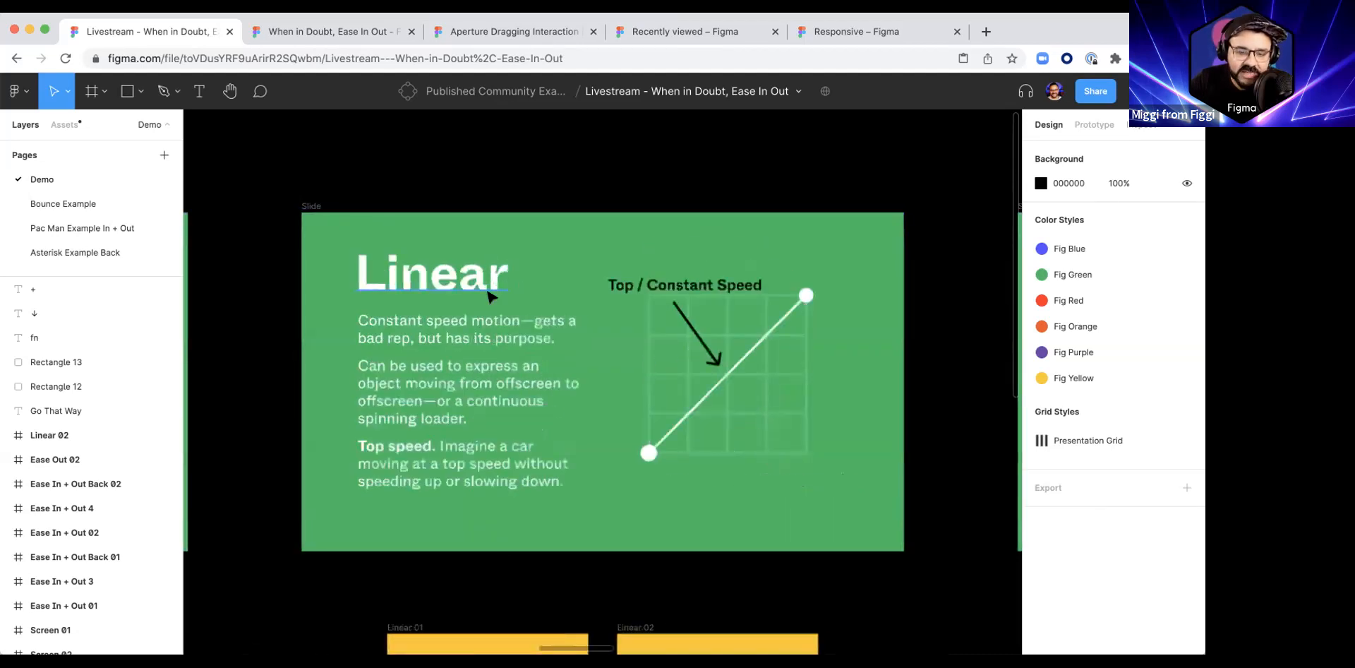
key(Home)
key(Home)
key(Home)
key(Home)
key(Home)
key(Home)
key(End)
key(End)
key(End)
key(End)
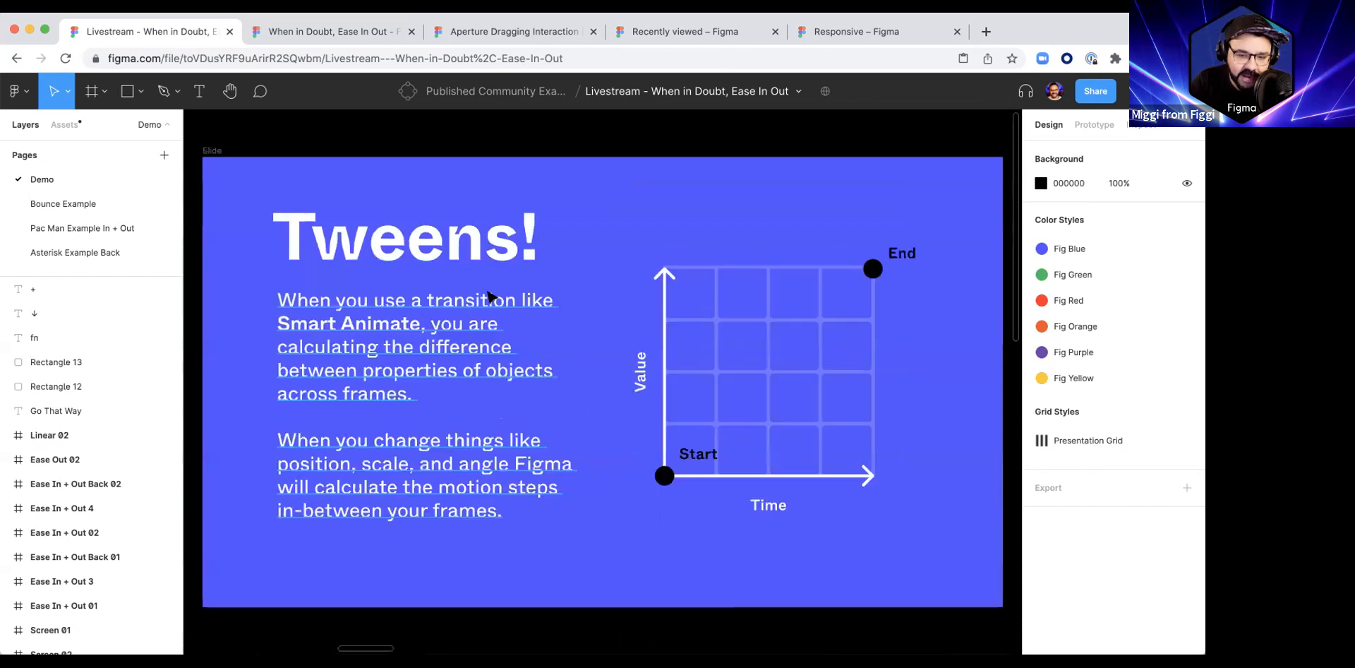
key(Home)
key(Home)
key(Home)
key(Home)
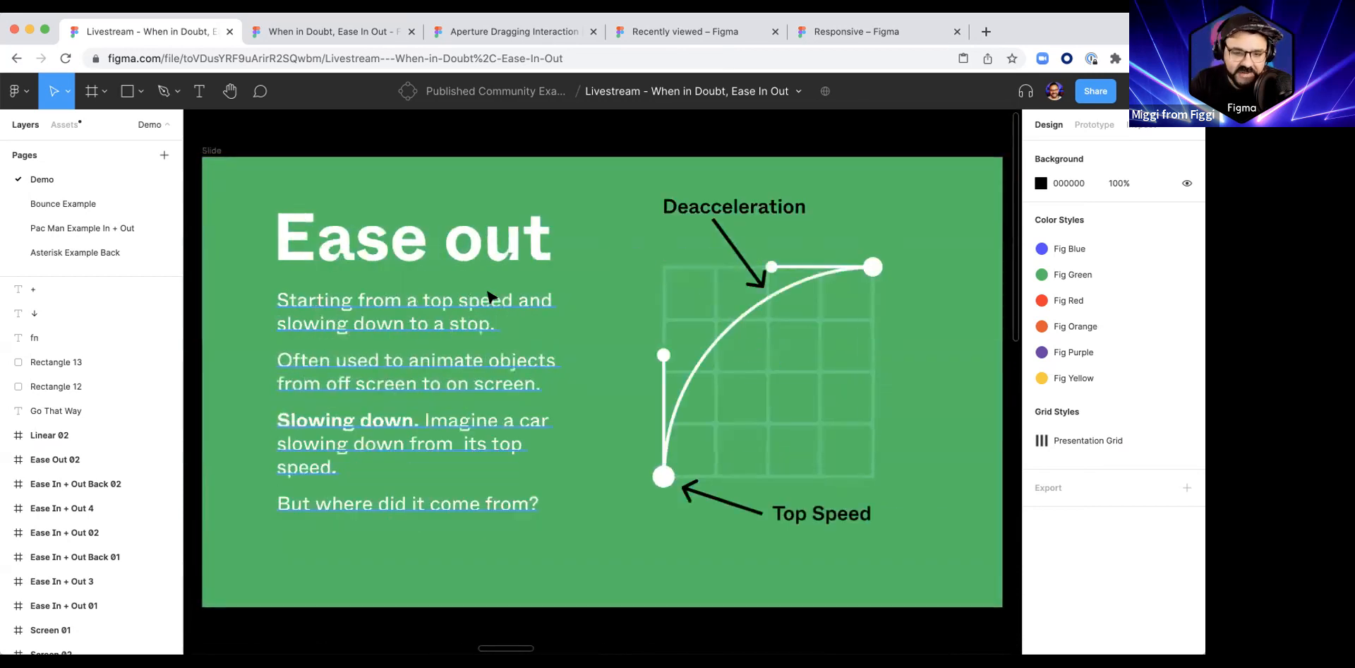
key(Home)
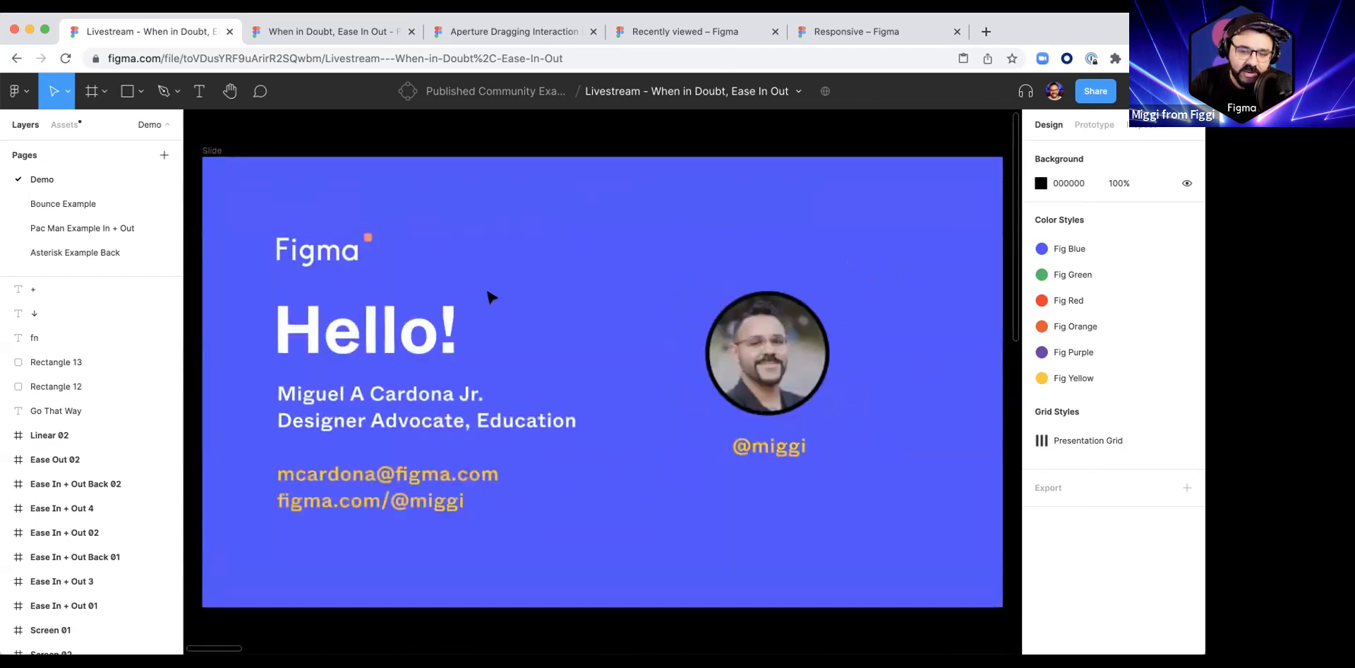
Step: Show the prototype connections and flow starting points between the slides and the small example frames beneath them
scroll(487, 309, down, 10)
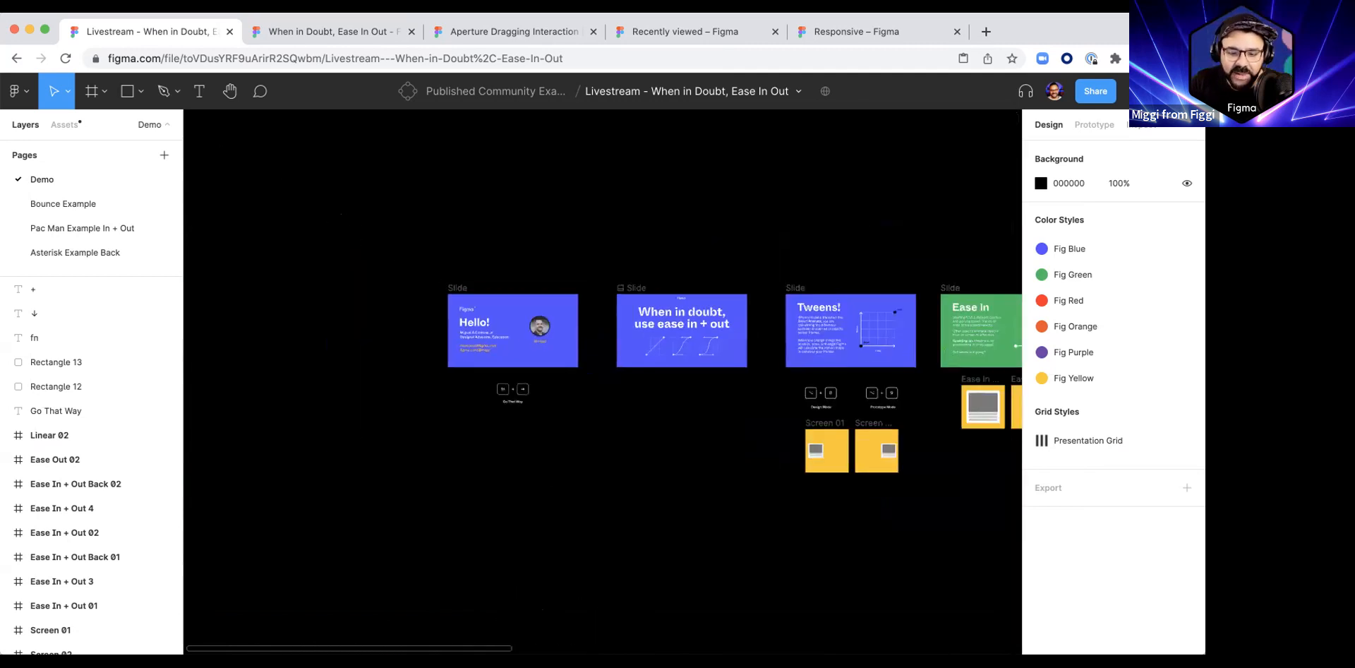
scroll(487, 309, right, 4)
click(1093, 125)
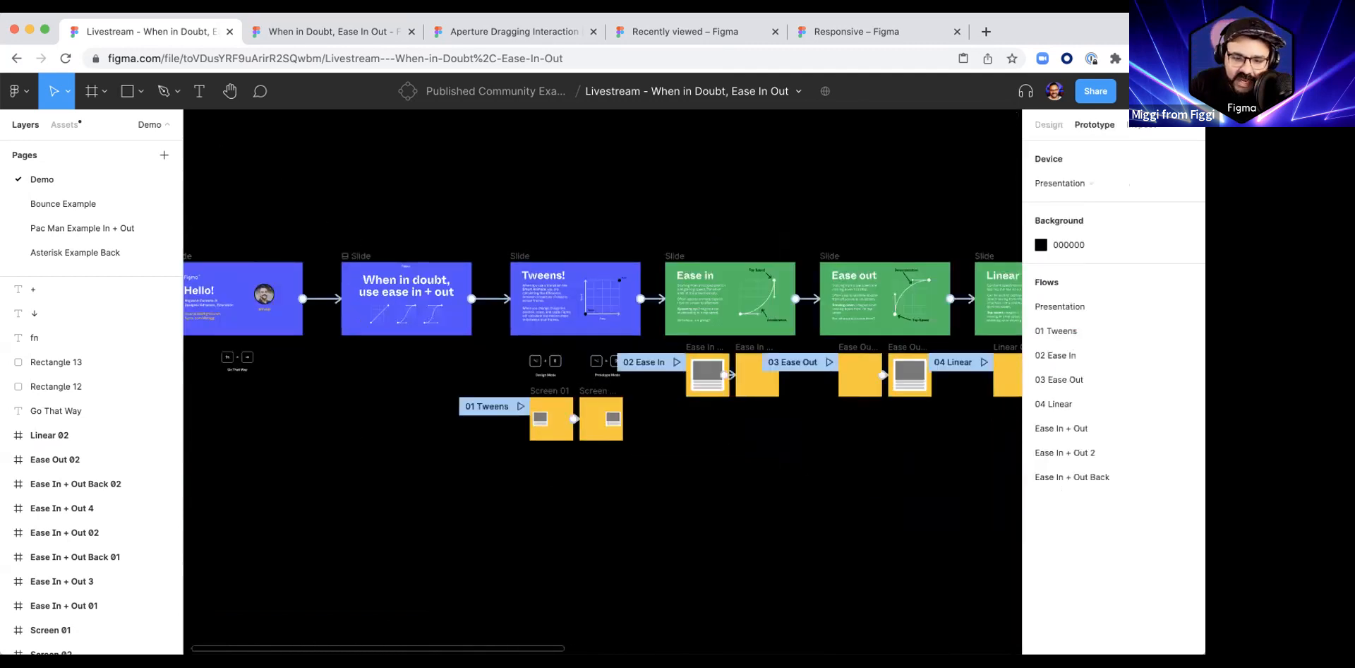
scroll(550, 385, right, 5)
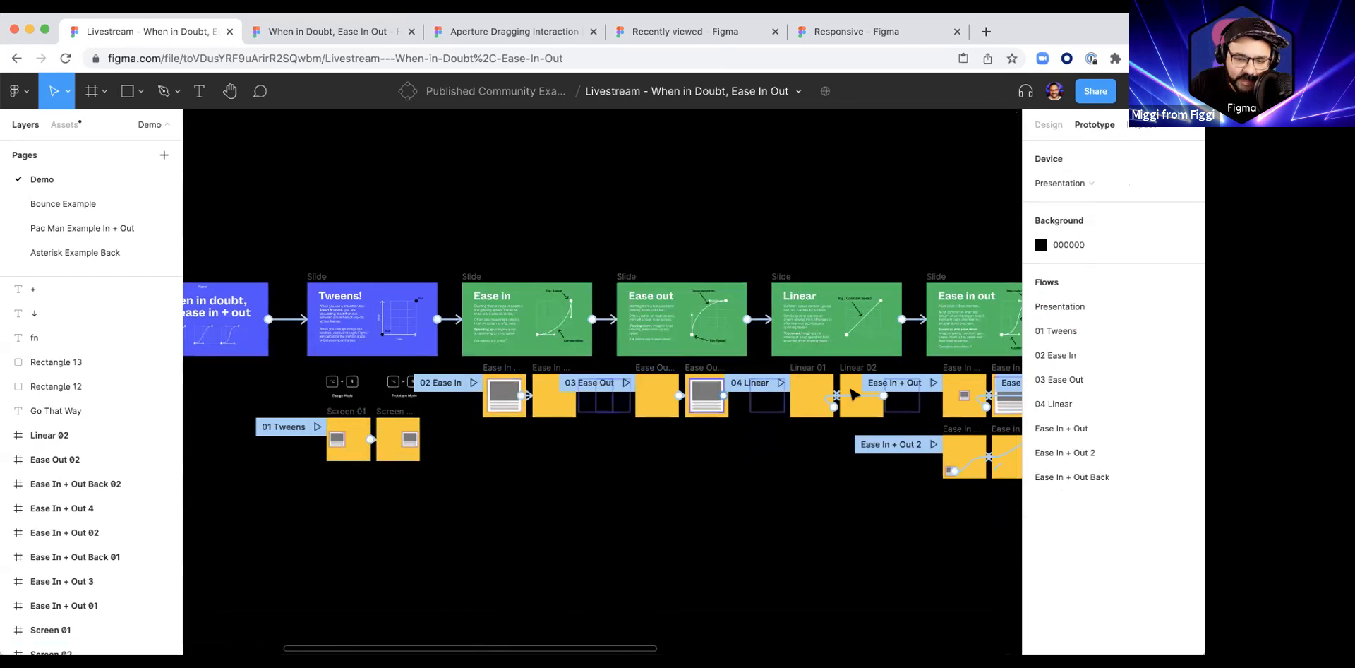
click(335, 430)
key(Escape)
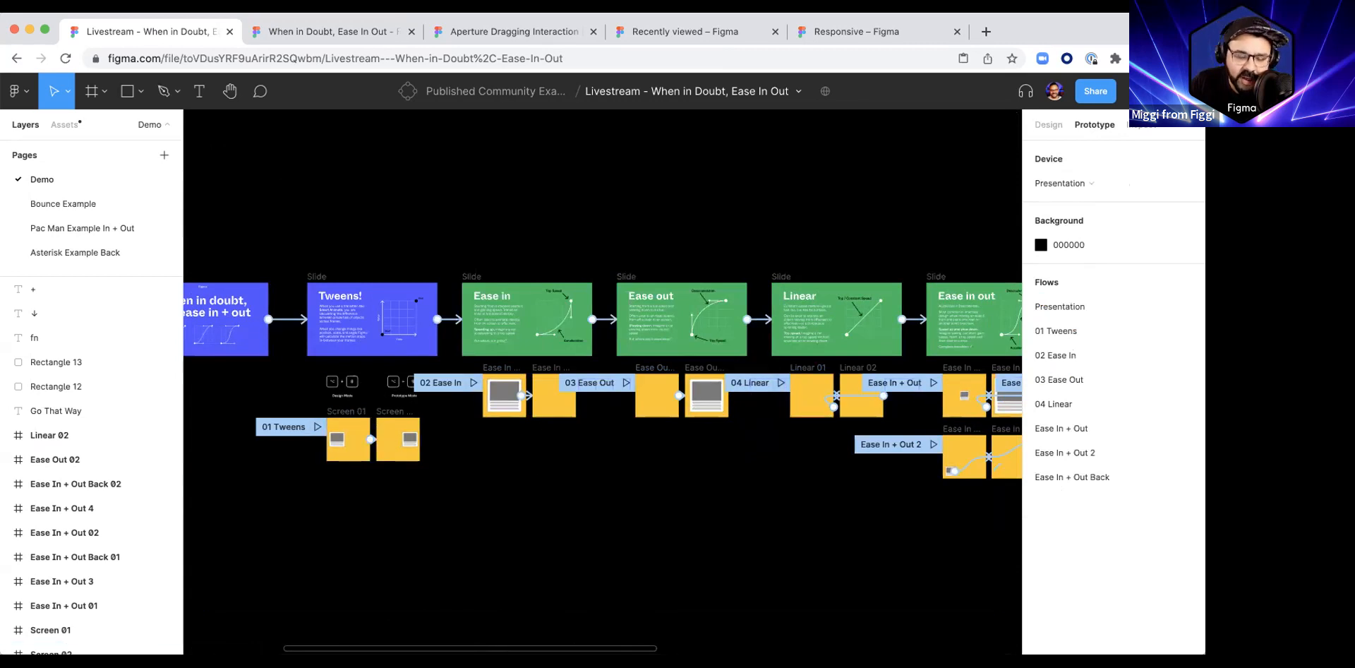
Step: Examine the Ease in, Ease out and Linear slides with their motion graphs and linked example frames
scroll(550, 299, up, 5)
scroll(606, 295, down, 4)
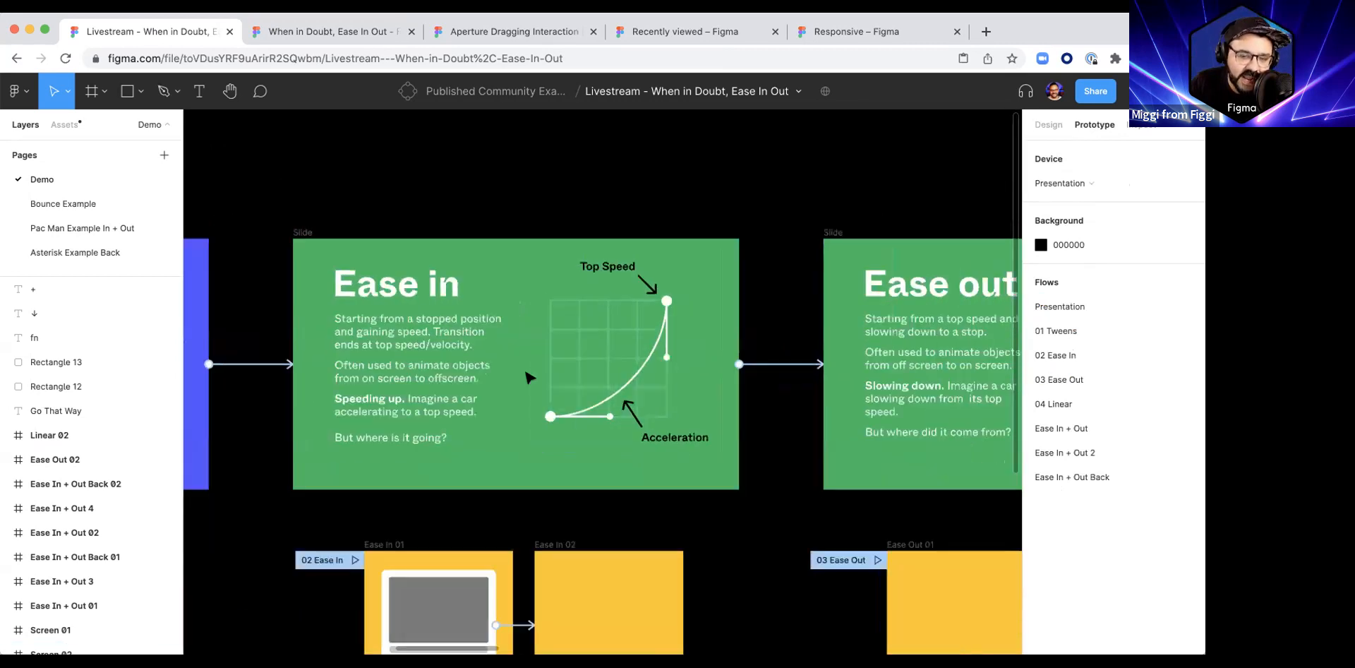
scroll(504, 369, right, 6)
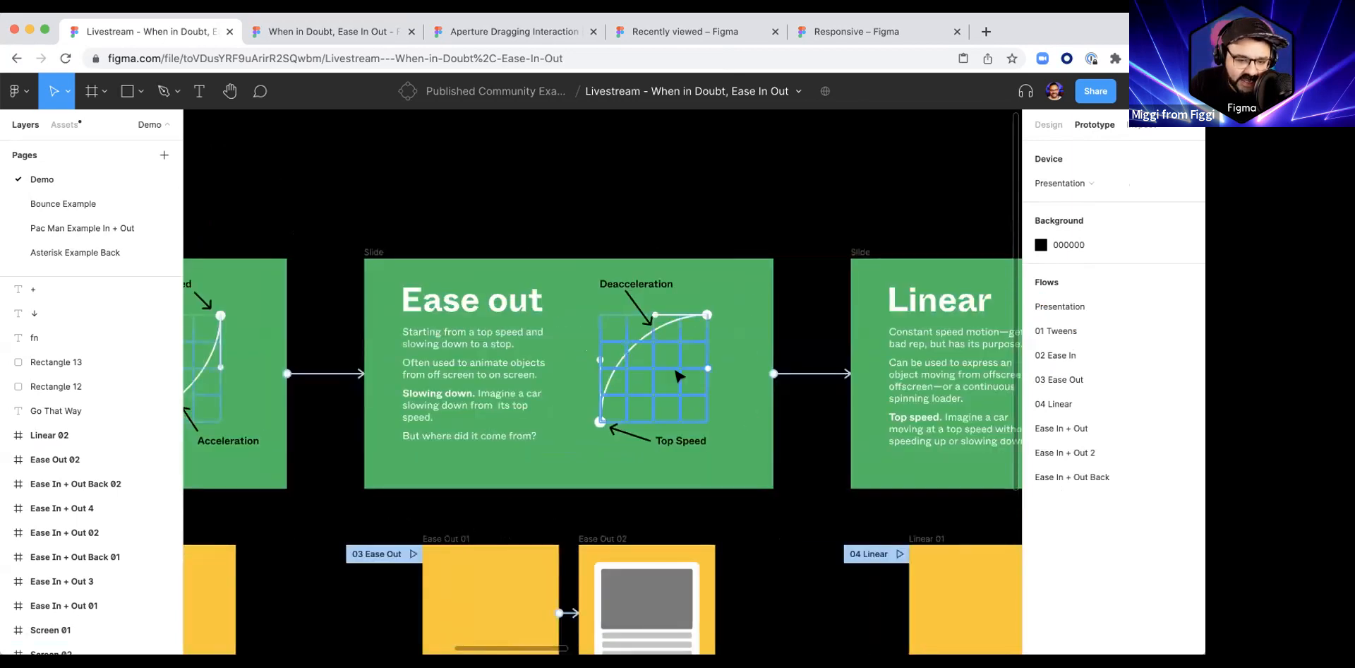
scroll(569, 452, left, 6)
scroll(328, 381, up, 1)
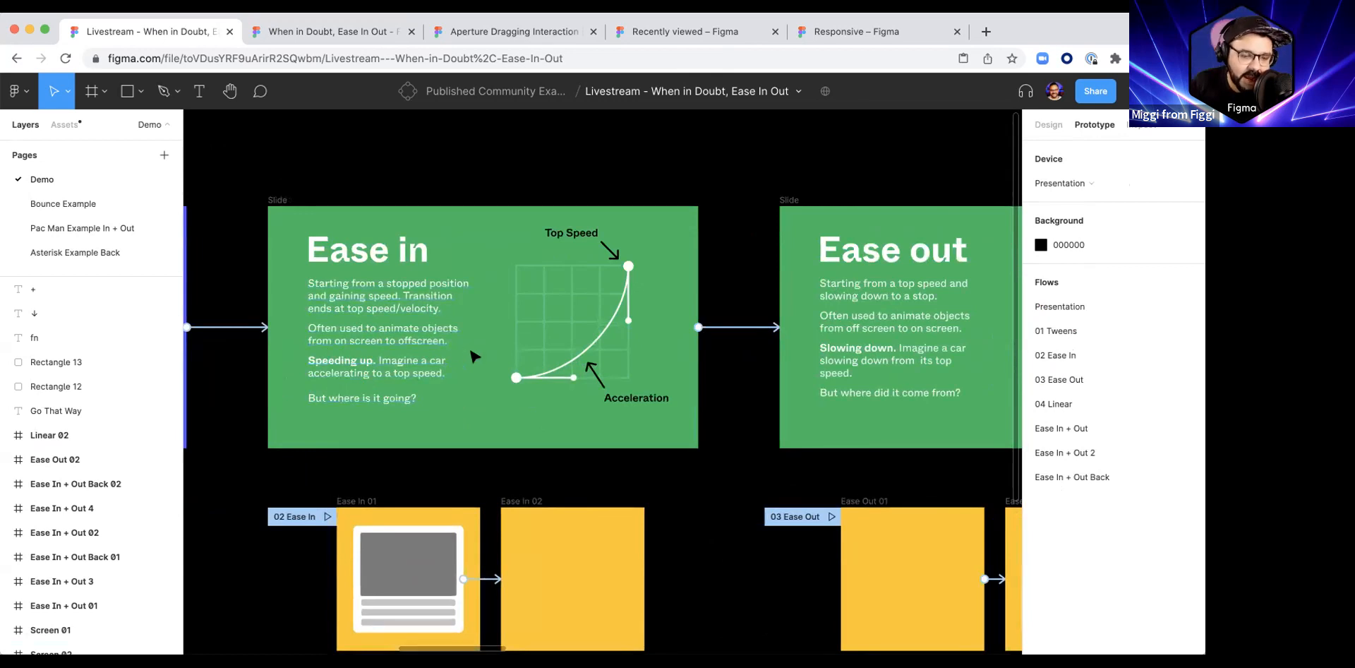
scroll(587, 341, right, 5)
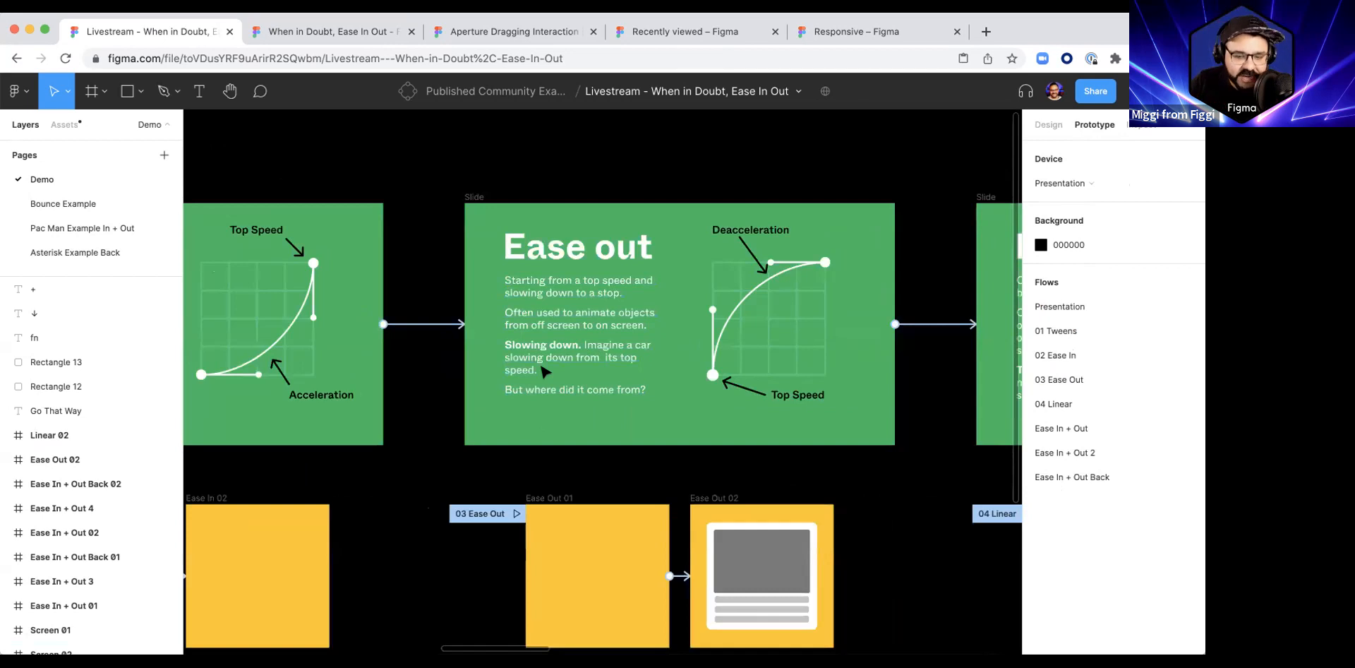
scroll(705, 360, right, 10)
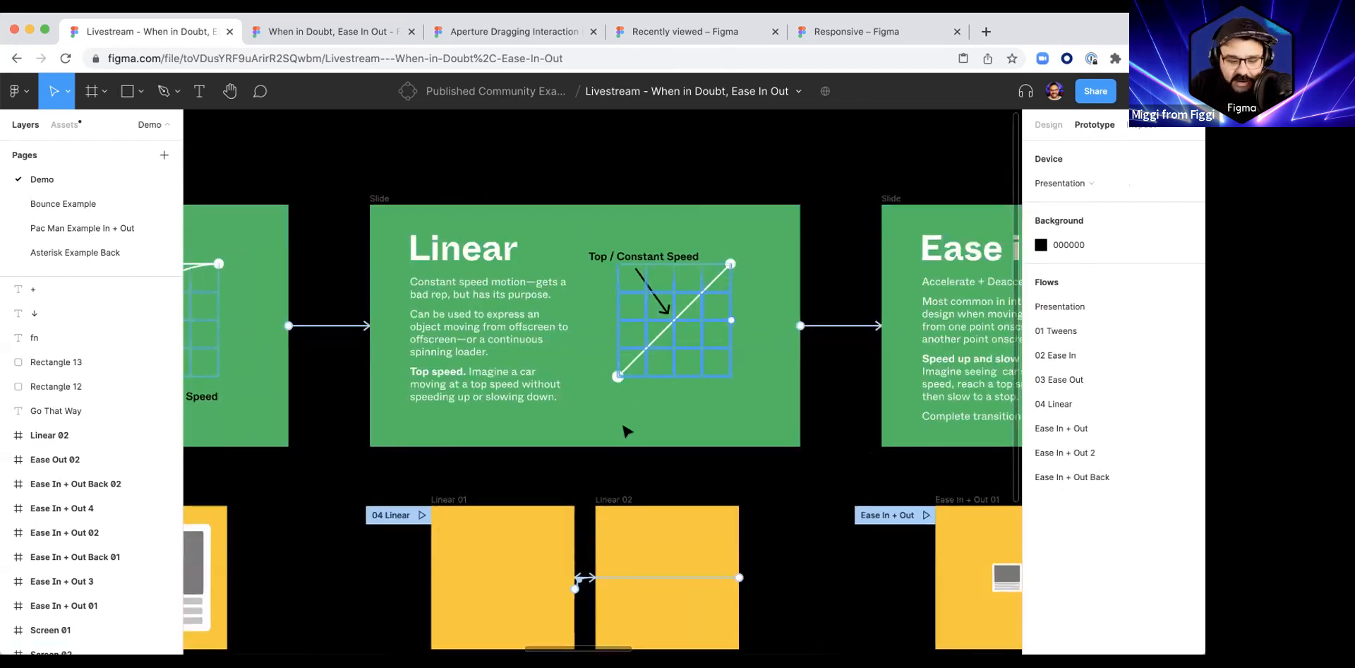
scroll(626, 431, down, 2)
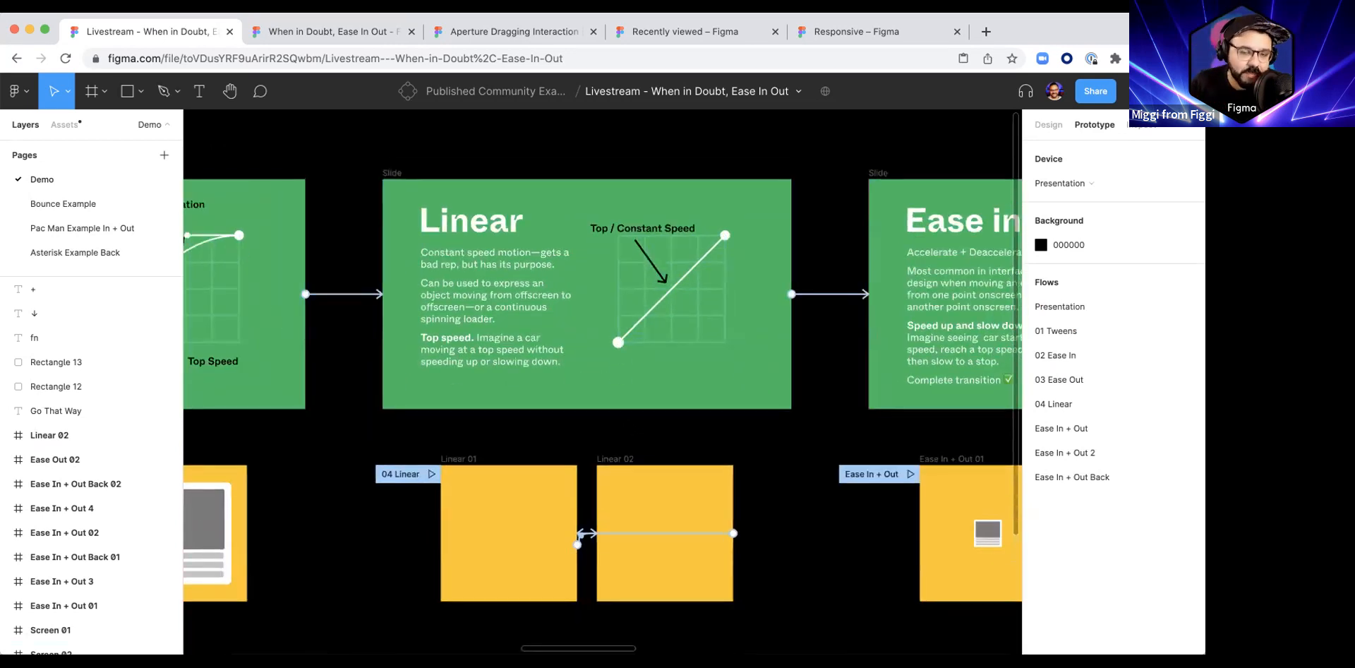
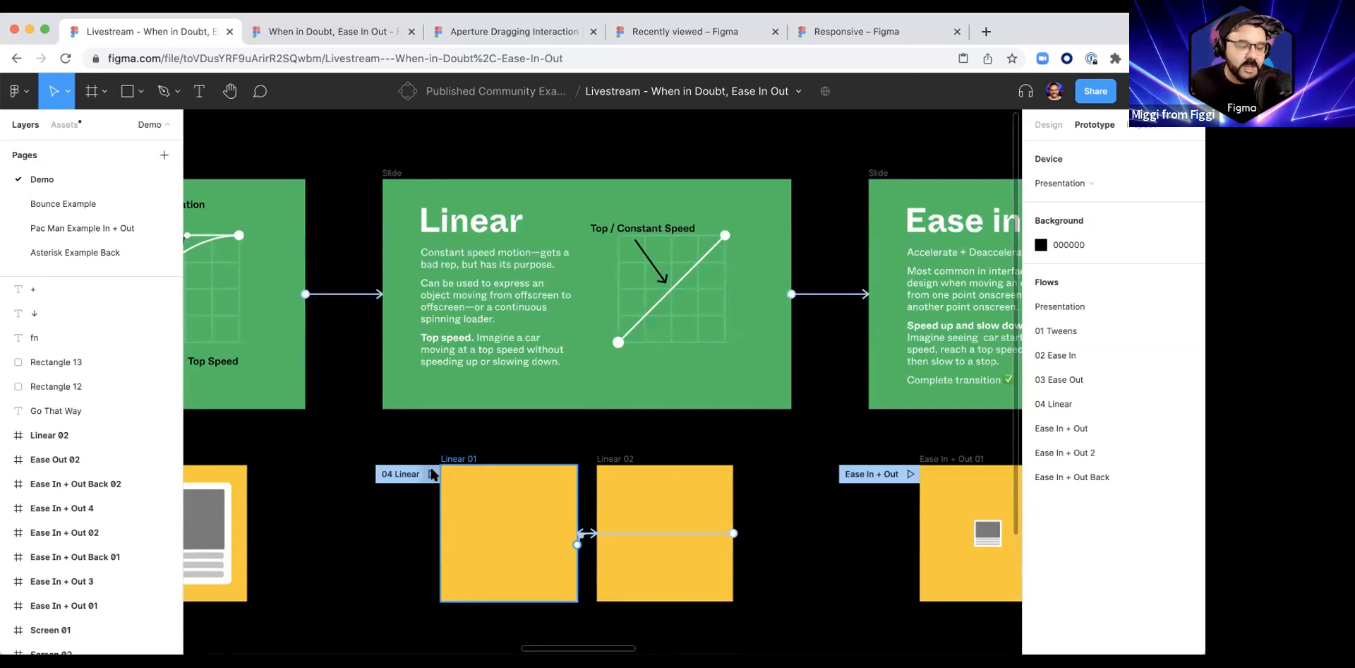
Step: Browse the easing slides on the canvas and play the Ease In + Out flow as a prototype
scroll(432, 473, right, 15)
scroll(432, 473, down, 3)
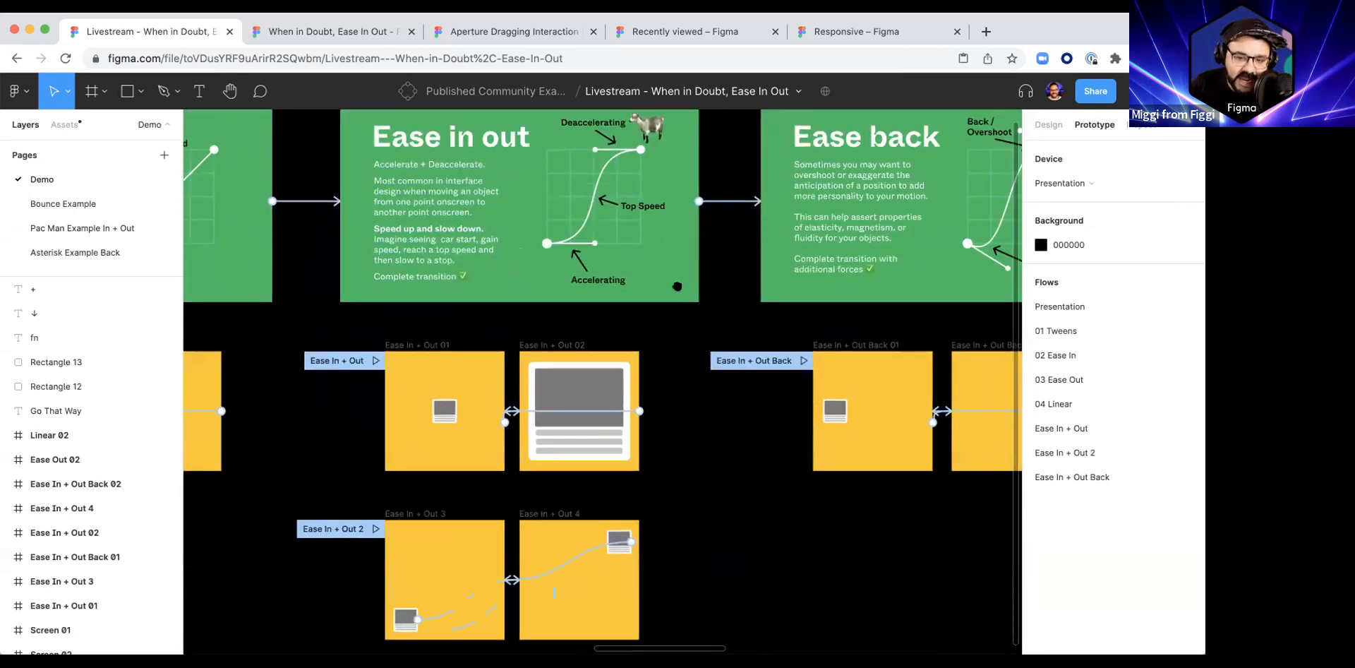
scroll(676, 286, up, 5)
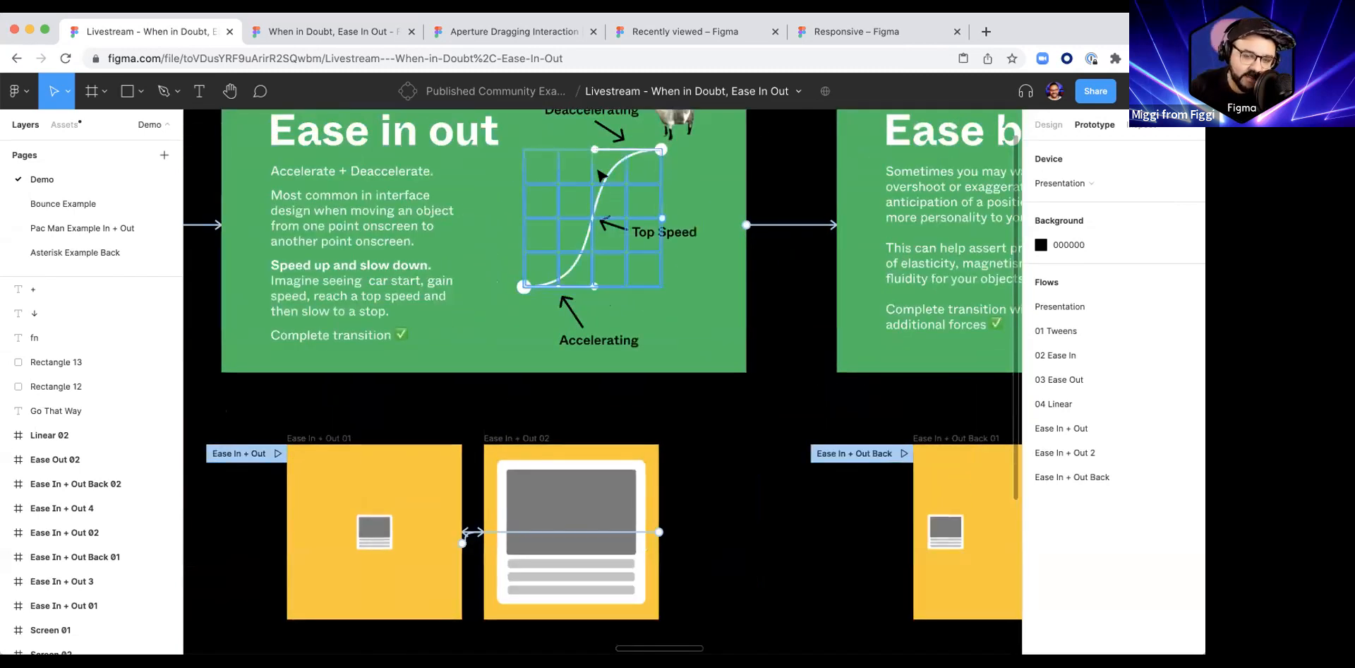
scroll(690, 216, down, 5)
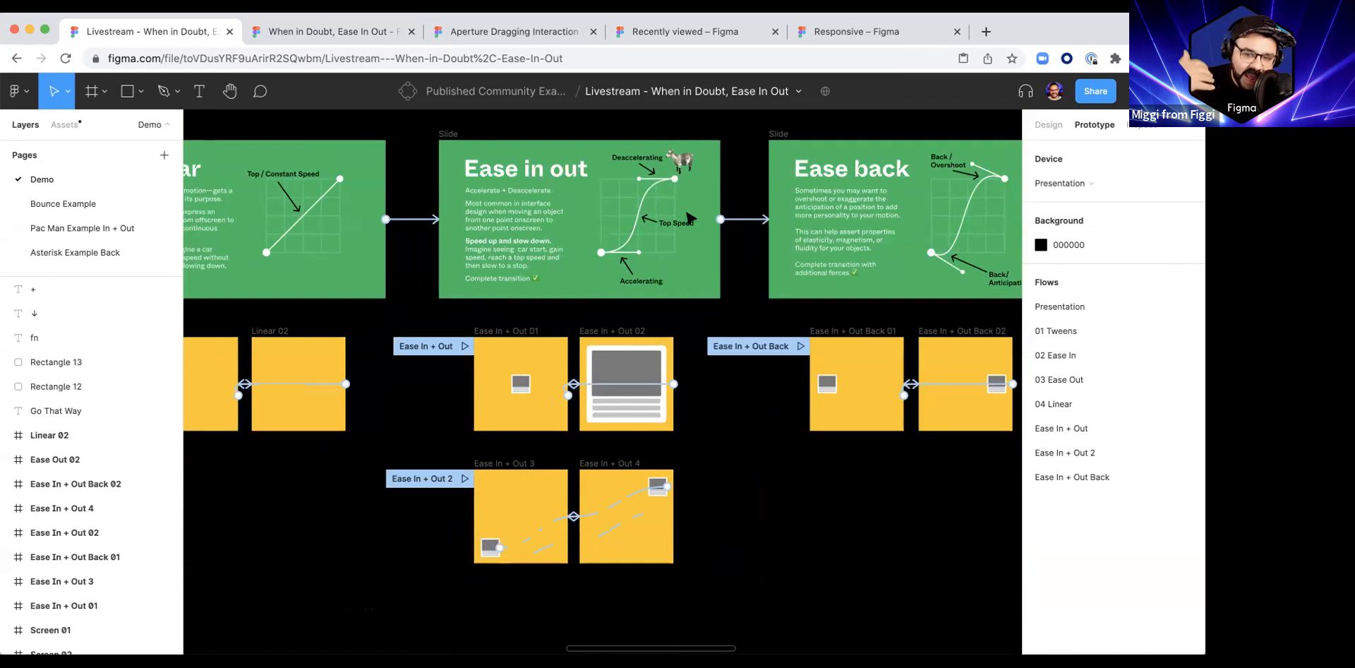
scroll(688, 216, right, 3)
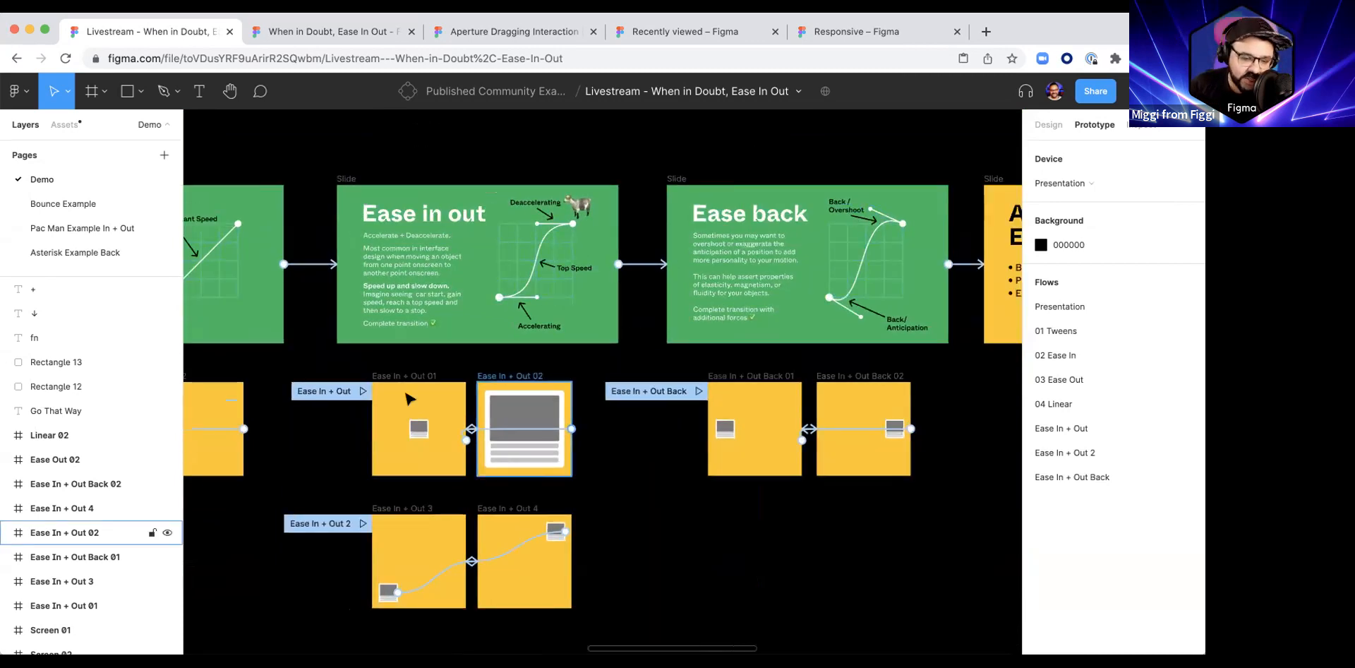
click(362, 391)
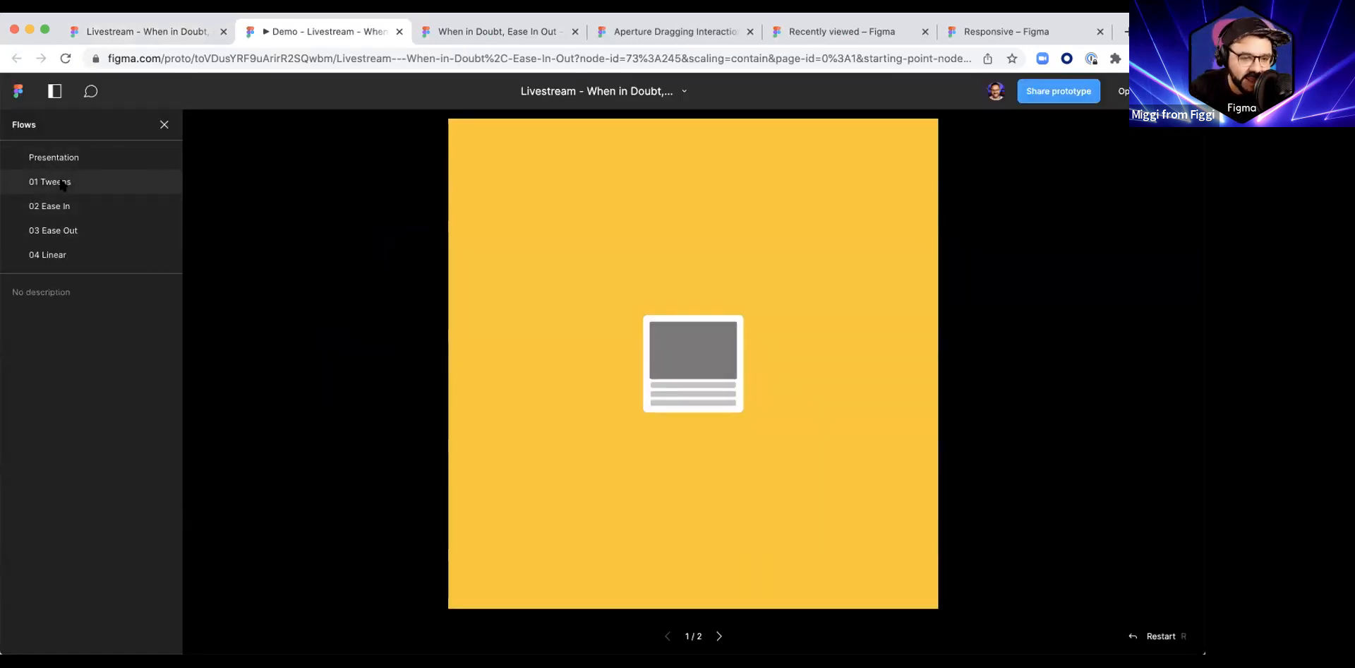
Step: Preview the 01 Tweens, 02 Ease In, 03 Ease Out and 04 Linear flows in turn
click(60, 182)
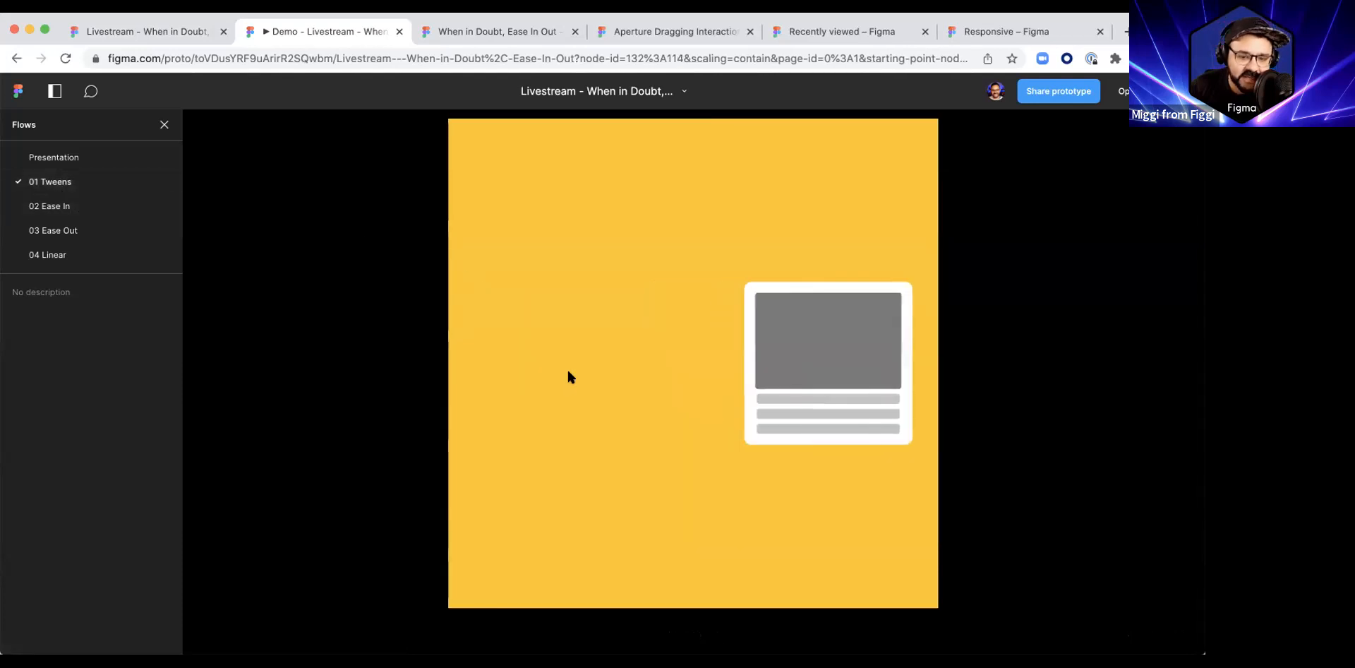
click(50, 206)
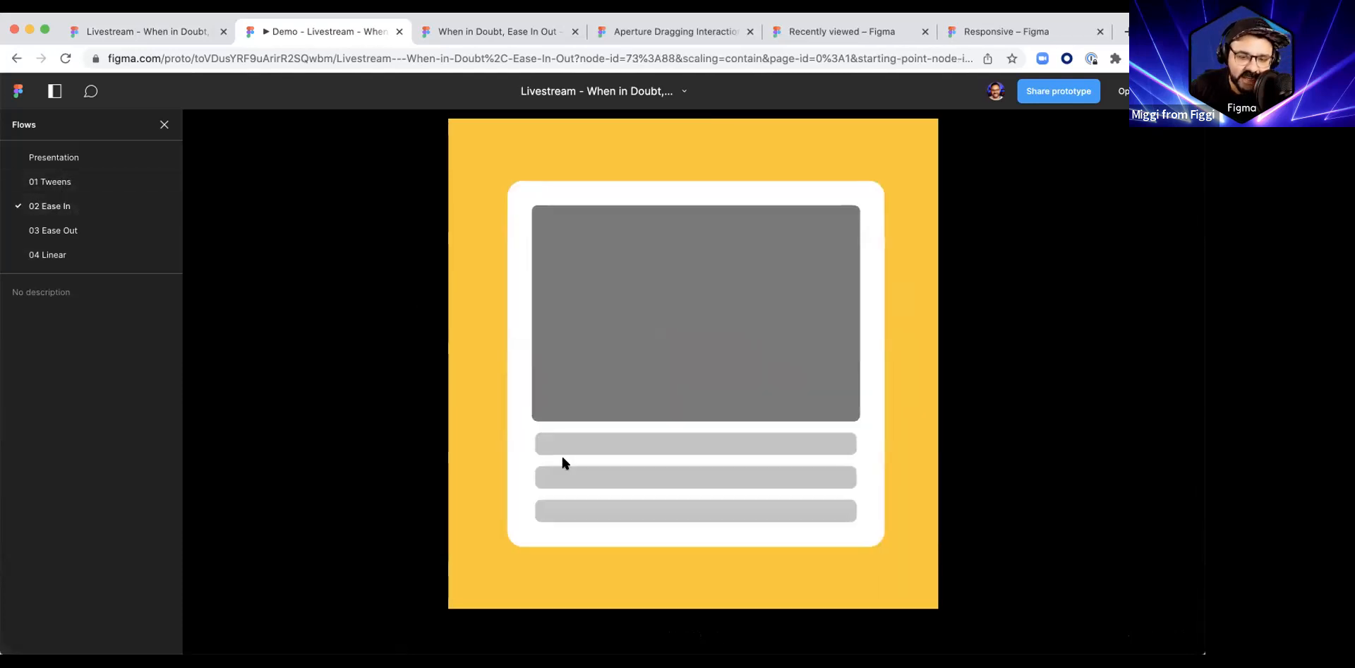
click(123, 230)
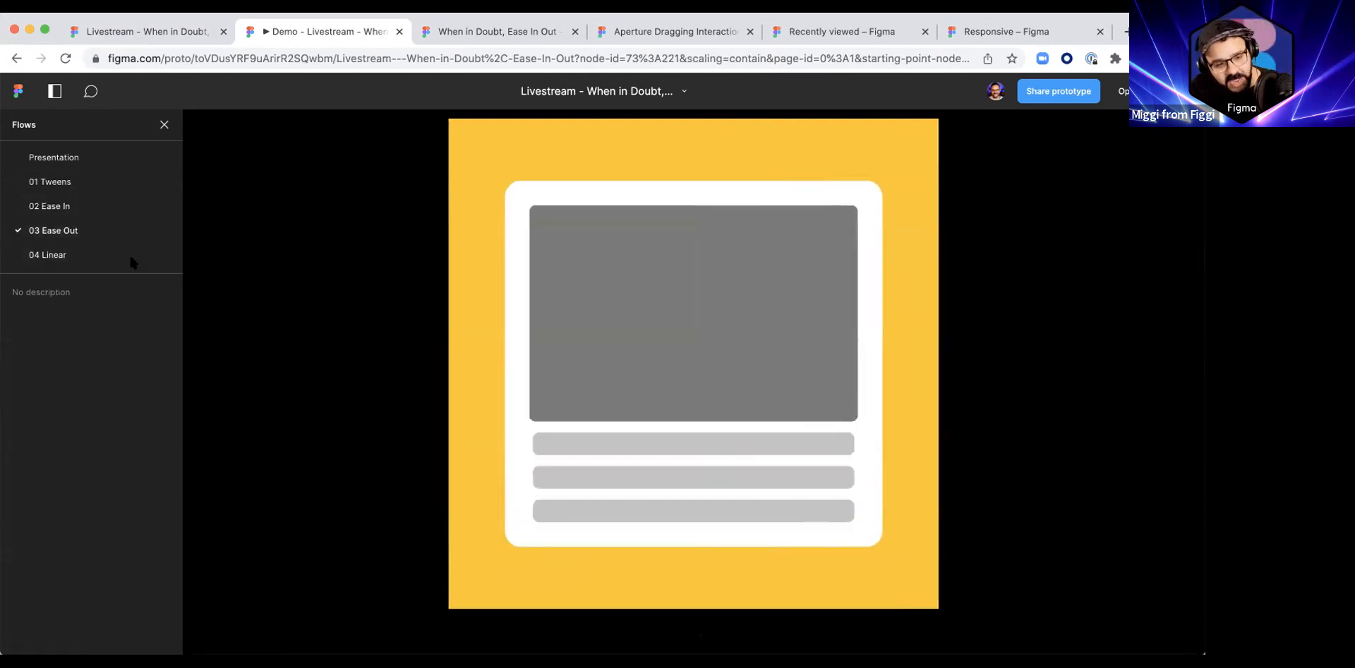
click(66, 255)
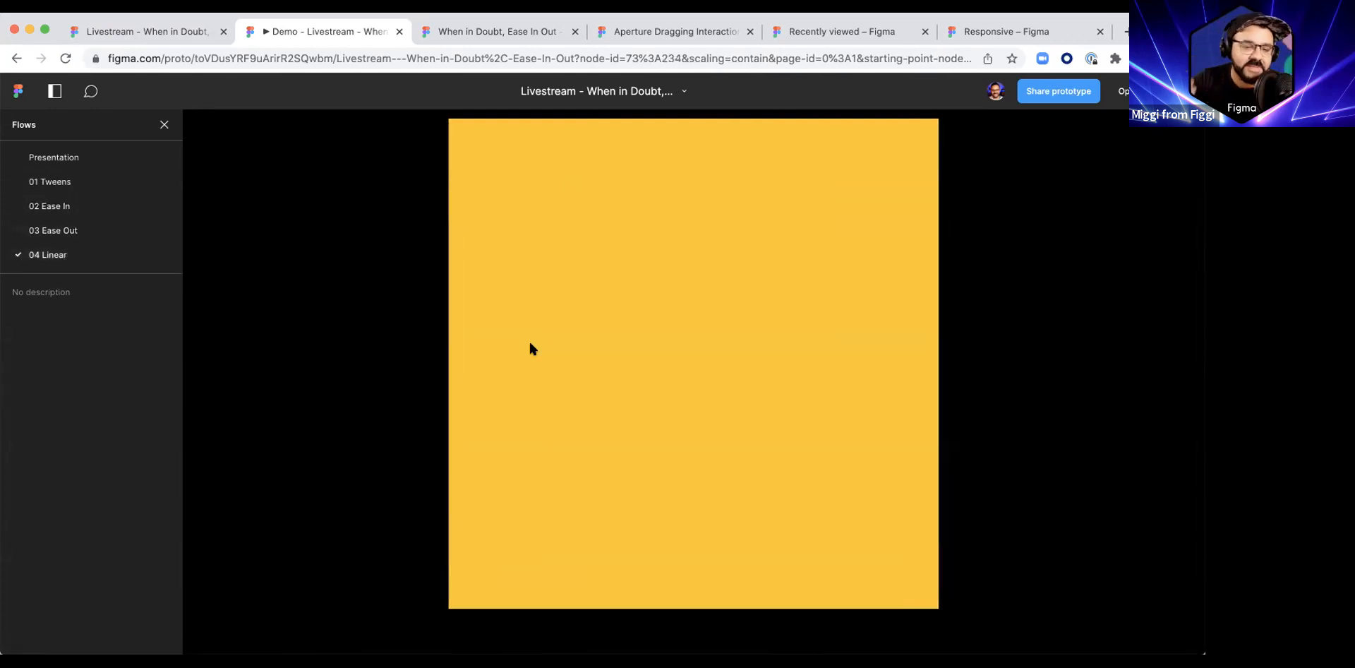
Step: Switch to the Ease In + Out flow and play its card transition back and forth
scroll(117, 244, down, 1)
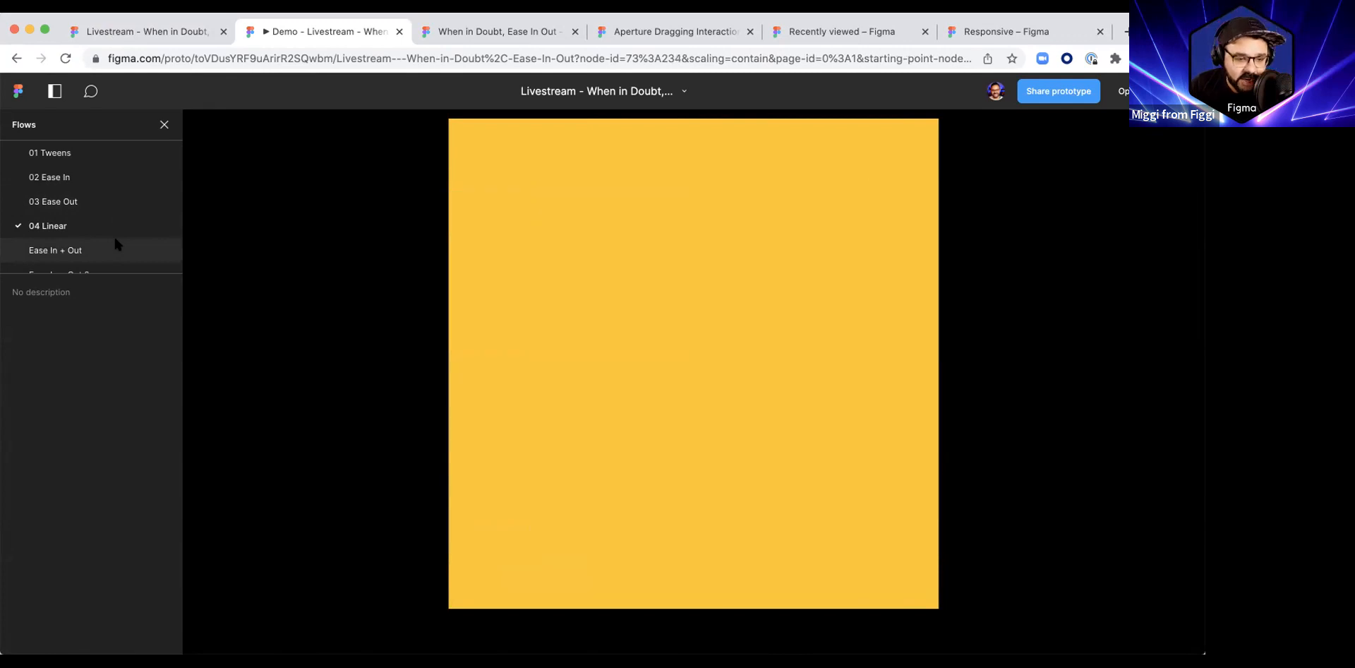
click(115, 244)
click(701, 399)
click(702, 399)
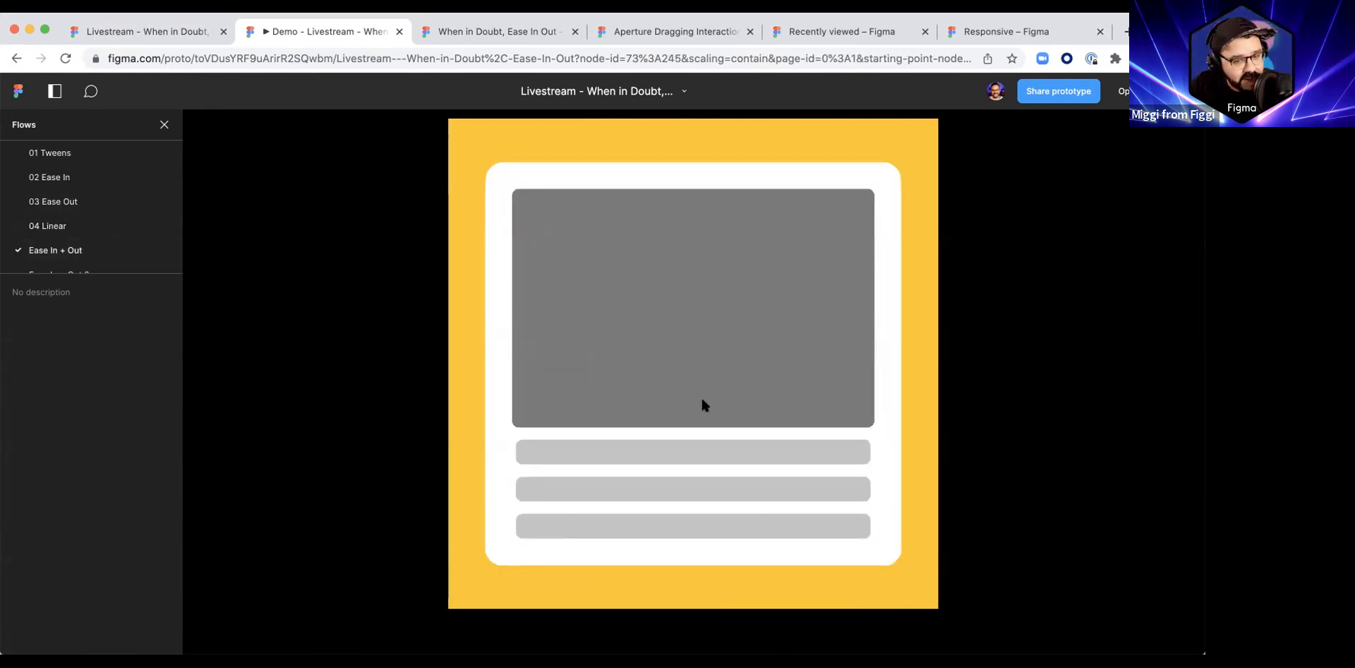
click(707, 385)
click(707, 383)
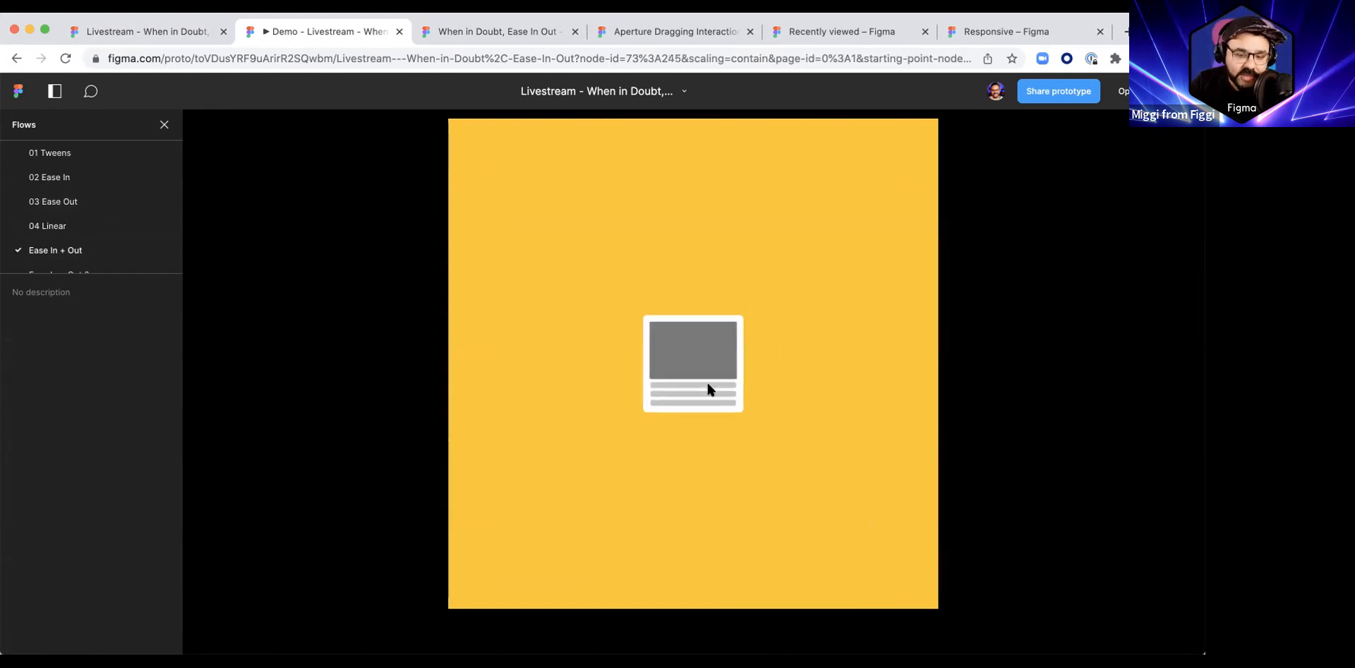
click(705, 379)
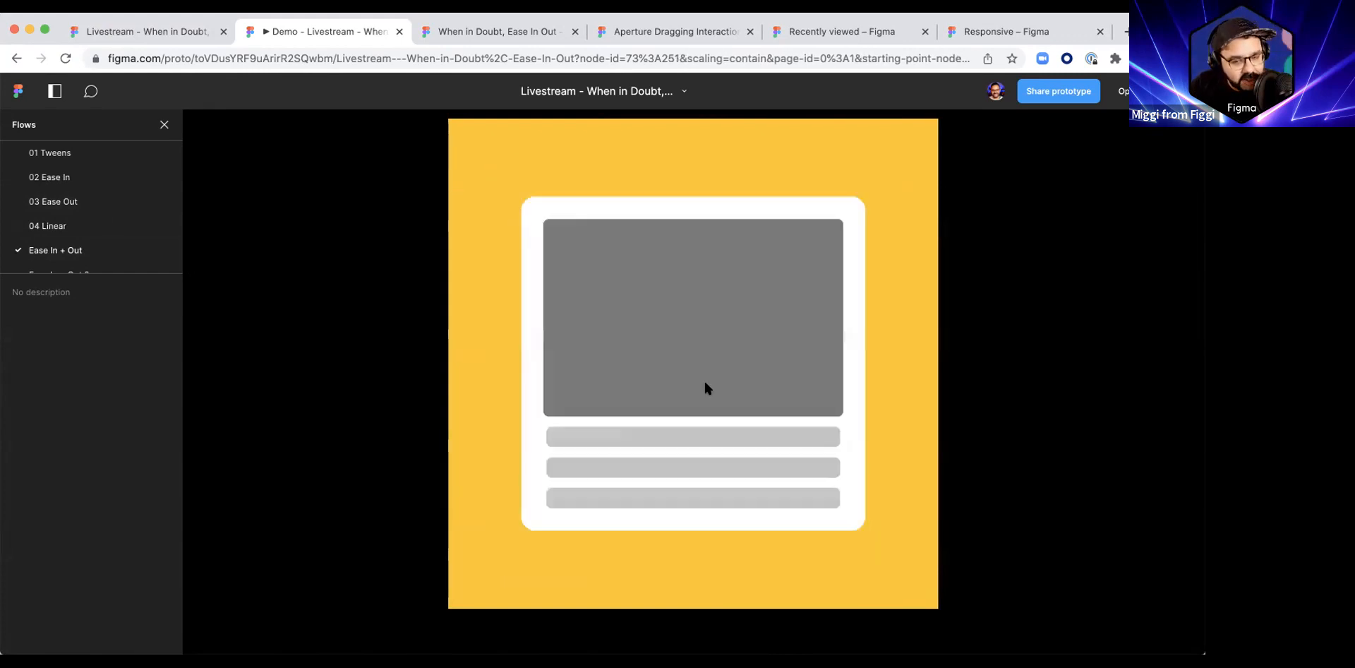
click(705, 378)
Step: Switch to the Ease In + Out 2 flow and play the diagonal card movement between corners
scroll(73, 246, down, 1)
scroll(73, 245, down, 1)
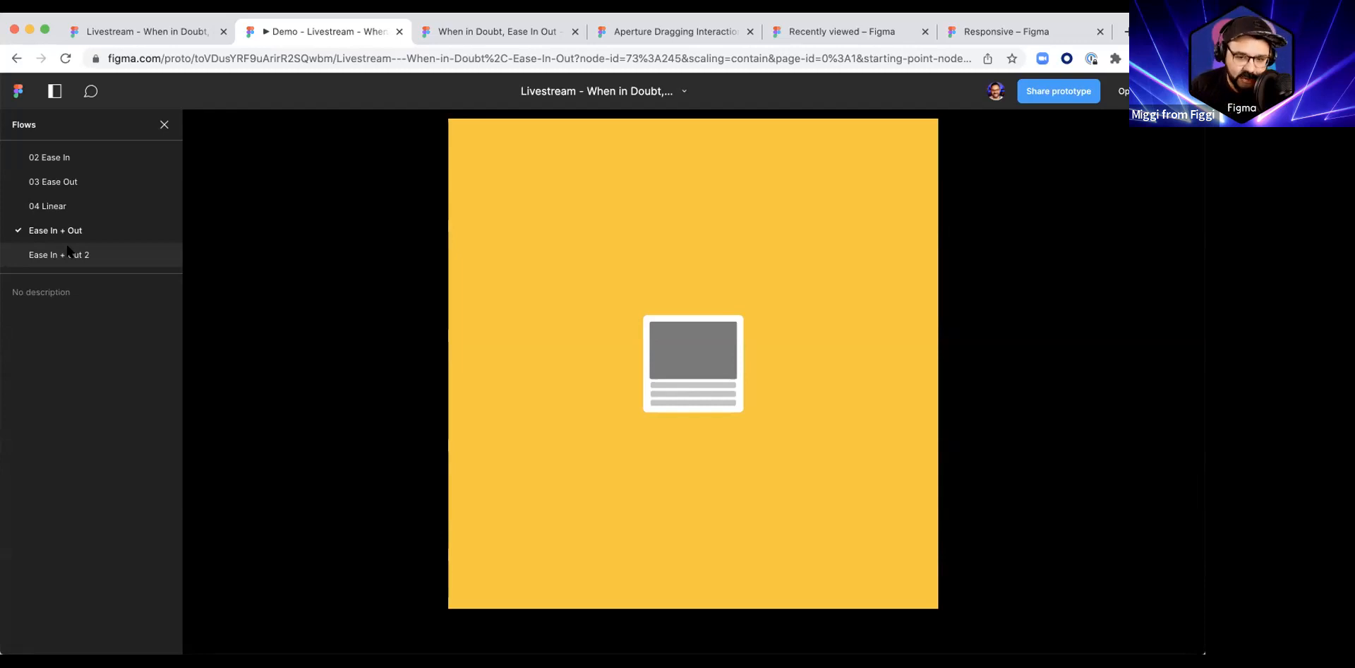
click(69, 253)
click(504, 512)
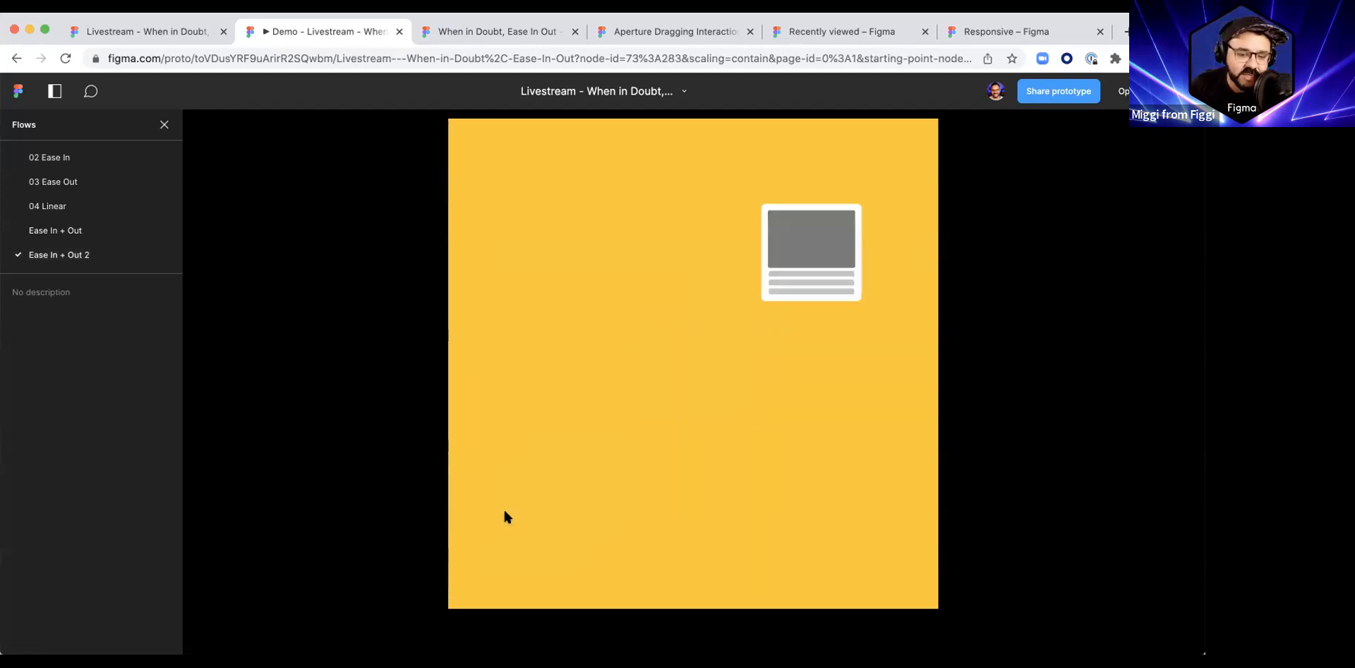
click(852, 225)
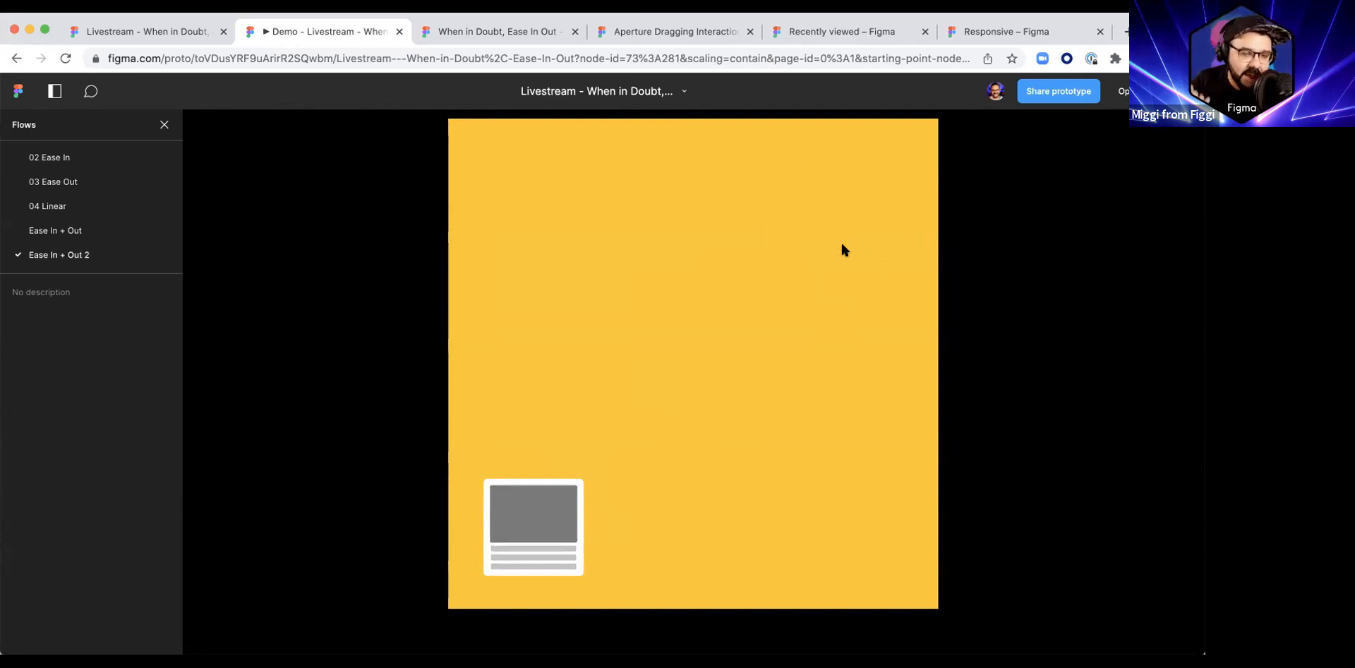
click(525, 534)
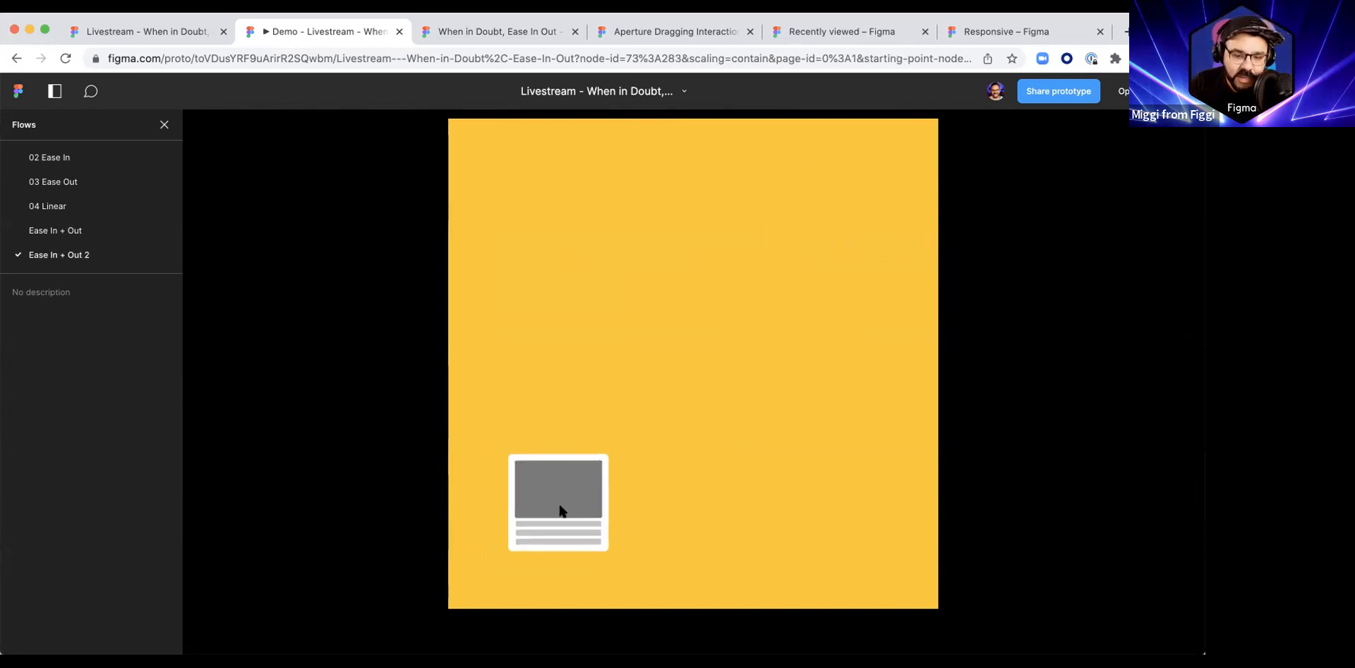
click(823, 234)
Step: Switch to the Ease In + Out Back flow, play its overshoot movement, and close the flows panel
scroll(128, 226, down, 1)
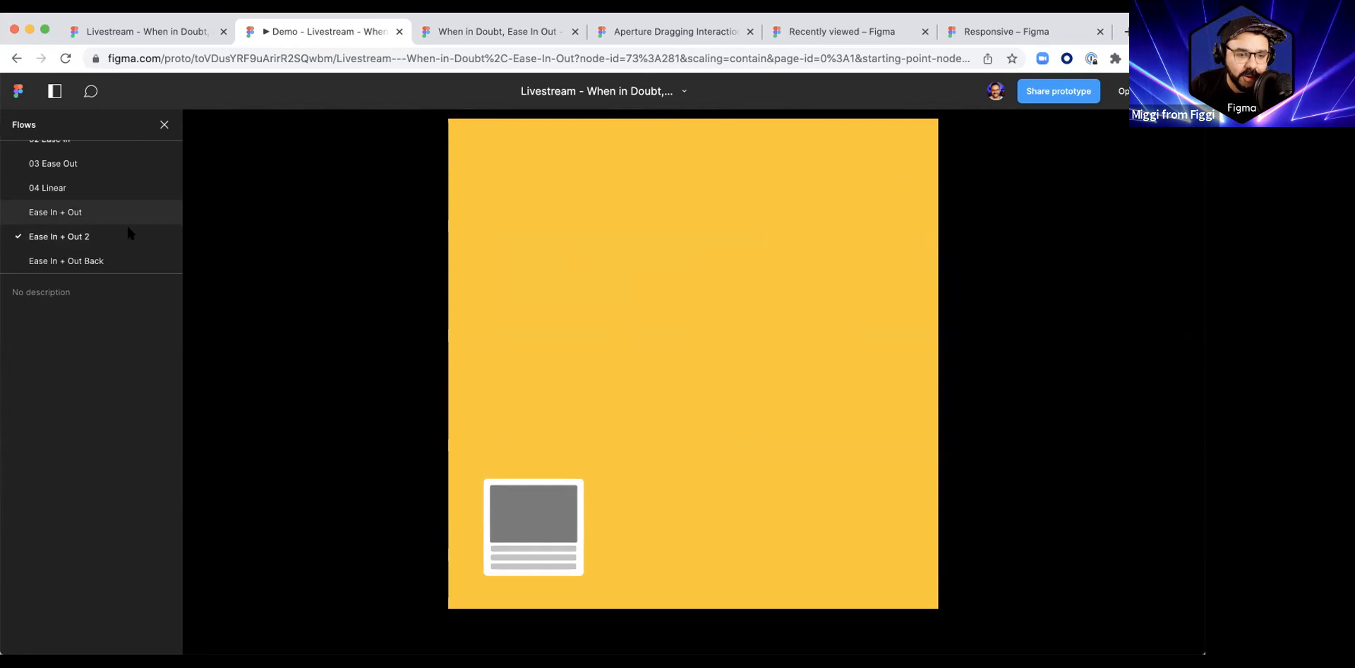
click(109, 258)
click(523, 358)
click(818, 371)
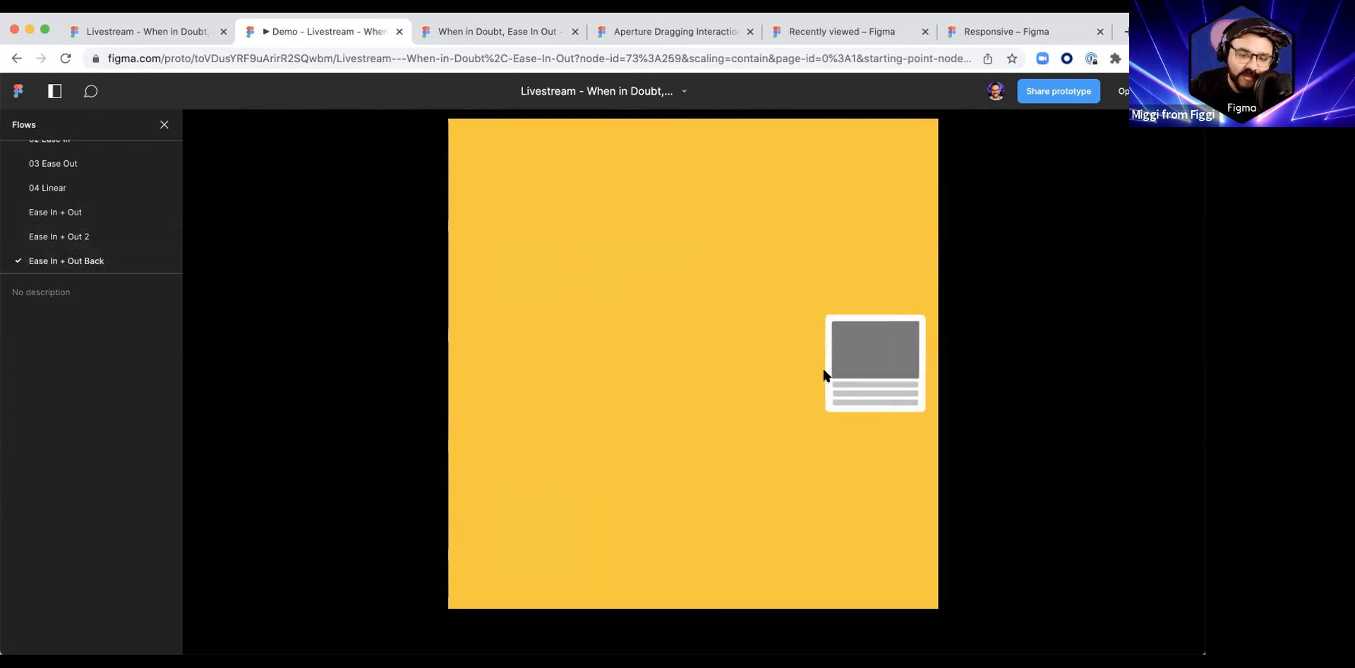
click(579, 408)
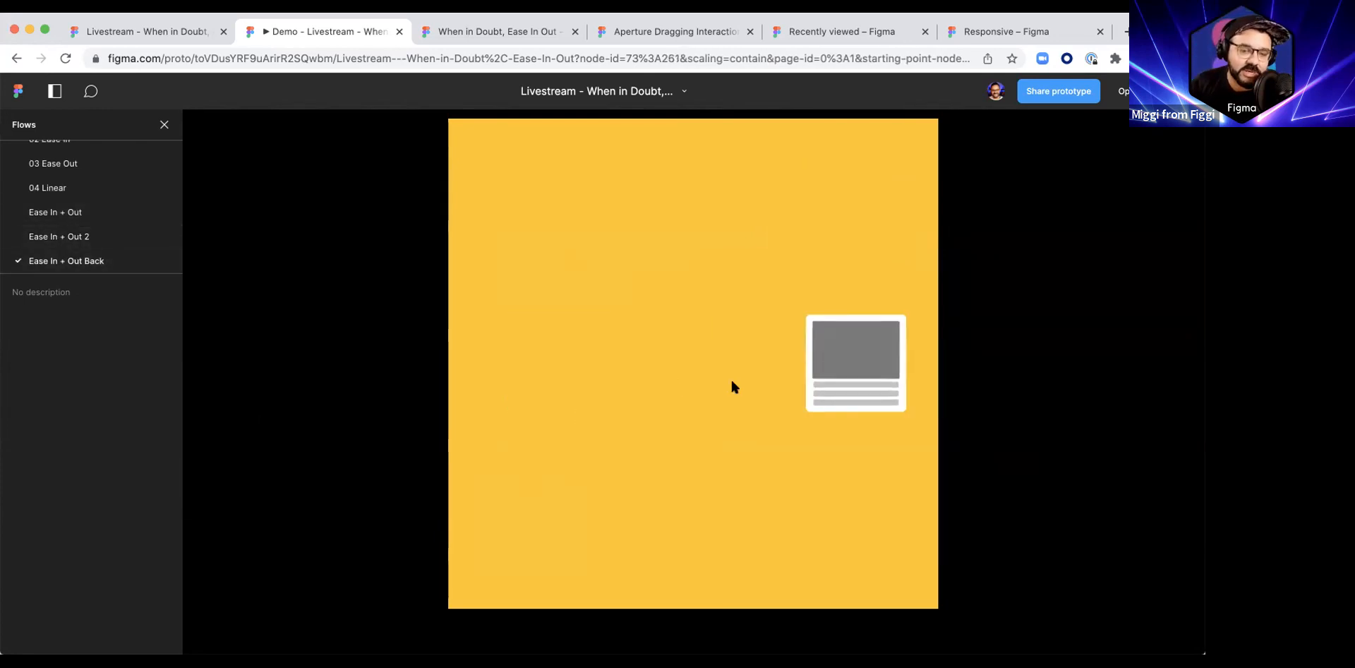
click(849, 377)
click(567, 358)
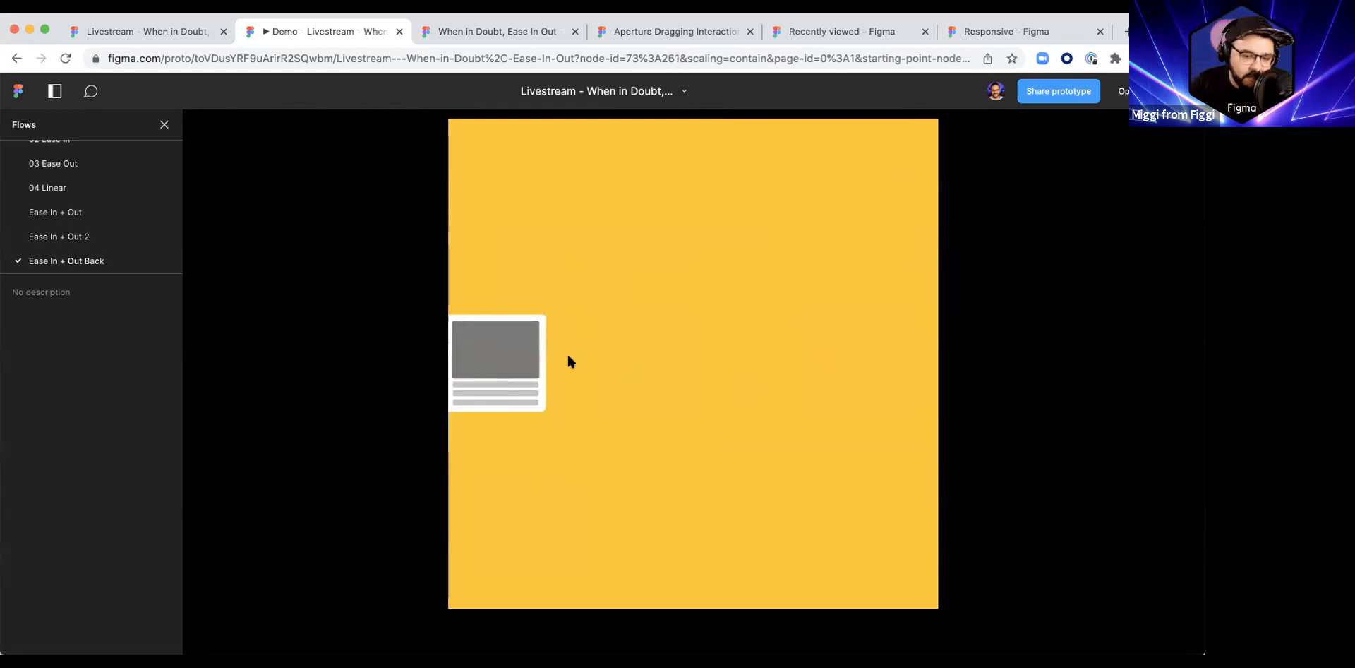
click(839, 370)
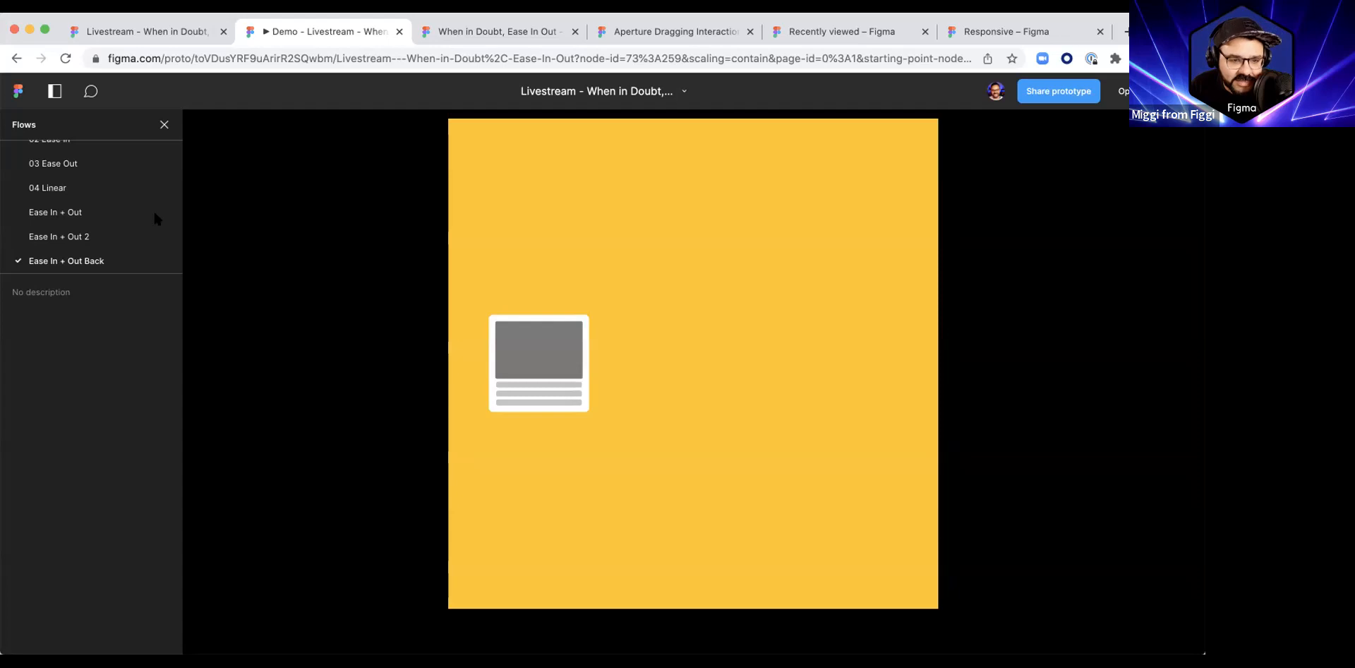
click(164, 124)
click(230, 56)
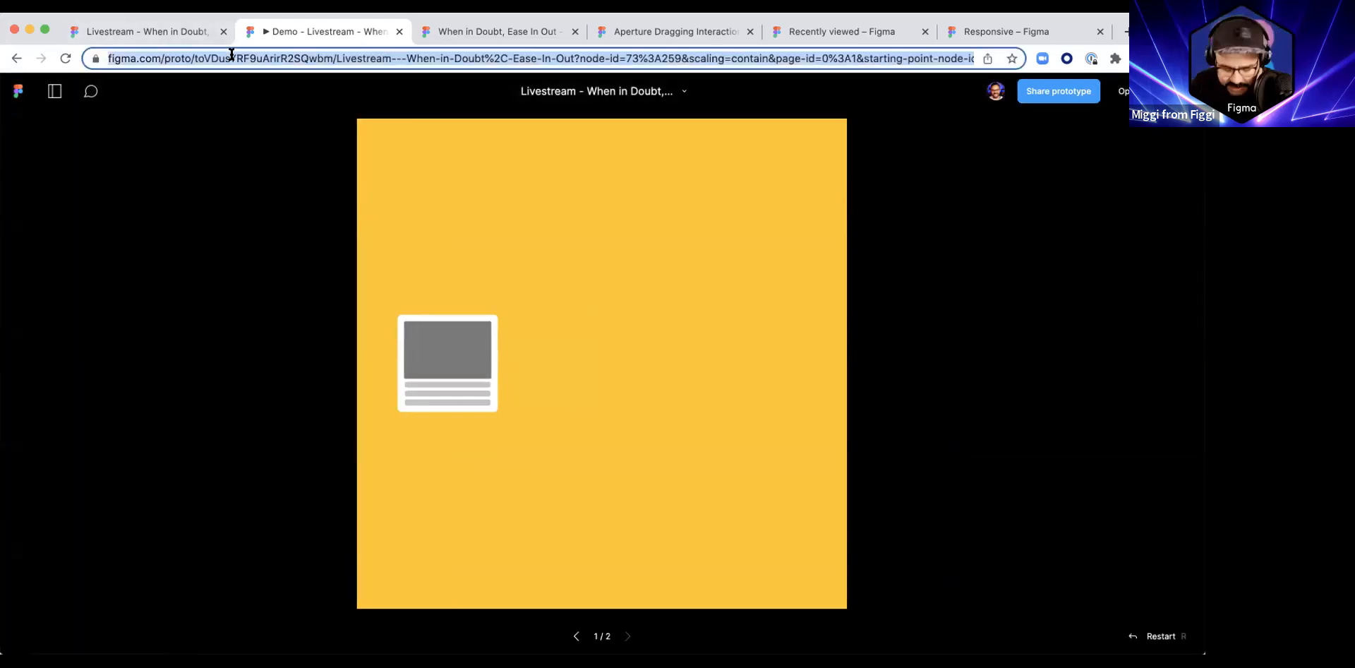
text(figma.com/@miggi)
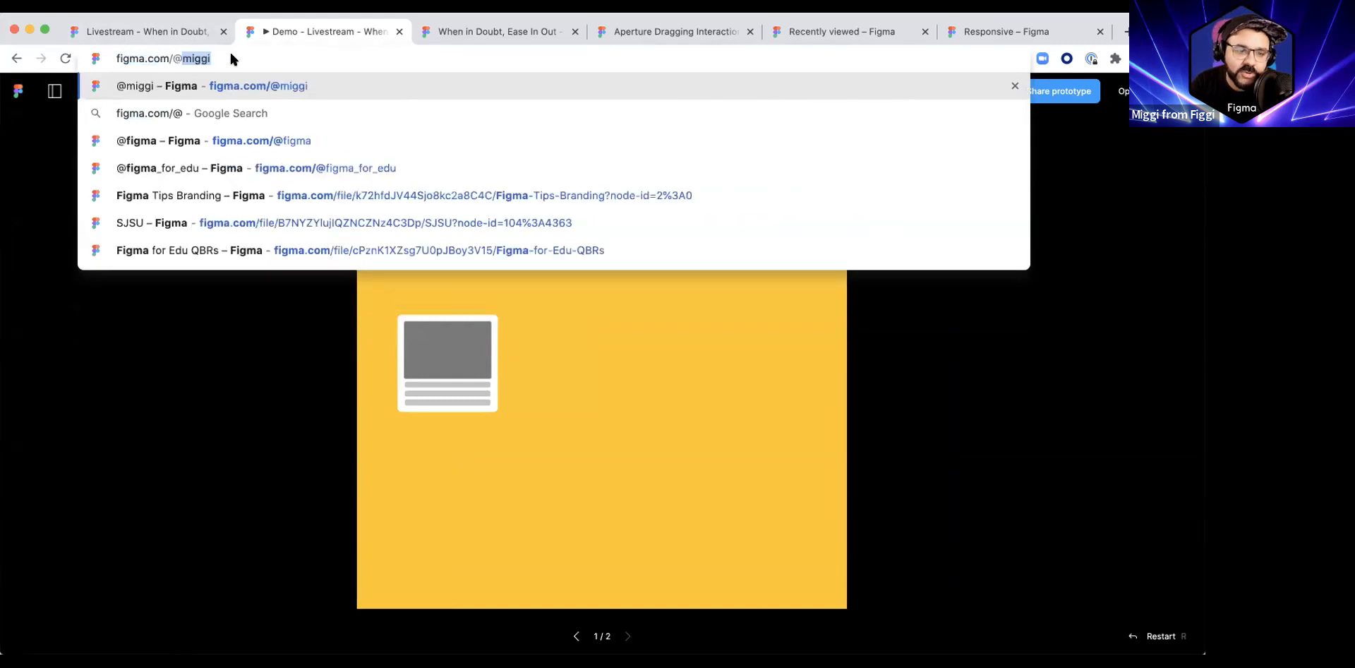
key(Return)
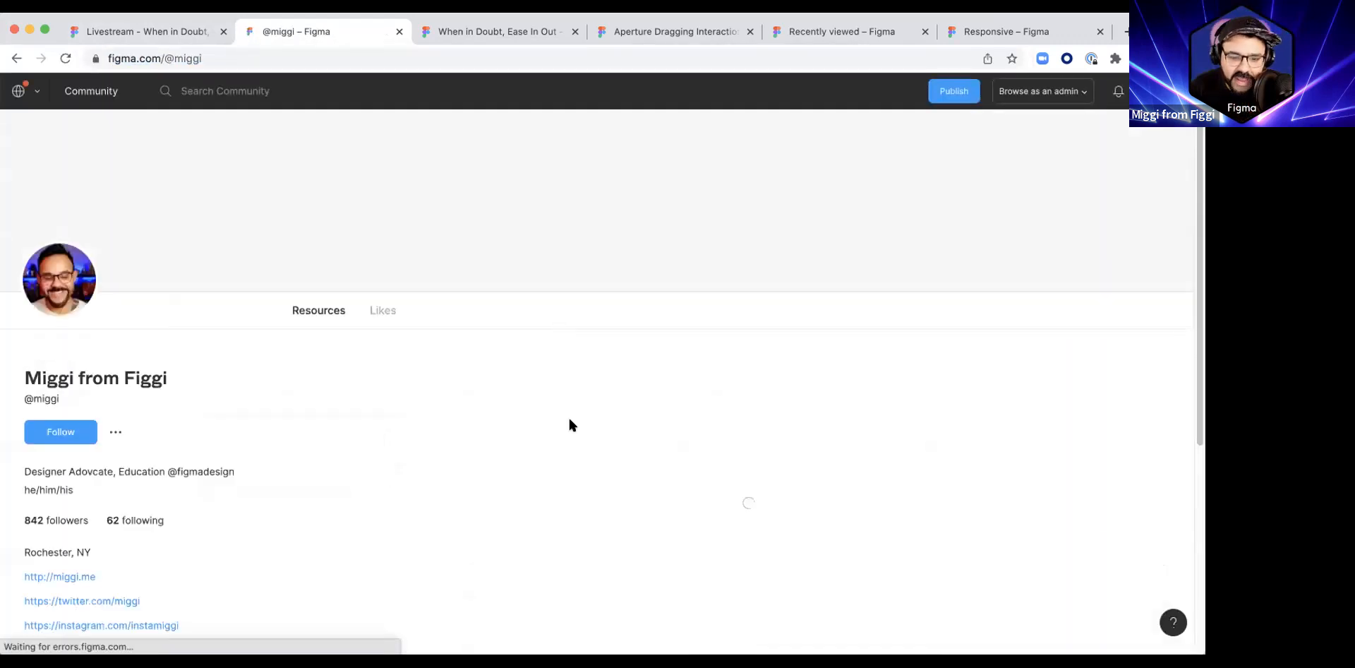
Step: Scroll through the profile's published files and open the Smart Animate Loading Animations file
scroll(771, 404, down, 12)
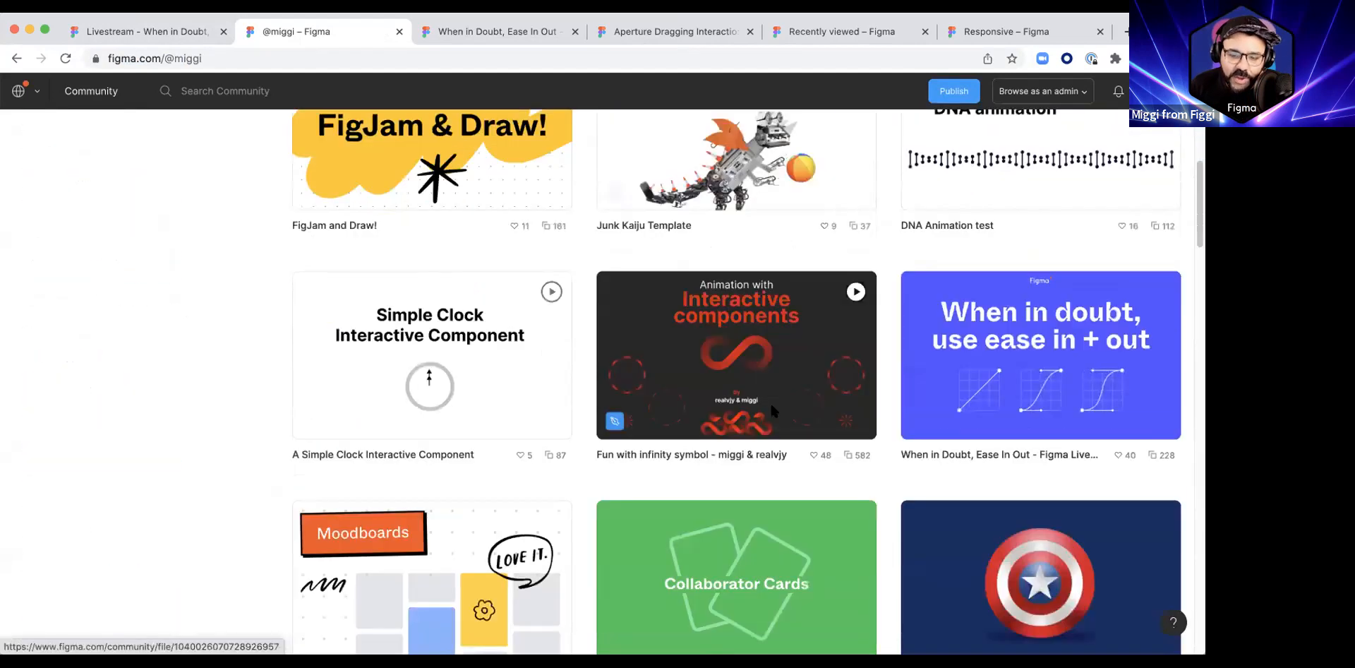
scroll(772, 409, down, 8)
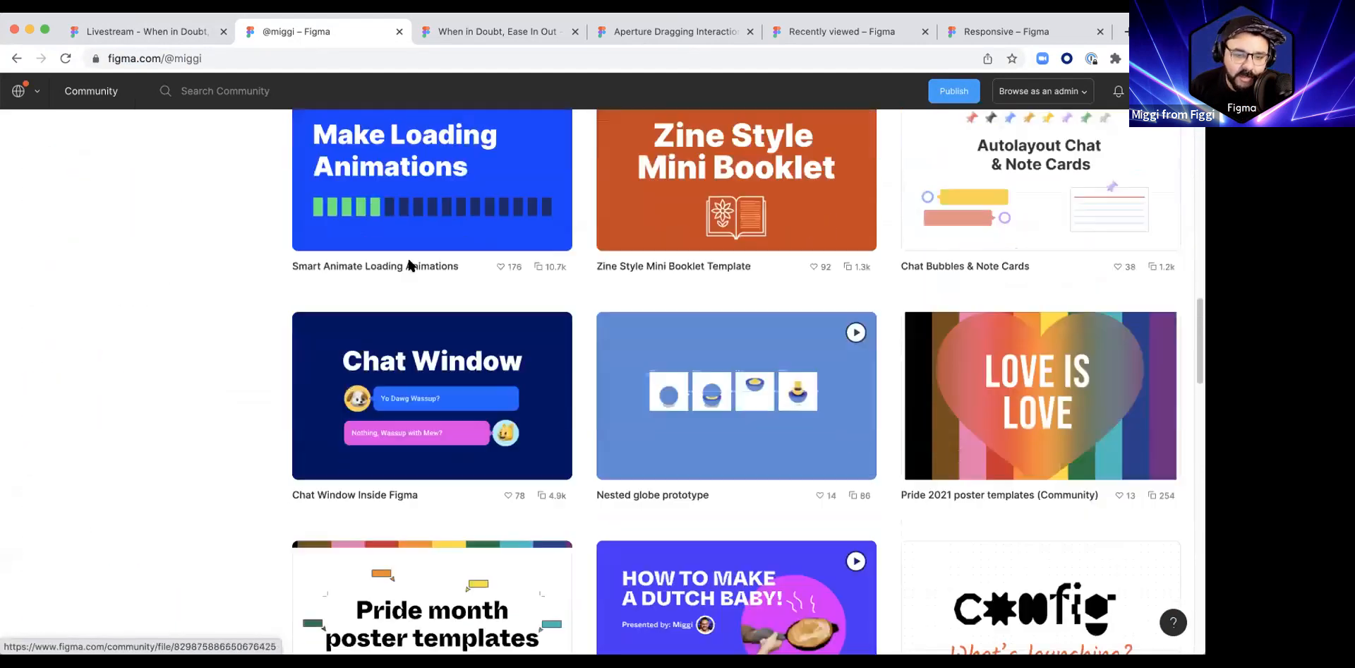
scroll(402, 286, down, 2)
scroll(395, 306, up, 3)
click(395, 305)
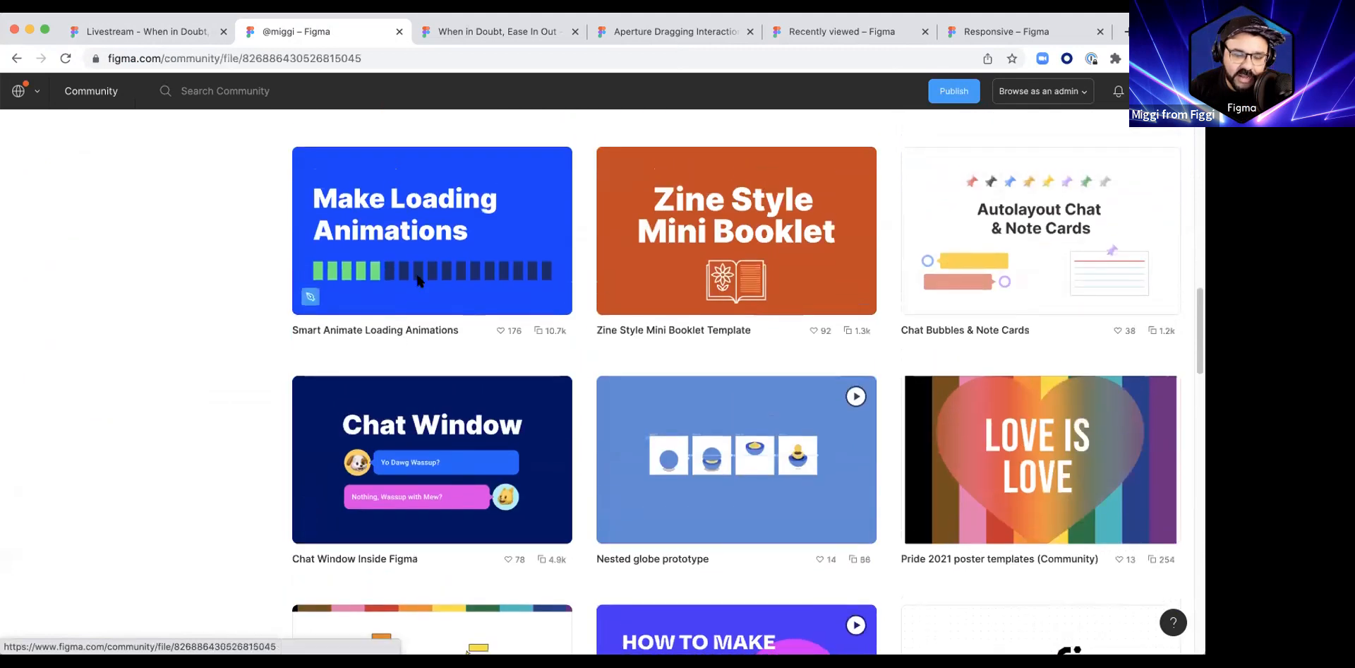
click(389, 59)
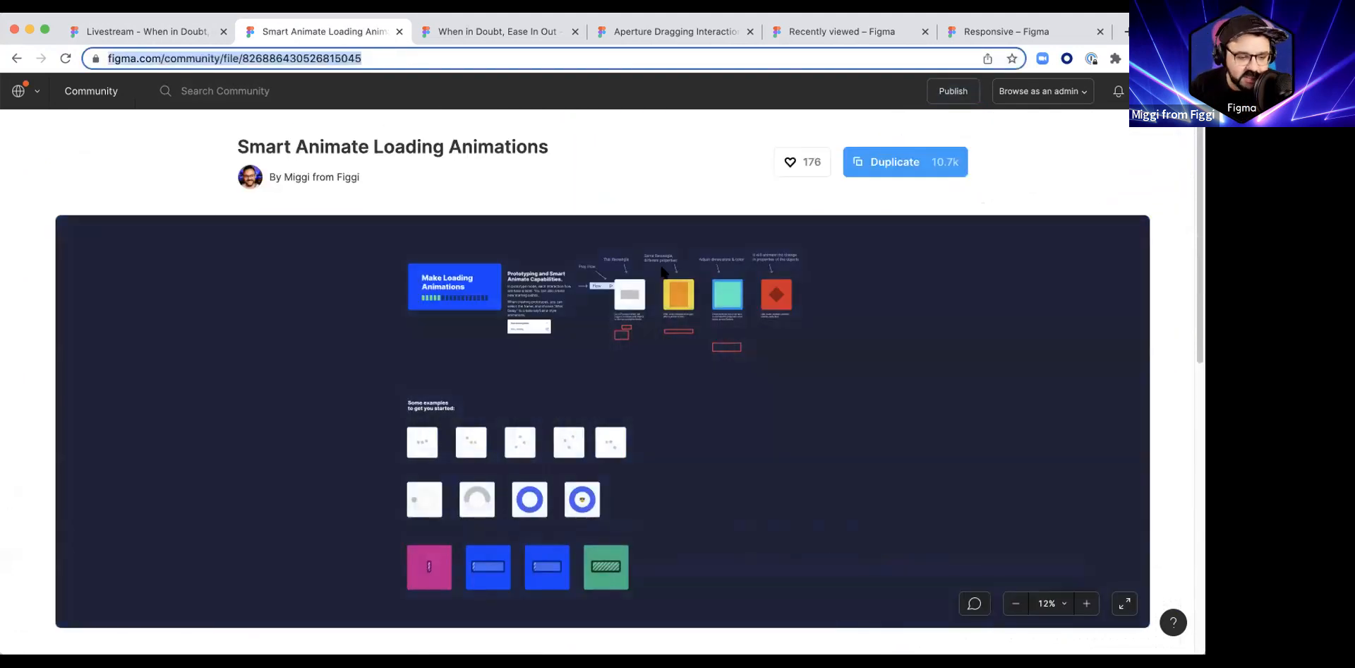
Step: Return to the Livestream file tab and open the Bounce Example page
click(180, 26)
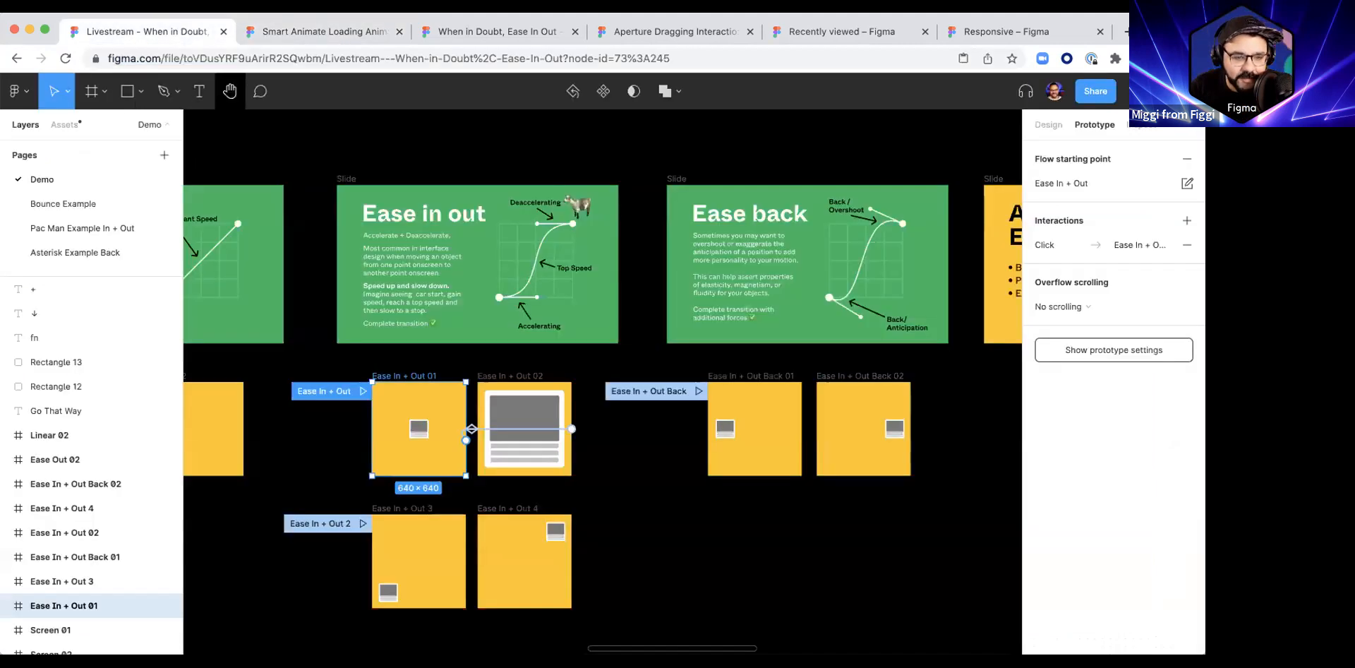
click(18, 90)
click(43, 102)
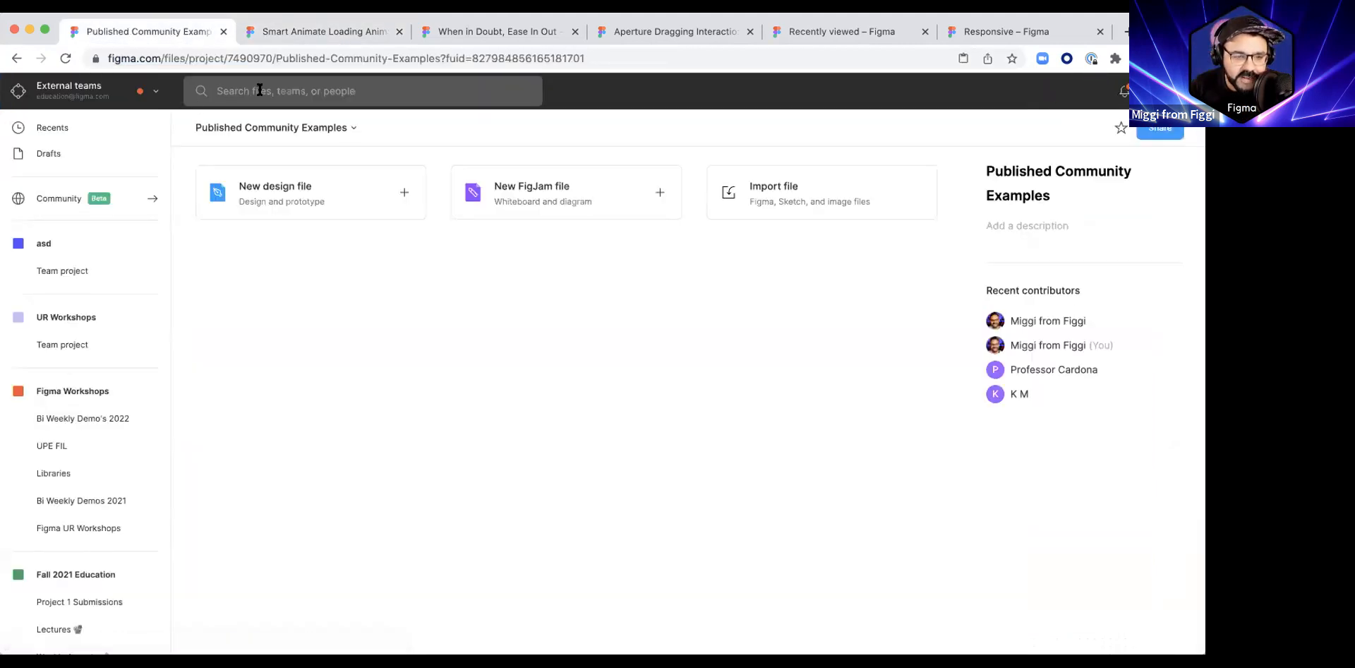
click(258, 91)
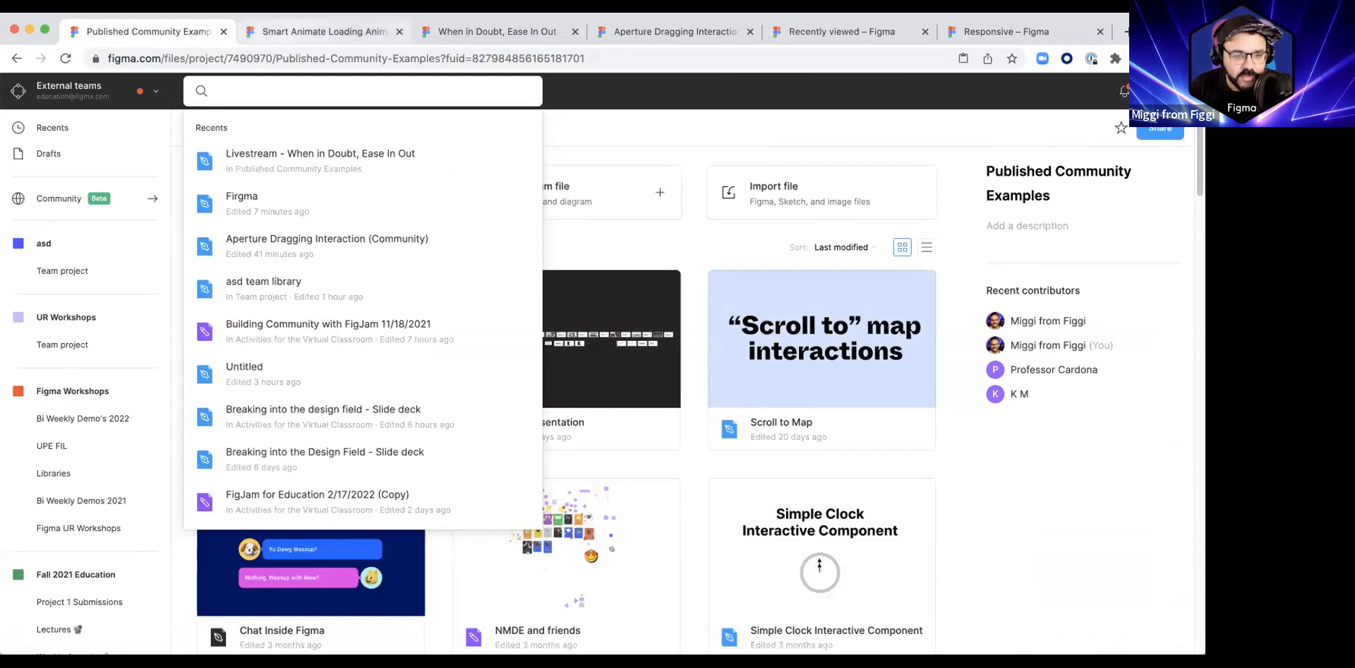
click(14, 59)
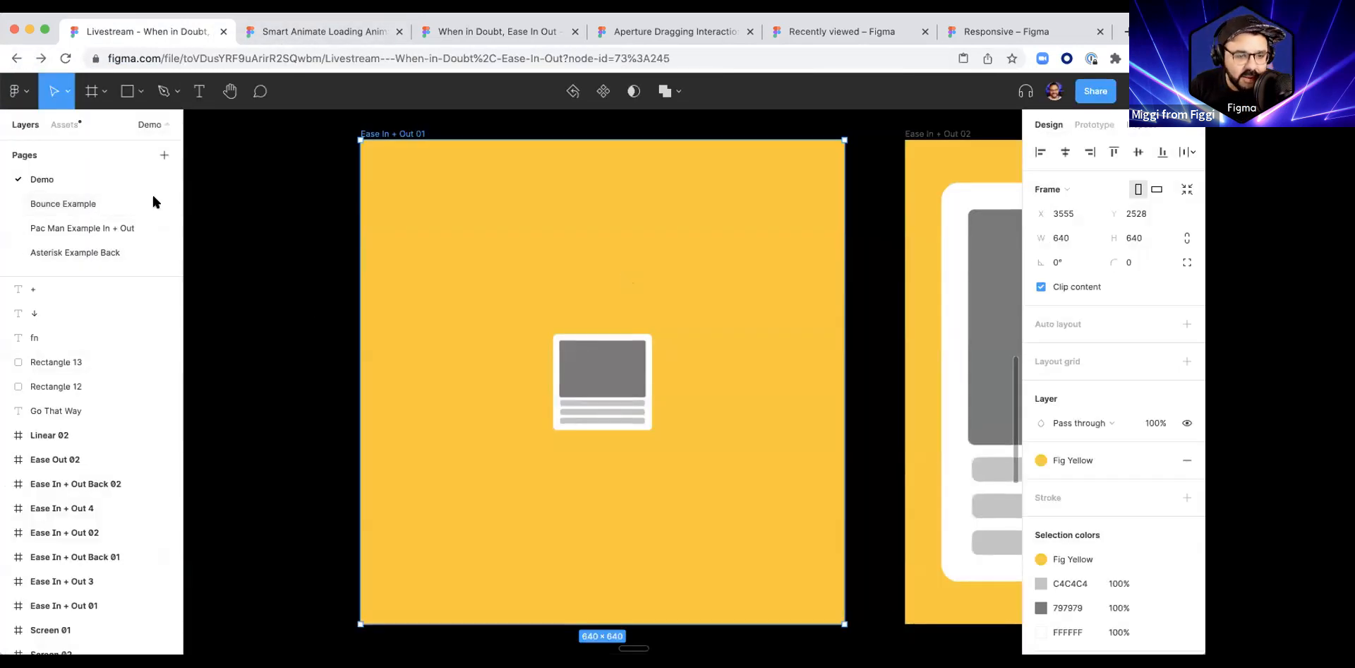
click(149, 203)
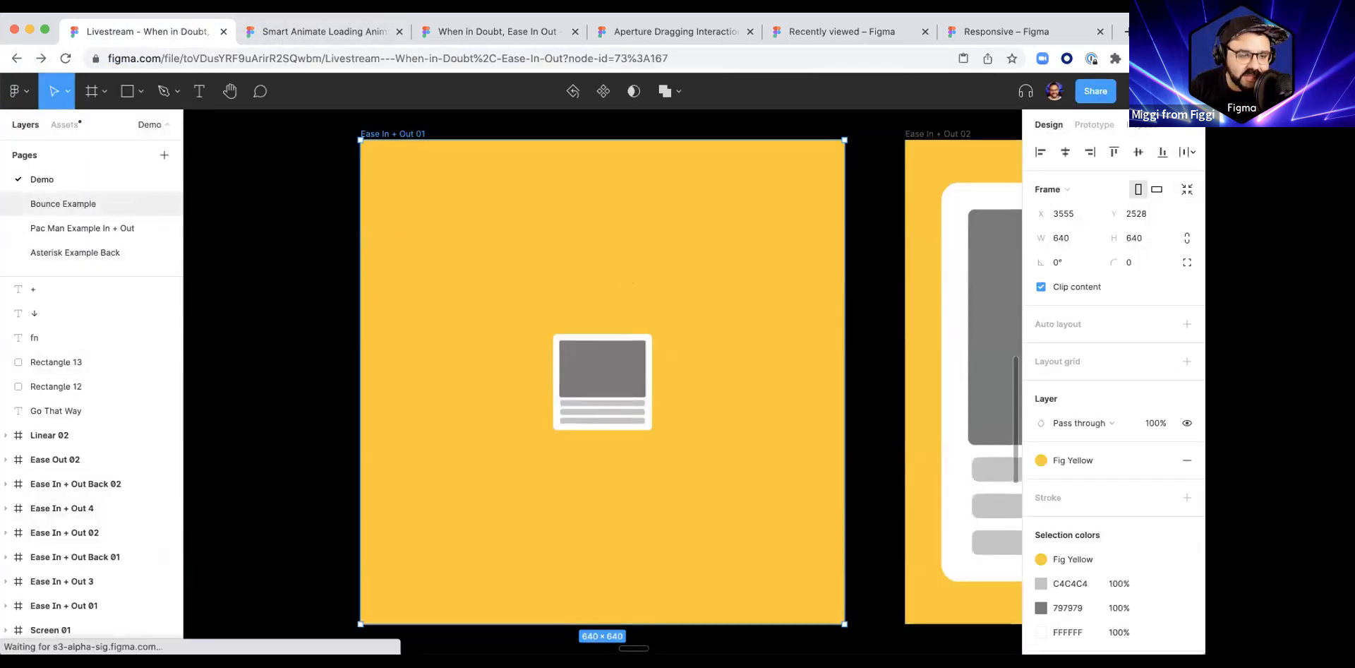
scroll(381, 330, down, 5)
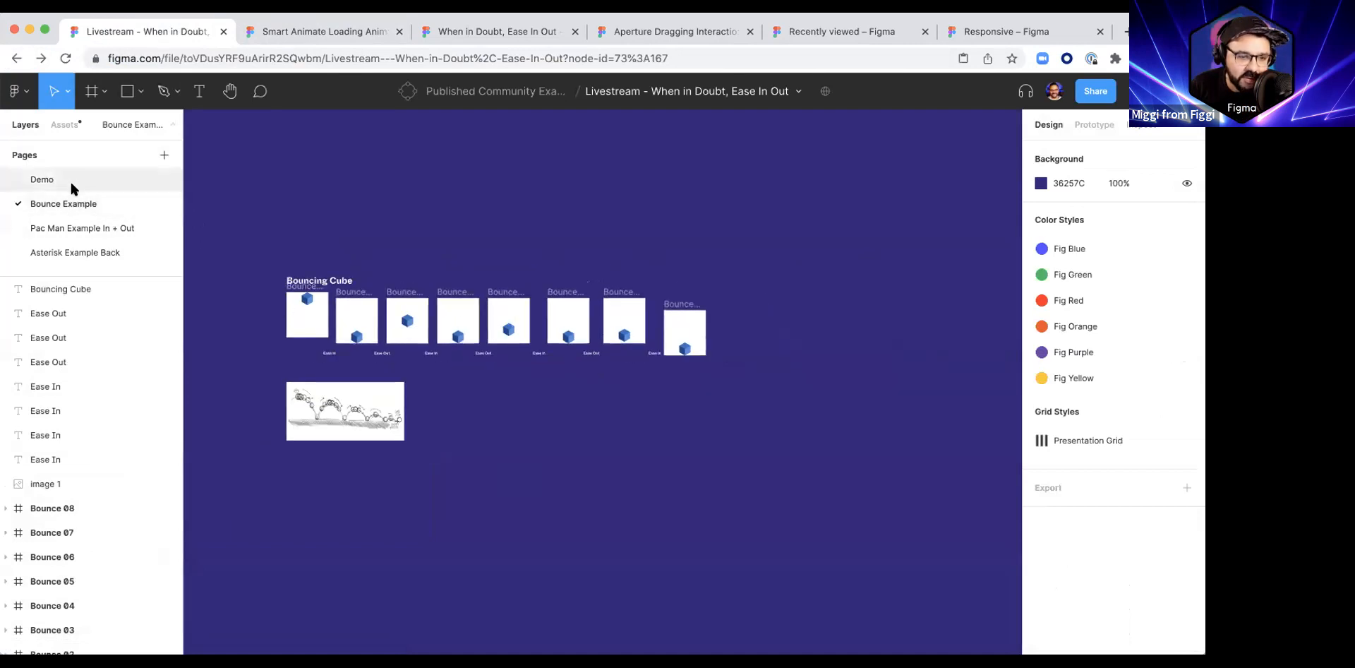
Step: Open the Pac Man Example In + Out page, present its prototype, and return to the editor tab
click(42, 179)
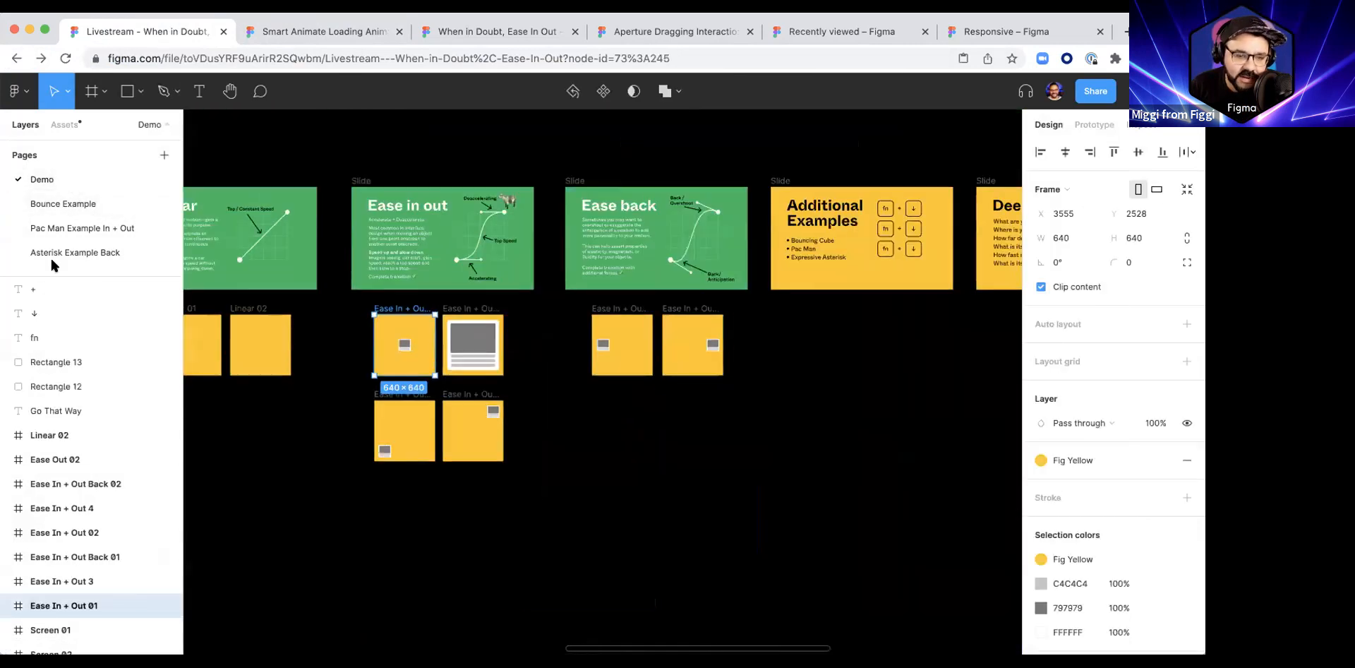
click(53, 205)
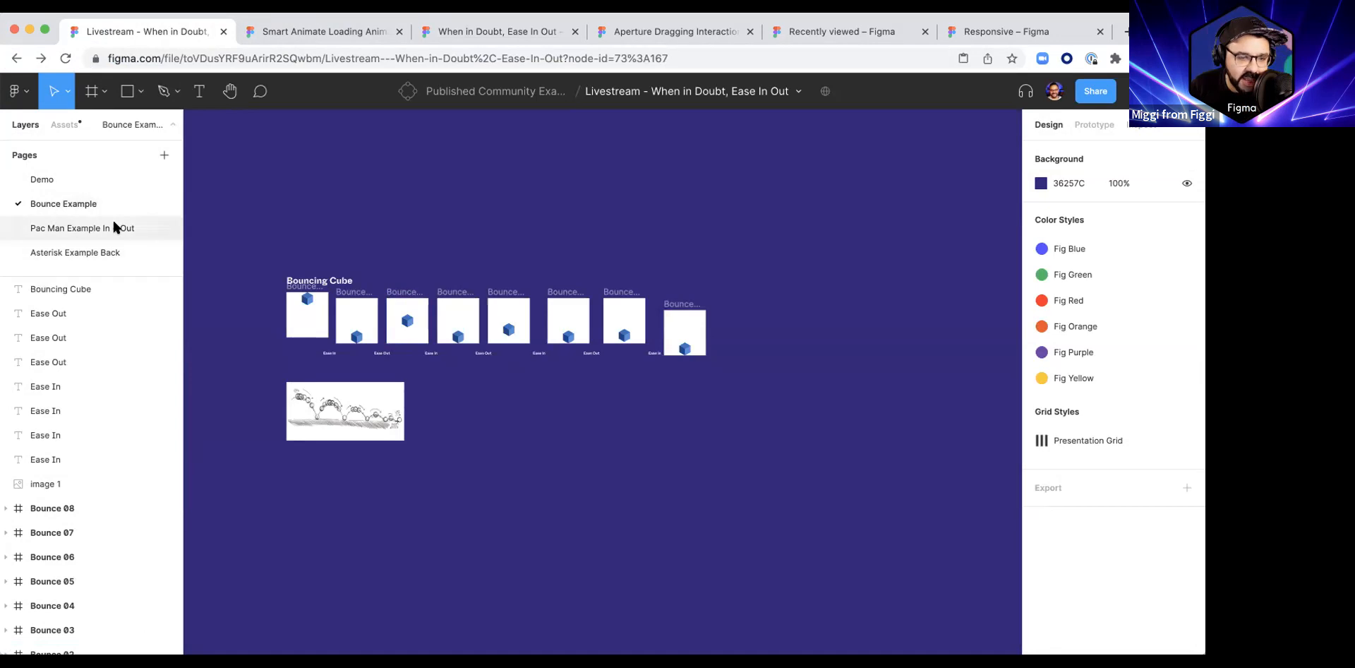
click(120, 228)
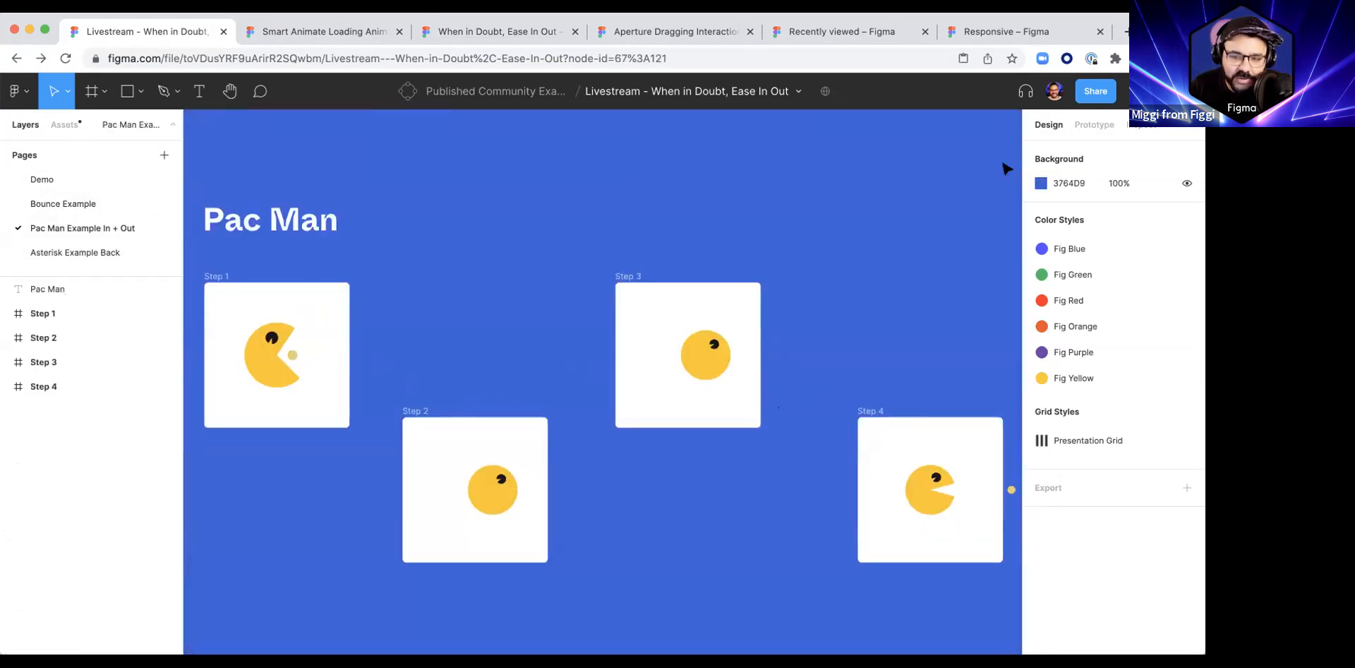
click(1138, 91)
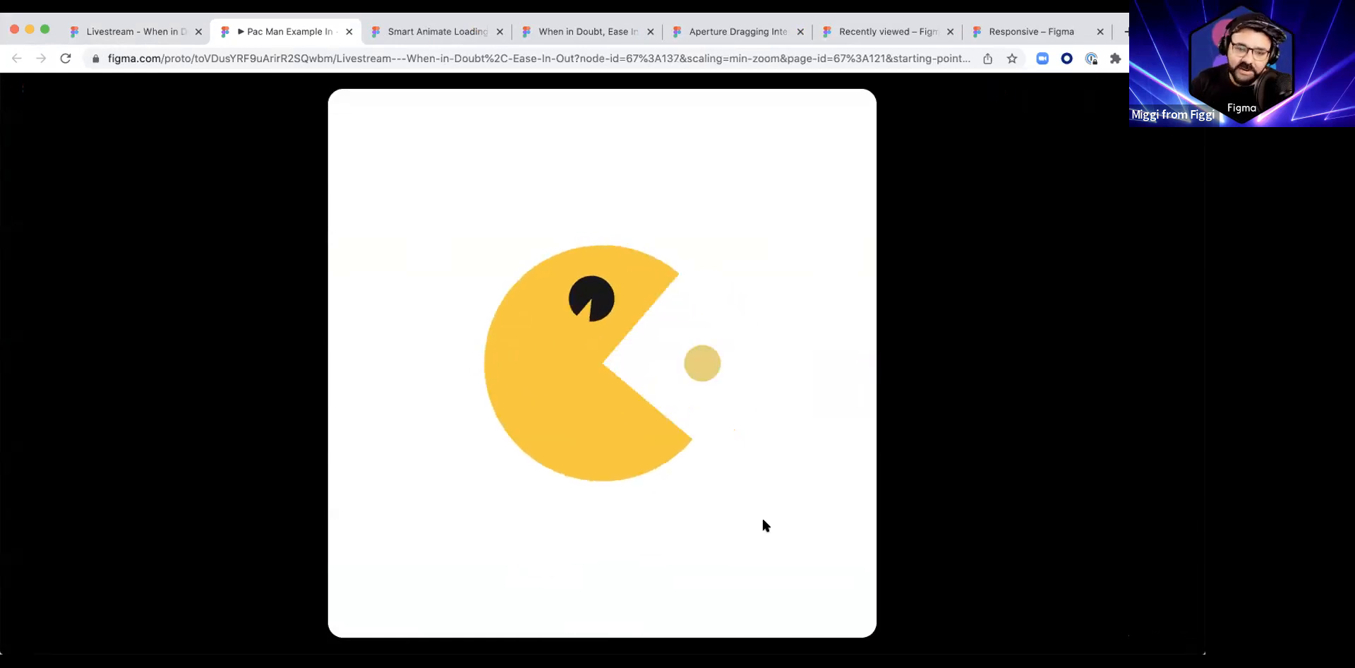
click(348, 32)
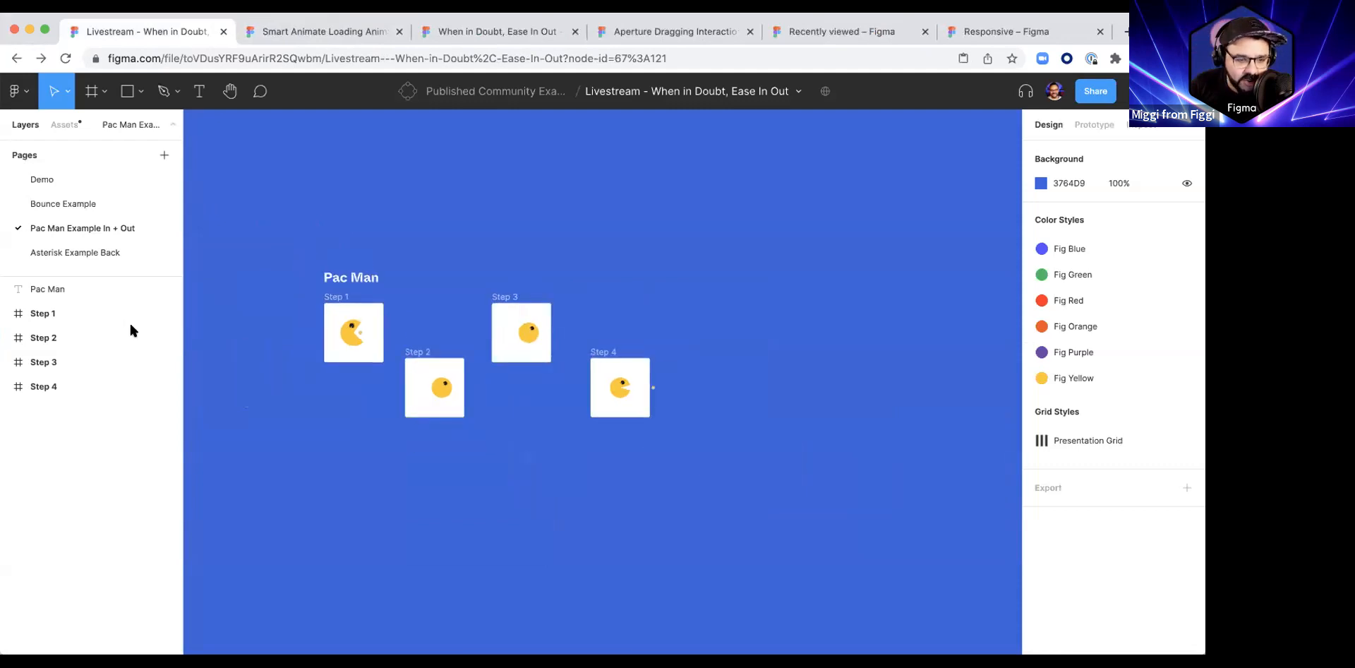
Step: Toggle outline view on and off while zooming in on the Pac Man step frames
key(super+y)
scroll(268, 324, up, 5)
scroll(466, 362, up, 3)
key(super+y)
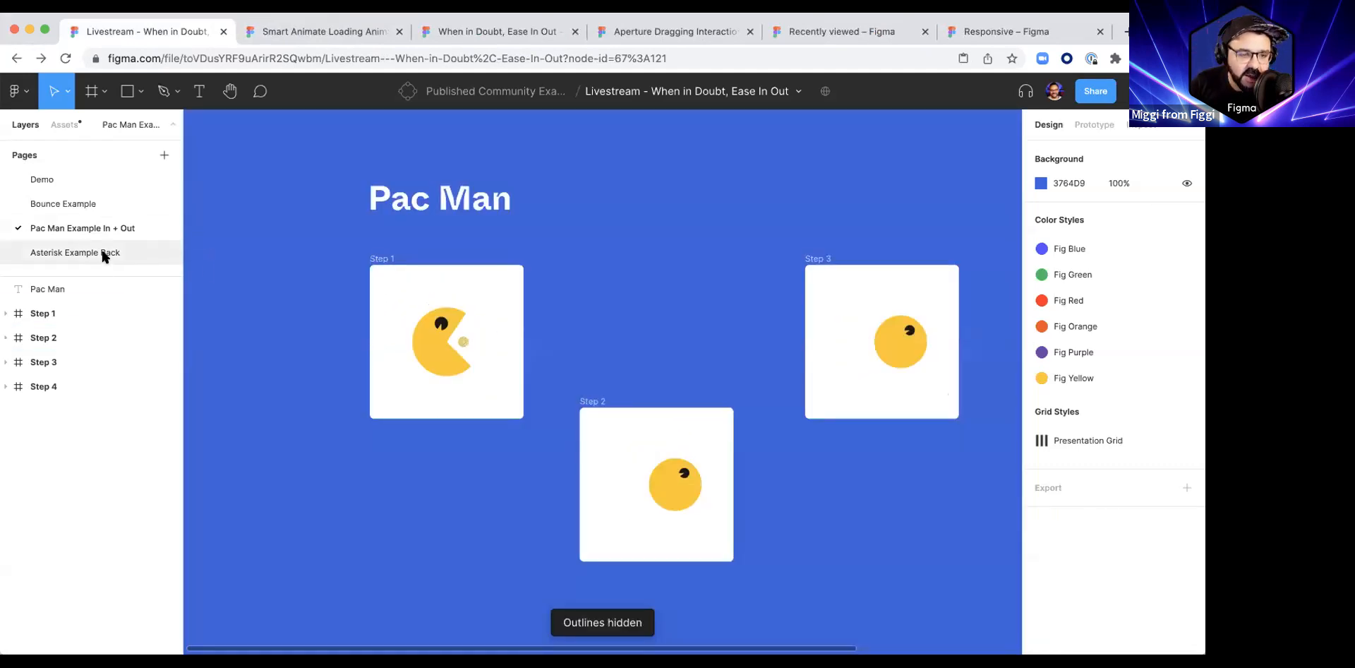
Step: Open the Asterisk Example Back page, compare its frames in outline view, then present and close its prototype
click(104, 254)
scroll(594, 346, down, 2)
key(super+y)
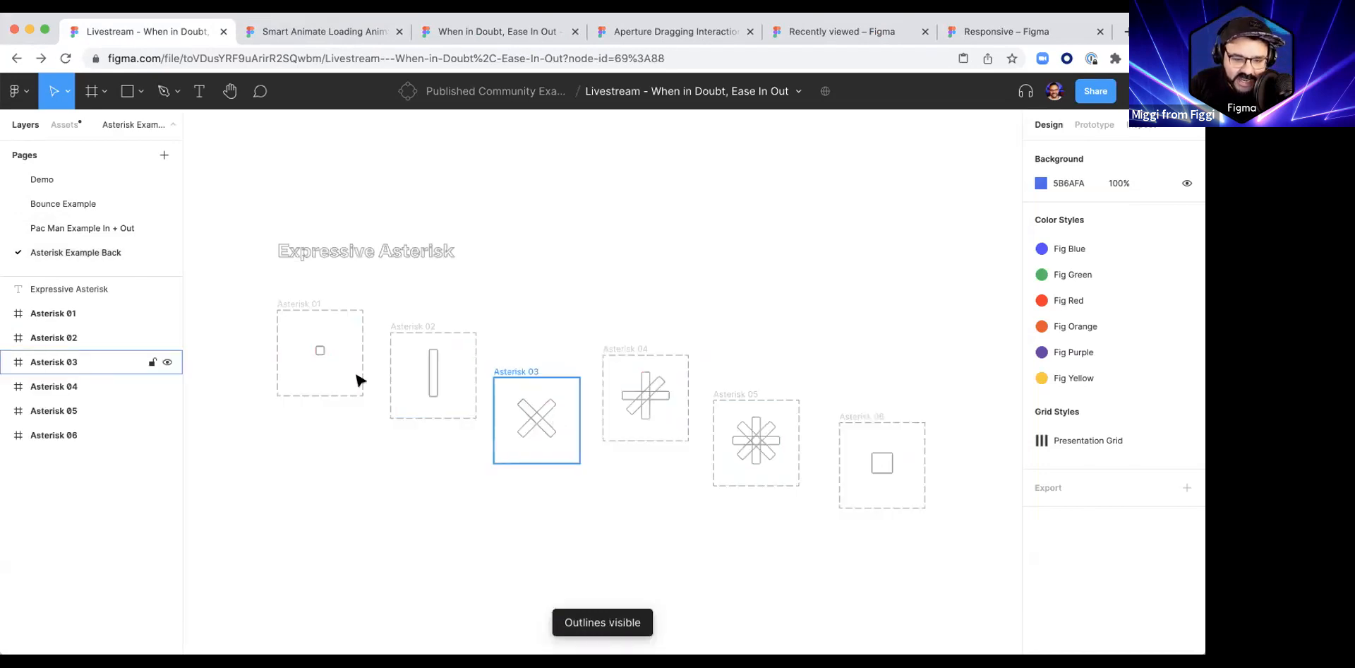
key(super+y)
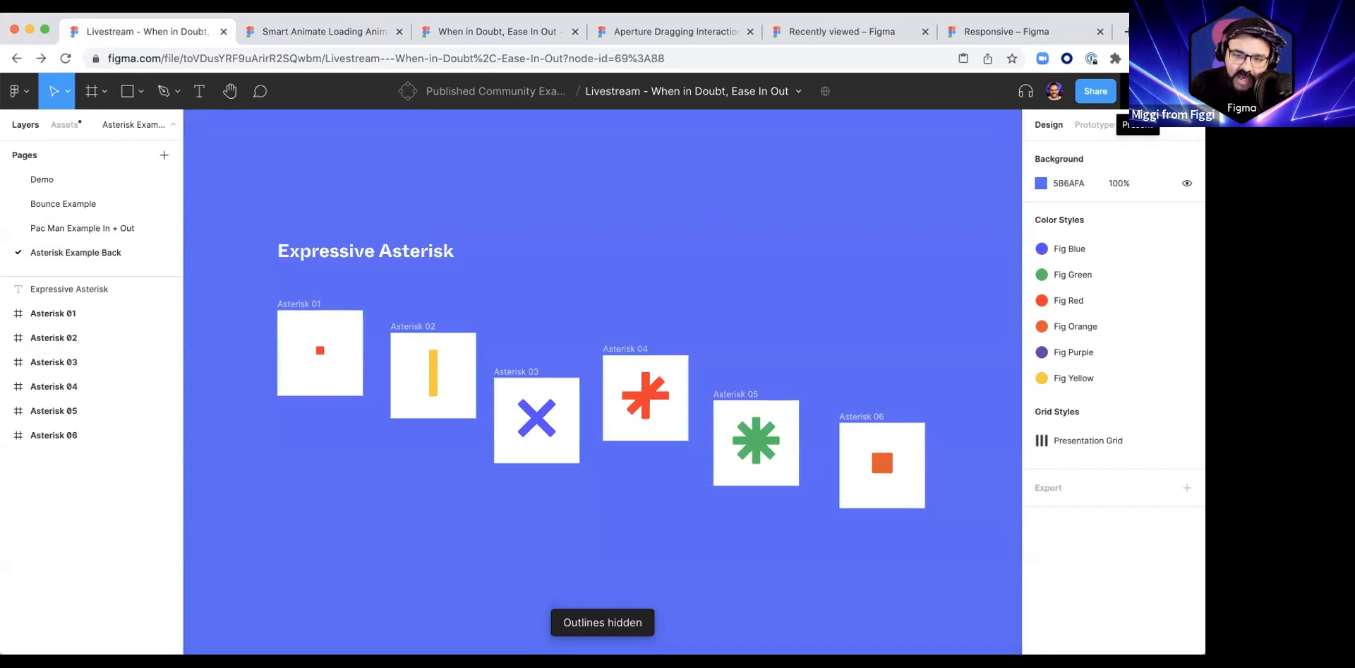
click(1126, 92)
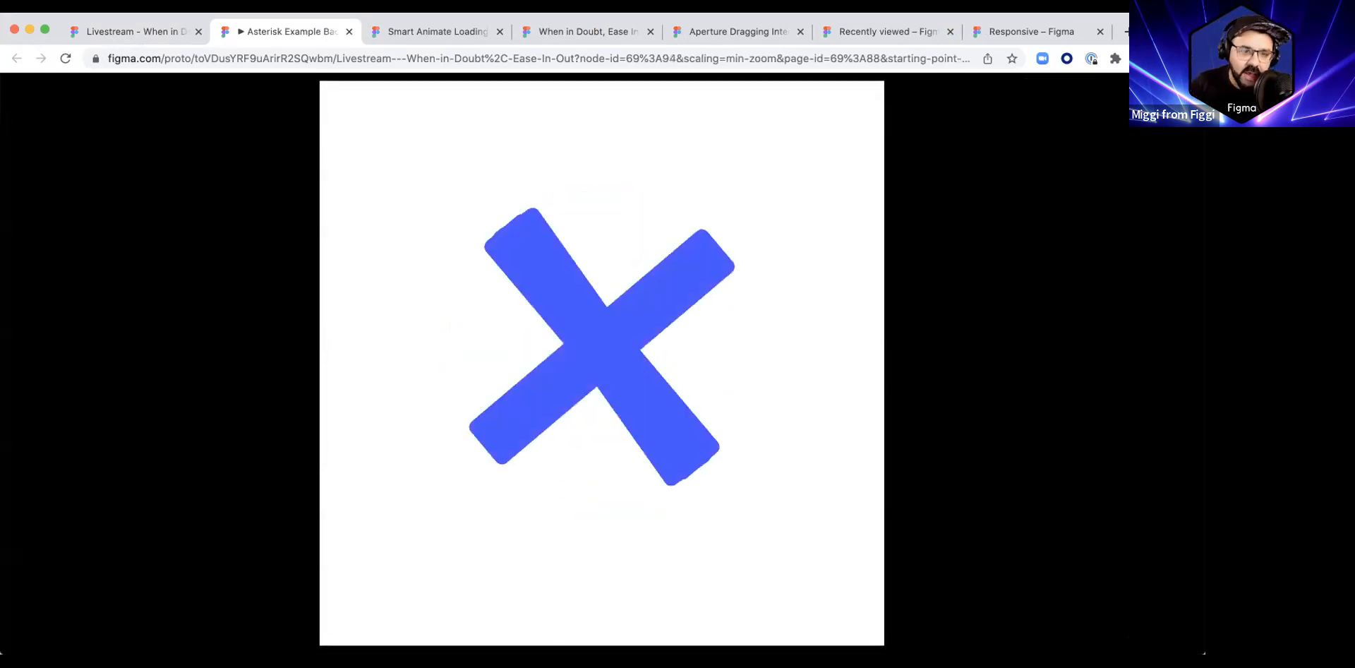
key(super+w)
Step: Search the files for "loading" and open the Make Animations Lab file
click(15, 60)
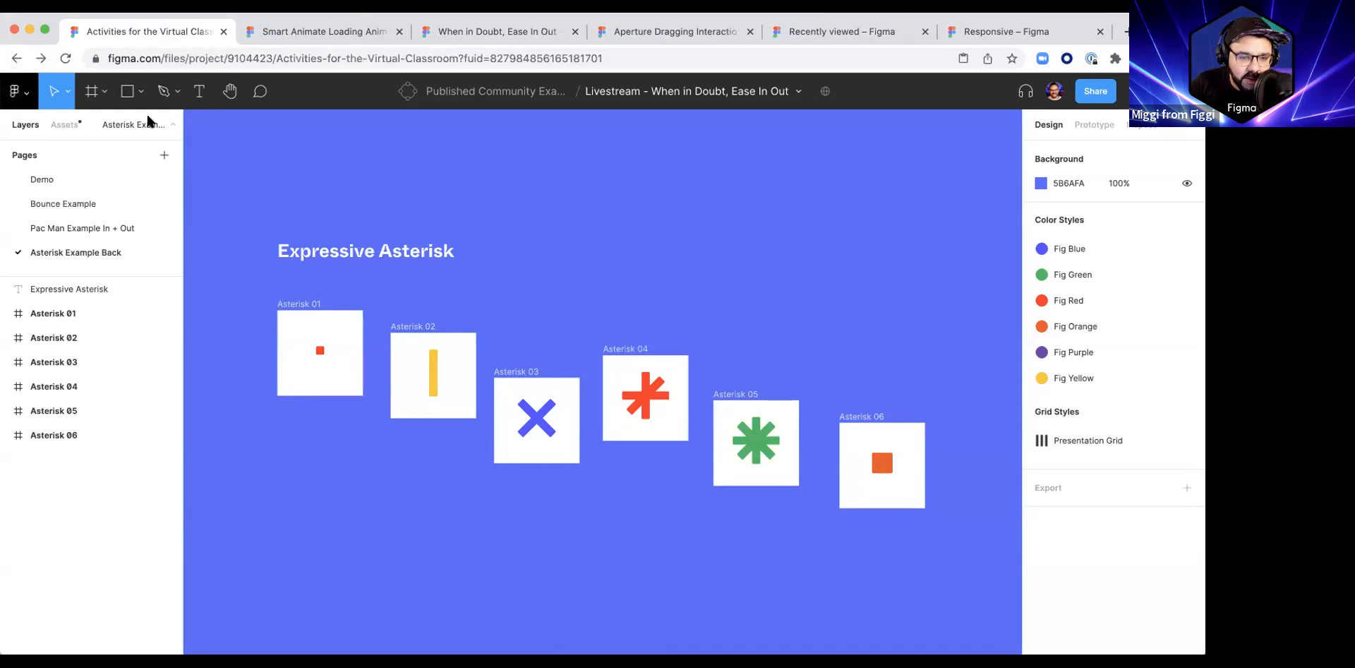
click(323, 92)
text(loading)
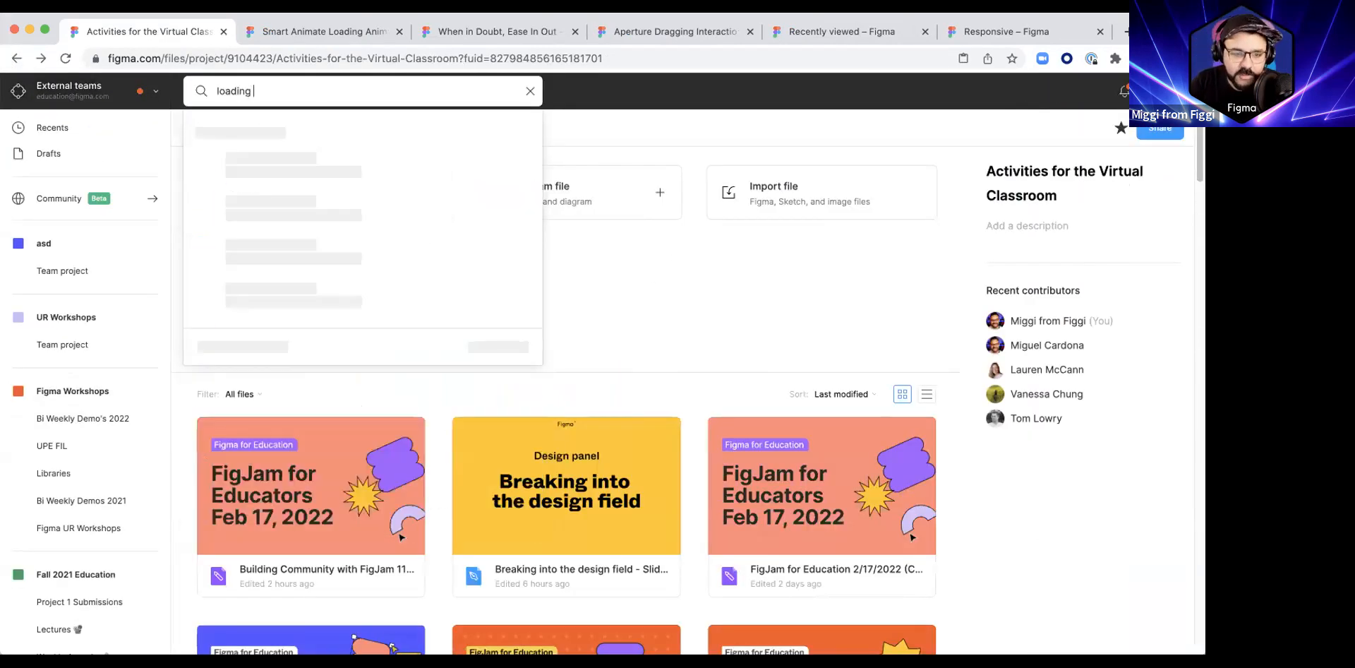
click(256, 282)
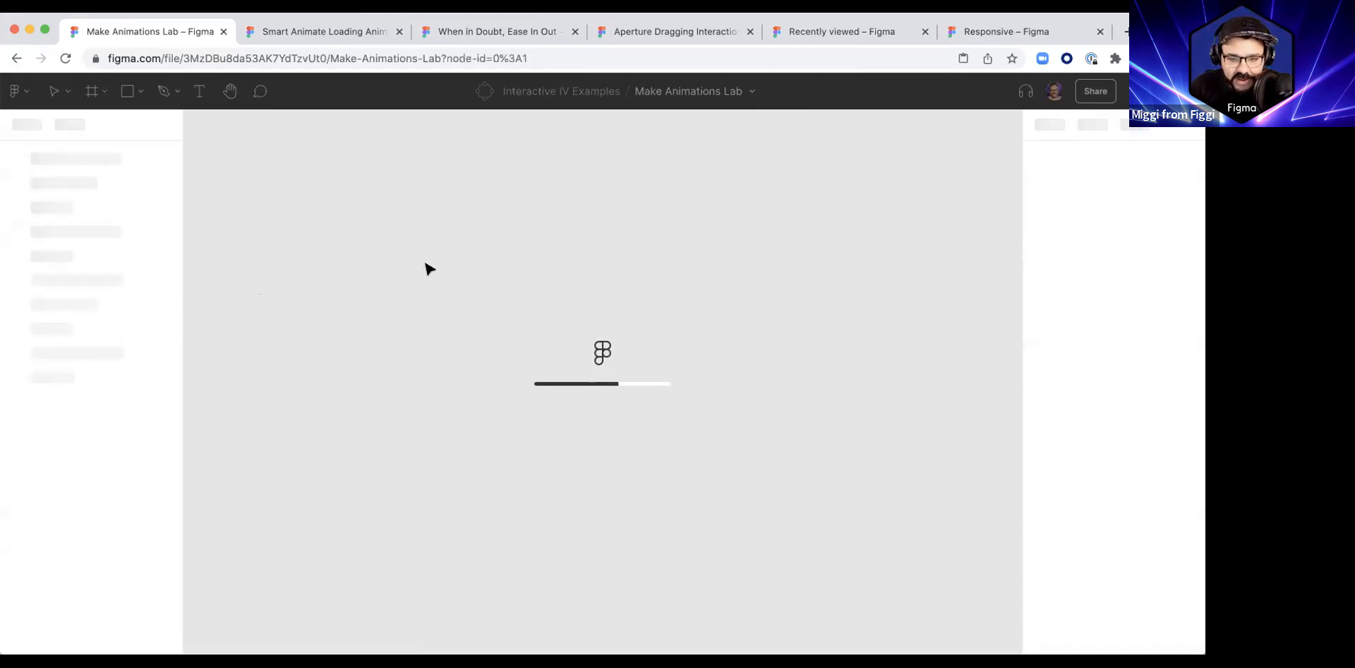
Step: Examine the Load Circle example frames in outline view, zooming and panning across them
scroll(480, 268, down, 3)
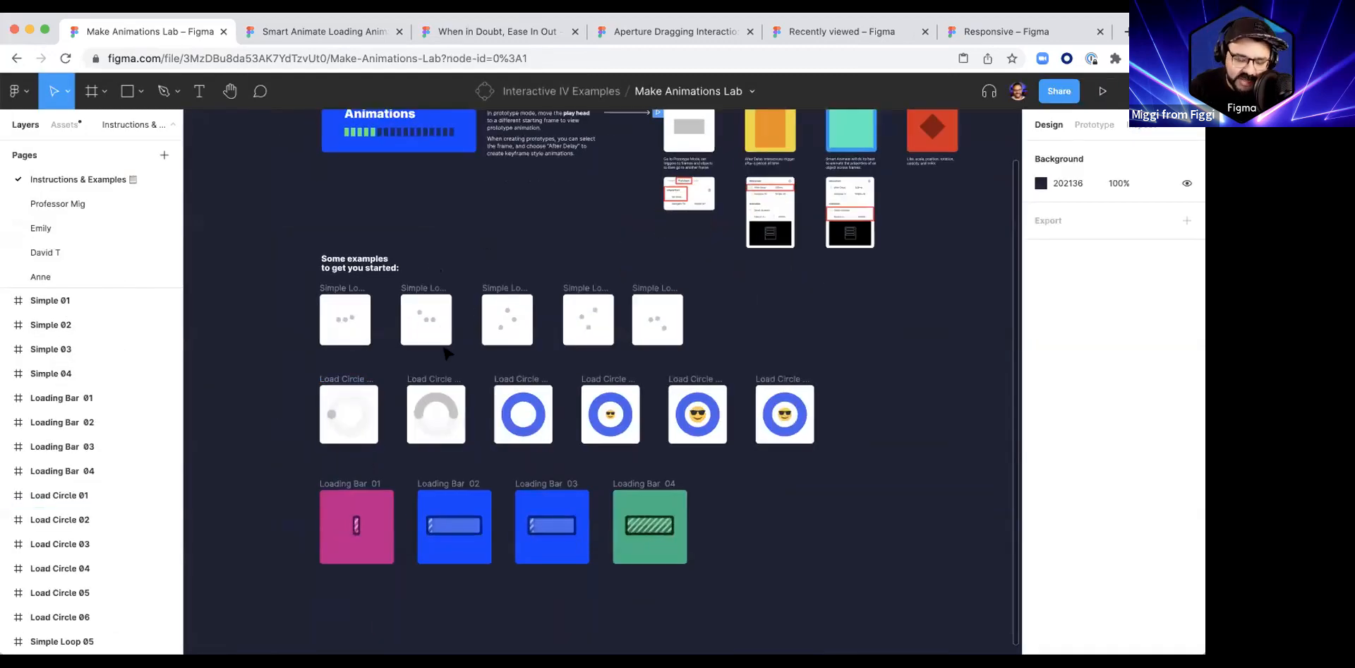
scroll(436, 433, up, 5)
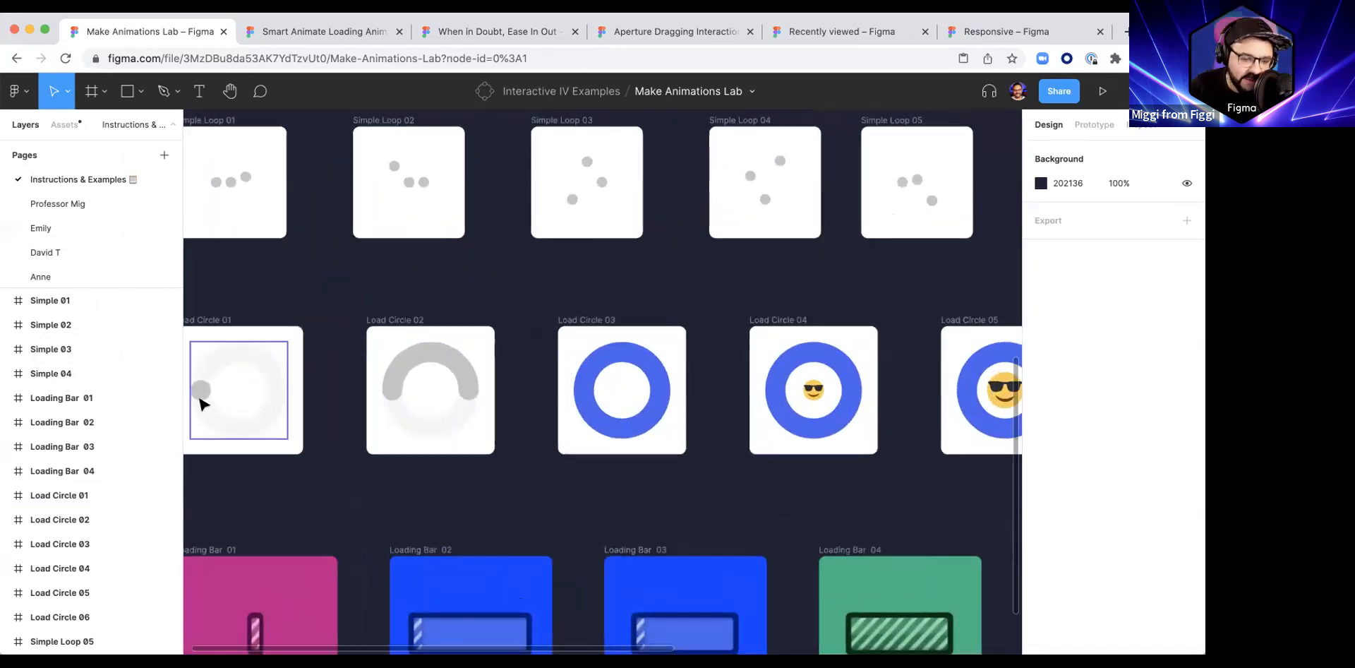
scroll(424, 399, left, 3)
key(super+y)
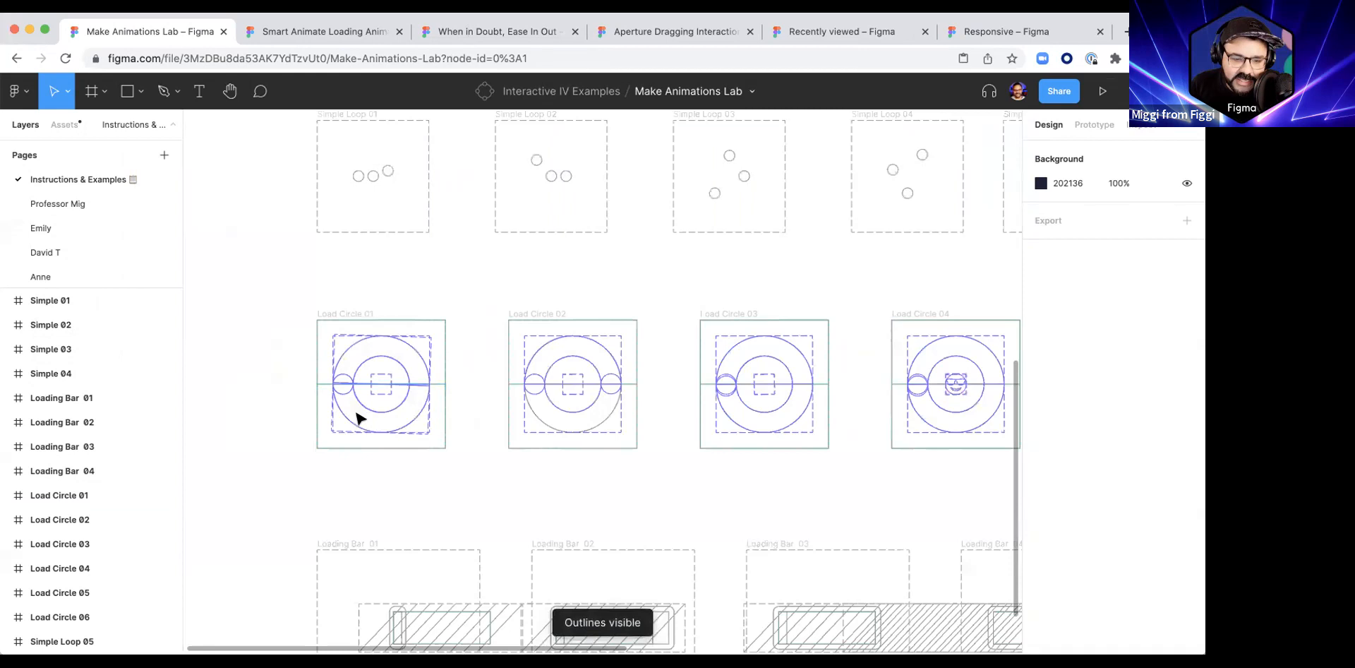
scroll(358, 413, up, 5)
scroll(566, 321, right, 2)
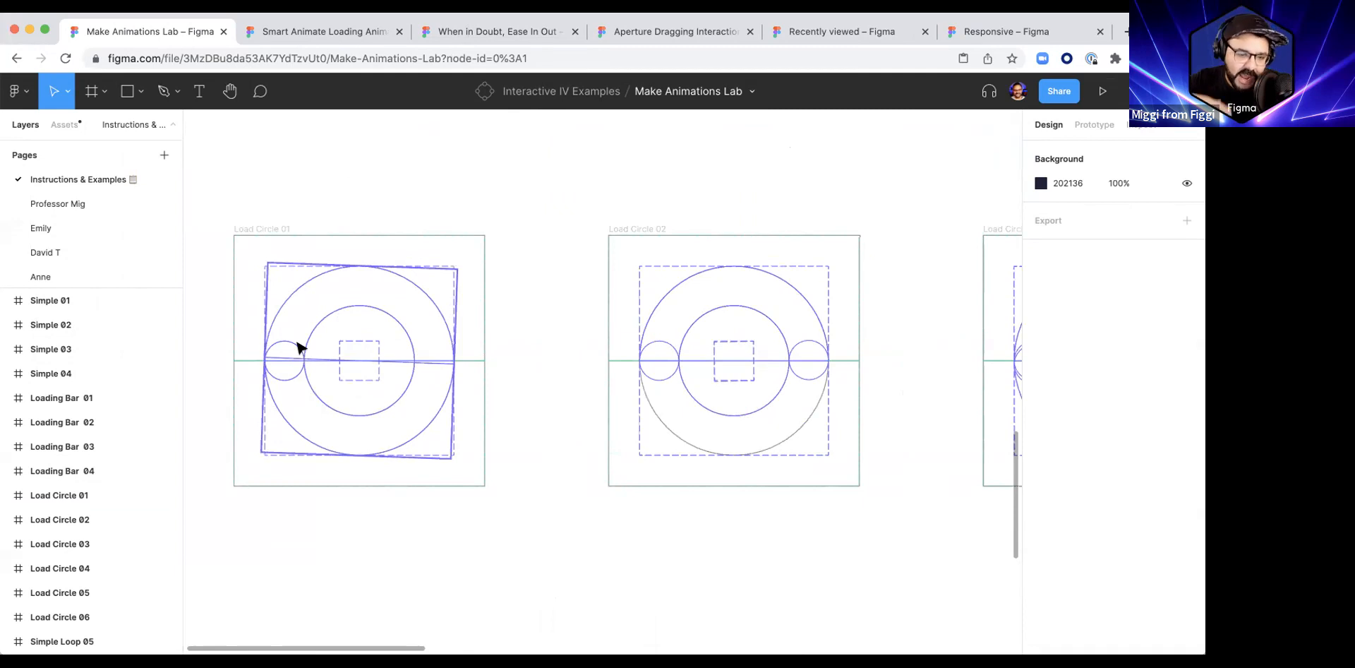
drag(549, 375, 446, 381)
scroll(419, 379, down, 5)
scroll(594, 376, right, 1)
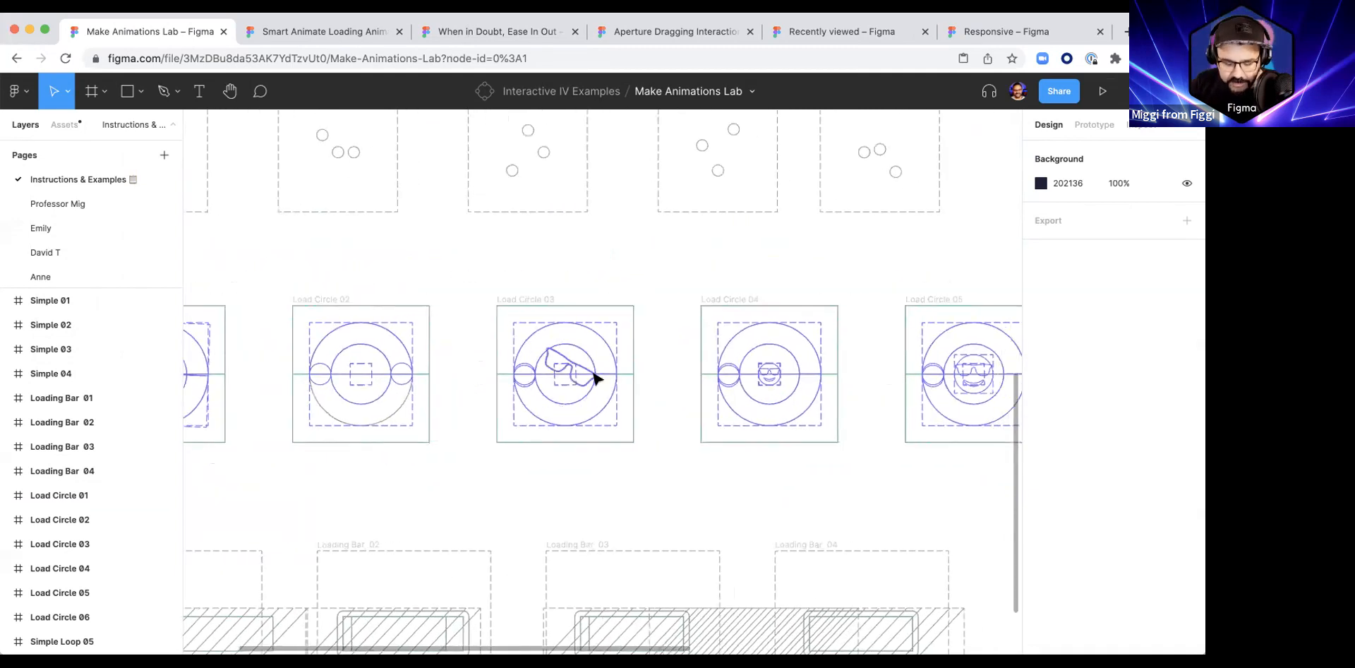
key(super+y)
scroll(596, 377, down, 8)
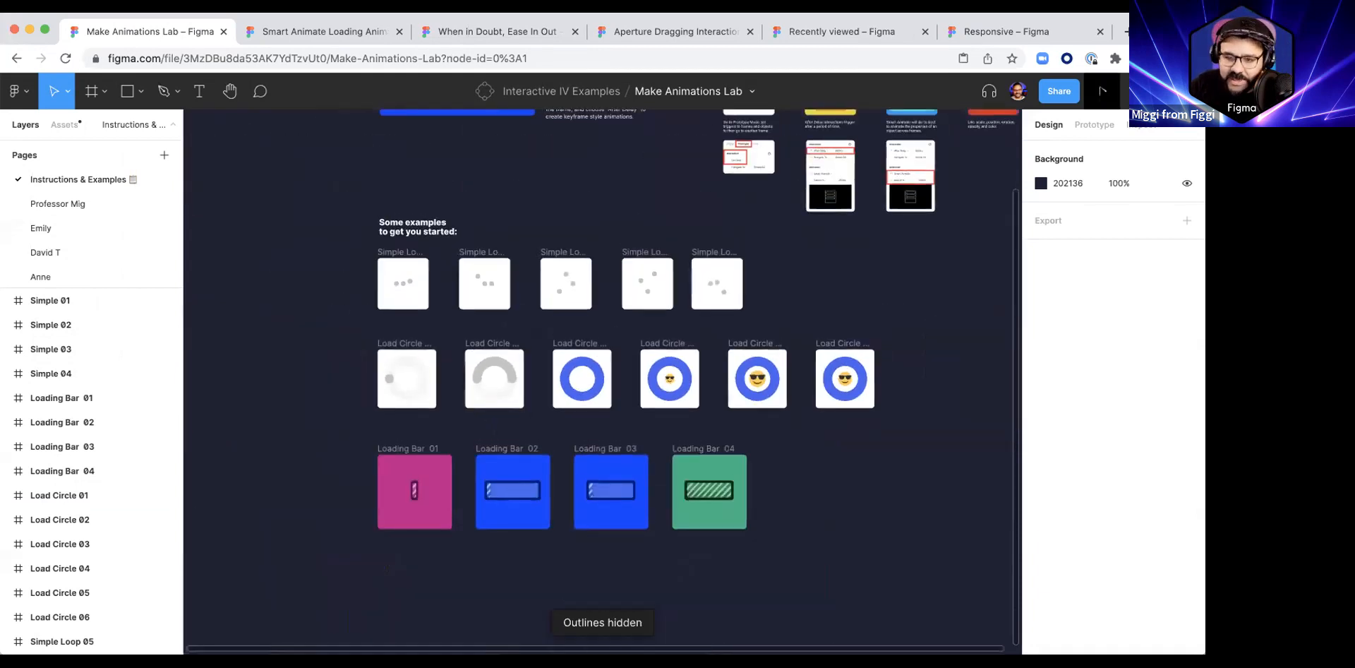
Step: Present the Simple Loop prototype and compare it with its frames in the editor, opening the flows list
click(1100, 91)
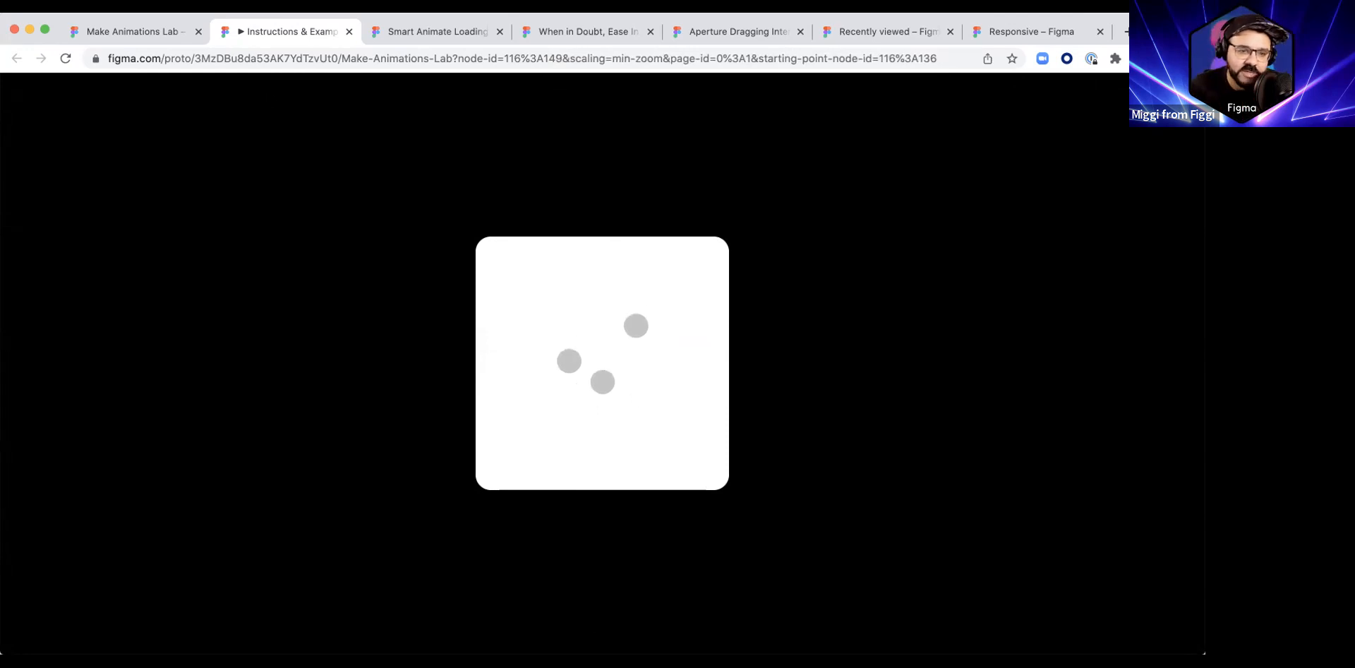
click(167, 32)
scroll(367, 240, up, 5)
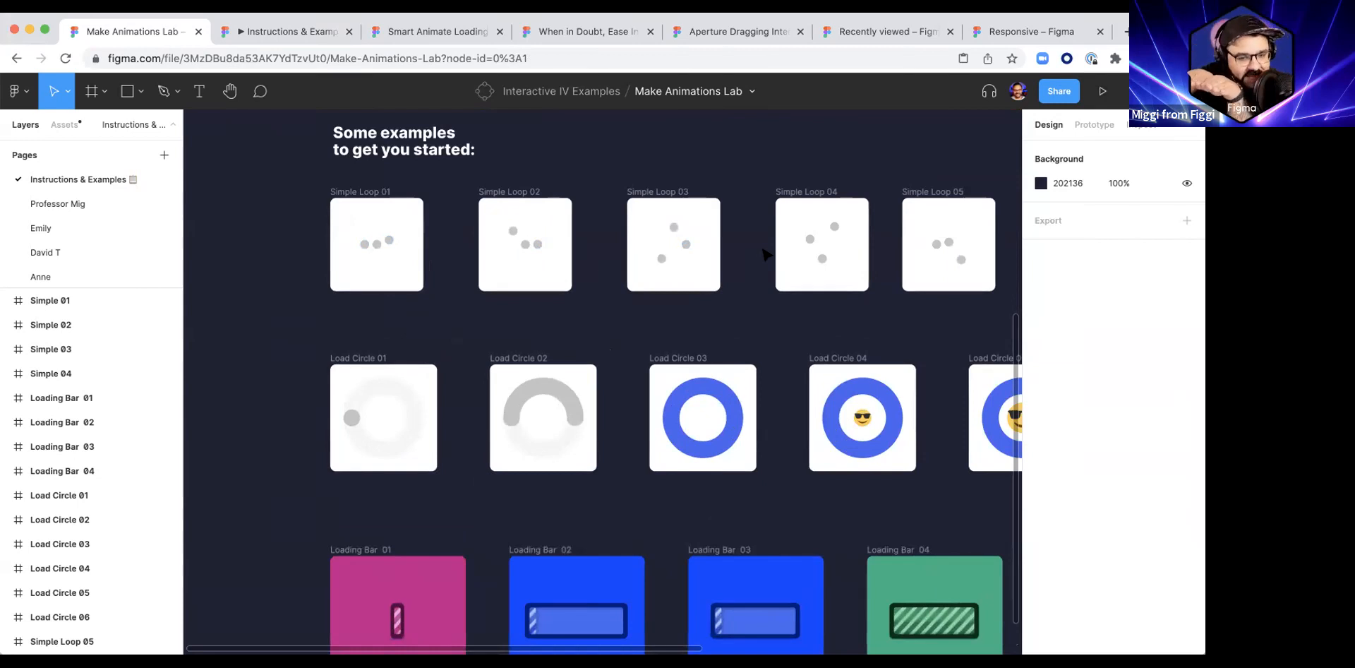
click(266, 33)
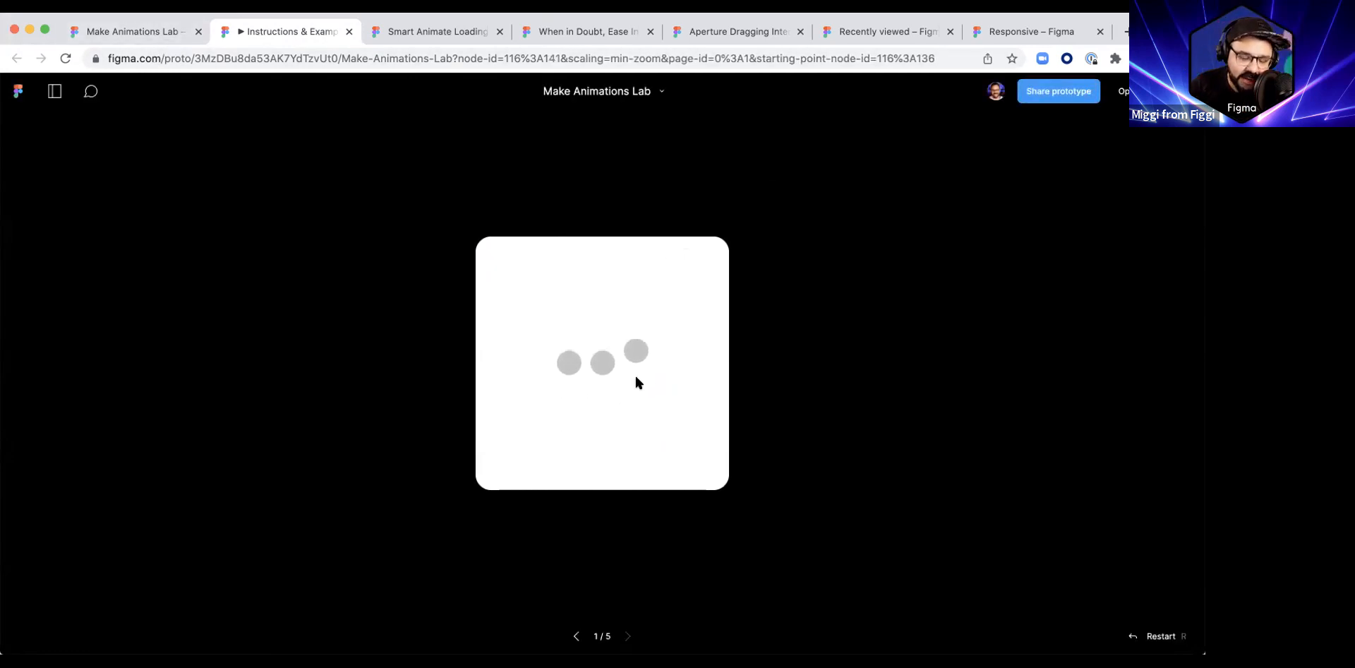
click(151, 34)
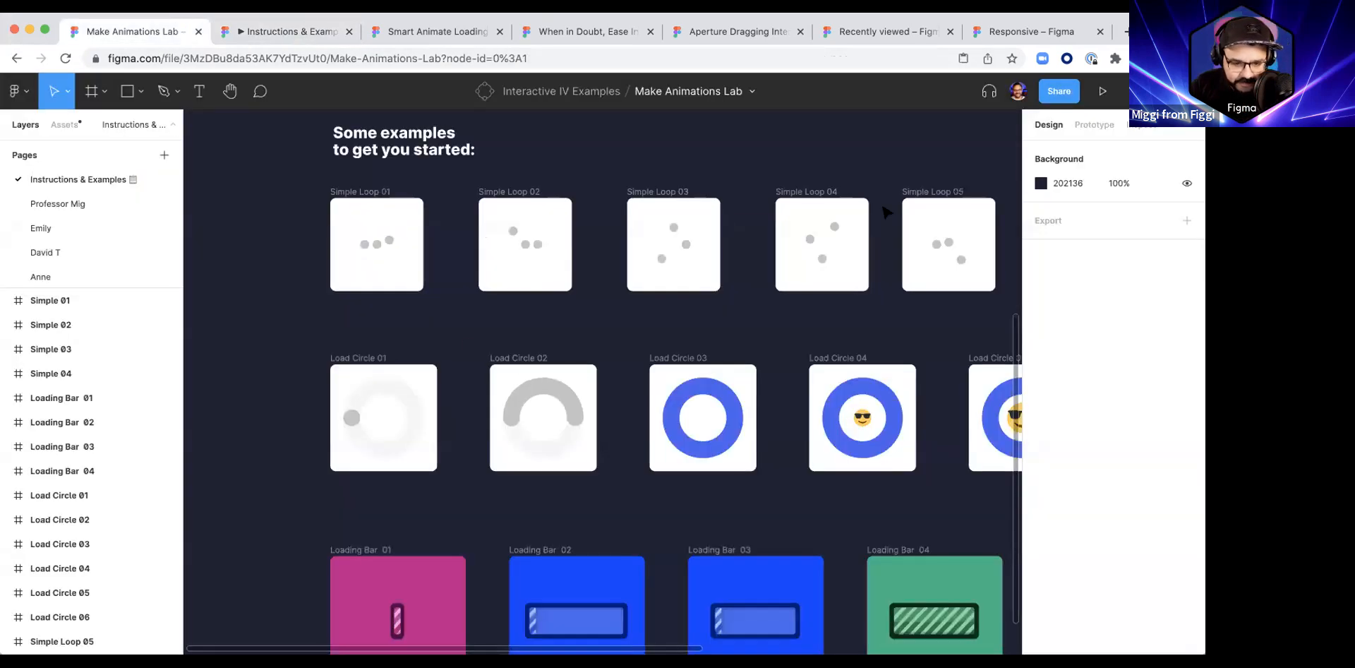
click(313, 33)
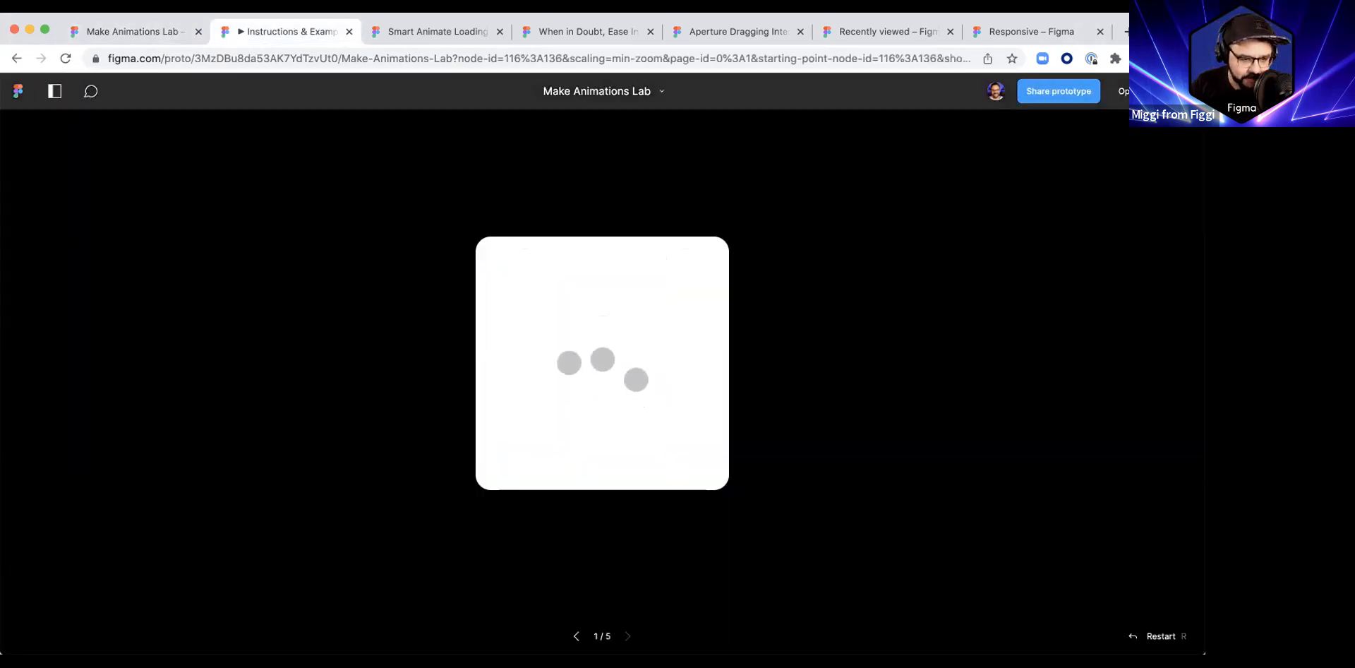
click(54, 91)
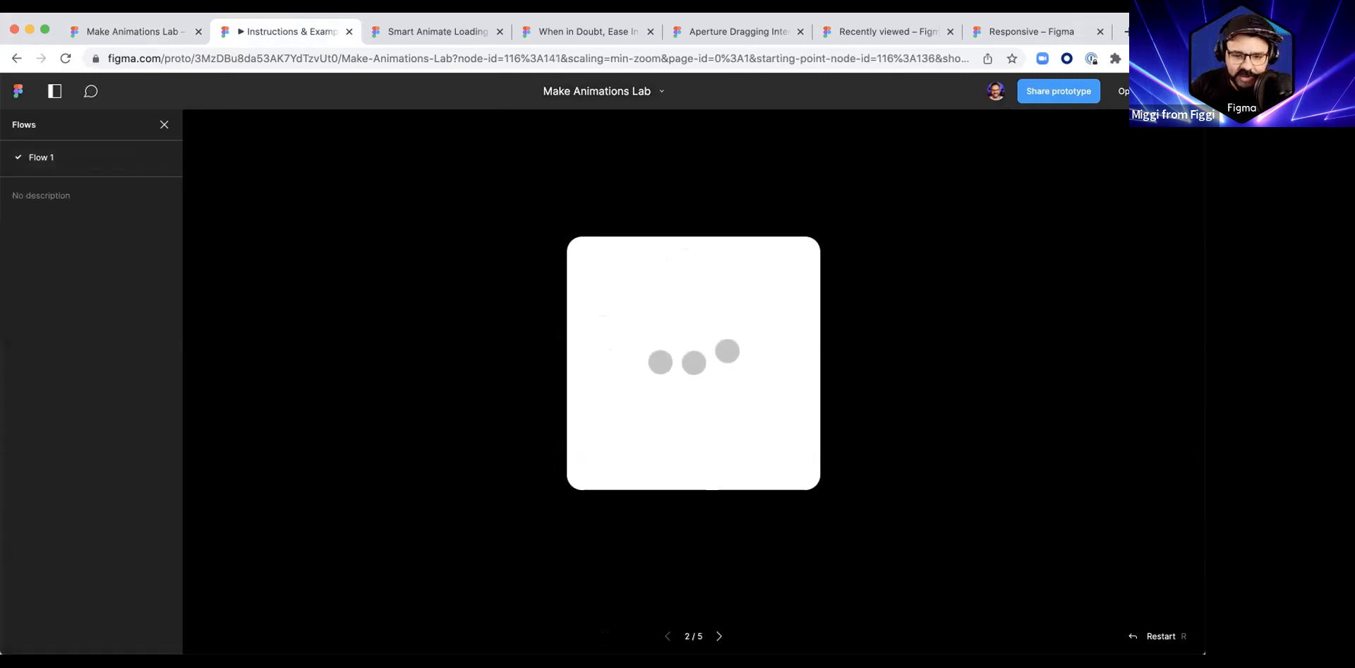
click(146, 35)
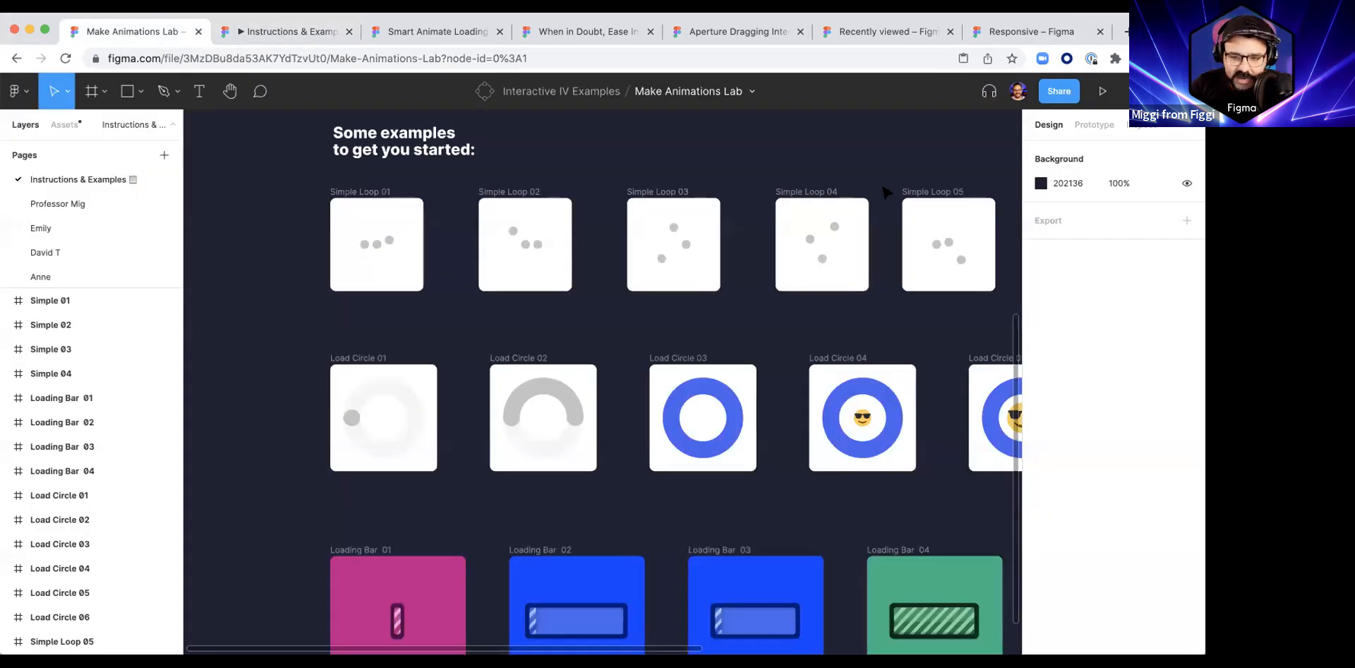
Step: Present the Load Circle prototype flow and click through its frames
click(1081, 124)
scroll(596, 223, down, 5)
drag(436, 221, 431, 304)
click(1094, 91)
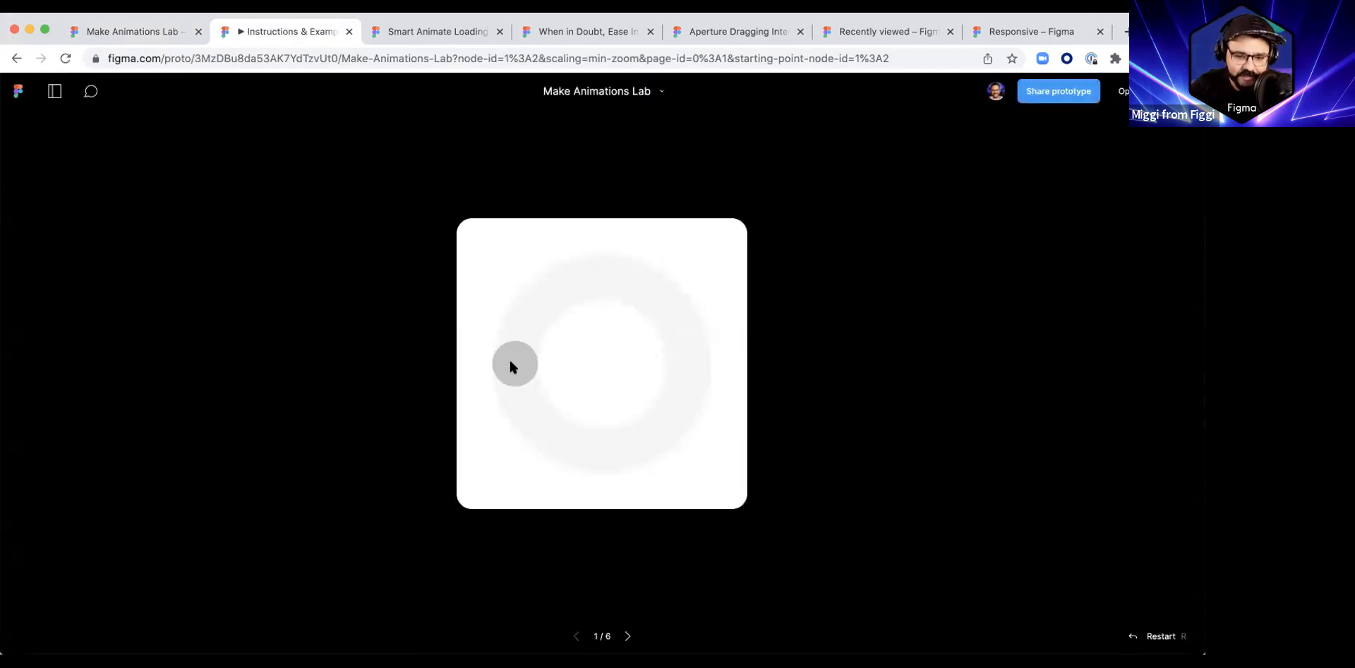
click(510, 366)
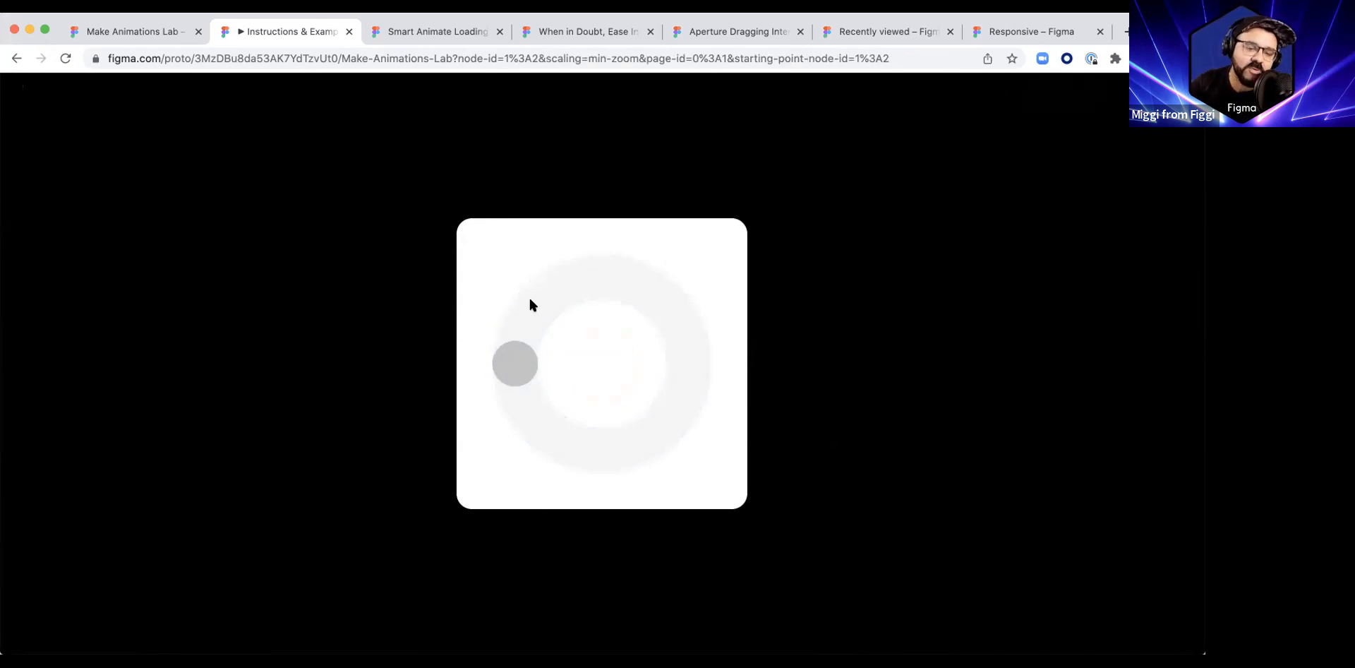
click(533, 379)
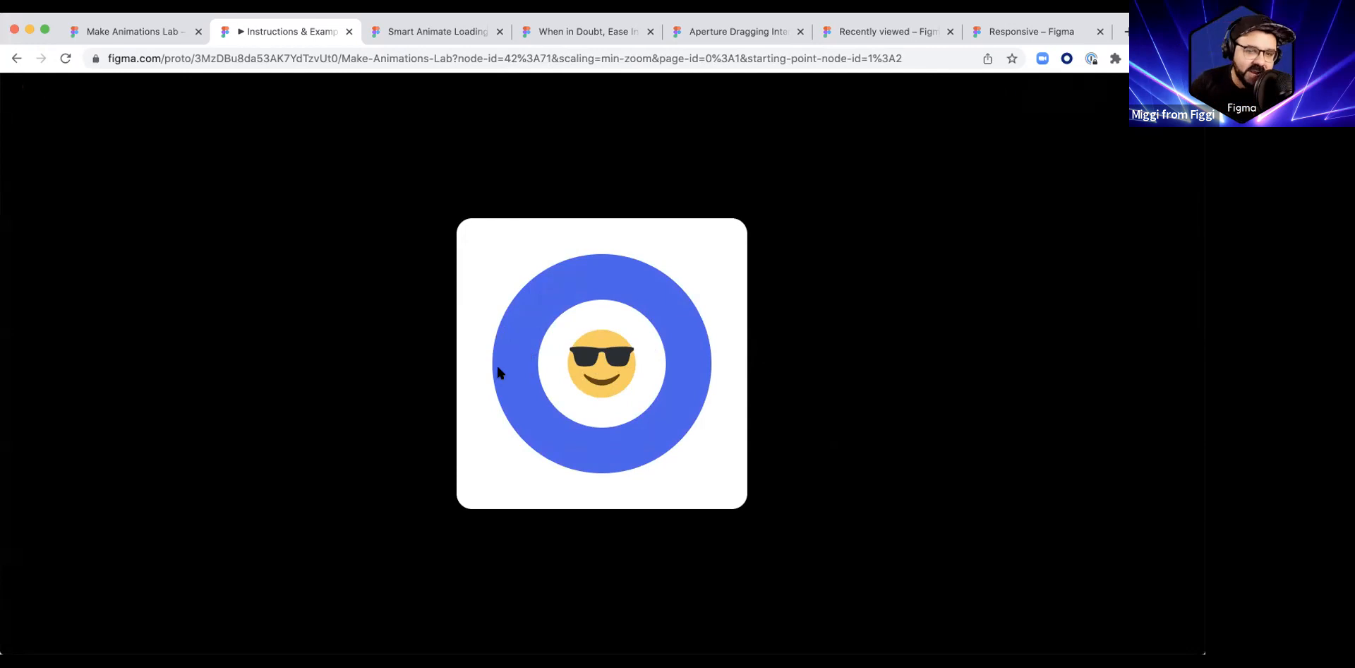
Step: Play the Loading Bar Flow 1 prototype from its starting frame and close the prototype tab
click(349, 31)
drag(425, 302, 420, 403)
scroll(554, 450, up, 5)
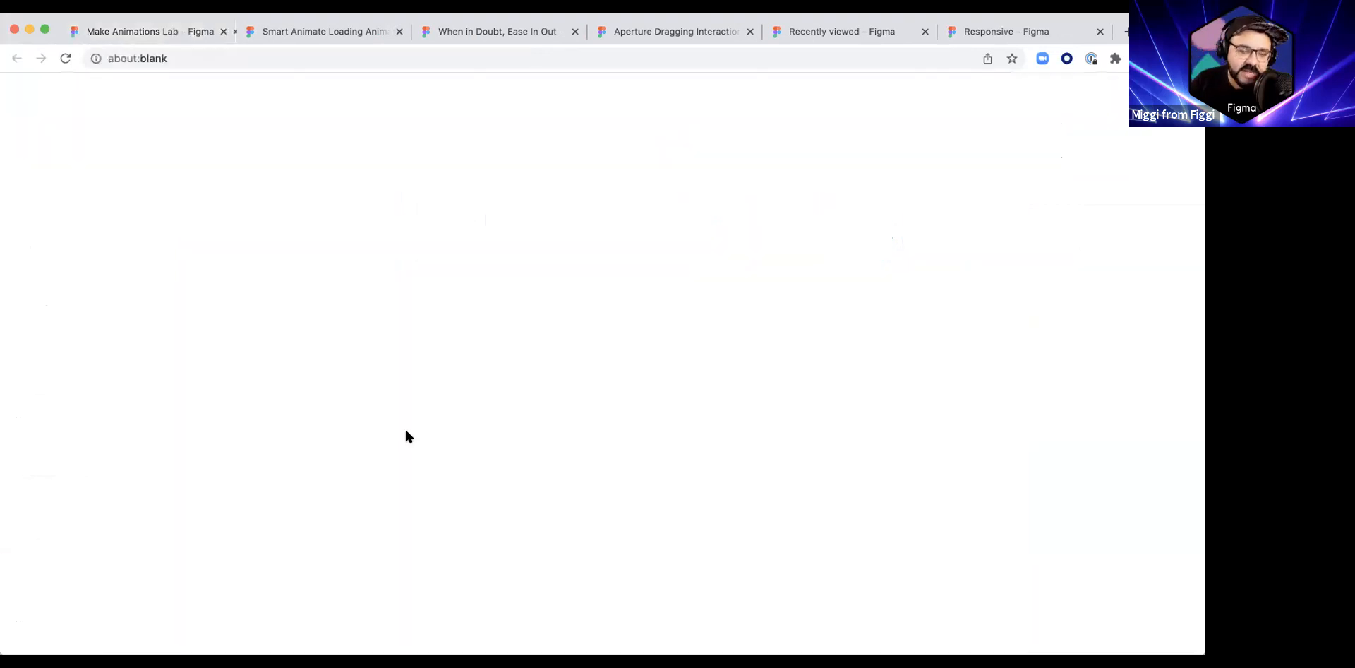
click(382, 362)
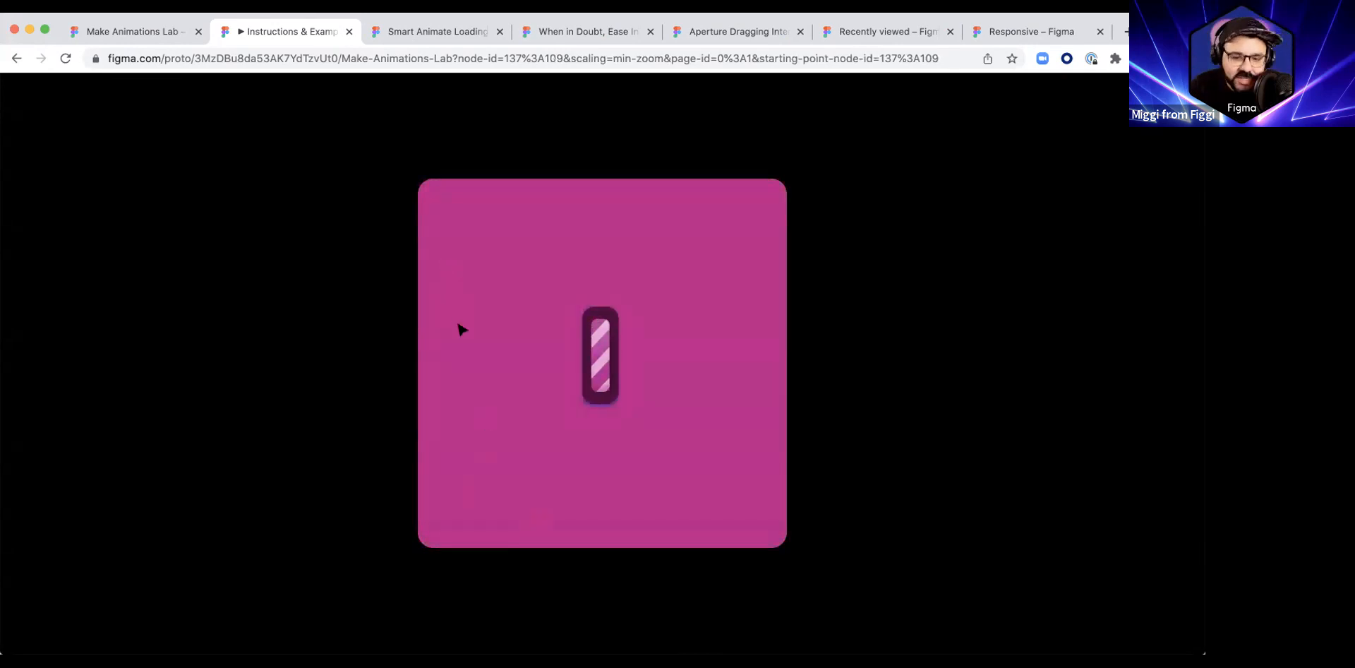
key(super+w)
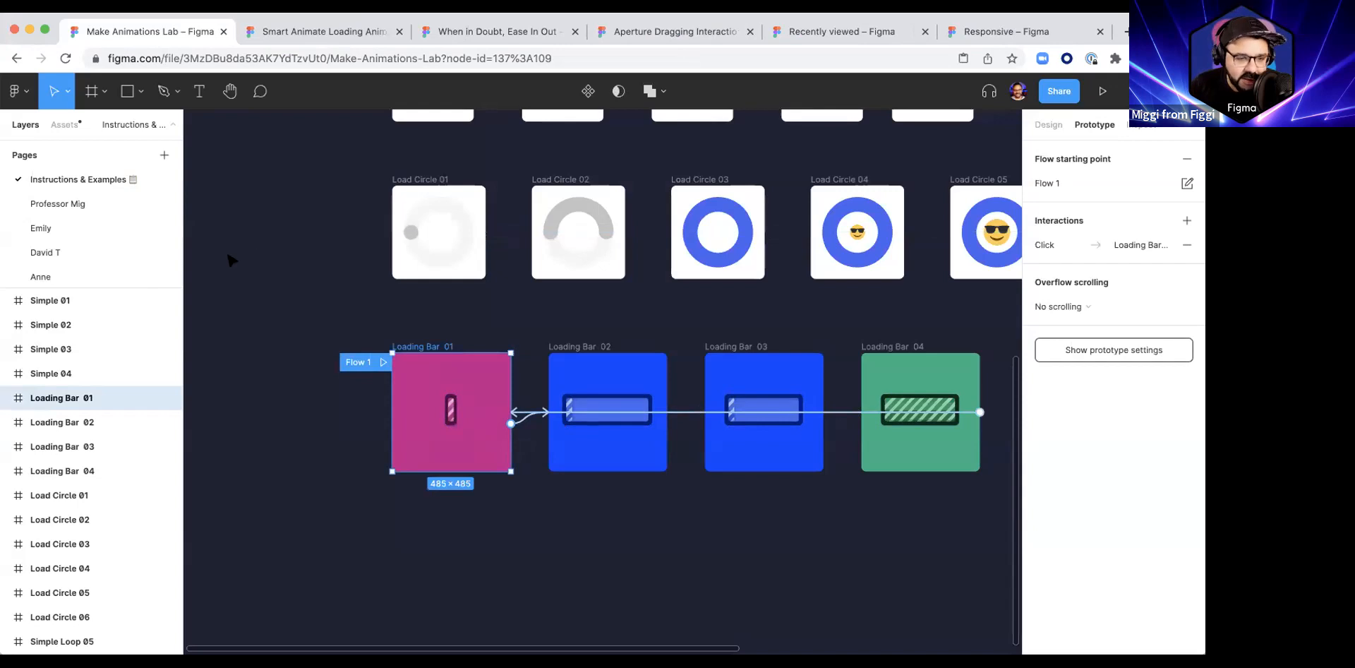
Step: Browse the Professor Mig, David T and Anne pages to view their animation frames
scroll(280, 260, down, 2)
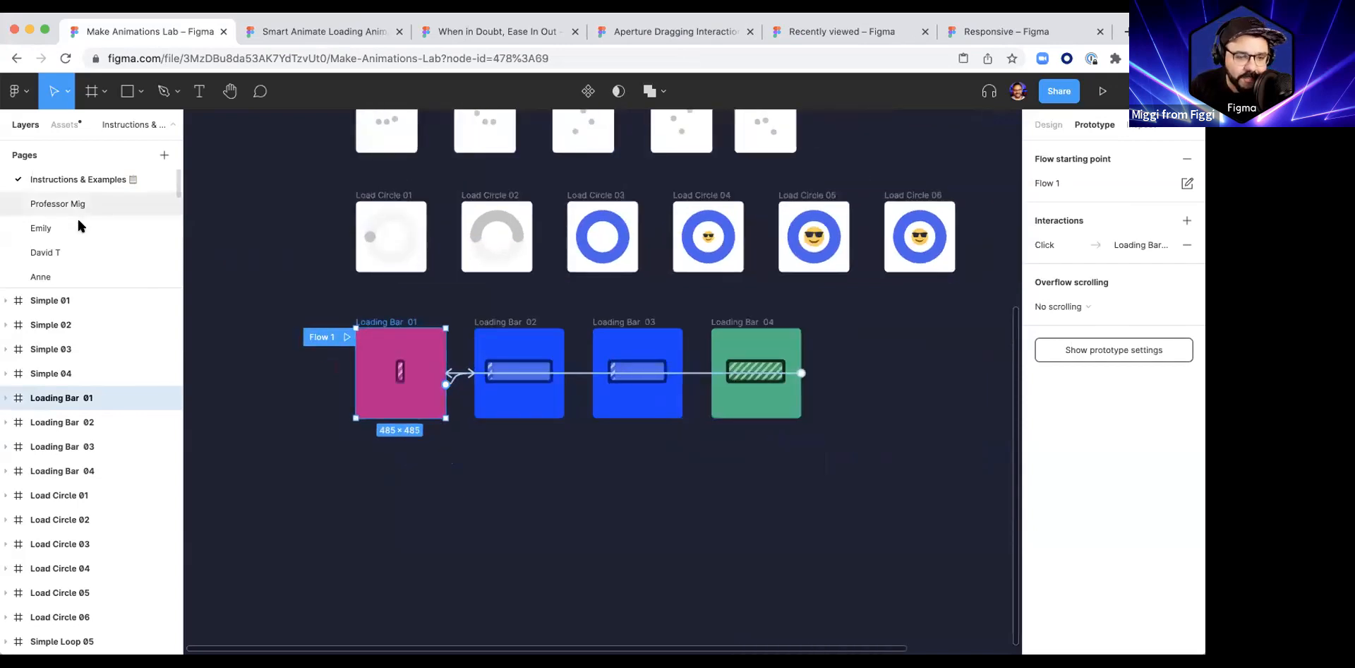
click(78, 212)
click(78, 226)
click(76, 205)
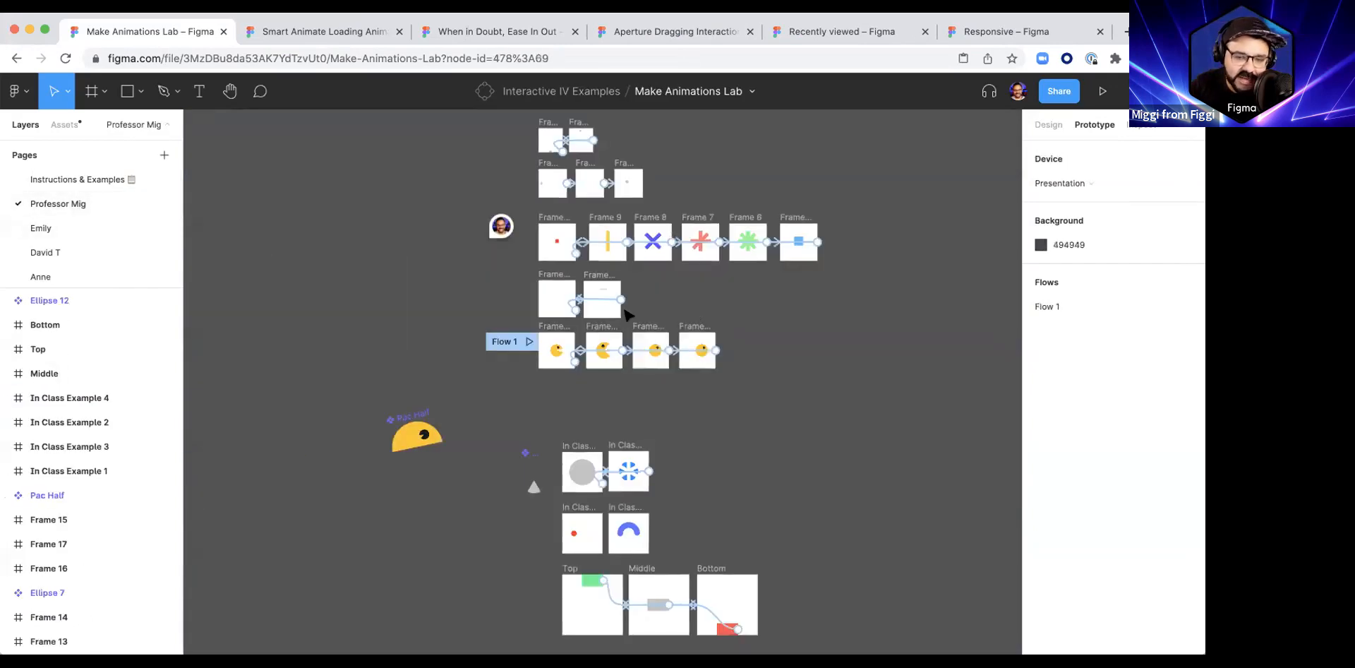
click(100, 253)
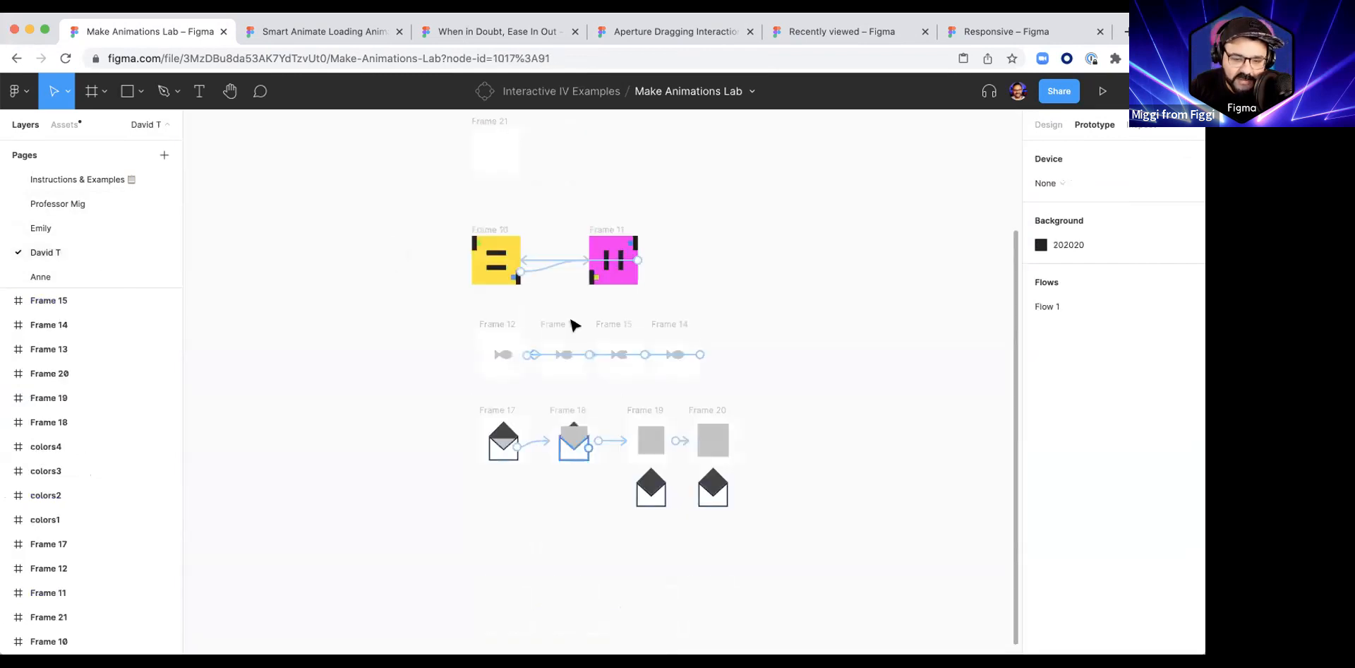
click(65, 276)
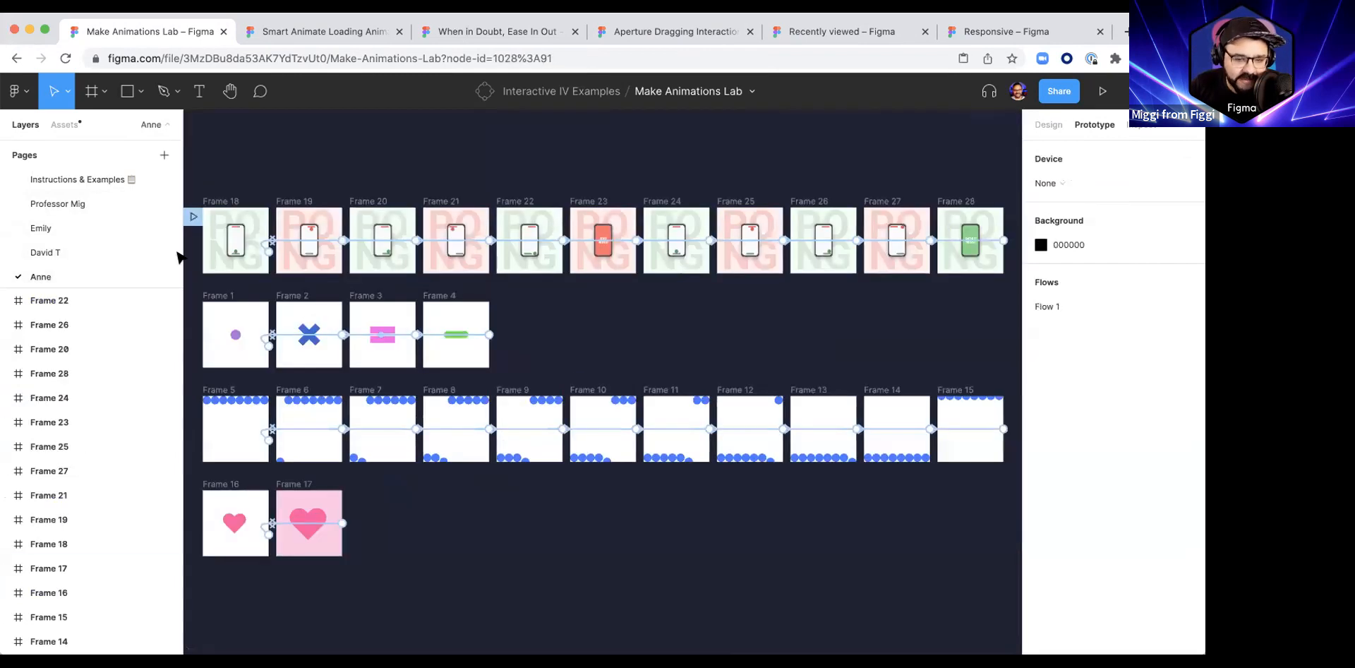
Step: Open the Dan Hunt page to view its spiral ball, bad and secret stinky frames
scroll(113, 221, down, 1)
click(95, 270)
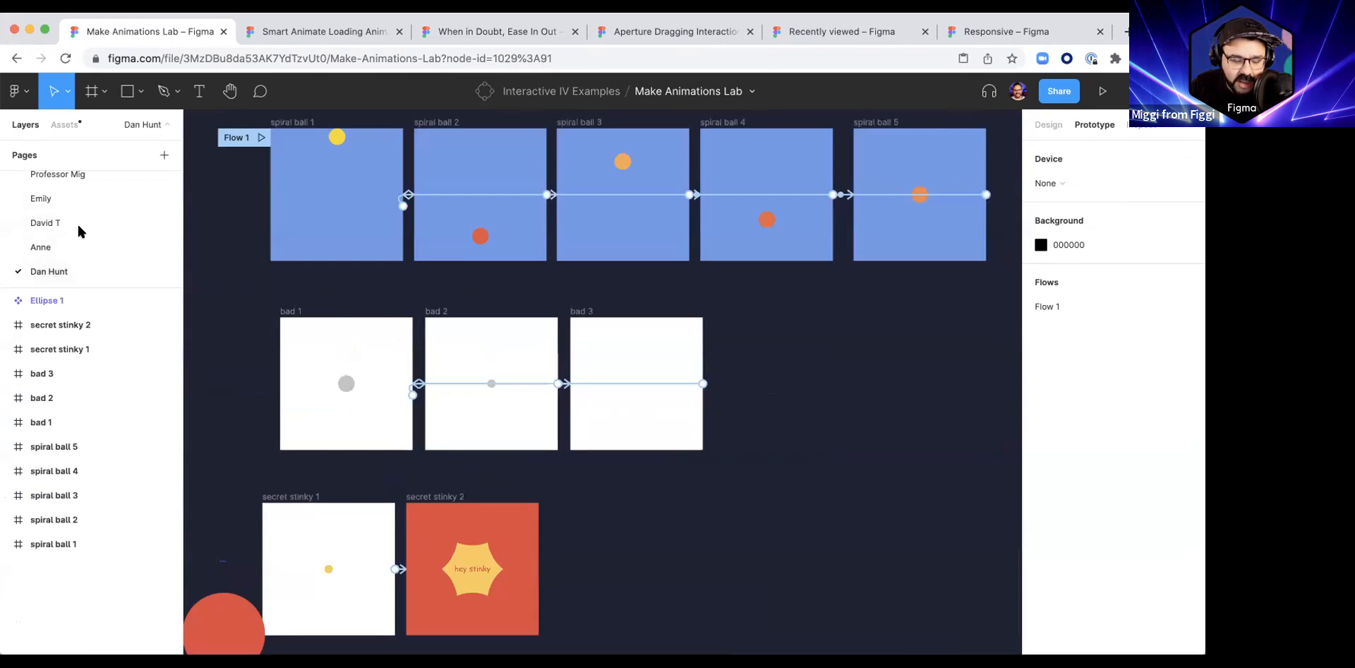
scroll(78, 240, up, 2)
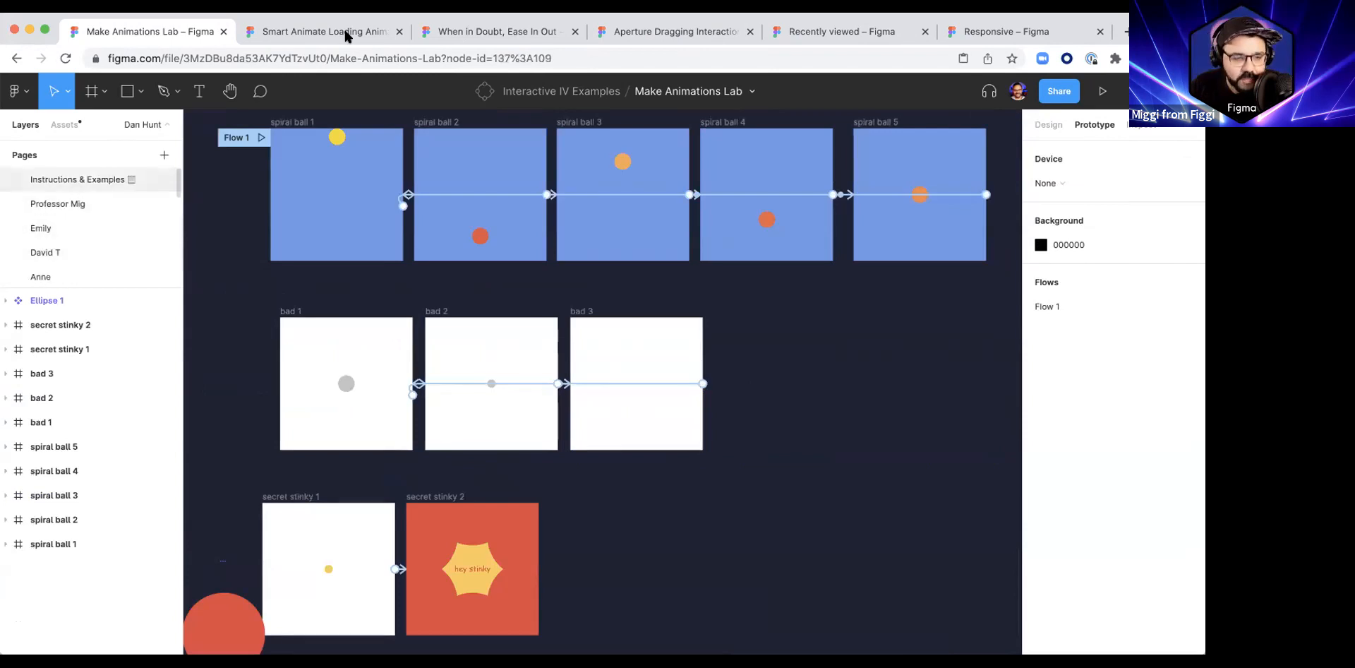
Step: Close the Make Animations Lab tab and go to the Figma YouTube channel at youtube.com/figmadesign
click(225, 32)
click(302, 57)
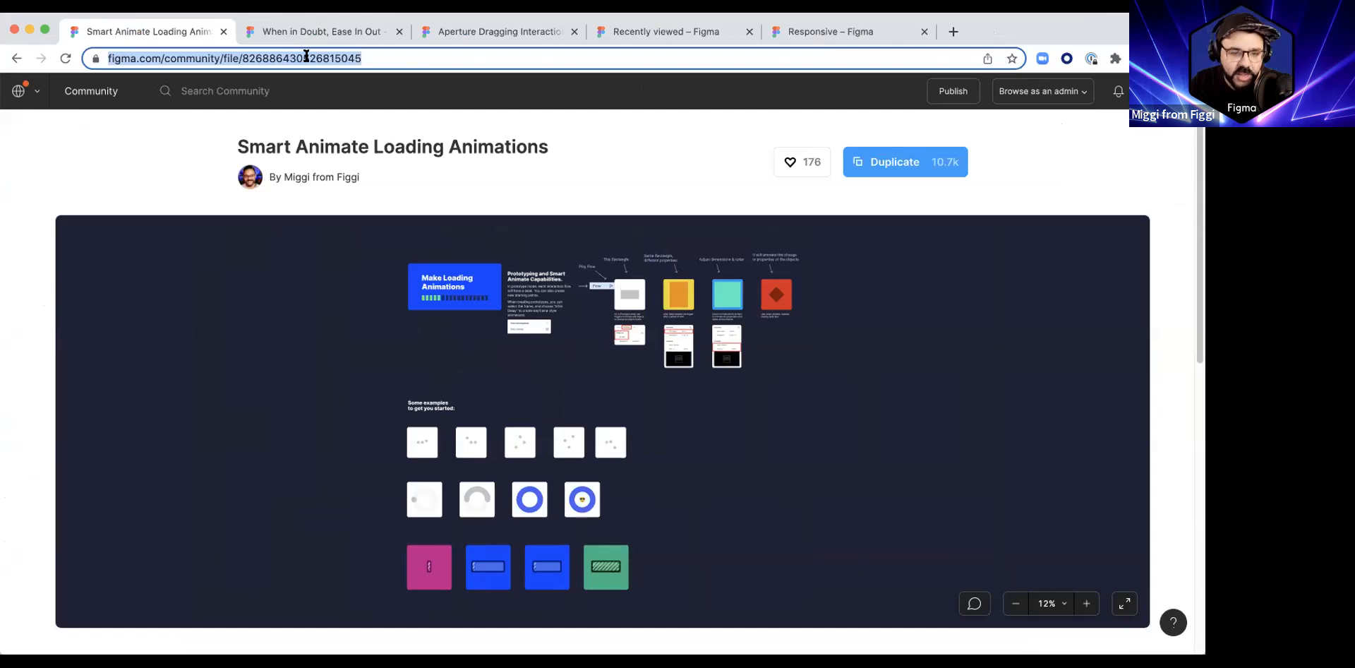
text(youtube.com/figma)
key(Return)
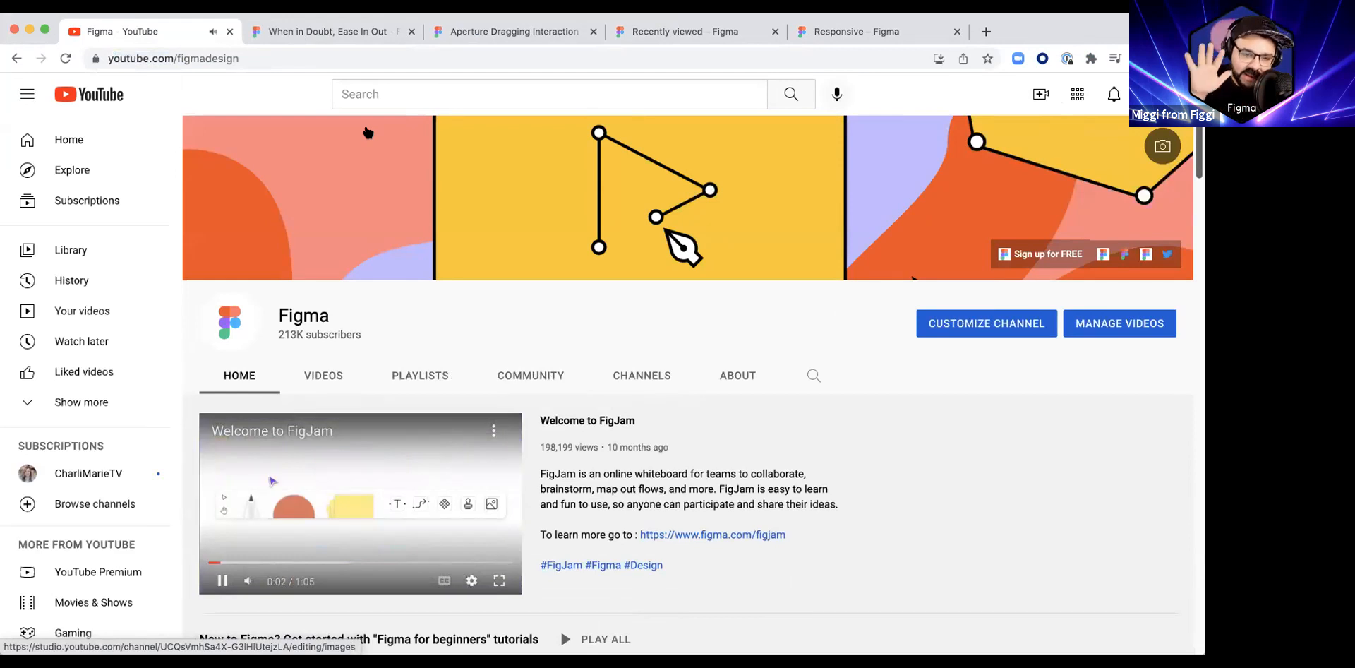
Step: Search YouTube for "figma pros"
click(396, 94)
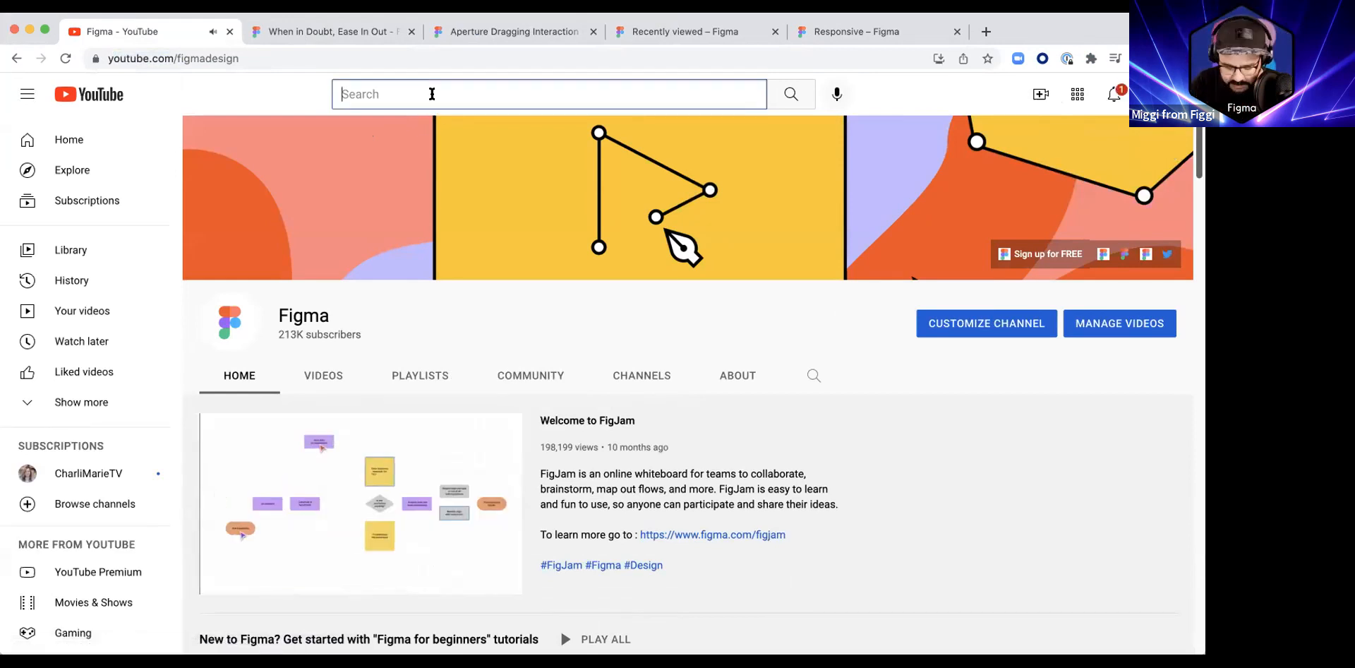
text(fima)
key(BackSpace)
key(BackSpace)
text(gma)
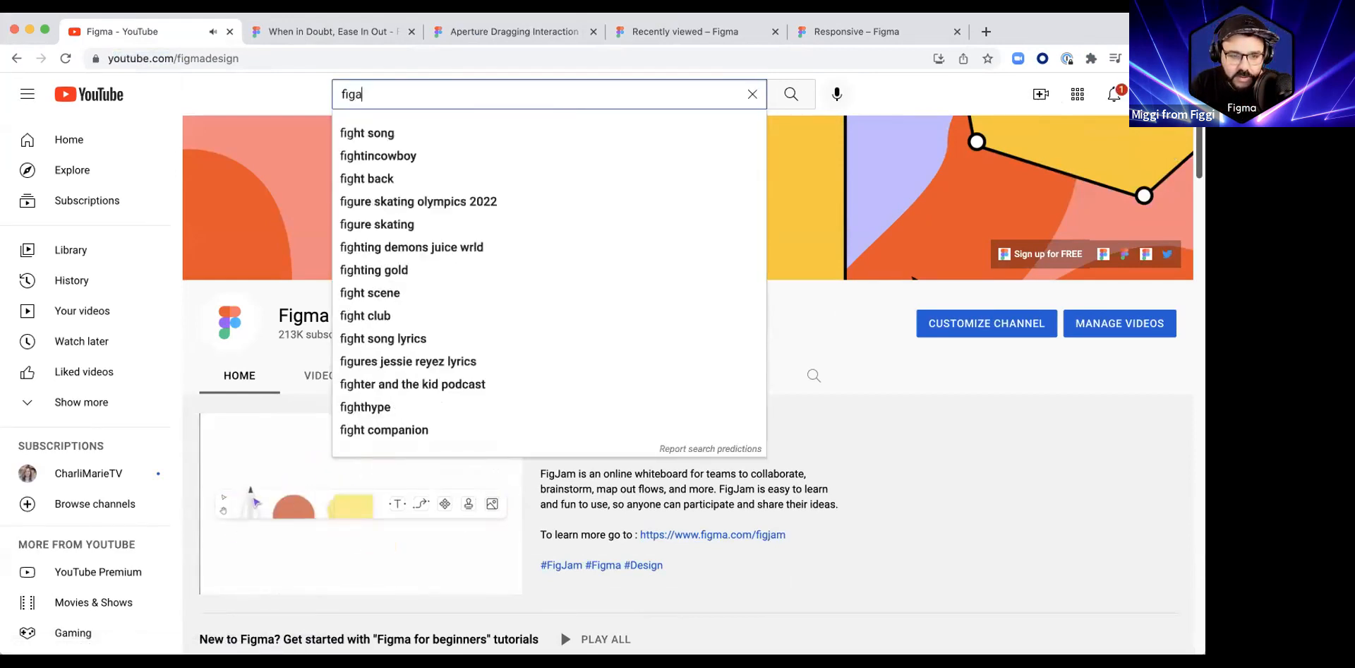
text( pros)
key(Return)
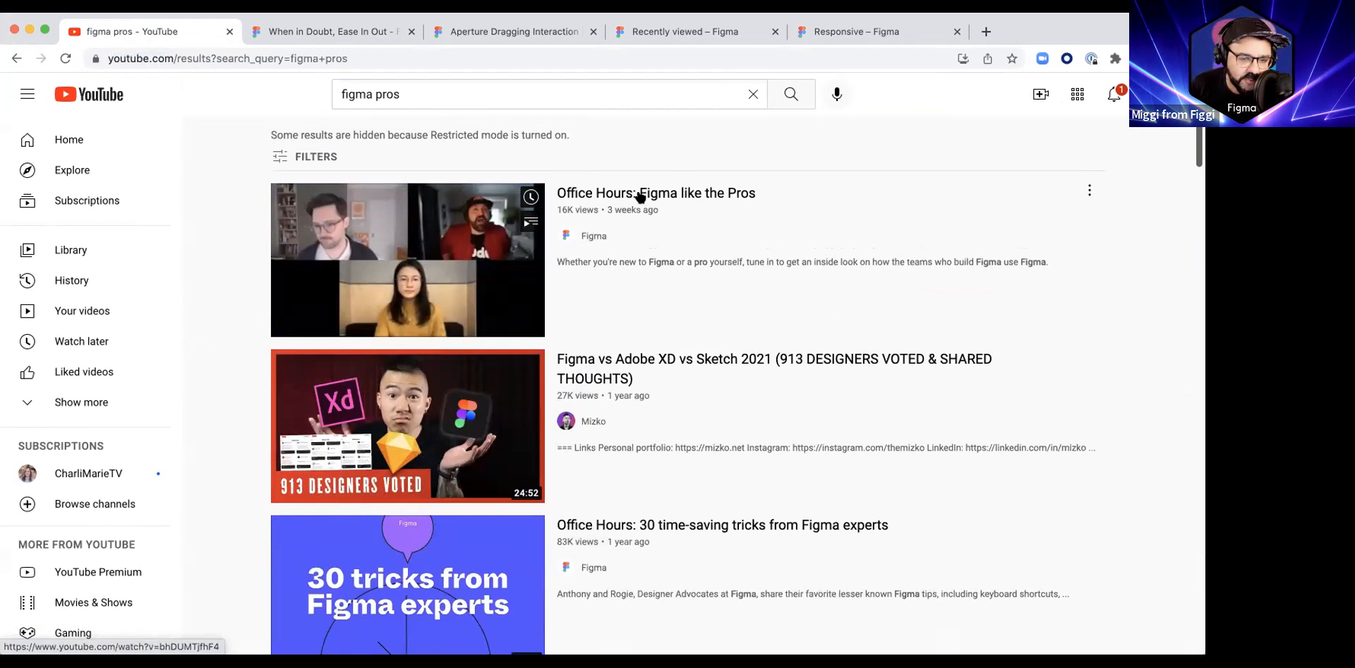
Step: Open the "Office Hours: Figma like the Pros" video and return to the search results
click(639, 197)
click(345, 59)
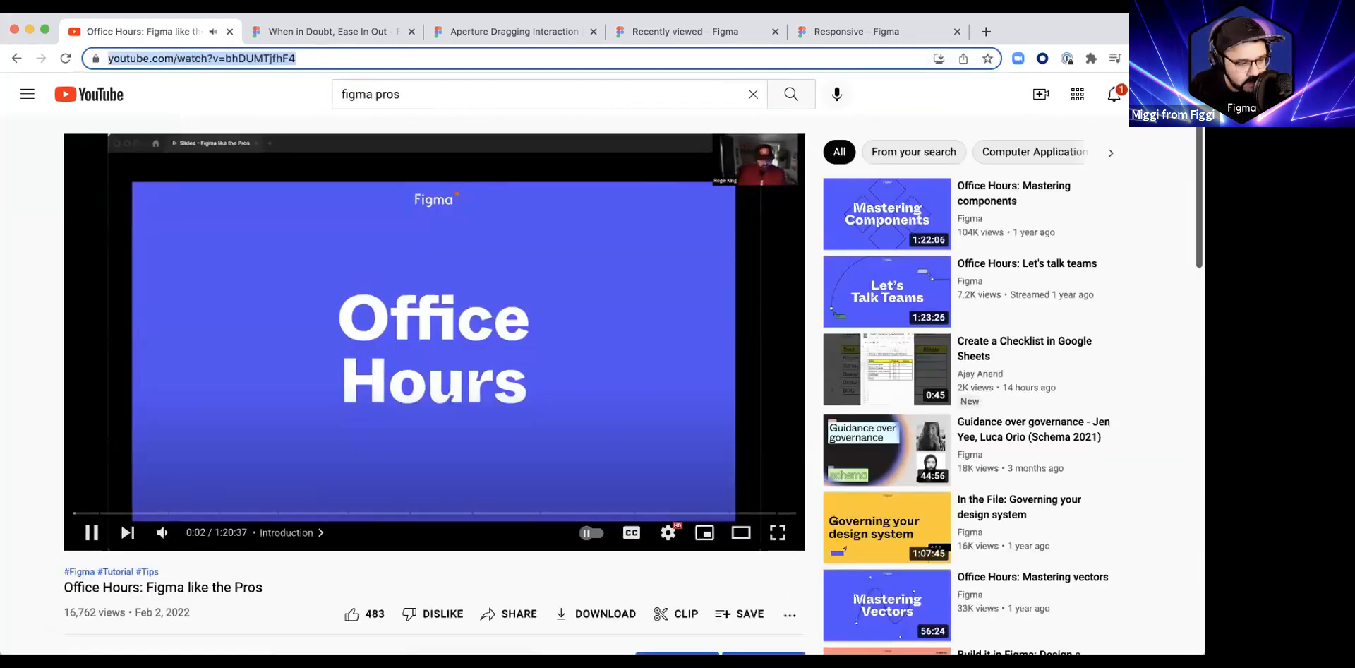
click(16, 60)
Step: Open the "Office Hours: 30 time-saving tricks from Figma experts" video, scrub it briefly, and go back to the results
scroll(503, 397, down, 3)
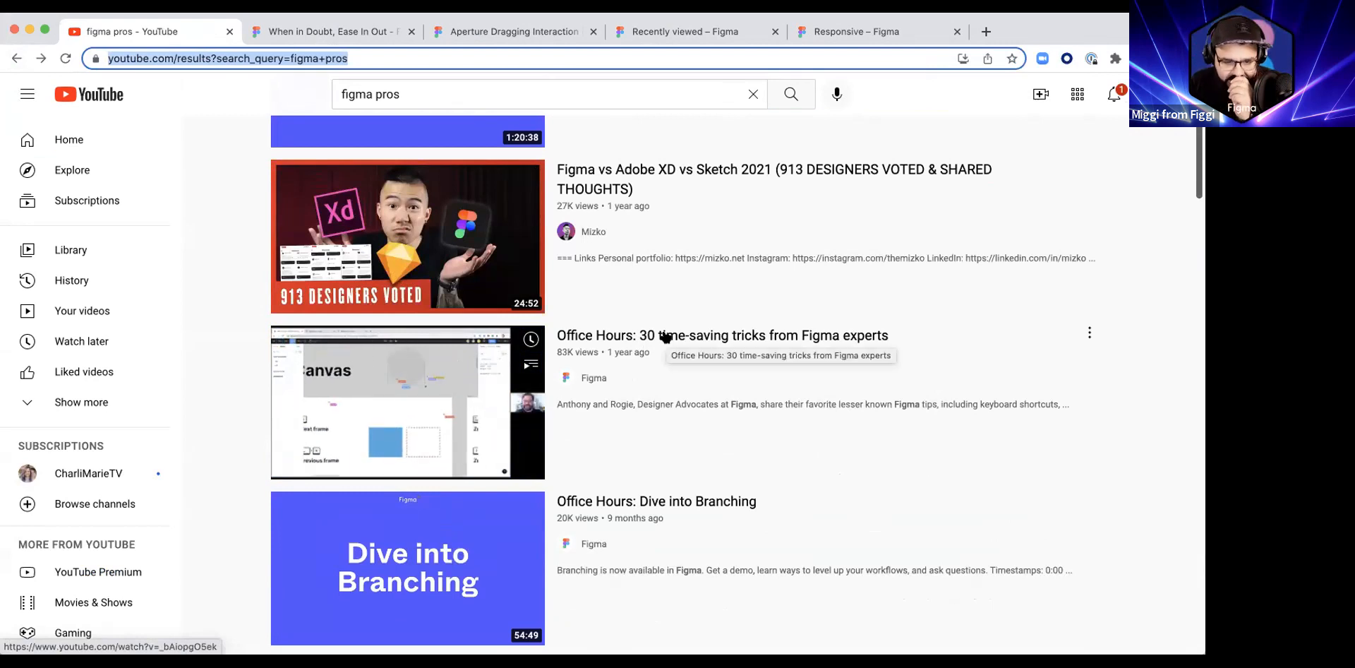
click(666, 337)
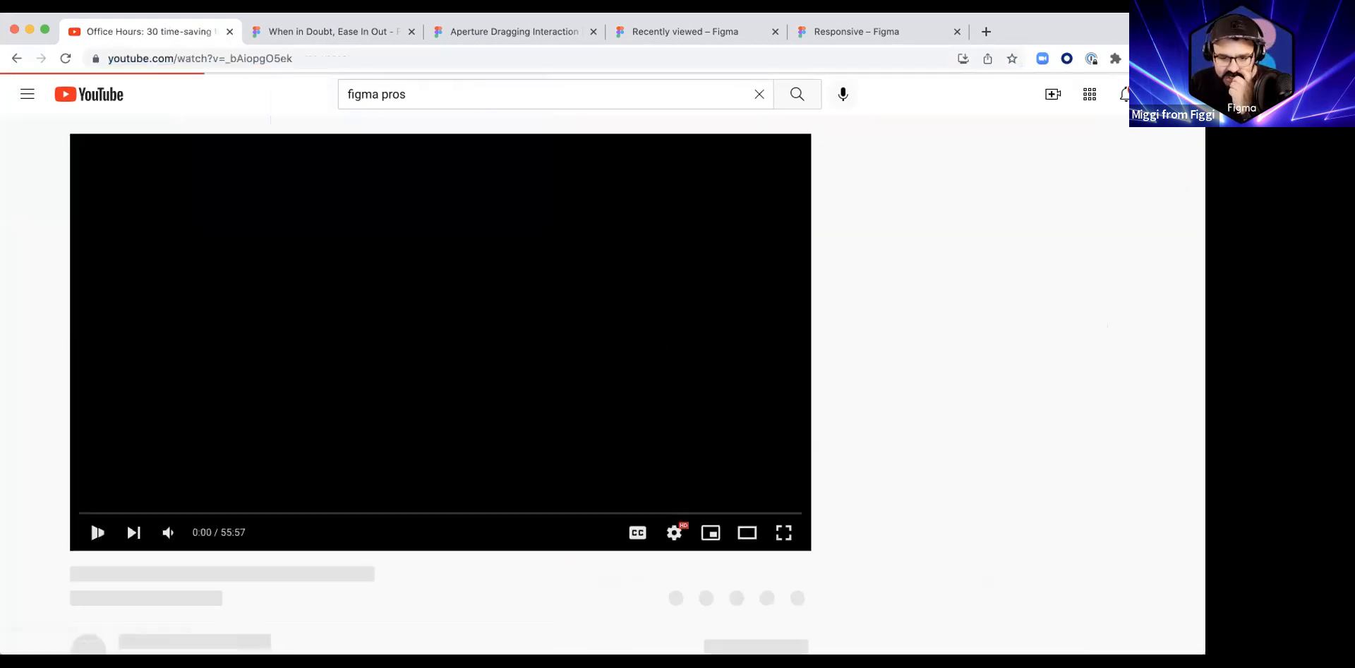
drag(709, 512, 712, 513)
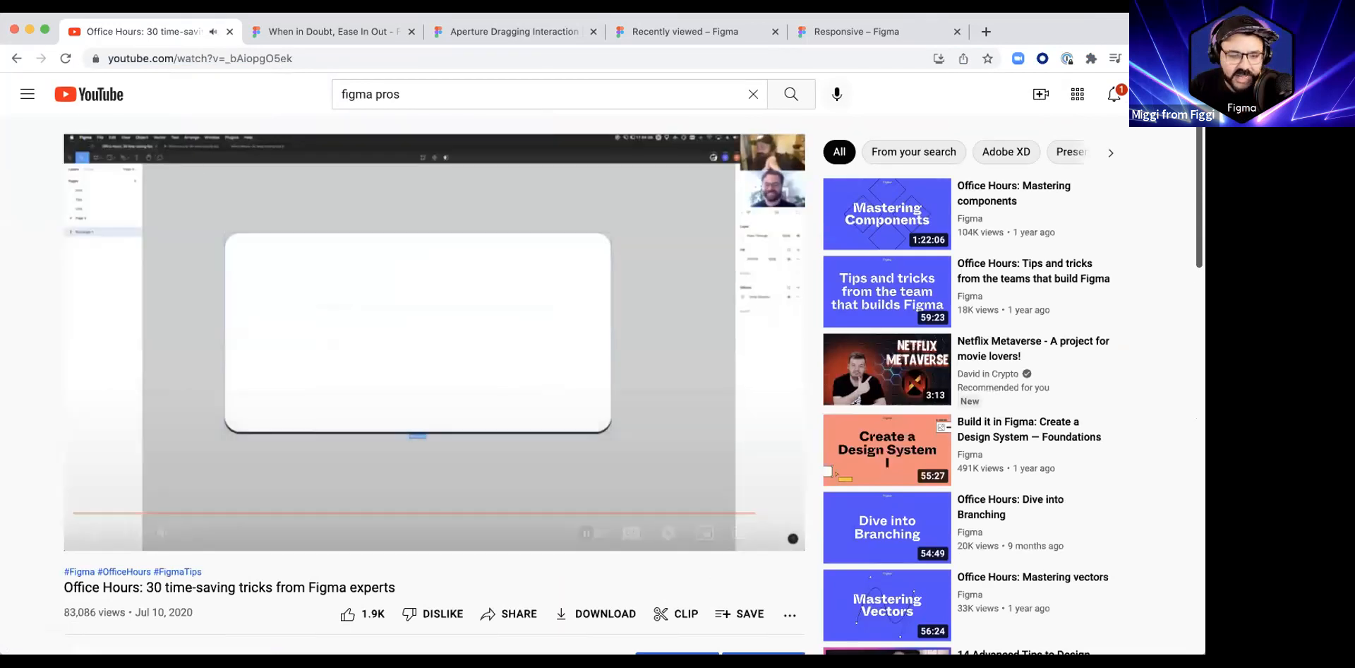
key(super+bracketleft)
Step: Open "Office Hours: Tips and tricks from the teams that build Figma" and scrub back to the start of the easing curves segment, then select its URL
scroll(572, 345, down, 15)
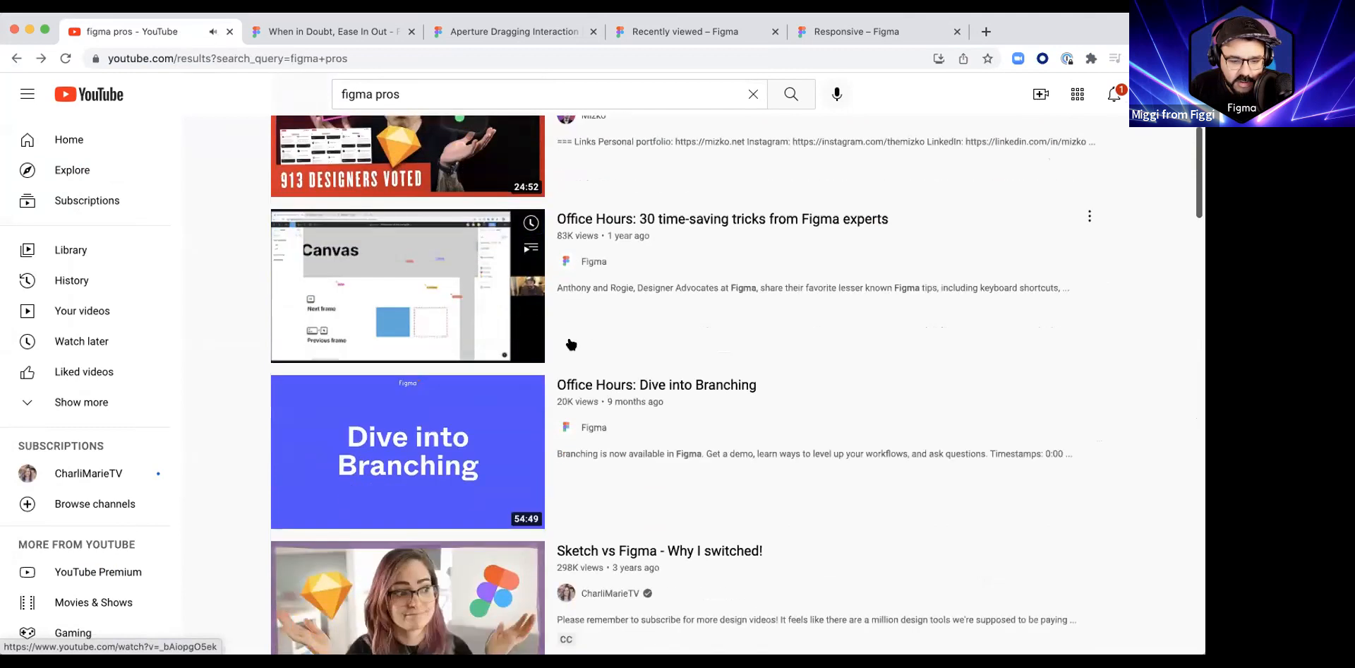
scroll(572, 345, down, 20)
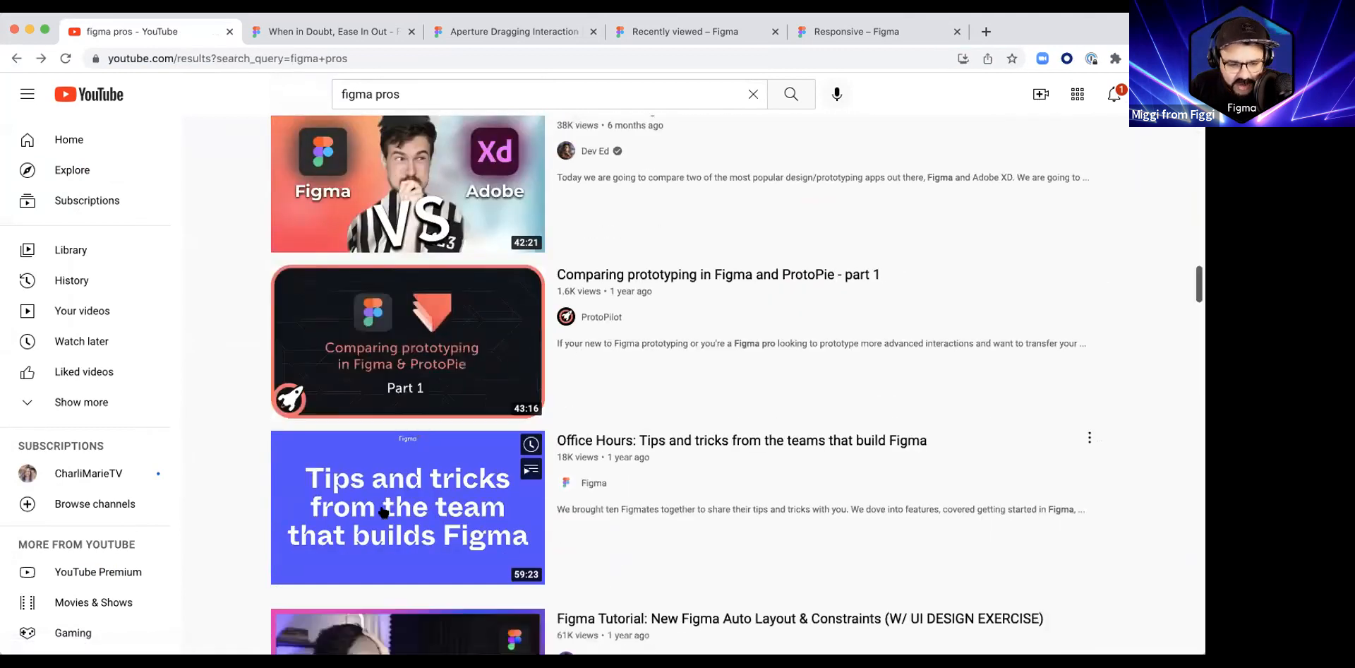
click(625, 446)
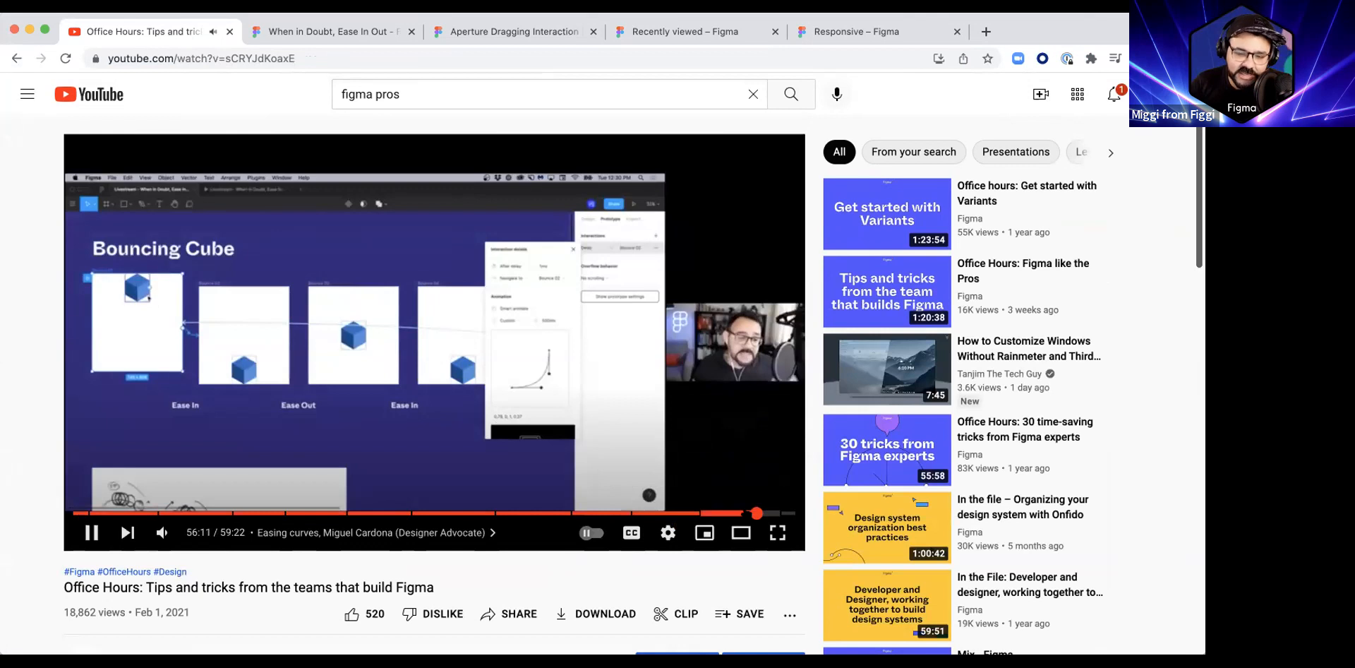
click(712, 513)
click(706, 513)
click(699, 513)
click(377, 57)
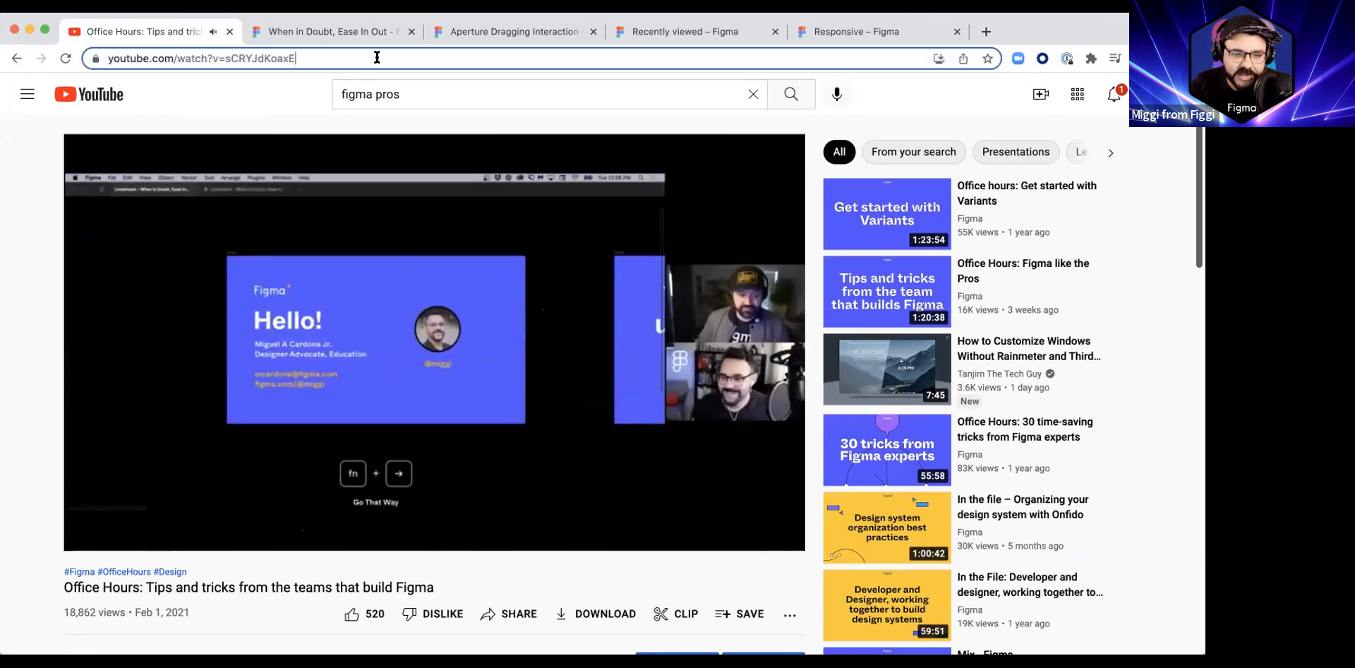